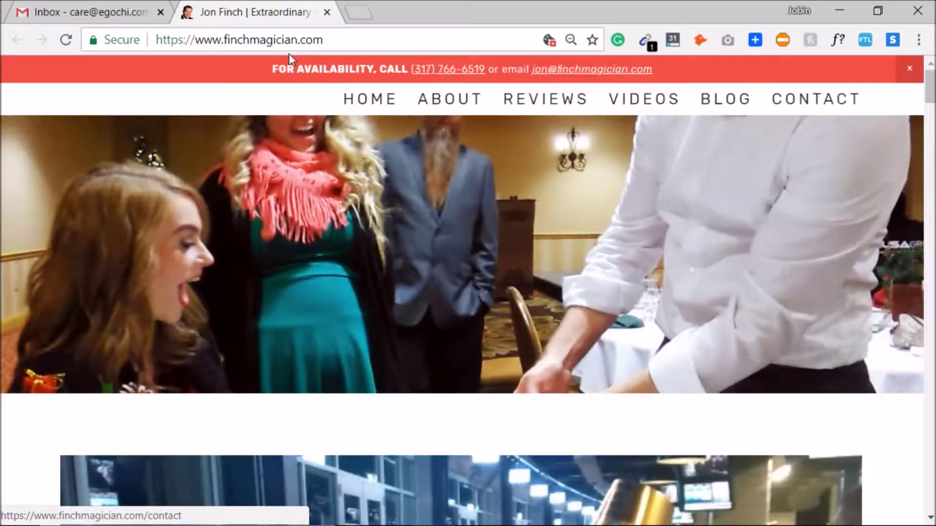
Step: Search Windows for "notepad" and open the Notepad desktop app
{"action": "left_click", "coordinate": [291, 40]}
{"action": "left_click", "coordinate": [247, 110]}
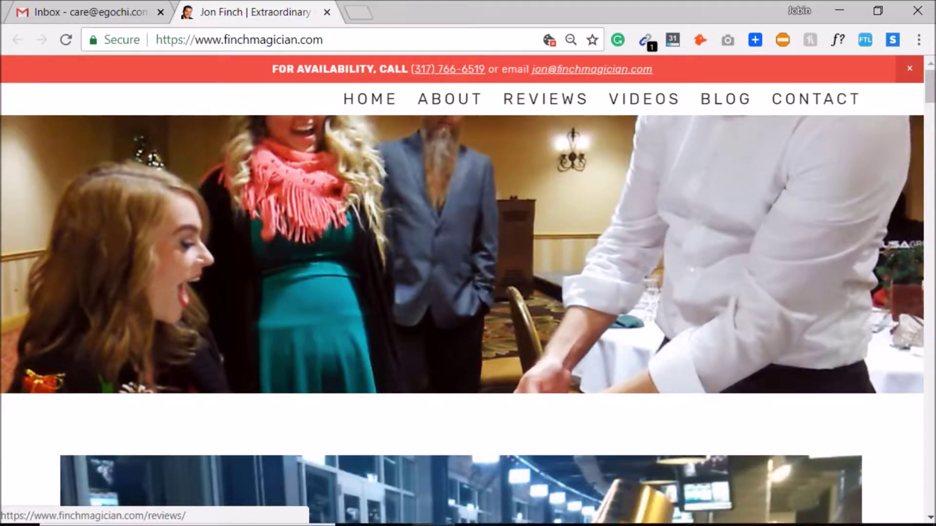
{"action": "left_click", "coordinate": [12, 515]}
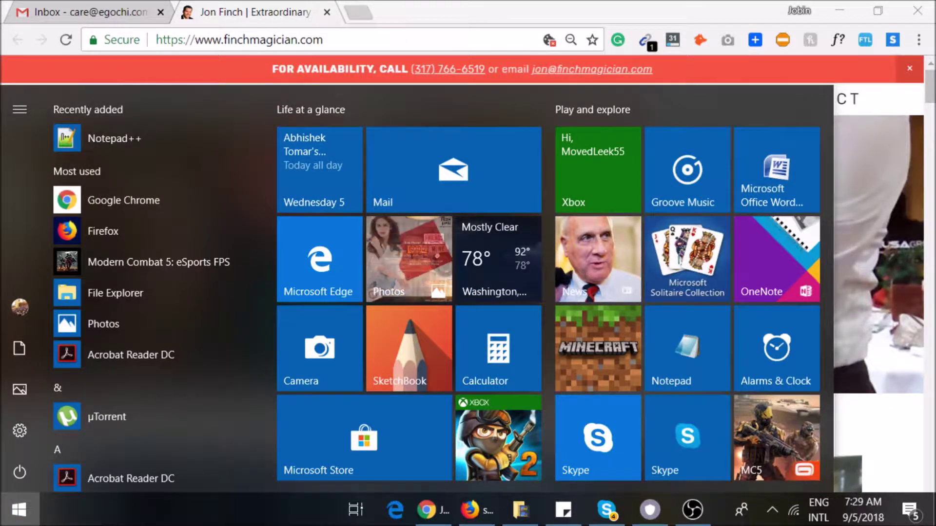
{"action": "key", "text": "Escape"}
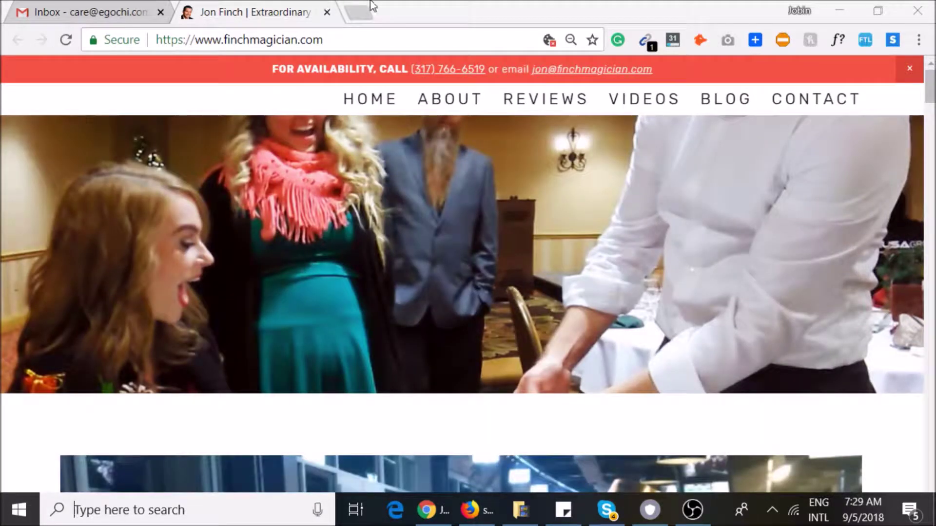
{"action": "type", "text": "notep"}
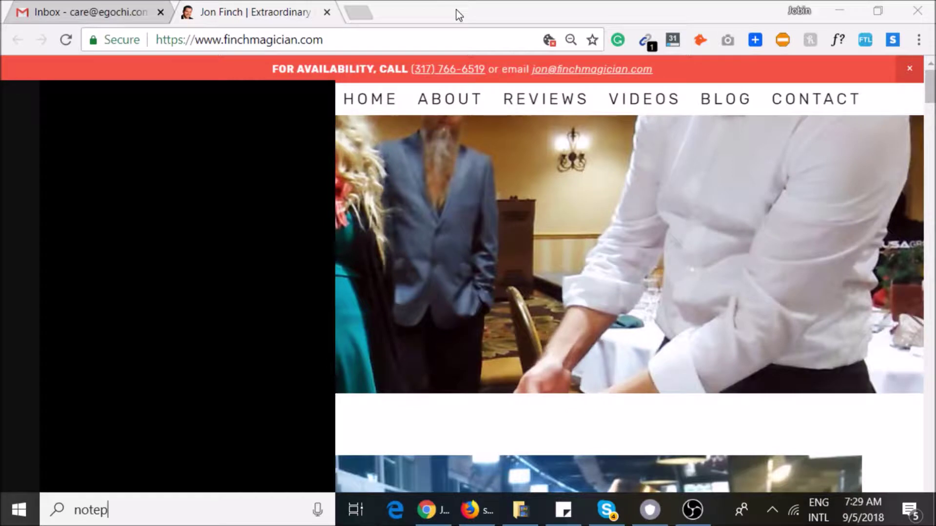
{"action": "type", "text": "ad"}
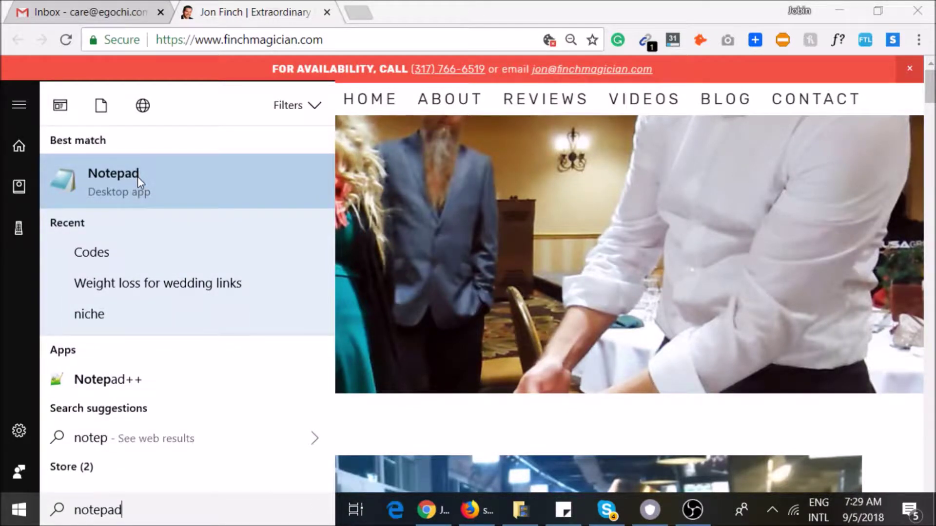
{"action": "left_click", "coordinate": [196, 190]}
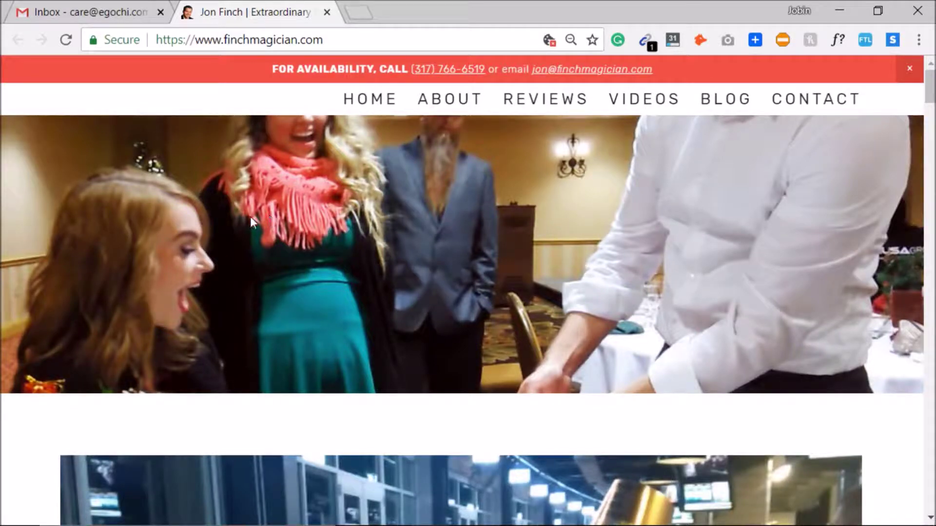
{"action": "scroll", "coordinate": [258, 244], "scroll_direction": "down", "scroll_amount": 1}
{"action": "scroll", "coordinate": [261, 246], "scroll_direction": "up", "scroll_amount": 1}
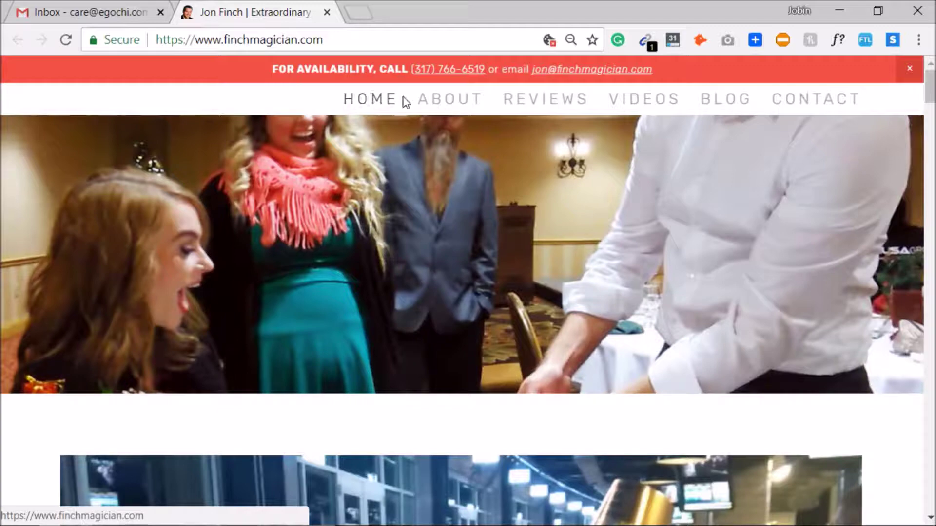
{"action": "scroll", "coordinate": [393, 298], "scroll_direction": "down", "scroll_amount": 8}
{"action": "scroll", "coordinate": [393, 295], "scroll_direction": "up", "scroll_amount": 8}
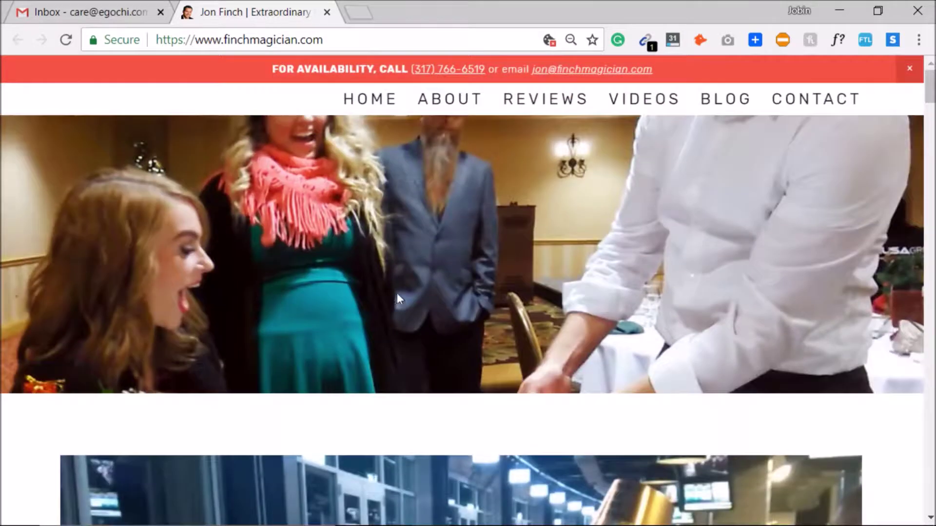
Step: Search Windows for "screa" and launch Screaming Frog SEO Spider
{"action": "left_click", "coordinate": [283, 43]}
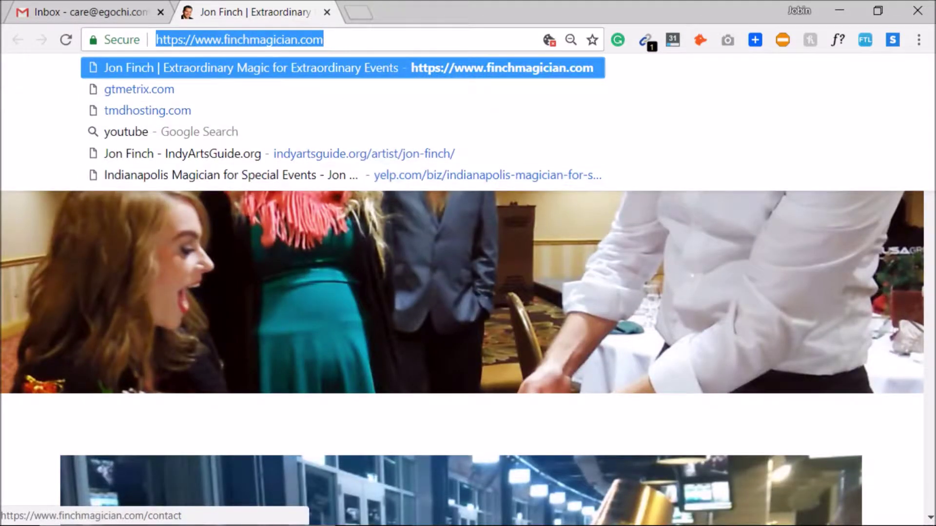
{"action": "left_click", "coordinate": [139, 515]}
{"action": "type", "text": "screa"}
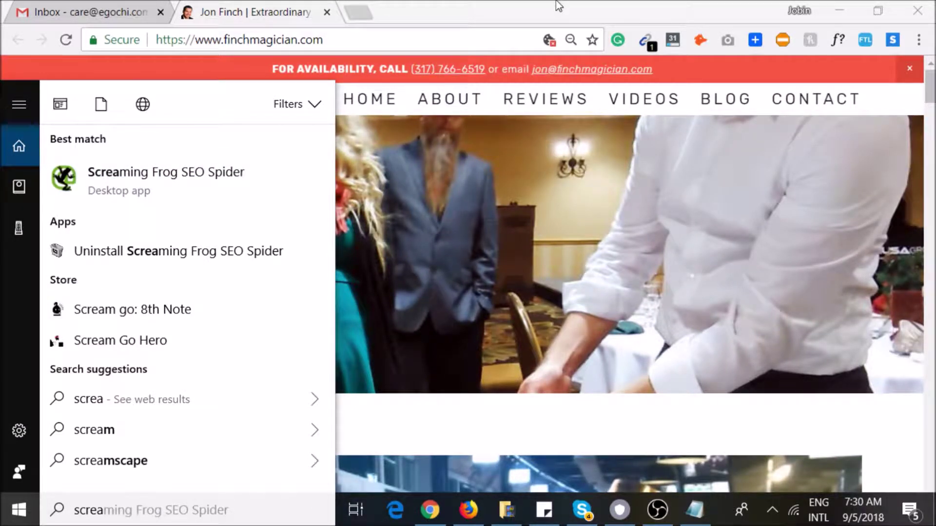
{"action": "left_click", "coordinate": [208, 184]}
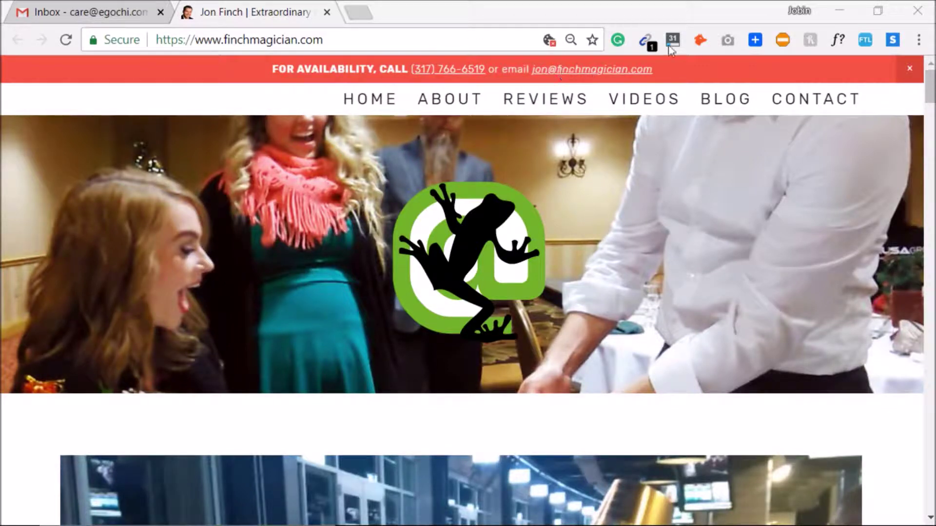
Step: Turn on MozBar for the magician's homepage in Chrome and open its on-page elements analysis
{"action": "key", "text": "ctrl+l"}
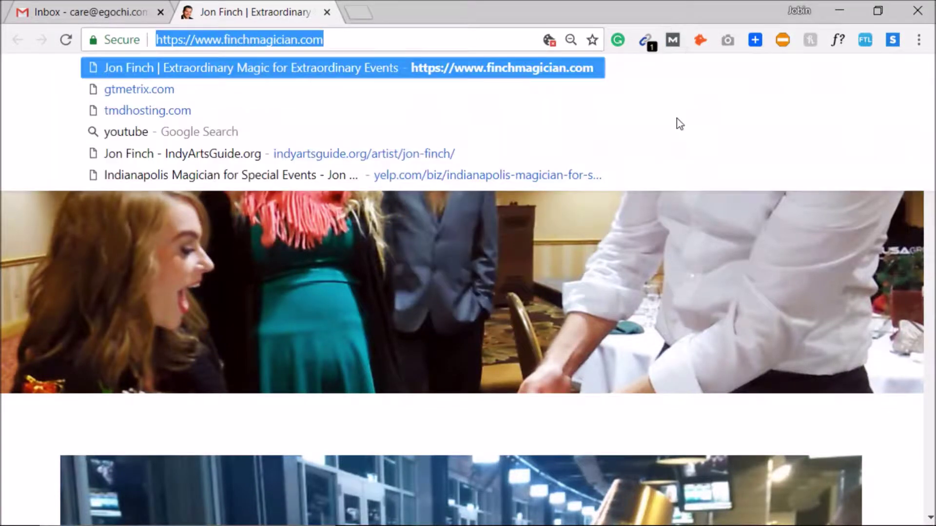
{"action": "left_click", "coordinate": [673, 39]}
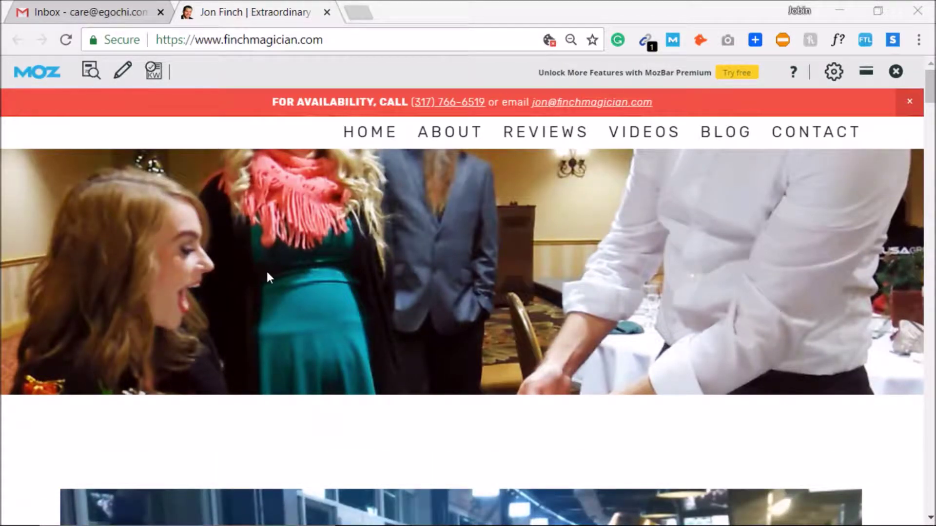
{"action": "left_click", "coordinate": [96, 72]}
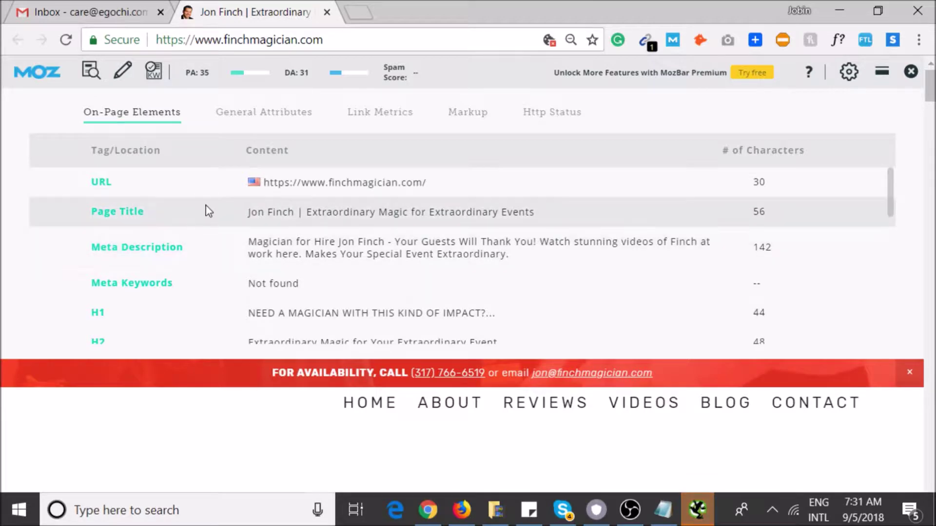
Step: Examine the homepage's page title and meta description in the on-page elements table
{"action": "left_click_drag", "start_coordinate": [307, 213], "coordinate": [535, 214]}
{"action": "left_click", "coordinate": [378, 228]}
{"action": "left_click_drag", "start_coordinate": [388, 213], "coordinate": [249, 210]}
{"action": "left_click", "coordinate": [401, 241]}
{"action": "left_click", "coordinate": [259, 239]}
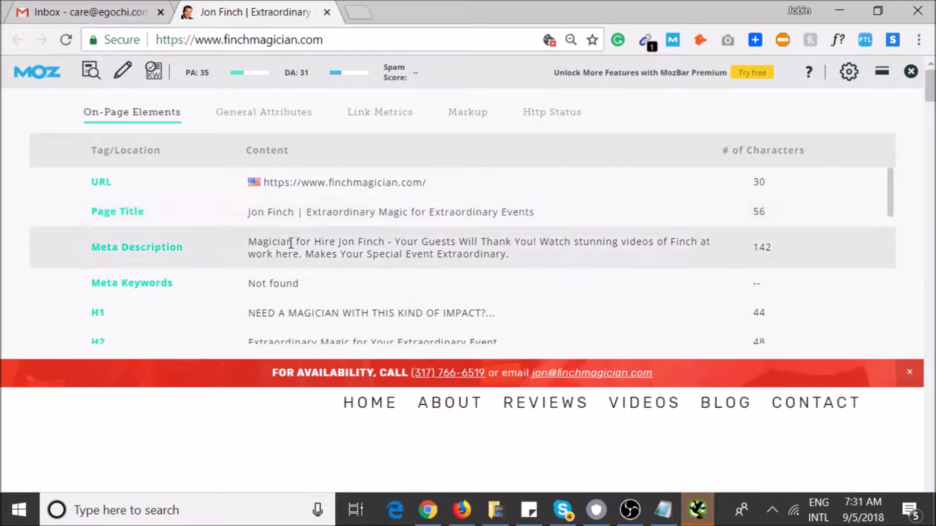
{"action": "left_click_drag", "start_coordinate": [265, 241], "coordinate": [451, 254]}
{"action": "left_click", "coordinate": [360, 244]}
{"action": "triple_click", "coordinate": [361, 244]}
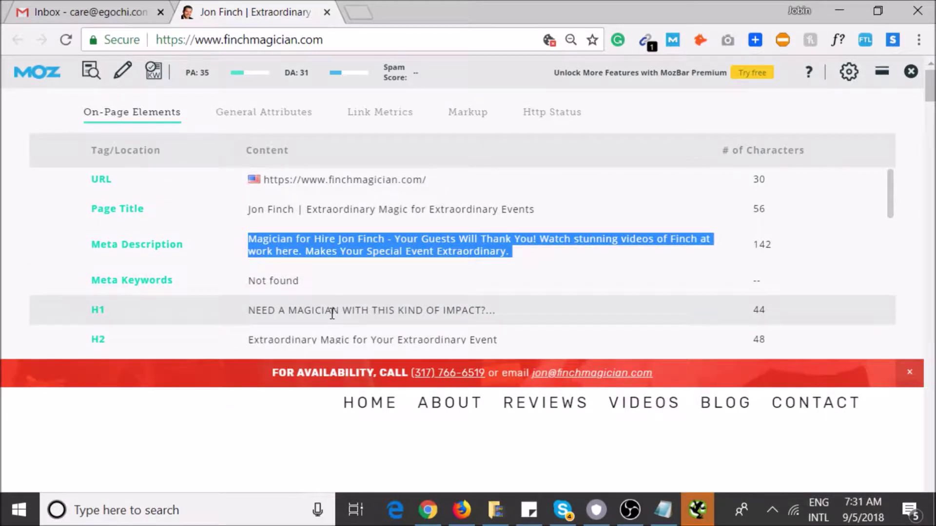
Step: Examine the H1 and H2 headings, comparing "NEED A MAGICIAN" and "Extraordinary Magic" with the start of the meta description
{"action": "left_click", "coordinate": [334, 312]}
{"action": "triple_click", "coordinate": [334, 312]}
{"action": "triple_click", "coordinate": [384, 339]}
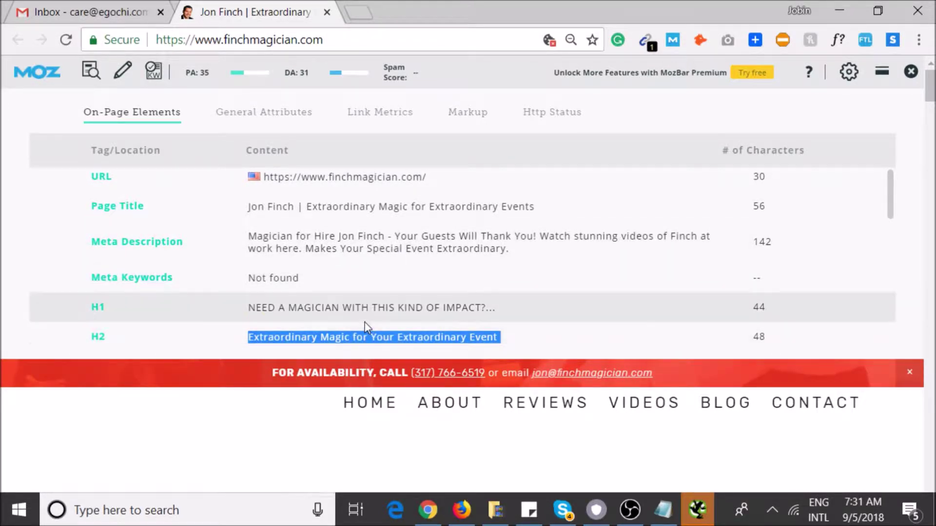
{"action": "left_click_drag", "start_coordinate": [243, 237], "coordinate": [336, 235]}
{"action": "left_click_drag", "start_coordinate": [245, 307], "coordinate": [340, 307]}
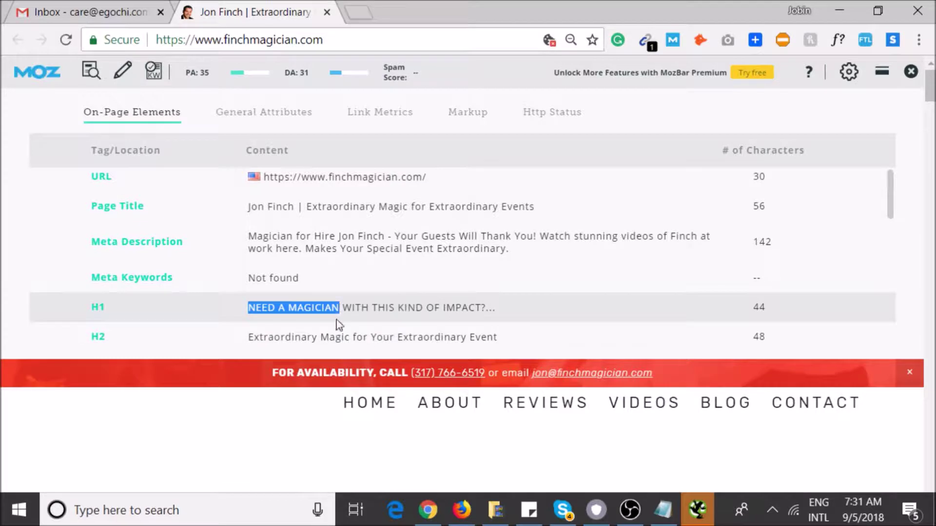
{"action": "mouse_move", "coordinate": [347, 336]}
{"action": "left_mouse_down"}
{"action": "mouse_move", "coordinate": [240, 345]}
{"action": "mouse_move", "coordinate": [250, 334]}
{"action": "mouse_move", "coordinate": [338, 337]}
{"action": "left_mouse_up"}
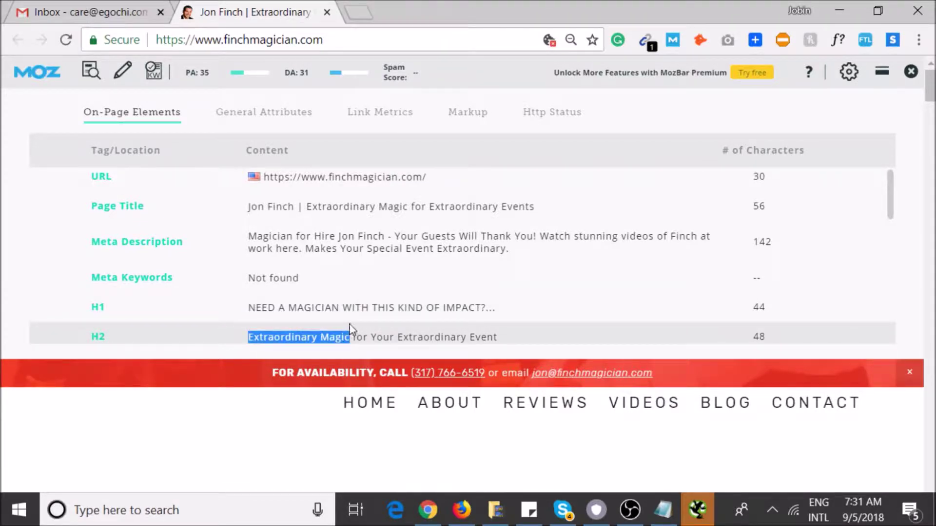
{"action": "scroll", "coordinate": [372, 299], "scroll_direction": "down", "scroll_amount": 1}
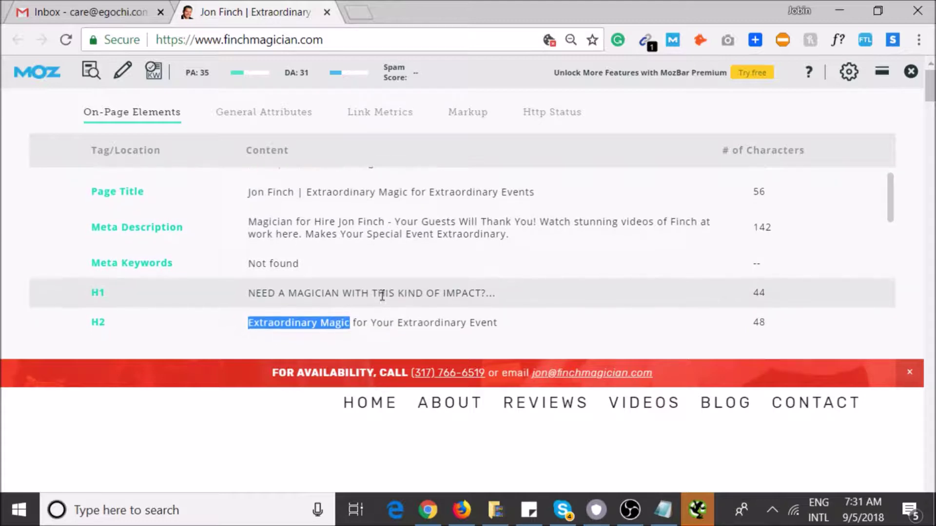
{"action": "scroll", "coordinate": [381, 295], "scroll_direction": "down", "scroll_amount": 1}
{"action": "middle_click", "coordinate": [380, 292]}
{"action": "scroll", "coordinate": [379, 294], "scroll_direction": "down", "scroll_amount": 1}
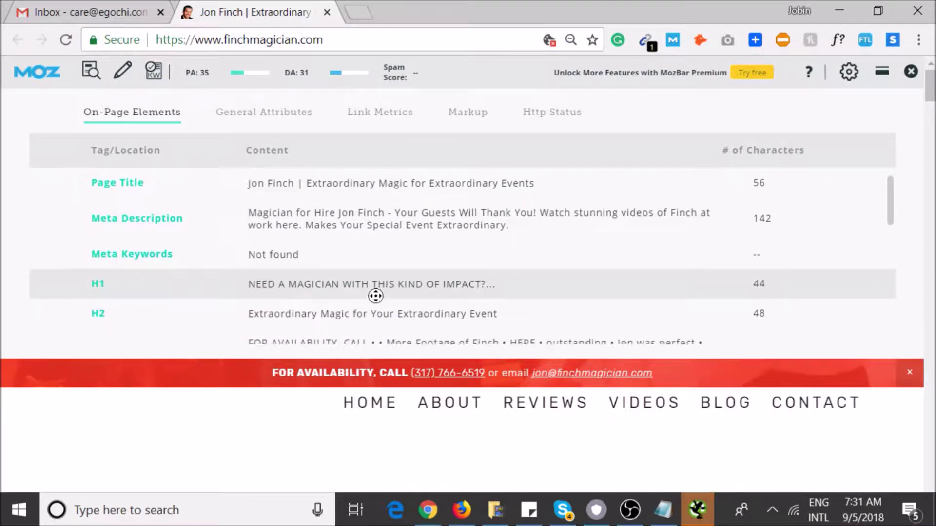
{"action": "scroll", "coordinate": [378, 298], "scroll_direction": "up", "scroll_amount": 1}
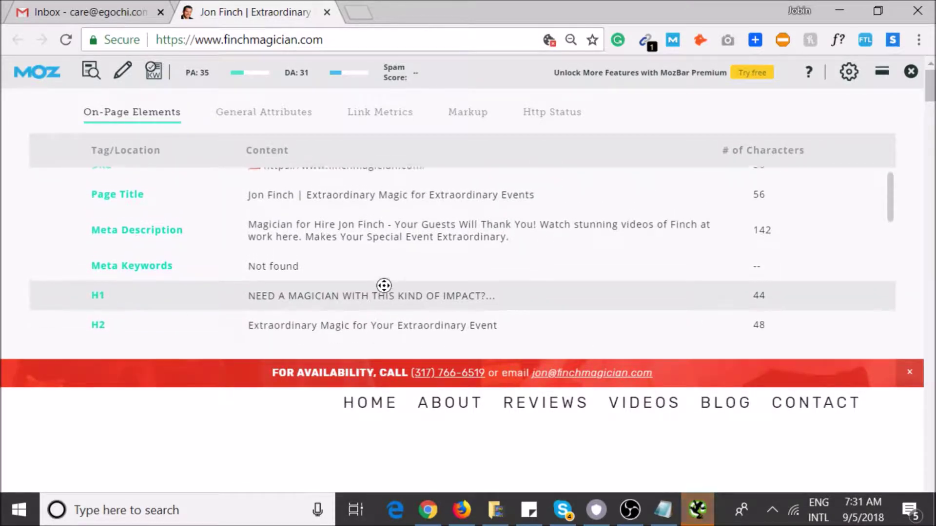
{"action": "scroll", "coordinate": [382, 286], "scroll_direction": "up", "scroll_amount": 2}
{"action": "middle_click", "coordinate": [299, 230]}
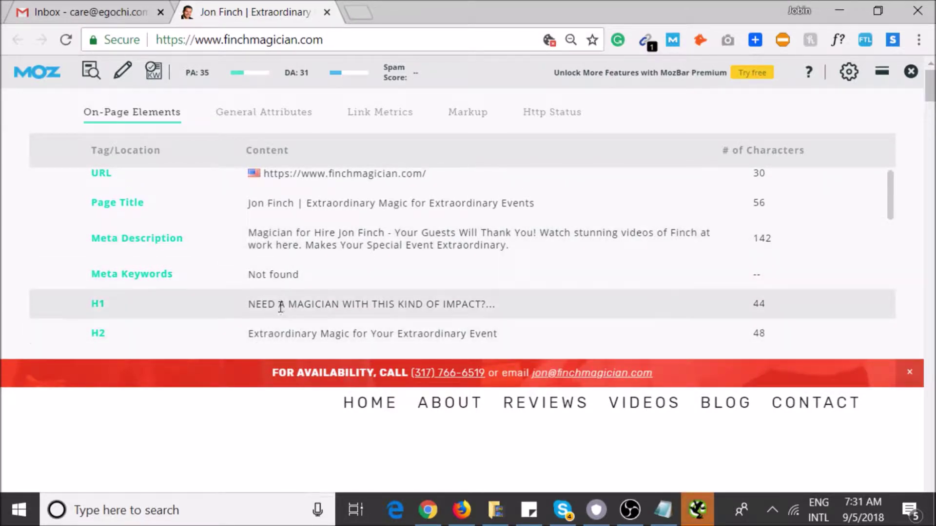
{"action": "left_click_drag", "start_coordinate": [247, 306], "coordinate": [372, 306]}
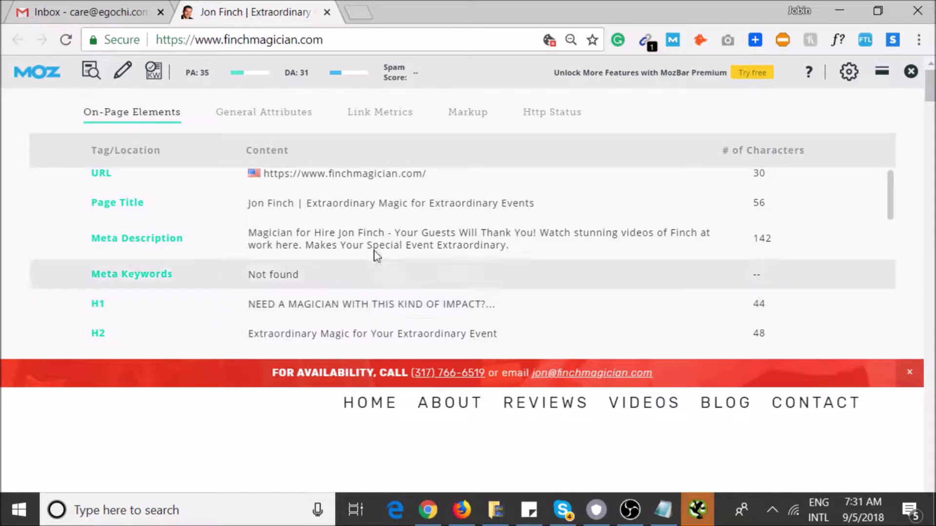
Step: Examine the page title's wording, including the performer's name in front of the separator
{"action": "triple_click", "coordinate": [323, 205]}
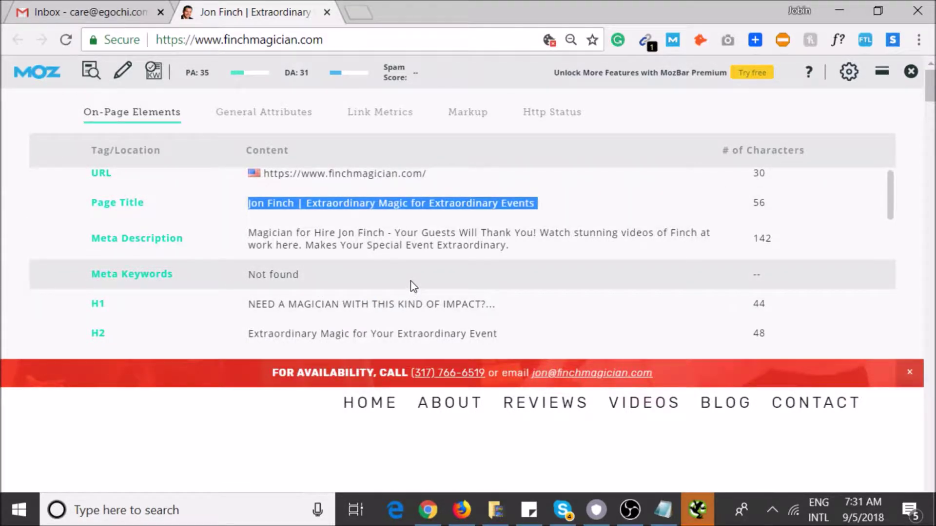
{"action": "left_click", "coordinate": [253, 203]}
{"action": "left_click_drag", "start_coordinate": [248, 202], "coordinate": [299, 204]}
{"action": "triple_click", "coordinate": [544, 205]}
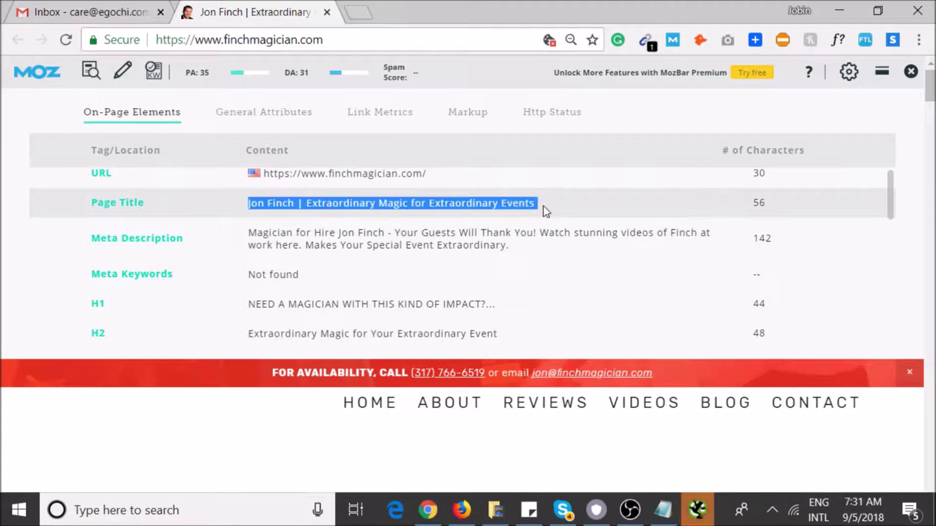
{"action": "left_click", "coordinate": [544, 206]}
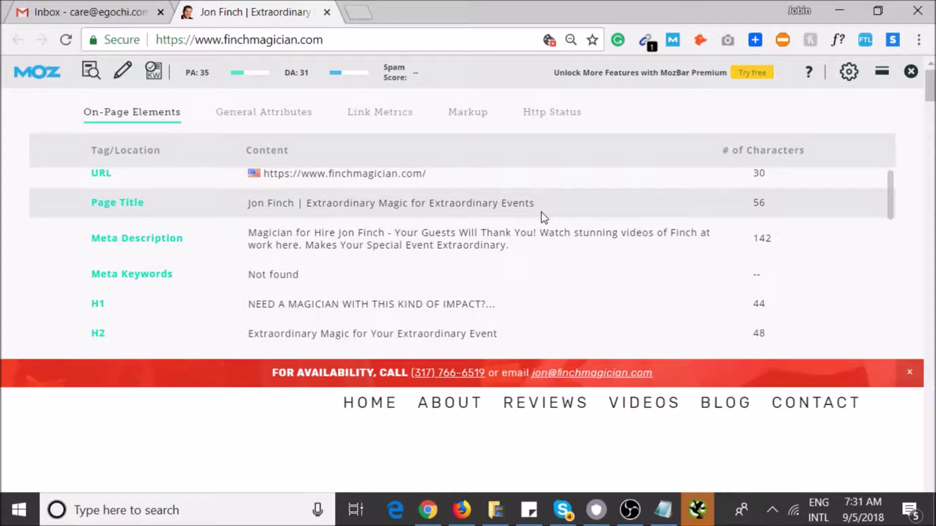
{"action": "triple_click", "coordinate": [379, 201]}
{"action": "left_click", "coordinate": [364, 220]}
{"action": "triple_click", "coordinate": [300, 202]}
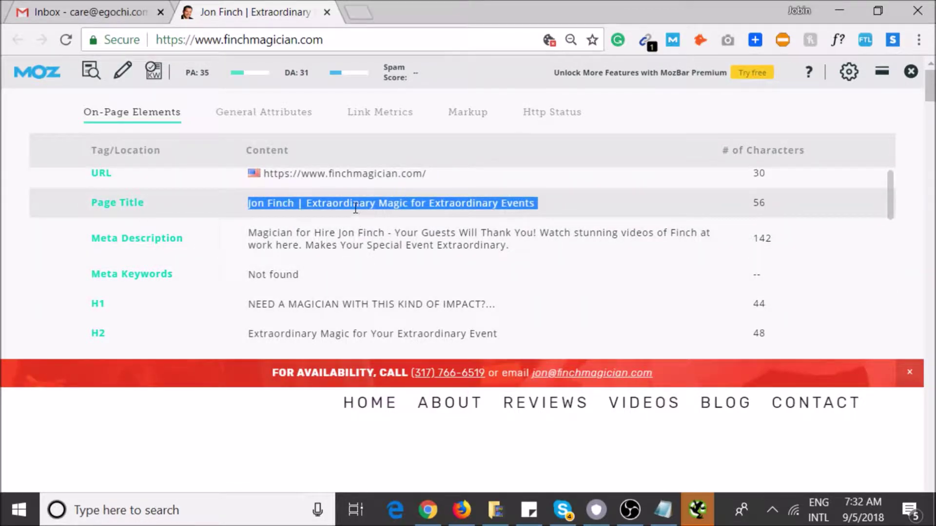
{"action": "triple_click", "coordinate": [343, 205]}
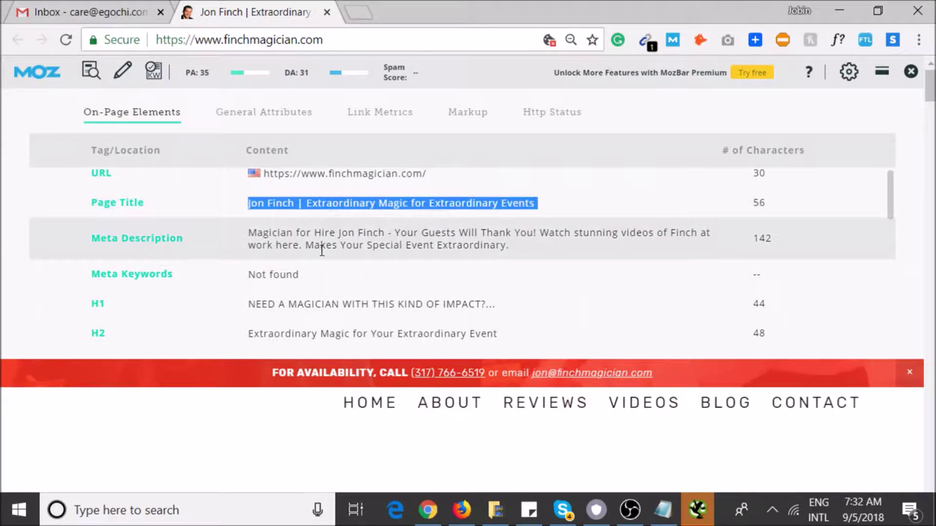
Step: Compare the page title's wording with the "Magician for Hire" phrasing of the meta description
{"action": "left_click_drag", "start_coordinate": [250, 234], "coordinate": [361, 239]}
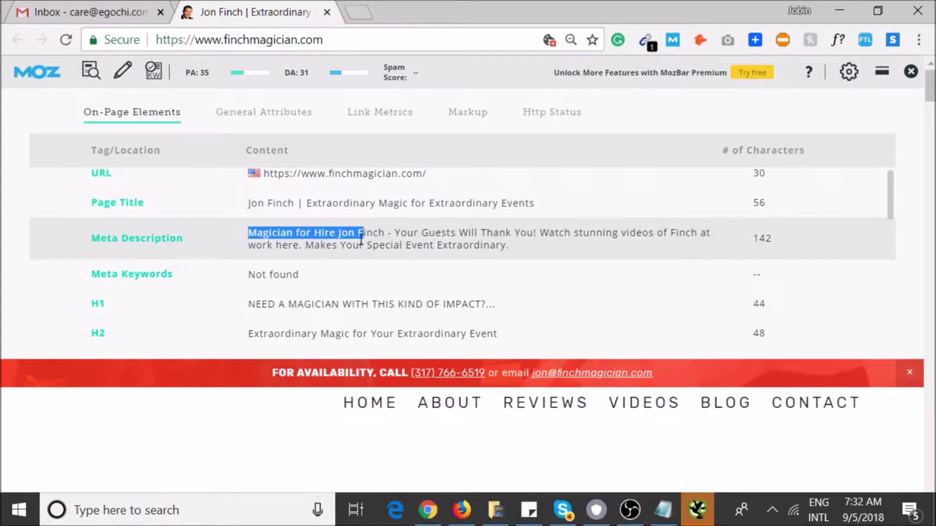
{"action": "left_click", "coordinate": [355, 265]}
{"action": "triple_click", "coordinate": [358, 201]}
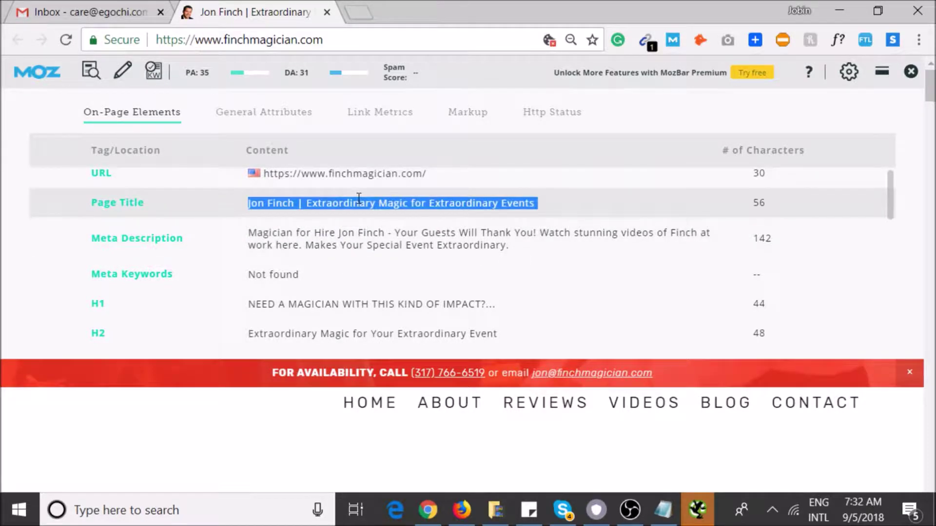
{"action": "left_click", "coordinate": [357, 204]}
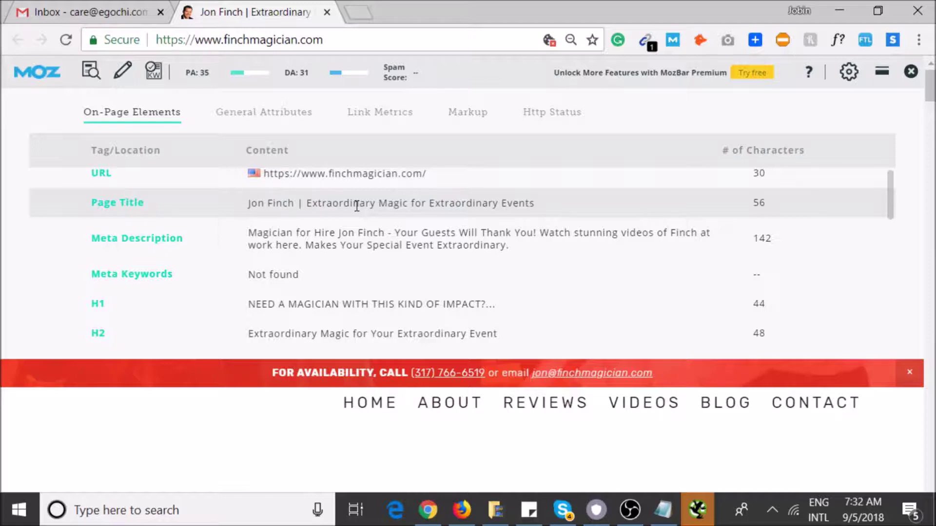
{"action": "triple_click", "coordinate": [357, 206]}
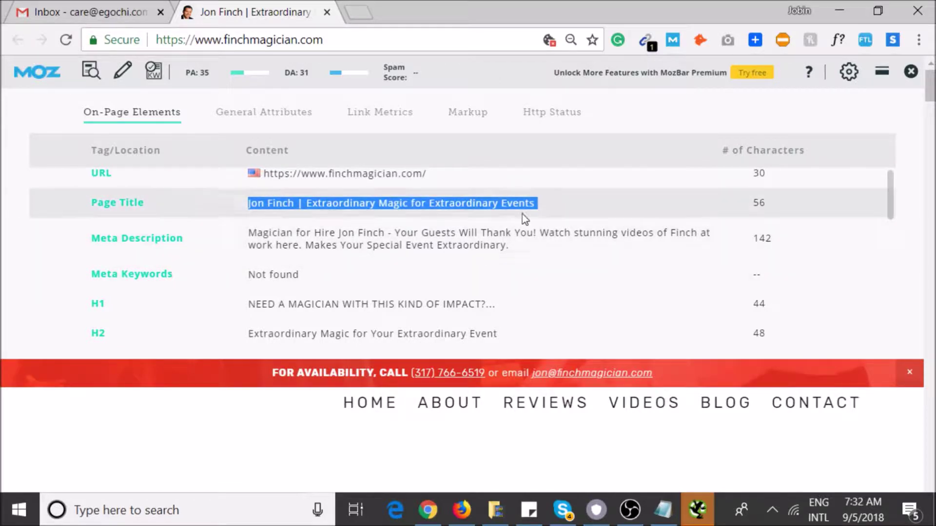
{"action": "left_click", "coordinate": [522, 216]}
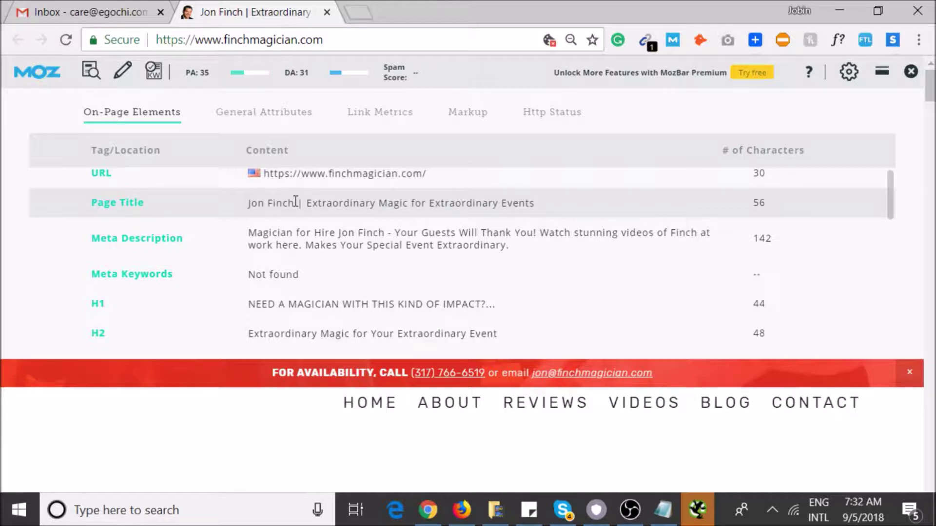
{"action": "left_click_drag", "start_coordinate": [484, 207], "coordinate": [577, 215]}
{"action": "left_click", "coordinate": [542, 223]}
{"action": "triple_click", "coordinate": [303, 245]}
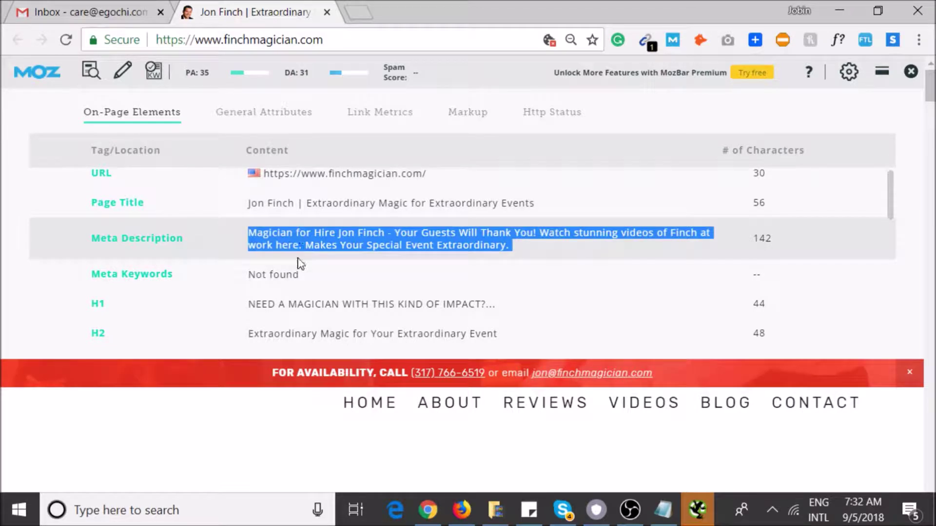
Step: Compare the page title's "Extraordinary Magic for Extraordinary Events" wording with the full meta description text
{"action": "left_click", "coordinate": [301, 263]}
{"action": "left_click_drag", "start_coordinate": [310, 204], "coordinate": [454, 205]}
{"action": "left_click", "coordinate": [396, 252]}
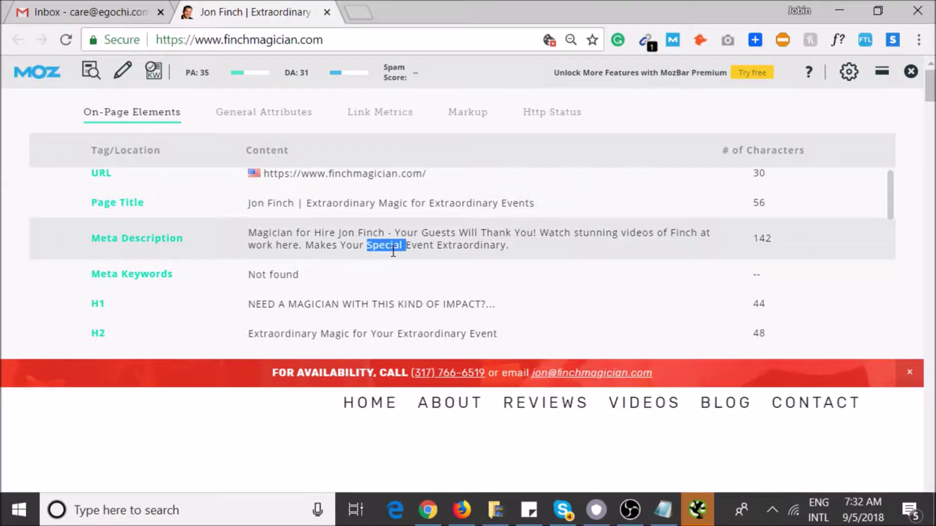
{"action": "triple_click", "coordinate": [394, 251]}
{"action": "triple_click", "coordinate": [283, 279]}
{"action": "triple_click", "coordinate": [390, 244]}
{"action": "left_click", "coordinate": [390, 250]}
Step: Examine the meta description's opening "Magician for Hire" phrase and its "Your Guests Will Thank You!" wording
{"action": "left_click_drag", "start_coordinate": [429, 233], "coordinate": [559, 233]}
{"action": "left_click", "coordinate": [263, 234]}
{"action": "left_click_drag", "start_coordinate": [263, 233], "coordinate": [410, 232]}
{"action": "left_click", "coordinate": [391, 255]}
{"action": "left_click", "coordinate": [545, 253]}
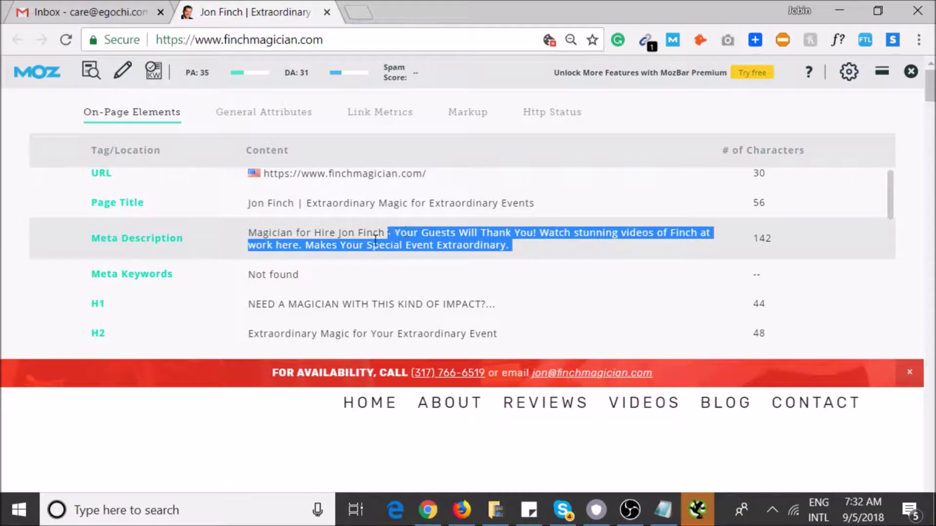
Step: Examine the meta description's "Makes Your Special Event Extraordinary" and "Watch stunning videos" phrases
{"action": "left_click", "coordinate": [303, 258]}
{"action": "left_click_drag", "start_coordinate": [305, 245], "coordinate": [426, 248]}
{"action": "left_click", "coordinate": [386, 274]}
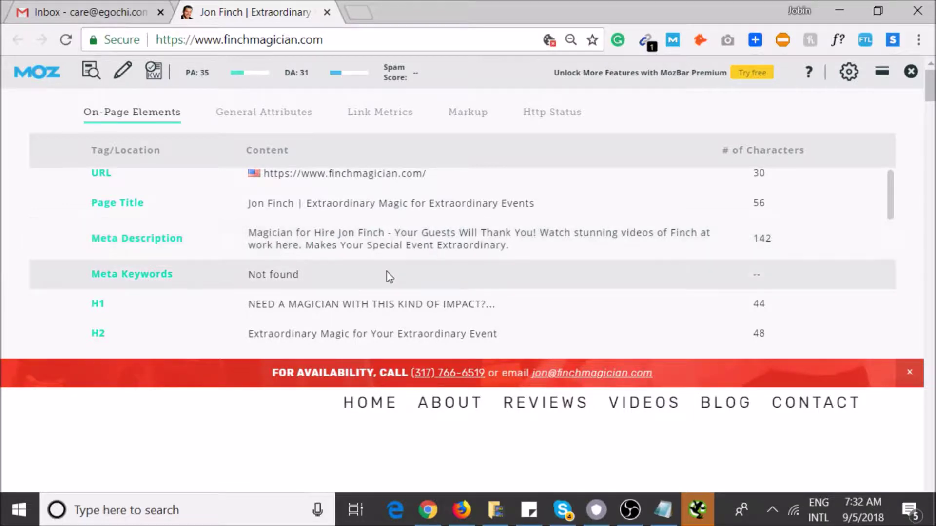
{"action": "double_click", "coordinate": [383, 247]}
{"action": "left_click", "coordinate": [367, 280]}
{"action": "triple_click", "coordinate": [404, 251]}
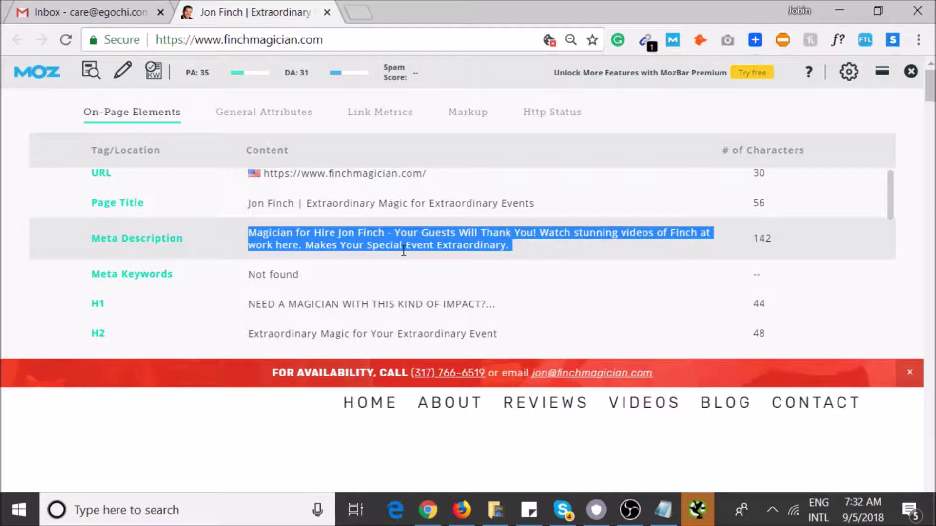
{"action": "left_click", "coordinate": [532, 235]}
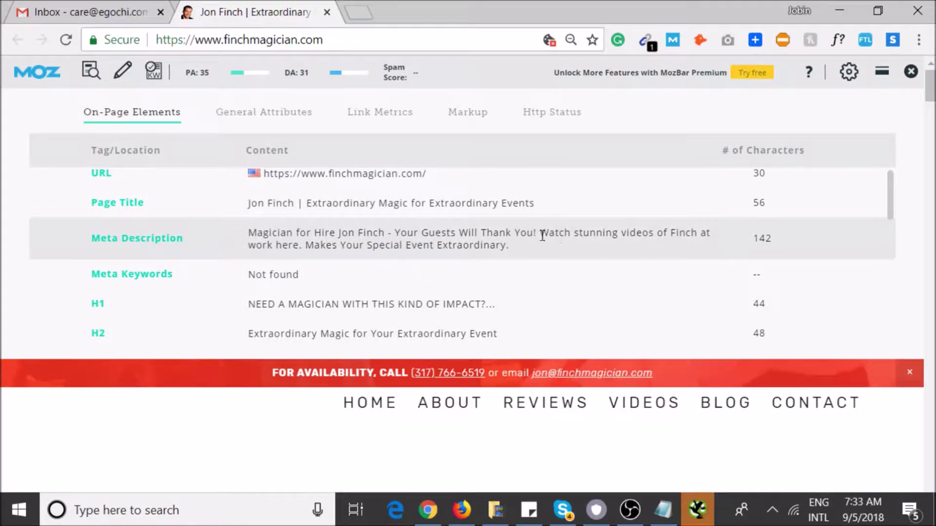
{"action": "left_click_drag", "start_coordinate": [541, 236], "coordinate": [668, 247]}
{"action": "left_click", "coordinate": [601, 259]}
Step: Check the character counts of the meta description and the page title
{"action": "double_click", "coordinate": [761, 238]}
{"action": "left_click_drag", "start_coordinate": [438, 204], "coordinate": [755, 213]}
{"action": "double_click", "coordinate": [755, 214]}
{"action": "triple_click", "coordinate": [524, 204]}
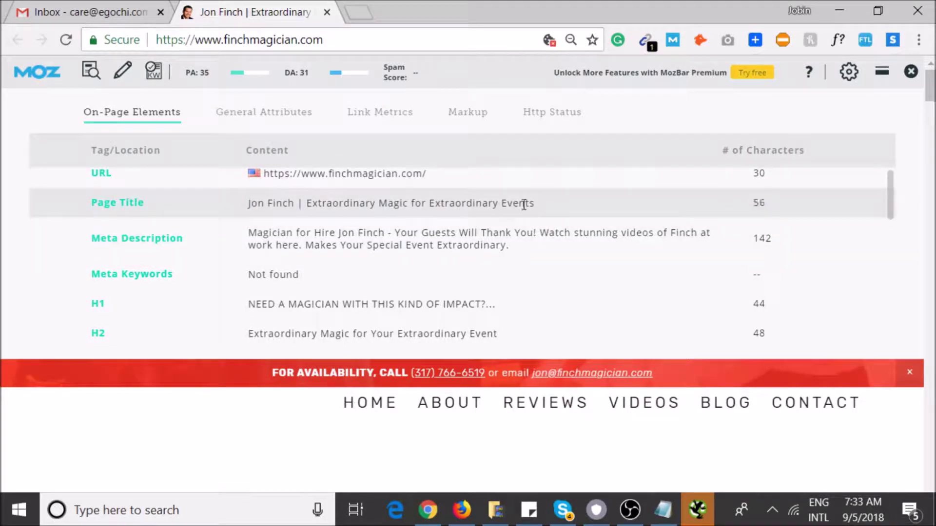
Step: Examine the homepage's H1 and H2 heading texts in the on-page elements table
{"action": "left_click", "coordinate": [436, 286]}
{"action": "triple_click", "coordinate": [395, 302]}
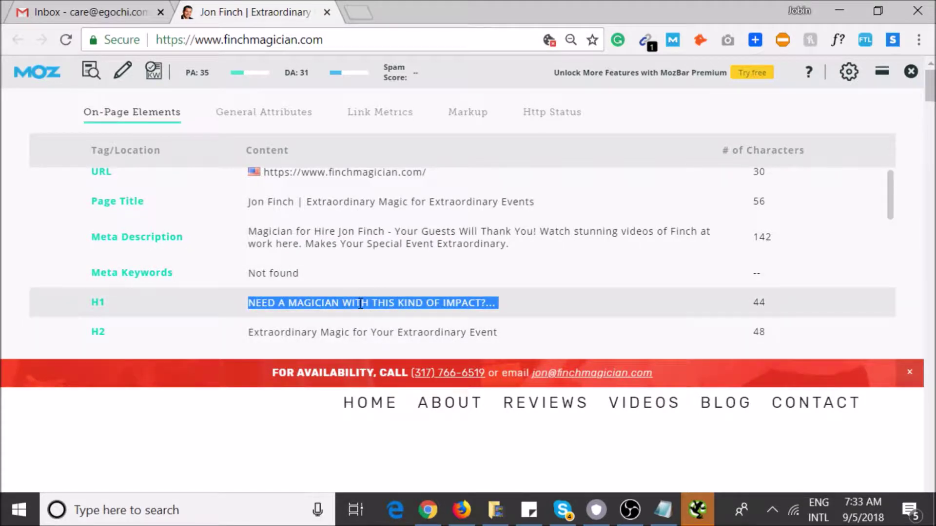
{"action": "left_click", "coordinate": [360, 330]}
{"action": "double_click", "coordinate": [361, 302]}
{"action": "triple_click", "coordinate": [361, 302]}
{"action": "triple_click", "coordinate": [334, 330]}
{"action": "scroll", "coordinate": [359, 306], "scroll_direction": "down", "scroll_amount": 1}
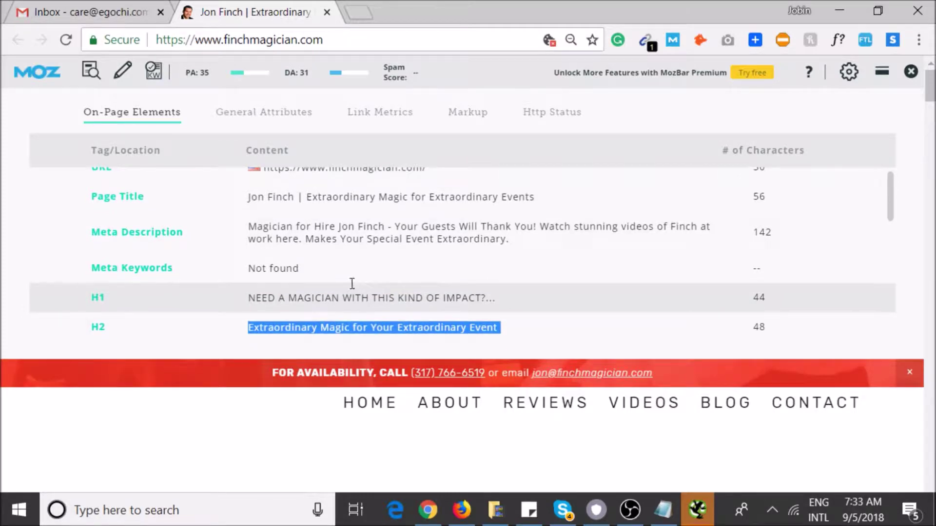
{"action": "scroll", "coordinate": [292, 153], "scroll_direction": "down", "scroll_amount": 1}
{"action": "left_click", "coordinate": [293, 151]}
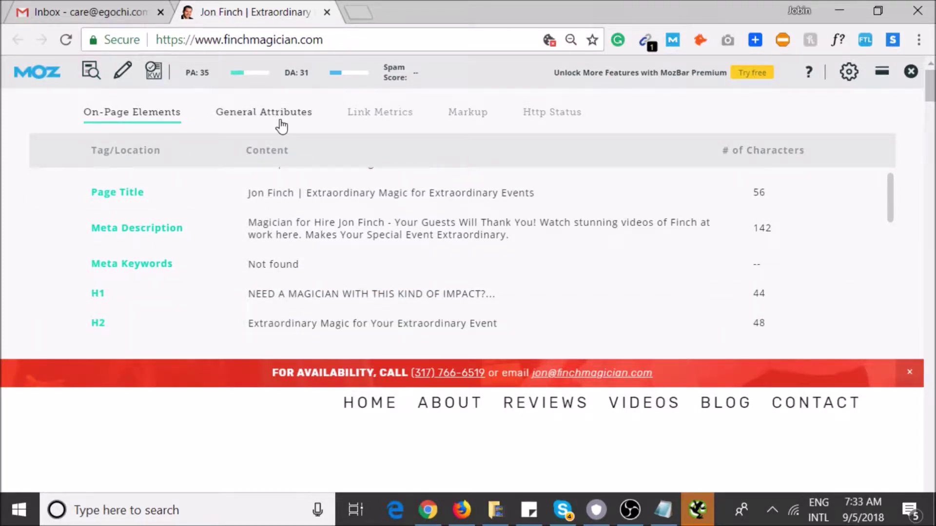
Step: Check the homepage's Meta Robots attribute and open the site's robots.txt file in a new browser tab
{"action": "left_click", "coordinate": [281, 126]}
{"action": "triple_click", "coordinate": [292, 183]}
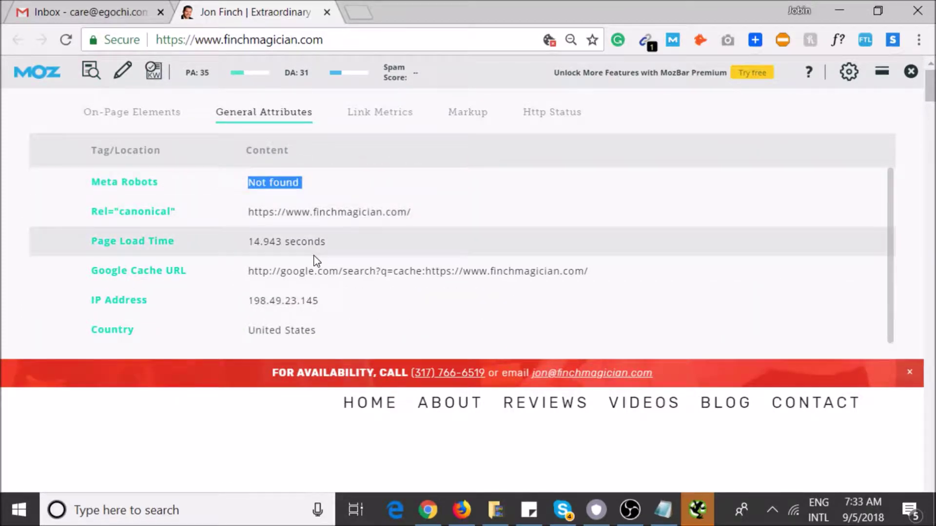
{"action": "left_click", "coordinate": [317, 39]}
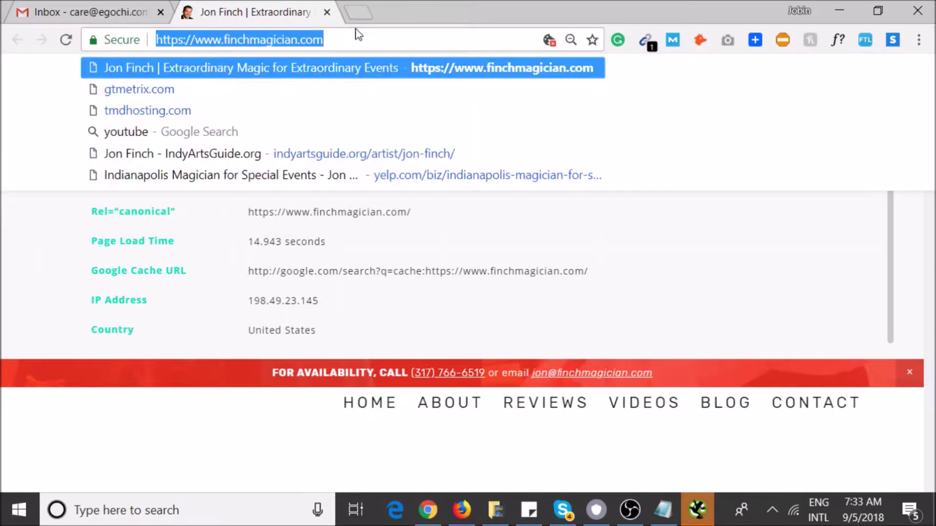
{"action": "key", "text": "ctrl+c"}
{"action": "left_click", "coordinate": [364, 20]}
{"action": "key", "text": "ctrl+v"}
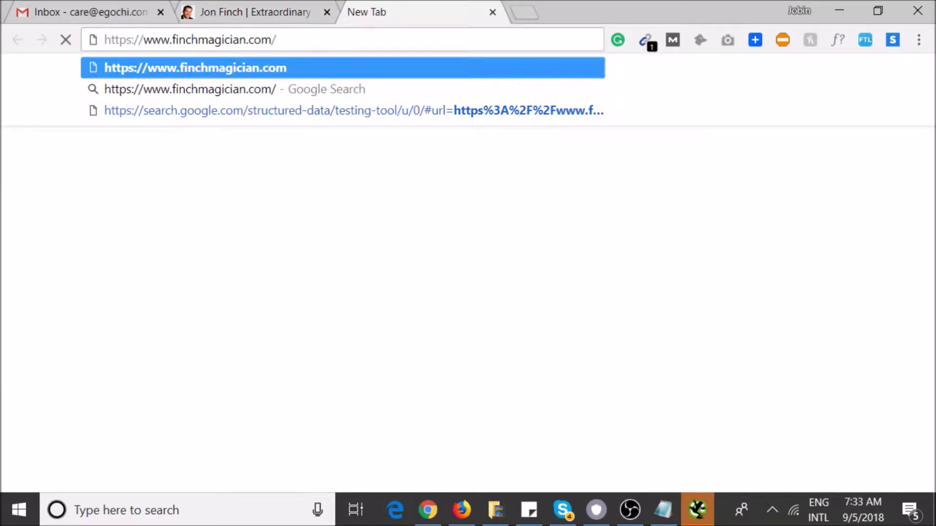
{"action": "type", "text": "robots.txt"}
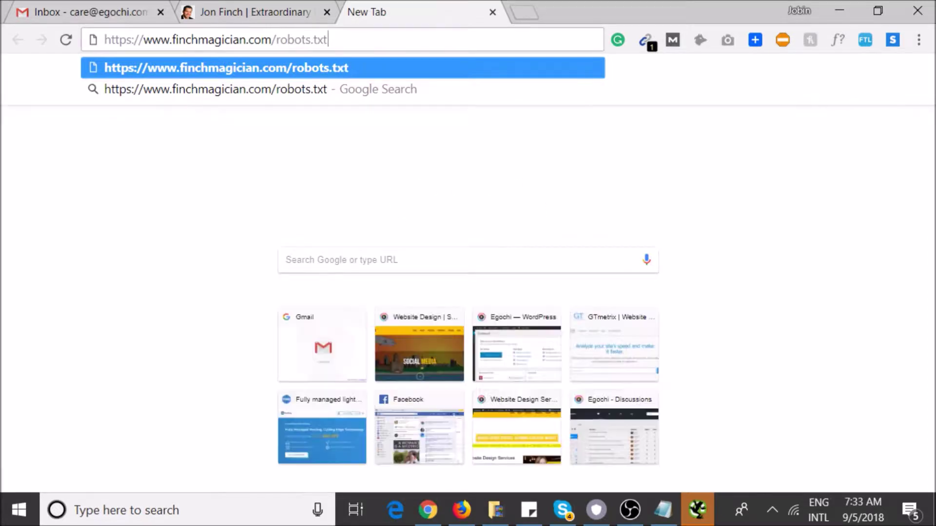
{"action": "key", "text": "Return"}
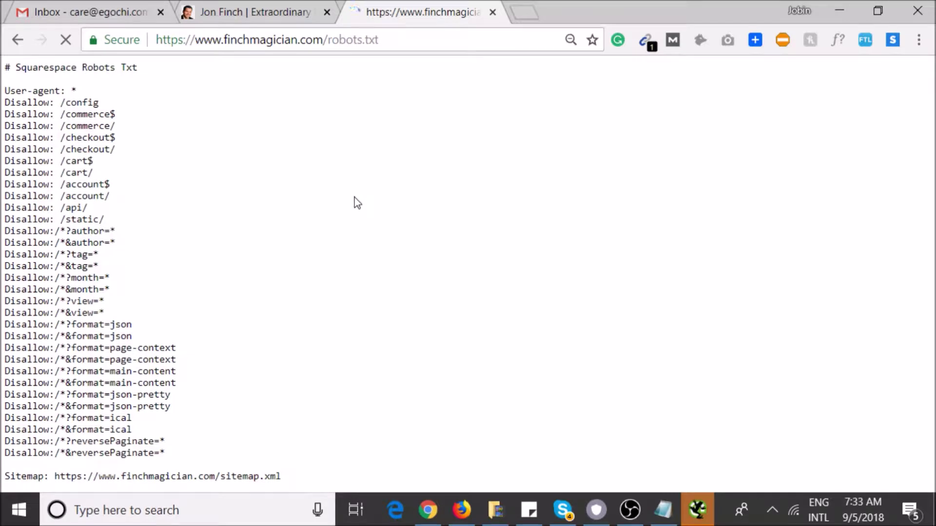
Step: Review the user-agent and Disallow rules in the robots.txt file, and close that page
{"action": "left_click_drag", "start_coordinate": [189, 465], "coordinate": [199, 394]}
{"action": "left_click_drag", "start_coordinate": [190, 445], "coordinate": [179, 127]}
{"action": "left_click", "coordinate": [190, 139]}
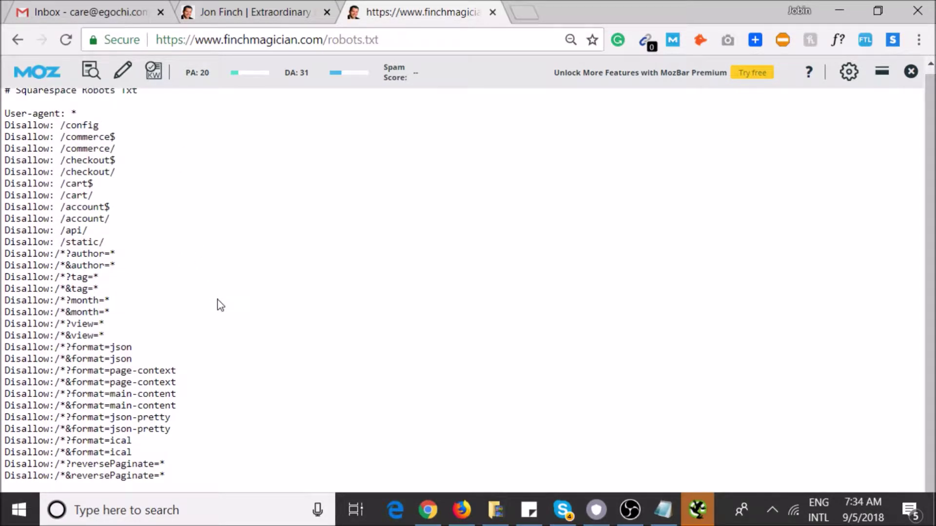
{"action": "scroll", "coordinate": [239, 308], "scroll_direction": "up", "scroll_amount": 1}
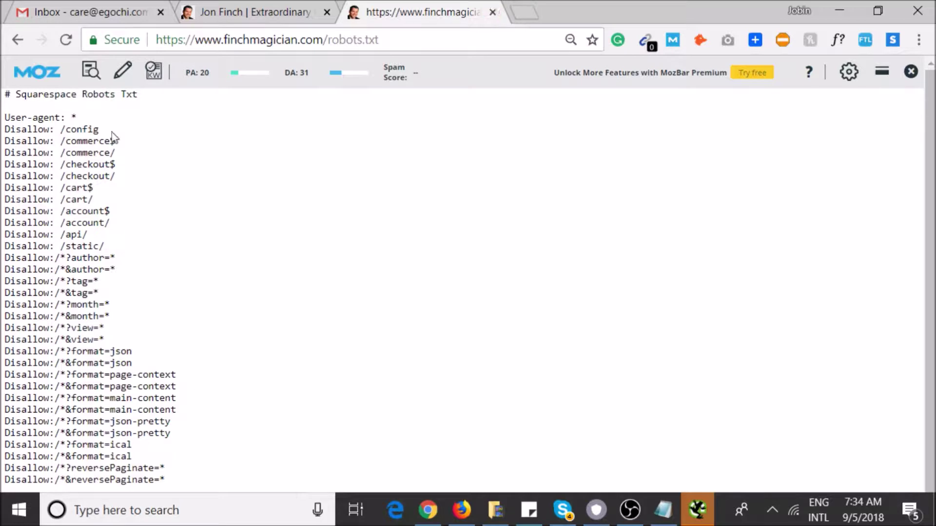
{"action": "double_click", "coordinate": [49, 99]}
{"action": "left_click", "coordinate": [229, 143]}
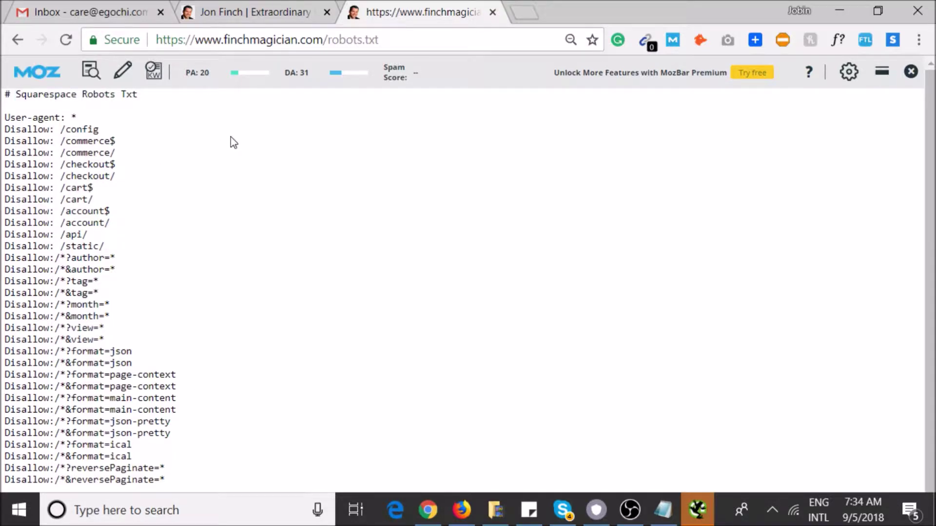
{"action": "left_click", "coordinate": [492, 13]}
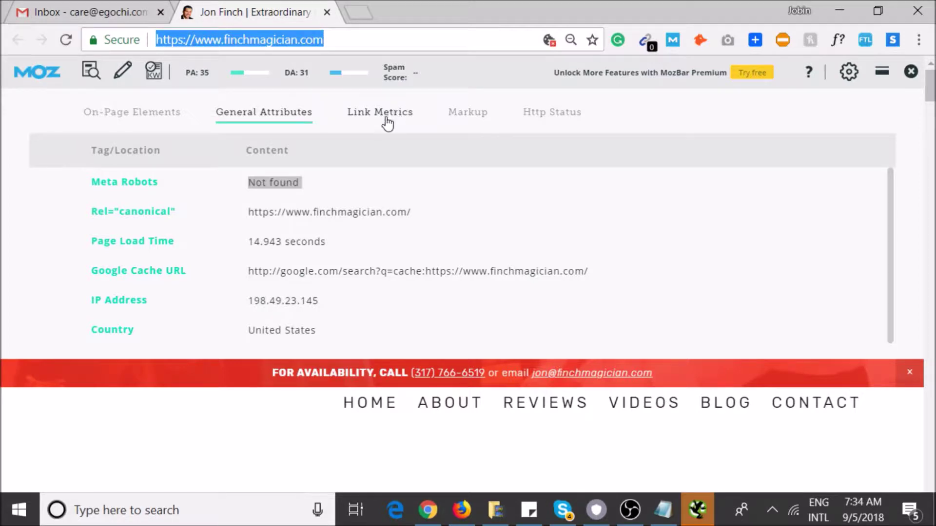
Step: Launch the PageSpeed Insights report from the homepage's page load time, and return to the magician's site
{"action": "left_click", "coordinate": [297, 244]}
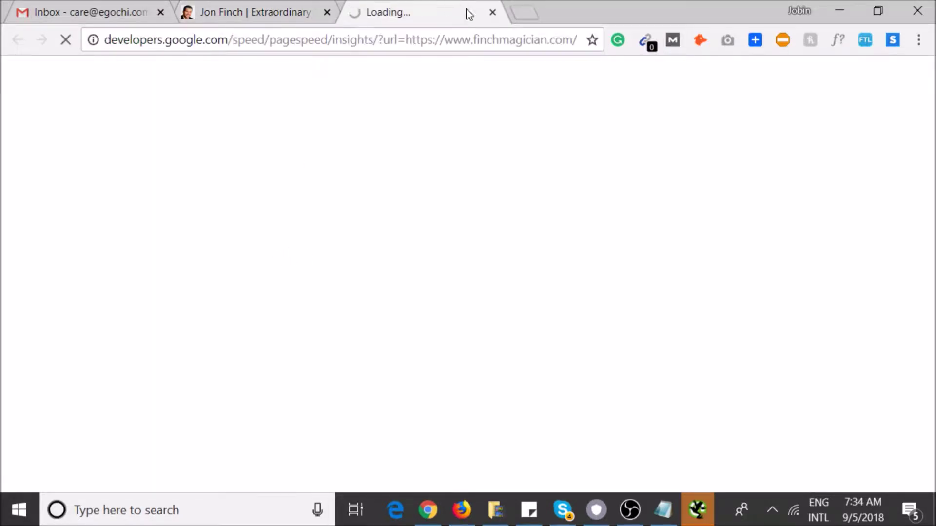
{"action": "left_click", "coordinate": [492, 12]}
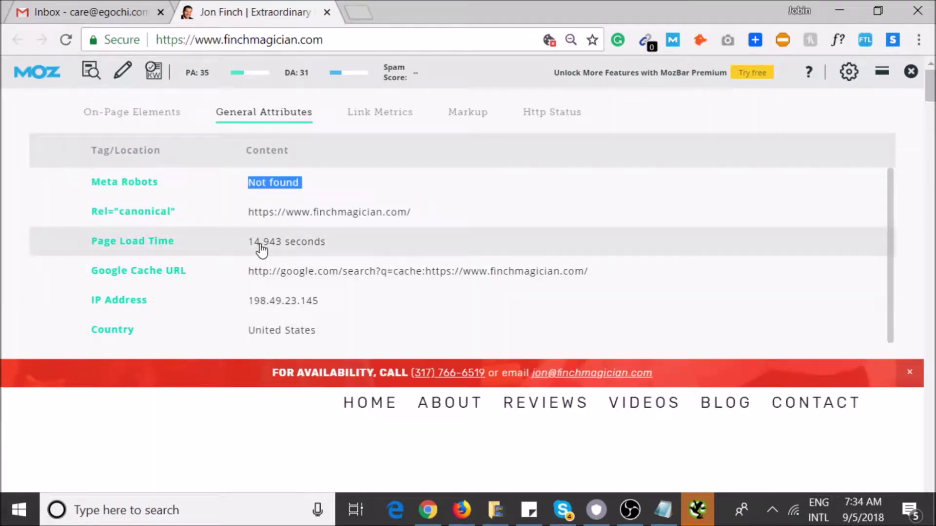
{"action": "left_click", "coordinate": [262, 250]}
{"action": "left_click", "coordinate": [305, 10]}
{"action": "left_click", "coordinate": [432, 8]}
{"action": "left_click", "coordinate": [252, 5]}
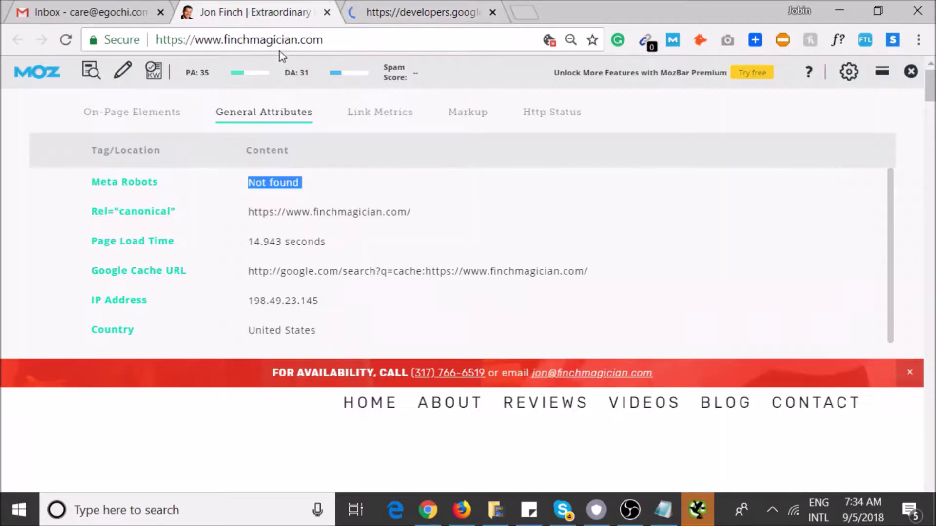
Step: Switch to Notepad and write the first audit note, "1. Change Homepage Title"
{"action": "left_click", "coordinate": [662, 509]}
{"action": "type", "text": "1."}
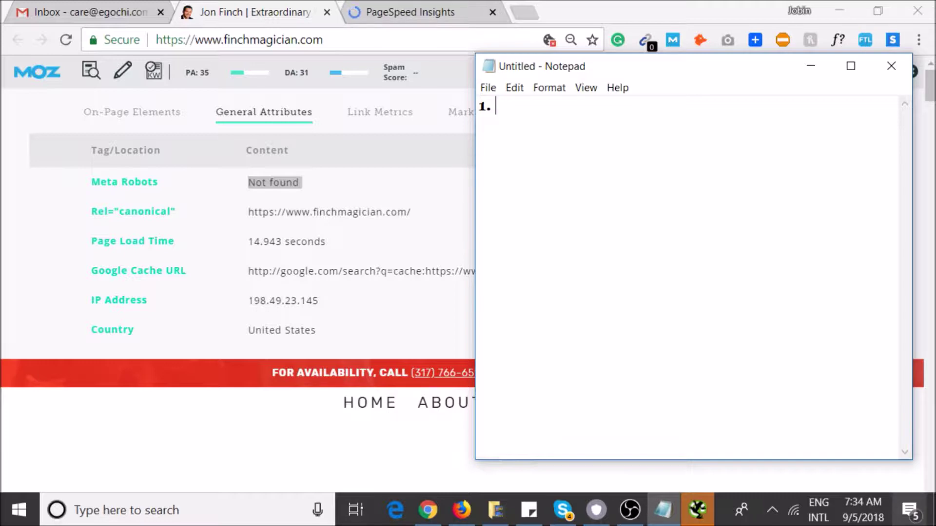
{"action": "type", "text": "Change Homepag"}
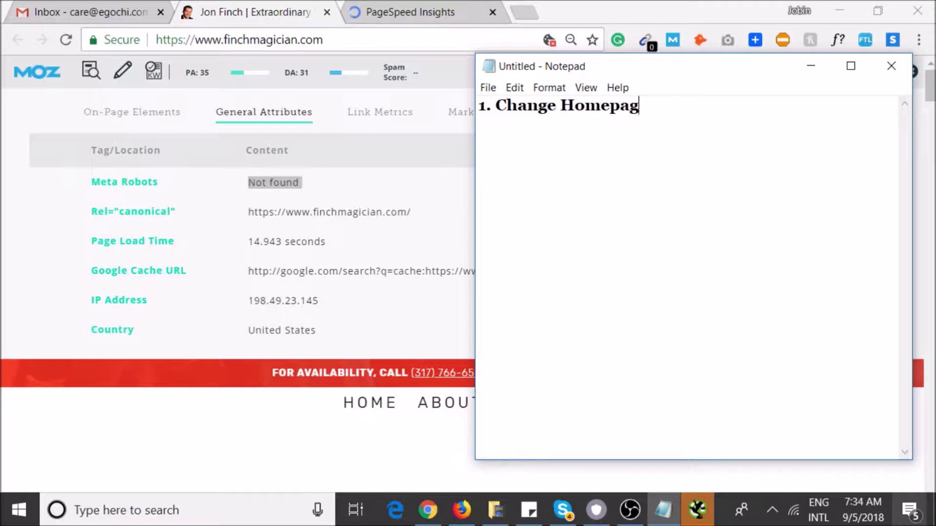
{"action": "type", "text": "e Title"}
{"action": "key", "text": "Return"}
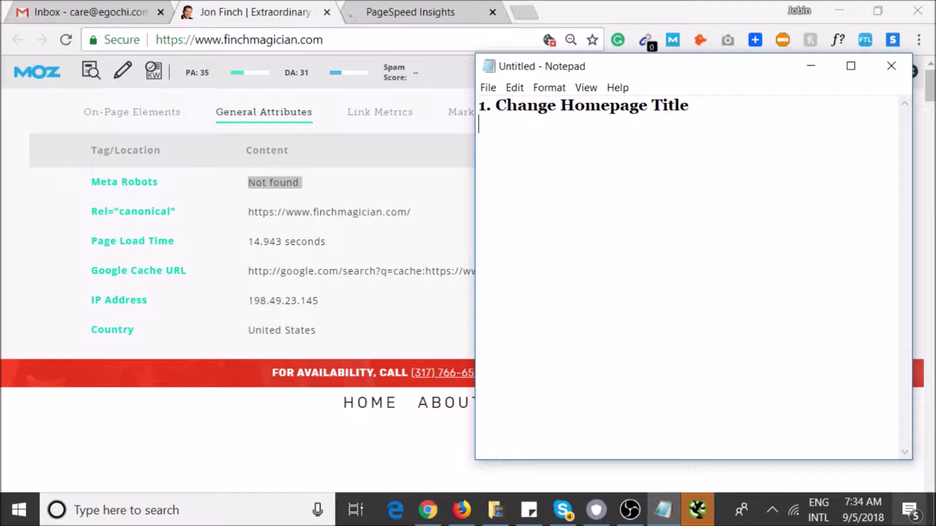
Step: Append "(Add Keywords in title)" to the first audit note
{"action": "type", "text": "90"}
{"action": "key", "text": "BackSpace"}
{"action": "key", "text": "BackSpace"}
{"action": "type", "text": "()"}
{"action": "key", "text": "Left"}
{"action": "type", "text": "Add "}
{"action": "type", "text": "Keywords in "}
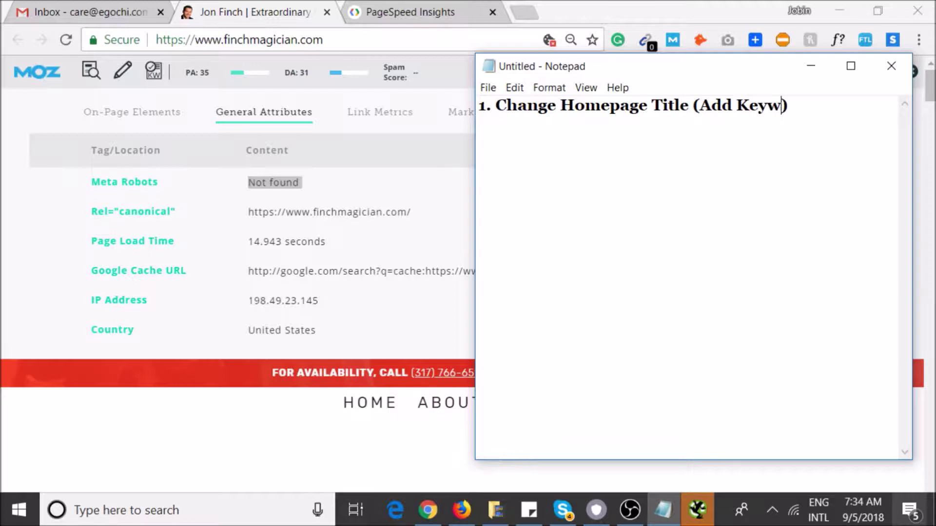
{"action": "type", "text": "title"}
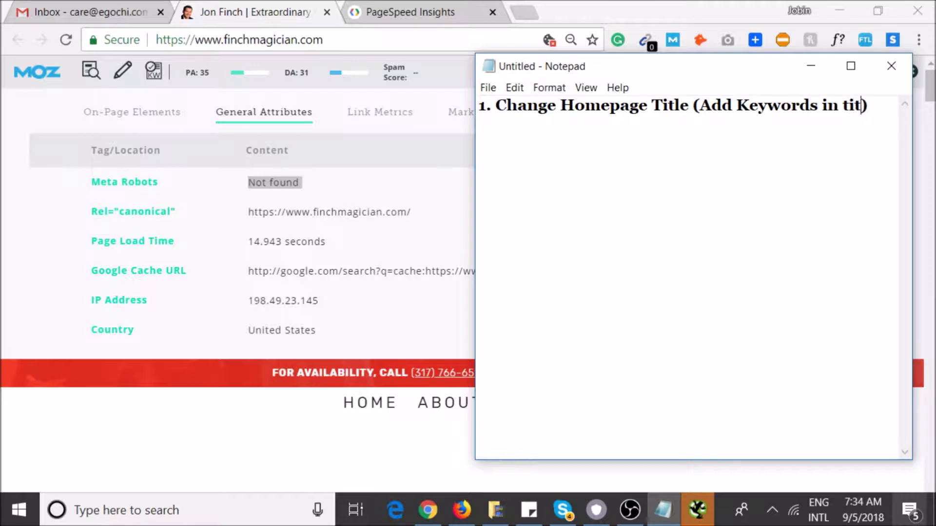
{"action": "key", "text": "End"}
Step: Add a second audit note on a new line, "2. Add Brand Name in the end of the Title"
{"action": "key", "text": "Return"}
{"action": "type", "text": "2. Add "}
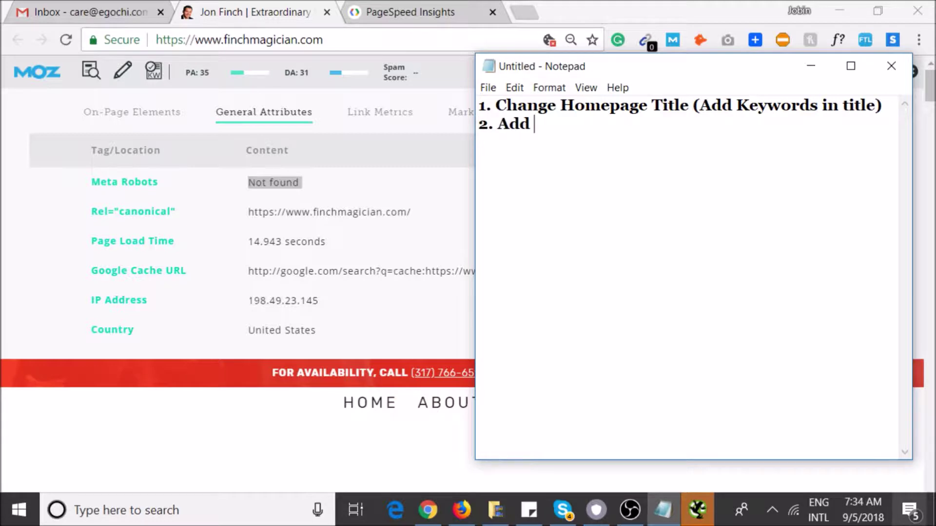
{"action": "type", "text": "Brand Name in"}
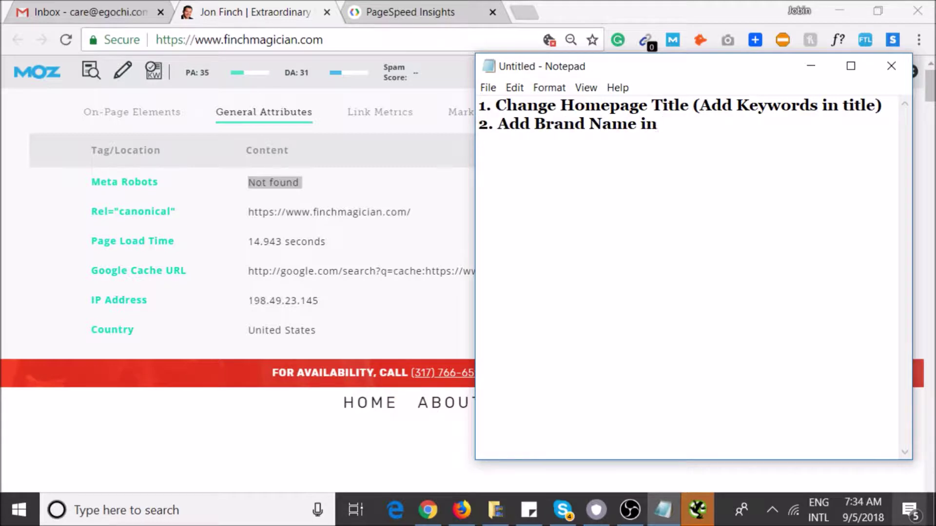
{"action": "type", "text": " the end of the Title"}
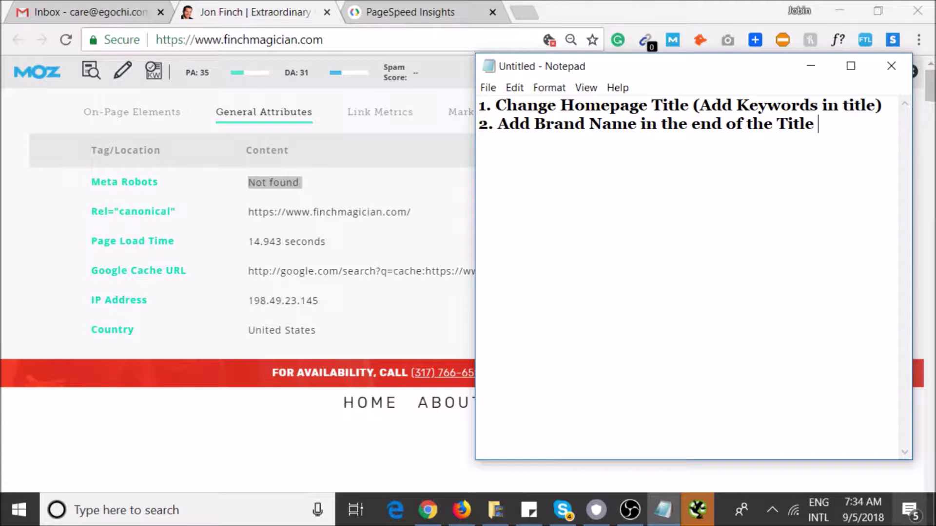
Step: Recheck the homepage's on-page elements and add the third audit note, "3. Meta Description Needs Modification"
{"action": "key", "text": "Return"}
{"action": "type", "text": "3."}
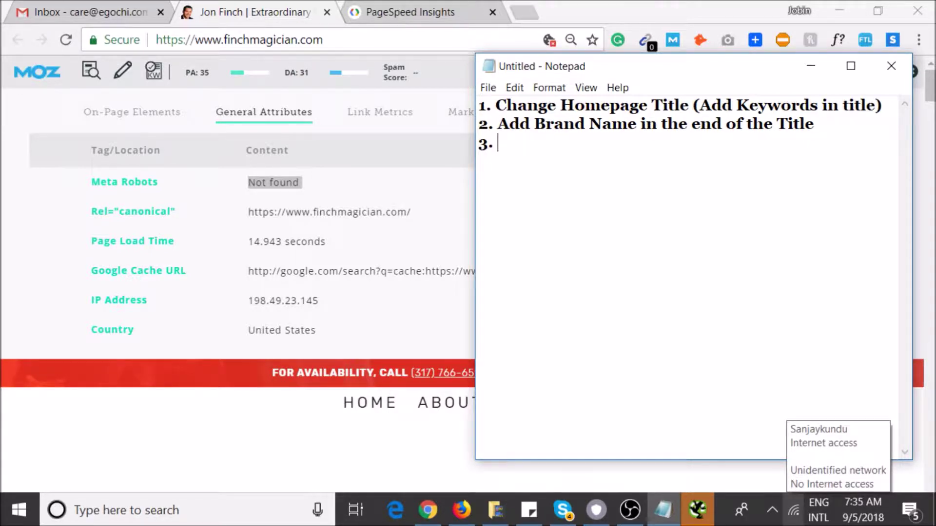
{"action": "left_click", "coordinate": [133, 120]}
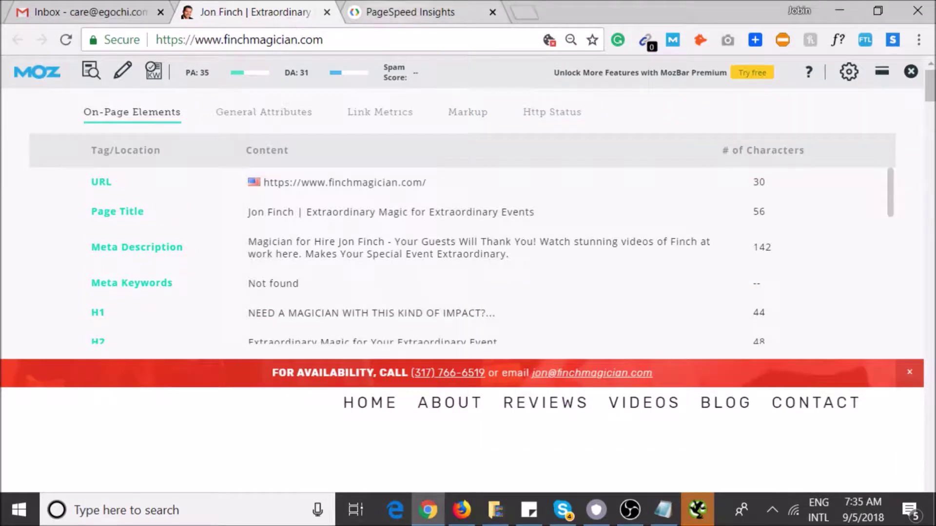
{"action": "left_click", "coordinate": [662, 509]}
{"action": "type", "text": "D"}
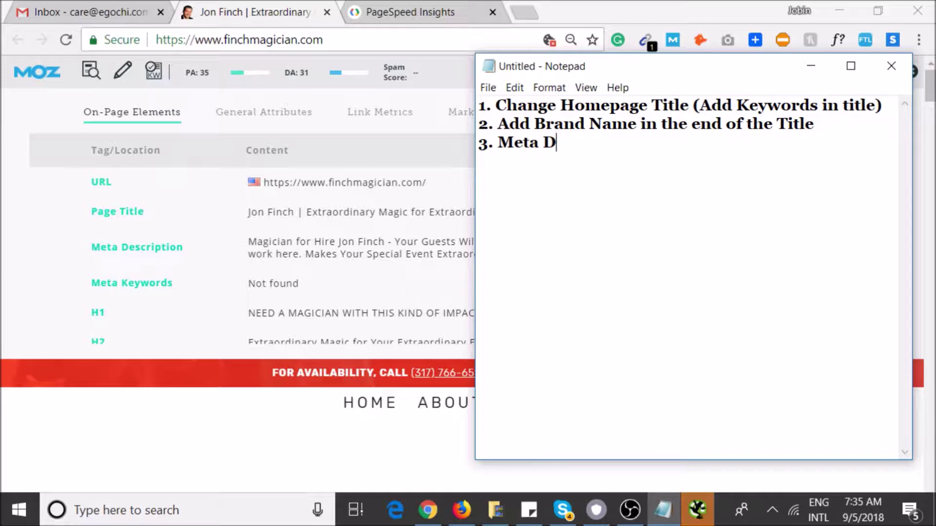
{"action": "type", "text": "escription Needs Modification"}
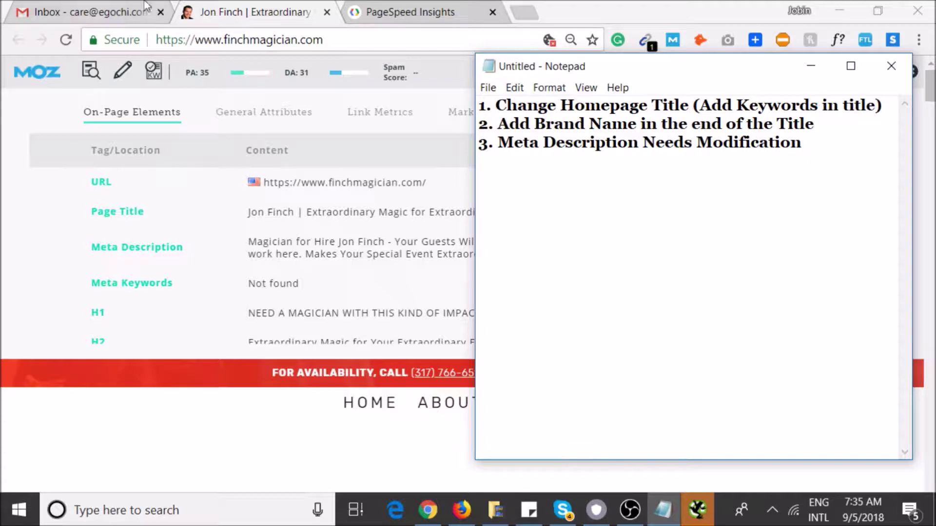
Step: Review the homepage's title and meta description in the browser and search Google for the description's phrase "Magician for Hire"
{"action": "left_click", "coordinate": [208, 7]}
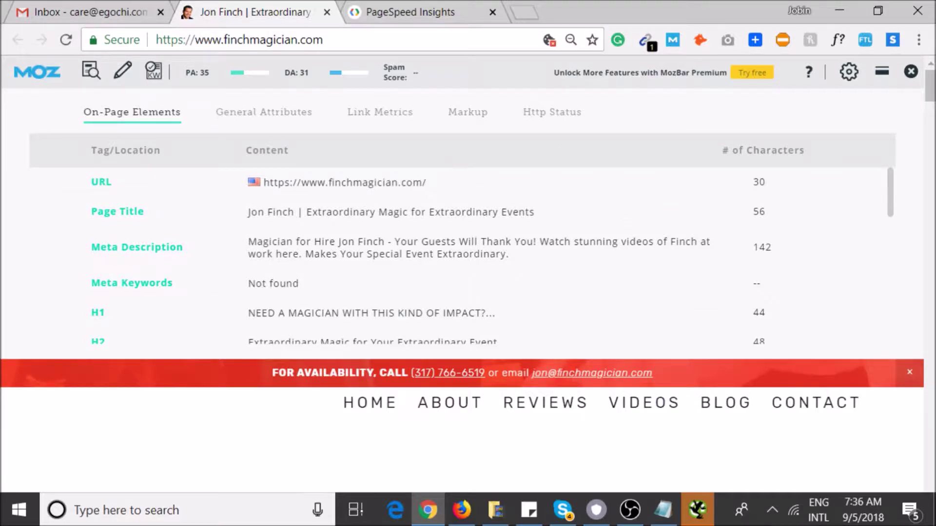
{"action": "triple_click", "coordinate": [411, 246]}
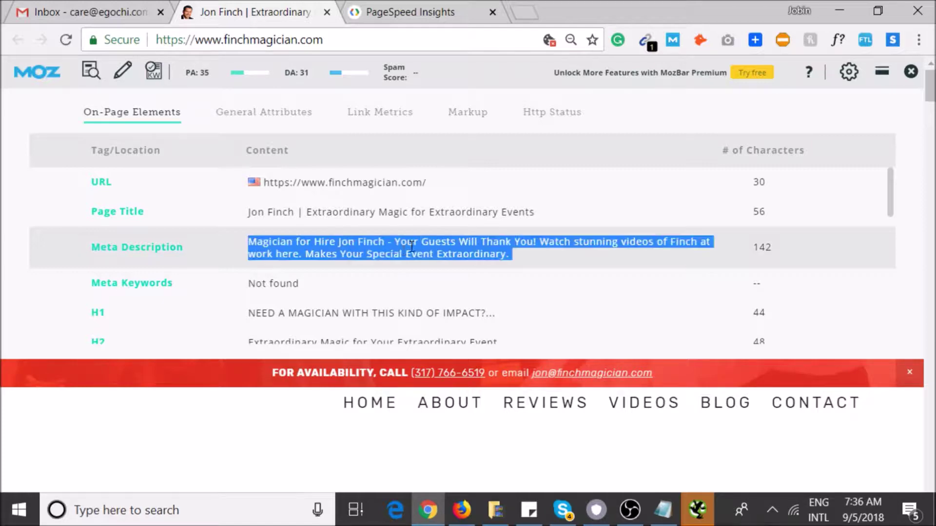
{"action": "triple_click", "coordinate": [395, 211]}
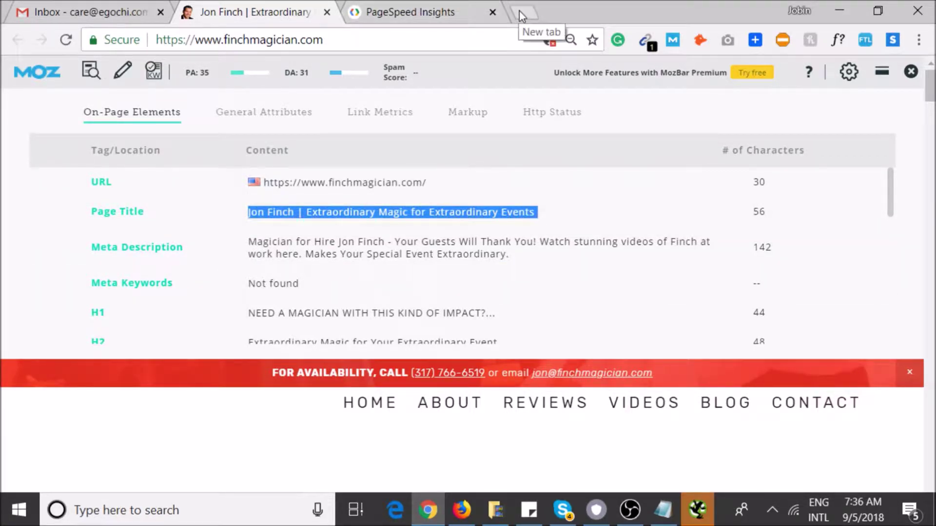
{"action": "left_click", "coordinate": [272, 247]}
{"action": "left_click_drag", "start_coordinate": [252, 243], "coordinate": [336, 243]}
{"action": "right_click", "coordinate": [330, 245]}
{"action": "left_click", "coordinate": [429, 276]}
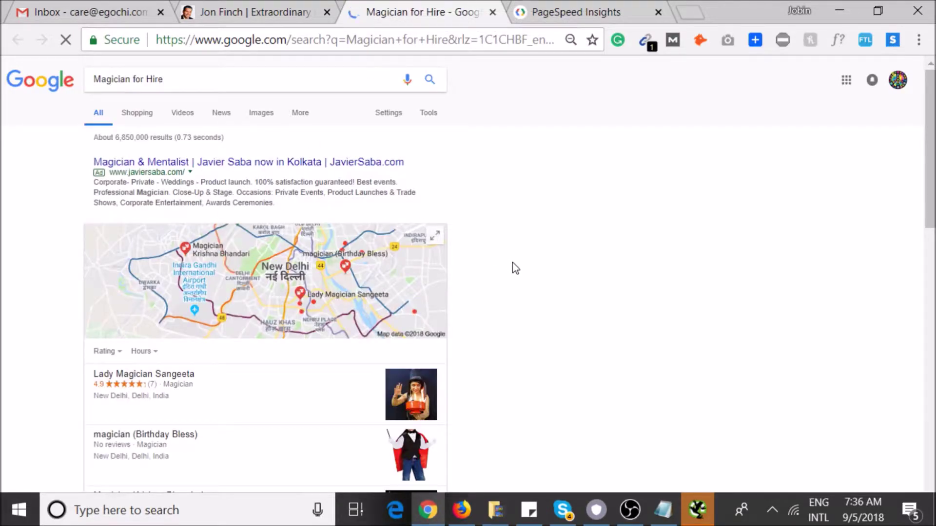
Step: Look through the organic search results, open the GigMasters "Hire A Magician" page and browse its content
{"action": "scroll", "coordinate": [515, 268], "scroll_direction": "down", "scroll_amount": 9}
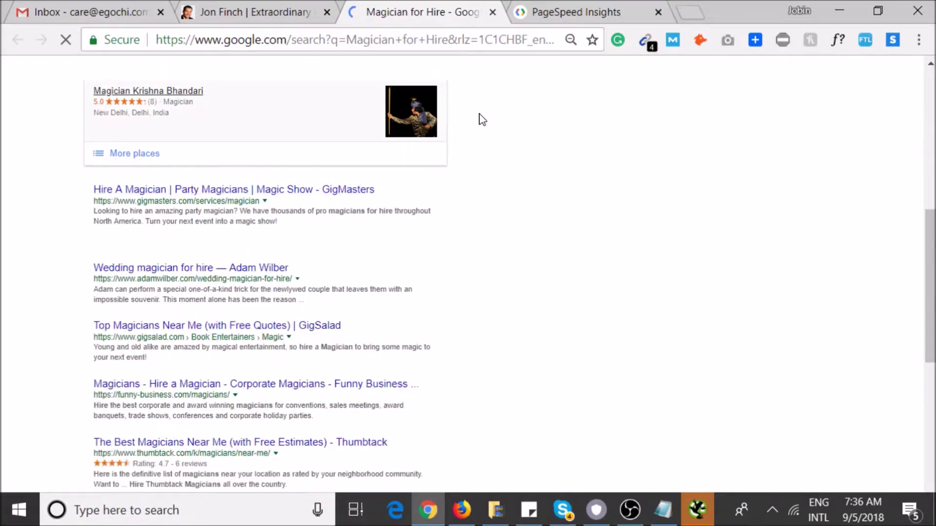
{"action": "scroll", "coordinate": [475, 307], "scroll_direction": "down", "scroll_amount": 3}
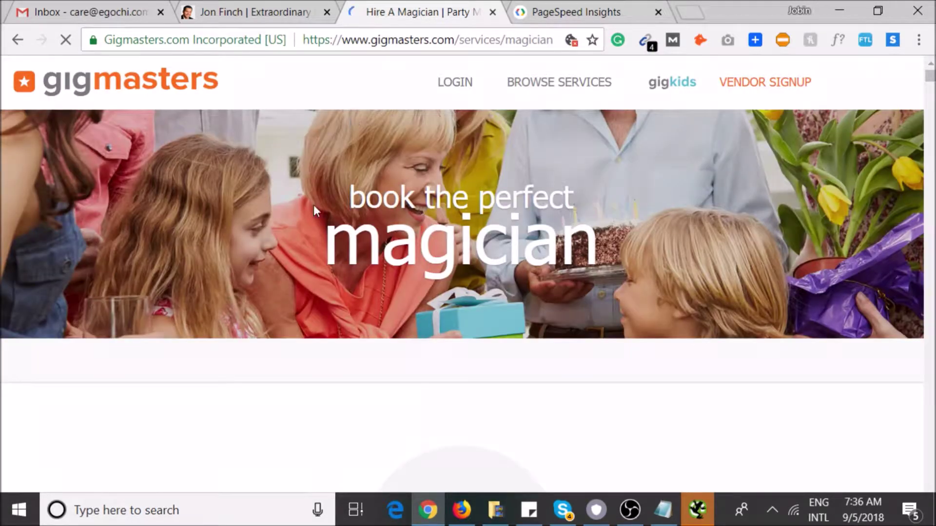
{"action": "scroll", "coordinate": [263, 248], "scroll_direction": "down", "scroll_amount": 10}
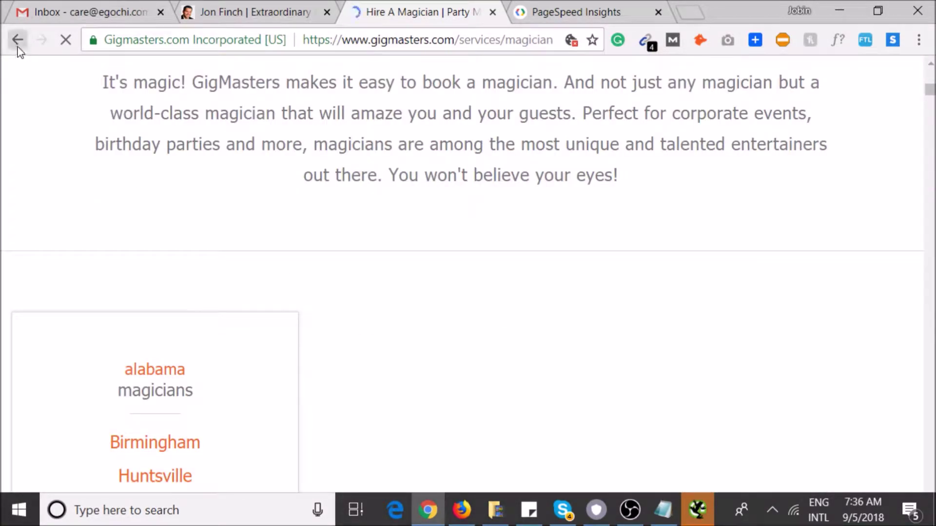
{"action": "scroll", "coordinate": [584, 171], "scroll_direction": "up", "scroll_amount": 7}
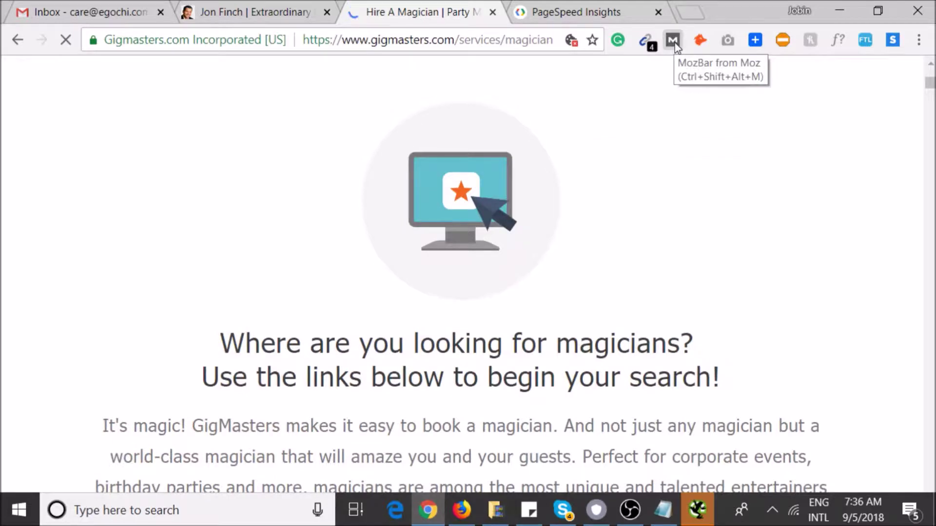
{"action": "scroll", "coordinate": [612, 190], "scroll_direction": "up", "scroll_amount": 7}
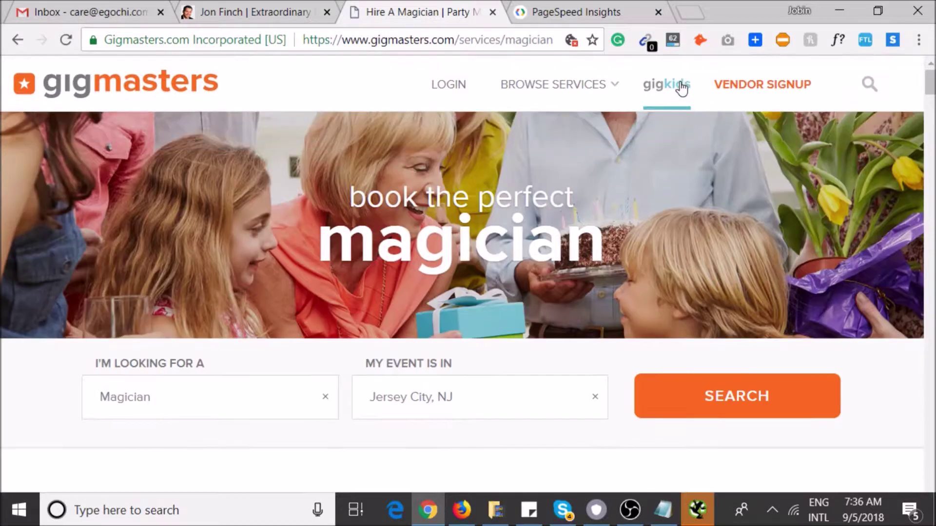
Step: Enable the full MozBar on the GigMasters page and show its on-page elements
{"action": "left_click", "coordinate": [675, 43]}
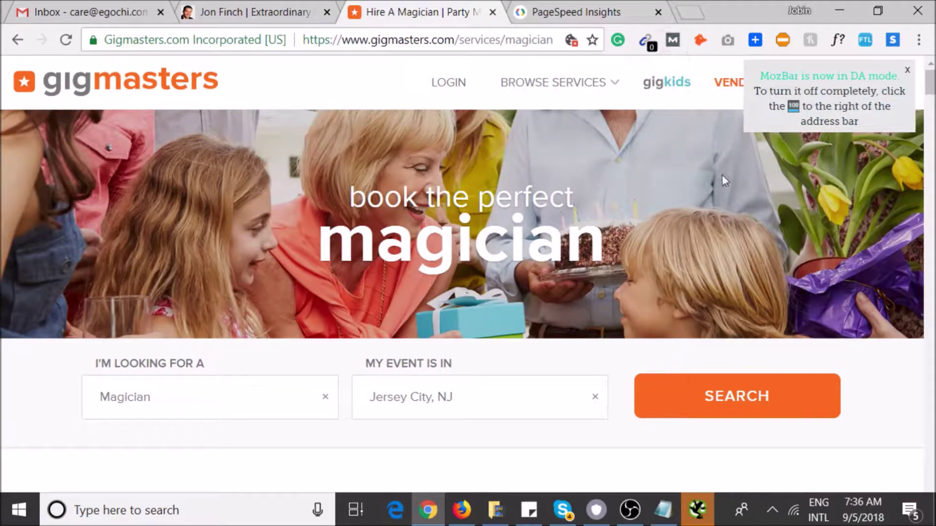
{"action": "left_click", "coordinate": [682, 44]}
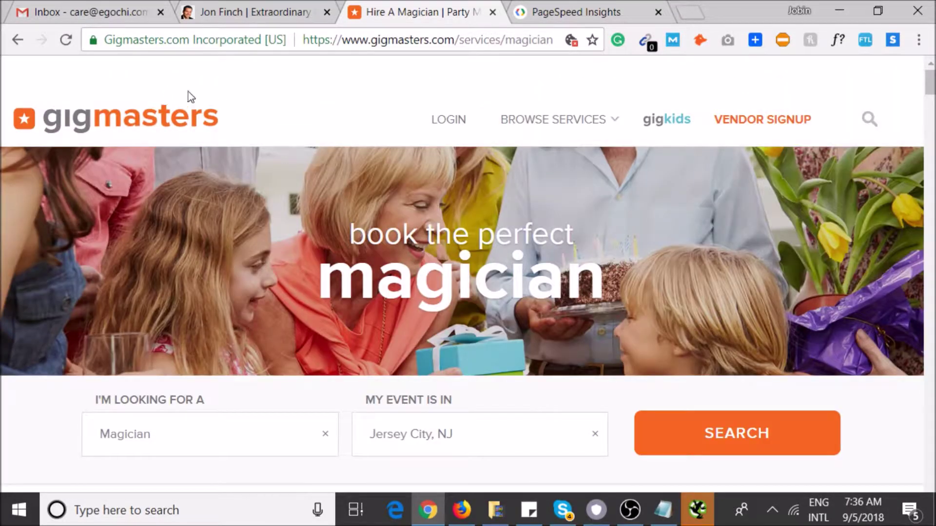
{"action": "left_click", "coordinate": [107, 82]}
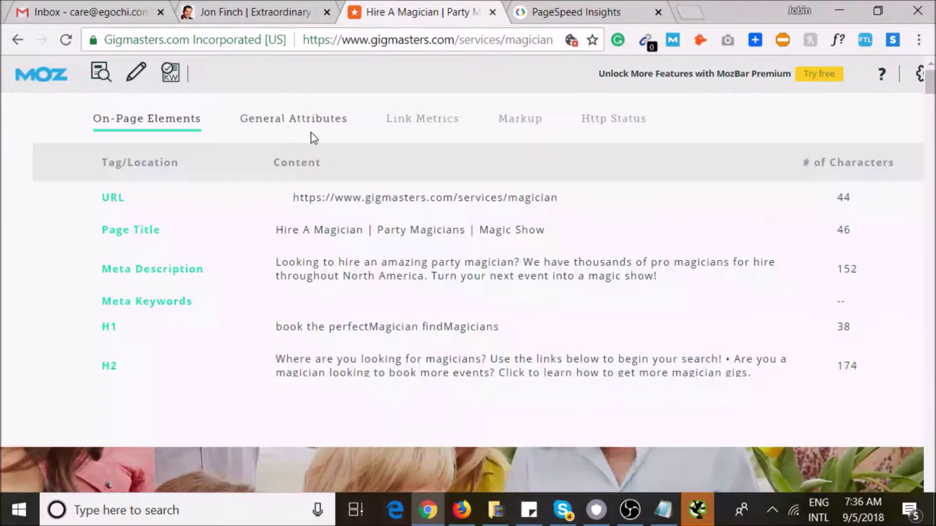
Step: Examine the keyword phrases in the GigMasters page title, from "Hire A Magician" to "Magic Show"
{"action": "left_click_drag", "start_coordinate": [311, 264], "coordinate": [453, 292]}
{"action": "left_click", "coordinate": [407, 264]}
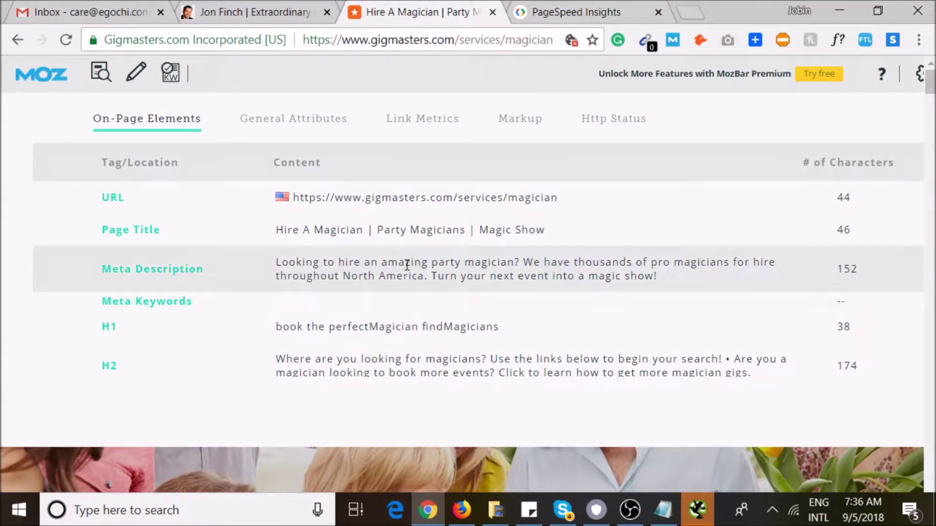
{"action": "left_click_drag", "start_coordinate": [276, 229], "coordinate": [548, 231]}
{"action": "left_click", "coordinate": [476, 230]}
{"action": "left_click_drag", "start_coordinate": [477, 230], "coordinate": [660, 231]}
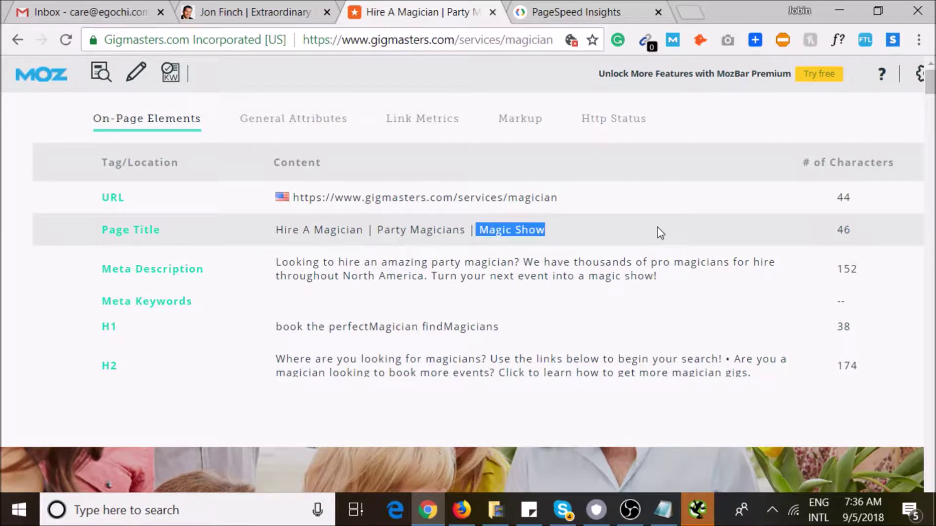
{"action": "left_click", "coordinate": [385, 246]}
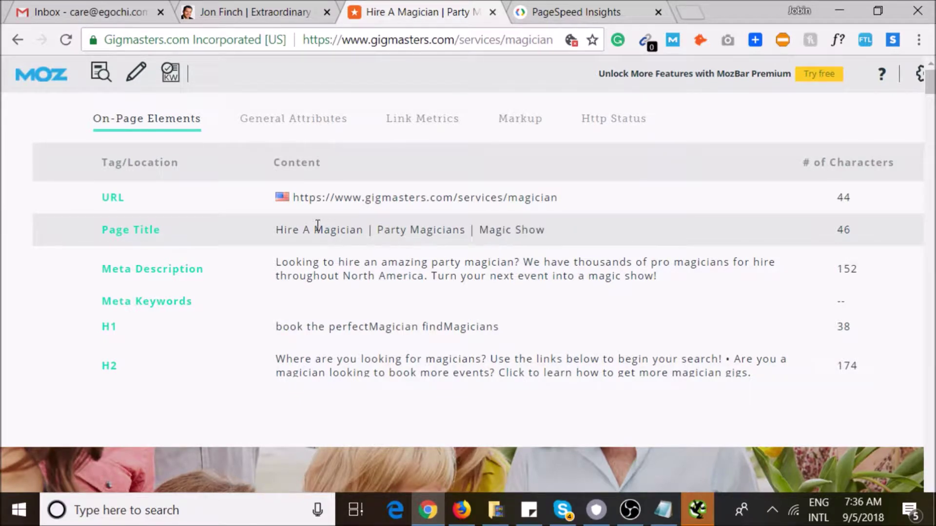
{"action": "double_click", "coordinate": [276, 231]}
{"action": "left_click_drag", "start_coordinate": [480, 229], "coordinate": [581, 236]}
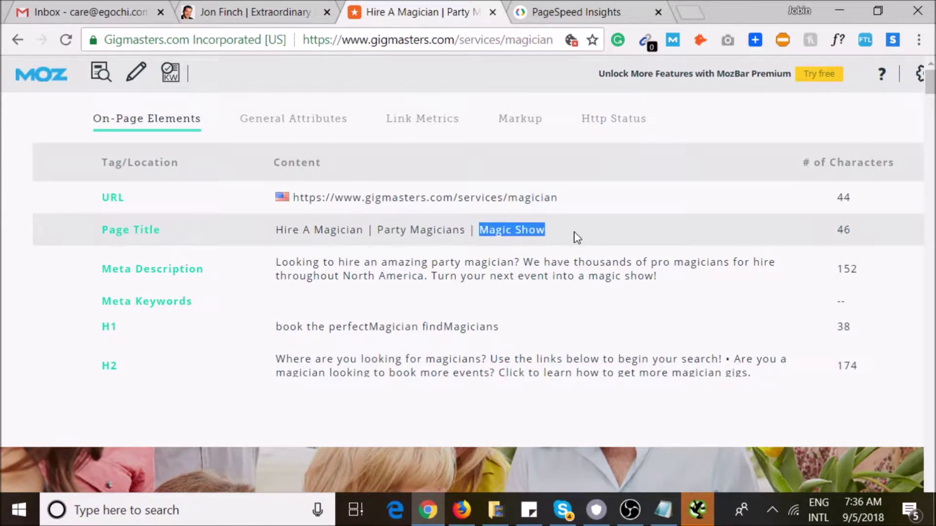
{"action": "left_click_drag", "start_coordinate": [272, 232], "coordinate": [542, 227]}
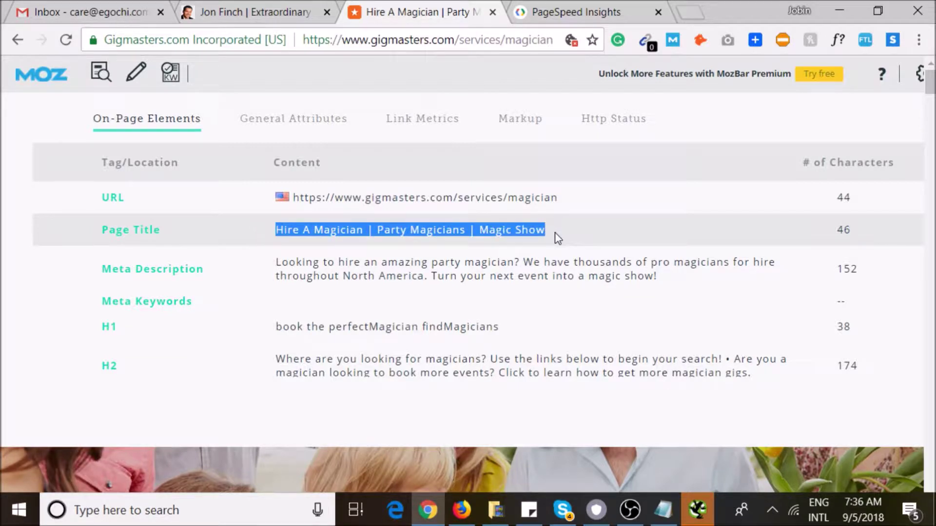
{"action": "left_click", "coordinate": [558, 238]}
{"action": "left_click_drag", "start_coordinate": [324, 236], "coordinate": [644, 244]}
{"action": "left_click", "coordinate": [358, 265]}
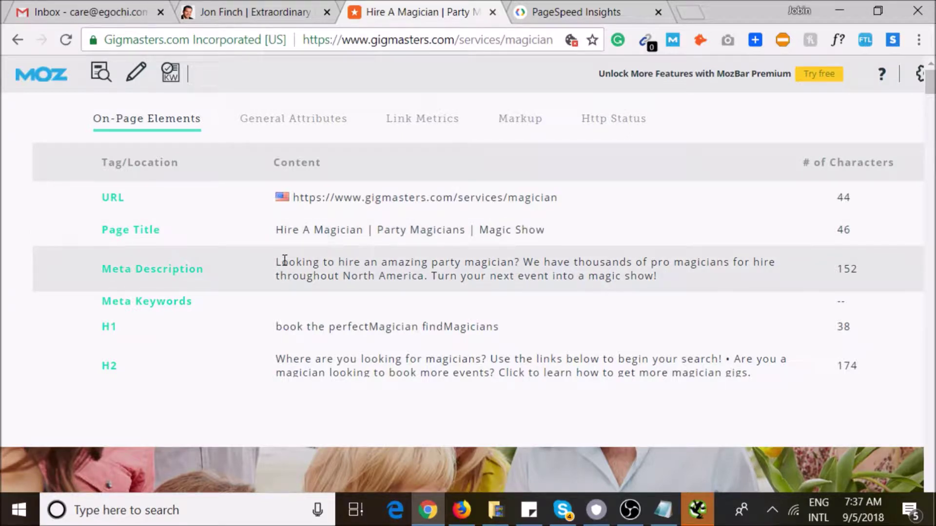
Step: Read the GigMasters meta description sentence by sentence and compare its wording with the page title
{"action": "left_click_drag", "start_coordinate": [282, 264], "coordinate": [783, 267]}
{"action": "left_click_drag", "start_coordinate": [523, 263], "coordinate": [564, 277]}
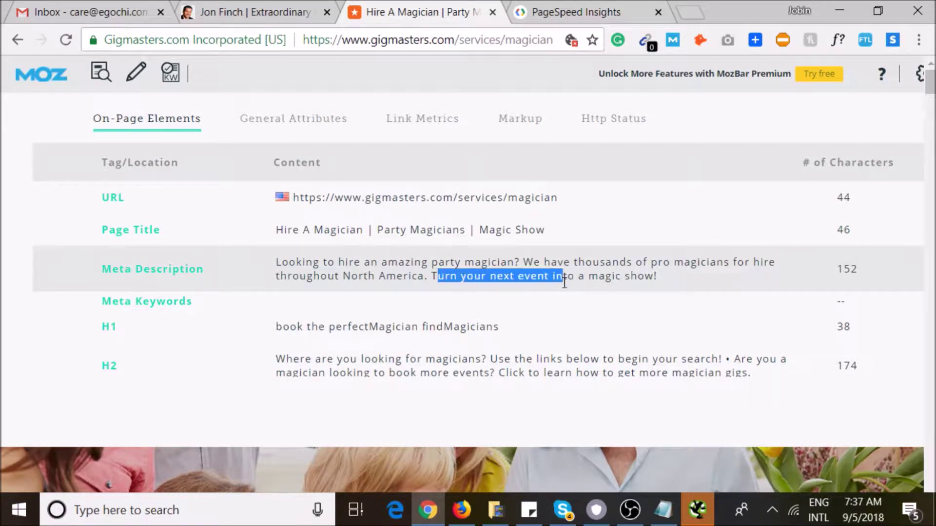
{"action": "left_click", "coordinate": [583, 281]}
{"action": "triple_click", "coordinate": [585, 276]}
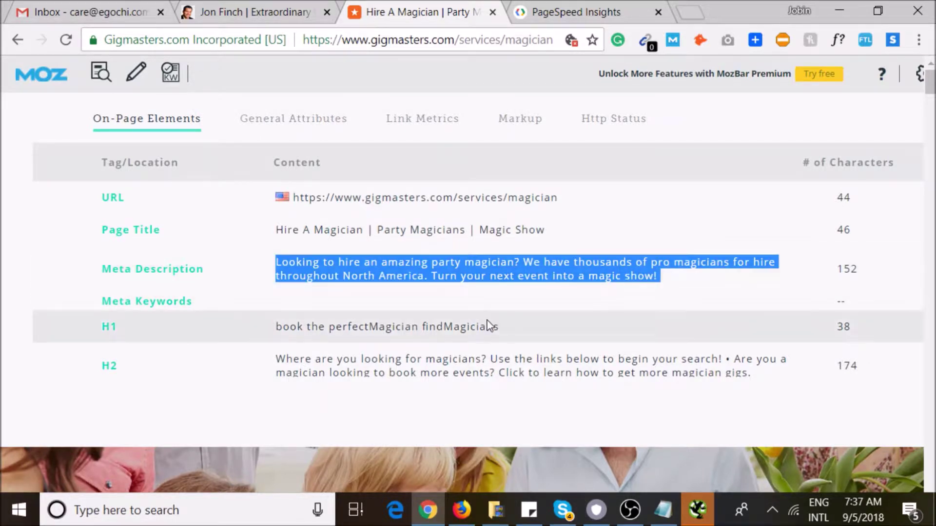
{"action": "left_click", "coordinate": [565, 284]}
{"action": "left_click_drag", "start_coordinate": [575, 278], "coordinate": [653, 277]}
{"action": "left_click", "coordinate": [555, 281]}
{"action": "left_click_drag", "start_coordinate": [274, 229], "coordinate": [545, 230]}
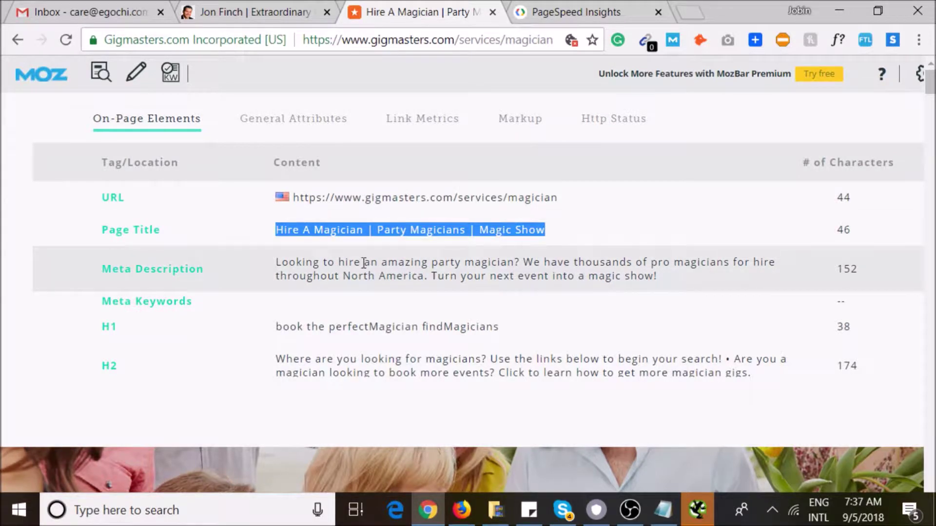
{"action": "left_click_drag", "start_coordinate": [273, 265], "coordinate": [709, 282]}
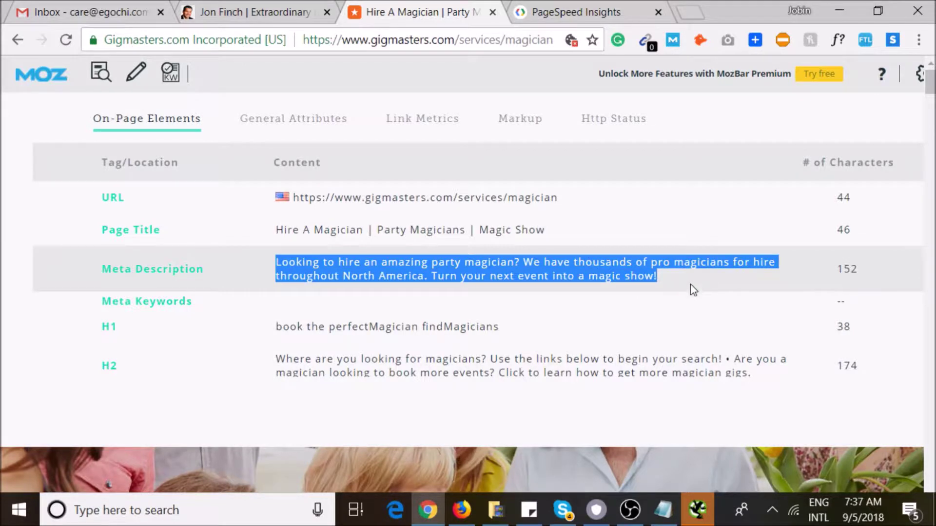
Step: Examine the keyword wording of the GigMasters page's H1 and H2 headings
{"action": "double_click", "coordinate": [357, 327]}
{"action": "left_click", "coordinate": [282, 326]}
{"action": "left_click_drag", "start_coordinate": [334, 326], "coordinate": [428, 328]}
{"action": "double_click", "coordinate": [461, 328]}
{"action": "triple_click", "coordinate": [461, 328]}
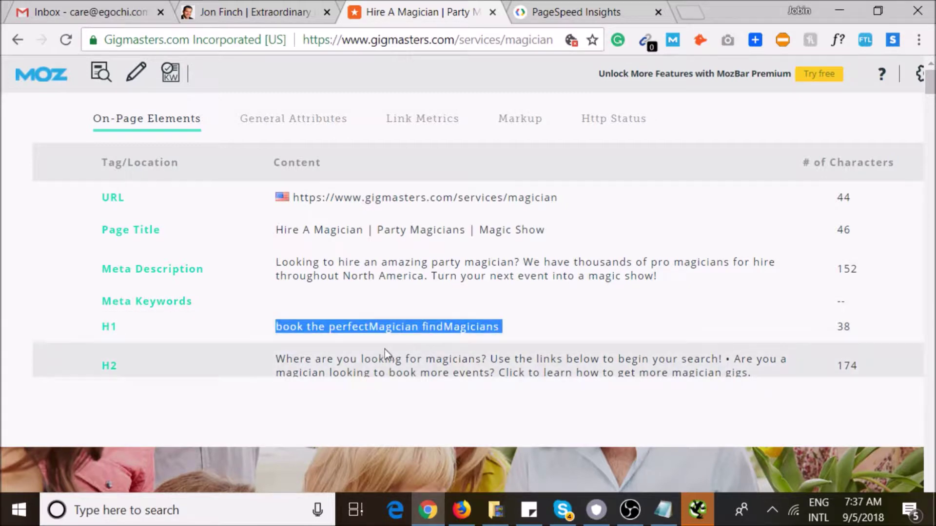
{"action": "left_click", "coordinate": [404, 365]}
{"action": "triple_click", "coordinate": [404, 366]}
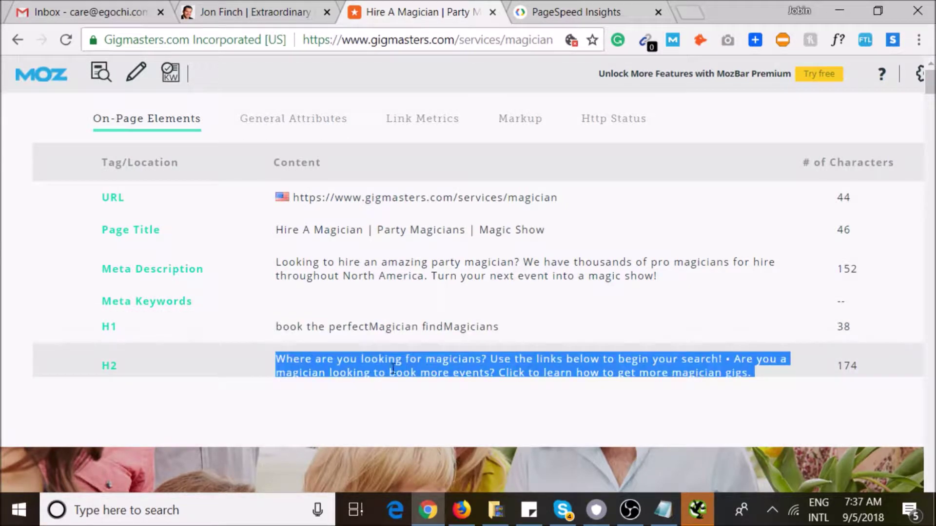
{"action": "left_click", "coordinate": [367, 358]}
{"action": "left_click_drag", "start_coordinate": [362, 359], "coordinate": [650, 360]}
{"action": "left_click", "coordinate": [626, 367]}
Step: Compare how the GigMasters page title, meta description, H1 and H2 reuse the same magician keywords
{"action": "scroll", "coordinate": [355, 349], "scroll_direction": "down", "scroll_amount": 10}
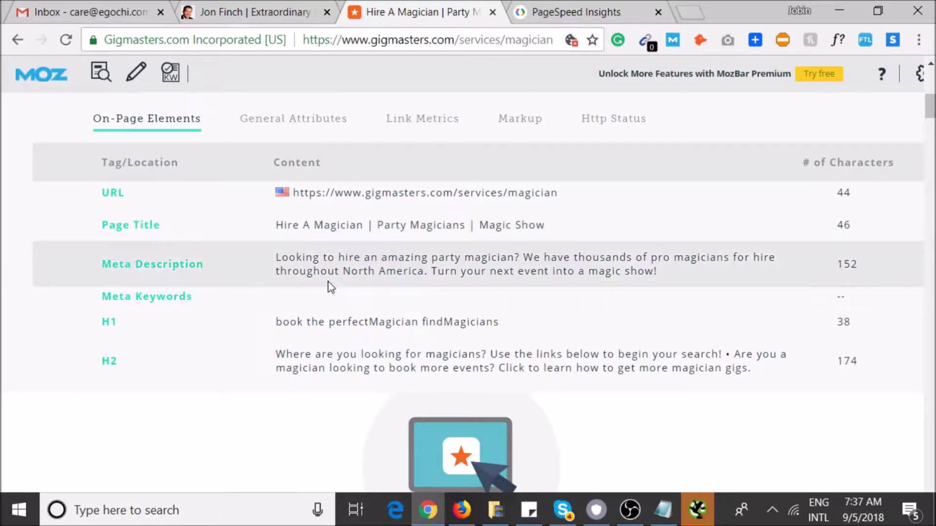
{"action": "triple_click", "coordinate": [351, 272]}
{"action": "triple_click", "coordinate": [340, 317]}
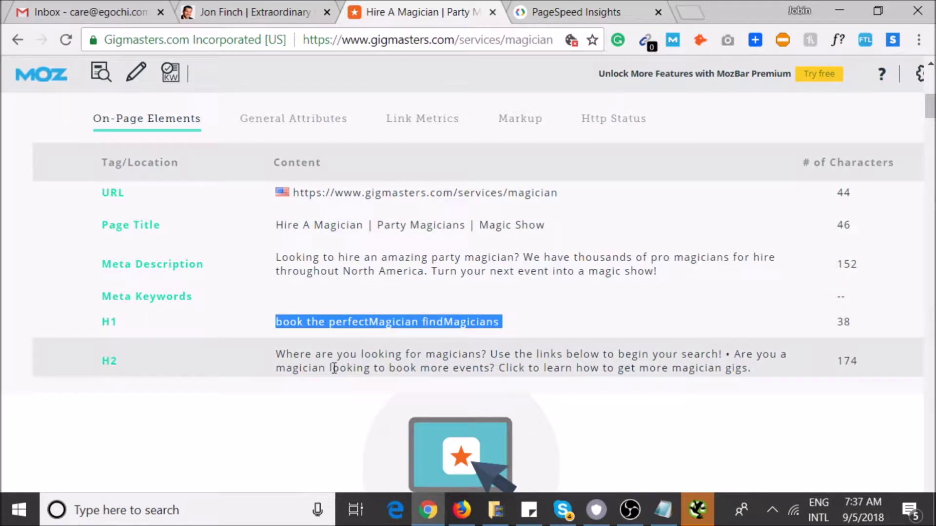
{"action": "triple_click", "coordinate": [336, 370]}
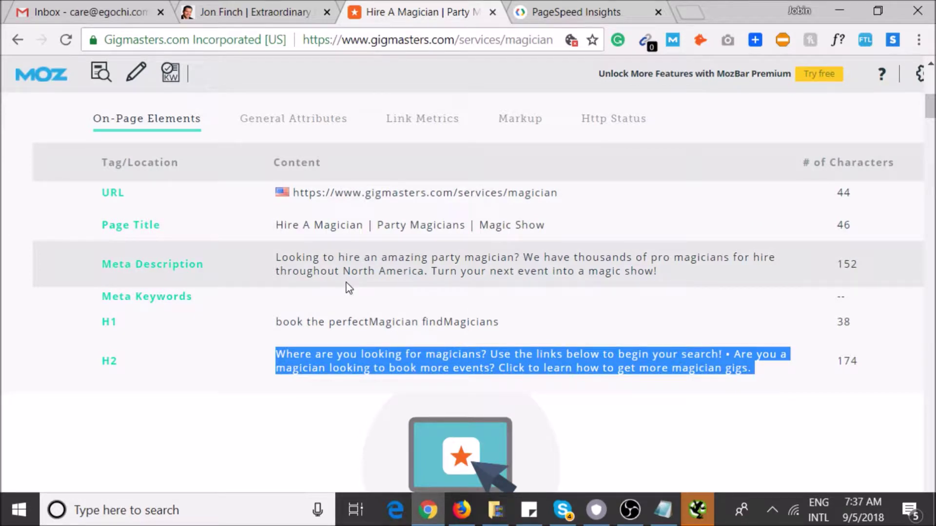
{"action": "triple_click", "coordinate": [341, 225]}
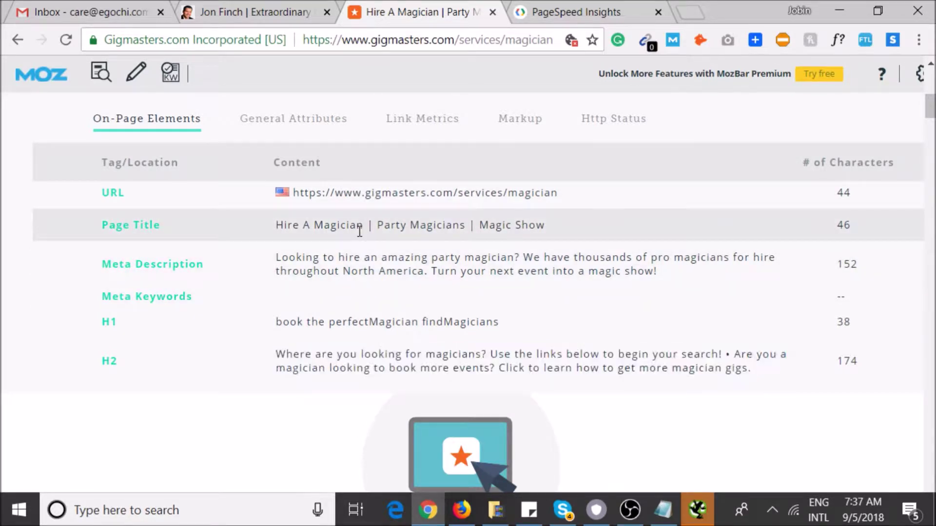
{"action": "triple_click", "coordinate": [360, 256]}
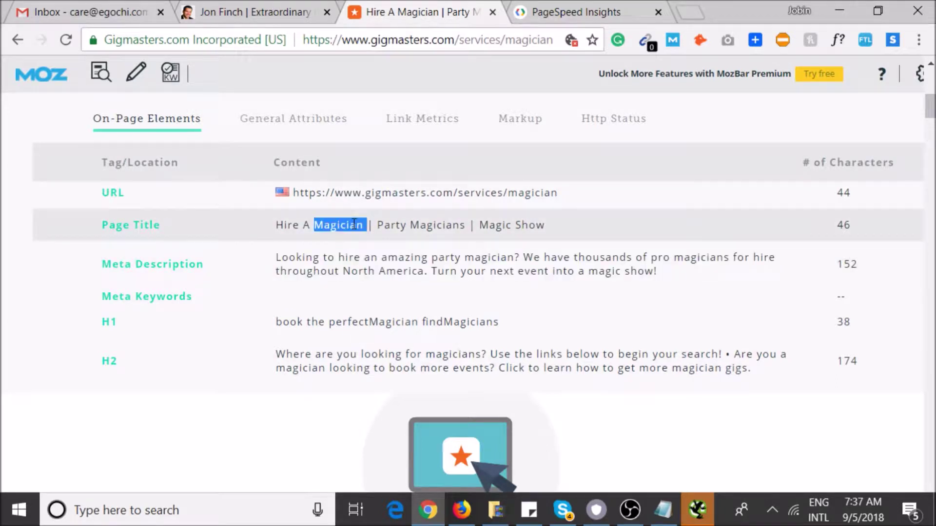
{"action": "triple_click", "coordinate": [341, 225]}
{"action": "left_click", "coordinate": [355, 252]}
{"action": "double_click", "coordinate": [355, 254]}
{"action": "left_click_drag", "start_coordinate": [274, 225], "coordinate": [545, 227]}
{"action": "left_click", "coordinate": [514, 256]}
{"action": "double_click", "coordinate": [484, 271]}
{"action": "left_click", "coordinate": [453, 220]}
{"action": "triple_click", "coordinate": [453, 220]}
{"action": "left_click", "coordinate": [441, 249]}
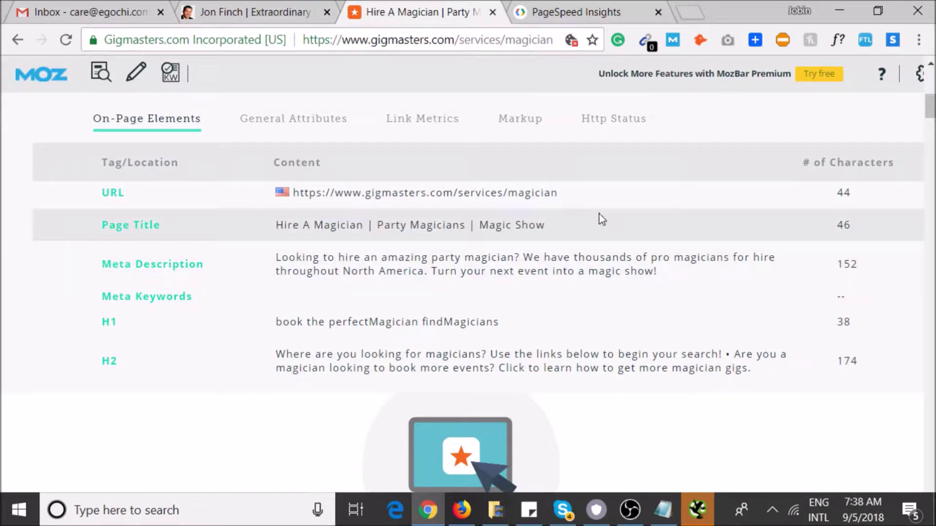
Step: Check the character count of the GigMasters page title and reread its meta description
{"action": "double_click", "coordinate": [848, 222]}
{"action": "left_click", "coordinate": [853, 229]}
{"action": "double_click", "coordinate": [851, 228]}
{"action": "left_click", "coordinate": [659, 227]}
{"action": "triple_click", "coordinate": [311, 264]}
{"action": "left_click", "coordinate": [457, 270]}
{"action": "left_click", "coordinate": [675, 272]}
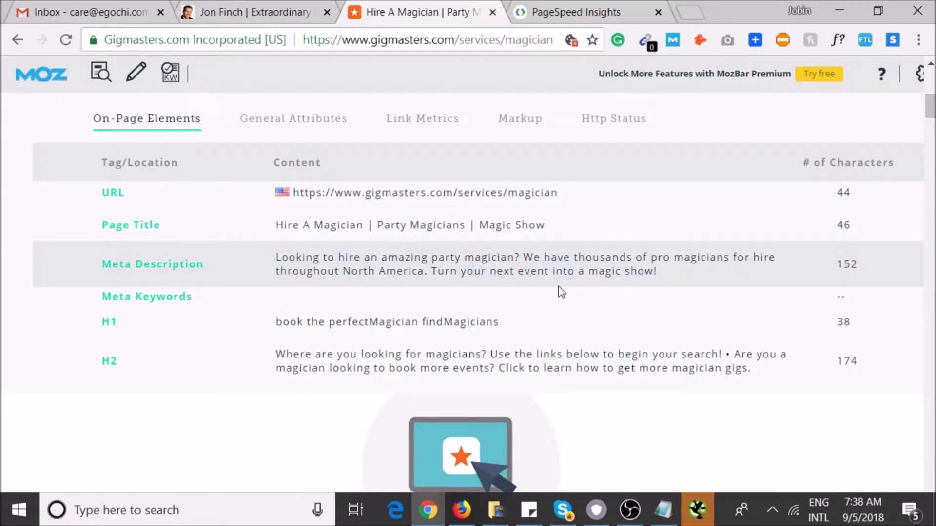
{"action": "triple_click", "coordinate": [507, 271]}
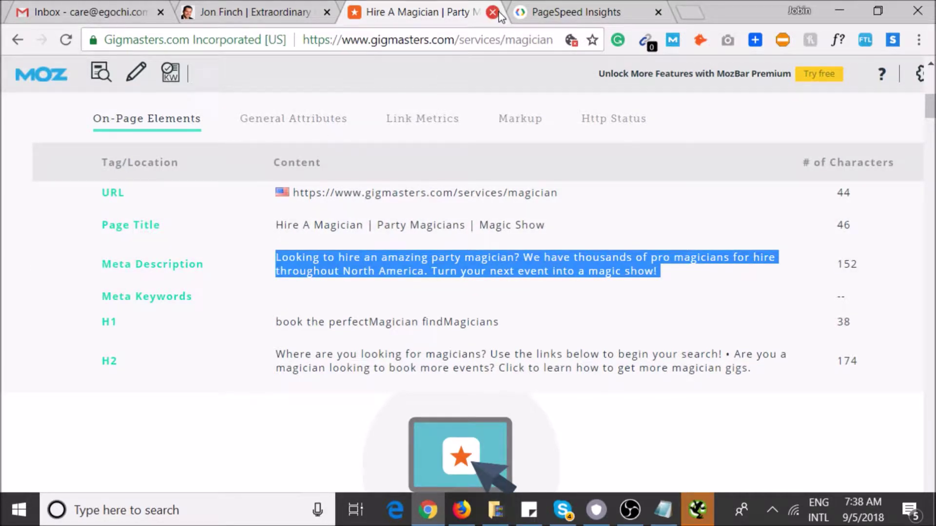
Step: Return to the finchmagician.com homepage and open its MozBar on-page elements analysis
{"action": "left_click", "coordinate": [273, 5]}
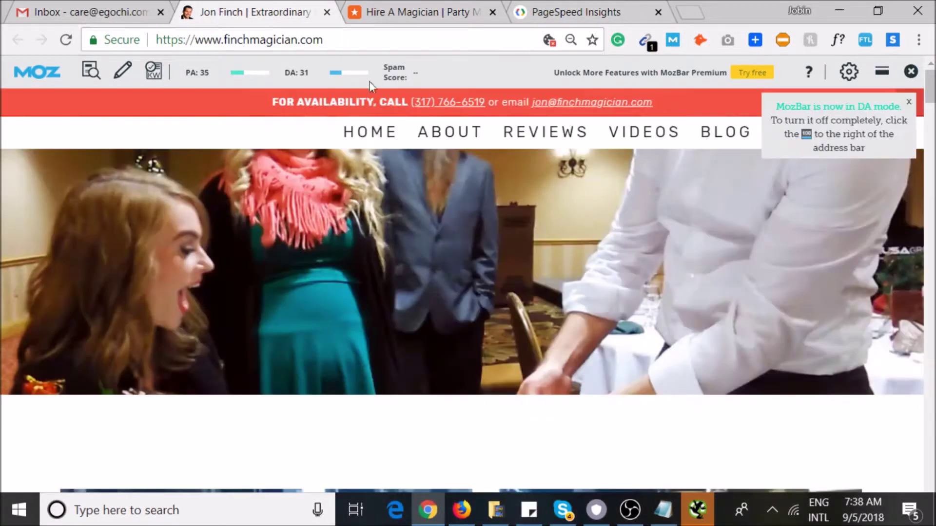
{"action": "left_click", "coordinate": [543, 5]}
{"action": "left_click", "coordinate": [280, 5]}
{"action": "left_click", "coordinate": [91, 70]}
Step: In Notepad, extend recommendation 3 with "add better targeting and appealing content in meta description." and start item 4
{"action": "left_click", "coordinate": [663, 510]}
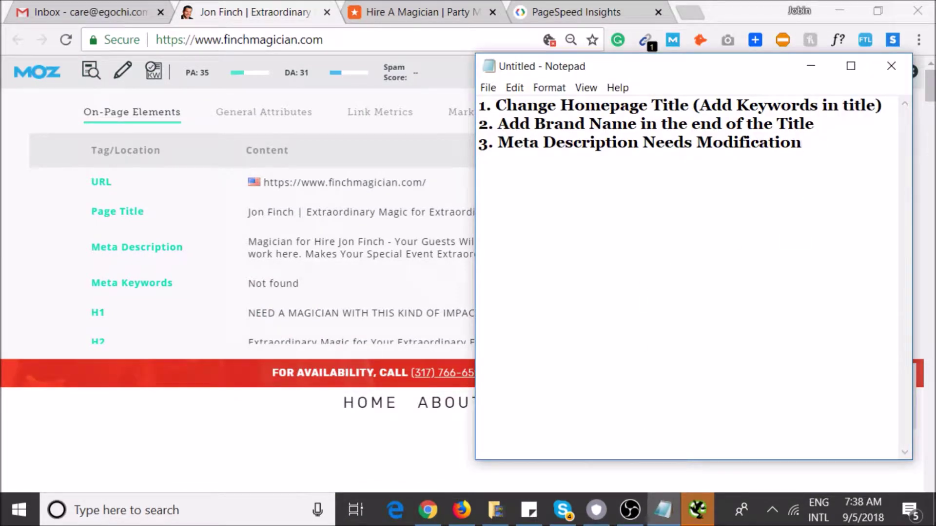
{"action": "type", "text": "add better"}
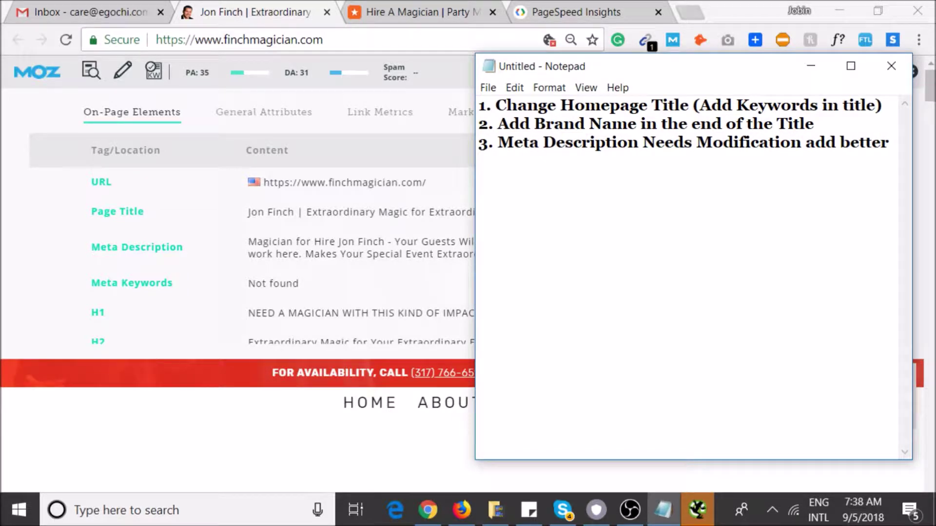
{"action": "type", "text": " targeting and appeal"}
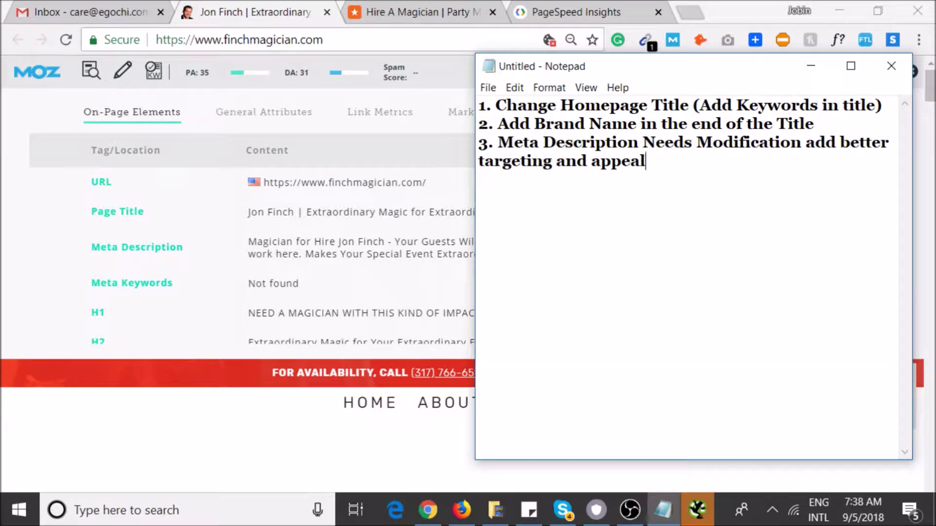
{"action": "type", "text": "ing content in meta descriptu"}
{"action": "key", "text": "BackSpace"}
{"action": "key", "text": "BackSpace"}
{"action": "type", "text": "ion."}
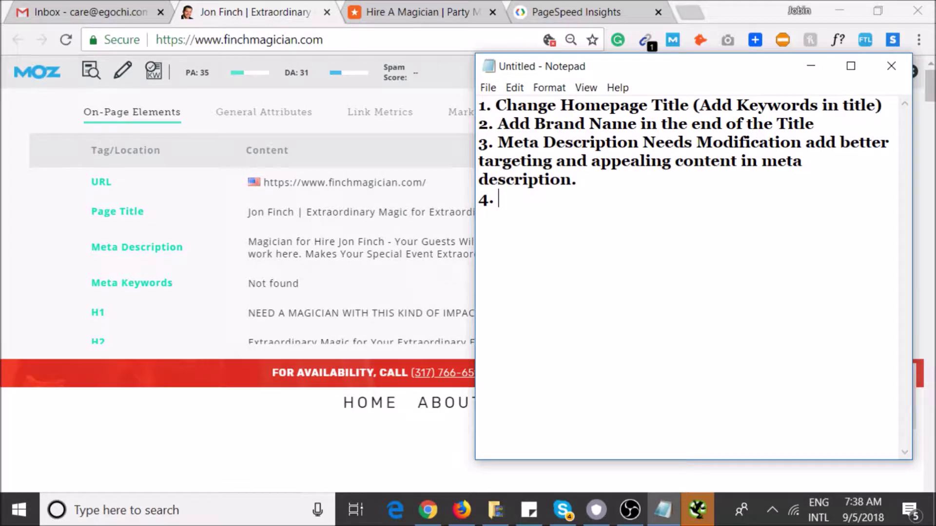
Step: Highlight the full meta description of the finchmagician.com homepage in the MozBar analysis
{"action": "left_click", "coordinate": [243, 12]}
{"action": "double_click", "coordinate": [351, 251]}
{"action": "triple_click", "coordinate": [351, 251]}
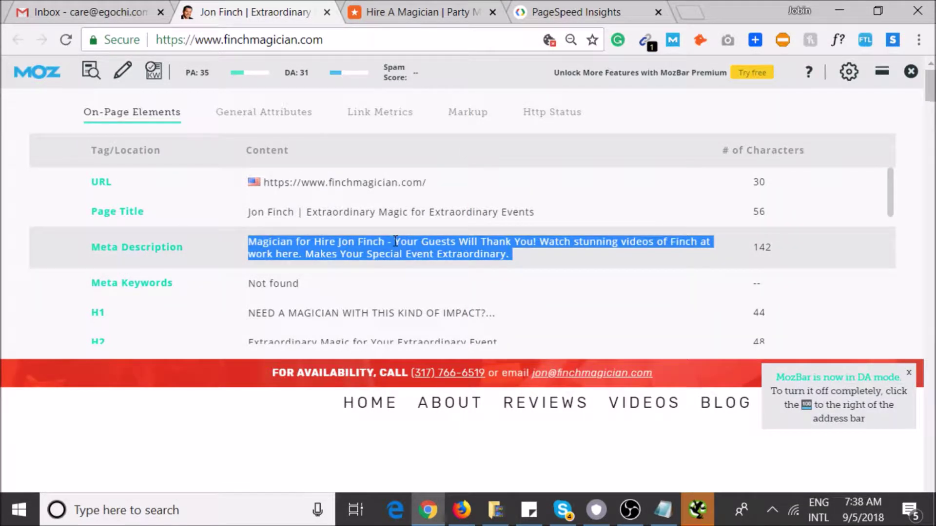
Step: Go back from the GigMasters page to the "Magician for Hire" Google results and read the magiciansandmagic.com description
{"action": "left_click", "coordinate": [636, 10]}
{"action": "left_click", "coordinate": [415, 7]}
{"action": "left_click", "coordinate": [18, 37]}
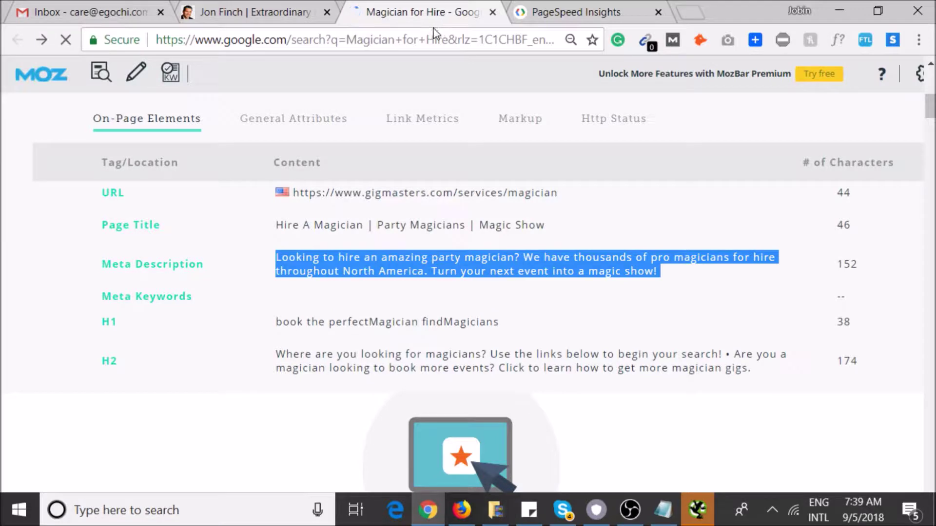
{"action": "scroll", "coordinate": [504, 305], "scroll_direction": "down", "scroll_amount": 5}
{"action": "scroll", "coordinate": [389, 309], "scroll_direction": "up", "scroll_amount": 4}
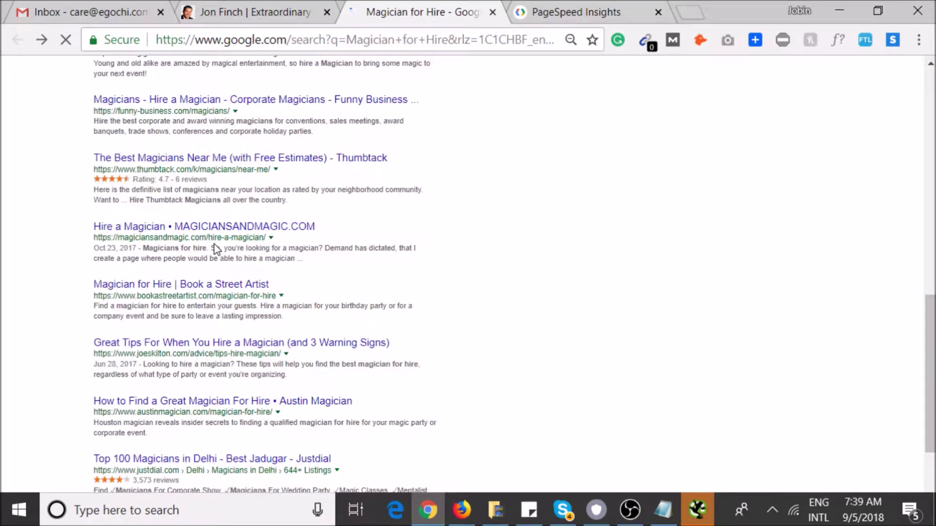
{"action": "left_click_drag", "start_coordinate": [159, 250], "coordinate": [145, 248]}
{"action": "left_click_drag", "start_coordinate": [274, 253], "coordinate": [304, 259]}
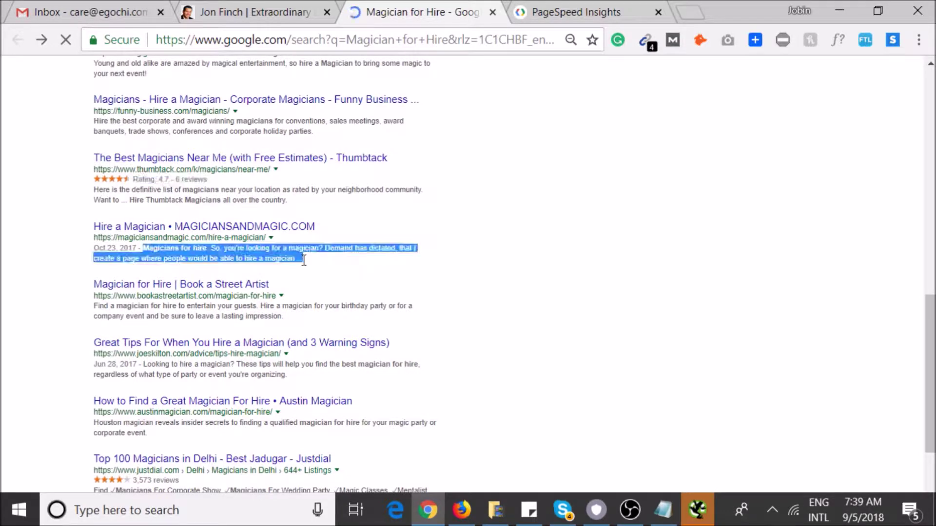
Step: Examine the funny-business.com result's URL and description and compare them with the finchmagician.com meta description
{"action": "scroll", "coordinate": [180, 242], "scroll_direction": "up", "scroll_amount": 1}
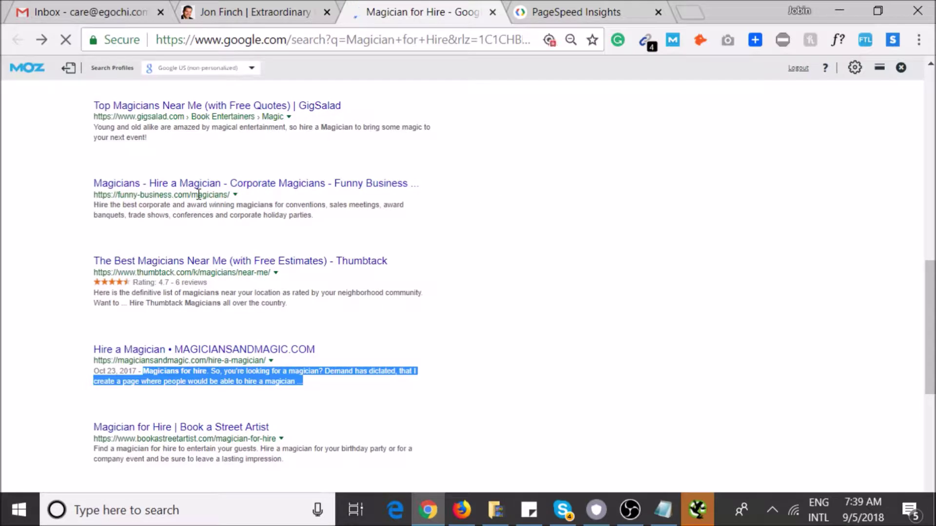
{"action": "left_click_drag", "start_coordinate": [127, 196], "coordinate": [229, 196]}
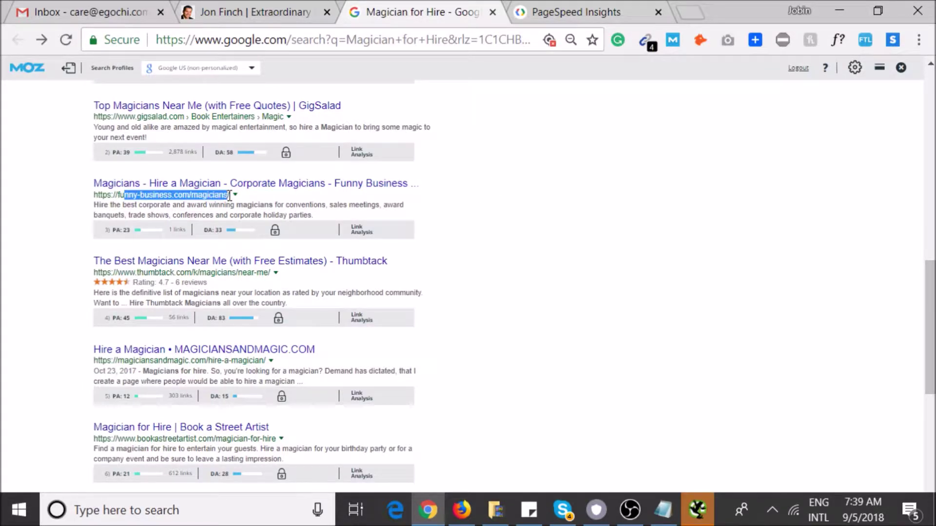
{"action": "triple_click", "coordinate": [218, 211]}
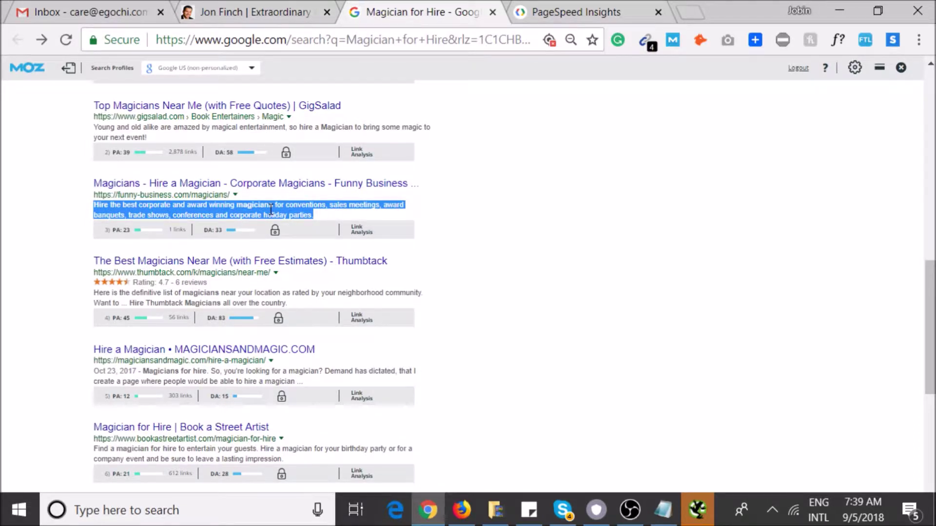
{"action": "left_click", "coordinate": [280, 209]}
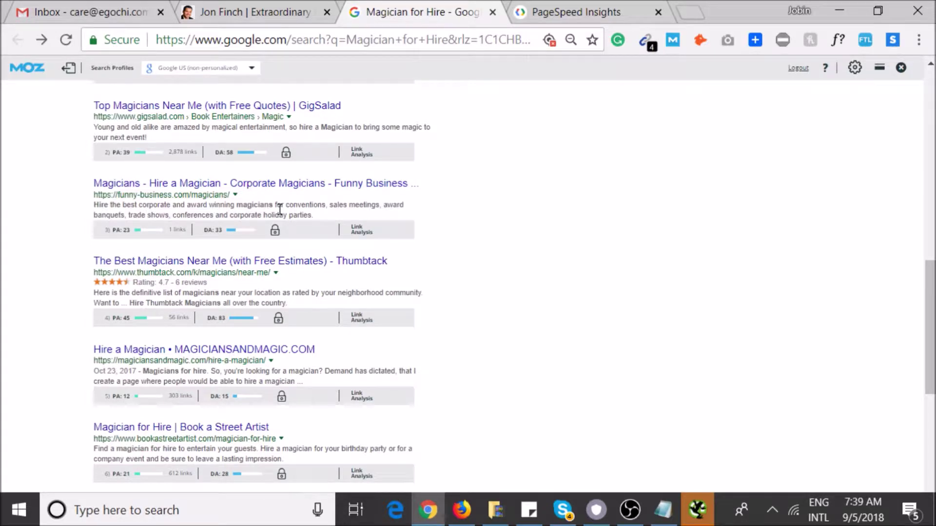
{"action": "triple_click", "coordinate": [280, 209]}
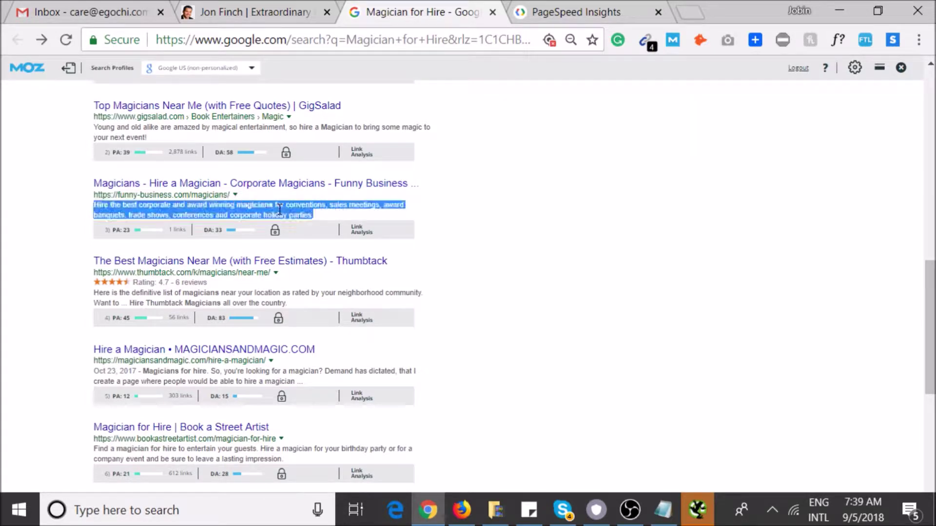
{"action": "left_click", "coordinate": [275, 9]}
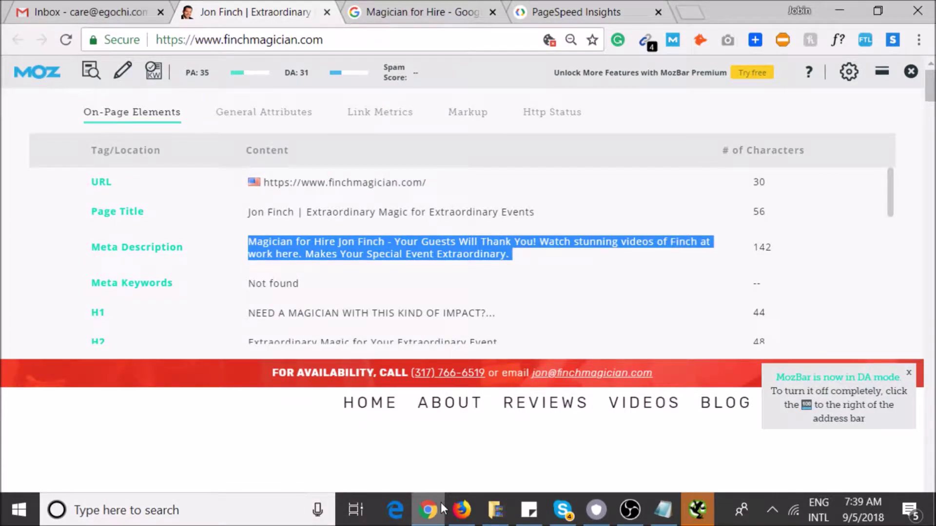
{"action": "left_click", "coordinate": [419, 12]}
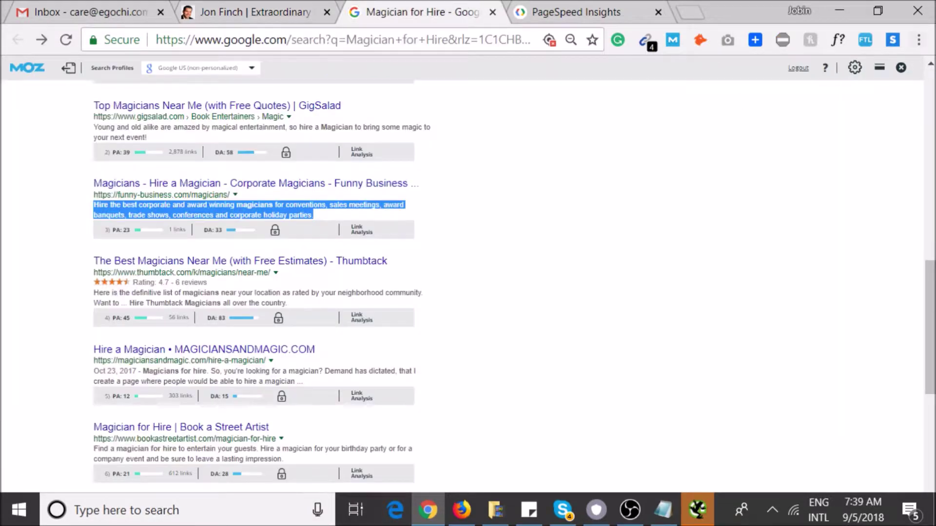
Step: Enlarge the Google results page to 100% zoom
{"action": "left_click", "coordinate": [918, 40]}
{"action": "left_click", "coordinate": [872, 240]}
{"action": "left_click", "coordinate": [872, 240]}
{"action": "left_click", "coordinate": [872, 239]}
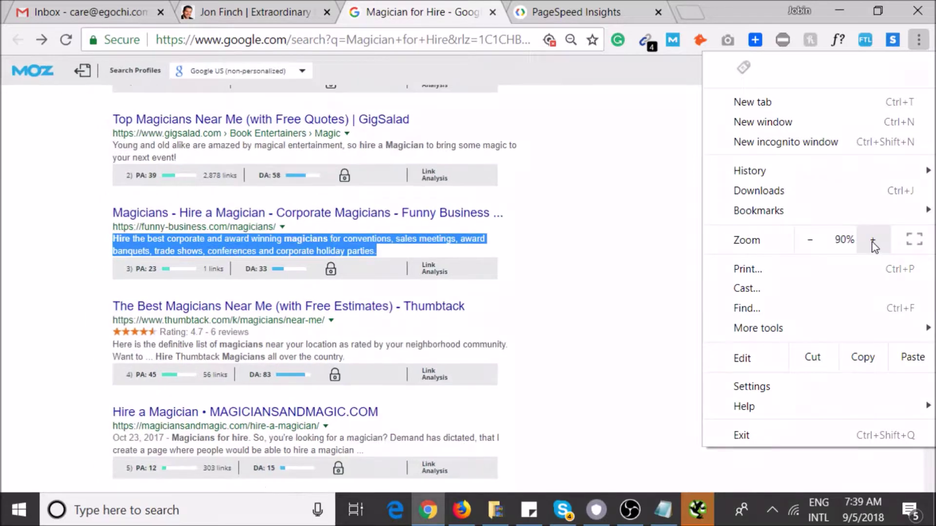
{"action": "left_click", "coordinate": [873, 240]}
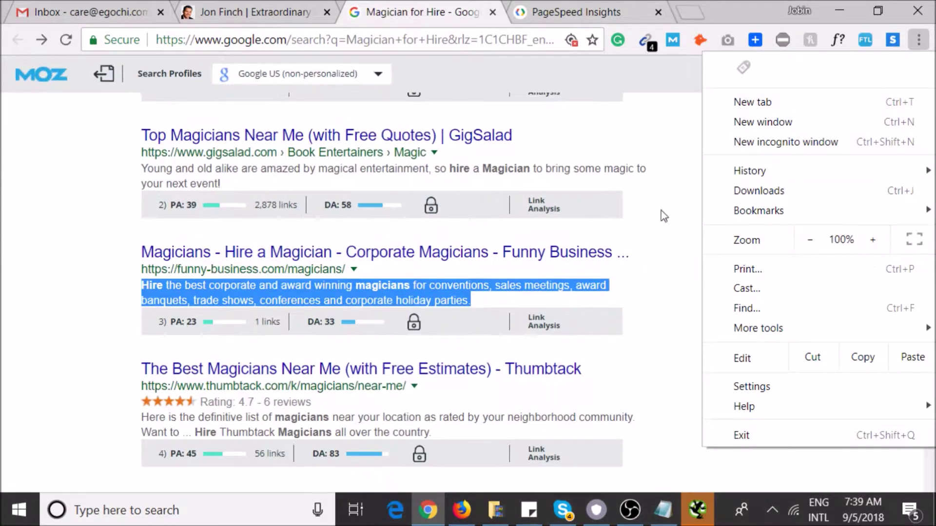
{"action": "left_click", "coordinate": [661, 208]}
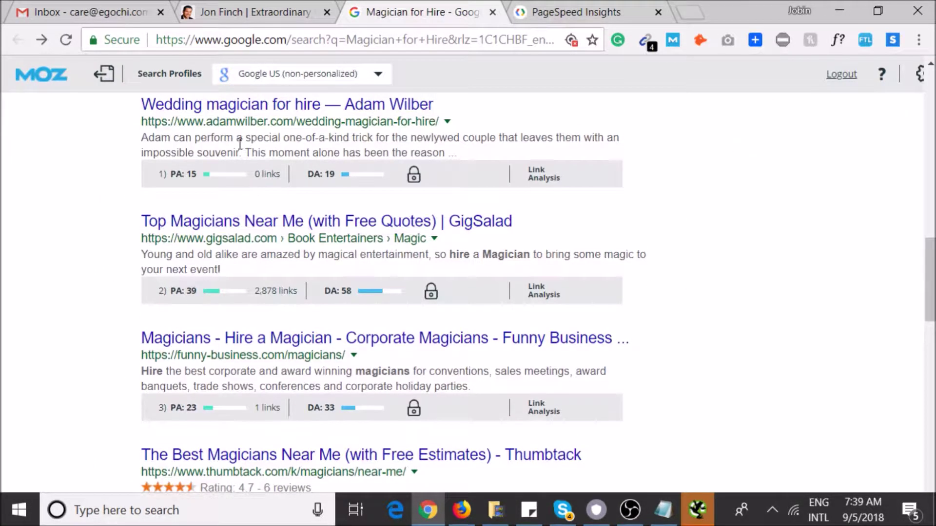
Step: Examine the description and URL of the wedding magician for hire result
{"action": "left_click_drag", "start_coordinate": [227, 140], "coordinate": [453, 157]}
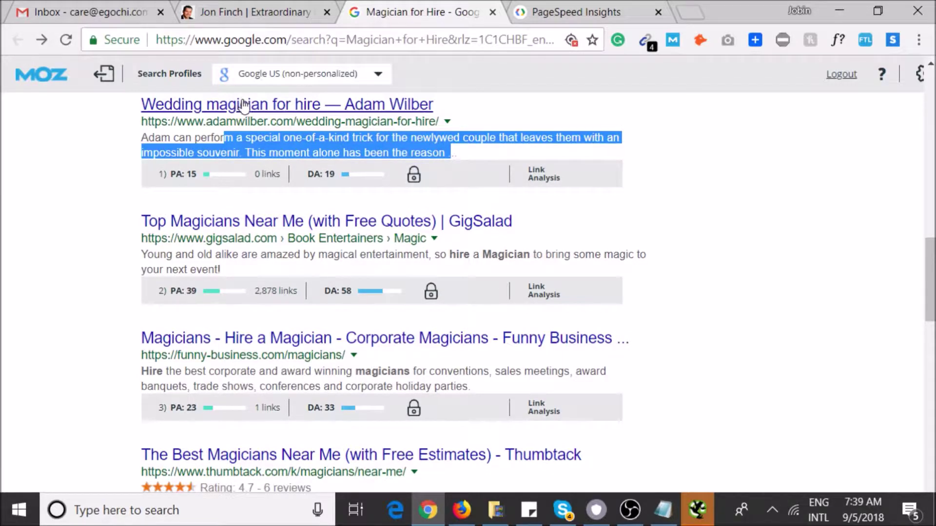
{"action": "left_click_drag", "start_coordinate": [249, 121], "coordinate": [414, 123]}
{"action": "left_click", "coordinate": [665, 157]}
{"action": "scroll", "coordinate": [668, 241], "scroll_direction": "up", "scroll_amount": 2}
Step: Show the MozBar general attributes of finchmagician.com and examine its canonical URL
{"action": "left_click", "coordinate": [274, 6]}
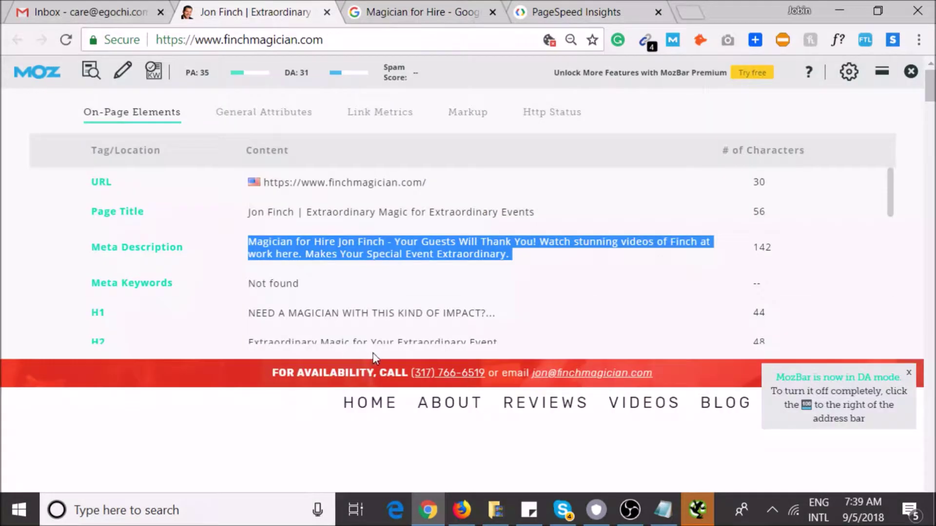
{"action": "left_click", "coordinate": [279, 129]}
{"action": "left_click", "coordinate": [266, 113]}
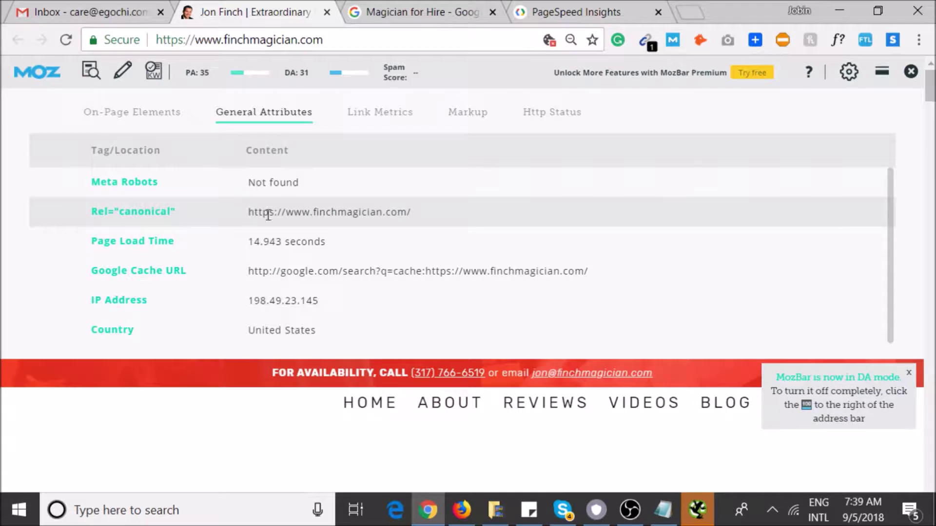
{"action": "left_click_drag", "start_coordinate": [251, 215], "coordinate": [319, 218]}
Step: Follow up the site's page load time and review its mobile report in the already open PageSpeed Insights page
{"action": "left_click", "coordinate": [306, 243]}
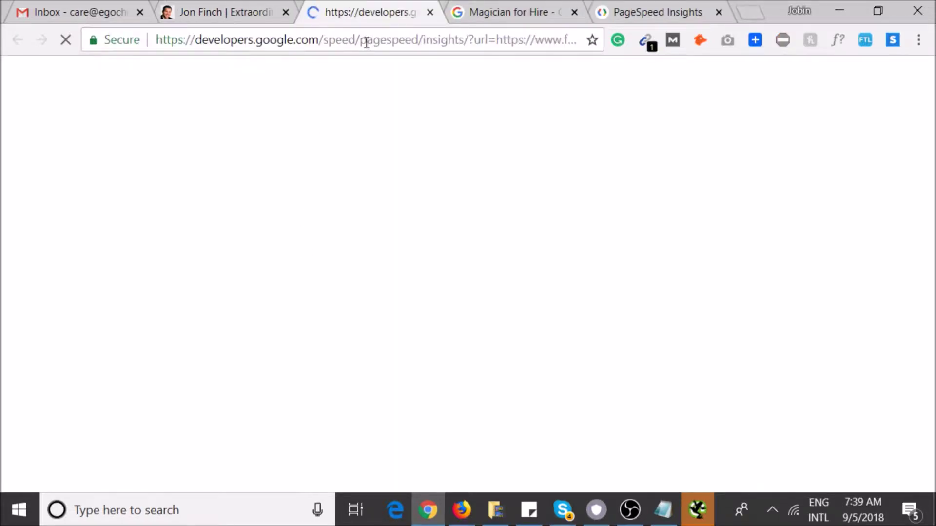
{"action": "left_click", "coordinate": [430, 12]}
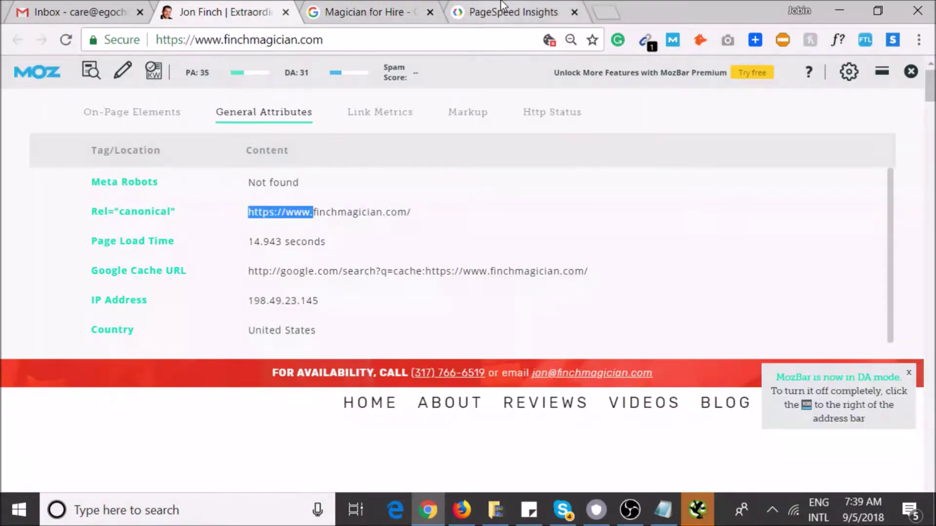
{"action": "left_click", "coordinate": [504, 11]}
{"action": "scroll", "coordinate": [470, 363], "scroll_direction": "down", "scroll_amount": 3}
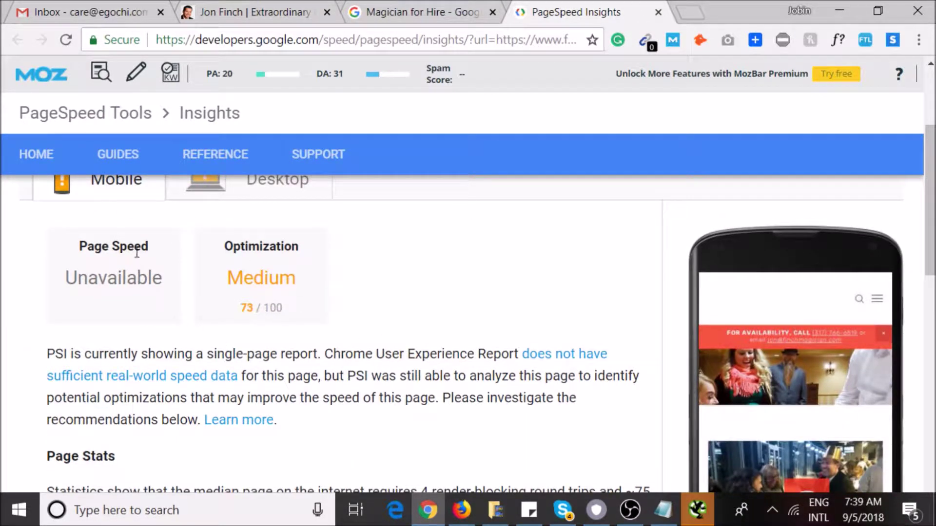
Step: Load gtmetrix.com in place of the PageSpeed Insights report
{"action": "left_click", "coordinate": [361, 45]}
{"action": "type", "text": "gtmetrix.com"}
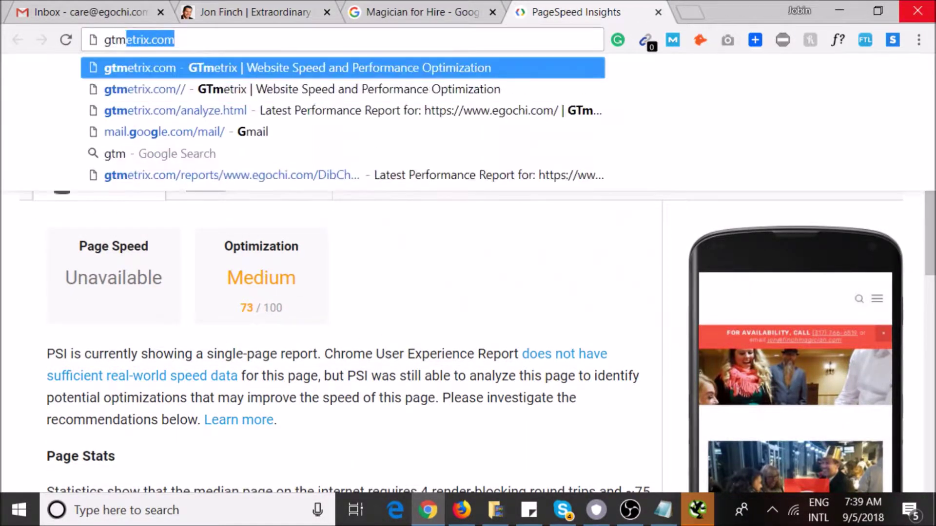
{"action": "key", "text": "Return"}
Step: Copy the finchmagician.com homepage URL and try to run a GTmetrix speed analysis on it
{"action": "left_click", "coordinate": [205, 6]}
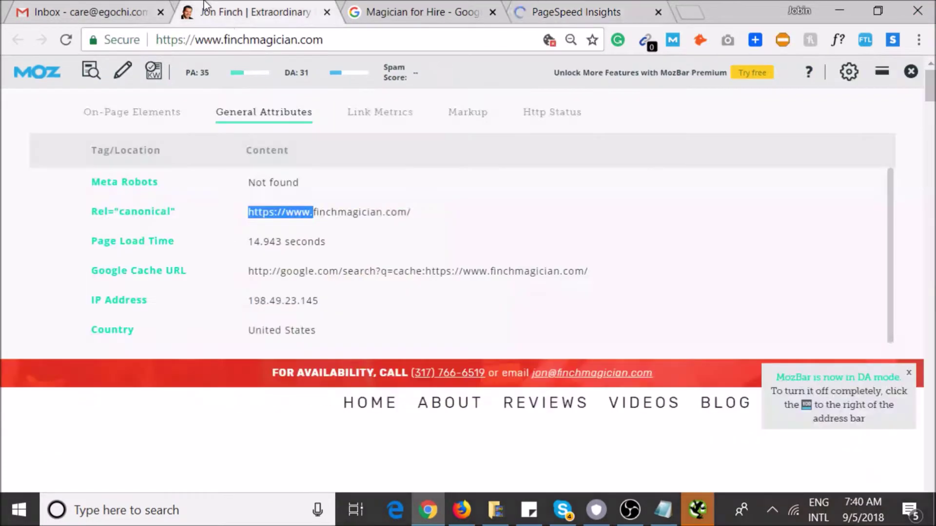
{"action": "left_click", "coordinate": [284, 39]}
{"action": "key", "text": "ctrl+c"}
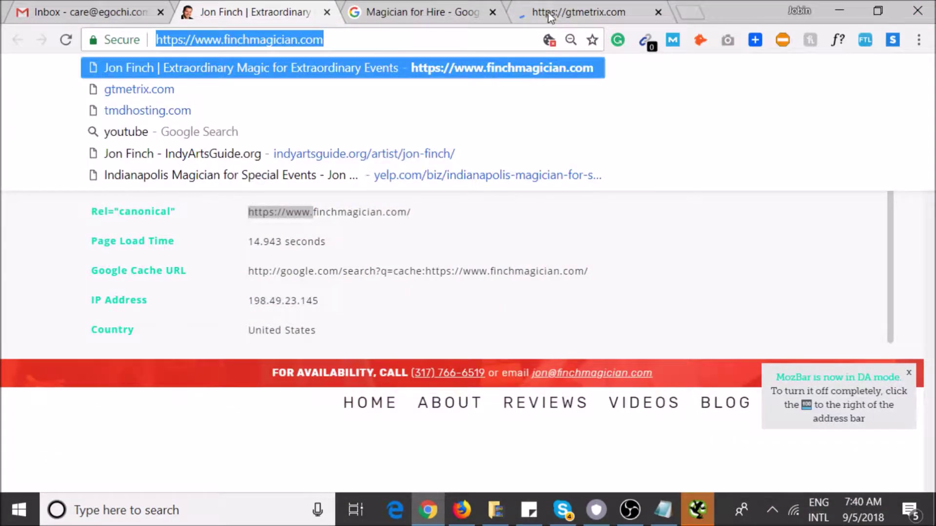
{"action": "left_click", "coordinate": [550, 18]}
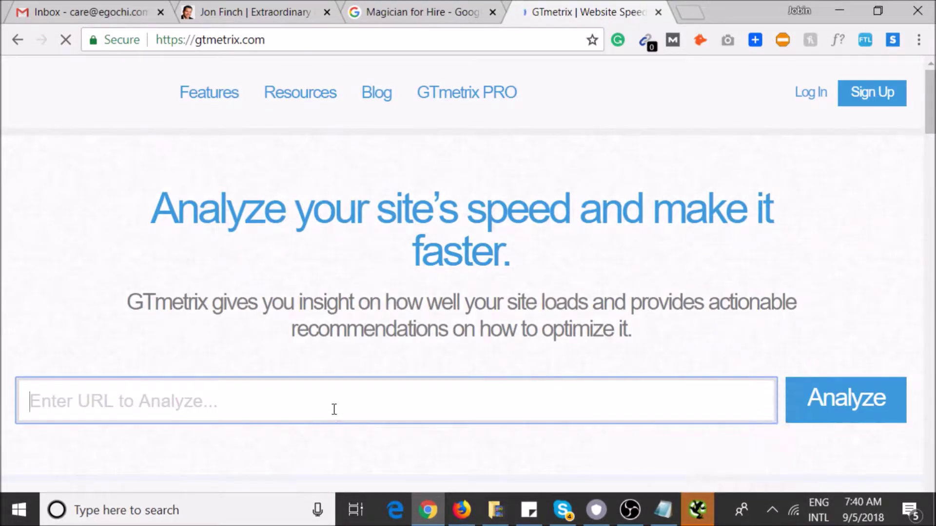
{"action": "left_click", "coordinate": [330, 404]}
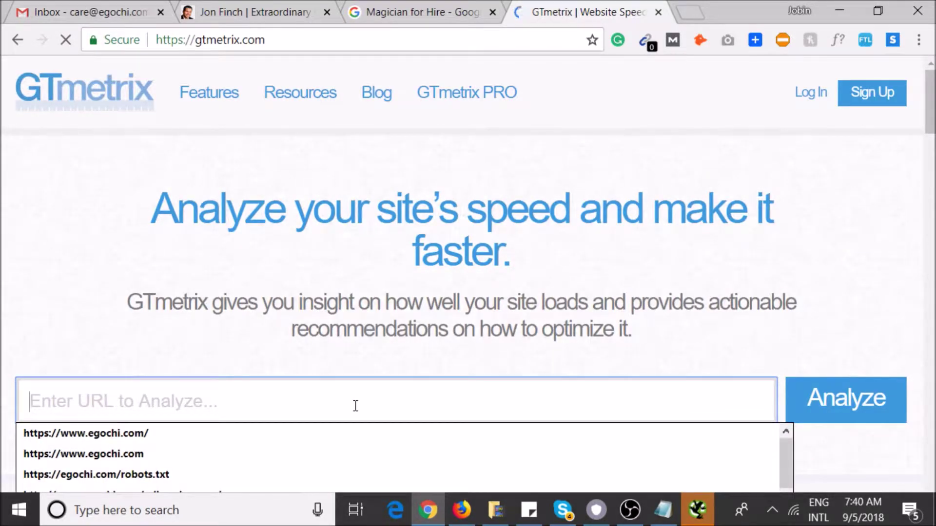
{"action": "key", "text": "ctrl+v"}
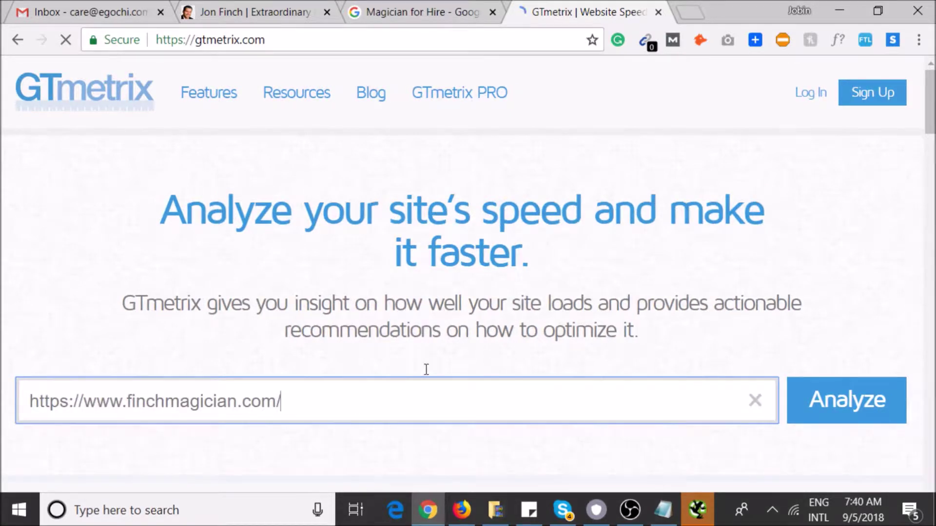
{"action": "key", "text": "ctrl+v"}
{"action": "key", "text": "Return"}
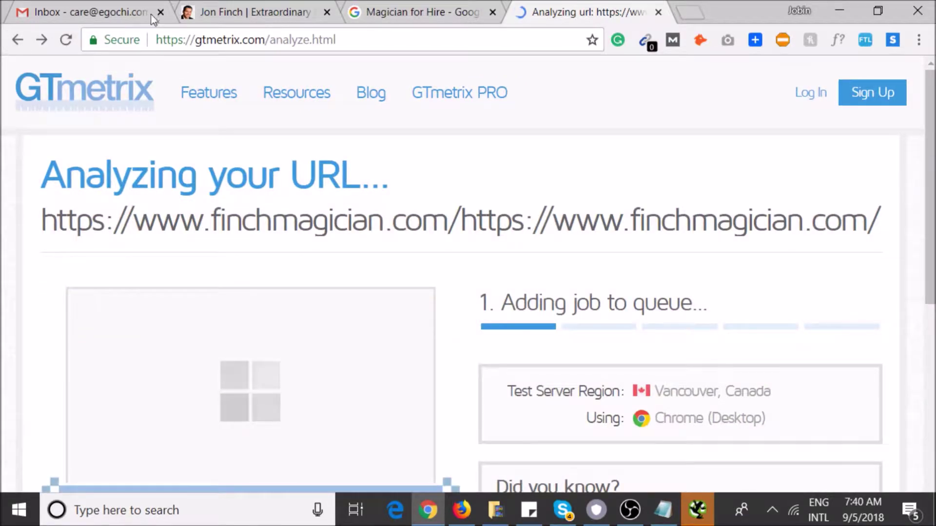
{"action": "left_click", "coordinate": [17, 40]}
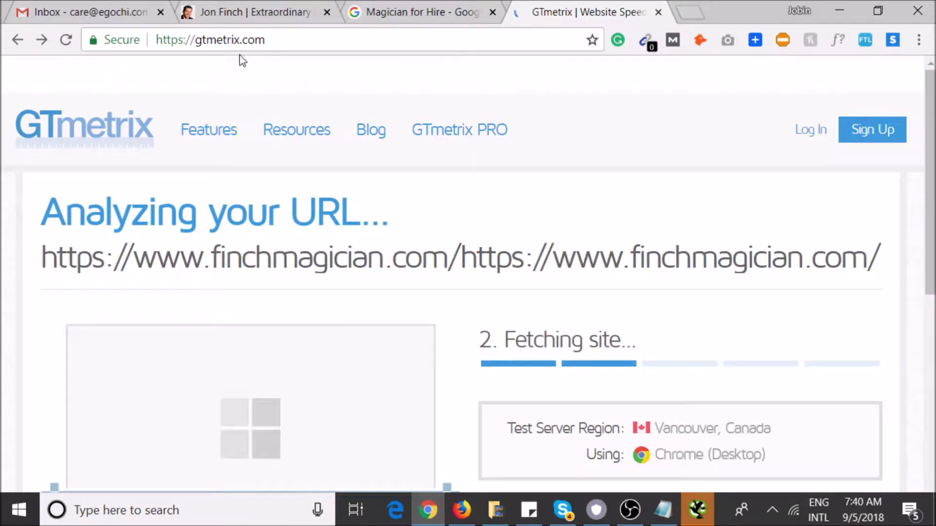
{"action": "left_click", "coordinate": [292, 401]}
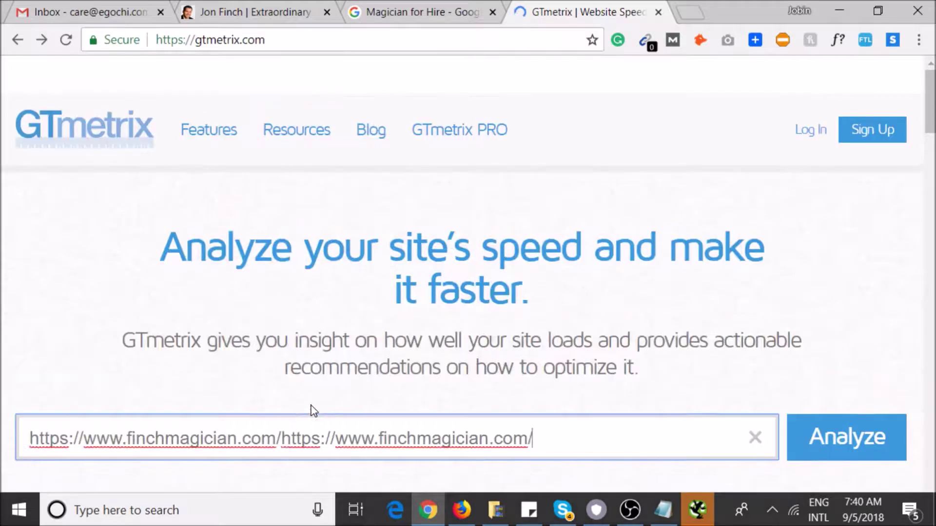
{"action": "left_click_drag", "start_coordinate": [285, 438], "coordinate": [575, 437]}
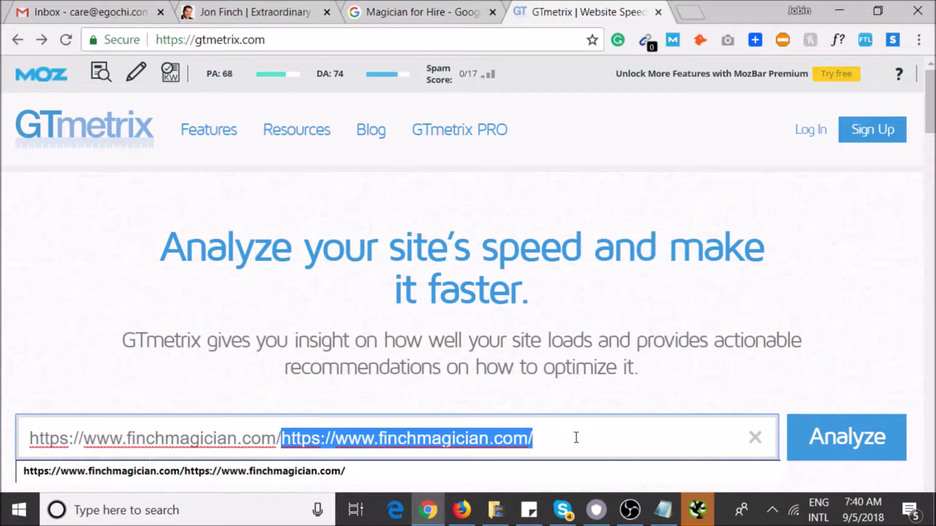
{"action": "key", "text": "BackSpace"}
{"action": "key", "text": "Return"}
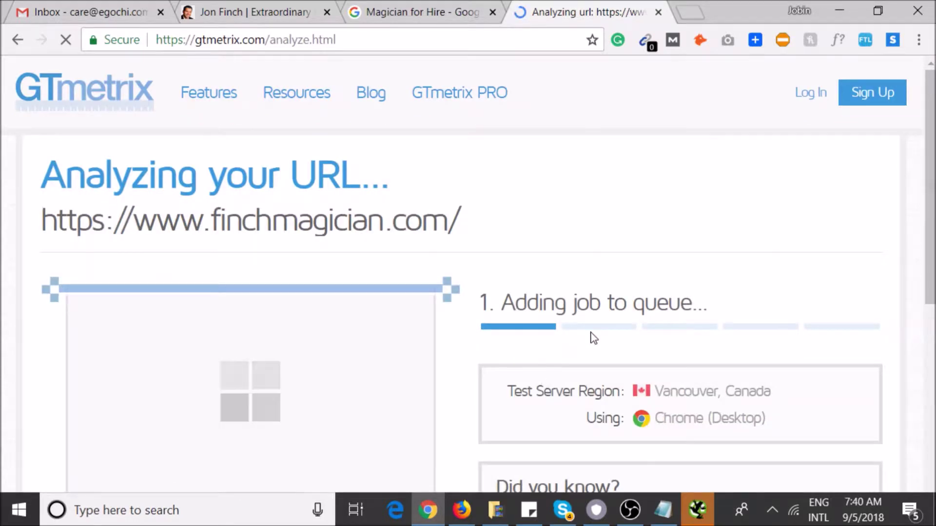
{"action": "scroll", "coordinate": [591, 335], "scroll_direction": "down", "scroll_amount": 3}
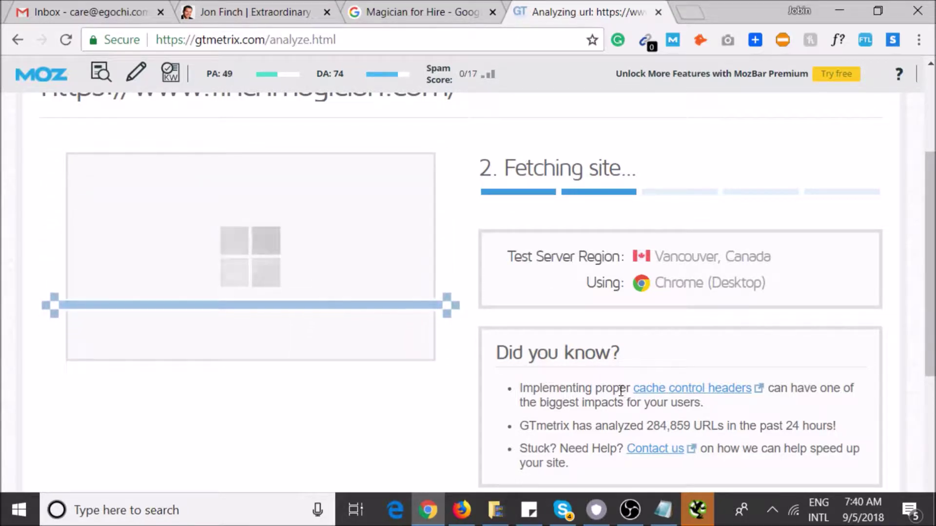
{"action": "left_click", "coordinate": [629, 513]}
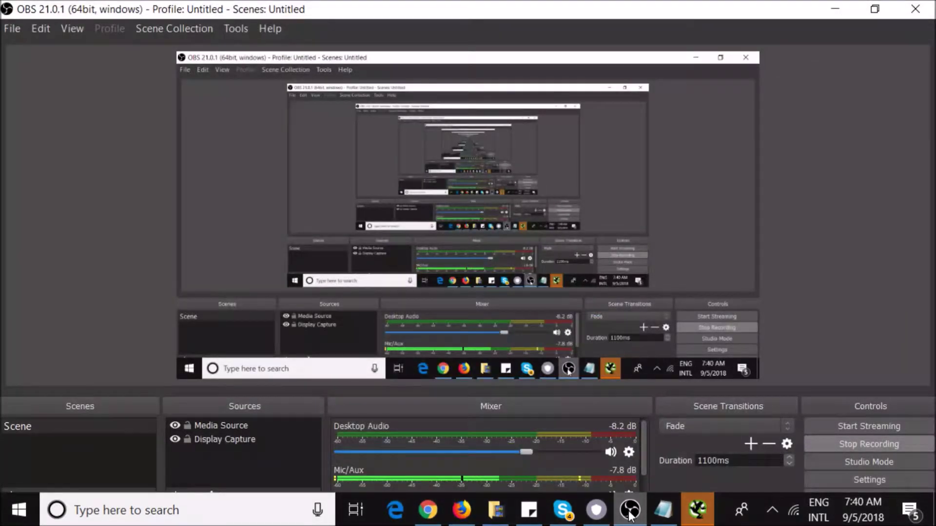
{"action": "left_click", "coordinate": [630, 512]}
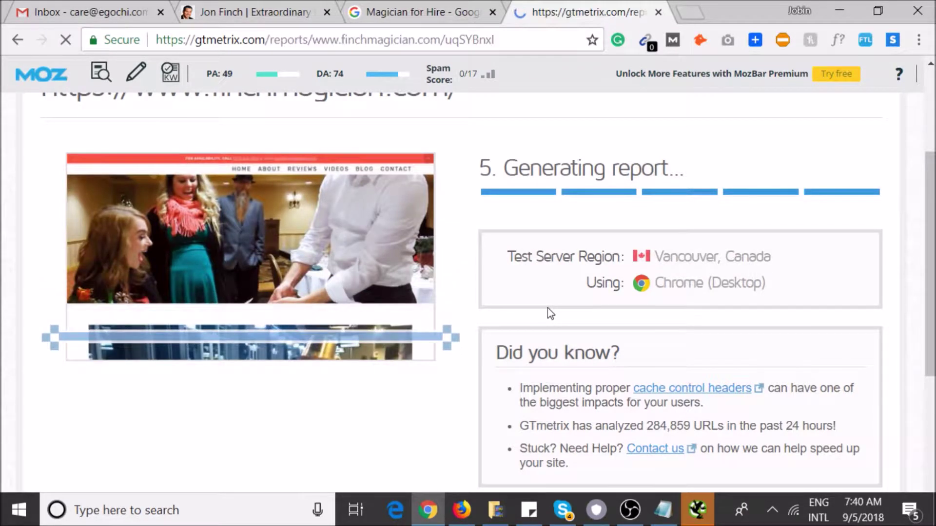
Step: Examine the performance scores and the fully loaded time in the finchmagician.com GTmetrix report
{"action": "scroll", "coordinate": [466, 326], "scroll_direction": "down", "scroll_amount": 2}
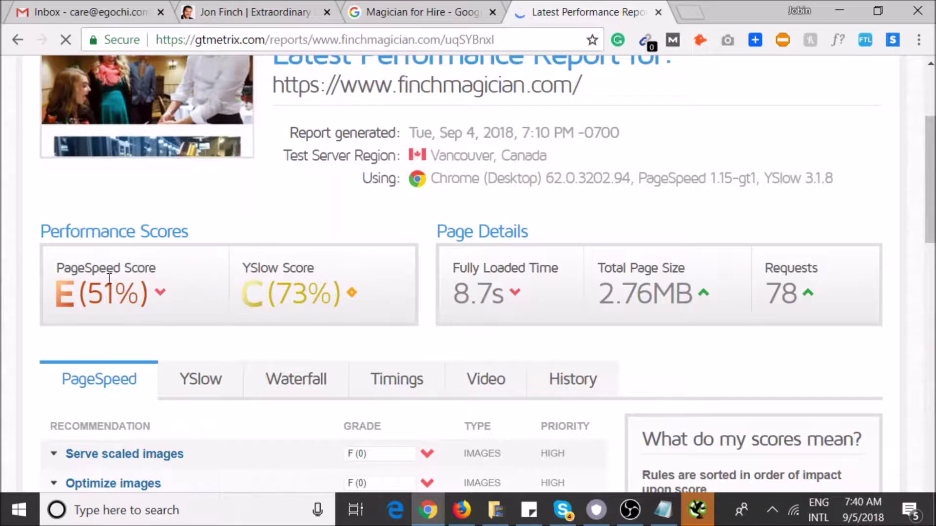
{"action": "left_click_drag", "start_coordinate": [468, 292], "coordinate": [516, 248]}
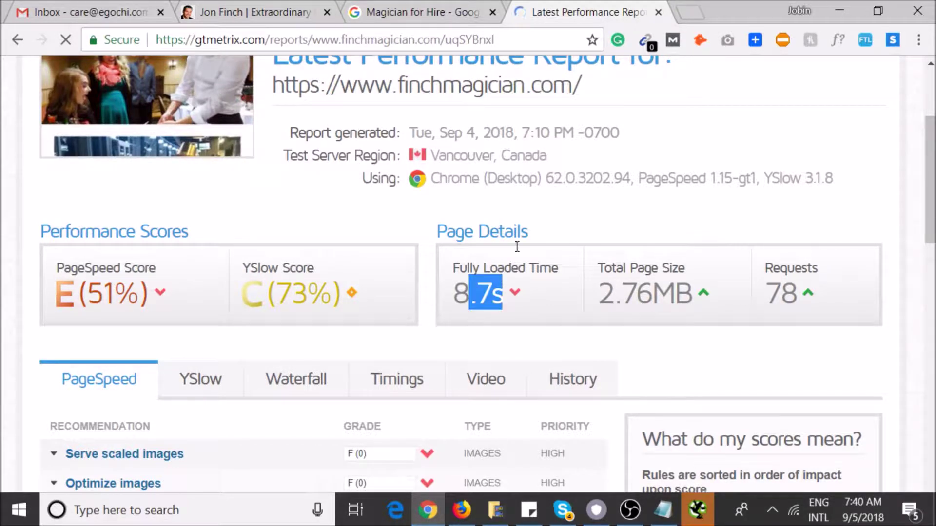
{"action": "left_click", "coordinate": [572, 210]}
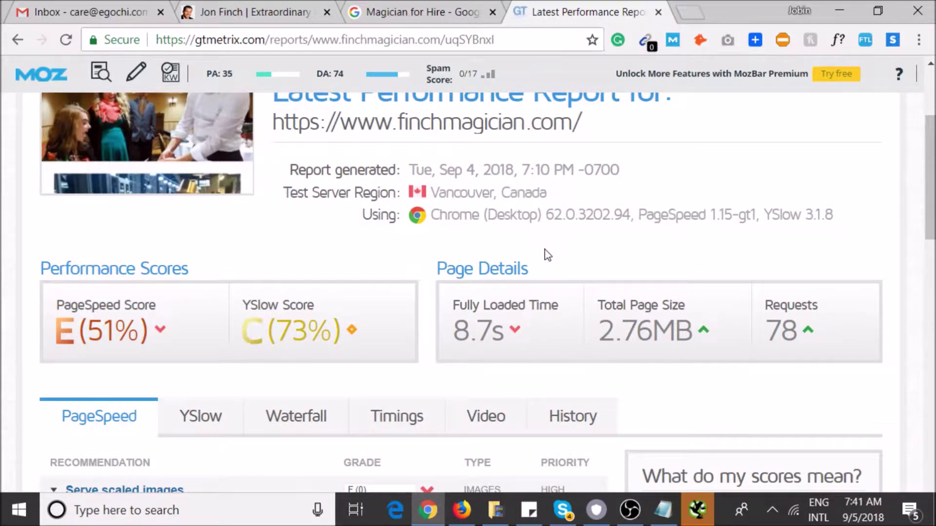
Step: Review the report's PageSpeed recommendations and check the details of Remove query strings from static resources
{"action": "scroll", "coordinate": [366, 355], "scroll_direction": "down", "scroll_amount": 5}
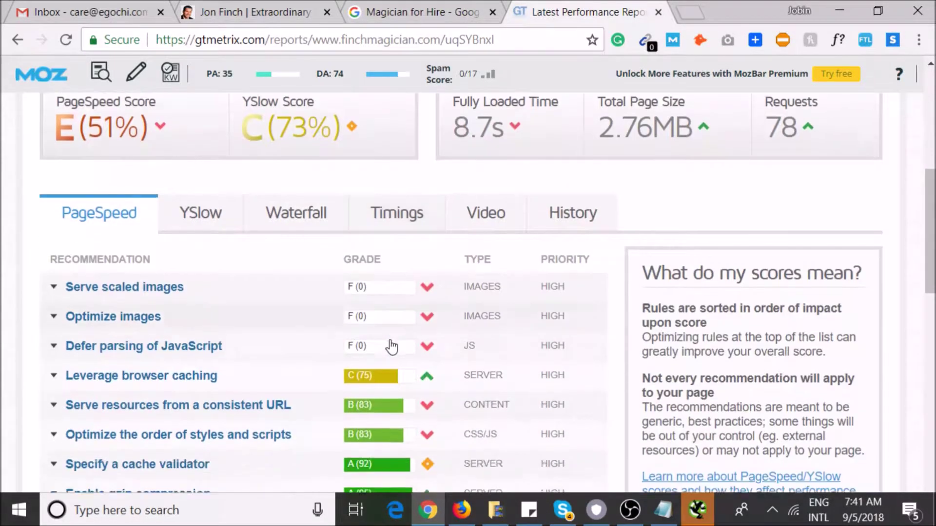
{"action": "scroll", "coordinate": [324, 380], "scroll_direction": "down", "scroll_amount": 5}
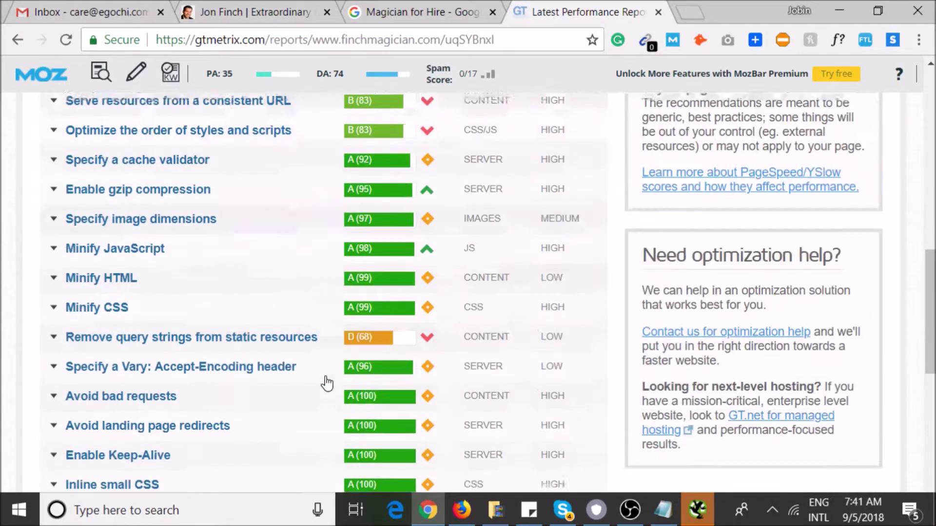
{"action": "scroll", "coordinate": [328, 384], "scroll_direction": "up", "scroll_amount": 2}
{"action": "scroll", "coordinate": [327, 386], "scroll_direction": "down", "scroll_amount": 2}
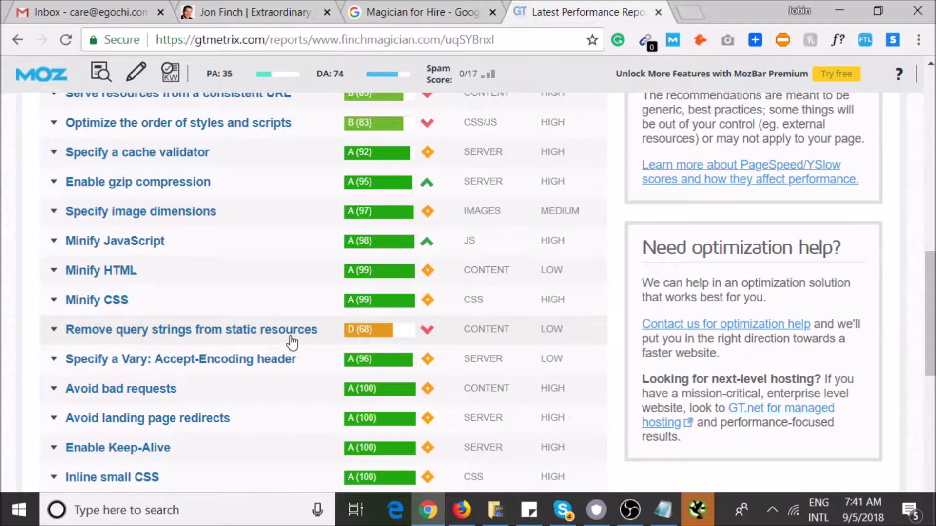
{"action": "left_click", "coordinate": [55, 330]}
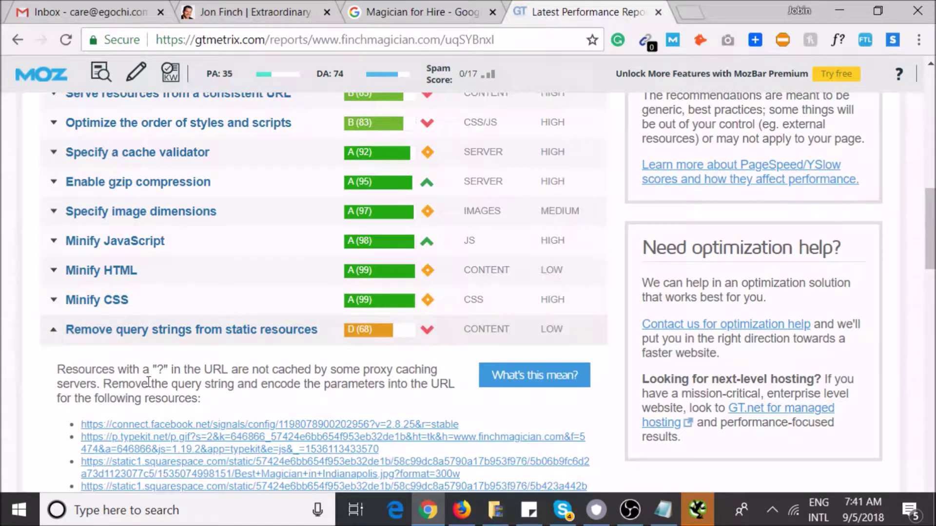
{"action": "left_click", "coordinate": [55, 330]}
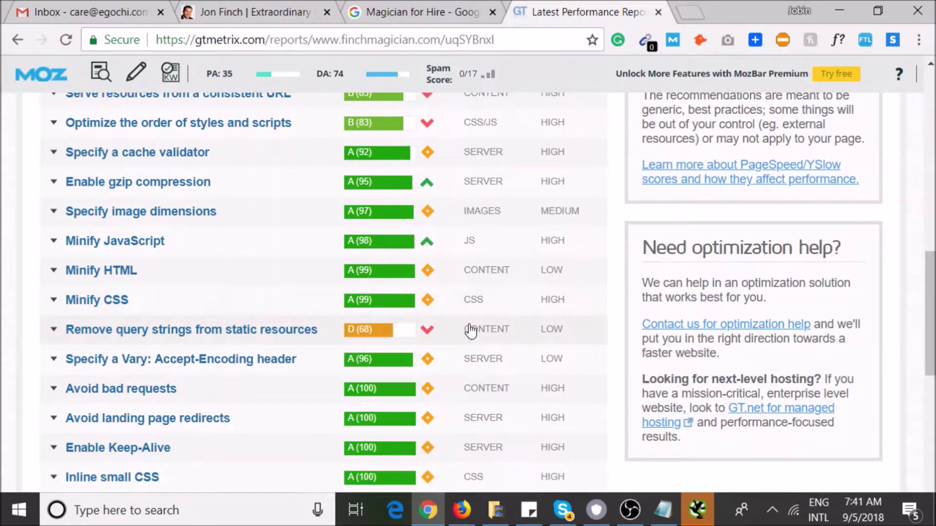
{"action": "scroll", "coordinate": [470, 328], "scroll_direction": "up", "scroll_amount": 4}
{"action": "scroll", "coordinate": [471, 331], "scroll_direction": "up", "scroll_amount": 4}
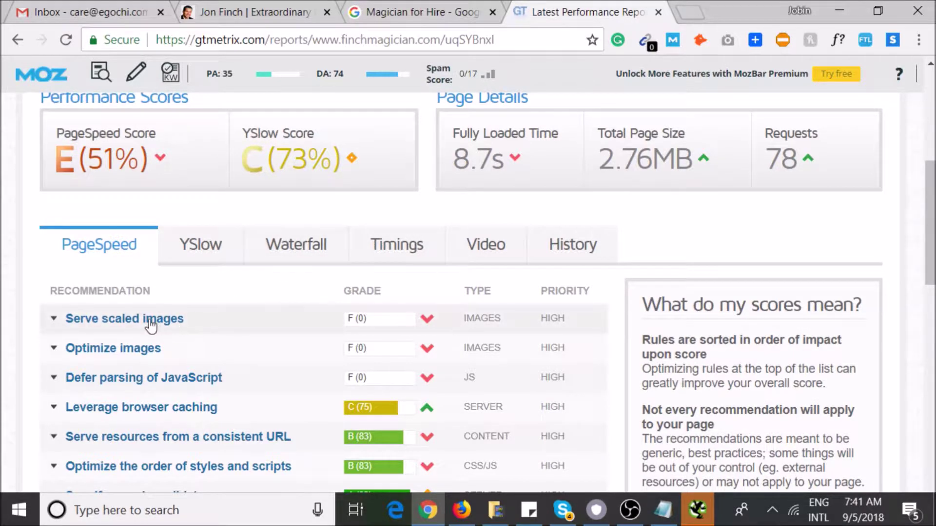
Step: Search Google in a new tab for "speed up page speed" and read the suggested website speed tips
{"action": "left_click", "coordinate": [689, 13]}
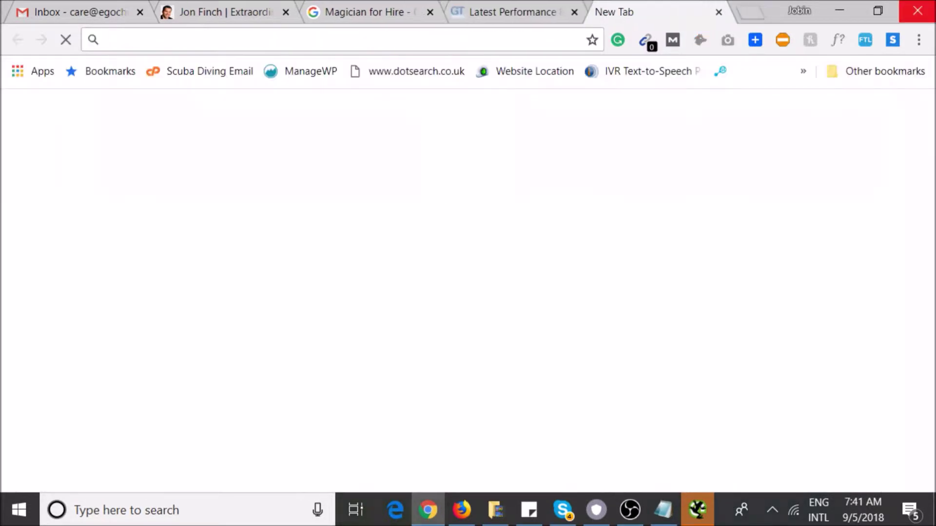
{"action": "type", "text": "speed up "}
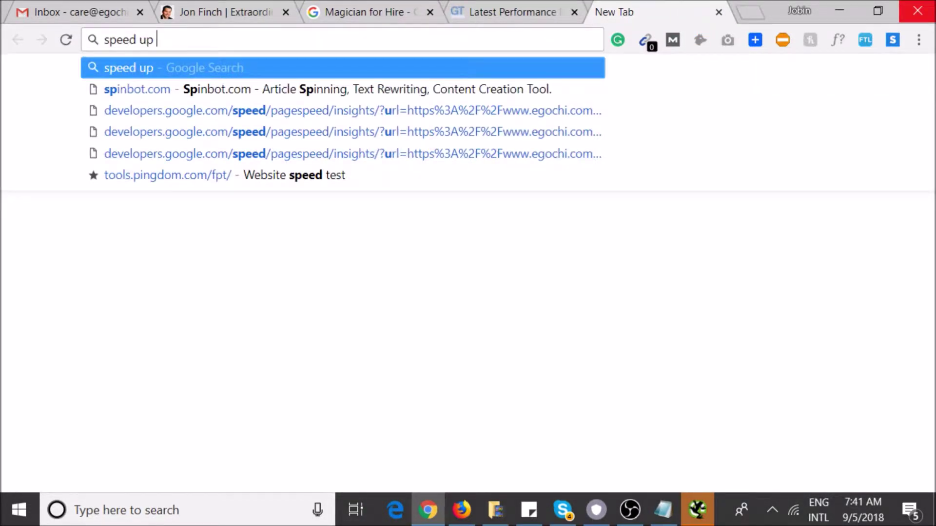
{"action": "type", "text": "page spped"}
{"action": "key", "text": "Return"}
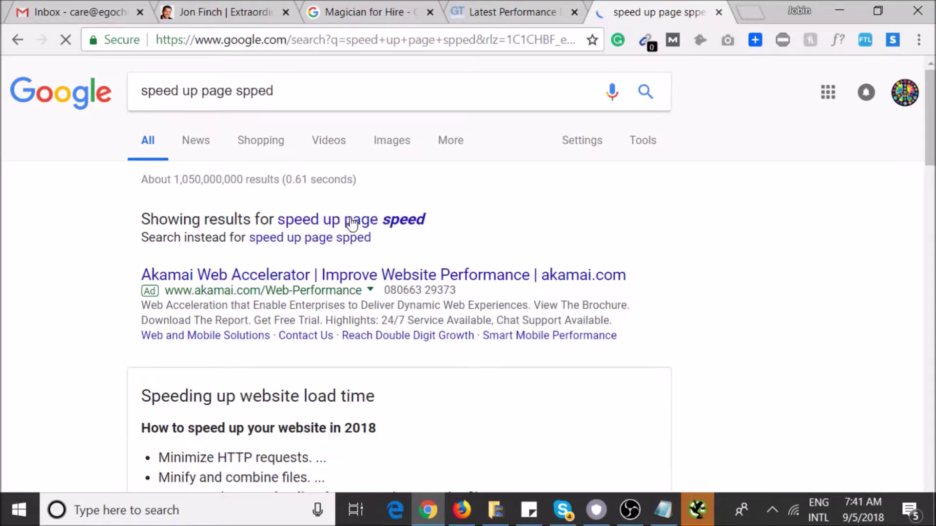
{"action": "scroll", "coordinate": [686, 205], "scroll_direction": "down", "scroll_amount": 3}
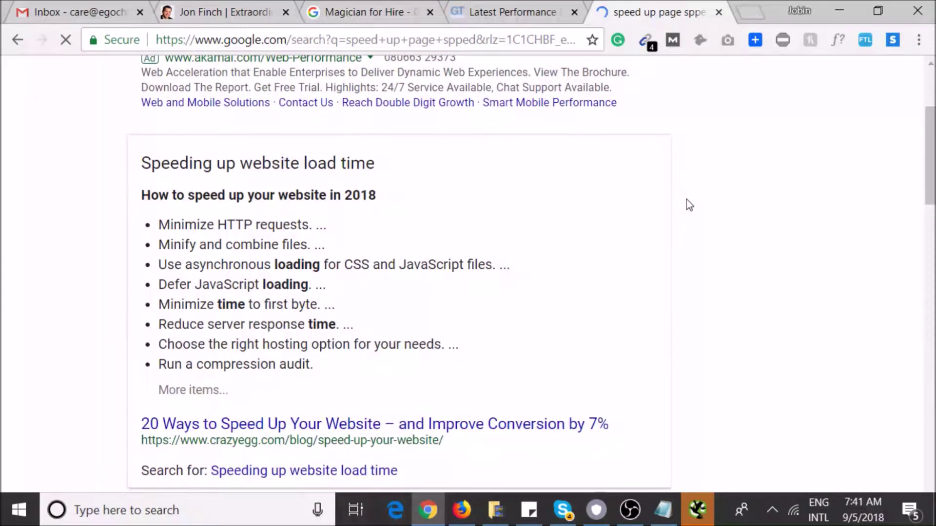
{"action": "scroll", "coordinate": [663, 205], "scroll_direction": "up", "scroll_amount": 1}
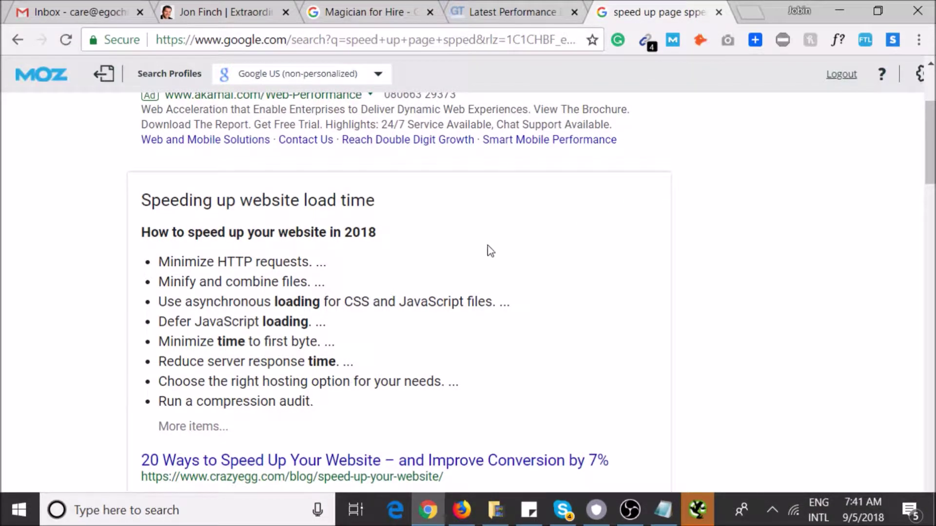
{"action": "scroll", "coordinate": [489, 246], "scroll_direction": "up", "scroll_amount": 3}
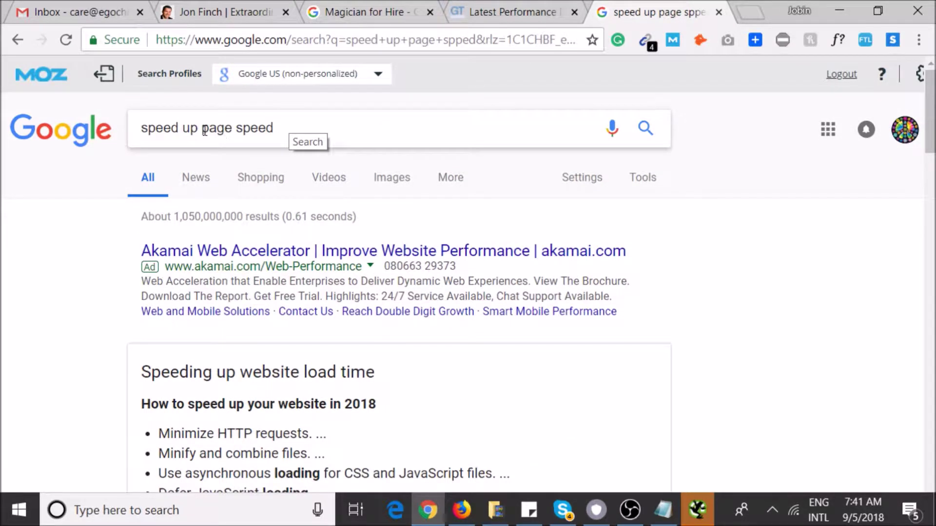
Step: Refine the Google search to "improve squarespace page speed" and look through the results
{"action": "left_click_drag", "start_coordinate": [206, 131], "coordinate": [136, 132]}
{"action": "key", "text": "BackSpace"}
{"action": "type", "text": "improve square"}
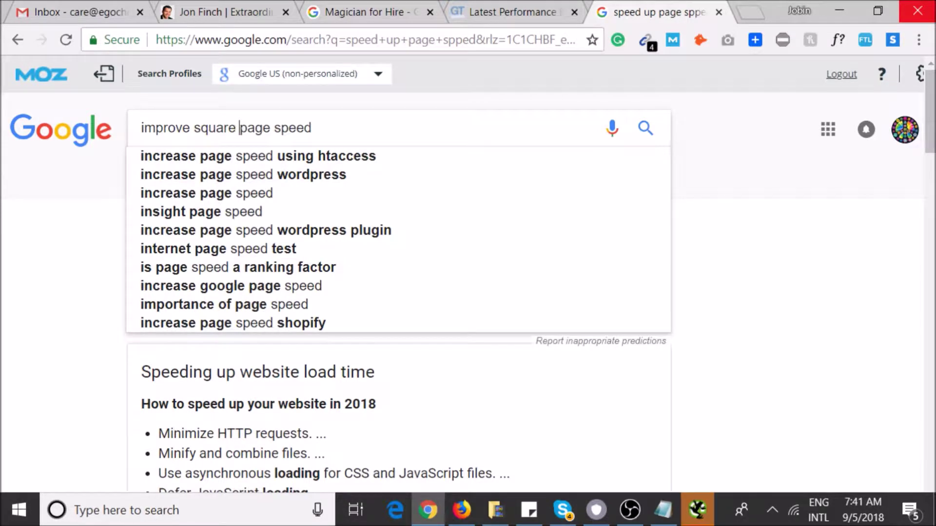
{"action": "key", "text": "BackSpace"}
{"action": "type", "text": "space"}
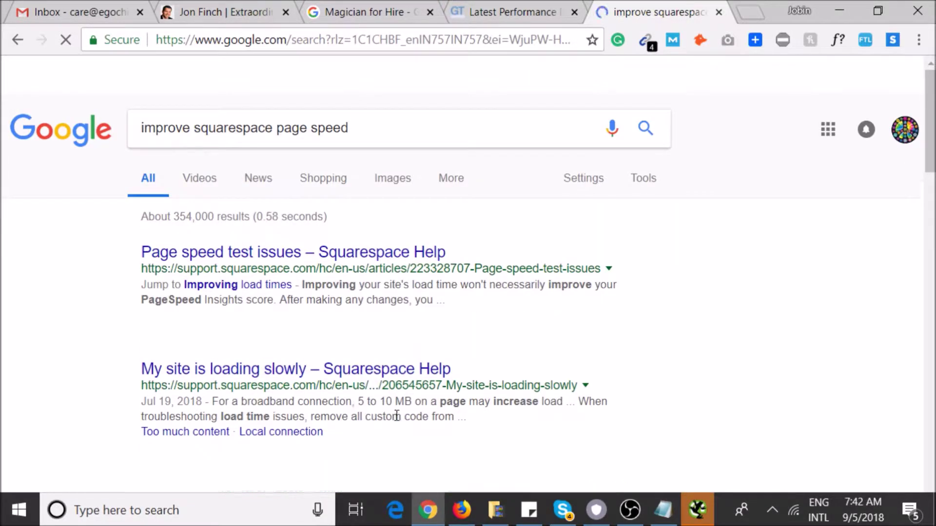
{"action": "scroll", "coordinate": [478, 363], "scroll_direction": "down", "scroll_amount": 2}
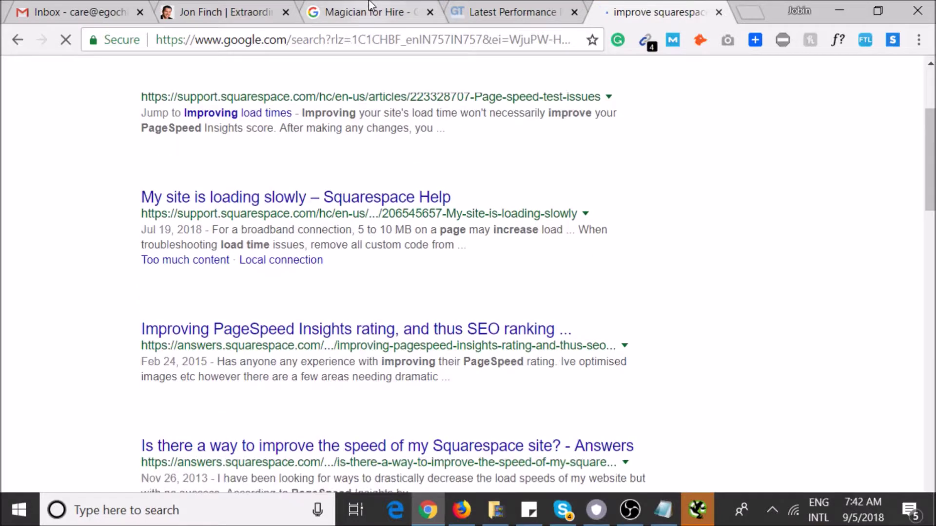
Step: Go back to the finchmagician.com page and recheck its canonical URL and page load time in MozBar
{"action": "left_click", "coordinate": [369, 7]}
{"action": "left_click", "coordinate": [238, 3]}
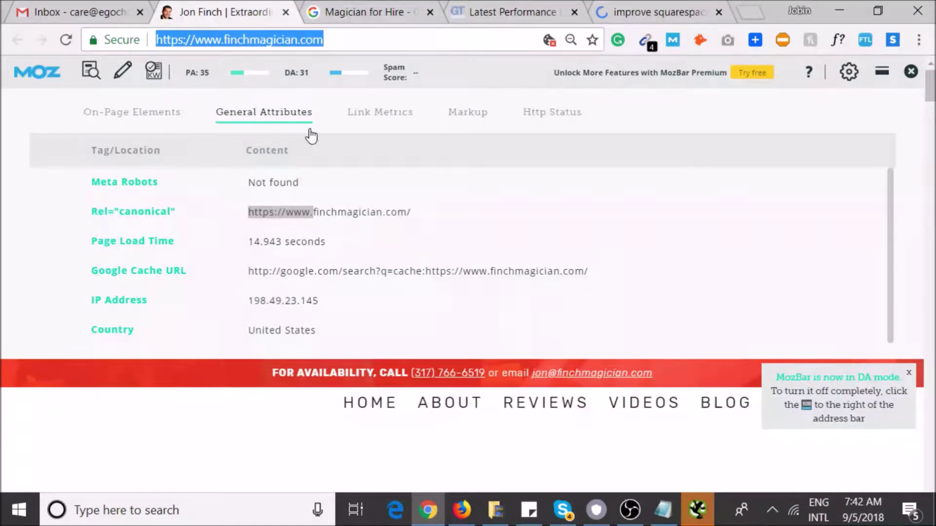
{"action": "left_click", "coordinate": [435, 183]}
{"action": "triple_click", "coordinate": [393, 210]}
{"action": "triple_click", "coordinate": [354, 246]}
Step: Revisit the finchmagician.com GTmetrix report and review its recommendations, performance scores and page details again
{"action": "left_click", "coordinate": [584, 18]}
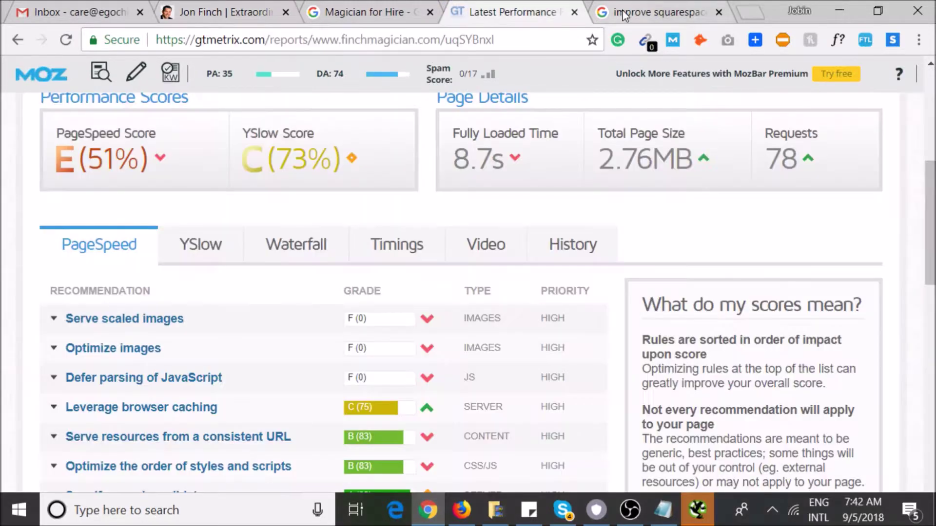
{"action": "left_click", "coordinate": [623, 15]}
{"action": "left_click", "coordinate": [518, 12]}
{"action": "scroll", "coordinate": [331, 463], "scroll_direction": "down", "scroll_amount": 1}
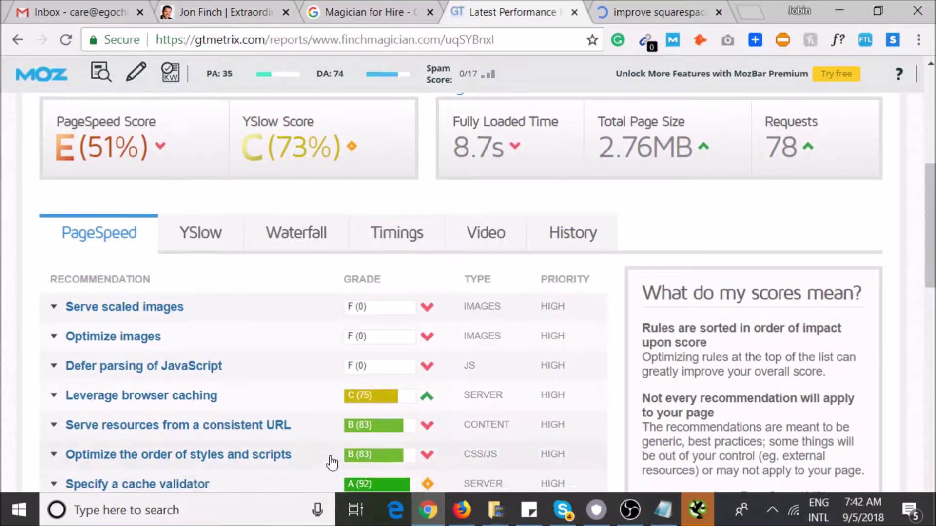
{"action": "scroll", "coordinate": [331, 463], "scroll_direction": "down", "scroll_amount": 1}
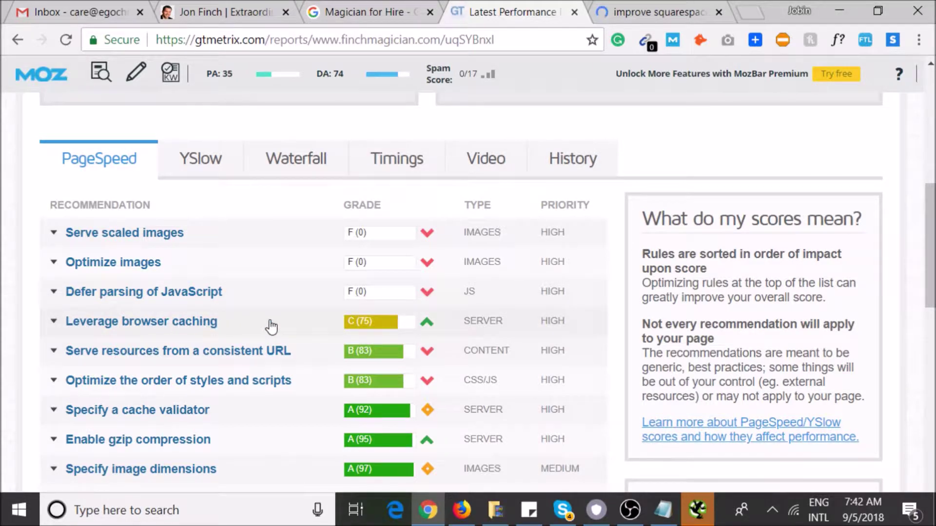
{"action": "scroll", "coordinate": [292, 302], "scroll_direction": "up", "scroll_amount": 10}
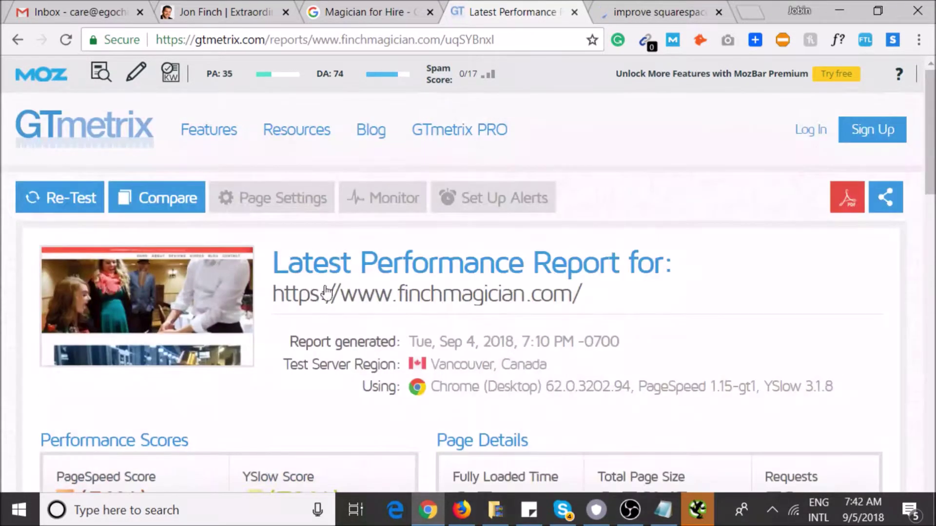
{"action": "scroll", "coordinate": [582, 264], "scroll_direction": "down", "scroll_amount": 1}
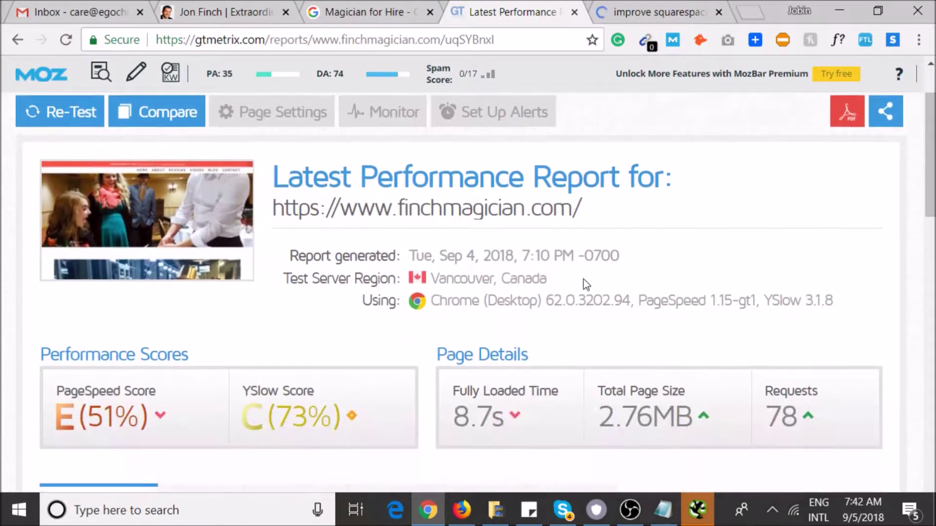
{"action": "scroll", "coordinate": [175, 221], "scroll_direction": "up", "scroll_amount": 1}
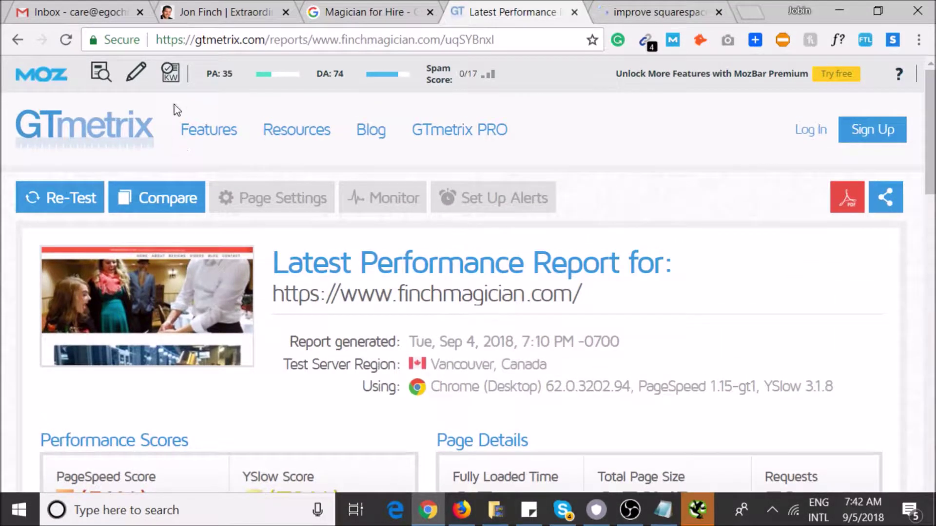
Step: Load the gtmetrix.com start page in place of the finchmagician.com report
{"action": "left_click_drag", "start_coordinate": [276, 45], "coordinate": [684, 51]}
{"action": "key", "text": "BackSpace"}
{"action": "key", "text": "BackSpace"}
{"action": "key", "text": "Return"}
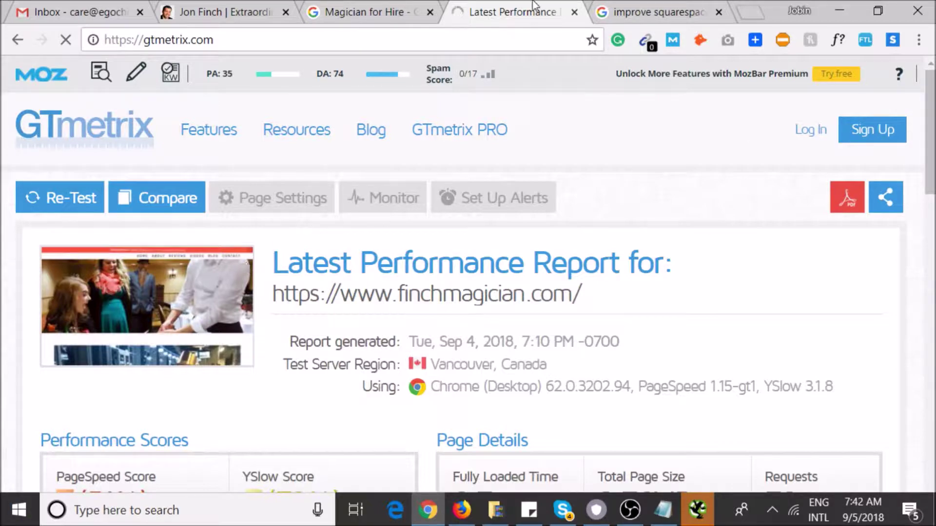
{"action": "scroll", "coordinate": [675, 362], "scroll_direction": "down", "scroll_amount": 2}
{"action": "scroll", "coordinate": [639, 381], "scroll_direction": "down", "scroll_amount": 2}
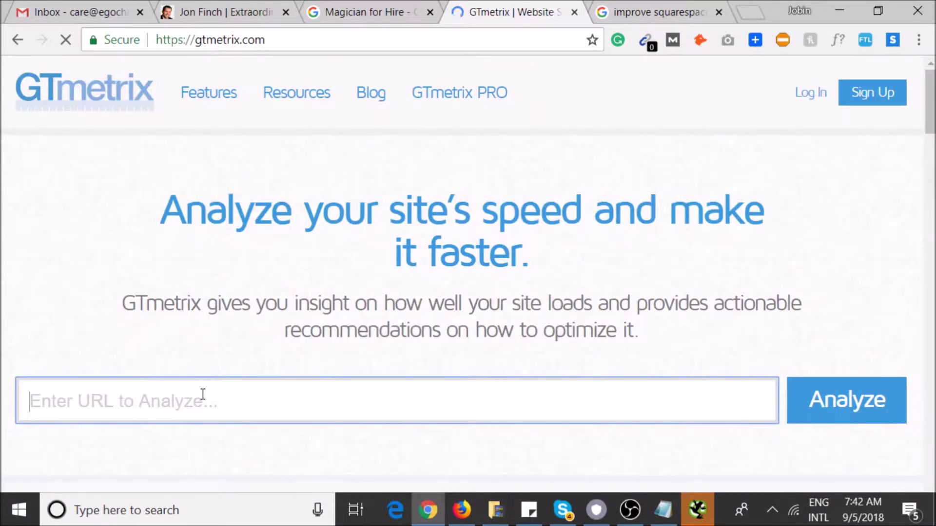
{"action": "left_click", "coordinate": [203, 393]}
{"action": "key", "text": "Down"}
{"action": "key", "text": "Return"}
{"action": "left_click", "coordinate": [856, 414]}
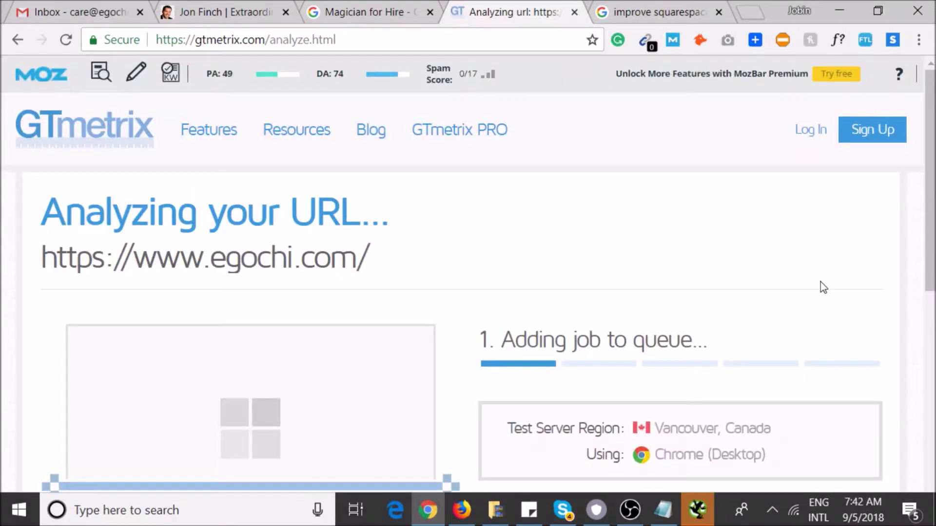
Step: Examine the performance scores, page details and fully loaded time in the egochi.com GTmetrix report
{"action": "scroll", "coordinate": [750, 311], "scroll_direction": "down", "scroll_amount": 2}
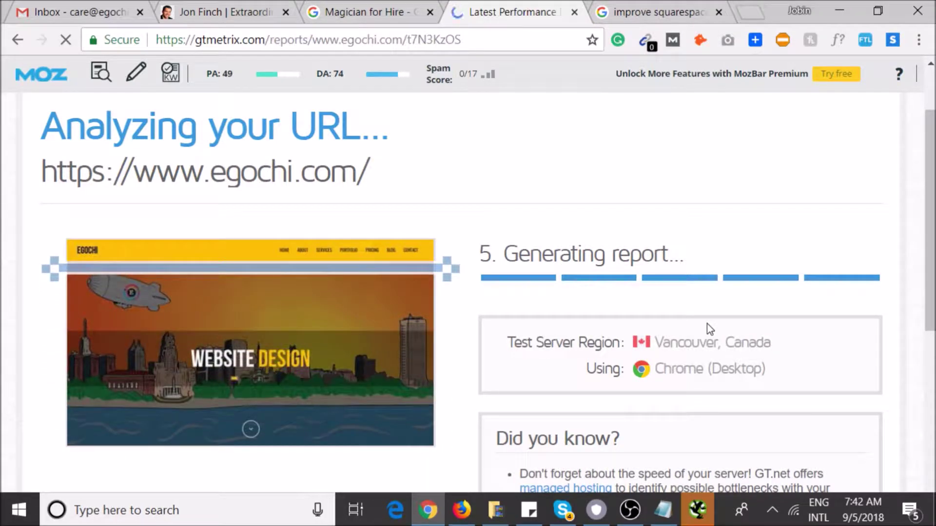
{"action": "scroll", "coordinate": [707, 323], "scroll_direction": "down", "scroll_amount": 4}
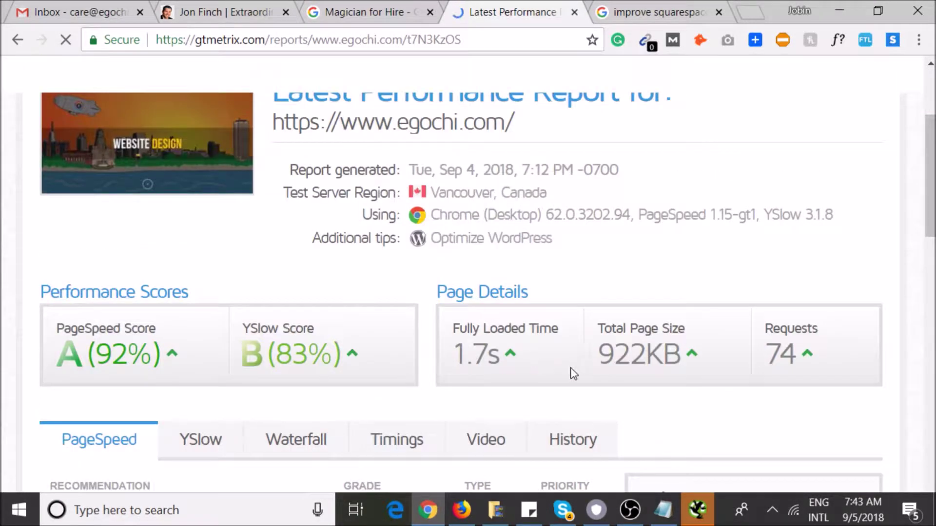
{"action": "scroll", "coordinate": [582, 370], "scroll_direction": "down", "scroll_amount": 5}
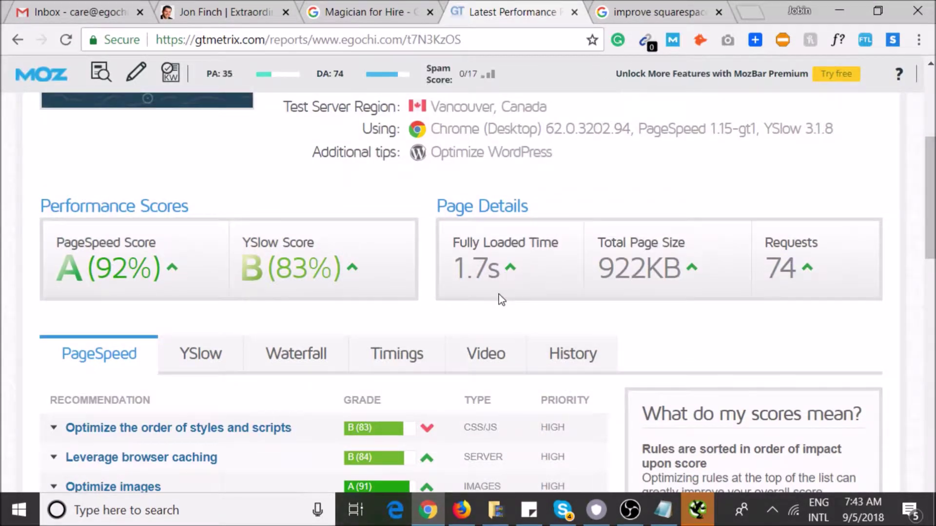
{"action": "scroll", "coordinate": [500, 305], "scroll_direction": "down", "scroll_amount": 7}
{"action": "scroll", "coordinate": [298, 258], "scroll_direction": "up", "scroll_amount": 3}
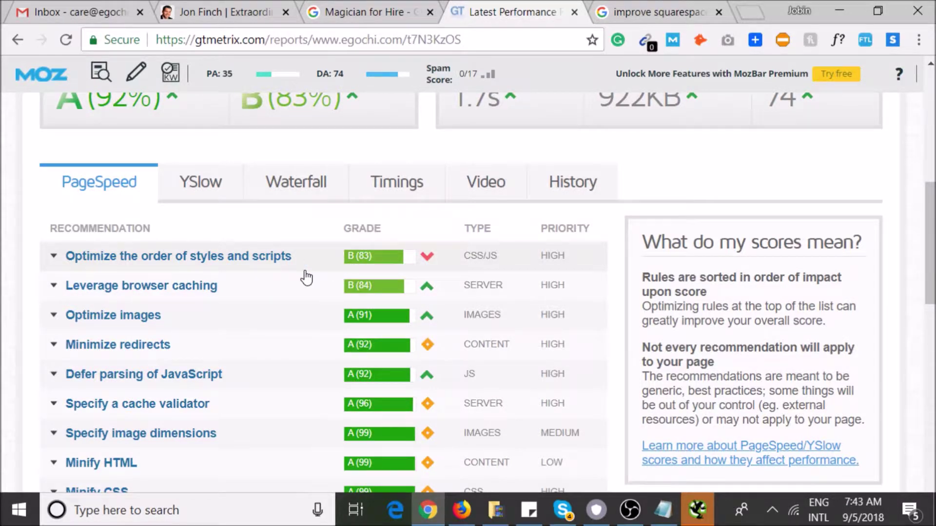
{"action": "scroll", "coordinate": [453, 253], "scroll_direction": "up", "scroll_amount": 2}
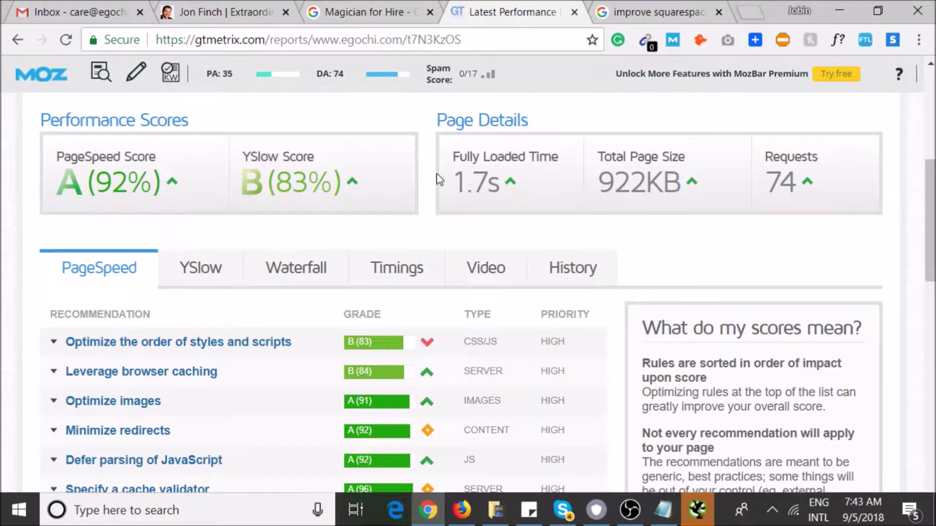
{"action": "left_click_drag", "start_coordinate": [506, 181], "coordinate": [465, 182]}
{"action": "scroll", "coordinate": [422, 324], "scroll_direction": "up", "scroll_amount": 5}
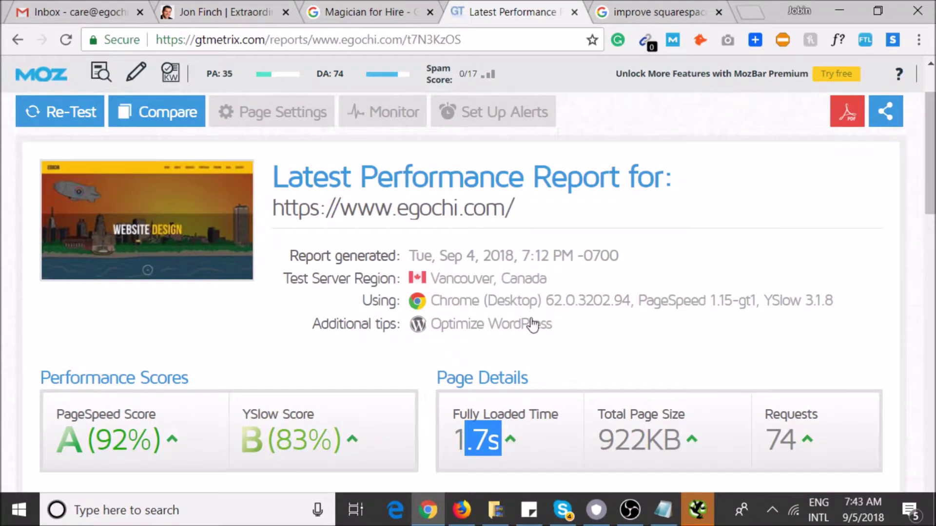
Step: Review the PageSpeed recommendations and their grades in the egochi.com report, comparing them with the overall scores
{"action": "scroll", "coordinate": [536, 331], "scroll_direction": "down", "scroll_amount": 4}
{"action": "scroll", "coordinate": [549, 362], "scroll_direction": "down", "scroll_amount": 2}
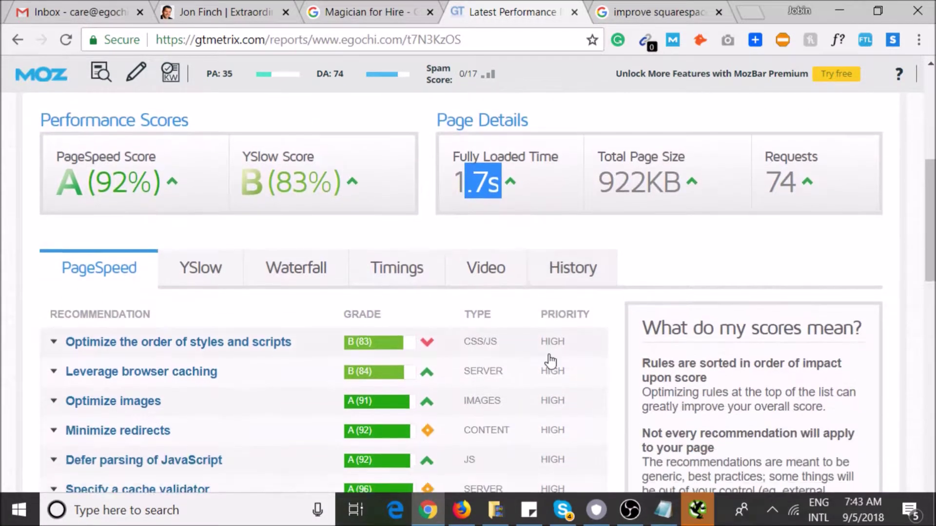
{"action": "scroll", "coordinate": [519, 379], "scroll_direction": "down", "scroll_amount": 4}
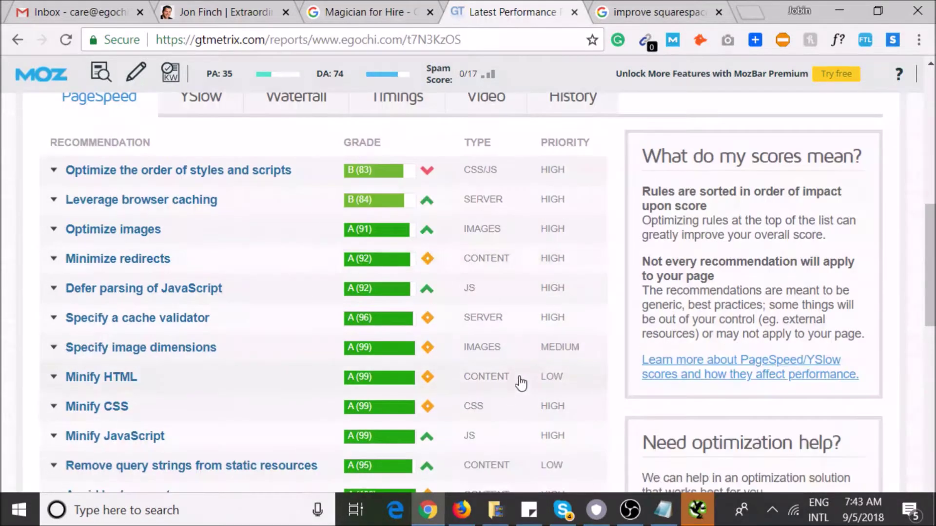
{"action": "scroll", "coordinate": [560, 345], "scroll_direction": "up", "scroll_amount": 2}
{"action": "left_click", "coordinate": [672, 181]}
{"action": "scroll", "coordinate": [575, 314], "scroll_direction": "up", "scroll_amount": 2}
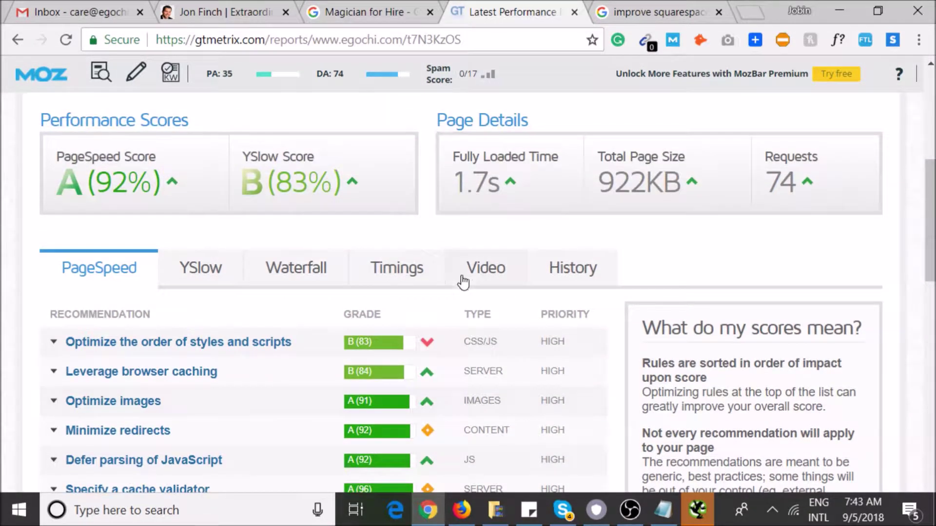
{"action": "scroll", "coordinate": [481, 299], "scroll_direction": "down", "scroll_amount": 2}
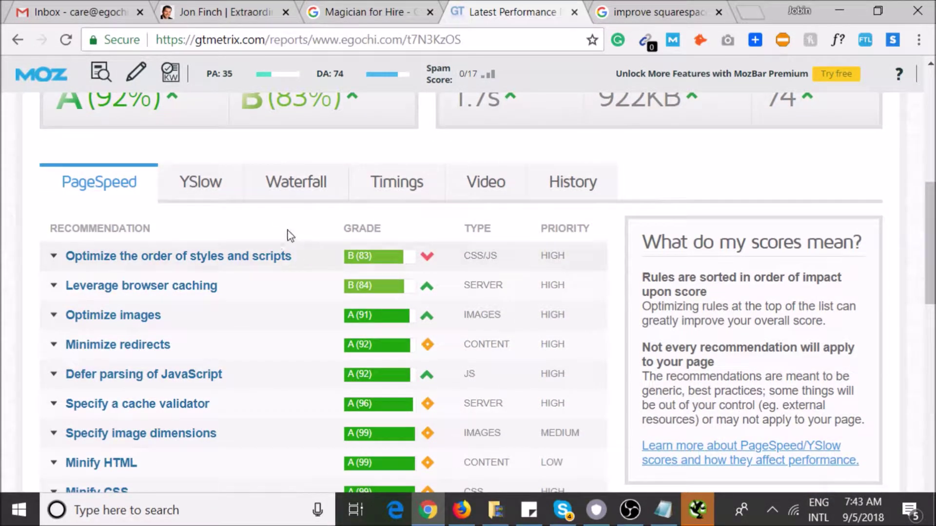
Step: Show the report's YSlow recommendations and inspect the components listed under Add Expires headers, collapsing the entry when finished
{"action": "left_click", "coordinate": [224, 198]}
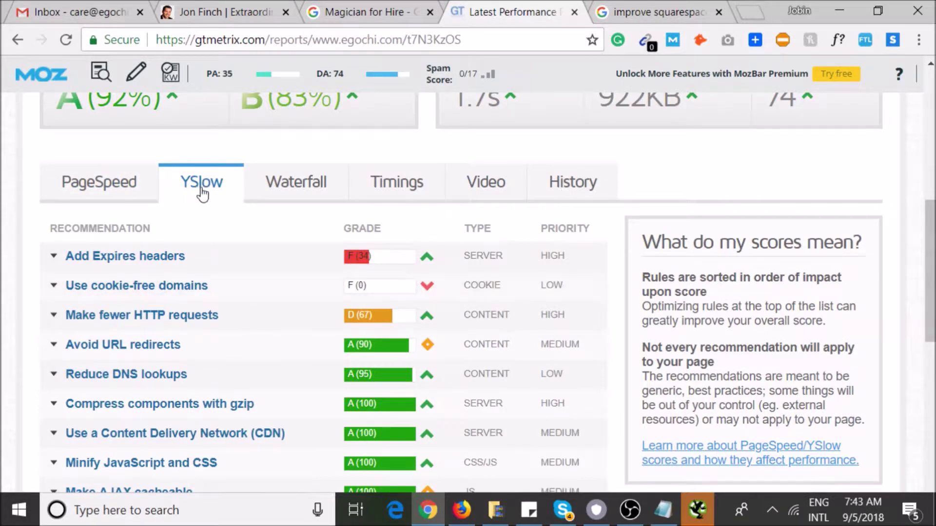
{"action": "scroll", "coordinate": [340, 175], "scroll_direction": "up", "scroll_amount": 2}
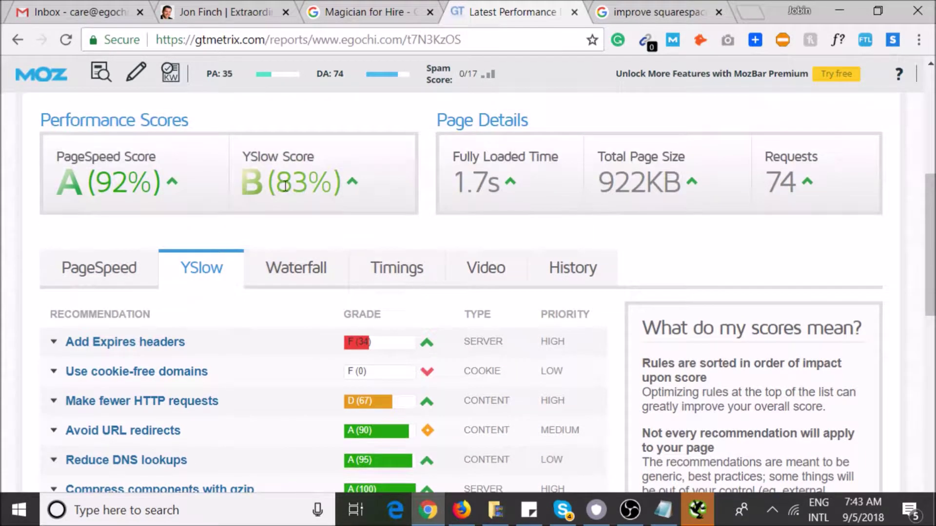
{"action": "scroll", "coordinate": [271, 318], "scroll_direction": "down", "scroll_amount": 2}
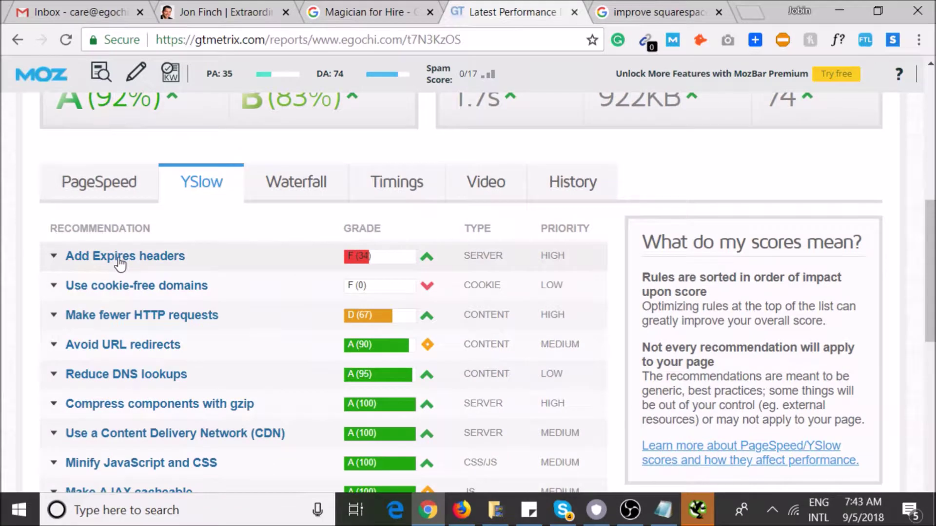
{"action": "left_click", "coordinate": [260, 259]}
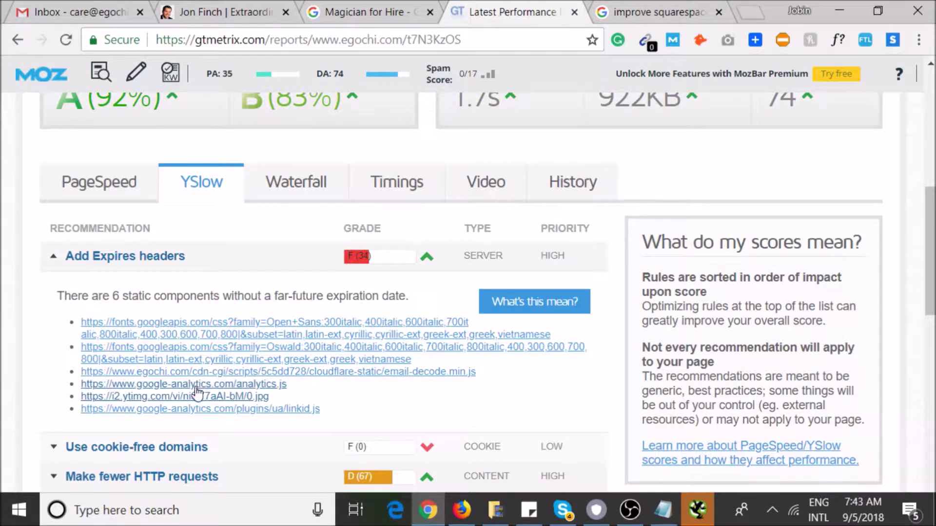
{"action": "left_click", "coordinate": [179, 259]}
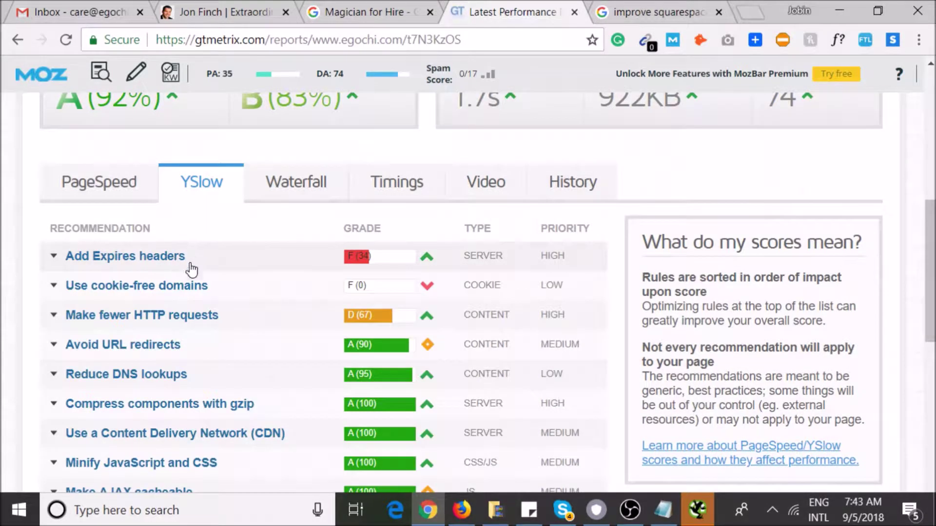
Step: Inspect the components listed under Use cookie-free domains in the YSlow recommendations, collapsing the entry when finished
{"action": "left_click", "coordinate": [211, 286]}
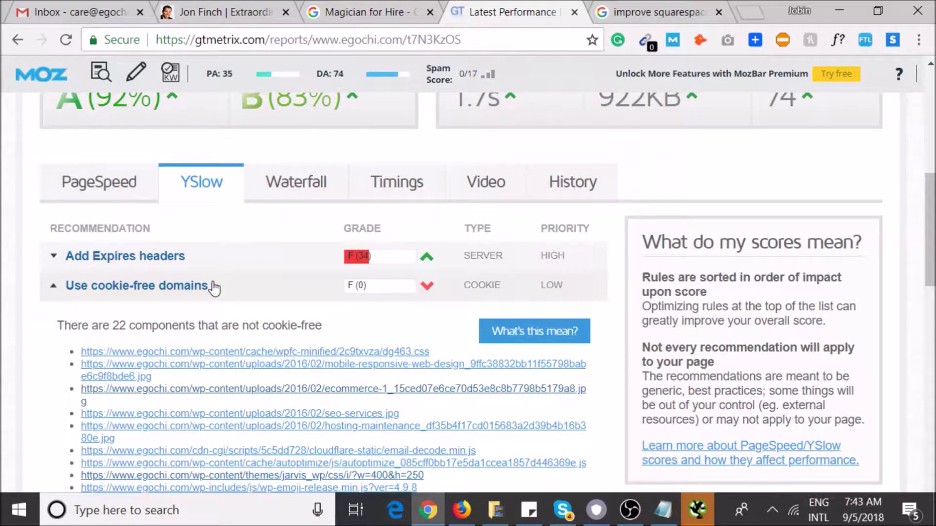
{"action": "scroll", "coordinate": [53, 356], "scroll_direction": "down", "scroll_amount": 3}
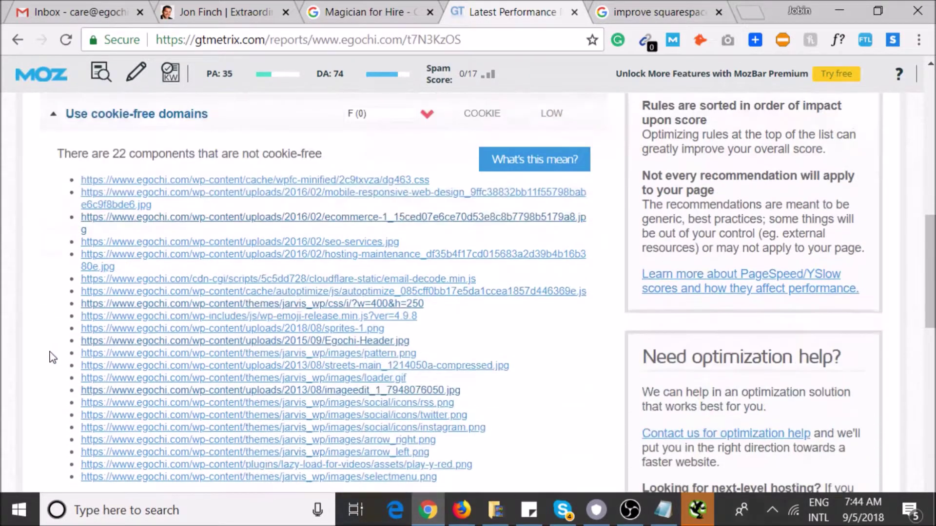
{"action": "scroll", "coordinate": [178, 271], "scroll_direction": "down", "scroll_amount": 4}
{"action": "scroll", "coordinate": [246, 323], "scroll_direction": "up", "scroll_amount": 5}
{"action": "scroll", "coordinate": [247, 324], "scroll_direction": "up", "scroll_amount": 1}
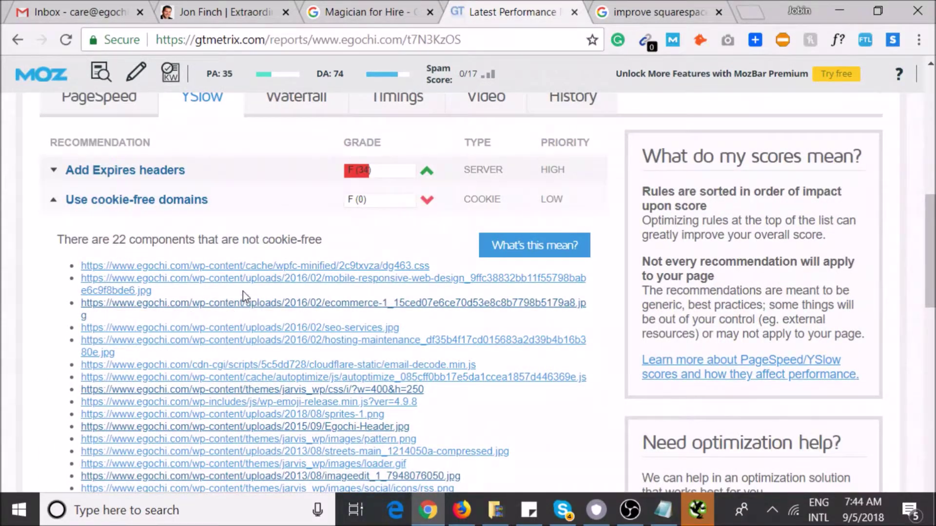
{"action": "scroll", "coordinate": [243, 296], "scroll_direction": "down", "scroll_amount": 5}
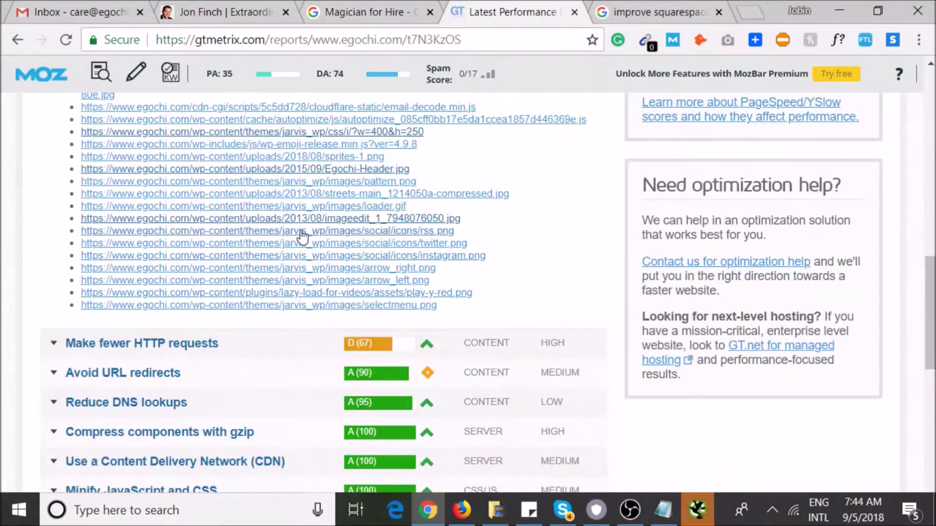
{"action": "scroll", "coordinate": [303, 239], "scroll_direction": "up", "scroll_amount": 5}
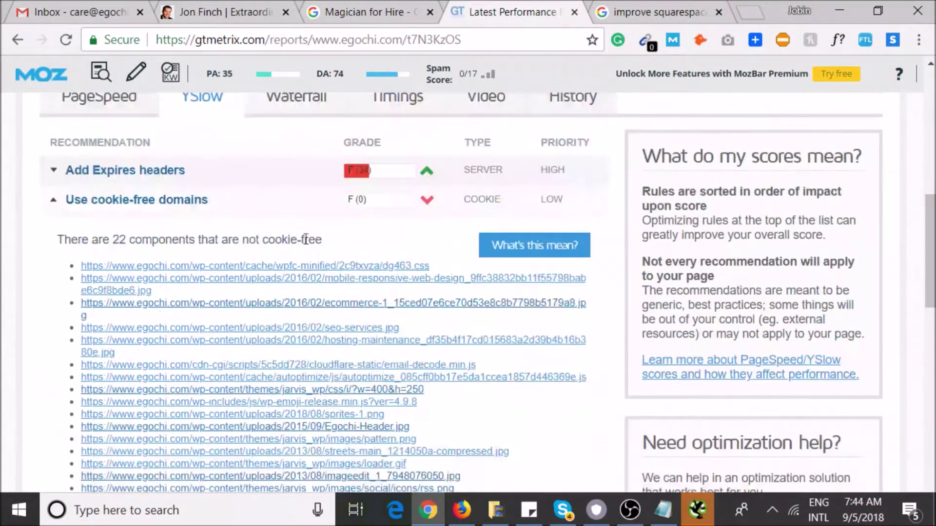
{"action": "left_click", "coordinate": [332, 208]}
Step: Recheck the egochi.com performance scores and close the GTmetrix report
{"action": "scroll", "coordinate": [340, 247], "scroll_direction": "up", "scroll_amount": 5}
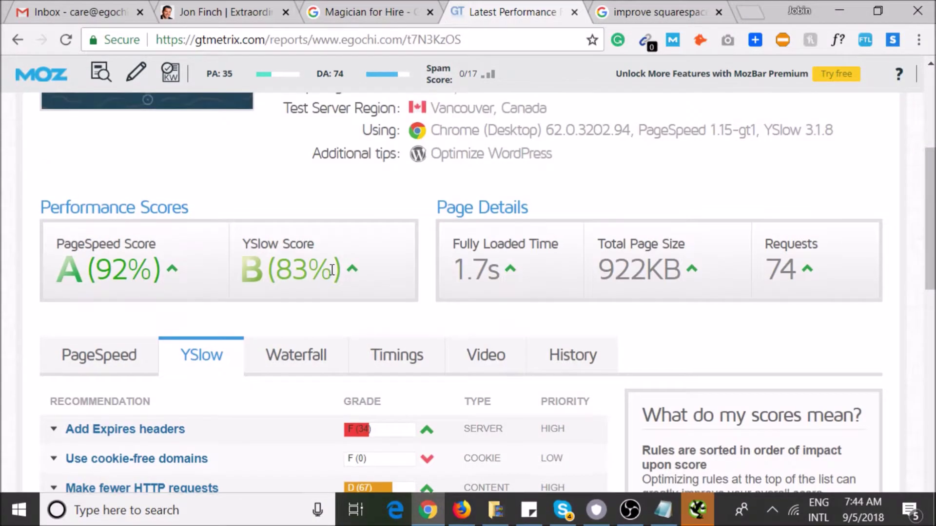
{"action": "scroll", "coordinate": [331, 271], "scroll_direction": "up", "scroll_amount": 3}
{"action": "key", "text": "ctrl+w"}
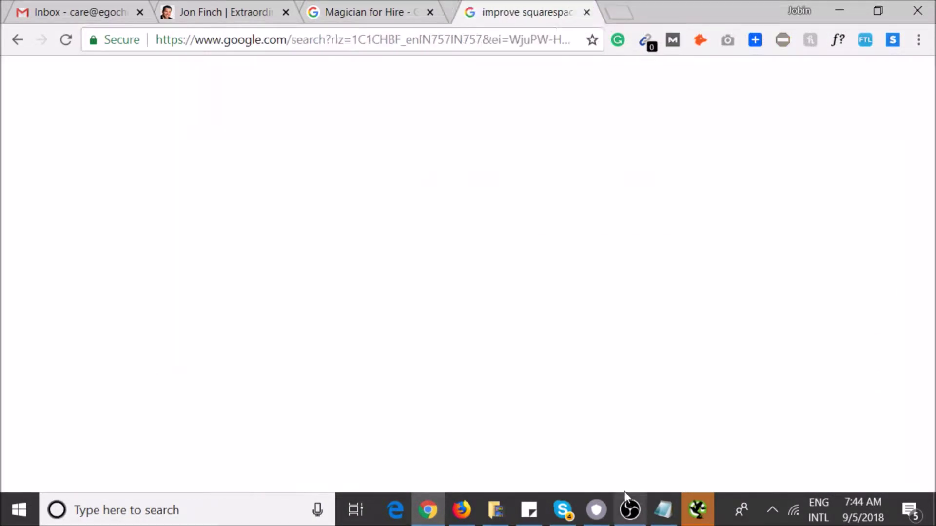
Step: Switch to the Notepad list, enter "Improve Website speed" as item 4 and start item 5
{"action": "left_click", "coordinate": [663, 509]}
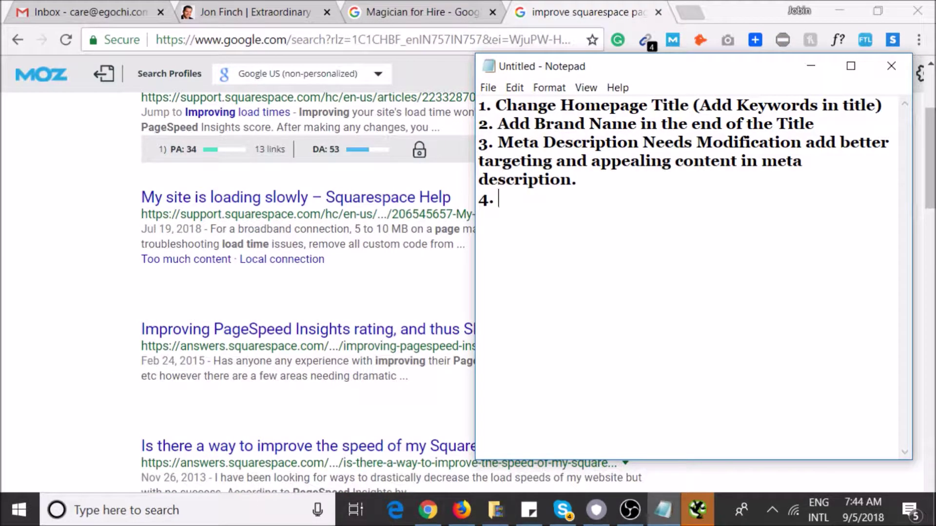
{"action": "type", "text": "Improve Website sppe"}
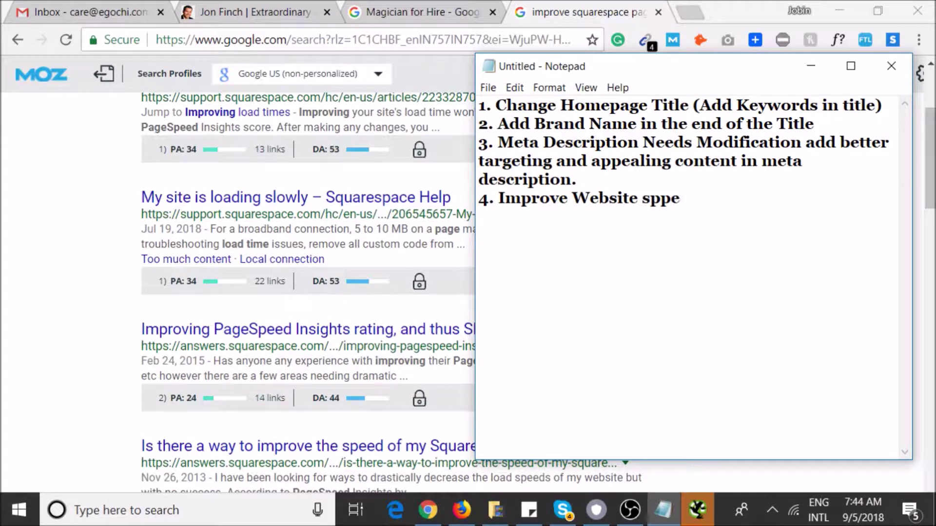
{"action": "key", "text": "BackSpace"}
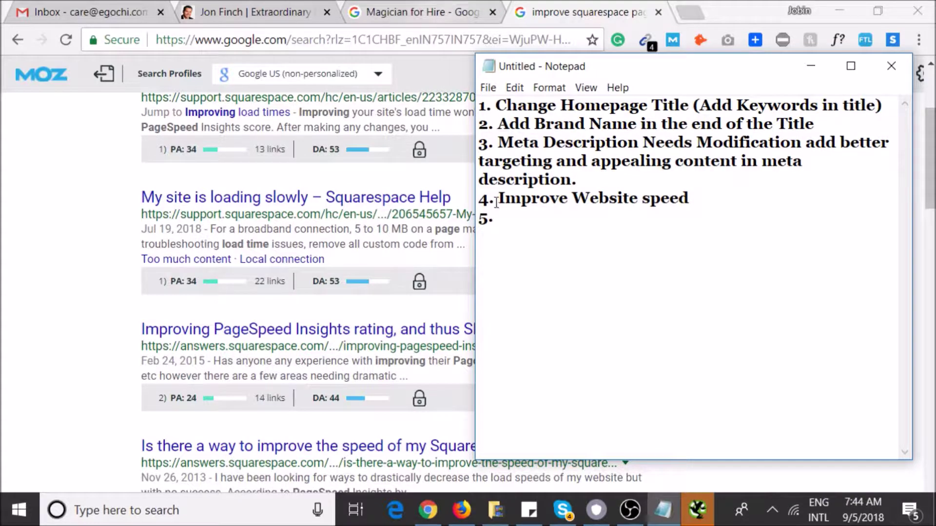
Step: Return to the finchmagician.com homepage in Chrome, hide the MozBar page analysis and look through the page's images and text
{"action": "key", "text": "alt+Tab"}
{"action": "key", "text": "ctrl+2"}
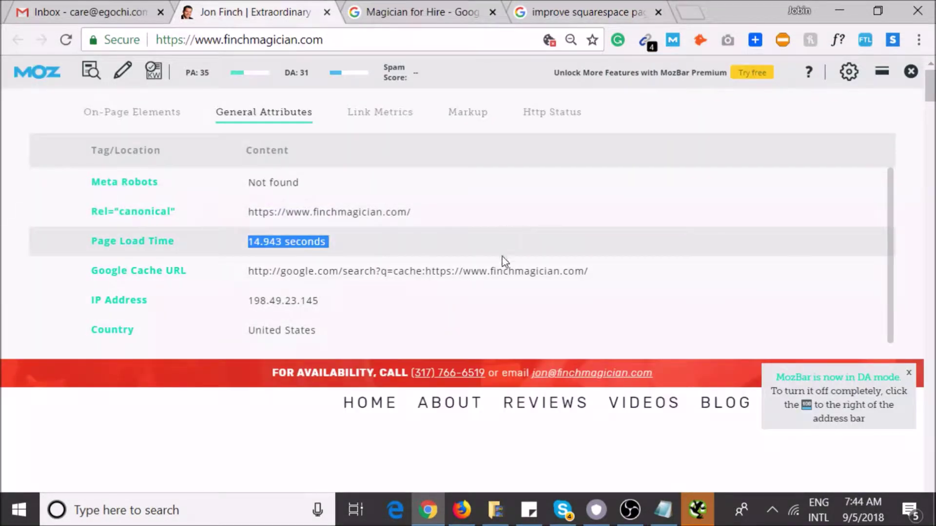
{"action": "left_click", "coordinate": [97, 77]}
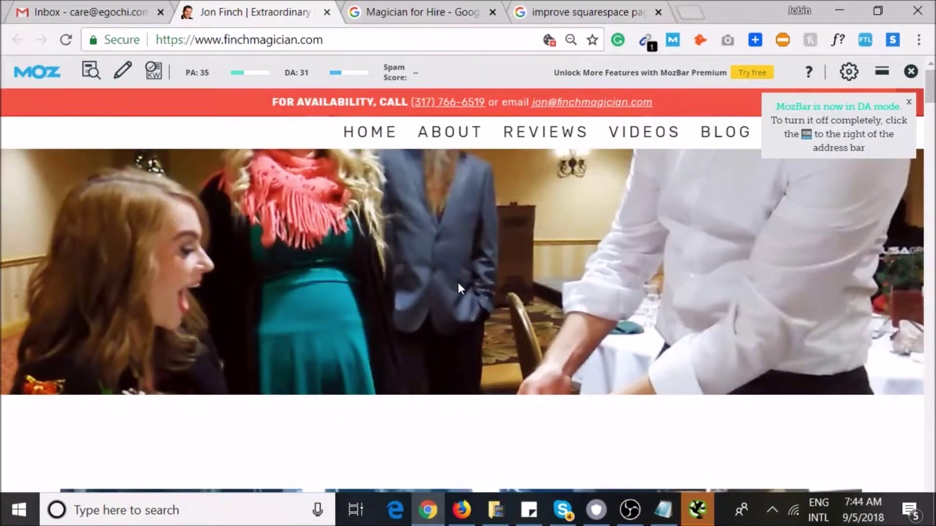
{"action": "scroll", "coordinate": [447, 265], "scroll_direction": "down", "scroll_amount": 7}
{"action": "scroll", "coordinate": [670, 357], "scroll_direction": "down", "scroll_amount": 10}
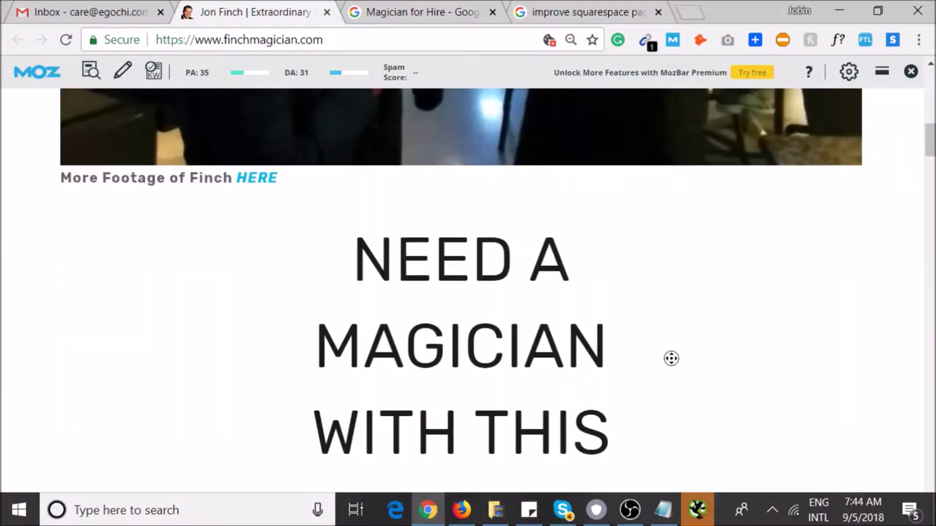
{"action": "scroll", "coordinate": [659, 348], "scroll_direction": "down", "scroll_amount": 15}
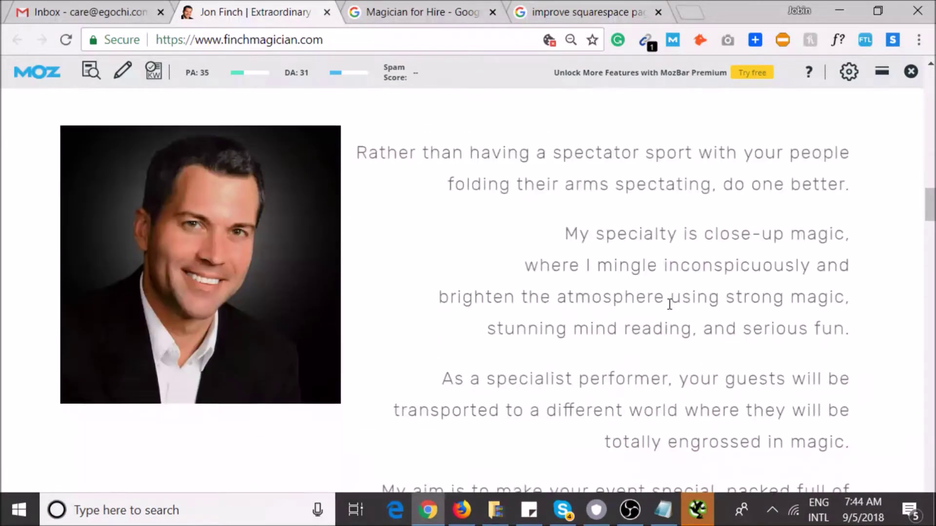
{"action": "scroll", "coordinate": [459, 323], "scroll_direction": "down", "scroll_amount": 20}
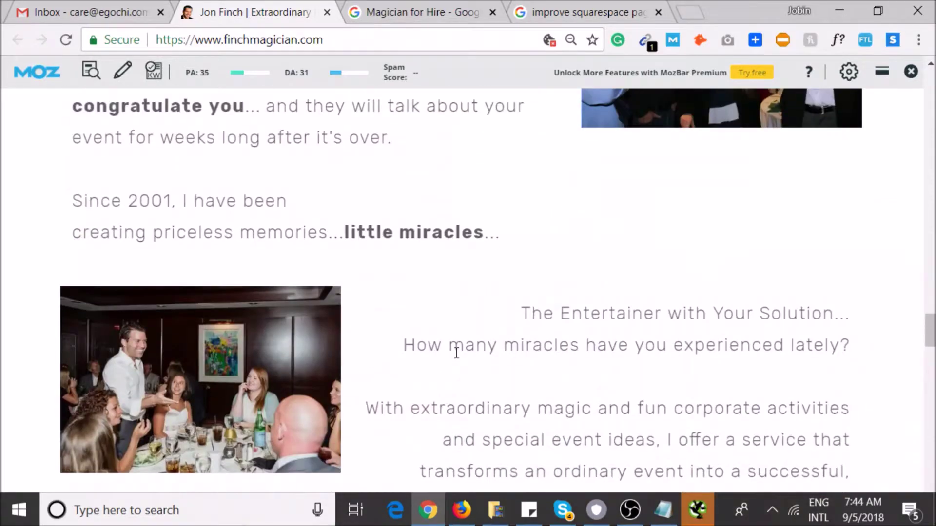
{"action": "scroll", "coordinate": [457, 352], "scroll_direction": "down", "scroll_amount": 14}
{"action": "scroll", "coordinate": [488, 291], "scroll_direction": "up", "scroll_amount": 4}
Step: Open the imageresize.org/compress-images page in place of the "Magician for Hire" search results
{"action": "left_click", "coordinate": [450, 10]}
{"action": "left_click", "coordinate": [431, 31]}
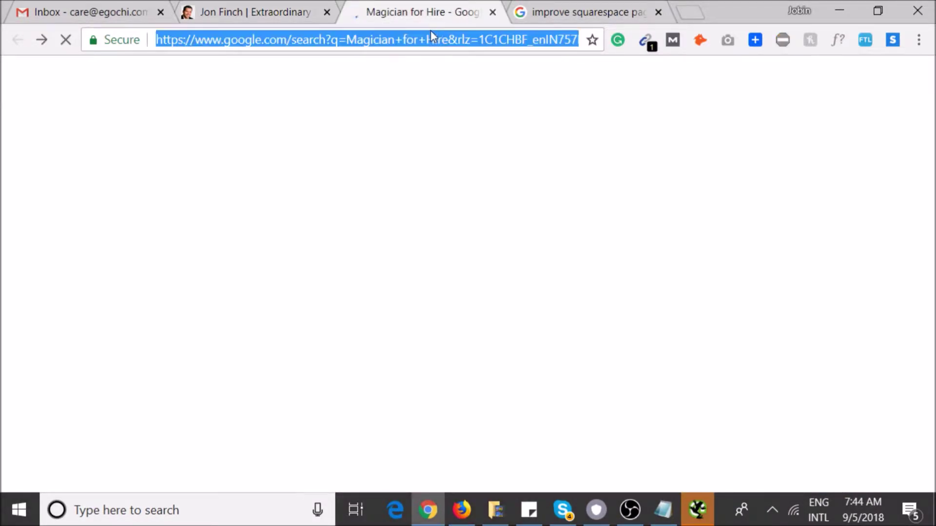
{"action": "type", "text": "compre"}
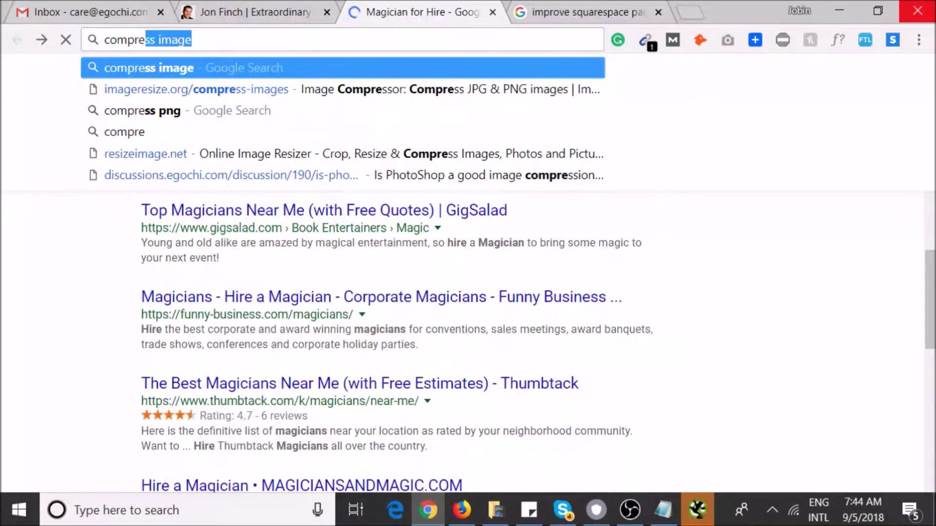
{"action": "key", "text": "Down"}
{"action": "key", "text": "Return"}
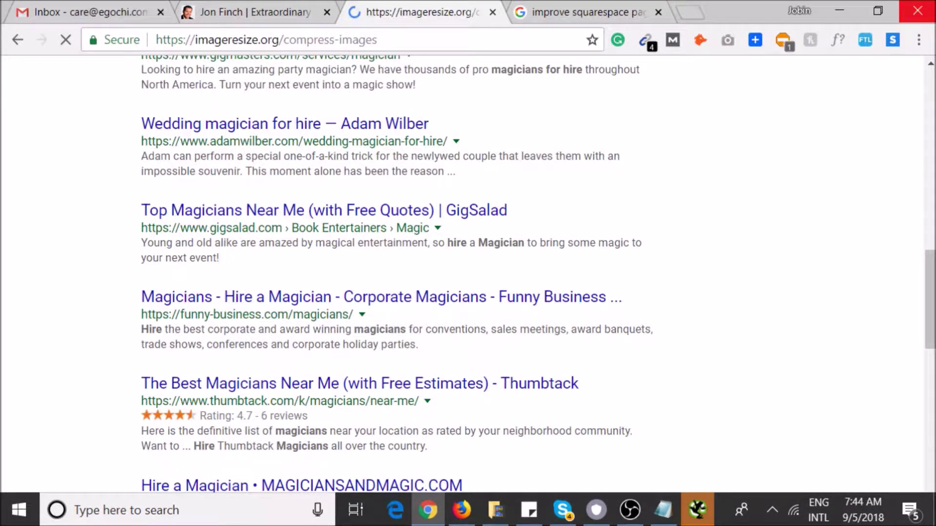
{"action": "left_click", "coordinate": [361, 44]}
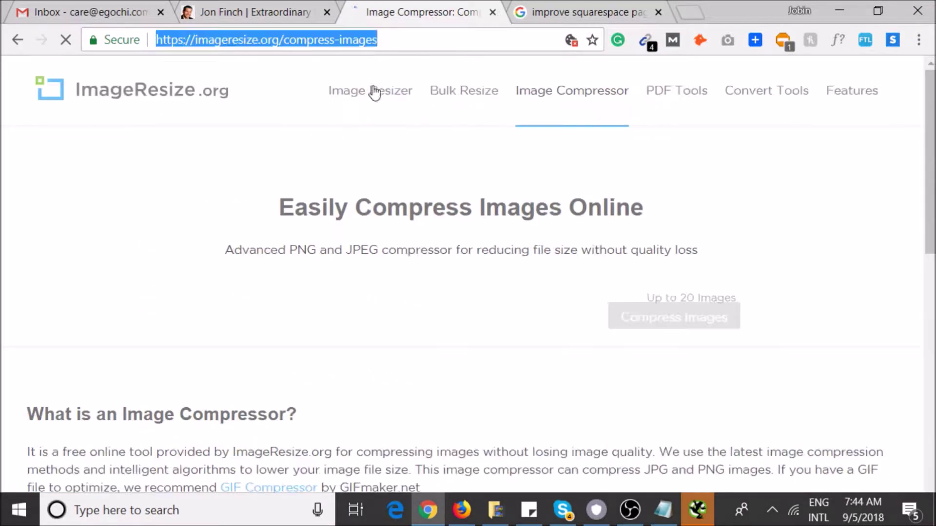
{"action": "key", "text": "ctrl+plus"}
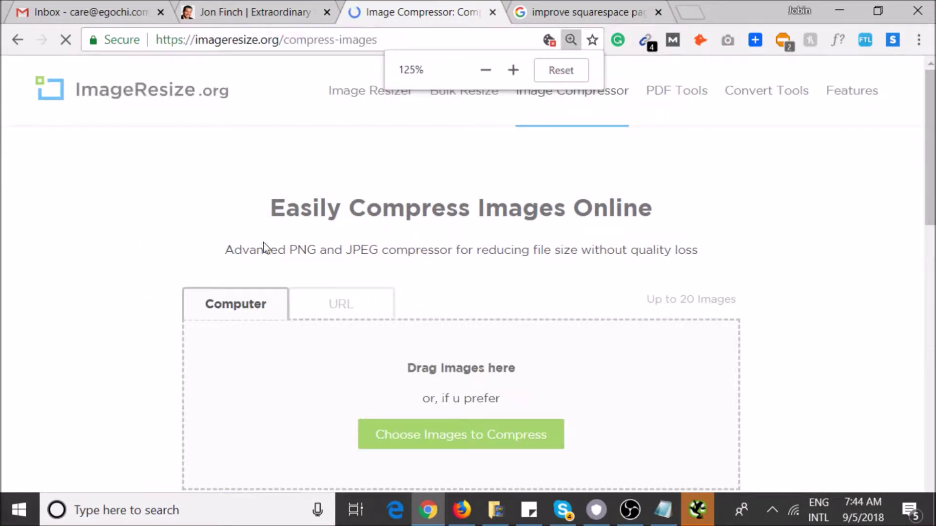
Step: Enlarge the imageresize.org/compress-images page and reload it
{"action": "key", "text": "ctrl+plus"}
{"action": "key", "text": "ctrl+plus"}
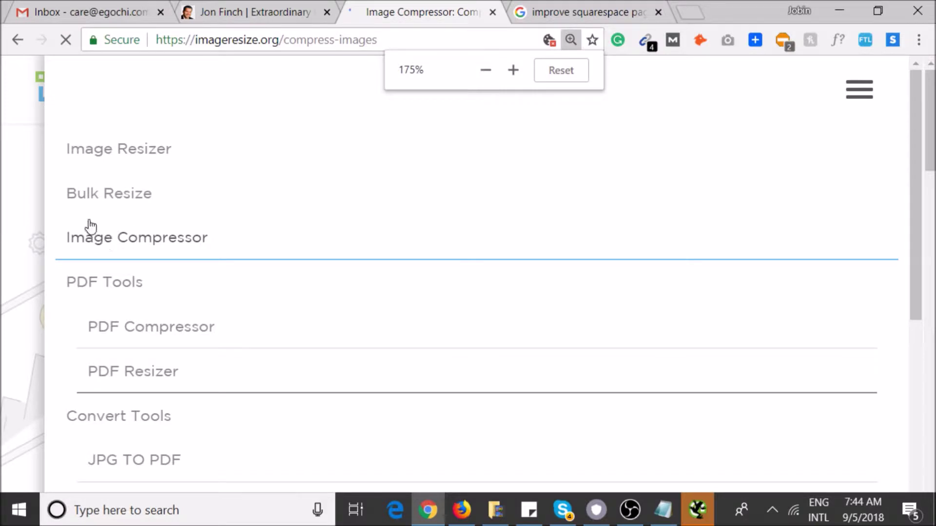
{"action": "left_click", "coordinate": [366, 34]}
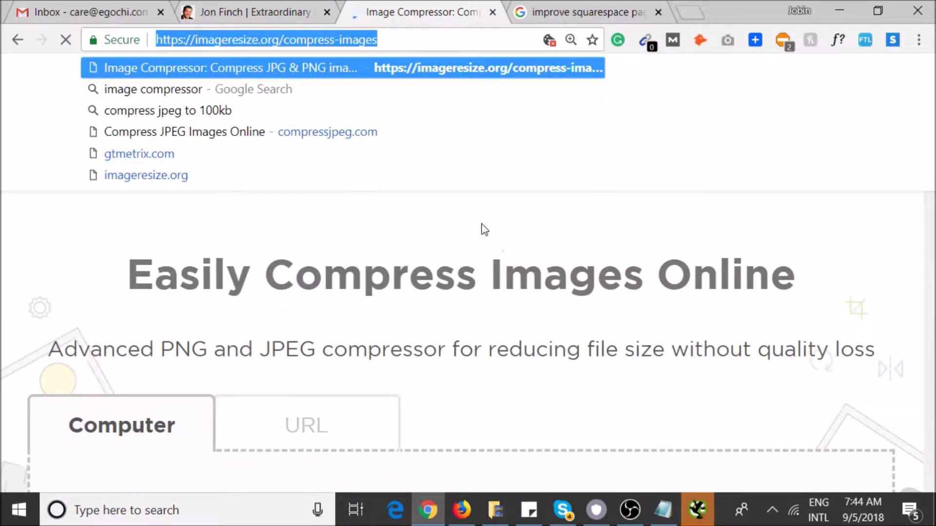
{"action": "key", "text": "Return"}
{"action": "double_click", "coordinate": [347, 44]}
{"action": "left_click", "coordinate": [347, 44]}
{"action": "left_click", "coordinate": [384, 259]}
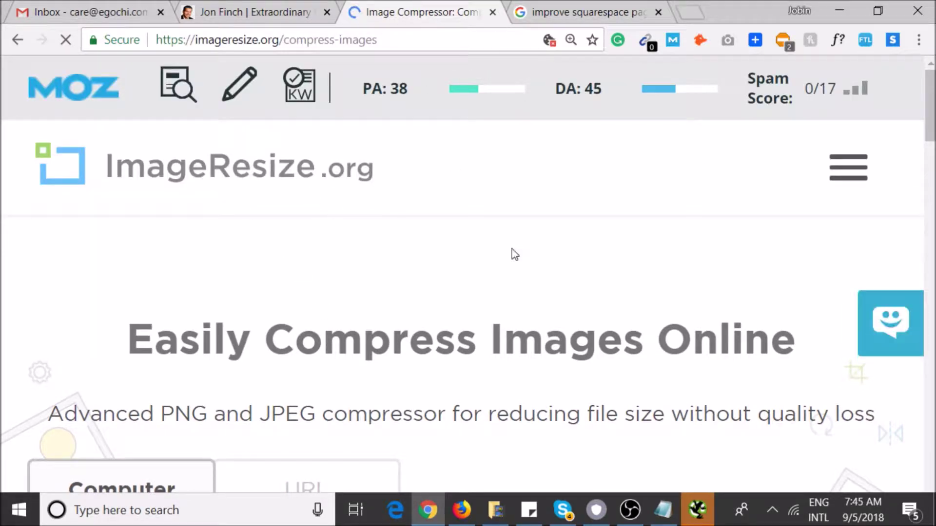
Step: Reduce the page zoom to 125% and choose honeymoon.jpg from the Desktop's Honeymooners Review Guide folder for compression
{"action": "key", "text": "ctrl+minus"}
{"action": "key", "text": "ctrl+minus"}
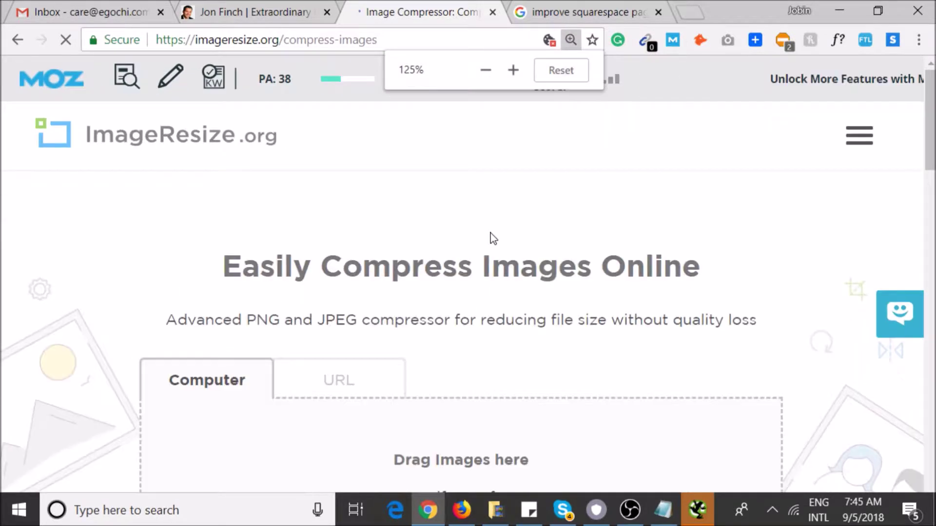
{"action": "scroll", "coordinate": [488, 241], "scroll_direction": "down", "scroll_amount": 3}
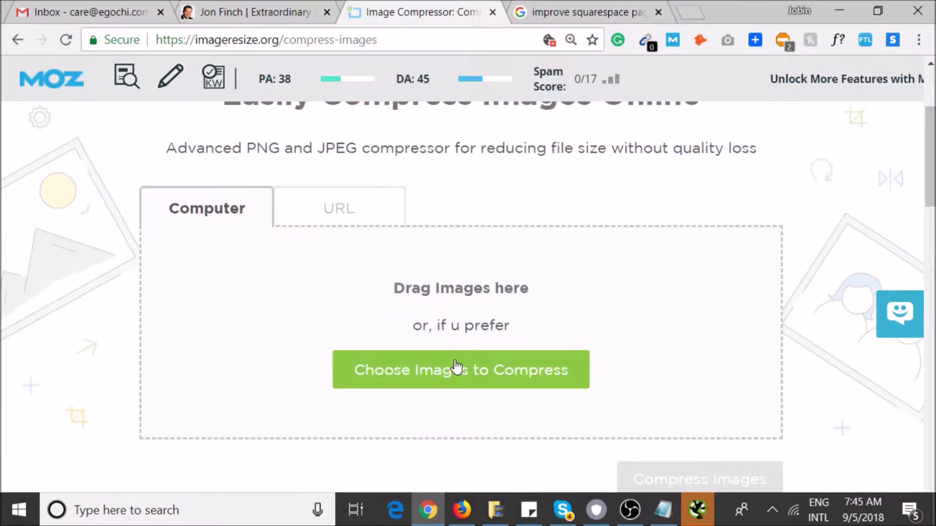
{"action": "left_click", "coordinate": [414, 262]}
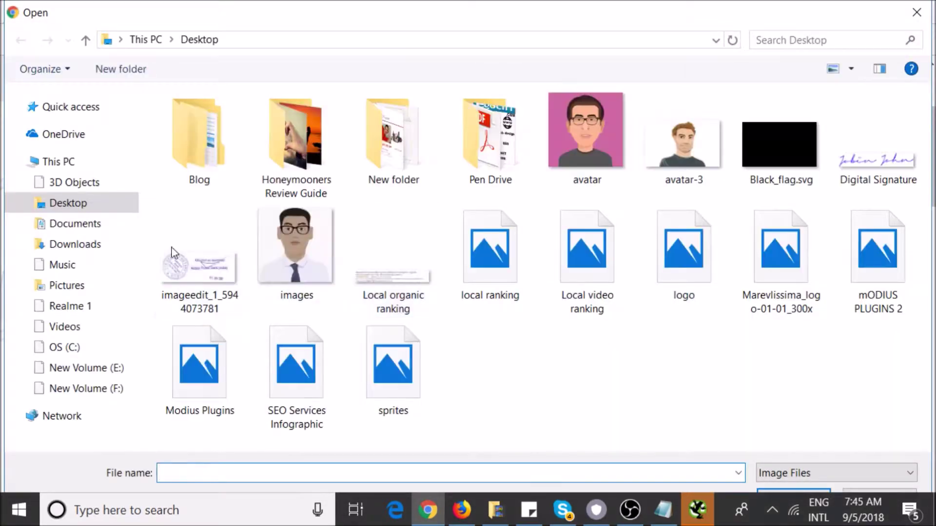
{"action": "double_click", "coordinate": [293, 168]}
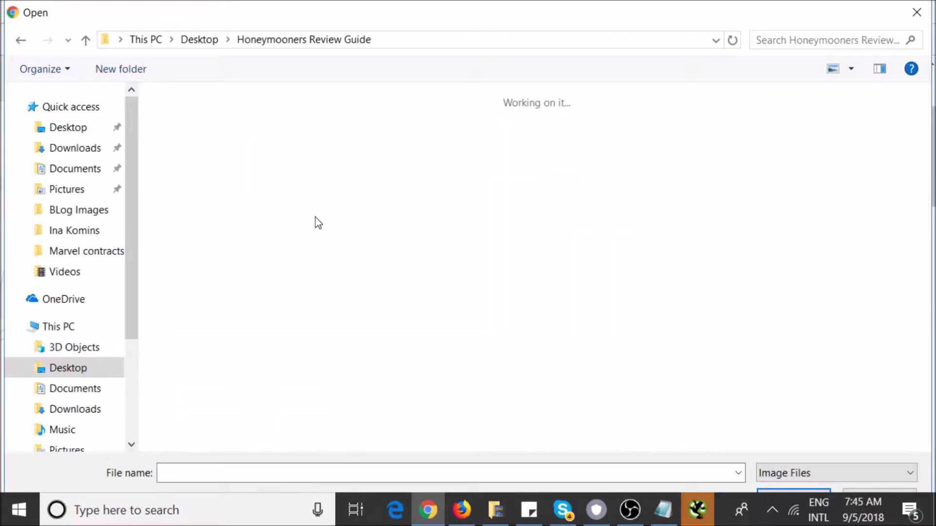
{"action": "double_click", "coordinate": [297, 142]}
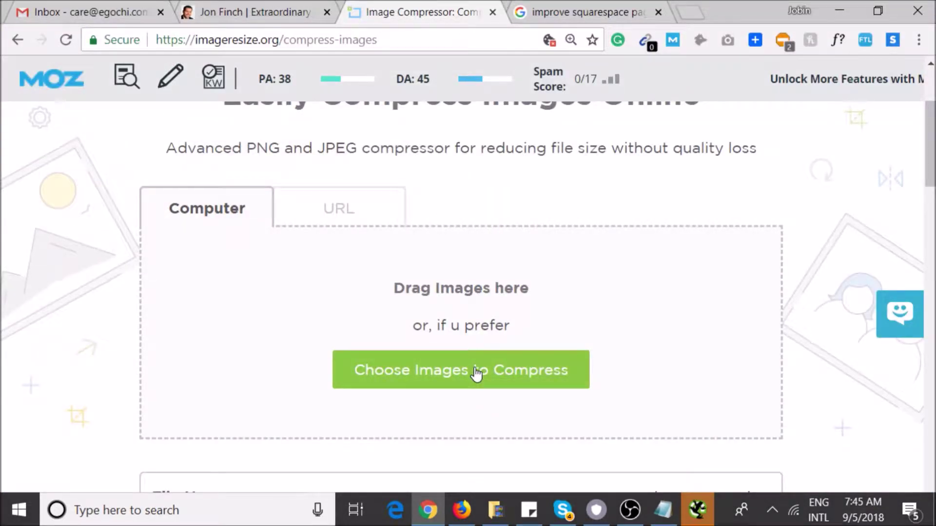
Step: Switch to Screaming Frog SEO Spider, decline the version 9.4 download and return to the image compressor in Chrome
{"action": "left_click", "coordinate": [696, 509]}
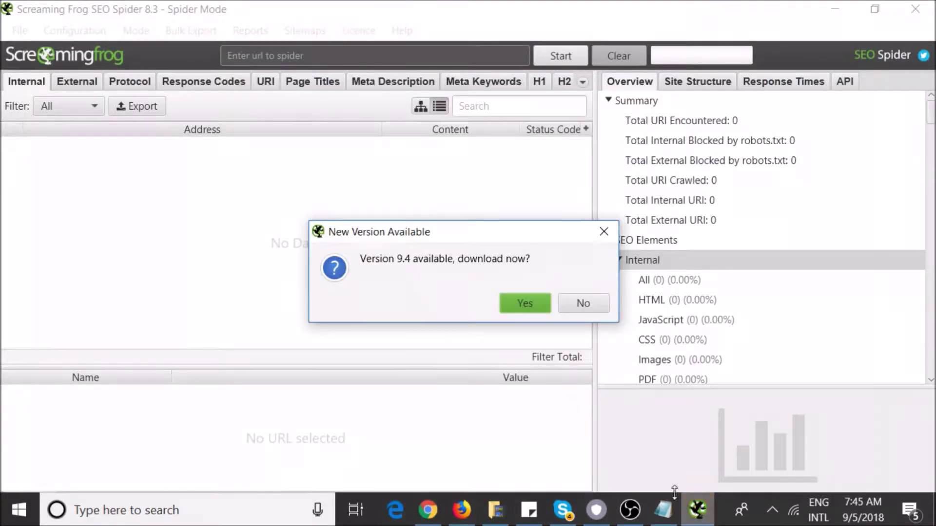
{"action": "left_click", "coordinate": [567, 312]}
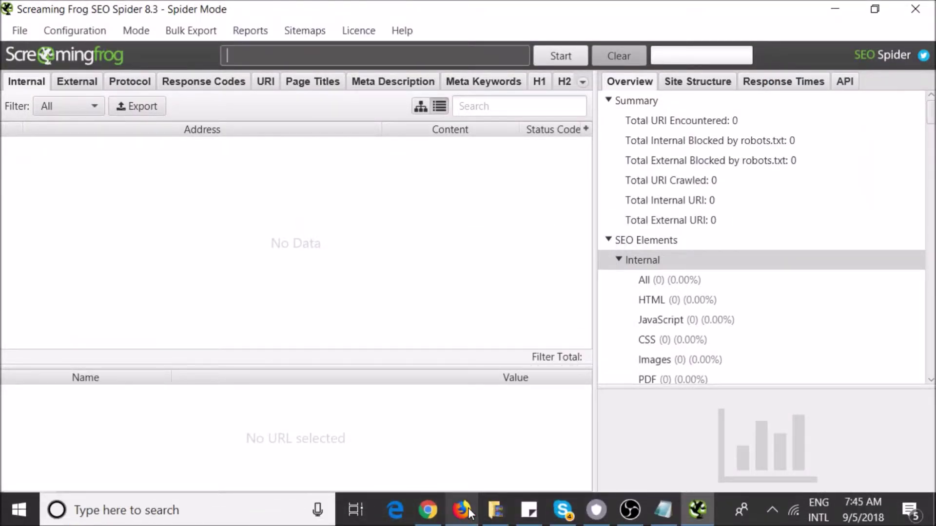
{"action": "left_click", "coordinate": [467, 511]}
{"action": "left_click", "coordinate": [428, 510]}
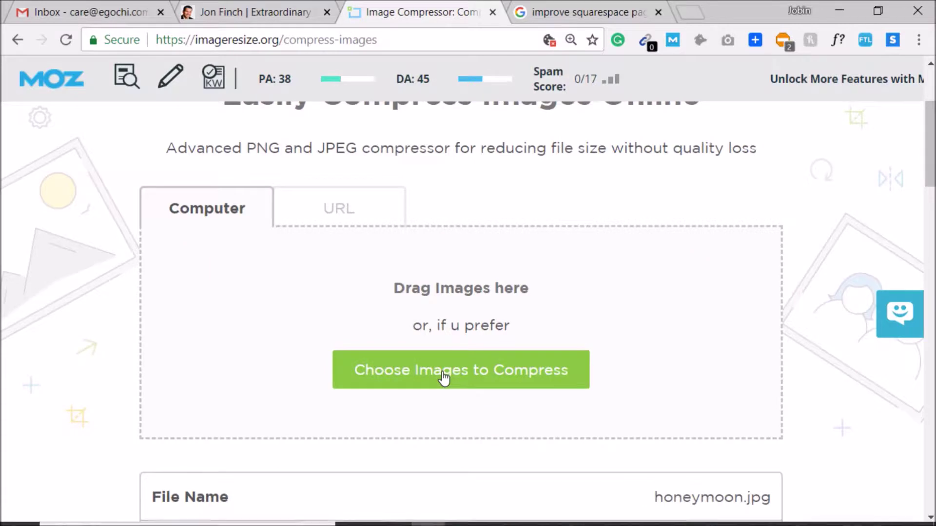
Step: Compress honeymoon.jpg and check its old file size in the results table
{"action": "scroll", "coordinate": [503, 326], "scroll_direction": "down", "scroll_amount": 6}
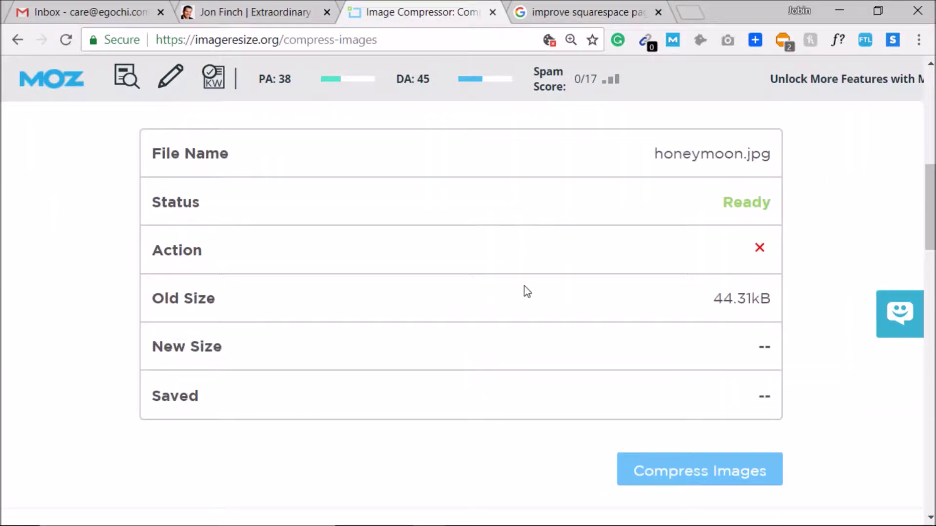
{"action": "left_click_drag", "start_coordinate": [723, 300], "coordinate": [737, 300]}
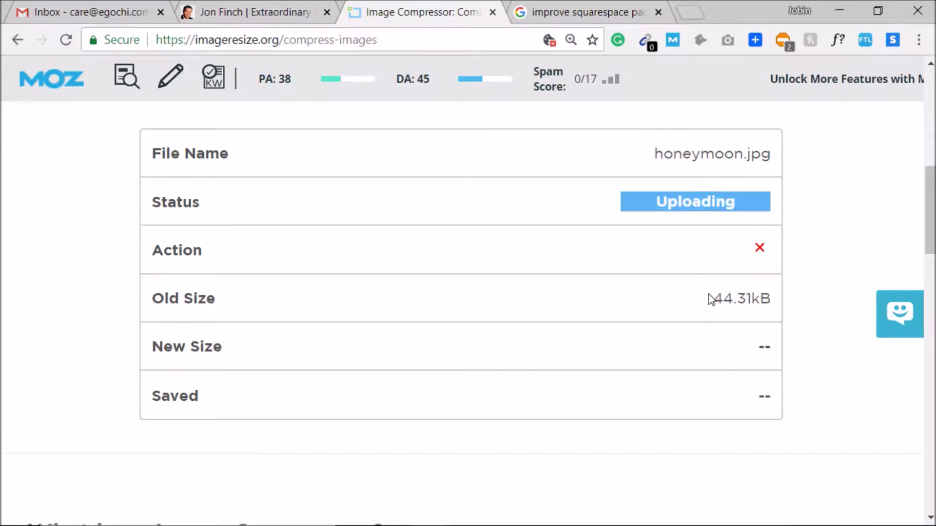
{"action": "left_click_drag", "start_coordinate": [710, 299], "coordinate": [770, 304]}
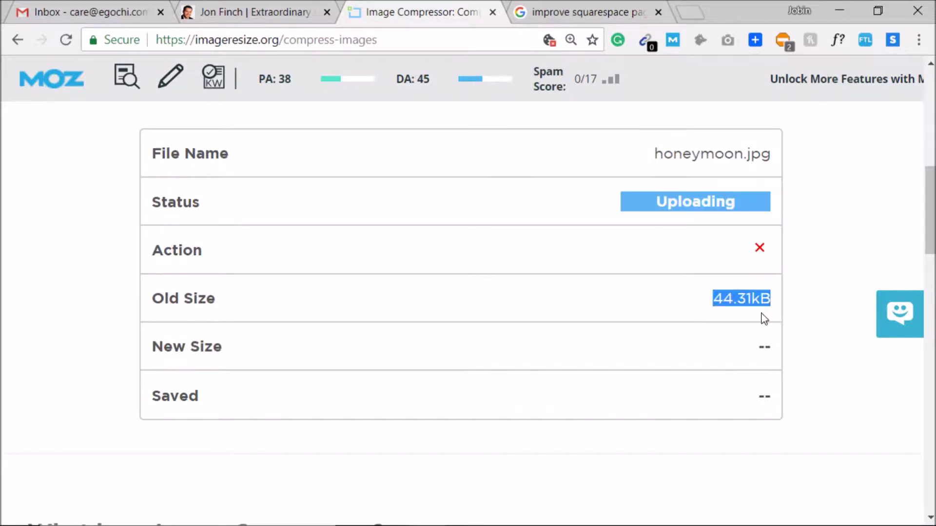
{"action": "left_click", "coordinate": [764, 319]}
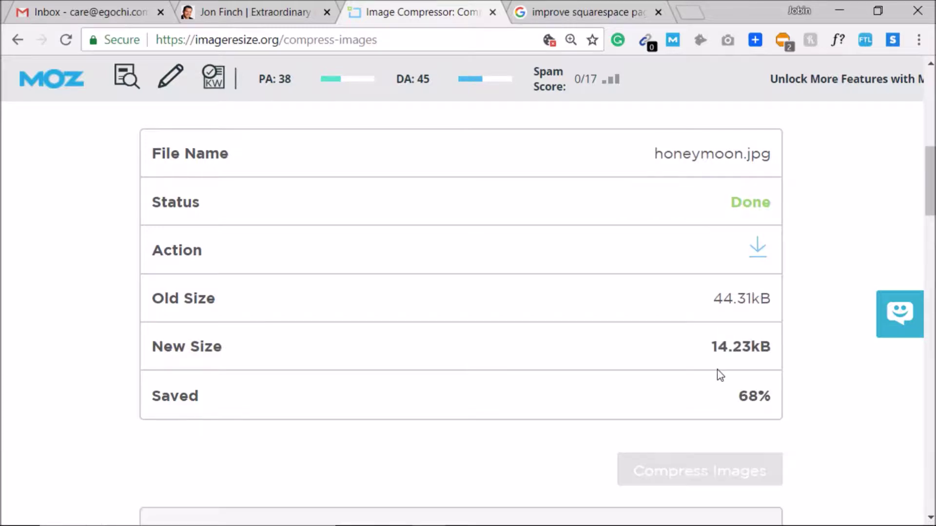
Step: Examine the new file size, the saved percentage and the download options for the compressed honeymoon.jpg
{"action": "left_click_drag", "start_coordinate": [711, 346], "coordinate": [807, 353]}
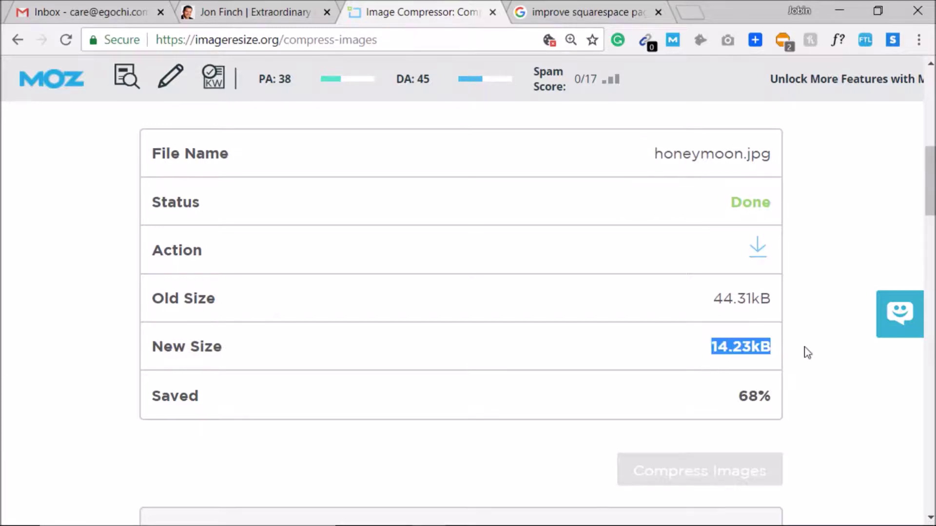
{"action": "left_click", "coordinate": [707, 360]}
{"action": "scroll", "coordinate": [539, 364], "scroll_direction": "down", "scroll_amount": 2}
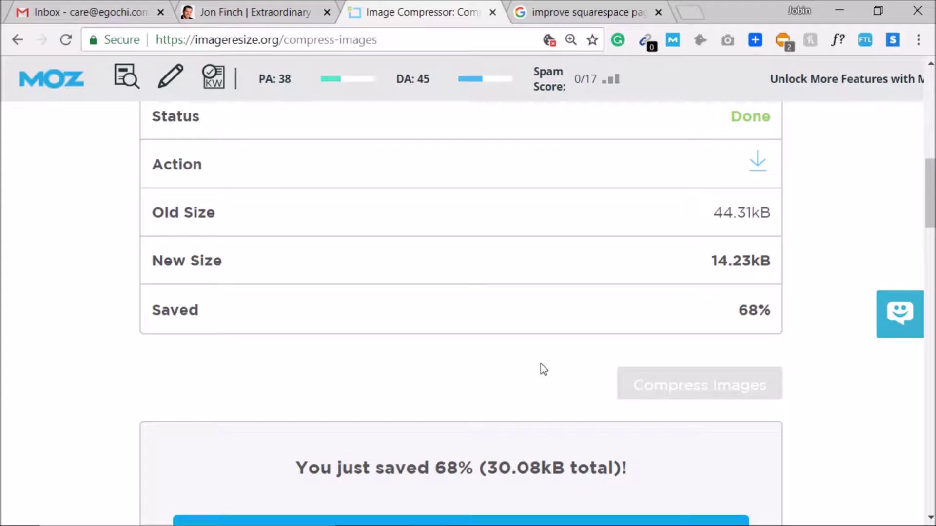
{"action": "scroll", "coordinate": [752, 332], "scroll_direction": "down", "scroll_amount": 4}
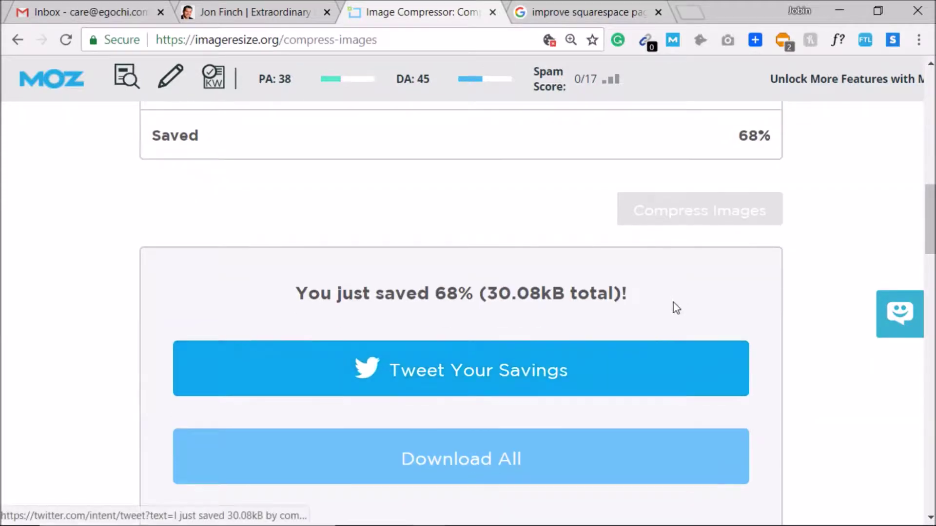
{"action": "scroll", "coordinate": [673, 307], "scroll_direction": "down", "scroll_amount": 8}
{"action": "scroll", "coordinate": [673, 303], "scroll_direction": "up", "scroll_amount": 10}
{"action": "scroll", "coordinate": [663, 310], "scroll_direction": "up", "scroll_amount": 6}
{"action": "key", "text": "ctrl+minus"}
{"action": "key", "text": "ctrl+minus"}
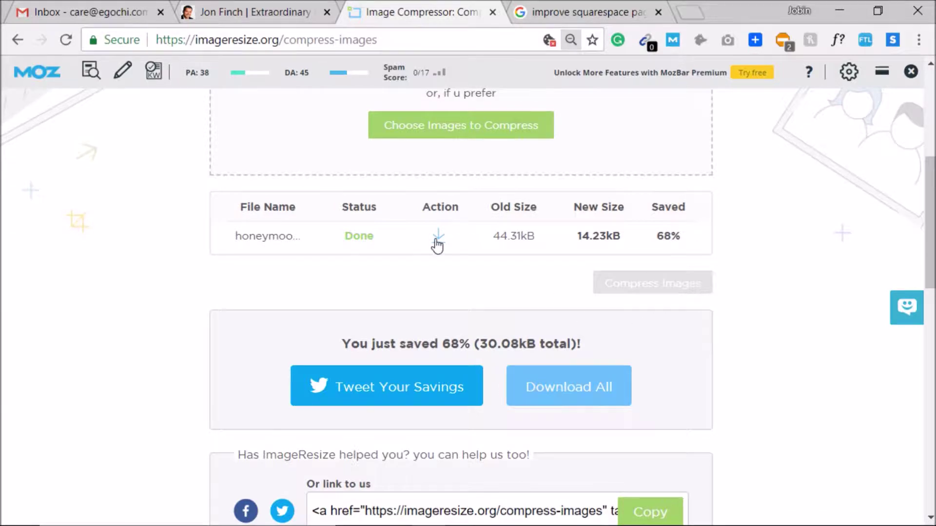
Step: Start saving the compressed honeymoon image, cancel the save and close the image compressor page
{"action": "left_click", "coordinate": [440, 239]}
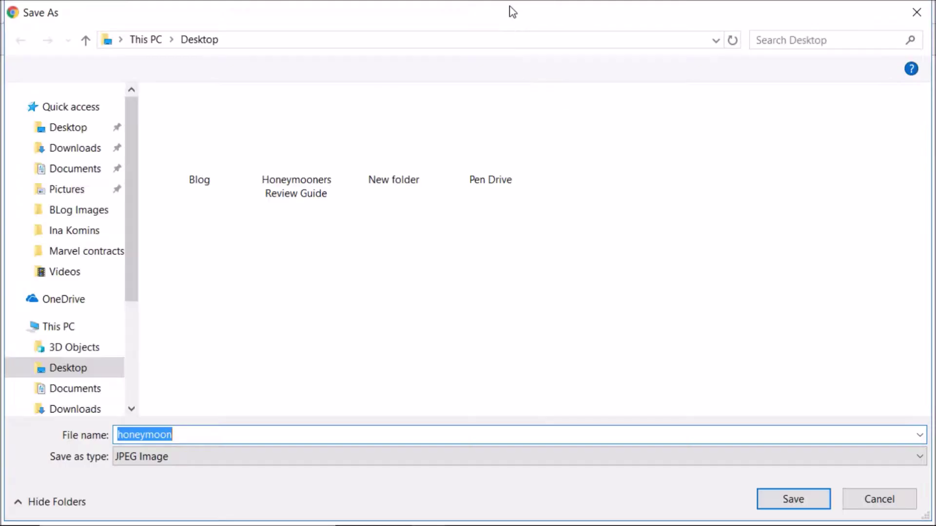
{"action": "left_click", "coordinate": [921, 23]}
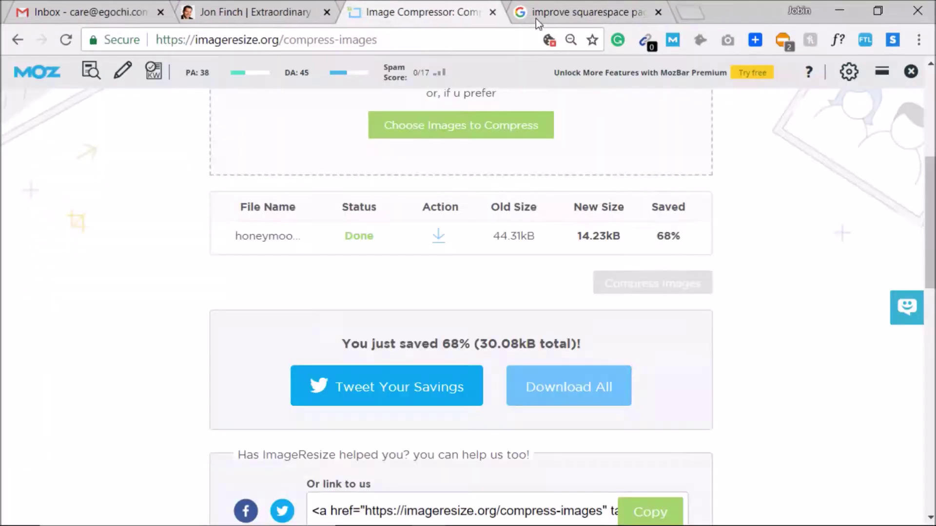
{"action": "left_click", "coordinate": [493, 14]}
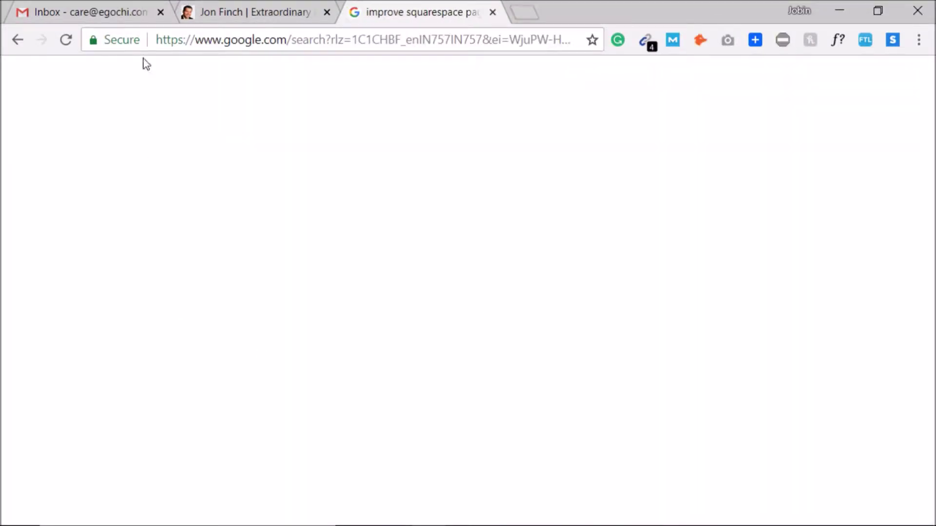
Step: Return to the finchmagician.com homepage, look through it back up to the header and dismiss the MozBar DA mode notice
{"action": "left_click", "coordinate": [236, 13]}
{"action": "scroll", "coordinate": [369, 382], "scroll_direction": "up", "scroll_amount": 15}
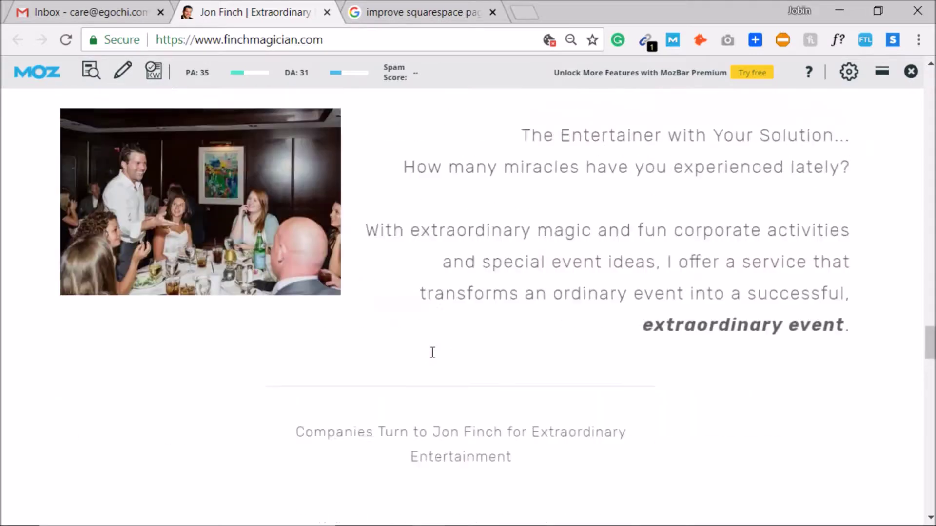
{"action": "scroll", "coordinate": [437, 373], "scroll_direction": "up", "scroll_amount": 6}
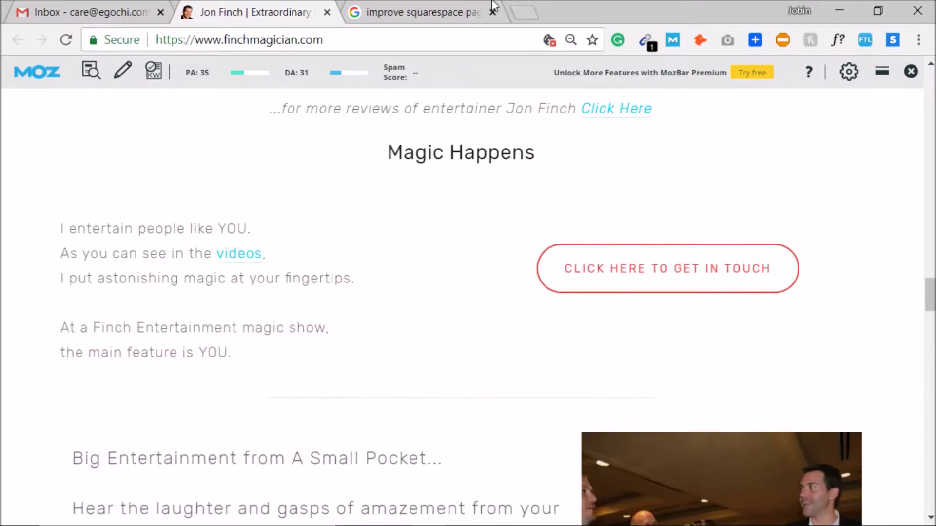
{"action": "left_click", "coordinate": [432, 15]}
{"action": "left_click", "coordinate": [243, 12]}
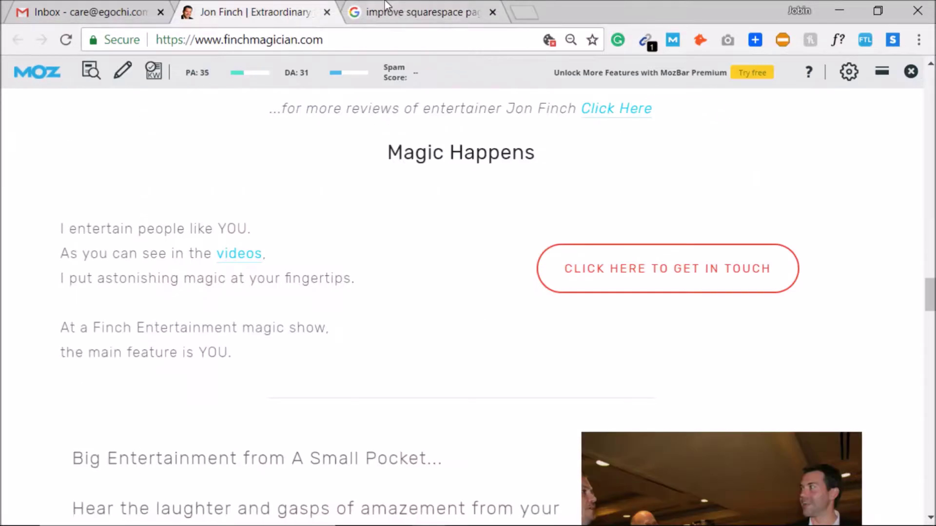
{"action": "left_click", "coordinate": [390, 12]}
{"action": "left_click", "coordinate": [225, 10]}
{"action": "scroll", "coordinate": [510, 336], "scroll_direction": "up", "scroll_amount": 13}
{"action": "scroll", "coordinate": [510, 337], "scroll_direction": "up", "scroll_amount": 15}
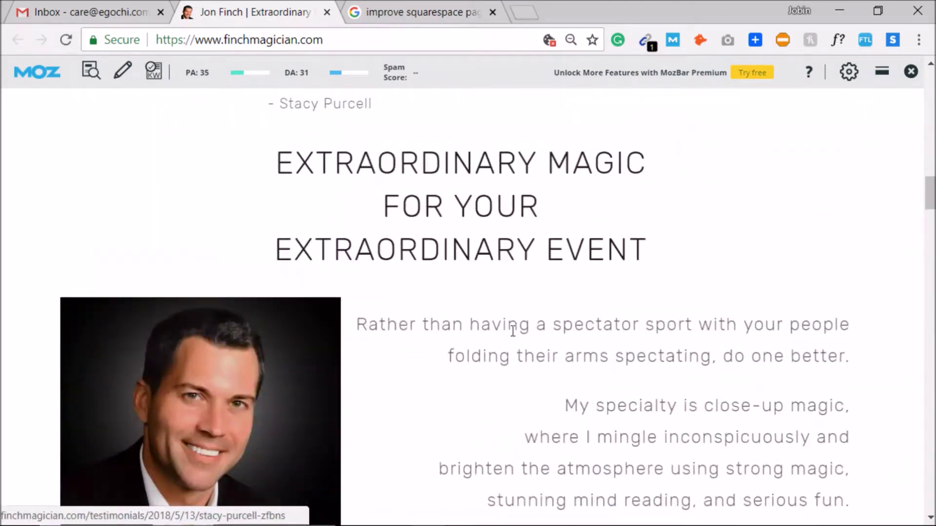
{"action": "scroll", "coordinate": [517, 326], "scroll_direction": "up", "scroll_amount": 10}
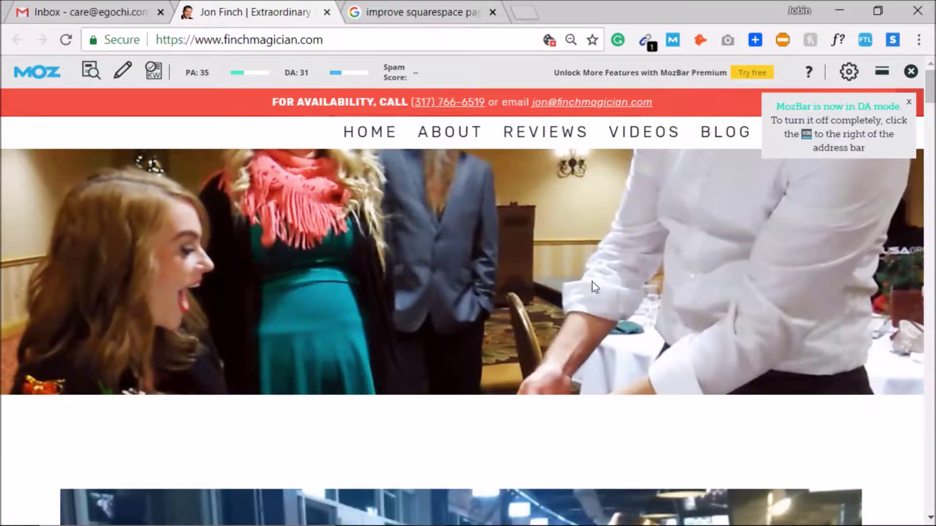
{"action": "left_click", "coordinate": [909, 102]}
{"action": "left_click", "coordinate": [412, 11]}
{"action": "left_click", "coordinate": [266, 10]}
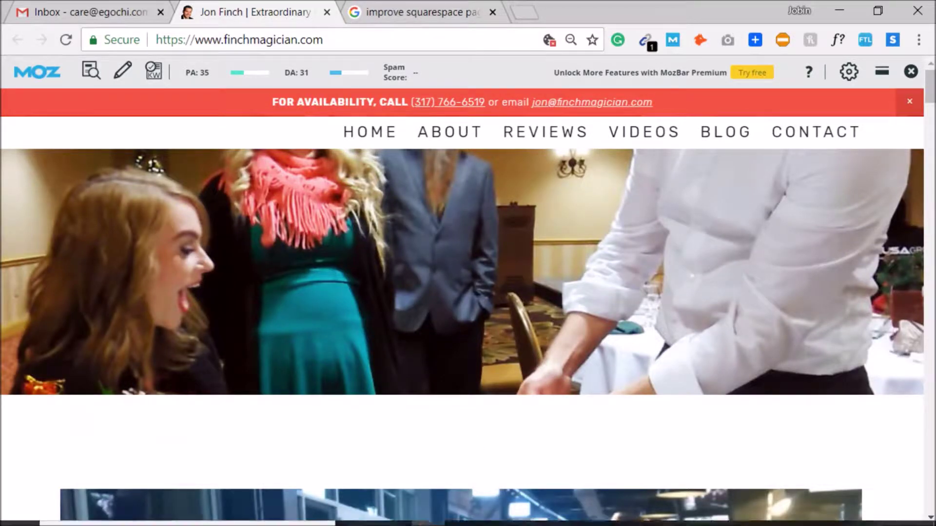
Step: Switch to the Notepad list and extend item 4 to "Improve Website speed use GTMetrix to find speed issues"
{"action": "mouse_move", "coordinate": [477, 517]}
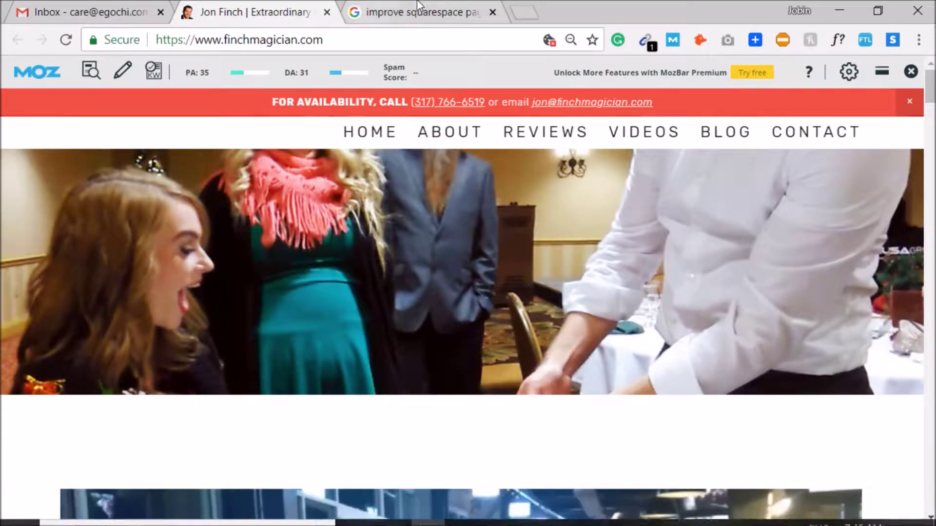
{"action": "left_click", "coordinate": [663, 517]}
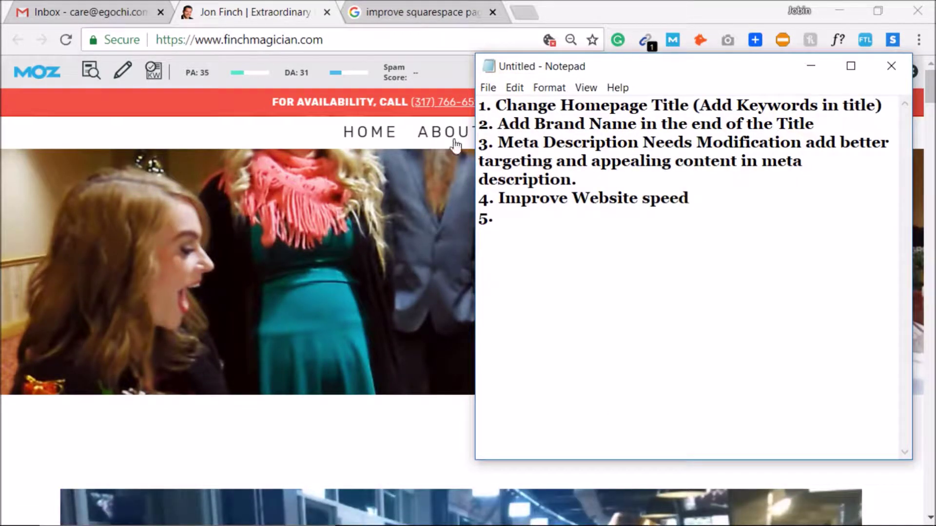
{"action": "key", "text": "Return"}
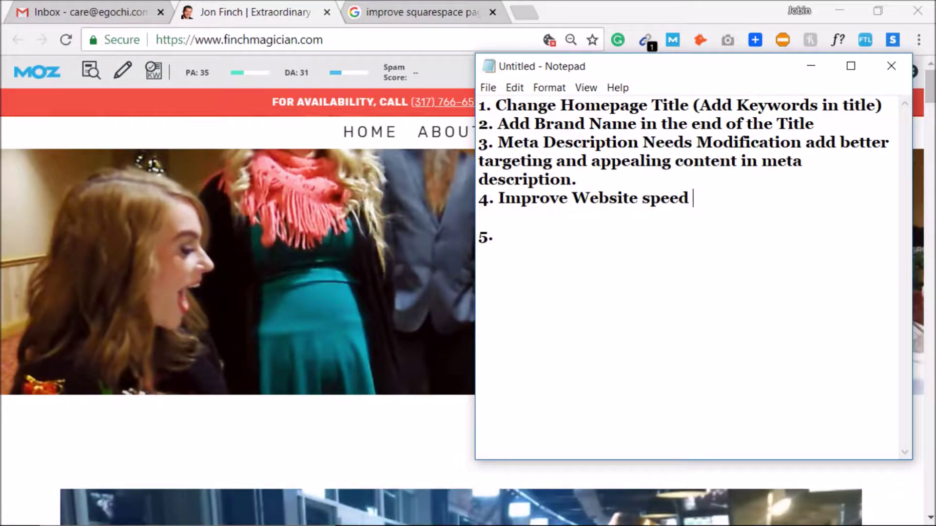
{"action": "key", "text": "BackSpace"}
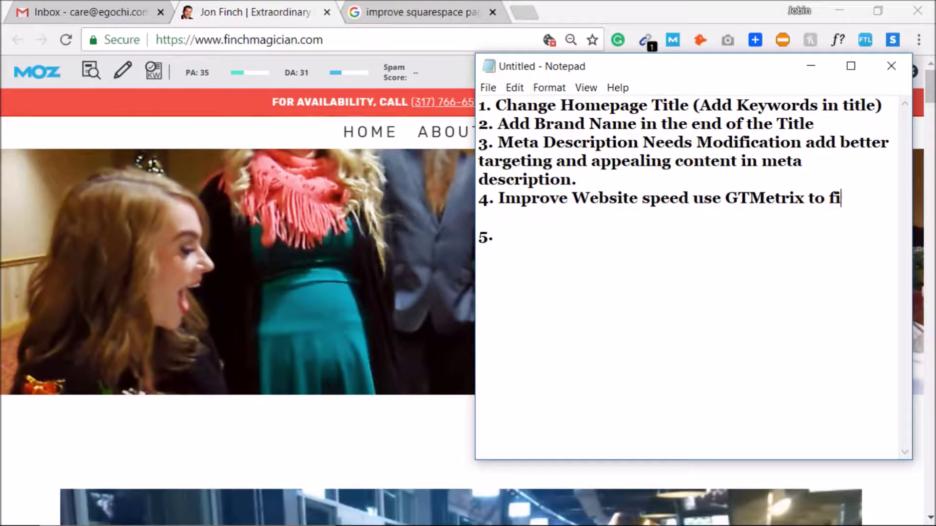
{"action": "type", "text": "ppe"}
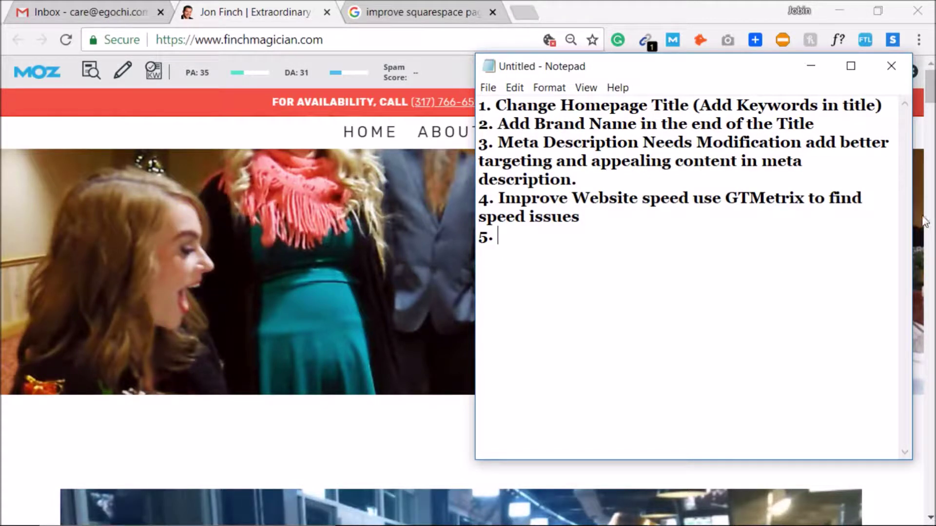
Step: Return to the finchmagician.com homepage in Chrome and examine MozBar's general attributes and link metrics for the page
{"action": "left_click", "coordinate": [212, 5]}
{"action": "left_click", "coordinate": [91, 70]}
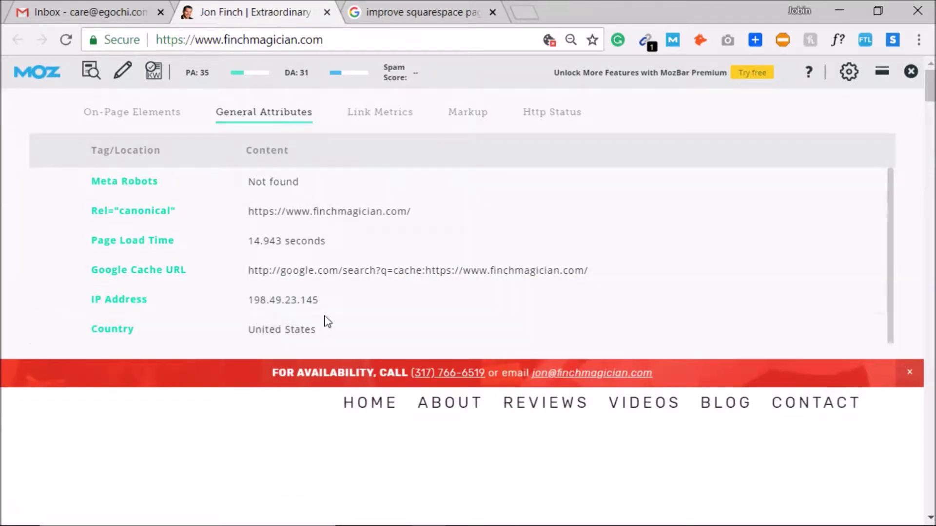
{"action": "left_click", "coordinate": [361, 119]}
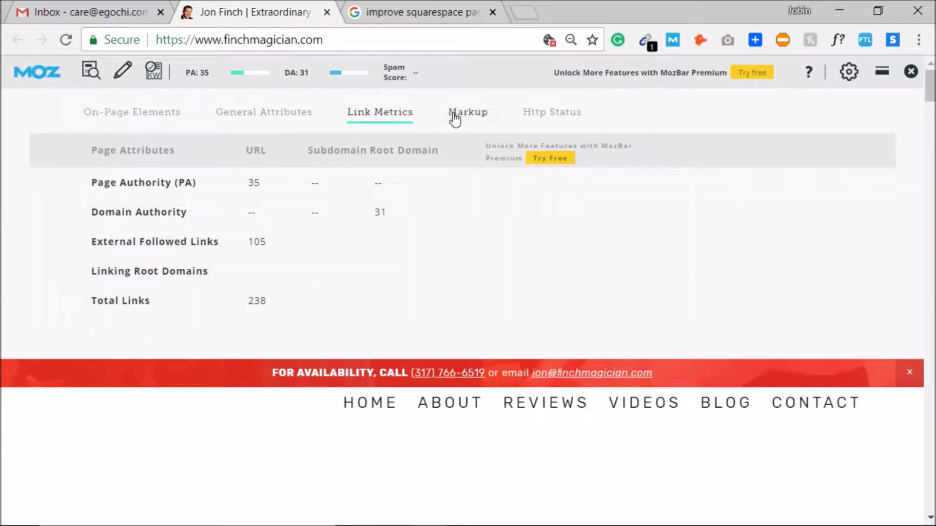
Step: Examine MozBar's markup details for the homepage and open the Schema.org preview in the Structured Data Testing Tool
{"action": "left_click", "coordinate": [454, 119]}
{"action": "left_click_drag", "start_coordinate": [312, 177], "coordinate": [453, 183]}
{"action": "left_click", "coordinate": [336, 241]}
{"action": "left_click", "coordinate": [385, 199]}
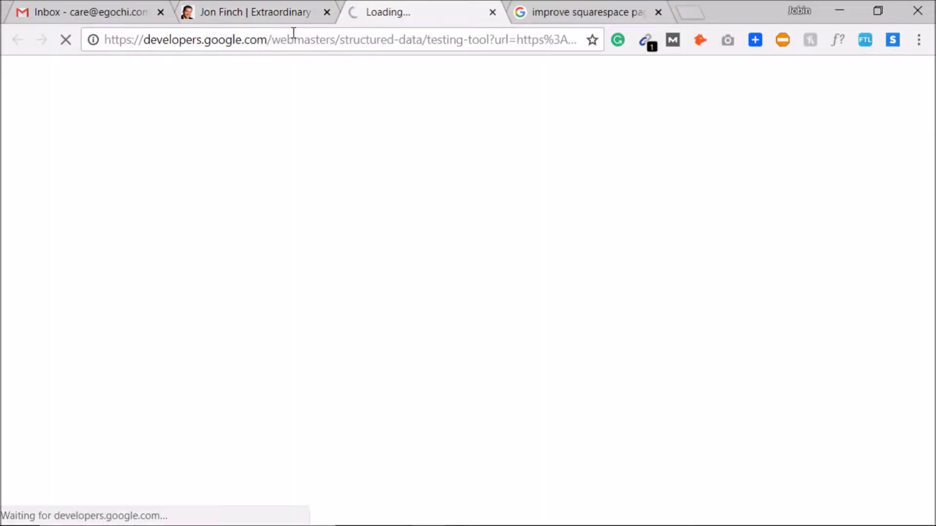
{"action": "left_click", "coordinate": [288, 10]}
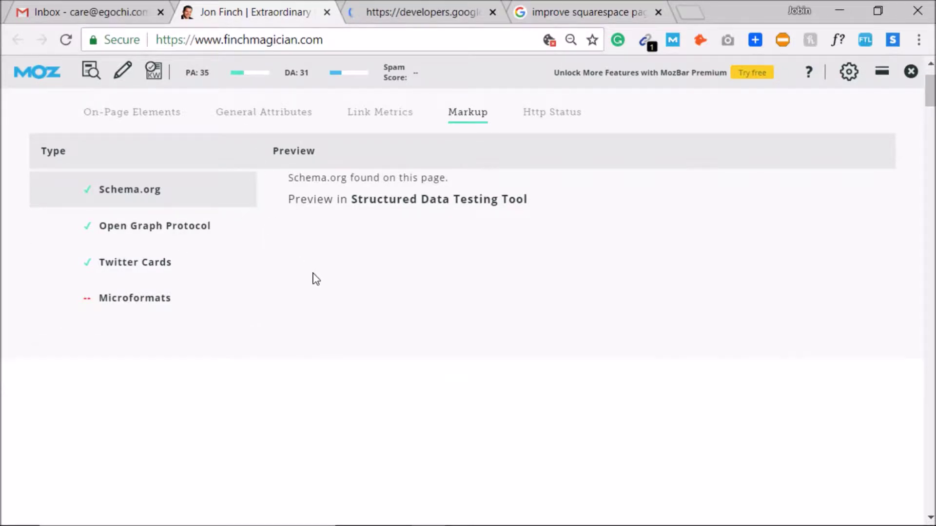
{"action": "scroll", "coordinate": [314, 278], "scroll_direction": "down", "scroll_amount": 1}
{"action": "scroll", "coordinate": [350, 252], "scroll_direction": "up", "scroll_amount": 1}
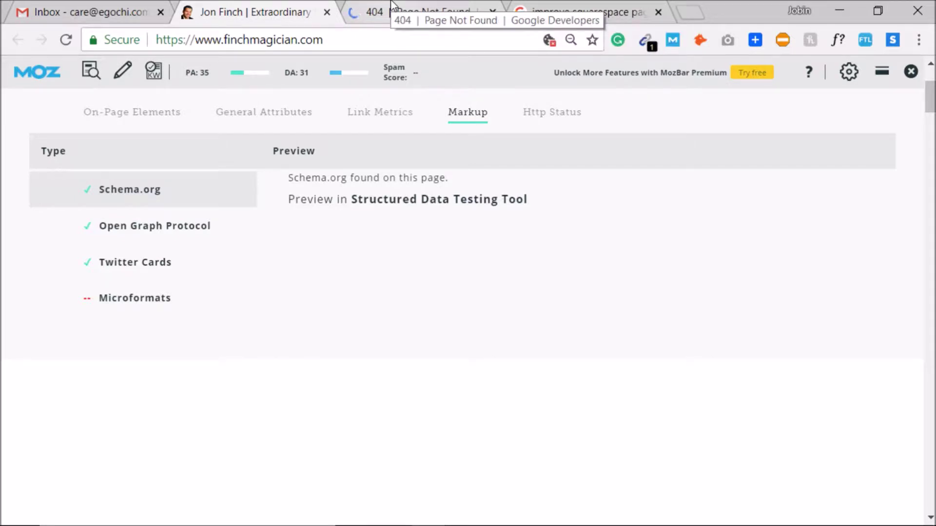
Step: Replace the failed preview page with Google's Structured Data Testing Tool at search.google.com/structured-data/testing-tool/u/0/
{"action": "left_click", "coordinate": [391, 6]}
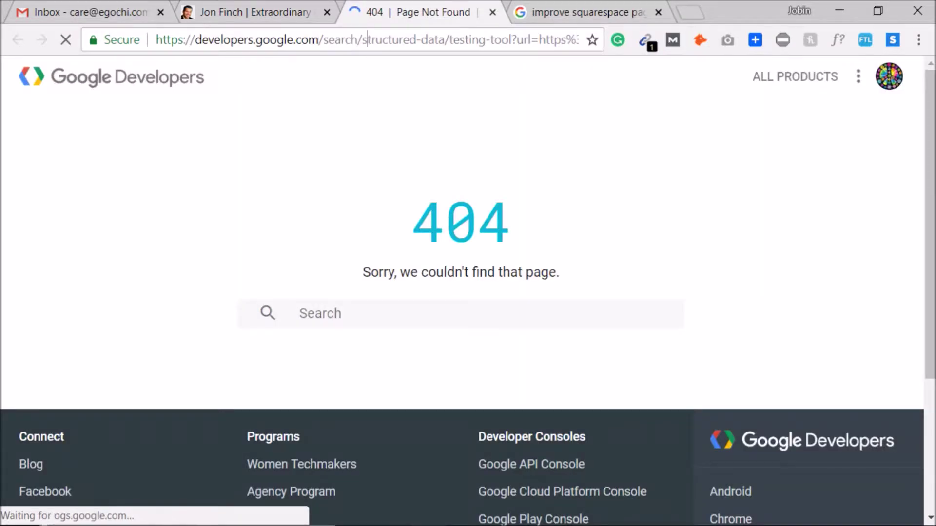
{"action": "triple_click", "coordinate": [344, 35]}
{"action": "type", "text": "google structured"}
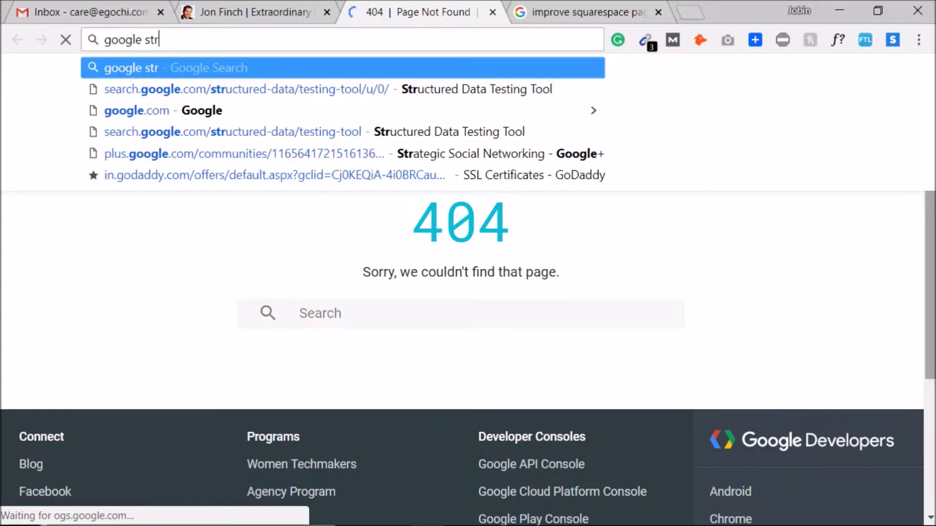
{"action": "key", "text": "Down"}
{"action": "key", "text": "Return"}
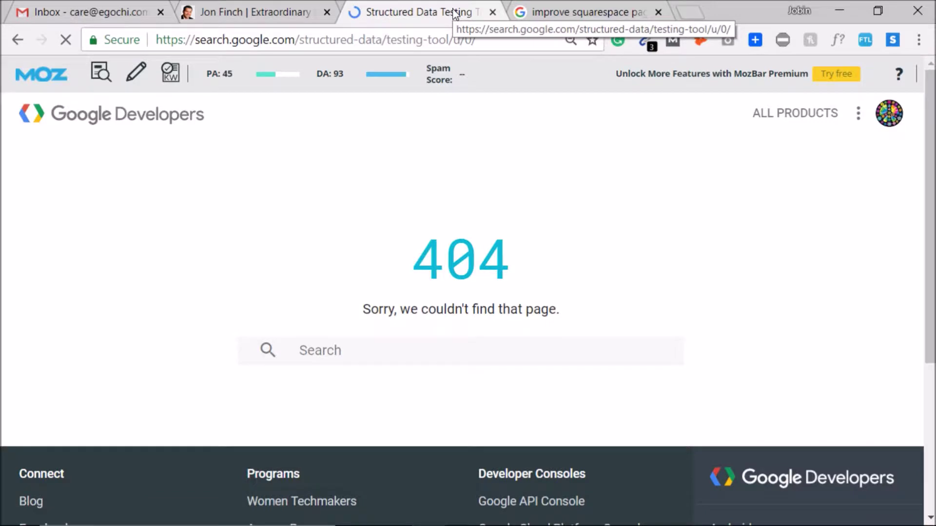
{"action": "left_click", "coordinate": [234, 12]}
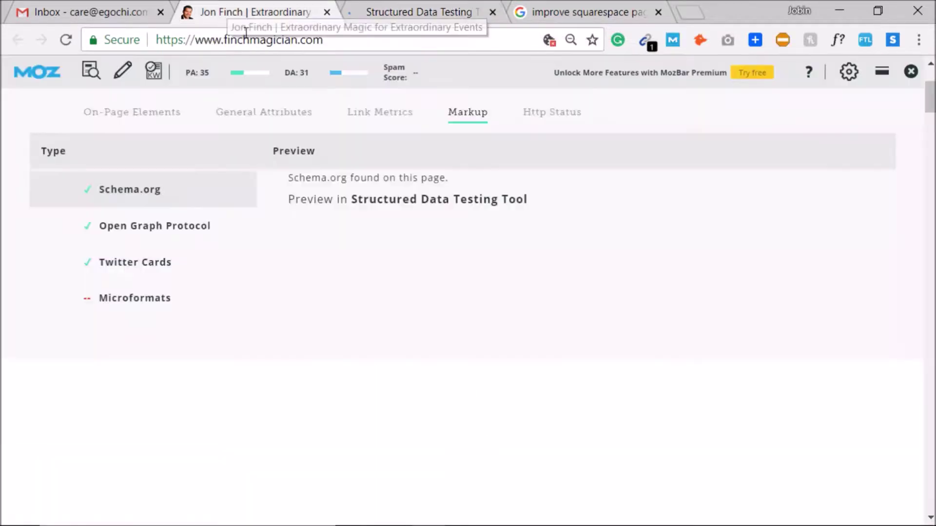
{"action": "left_click", "coordinate": [271, 43]}
{"action": "key", "text": "ctrl+c"}
{"action": "left_click", "coordinate": [424, 12]}
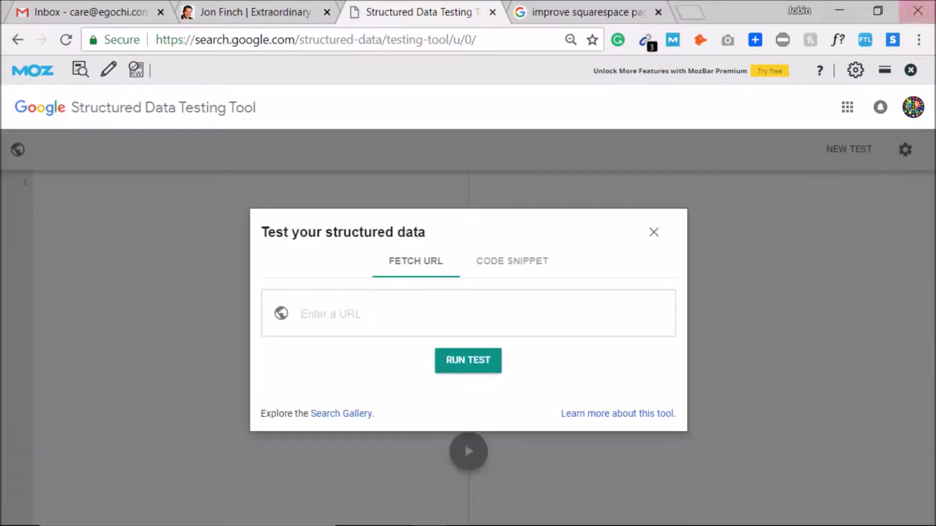
{"action": "right_click", "coordinate": [704, 524]}
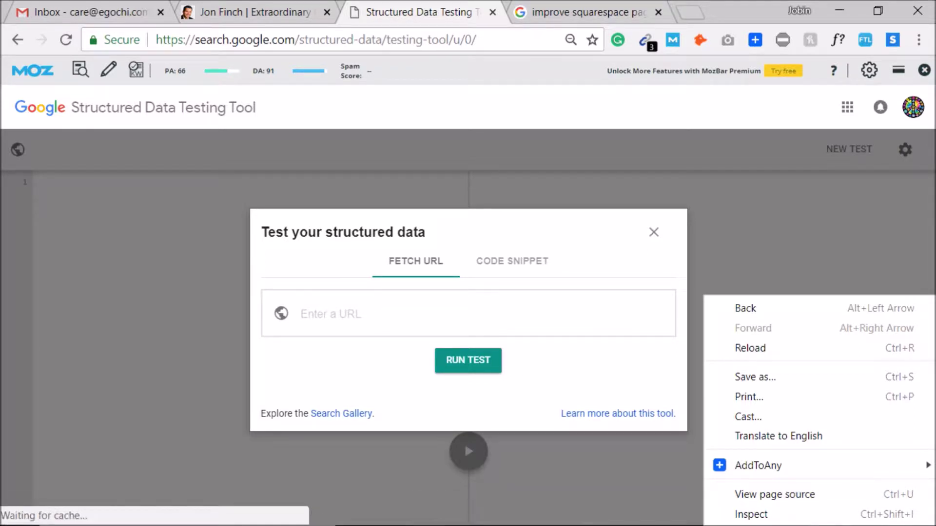
{"action": "left_click", "coordinate": [443, 311]}
{"action": "key", "text": "ctrl+v"}
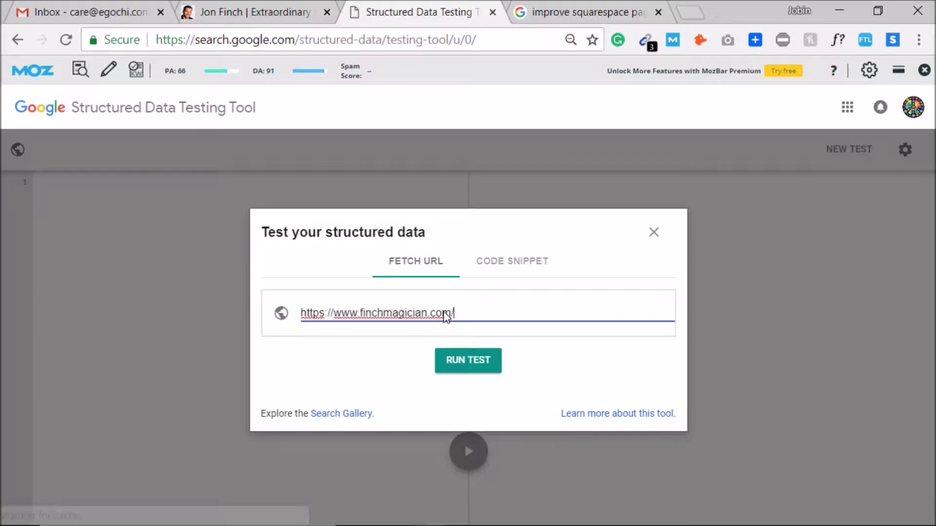
{"action": "key", "text": "Return"}
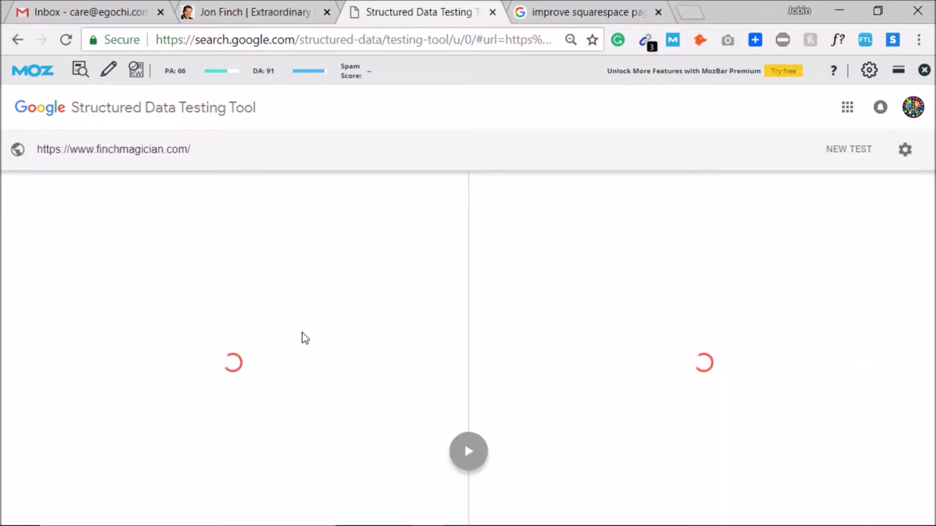
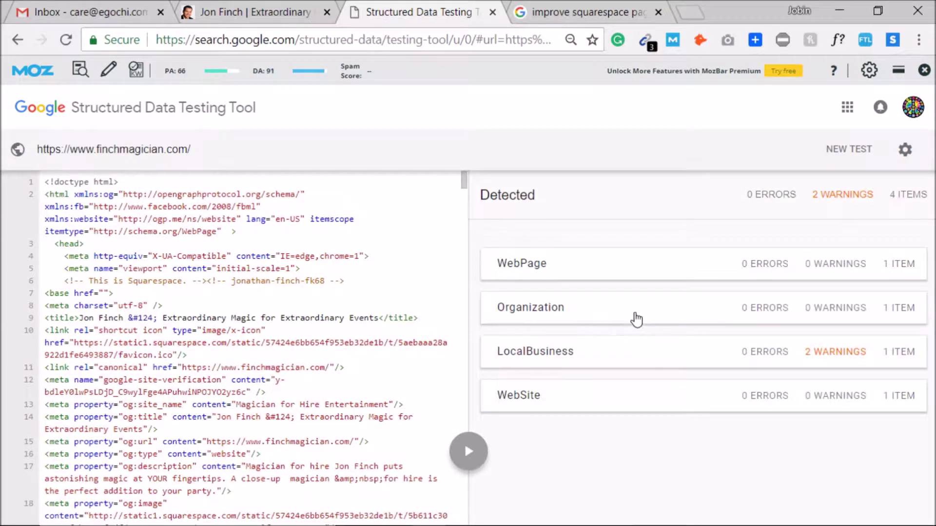
Step: Inspect the detected Organization, LocalBusiness and WebSite structured data, returning to the list of detected items
{"action": "left_click", "coordinate": [612, 317]}
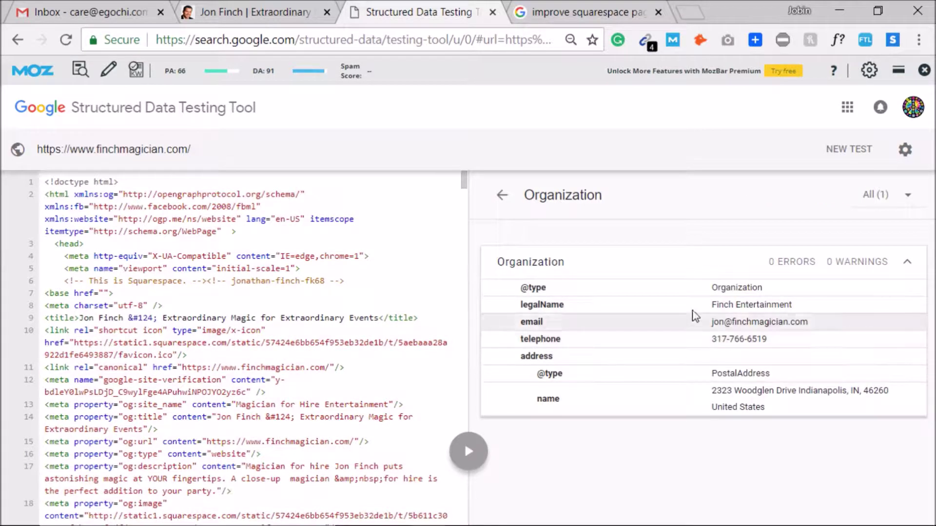
{"action": "left_click", "coordinate": [502, 195]}
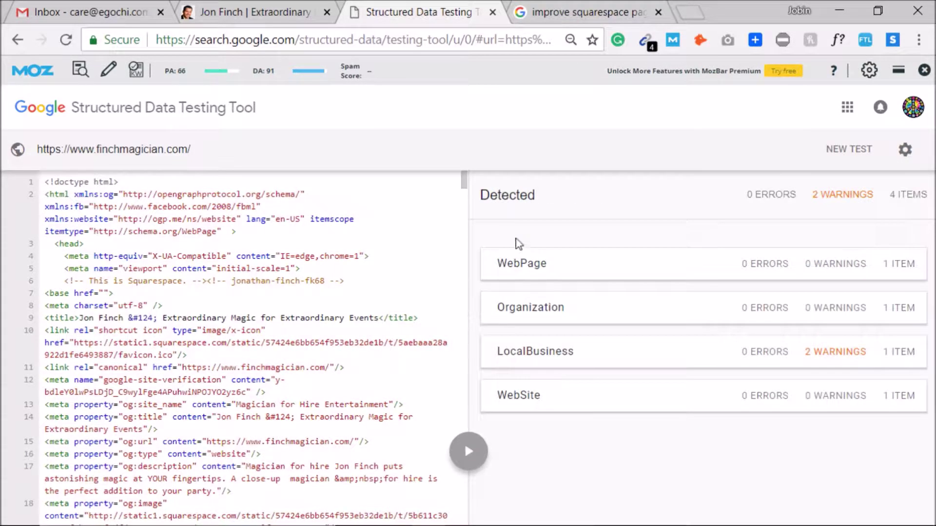
{"action": "left_click", "coordinate": [666, 363]}
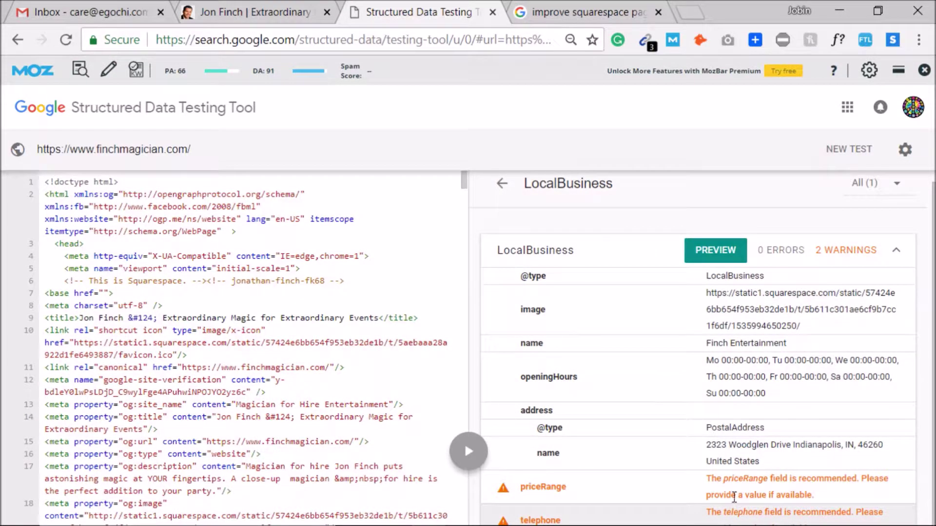
{"action": "left_click", "coordinate": [502, 183]}
{"action": "left_click", "coordinate": [602, 405]}
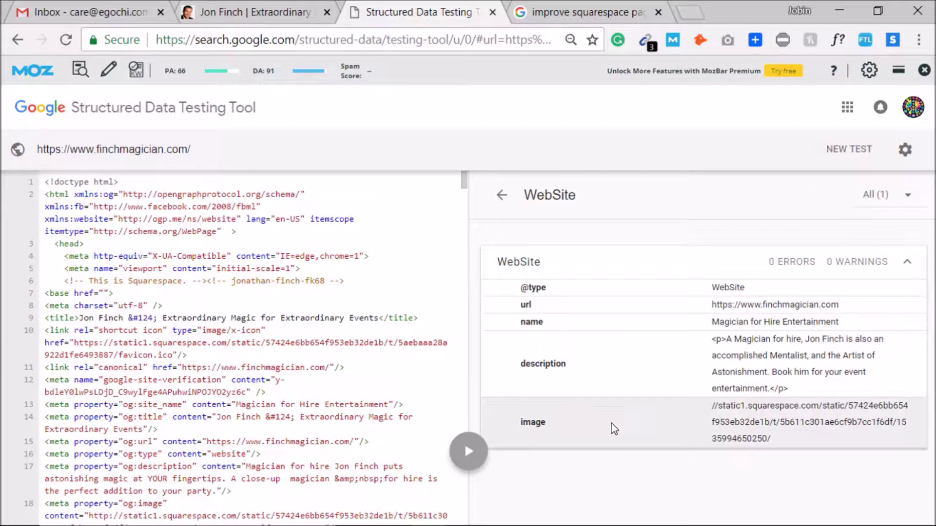
{"action": "left_click", "coordinate": [501, 194]}
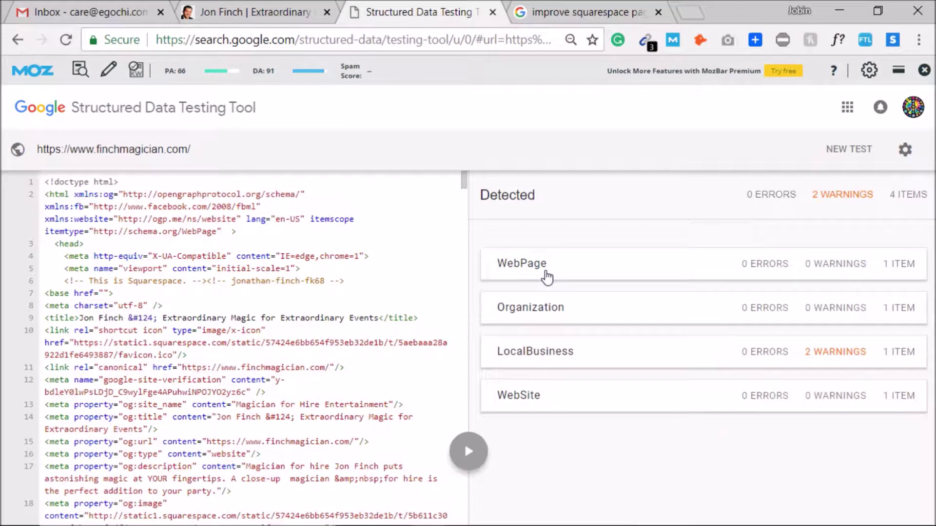
Step: Search Google for "schema markup for entertainment business" in place of the Squarespace page speed search
{"action": "left_click", "coordinate": [576, 15]}
{"action": "left_click", "coordinate": [341, 39]}
{"action": "type", "text": "schema"}
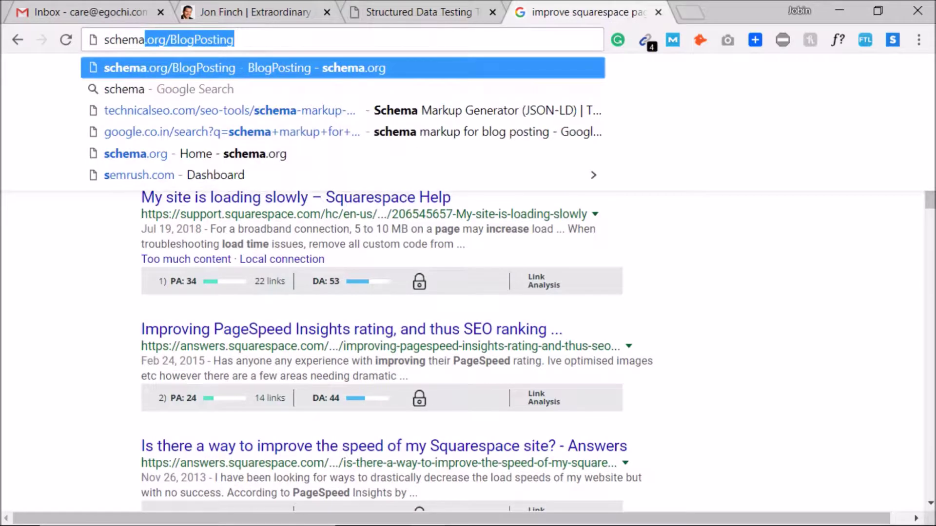
{"action": "type", "text": " markup f"}
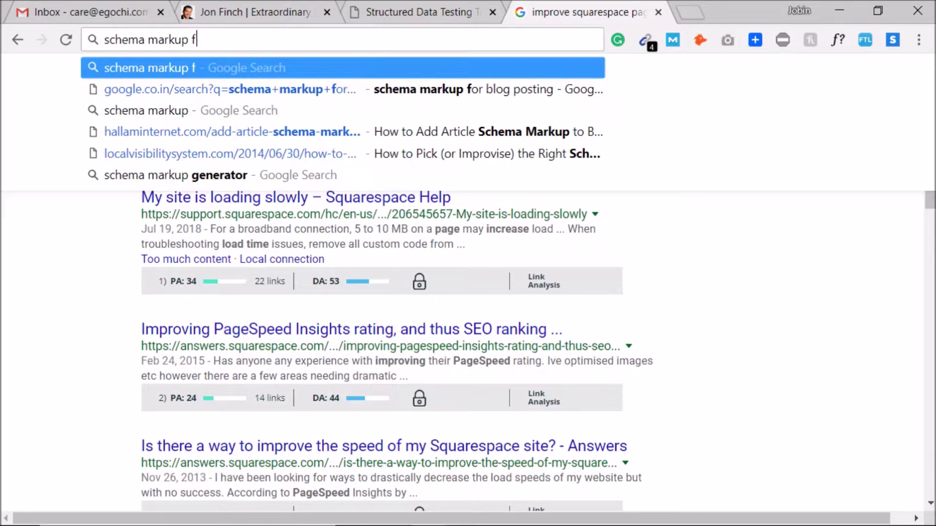
{"action": "type", "text": "or entertainmen"}
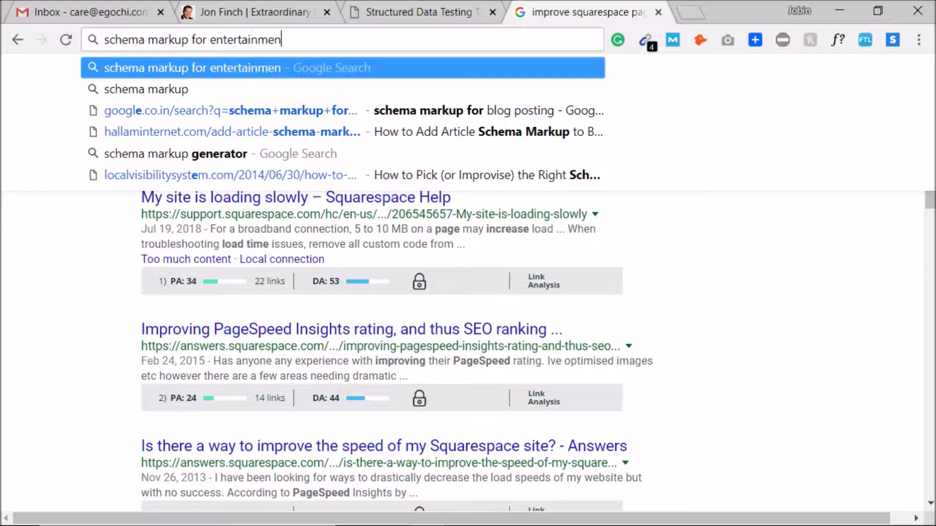
{"action": "type", "text": "t business"}
{"action": "key", "text": "Return"}
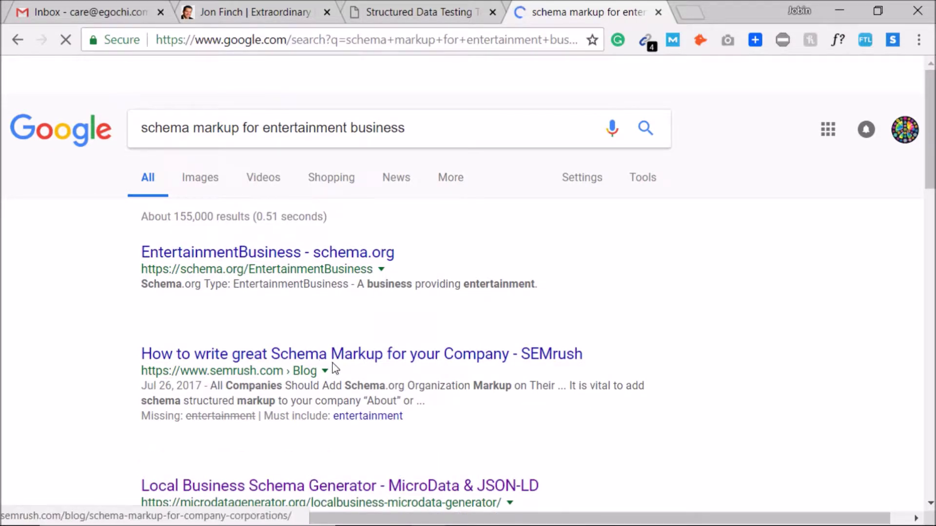
Step: Open the Local Business Schema Generator from the search results and examine its directions, business form and JSON-LD output section
{"action": "scroll", "coordinate": [333, 420], "scroll_direction": "down", "scroll_amount": 3}
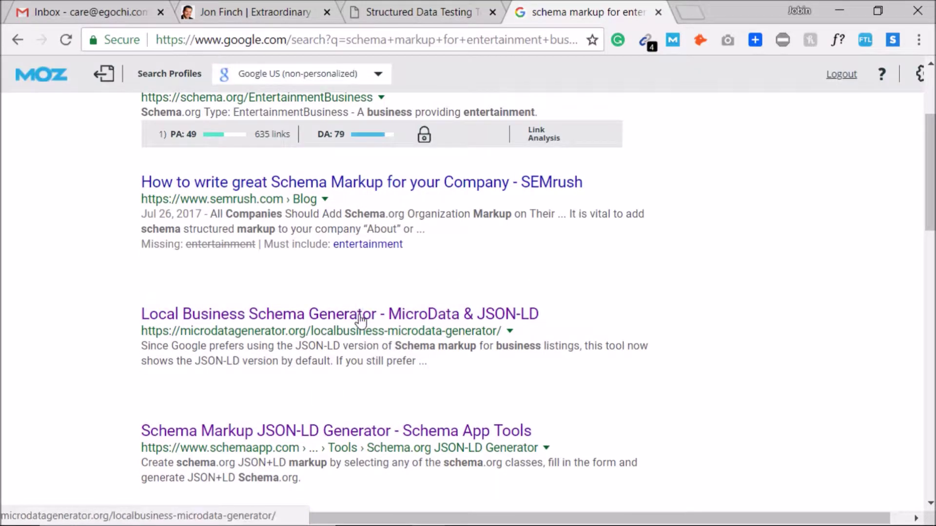
{"action": "left_click", "coordinate": [360, 317]}
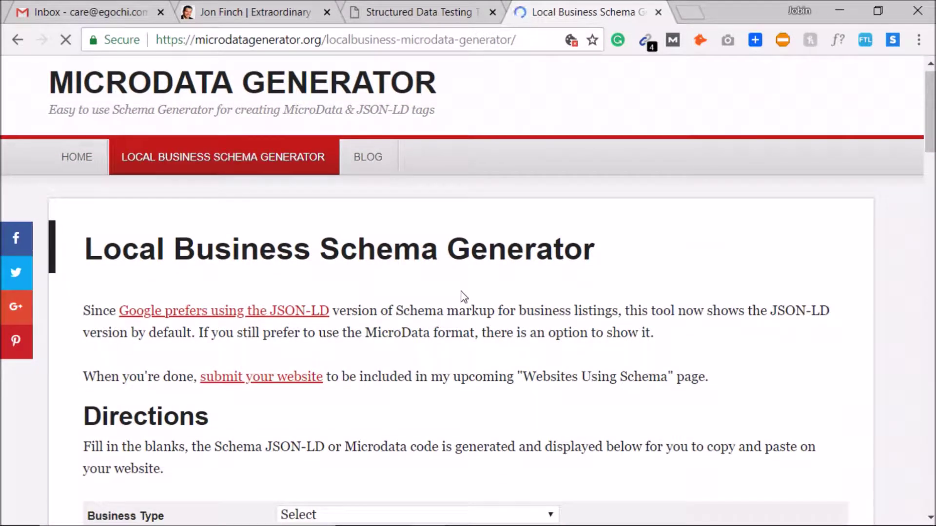
{"action": "scroll", "coordinate": [464, 299], "scroll_direction": "down", "scroll_amount": 6}
{"action": "scroll", "coordinate": [435, 317], "scroll_direction": "down", "scroll_amount": 4}
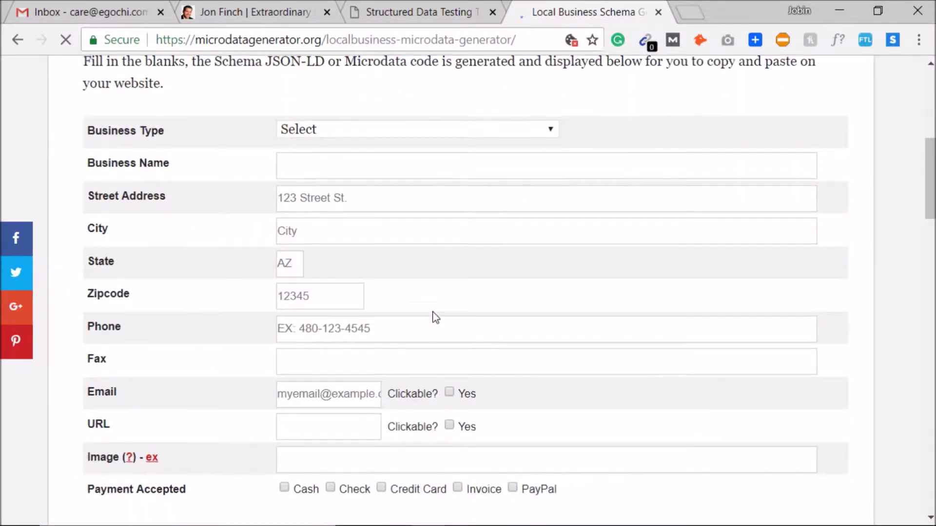
{"action": "scroll", "coordinate": [434, 312], "scroll_direction": "up", "scroll_amount": 10}
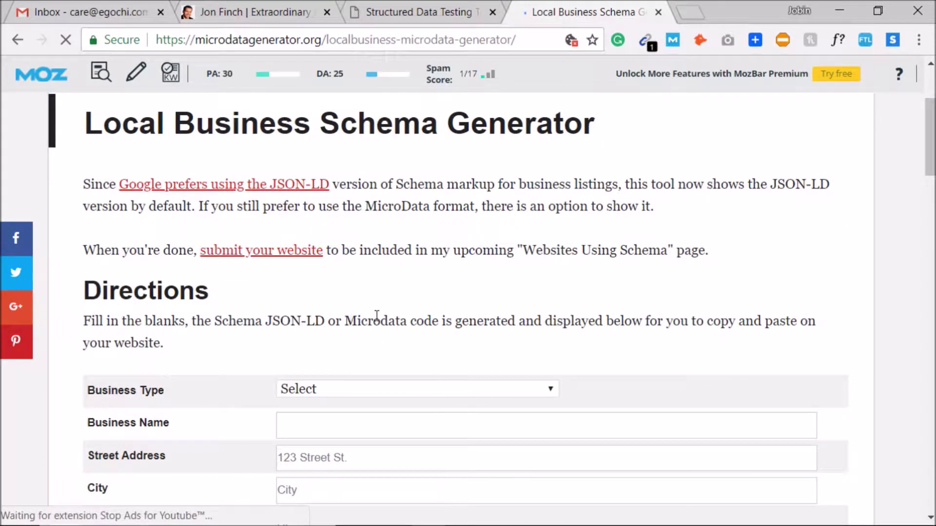
{"action": "left_click_drag", "start_coordinate": [345, 318], "coordinate": [452, 317]}
{"action": "left_click_drag", "start_coordinate": [390, 358], "coordinate": [281, 297]}
{"action": "left_click", "coordinate": [281, 298]}
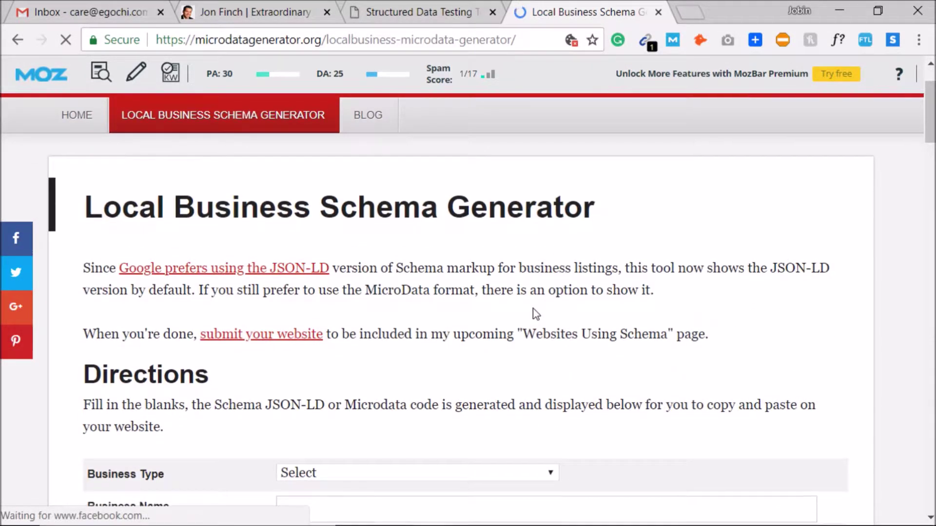
{"action": "scroll", "coordinate": [536, 314], "scroll_direction": "down", "scroll_amount": 15}
{"action": "scroll", "coordinate": [536, 305], "scroll_direction": "down", "scroll_amount": 13}
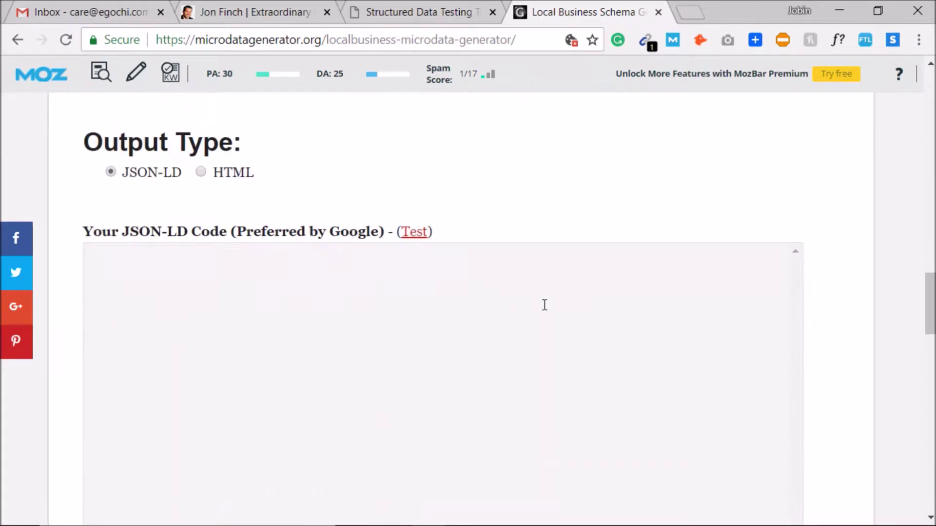
{"action": "scroll", "coordinate": [544, 305], "scroll_direction": "up", "scroll_amount": 17}
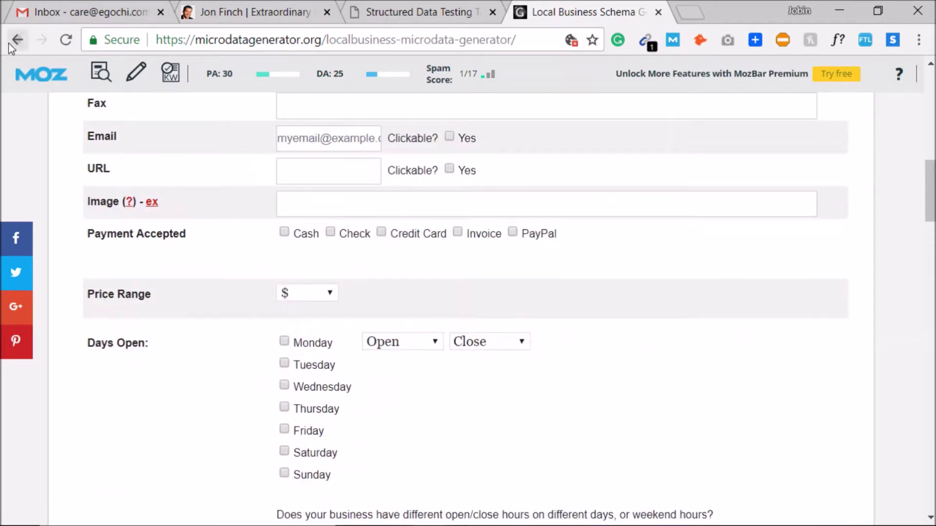
Step: Return to the search results, open schema.org's EntertainmentBusiness page and look through its properties down to the available extensions
{"action": "left_click", "coordinate": [17, 39]}
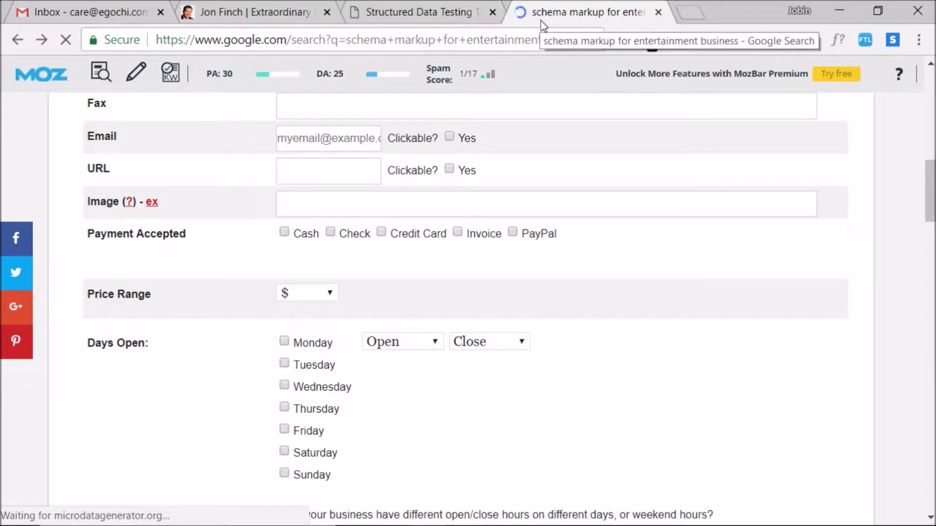
{"action": "scroll", "coordinate": [366, 219], "scroll_direction": "up", "scroll_amount": 4}
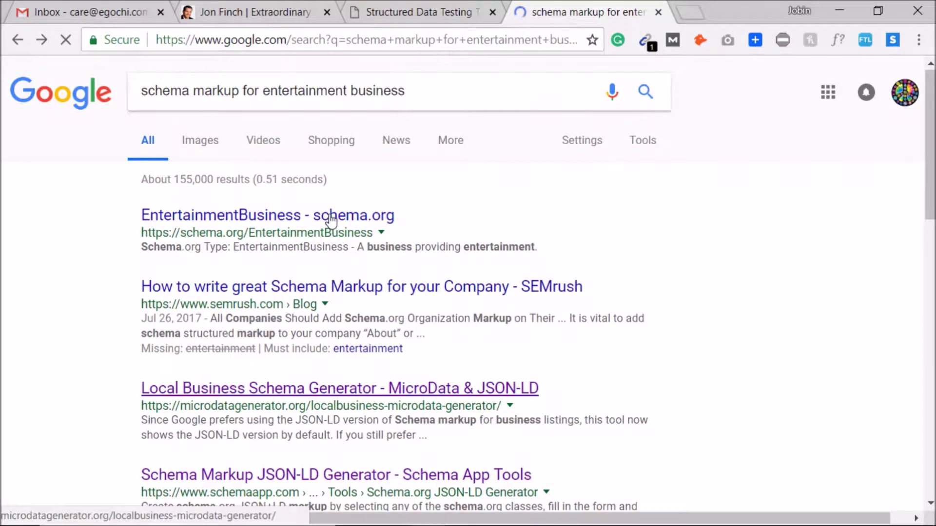
{"action": "left_click", "coordinate": [495, 220]}
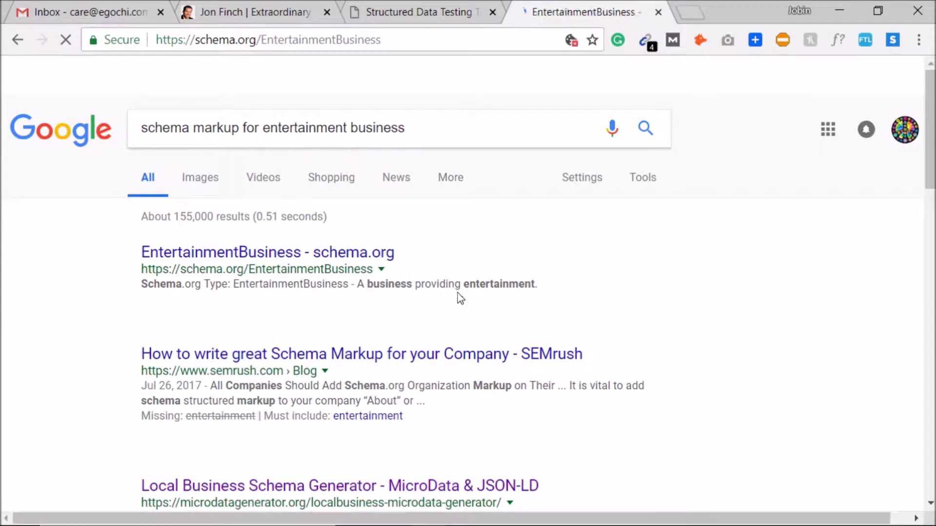
{"action": "scroll", "coordinate": [556, 259], "scroll_direction": "down", "scroll_amount": 8}
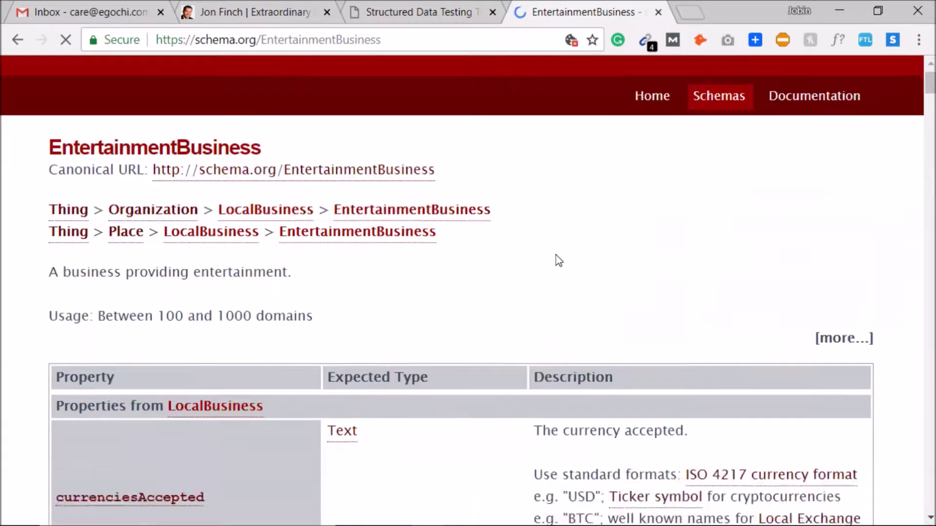
{"action": "scroll", "coordinate": [538, 267], "scroll_direction": "down", "scroll_amount": 20}
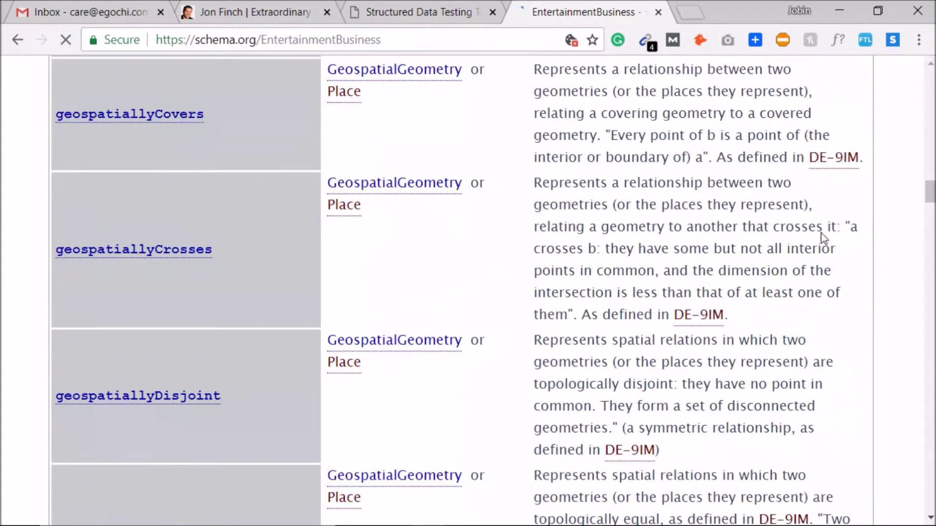
{"action": "left_click_drag", "start_coordinate": [933, 197], "coordinate": [933, 441]}
{"action": "scroll", "coordinate": [913, 328], "scroll_direction": "down", "scroll_amount": 6}
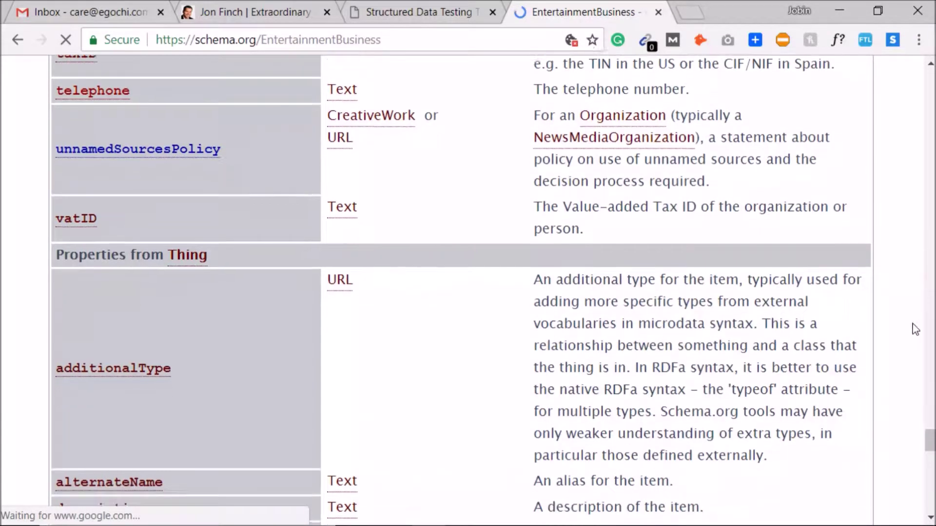
{"action": "scroll", "coordinate": [893, 330], "scroll_direction": "down", "scroll_amount": 10}
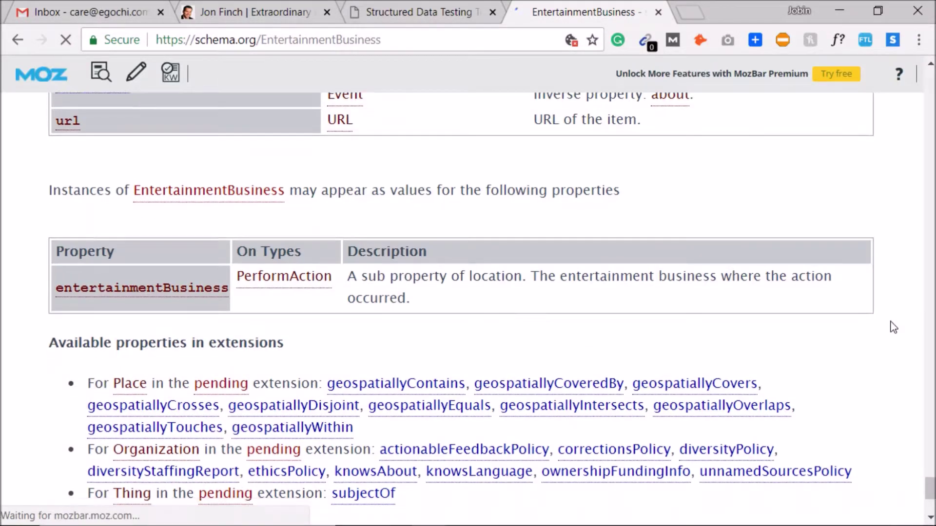
Step: Examine the EntertainmentBusiness page's more specific types, its type hierarchy and its LocalBusiness properties such as openingHours and paymentAccepted
{"action": "scroll", "coordinate": [893, 328], "scroll_direction": "up", "scroll_amount": 8}
{"action": "scroll", "coordinate": [891, 327], "scroll_direction": "down", "scroll_amount": 8}
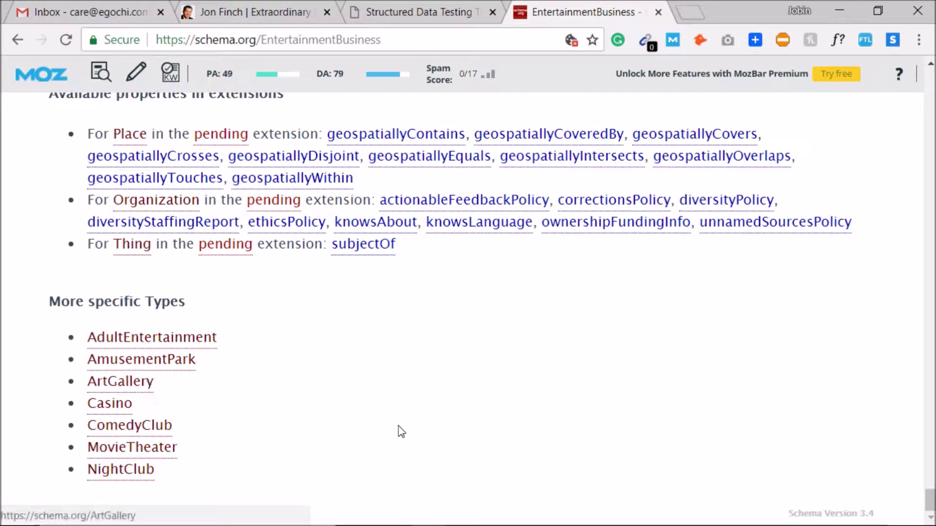
{"action": "left_click_drag", "start_coordinate": [928, 501], "coordinate": [929, 78]}
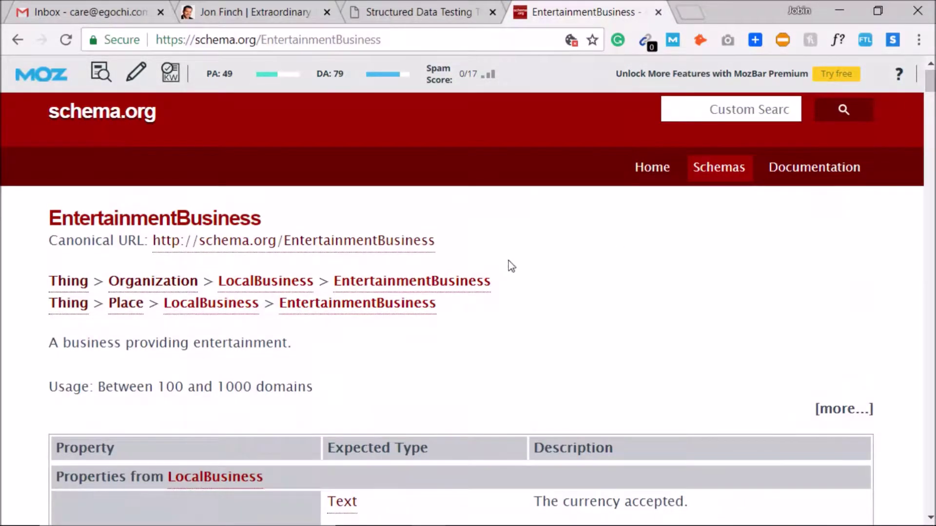
{"action": "scroll", "coordinate": [494, 337], "scroll_direction": "down", "scroll_amount": 6}
{"action": "scroll", "coordinate": [494, 337], "scroll_direction": "down", "scroll_amount": 6}
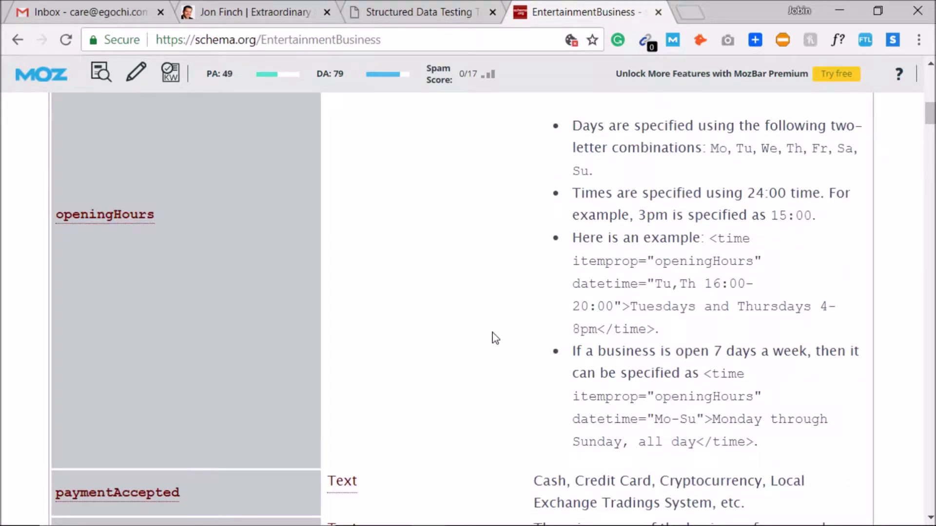
{"action": "scroll", "coordinate": [495, 337], "scroll_direction": "down", "scroll_amount": 3}
Step: Return to the Google results and open the Local Business Schema Markup Guide from the Small Business Center of Excellence
{"action": "left_click", "coordinate": [17, 39]}
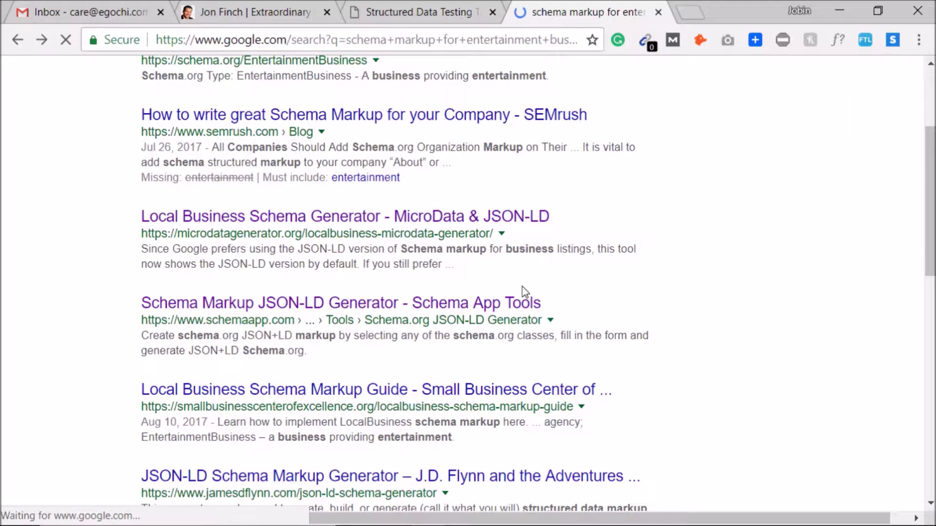
{"action": "scroll", "coordinate": [522, 293], "scroll_direction": "down", "scroll_amount": 2}
{"action": "scroll", "coordinate": [351, 300], "scroll_direction": "down", "scroll_amount": 3}
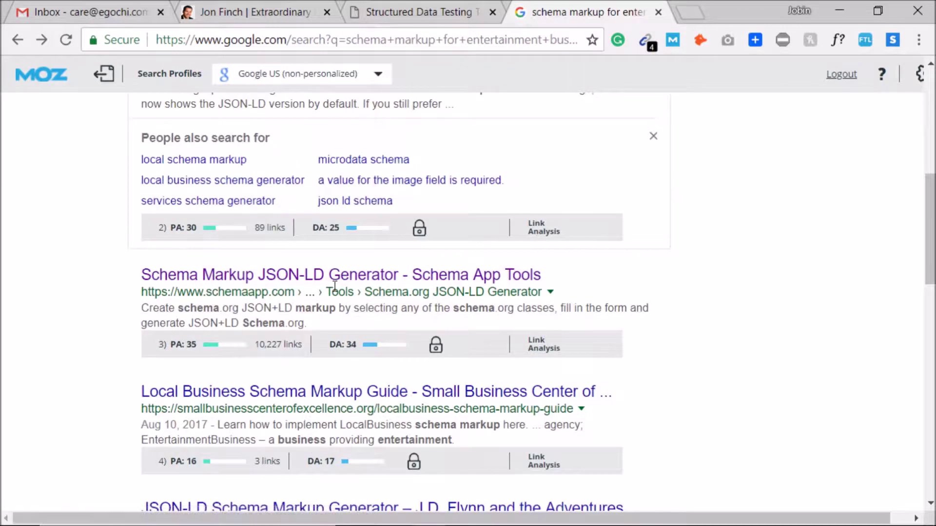
{"action": "left_click", "coordinate": [333, 404]}
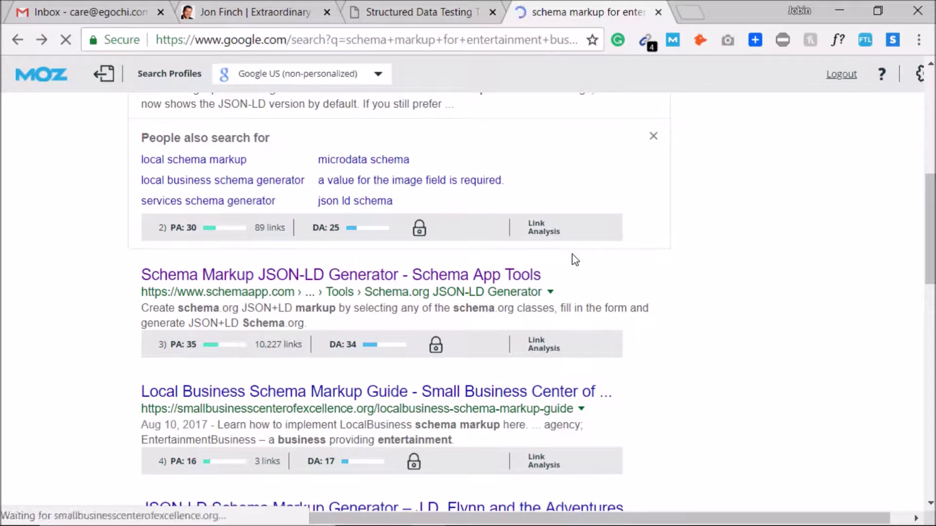
Step: Inspect the site's LocalBusiness item and its priceRange and telephone warnings in the Structured Data Testing Tool, returning to the detected items list
{"action": "left_click", "coordinate": [402, 11]}
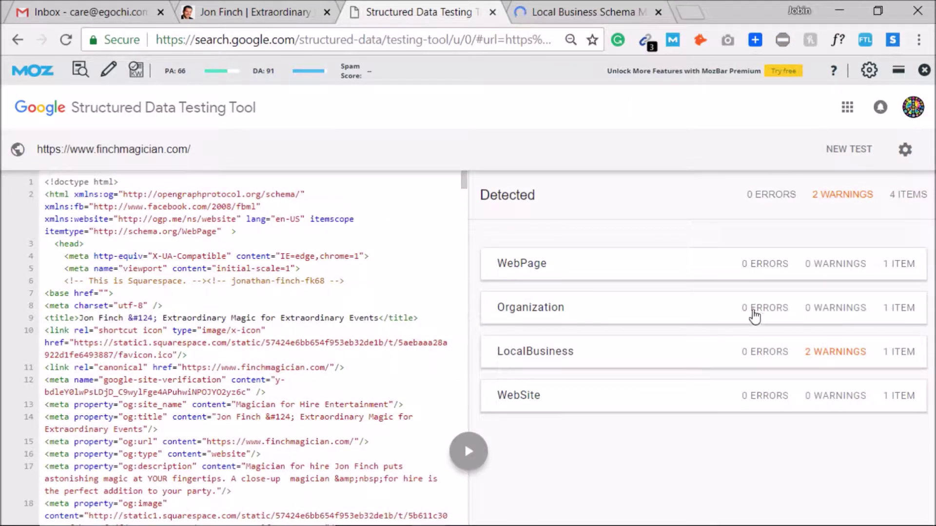
{"action": "left_click", "coordinate": [684, 360]}
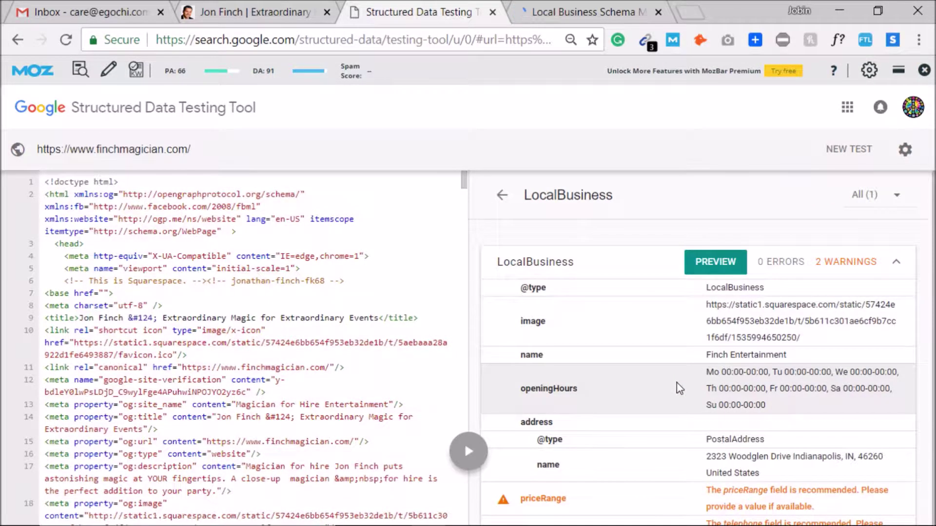
{"action": "scroll", "coordinate": [675, 387], "scroll_direction": "down", "scroll_amount": 3}
{"action": "double_click", "coordinate": [735, 451]}
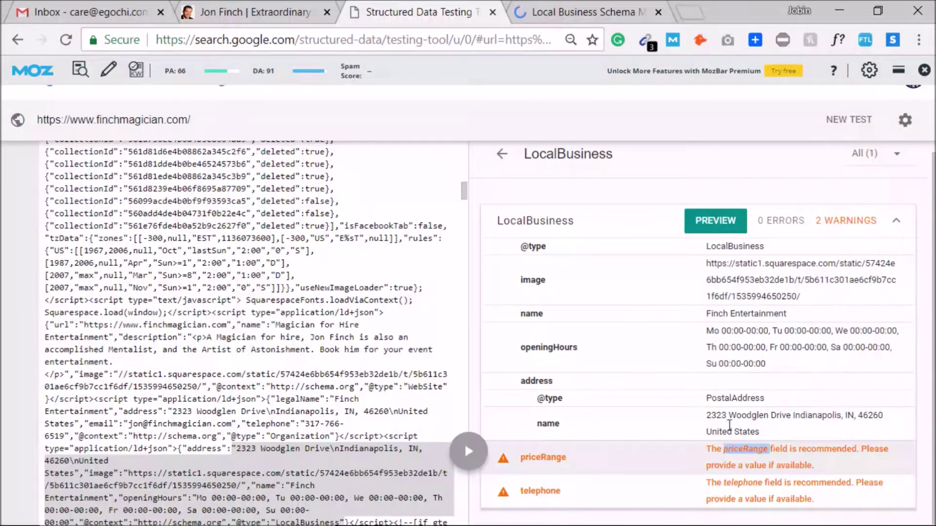
{"action": "left_click", "coordinate": [731, 428]}
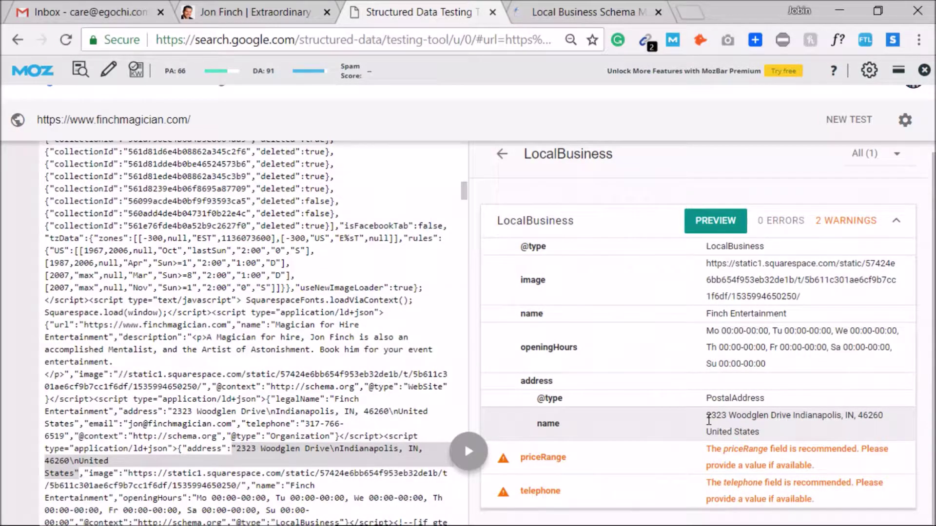
{"action": "scroll", "coordinate": [708, 420], "scroll_direction": "up", "scroll_amount": 1}
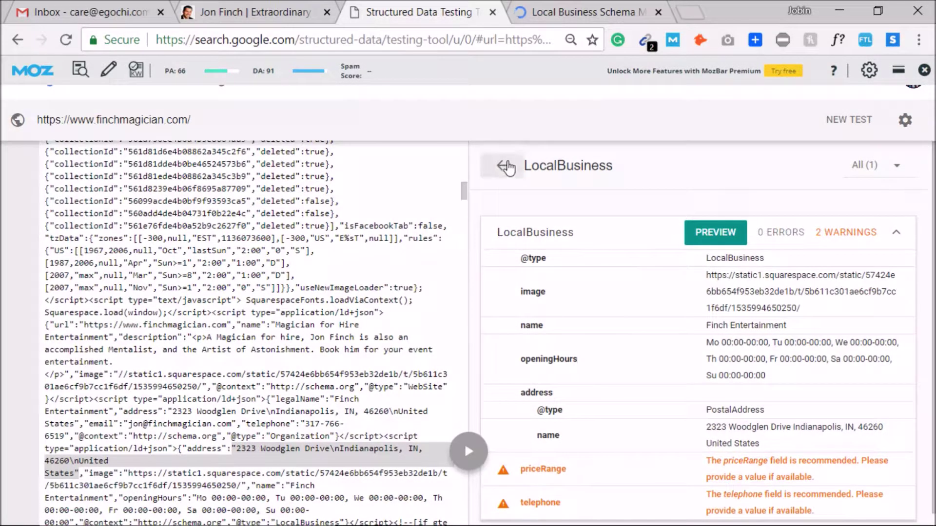
{"action": "left_click", "coordinate": [501, 165]}
Step: Close the MozBar page analysis on the magician's website and look through the homepage from testimonials and service areas to the footer
{"action": "left_click", "coordinate": [237, 10]}
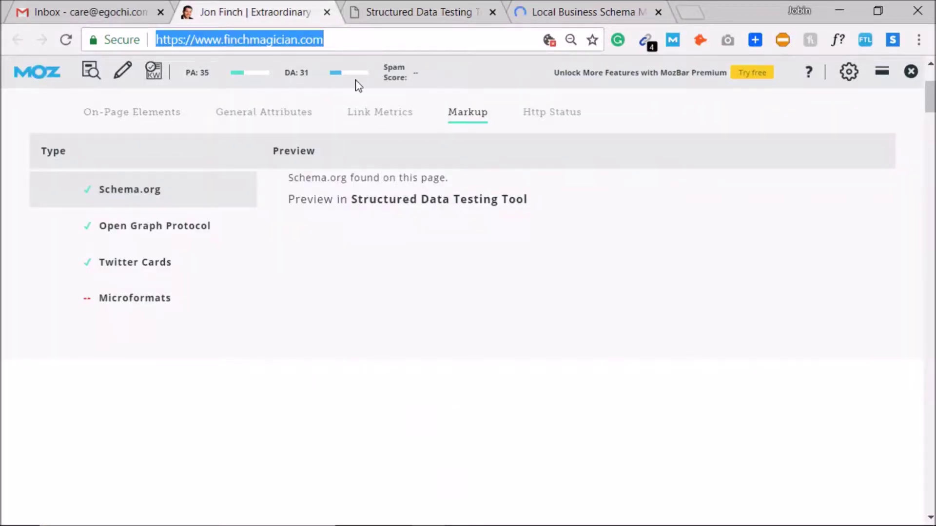
{"action": "left_click", "coordinate": [97, 68]}
{"action": "left_click", "coordinate": [95, 70]}
{"action": "scroll", "coordinate": [376, 317], "scroll_direction": "down", "scroll_amount": 10}
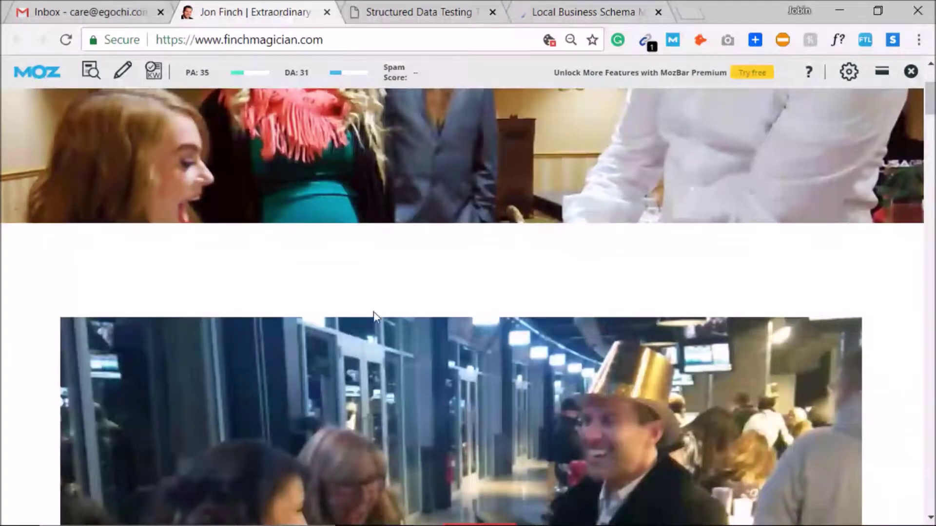
{"action": "scroll", "coordinate": [382, 323], "scroll_direction": "down", "scroll_amount": 20}
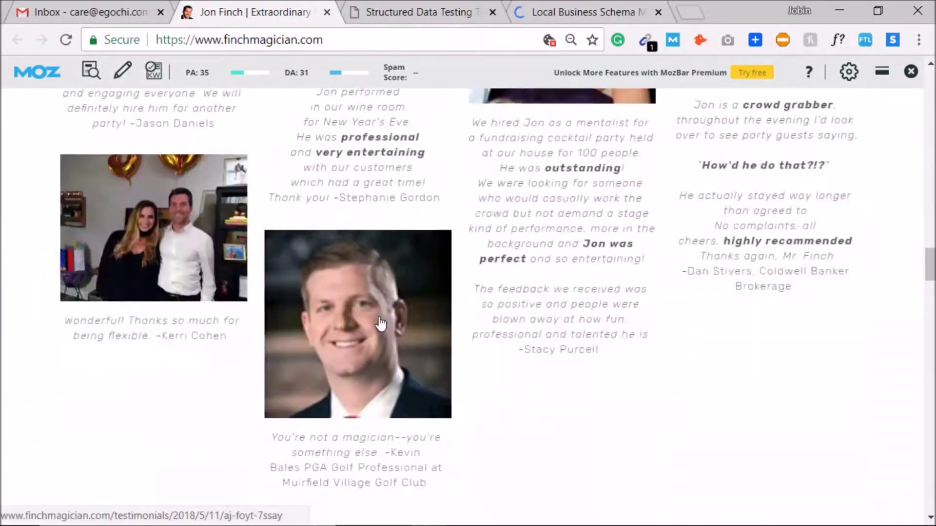
{"action": "scroll", "coordinate": [498, 314], "scroll_direction": "down", "scroll_amount": 15}
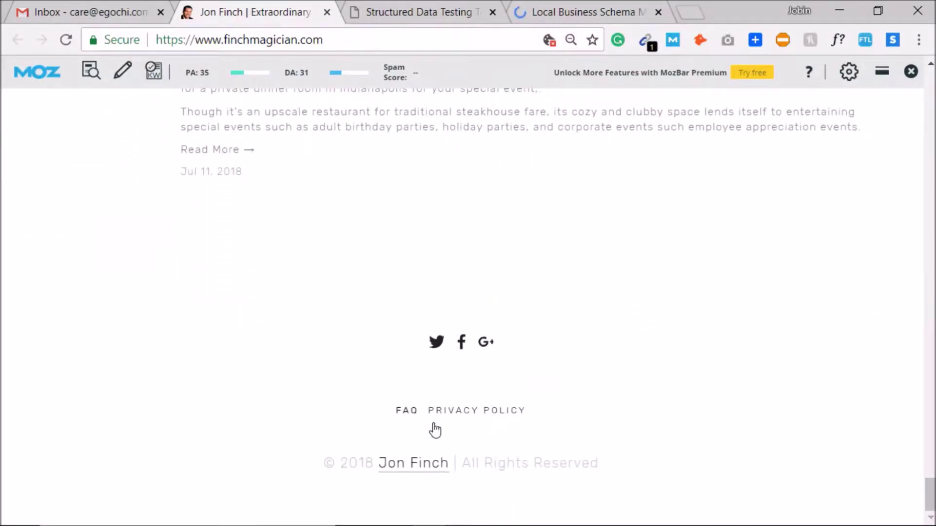
{"action": "scroll", "coordinate": [553, 370], "scroll_direction": "up", "scroll_amount": 12}
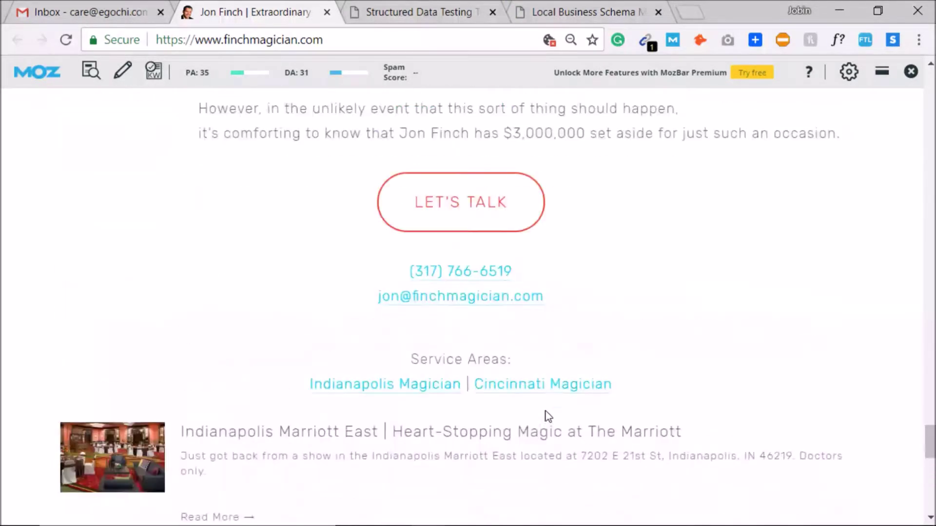
{"action": "scroll", "coordinate": [546, 409], "scroll_direction": "up", "scroll_amount": 10}
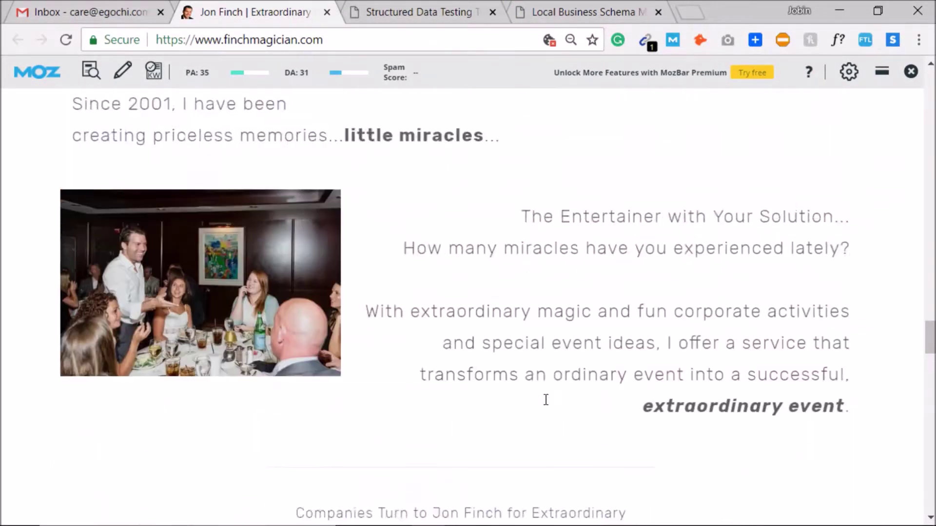
{"action": "scroll", "coordinate": [546, 398], "scroll_direction": "up", "scroll_amount": 12}
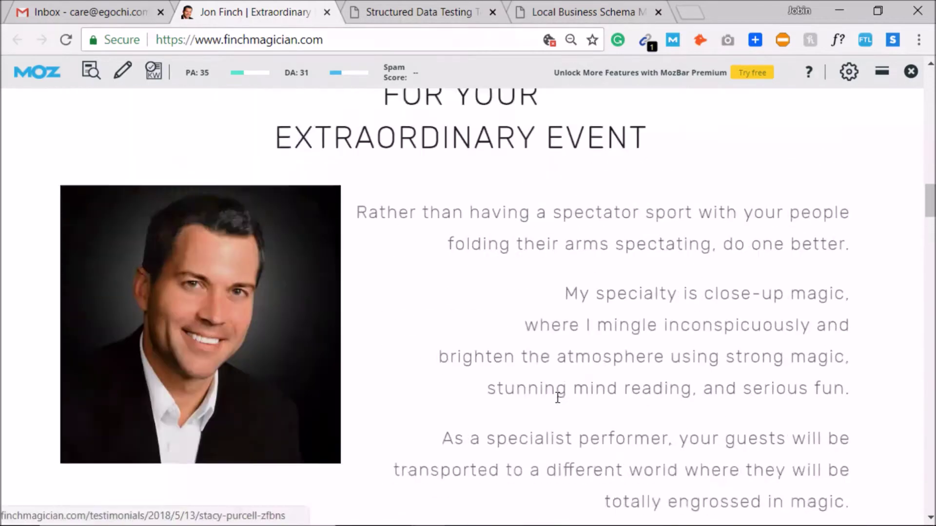
{"action": "scroll", "coordinate": [561, 401], "scroll_direction": "up", "scroll_amount": 10}
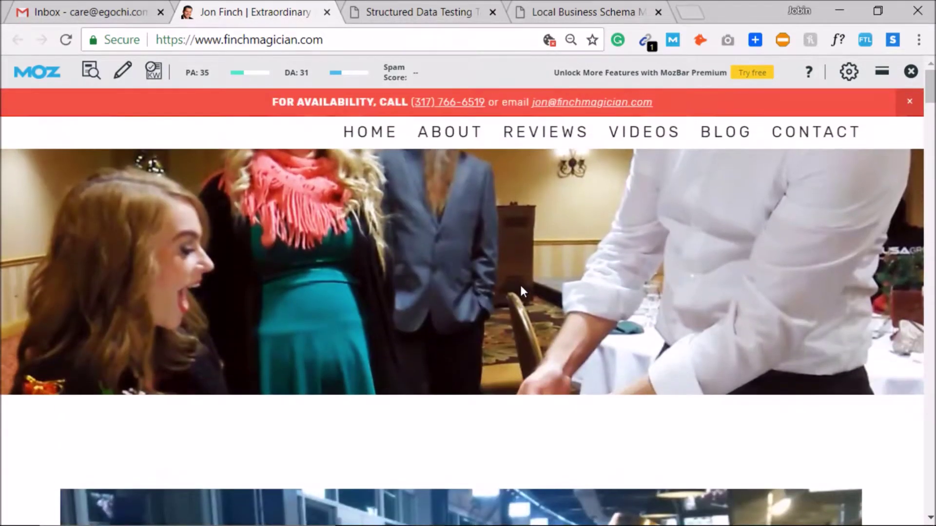
Step: Dismiss the newsletter sign-up on the Local Business Schema Markup Guide and review its business types and code snippet testing instructions
{"action": "left_click", "coordinate": [410, 11]}
{"action": "left_click", "coordinate": [560, 12]}
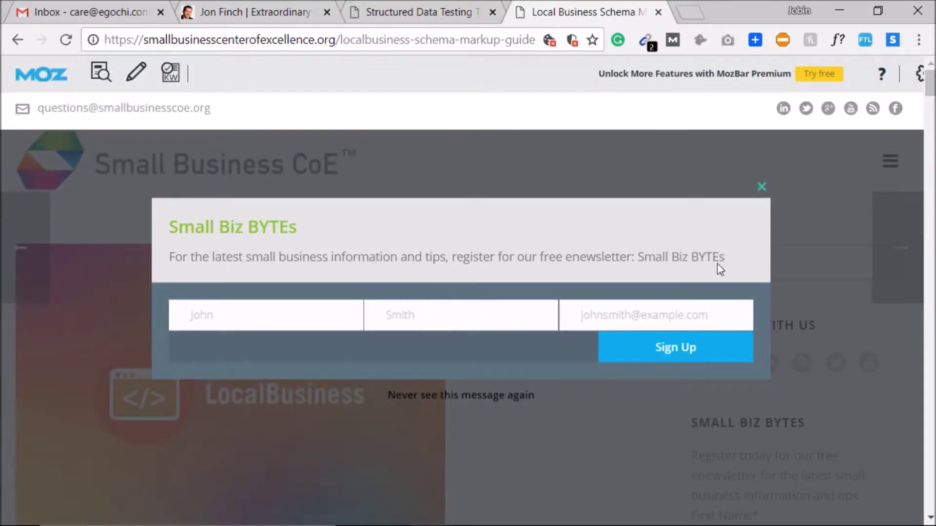
{"action": "left_click", "coordinate": [761, 187]}
{"action": "scroll", "coordinate": [535, 366], "scroll_direction": "down", "scroll_amount": 15}
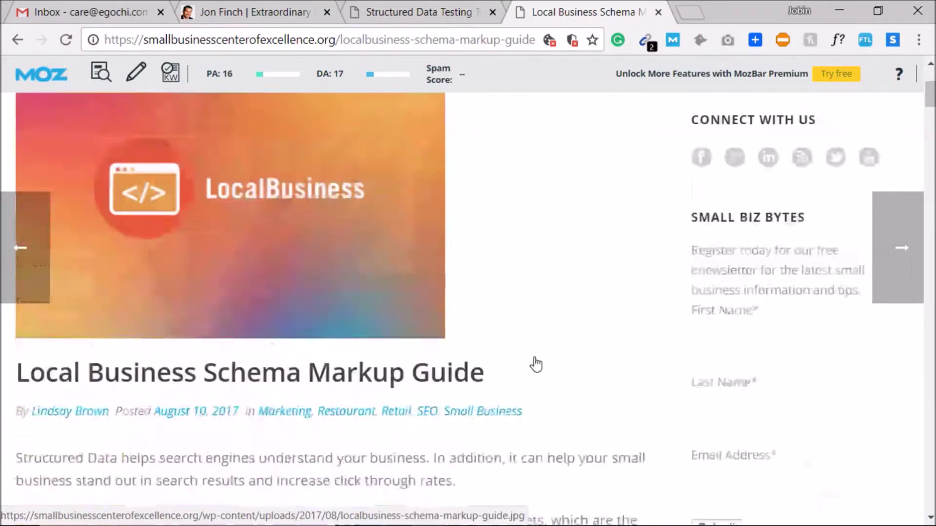
{"action": "scroll", "coordinate": [534, 362], "scroll_direction": "down", "scroll_amount": 15}
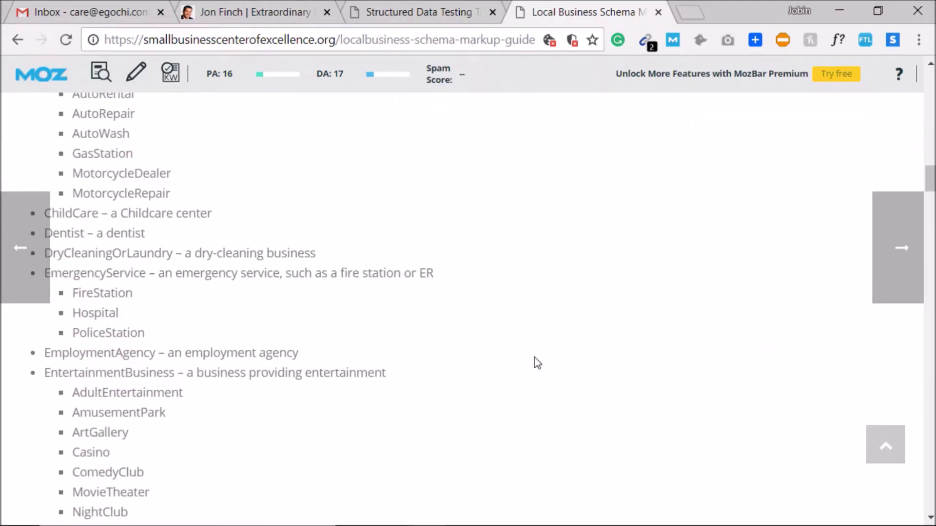
{"action": "scroll", "coordinate": [175, 214], "scroll_direction": "up", "scroll_amount": 2}
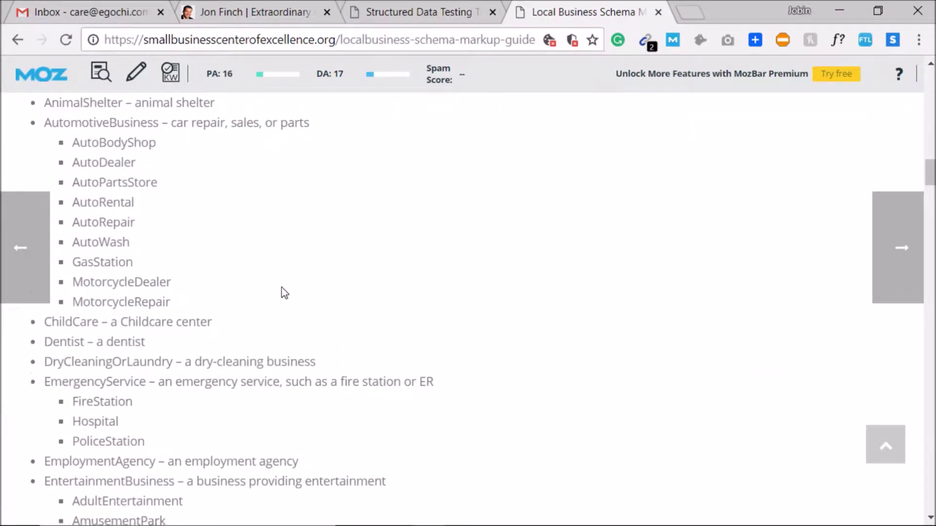
{"action": "scroll", "coordinate": [282, 290], "scroll_direction": "down", "scroll_amount": 2}
{"action": "double_click", "coordinate": [138, 361]}
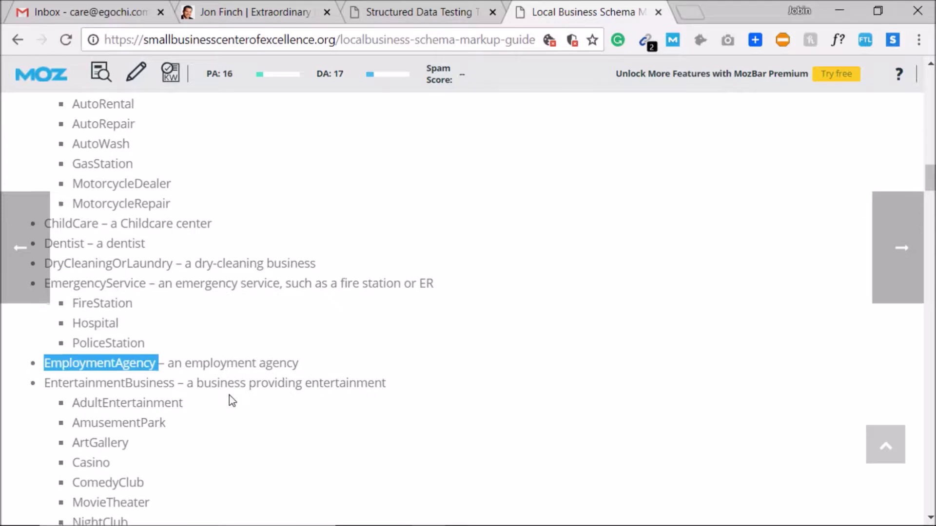
{"action": "scroll", "coordinate": [235, 394], "scroll_direction": "down", "scroll_amount": 20}
{"action": "scroll", "coordinate": [235, 394], "scroll_direction": "down", "scroll_amount": 15}
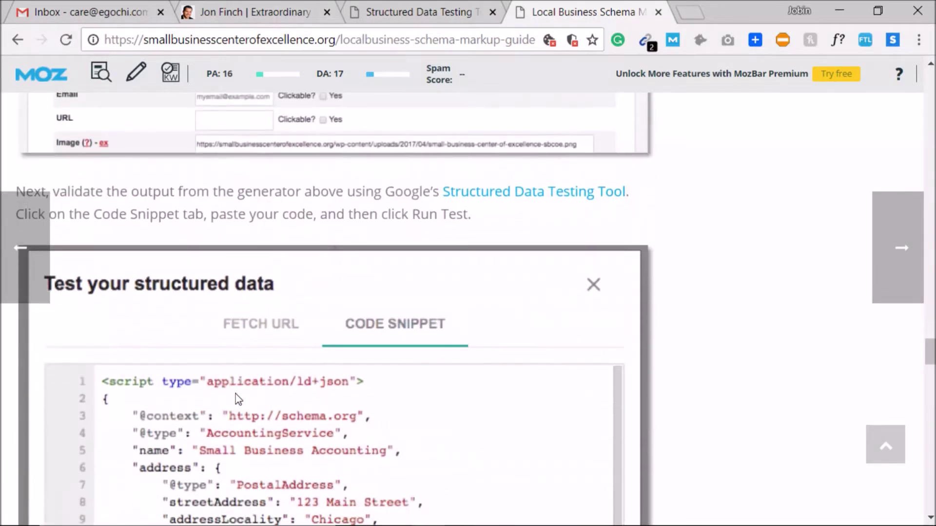
{"action": "scroll", "coordinate": [236, 394], "scroll_direction": "down", "scroll_amount": 6}
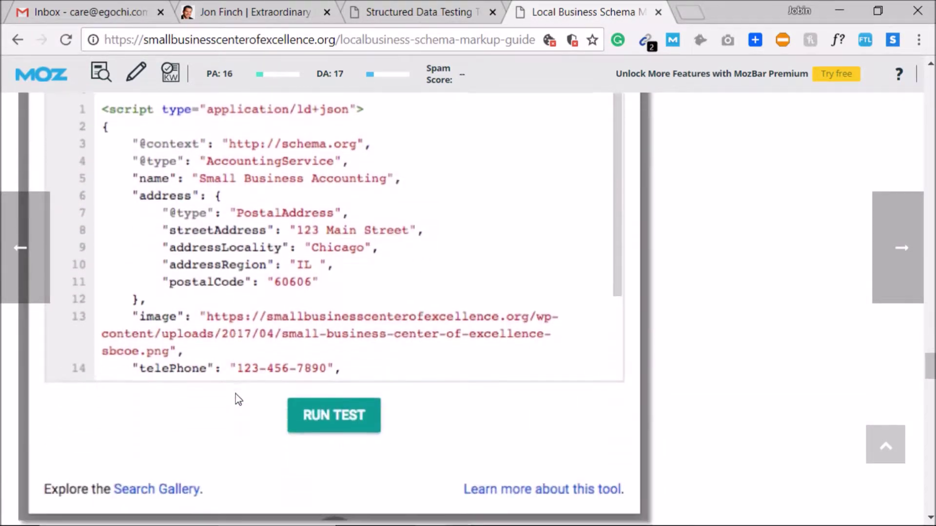
Step: Find "enterta" within the guide page, cycle through the matches and close the find box
{"action": "key", "text": "ctrl+f"}
{"action": "type", "text": "e"}
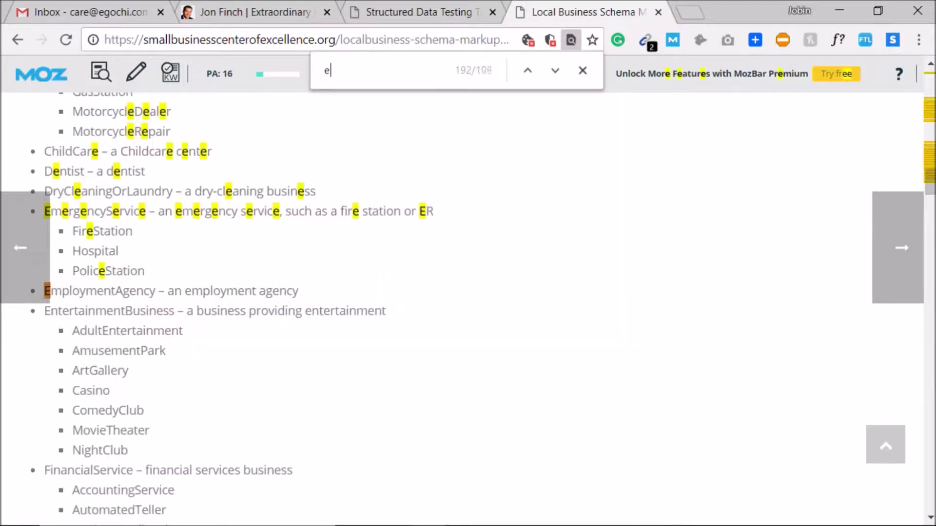
{"action": "type", "text": "nterta"}
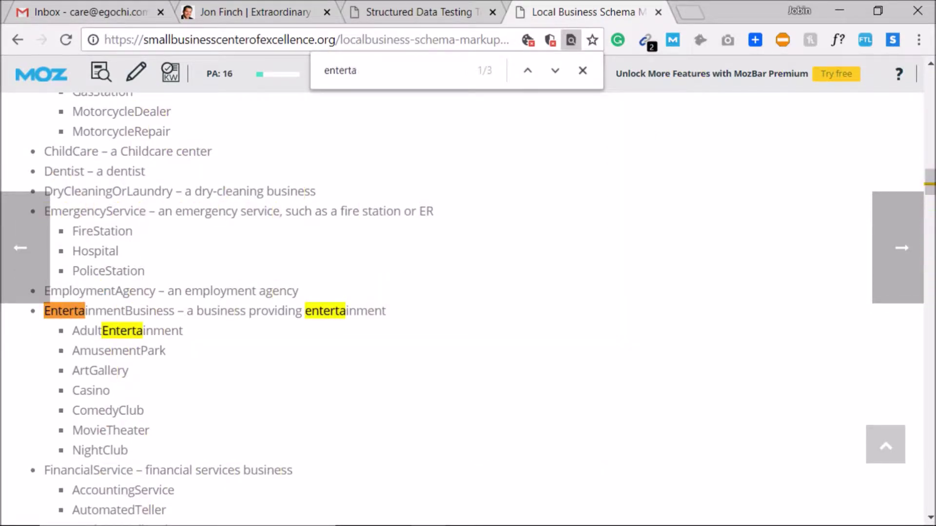
{"action": "key", "text": "Return"}
{"action": "key", "text": "Return"}
{"action": "key", "text": "Return"}
{"action": "key", "text": "Return"}
{"action": "key", "text": "Return"}
{"action": "key", "text": "Return"}
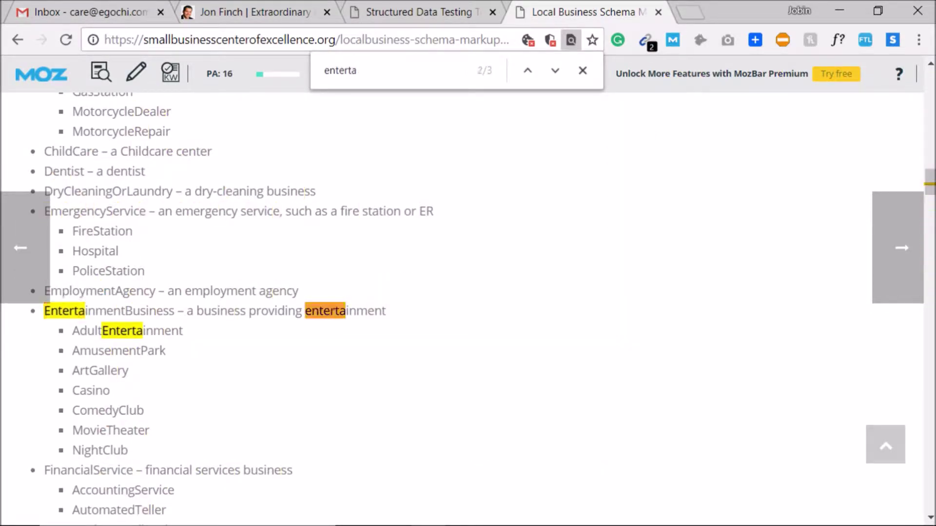
{"action": "key", "text": "Escape"}
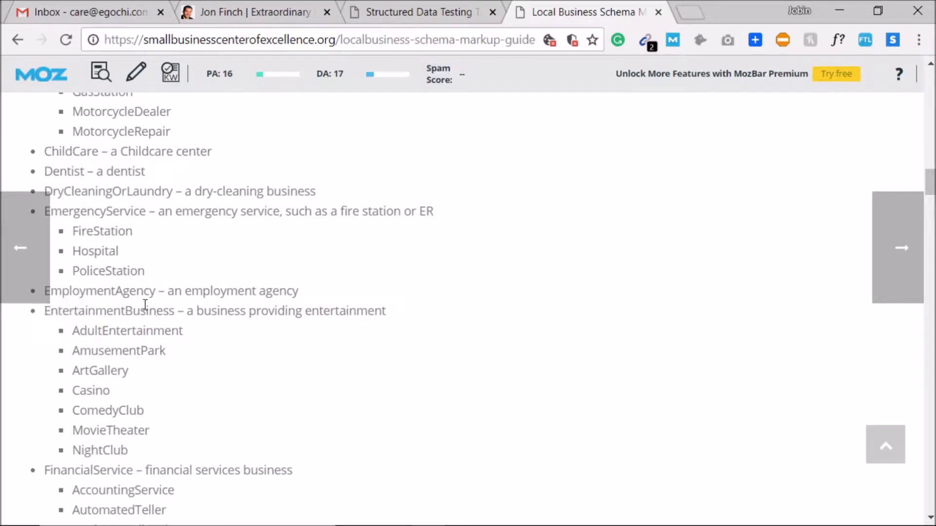
Step: Highlight the guide's EntertainmentBusiness entry and check the subtypes listed under it
{"action": "triple_click", "coordinate": [146, 305]}
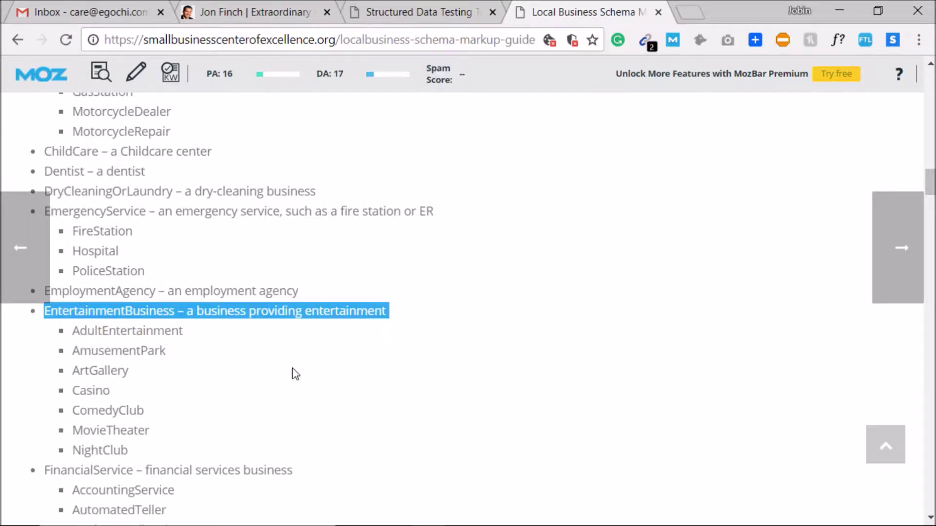
{"action": "scroll", "coordinate": [292, 371], "scroll_direction": "down", "scroll_amount": 2}
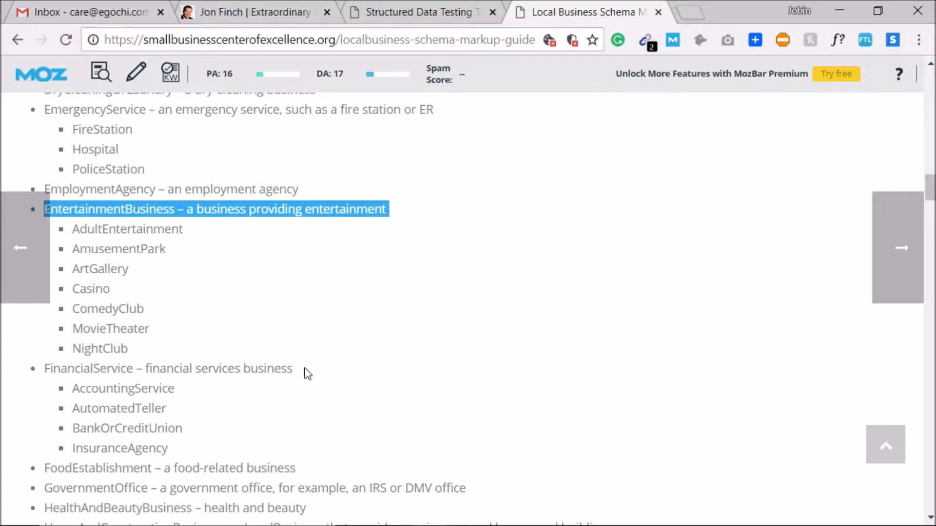
{"action": "scroll", "coordinate": [309, 370], "scroll_direction": "up", "scroll_amount": 2}
Step: Search Google for "schema markup for magician" and skim the first results
{"action": "left_click", "coordinate": [324, 38]}
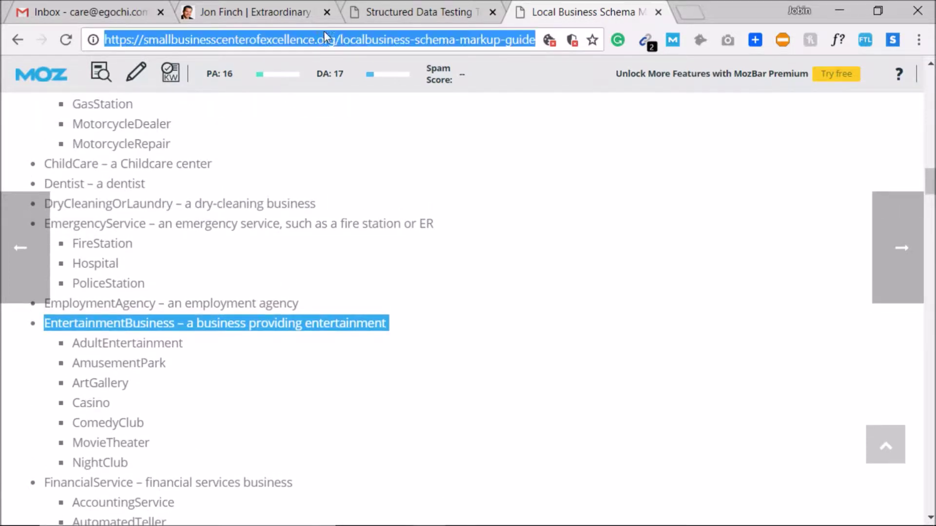
{"action": "type", "text": "schema markup "}
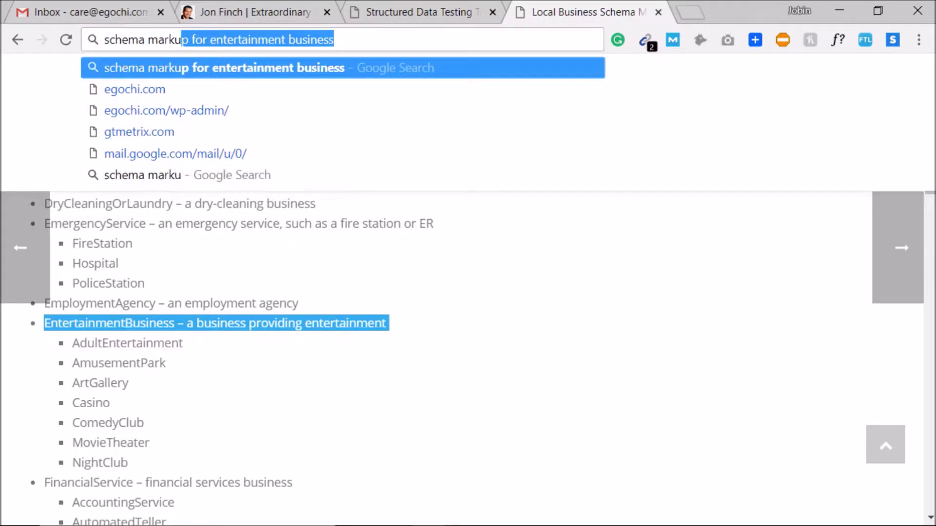
{"action": "type", "text": "for magician"}
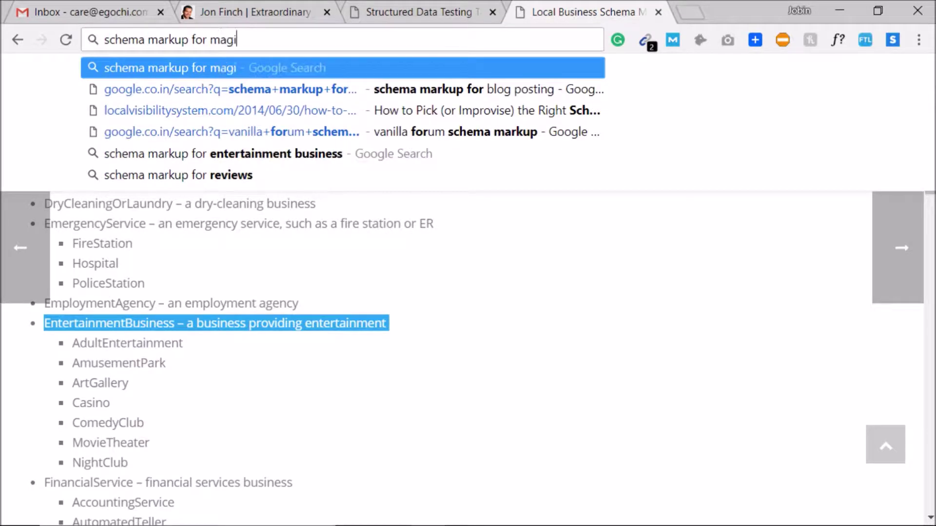
{"action": "key", "text": "Return"}
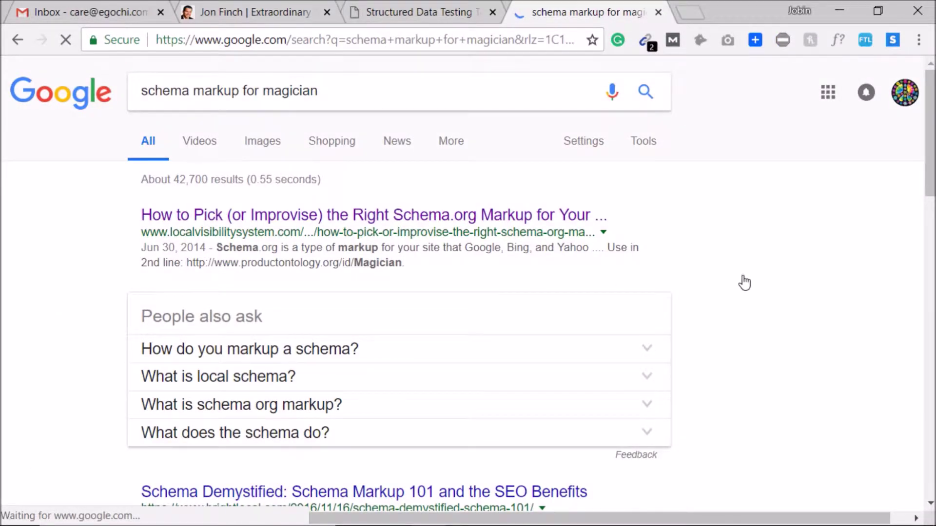
{"action": "scroll", "coordinate": [744, 283], "scroll_direction": "down", "scroll_amount": 3}
{"action": "scroll", "coordinate": [754, 309], "scroll_direction": "up", "scroll_amount": 2}
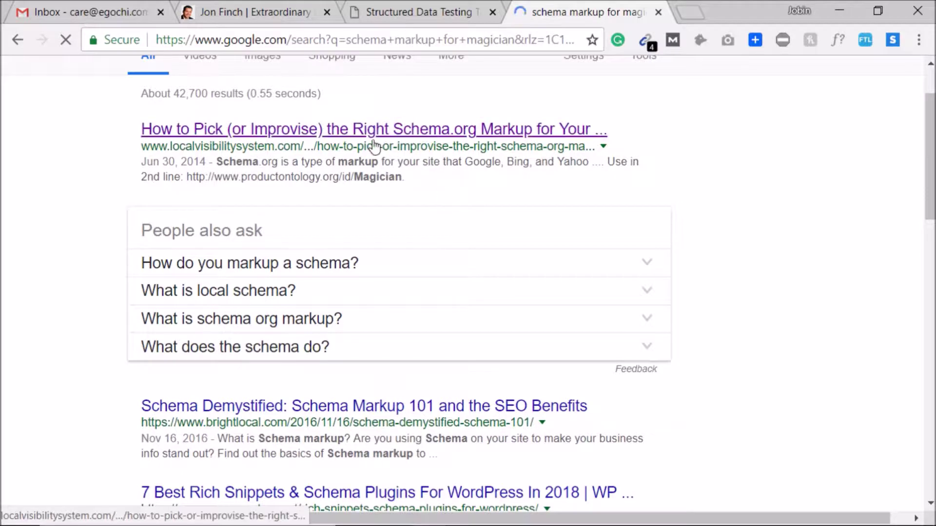
Step: Examine the Organization item's legal name, email and address in the magician site's structured data test, and return to the detected items
{"action": "left_click", "coordinate": [393, 9]}
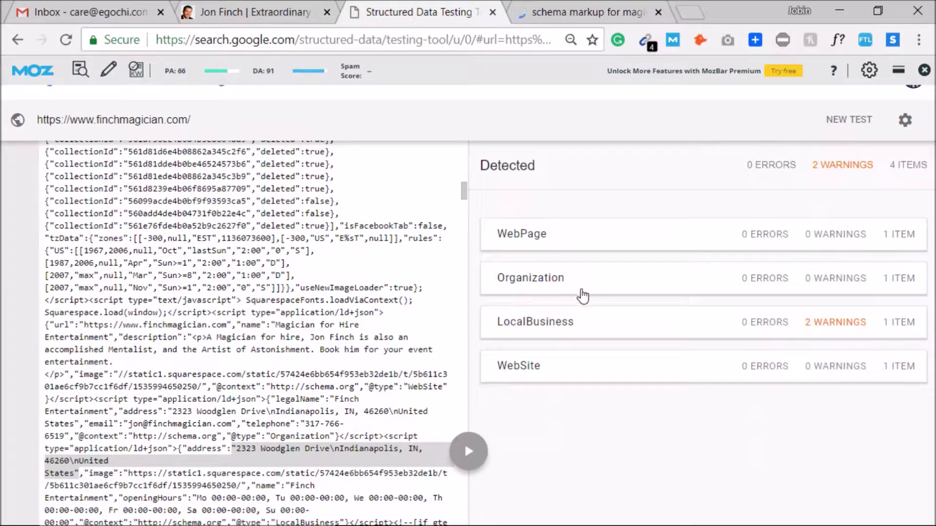
{"action": "left_click", "coordinate": [583, 290]}
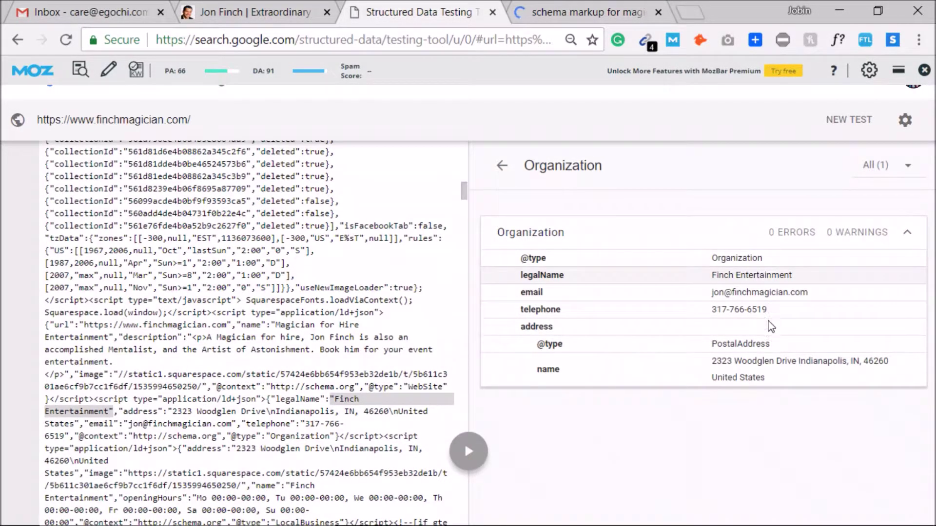
{"action": "left_click_drag", "start_coordinate": [732, 292], "coordinate": [788, 291]}
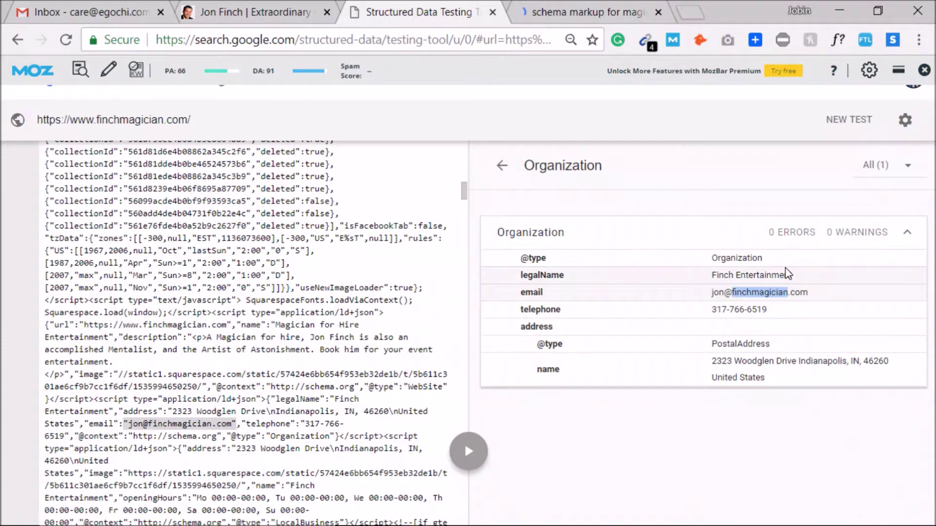
{"action": "left_click", "coordinate": [779, 369]}
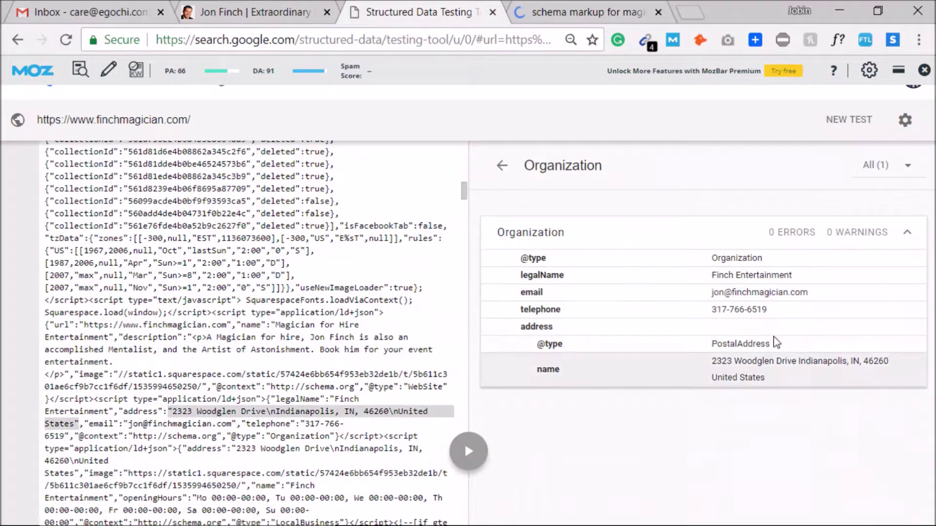
{"action": "left_click", "coordinate": [611, 5]}
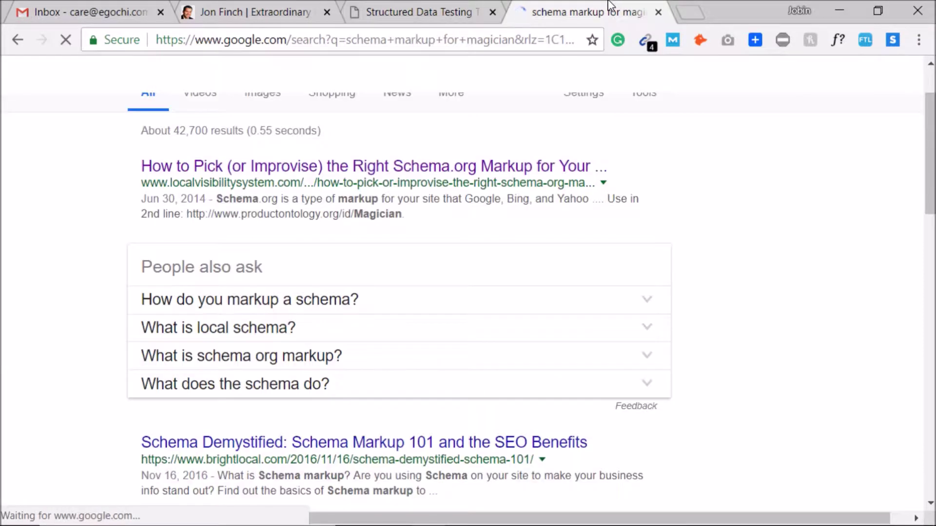
{"action": "left_click", "coordinate": [434, 5]}
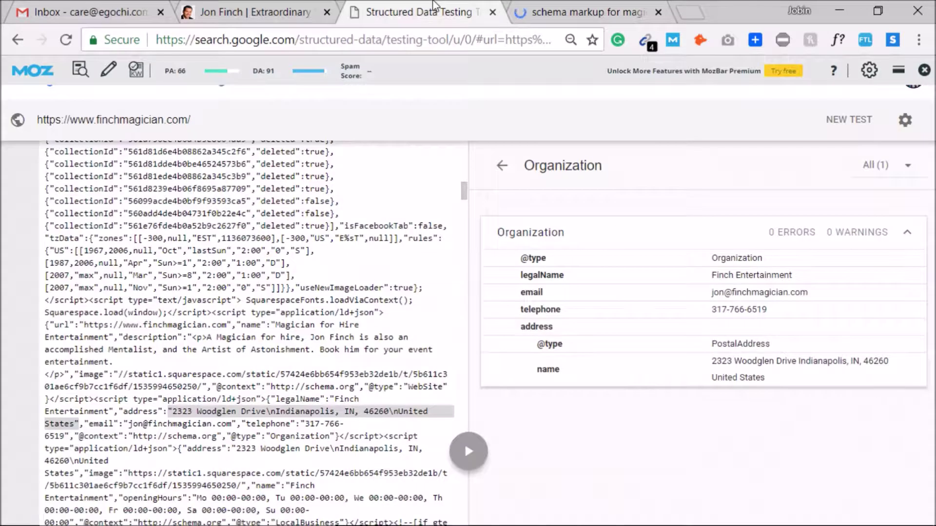
{"action": "left_click", "coordinate": [510, 177]}
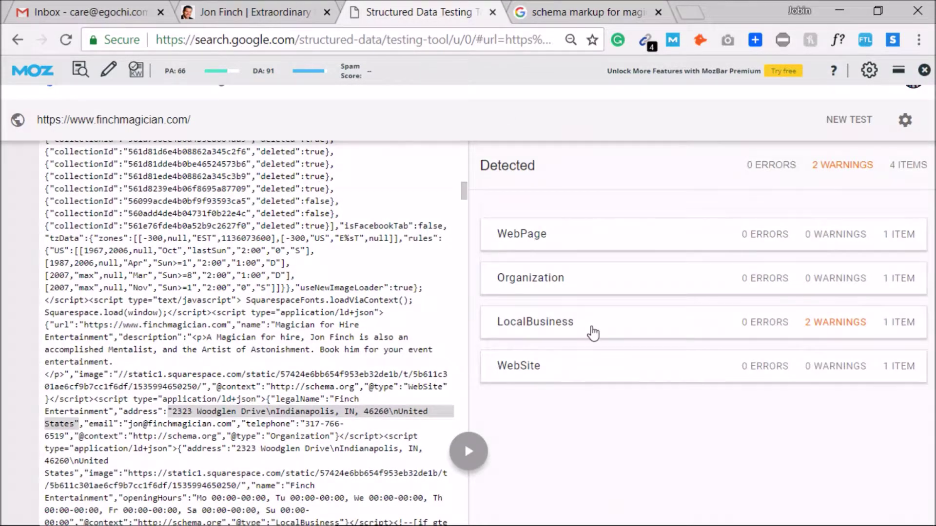
Step: Review the LocalBusiness item's fields and the WebPage item's name and description, returning to the detected items list
{"action": "left_click", "coordinate": [593, 333]}
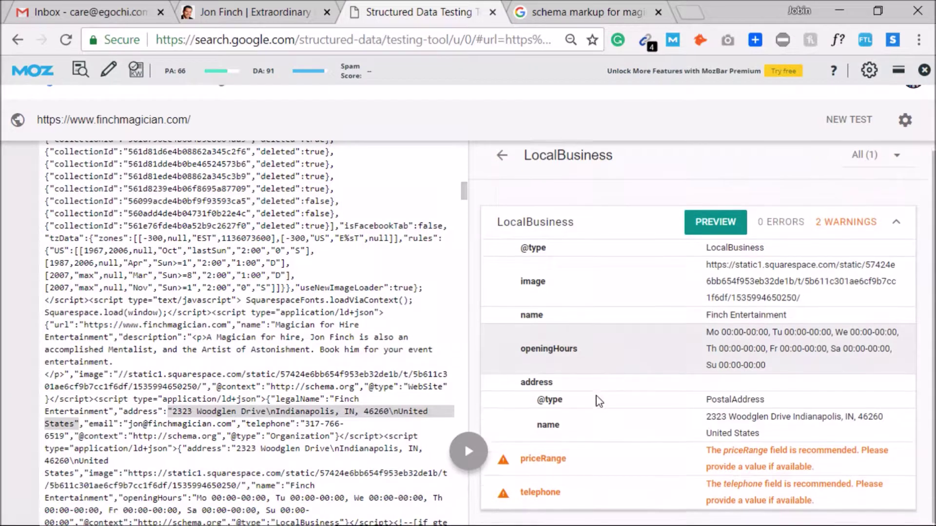
{"action": "left_click", "coordinate": [507, 168]}
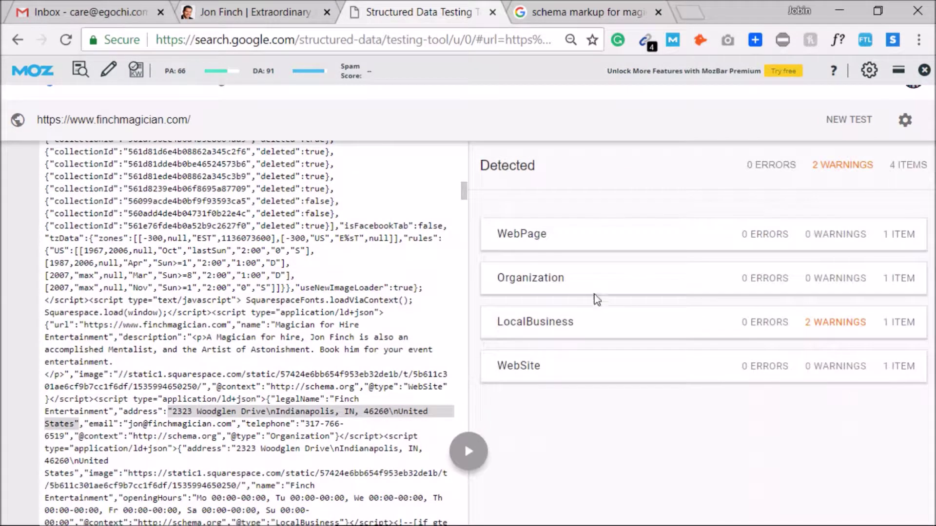
{"action": "left_click", "coordinate": [609, 245]}
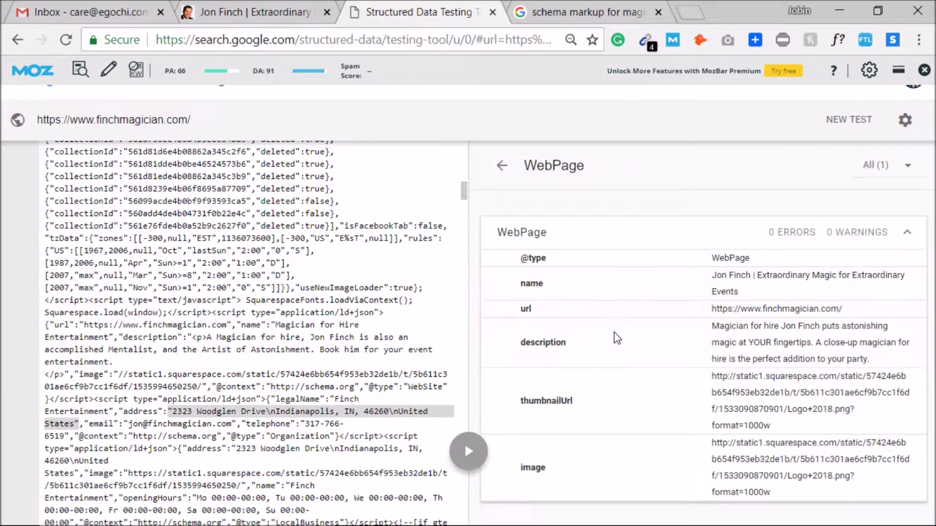
{"action": "left_click", "coordinate": [704, 274]}
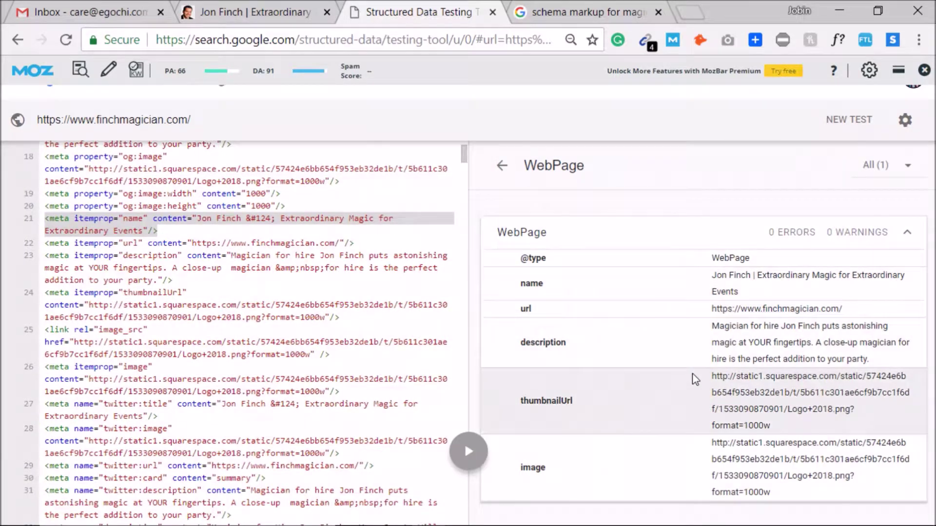
{"action": "left_click", "coordinate": [718, 360]}
{"action": "triple_click", "coordinate": [749, 344]}
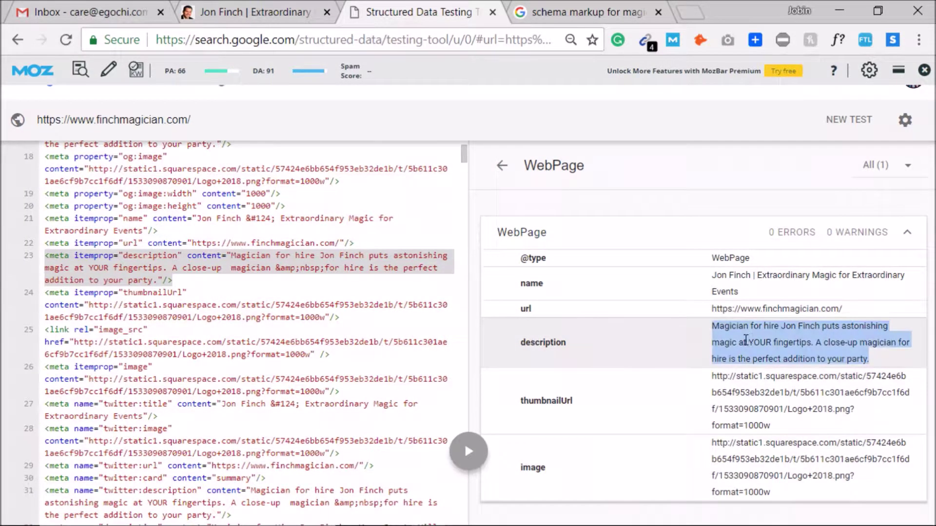
{"action": "left_click", "coordinate": [502, 165]}
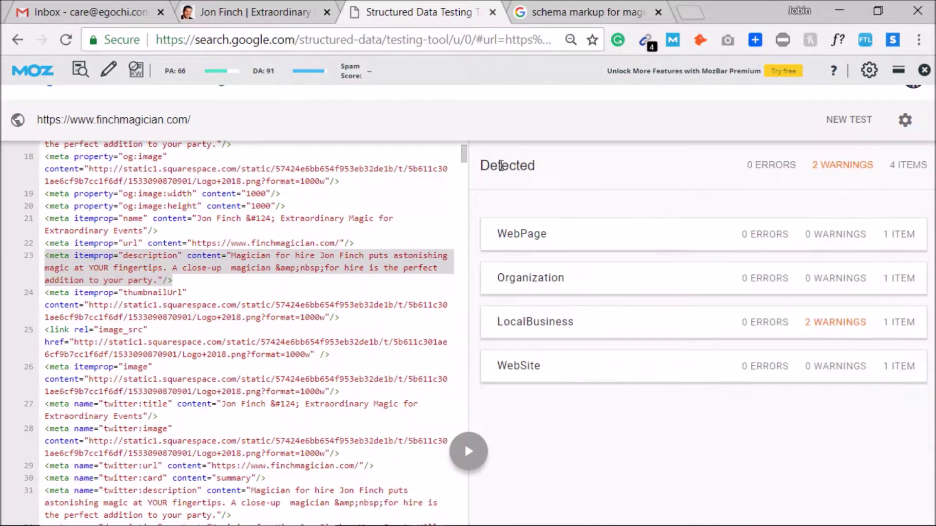
Step: Look through the magician schema search results and open the localvisibilitysystem.com article on picking the right Schema.org markup
{"action": "left_click", "coordinate": [542, 7]}
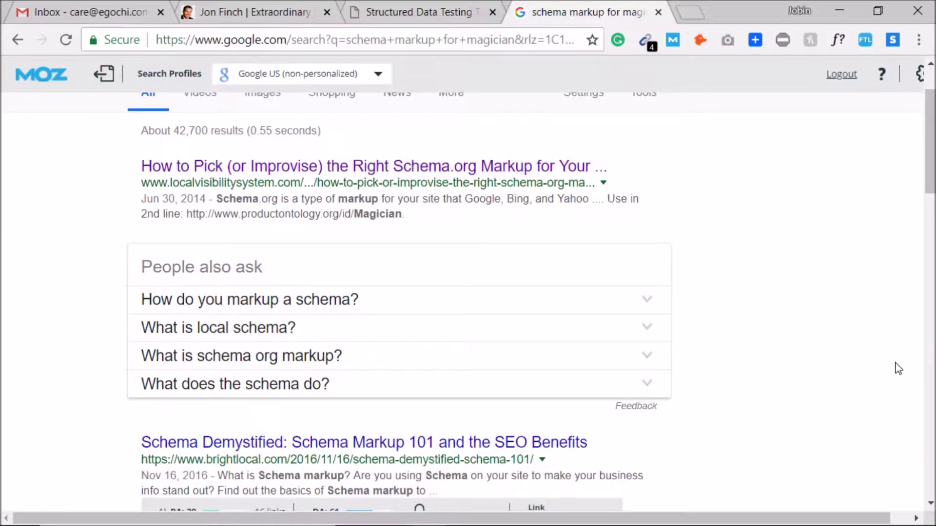
{"action": "scroll", "coordinate": [898, 369], "scroll_direction": "down", "scroll_amount": 7}
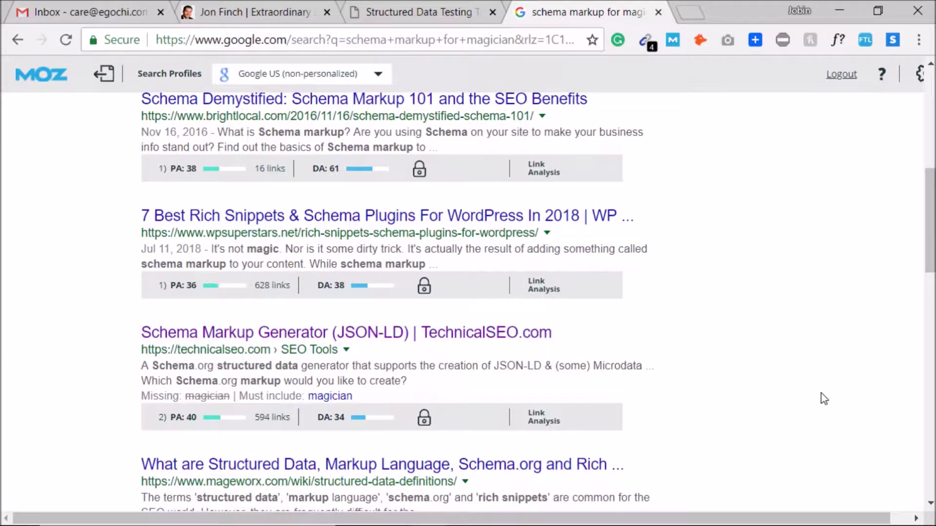
{"action": "scroll", "coordinate": [824, 399], "scroll_direction": "down", "scroll_amount": 7}
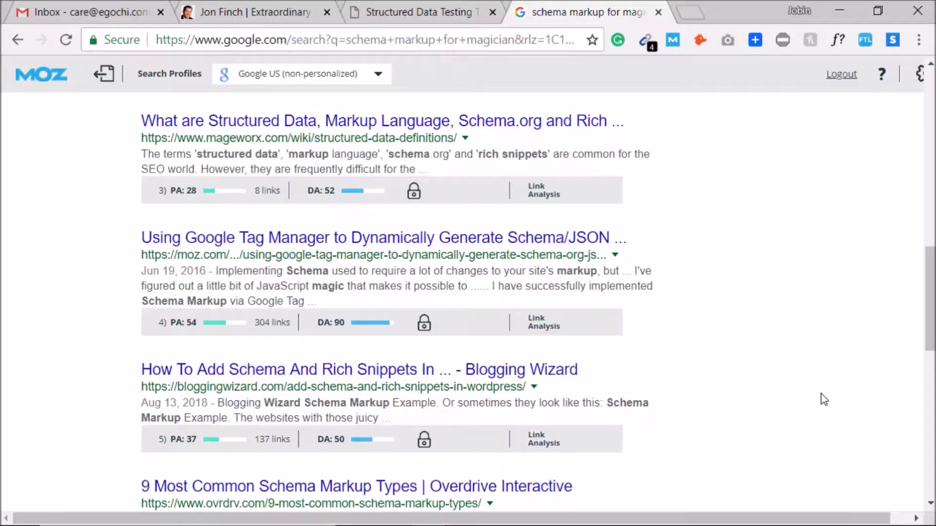
{"action": "scroll", "coordinate": [824, 398], "scroll_direction": "up", "scroll_amount": 12}
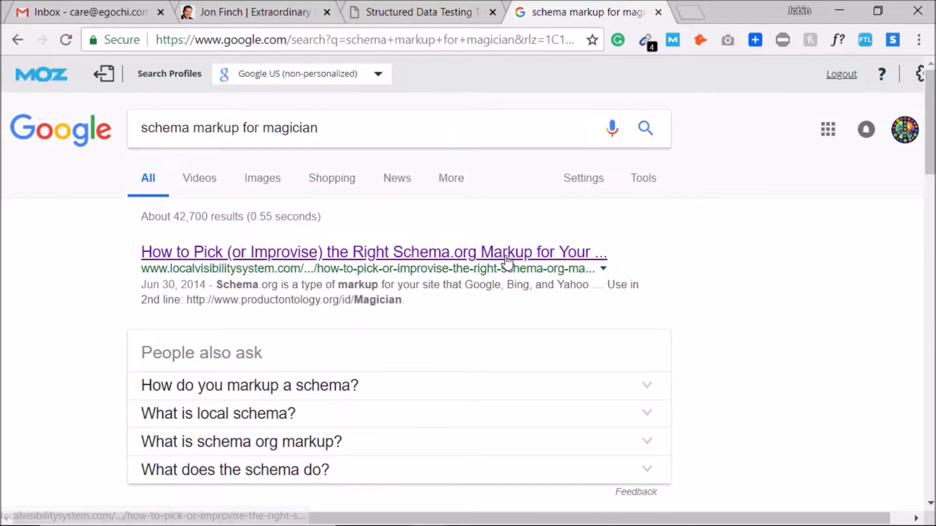
{"action": "left_click_drag", "start_coordinate": [307, 302], "coordinate": [363, 302]}
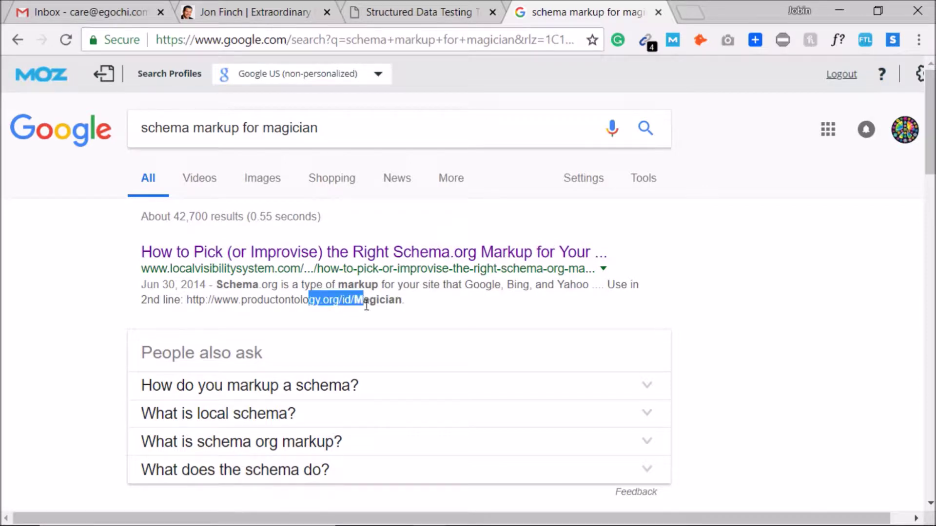
{"action": "left_click", "coordinate": [412, 253]}
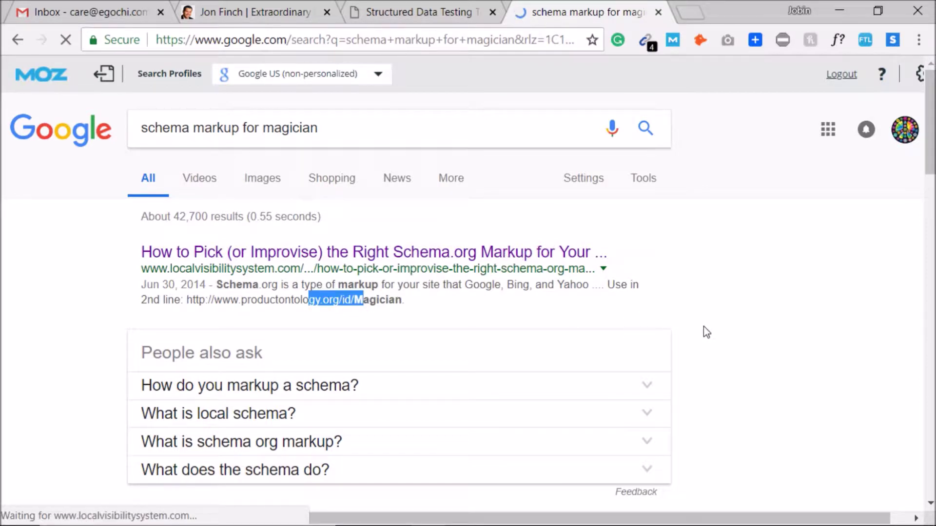
{"action": "triple_click", "coordinate": [313, 303]}
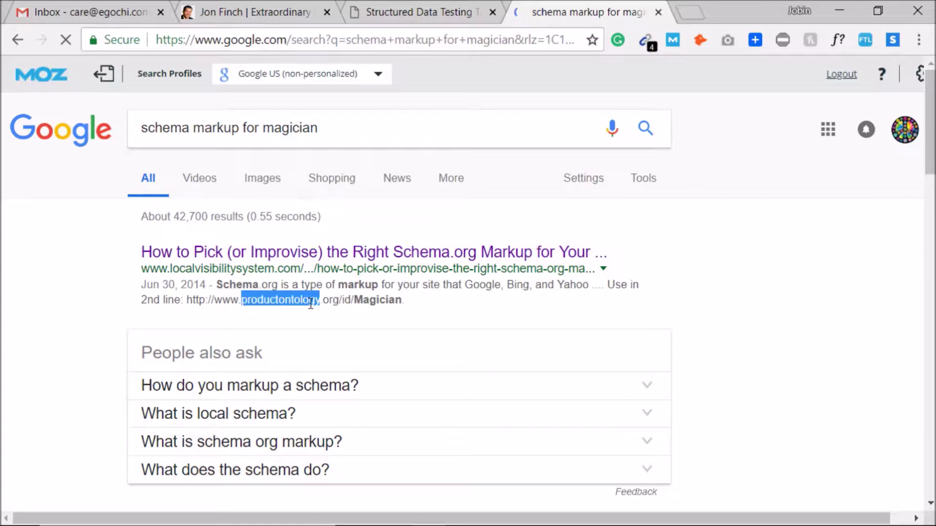
{"action": "left_click", "coordinate": [399, 306]}
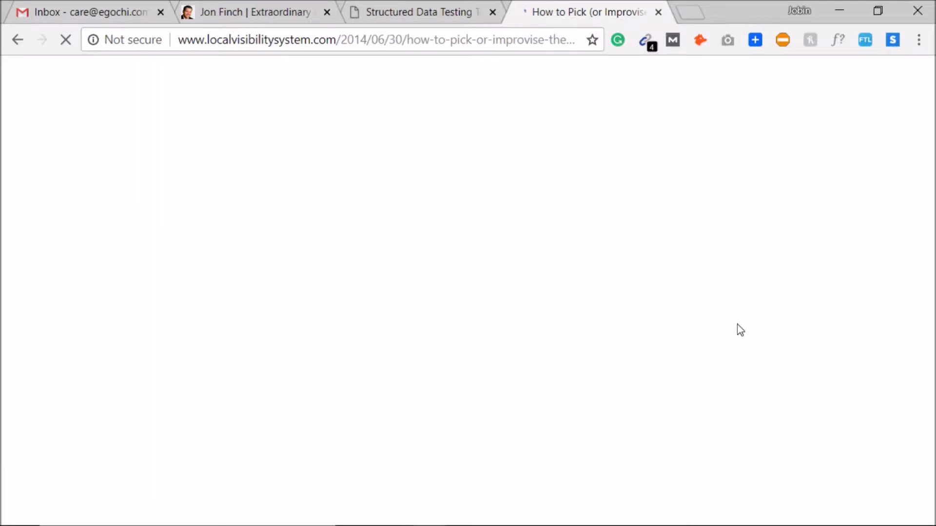
Step: Skim the article's sections on using Schema, vague itemtypes and the business category spreadsheet
{"action": "scroll", "coordinate": [627, 390], "scroll_direction": "down", "scroll_amount": 15}
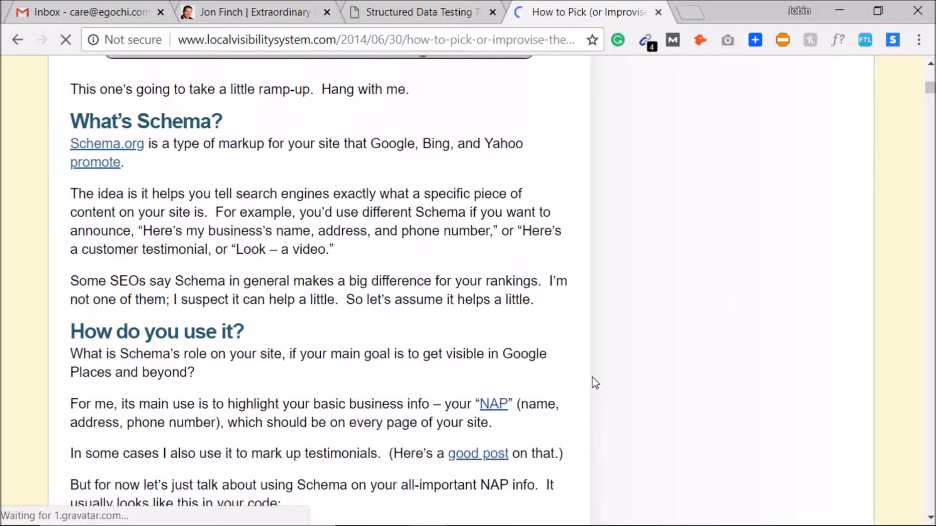
{"action": "scroll", "coordinate": [595, 383], "scroll_direction": "down", "scroll_amount": 8}
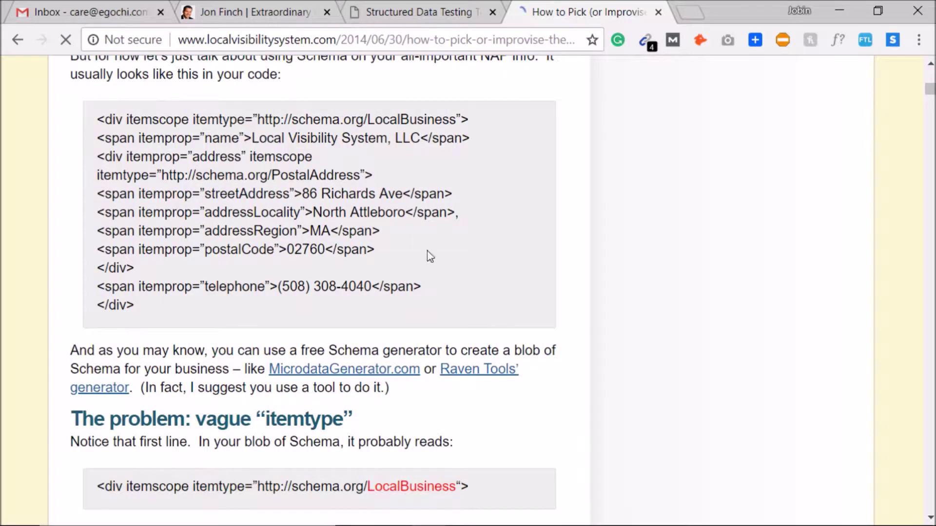
{"action": "scroll", "coordinate": [415, 263], "scroll_direction": "down", "scroll_amount": 8}
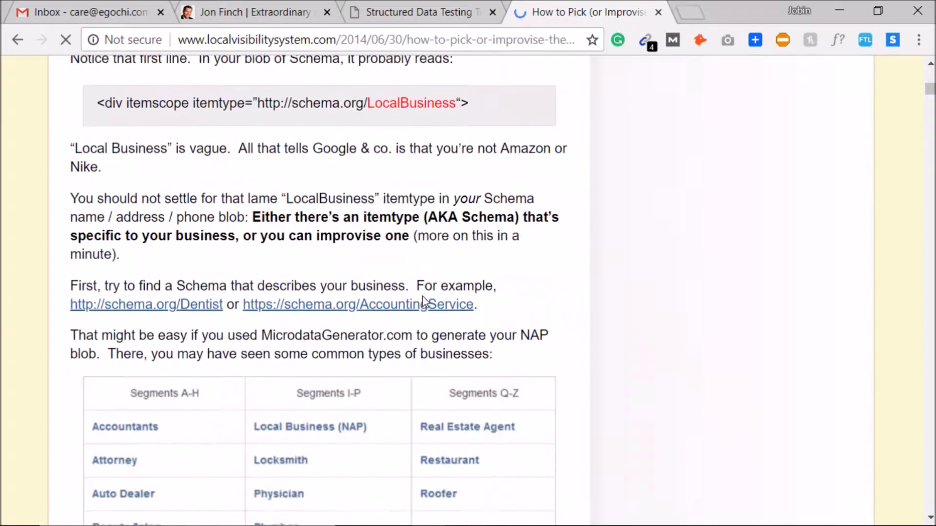
{"action": "scroll", "coordinate": [423, 300], "scroll_direction": "down", "scroll_amount": 14}
{"action": "scroll", "coordinate": [423, 298], "scroll_direction": "down", "scroll_amount": 9}
Step: Find the Magician entry within the article by searching for "magician", shortening the search text to "m"
{"action": "key", "text": "ctrl+f"}
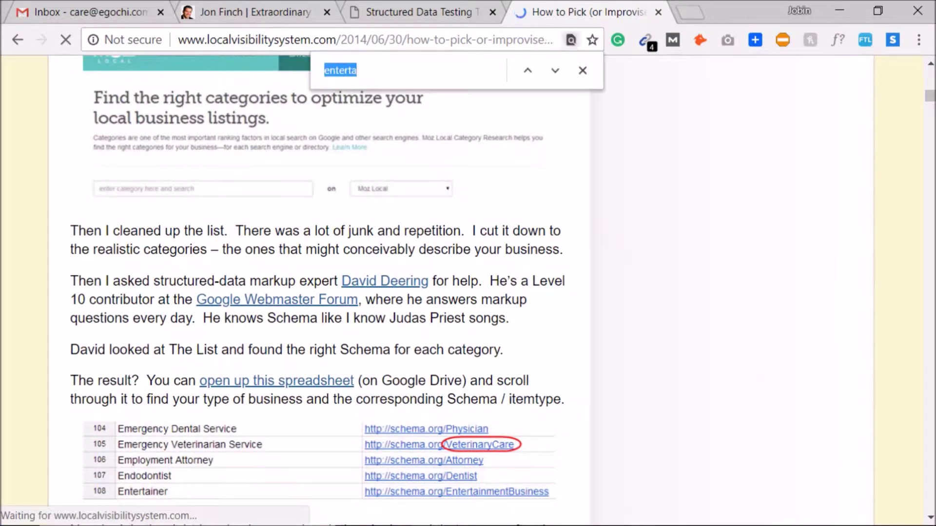
{"action": "type", "text": "maf"}
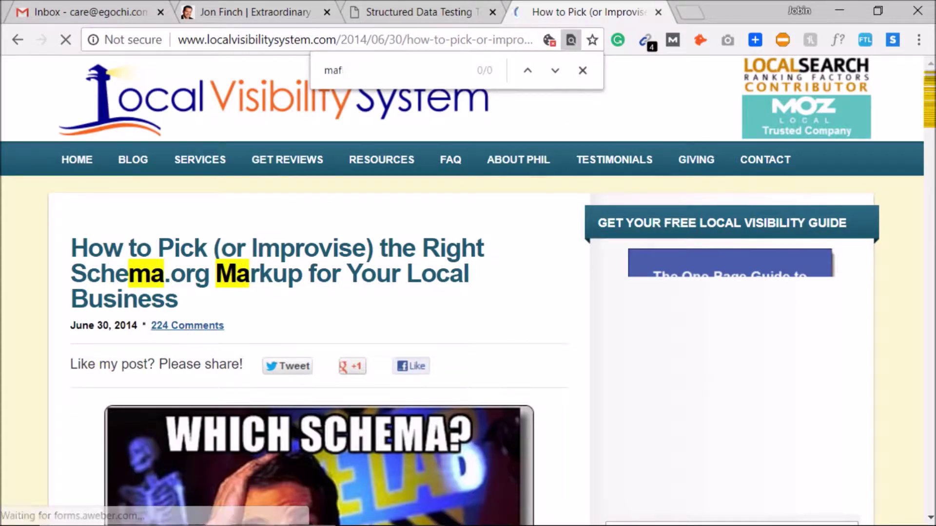
{"action": "key", "text": "BackSpace"}
{"action": "type", "text": "gici"}
{"action": "key", "text": "BackSpace"}
{"action": "key", "text": "BackSpace"}
{"action": "key", "text": "BackSpace"}
{"action": "type", "text": "ician"}
{"action": "key", "text": "BackSpace"}
{"action": "key", "text": "BackSpace"}
{"action": "key", "text": "BackSpace"}
{"action": "key", "text": "BackSpace"}
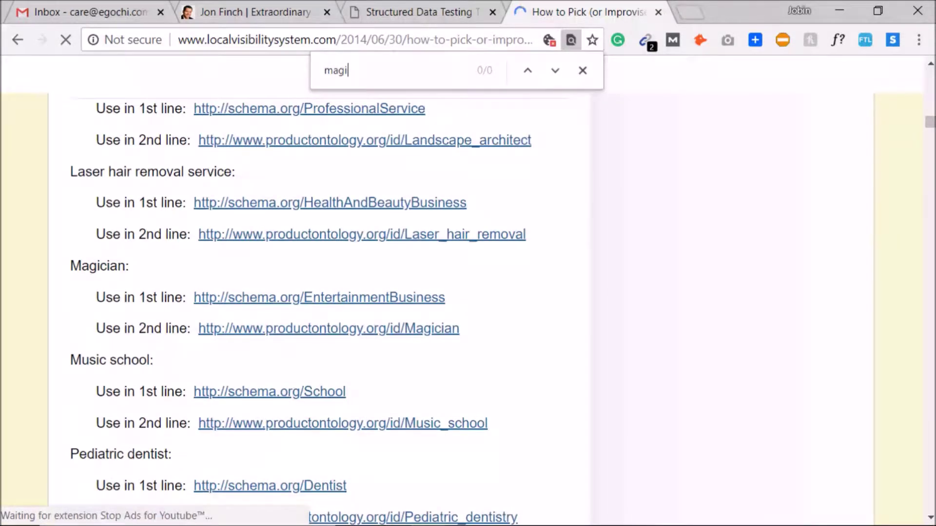
{"action": "key", "text": "BackSpace"}
{"action": "key", "text": "BackSpace"}
{"action": "key", "text": "BackSpace"}
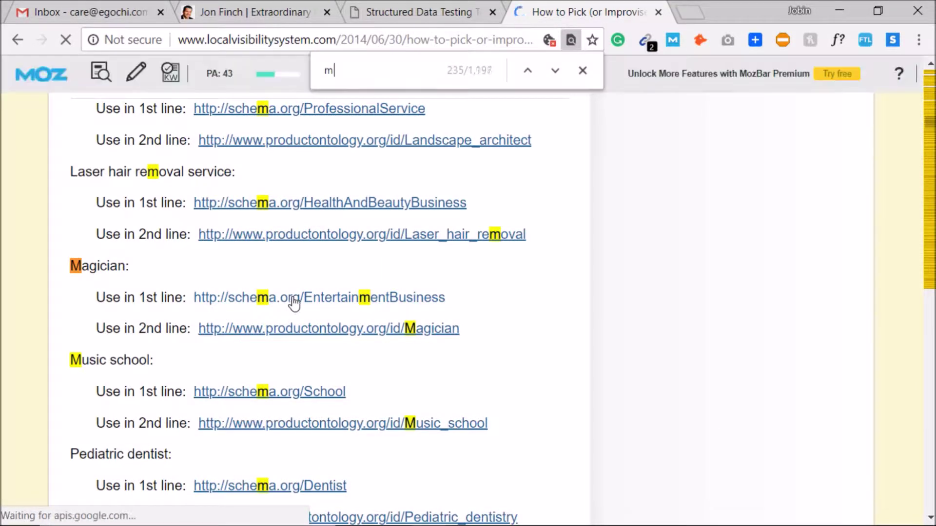
Step: Highlight the Magician entry's two recommended markup lines and open its schema.org/EntertainmentBusiness link
{"action": "left_click_drag", "start_coordinate": [230, 289], "coordinate": [446, 330]}
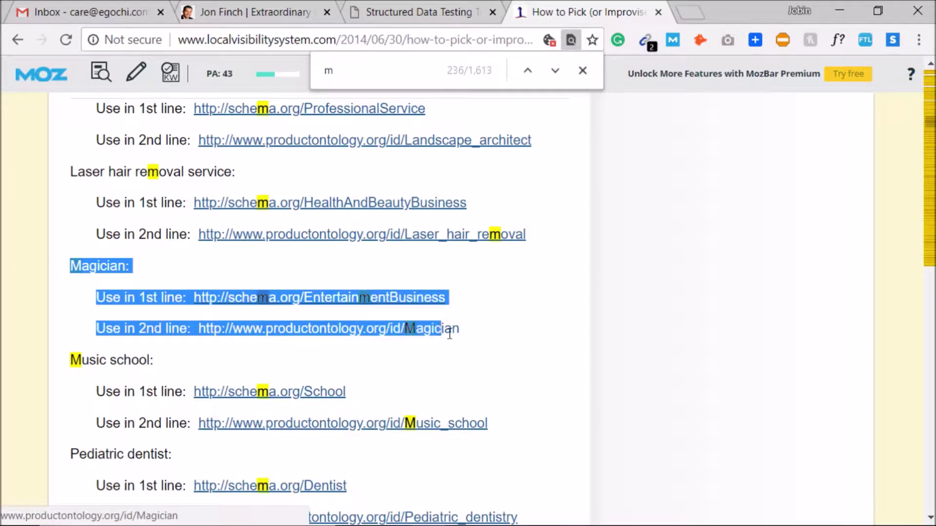
{"action": "left_click", "coordinate": [386, 335]}
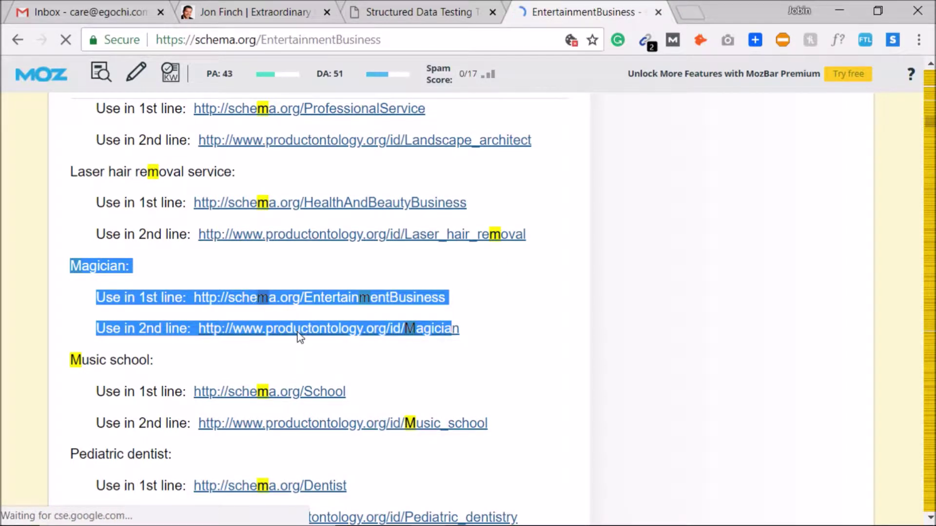
Step: Examine the property table on the schema.org EntertainmentBusiness page, from the LocalBusiness properties through the Place and Organization properties
{"action": "scroll", "coordinate": [473, 345], "scroll_direction": "down", "scroll_amount": 5}
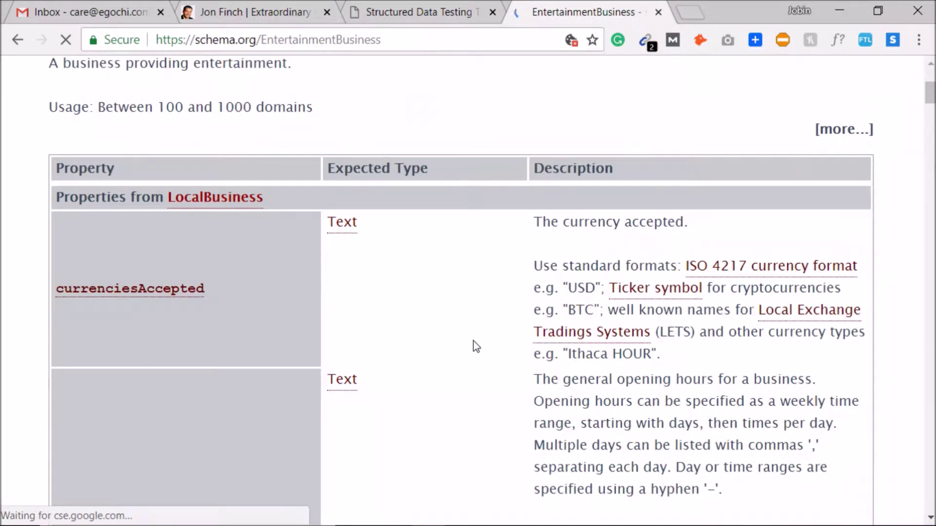
{"action": "scroll", "coordinate": [476, 346], "scroll_direction": "down", "scroll_amount": 5}
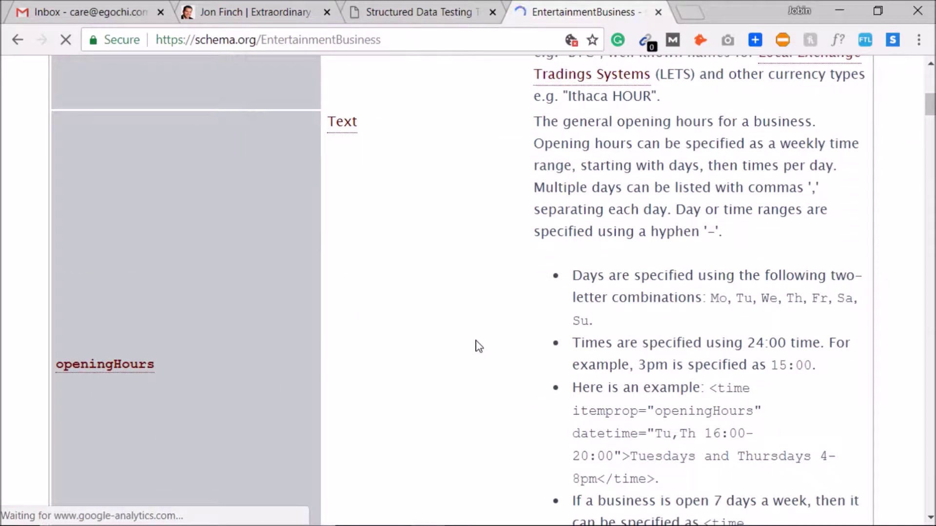
{"action": "scroll", "coordinate": [480, 356], "scroll_direction": "down", "scroll_amount": 5}
{"action": "scroll", "coordinate": [487, 361], "scroll_direction": "down", "scroll_amount": 10}
{"action": "scroll", "coordinate": [493, 376], "scroll_direction": "down", "scroll_amount": 20}
{"action": "scroll", "coordinate": [493, 376], "scroll_direction": "down", "scroll_amount": 17}
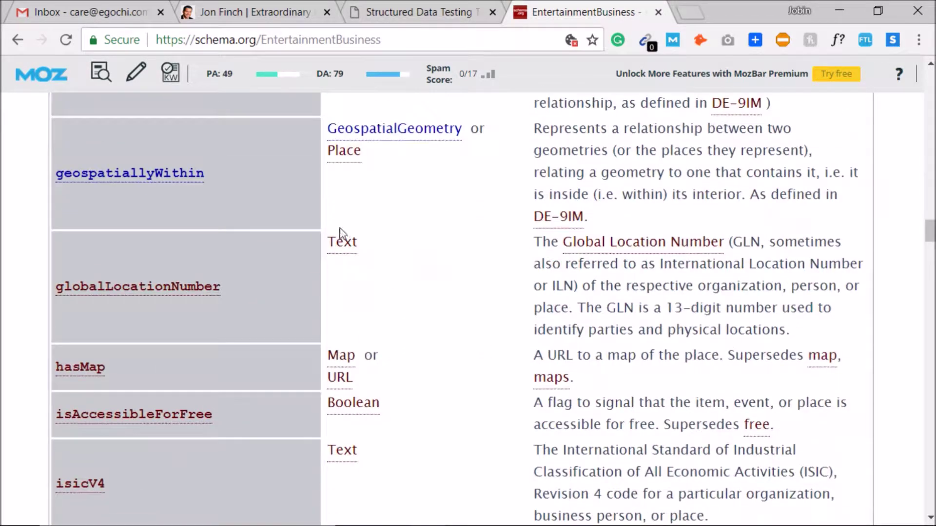
{"action": "scroll", "coordinate": [372, 461], "scroll_direction": "down", "scroll_amount": 15}
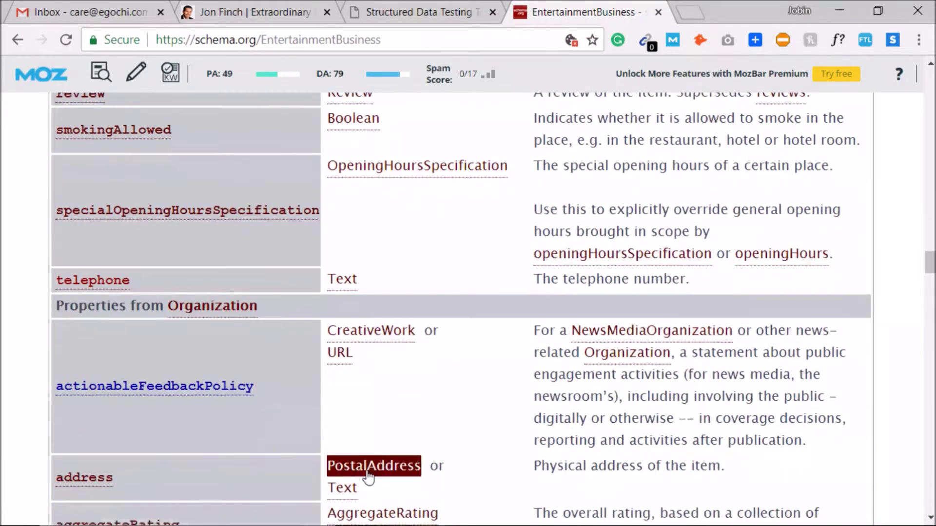
{"action": "scroll", "coordinate": [389, 487], "scroll_direction": "down", "scroll_amount": 4}
{"action": "scroll", "coordinate": [605, 487], "scroll_direction": "up", "scroll_amount": 7}
{"action": "scroll", "coordinate": [609, 463], "scroll_direction": "down", "scroll_amount": 17}
{"action": "scroll", "coordinate": [600, 477], "scroll_direction": "down", "scroll_amount": 20}
{"action": "scroll", "coordinate": [631, 471], "scroll_direction": "down", "scroll_amount": 5}
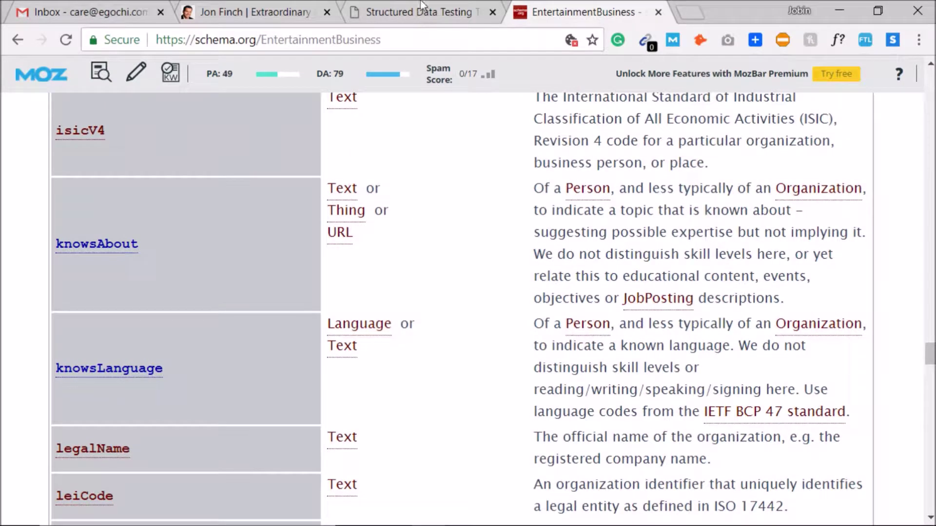
Step: View the code snippet option for a new test in the Structured Data Testing Tool, and close the dialog without running it
{"action": "left_click", "coordinate": [422, 6]}
{"action": "left_click", "coordinate": [848, 120]}
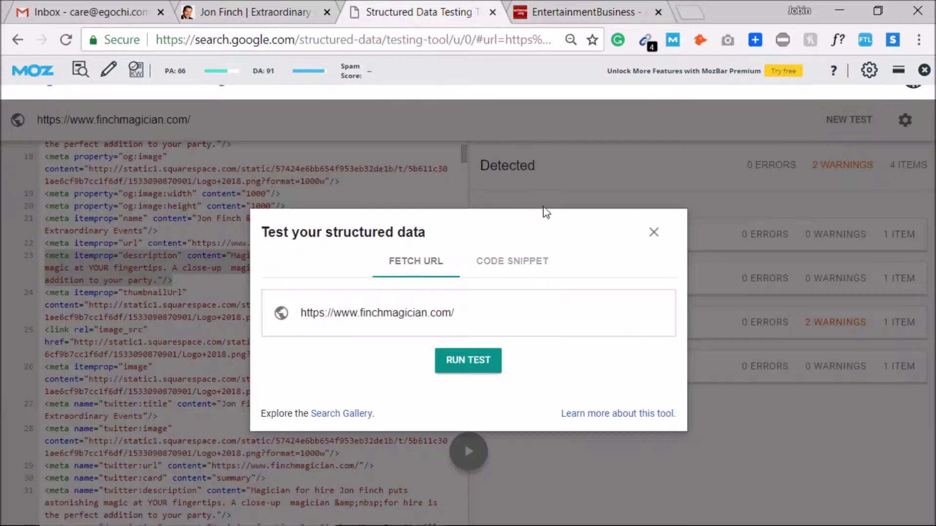
{"action": "left_click", "coordinate": [507, 261]}
{"action": "left_click", "coordinate": [347, 223]}
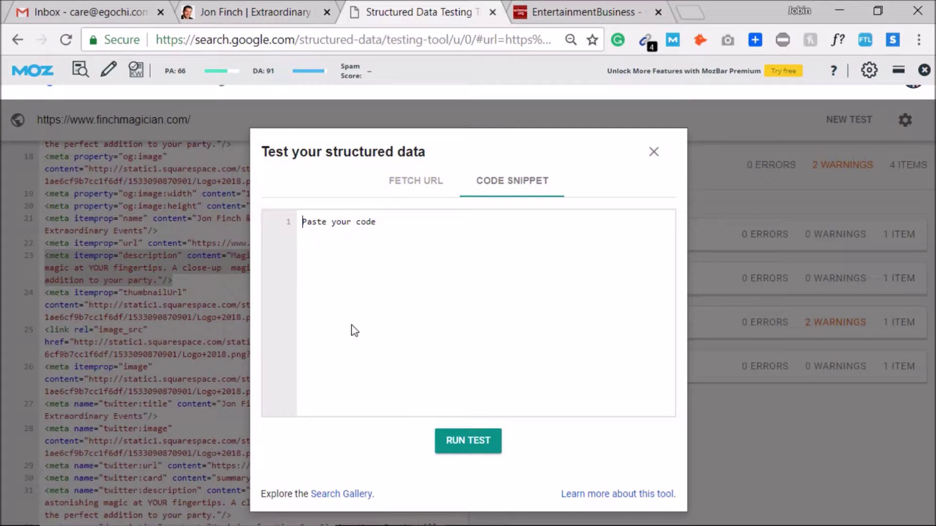
{"action": "left_click", "coordinate": [654, 152]}
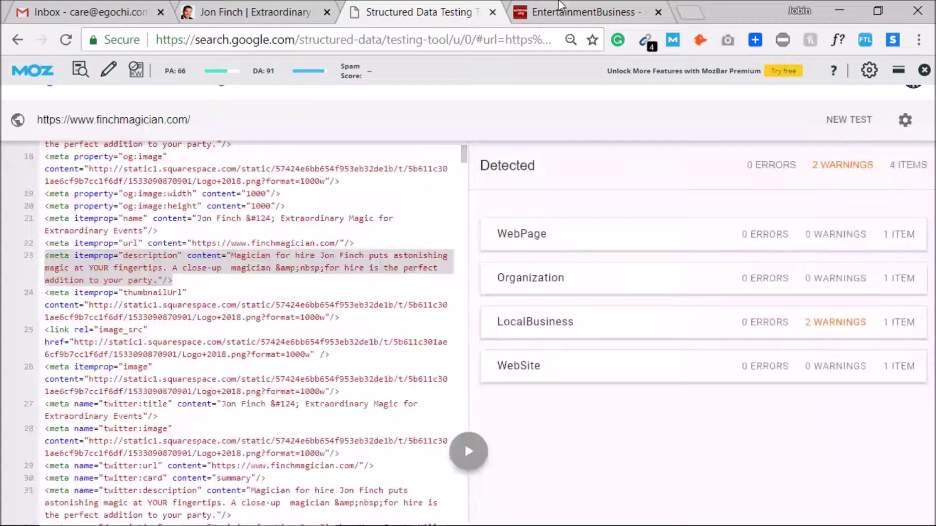
Step: Return from the EntertainmentBusiness reference to the magician's homepage and look over its banner and video sections
{"action": "left_click", "coordinate": [545, 7]}
{"action": "left_click", "coordinate": [235, 10]}
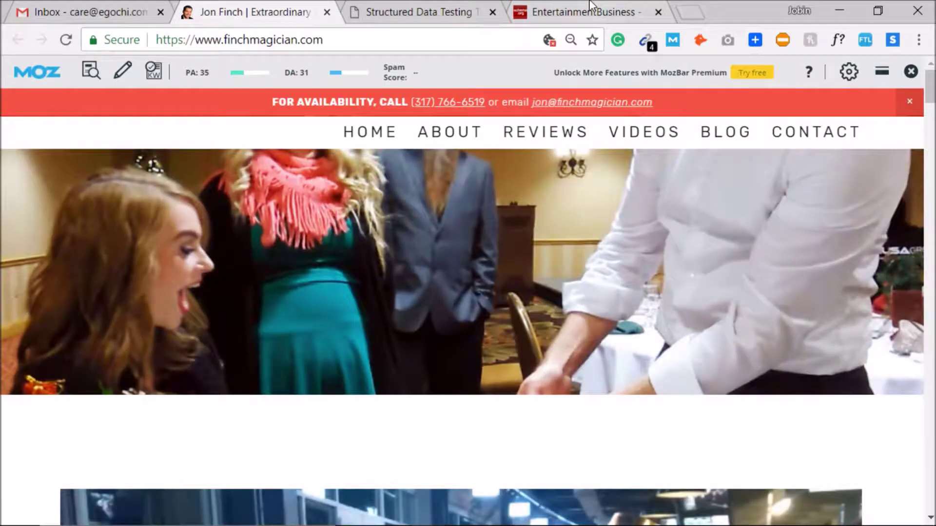
{"action": "left_click", "coordinate": [589, 7]}
{"action": "left_click", "coordinate": [258, 11]}
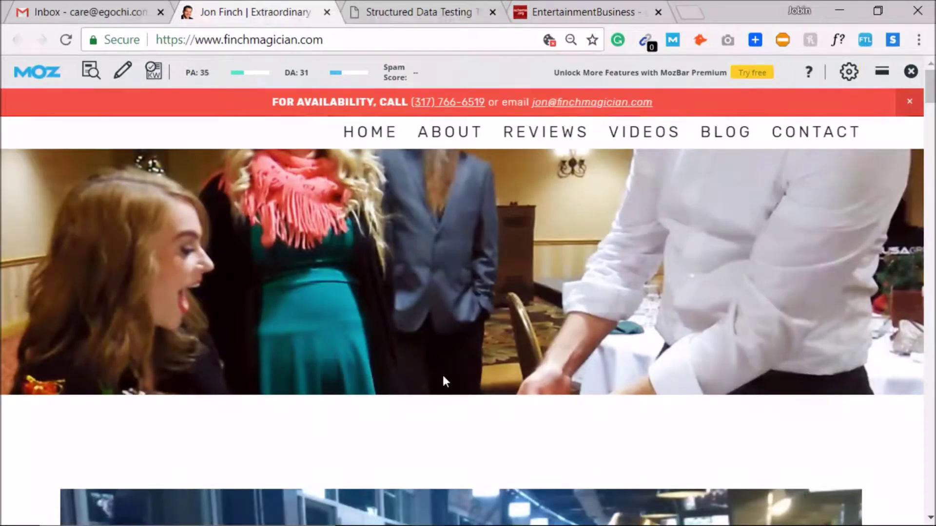
{"action": "scroll", "coordinate": [454, 391], "scroll_direction": "down", "scroll_amount": 10}
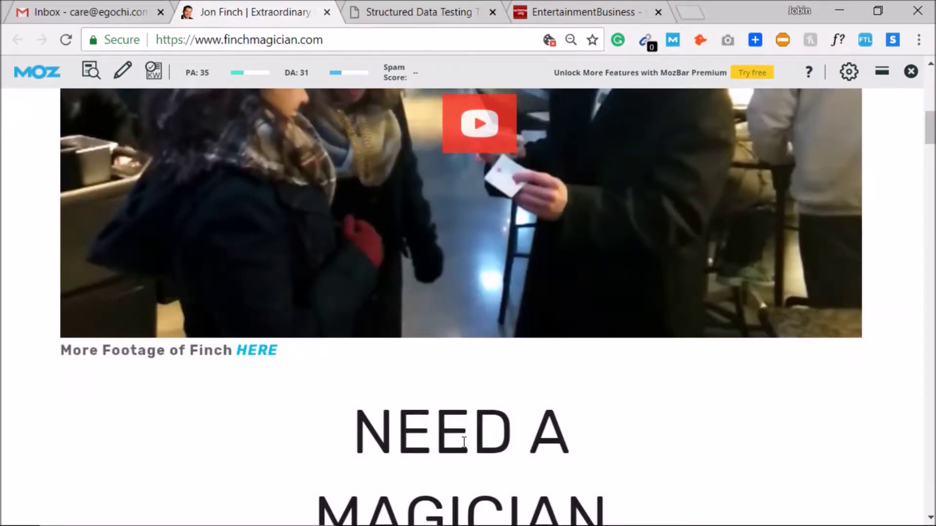
{"action": "scroll", "coordinate": [464, 442], "scroll_direction": "up", "scroll_amount": 8}
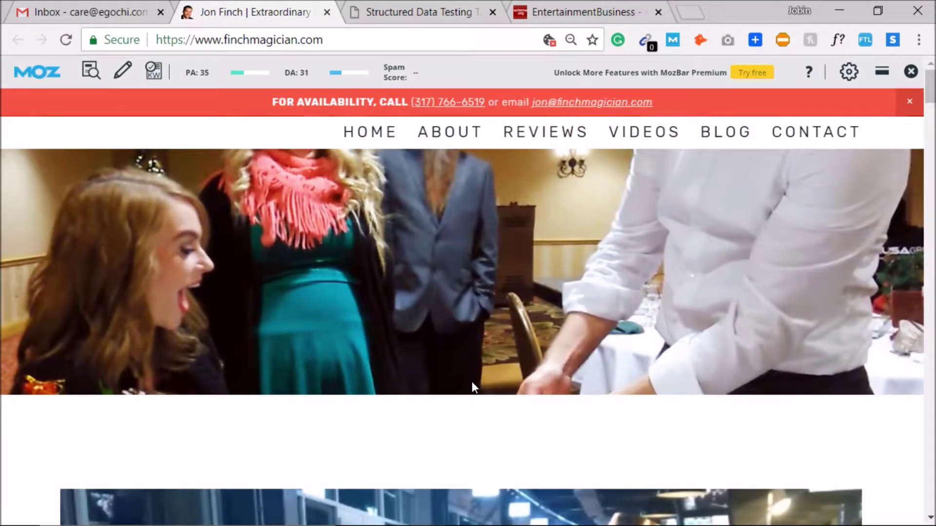
Step: Switch to the Notepad recommendations and write item 5 as "add entertainment business schema markup"
{"action": "mouse_move", "coordinate": [501, 523]}
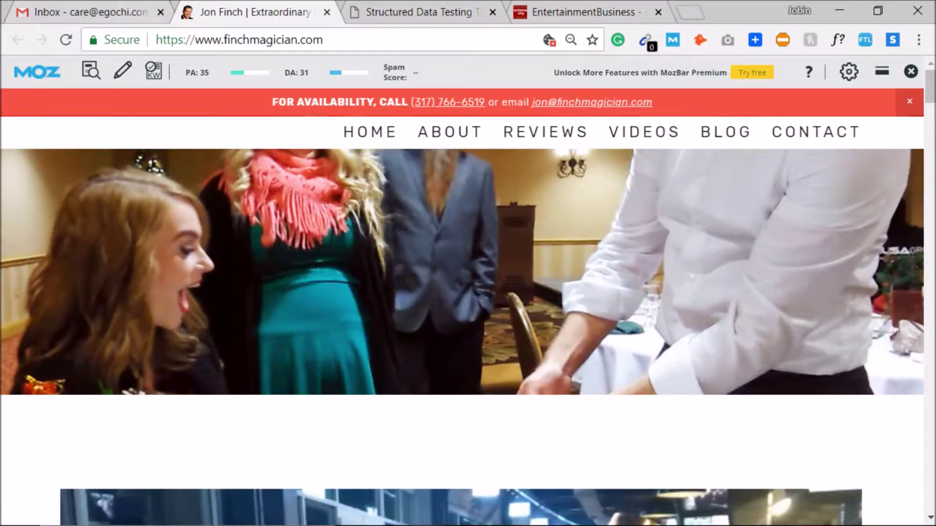
{"action": "left_click", "coordinate": [664, 516]}
{"action": "type", "text": "add entertai"}
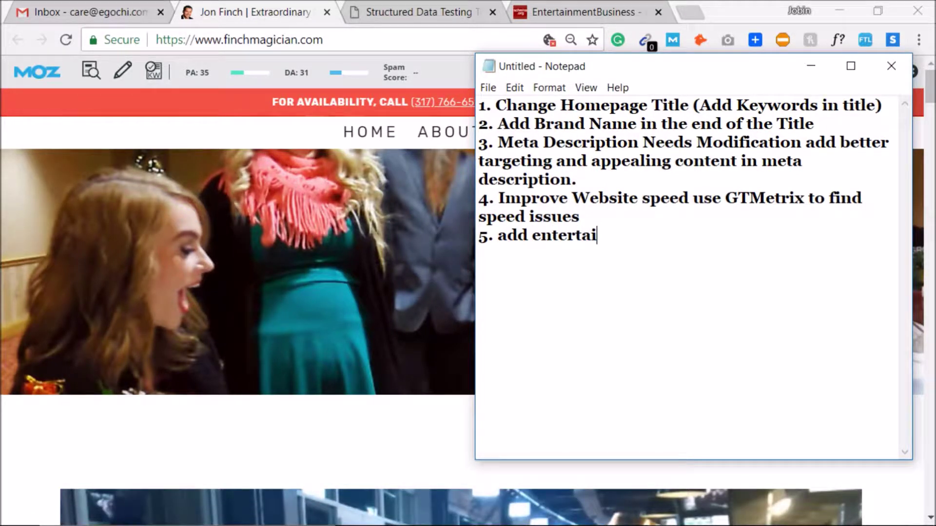
{"action": "type", "text": "nment business s"}
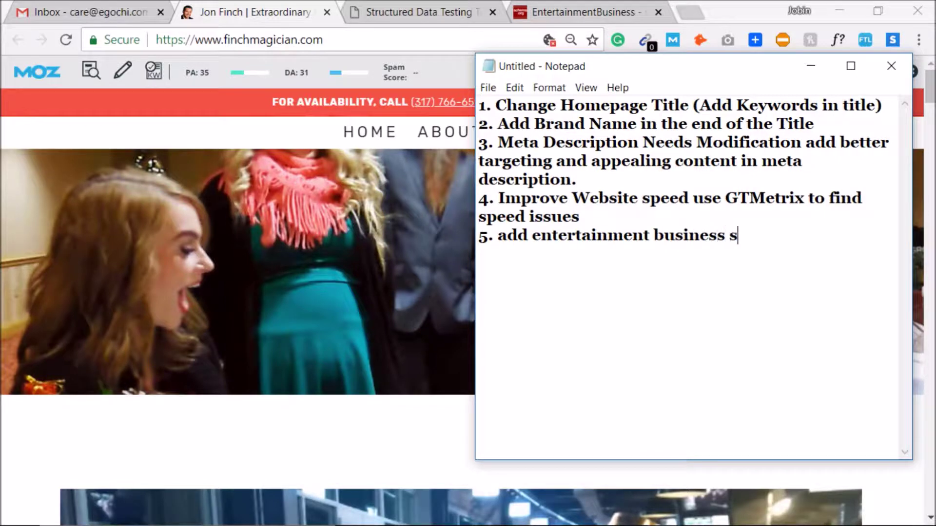
{"action": "type", "text": "chema markup"}
{"action": "key", "text": "Return"}
Step: Add recommendation 6, "remove local business schema from homepage", and start a new line below it
{"action": "type", "text": "remove"}
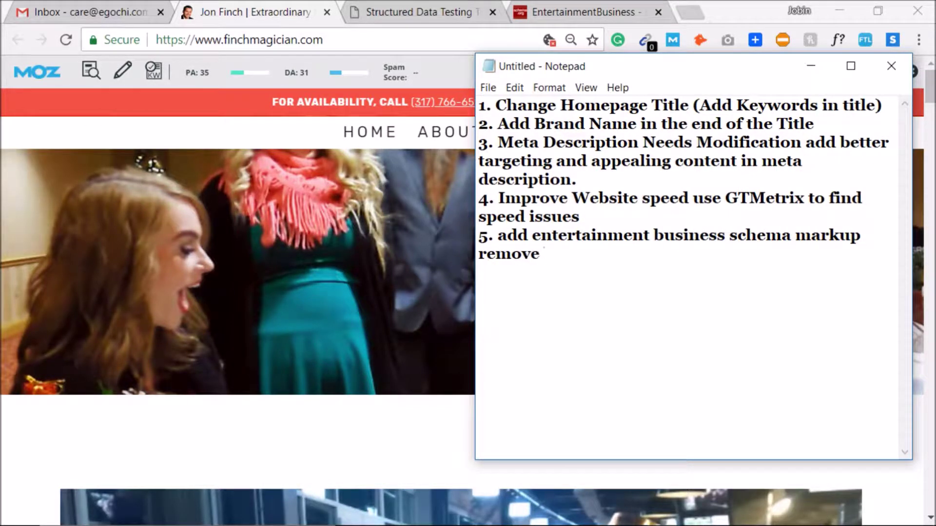
{"action": "type", "text": " local business sch"}
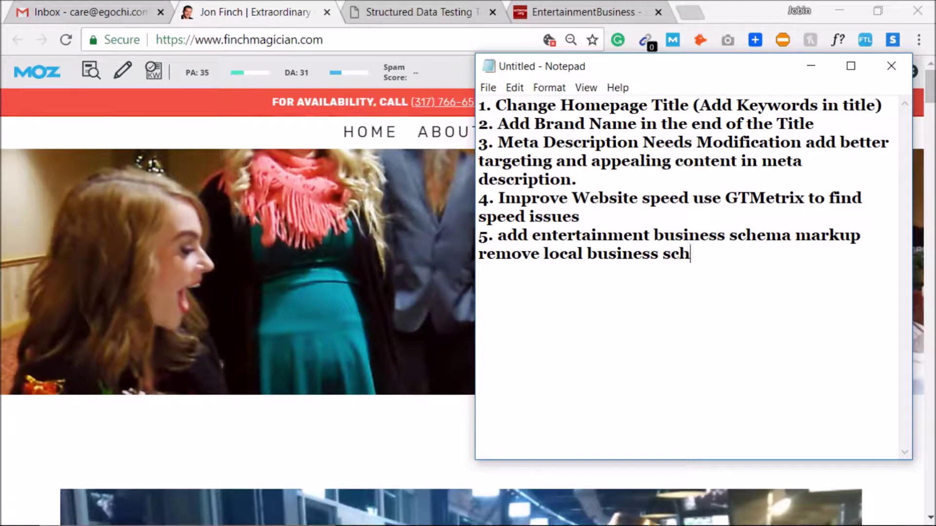
{"action": "type", "text": "ema from homepage"}
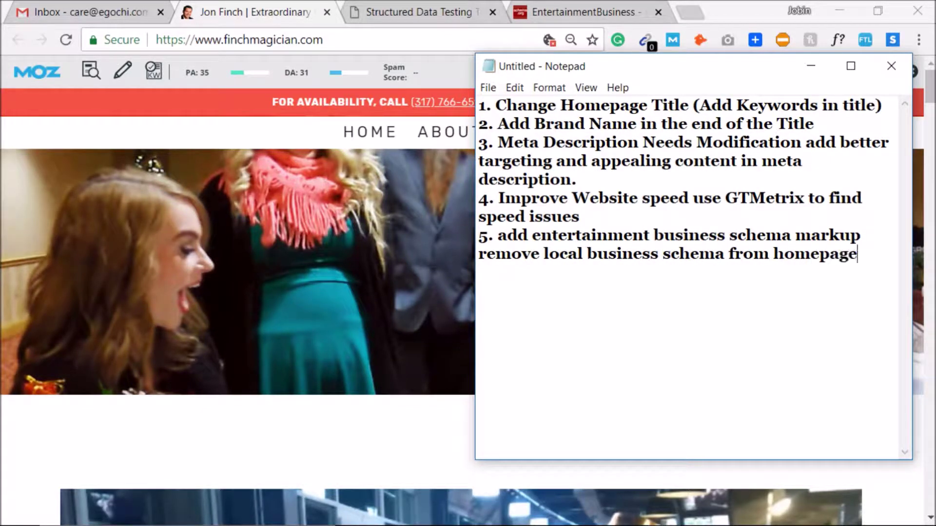
{"action": "key", "text": "Return"}
{"action": "key", "text": "Up"}
{"action": "type", "text": "6."}
{"action": "key", "text": "BackSpace"}
{"action": "key", "text": "Right"}
{"action": "key", "text": "Right"}
{"action": "key", "text": "Right"}
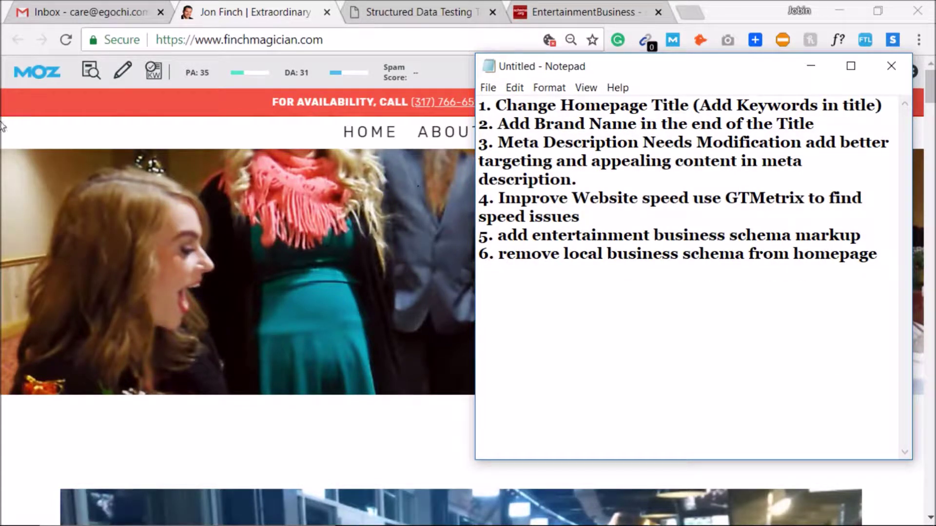
{"action": "left_click", "coordinate": [876, 258]}
{"action": "key", "text": "Return"}
Step: Switch back to the magician's homepage in the browser, highlight its web address and look at the video section below the banner
{"action": "left_click", "coordinate": [220, 18]}
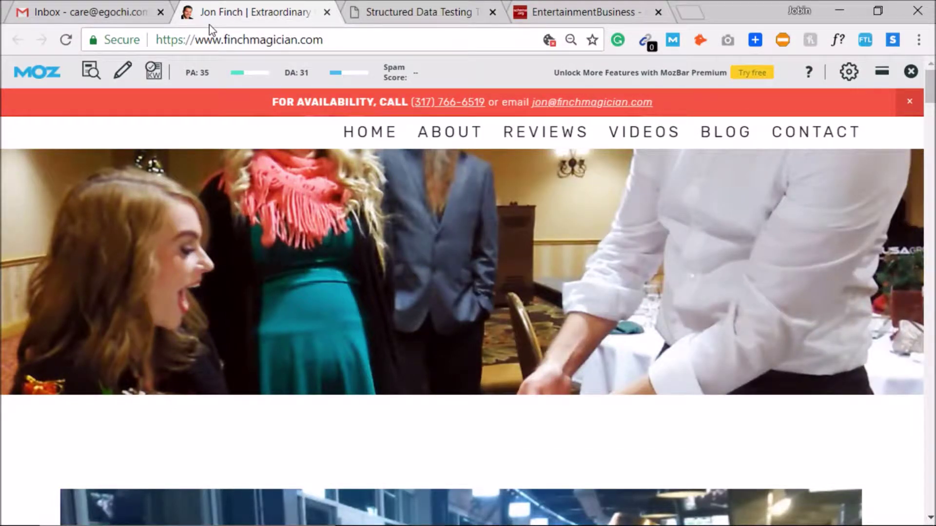
{"action": "scroll", "coordinate": [274, 284], "scroll_direction": "down", "scroll_amount": 3}
{"action": "scroll", "coordinate": [286, 319], "scroll_direction": "up", "scroll_amount": 3}
{"action": "left_click", "coordinate": [347, 39]}
{"action": "left_click", "coordinate": [348, 40]}
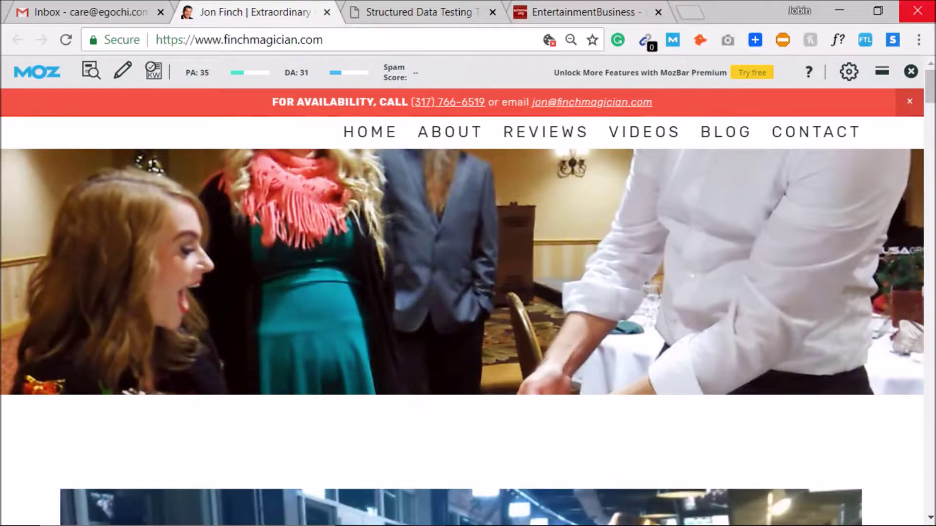
{"action": "type", "text": "/"}
{"action": "key", "text": "Return"}
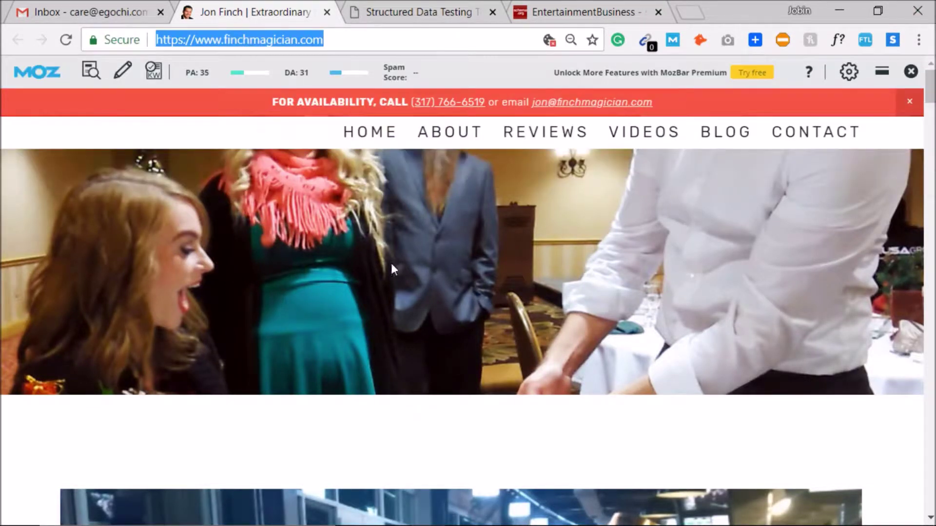
{"action": "left_click", "coordinate": [329, 407]}
{"action": "scroll", "coordinate": [365, 444], "scroll_direction": "down", "scroll_amount": 7}
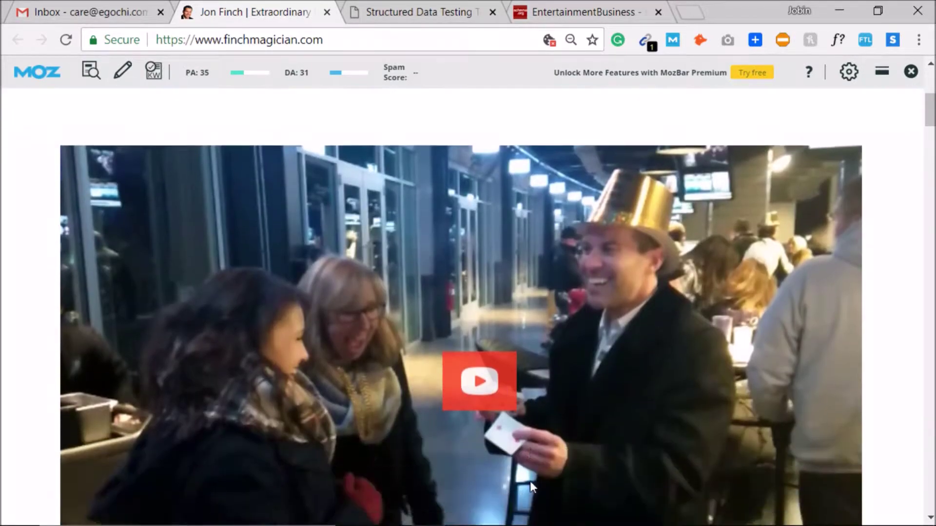
{"action": "scroll", "coordinate": [531, 480], "scroll_direction": "up", "scroll_amount": 5}
{"action": "left_click", "coordinate": [345, 44]}
{"action": "left_click", "coordinate": [404, 43]}
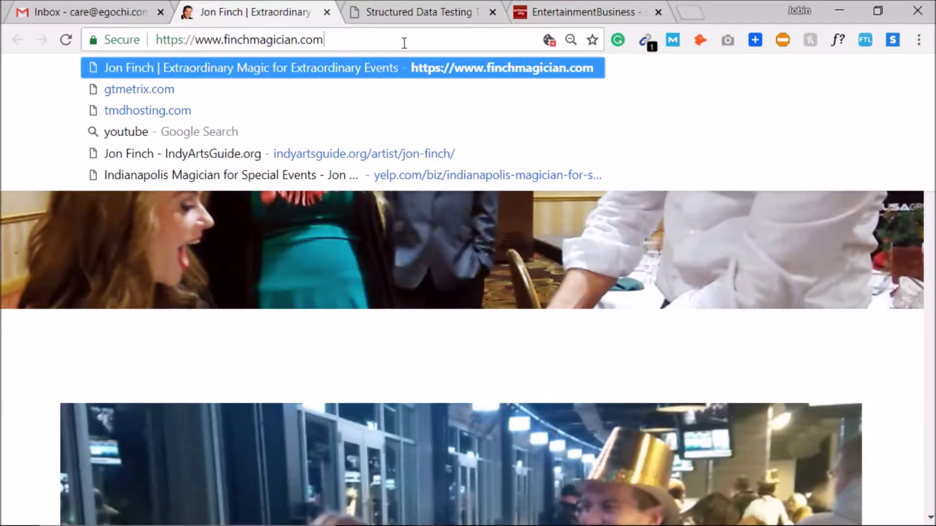
{"action": "left_click", "coordinate": [440, 320]}
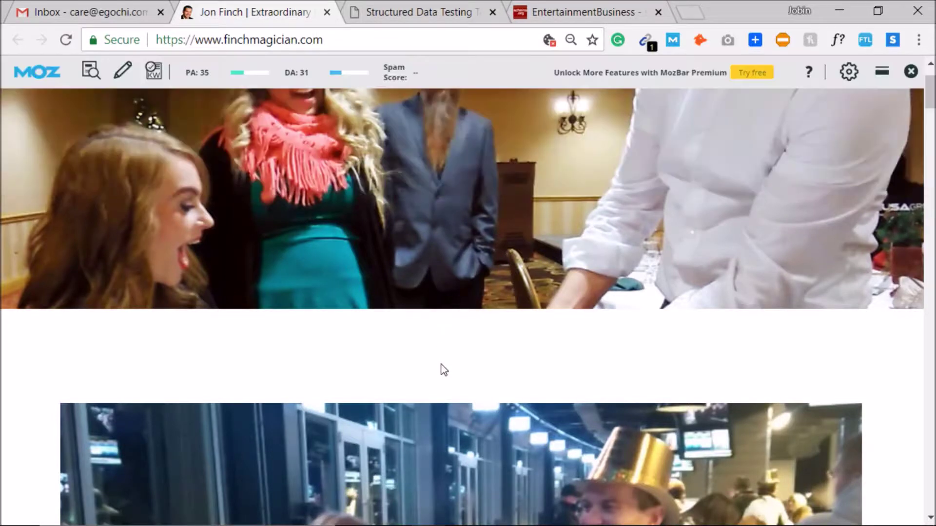
Step: Check the homepage's detected structured data items and the SEO task list in Notepad, and return to the magician's homepage
{"action": "left_click", "coordinate": [383, 7]}
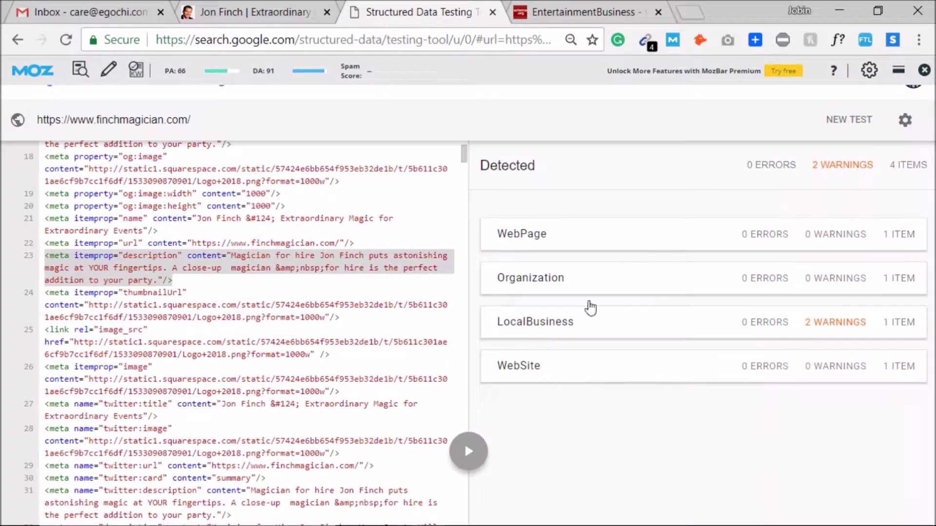
{"action": "mouse_move", "coordinate": [625, 521]}
{"action": "left_click", "coordinate": [663, 510]}
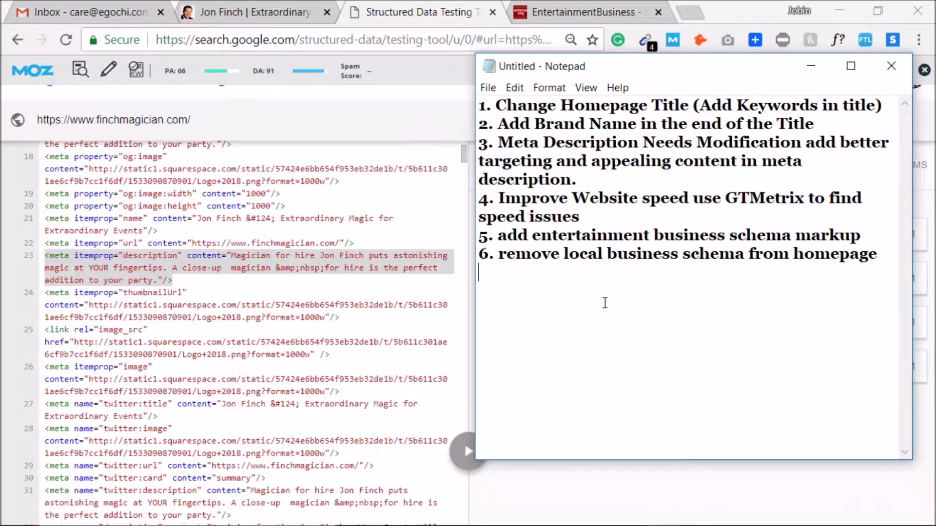
{"action": "left_click", "coordinate": [238, 19]}
{"action": "left_click", "coordinate": [239, 15]}
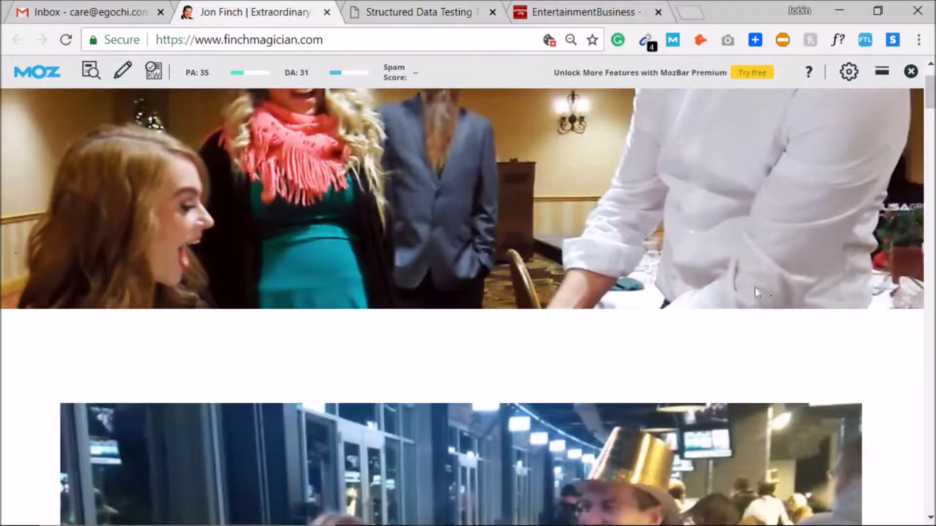
Step: Inspect the LocalBusiness markup details in the Structured Data Testing Tool and return to the list of detected items
{"action": "left_click", "coordinate": [387, 5]}
{"action": "left_click", "coordinate": [592, 329]}
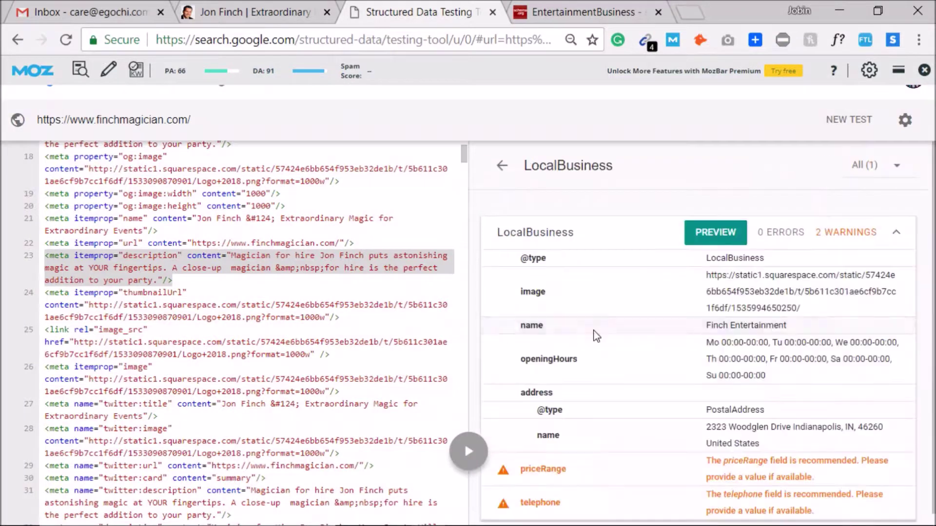
{"action": "left_click", "coordinate": [502, 165]}
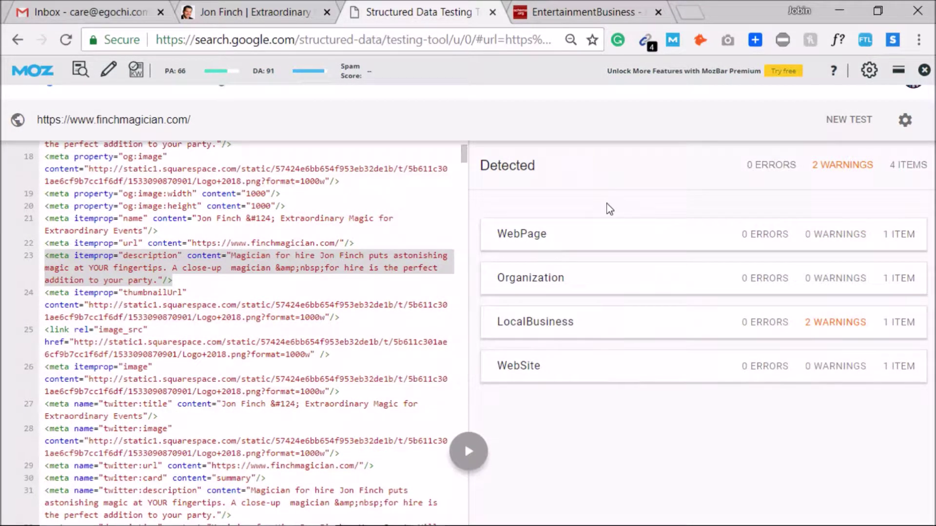
Step: Compare the magician's homepage content with the schema types detected in the Structured Data Testing Tool
{"action": "left_click", "coordinate": [251, 7]}
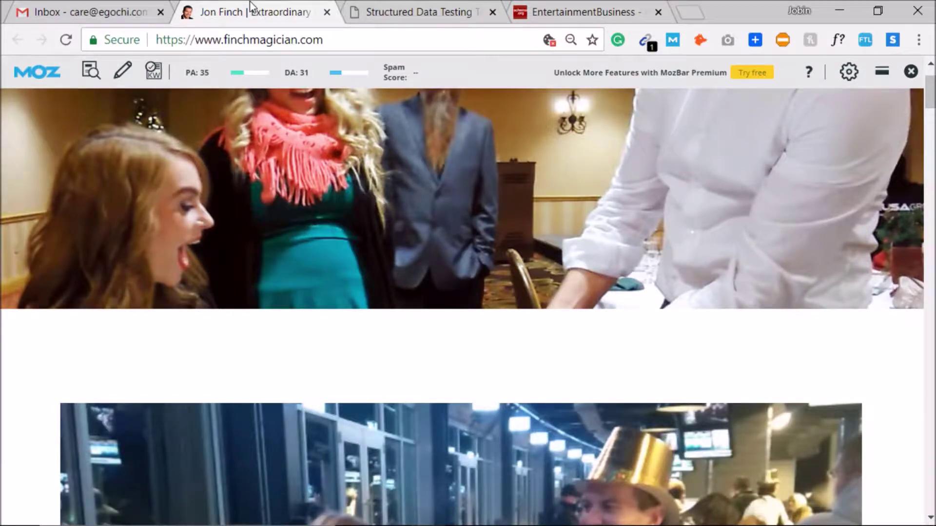
{"action": "left_click", "coordinate": [385, 12]}
{"action": "left_click", "coordinate": [266, 6]}
{"action": "left_click", "coordinate": [387, 12]}
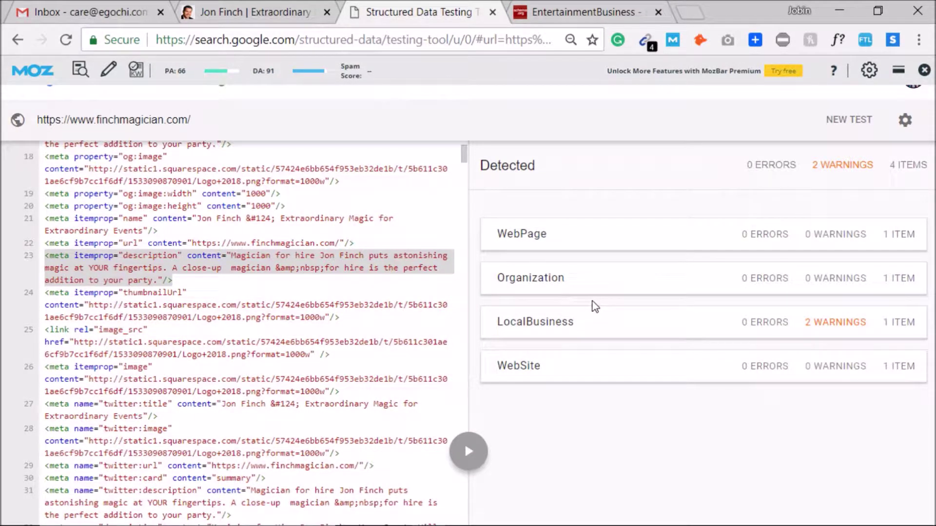
{"action": "key", "text": "ctrl+shift+Tab"}
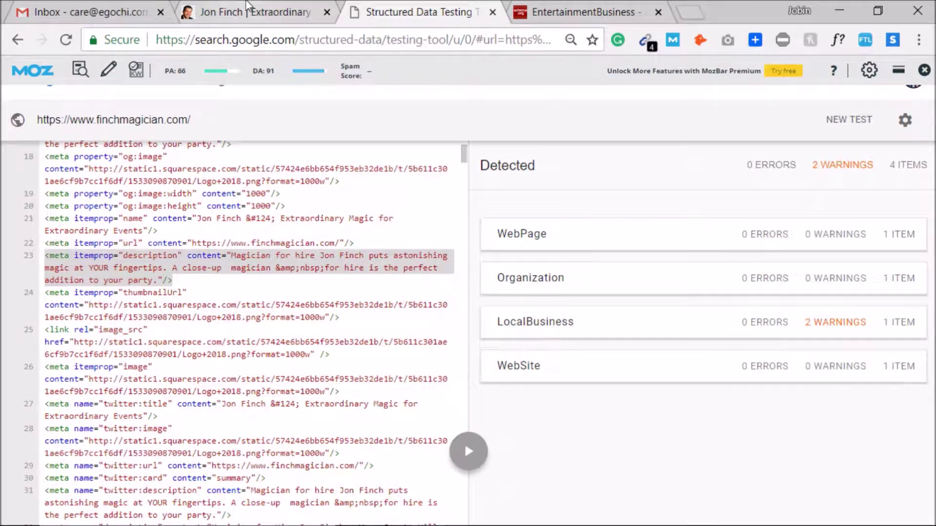
{"action": "scroll", "coordinate": [715, 372], "scroll_direction": "down", "scroll_amount": 5}
{"action": "scroll", "coordinate": [715, 372], "scroll_direction": "down", "scroll_amount": 15}
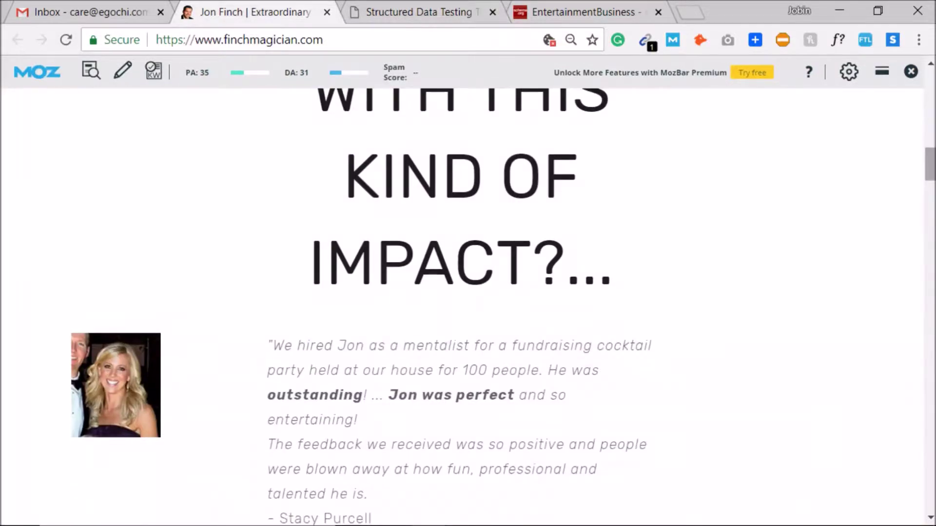
{"action": "scroll", "coordinate": [714, 371], "scroll_direction": "up", "scroll_amount": 20}
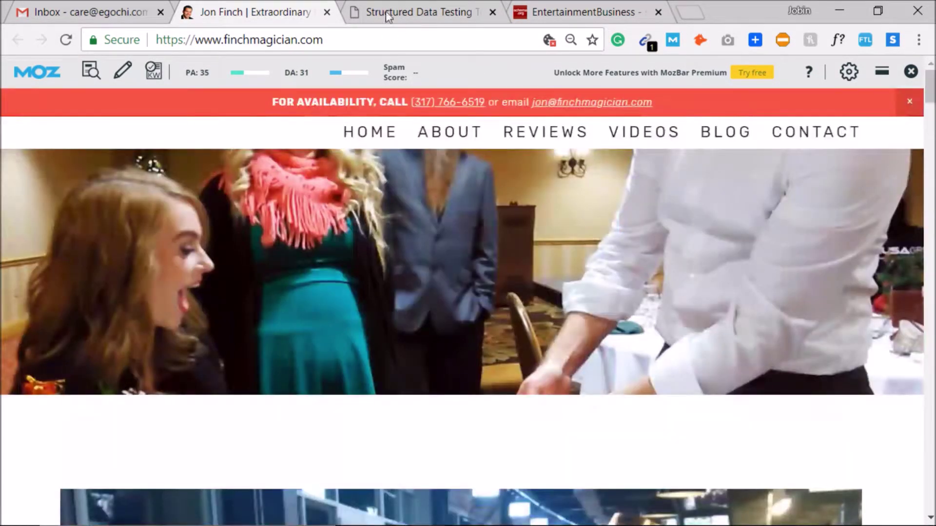
{"action": "left_click", "coordinate": [389, 17]}
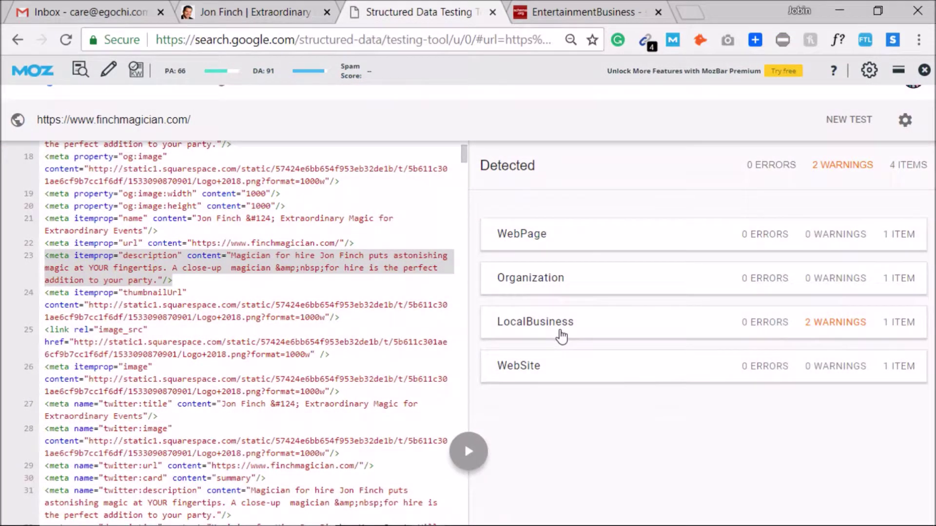
{"action": "left_click", "coordinate": [287, 7]}
{"action": "scroll", "coordinate": [524, 360], "scroll_direction": "down", "scroll_amount": 15}
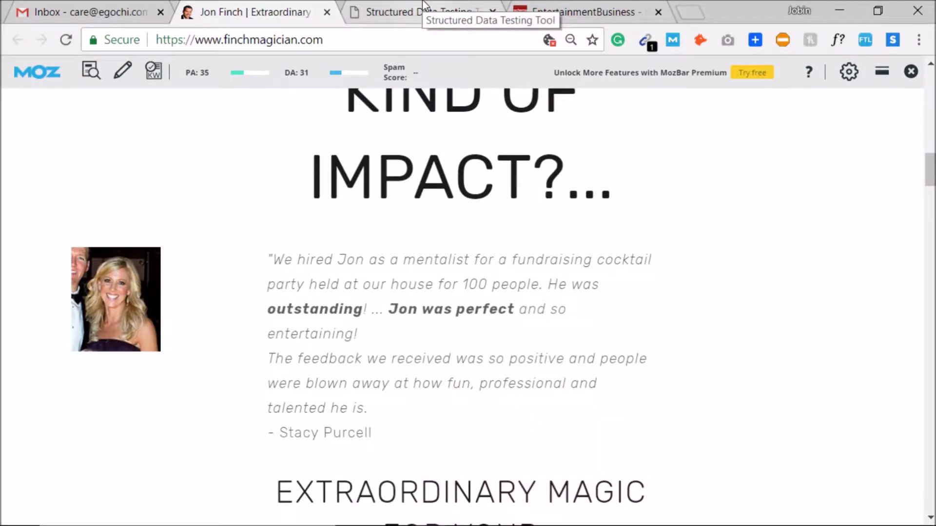
{"action": "left_click", "coordinate": [422, 5]}
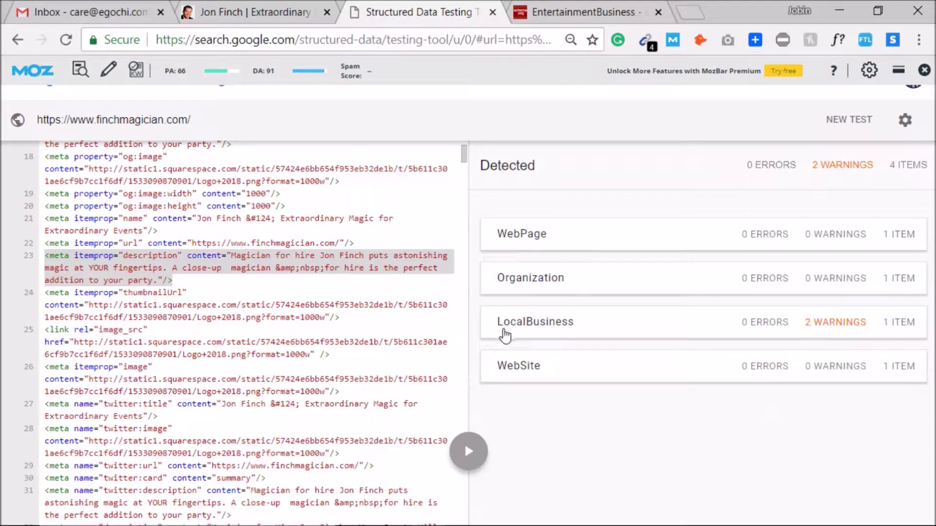
Step: Examine the LocalBusiness warnings and the WebSite markup details, returning to the detected items list after each
{"action": "left_click", "coordinate": [838, 331]}
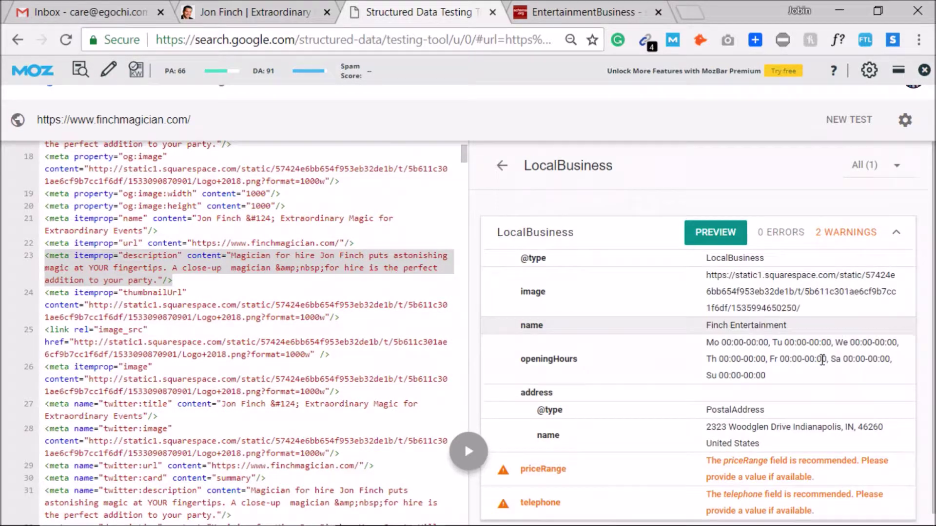
{"action": "left_click", "coordinate": [502, 157]}
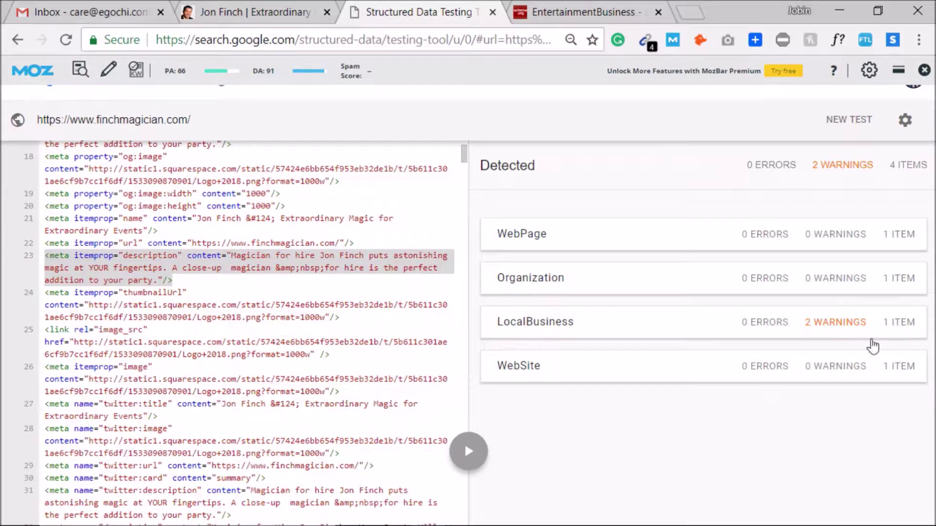
{"action": "left_click", "coordinate": [822, 378]}
{"action": "left_click", "coordinate": [722, 341]}
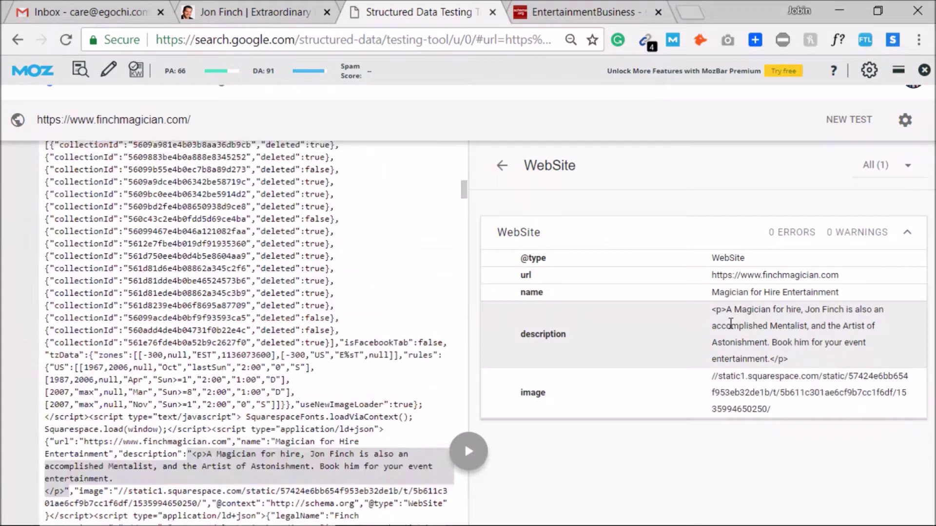
{"action": "left_click", "coordinate": [502, 165]}
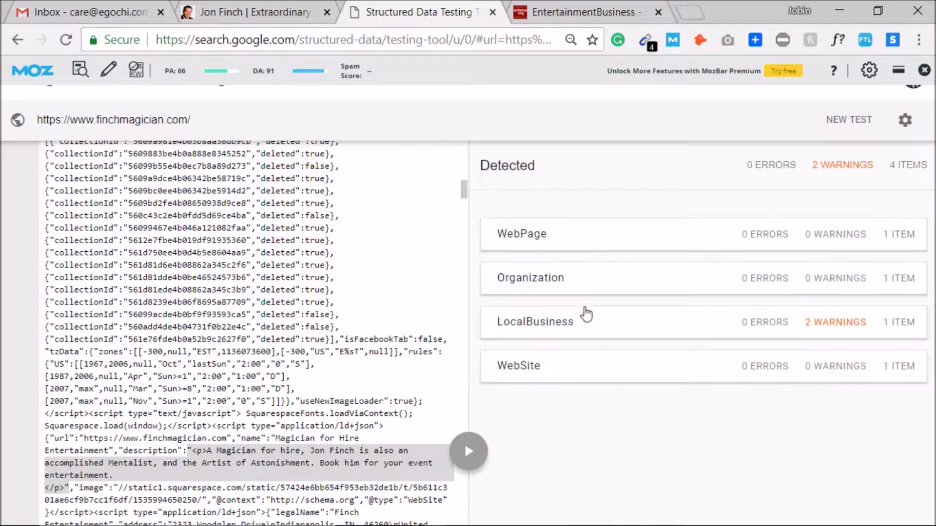
Step: Review the homepage's testimonial and introduction text against the detected schema items
{"action": "left_click", "coordinate": [217, 10]}
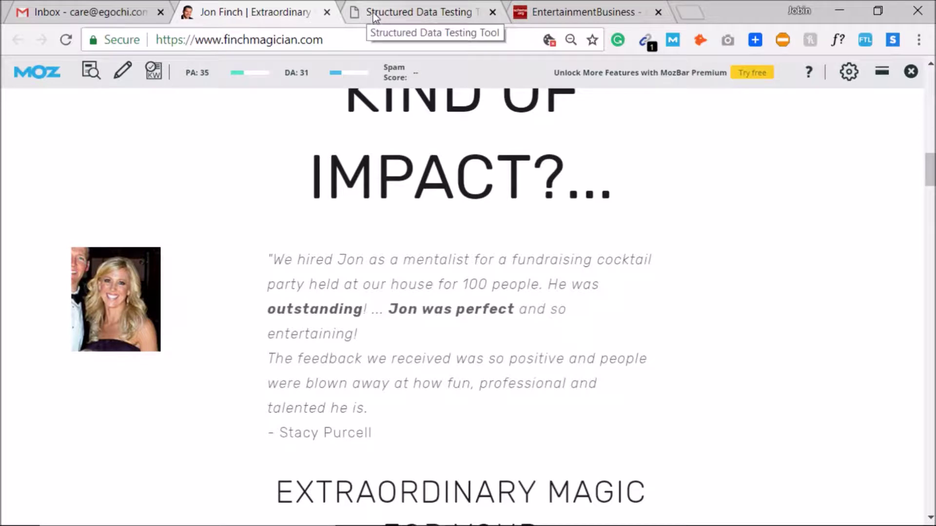
{"action": "left_click", "coordinate": [366, 12]}
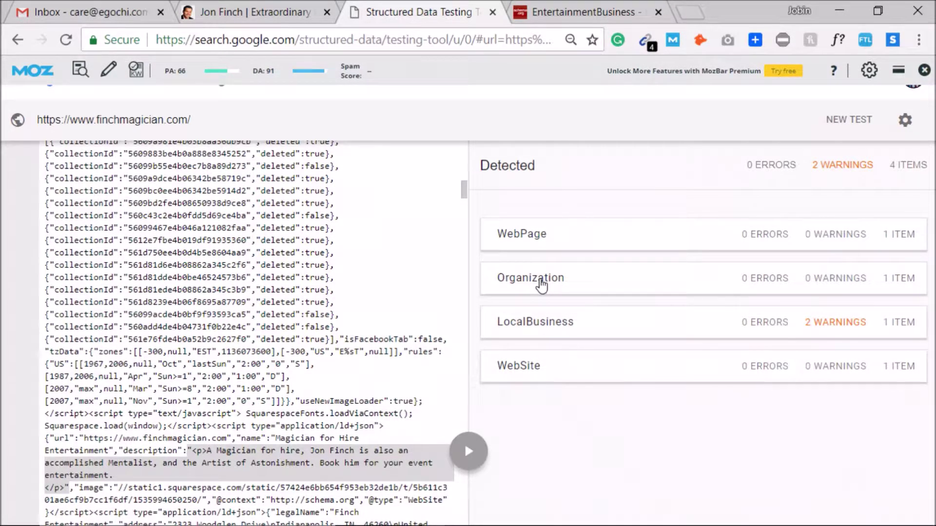
{"action": "left_click", "coordinate": [251, 11]}
{"action": "scroll", "coordinate": [464, 326], "scroll_direction": "down", "scroll_amount": 3}
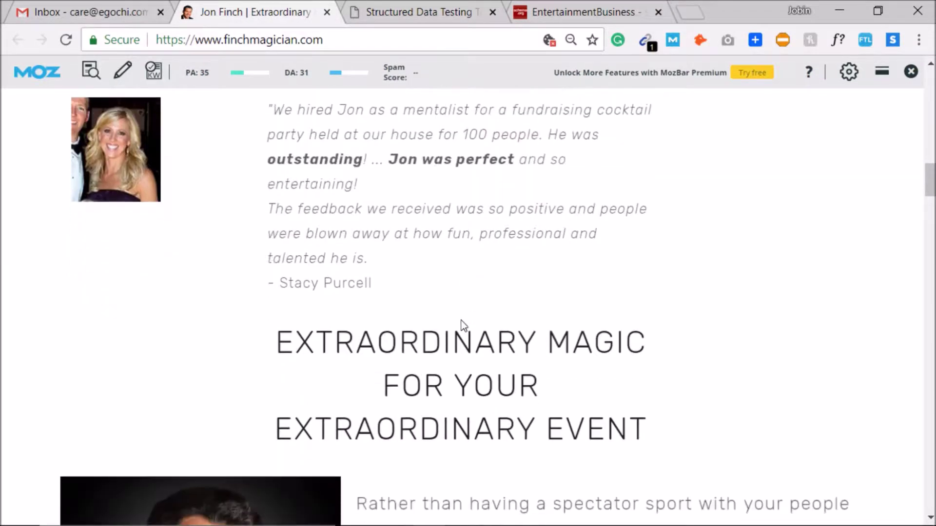
{"action": "scroll", "coordinate": [464, 325], "scroll_direction": "down", "scroll_amount": 10}
{"action": "scroll", "coordinate": [450, 236], "scroll_direction": "up", "scroll_amount": 2}
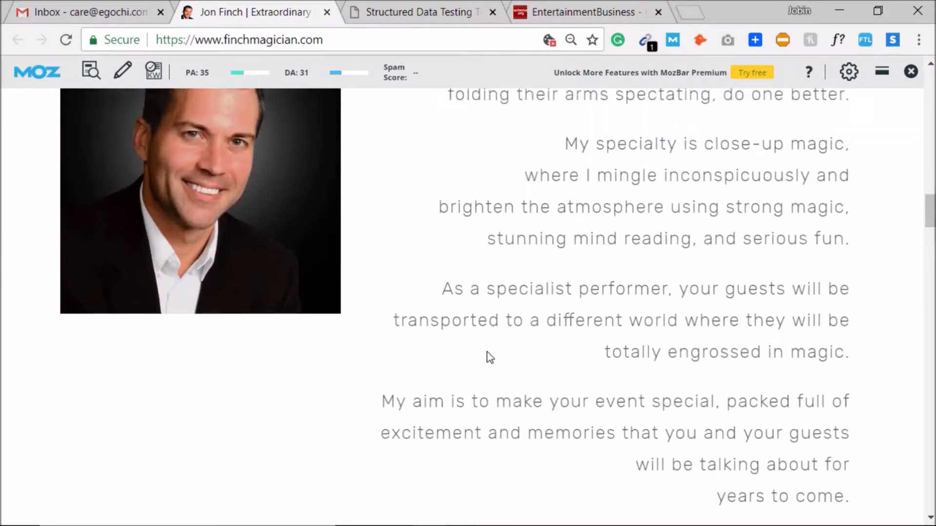
{"action": "scroll", "coordinate": [489, 358], "scroll_direction": "up", "scroll_amount": 3}
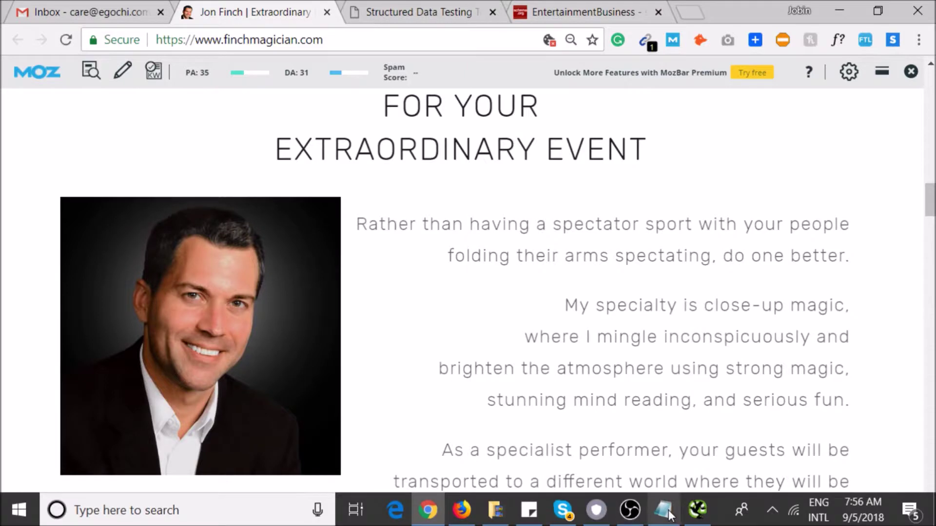
Step: Add item 7, "Fix Local Schema warning errors", to the SEO task list in Notepad and start item 8
{"action": "left_click", "coordinate": [662, 510]}
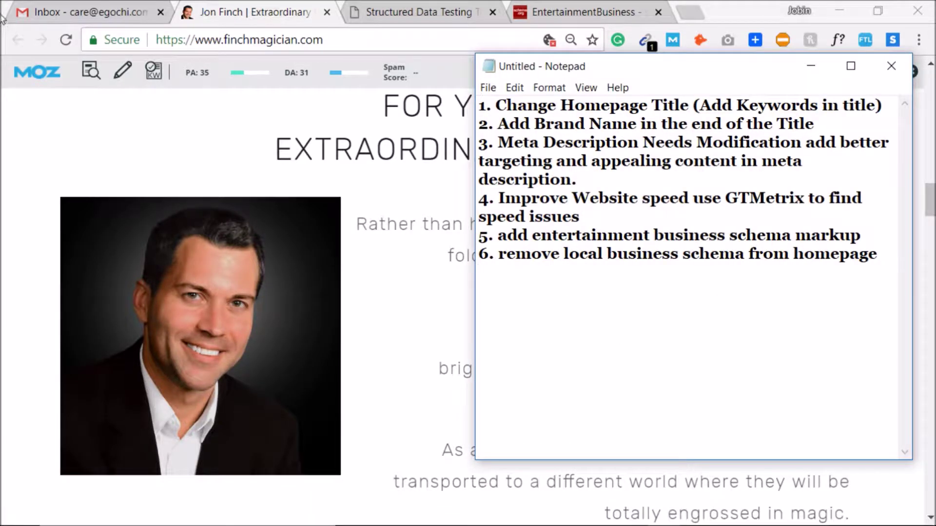
{"action": "type", "text": "."}
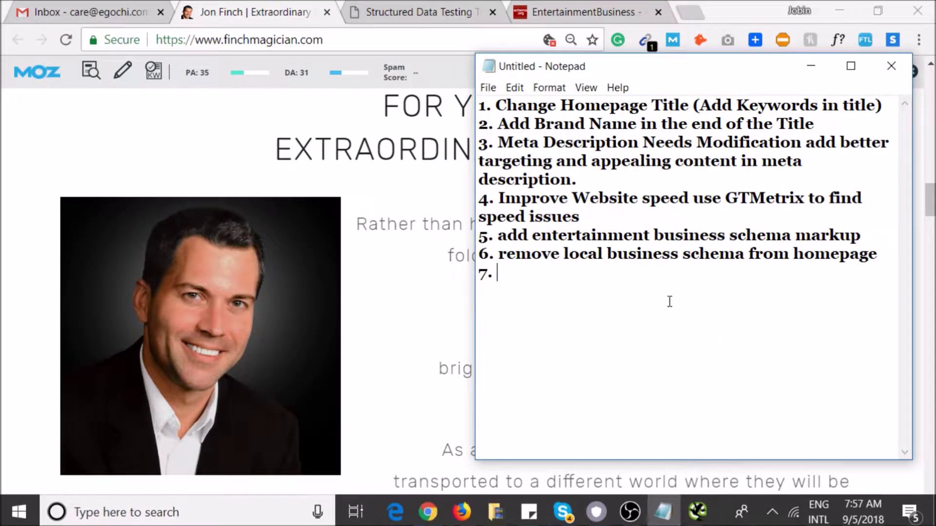
{"action": "type", "text": " Fi"}
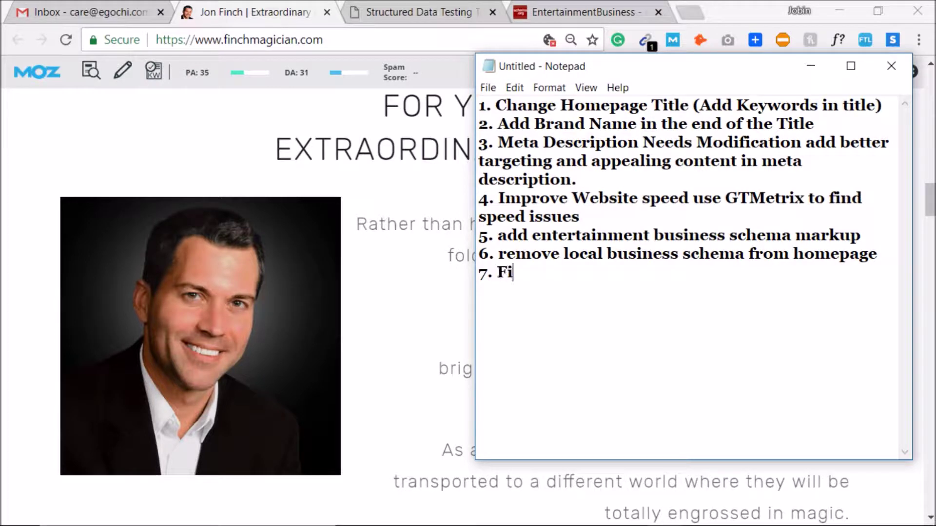
{"action": "type", "text": "x Local Schema e"}
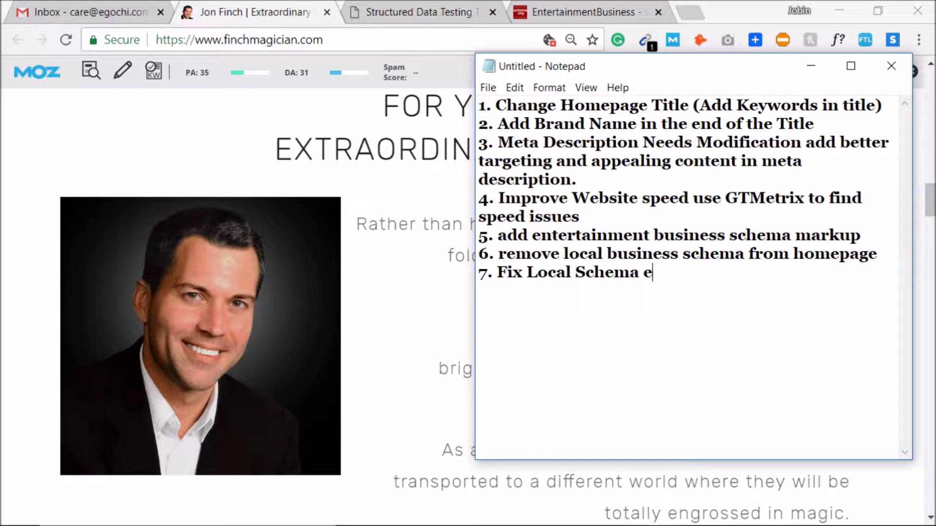
{"action": "key", "text": "BackSpace"}
{"action": "type", "text": "wr"}
{"action": "key", "text": "BackSpace"}
{"action": "type", "text": "arn"}
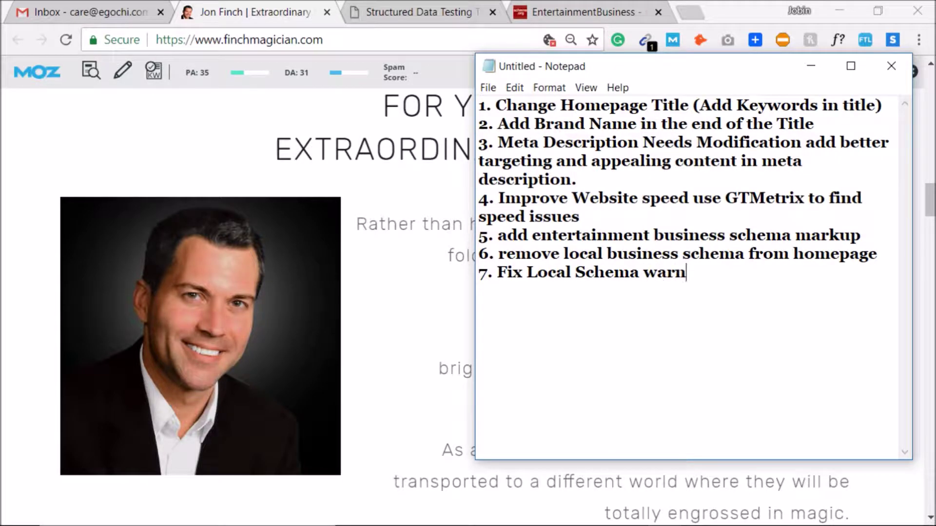
{"action": "type", "text": "ing errors "}
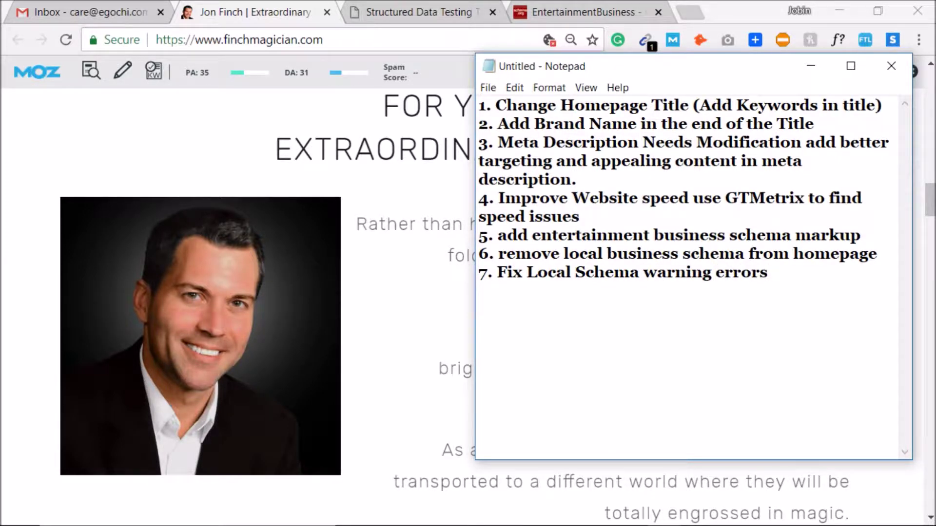
{"action": "type", "text": "8"}
Step: Return to the magician's homepage in the browser and show its markup results in the MozBar page analysis
{"action": "left_click", "coordinate": [297, 6]}
{"action": "scroll", "coordinate": [511, 341], "scroll_direction": "down", "scroll_amount": 1}
{"action": "scroll", "coordinate": [511, 305], "scroll_direction": "up", "scroll_amount": 9}
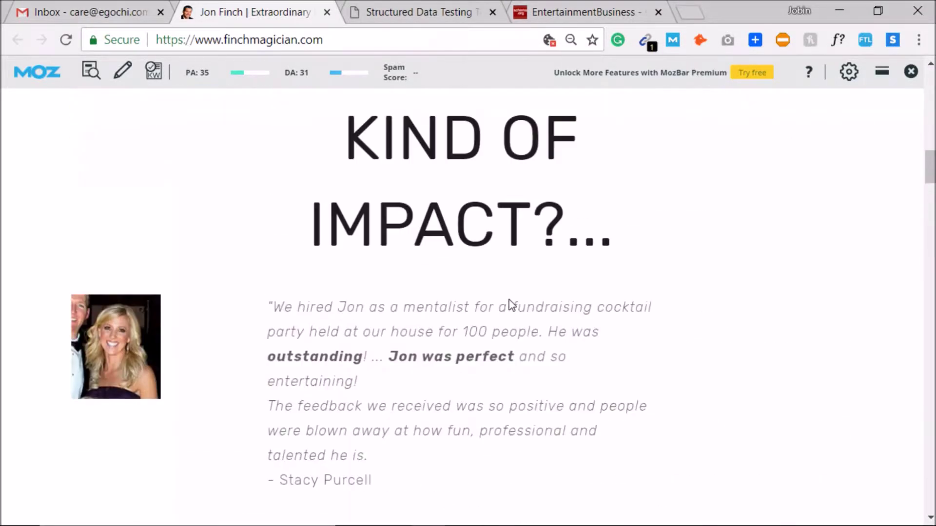
{"action": "scroll", "coordinate": [511, 304], "scroll_direction": "up", "scroll_amount": 15}
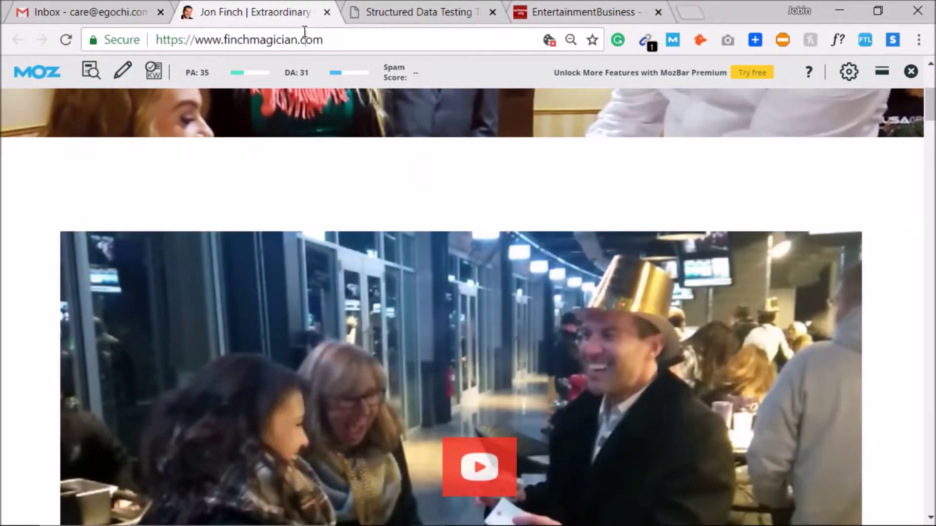
{"action": "left_click", "coordinate": [305, 33]}
{"action": "left_click", "coordinate": [49, 156]}
{"action": "left_click", "coordinate": [95, 68]}
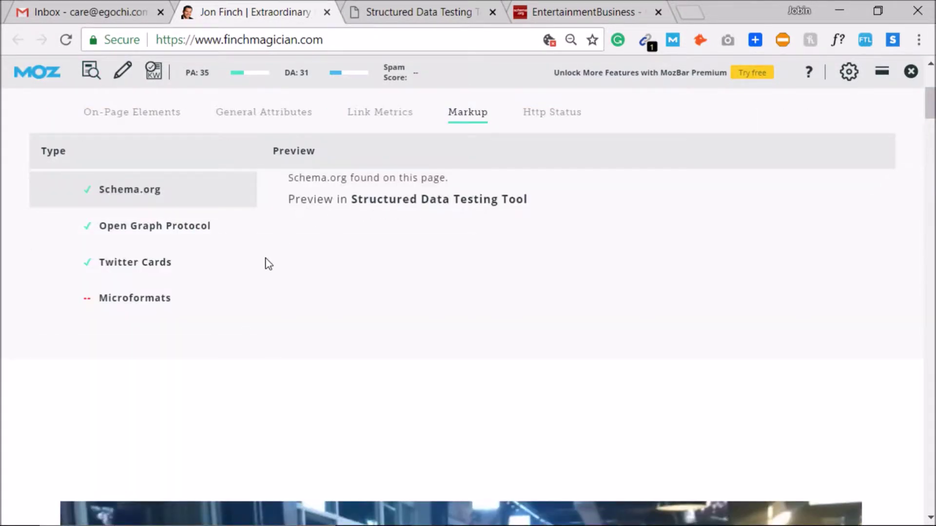
Step: View the Open Graph Protocol preview in the homepage's markup results
{"action": "double_click", "coordinate": [173, 229]}
{"action": "left_click_drag", "start_coordinate": [172, 229], "coordinate": [359, 230]}
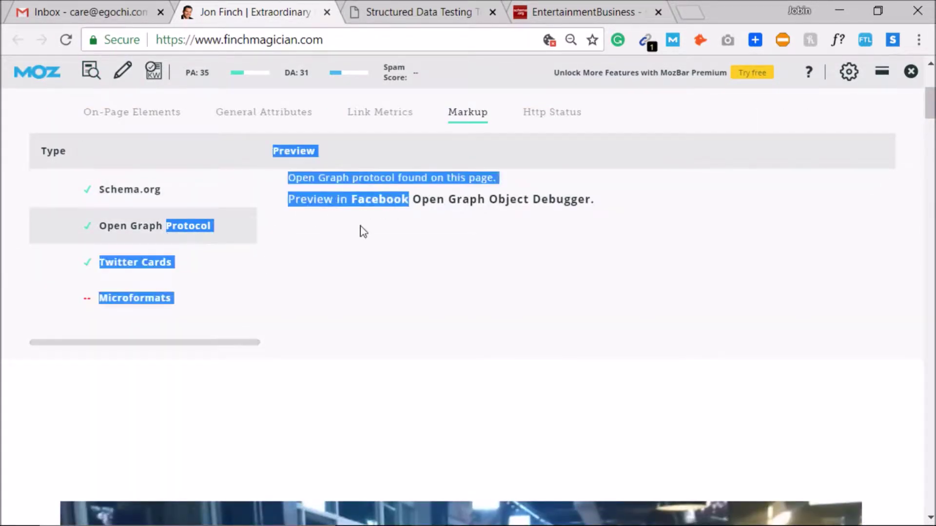
{"action": "left_click", "coordinate": [295, 244]}
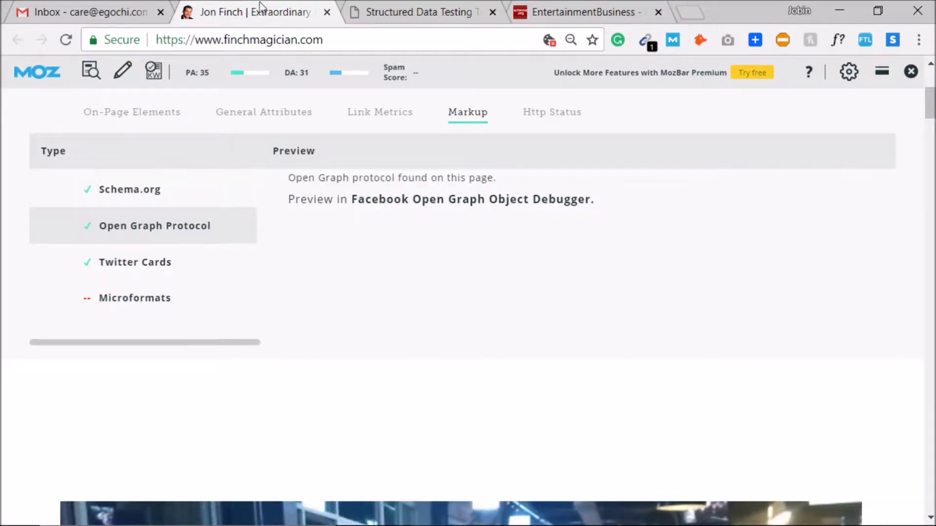
Step: Search Google for "facebook og debugger" in place of the structured data test and open the "Debugger - Facebook for Developers" result
{"action": "double_click", "coordinate": [209, 228]}
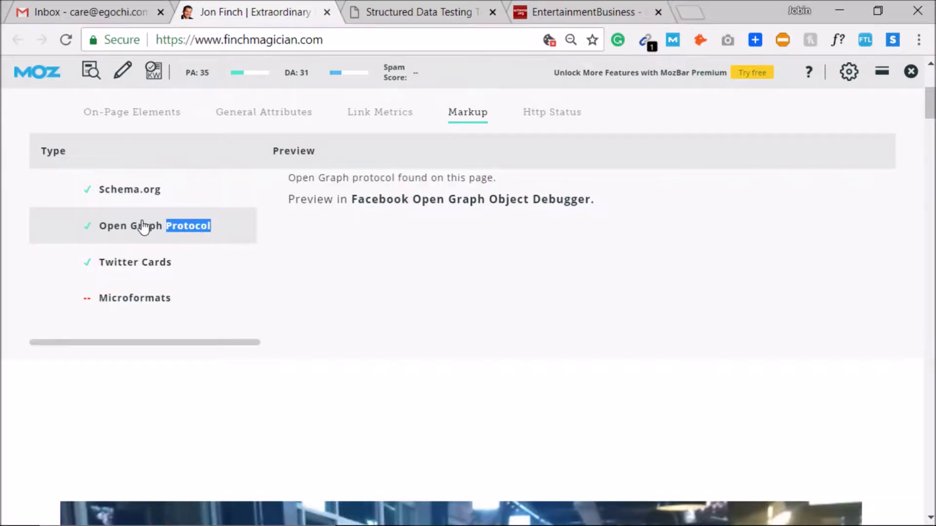
{"action": "left_click", "coordinate": [124, 230]}
{"action": "key", "text": "ctrl+Tab"}
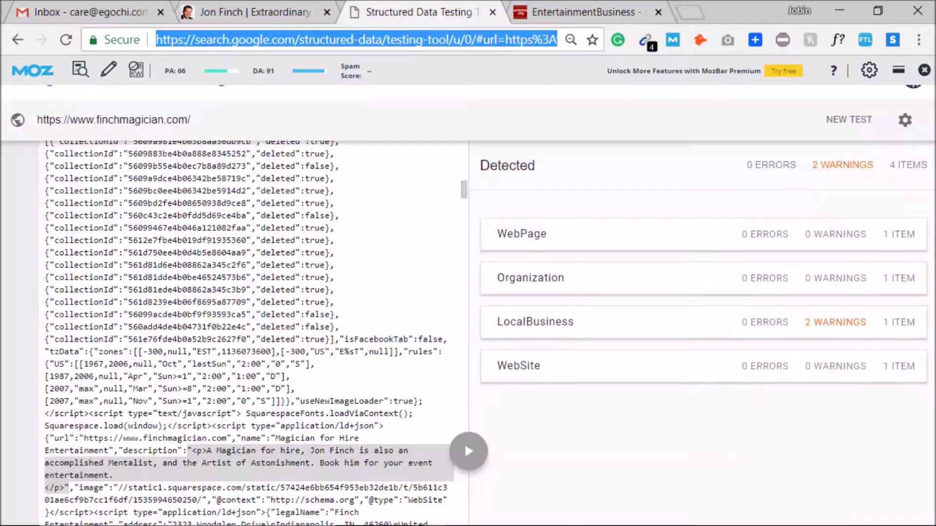
{"action": "type", "text": "facebook og"}
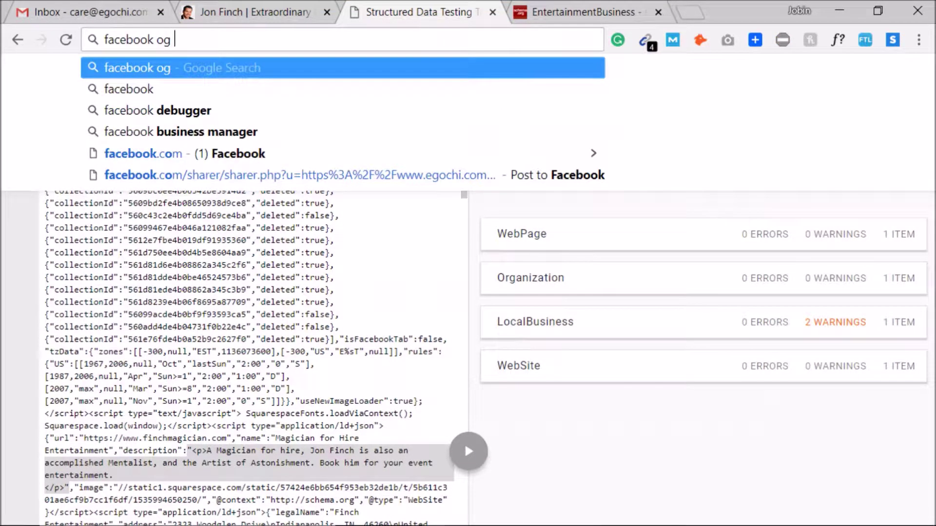
{"action": "key", "text": "Down"}
{"action": "key", "text": "Down"}
{"action": "key", "text": "Return"}
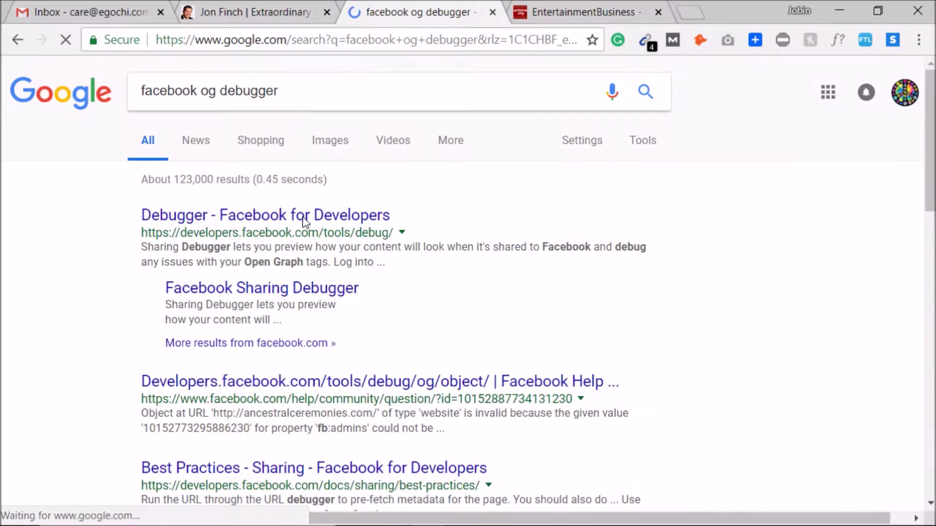
{"action": "left_click", "coordinate": [303, 219]}
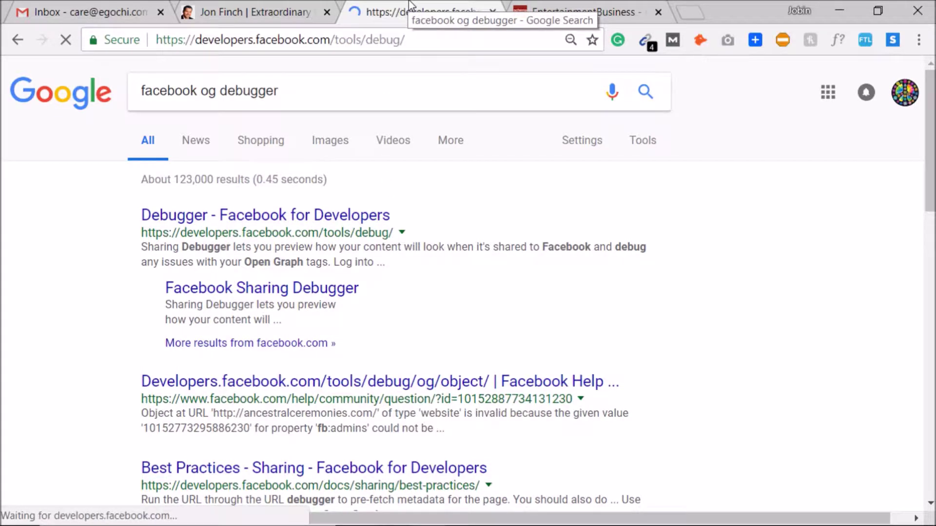
{"action": "left_click", "coordinate": [246, 12]}
{"action": "left_click", "coordinate": [249, 49]}
{"action": "key", "text": "ctrl+c"}
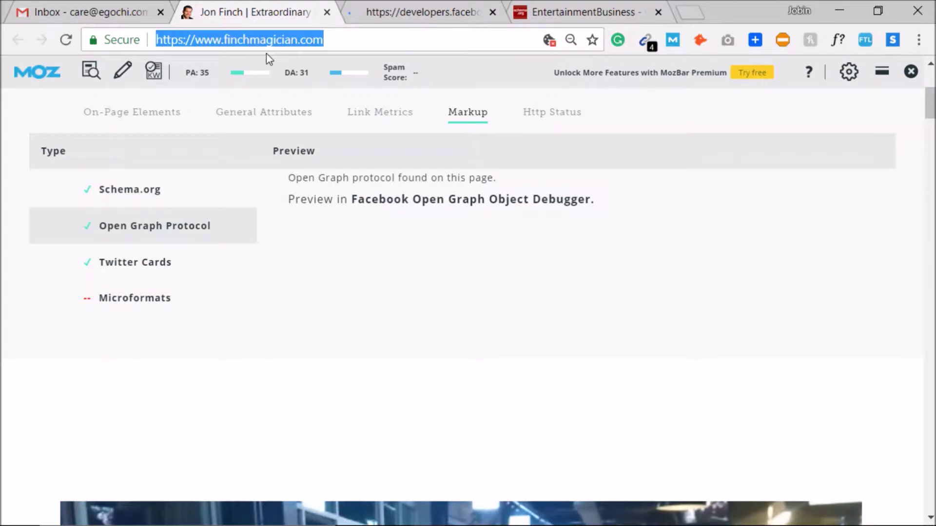
{"action": "left_click", "coordinate": [409, 7]}
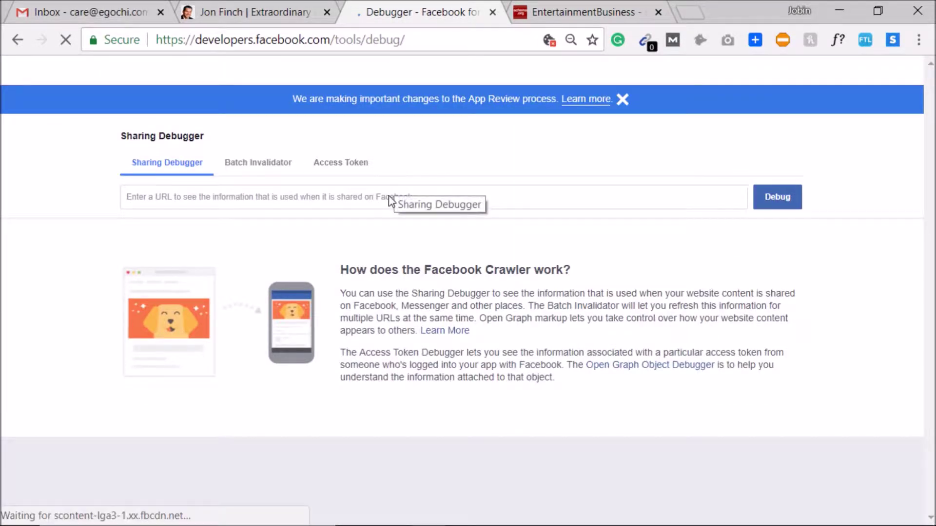
{"action": "left_click", "coordinate": [389, 196]}
{"action": "key", "text": "ctrl+v"}
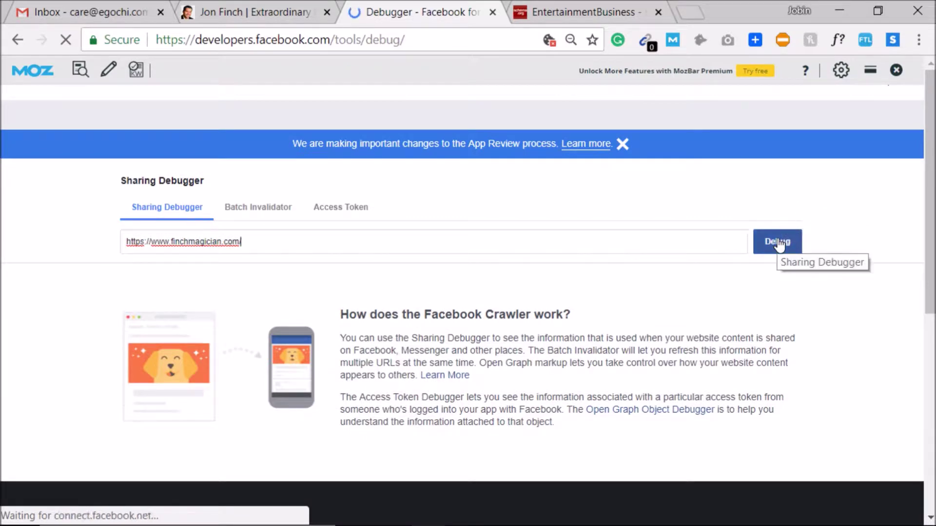
{"action": "left_click", "coordinate": [778, 243]}
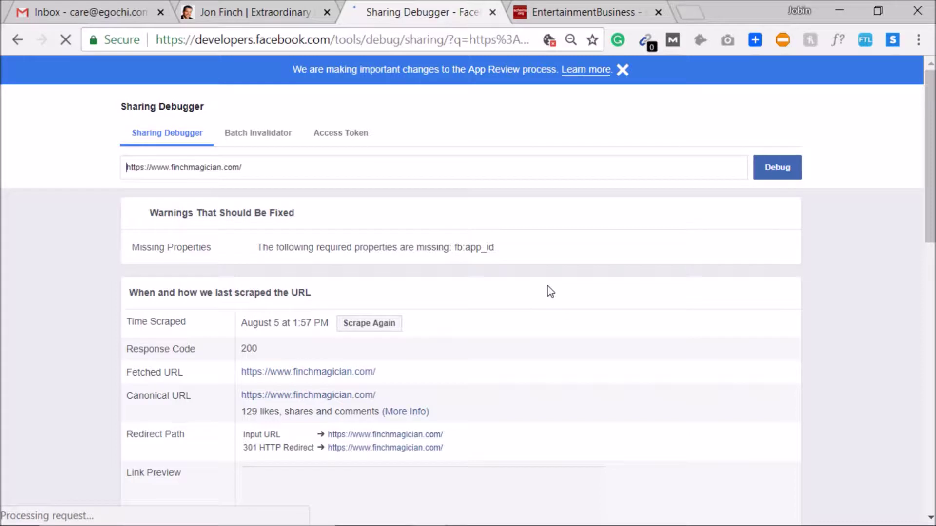
Step: Examine the debugger's scrape details, link preview and Open Graph properties for the magician's homepage
{"action": "scroll", "coordinate": [558, 287], "scroll_direction": "down", "scroll_amount": 5}
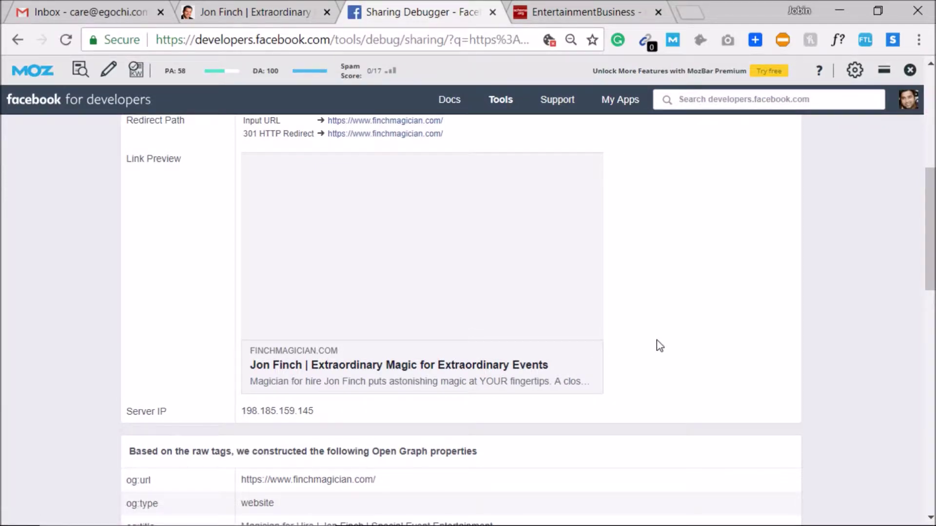
{"action": "scroll", "coordinate": [660, 346], "scroll_direction": "up", "scroll_amount": 4}
{"action": "scroll", "coordinate": [659, 346], "scroll_direction": "down", "scroll_amount": 5}
{"action": "scroll", "coordinate": [660, 347], "scroll_direction": "up", "scroll_amount": 5}
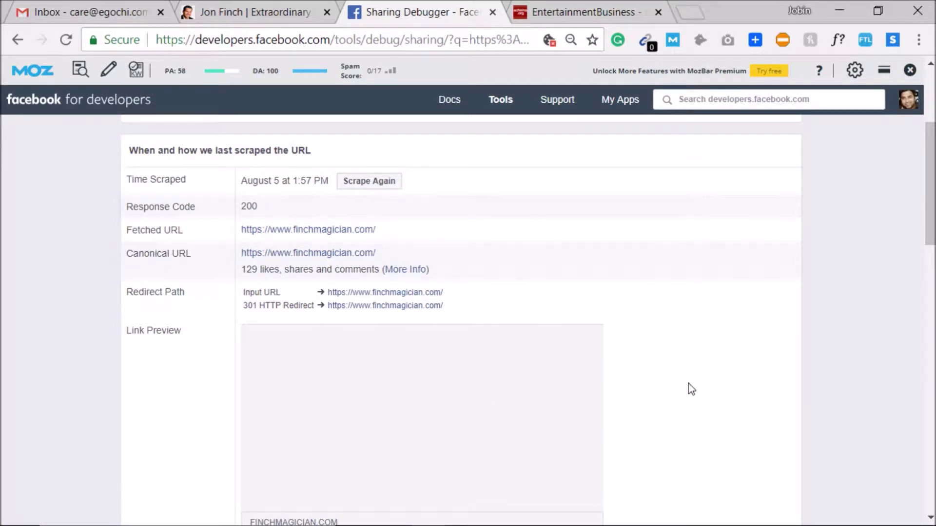
{"action": "scroll", "coordinate": [691, 390], "scroll_direction": "down", "scroll_amount": 10}
{"action": "scroll", "coordinate": [689, 385], "scroll_direction": "up", "scroll_amount": 5}
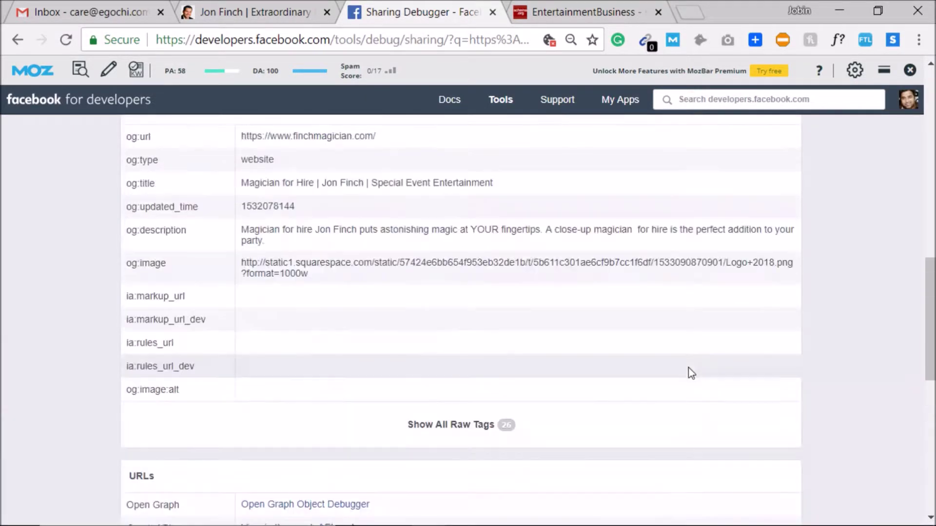
Step: Open the Egochi company page, facebook.com/egochicompany, in a new browser tab
{"action": "left_click", "coordinate": [686, 11]}
{"action": "type", "text": "fa"}
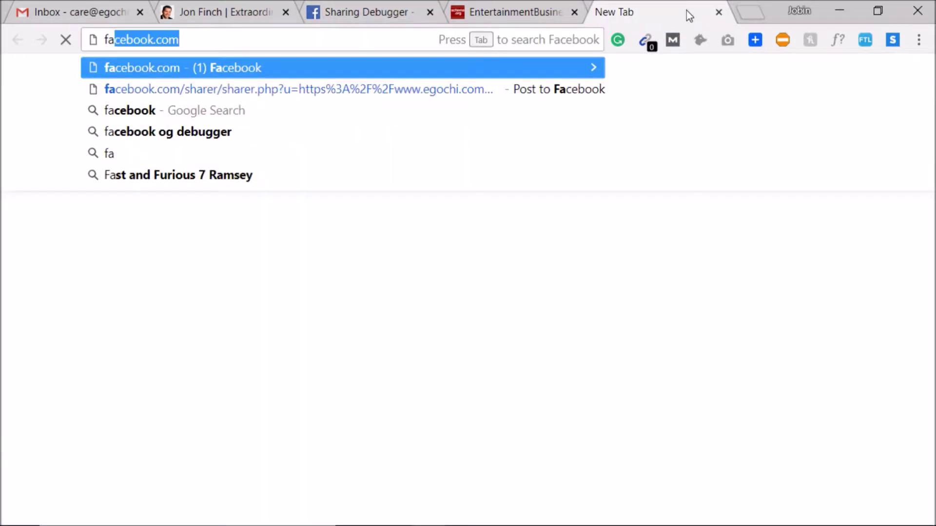
{"action": "type", "text": "cebook.com"}
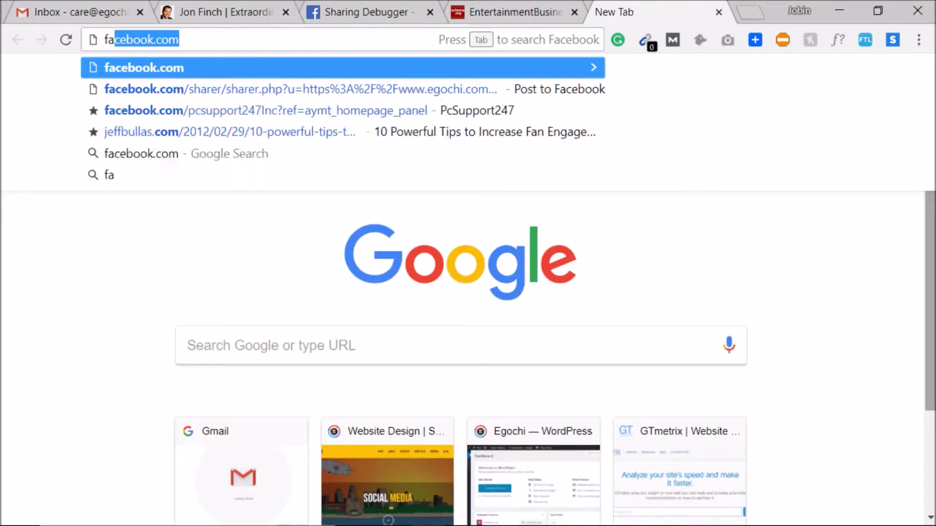
{"action": "key", "text": "Down"}
{"action": "key", "text": "Down"}
{"action": "key", "text": "Up"}
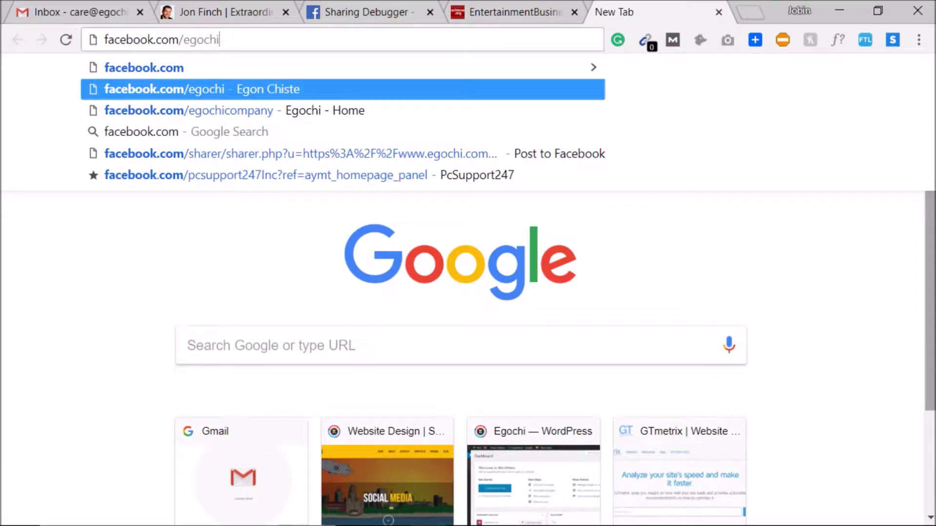
{"action": "key", "text": "Down"}
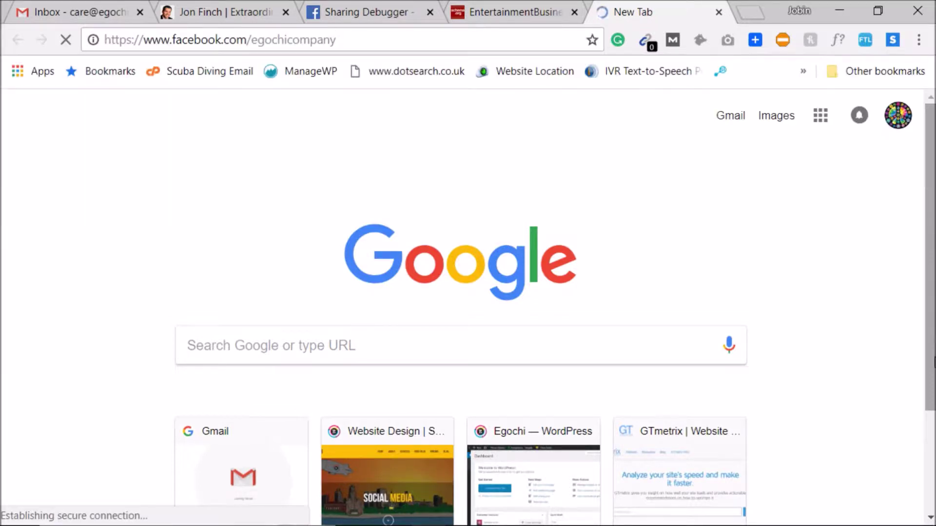
Step: Return to the Sharing Debugger, examine the 301 HTTP Redirect entry in the redirect path and copy its URL
{"action": "left_click", "coordinate": [349, 4]}
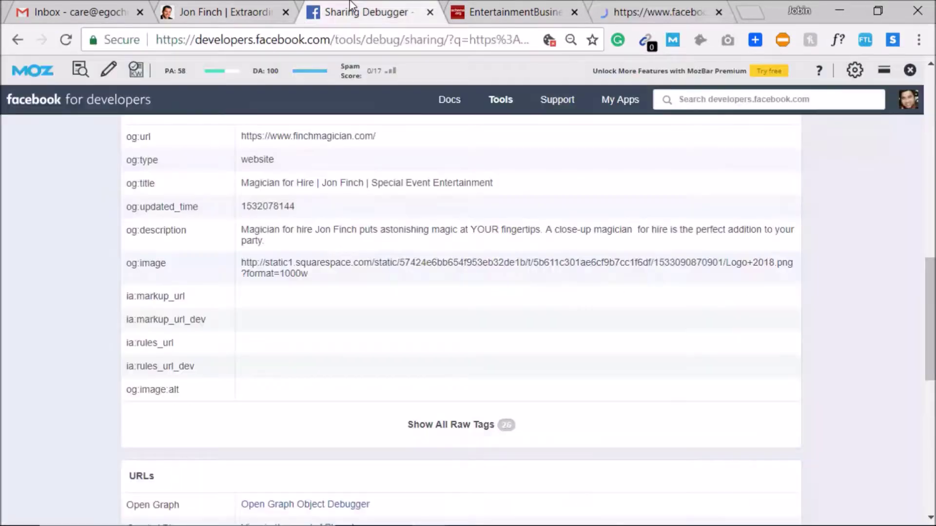
{"action": "scroll", "coordinate": [430, 297], "scroll_direction": "up", "scroll_amount": 7}
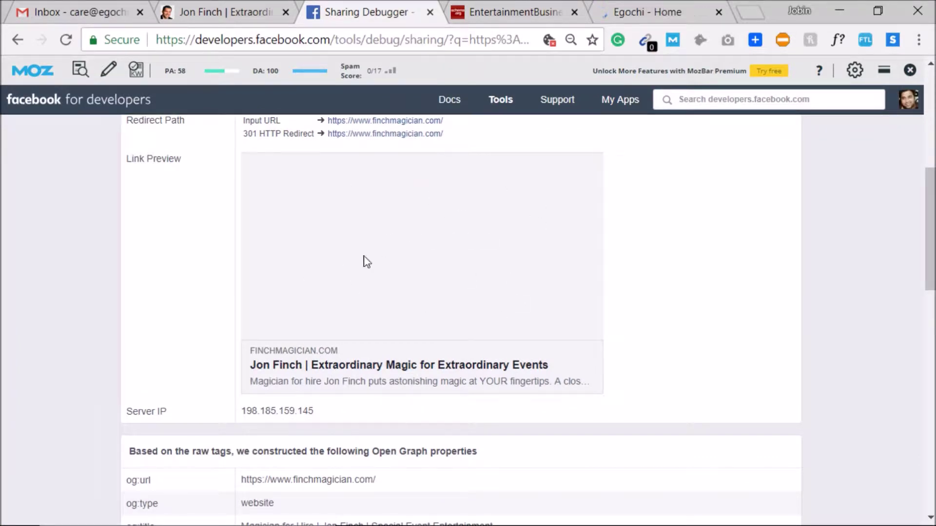
{"action": "scroll", "coordinate": [487, 293], "scroll_direction": "up", "scroll_amount": 2}
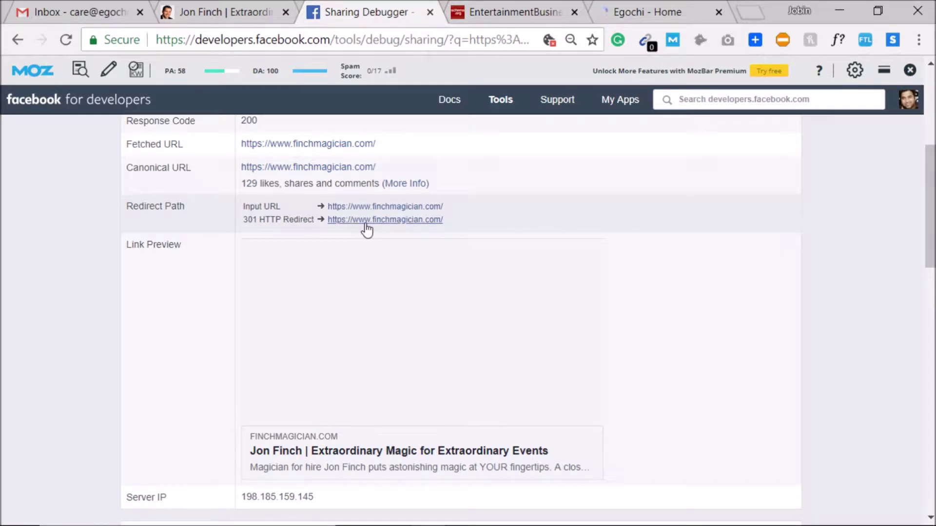
{"action": "left_click_drag", "start_coordinate": [282, 214], "coordinate": [312, 220]}
{"action": "double_click", "coordinate": [308, 221]}
{"action": "left_click", "coordinate": [274, 220]}
{"action": "triple_click", "coordinate": [274, 216]}
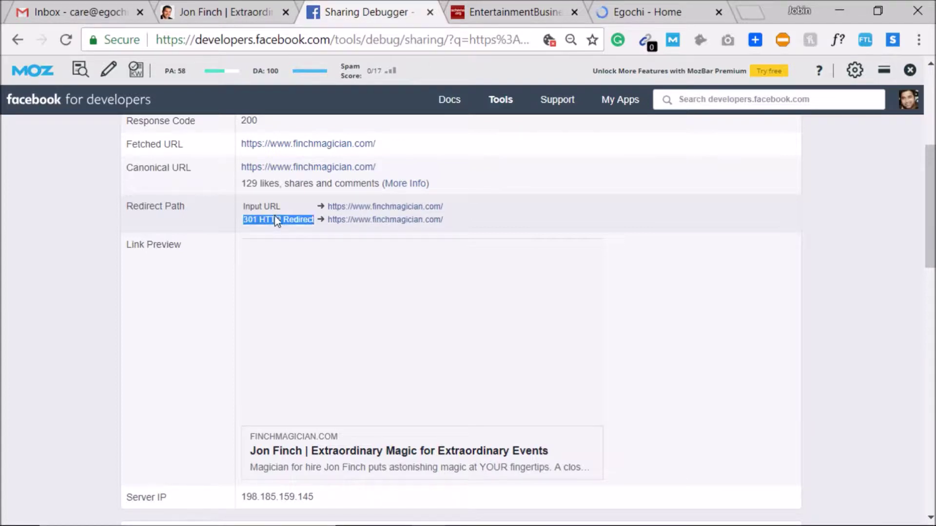
{"action": "left_click_drag", "start_coordinate": [443, 221], "coordinate": [328, 228]}
{"action": "key", "text": "ctrl+c"}
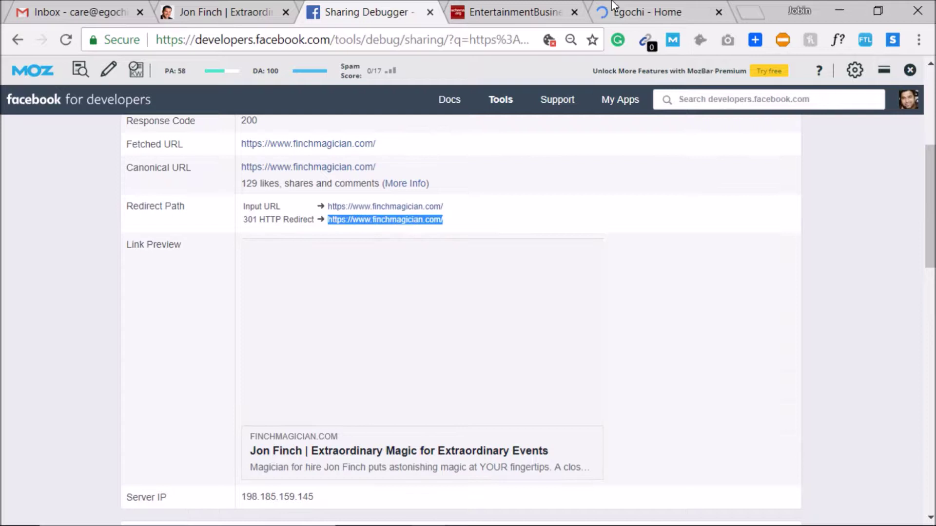
Step: Paste the copied homepage URL into a new post on the Egochi Facebook page and examine its link preview, dismissing the translation tip
{"action": "left_click", "coordinate": [631, 8]}
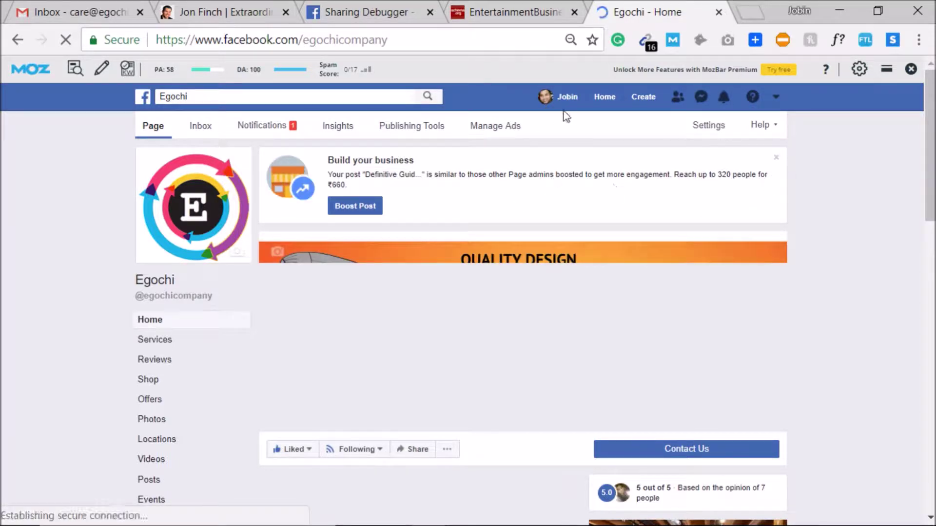
{"action": "scroll", "coordinate": [856, 286], "scroll_direction": "down", "scroll_amount": 5}
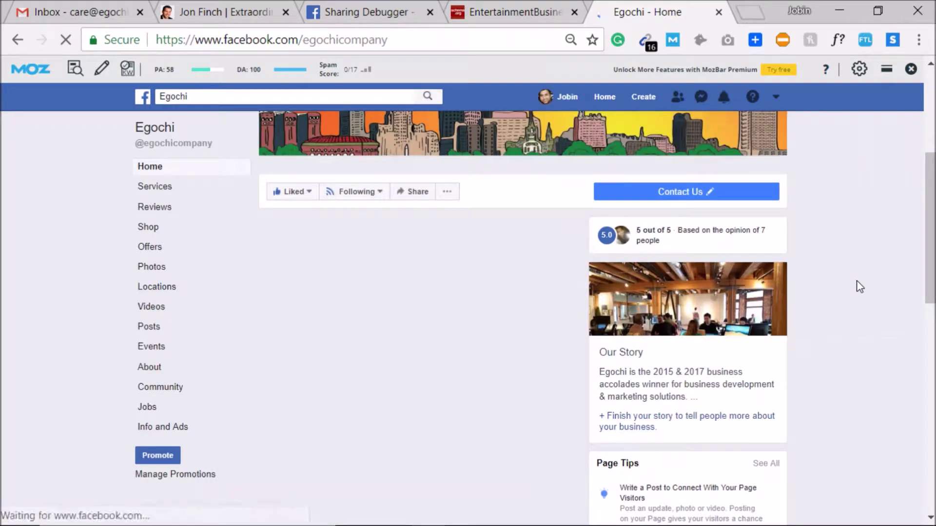
{"action": "scroll", "coordinate": [859, 286], "scroll_direction": "down", "scroll_amount": 2}
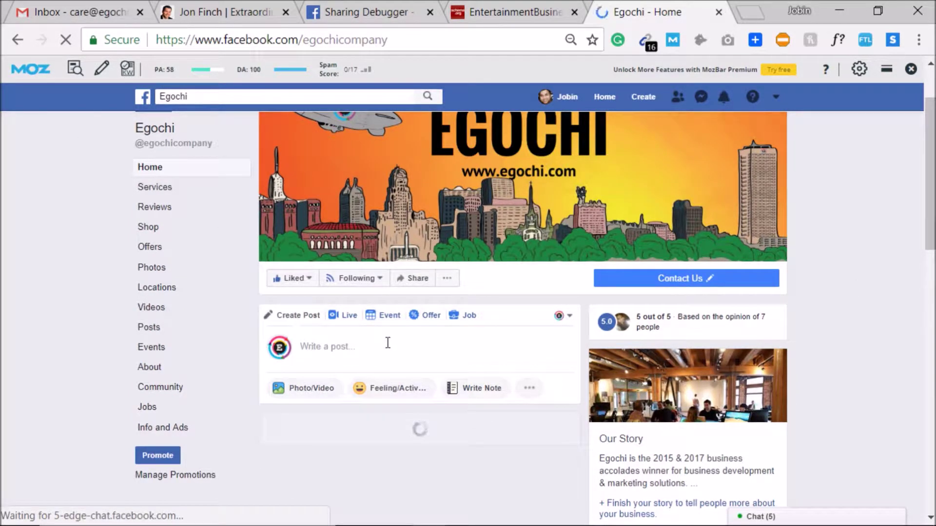
{"action": "left_click", "coordinate": [410, 354]}
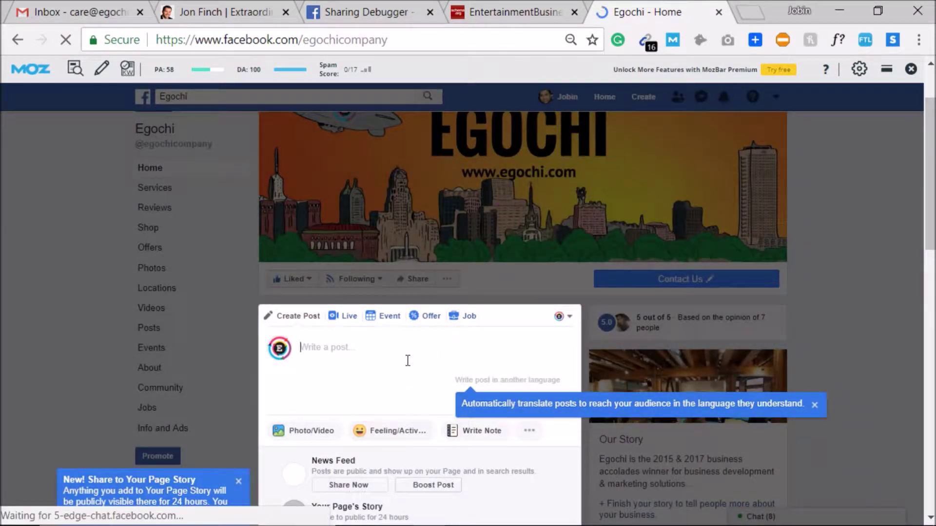
{"action": "key", "text": "ctrl+v"}
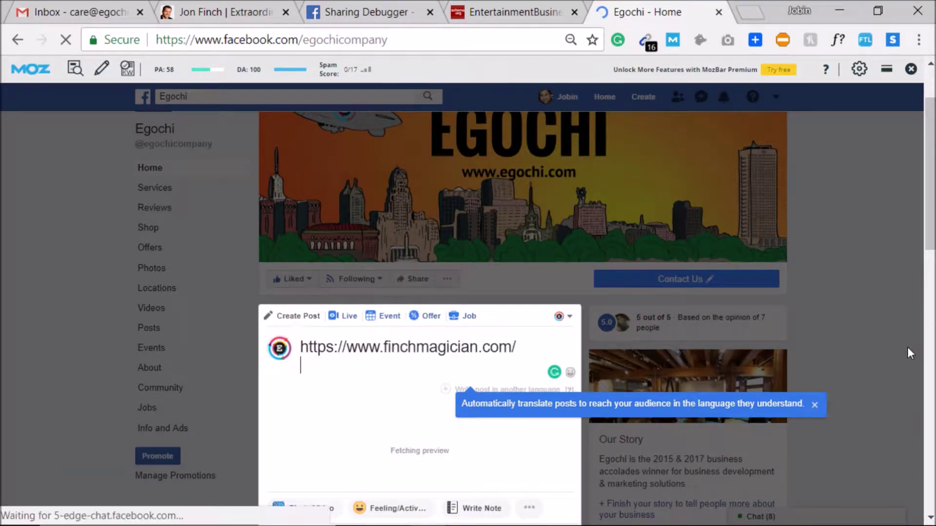
{"action": "scroll", "coordinate": [853, 375], "scroll_direction": "down", "scroll_amount": 5}
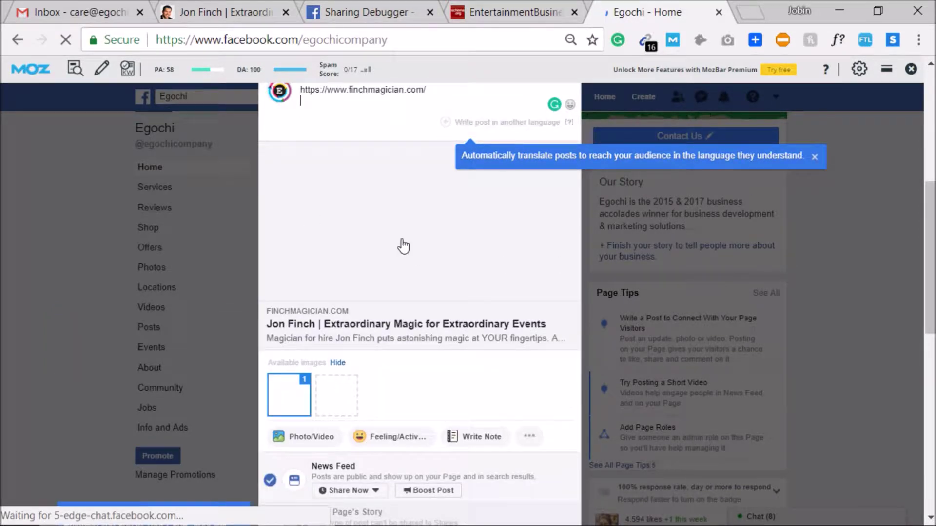
{"action": "left_click", "coordinate": [815, 157]}
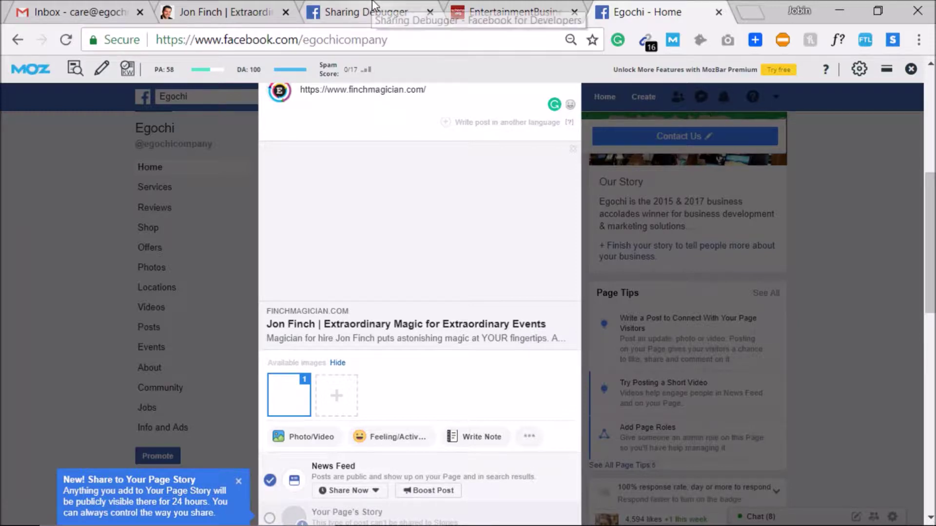
{"action": "scroll", "coordinate": [571, 205], "scroll_direction": "up", "scroll_amount": 3}
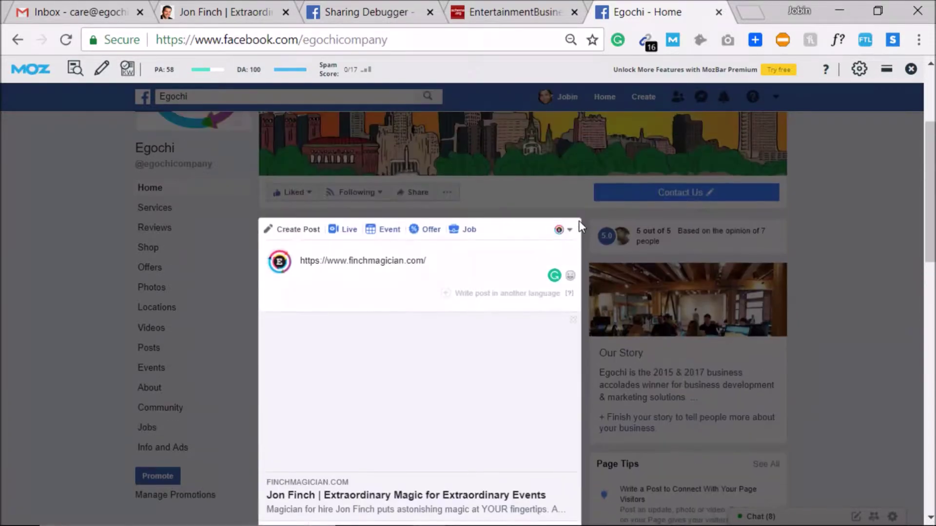
Step: Reload the Egochi page, return to the Sharing Debugger and check its missing properties warning and link preview for the homepage
{"action": "left_click", "coordinate": [378, 12]}
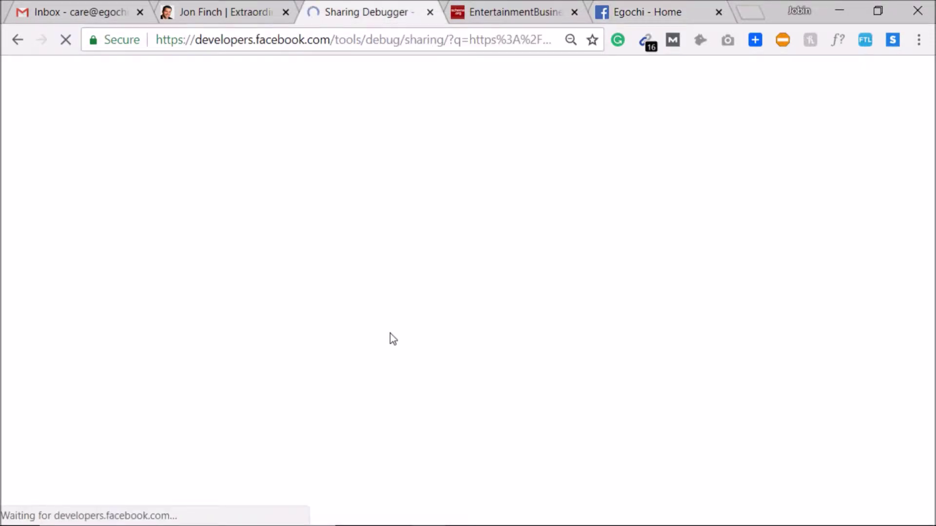
{"action": "left_click", "coordinate": [677, 8]}
{"action": "key", "text": "F5"}
{"action": "left_click", "coordinate": [332, 10]}
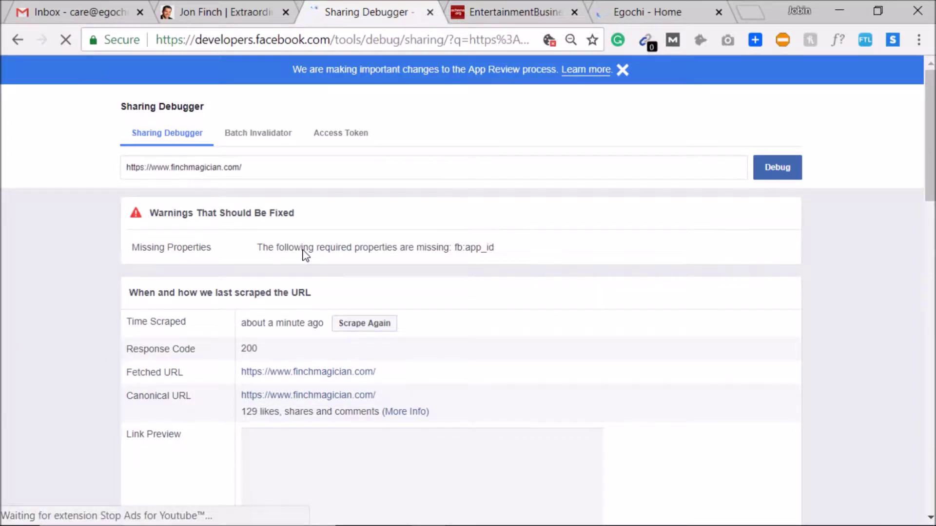
{"action": "triple_click", "coordinate": [486, 253]}
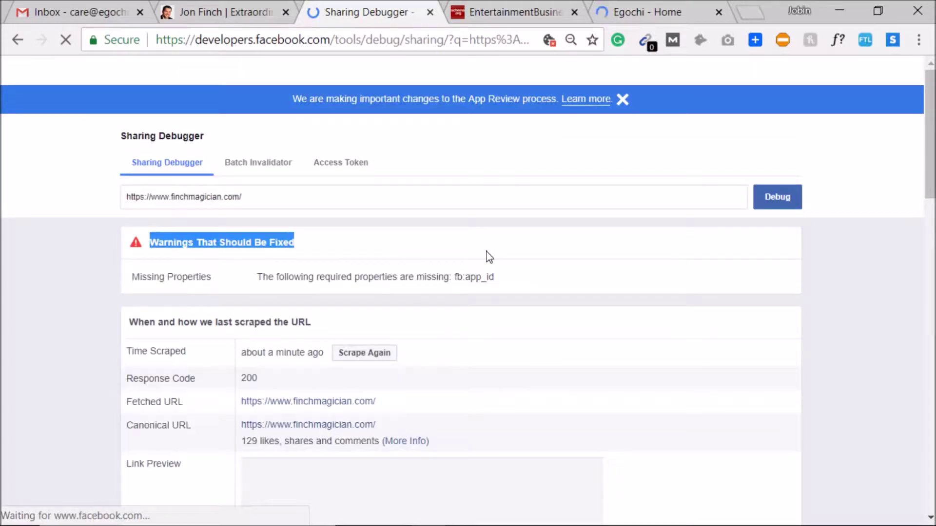
{"action": "left_click", "coordinate": [454, 296]}
{"action": "scroll", "coordinate": [463, 314], "scroll_direction": "down", "scroll_amount": 2}
{"action": "scroll", "coordinate": [468, 316], "scroll_direction": "down", "scroll_amount": 5}
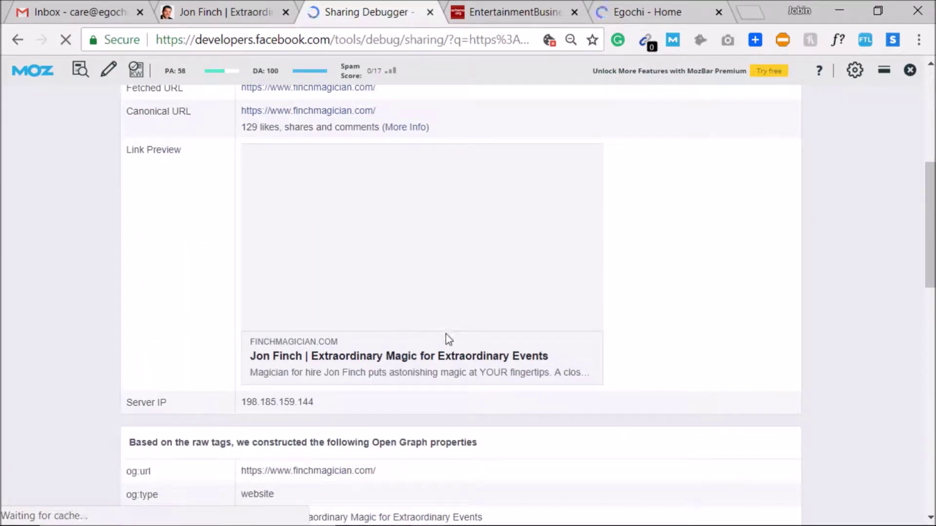
Step: Add "Og Data Image missing" as item 8 of the Notepad list and start item 9
{"action": "left_click", "coordinate": [663, 510]}
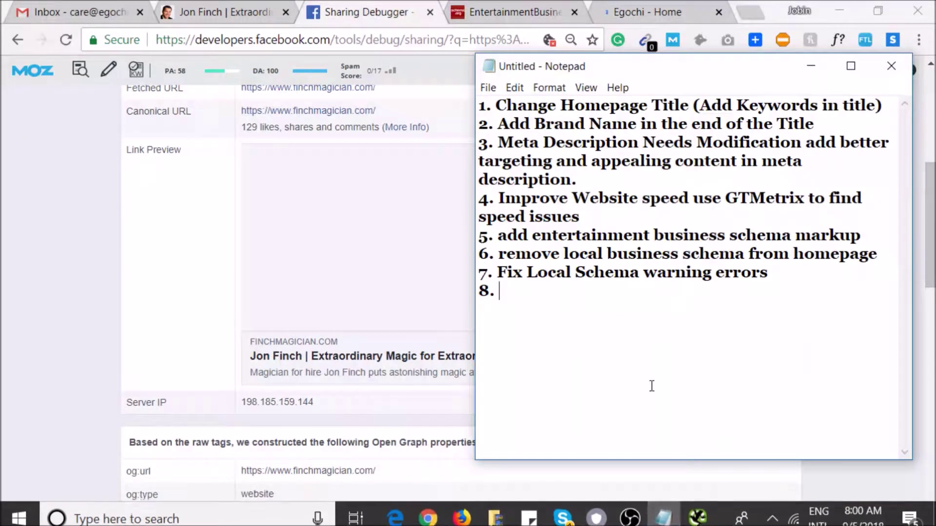
{"action": "type", "text": "Data "}
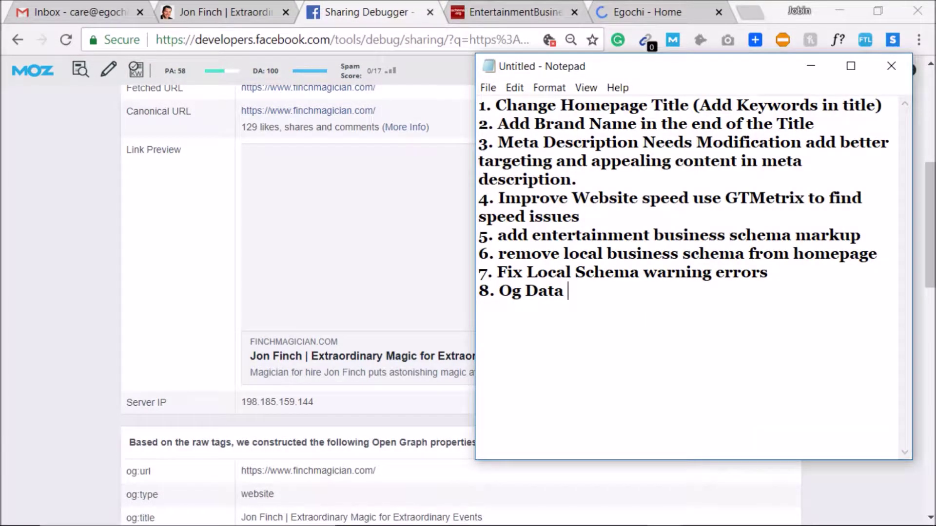
{"action": "type", "text": "Image missing"}
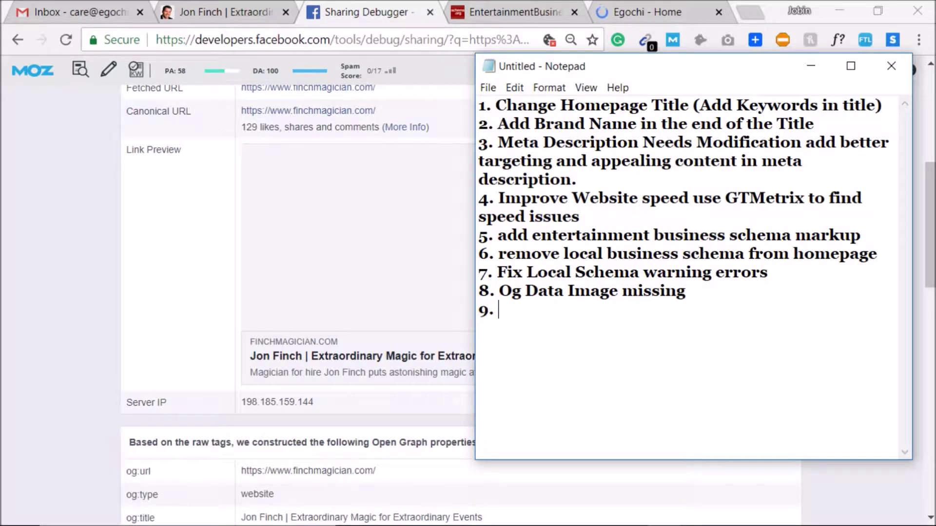
{"action": "left_click", "coordinate": [663, 510]}
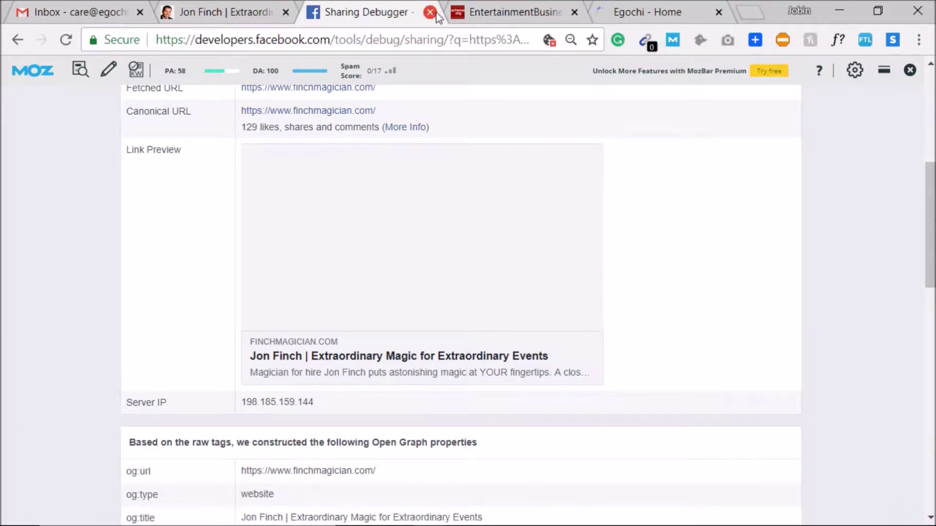
Step: Close the Sharing Debugger and Egochi page tabs and return to the magician website's homepage
{"action": "key", "text": "ctrl+w"}
{"action": "left_click", "coordinate": [638, 13]}
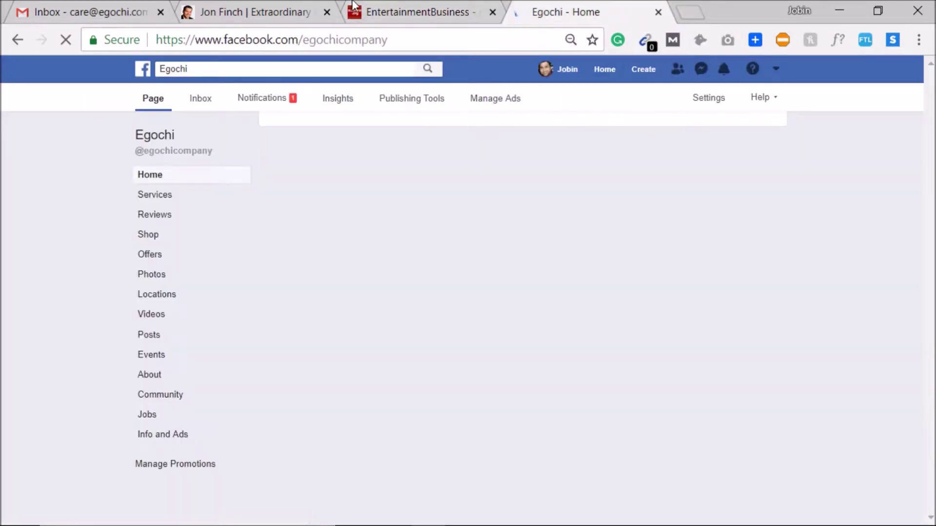
{"action": "left_click", "coordinate": [292, 3]}
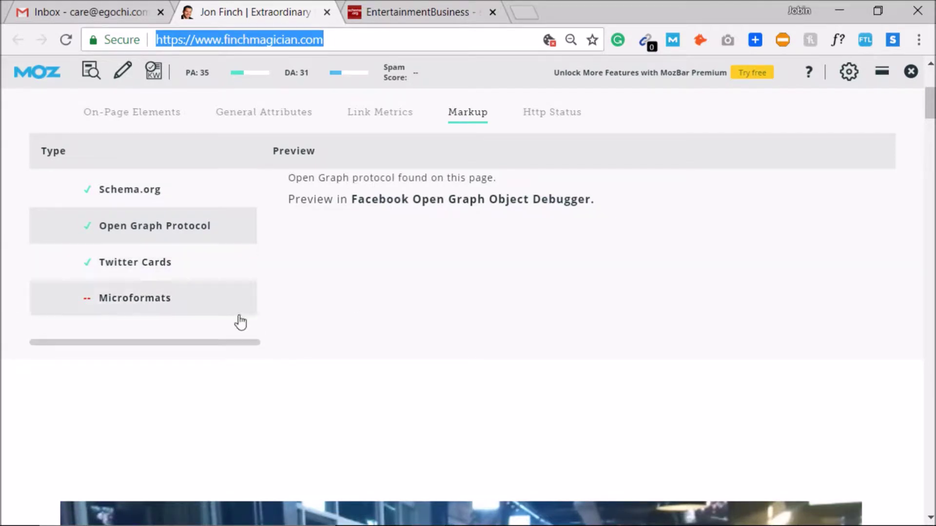
Step: Check the homepage's HTTP status in MozBar's page analysis, and turn MozBar off
{"action": "left_click", "coordinate": [530, 115]}
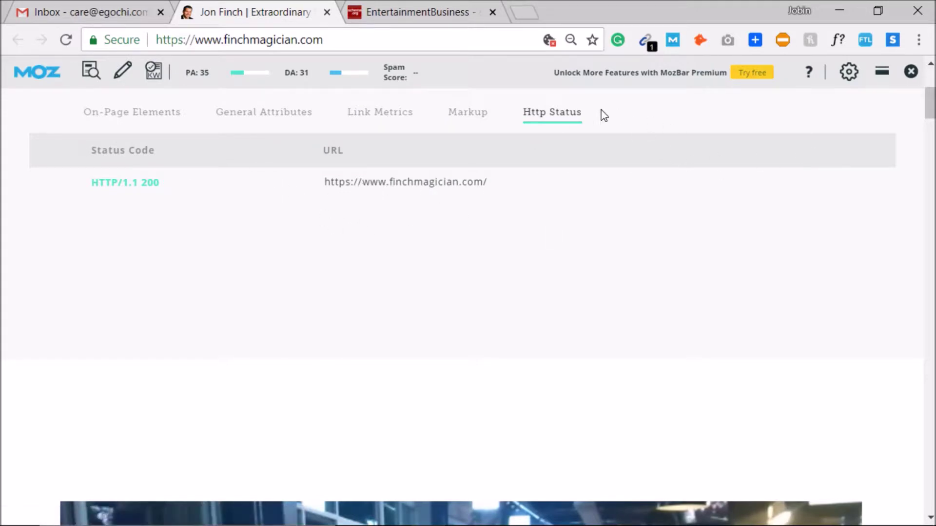
{"action": "left_click", "coordinate": [88, 83]}
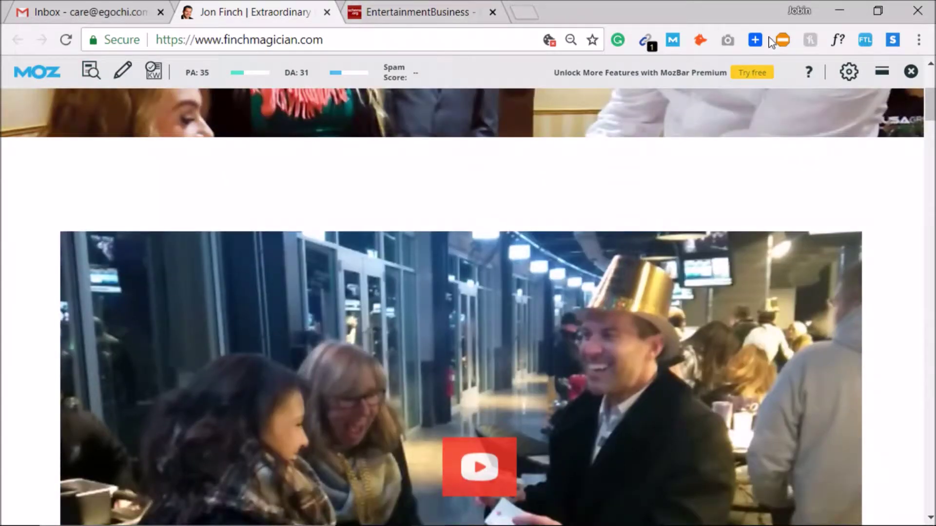
{"action": "left_click", "coordinate": [673, 41]}
Step: Copy the homepage URL into Screaming Frog SEO Spider and start crawling the website
{"action": "left_click", "coordinate": [343, 37]}
{"action": "key", "text": "ctrl+c"}
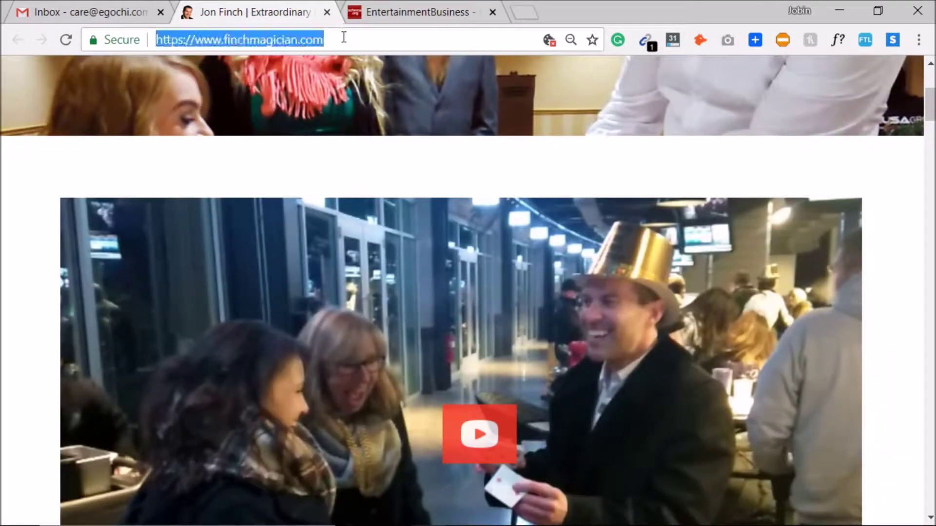
{"action": "key", "text": "alt+Tab"}
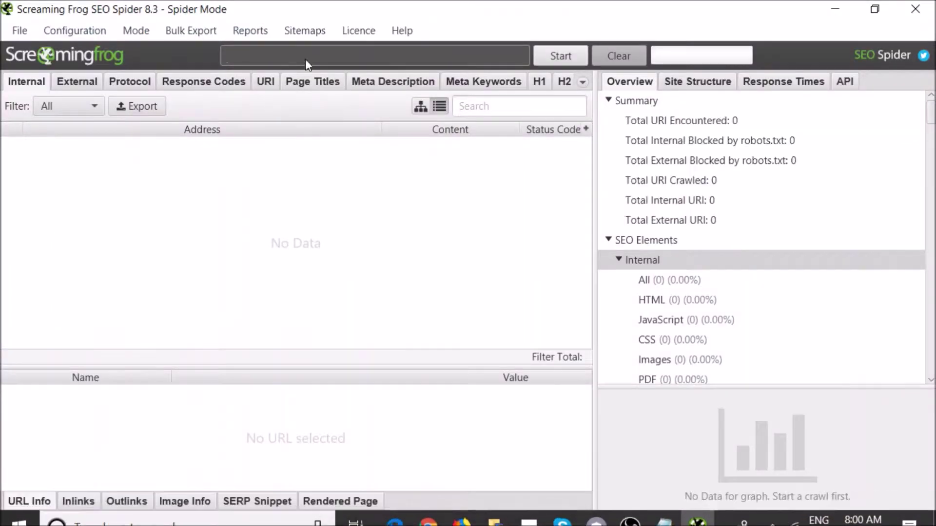
{"action": "left_click", "coordinate": [385, 61]}
{"action": "key", "text": "ctrl+v"}
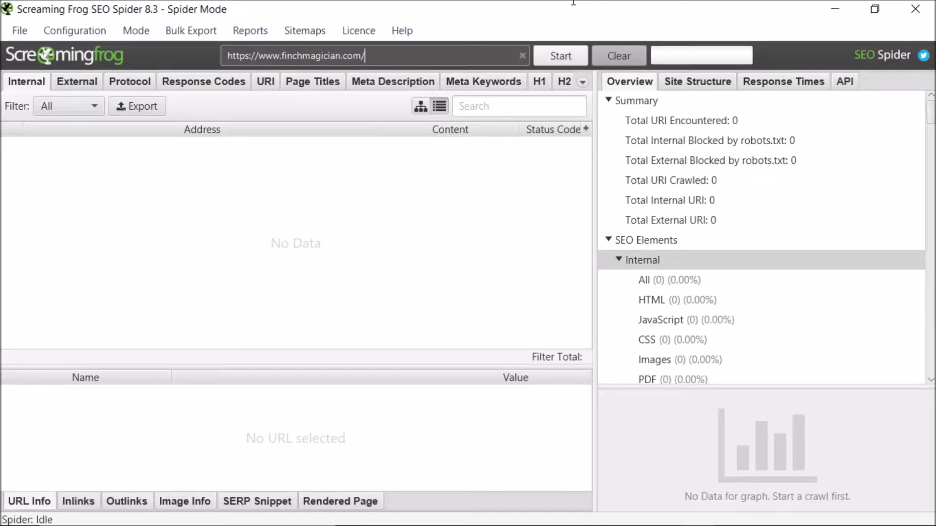
{"action": "left_click", "coordinate": [570, 52]}
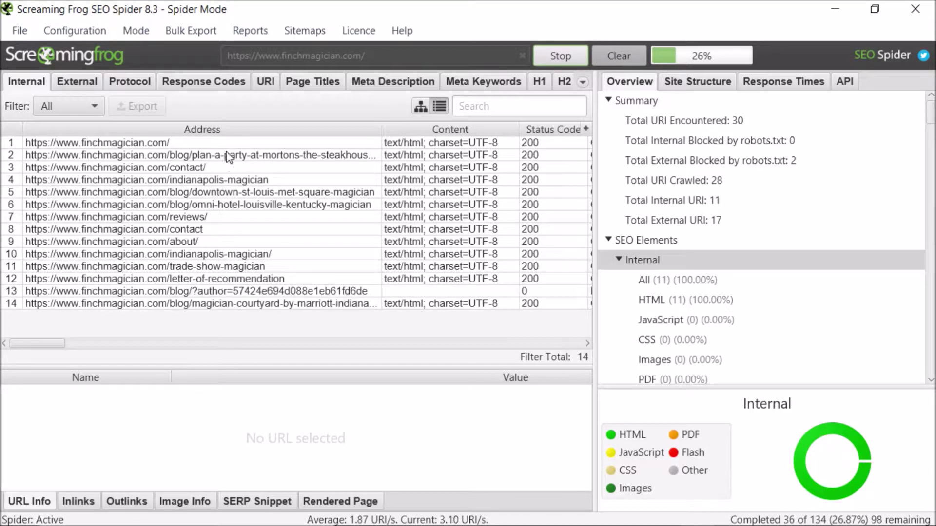
Step: Copy the /indianapolis-magician URL from the crawl results and open it in the browser tab holding the schema.org page
{"action": "left_click", "coordinate": [228, 180]}
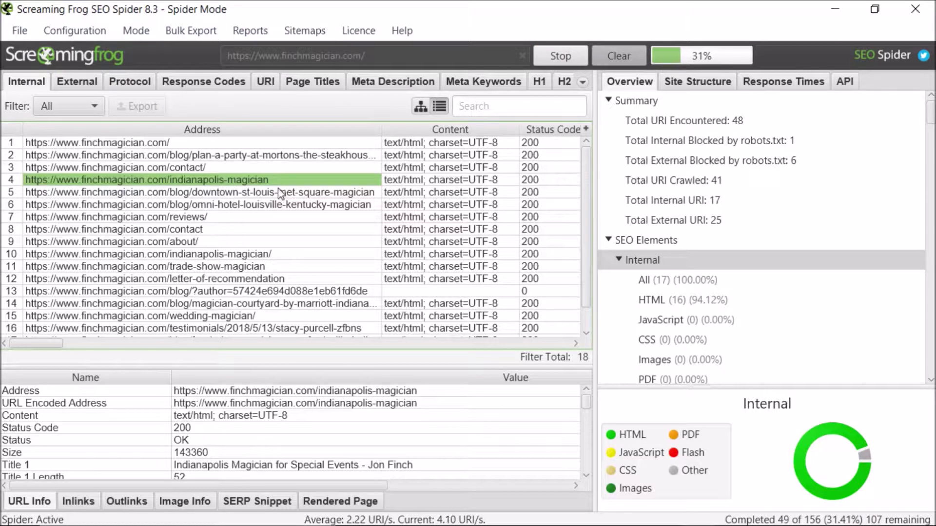
{"action": "right_click", "coordinate": [278, 180]}
{"action": "left_click", "coordinate": [302, 191]}
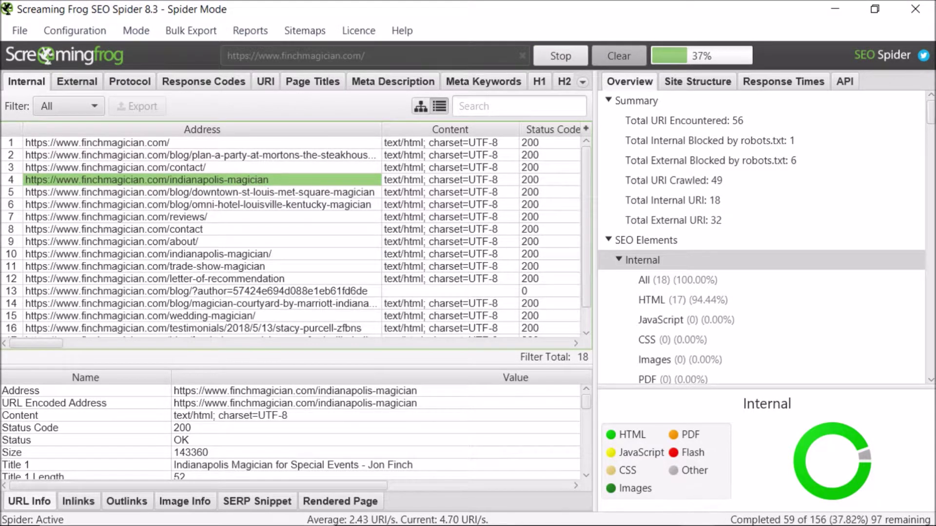
{"action": "left_click", "coordinate": [427, 511]}
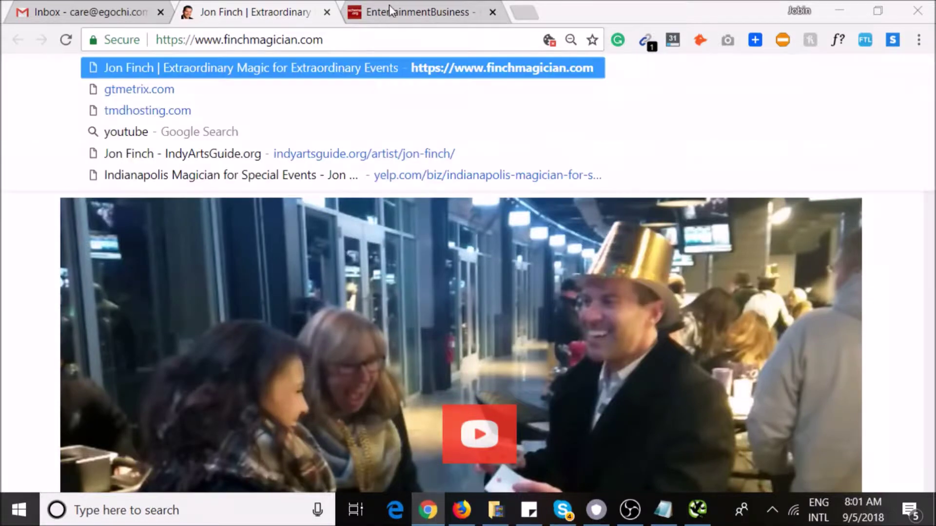
{"action": "right_click", "coordinate": [361, 42]}
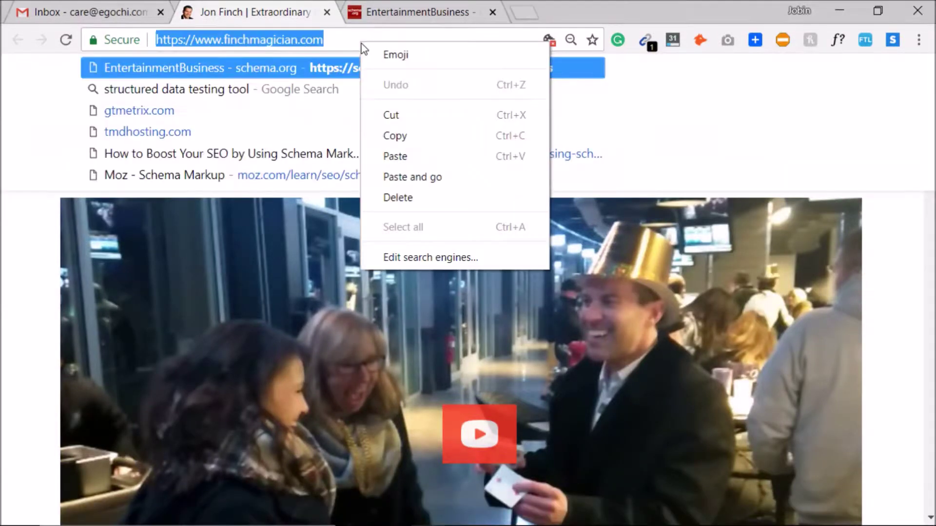
{"action": "left_click", "coordinate": [415, 10]}
{"action": "right_click", "coordinate": [402, 35]}
{"action": "left_click", "coordinate": [429, 169]}
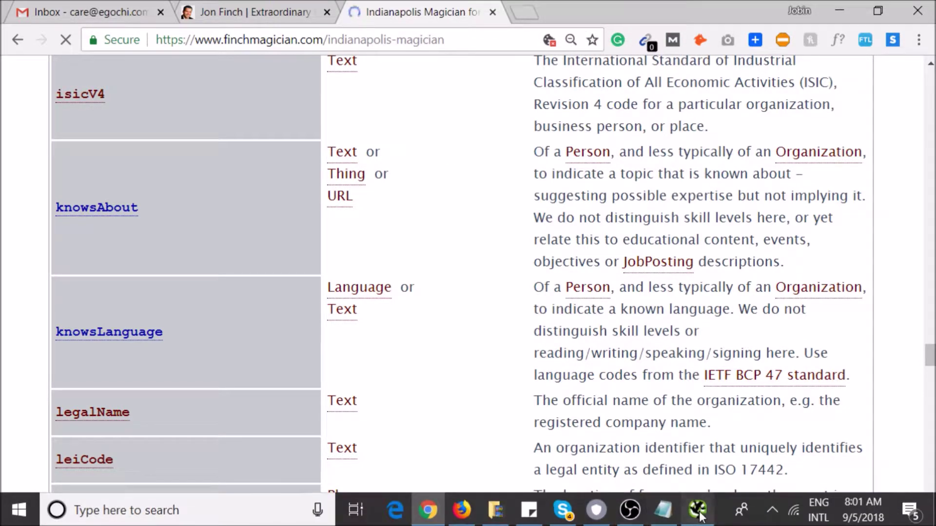
Step: Check the crawl in Screaming Frog, then return to the browser and read through the Indianapolis magician page's content
{"action": "left_click", "coordinate": [698, 512]}
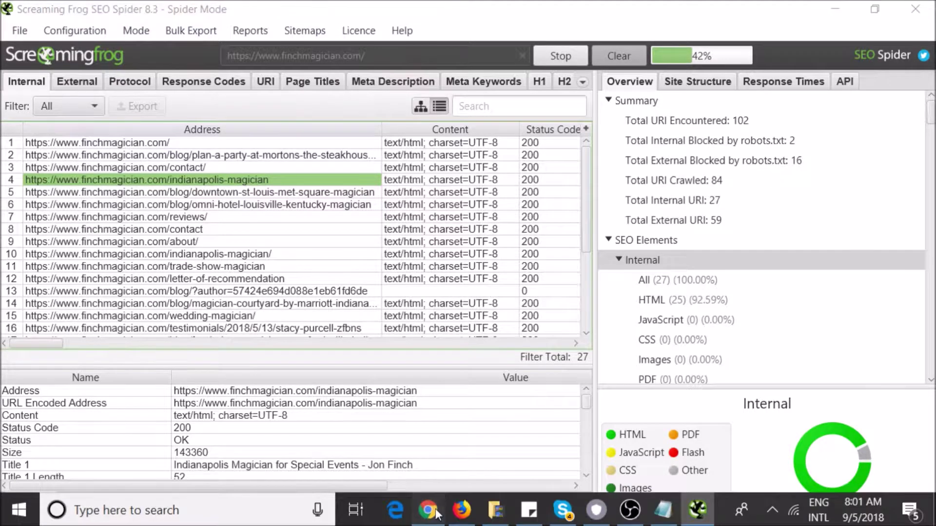
{"action": "left_click", "coordinate": [436, 514]}
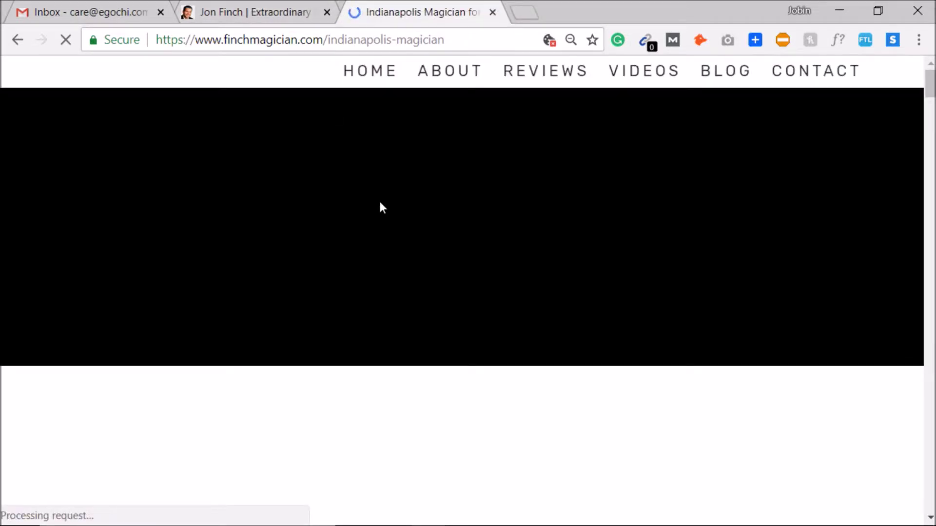
{"action": "scroll", "coordinate": [382, 200], "scroll_direction": "down", "scroll_amount": 6}
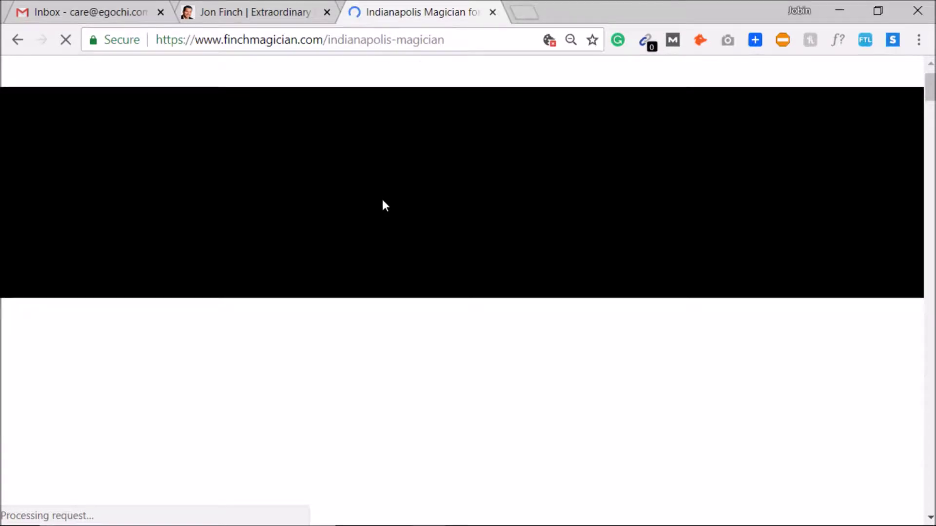
{"action": "scroll", "coordinate": [511, 448], "scroll_direction": "down", "scroll_amount": 10}
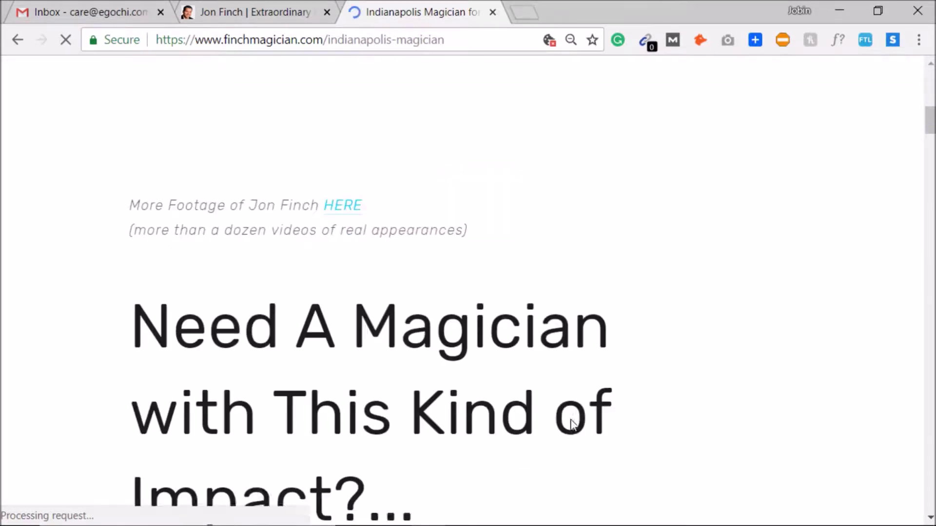
{"action": "scroll", "coordinate": [578, 409], "scroll_direction": "down", "scroll_amount": 7}
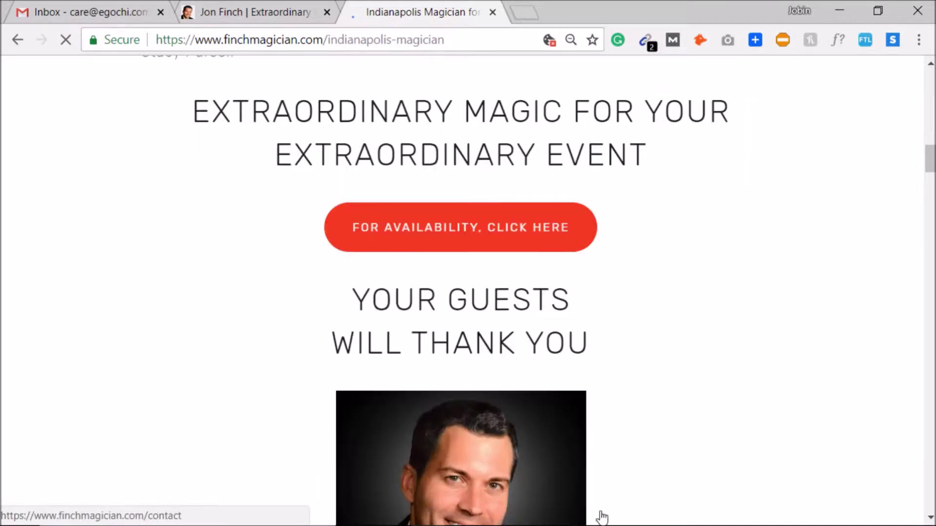
{"action": "mouse_move", "coordinate": [604, 516]}
{"action": "left_click", "coordinate": [626, 515]}
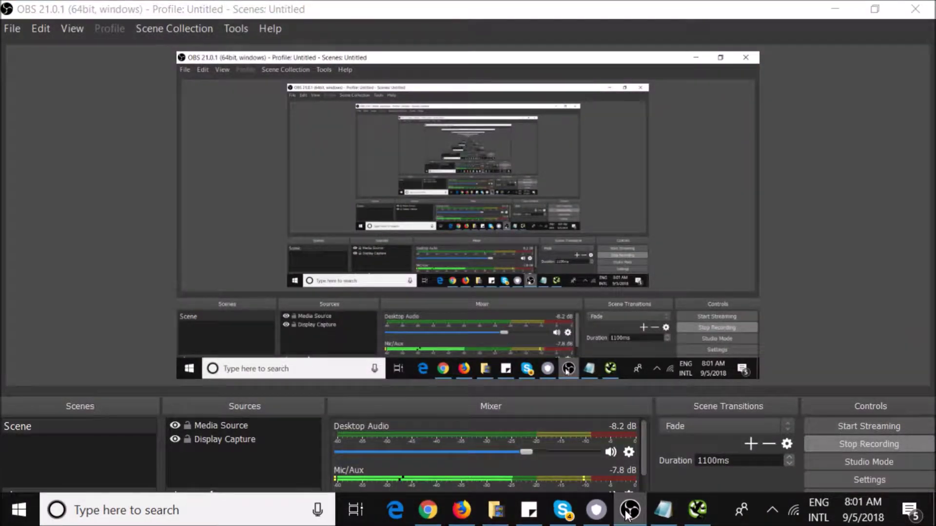
{"action": "left_click", "coordinate": [628, 510]}
{"action": "scroll", "coordinate": [639, 308], "scroll_direction": "down", "scroll_amount": 8}
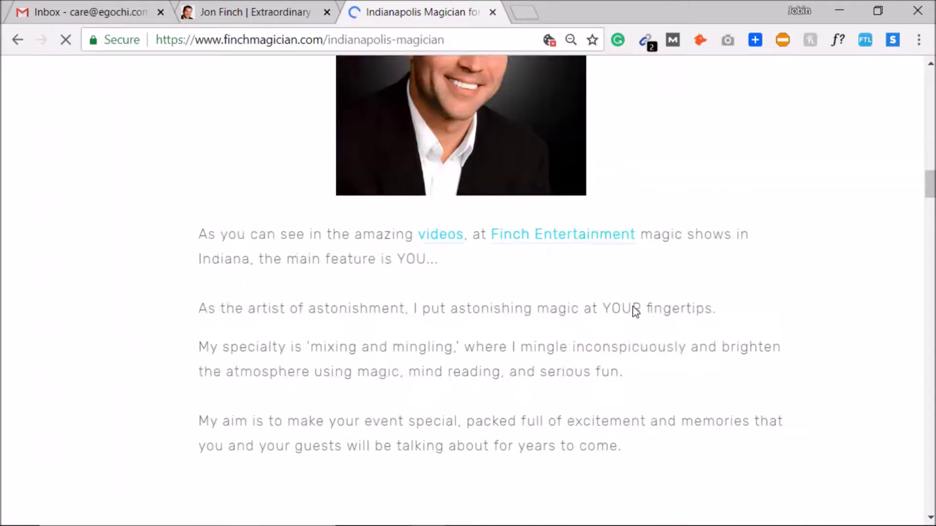
{"action": "scroll", "coordinate": [637, 309], "scroll_direction": "down", "scroll_amount": 10}
{"action": "scroll", "coordinate": [615, 310], "scroll_direction": "up", "scroll_amount": 10}
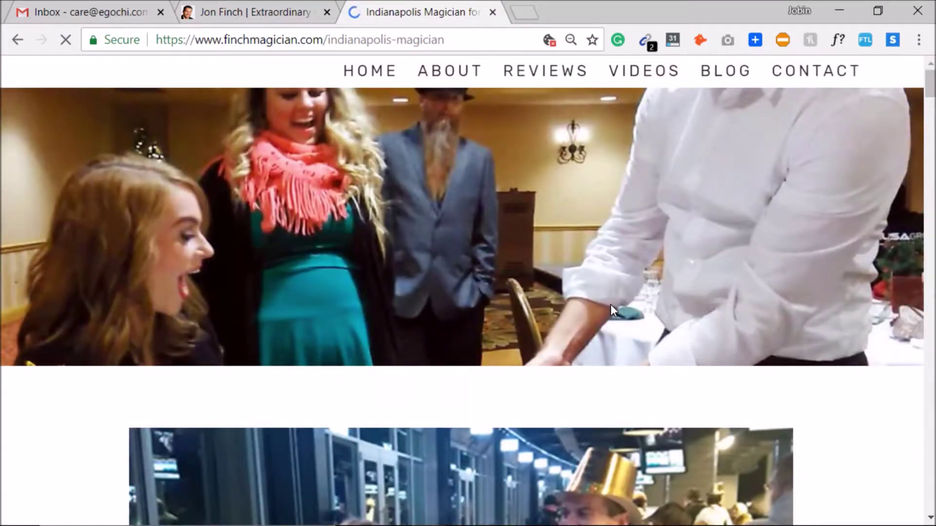
{"action": "scroll", "coordinate": [610, 305], "scroll_direction": "down", "scroll_amount": 8}
{"action": "scroll", "coordinate": [609, 301], "scroll_direction": "down", "scroll_amount": 5}
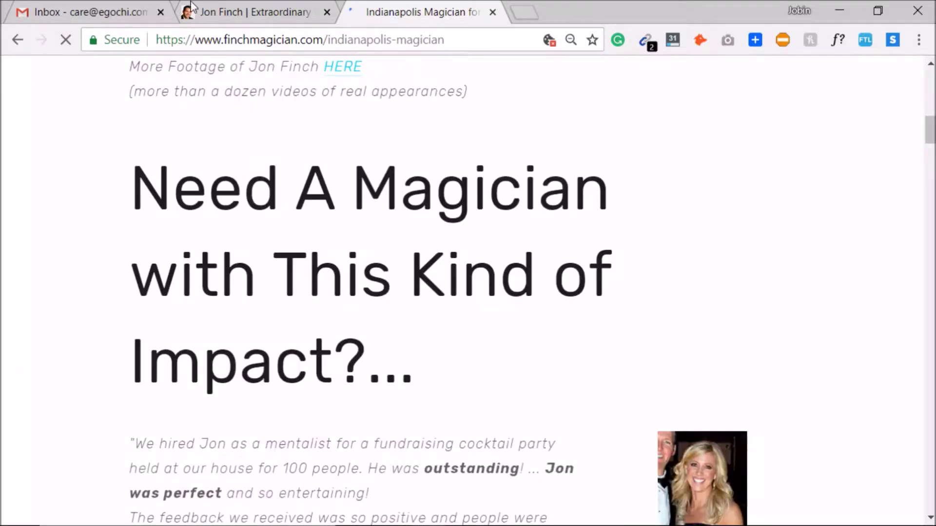
Step: Compare the homepage's banner and video sections with those of the Indianapolis magician page
{"action": "left_click", "coordinate": [251, 11]}
{"action": "scroll", "coordinate": [456, 253], "scroll_direction": "up", "scroll_amount": 5}
{"action": "scroll", "coordinate": [399, 261], "scroll_direction": "down", "scroll_amount": 2}
{"action": "scroll", "coordinate": [399, 263], "scroll_direction": "up", "scroll_amount": 2}
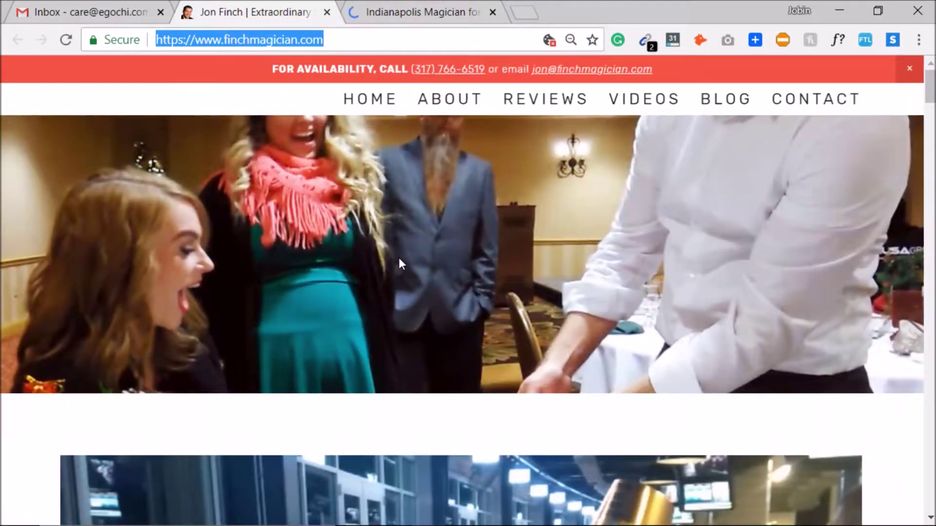
{"action": "left_click", "coordinate": [36, 448]}
{"action": "scroll", "coordinate": [147, 353], "scroll_direction": "down", "scroll_amount": 4}
{"action": "scroll", "coordinate": [32, 358], "scroll_direction": "down", "scroll_amount": 4}
{"action": "left_click", "coordinate": [399, 5]}
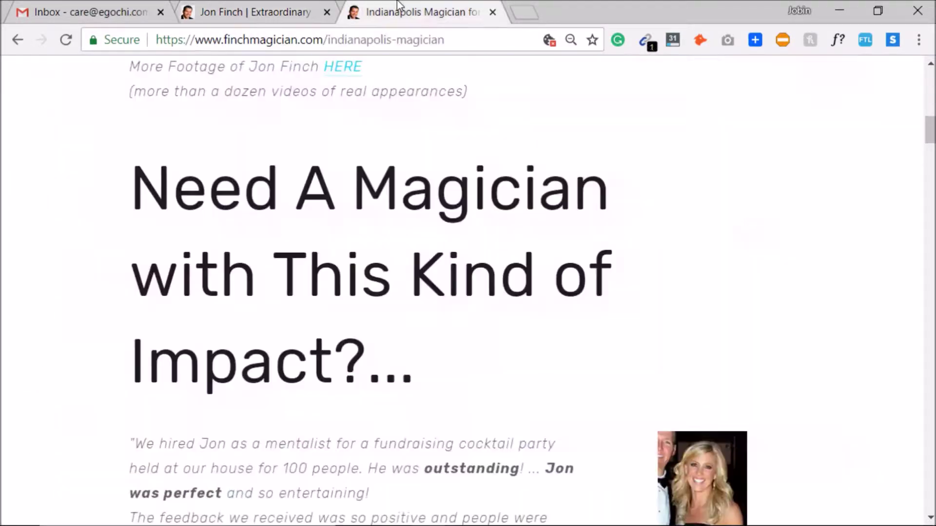
{"action": "scroll", "coordinate": [376, 335], "scroll_direction": "down", "scroll_amount": 1}
{"action": "scroll", "coordinate": [376, 334], "scroll_direction": "up", "scroll_amount": 8}
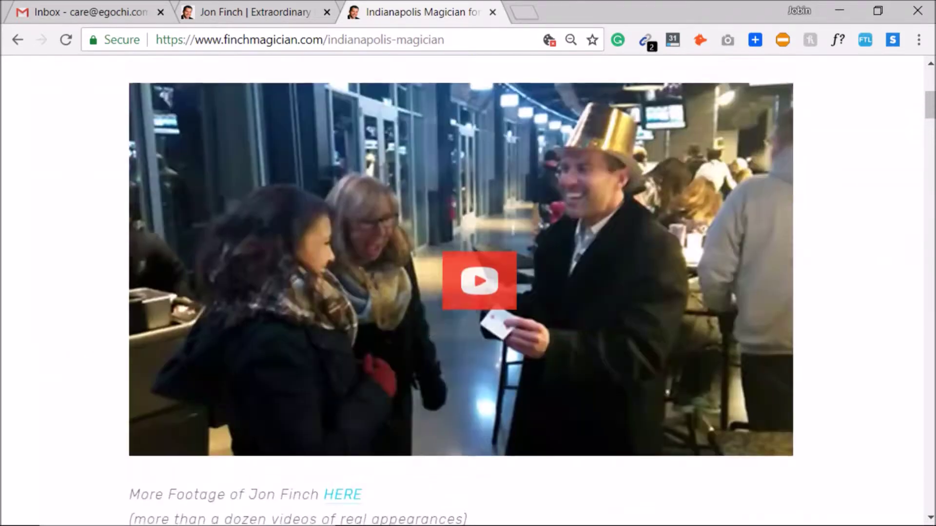
{"action": "scroll", "coordinate": [422, 328], "scroll_direction": "up", "scroll_amount": 8}
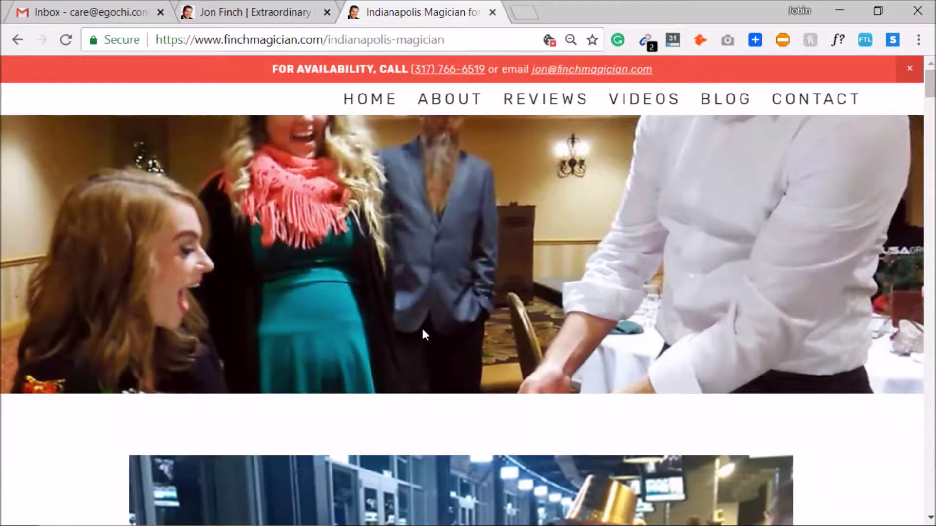
{"action": "scroll", "coordinate": [422, 334], "scroll_direction": "down", "scroll_amount": 18}
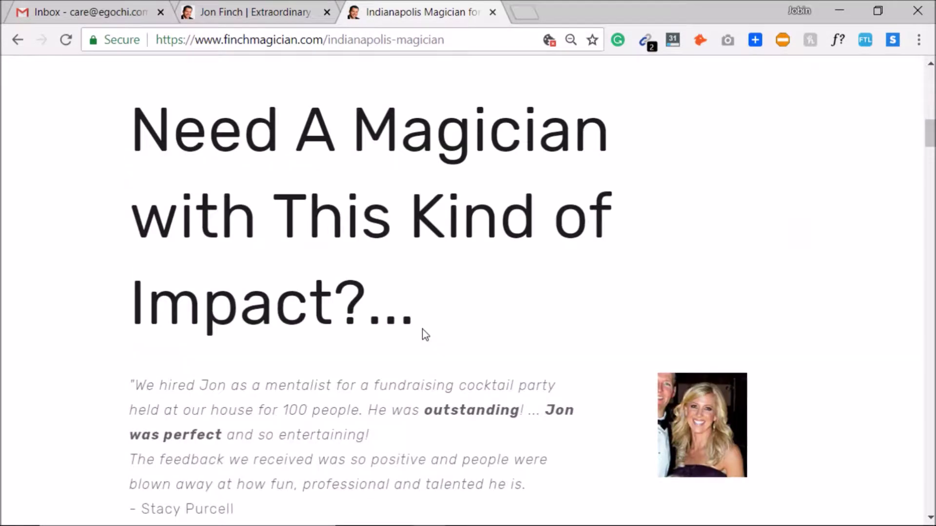
Step: Compare the "Need A Magician with This Kind of Impact?" heading and testimonial on the homepage and the Indianapolis magician page
{"action": "left_click", "coordinate": [195, 5]}
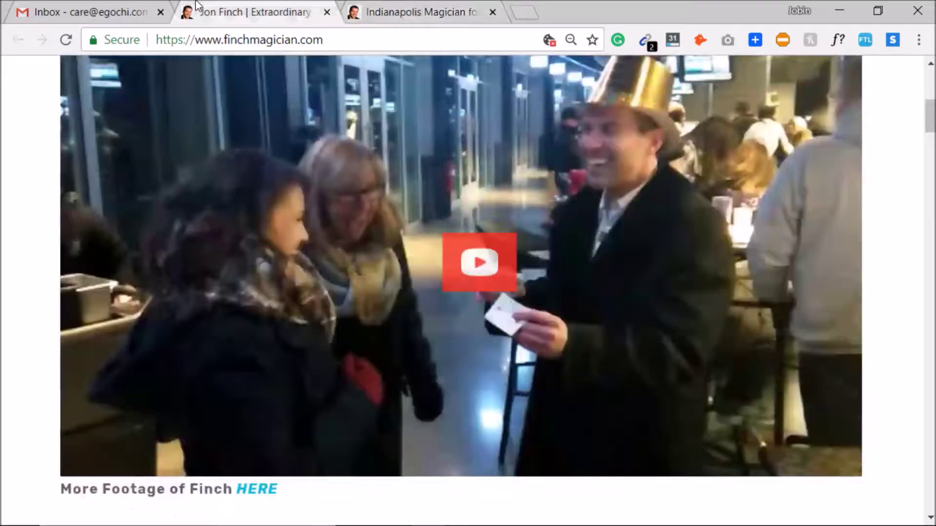
{"action": "scroll", "coordinate": [236, 328], "scroll_direction": "down", "scroll_amount": 10}
{"action": "scroll", "coordinate": [239, 331], "scroll_direction": "down", "scroll_amount": 5}
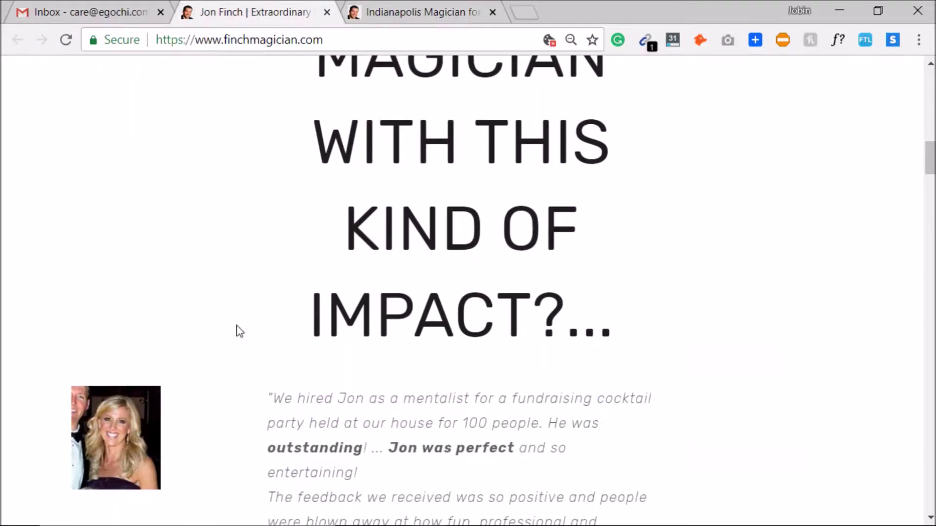
{"action": "left_click", "coordinate": [415, 5]}
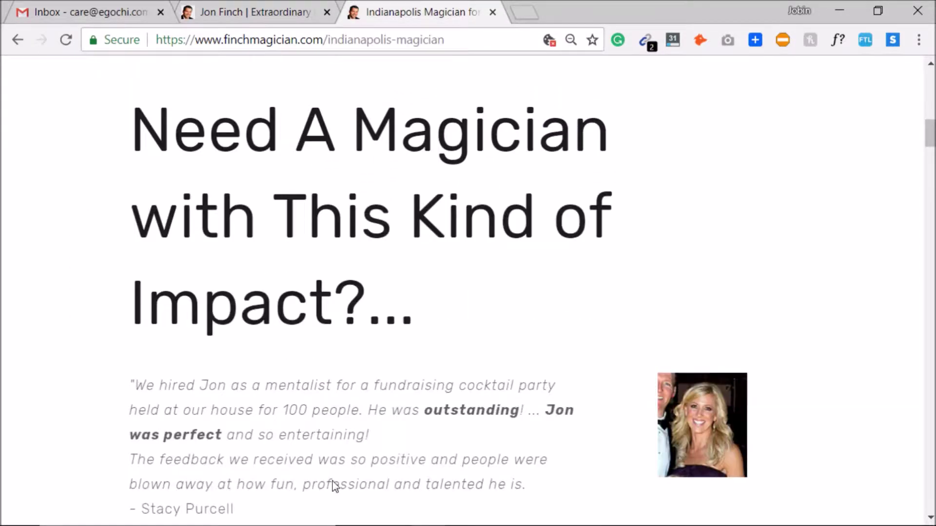
{"action": "scroll", "coordinate": [337, 468], "scroll_direction": "down", "scroll_amount": 7}
{"action": "scroll", "coordinate": [115, 341], "scroll_direction": "down", "scroll_amount": 4}
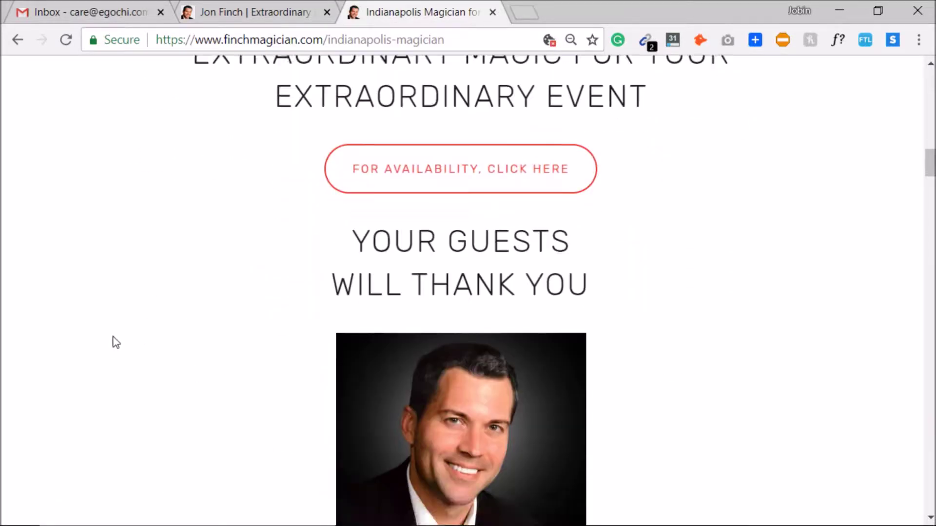
Step: Copy the "indianapolis-magician" part of the Indianapolis magician page's URL
{"action": "scroll", "coordinate": [119, 322], "scroll_direction": "up", "scroll_amount": 10}
{"action": "scroll", "coordinate": [120, 324], "scroll_direction": "up", "scroll_amount": 10}
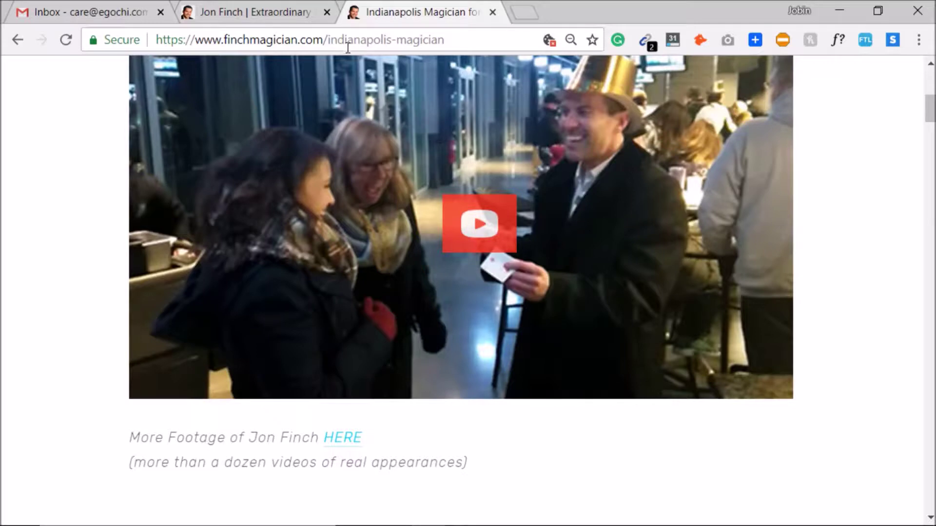
{"action": "scroll", "coordinate": [342, 261], "scroll_direction": "up", "scroll_amount": 3}
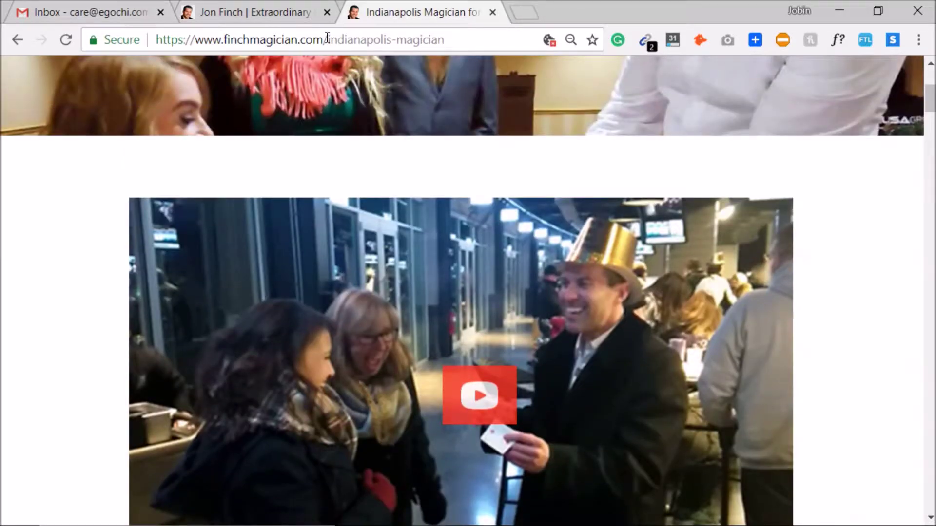
{"action": "double_click", "coordinate": [327, 38]}
{"action": "left_click", "coordinate": [337, 38]}
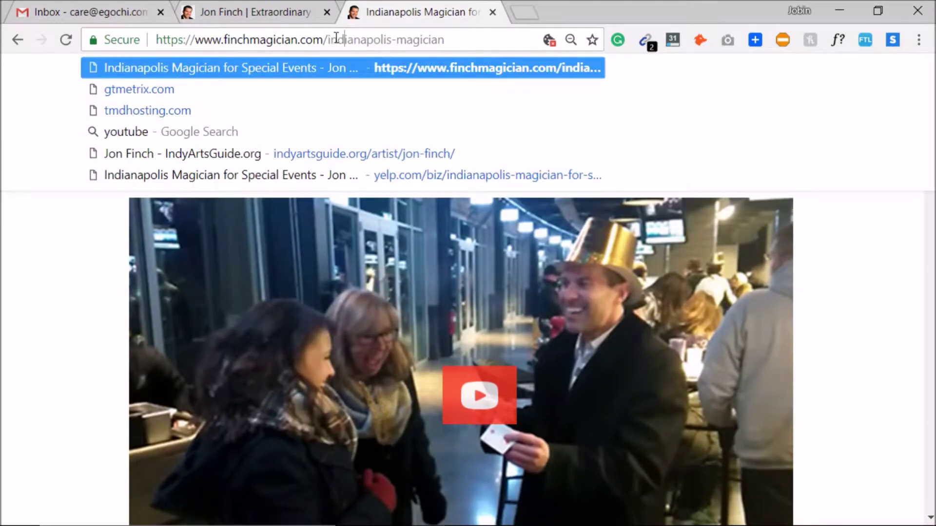
{"action": "left_click_drag", "start_coordinate": [327, 43], "coordinate": [453, 38]}
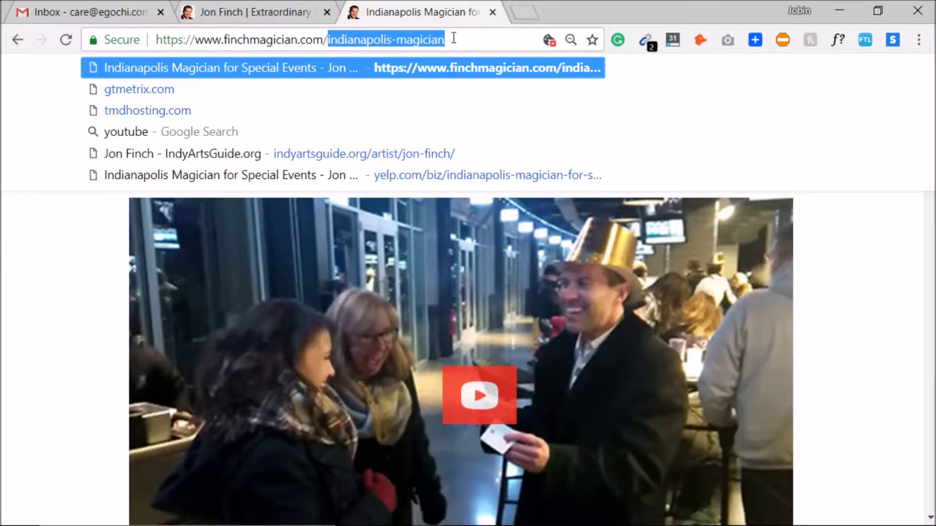
{"action": "key", "text": "ctrl+c"}
Step: Search Google for "indianapolis magician" in a new tab
{"action": "left_click", "coordinate": [524, 13]}
{"action": "key", "text": "ctrl+v"}
{"action": "left_click", "coordinate": [175, 39]}
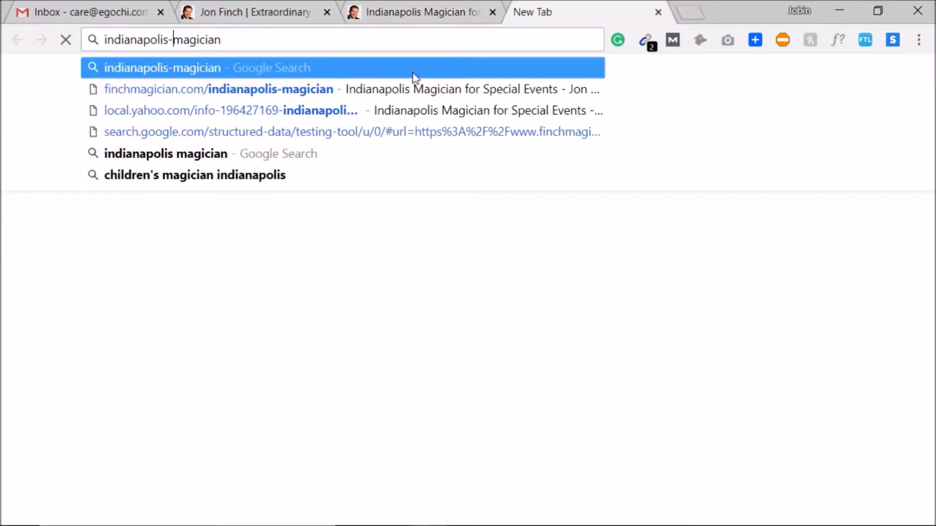
{"action": "key", "text": "BackSpace"}
{"action": "key", "text": "Escape"}
{"action": "key", "text": "Return"}
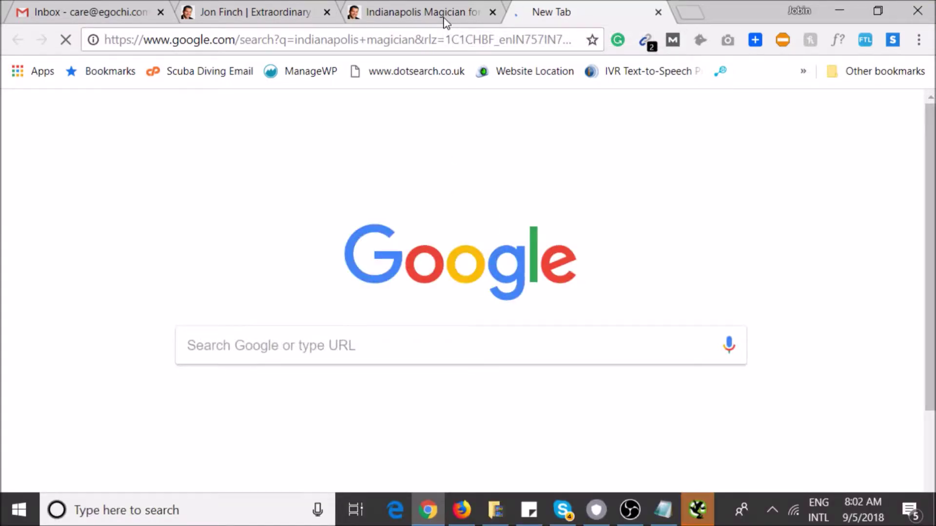
Step: Review the Indianapolis magician page's content from the "Need A Magician with This Kind of Impact?" heading down to the blog excerpts
{"action": "left_click", "coordinate": [311, 2]}
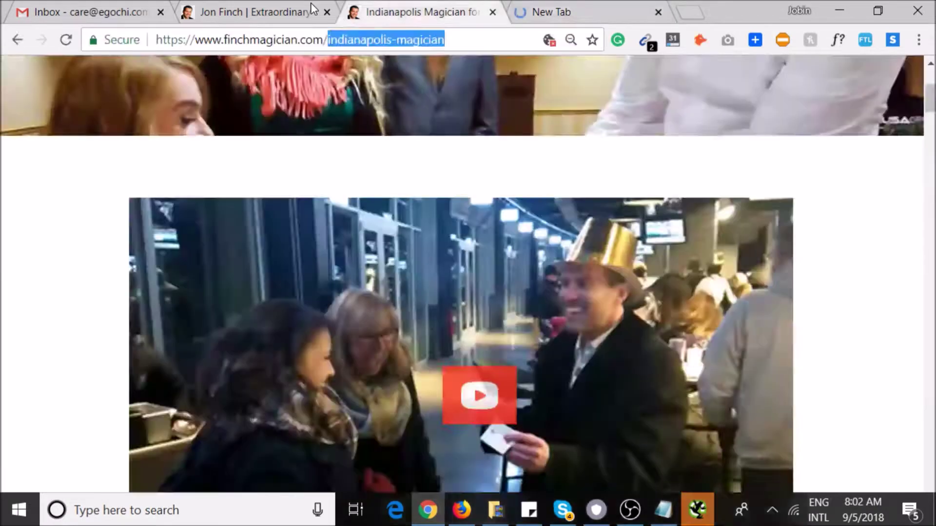
{"action": "left_click", "coordinate": [311, 2]}
{"action": "scroll", "coordinate": [455, 234], "scroll_direction": "up", "scroll_amount": 2}
{"action": "left_click", "coordinate": [413, 5]}
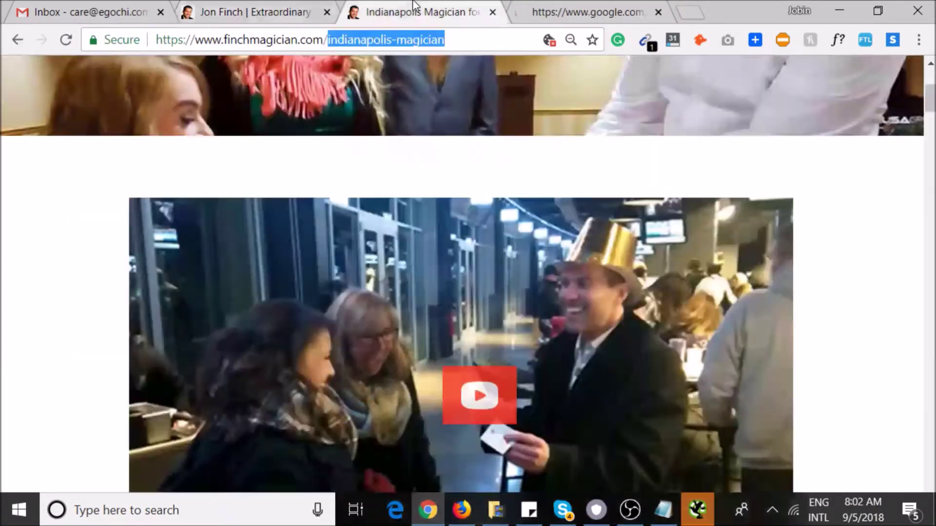
{"action": "scroll", "coordinate": [438, 254], "scroll_direction": "down", "scroll_amount": 10}
{"action": "left_click", "coordinate": [333, 228]}
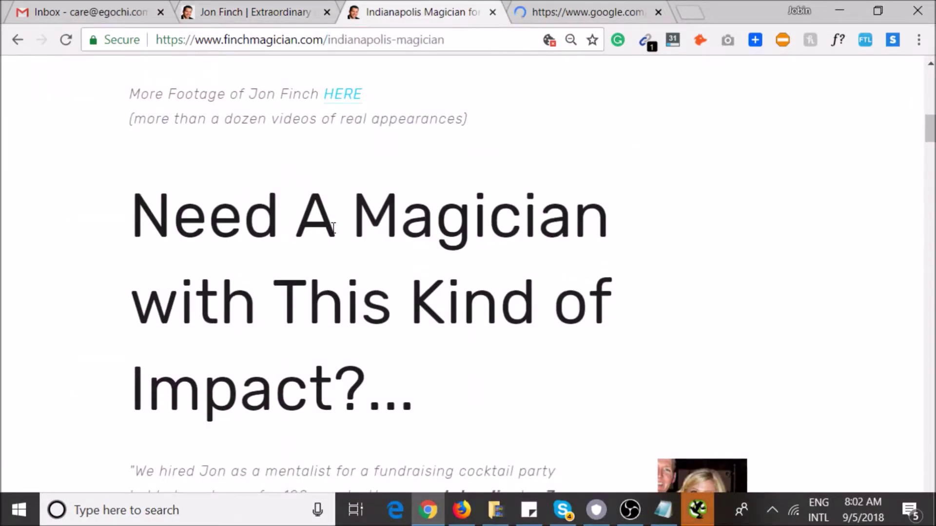
{"action": "triple_click", "coordinate": [333, 228]}
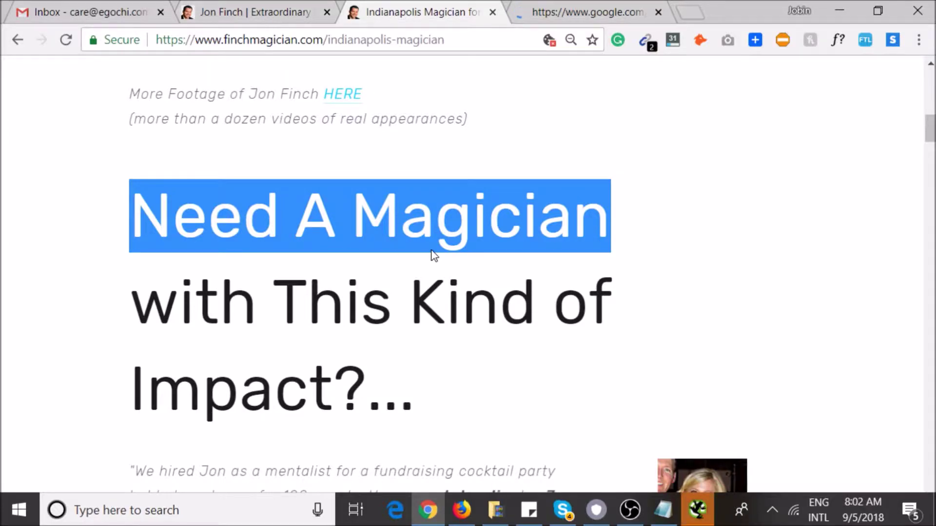
{"action": "scroll", "coordinate": [460, 228], "scroll_direction": "down", "scroll_amount": 15}
{"action": "scroll", "coordinate": [464, 229], "scroll_direction": "down", "scroll_amount": 20}
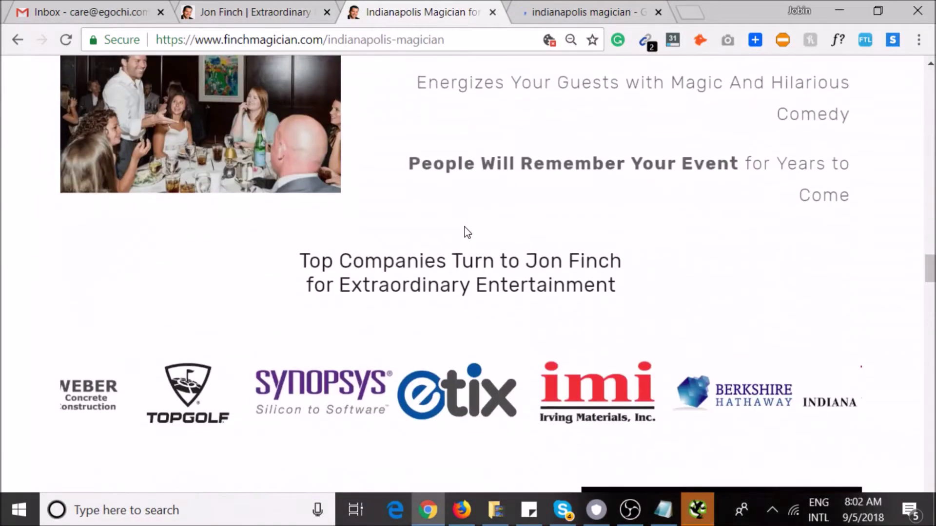
{"action": "scroll", "coordinate": [465, 231], "scroll_direction": "down", "scroll_amount": 20}
{"action": "scroll", "coordinate": [560, 215], "scroll_direction": "down", "scroll_amount": 20}
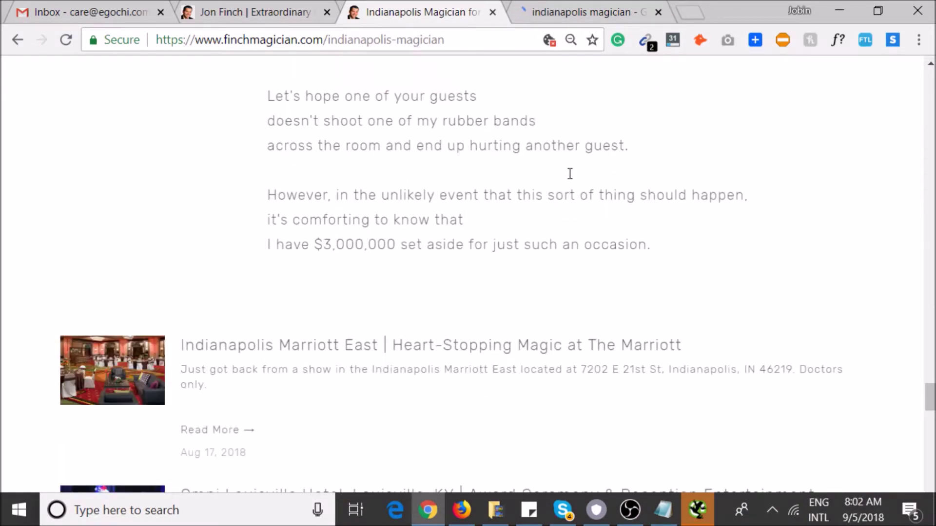
Step: Check the Google search tab and the Screaming Frog crawl, then return to the search results in the browser
{"action": "left_click", "coordinate": [635, 7]}
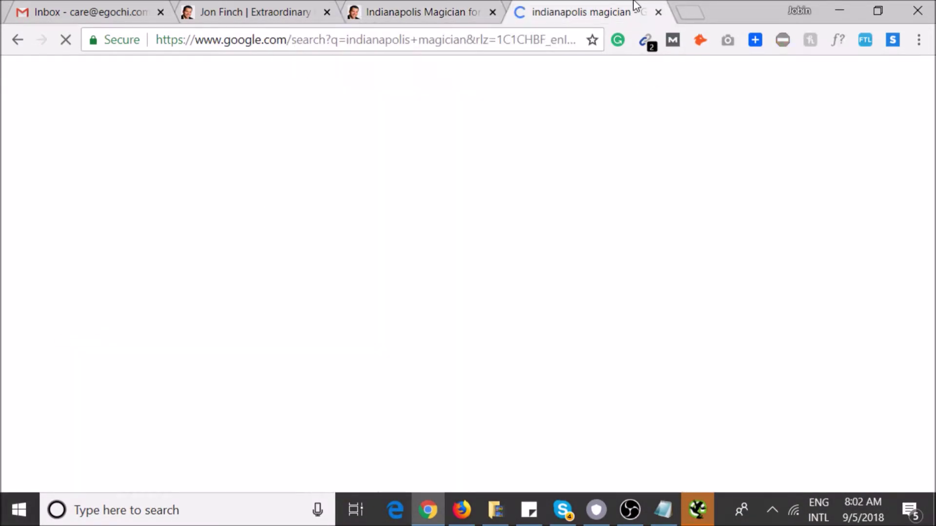
{"action": "left_click", "coordinate": [712, 514]}
{"action": "left_click", "coordinate": [607, 228]}
{"action": "left_click", "coordinate": [460, 521]}
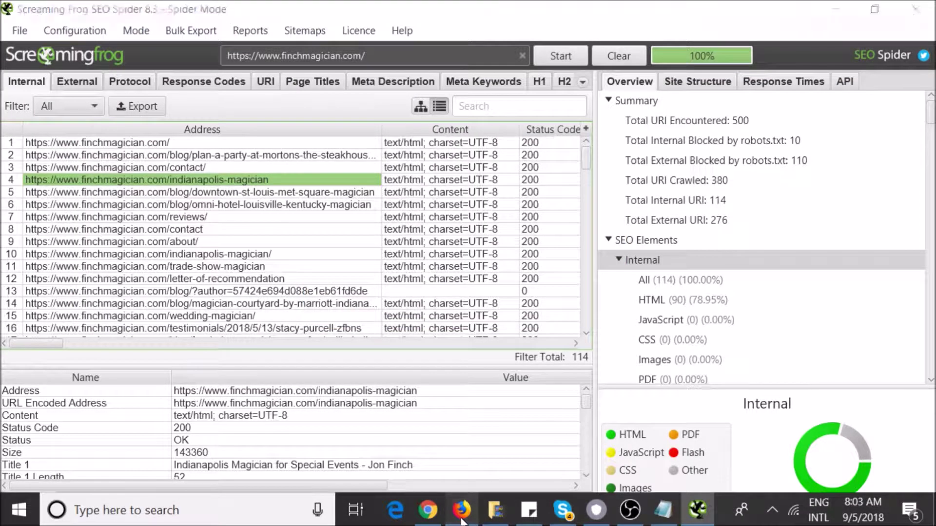
{"action": "left_click", "coordinate": [428, 510]}
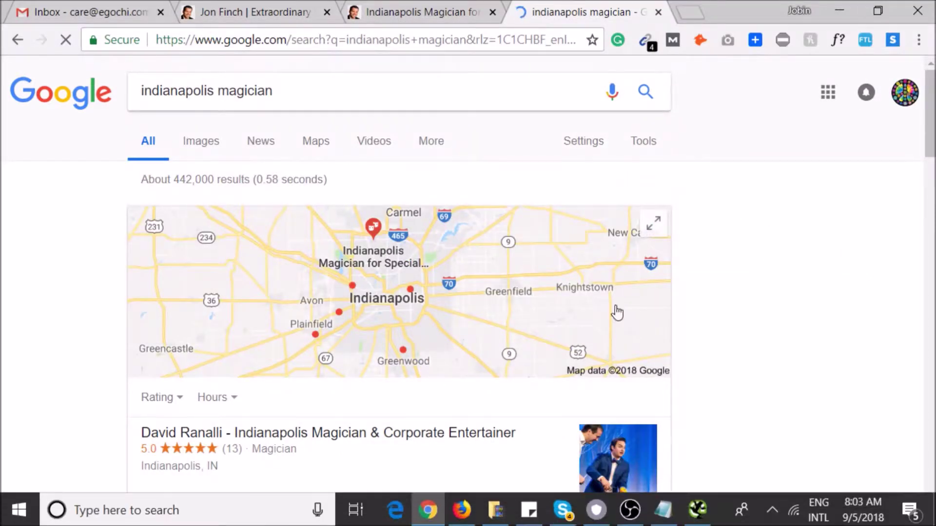
Step: Find the finchmagician.com/indianapolis-magician/ listing in the organic Google results and open it in a new tab
{"action": "scroll", "coordinate": [731, 307], "scroll_direction": "down", "scroll_amount": 5}
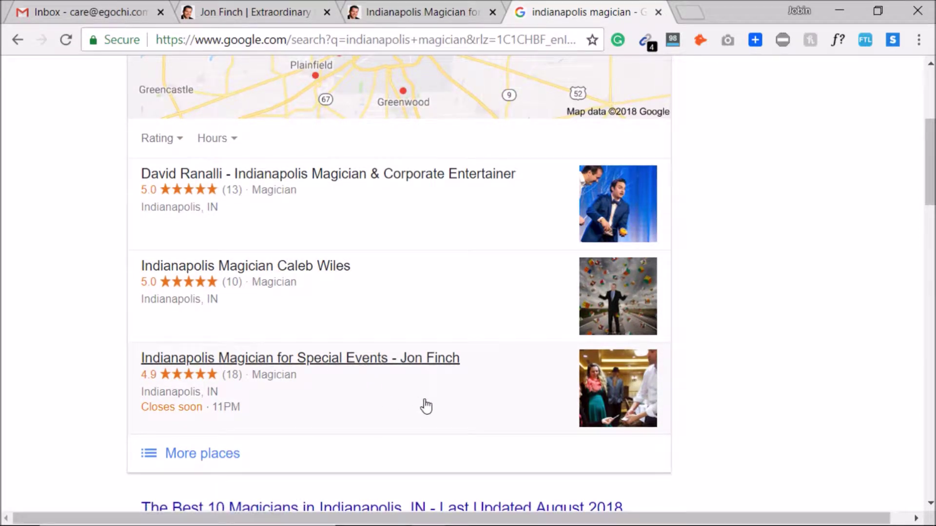
{"action": "scroll", "coordinate": [531, 405], "scroll_direction": "down", "scroll_amount": 3}
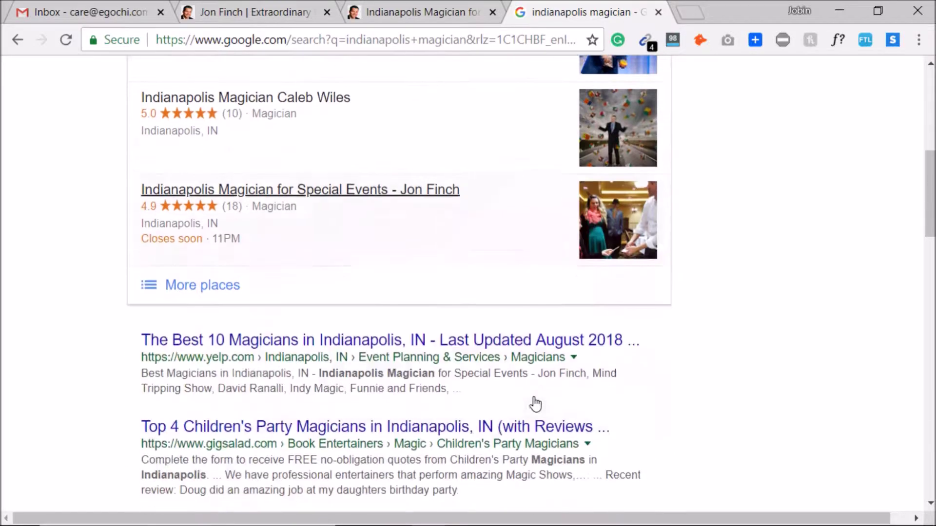
{"action": "scroll", "coordinate": [529, 401], "scroll_direction": "down", "scroll_amount": 3}
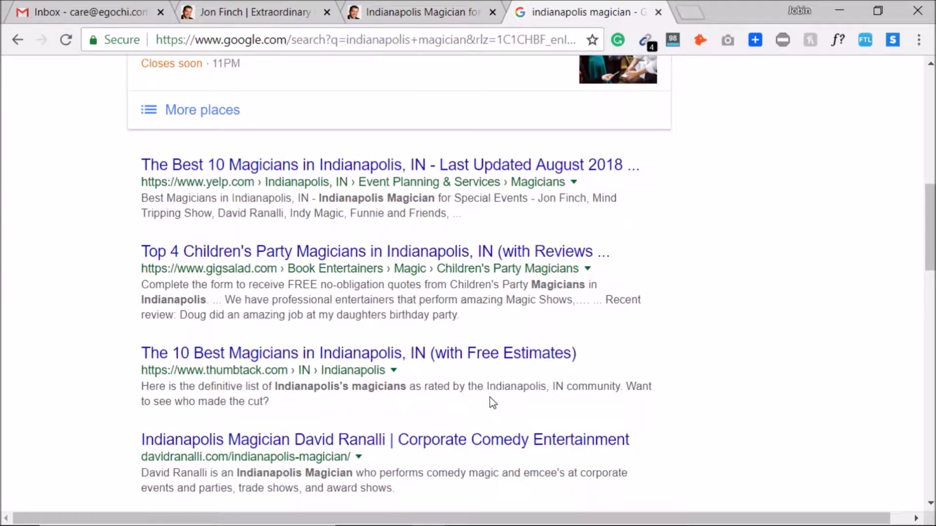
{"action": "scroll", "coordinate": [468, 385], "scroll_direction": "down", "scroll_amount": 3}
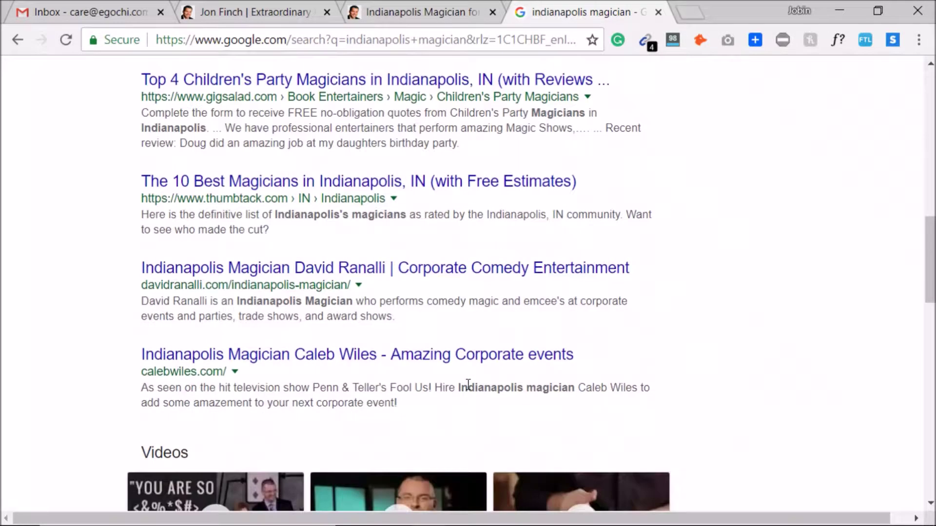
{"action": "scroll", "coordinate": [468, 385], "scroll_direction": "down", "scroll_amount": 6}
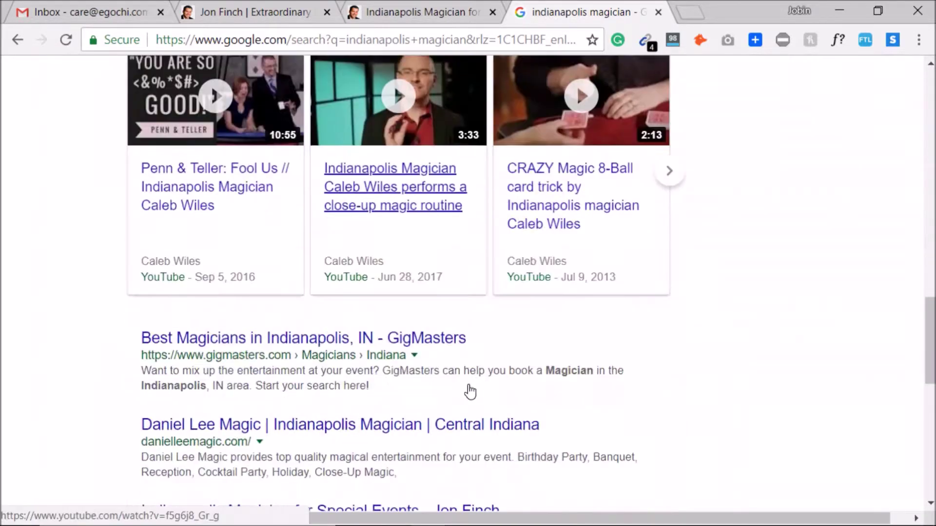
{"action": "scroll", "coordinate": [471, 390], "scroll_direction": "down", "scroll_amount": 3}
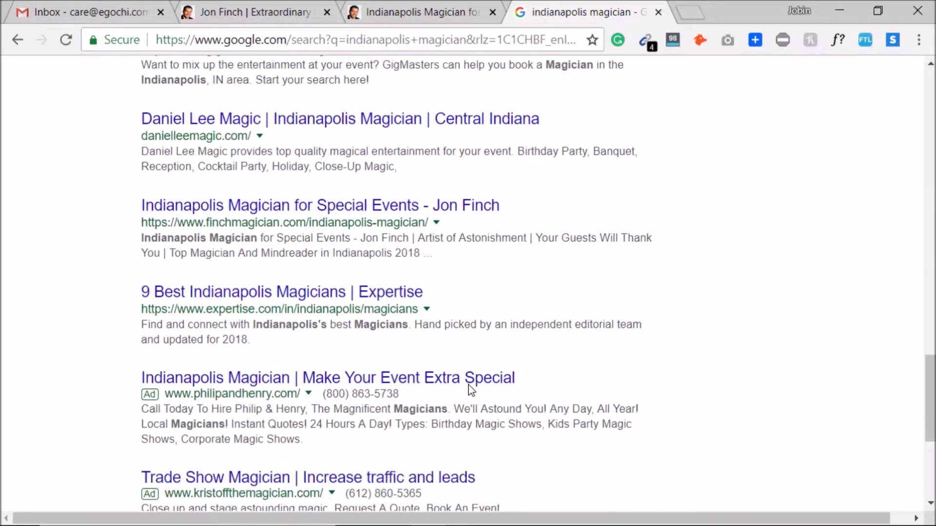
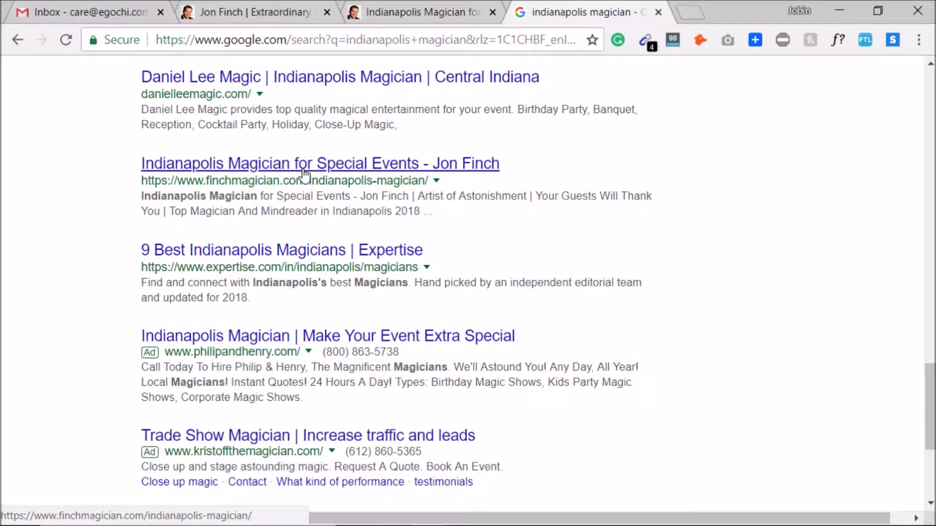
{"action": "right_click", "coordinate": [334, 172]}
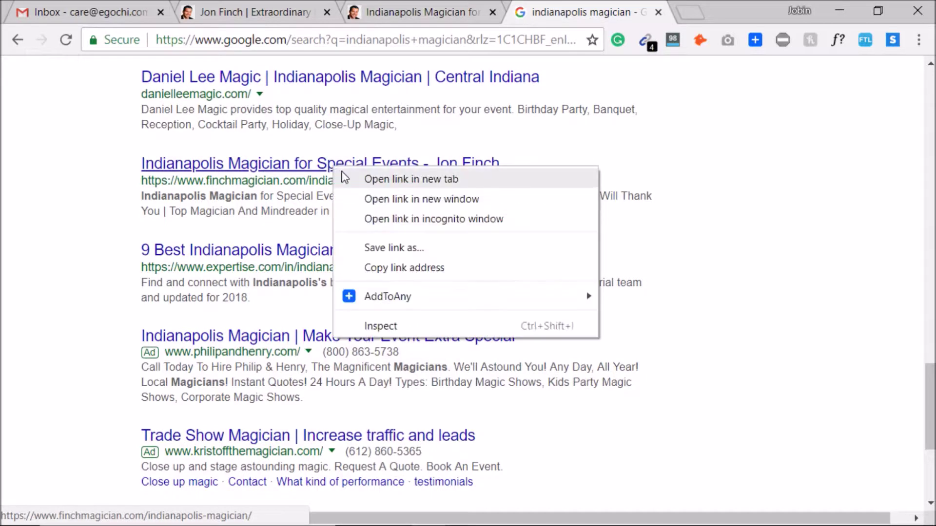
{"action": "left_click", "coordinate": [376, 181]}
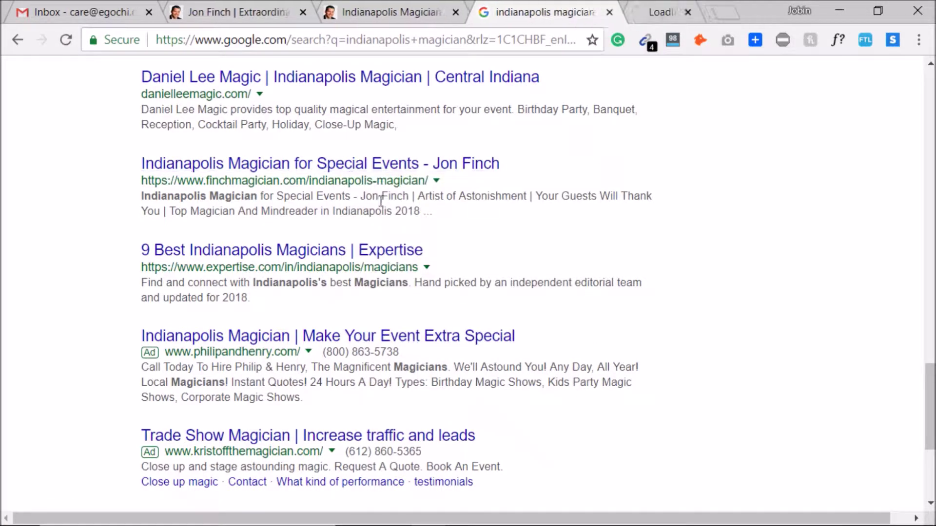
Step: Compare the Indianapolis magician page's body text with the local and organic Google listings for "indianapolis magician"
{"action": "scroll", "coordinate": [544, 184], "scroll_direction": "up", "scroll_amount": 3}
{"action": "scroll", "coordinate": [544, 184], "scroll_direction": "up", "scroll_amount": 6}
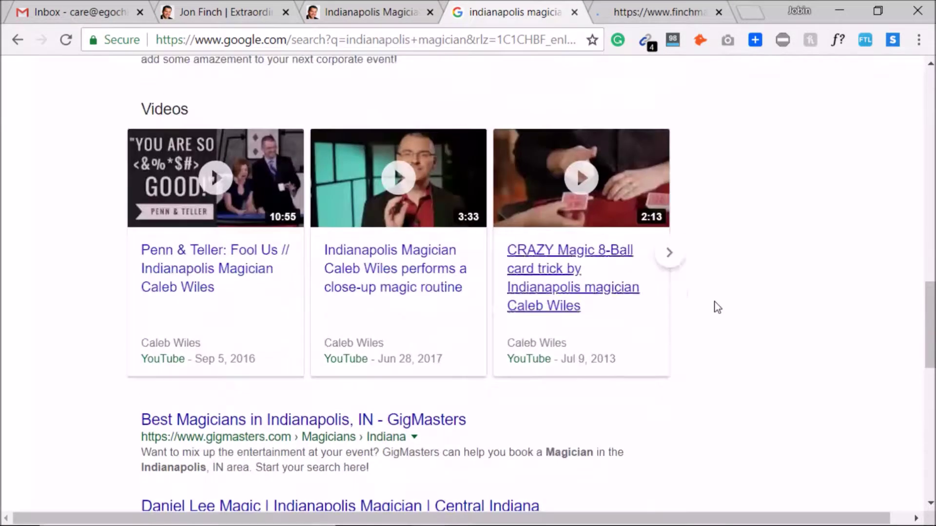
{"action": "left_click", "coordinate": [358, 6]}
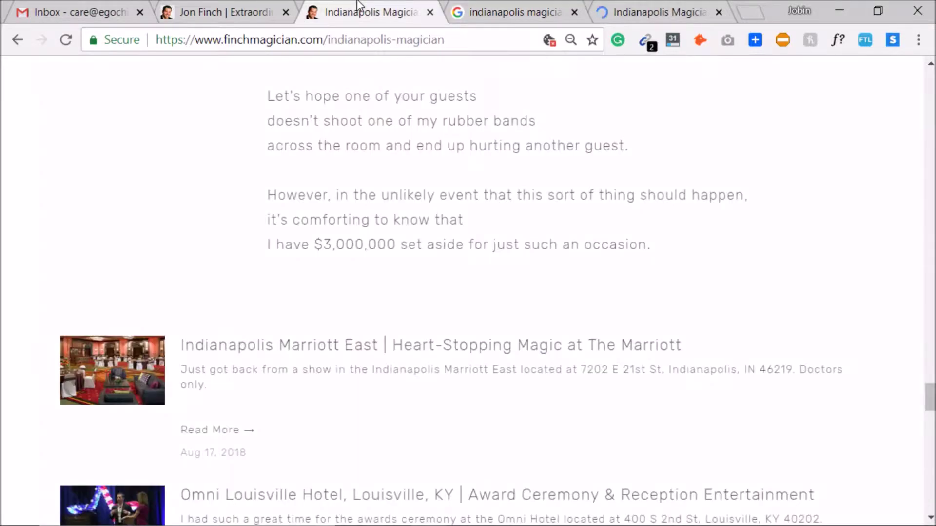
{"action": "scroll", "coordinate": [461, 277], "scroll_direction": "up", "scroll_amount": 10}
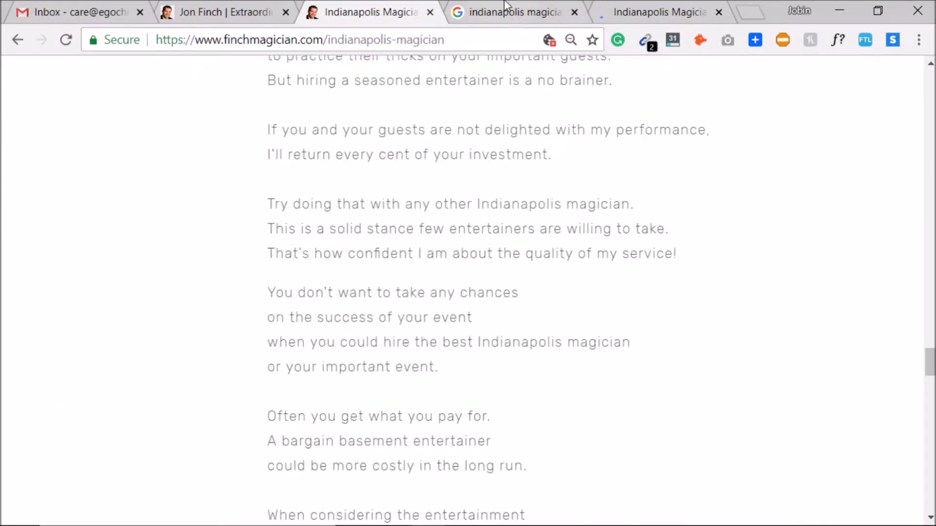
{"action": "left_click", "coordinate": [505, 6]}
{"action": "scroll", "coordinate": [736, 327], "scroll_direction": "up", "scroll_amount": 15}
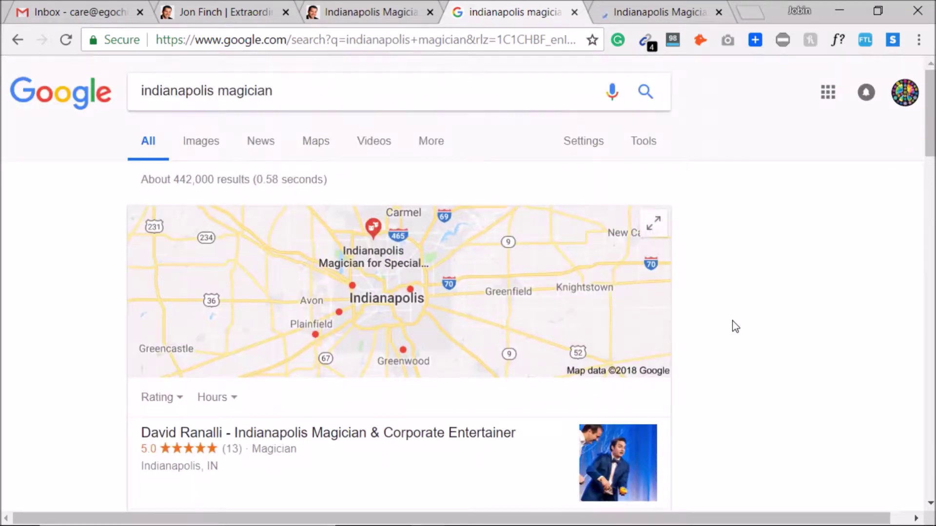
{"action": "scroll", "coordinate": [735, 326], "scroll_direction": "down", "scroll_amount": 7}
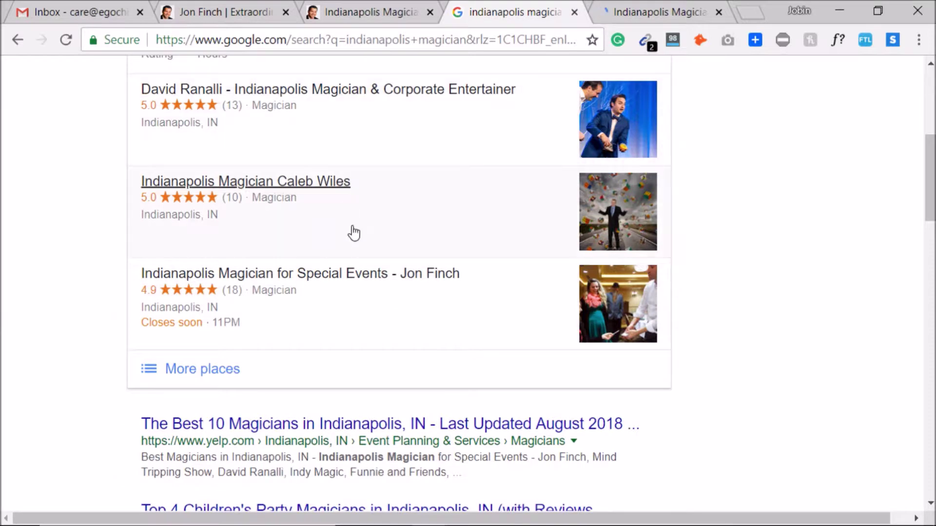
{"action": "scroll", "coordinate": [375, 324], "scroll_direction": "down", "scroll_amount": 3}
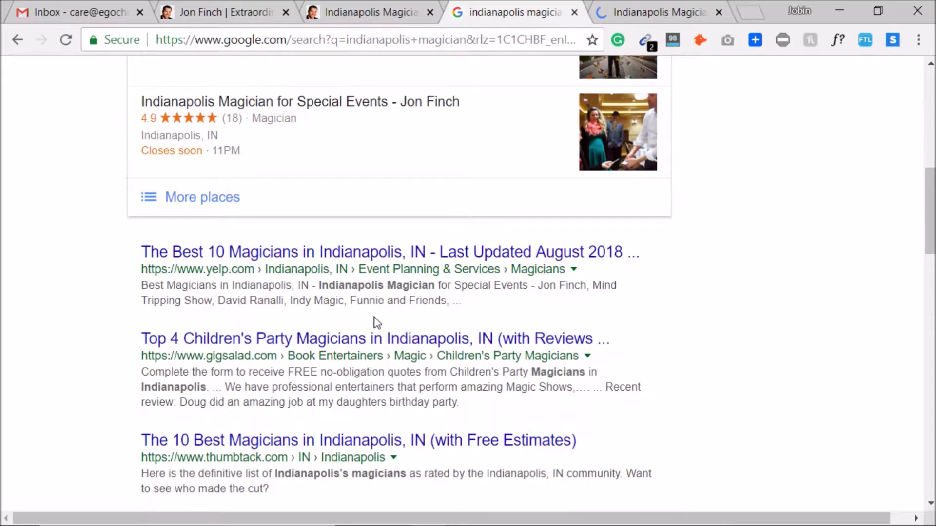
{"action": "scroll", "coordinate": [377, 323], "scroll_direction": "down", "scroll_amount": 3}
Step: Turn on the MozBar extension on the already loaded Indianapolis magician page
{"action": "left_click", "coordinate": [347, 6]}
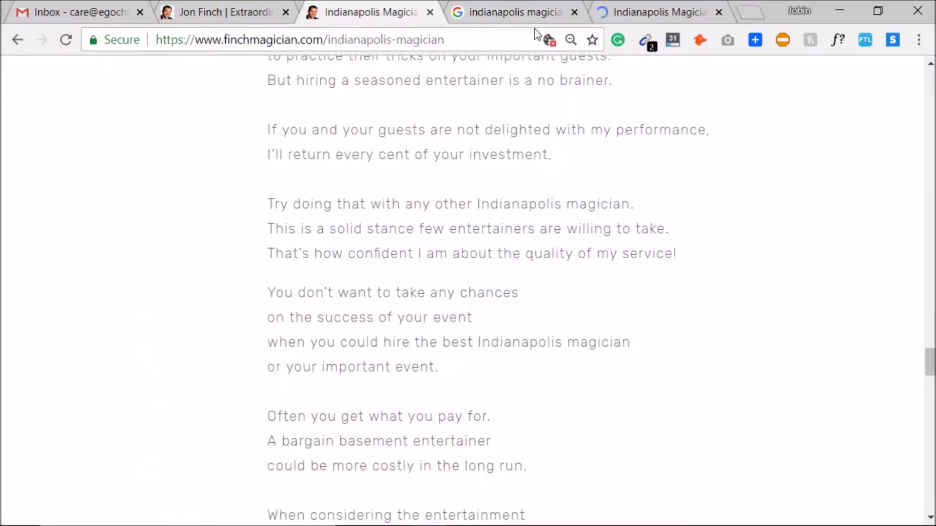
{"action": "left_click", "coordinate": [673, 43]}
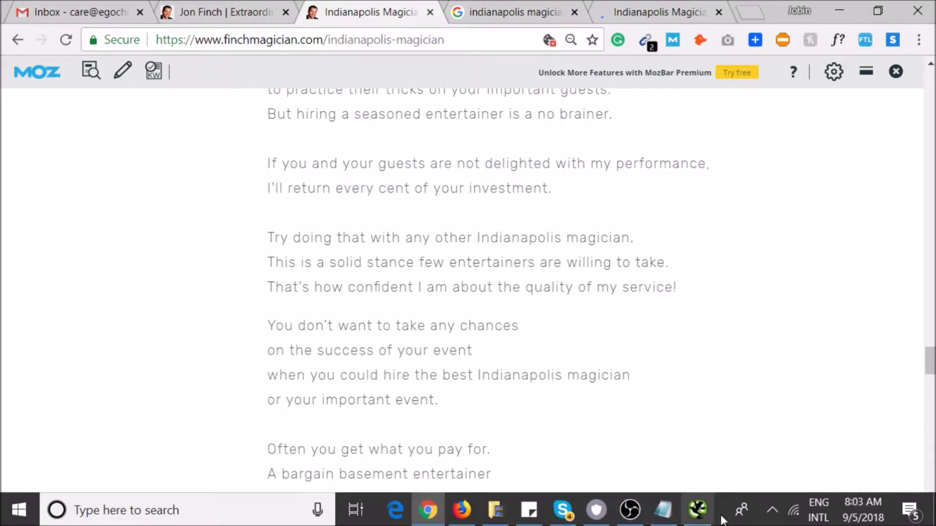
Step: Switch to Screaming Frog and examine the crawled internal URLs, including the /blog/downtown-st-louis-met-square-magician entry
{"action": "left_click", "coordinate": [697, 510]}
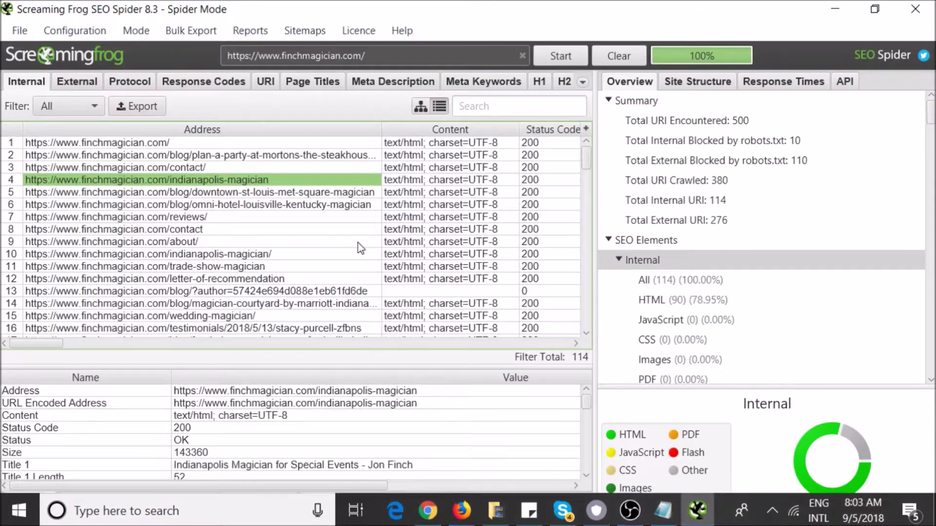
{"action": "left_click", "coordinate": [218, 192]}
{"action": "scroll", "coordinate": [470, 236], "scroll_direction": "down", "scroll_amount": 6}
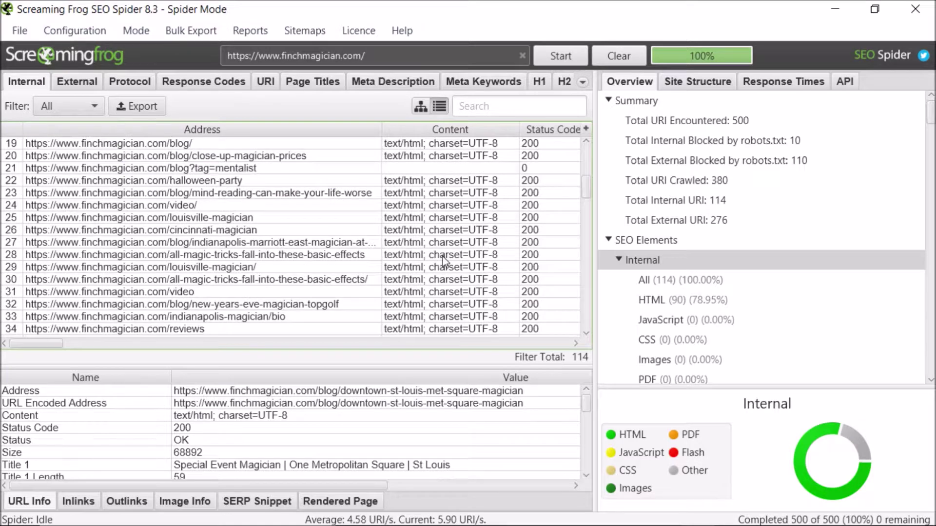
{"action": "scroll", "coordinate": [444, 262], "scroll_direction": "up", "scroll_amount": 6}
{"action": "scroll", "coordinate": [704, 304], "scroll_direction": "down", "scroll_amount": 2}
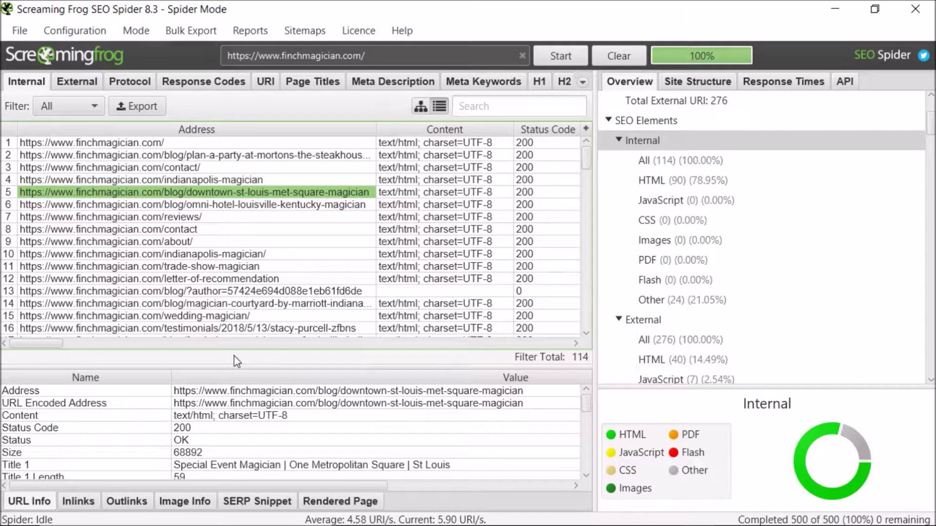
Step: Examine the title lengths of the first crawled pages, comparing the Omni Louisville Hotel, Courtyard by Marriott and One Metropolitan Square posts
{"action": "left_click_drag", "start_coordinate": [50, 343], "coordinate": [106, 344]}
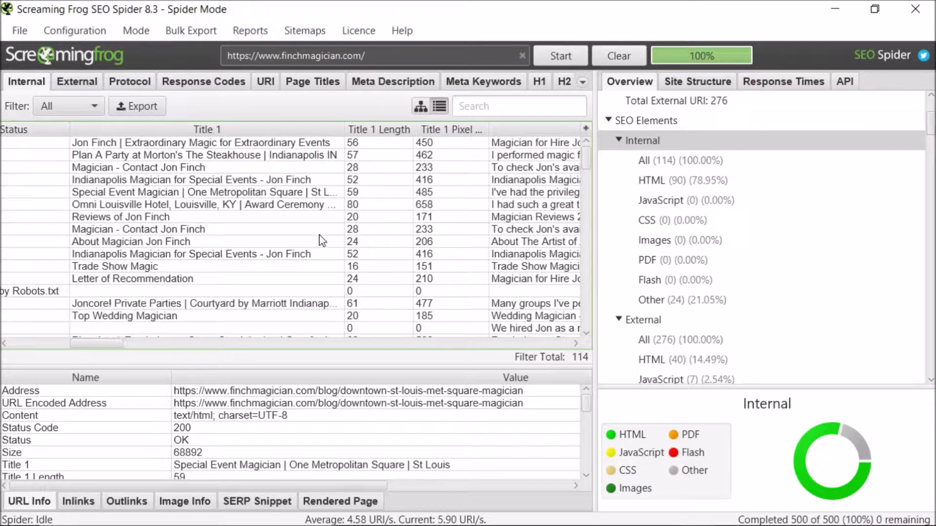
{"action": "left_click", "coordinate": [286, 207]}
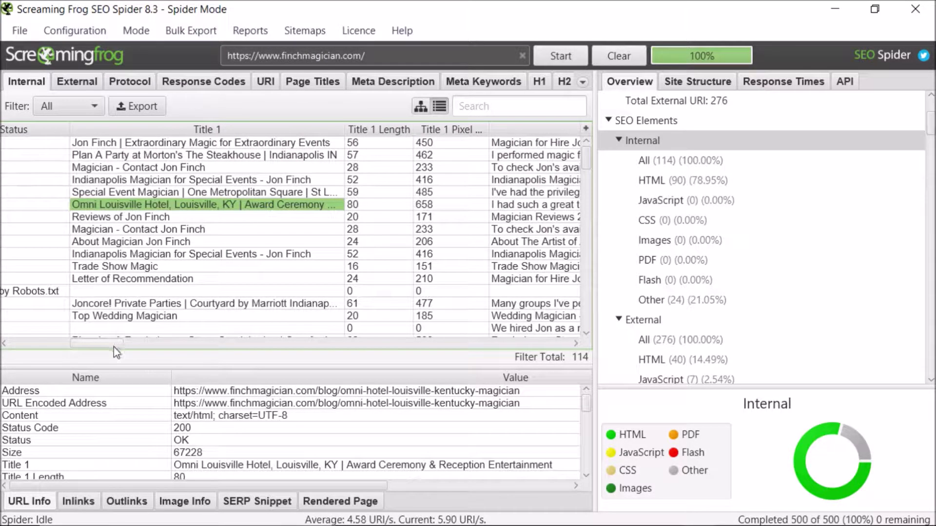
{"action": "left_click", "coordinate": [366, 204]}
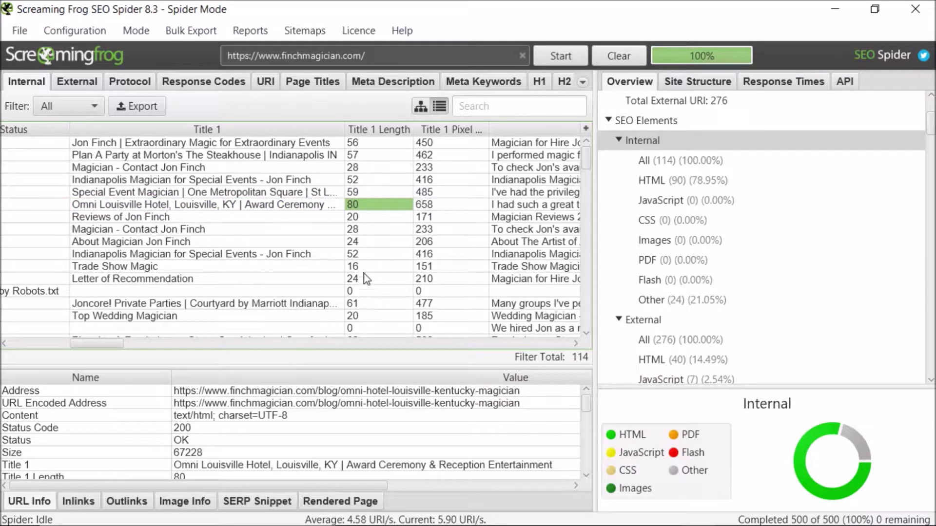
{"action": "scroll", "coordinate": [367, 326], "scroll_direction": "down", "scroll_amount": 1}
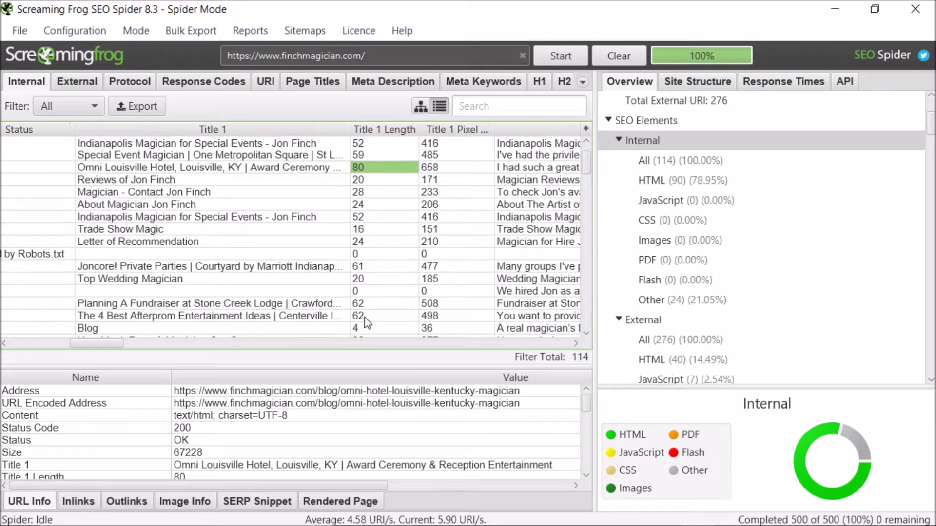
{"action": "left_click", "coordinate": [368, 267]}
{"action": "left_click", "coordinate": [312, 267]}
{"action": "left_click", "coordinate": [373, 266]}
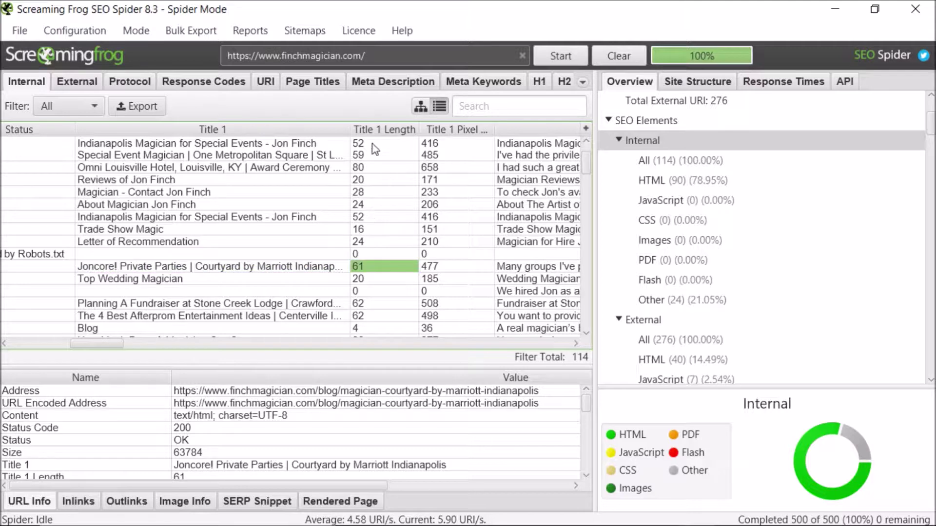
{"action": "left_click", "coordinate": [370, 168]}
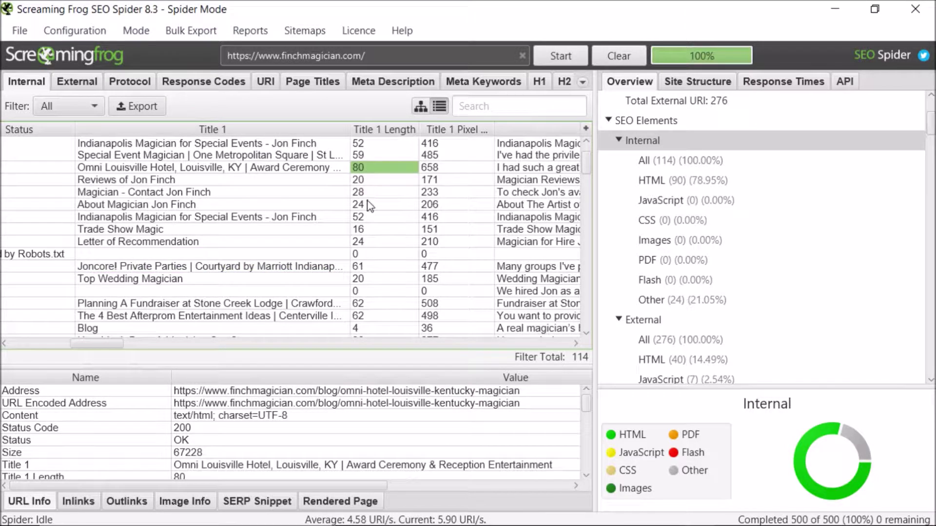
{"action": "left_click", "coordinate": [369, 156]}
{"action": "left_click", "coordinate": [299, 153]}
{"action": "left_click", "coordinate": [373, 157]}
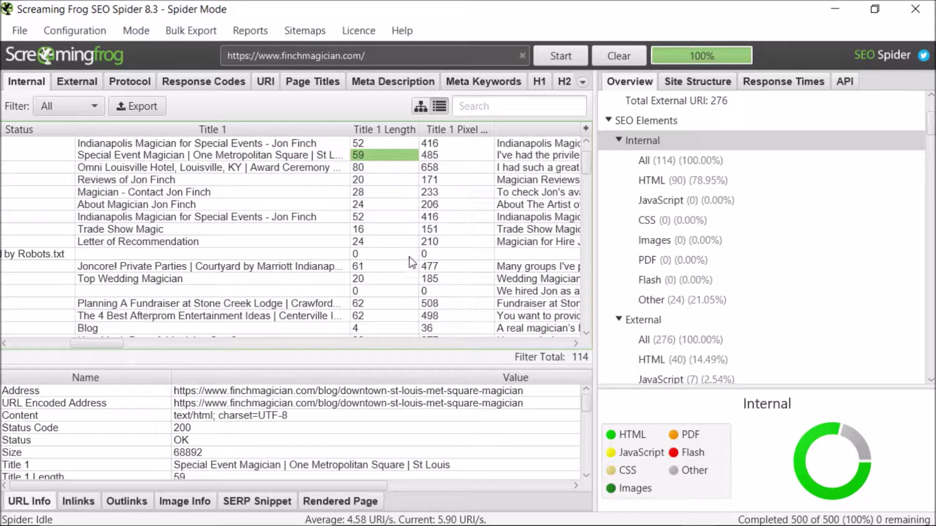
Step: Examine the title lengths further down the crawl list, including the Indianapolis Marriott East and All Magic Tricks pages
{"action": "scroll", "coordinate": [412, 262], "scroll_direction": "down", "scroll_amount": 1}
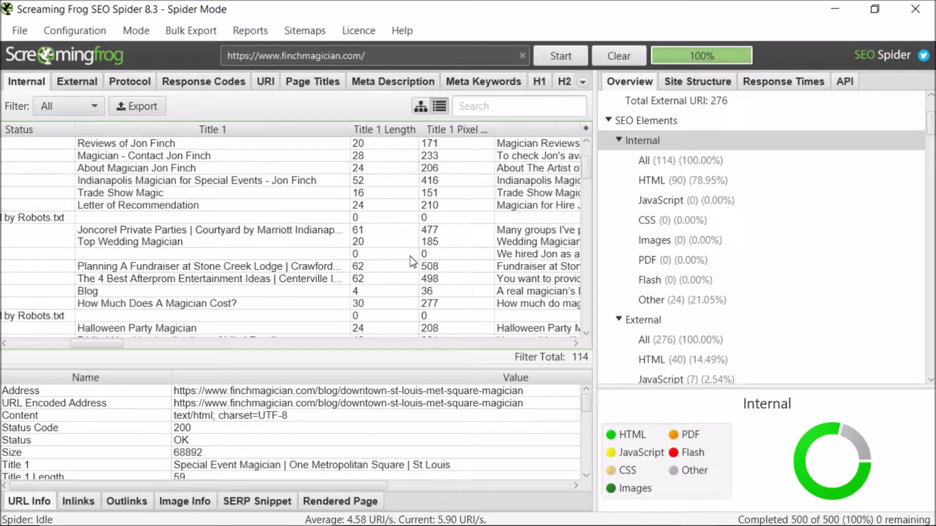
{"action": "scroll", "coordinate": [396, 265], "scroll_direction": "down", "scroll_amount": 1}
{"action": "scroll", "coordinate": [395, 266], "scroll_direction": "down", "scroll_amount": 2}
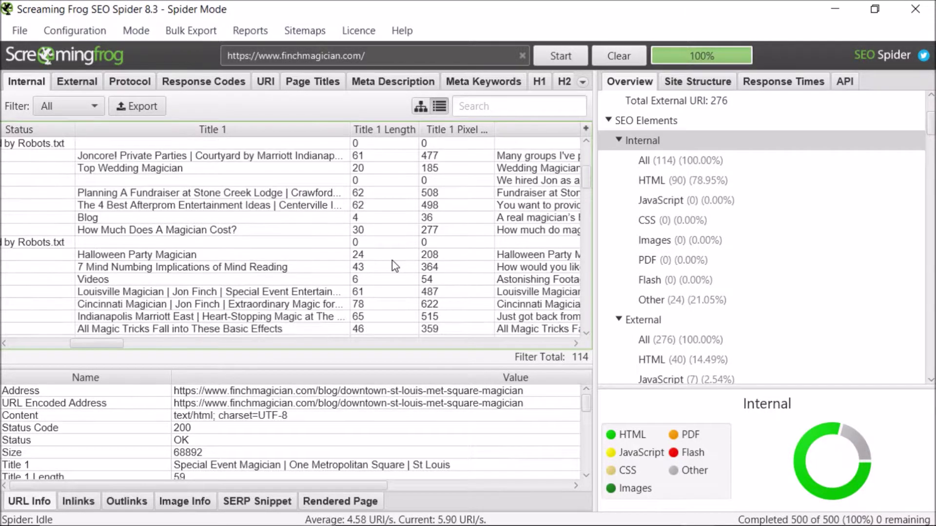
{"action": "left_click", "coordinate": [391, 255]}
{"action": "left_click", "coordinate": [386, 279]}
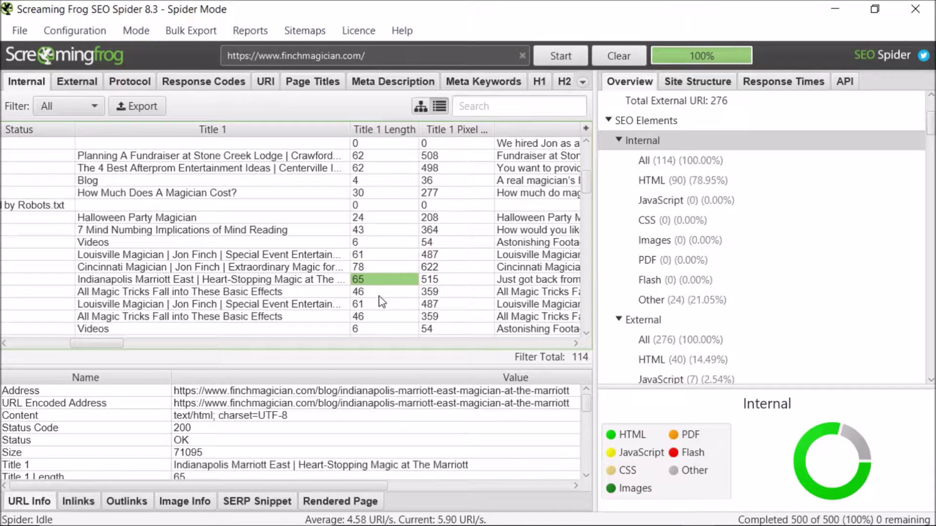
{"action": "left_click", "coordinate": [380, 291]}
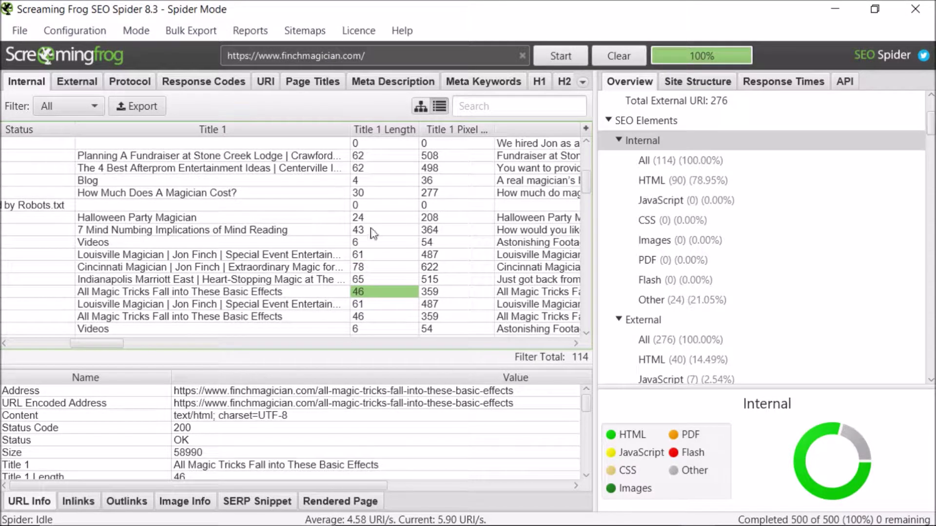
{"action": "left_click_drag", "start_coordinate": [371, 229], "coordinate": [374, 318]}
{"action": "left_click", "coordinate": [376, 283]}
{"action": "left_click", "coordinate": [376, 271]}
{"action": "left_click", "coordinate": [380, 282]}
{"action": "mouse_move", "coordinate": [622, 522]}
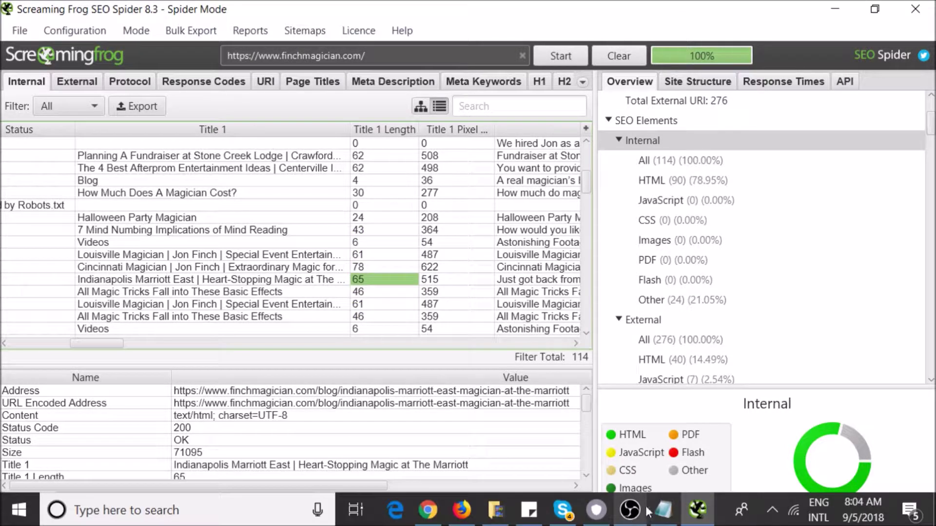
{"action": "left_click", "coordinate": [662, 510]}
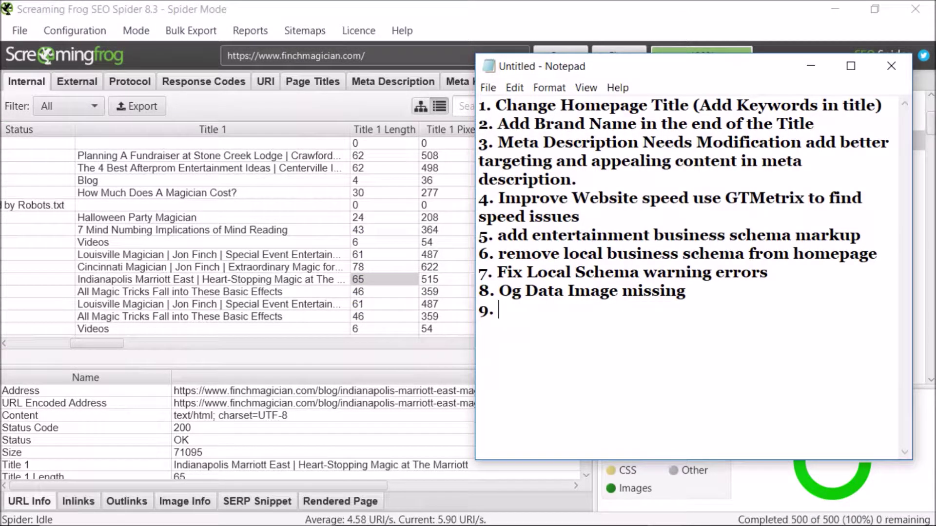
{"action": "type", "text": "hec"}
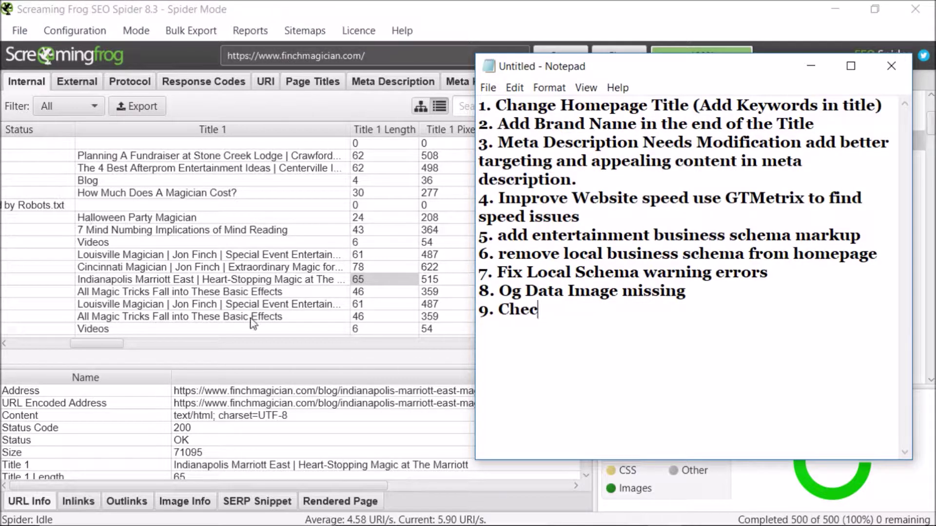
Step: Match the Indianapolis Marriott East post's title and length to its address, and check the Cincinnati magician page's title length
{"action": "left_click", "coordinate": [252, 293]}
{"action": "mouse_move", "coordinate": [112, 343]}
{"action": "left_mouse_down"}
{"action": "mouse_move", "coordinate": [85, 344]}
{"action": "mouse_move", "coordinate": [126, 345]}
{"action": "left_mouse_up"}
{"action": "left_click", "coordinate": [423, 282]}
{"action": "left_click", "coordinate": [262, 280]}
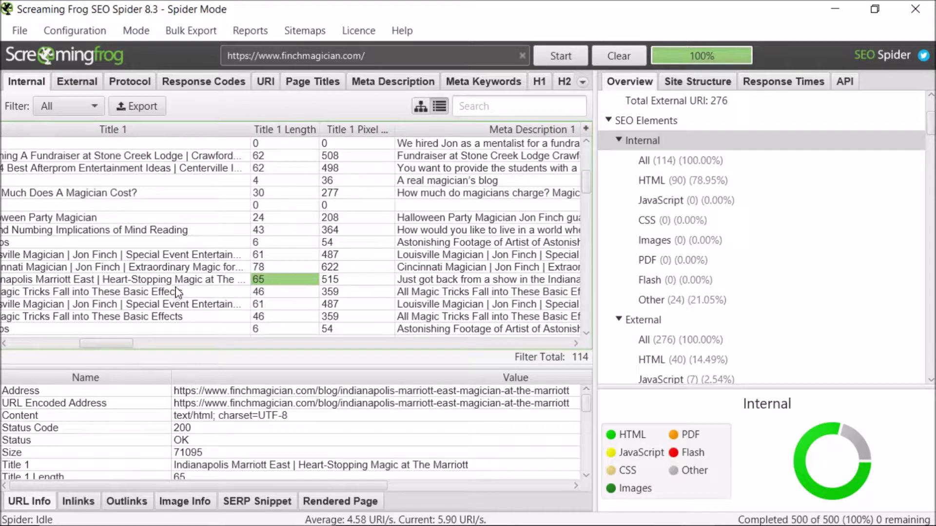
{"action": "left_click_drag", "start_coordinate": [118, 344], "coordinate": [57, 346]}
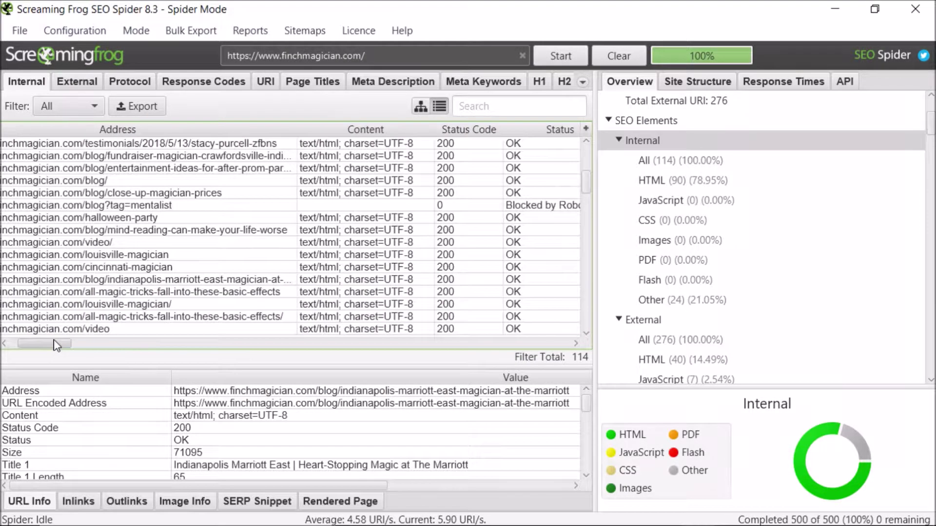
{"action": "scroll", "coordinate": [291, 234], "scroll_direction": "right", "scroll_amount": 5}
{"action": "scroll", "coordinate": [291, 234], "scroll_direction": "left", "scroll_amount": 6}
{"action": "key", "text": "Right"}
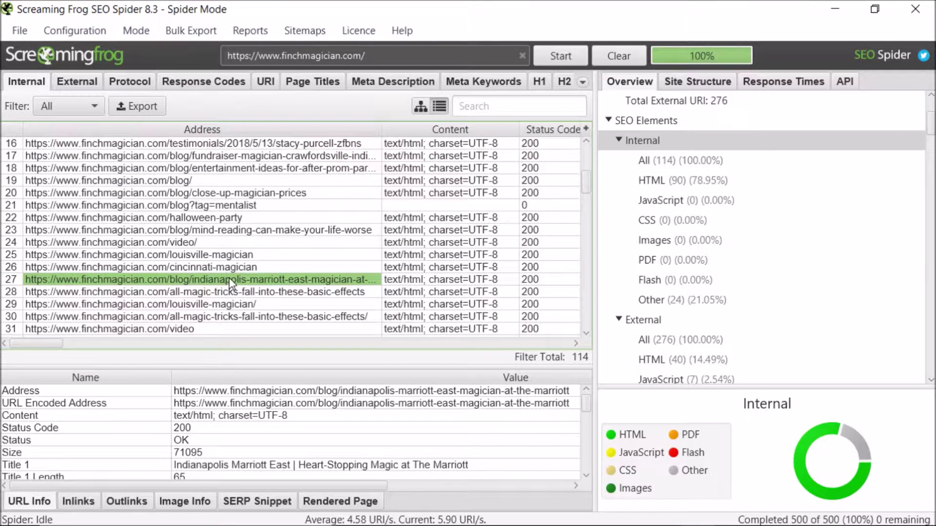
{"action": "left_click_drag", "start_coordinate": [56, 343], "coordinate": [122, 336]}
{"action": "left_click", "coordinate": [303, 268]}
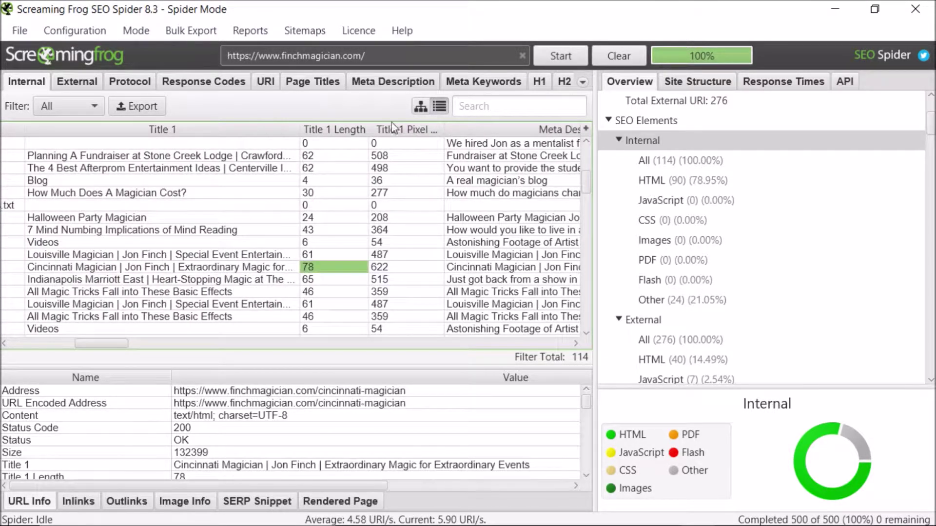
Step: In Notepad, replace the unfinished ninth item with "Make Title Characters less than 60 for all pages and posts." and start item 10
{"action": "left_click", "coordinate": [663, 514]}
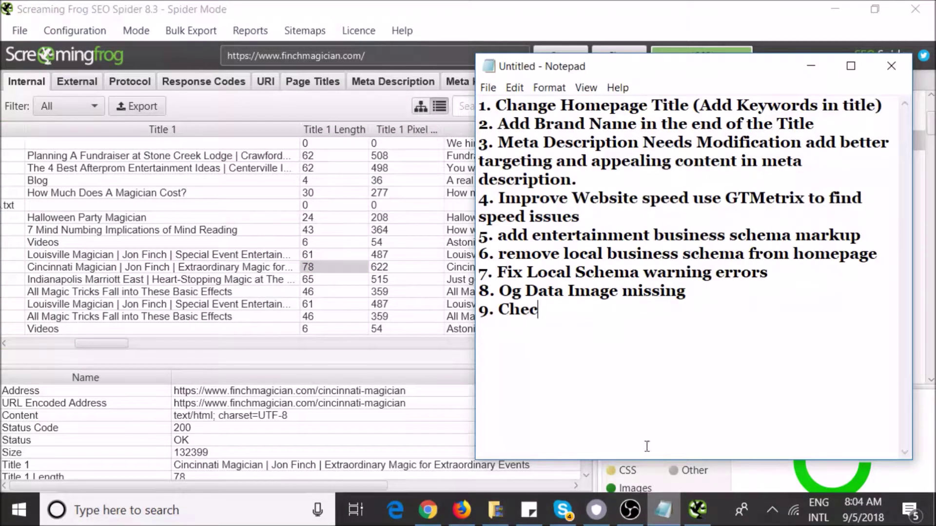
{"action": "key", "text": "BackSpace"}
{"action": "key", "text": "BackSpace"}
{"action": "key", "text": "BackSpace"}
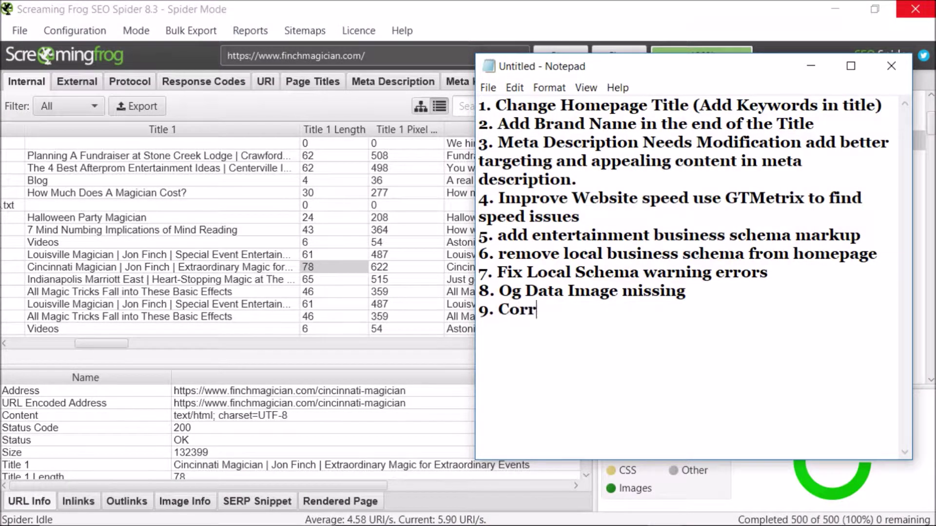
{"action": "key", "text": "BackSpace"}
{"action": "key", "text": "BackSpace"}
{"action": "key", "text": "BackSpace"}
{"action": "key", "text": "BackSpace"}
{"action": "type", "text": "Make Title "}
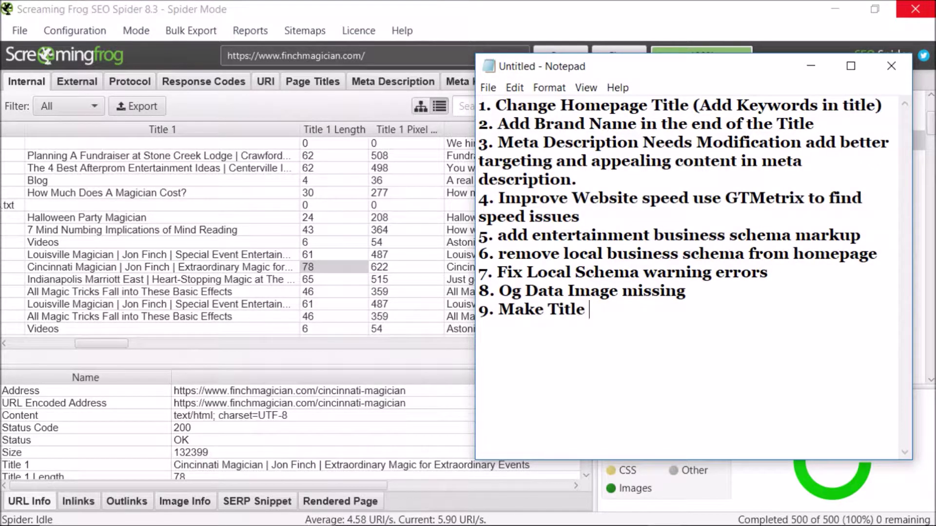
{"action": "type", "text": "Characters less tha"}
{"action": "type", "text": "n "}
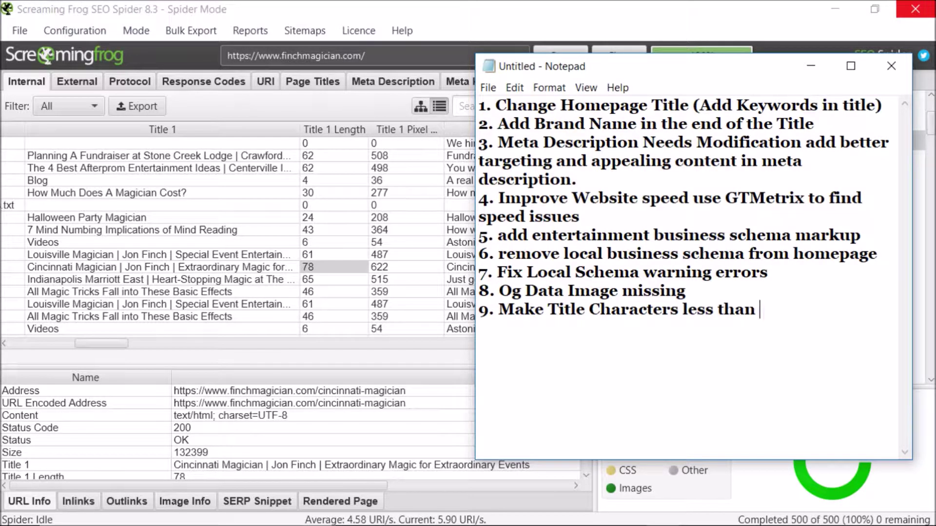
{"action": "type", "text": "60"}
{"action": "type", "text": " for all pages"}
{"action": "type", "text": " and posts. "}
{"action": "type", "text": "10."}
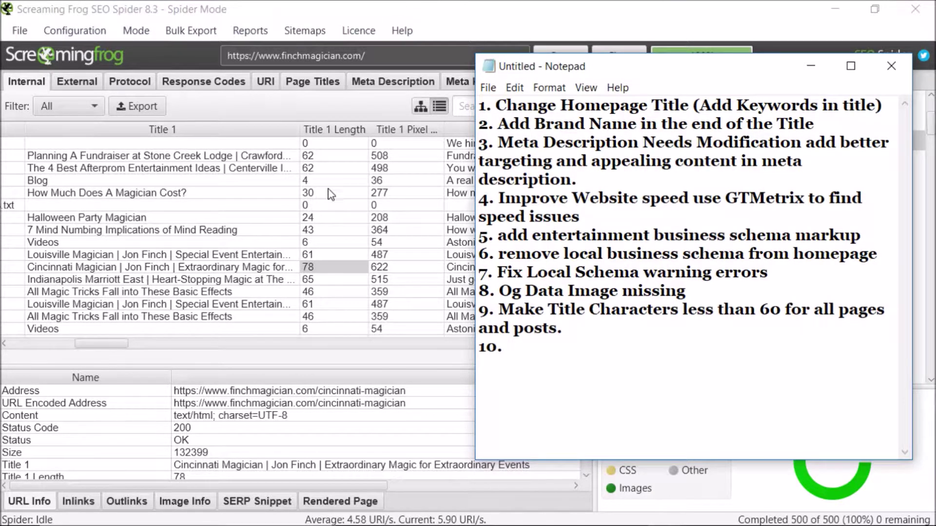
Step: Switch to Screaming Frog and examine the meta description lengths, including the testimonial, contact and Morton's The Steakhouse pages
{"action": "key", "text": "alt+Tab"}
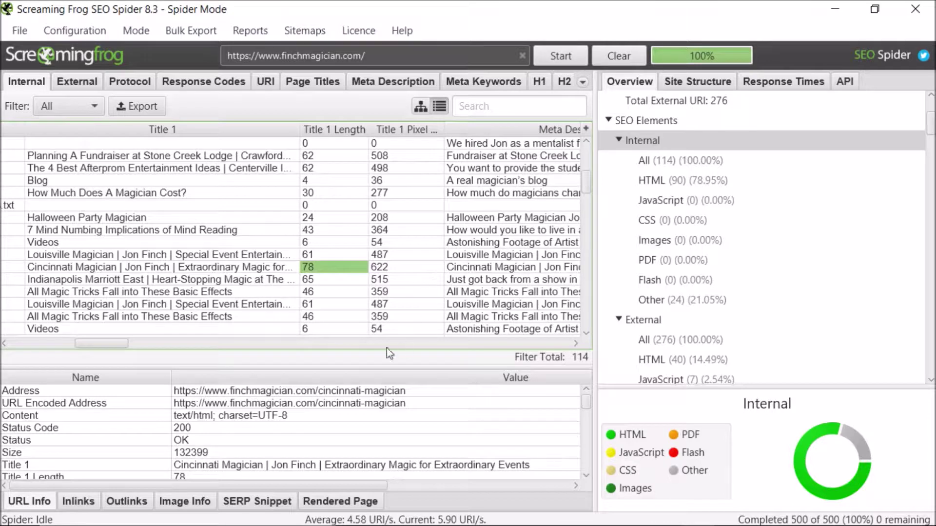
{"action": "left_click_drag", "start_coordinate": [120, 344], "coordinate": [148, 347]}
{"action": "left_click", "coordinate": [310, 231]}
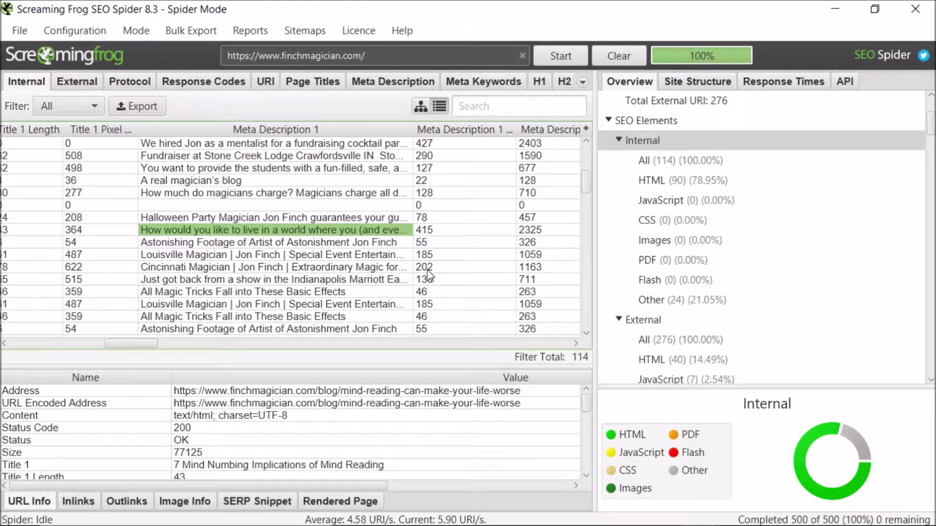
{"action": "scroll", "coordinate": [457, 290], "scroll_direction": "up", "scroll_amount": 3}
{"action": "left_click", "coordinate": [433, 253]}
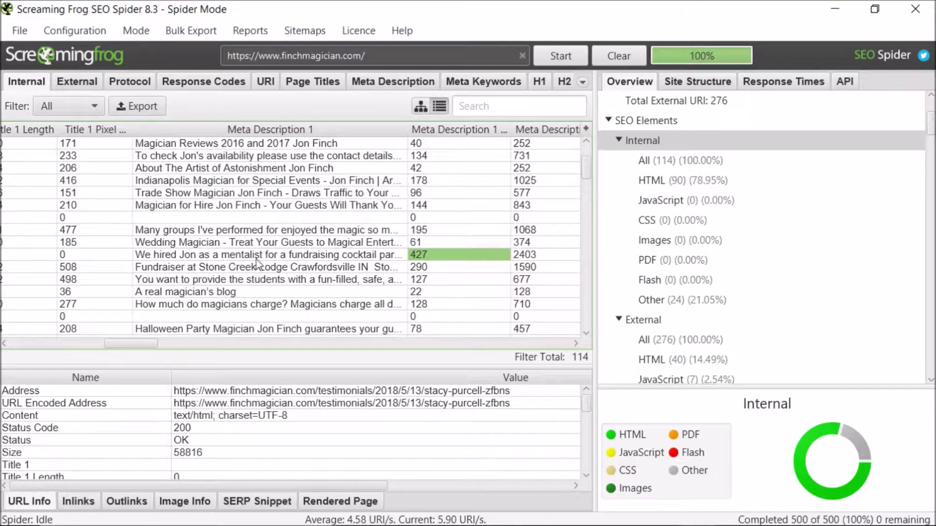
{"action": "left_click", "coordinate": [295, 258]}
{"action": "left_click", "coordinate": [431, 257]}
{"action": "scroll", "coordinate": [478, 248], "scroll_direction": "up", "scroll_amount": 2}
{"action": "left_click", "coordinate": [446, 230]}
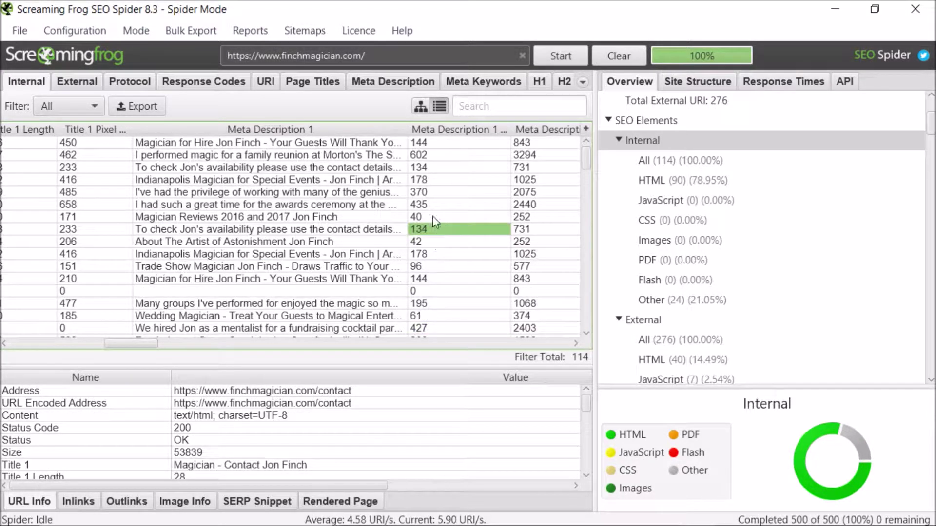
{"action": "left_click", "coordinate": [422, 157]}
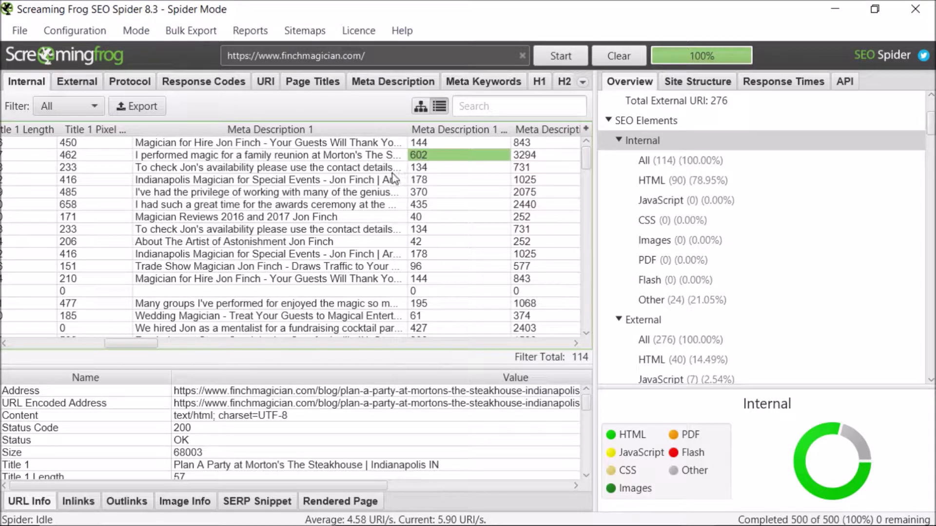
Step: Compare the Morton's The Steakhouse post's meta description length with those of the homepage and neighbouring pages
{"action": "left_click_drag", "start_coordinate": [371, 159], "coordinate": [414, 159]}
{"action": "left_click", "coordinate": [425, 157]}
{"action": "left_click", "coordinate": [427, 180]}
{"action": "left_click", "coordinate": [433, 156]}
{"action": "key", "text": "Up"}
{"action": "left_click", "coordinate": [436, 167]}
{"action": "left_click", "coordinate": [437, 205]}
{"action": "left_click", "coordinate": [441, 168]}
{"action": "left_click", "coordinate": [436, 142]}
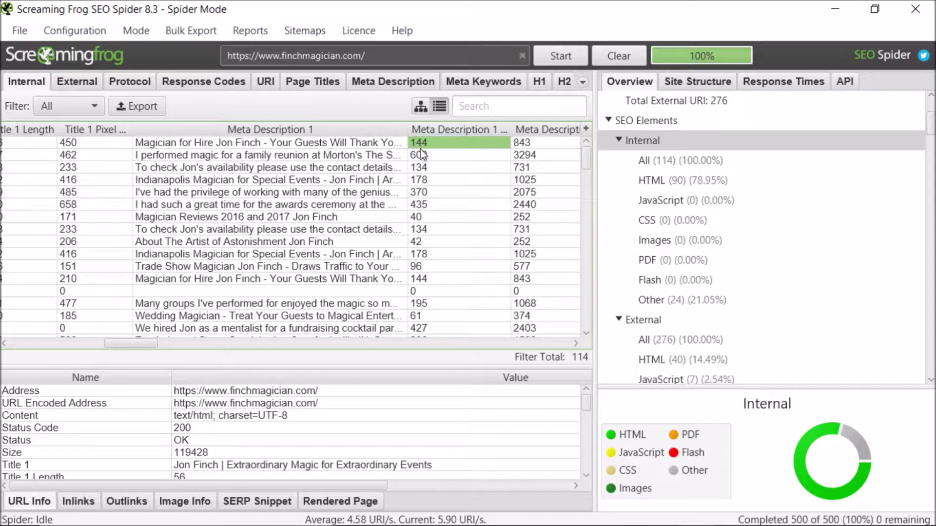
{"action": "left_click", "coordinate": [422, 155]}
{"action": "left_click", "coordinate": [348, 157]}
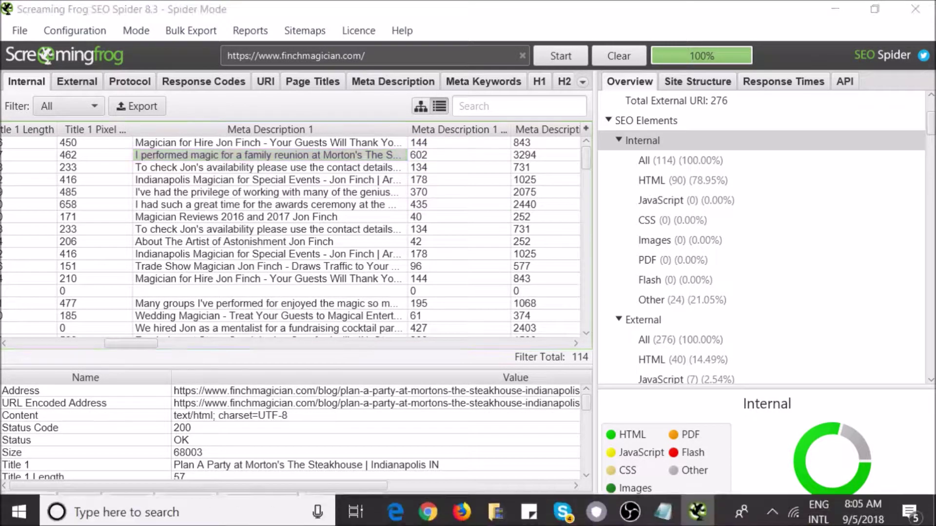
{"action": "left_click", "coordinate": [330, 180]}
{"action": "left_click", "coordinate": [336, 156]}
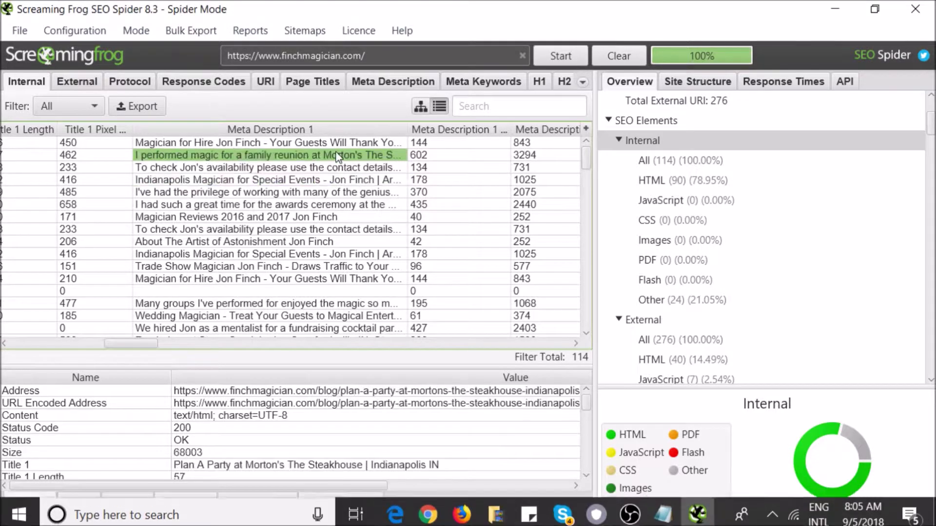
Step: Trace the Morton's The Steakhouse row back to its page address and across to its meta description
{"action": "key", "text": "Left"}
{"action": "key", "text": "Left"}
{"action": "key", "text": "Left"}
{"action": "key", "text": "Left"}
{"action": "key", "text": "Left"}
{"action": "key", "text": "Left"}
{"action": "key", "text": "Left"}
{"action": "key", "text": "Left"}
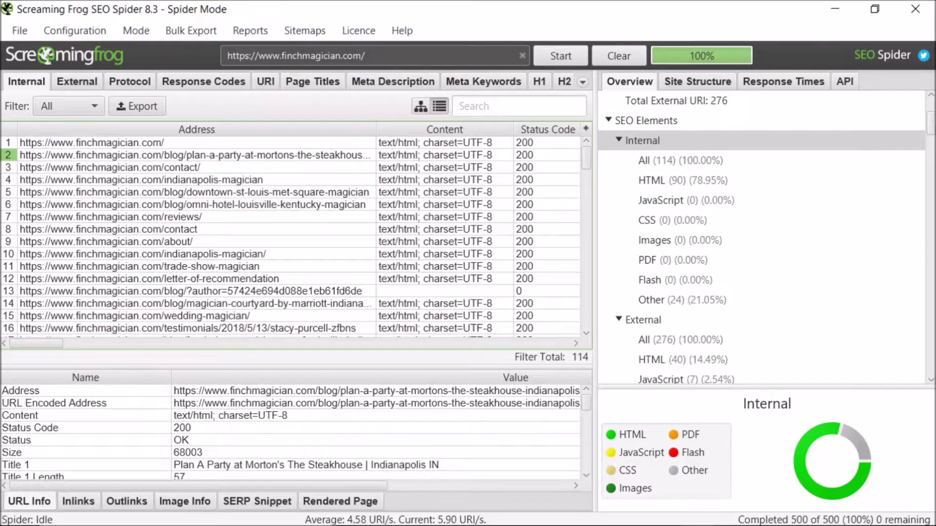
{"action": "key", "text": "Left"}
{"action": "key", "text": "Down"}
{"action": "key", "text": "Right"}
{"action": "key", "text": "Right"}
{"action": "key", "text": "Up"}
{"action": "key", "text": "Right"}
{"action": "key", "text": "Right"}
{"action": "key", "text": "Right"}
{"action": "key", "text": "Right"}
{"action": "key", "text": "Right"}
{"action": "key", "text": "Right"}
{"action": "key", "text": "Right"}
{"action": "key", "text": "Right"}
{"action": "key", "text": "Left"}
{"action": "key", "text": "Right"}
{"action": "key", "text": "Left"}
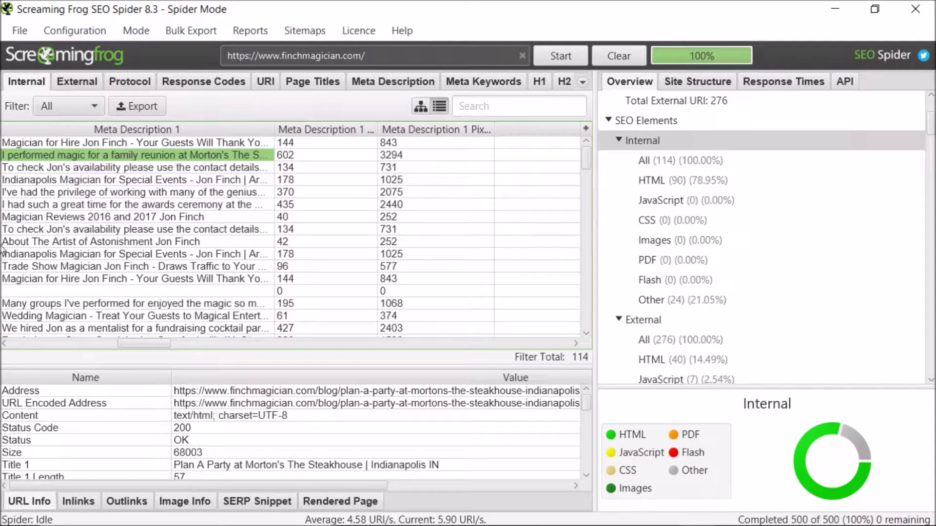
Step: Check the meta descriptions and lengths of the downtown St. Louis Met Square and Omni Hotel Louisville blog posts
{"action": "left_click", "coordinate": [311, 194]}
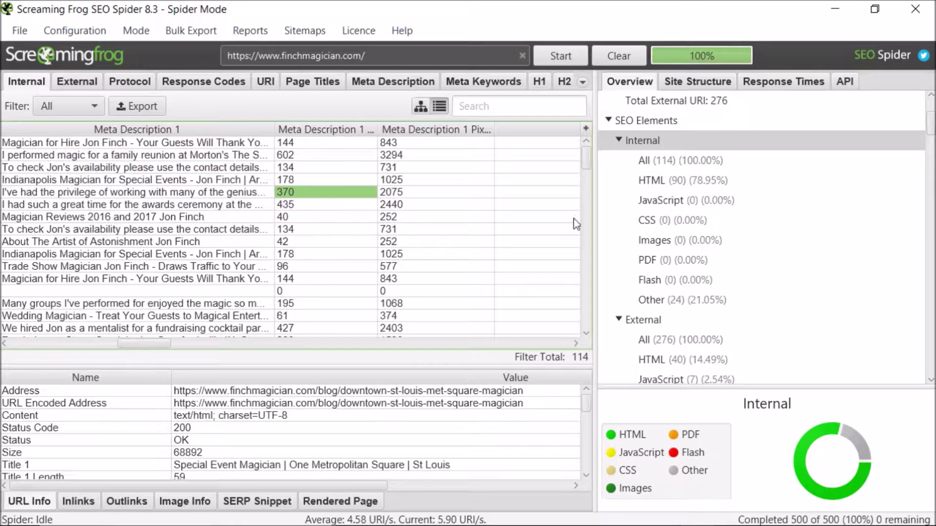
{"action": "key", "text": "Down"}
{"action": "key", "text": "Left"}
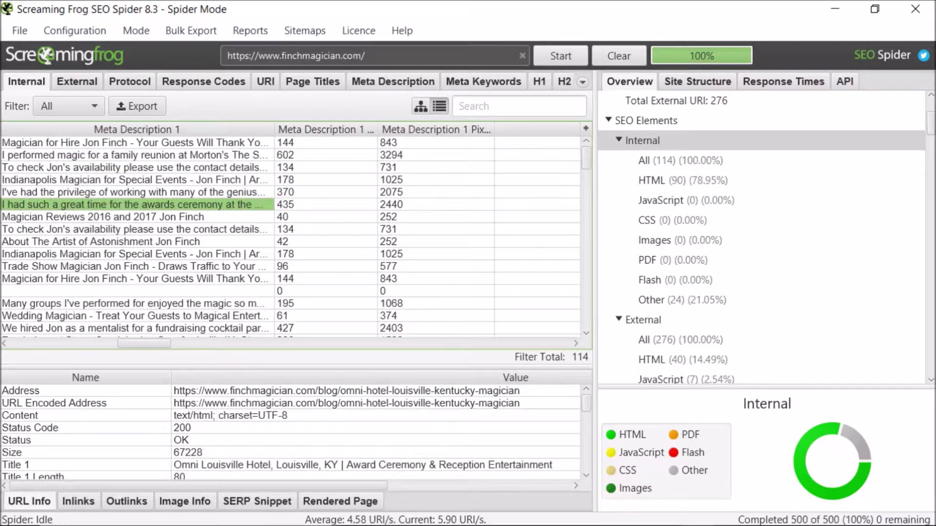
Step: Trace the Omni Hotel Louisville row back to its page address and across to its meta description
{"action": "key", "text": "Left"}
{"action": "key", "text": "Left"}
{"action": "key", "text": "Left"}
{"action": "key", "text": "Left"}
{"action": "key", "text": "Left"}
{"action": "key", "text": "Left"}
{"action": "key", "text": "Left"}
{"action": "key", "text": "Right"}
{"action": "key", "text": "Right"}
{"action": "key", "text": "Right"}
{"action": "key", "text": "Right"}
{"action": "key", "text": "Right"}
{"action": "key", "text": "Right"}
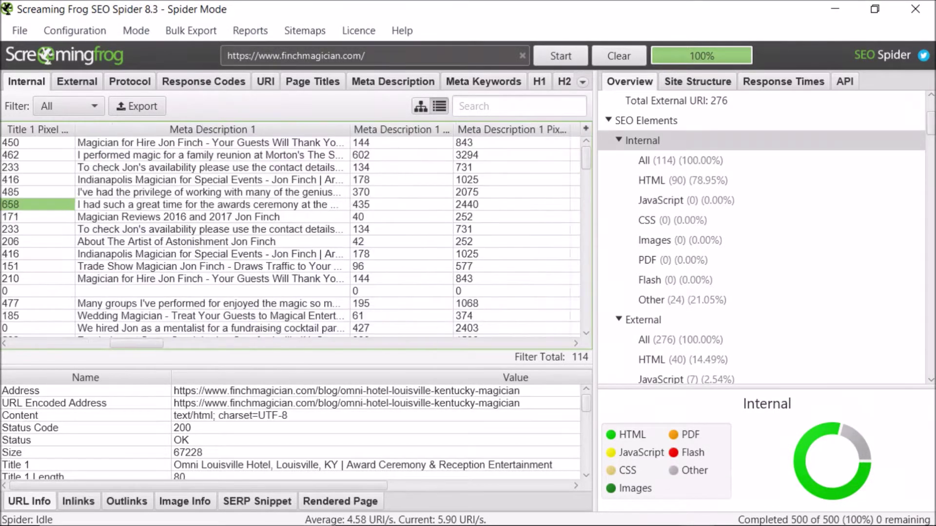
Step: Identify the page address and title behind the Indianapolis special events meta description in row 10
{"action": "left_click", "coordinate": [364, 254]}
{"action": "key", "text": "Left"}
{"action": "key", "text": "Left"}
{"action": "key", "text": "Left"}
{"action": "key", "text": "Left"}
{"action": "key", "text": "Left"}
{"action": "key", "text": "Left"}
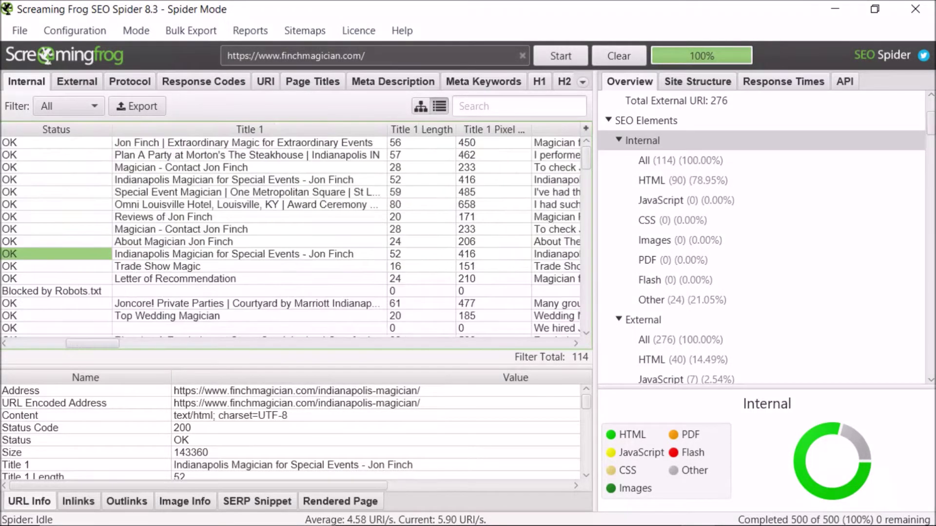
{"action": "key", "text": "Left"}
{"action": "key", "text": "Left"}
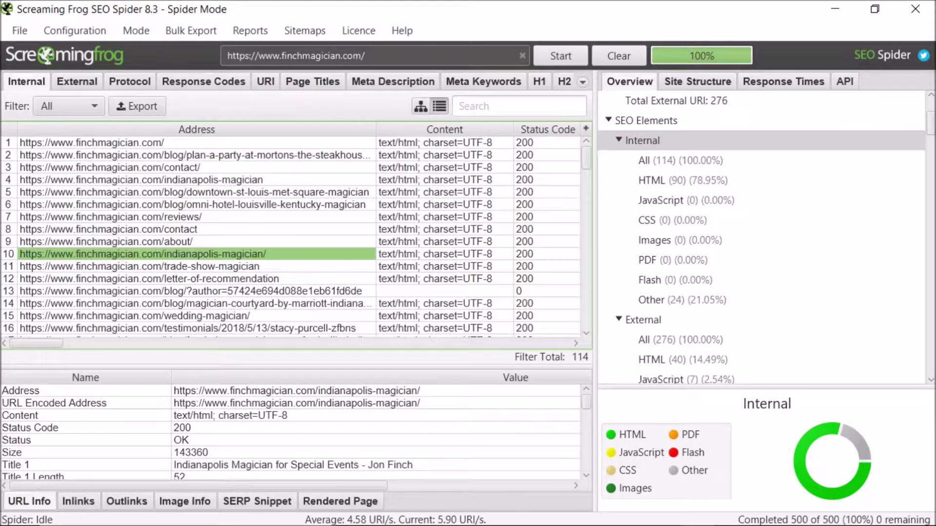
{"action": "key", "text": "Right"}
{"action": "key", "text": "Right"}
{"action": "key", "text": "Left"}
{"action": "key", "text": "Left"}
{"action": "key", "text": "Left"}
Step: Check the meta description length of the indianapolis-magician page against the adjacent rows
{"action": "key", "text": "Right"}
{"action": "key", "text": "Right"}
{"action": "key", "text": "Right"}
{"action": "key", "text": "Right"}
{"action": "key", "text": "Right"}
{"action": "key", "text": "Right"}
{"action": "key", "text": "Right"}
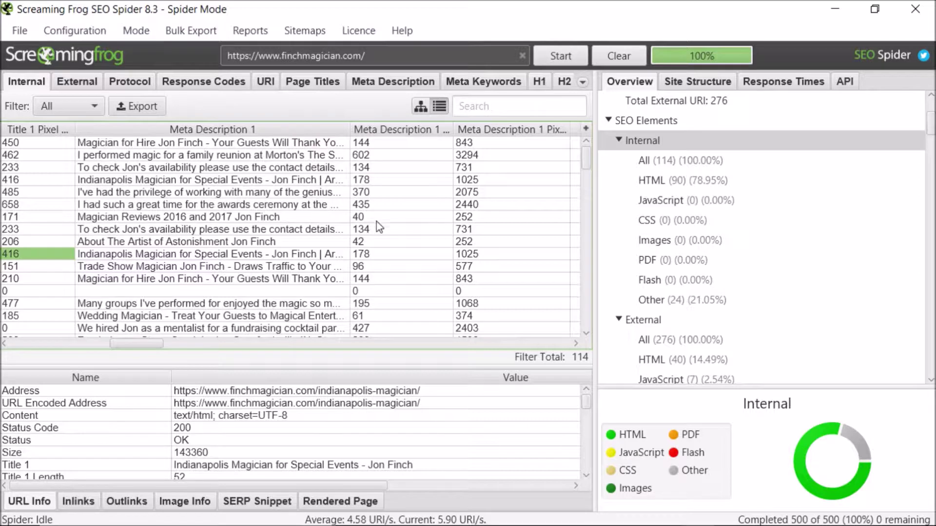
{"action": "left_click", "coordinate": [378, 254]}
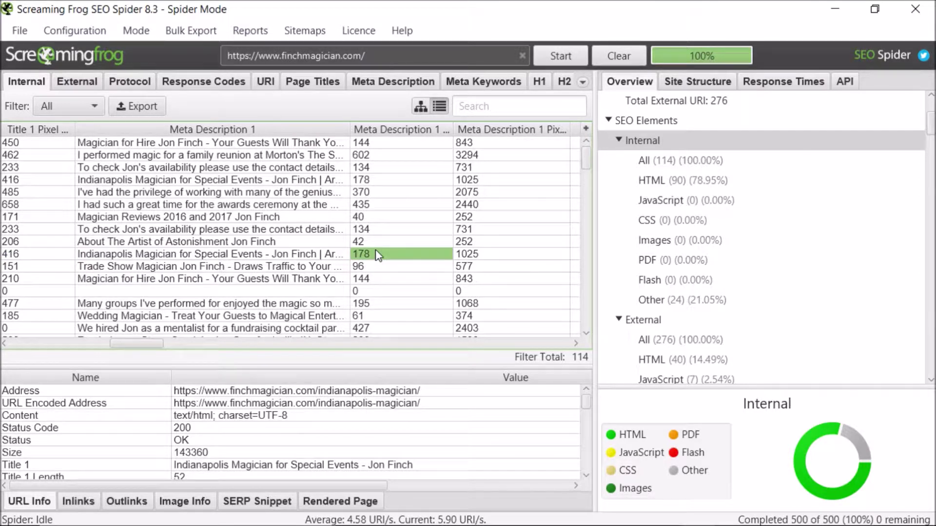
{"action": "key", "text": "Down"}
{"action": "key", "text": "Up"}
{"action": "key", "text": "Up"}
{"action": "key", "text": "Down"}
Step: In Notepad, record item 10 as "Make Meta Description for all pages and posts between 120-158 characters." and start item 11
{"action": "left_click", "coordinate": [633, 510]}
{"action": "left_click", "coordinate": [655, 511]}
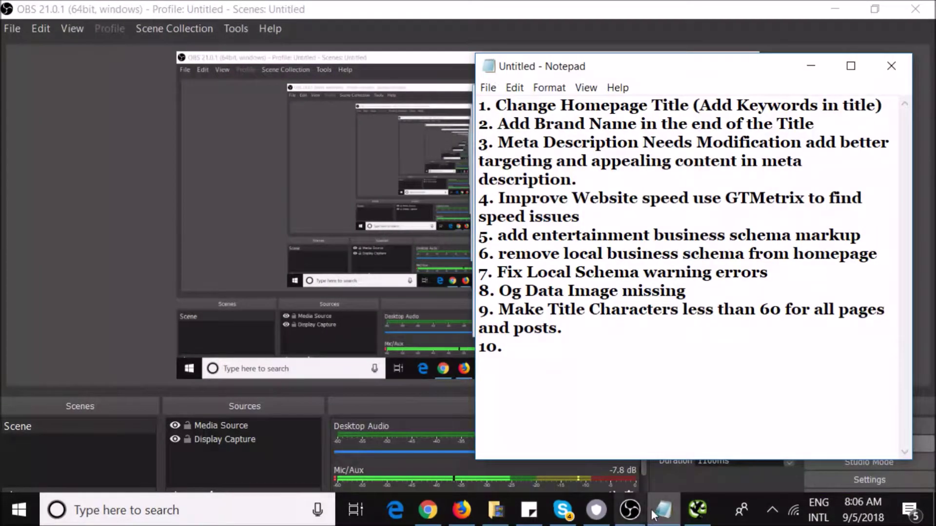
{"action": "left_click", "coordinate": [629, 512]}
{"action": "left_click", "coordinate": [629, 513]}
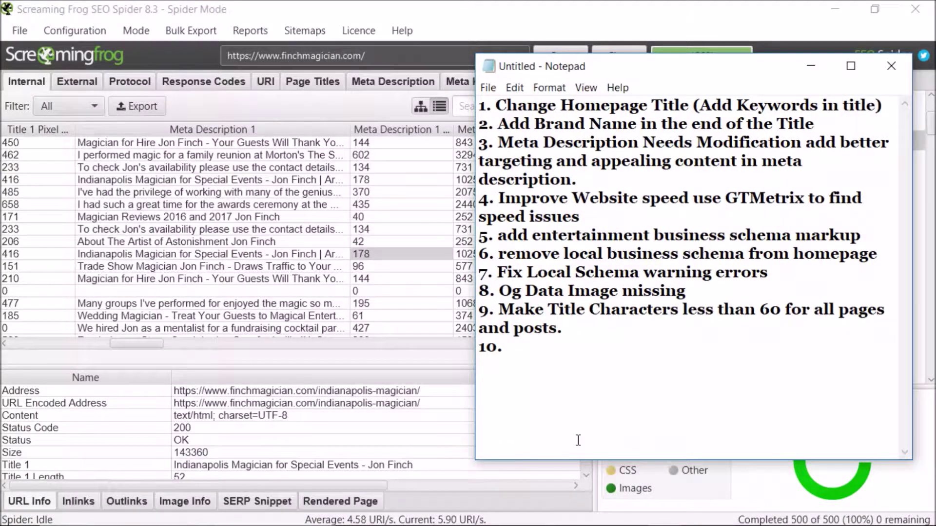
{"action": "type", "text": "Make Meta Dec"}
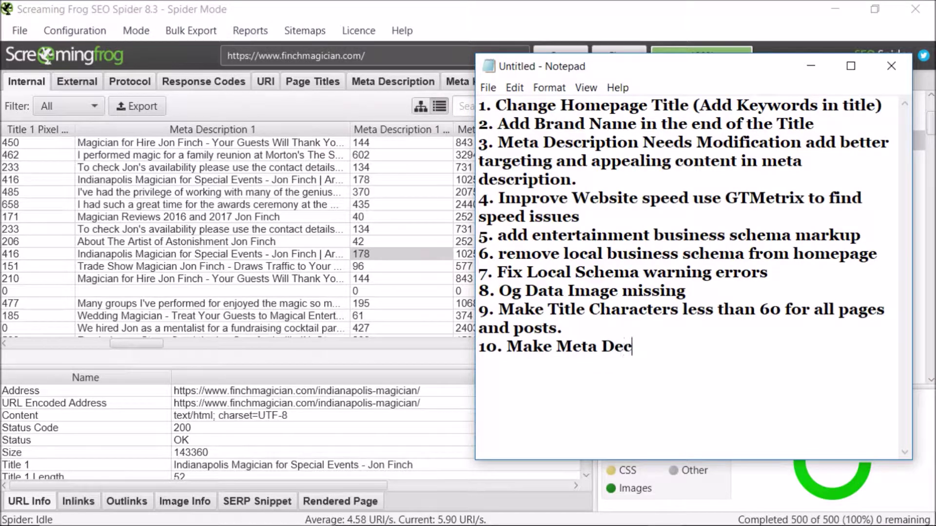
{"action": "key", "text": "BackSpace"}
{"action": "type", "text": "scription for all page"}
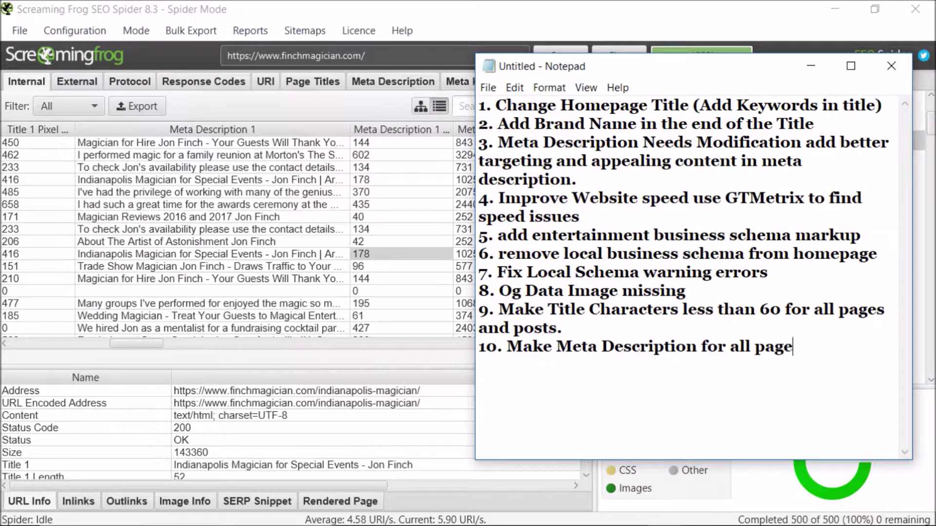
{"action": "type", "text": "s and posts be"}
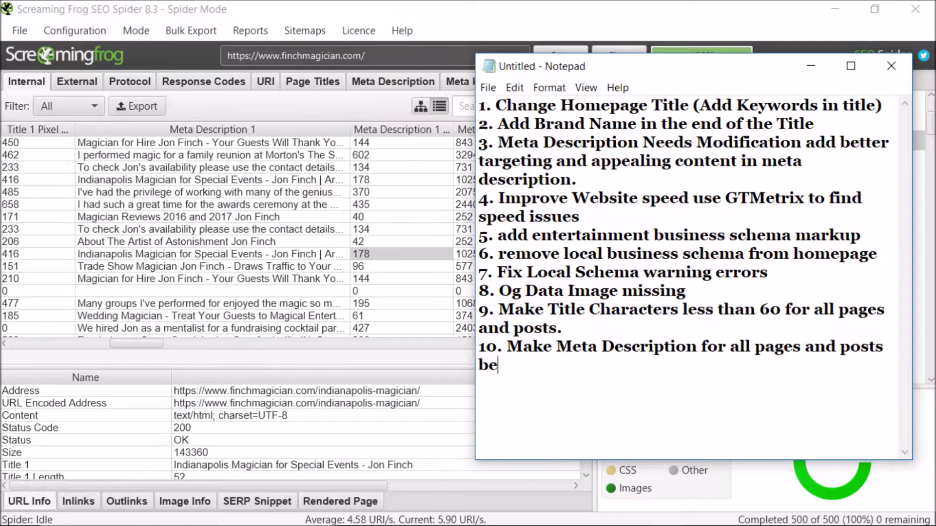
{"action": "type", "text": "tween 120-"}
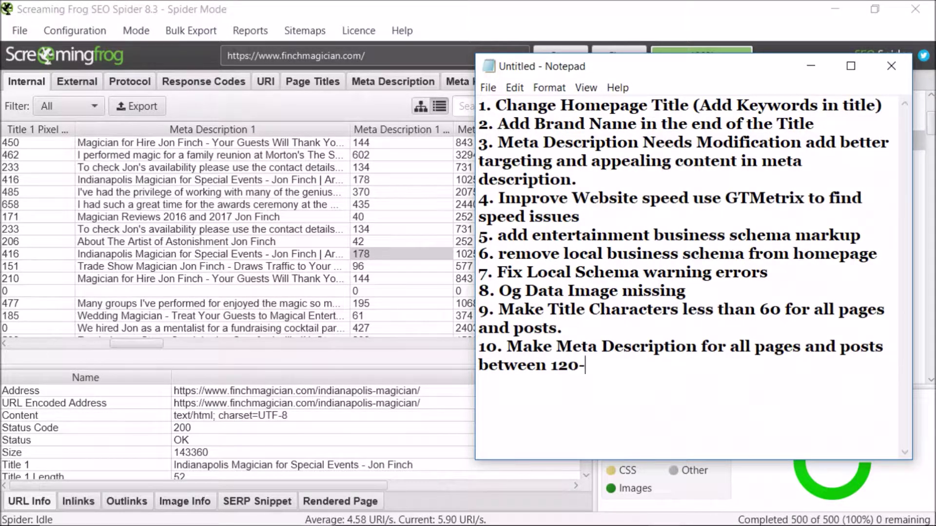
{"action": "type", "text": "158 characte"}
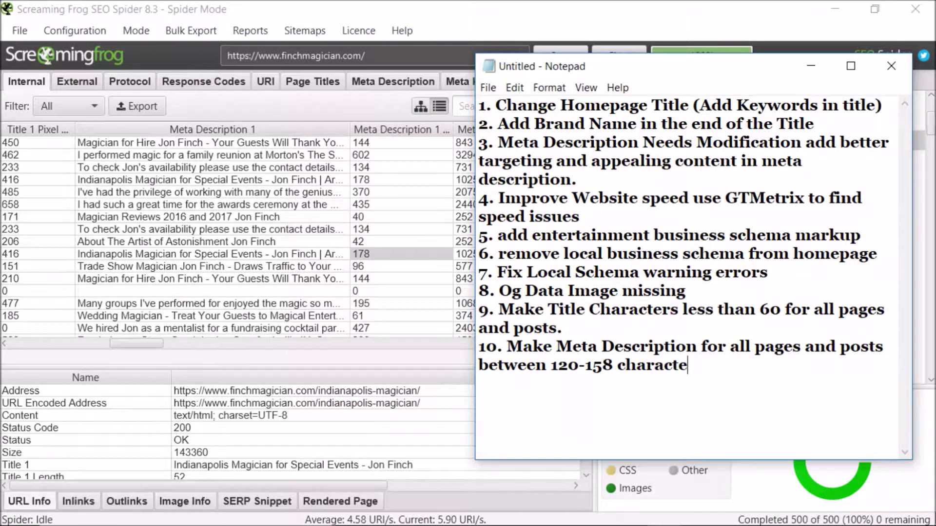
{"action": "type", "text": "rs."}
{"action": "key", "text": "Return"}
{"action": "type", "text": "11."}
Step: Return to Screaming Frog and examine the URL details of the downtown St. Louis Met Square post, including its meta description
{"action": "left_click", "coordinate": [326, 217]}
{"action": "left_click", "coordinate": [383, 170]}
{"action": "left_click", "coordinate": [379, 181]}
{"action": "left_click", "coordinate": [376, 193]}
{"action": "left_click", "coordinate": [300, 193]}
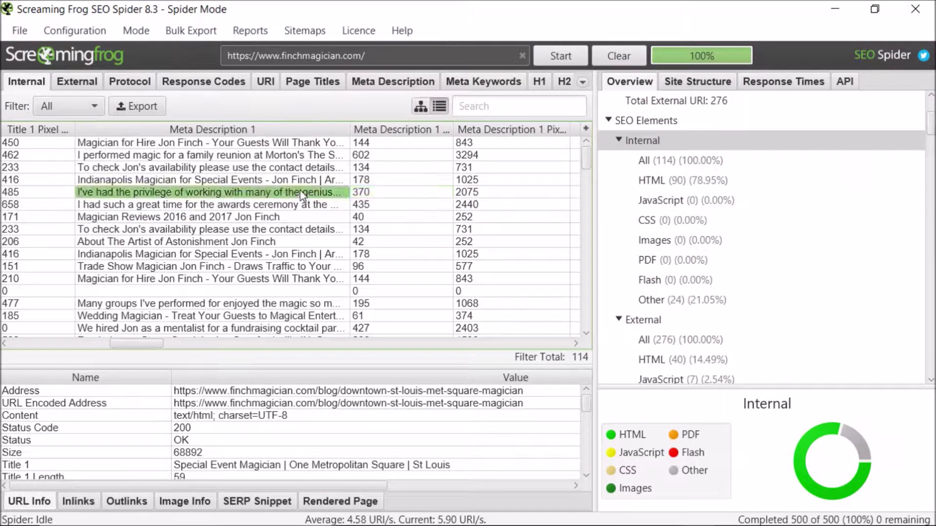
{"action": "scroll", "coordinate": [326, 435], "scroll_direction": "down", "scroll_amount": 4}
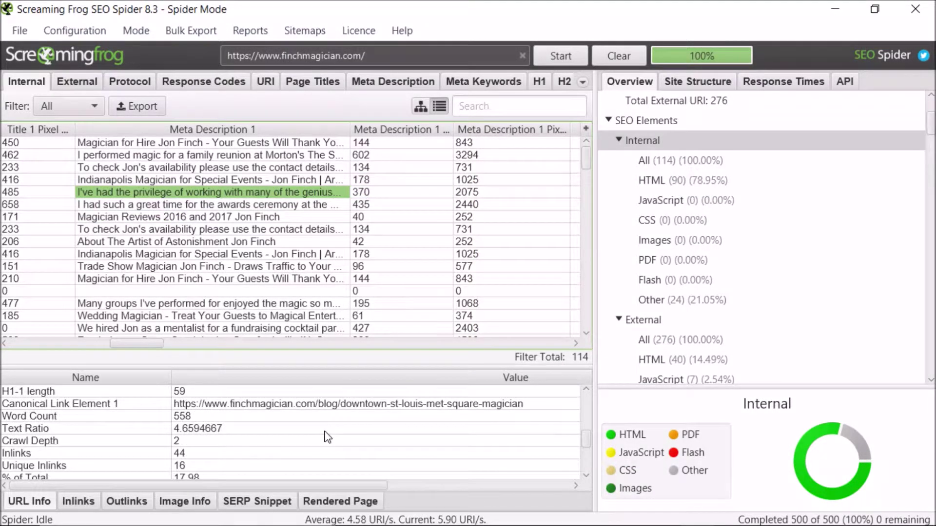
{"action": "scroll", "coordinate": [327, 437], "scroll_direction": "up", "scroll_amount": 1}
{"action": "scroll", "coordinate": [460, 427], "scroll_direction": "up", "scroll_amount": 1}
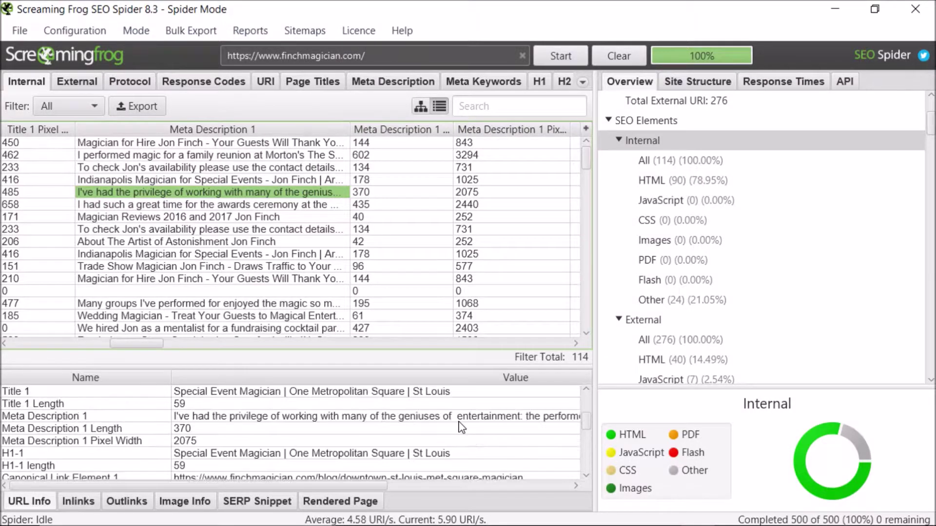
{"action": "scroll", "coordinate": [395, 434], "scroll_direction": "up", "scroll_amount": 2}
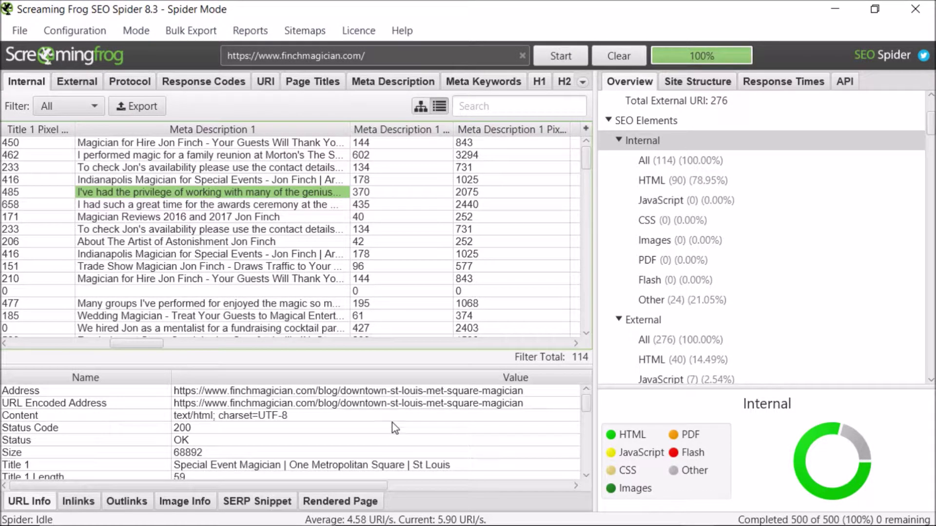
{"action": "scroll", "coordinate": [396, 429], "scroll_direction": "down", "scroll_amount": 2}
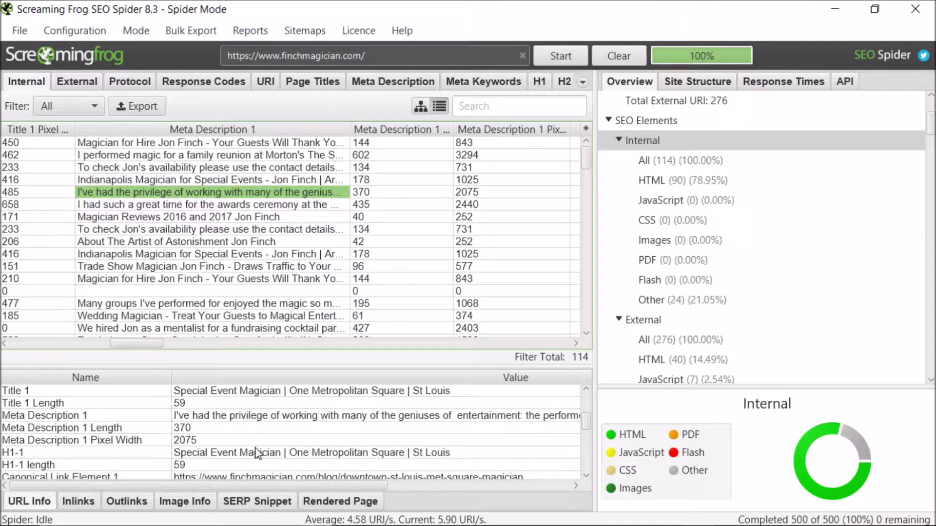
Step: Check the meta description lengths of the Omni Hotel, Stone Creek Lodge fundraiser and fundraising cocktail party testimonial pages
{"action": "left_click", "coordinate": [227, 205]}
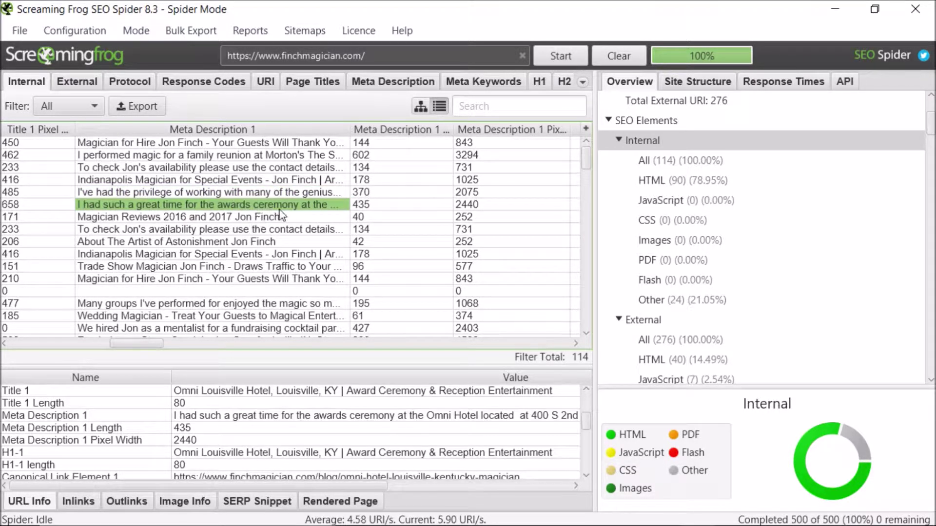
{"action": "scroll", "coordinate": [300, 295], "scroll_direction": "down", "scroll_amount": 1}
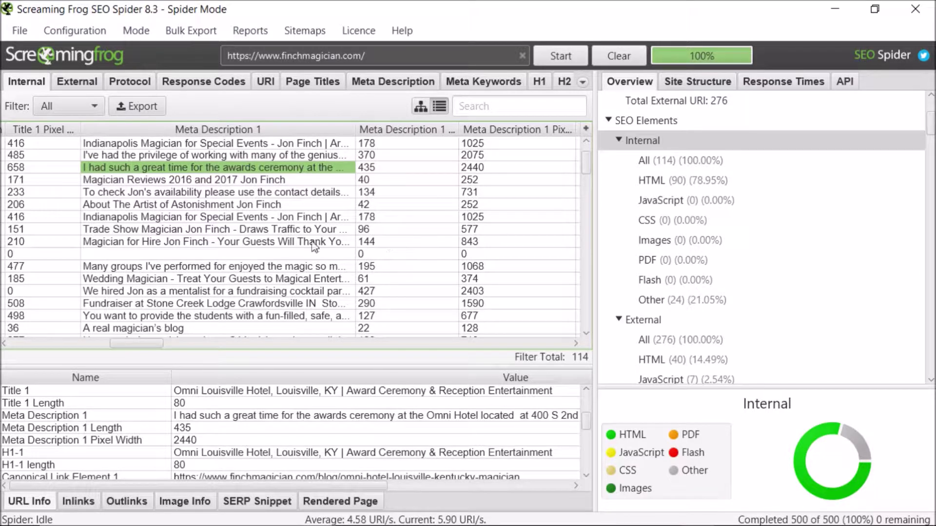
{"action": "scroll", "coordinate": [319, 258], "scroll_direction": "down", "scroll_amount": 1}
{"action": "left_click", "coordinate": [374, 254]}
{"action": "left_click", "coordinate": [376, 267]}
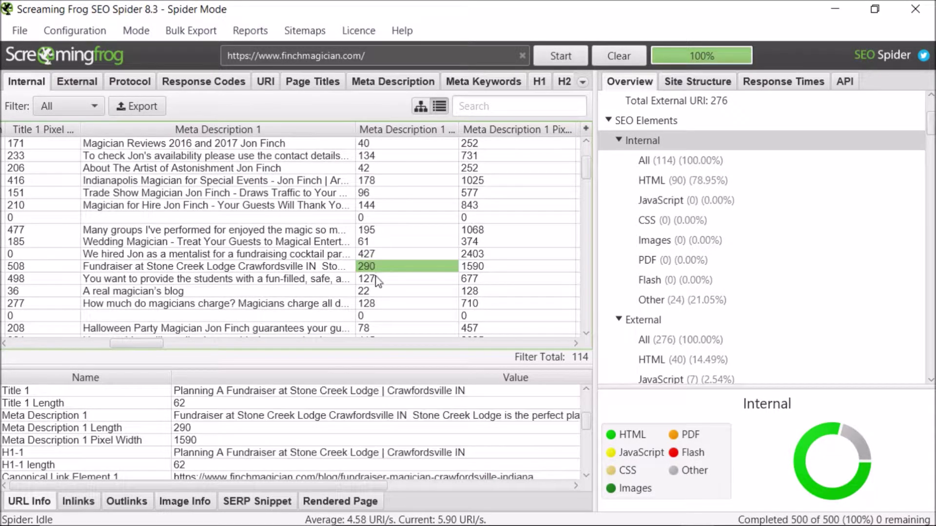
{"action": "left_click", "coordinate": [377, 279]}
{"action": "left_click", "coordinate": [382, 254]}
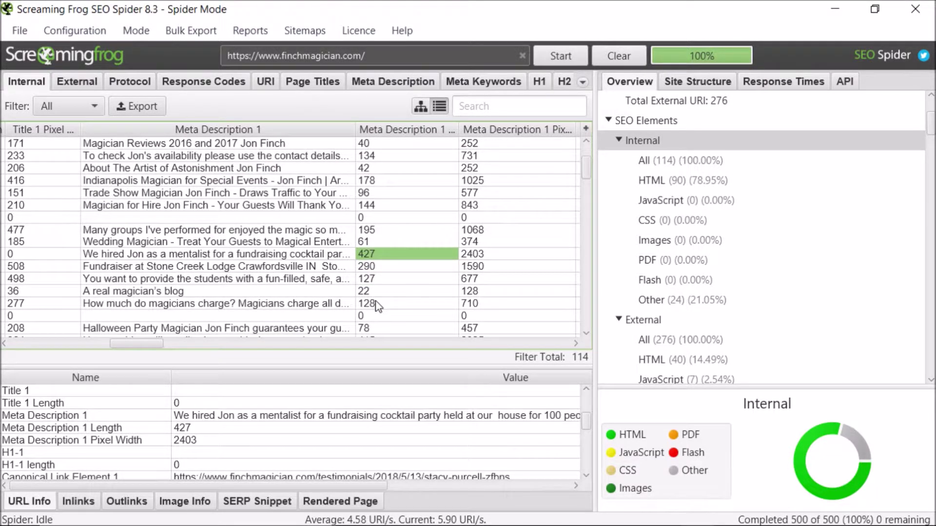
Step: Check the meta description lengths of further pages, including the Cincinnati, mind reading and Donald Trump posts
{"action": "scroll", "coordinate": [378, 304], "scroll_direction": "down", "scroll_amount": 2}
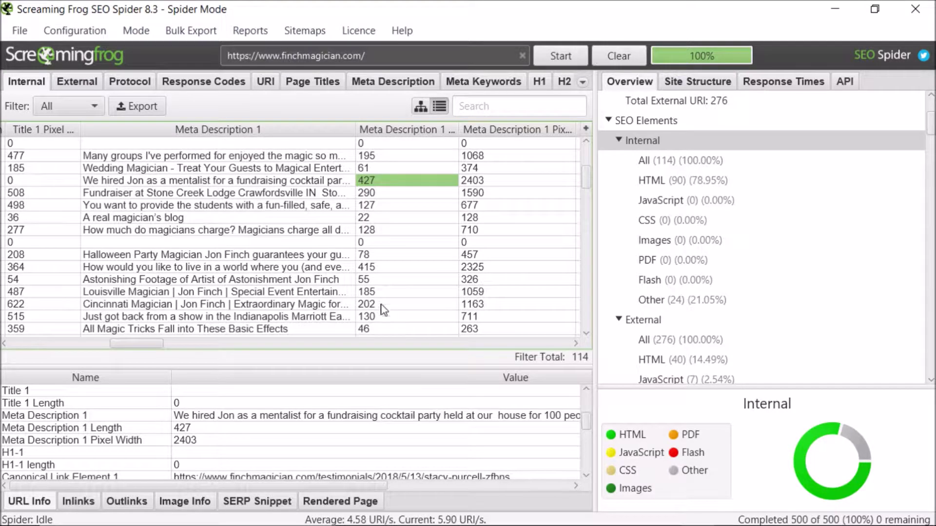
{"action": "left_click", "coordinate": [384, 304]}
{"action": "left_click", "coordinate": [388, 269]}
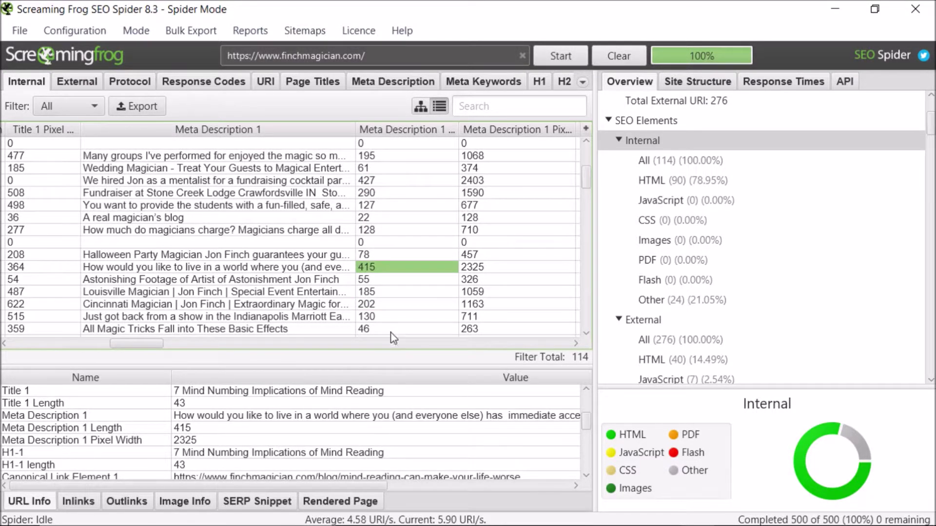
{"action": "scroll", "coordinate": [390, 332], "scroll_direction": "down", "scroll_amount": 4}
{"action": "left_click", "coordinate": [384, 230]}
{"action": "left_click", "coordinate": [384, 268]}
{"action": "left_click", "coordinate": [383, 281]}
{"action": "scroll", "coordinate": [402, 308], "scroll_direction": "down", "scroll_amount": 2}
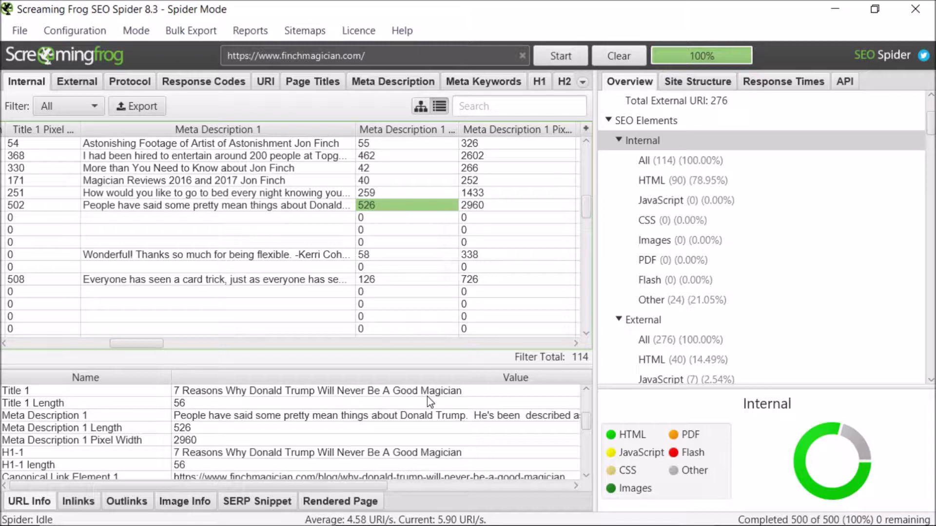
Step: Review the meta descriptions and lengths of the remaining crawled pages, glance at the Notepad list, and select the holiday party magician row
{"action": "scroll", "coordinate": [195, 302], "scroll_direction": "down", "scroll_amount": 2}
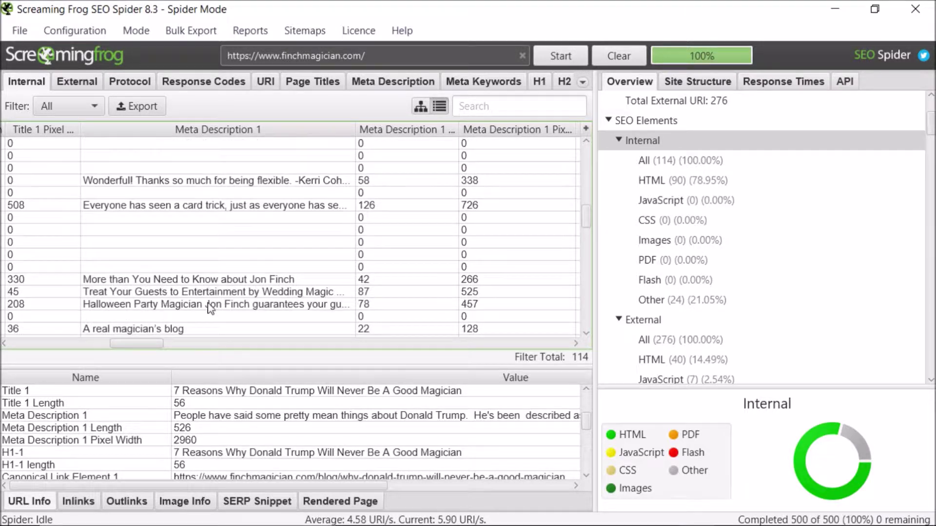
{"action": "scroll", "coordinate": [282, 403], "scroll_direction": "down", "scroll_amount": 1}
{"action": "scroll", "coordinate": [281, 403], "scroll_direction": "down", "scroll_amount": 1}
{"action": "scroll", "coordinate": [390, 288], "scroll_direction": "down", "scroll_amount": 7}
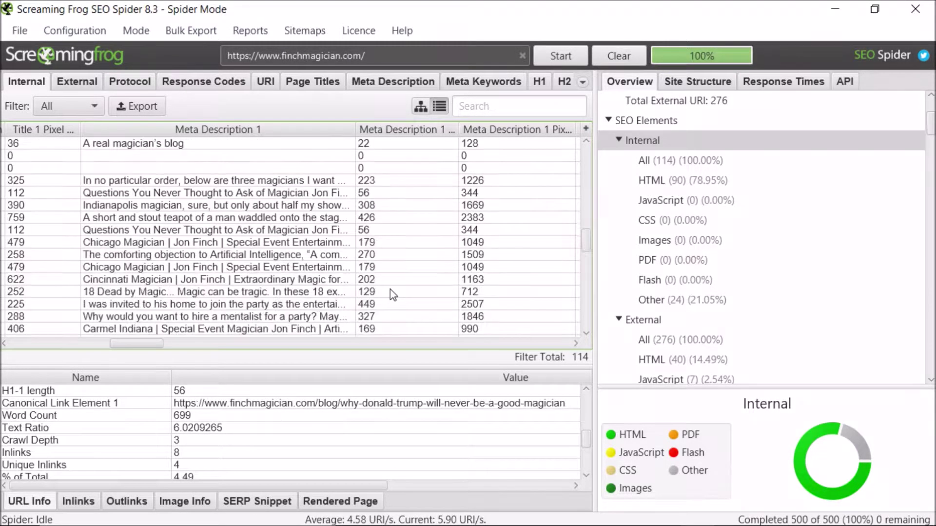
{"action": "scroll", "coordinate": [390, 291], "scroll_direction": "down", "scroll_amount": 4}
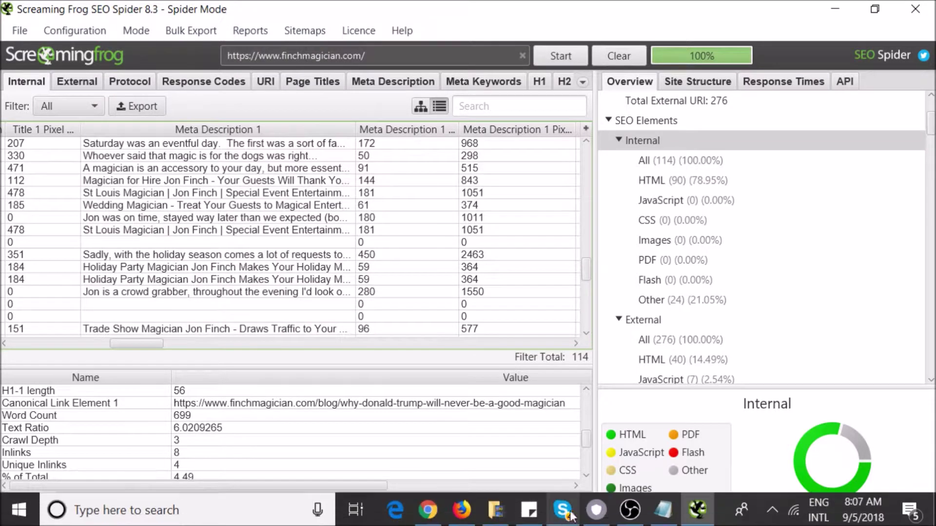
{"action": "left_click", "coordinate": [663, 522]}
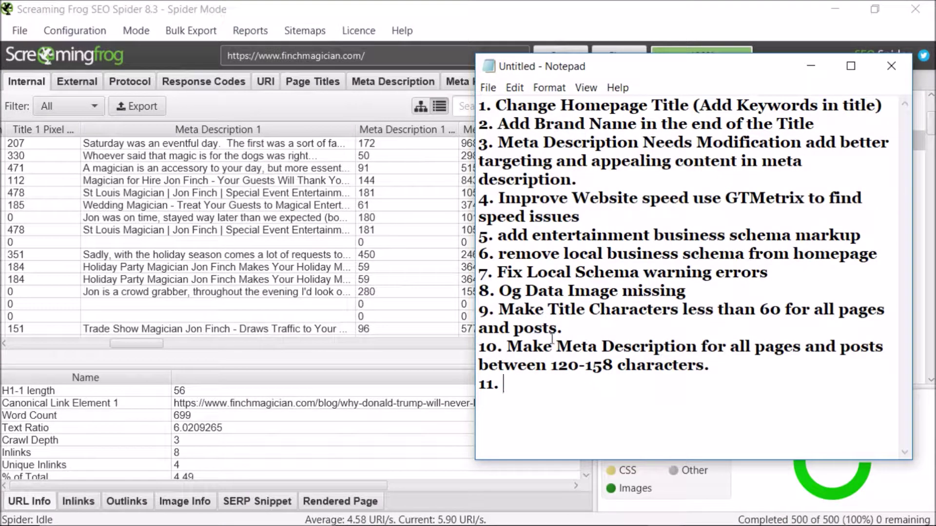
{"action": "left_click", "coordinate": [218, 267]}
Step: List the external images found in the crawl
{"action": "scroll", "coordinate": [731, 287], "scroll_direction": "down", "scroll_amount": 3}
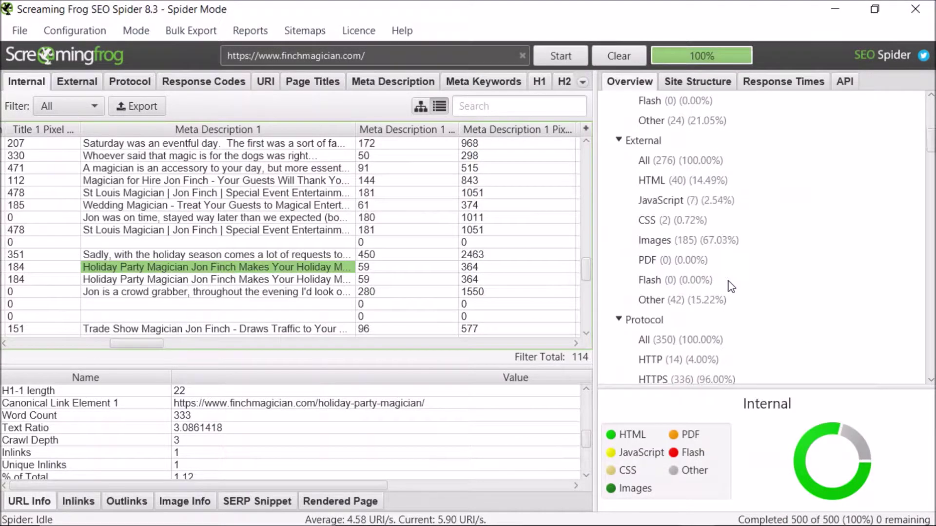
{"action": "left_click", "coordinate": [722, 241]}
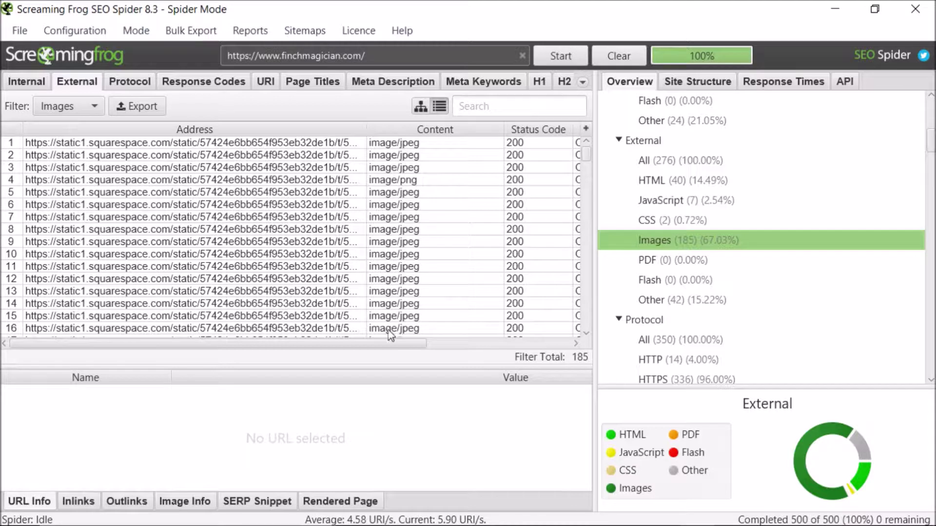
{"action": "left_click_drag", "start_coordinate": [354, 349], "coordinate": [271, 350]}
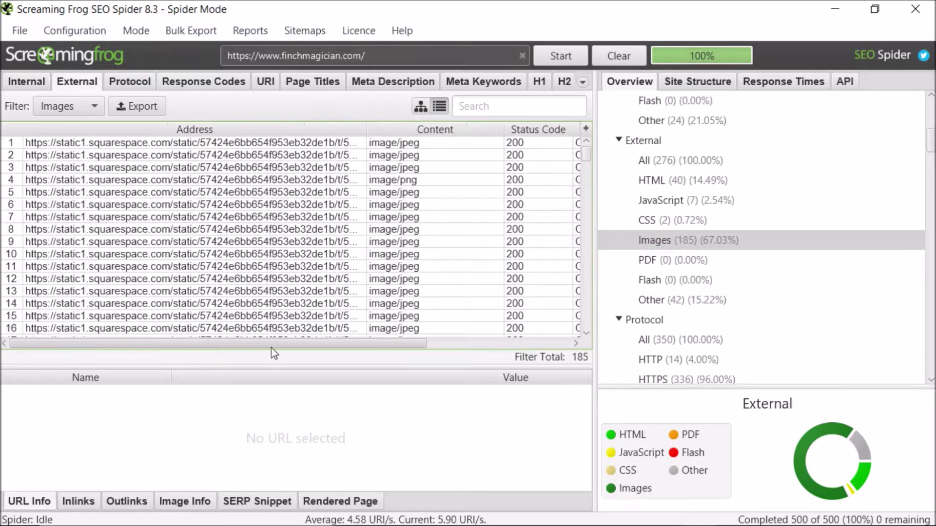
Step: Review the response code, URI and page title summaries, and list the pages with a missing meta description
{"action": "scroll", "coordinate": [837, 305], "scroll_direction": "down", "scroll_amount": 5}
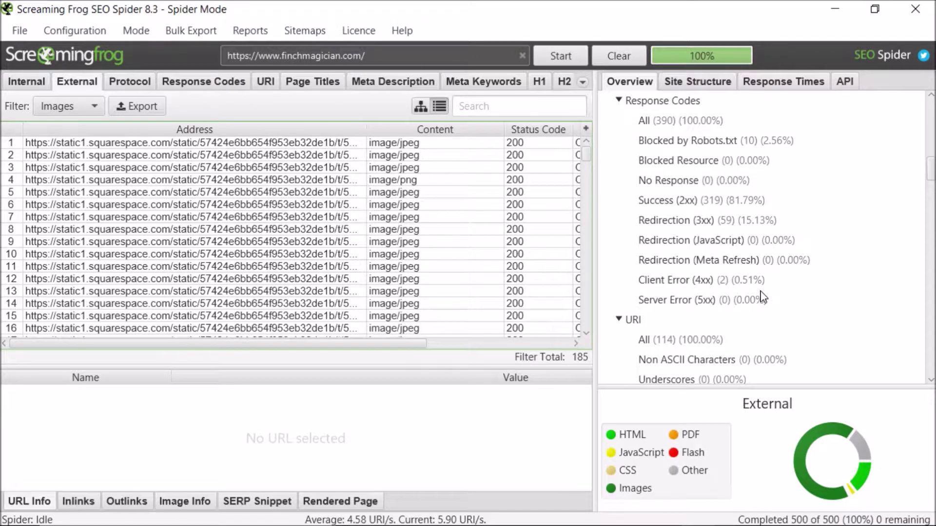
{"action": "scroll", "coordinate": [762, 297], "scroll_direction": "down", "scroll_amount": 6}
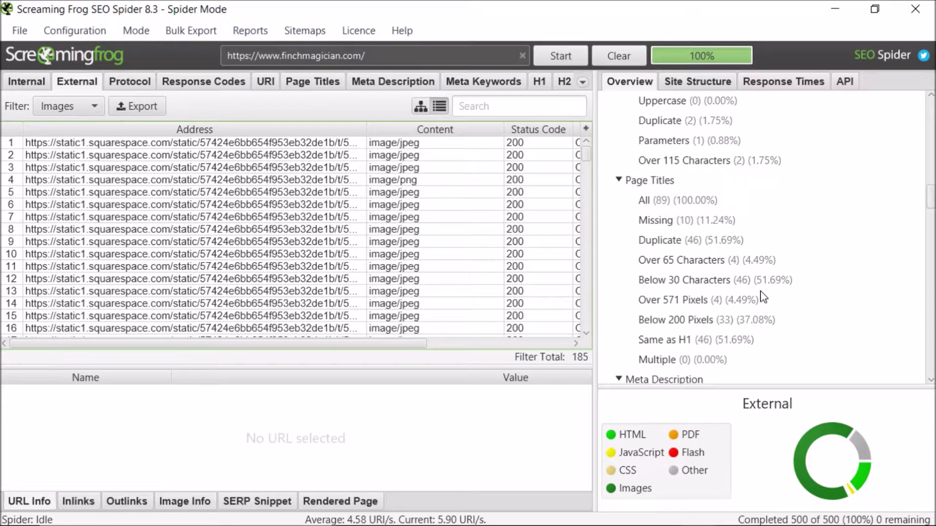
{"action": "scroll", "coordinate": [763, 298], "scroll_direction": "down", "scroll_amount": 3}
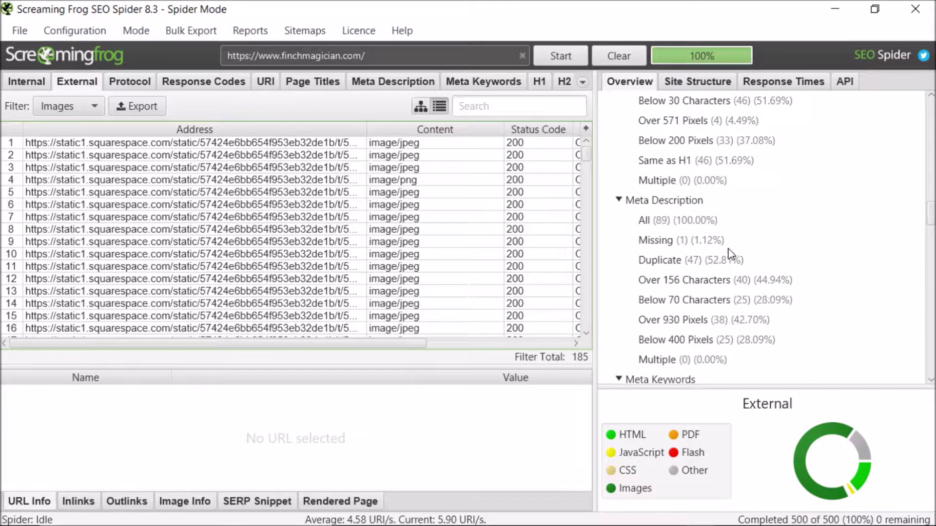
{"action": "left_click", "coordinate": [675, 241]}
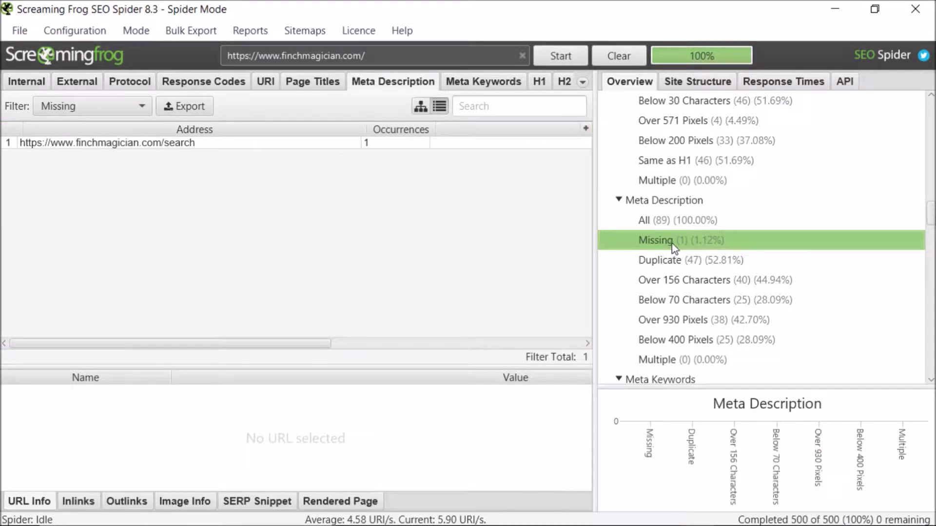
Step: List the pages with duplicate meta descriptions and look through the repeated descriptions, including the video and letter-of-recommendation pages
{"action": "left_click", "coordinate": [698, 263]}
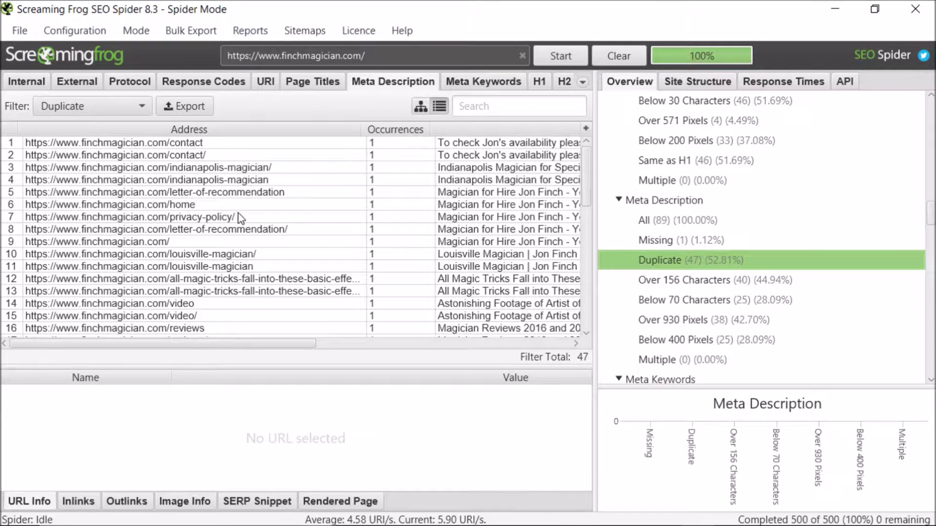
{"action": "left_click_drag", "start_coordinate": [463, 144], "coordinate": [467, 285]}
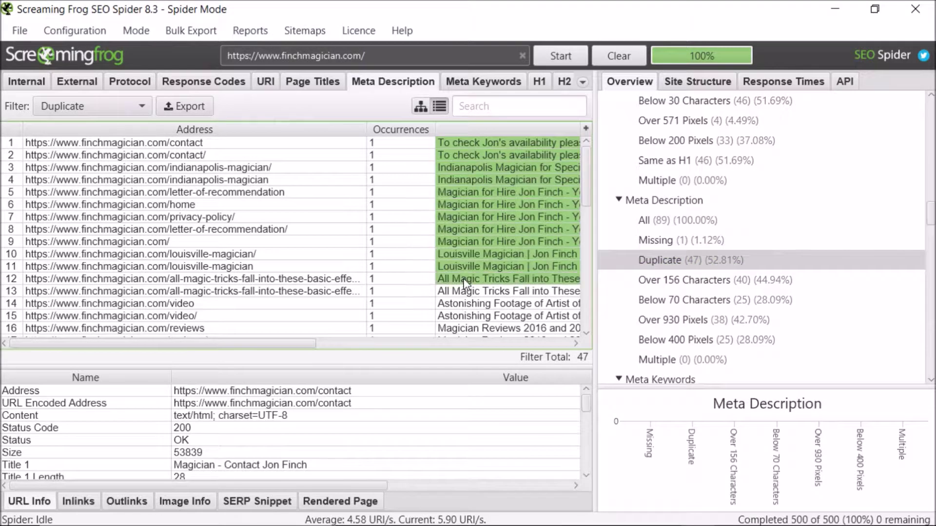
{"action": "left_click", "coordinate": [450, 309]}
{"action": "scroll", "coordinate": [429, 285], "scroll_direction": "down", "scroll_amount": 2}
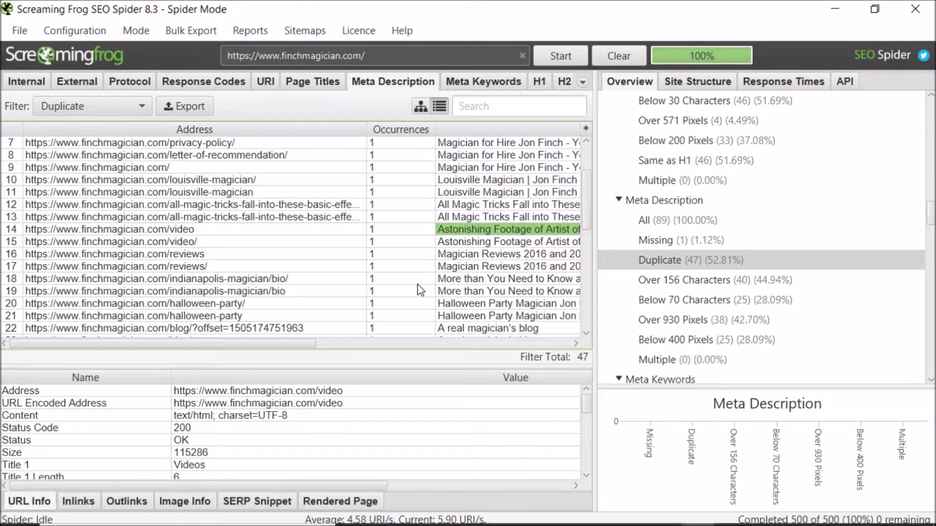
{"action": "scroll", "coordinate": [439, 273], "scroll_direction": "up", "scroll_amount": 2}
{"action": "left_click", "coordinate": [484, 193]}
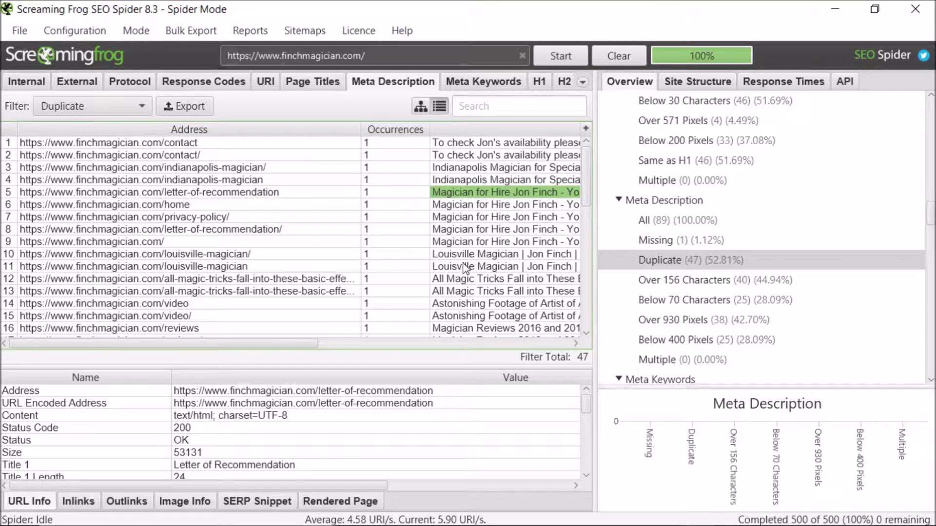
{"action": "scroll", "coordinate": [461, 265], "scroll_direction": "down", "scroll_amount": 7}
{"action": "scroll", "coordinate": [456, 258], "scroll_direction": "down", "scroll_amount": 3}
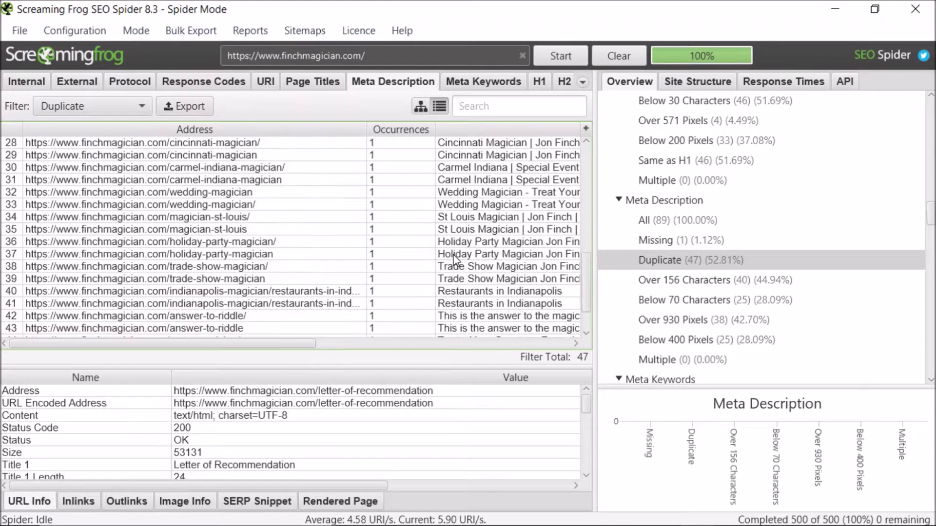
{"action": "scroll", "coordinate": [461, 312], "scroll_direction": "up", "scroll_amount": 2}
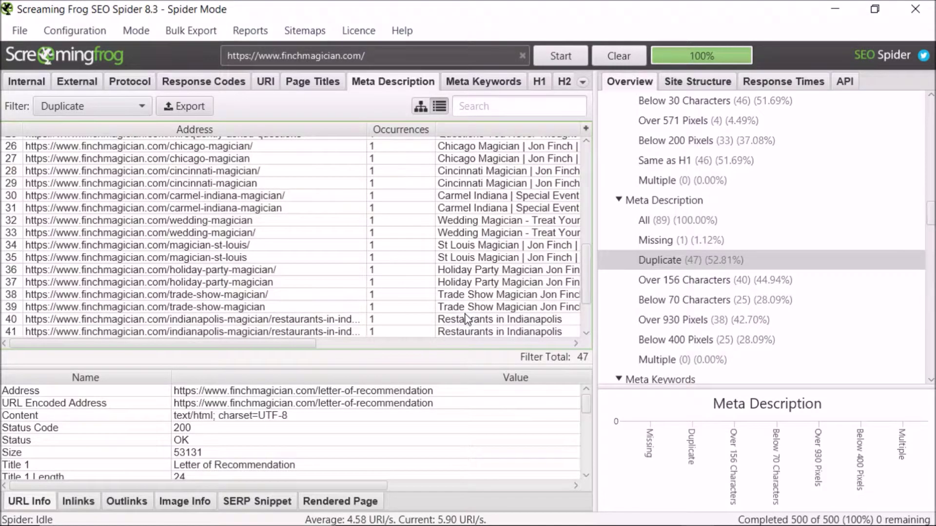
{"action": "scroll", "coordinate": [465, 319], "scroll_direction": "down", "scroll_amount": 1}
Step: Compare the two St Louis magician URLs, with and without the trailing slash, and their meta descriptions
{"action": "left_click", "coordinate": [257, 212]}
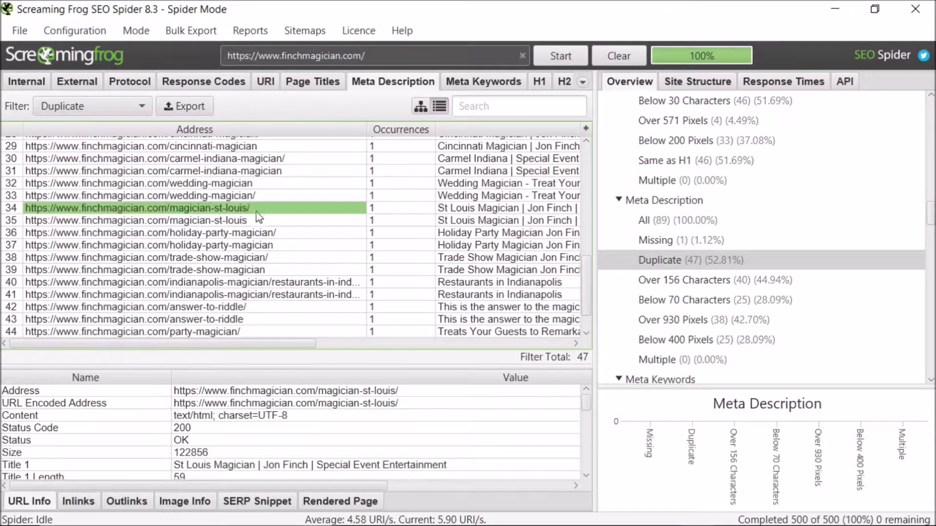
{"action": "left_click", "coordinate": [464, 214]}
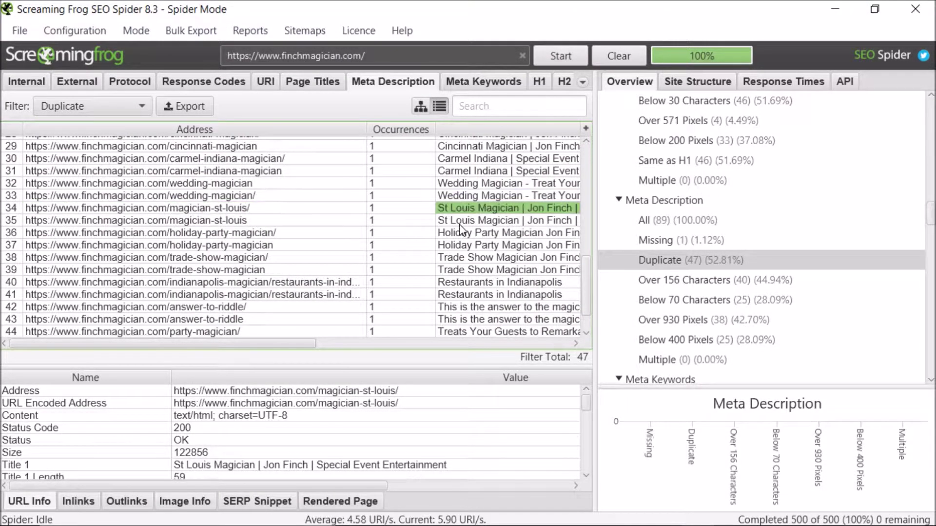
{"action": "left_click", "coordinate": [261, 234]}
{"action": "left_click", "coordinate": [260, 222]}
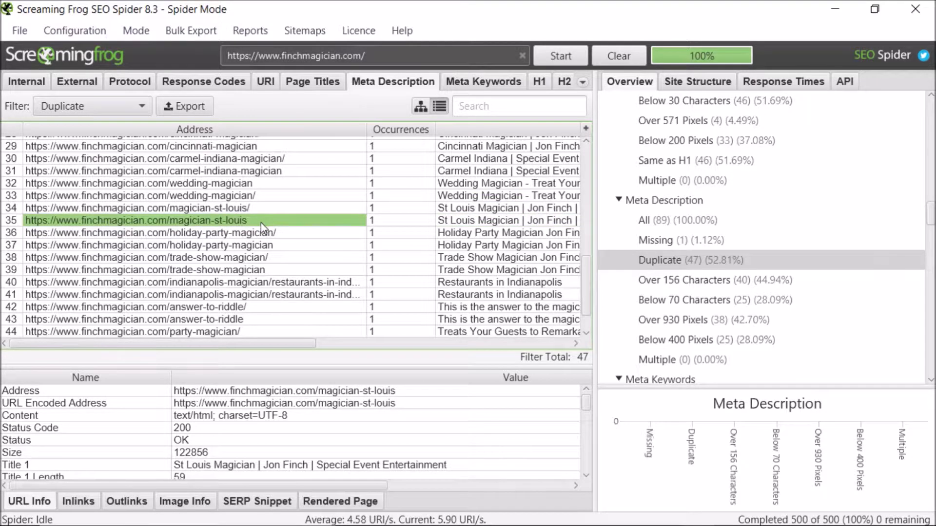
{"action": "left_click", "coordinate": [263, 209]}
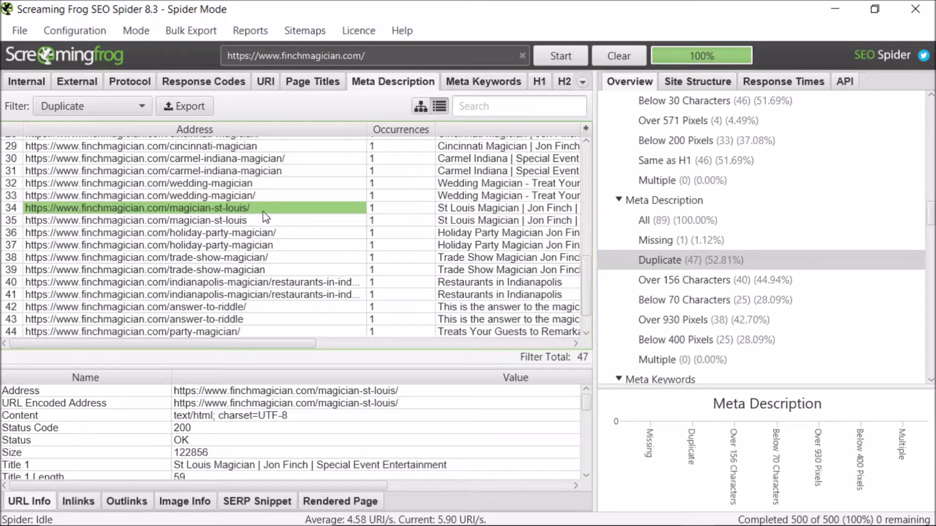
{"action": "left_click", "coordinate": [255, 220]}
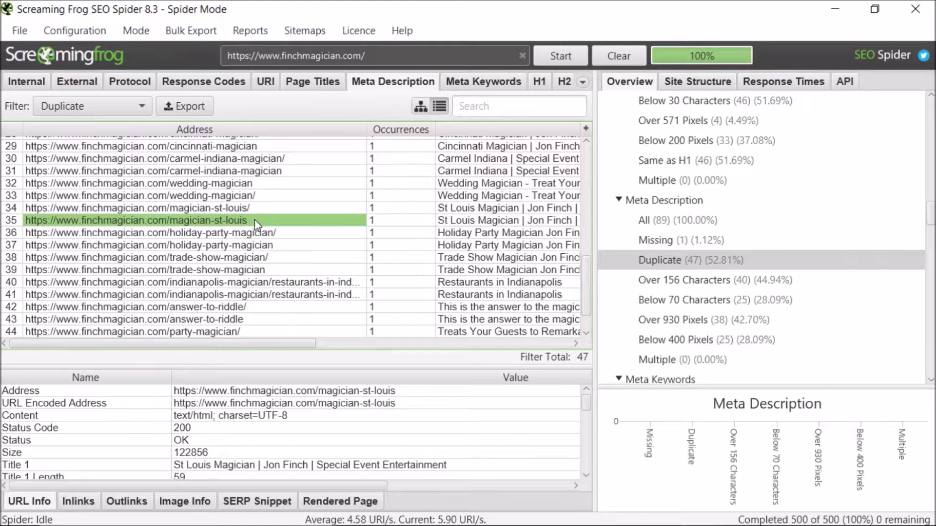
{"action": "left_click", "coordinate": [267, 209]}
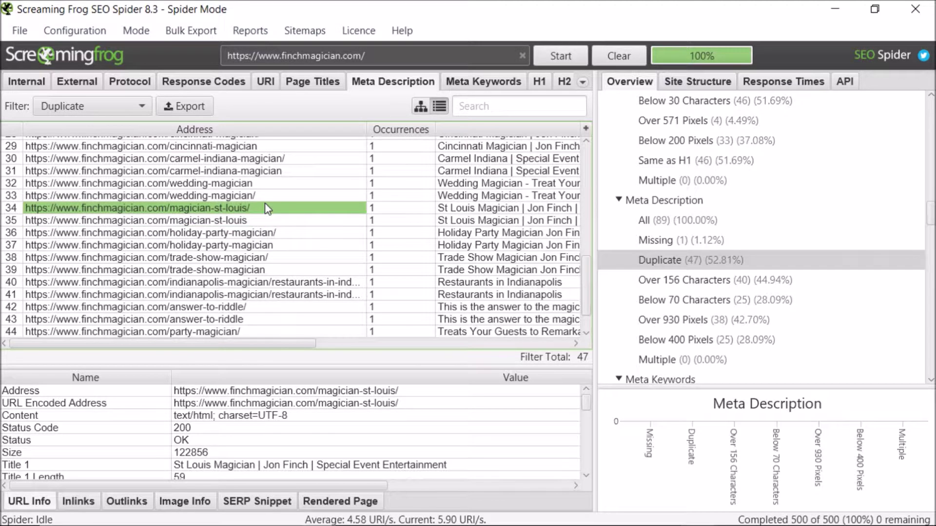
{"action": "left_click", "coordinate": [162, 223]}
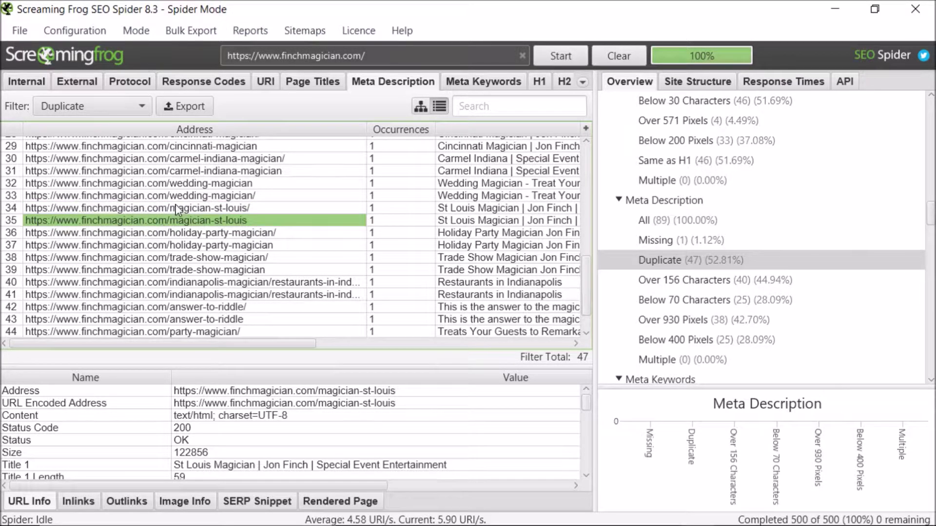
{"action": "left_click", "coordinate": [175, 210]}
{"action": "left_click", "coordinate": [167, 219]}
Step: Compare the paired URLs of the trade show, Indianapolis restaurants, party magician and answer-to-riddle pages
{"action": "left_click", "coordinate": [278, 257]}
{"action": "left_click", "coordinate": [280, 270]}
{"action": "left_click", "coordinate": [285, 306]}
{"action": "left_click", "coordinate": [298, 294]}
{"action": "left_click", "coordinate": [271, 332]}
{"action": "left_click", "coordinate": [276, 320]}
{"action": "left_click", "coordinate": [283, 307]}
{"action": "left_click", "coordinate": [281, 320]}
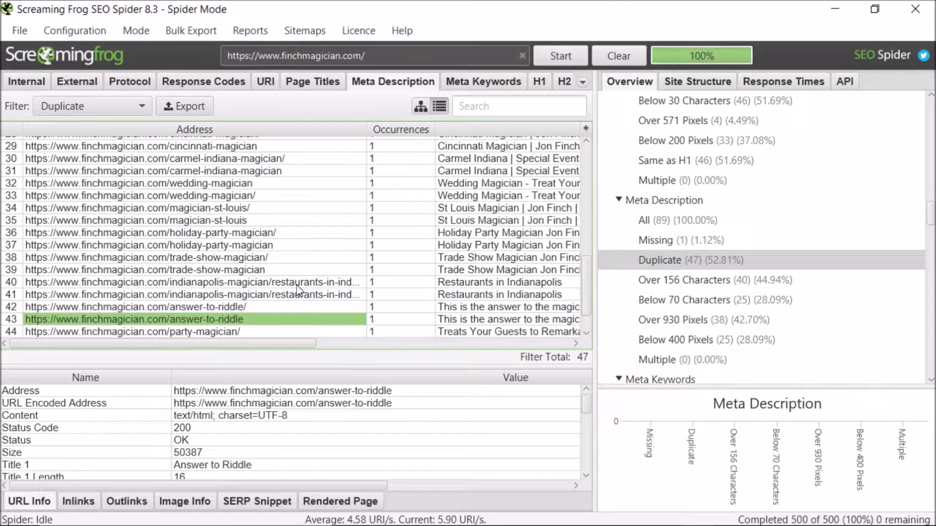
Step: Check the duplicate meta descriptions of the party magician, doodles and Indianapolis magician bio pages
{"action": "scroll", "coordinate": [302, 287], "scroll_direction": "down", "scroll_amount": 1}
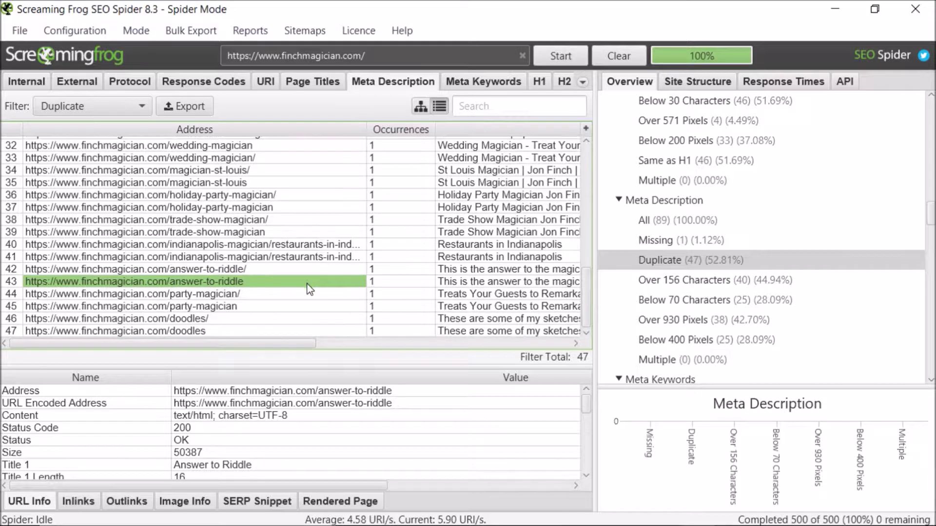
{"action": "left_click", "coordinate": [511, 295]}
{"action": "left_click", "coordinate": [487, 307]}
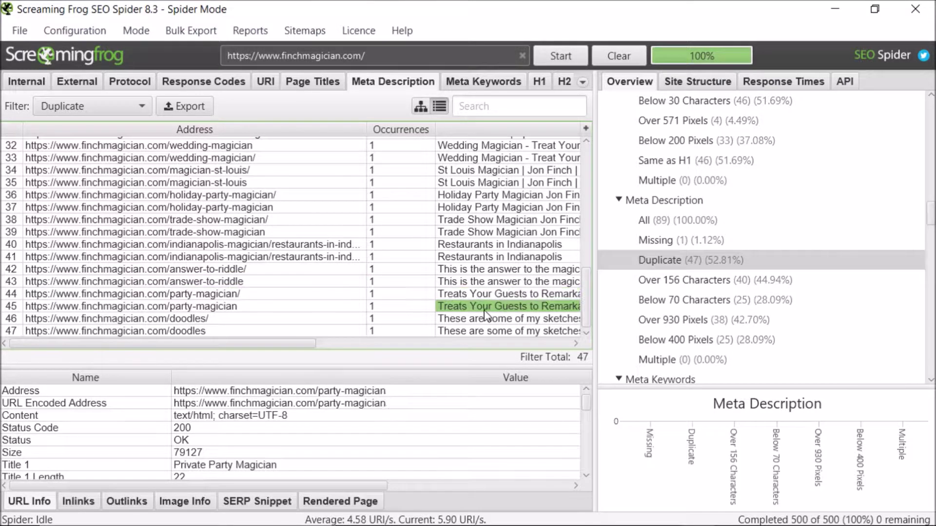
{"action": "left_click", "coordinate": [480, 334]}
{"action": "left_click", "coordinate": [484, 295]}
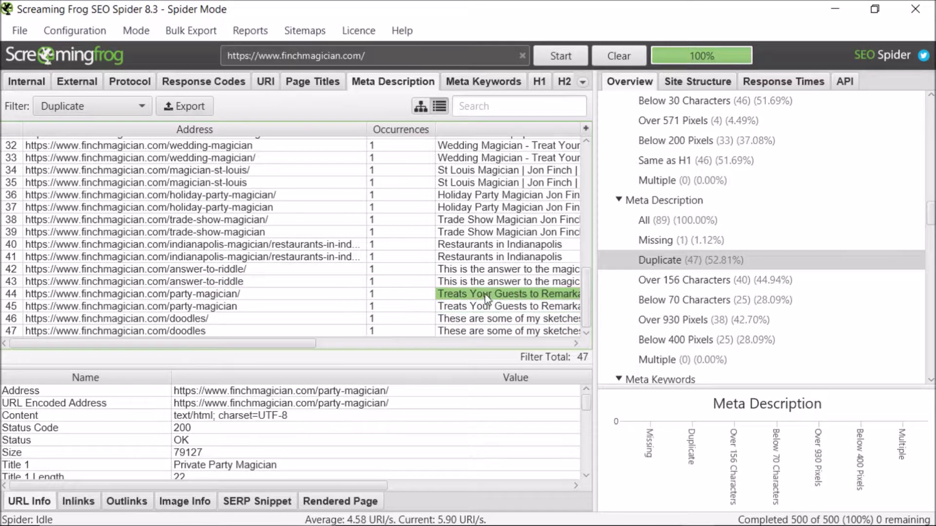
{"action": "scroll", "coordinate": [482, 307], "scroll_direction": "up", "scroll_amount": 6}
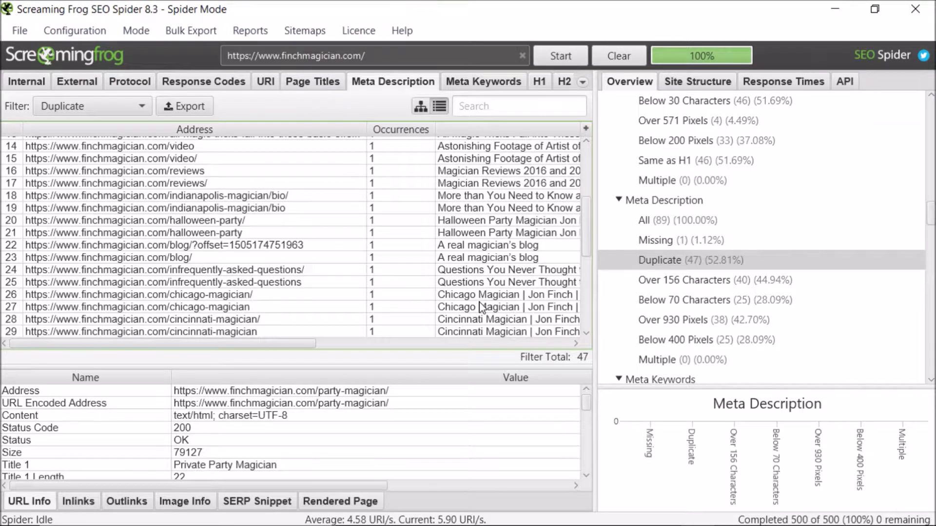
{"action": "left_click", "coordinate": [495, 208]}
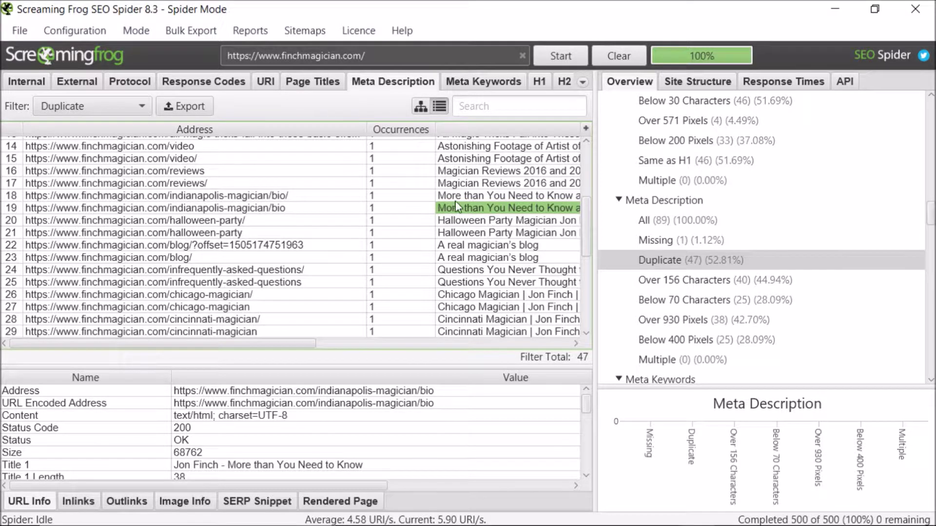
{"action": "scroll", "coordinate": [355, 237], "scroll_direction": "up", "scroll_amount": 2}
{"action": "scroll", "coordinate": [357, 237], "scroll_direction": "up", "scroll_amount": 3}
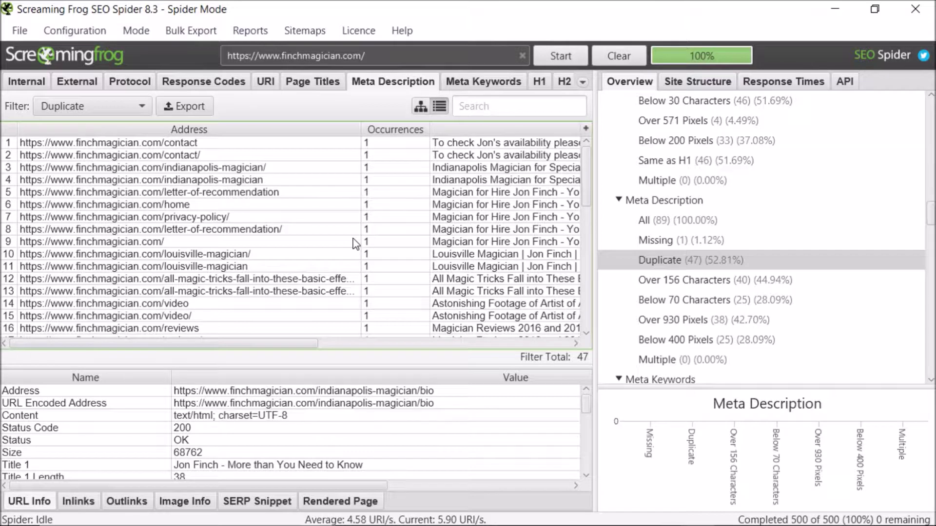
Step: Select the five rows from letter-of-recommendation to the homepage that share the "Magician for Hire" meta description
{"action": "left_click", "coordinate": [456, 244]}
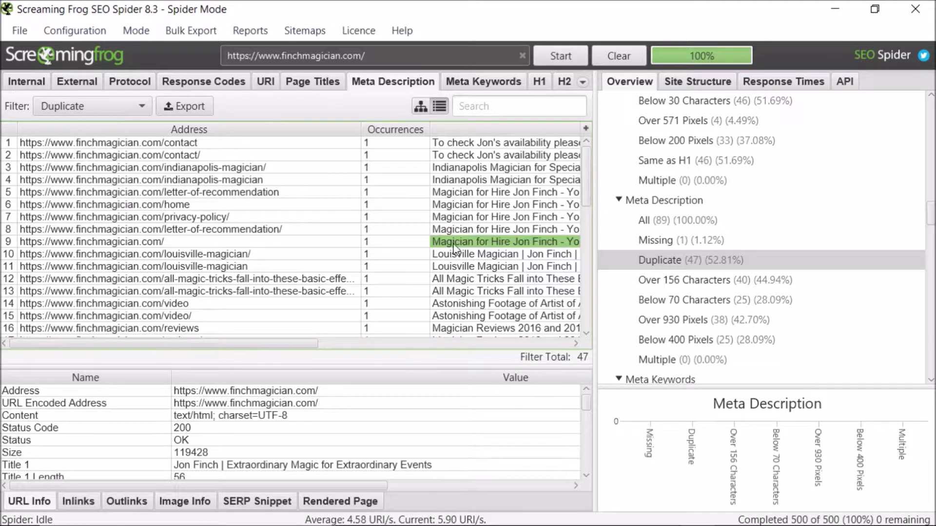
{"action": "left_click", "coordinate": [460, 193], "text": "shift"}
{"action": "left_click", "coordinate": [256, 238], "text": "ctrl"}
{"action": "left_click", "coordinate": [224, 241], "text": "ctrl"}
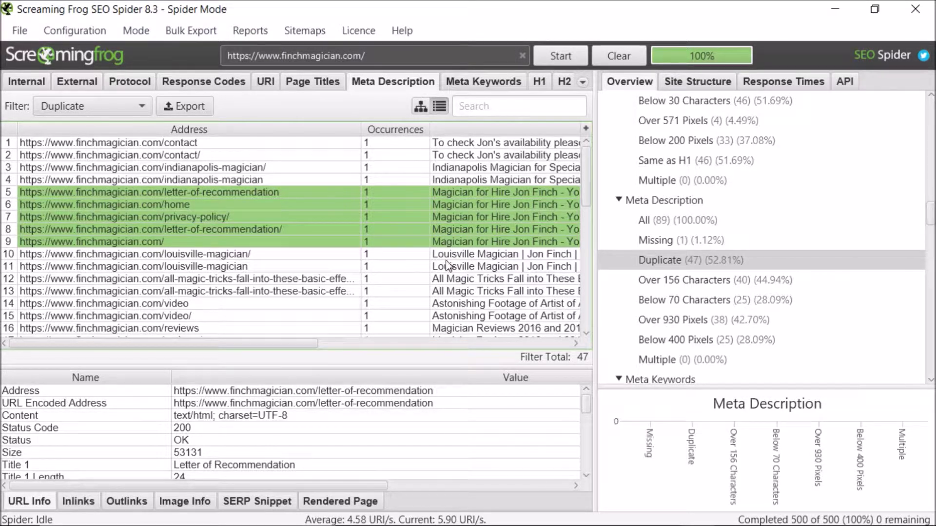
Step: Compare the paired URLs and meta descriptions of the basic magic effects post and the Louisville magician page
{"action": "left_click", "coordinate": [442, 280]}
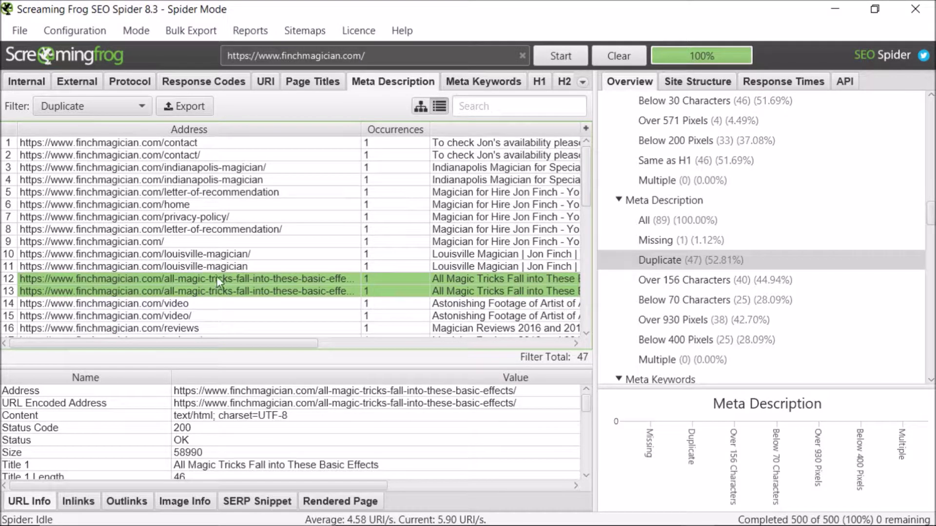
{"action": "scroll", "coordinate": [224, 280], "scroll_direction": "down", "scroll_amount": 1}
{"action": "scroll", "coordinate": [233, 282], "scroll_direction": "up", "scroll_amount": 1}
{"action": "left_click", "coordinate": [229, 265]}
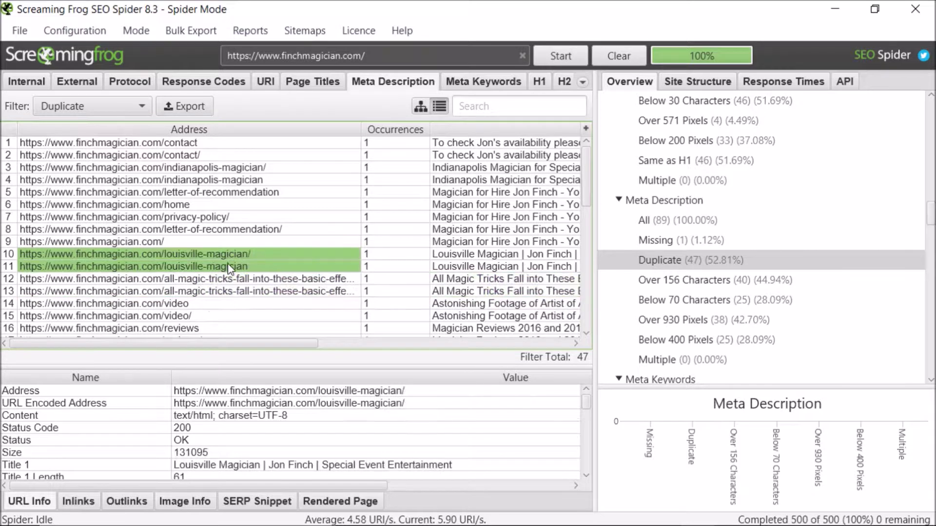
{"action": "left_click", "coordinate": [522, 269], "text": "ctrl"}
{"action": "left_click", "coordinate": [511, 267], "text": "ctrl"}
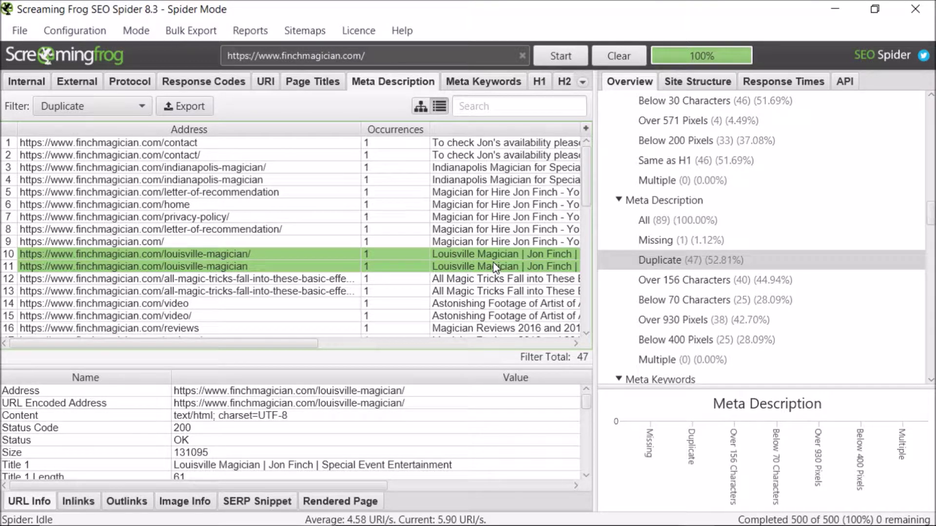
Step: Re-examine the letter-of-recommendation, home, privacy-policy and homepage rows, and highlight all five rows with the "Magician for Hire" description
{"action": "left_click", "coordinate": [469, 182]}
{"action": "left_click_drag", "start_coordinate": [466, 193], "coordinate": [218, 244]}
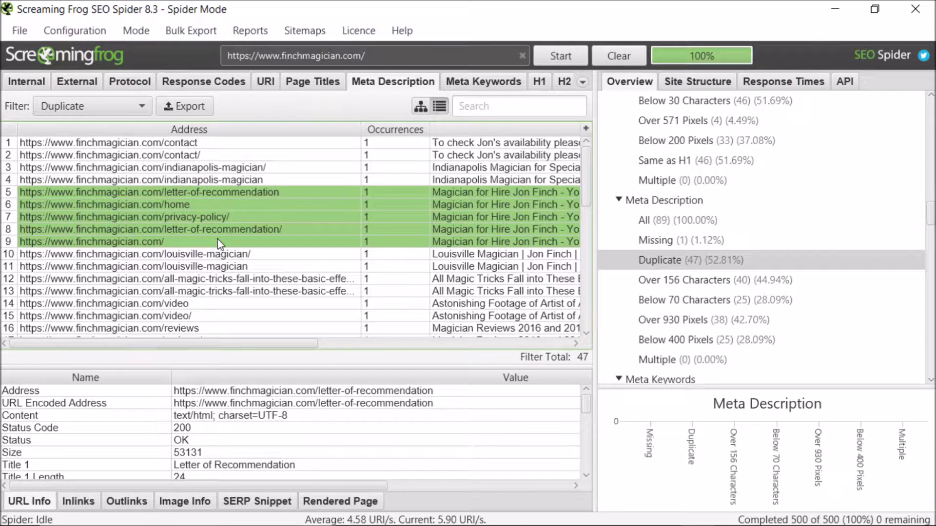
{"action": "left_click_drag", "start_coordinate": [218, 193], "coordinate": [273, 216]}
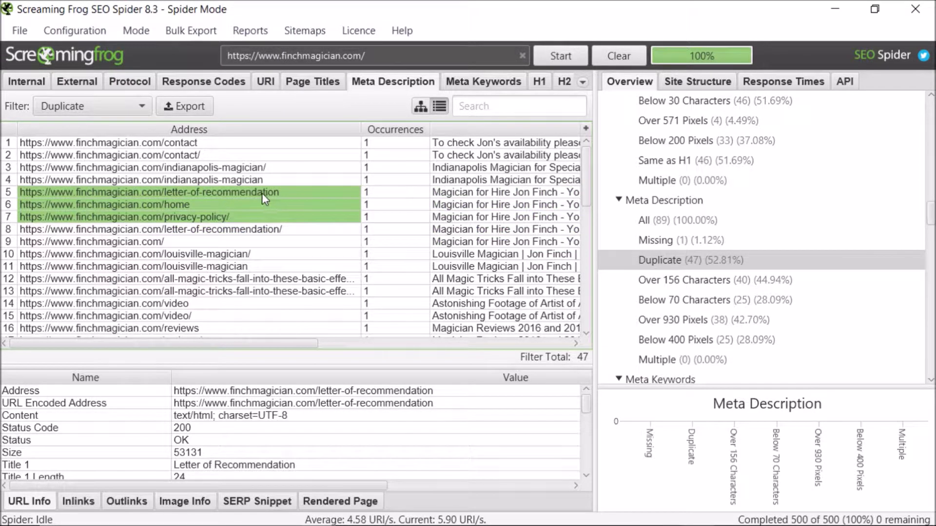
{"action": "left_click", "coordinate": [265, 193]}
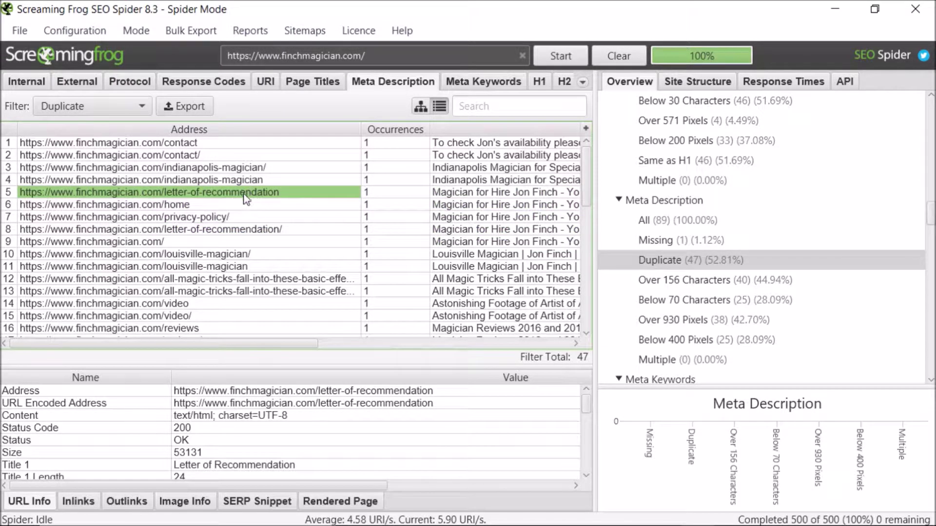
{"action": "left_click", "coordinate": [269, 217]}
{"action": "left_click_drag", "start_coordinate": [271, 195], "coordinate": [448, 242]}
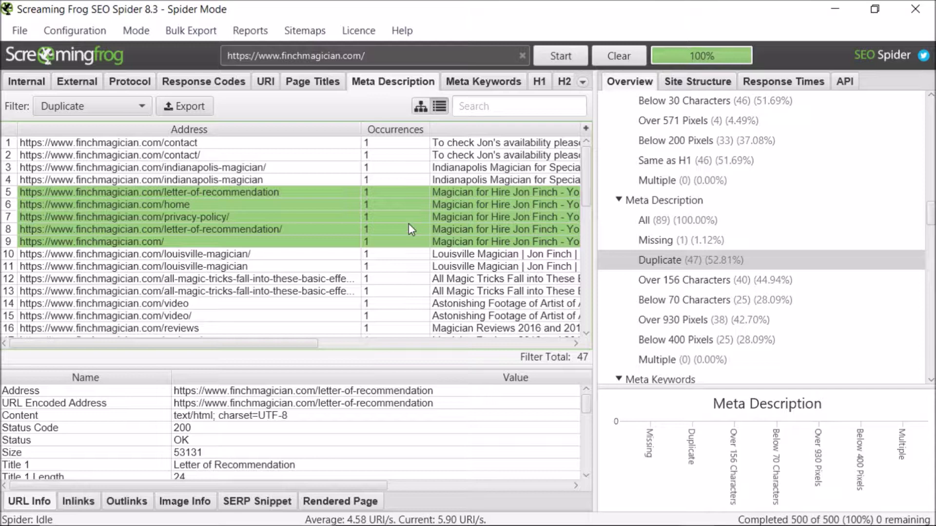
Step: Switch to Notepad, record item 11 as "Duplicate meta decription found and needs to be corrected.", and start item 12
{"action": "left_click", "coordinate": [664, 520]}
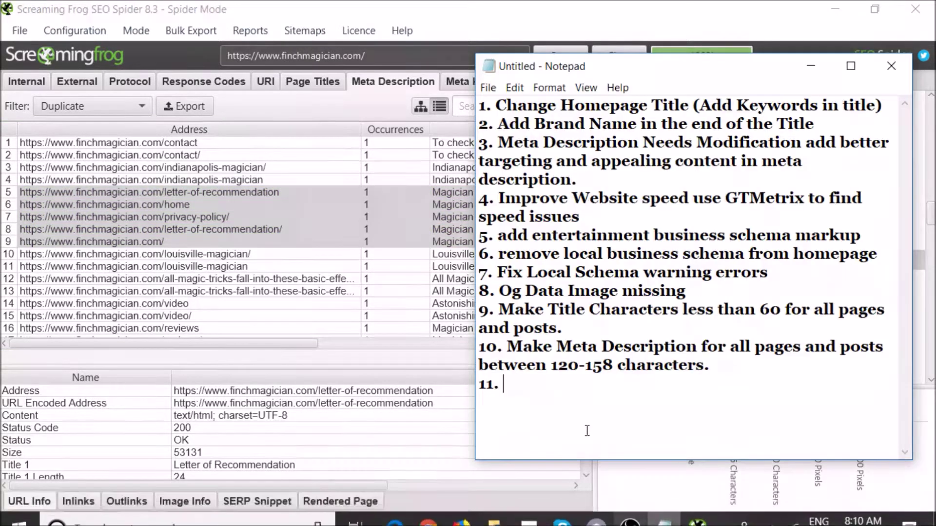
{"action": "type", "text": "Duplicate meta de"}
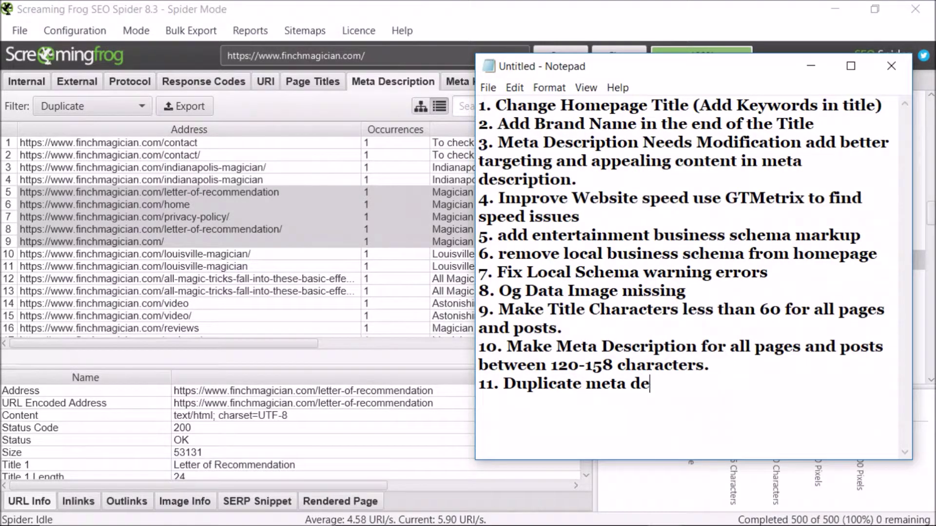
{"action": "type", "text": "cription found "}
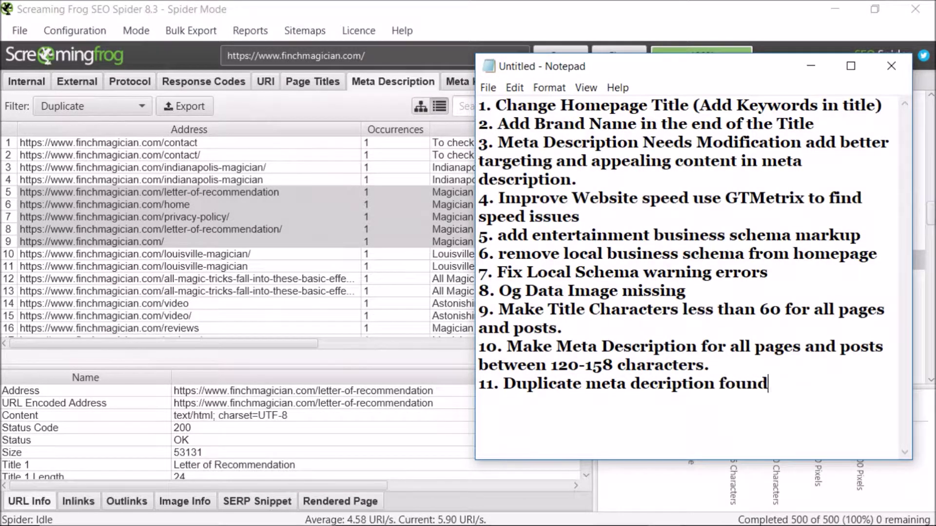
{"action": "type", "text": "and nee"}
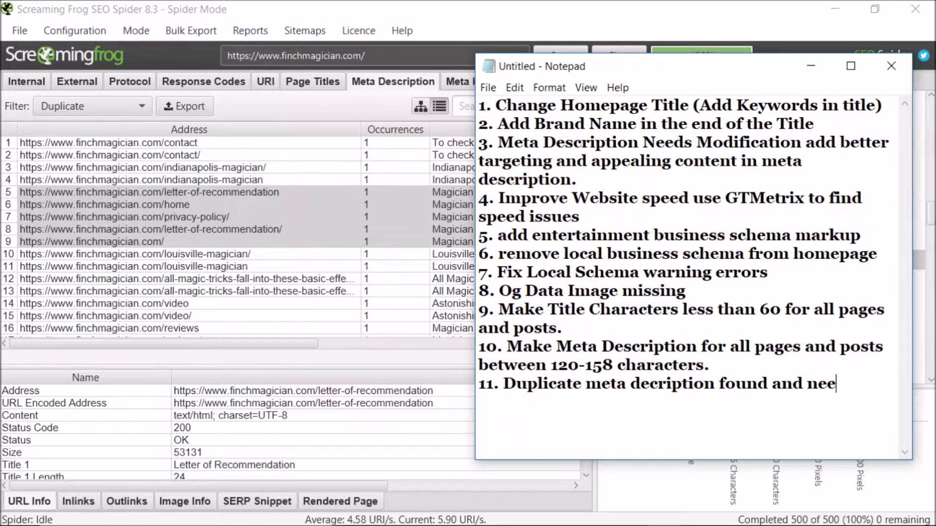
{"action": "type", "text": "ds to be corrected."}
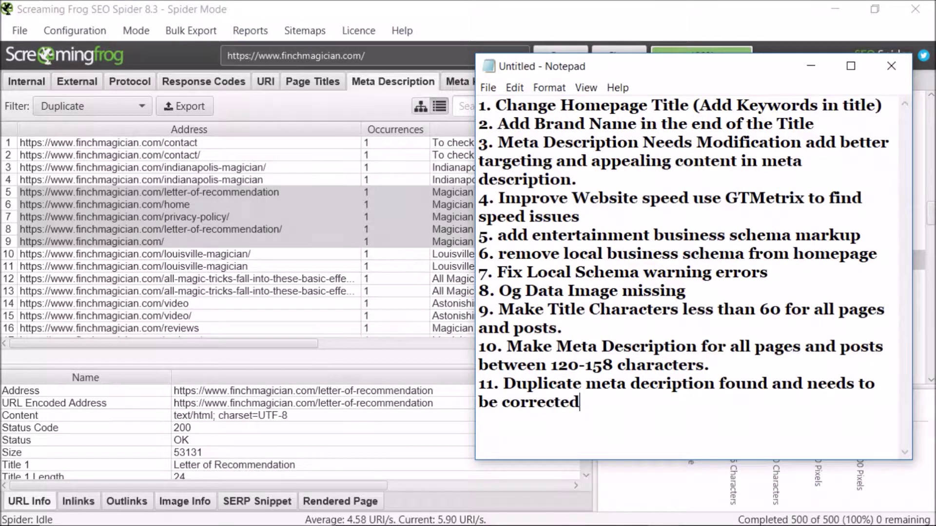
{"action": "key", "text": "Return"}
{"action": "type", "text": "12."}
Step: Switch back to Screaming Frog and list the pages with missing meta keywords
{"action": "left_click", "coordinate": [285, 10]}
{"action": "scroll", "coordinate": [831, 279], "scroll_direction": "down", "scroll_amount": 3}
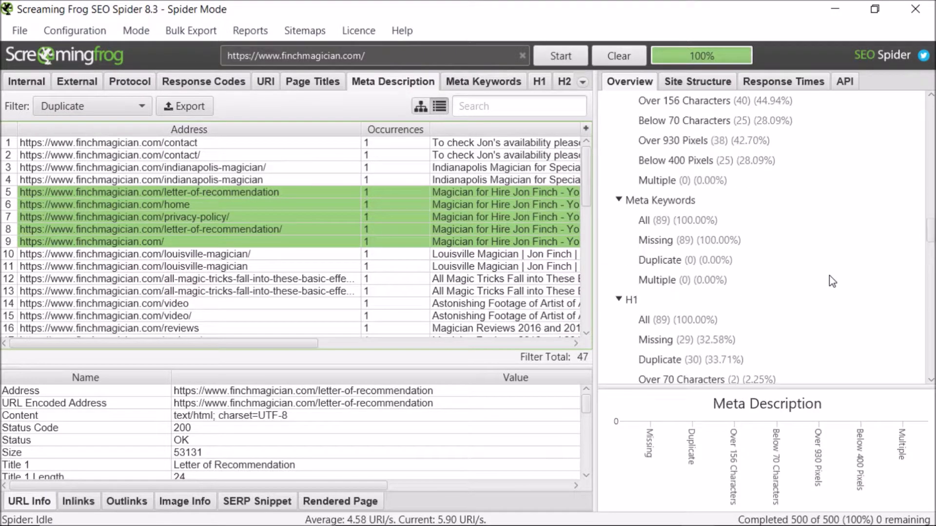
{"action": "left_click", "coordinate": [691, 240]}
{"action": "scroll", "coordinate": [698, 244], "scroll_direction": "down", "scroll_amount": 2}
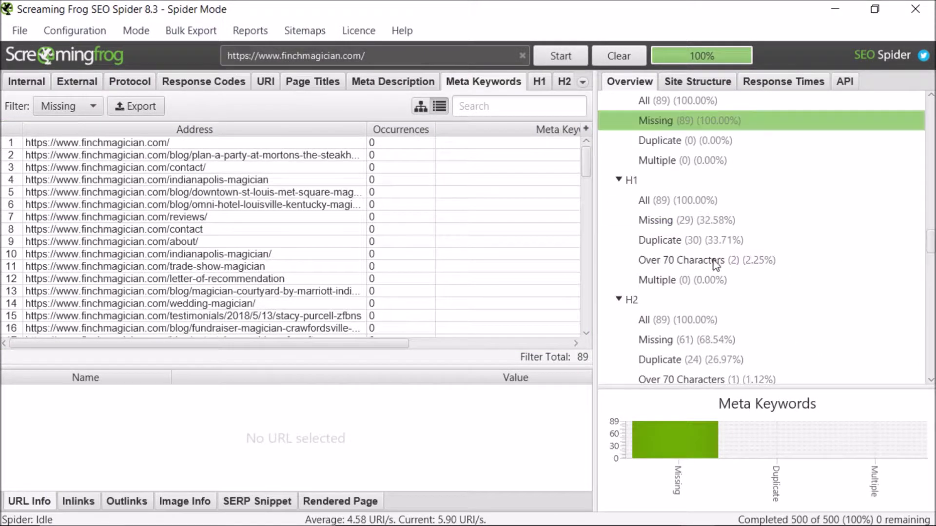
Step: List the pages missing an H1 and check the reviews, about and letter-of-recommendation rows
{"action": "left_click", "coordinate": [685, 221]}
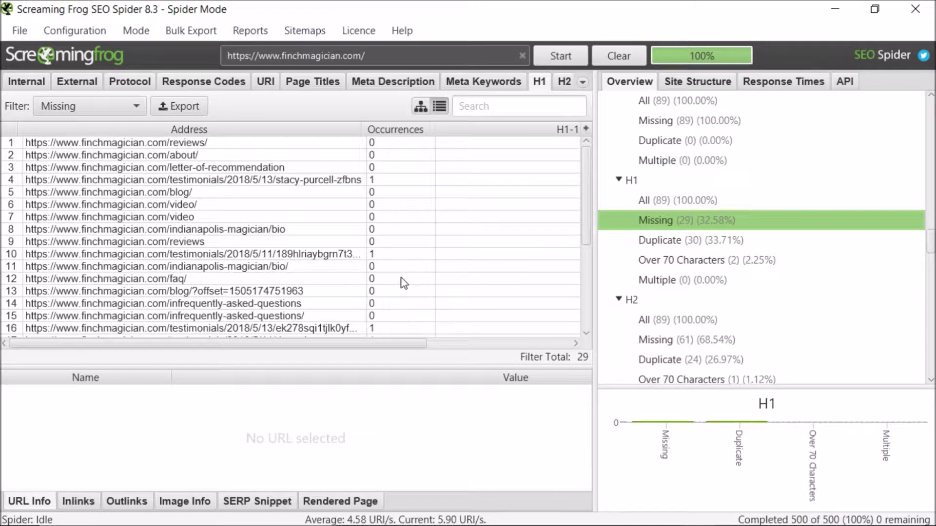
{"action": "left_click", "coordinate": [188, 142]}
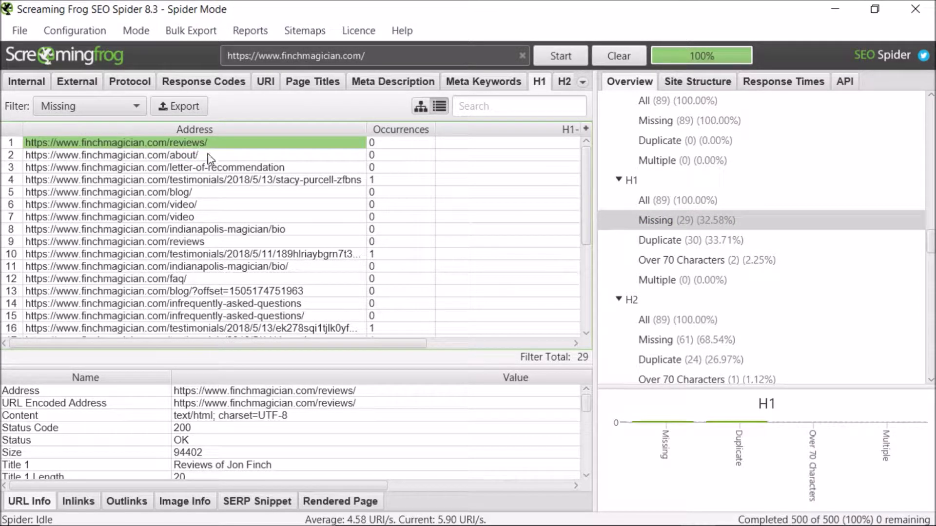
{"action": "scroll", "coordinate": [738, 276], "scroll_direction": "up", "scroll_amount": 2}
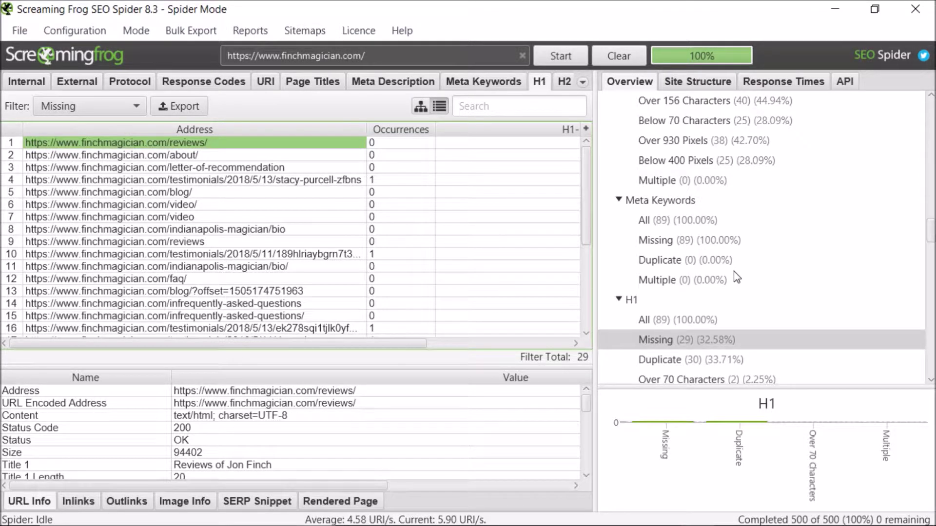
{"action": "scroll", "coordinate": [733, 271], "scroll_direction": "down", "scroll_amount": 2}
{"action": "scroll", "coordinate": [728, 271], "scroll_direction": "up", "scroll_amount": 3}
{"action": "scroll", "coordinate": [729, 271], "scroll_direction": "up", "scroll_amount": 2}
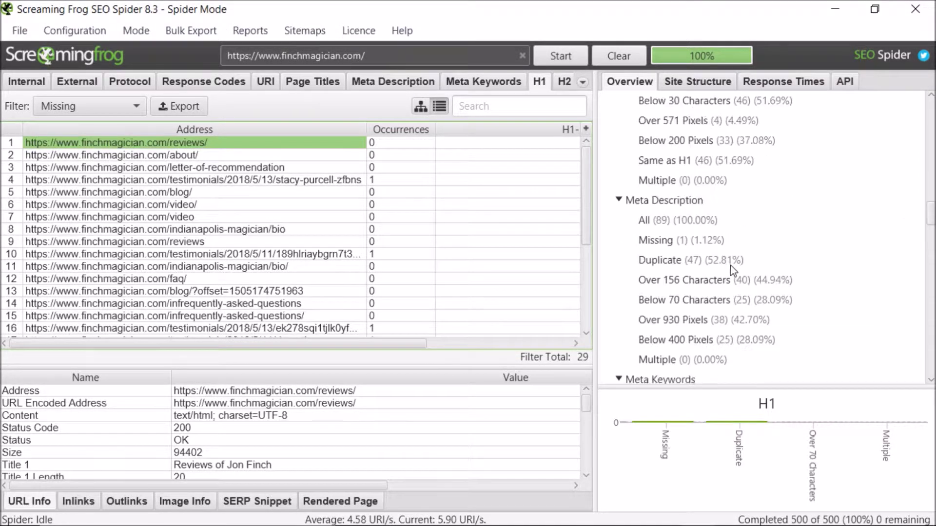
{"action": "scroll", "coordinate": [717, 300], "scroll_direction": "down", "scroll_amount": 7}
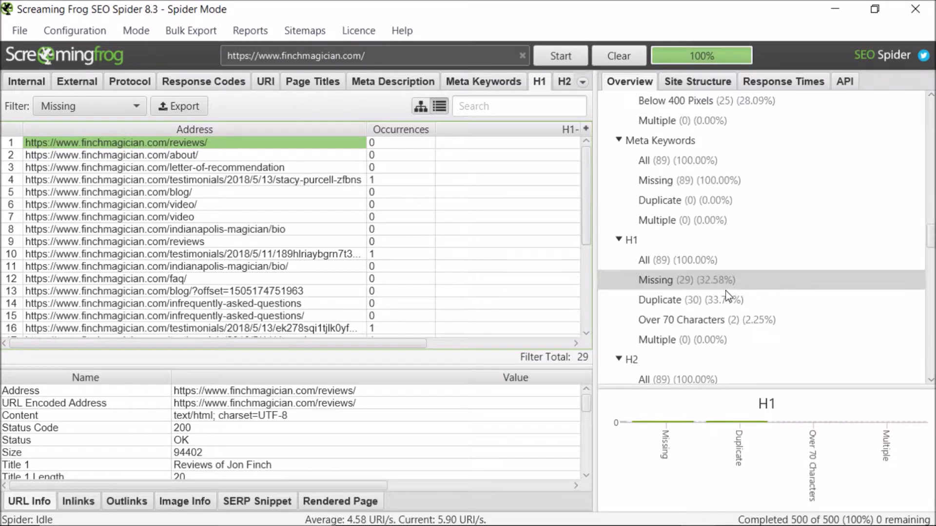
{"action": "scroll", "coordinate": [730, 289], "scroll_direction": "down", "scroll_amount": 1}
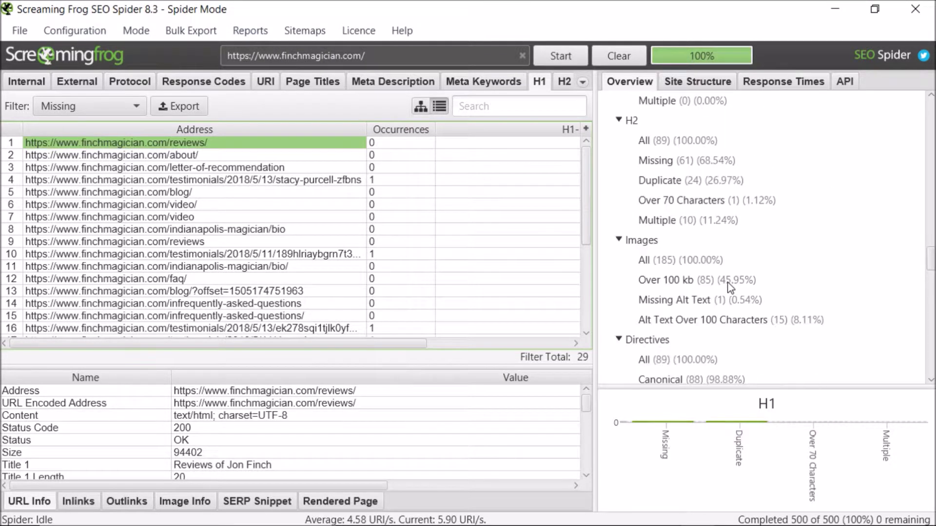
{"action": "left_click", "coordinate": [208, 155]}
{"action": "left_click", "coordinate": [221, 166]}
{"action": "scroll", "coordinate": [312, 287], "scroll_direction": "down", "scroll_amount": 2}
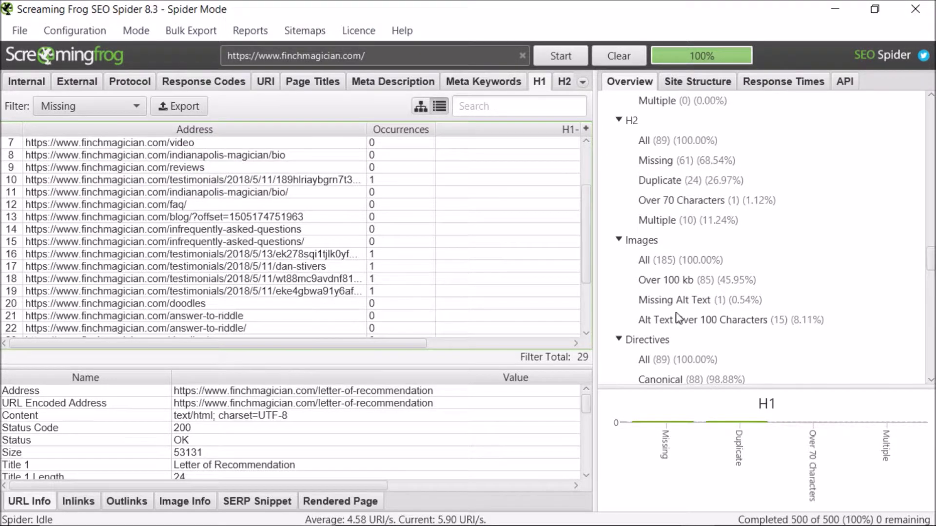
Step: Check the images with missing alt text and the images over 100 kb
{"action": "scroll", "coordinate": [649, 319], "scroll_direction": "up", "scroll_amount": 3}
{"action": "scroll", "coordinate": [358, 297], "scroll_direction": "up", "scroll_amount": 1}
{"action": "scroll", "coordinate": [756, 263], "scroll_direction": "down", "scroll_amount": 3}
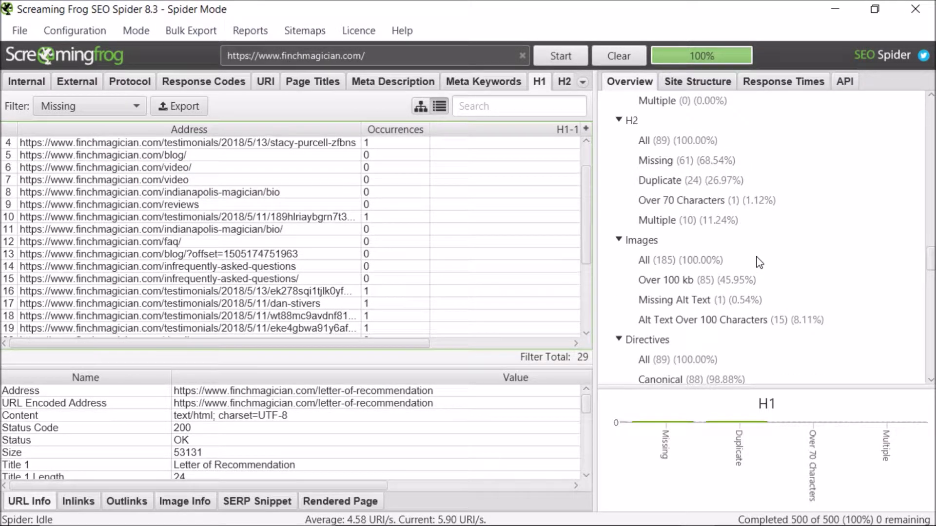
{"action": "scroll", "coordinate": [758, 263], "scroll_direction": "down", "scroll_amount": 1}
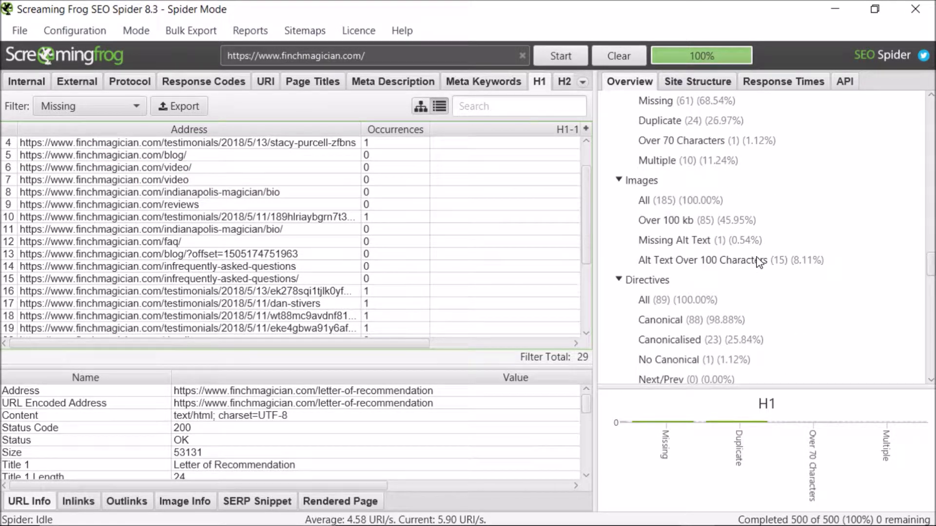
{"action": "left_click", "coordinate": [697, 244]}
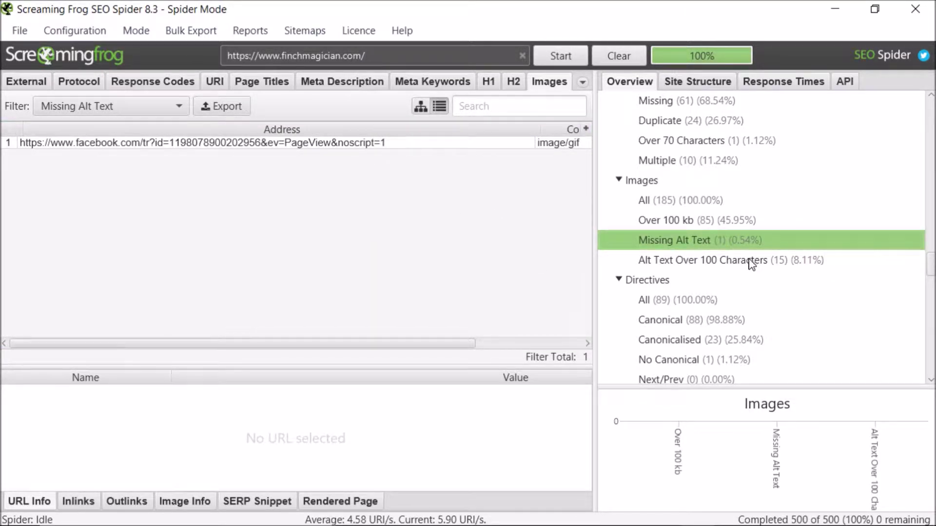
{"action": "left_click", "coordinate": [707, 222]}
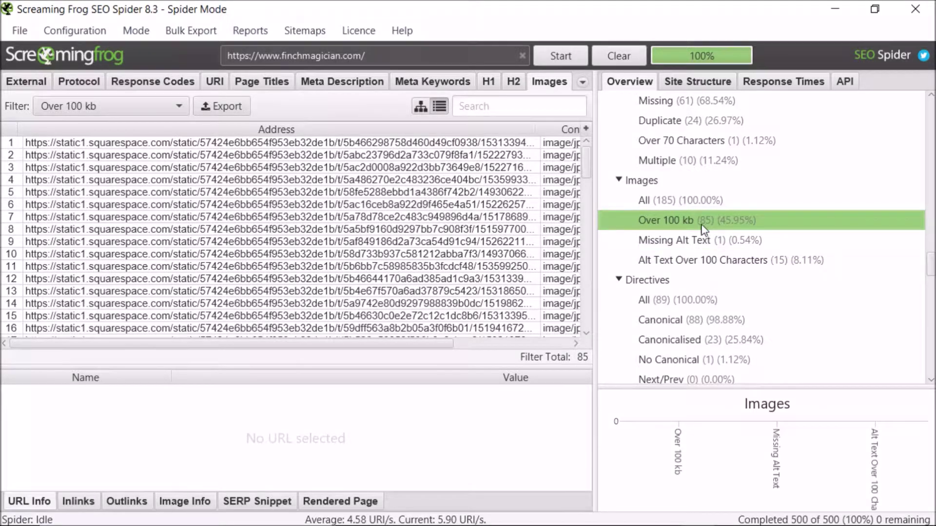
Step: List the images with alt text over 100 characters and inspect the first image's alt text in its image info
{"action": "left_click", "coordinate": [685, 258]}
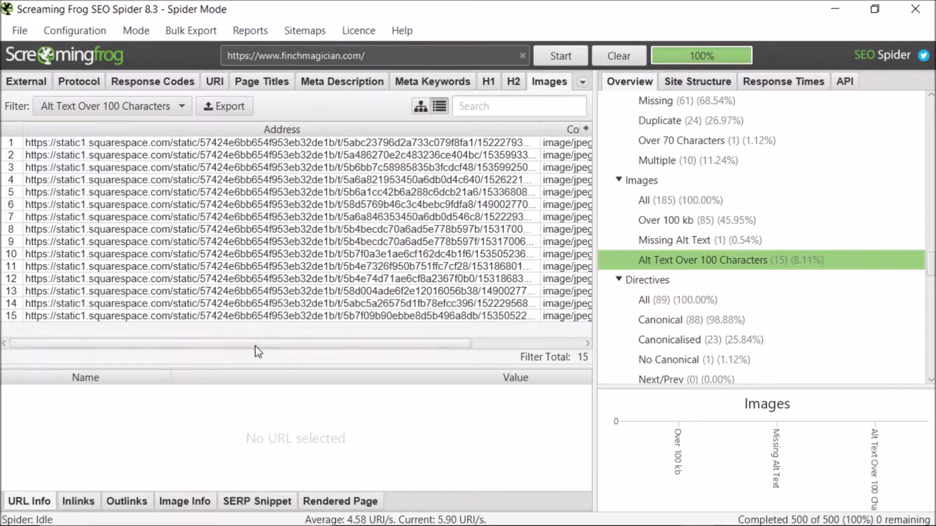
{"action": "left_click_drag", "start_coordinate": [257, 344], "coordinate": [480, 361]}
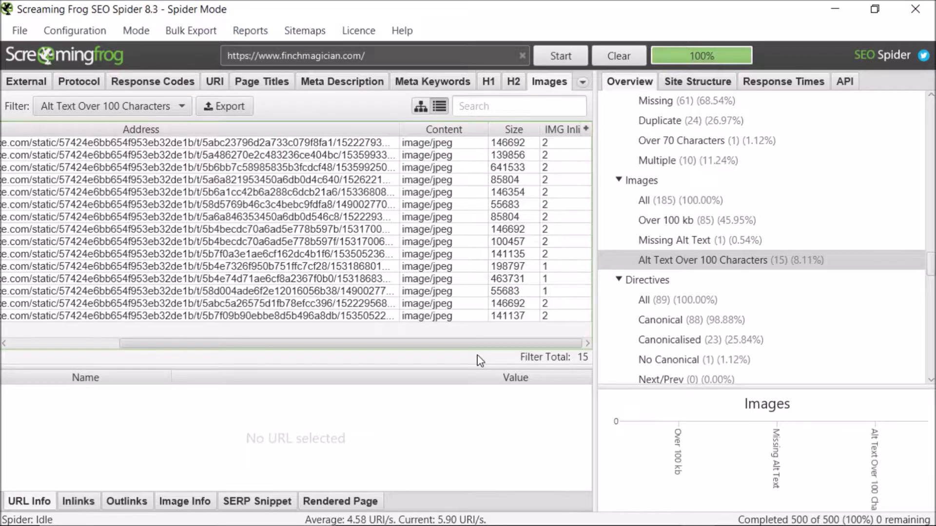
{"action": "left_click", "coordinate": [196, 502]}
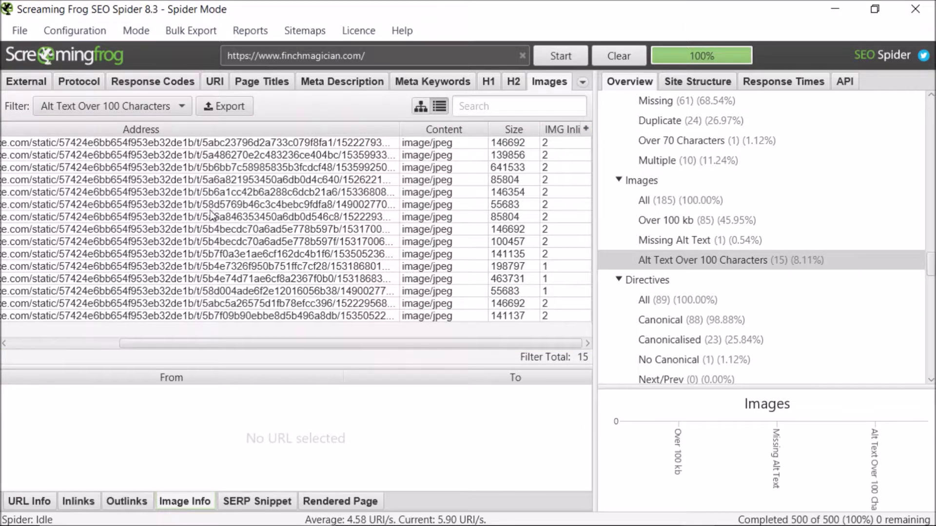
{"action": "left_click", "coordinate": [220, 144]}
{"action": "left_click_drag", "start_coordinate": [288, 485], "coordinate": [481, 488]}
{"action": "left_click", "coordinate": [520, 405]}
{"action": "left_click", "coordinate": [502, 392]}
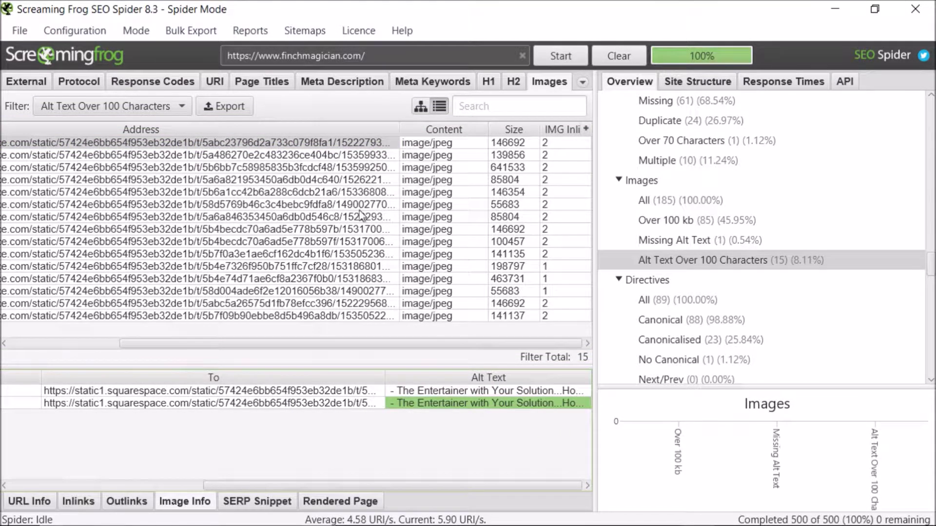
Step: Examine the alt texts of the remaining listed images, from the second row down to the last
{"action": "left_click", "coordinate": [347, 156]}
{"action": "left_click", "coordinate": [345, 168]}
{"action": "left_click", "coordinate": [345, 192]}
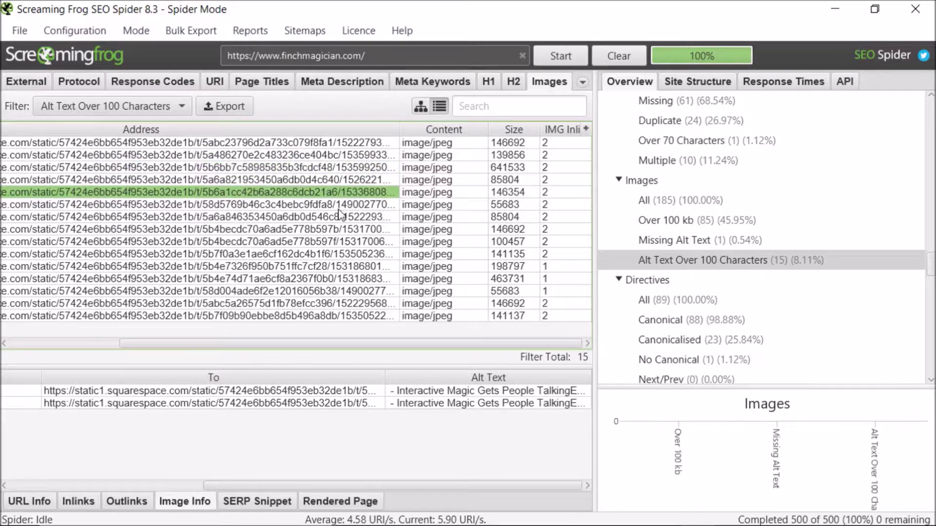
{"action": "left_click", "coordinate": [340, 204]}
{"action": "left_click", "coordinate": [333, 229]}
{"action": "left_click", "coordinate": [323, 254]}
{"action": "left_click", "coordinate": [312, 279]}
{"action": "left_click", "coordinate": [302, 291]}
{"action": "left_click", "coordinate": [296, 303]}
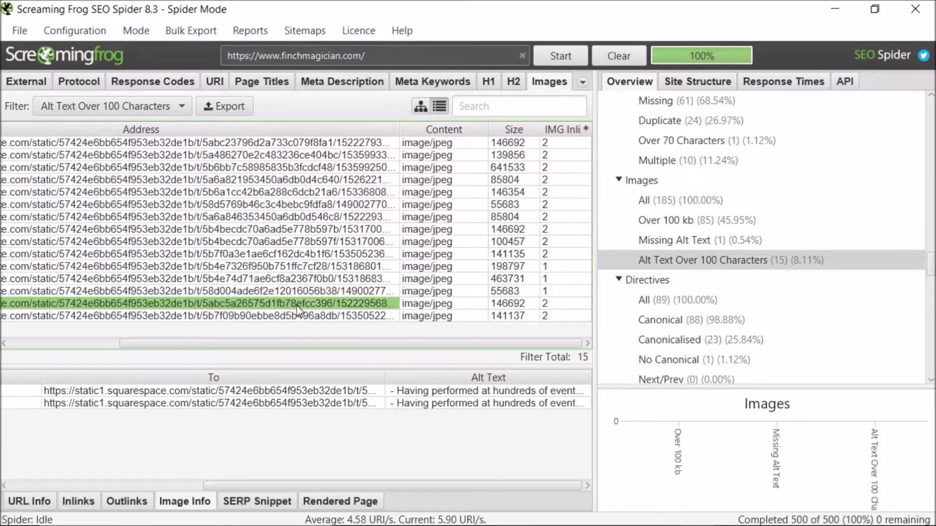
{"action": "left_click", "coordinate": [291, 316]}
{"action": "left_click", "coordinate": [284, 304]}
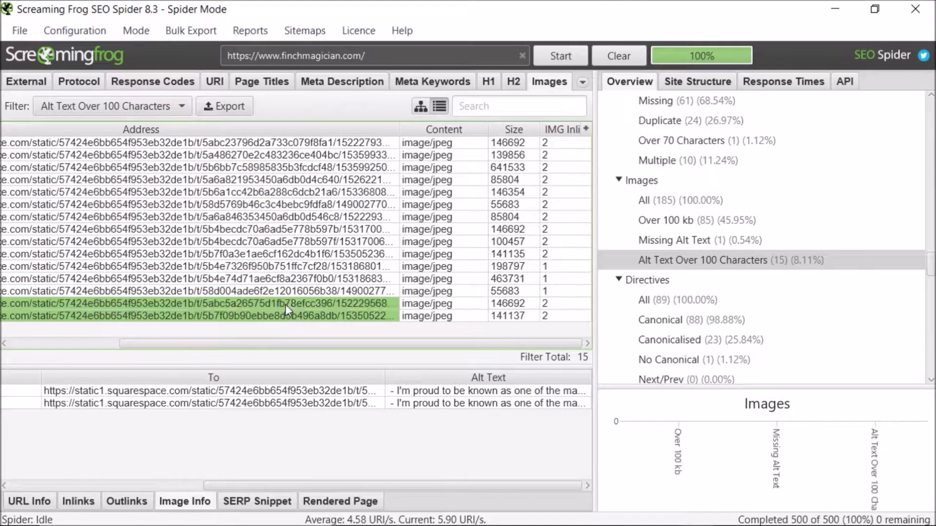
{"action": "left_click", "coordinate": [286, 316]}
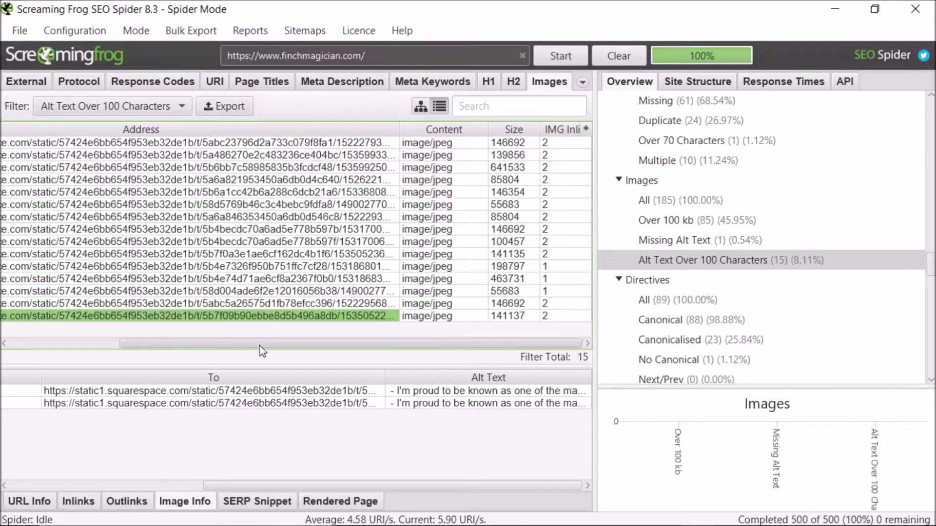
Step: Review the long alt texts again from the first image to row 15, and examine both alt text entries of the last image
{"action": "left_click_drag", "start_coordinate": [287, 343], "coordinate": [78, 345]}
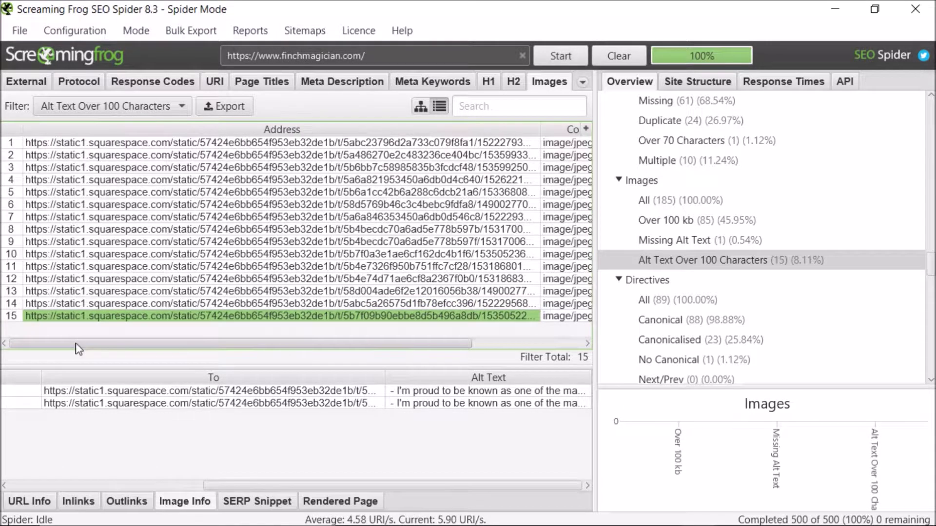
{"action": "left_click", "coordinate": [151, 146]}
{"action": "left_click", "coordinate": [151, 156]}
{"action": "left_click", "coordinate": [150, 179]}
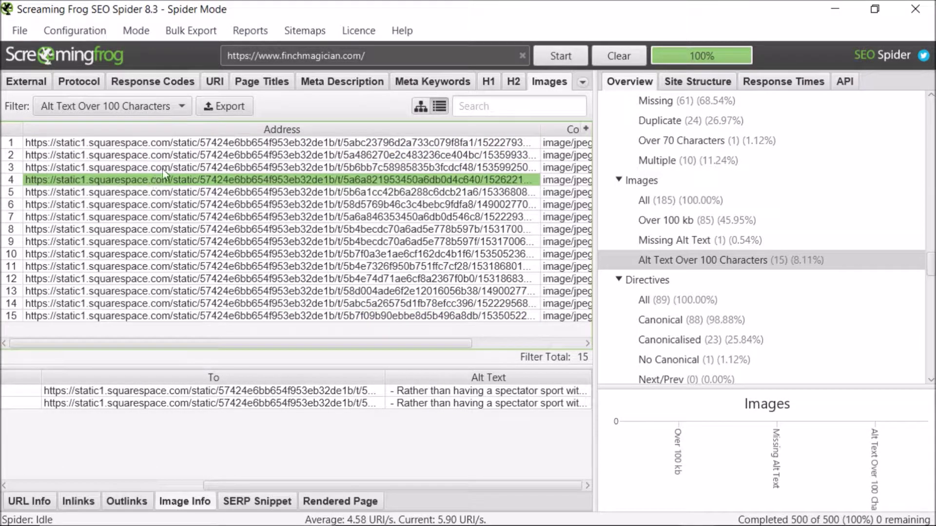
{"action": "left_click", "coordinate": [153, 171]}
{"action": "left_click", "coordinate": [156, 194]}
{"action": "left_click", "coordinate": [155, 205]}
{"action": "left_click", "coordinate": [146, 229]}
{"action": "left_click", "coordinate": [143, 254]}
{"action": "left_click", "coordinate": [137, 278]}
{"action": "left_click", "coordinate": [133, 292]}
{"action": "left_click", "coordinate": [141, 305]}
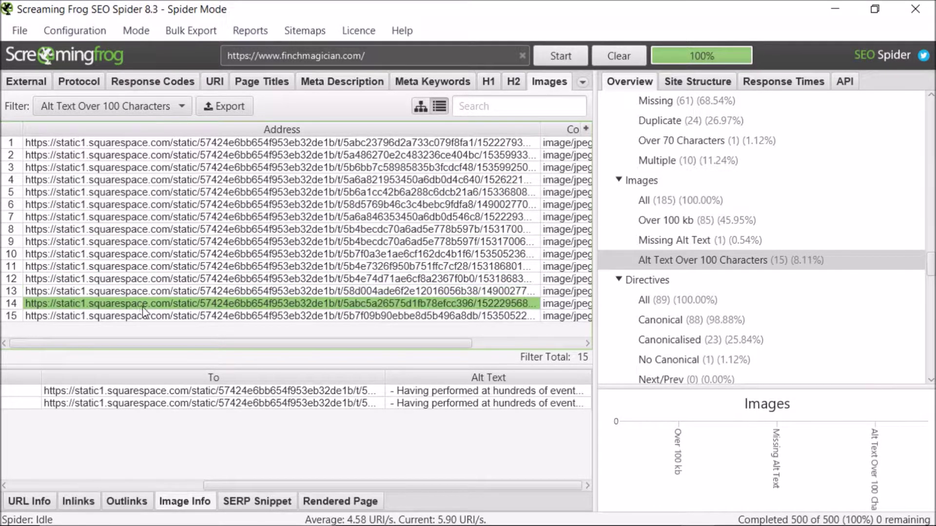
{"action": "left_click", "coordinate": [140, 317]}
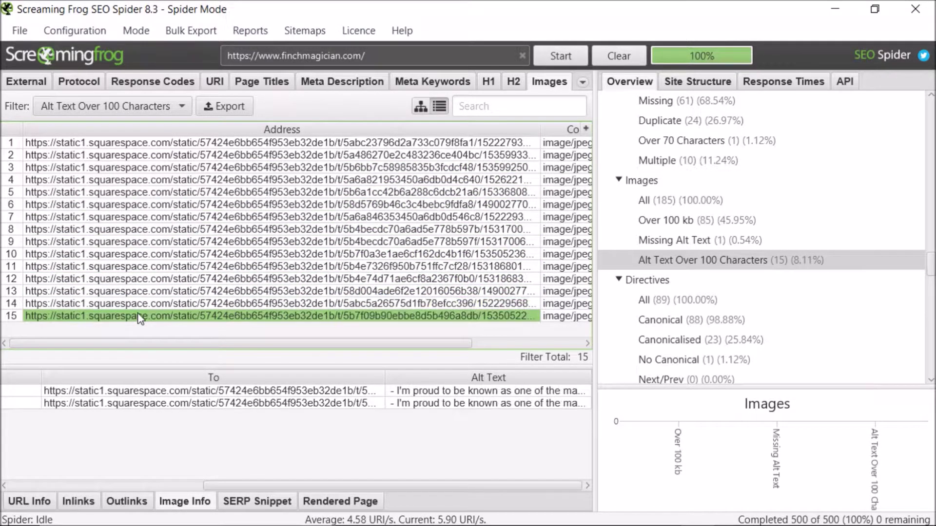
{"action": "left_click", "coordinate": [445, 394]}
{"action": "left_click", "coordinate": [449, 404]}
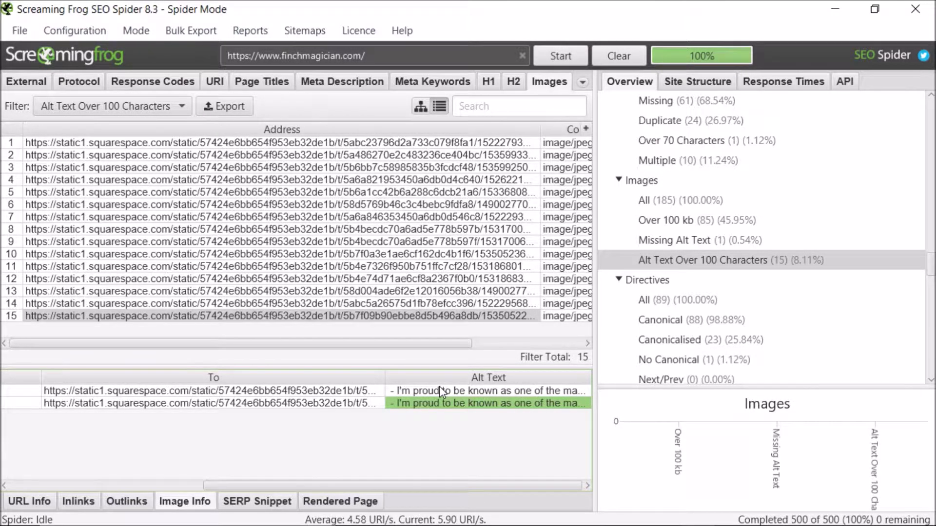
{"action": "left_click", "coordinate": [321, 345]}
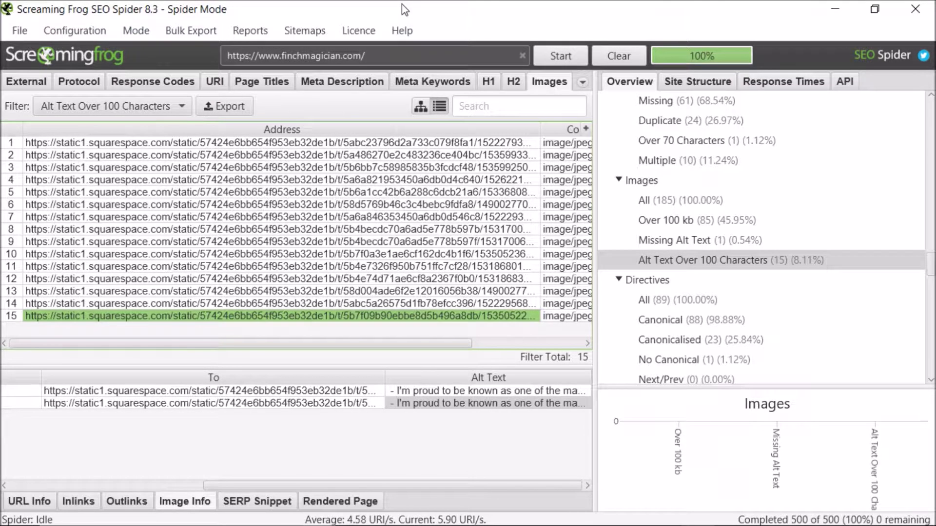
Step: Switch to Notepad, complete item 12 as "Add relevant Alt Text to all images", and start a new line
{"action": "scroll", "coordinate": [679, 341], "scroll_direction": "down", "scroll_amount": 2}
{"action": "scroll", "coordinate": [682, 341], "scroll_direction": "down", "scroll_amount": 1}
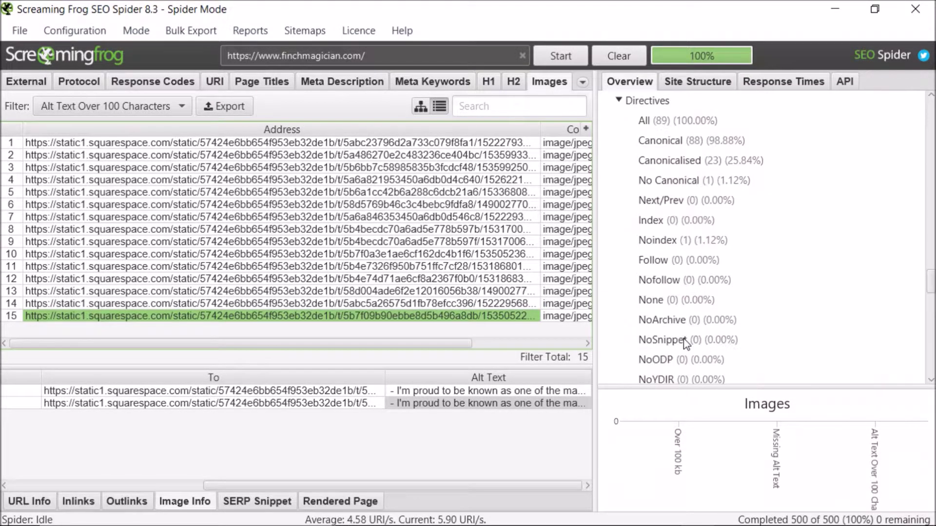
{"action": "left_click", "coordinate": [663, 519]}
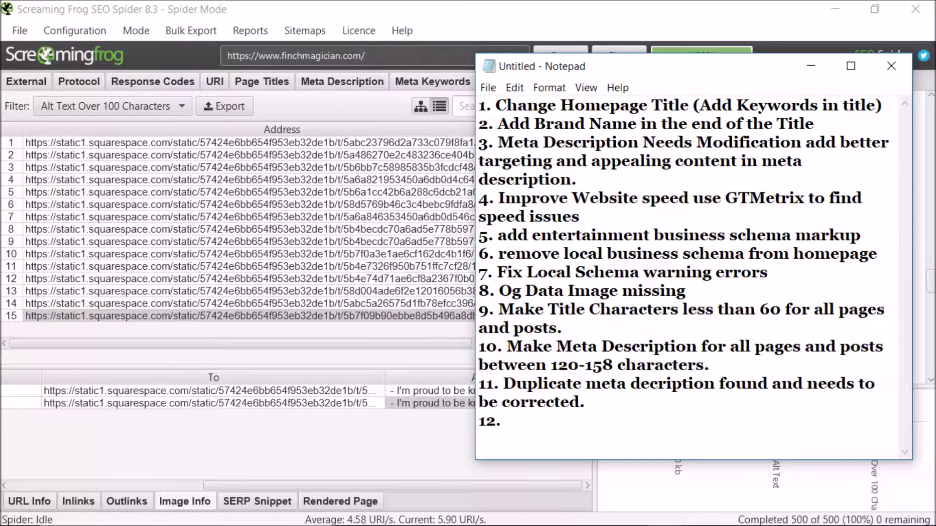
{"action": "type", "text": "dd relevant "}
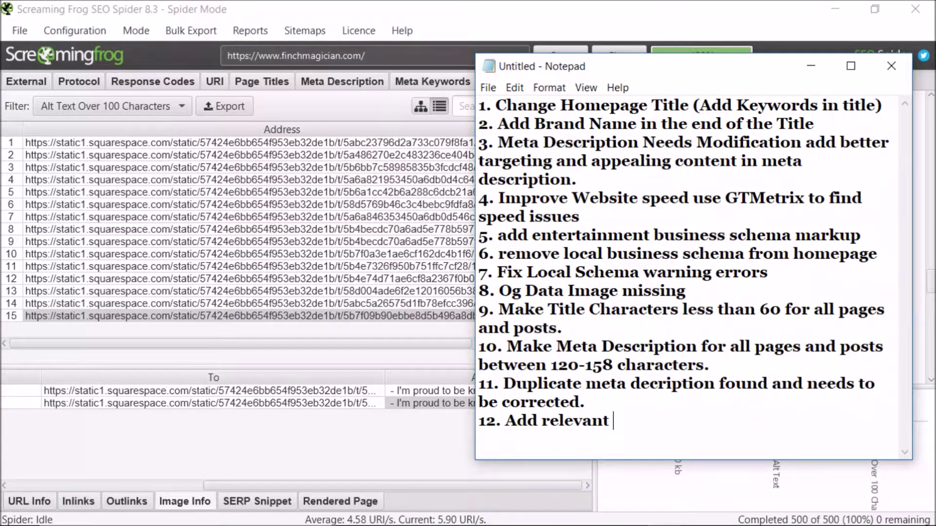
{"action": "type", "text": "Alt Text to all images"}
{"action": "key", "text": "Return"}
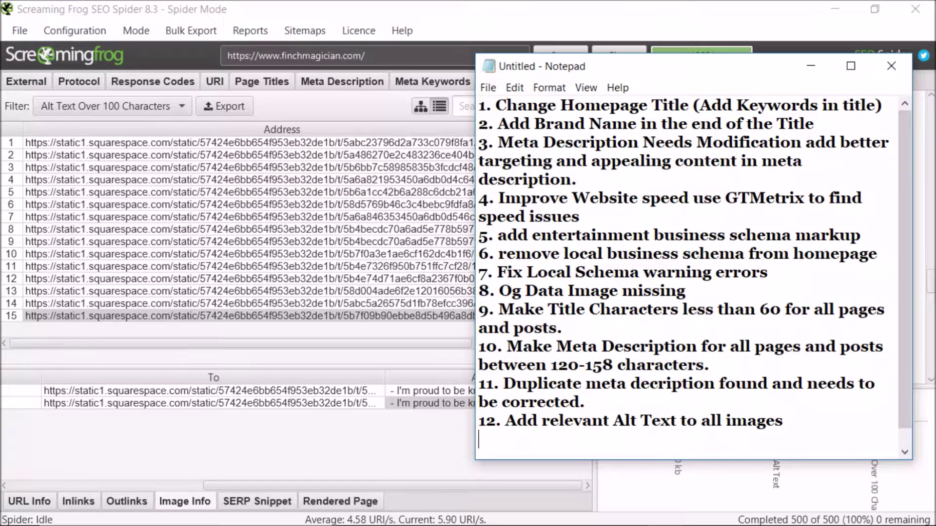
Step: Switch back to Screaming Frog, inspect the alt text of the image in row 12, and narrow the To column in its image info
{"action": "left_click", "coordinate": [273, 282]}
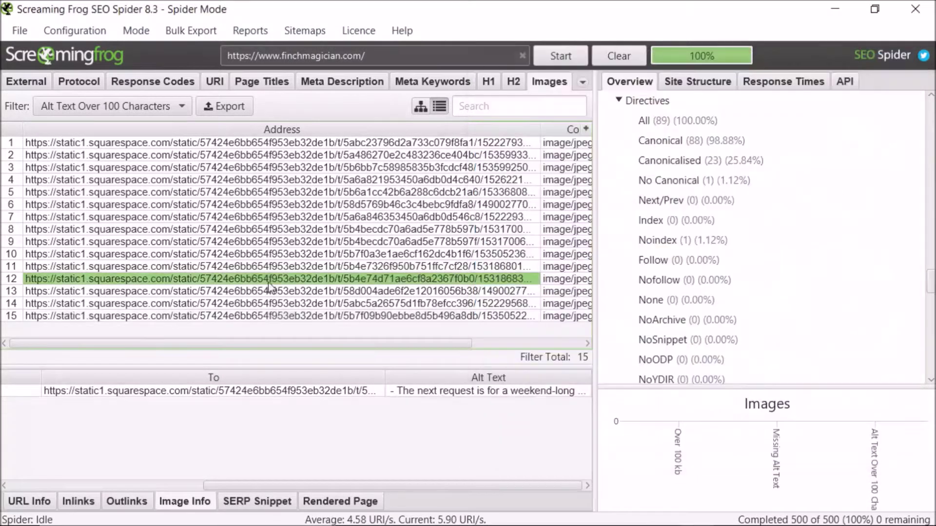
{"action": "left_click", "coordinate": [478, 395]}
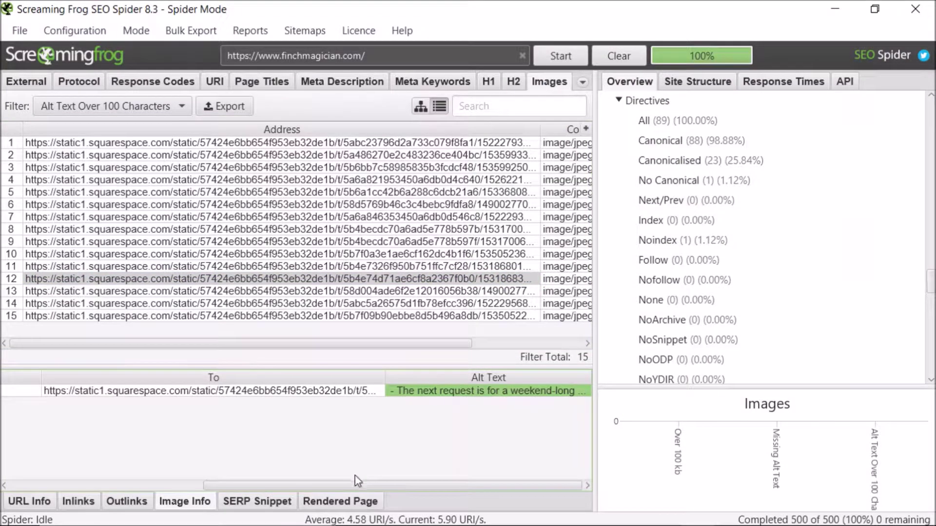
{"action": "right_click", "coordinate": [493, 399]}
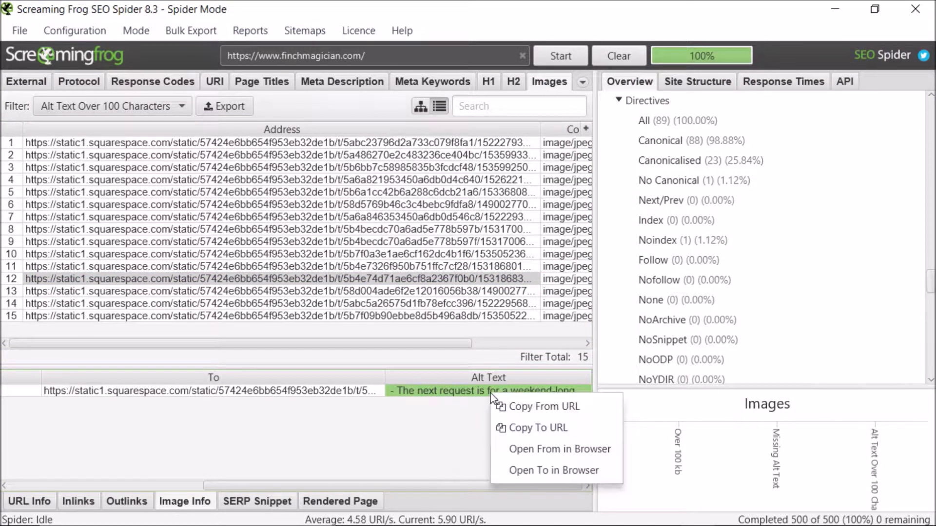
{"action": "left_click", "coordinate": [384, 375]}
{"action": "left_click", "coordinate": [384, 375]}
{"action": "left_click_drag", "start_coordinate": [385, 375], "coordinate": [252, 387]}
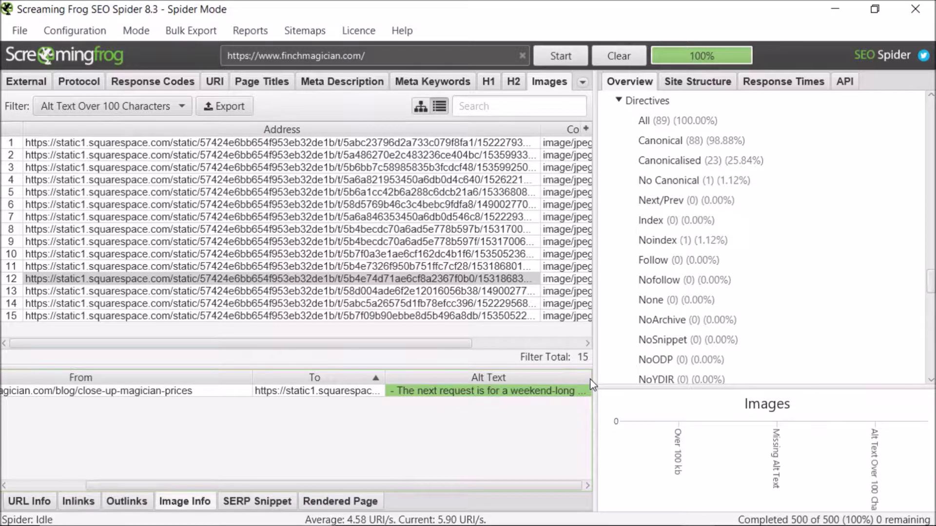
Step: Widen the Alt Text column and the results pane to read the row 12 image's long alt text, and narrow the column again
{"action": "left_click_drag", "start_coordinate": [591, 380], "coordinate": [638, 388]}
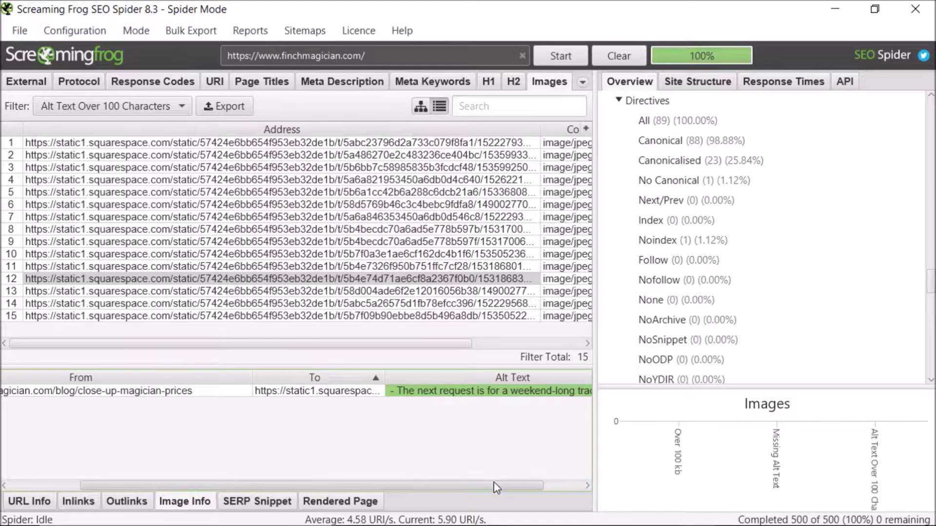
{"action": "left_click_drag", "start_coordinate": [496, 487], "coordinate": [595, 488]}
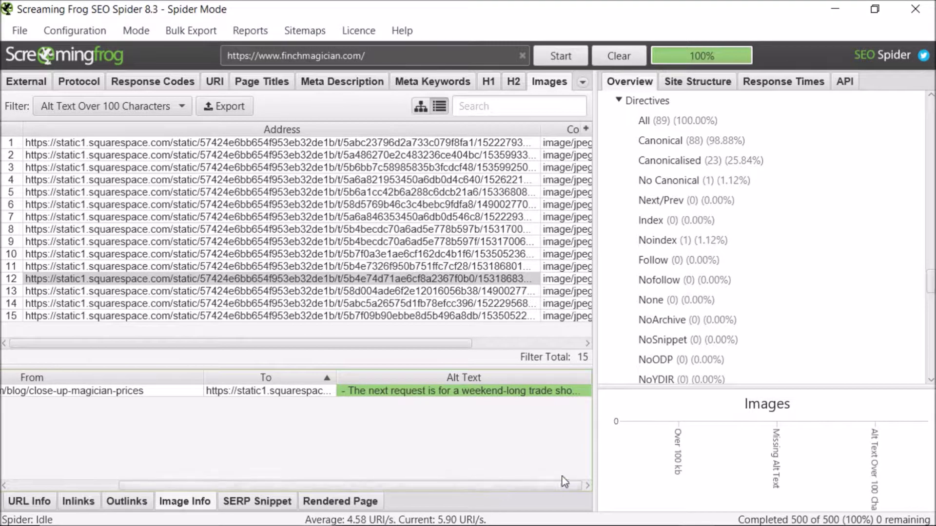
{"action": "left_click_drag", "start_coordinate": [596, 380], "coordinate": [899, 379]}
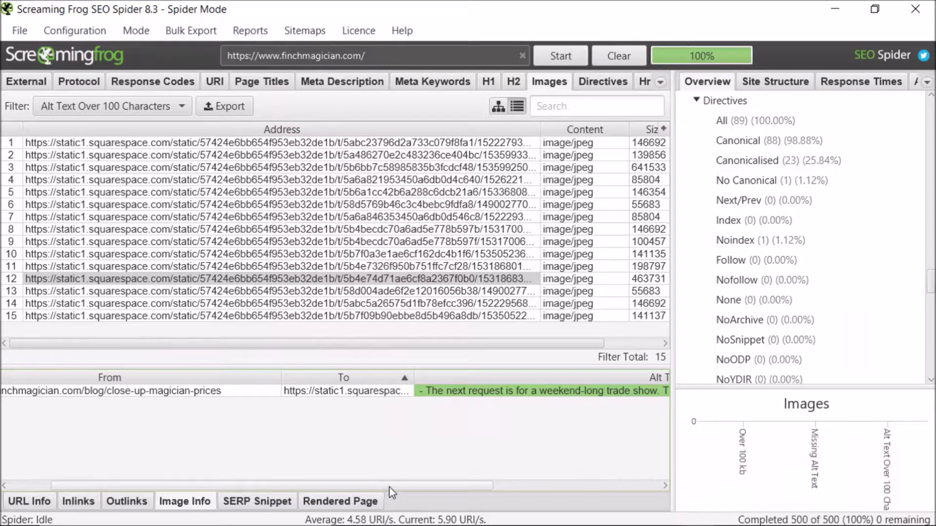
{"action": "left_click_drag", "start_coordinate": [387, 487], "coordinate": [551, 486]}
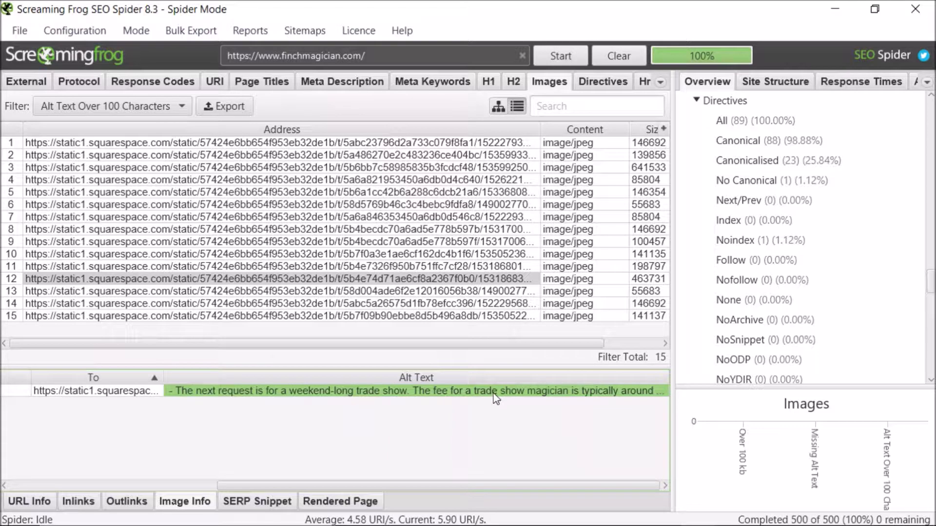
{"action": "left_click_drag", "start_coordinate": [410, 486], "coordinate": [672, 474]}
{"action": "left_click_drag", "start_coordinate": [669, 378], "coordinate": [363, 420]}
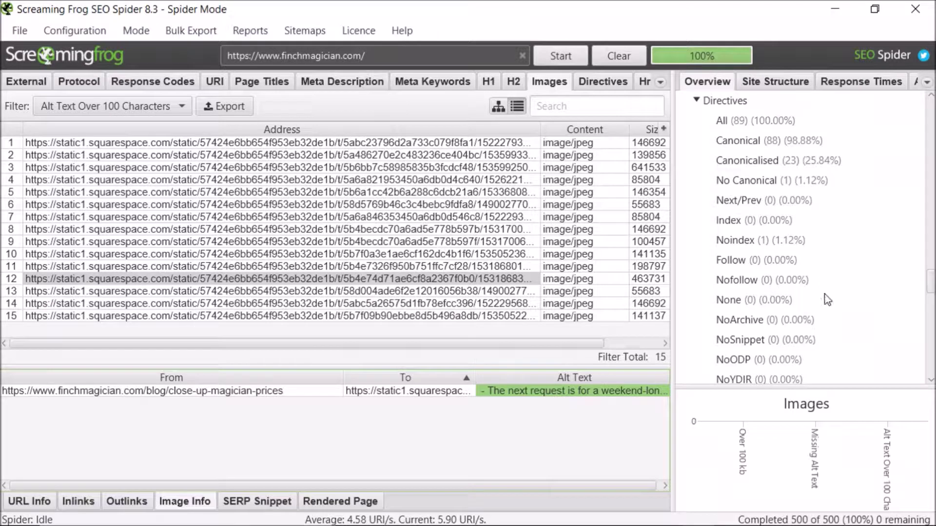
Step: List in turn the images with missing alt text, with alt text over 100 characters, and over 100 kb
{"action": "scroll", "coordinate": [783, 312], "scroll_direction": "down", "scroll_amount": 1}
{"action": "scroll", "coordinate": [778, 313], "scroll_direction": "up", "scroll_amount": 3}
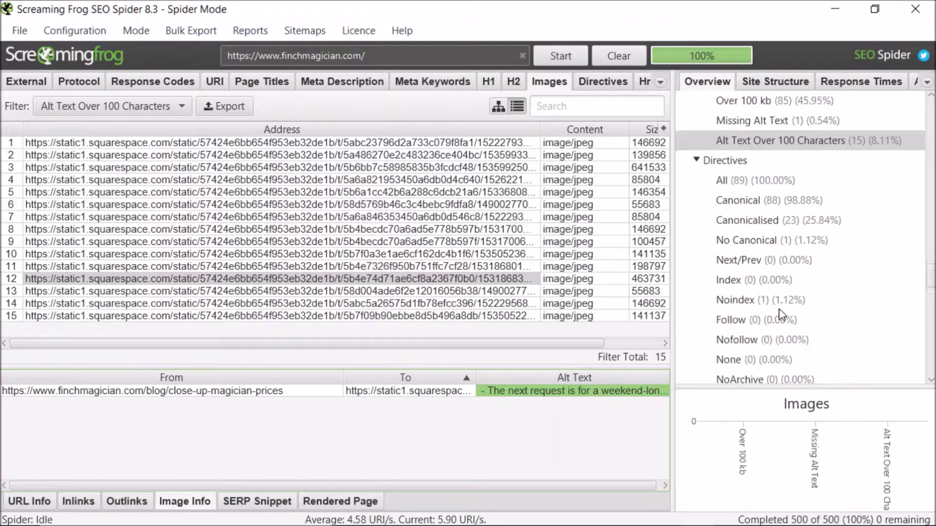
{"action": "left_click", "coordinate": [774, 244]}
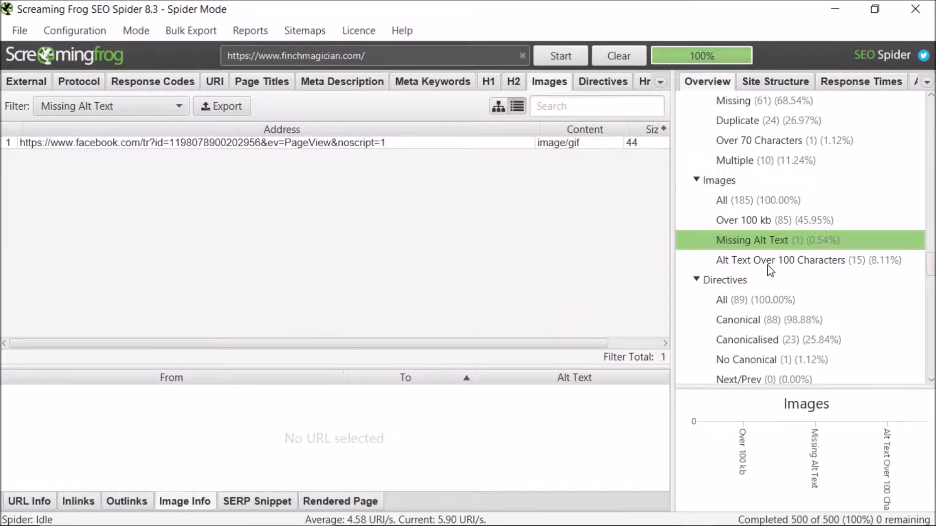
{"action": "left_click", "coordinate": [770, 268]}
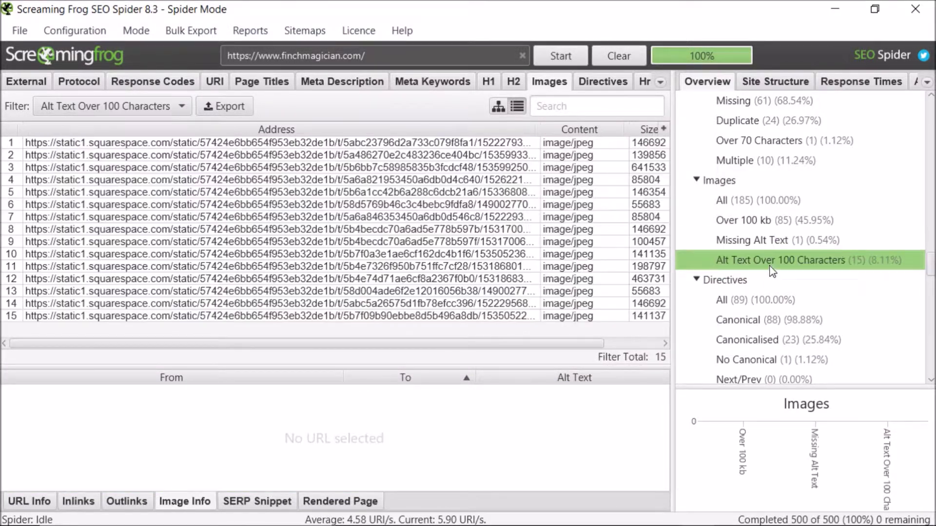
{"action": "left_click", "coordinate": [783, 222]}
Step: Look through the remaining SEO element categories in the overview, down to Link Metrics and back up to the summary
{"action": "scroll", "coordinate": [775, 310], "scroll_direction": "down", "scroll_amount": 10}
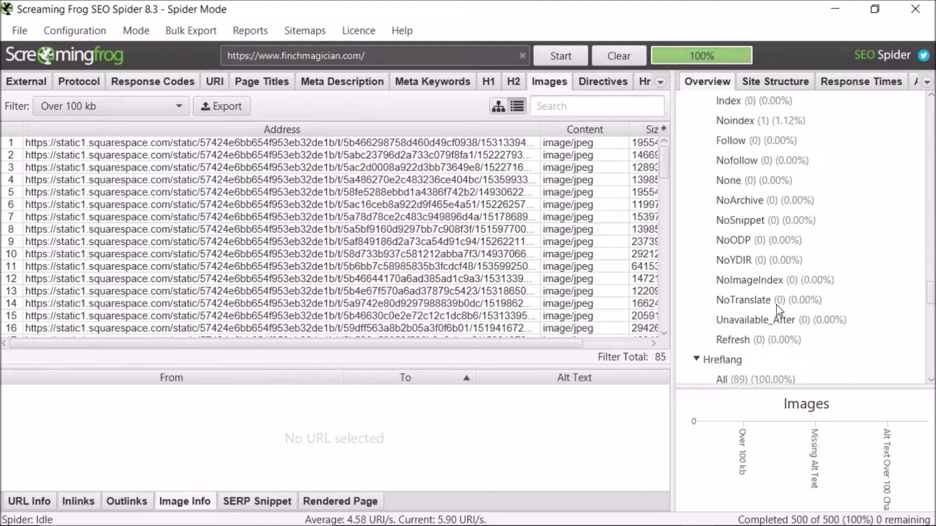
{"action": "scroll", "coordinate": [779, 314], "scroll_direction": "down", "scroll_amount": 7}
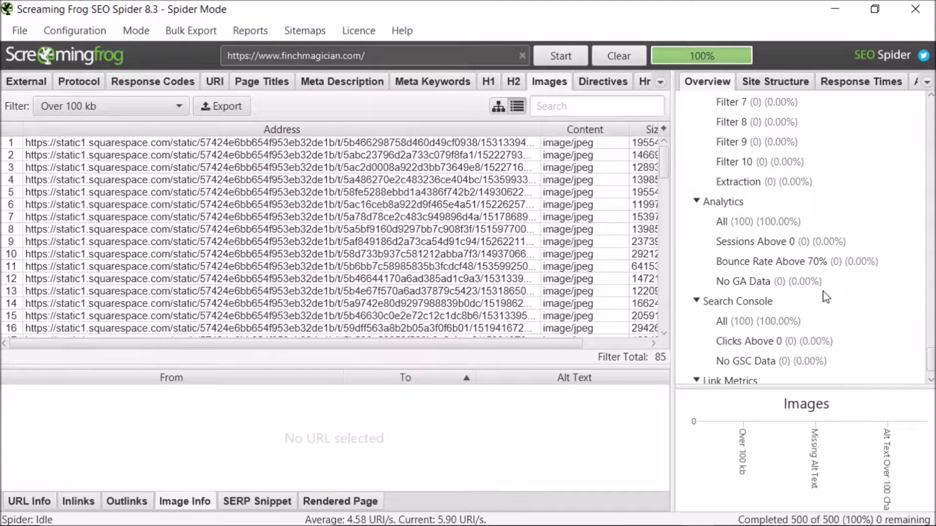
{"action": "scroll", "coordinate": [824, 288], "scroll_direction": "down", "scroll_amount": 1}
{"action": "scroll", "coordinate": [827, 292], "scroll_direction": "up", "scroll_amount": 20}
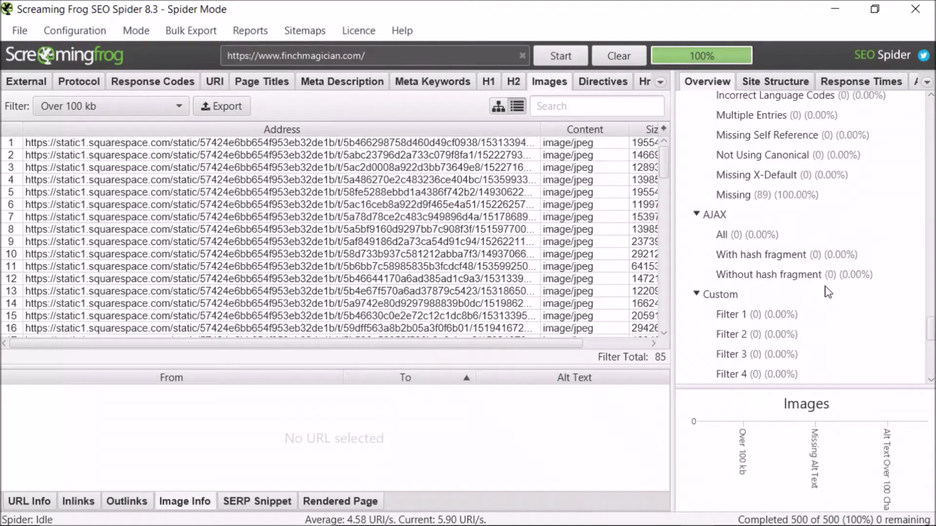
{"action": "scroll", "coordinate": [826, 300], "scroll_direction": "up", "scroll_amount": 10}
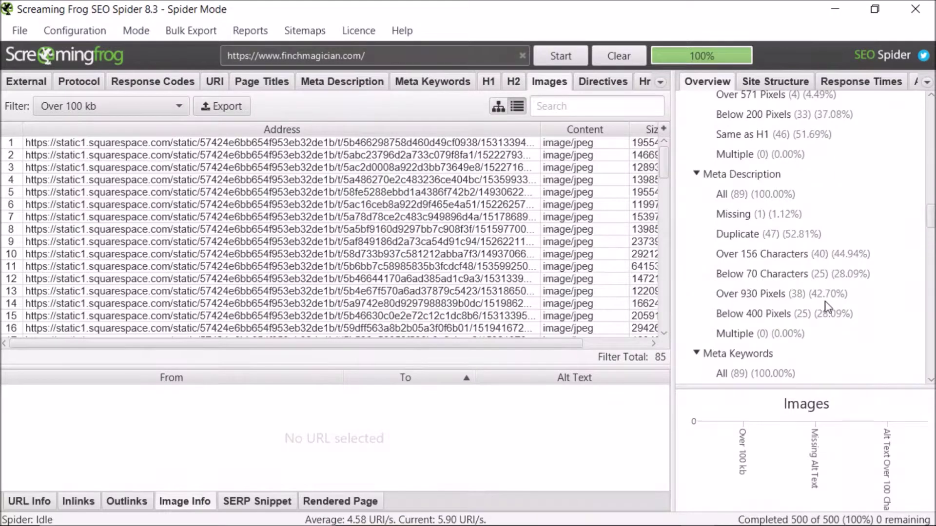
{"action": "scroll", "coordinate": [824, 301], "scroll_direction": "up", "scroll_amount": 12}
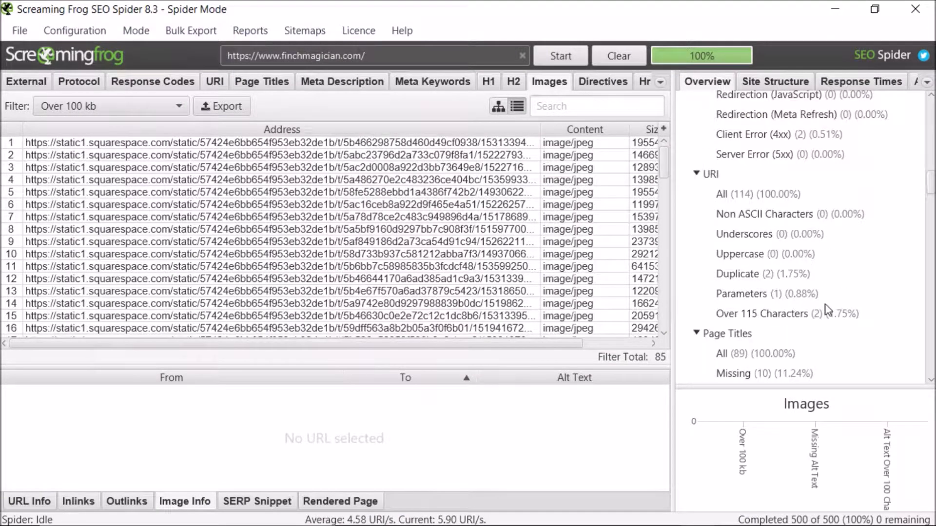
{"action": "scroll", "coordinate": [817, 298], "scroll_direction": "up", "scroll_amount": 5}
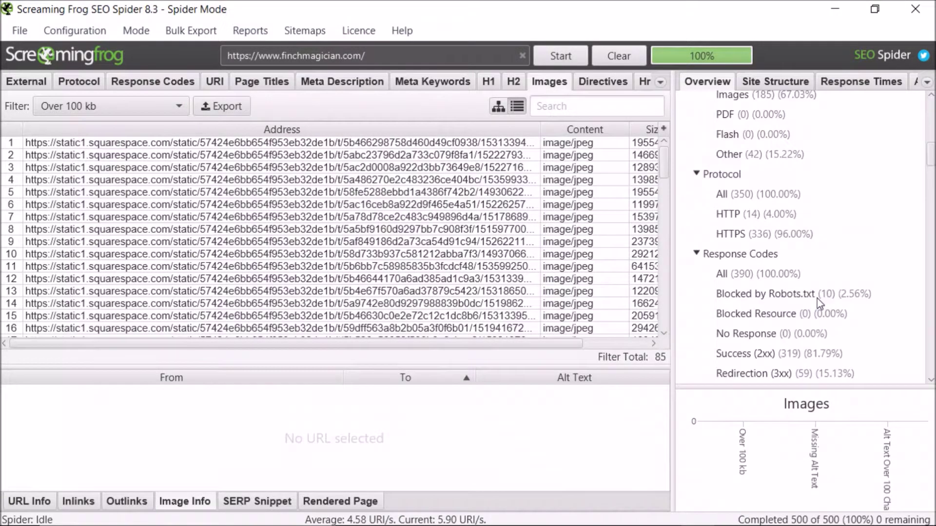
{"action": "scroll", "coordinate": [823, 292], "scroll_direction": "up", "scroll_amount": 4}
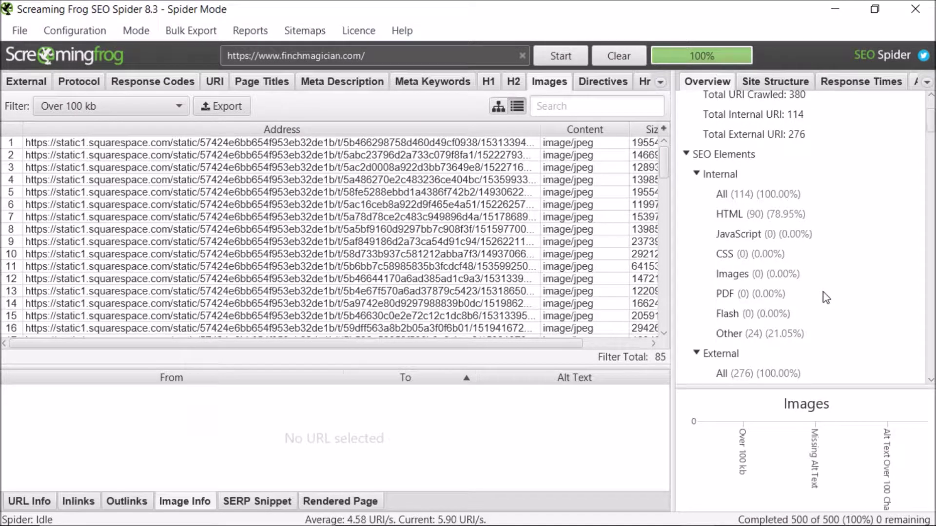
{"action": "scroll", "coordinate": [830, 295], "scroll_direction": "up", "scroll_amount": 3}
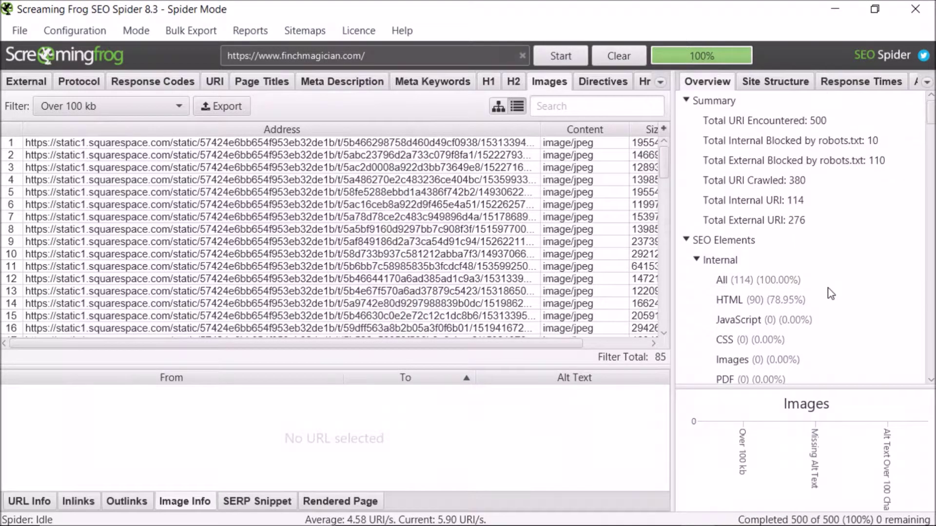
Step: Show the site structure data and widen the Unique Inlinks column enough to read the page URLs
{"action": "left_click", "coordinate": [774, 82]}
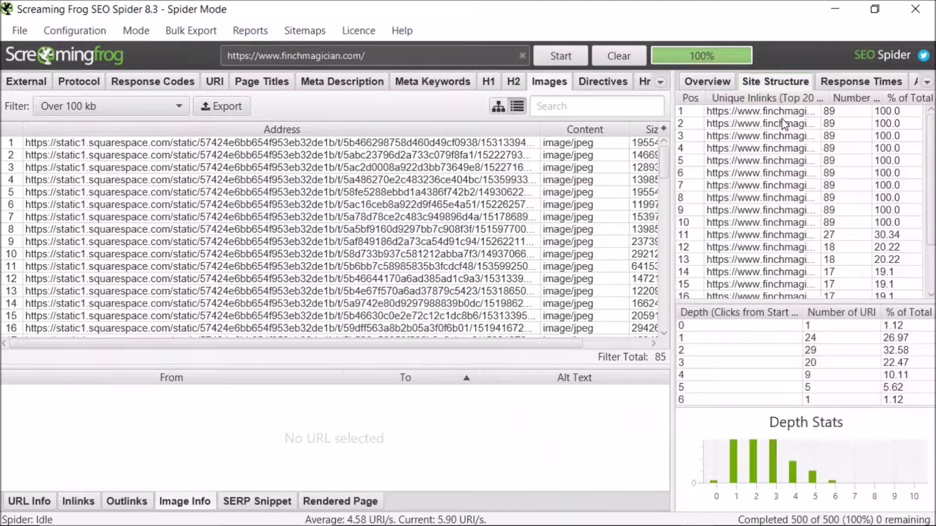
{"action": "left_click", "coordinate": [749, 126]}
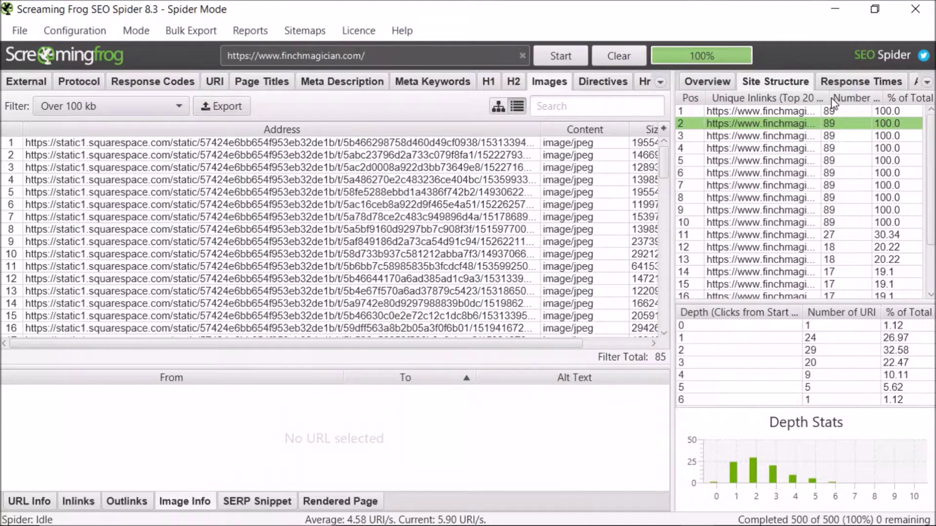
{"action": "left_click_drag", "start_coordinate": [830, 97], "coordinate": [914, 96]}
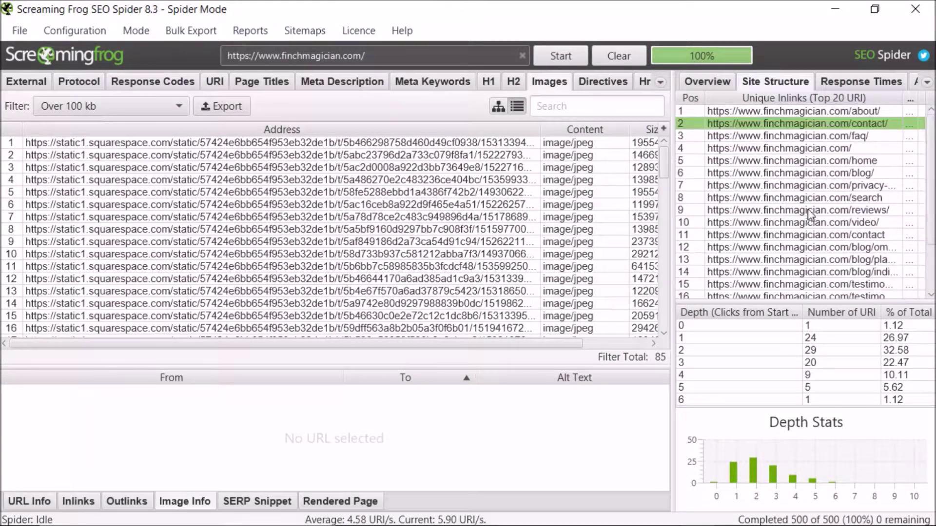
Step: Examine the site's top 20 pages by unique inlinks, including the about, FAQ, home, search, privacy and contact URLs
{"action": "left_click", "coordinate": [830, 111]}
{"action": "left_click", "coordinate": [824, 136]}
{"action": "left_click", "coordinate": [823, 161]}
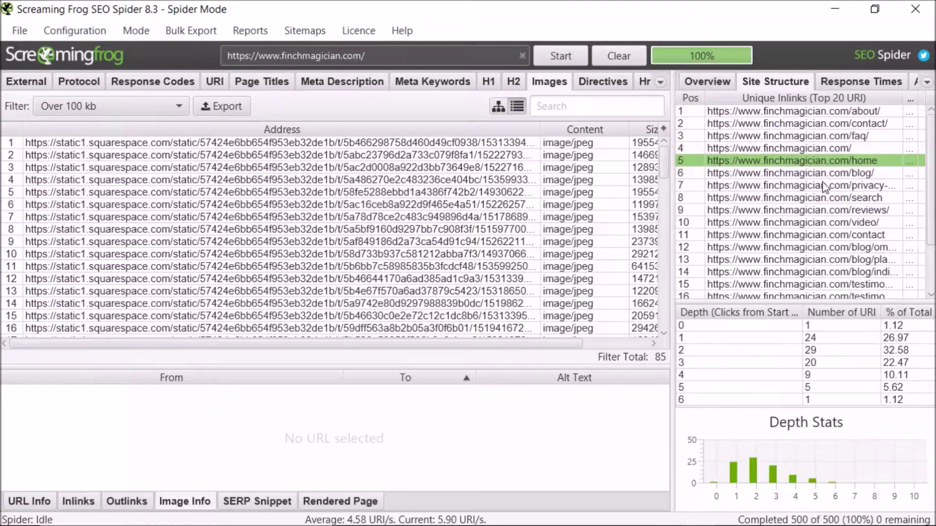
{"action": "scroll", "coordinate": [816, 200], "scroll_direction": "down", "scroll_amount": 1}
{"action": "scroll", "coordinate": [810, 212], "scroll_direction": "up", "scroll_amount": 1}
{"action": "left_click", "coordinate": [807, 115]}
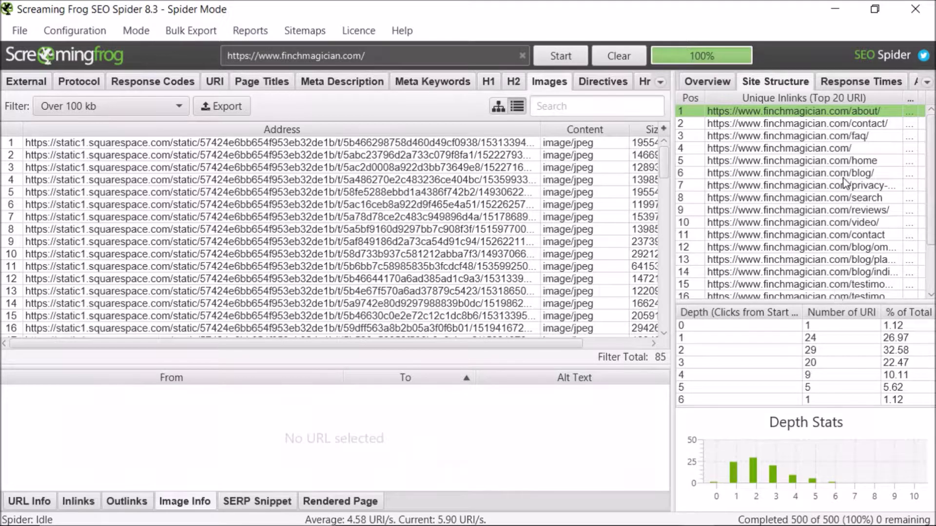
{"action": "left_click", "coordinate": [841, 197]}
{"action": "left_click", "coordinate": [831, 161]}
{"action": "left_click", "coordinate": [823, 187]}
{"action": "left_click", "coordinate": [857, 234]}
{"action": "left_click", "coordinate": [841, 271]}
{"action": "left_click", "coordinate": [845, 239]}
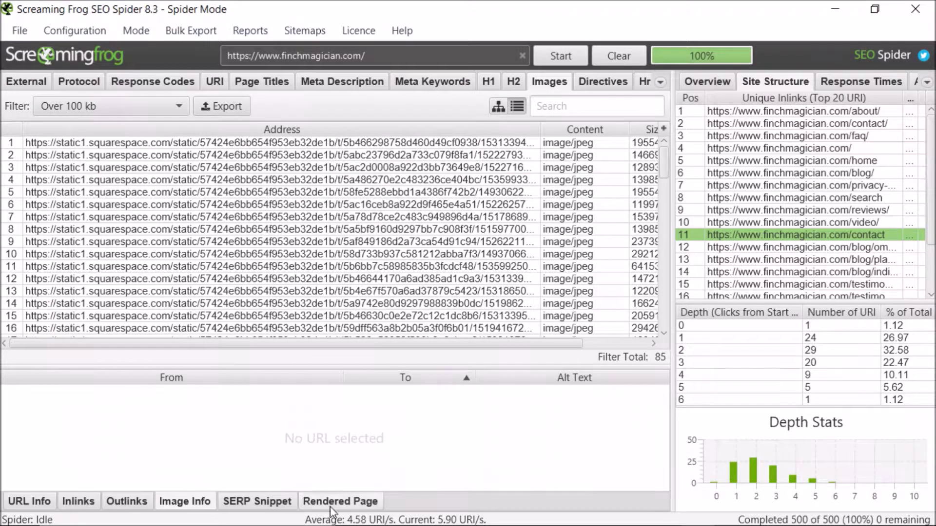
Step: Switch to Chrome and open egochi.com in the tab holding the Indianapolis magician search results
{"action": "left_click", "coordinate": [428, 509]}
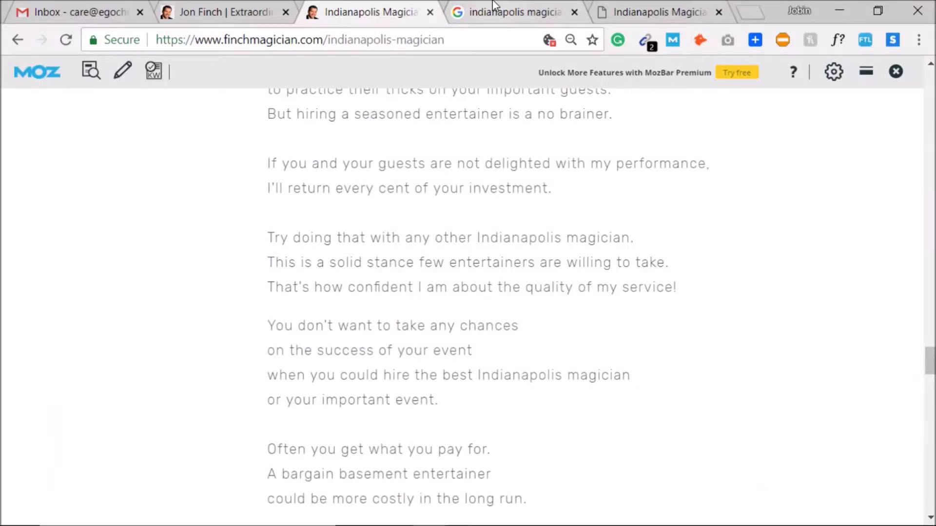
{"action": "left_click", "coordinate": [478, 6]}
{"action": "left_click", "coordinate": [403, 40]}
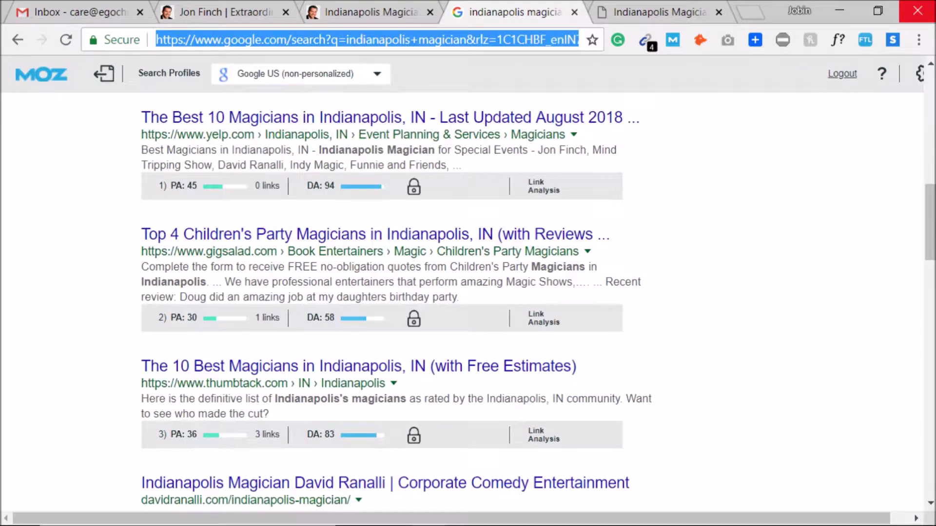
{"action": "type", "text": "egochi.com"}
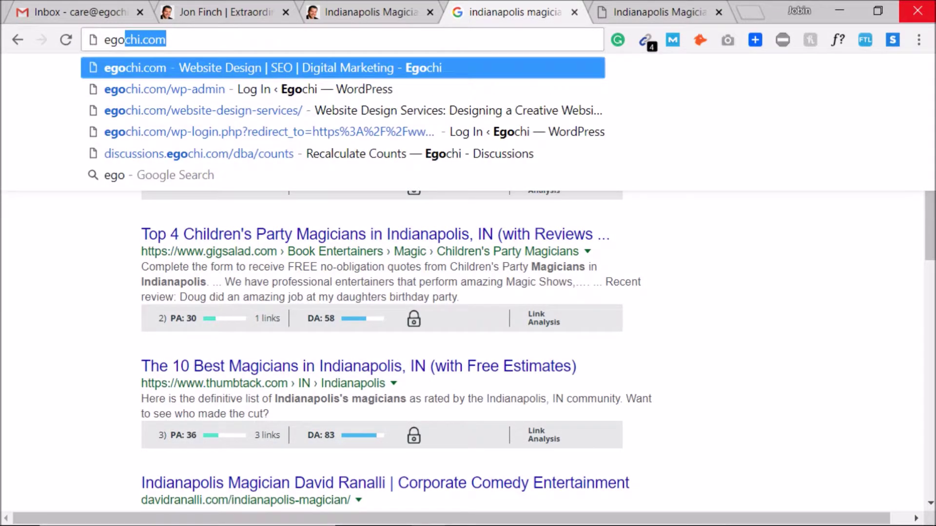
{"action": "key", "text": "Return"}
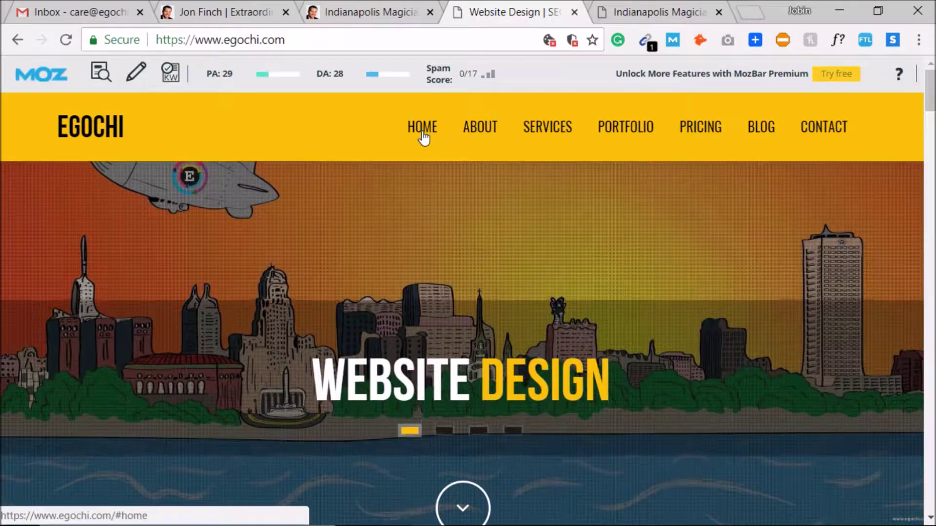
Step: Examine how the Egochi site's Services navigation nests subpages under Website Design, SEO, Link Building and Social Media Marketing
{"action": "mouse_move", "coordinate": [557, 142]}
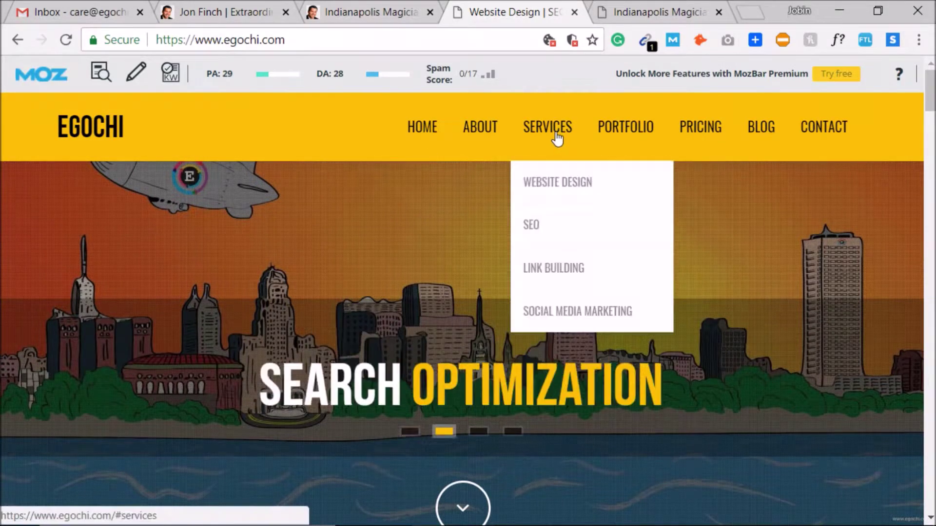
{"action": "mouse_move", "coordinate": [539, 238]}
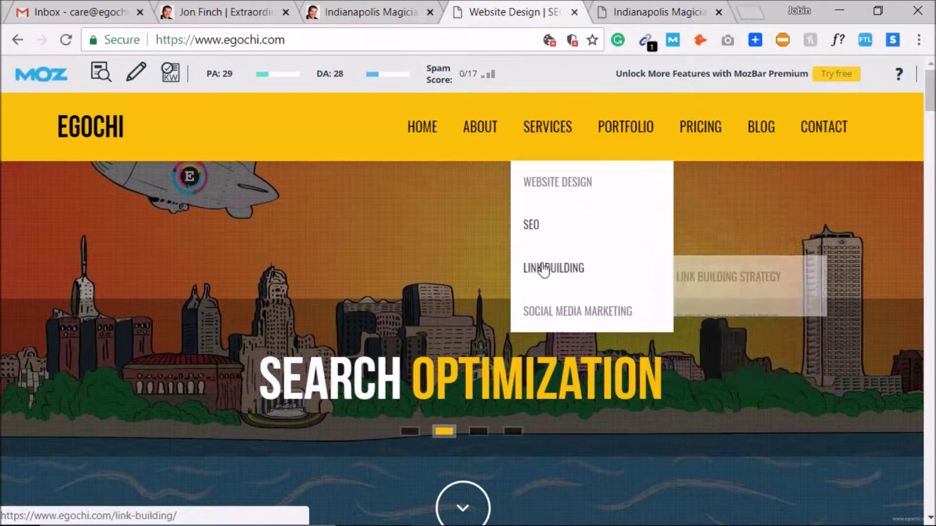
{"action": "mouse_move", "coordinate": [624, 321]}
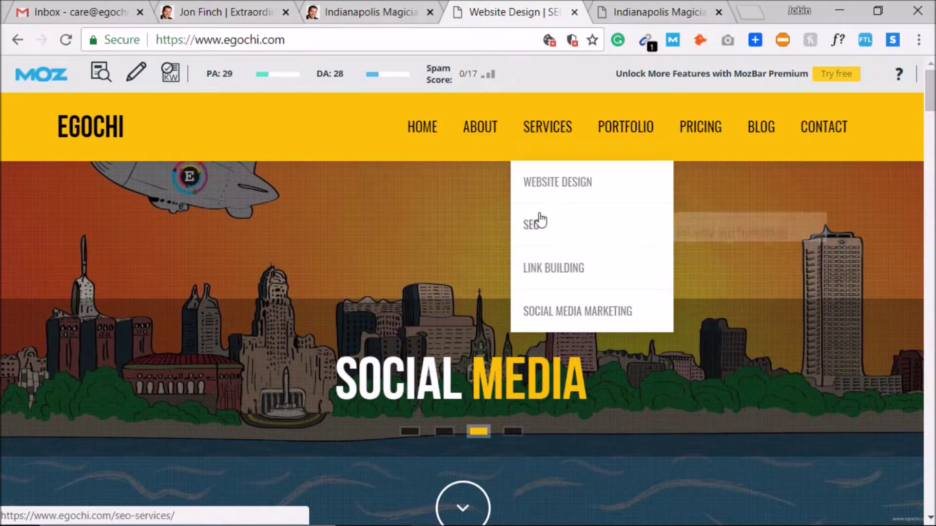
{"action": "mouse_move", "coordinate": [555, 187]}
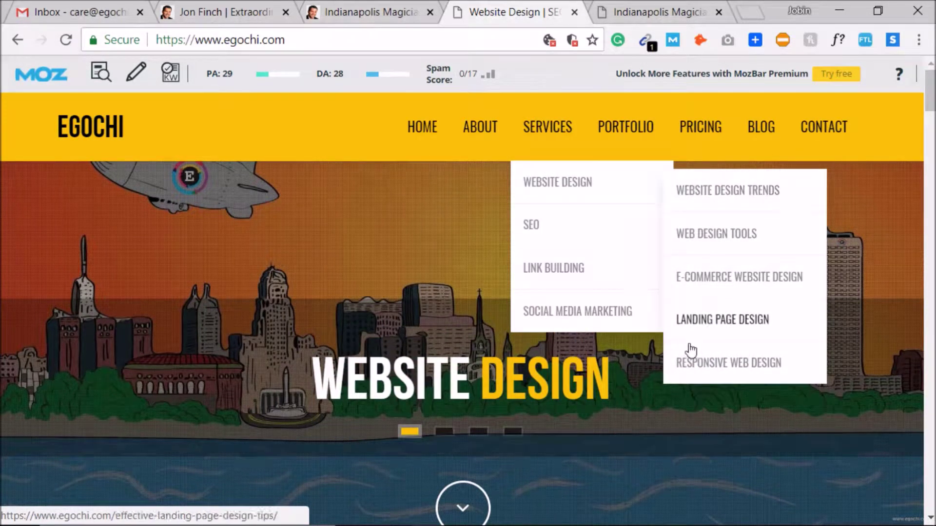
{"action": "mouse_move", "coordinate": [589, 222]}
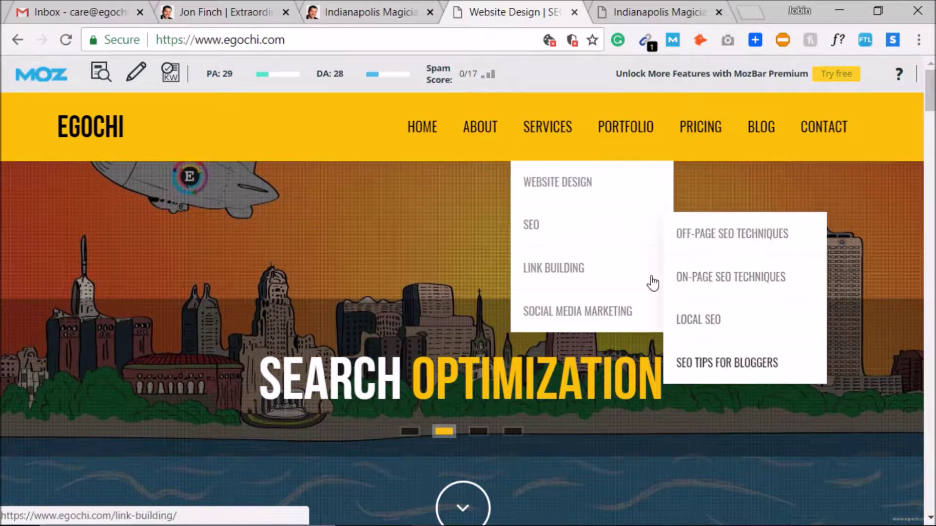
{"action": "mouse_move", "coordinate": [643, 275]}
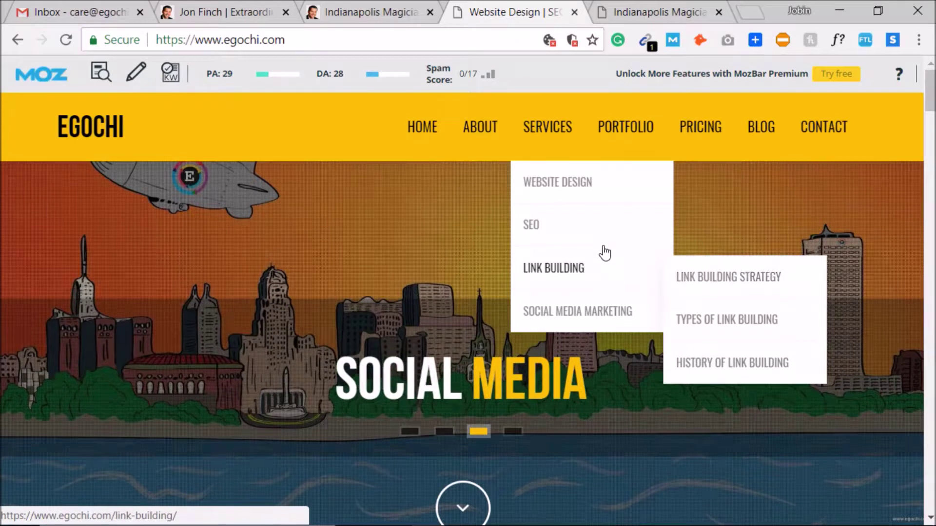
{"action": "mouse_move", "coordinate": [558, 207]}
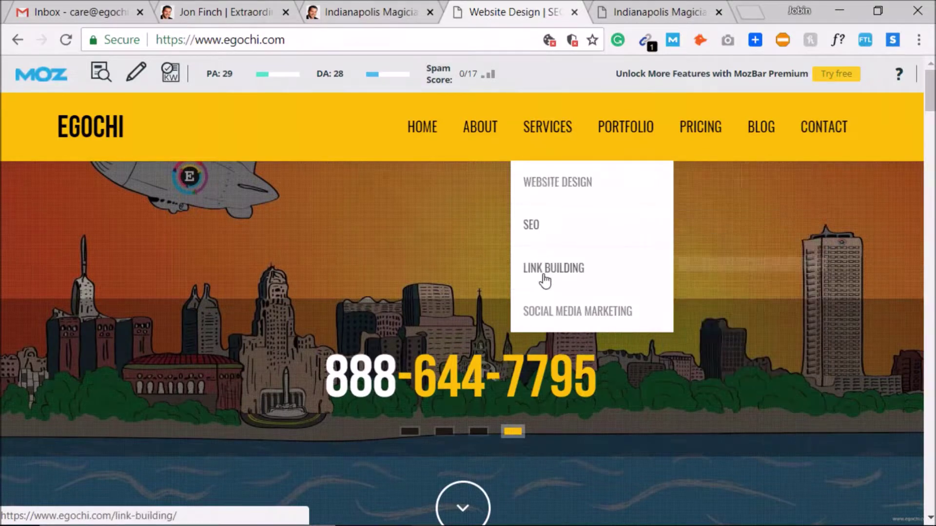
{"action": "mouse_move", "coordinate": [592, 191]}
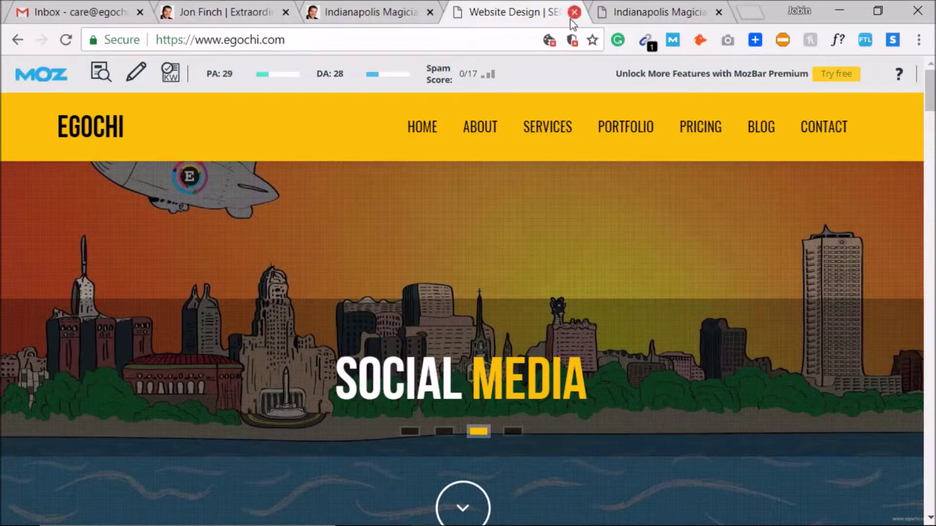
Step: Close the Egochi site and return to the finchmagician.com homepage
{"action": "key", "text": "ctrl+w"}
{"action": "left_click", "coordinate": [233, 7]}
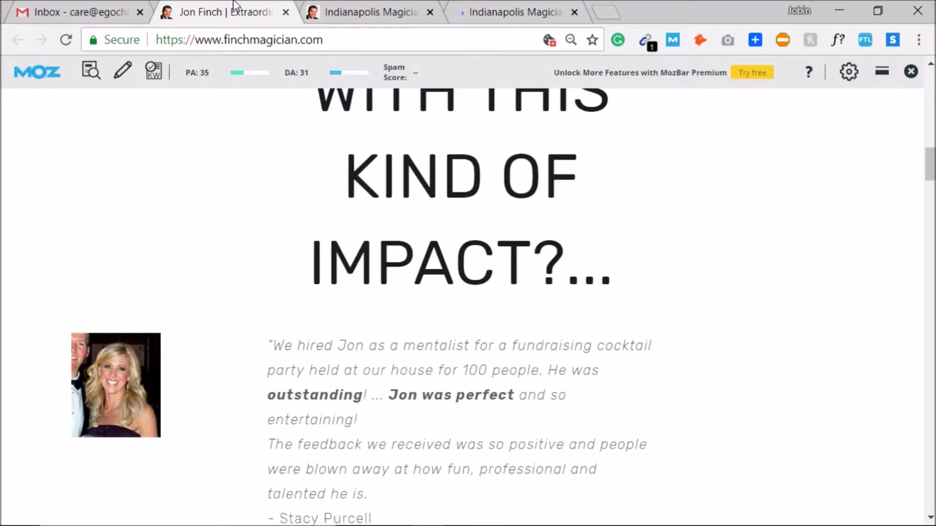
Step: Record "IMprove site structure" as item 13 of the improvement list in Notepad
{"action": "scroll", "coordinate": [599, 249], "scroll_direction": "up", "scroll_amount": 15}
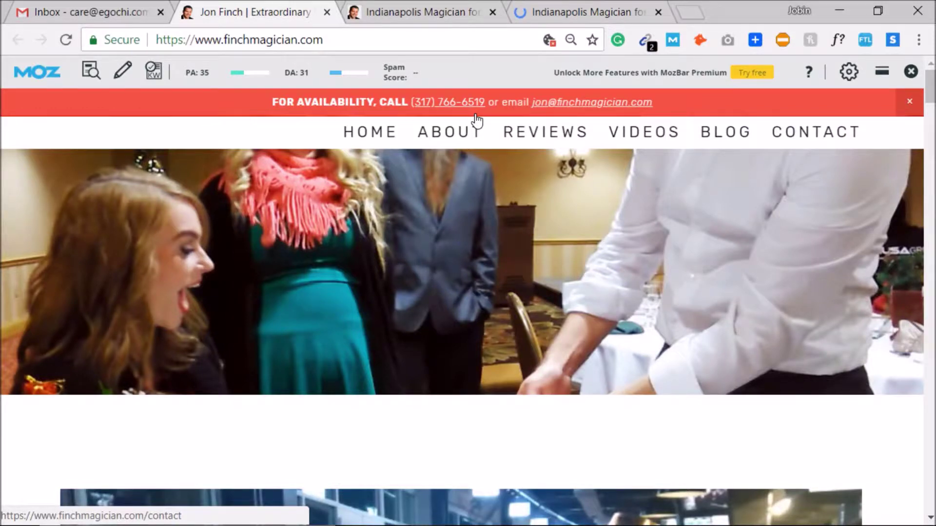
{"action": "left_click", "coordinate": [659, 480]}
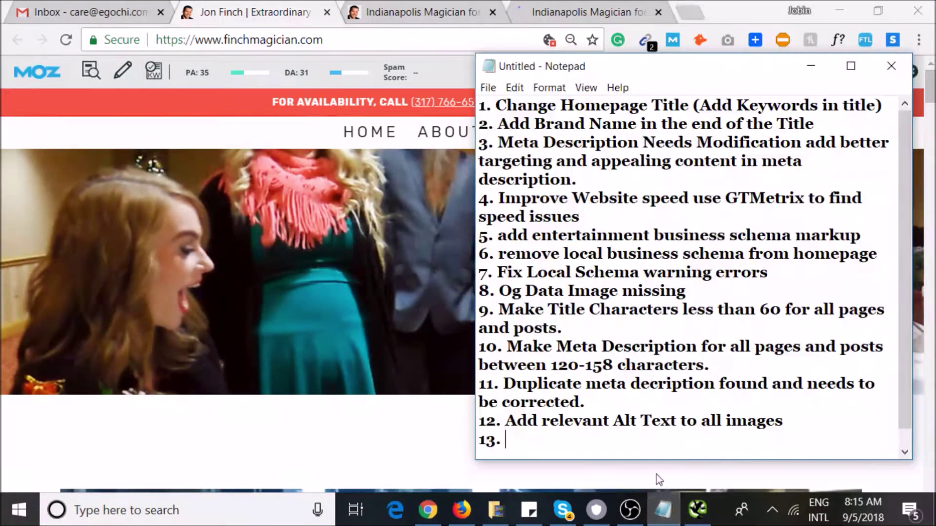
{"action": "type", "text": "IMprove site structure"}
{"action": "key", "text": "Return"}
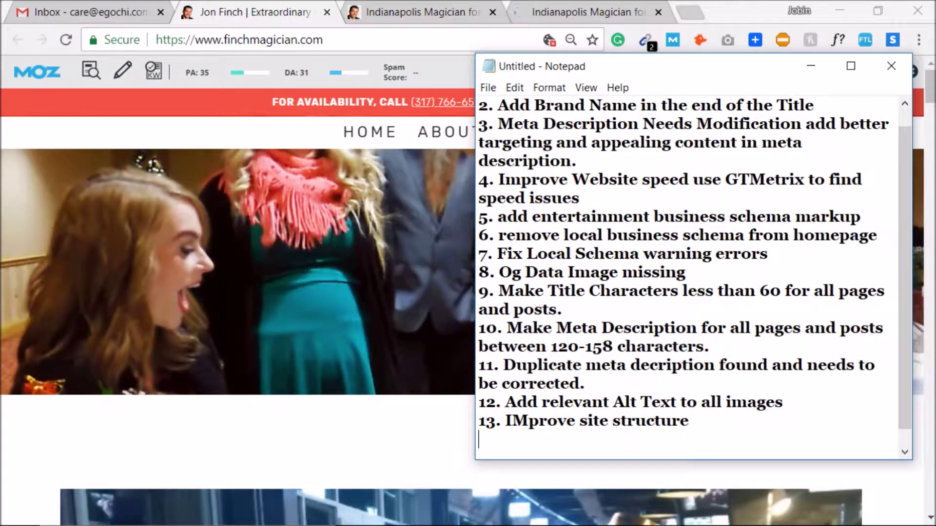
Step: Open the magician site's Blog page in Chrome, switch to the Indianapolis magician page and close its duplicate tab
{"action": "left_click", "coordinate": [304, 271]}
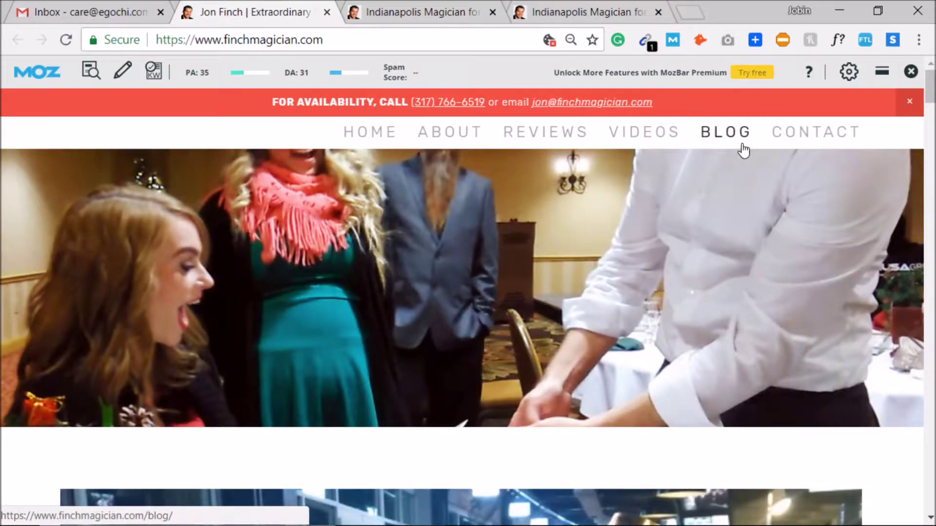
{"action": "left_click", "coordinate": [729, 133]}
{"action": "left_click", "coordinate": [451, 5]}
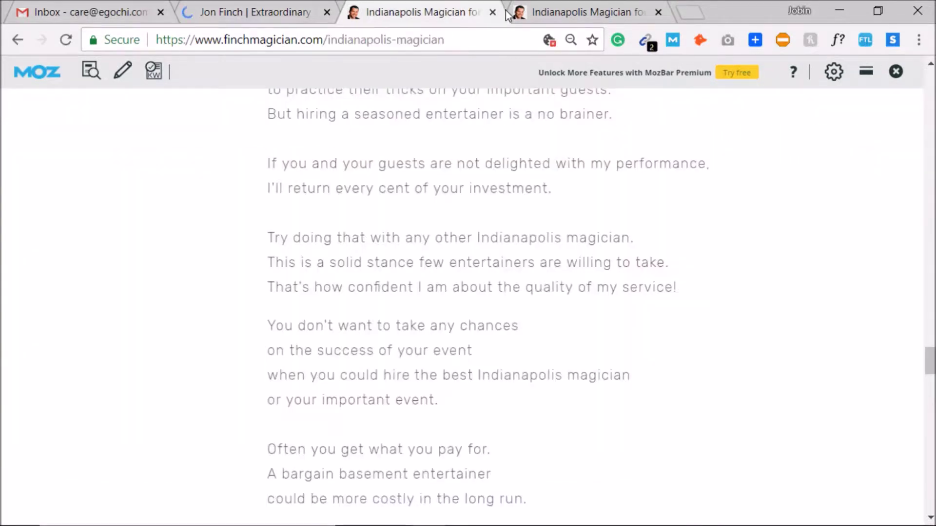
{"action": "scroll", "coordinate": [447, 344], "scroll_direction": "up", "scroll_amount": 7}
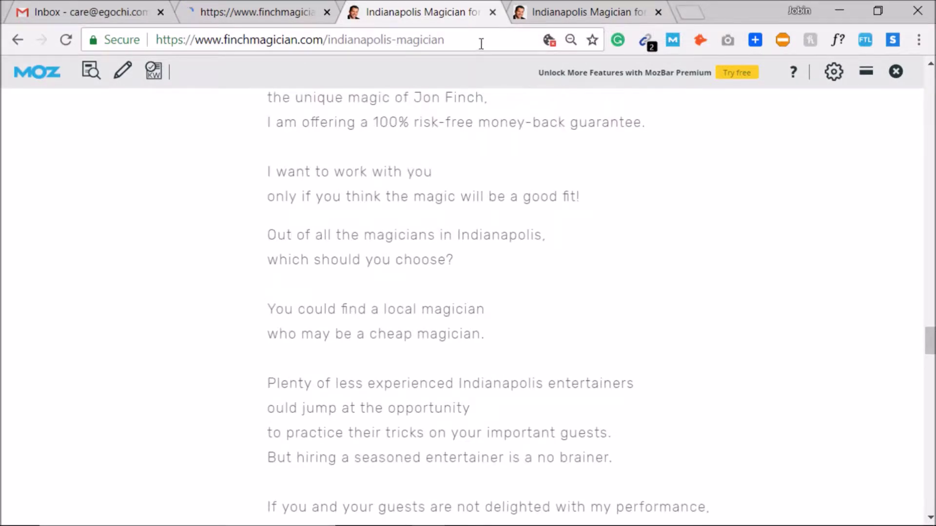
{"action": "left_click", "coordinate": [627, 12]}
{"action": "left_click", "coordinate": [434, 7]}
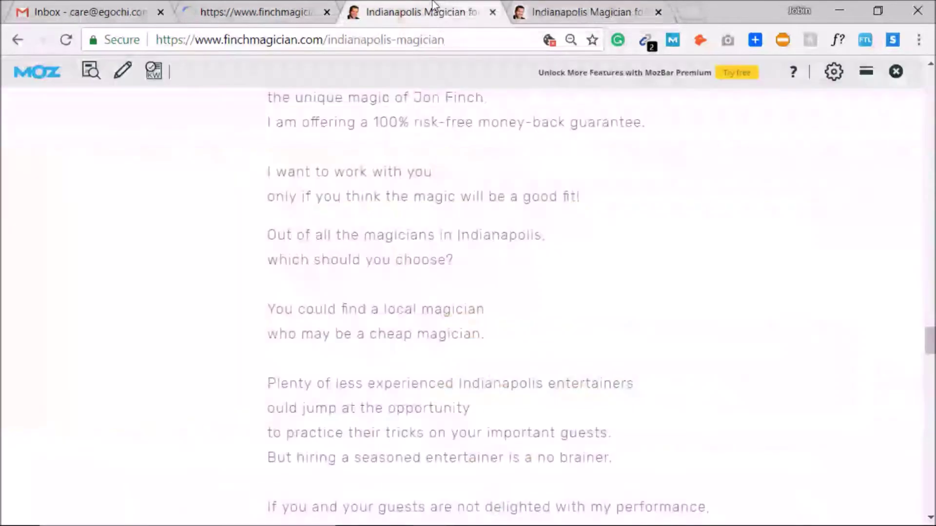
{"action": "left_click", "coordinate": [658, 13]}
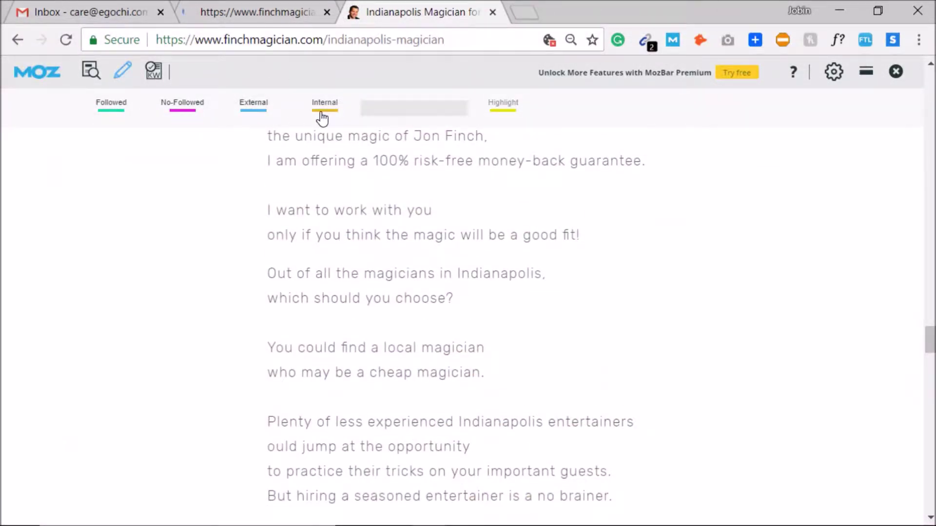
Step: Highlight the internal and external links on the Indianapolis magician page with MozBar
{"action": "scroll", "coordinate": [548, 260], "scroll_direction": "up", "scroll_amount": 8}
{"action": "left_click", "coordinate": [503, 107]}
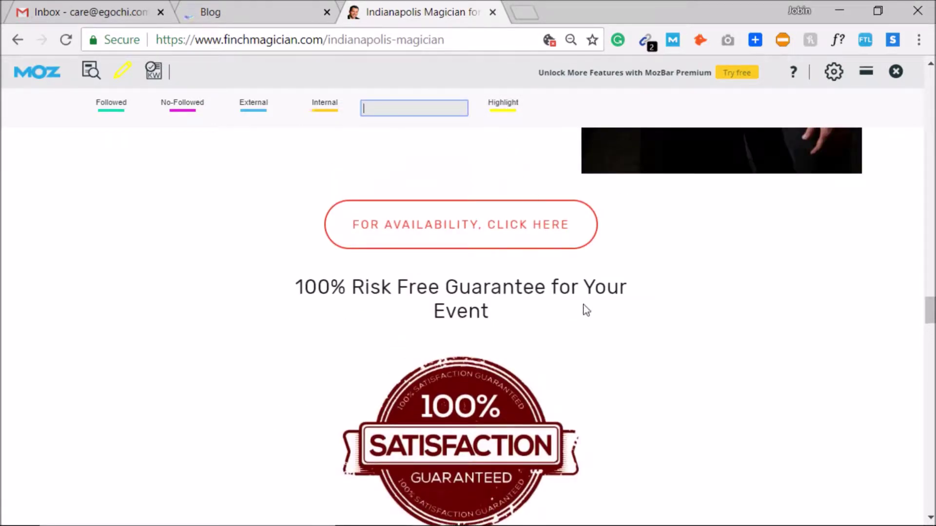
{"action": "scroll", "coordinate": [586, 311], "scroll_direction": "up", "scroll_amount": 4}
{"action": "left_click", "coordinate": [502, 110]}
{"action": "scroll", "coordinate": [483, 269], "scroll_direction": "up", "scroll_amount": 3}
{"action": "scroll", "coordinate": [483, 269], "scroll_direction": "up", "scroll_amount": 20}
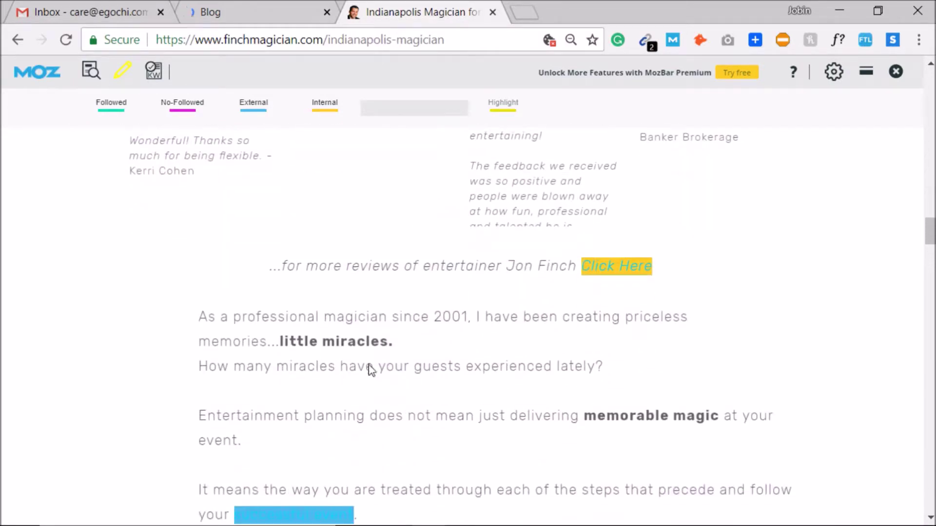
Step: Open the external link on "successful event", examine the Visit Indy homepage and return to the Indianapolis magician page
{"action": "scroll", "coordinate": [294, 334], "scroll_direction": "down", "scroll_amount": 4}
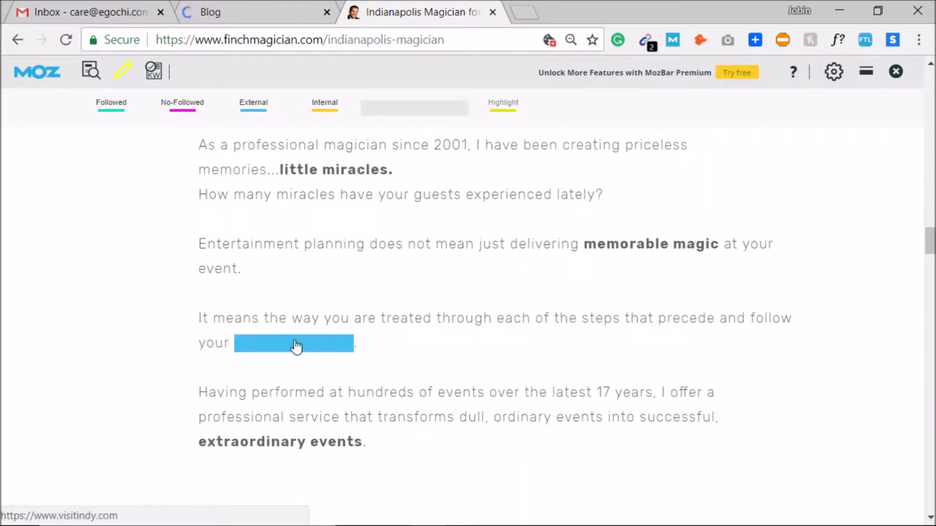
{"action": "left_click", "coordinate": [264, 105]}
{"action": "left_click_drag", "start_coordinate": [380, 345], "coordinate": [237, 342]}
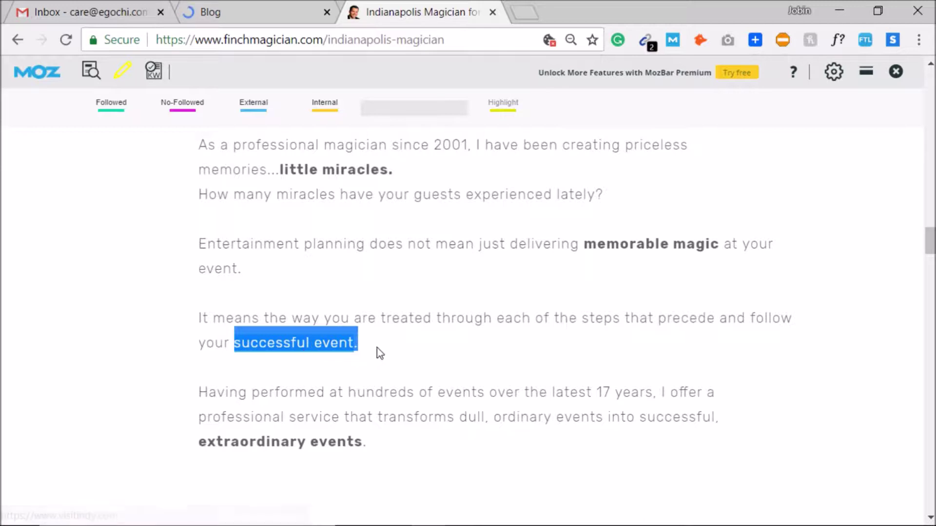
{"action": "left_click", "coordinate": [341, 347]}
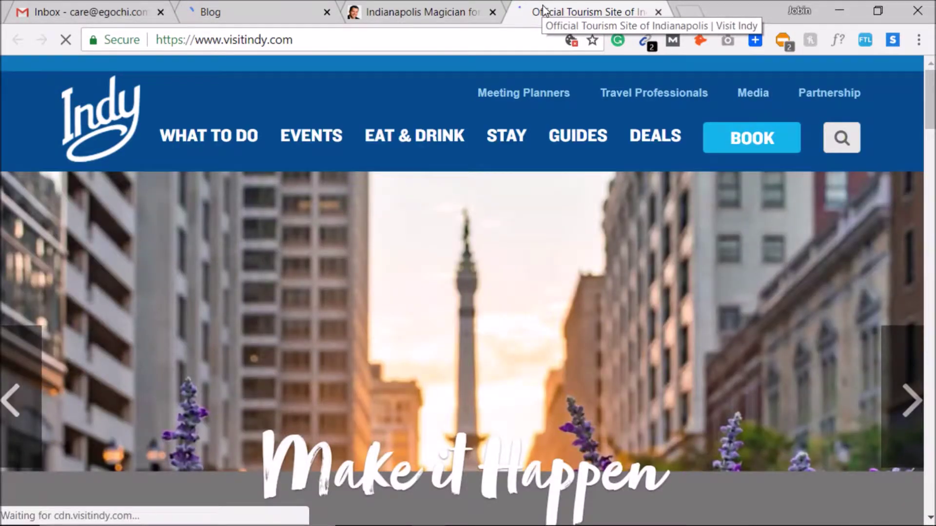
{"action": "scroll", "coordinate": [518, 277], "scroll_direction": "down", "scroll_amount": 5}
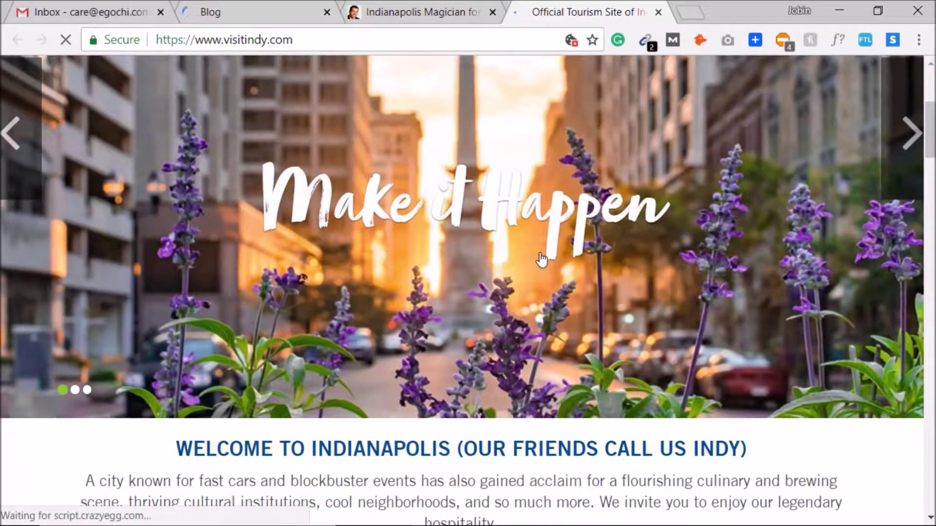
{"action": "scroll", "coordinate": [531, 248], "scroll_direction": "up", "scroll_amount": 3}
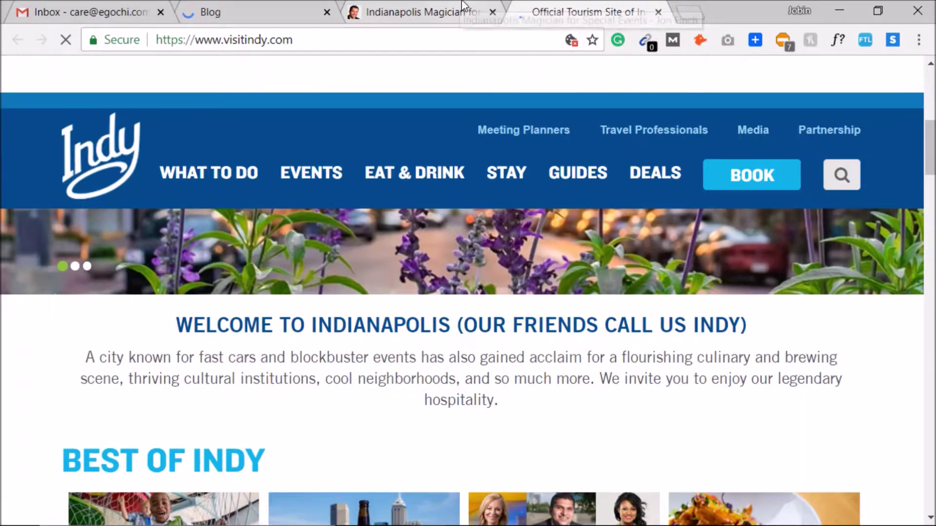
{"action": "left_click", "coordinate": [461, 5]}
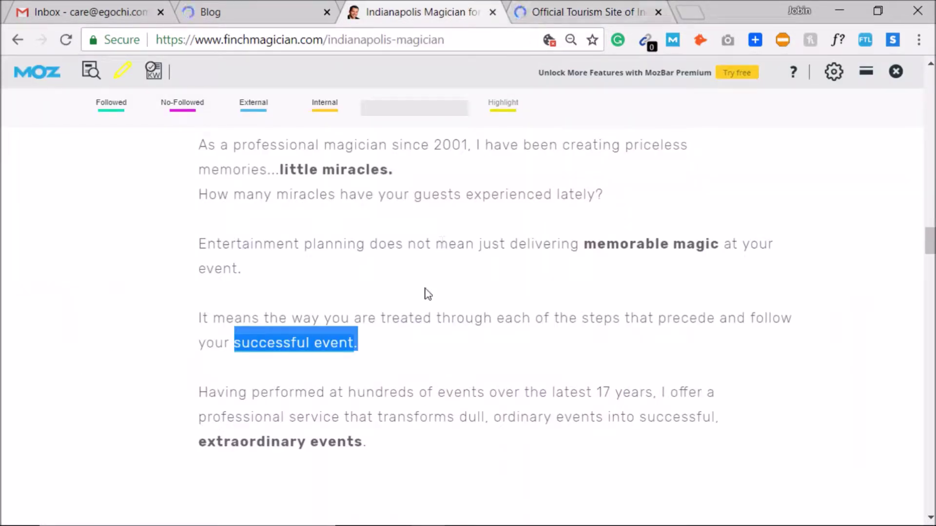
{"action": "scroll", "coordinate": [427, 294], "scroll_direction": "up", "scroll_amount": 5}
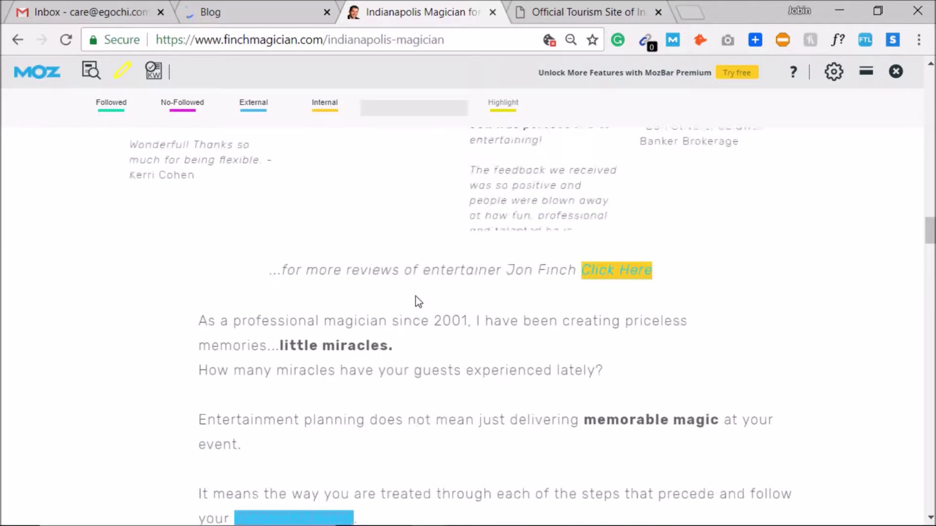
Step: Search Google for "wikipedia magician" in the Visit Indy tab
{"action": "left_click", "coordinate": [528, 16]}
{"action": "left_click", "coordinate": [479, 44]}
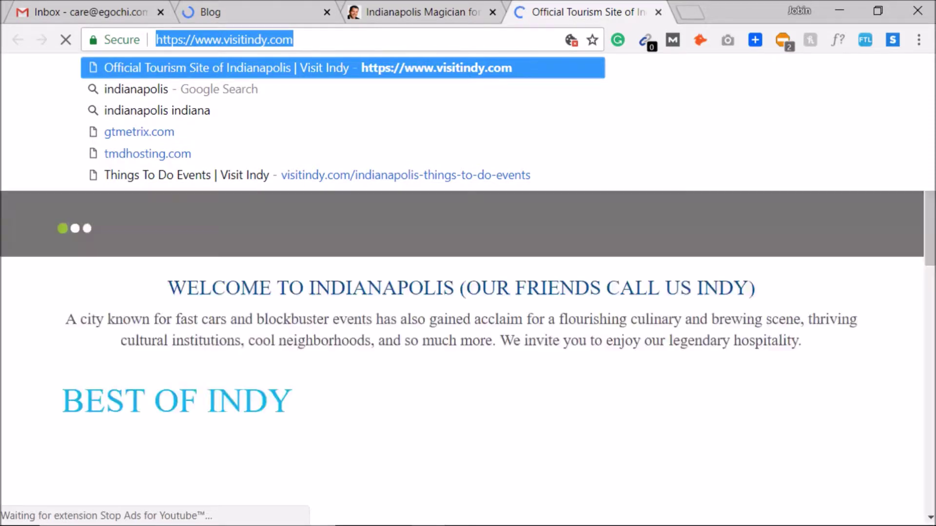
{"action": "key", "text": "BackSpace"}
{"action": "type", "text": "w"}
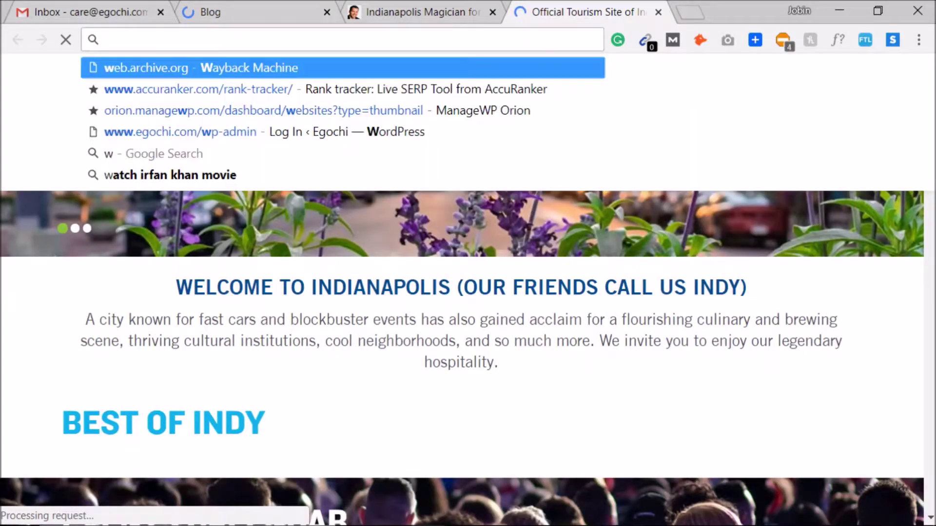
{"action": "type", "text": "ikipedia ma"}
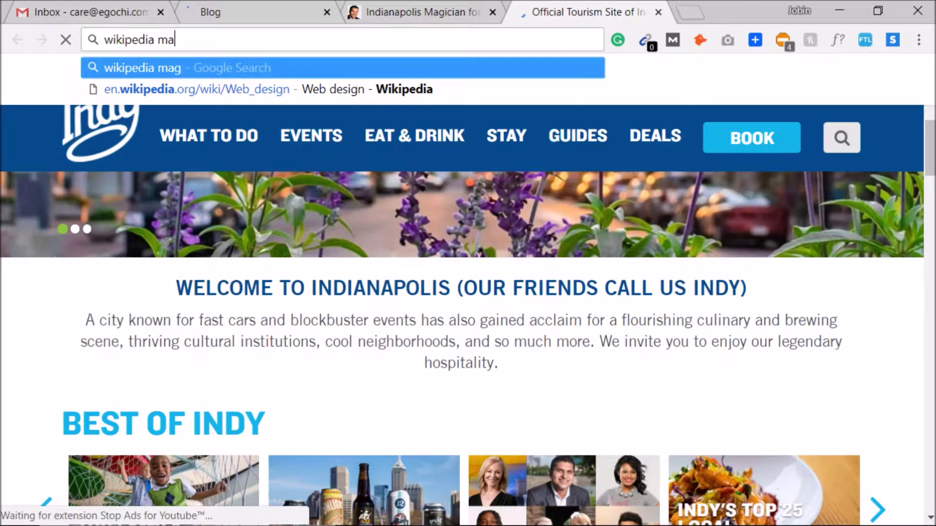
{"action": "type", "text": "gician"}
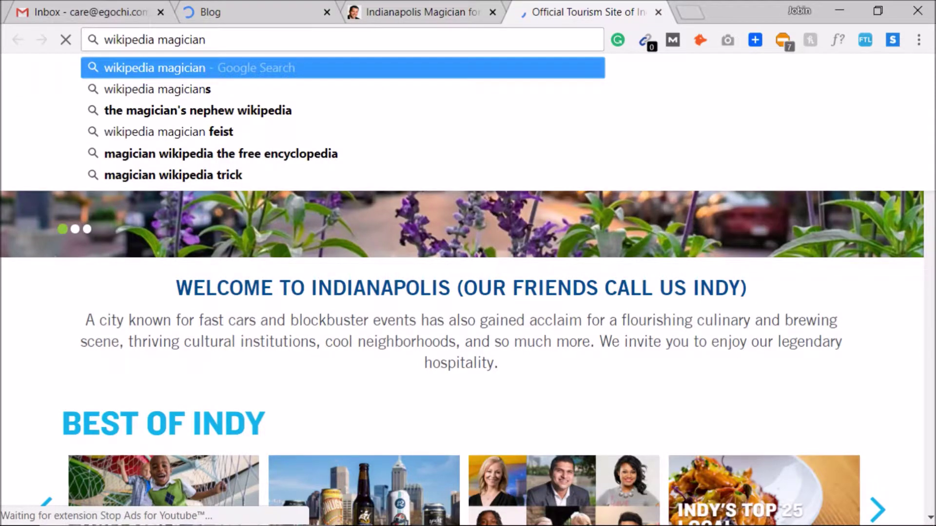
{"action": "key", "text": "Return"}
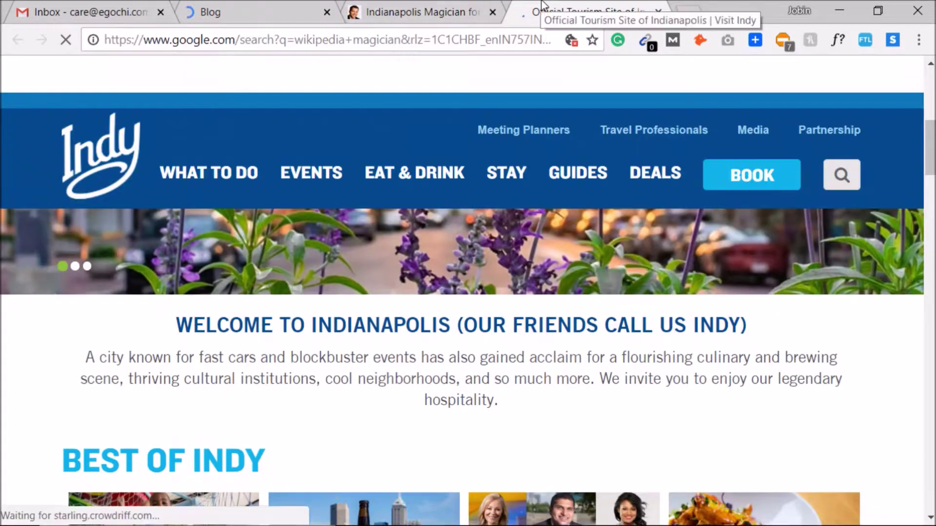
Step: Open the Magician Wikipedia article from the search results, return to the Indianapolis magician page and close the article
{"action": "left_click", "coordinate": [441, 6]}
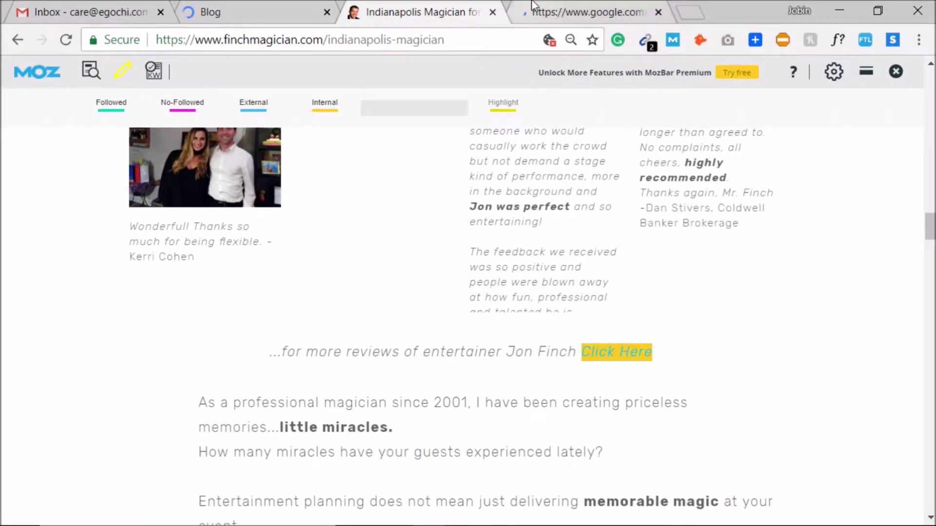
{"action": "left_click", "coordinate": [532, 6]}
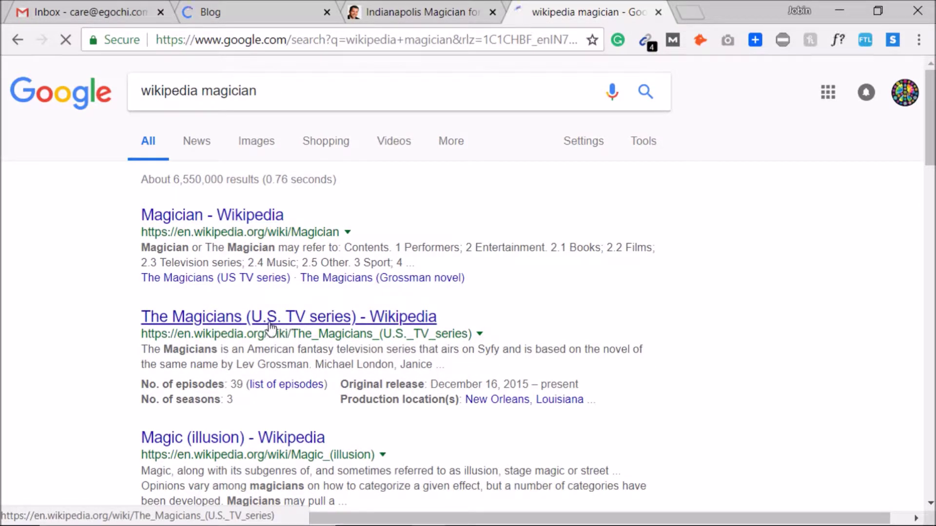
{"action": "left_click", "coordinate": [253, 249]}
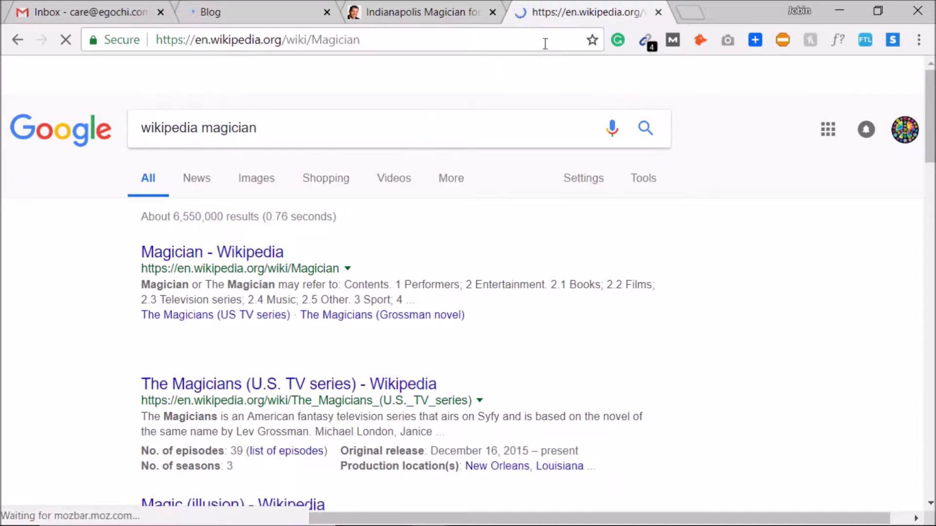
{"action": "left_click", "coordinate": [475, 10]}
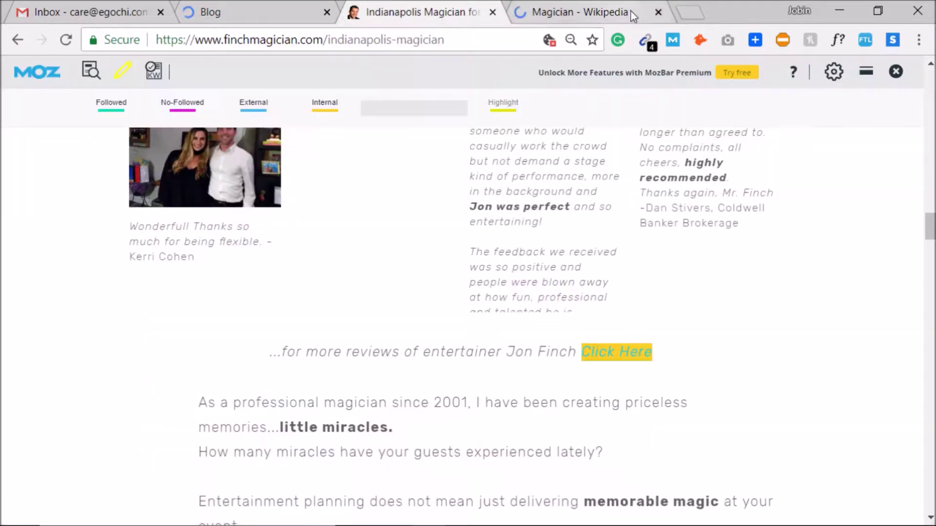
{"action": "left_click", "coordinate": [658, 13]}
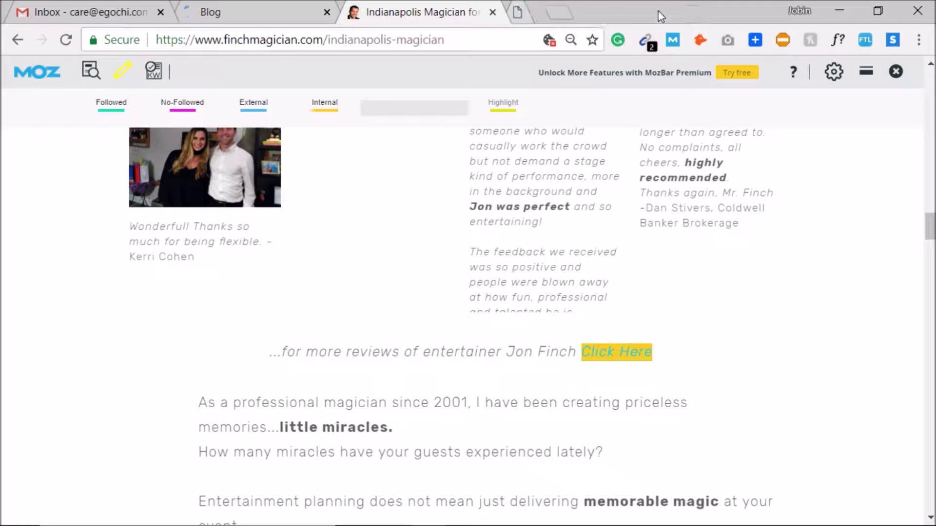
Step: Examine the highlighted internal links below the magician's portrait and follow the "videos" link
{"action": "scroll", "coordinate": [602, 298], "scroll_direction": "up", "scroll_amount": 6}
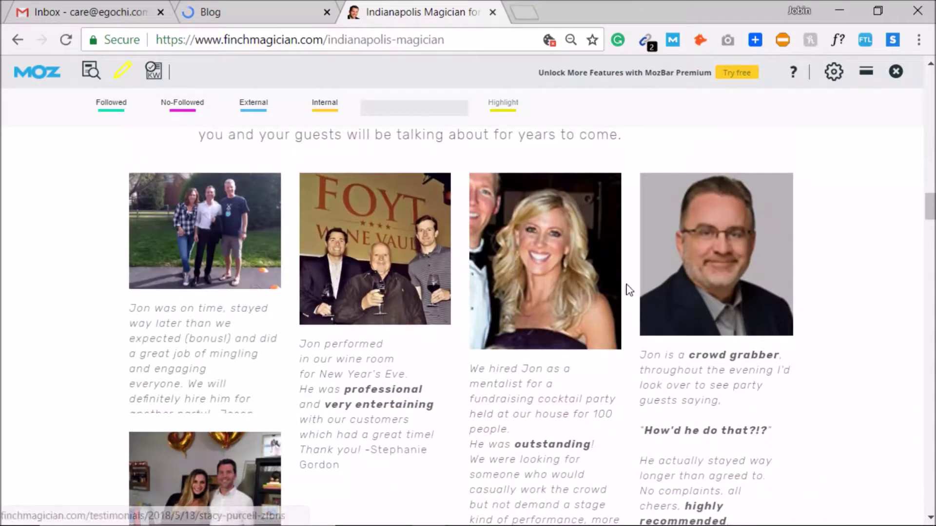
{"action": "scroll", "coordinate": [629, 292], "scroll_direction": "up", "scroll_amount": 8}
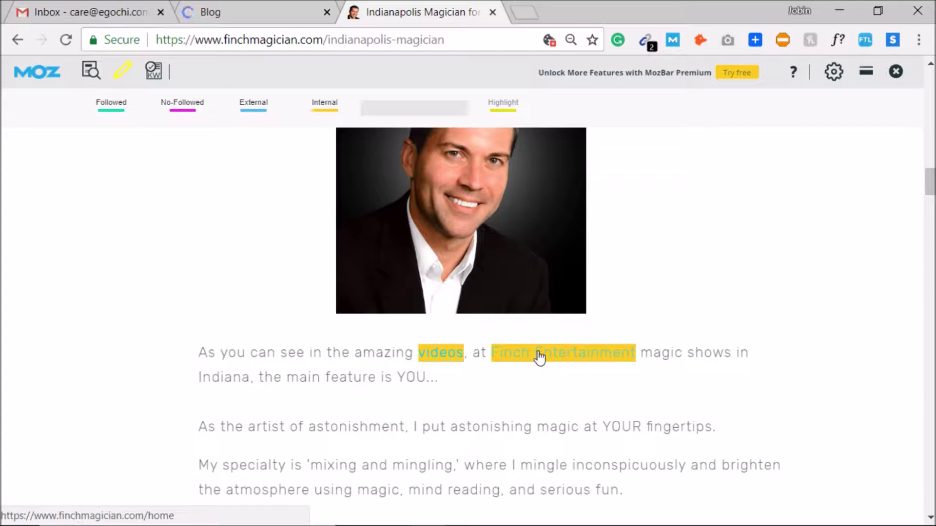
{"action": "left_click", "coordinate": [446, 356]}
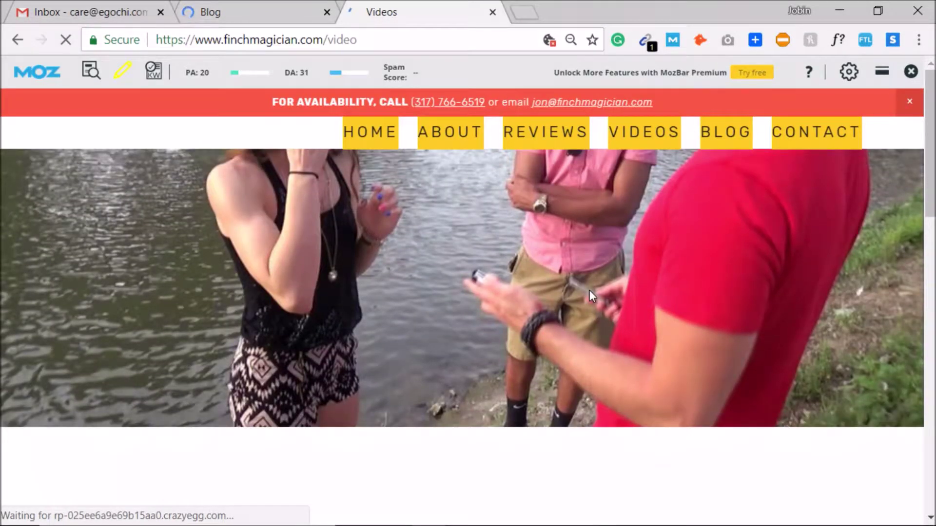
Step: Look through the Videos page's thumbnails and open the one of a woman holding a drink beside the magician
{"action": "scroll", "coordinate": [590, 290], "scroll_direction": "down", "scroll_amount": 6}
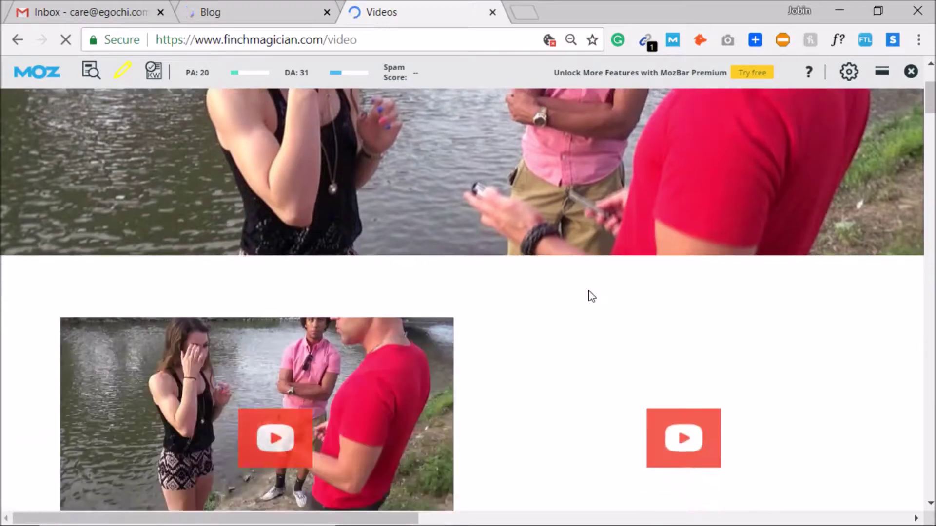
{"action": "scroll", "coordinate": [477, 340], "scroll_direction": "down", "scroll_amount": 20}
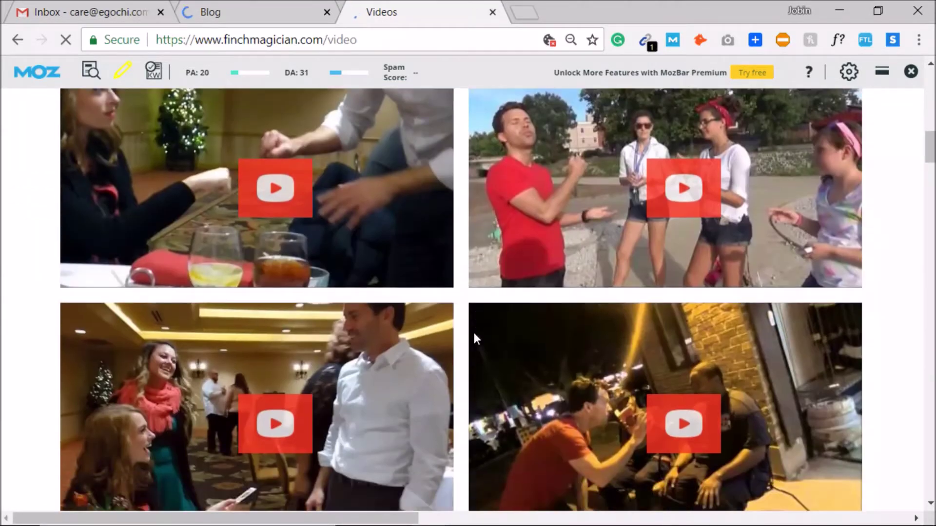
{"action": "scroll", "coordinate": [477, 340], "scroll_direction": "down", "scroll_amount": 15}
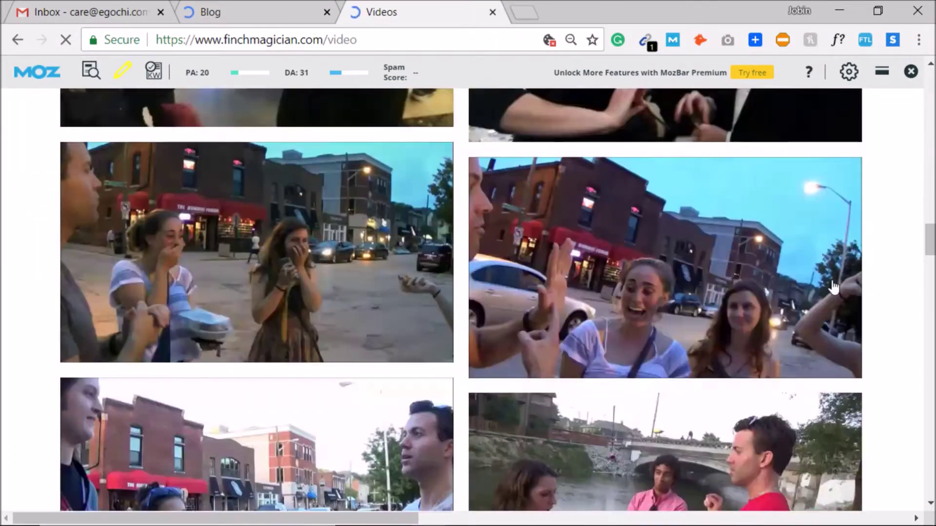
{"action": "mouse_move", "coordinate": [920, 246]}
{"action": "left_mouse_down"}
{"action": "mouse_move", "coordinate": [912, 484]}
{"action": "mouse_move", "coordinate": [926, 409]}
{"action": "mouse_move", "coordinate": [924, 232]}
{"action": "left_mouse_up"}
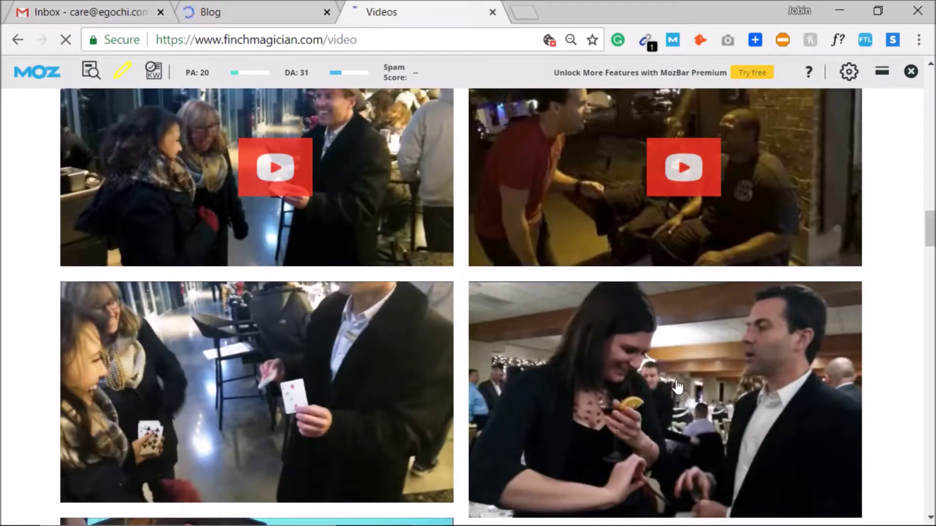
{"action": "left_click", "coordinate": [681, 380]}
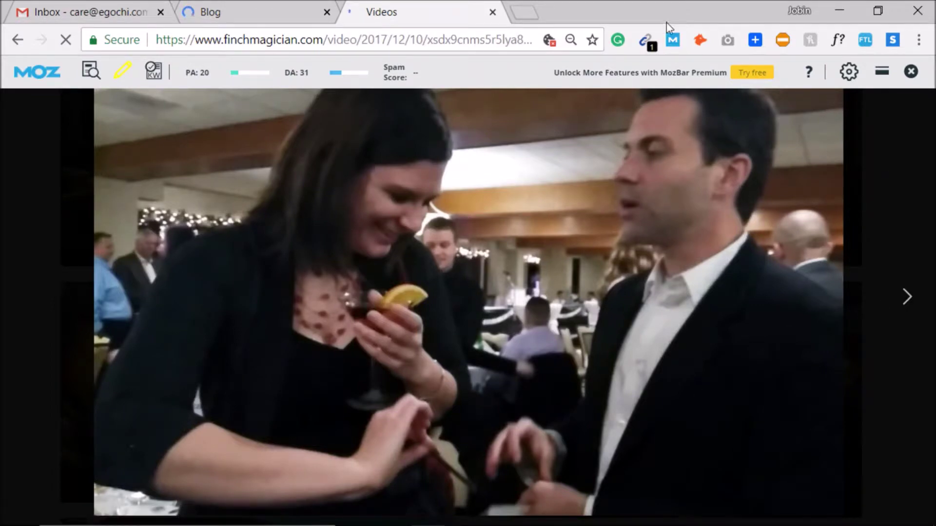
Step: Turn off the MozBar overlay and close the enlarged video to return to the Videos page
{"action": "left_click", "coordinate": [673, 41]}
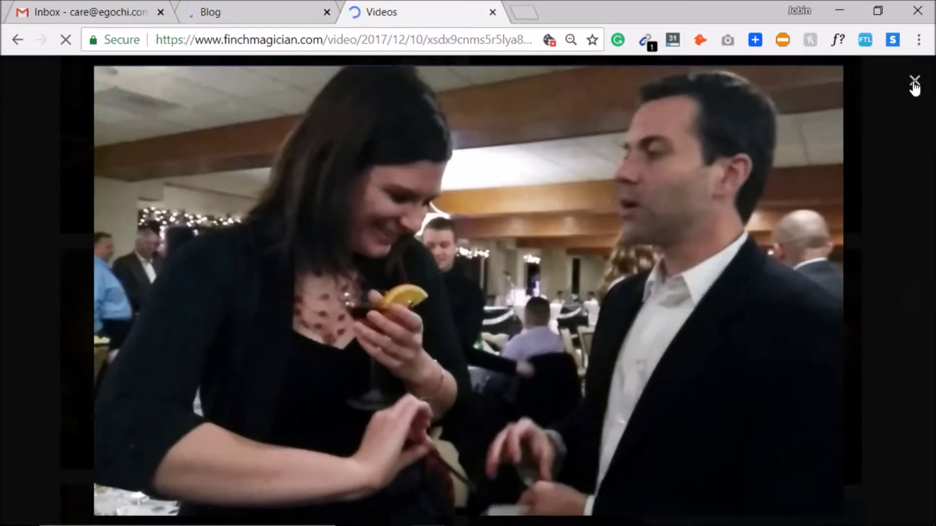
{"action": "left_click", "coordinate": [915, 81]}
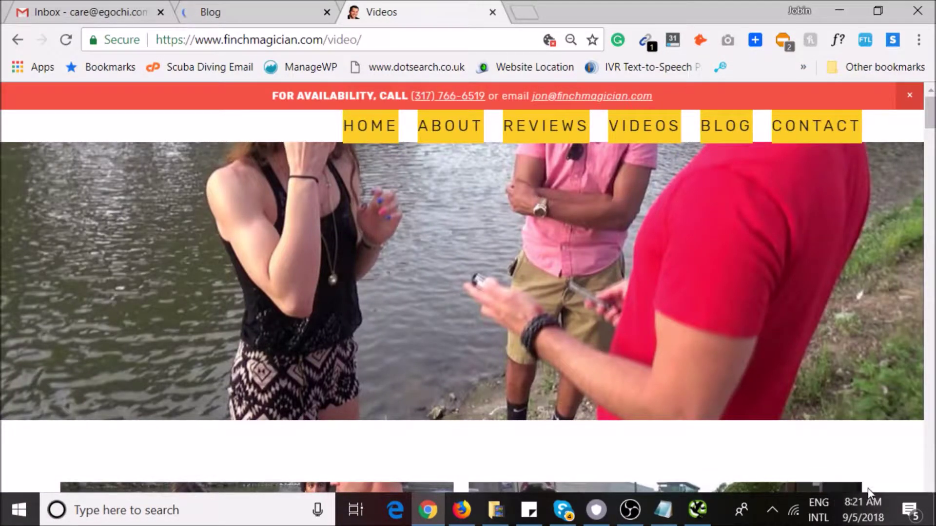
Step: Look through the Videos page's thumbnails and open the night-time one of the magician in a red shirt facing a seated man
{"action": "scroll", "coordinate": [869, 482], "scroll_direction": "down", "scroll_amount": 5}
{"action": "scroll", "coordinate": [697, 314], "scroll_direction": "down", "scroll_amount": 12}
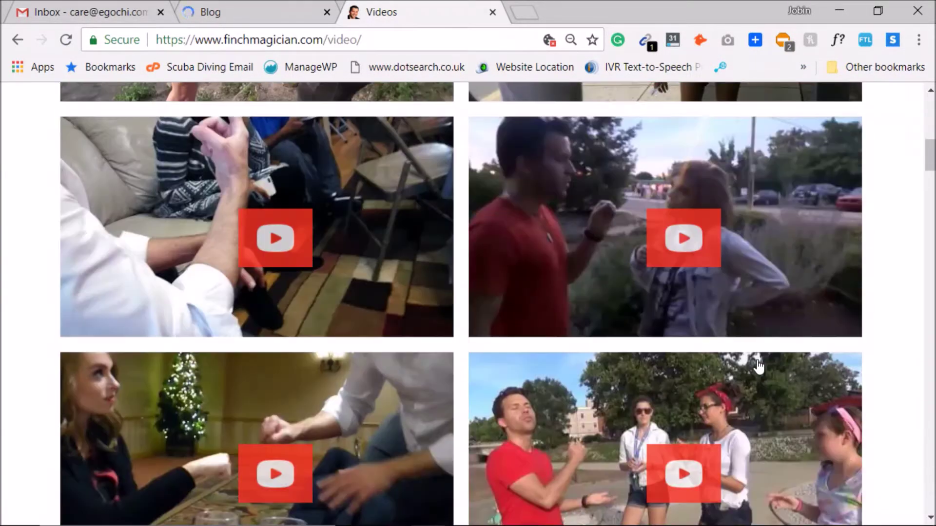
{"action": "scroll", "coordinate": [677, 472], "scroll_direction": "down", "scroll_amount": 3}
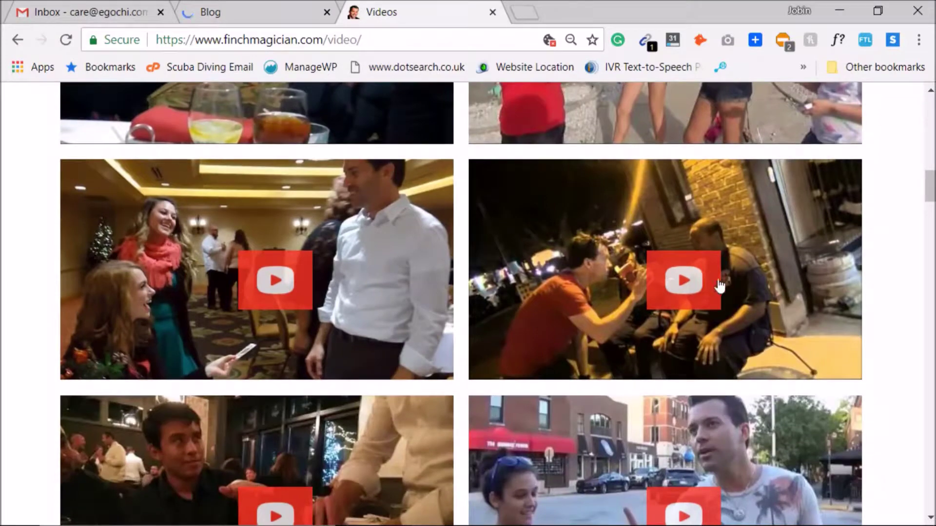
{"action": "left_click", "coordinate": [788, 280]}
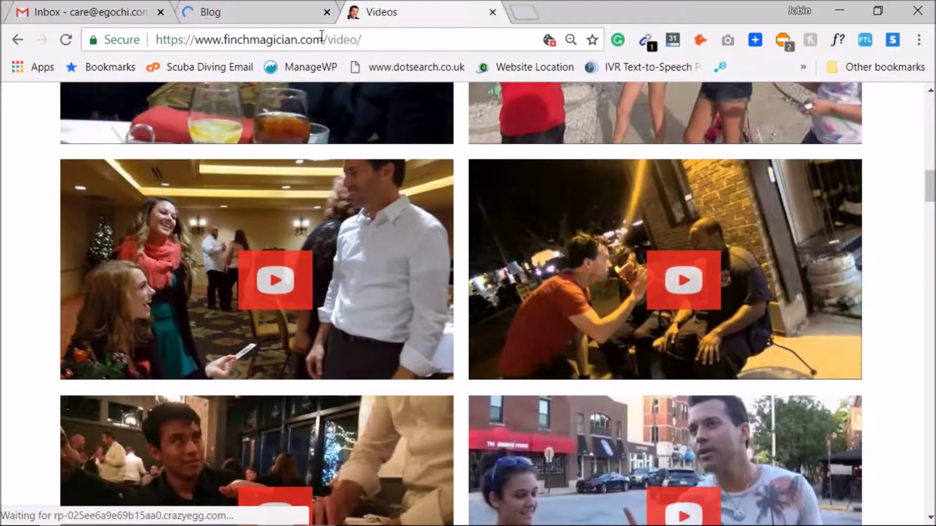
{"action": "right_click", "coordinate": [322, 40]}
{"action": "left_click", "coordinate": [302, 46]}
{"action": "left_click", "coordinate": [397, 42]}
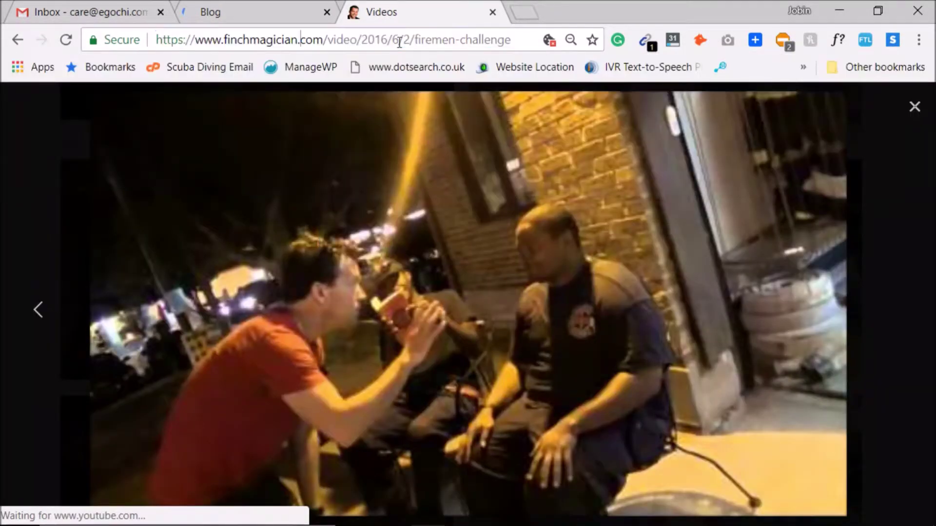
{"action": "left_click_drag", "start_coordinate": [362, 40], "coordinate": [67, 49]}
{"action": "key", "text": "ctrl+c"}
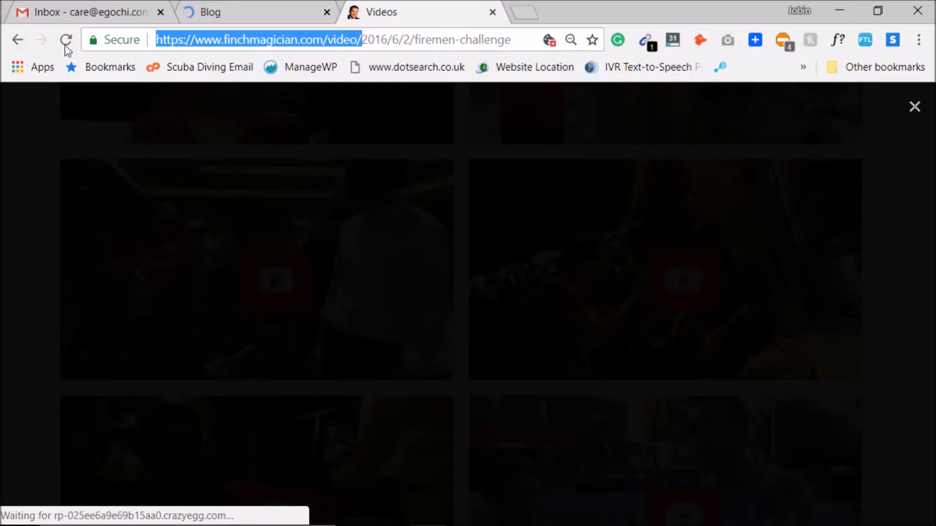
Step: Search Google in a new tab for "google structured data testing tool" and open Google's Structured Data Testing Tool from the results
{"action": "left_click", "coordinate": [522, 10]}
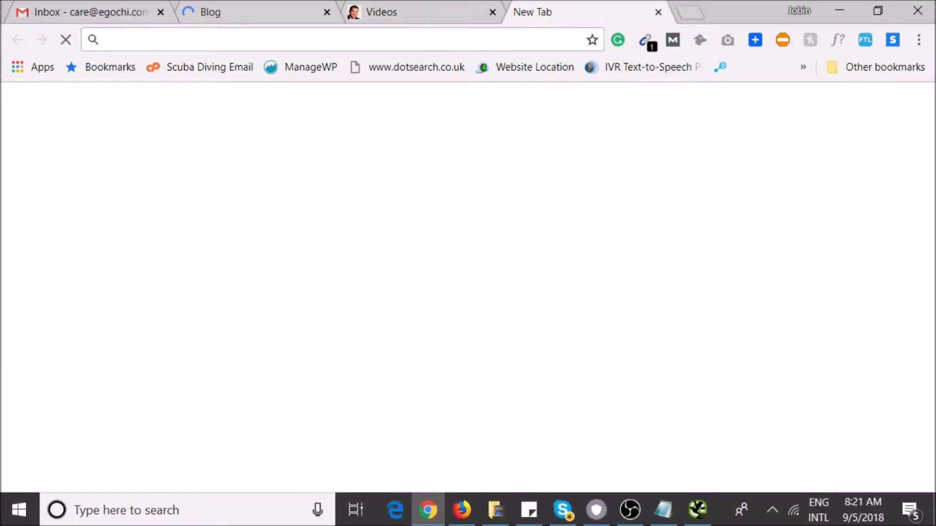
{"action": "type", "text": "google structured data testing tool"}
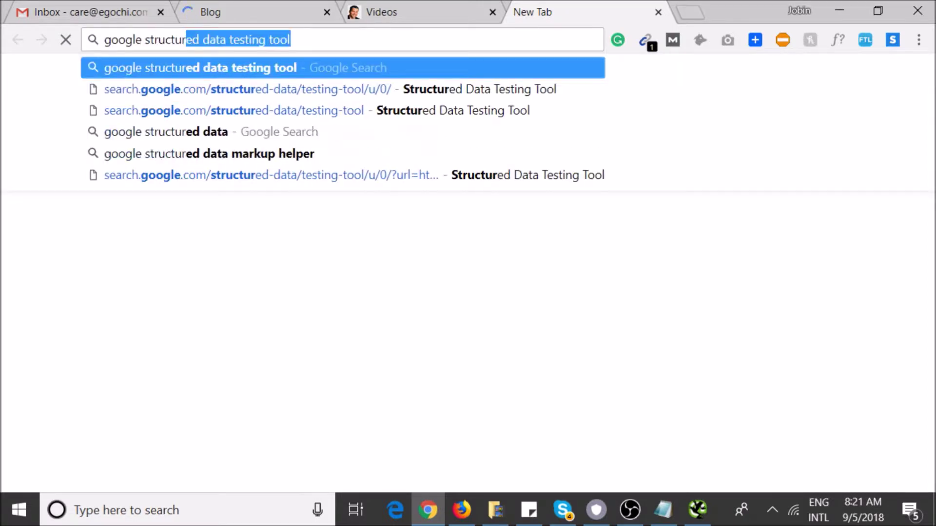
{"action": "key", "text": "Return"}
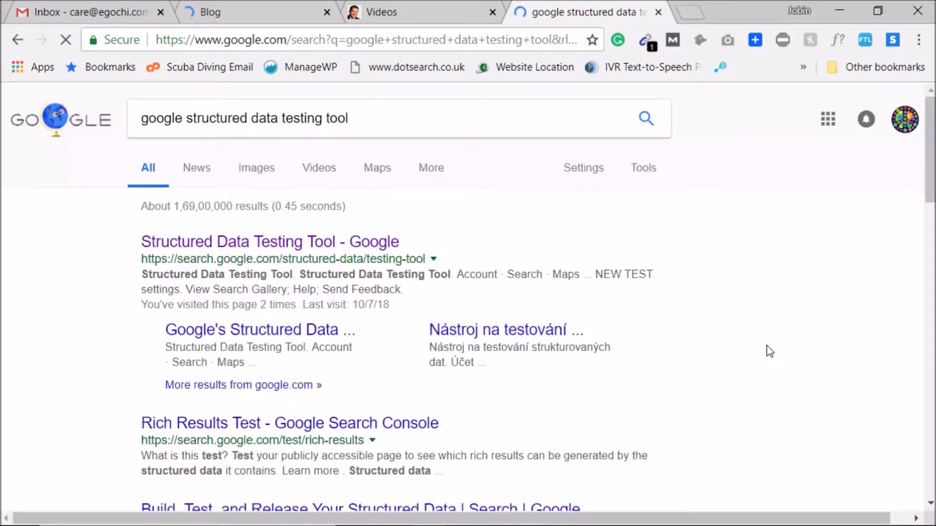
{"action": "left_click", "coordinate": [290, 245]}
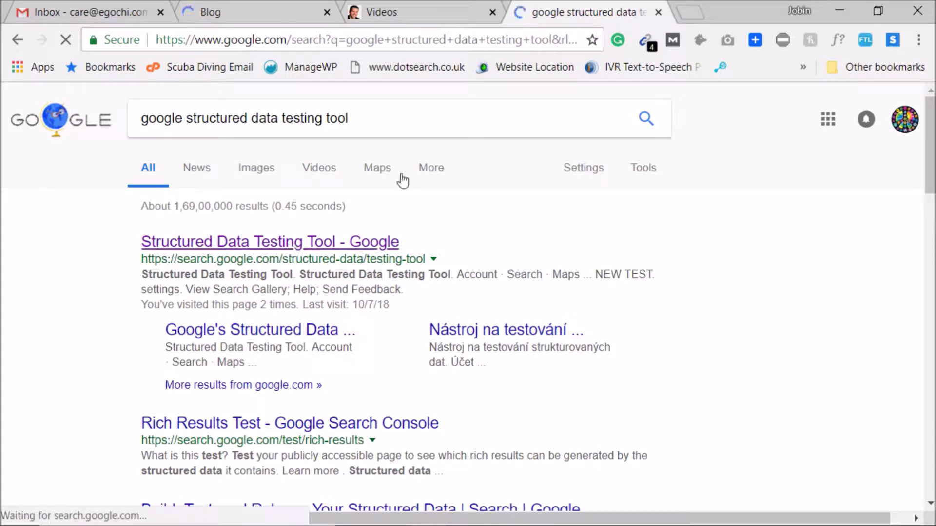
{"action": "left_click", "coordinate": [267, 7]}
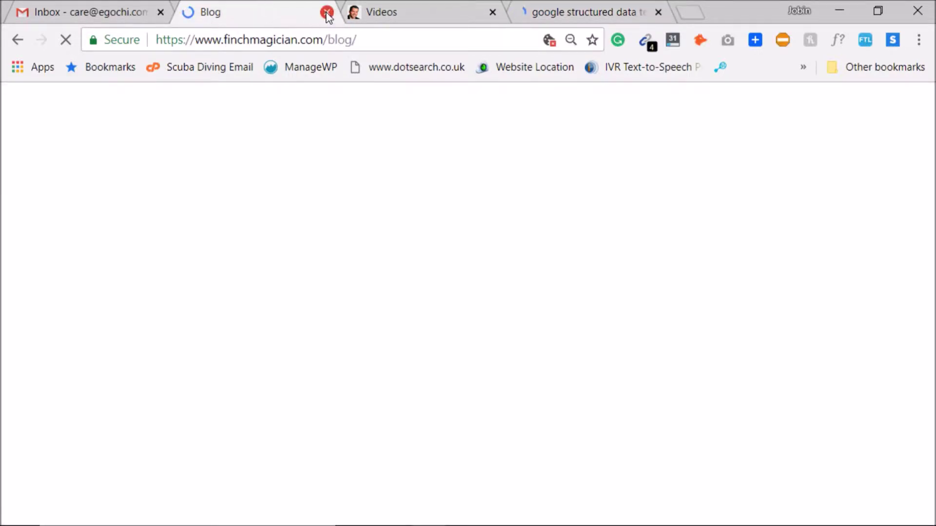
{"action": "left_click", "coordinate": [63, 47]}
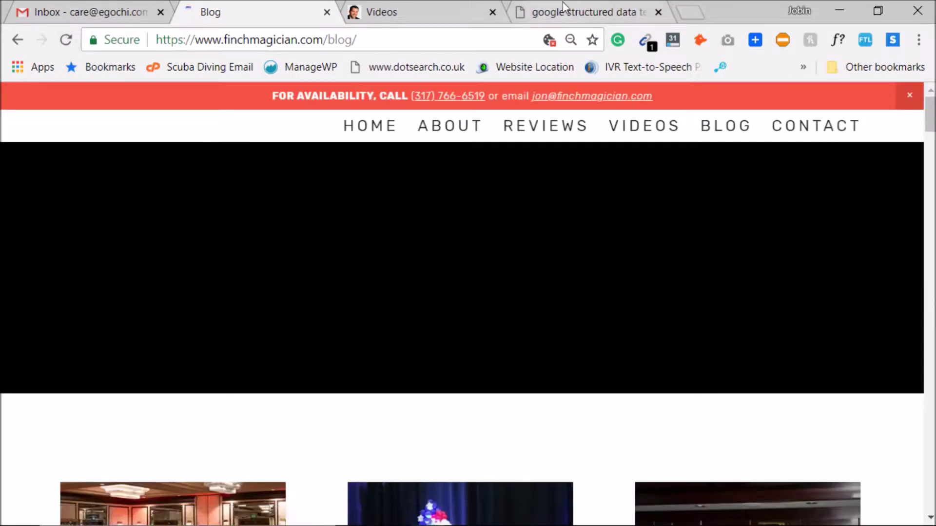
{"action": "left_click", "coordinate": [564, 6]}
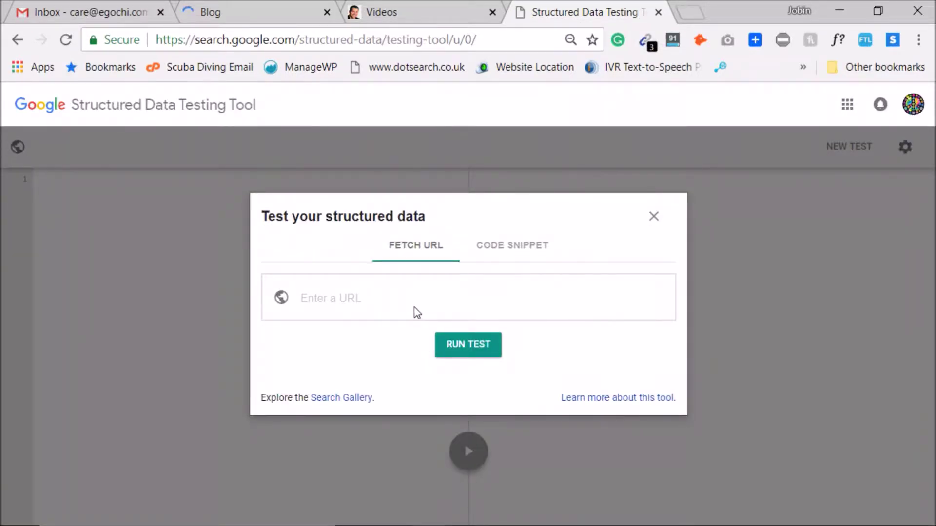
{"action": "left_click", "coordinate": [413, 307]}
{"action": "key", "text": "ctrl+v"}
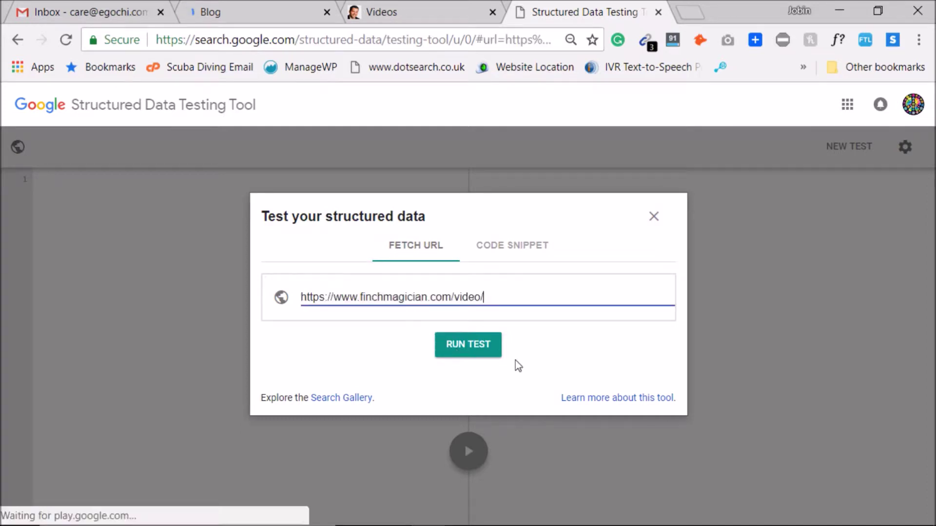
{"action": "key", "text": "Return"}
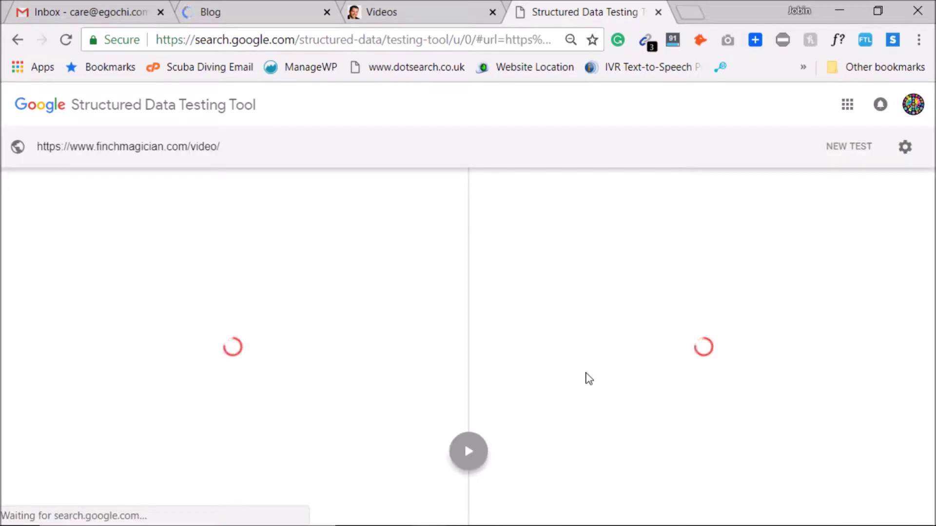
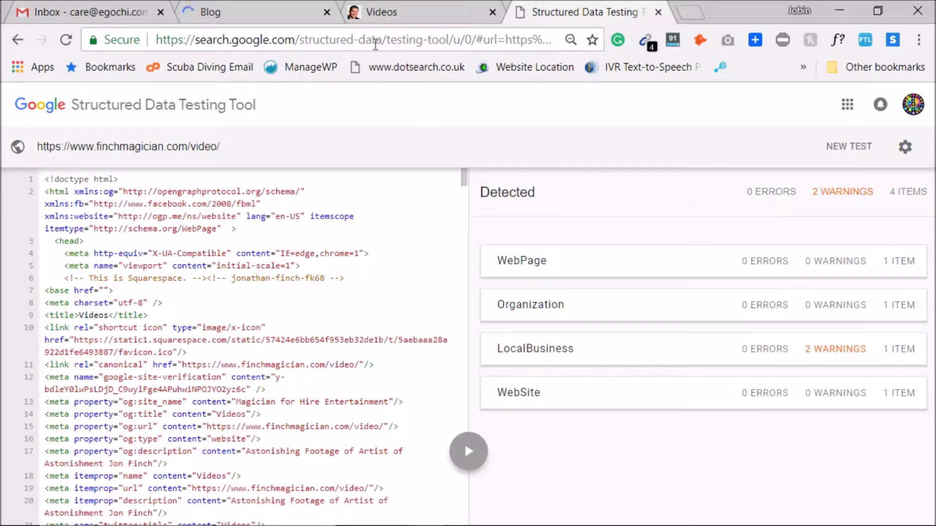
{"action": "left_click", "coordinate": [376, 39]}
{"action": "left_click", "coordinate": [379, 13]}
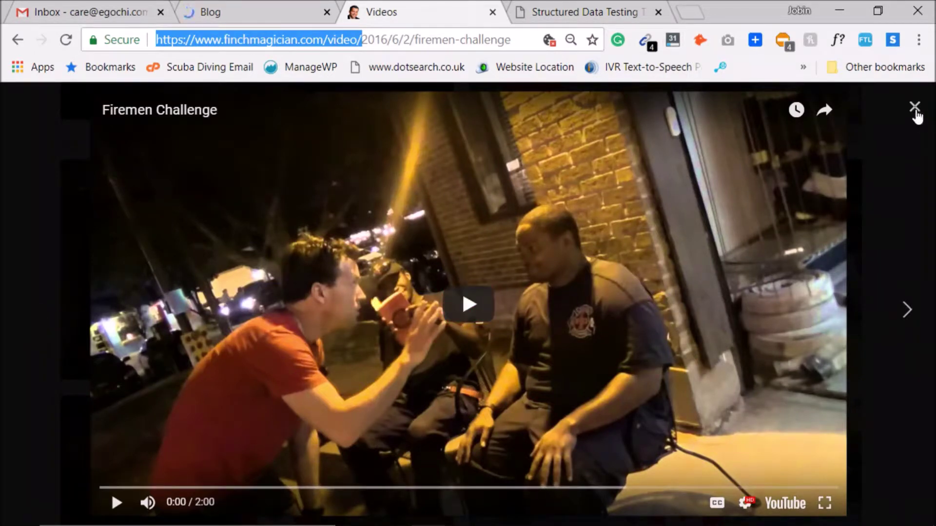
Step: Play the Firemen Challenge video briefly with the sound muted and close it to return to the video overview
{"action": "left_click", "coordinate": [469, 304]}
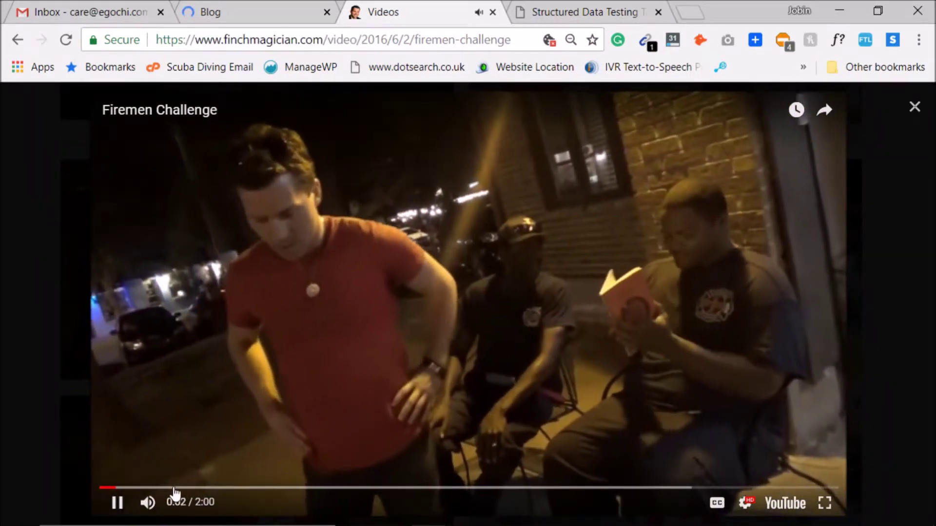
{"action": "left_click", "coordinate": [148, 502]}
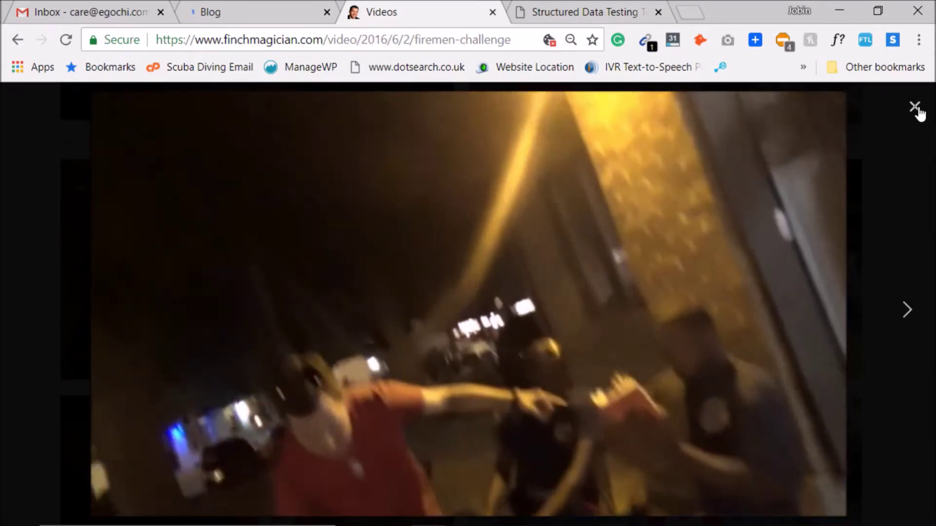
{"action": "left_click", "coordinate": [915, 107]}
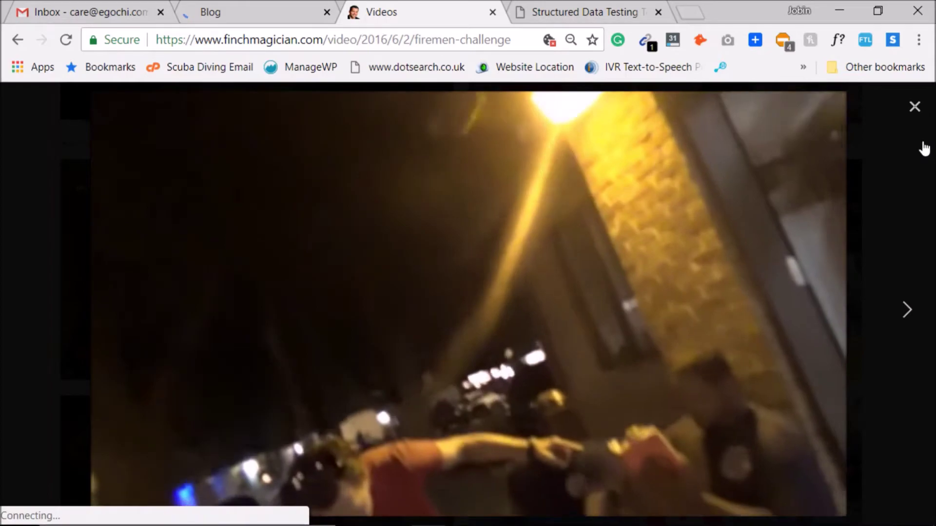
{"action": "scroll", "coordinate": [915, 334], "scroll_direction": "up", "scroll_amount": 15}
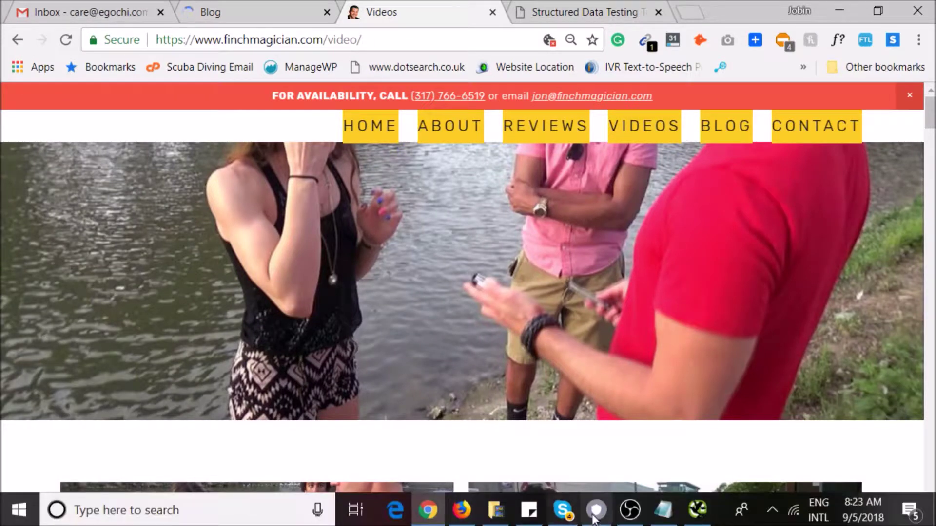
Step: Add item 14, "Add schema markup to video page", to the audit list in Notepad and start item 15
{"action": "left_click", "coordinate": [661, 510]}
{"action": "key", "text": "Return"}
{"action": "type", "text": "14. Add schema markup to v"}
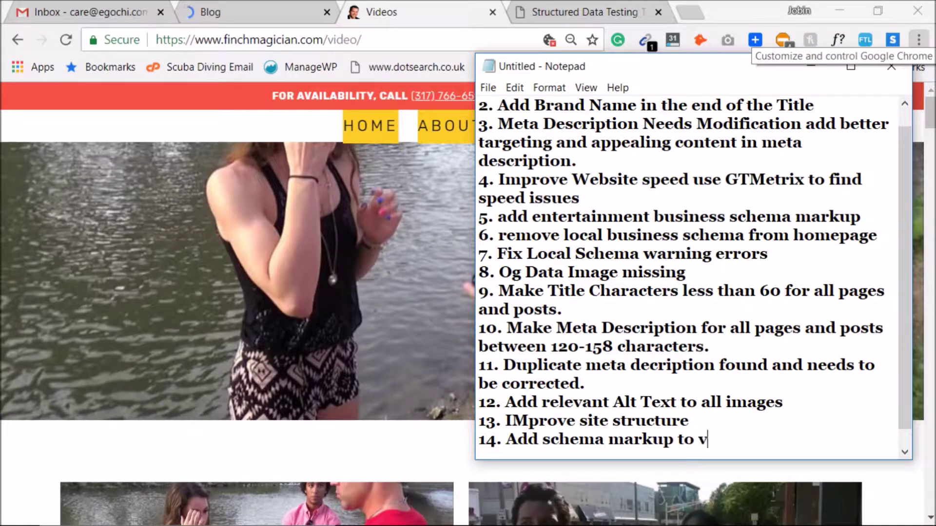
{"action": "key", "text": "BackSpace"}
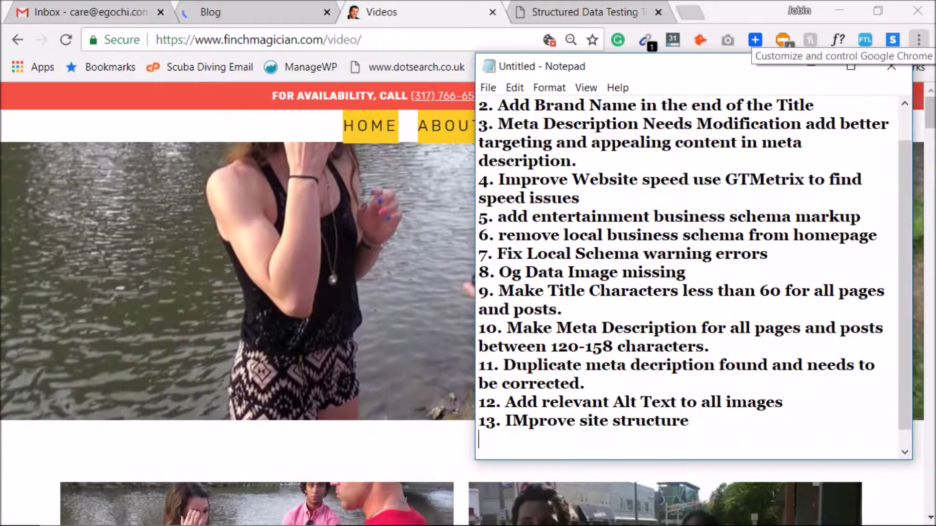
{"action": "key", "text": "Return"}
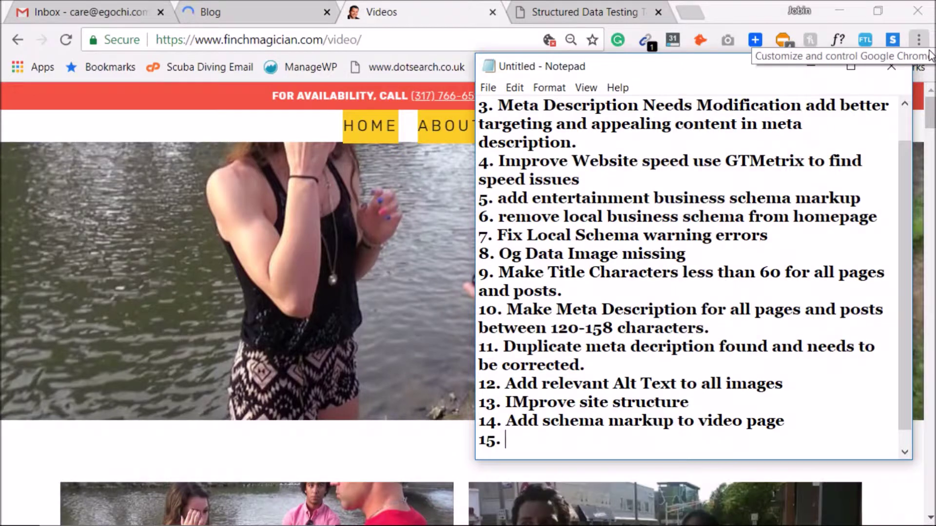
Step: Return to the Videos page in Chrome and open the website's home page from it
{"action": "left_click", "coordinate": [382, 11]}
{"action": "left_click", "coordinate": [210, 12]}
{"action": "left_click", "coordinate": [381, 11]}
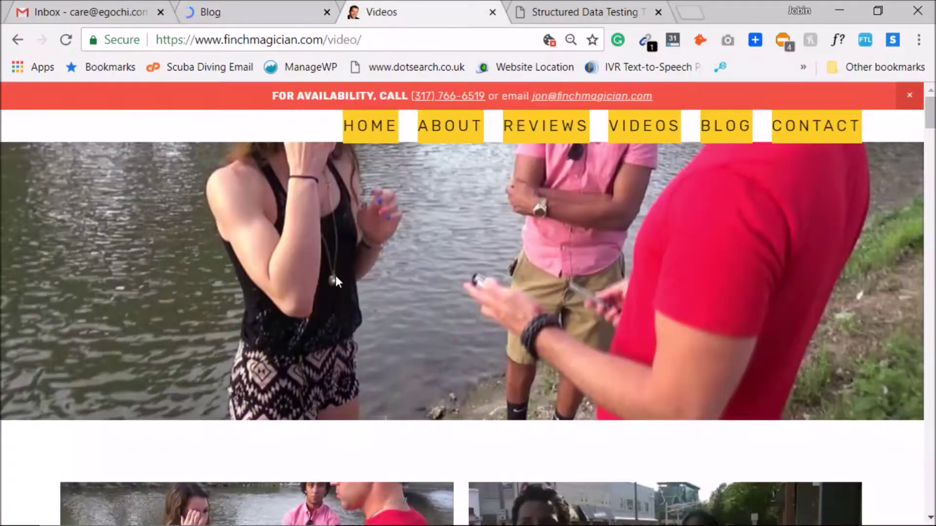
{"action": "left_click", "coordinate": [373, 128]}
{"action": "left_click", "coordinate": [288, 5]}
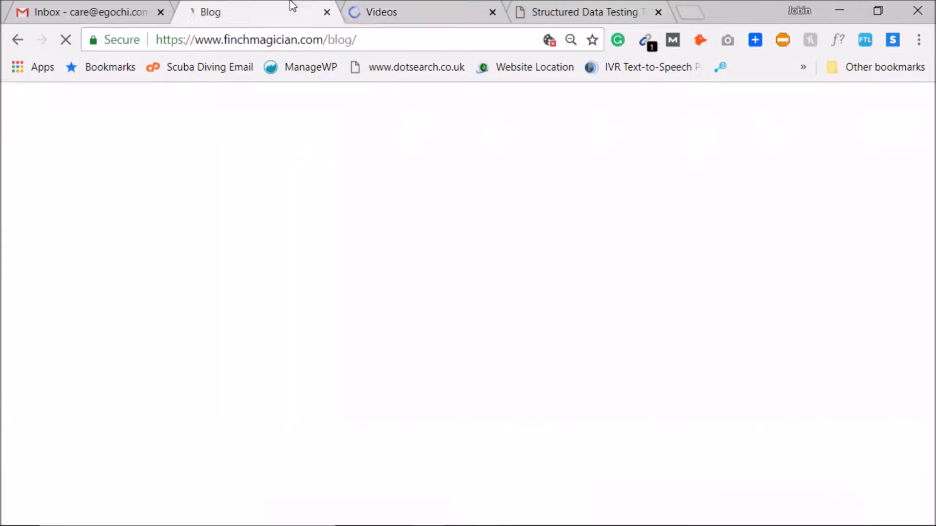
{"action": "left_click", "coordinate": [405, 4]}
{"action": "left_click", "coordinate": [274, 5]}
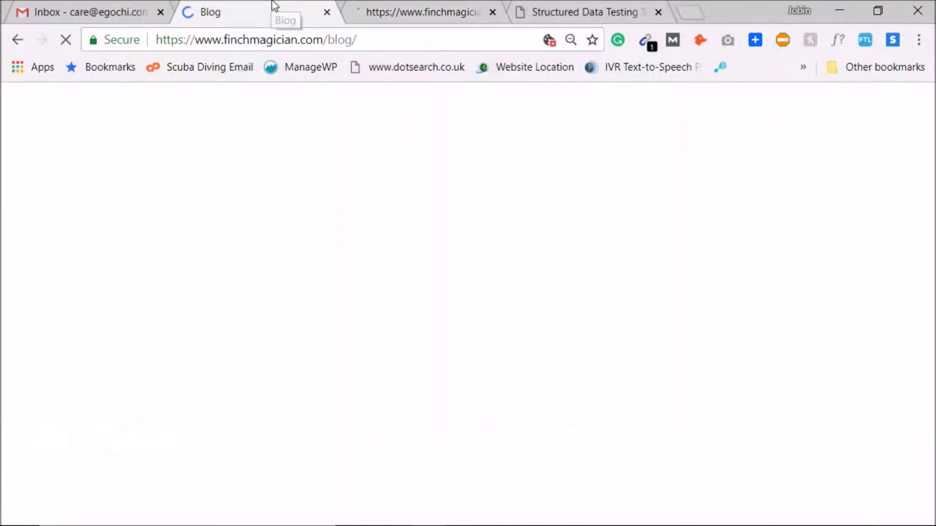
{"action": "left_click", "coordinate": [306, 39]}
{"action": "key", "text": "Return"}
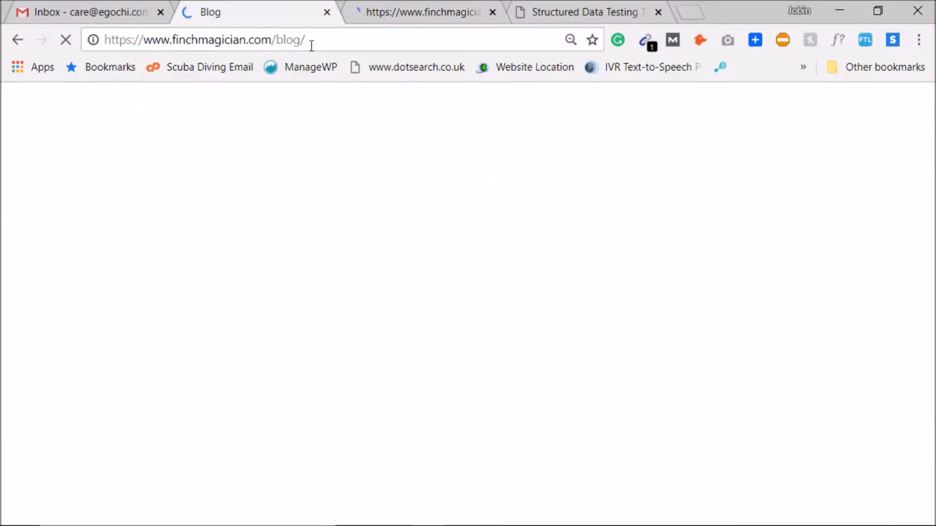
{"action": "left_click", "coordinate": [310, 43]}
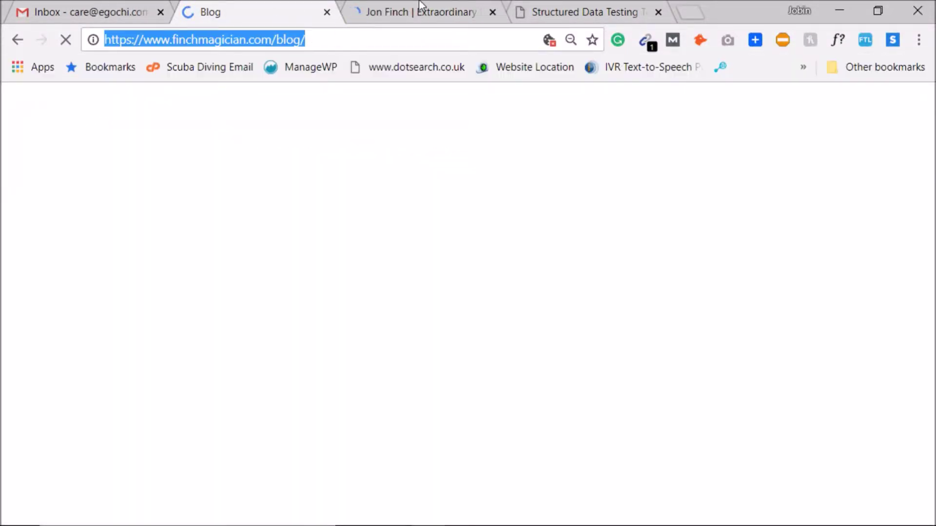
{"action": "left_click", "coordinate": [420, 3]}
{"action": "left_click", "coordinate": [309, 7]}
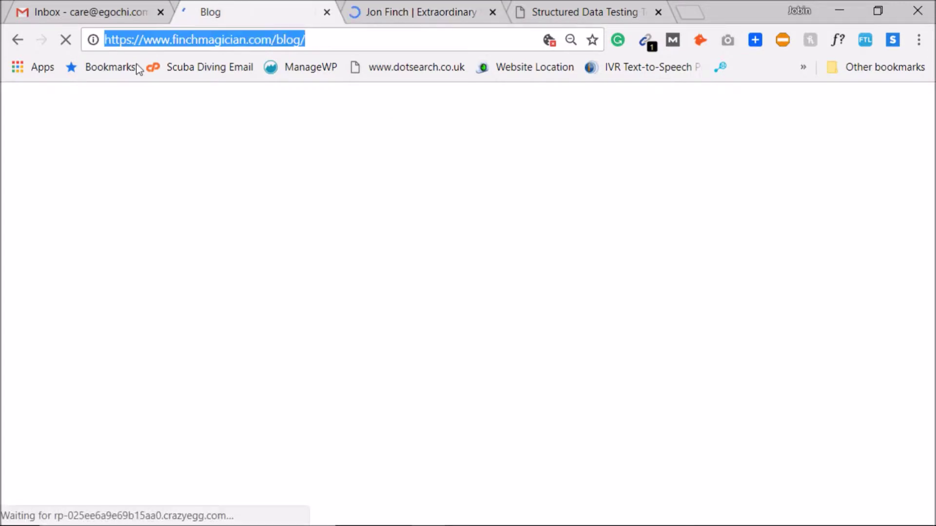
{"action": "left_click", "coordinate": [73, 44]}
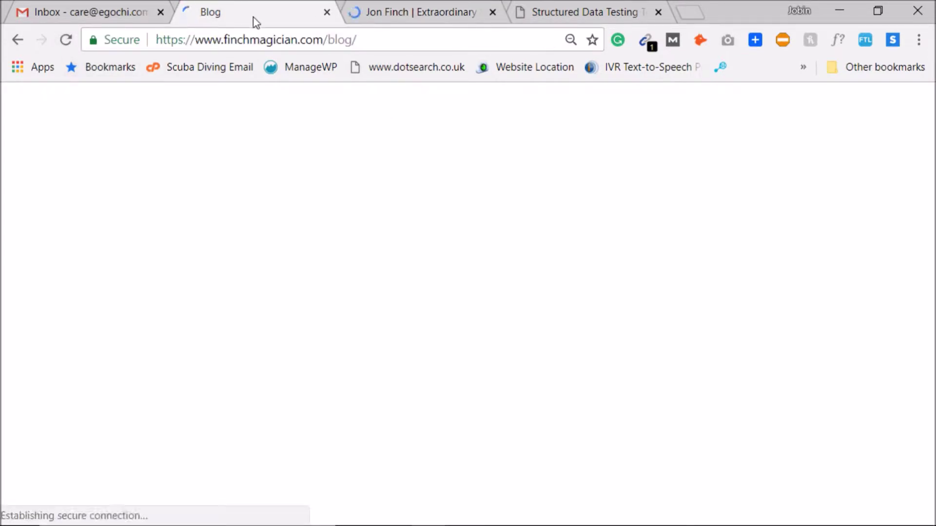
{"action": "left_click", "coordinate": [415, 14]}
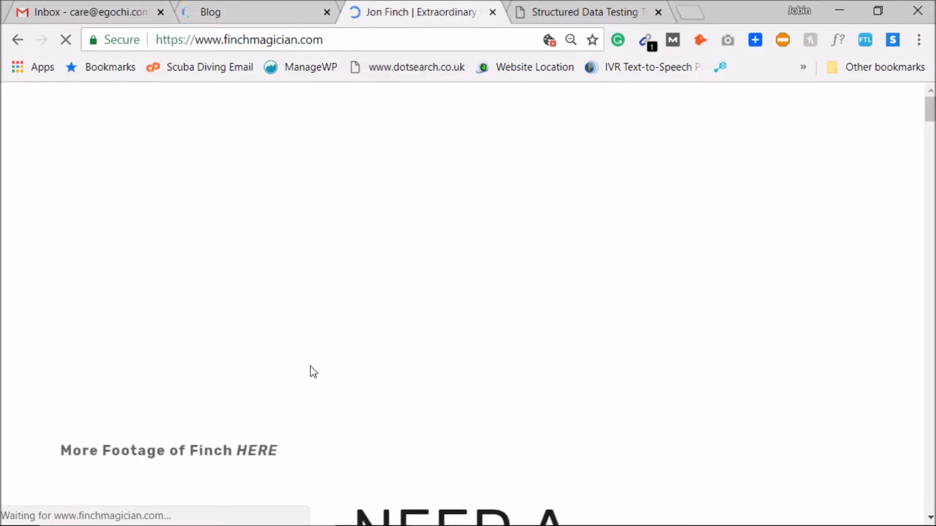
{"action": "left_click", "coordinate": [293, 5]}
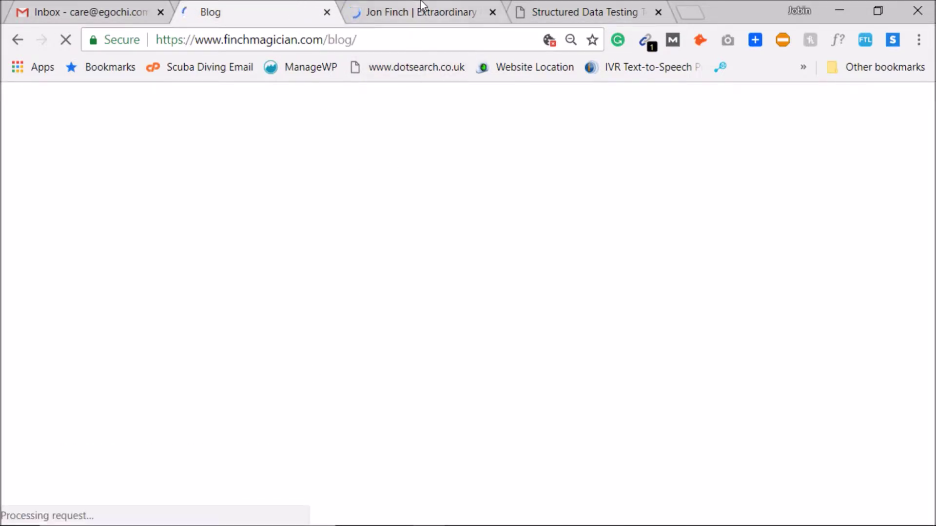
Step: Play the main video on the home page, pause it and skip ahead to about 1:12 and 2:37
{"action": "key", "text": "ctrl+Tab"}
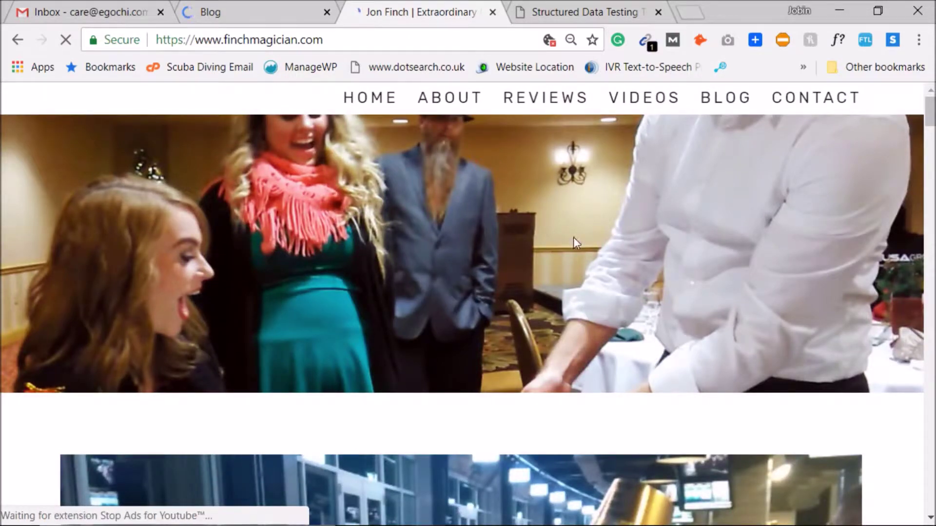
{"action": "scroll", "coordinate": [508, 241], "scroll_direction": "down", "scroll_amount": 8}
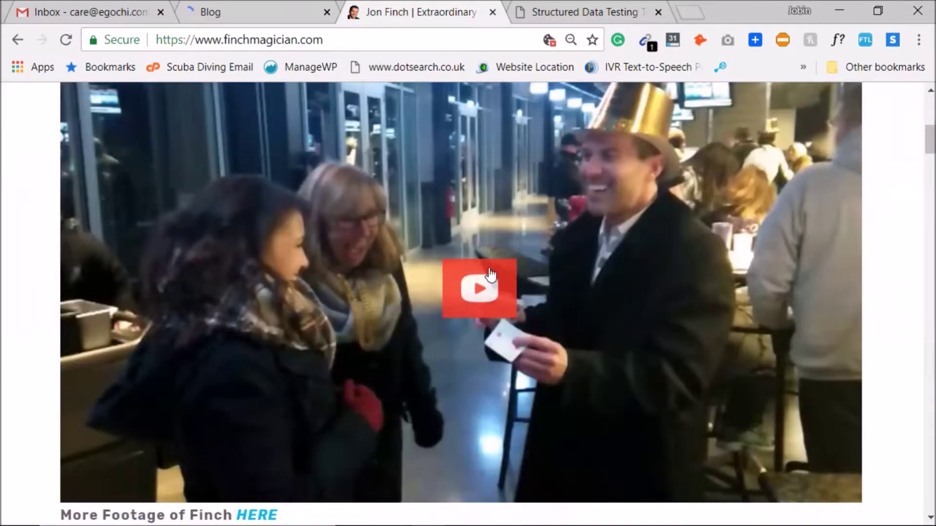
{"action": "left_click", "coordinate": [490, 283]}
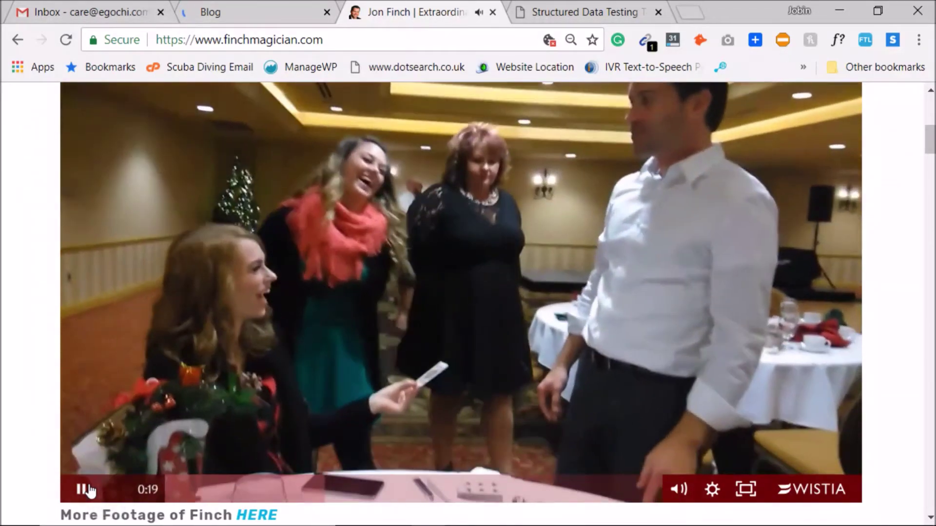
{"action": "left_click", "coordinate": [276, 421]}
{"action": "left_click", "coordinate": [266, 491]}
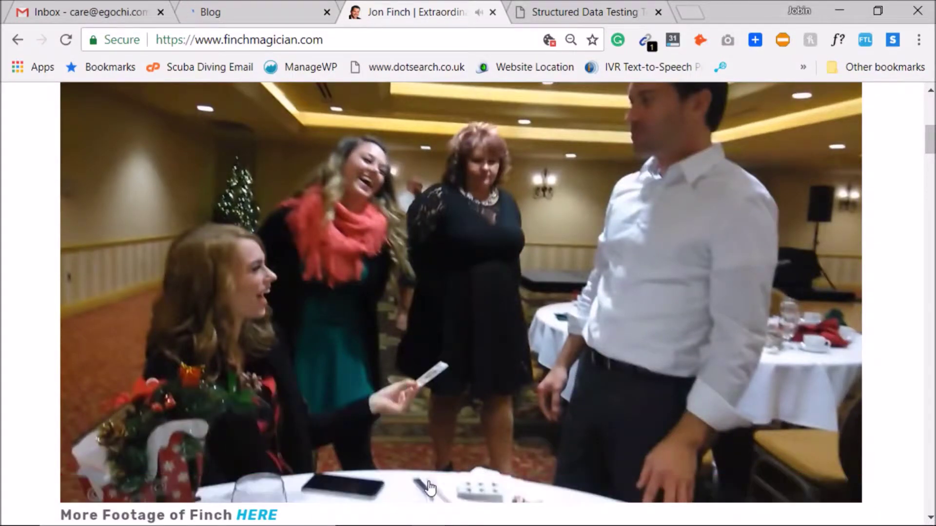
{"action": "left_click", "coordinate": [347, 492]}
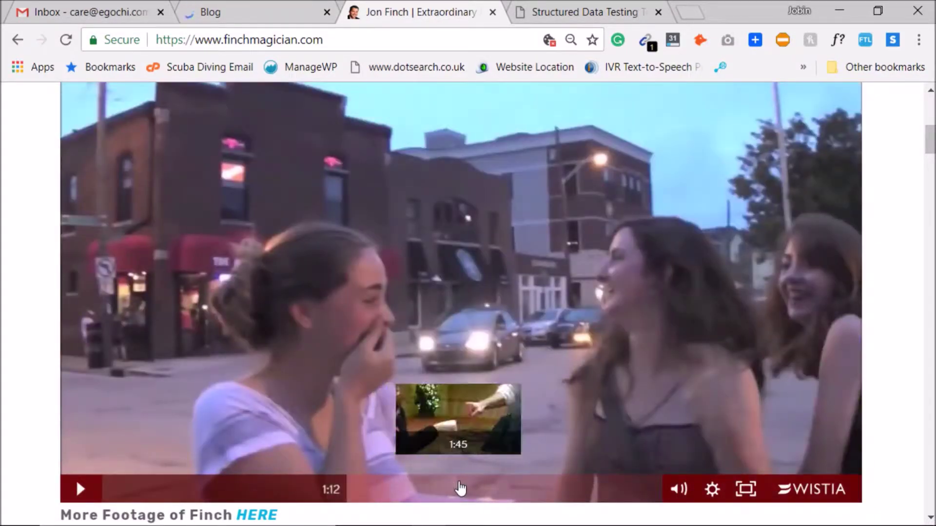
{"action": "left_click", "coordinate": [569, 484]}
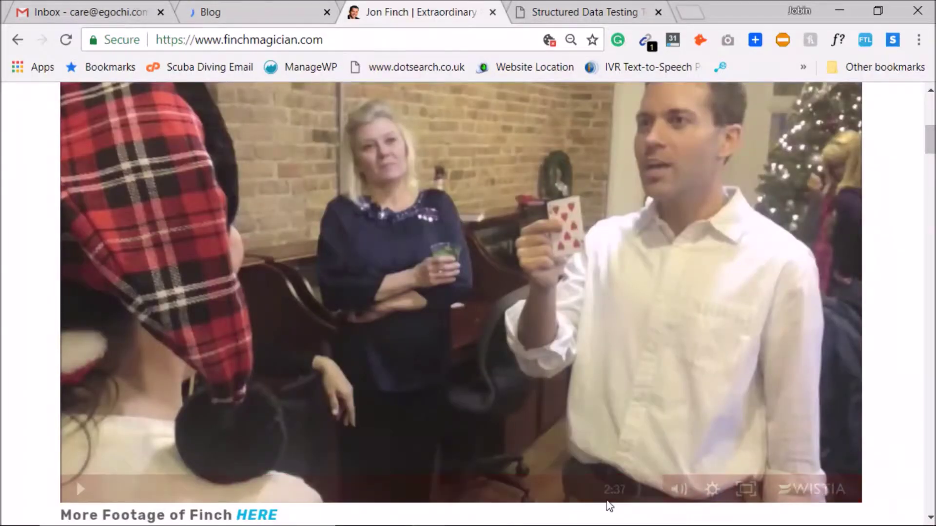
Step: Examine the home page's content from the header image and video down through the client testimonials to the Magic Happens section
{"action": "scroll", "coordinate": [867, 324], "scroll_direction": "up", "scroll_amount": 2}
{"action": "scroll", "coordinate": [897, 344], "scroll_direction": "up", "scroll_amount": 3}
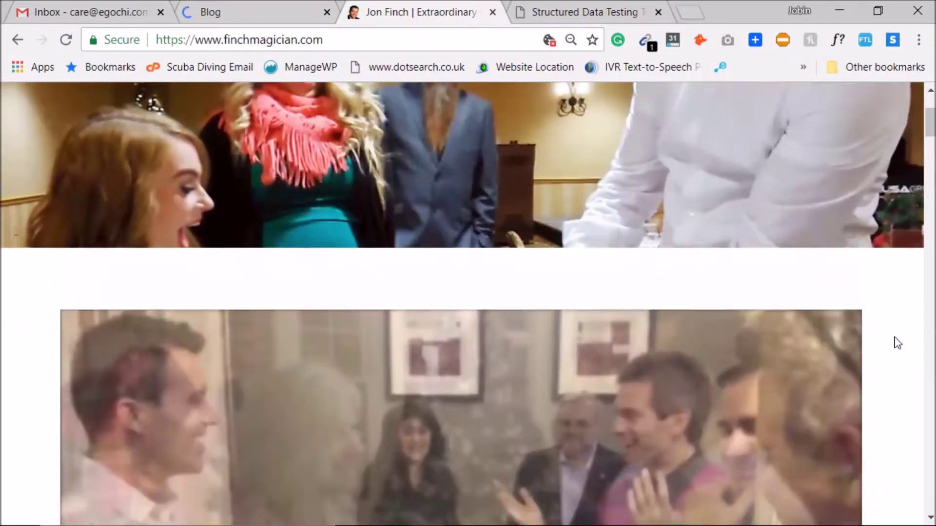
{"action": "scroll", "coordinate": [893, 341], "scroll_direction": "down", "scroll_amount": 5}
{"action": "scroll", "coordinate": [894, 341], "scroll_direction": "up", "scroll_amount": 8}
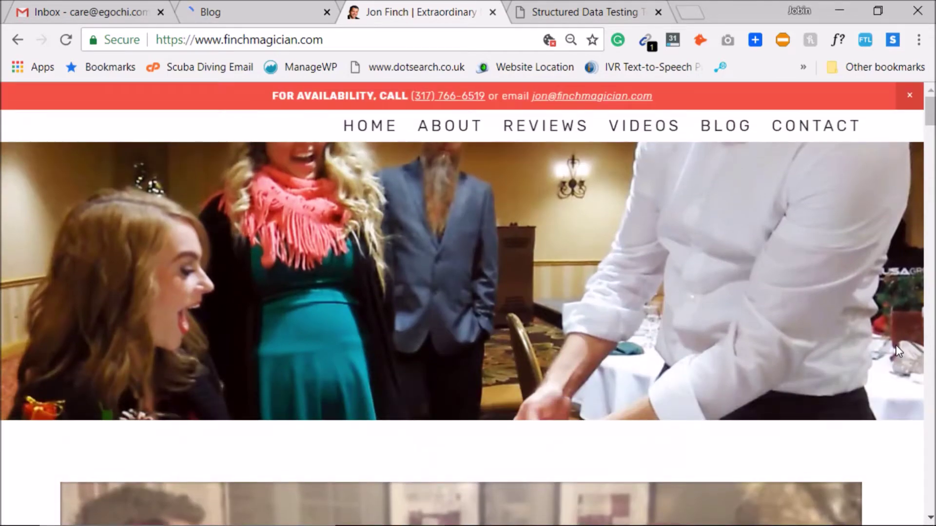
{"action": "scroll", "coordinate": [899, 356], "scroll_direction": "down", "scroll_amount": 6}
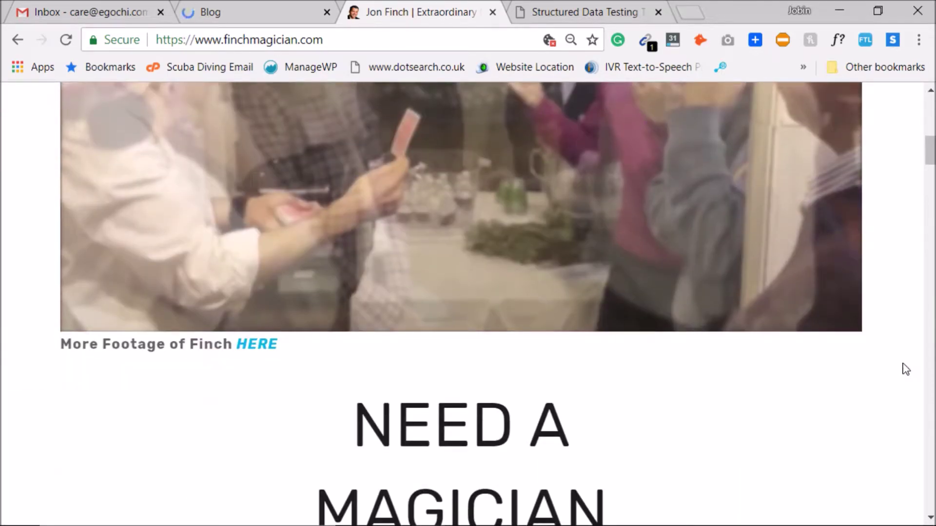
{"action": "scroll", "coordinate": [902, 373], "scroll_direction": "down", "scroll_amount": 6}
{"action": "scroll", "coordinate": [904, 385], "scroll_direction": "up", "scroll_amount": 9}
{"action": "scroll", "coordinate": [914, 402], "scroll_direction": "up", "scroll_amount": 5}
{"action": "scroll", "coordinate": [912, 399], "scroll_direction": "down", "scroll_amount": 15}
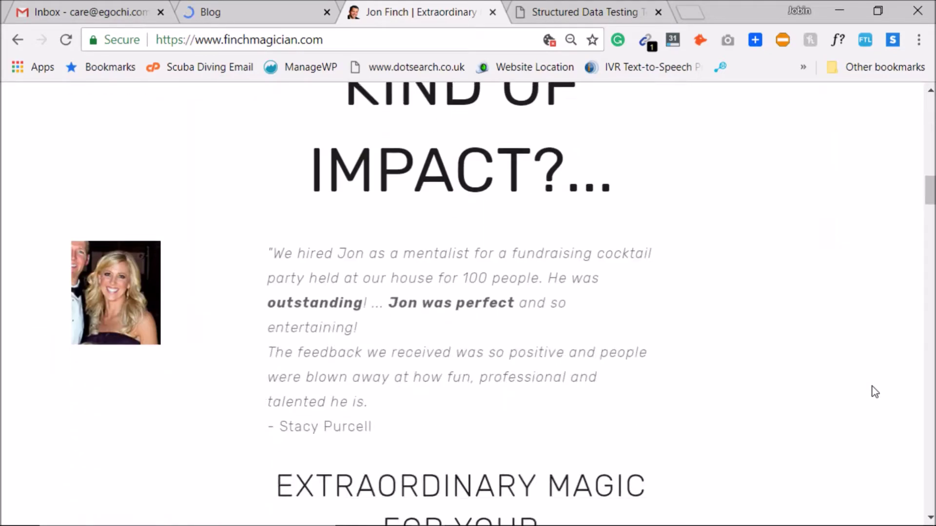
{"action": "scroll", "coordinate": [875, 393], "scroll_direction": "down", "scroll_amount": 20}
{"action": "scroll", "coordinate": [868, 385], "scroll_direction": "down", "scroll_amount": 15}
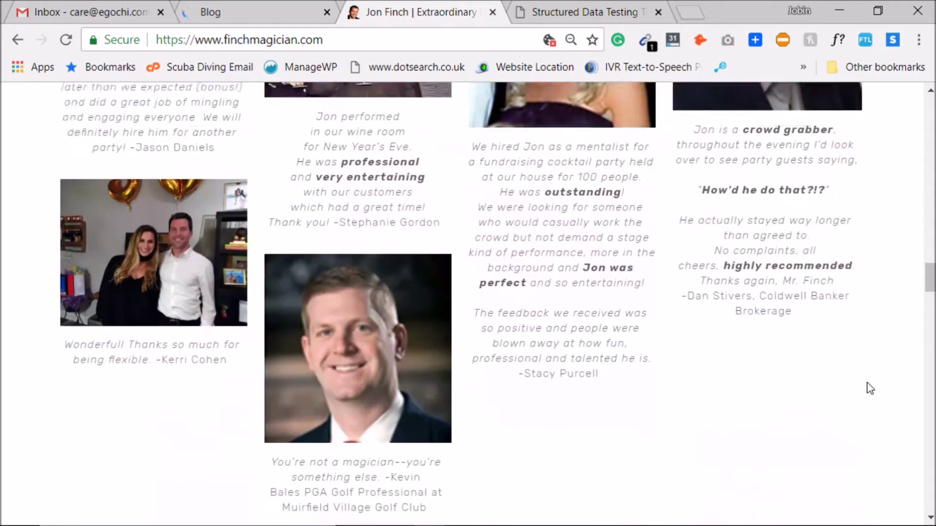
{"action": "scroll", "coordinate": [868, 382], "scroll_direction": "up", "scroll_amount": 5}
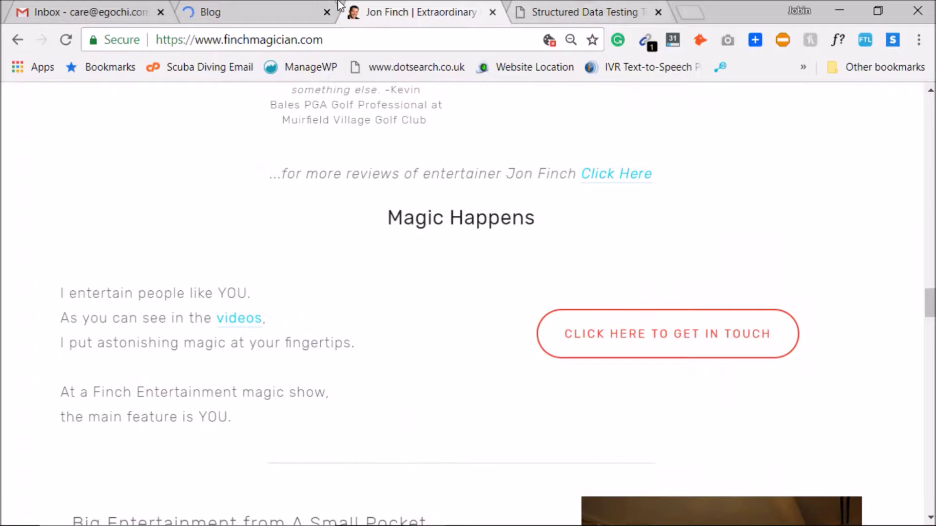
Step: Check whether the blog page has loaded and review the home page's testimonials under "Your Guests Will Thank You"
{"action": "left_click", "coordinate": [290, 10]}
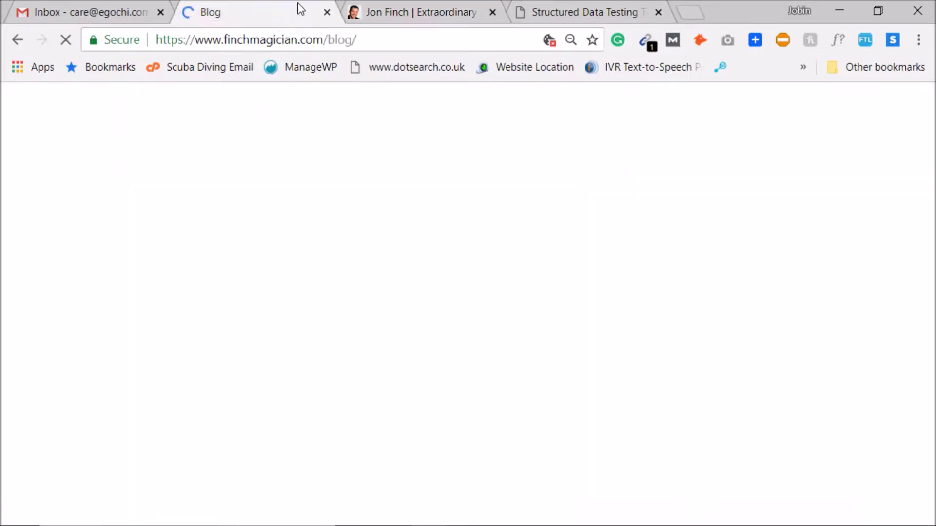
{"action": "left_click", "coordinate": [379, 9]}
{"action": "key", "text": "ctrl+shift+Tab"}
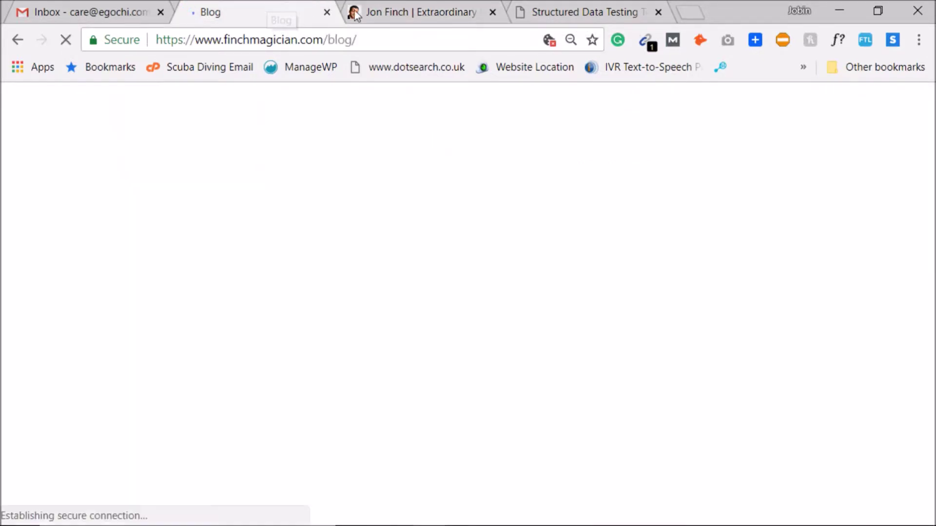
{"action": "left_click", "coordinate": [379, 15]}
{"action": "scroll", "coordinate": [444, 146], "scroll_direction": "up", "scroll_amount": 4}
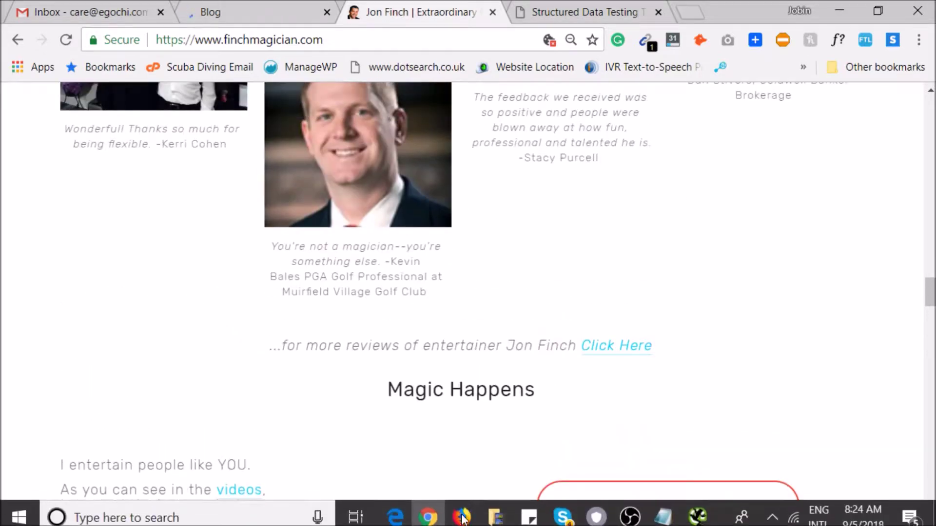
{"action": "scroll", "coordinate": [658, 394], "scroll_direction": "up", "scroll_amount": 10}
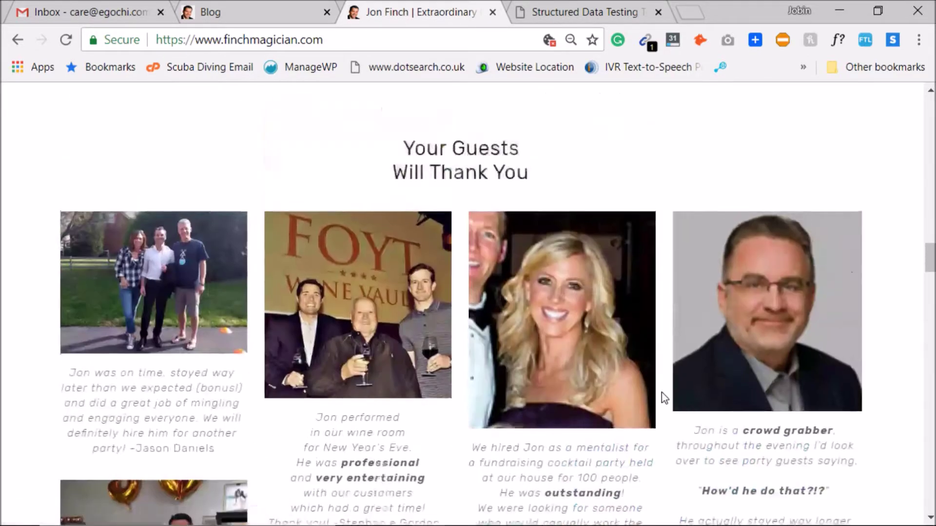
Step: Return to the home page's header and open the site's Blog page
{"action": "scroll", "coordinate": [643, 397], "scroll_direction": "up", "scroll_amount": 10}
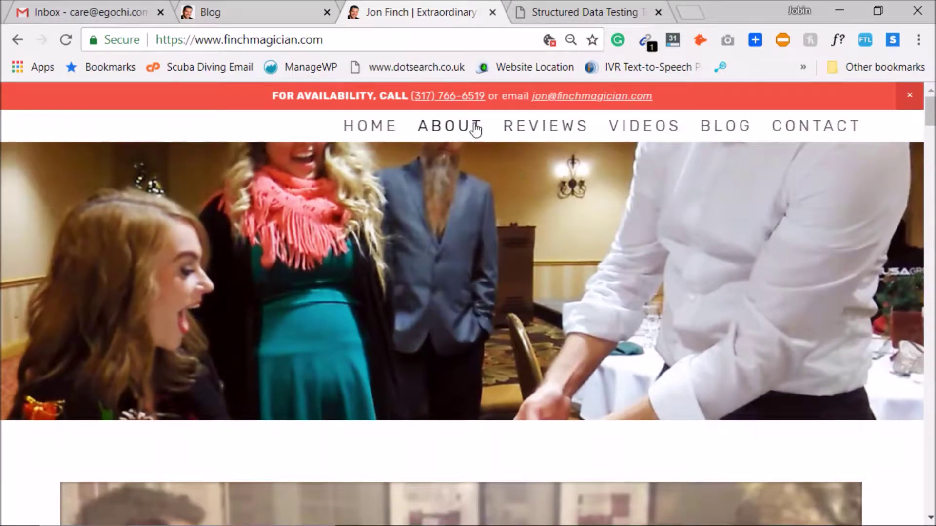
{"action": "mouse_move", "coordinate": [930, 112]}
{"action": "left_mouse_down"}
{"action": "mouse_move", "coordinate": [930, 497]}
{"action": "mouse_move", "coordinate": [930, 104]}
{"action": "left_mouse_up"}
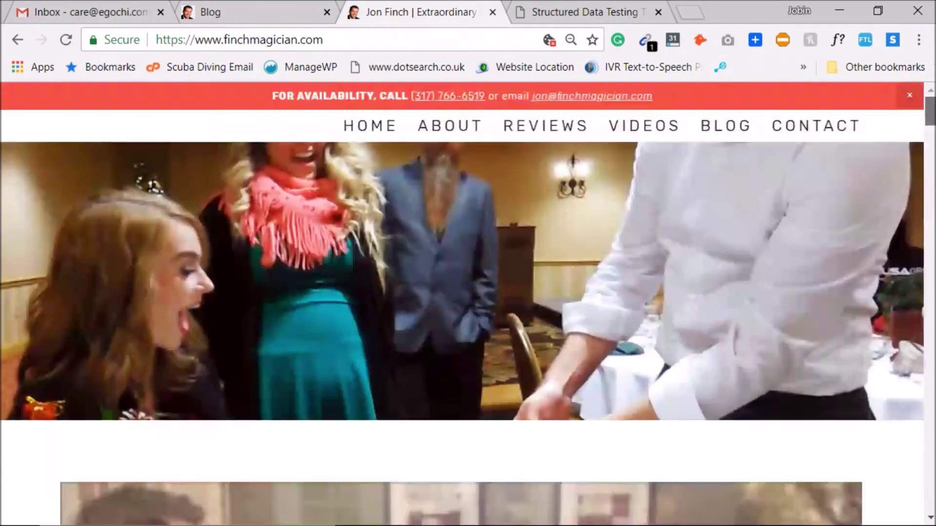
{"action": "left_click", "coordinate": [713, 139]}
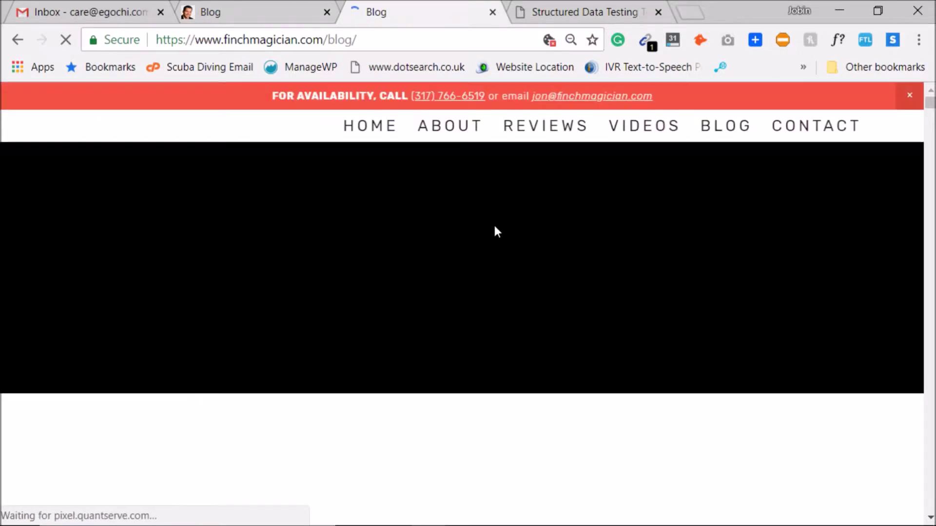
Step: Examine the blog's post titles, images, excerpts and dates from the August 2018 post down to the December 2017 and January 2018 posts
{"action": "scroll", "coordinate": [494, 232], "scroll_direction": "down", "scroll_amount": 7}
{"action": "scroll", "coordinate": [602, 252], "scroll_direction": "down", "scroll_amount": 5}
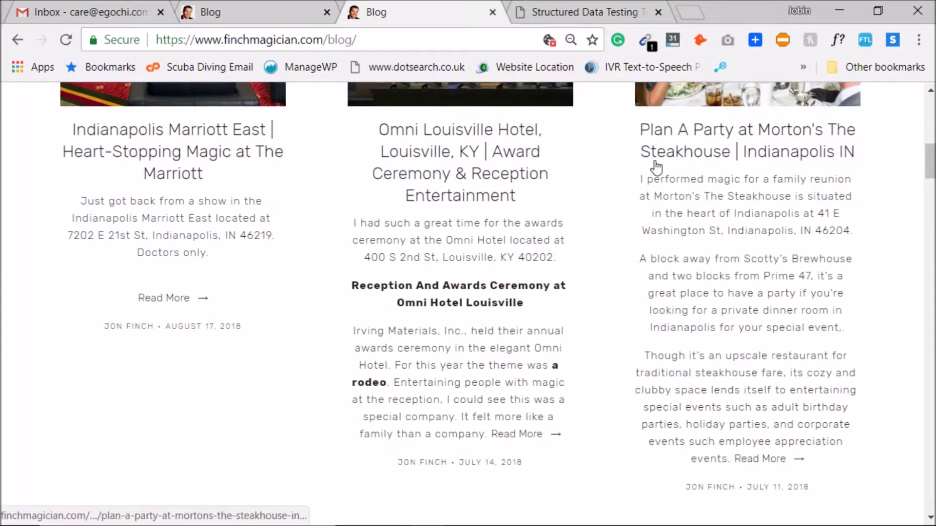
{"action": "scroll", "coordinate": [618, 175], "scroll_direction": "down", "scroll_amount": 14}
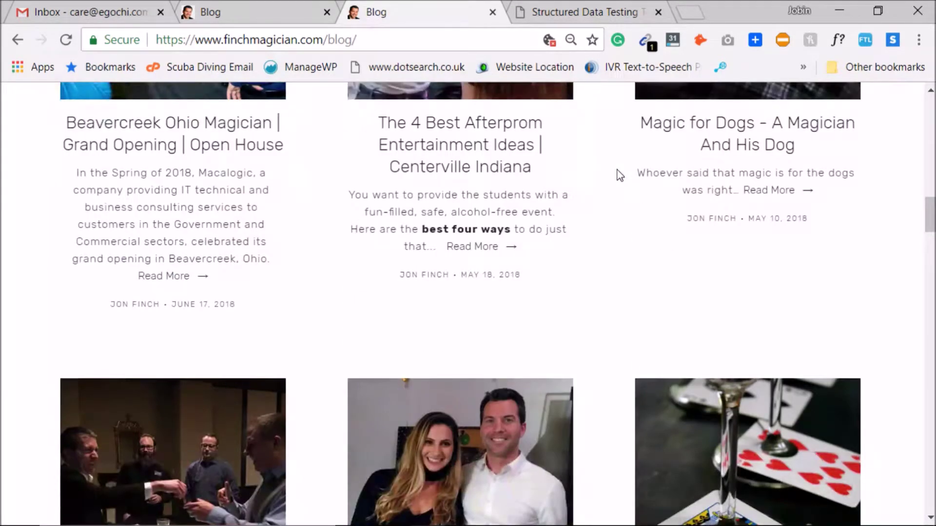
{"action": "scroll", "coordinate": [619, 175], "scroll_direction": "down", "scroll_amount": 5}
{"action": "scroll", "coordinate": [619, 175], "scroll_direction": "up", "scroll_amount": 5}
{"action": "scroll", "coordinate": [312, 238], "scroll_direction": "up", "scroll_amount": 2}
{"action": "scroll", "coordinate": [303, 230], "scroll_direction": "up", "scroll_amount": 3}
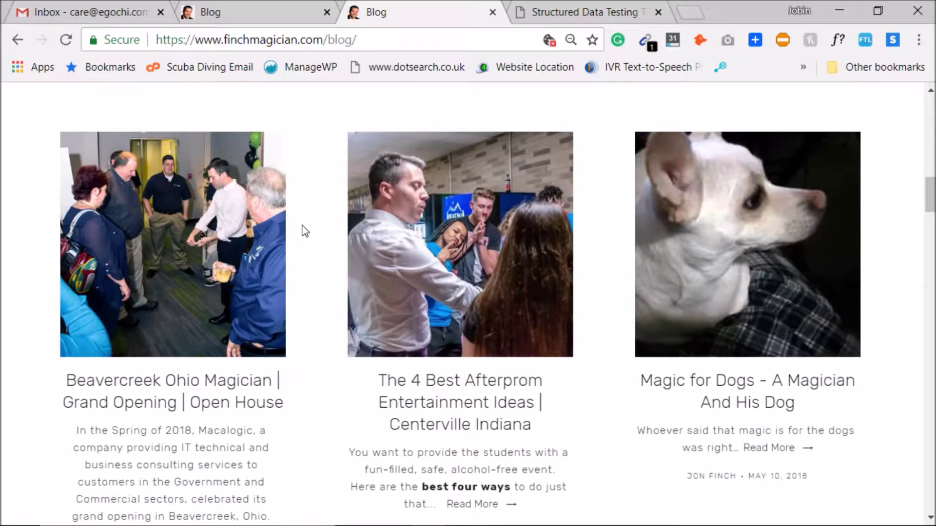
{"action": "scroll", "coordinate": [585, 250], "scroll_direction": "down", "scroll_amount": 10}
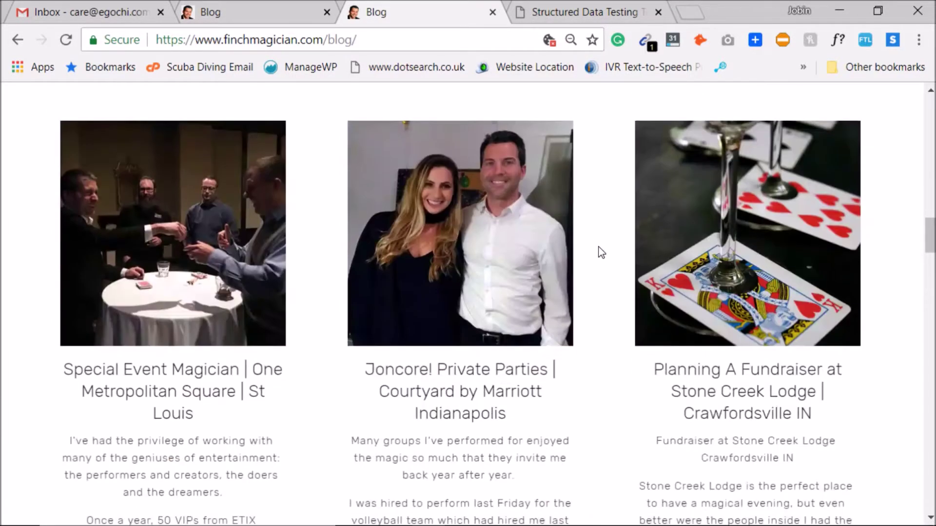
{"action": "scroll", "coordinate": [601, 252], "scroll_direction": "down", "scroll_amount": 3}
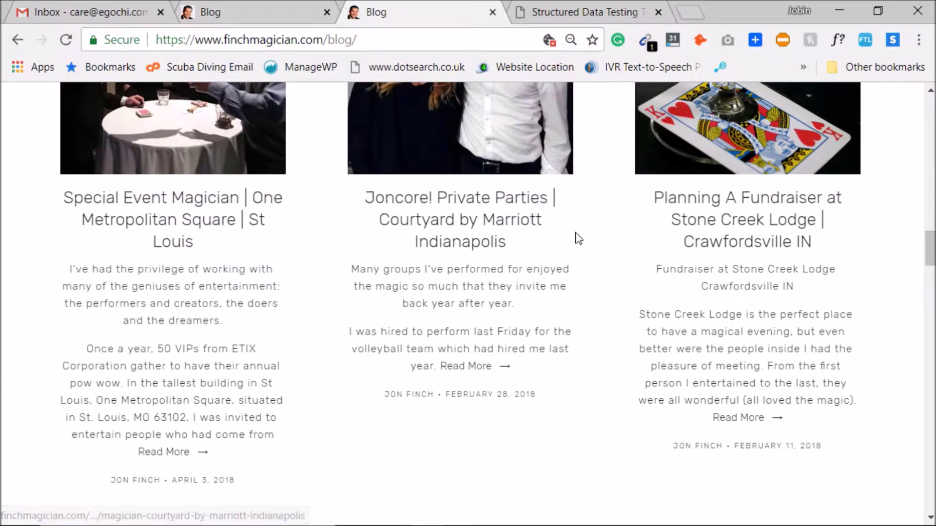
{"action": "scroll", "coordinate": [585, 238], "scroll_direction": "down", "scroll_amount": 10}
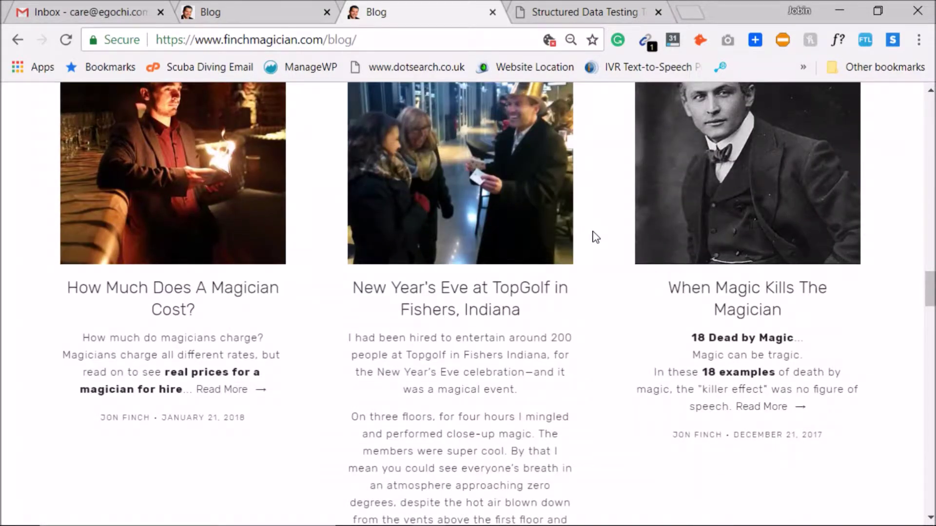
{"action": "scroll", "coordinate": [595, 236], "scroll_direction": "down", "scroll_amount": 11}
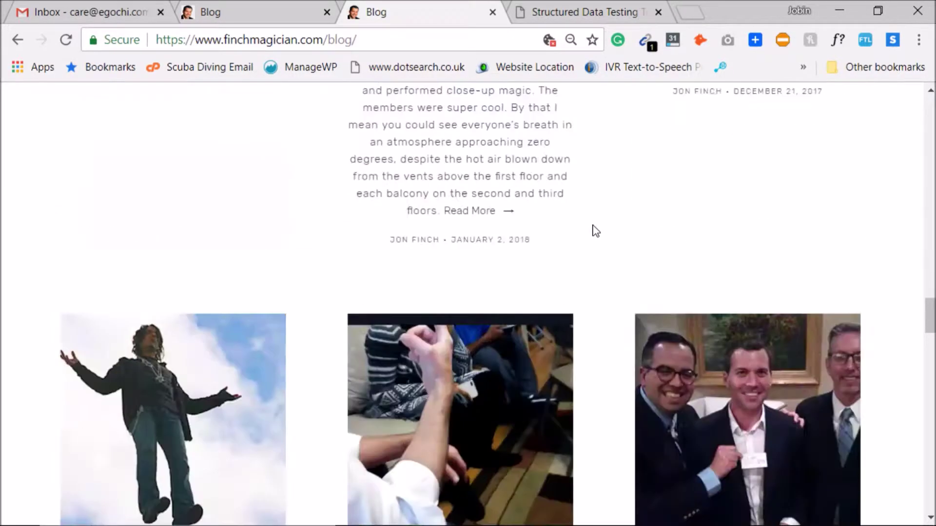
Step: Review the October and November 2017 blog posts, from "How to Catch A Magician" to "Never before Had I Performed Such A Show..."
{"action": "scroll", "coordinate": [596, 231], "scroll_direction": "down", "scroll_amount": 4}
{"action": "scroll", "coordinate": [595, 231], "scroll_direction": "up", "scroll_amount": 4}
{"action": "scroll", "coordinate": [596, 231], "scroll_direction": "down", "scroll_amount": 4}
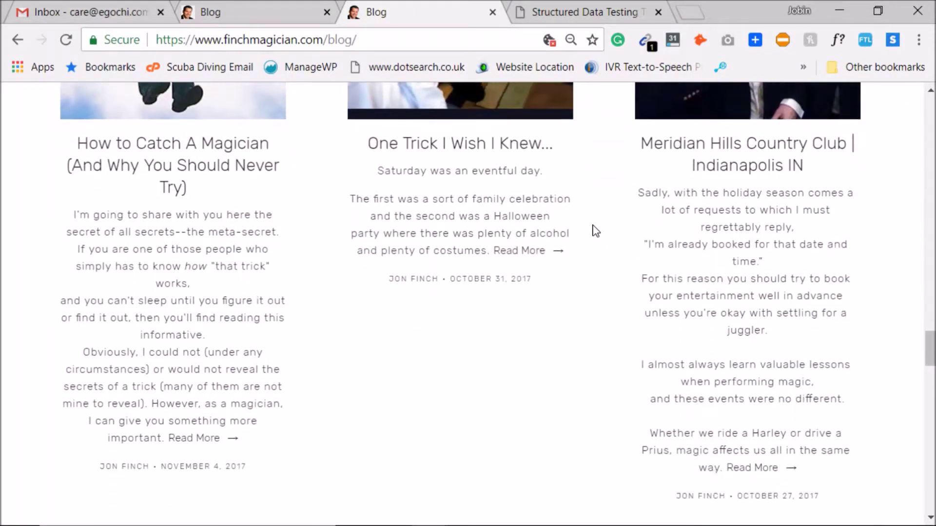
{"action": "scroll", "coordinate": [595, 231], "scroll_direction": "up", "scroll_amount": 4}
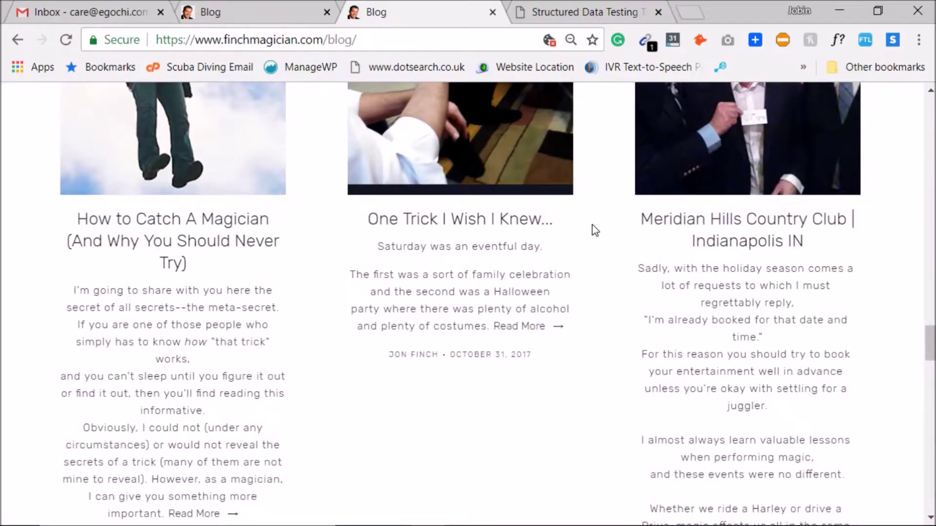
{"action": "scroll", "coordinate": [596, 231], "scroll_direction": "down", "scroll_amount": 10}
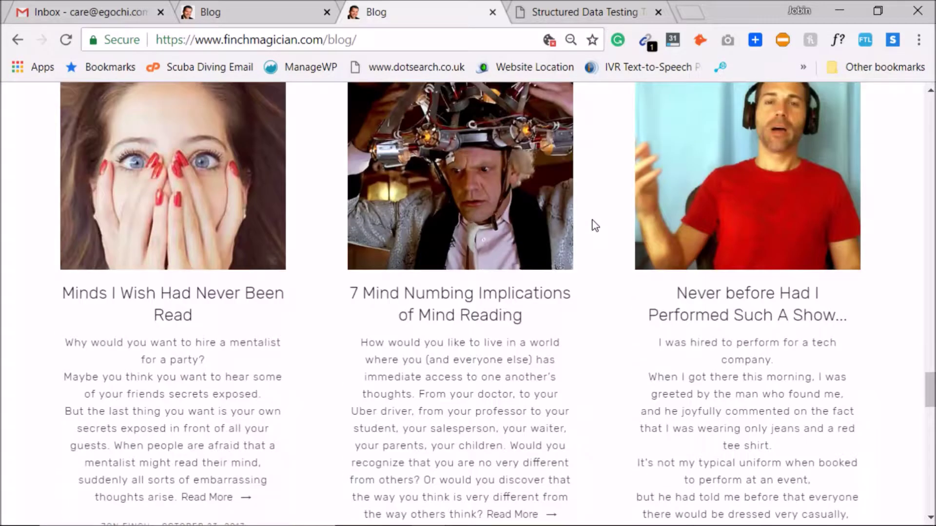
{"action": "scroll", "coordinate": [596, 226], "scroll_direction": "down", "scroll_amount": 7}
{"action": "scroll", "coordinate": [595, 225], "scroll_direction": "up", "scroll_amount": 5}
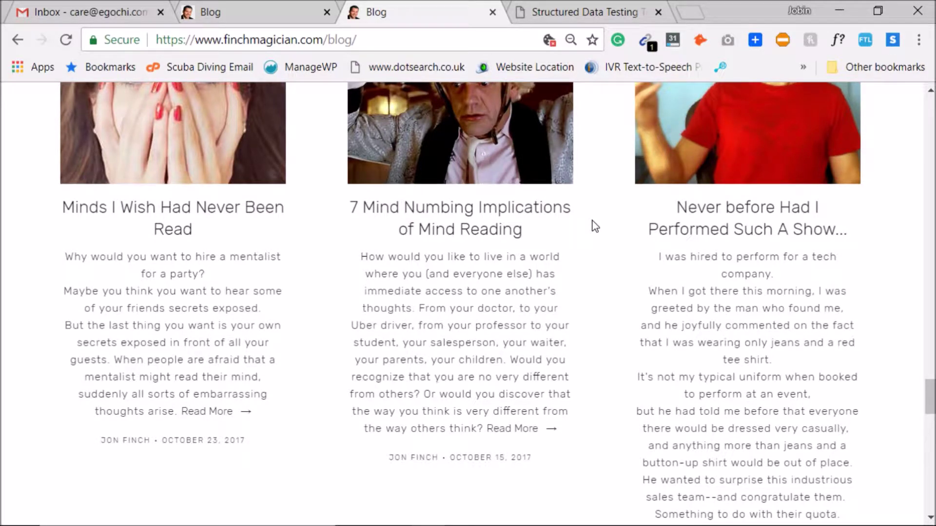
{"action": "scroll", "coordinate": [596, 226], "scroll_direction": "up", "scroll_amount": 3}
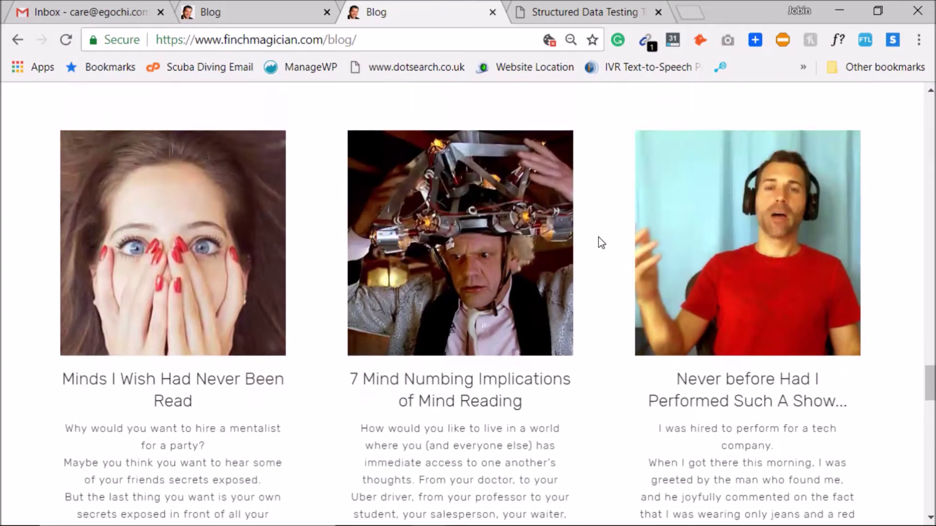
Step: Open the "Magicians in Carmel Indiana" post near the end of the blog list
{"action": "scroll", "coordinate": [599, 234], "scroll_direction": "down", "scroll_amount": 10}
{"action": "scroll", "coordinate": [602, 243], "scroll_direction": "down", "scroll_amount": 10}
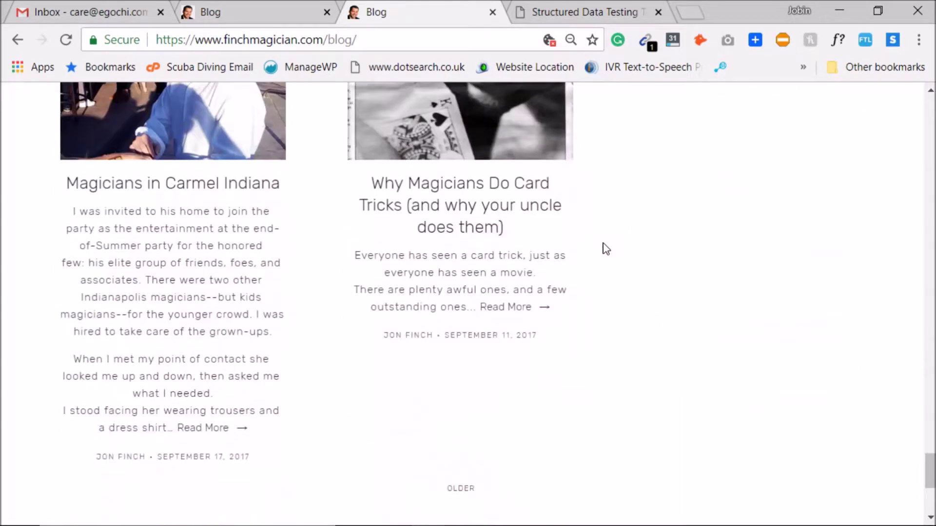
{"action": "left_click", "coordinate": [254, 186]}
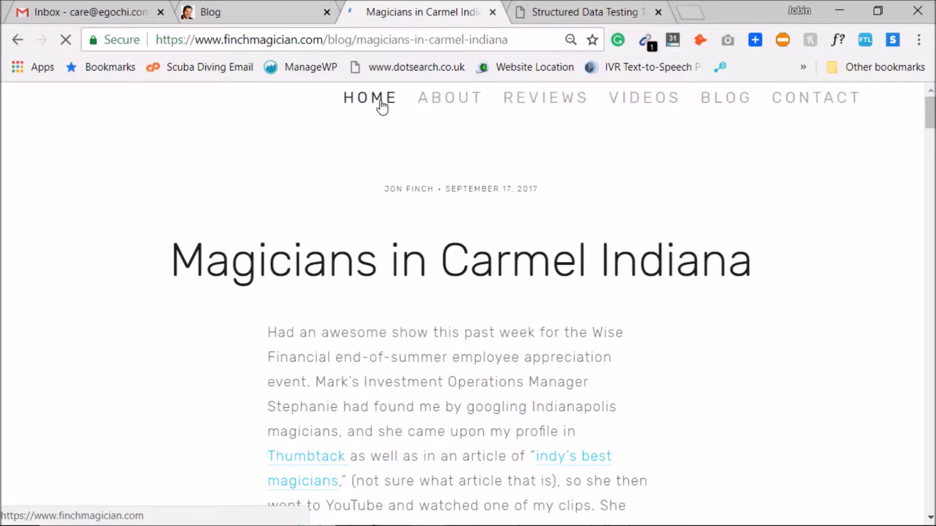
Step: Switch to Screaming Frog SEO Spider and check the crawl overview, external image URLs and URL details view
{"action": "left_click", "coordinate": [428, 508]}
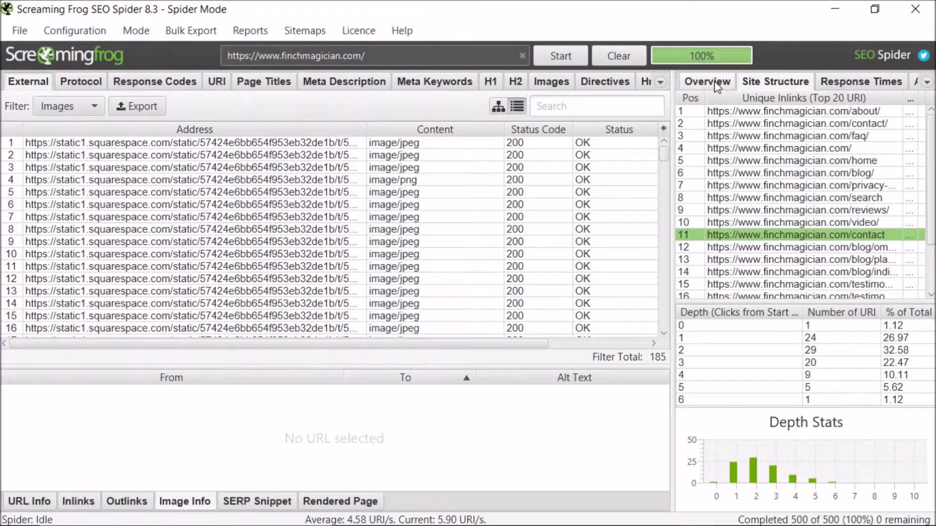
{"action": "left_click", "coordinate": [716, 84]}
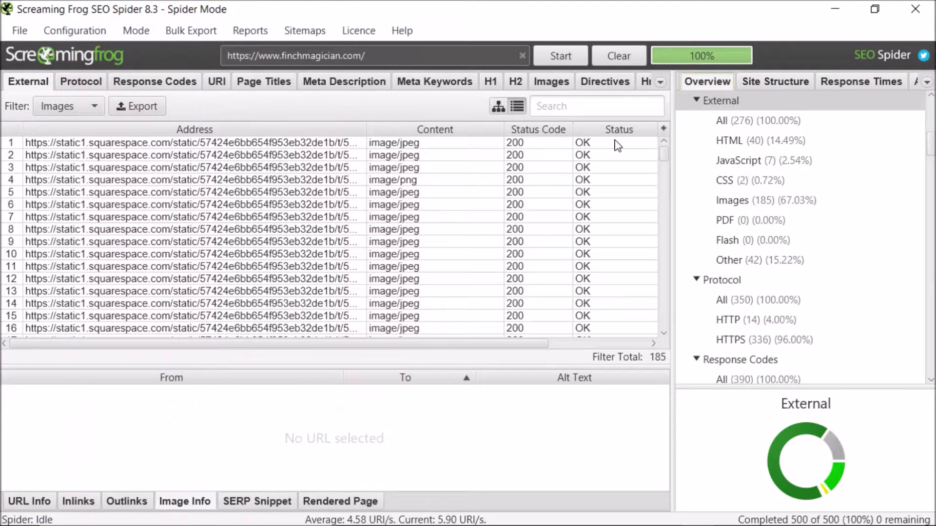
{"action": "scroll", "coordinate": [299, 282], "scroll_direction": "down", "scroll_amount": 2}
{"action": "left_click", "coordinate": [45, 502]}
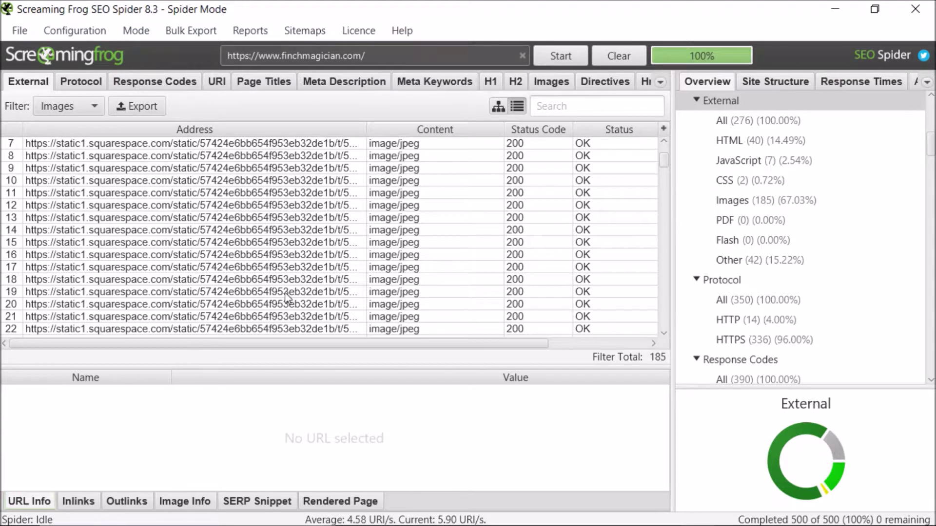
{"action": "scroll", "coordinate": [288, 297], "scroll_direction": "up", "scroll_amount": 1}
{"action": "scroll", "coordinate": [139, 417], "scroll_direction": "up", "scroll_amount": 1}
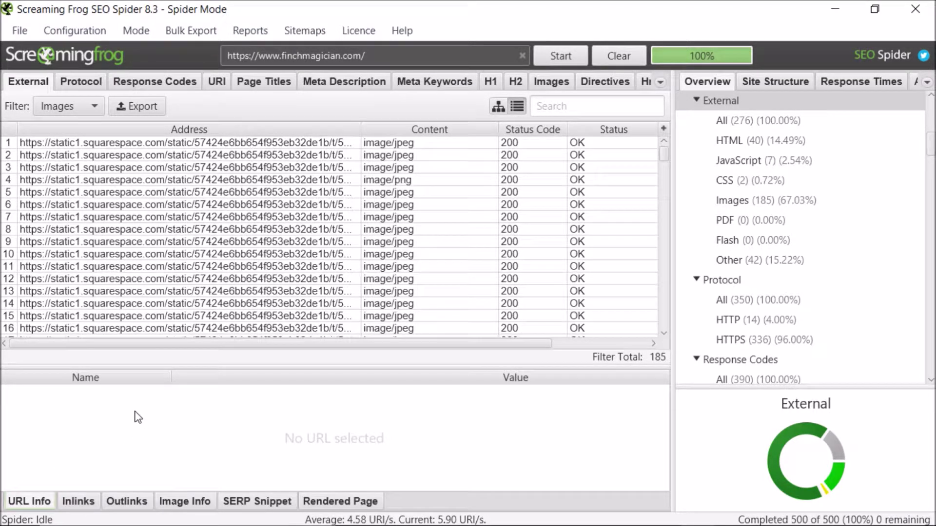
{"action": "scroll", "coordinate": [792, 211], "scroll_direction": "up", "scroll_amount": 6}
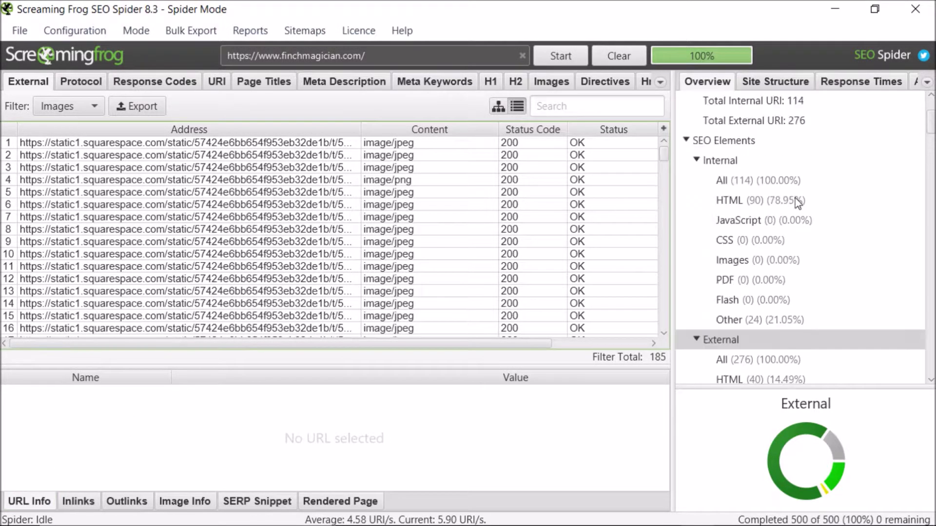
Step: List all internal URLs of the crawl, bring their addresses into view and show the URL details of the wedding-magician page
{"action": "left_click", "coordinate": [739, 258]}
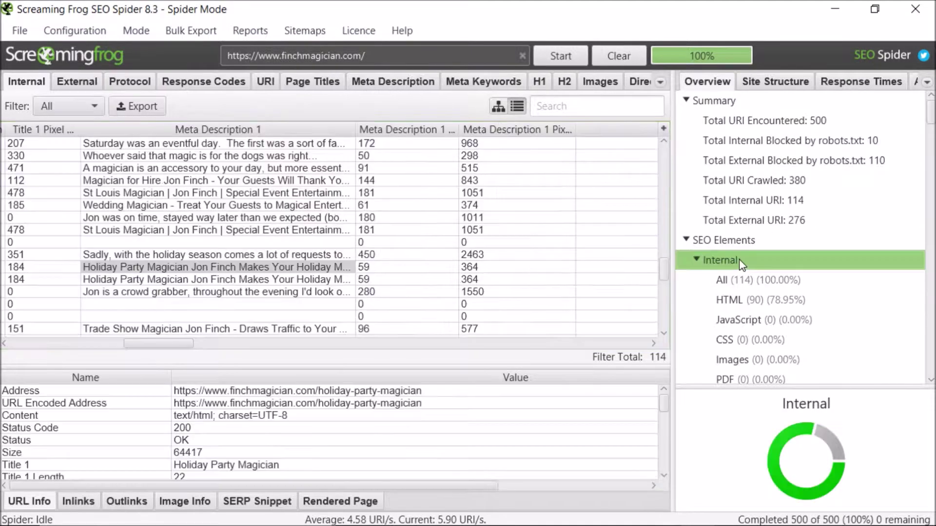
{"action": "left_click", "coordinate": [742, 284]}
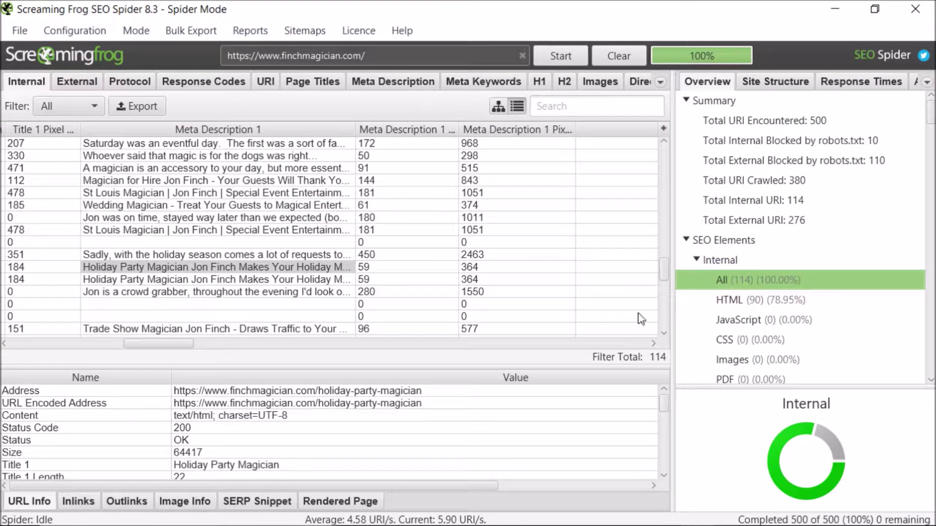
{"action": "left_click_drag", "start_coordinate": [154, 343], "coordinate": [19, 341]}
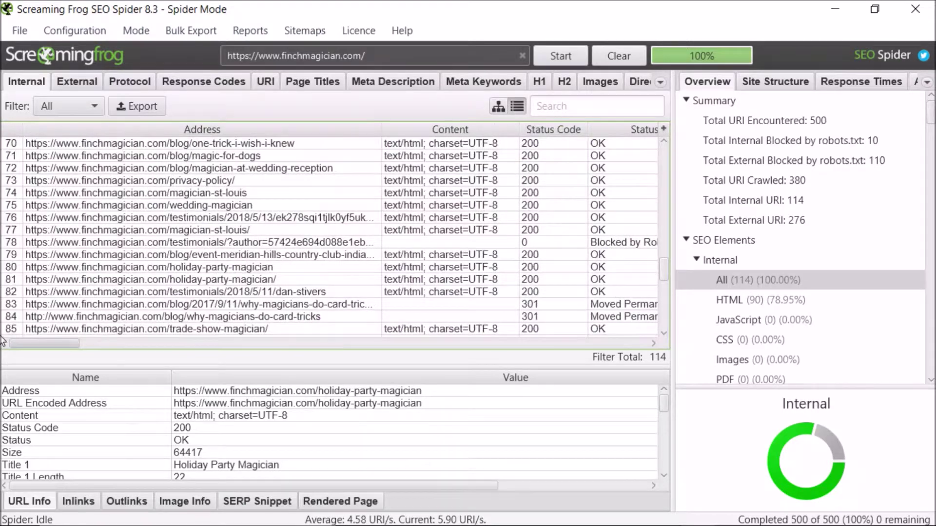
{"action": "left_click", "coordinate": [182, 217]}
{"action": "left_click", "coordinate": [196, 205]}
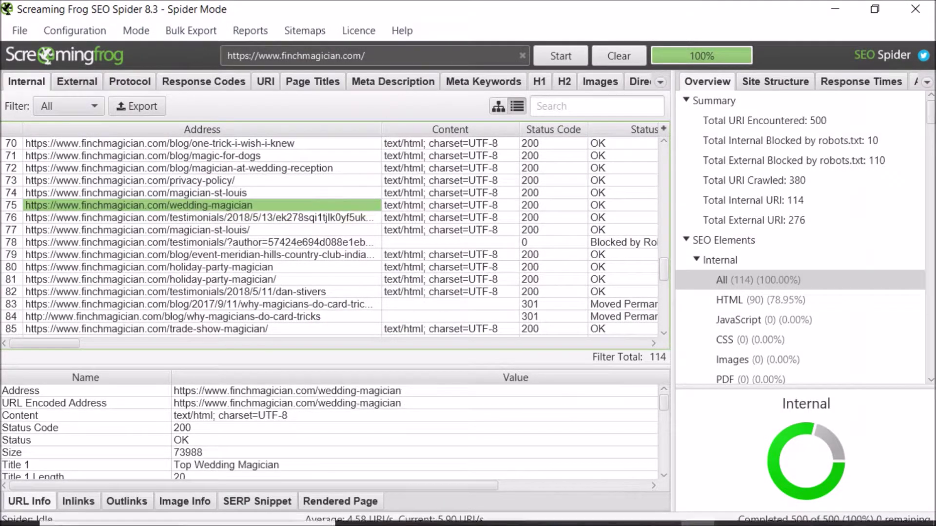
Step: Switch to Chrome and examine the home page from the header through the testimonials and entertainment sections to the footer links
{"action": "mouse_move", "coordinate": [398, 520]}
{"action": "left_click", "coordinate": [428, 511]}
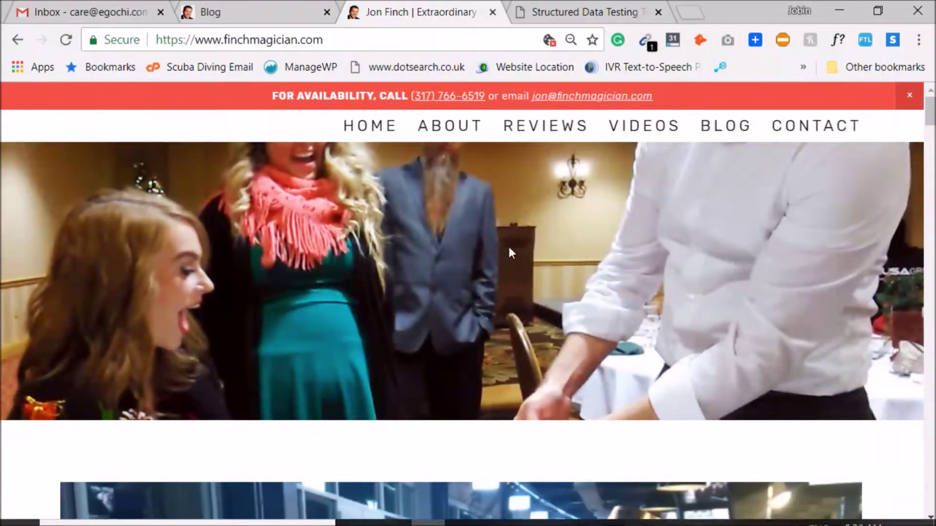
{"action": "left_click_drag", "start_coordinate": [930, 111], "coordinate": [930, 210]}
{"action": "scroll", "coordinate": [912, 247], "scroll_direction": "down", "scroll_amount": 17}
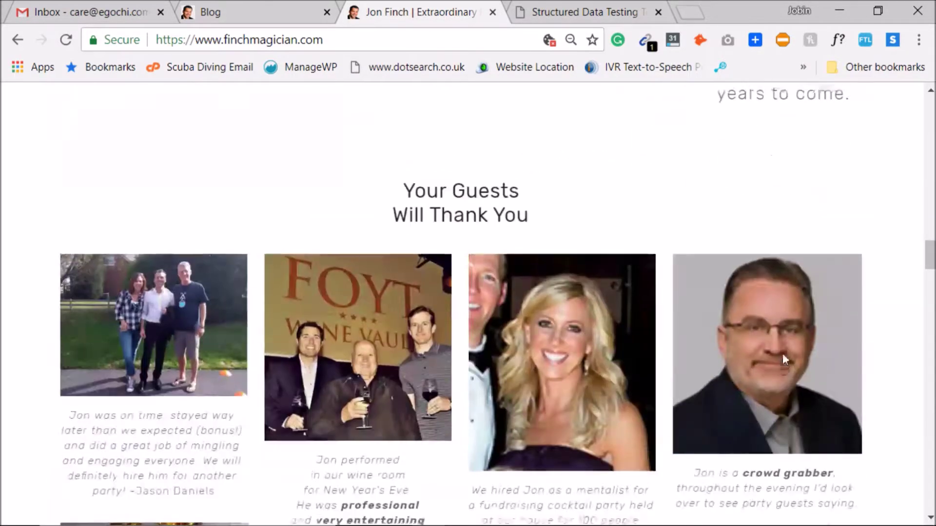
{"action": "scroll", "coordinate": [752, 358], "scroll_direction": "down", "scroll_amount": 15}
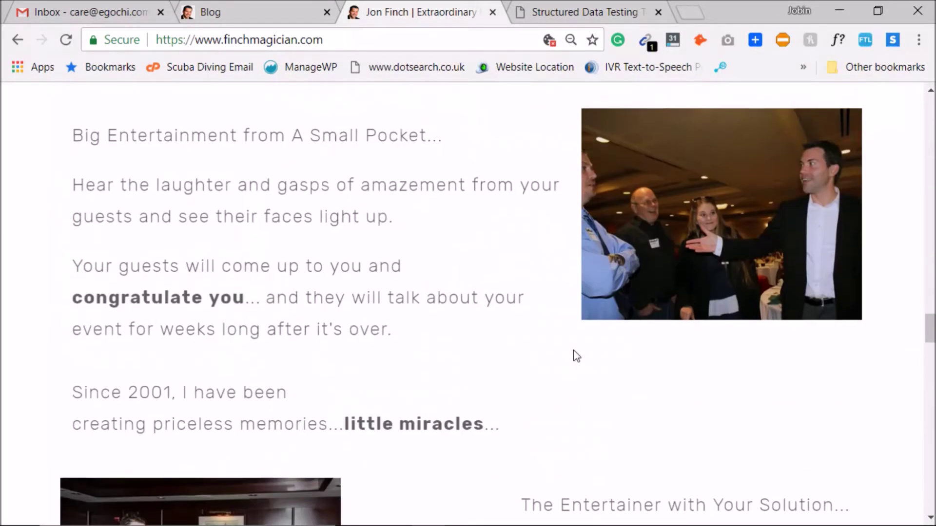
{"action": "scroll", "coordinate": [577, 356], "scroll_direction": "down", "scroll_amount": 15}
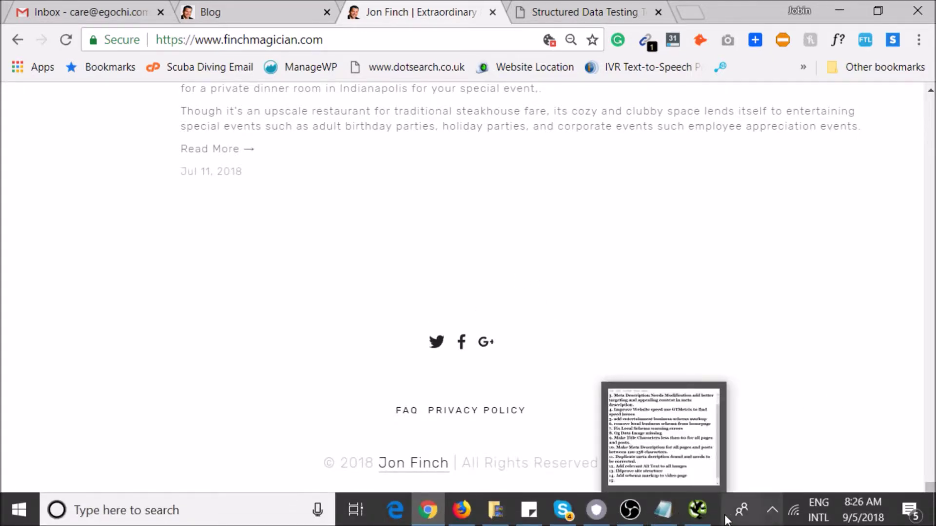
Step: Switch back to Screaming Frog and review the internal page addresses surrounding the wedding-magician URL
{"action": "mouse_move", "coordinate": [707, 512]}
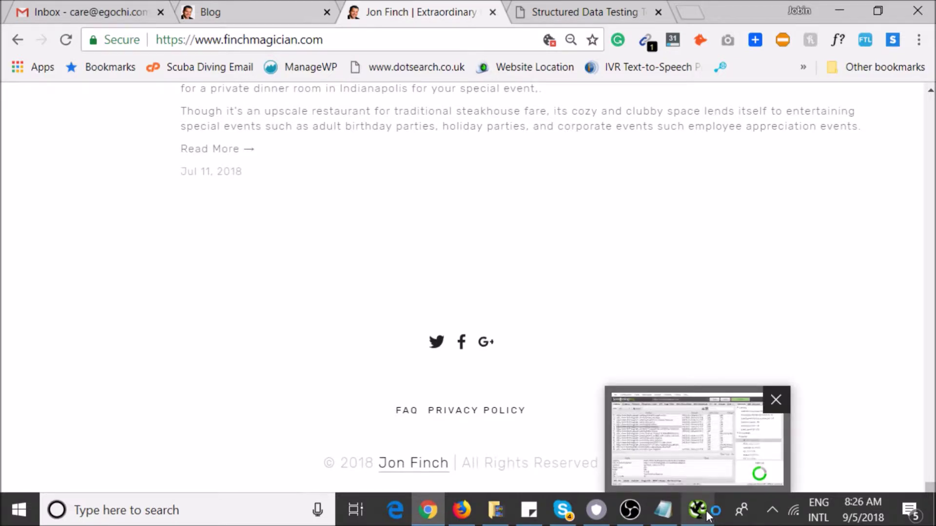
{"action": "left_click", "coordinate": [569, 10]}
{"action": "left_click", "coordinate": [404, 10]}
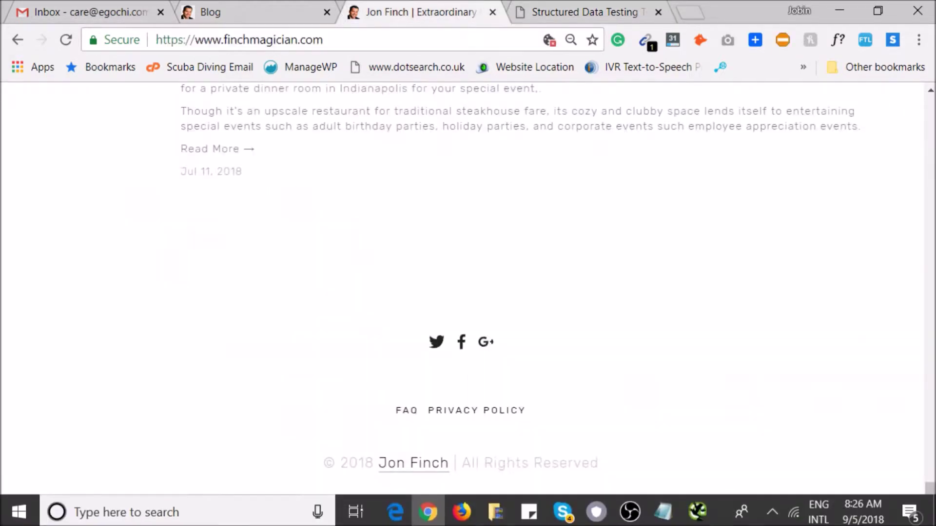
{"action": "left_click", "coordinate": [694, 511]}
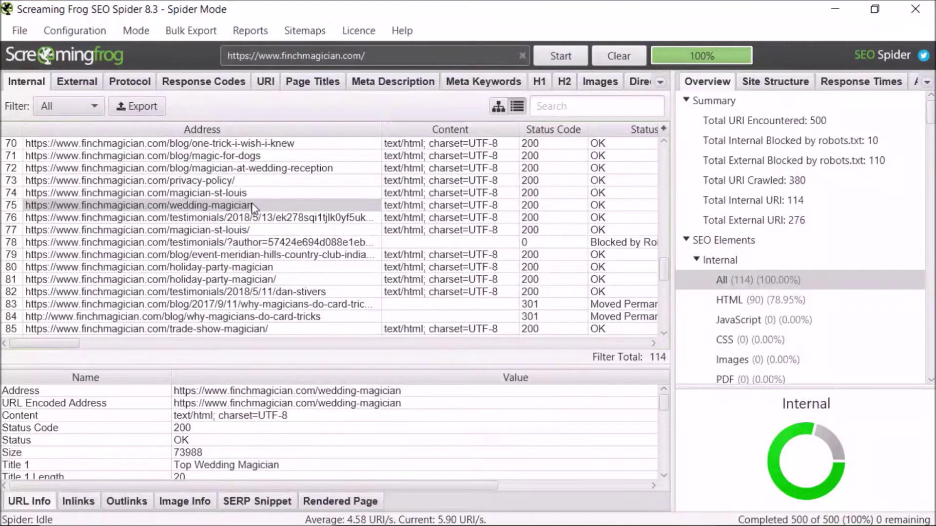
{"action": "scroll", "coordinate": [267, 254], "scroll_direction": "up", "scroll_amount": 1}
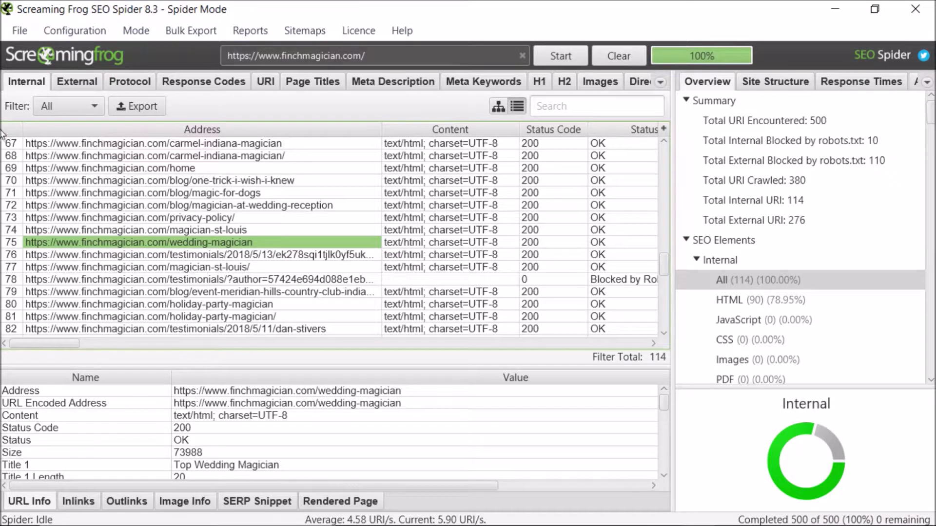
{"action": "scroll", "coordinate": [233, 214], "scroll_direction": "down", "scroll_amount": 3}
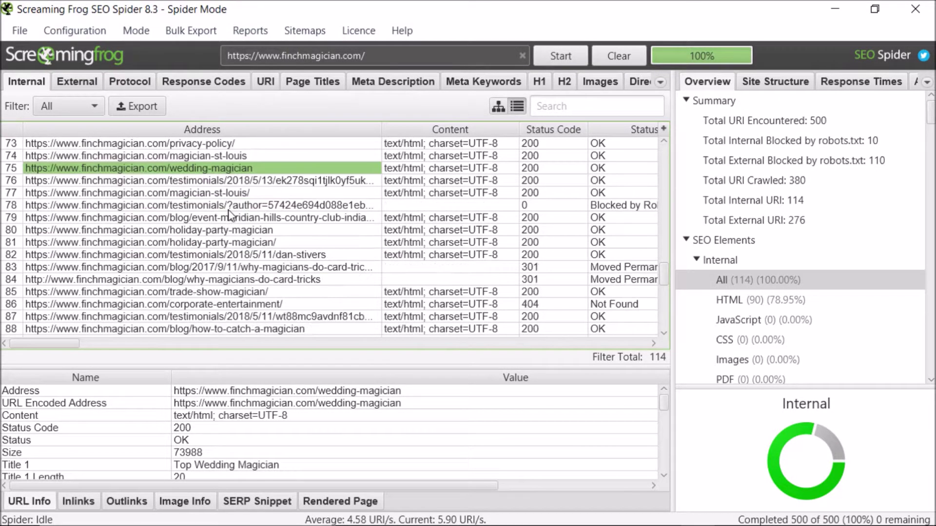
Step: Compare the URL details of the holiday-party-magician page with and without the trailing slash, and check the testimonial page listed after them
{"action": "left_click", "coordinate": [218, 194]}
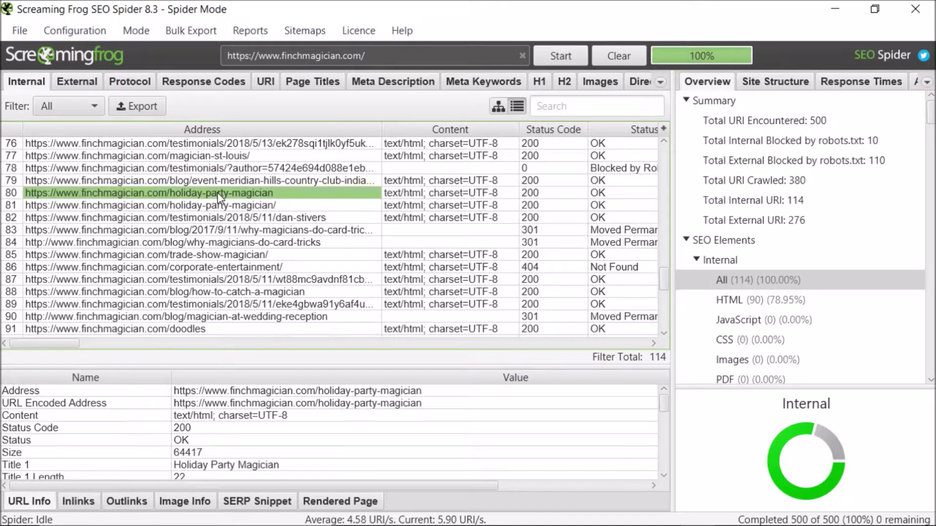
{"action": "left_click", "coordinate": [223, 211]}
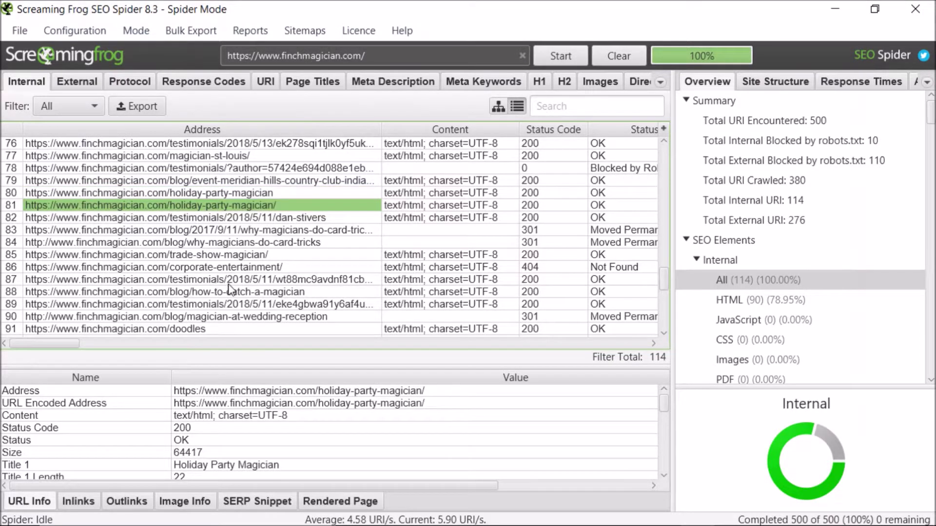
{"action": "scroll", "coordinate": [218, 287], "scroll_direction": "down", "scroll_amount": 2}
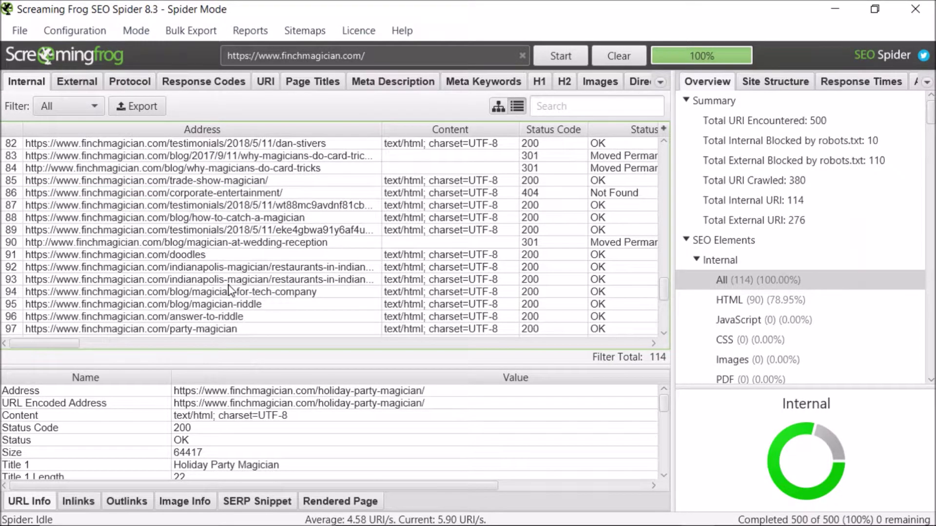
{"action": "left_click", "coordinate": [203, 181]}
{"action": "scroll", "coordinate": [214, 195], "scroll_direction": "up", "scroll_amount": 2}
{"action": "left_click", "coordinate": [222, 218]}
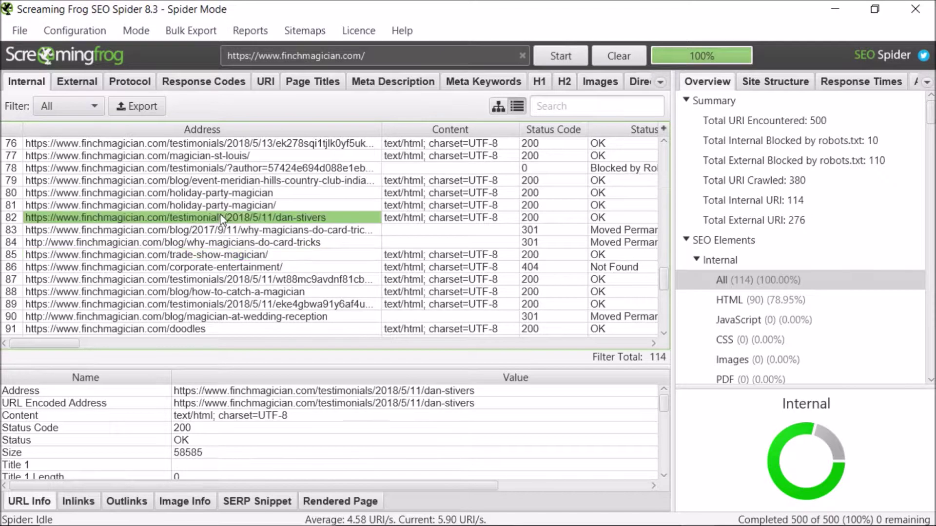
{"action": "left_click", "coordinate": [230, 206]}
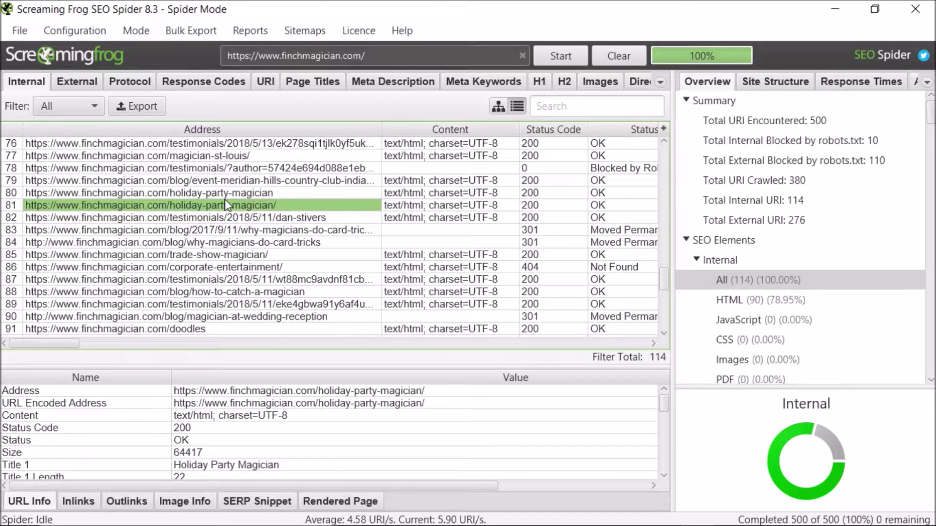
Step: Check the URL details of the corporate-entertainment page and the blog, testimonial, doodles and restaurants-in-indianapolis pages listed after it
{"action": "left_click", "coordinate": [227, 267]}
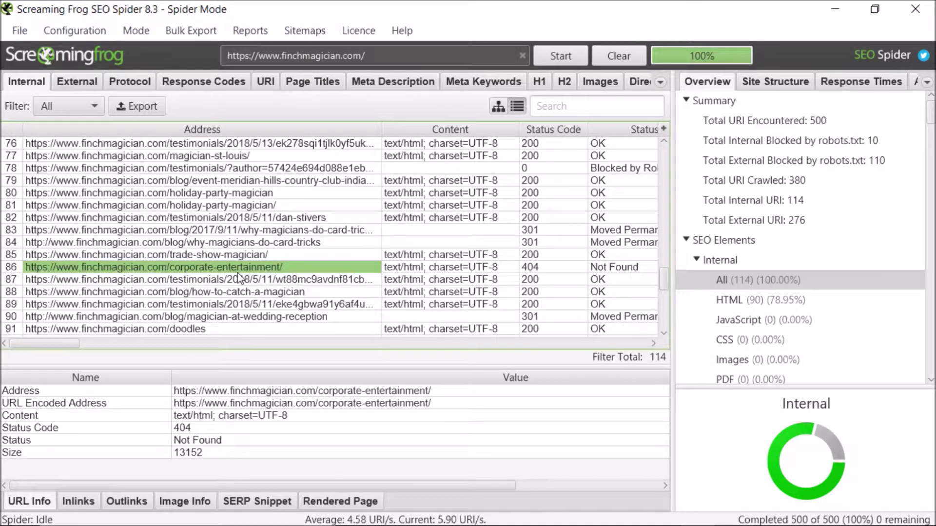
{"action": "scroll", "coordinate": [285, 249], "scroll_direction": "down", "scroll_amount": 1}
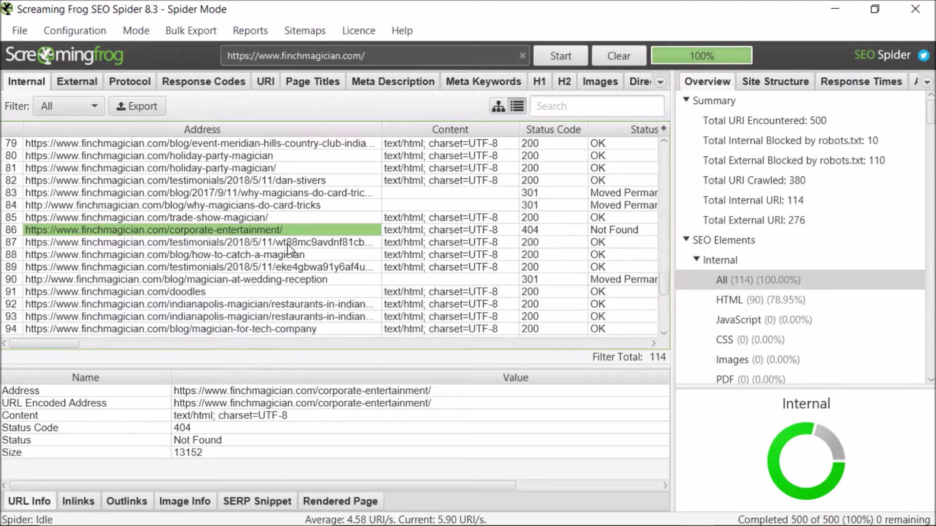
{"action": "left_click", "coordinate": [221, 260]}
{"action": "left_click", "coordinate": [221, 269]}
{"action": "left_click", "coordinate": [224, 259]}
{"action": "left_click", "coordinate": [225, 268]}
{"action": "left_click", "coordinate": [220, 292]}
{"action": "left_click", "coordinate": [228, 256]}
{"action": "left_click", "coordinate": [289, 305]}
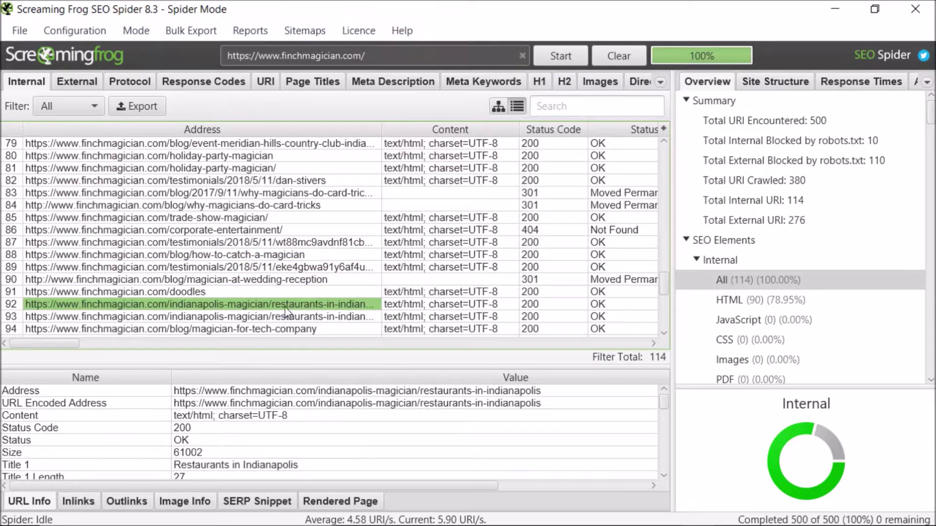
Step: Switch to Chrome and review the home page from the footer up through the service areas and guarantee text to the testimonials
{"action": "left_click", "coordinate": [427, 510]}
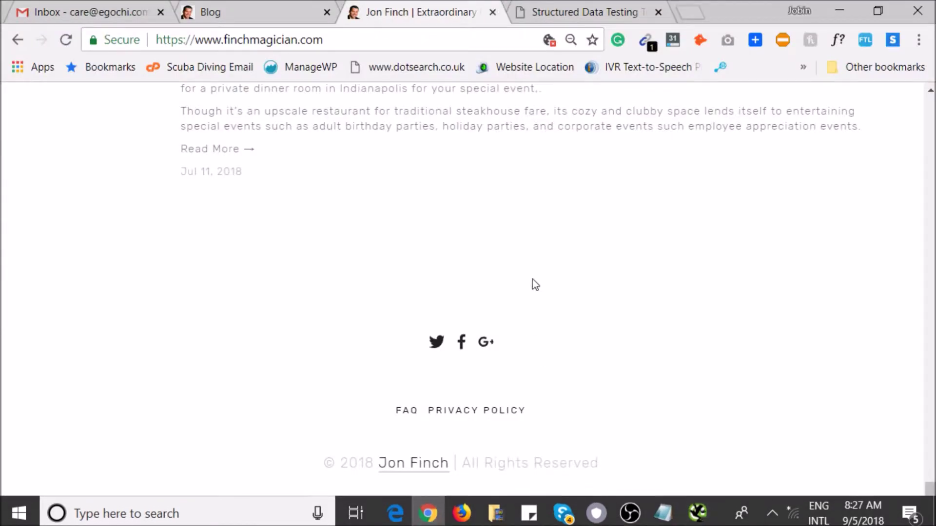
{"action": "scroll", "coordinate": [536, 272], "scroll_direction": "up", "scroll_amount": 5}
{"action": "scroll", "coordinate": [564, 364], "scroll_direction": "up", "scroll_amount": 8}
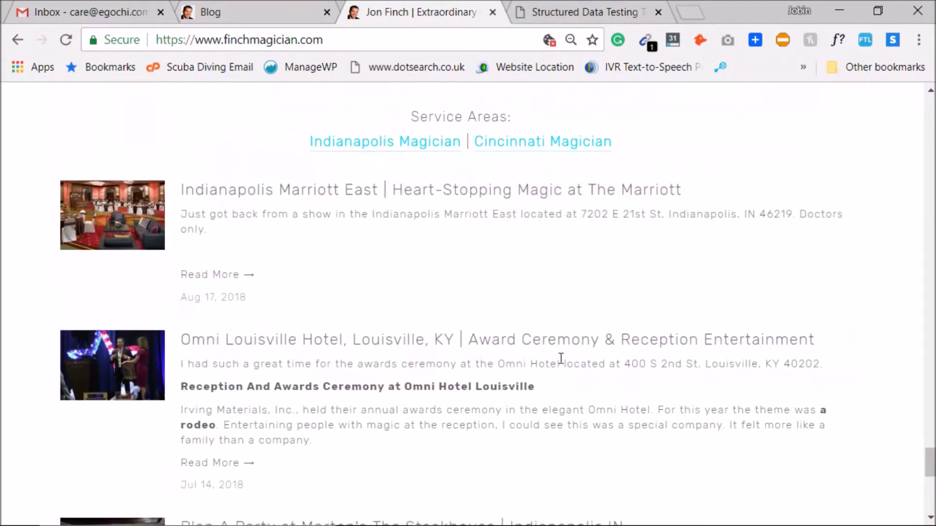
{"action": "scroll", "coordinate": [600, 251], "scroll_direction": "up", "scroll_amount": 20}
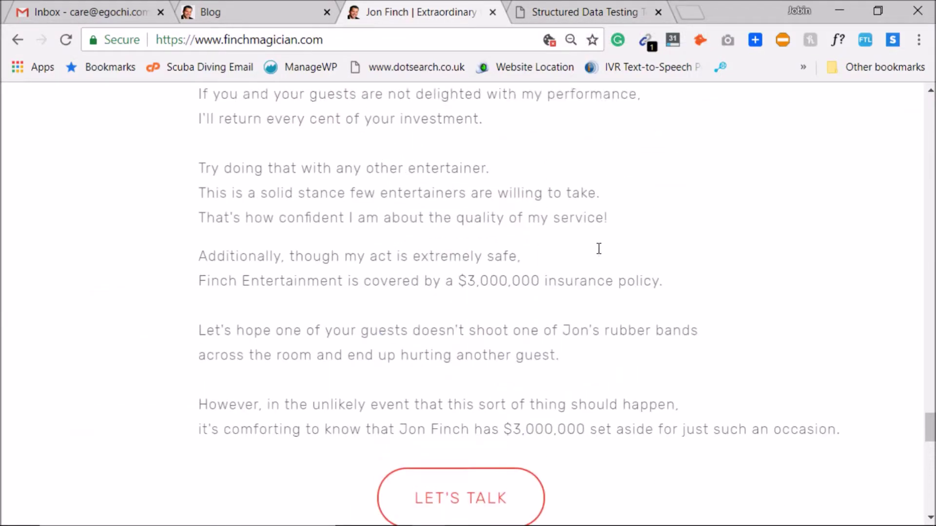
{"action": "scroll", "coordinate": [599, 255], "scroll_direction": "up", "scroll_amount": 20}
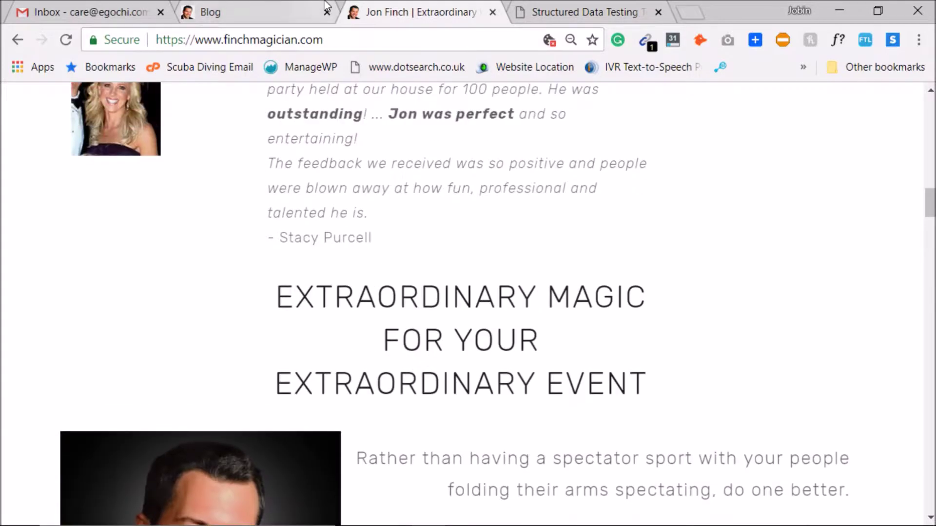
Step: Show the blog page and examine the titles of the Indianapolis Marriott East and Morton's The Steakhouse posts
{"action": "left_click", "coordinate": [273, 7]}
{"action": "scroll", "coordinate": [393, 466], "scroll_direction": "down", "scroll_amount": 7}
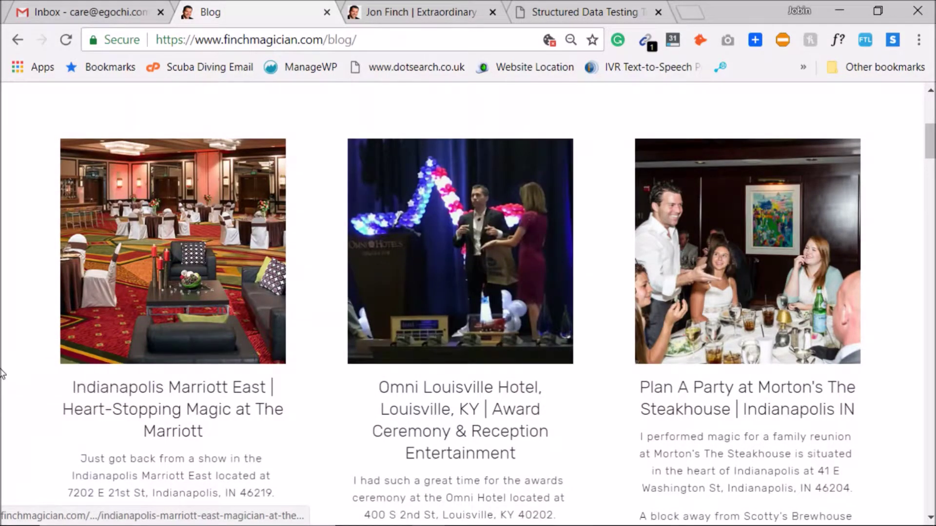
{"action": "left_click_drag", "start_coordinate": [5, 387], "coordinate": [250, 428]}
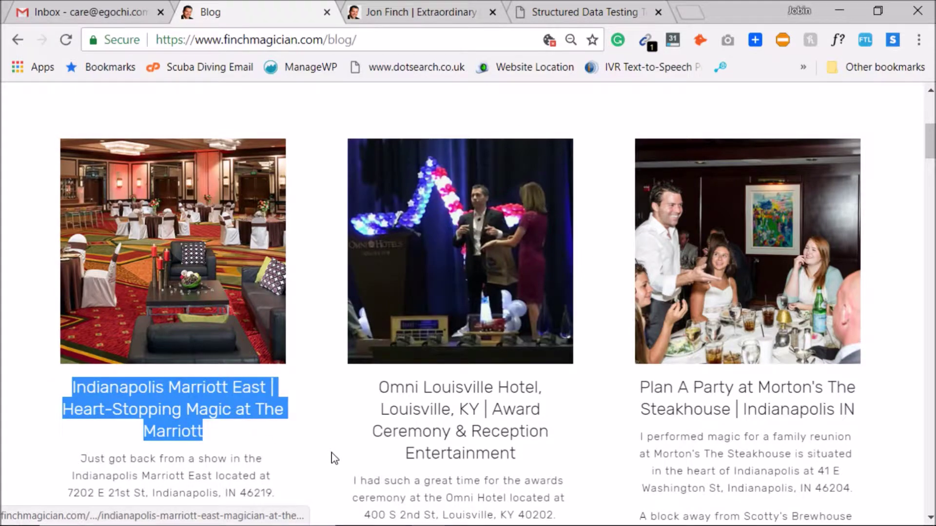
{"action": "left_click", "coordinate": [10, 336]}
{"action": "scroll", "coordinate": [11, 336], "scroll_direction": "down", "scroll_amount": 3}
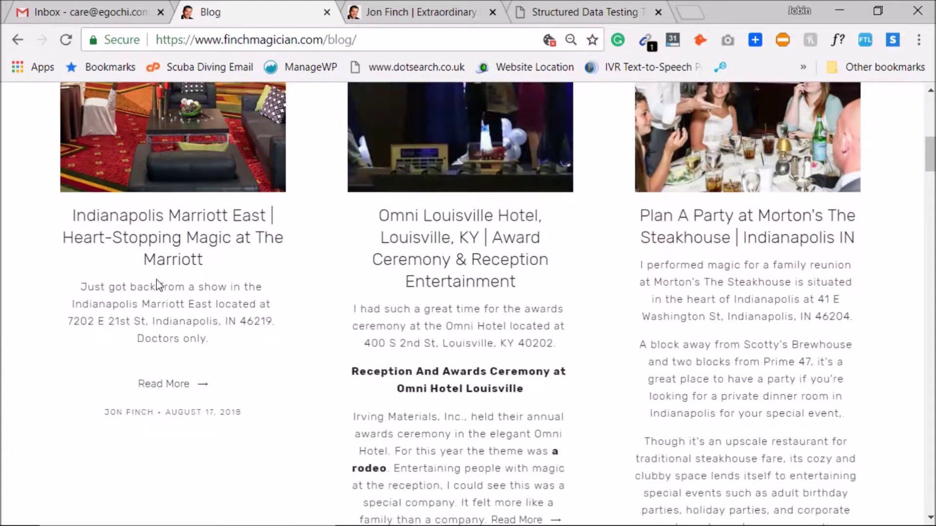
{"action": "left_click_drag", "start_coordinate": [628, 213], "coordinate": [853, 238]}
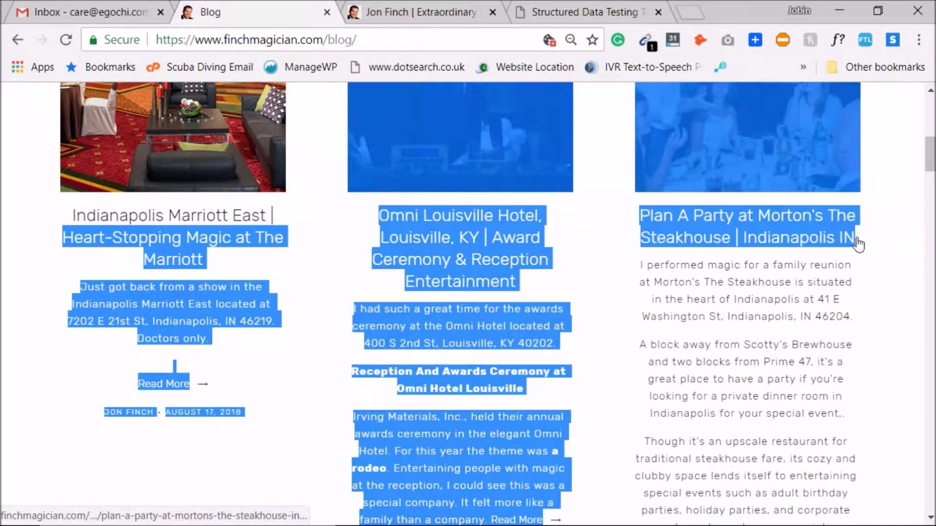
{"action": "left_click", "coordinate": [896, 246]}
Step: Examine the titles and excerpts of the Beavercreek, afterprom entertainment and Magic for Dogs blog posts
{"action": "scroll", "coordinate": [898, 248], "scroll_direction": "down", "scroll_amount": 2}
{"action": "scroll", "coordinate": [901, 256], "scroll_direction": "down", "scroll_amount": 10}
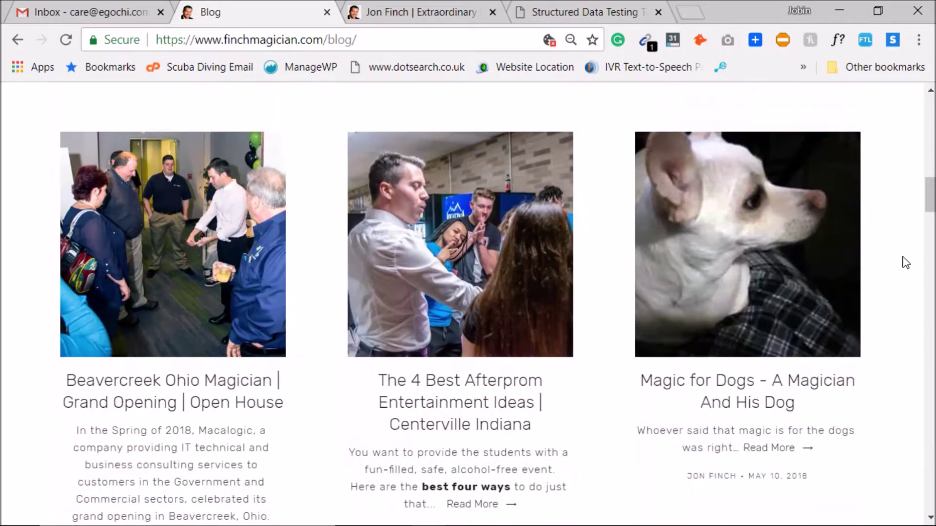
{"action": "scroll", "coordinate": [906, 262], "scroll_direction": "down", "scroll_amount": 2}
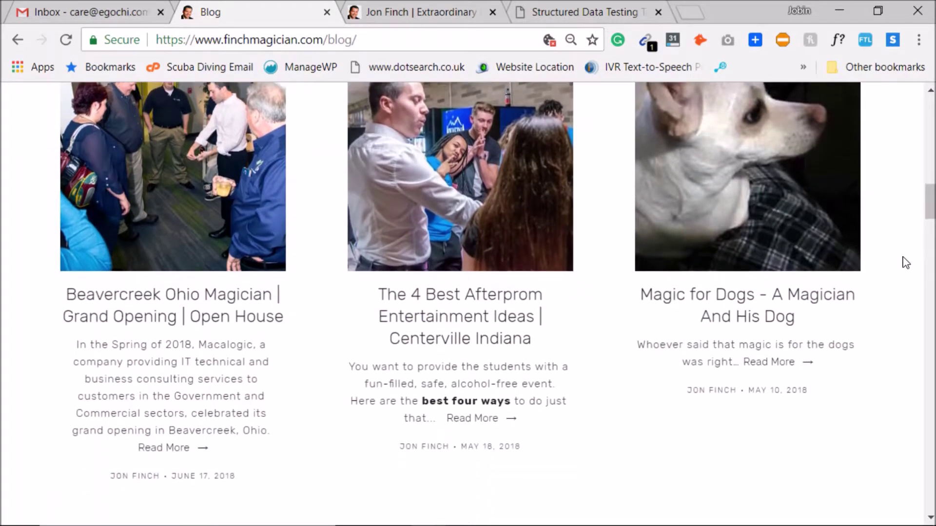
{"action": "scroll", "coordinate": [906, 262], "scroll_direction": "down", "scroll_amount": 2}
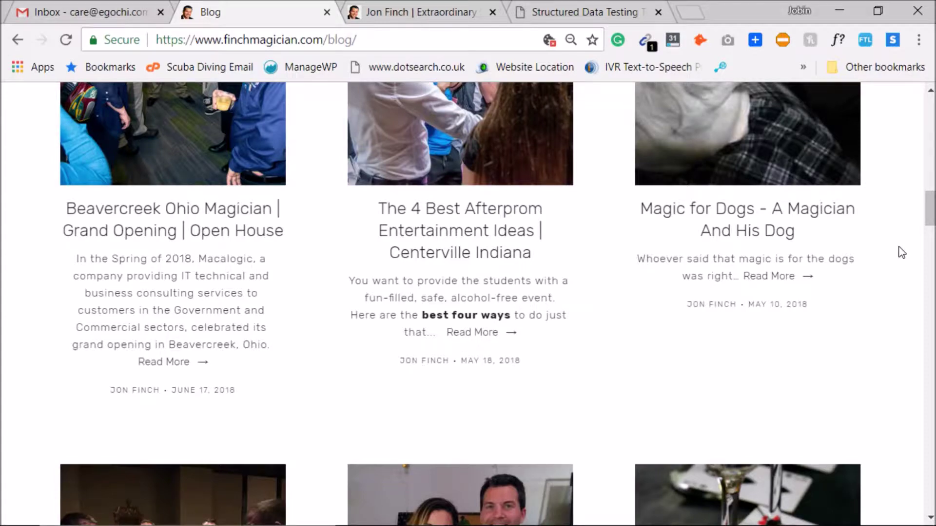
{"action": "scroll", "coordinate": [900, 253], "scroll_direction": "up", "scroll_amount": 5}
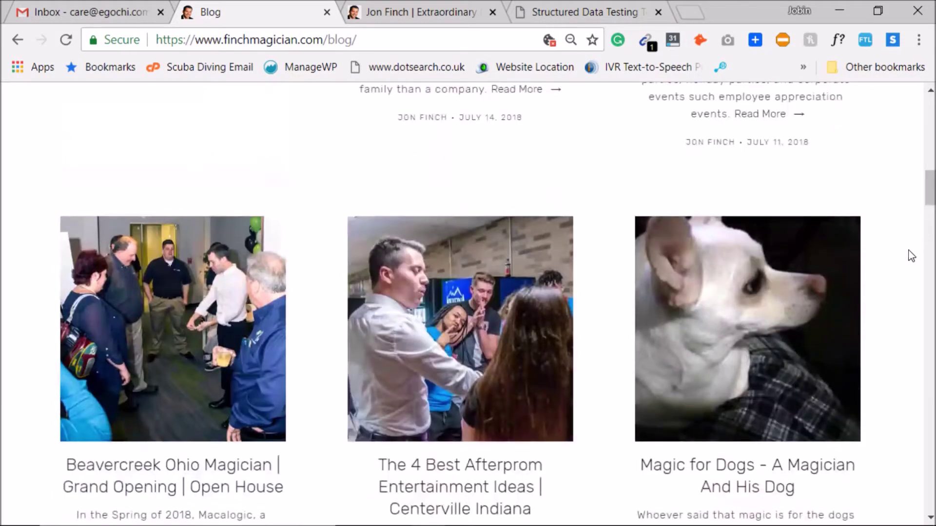
{"action": "scroll", "coordinate": [913, 257], "scroll_direction": "down", "scroll_amount": 3}
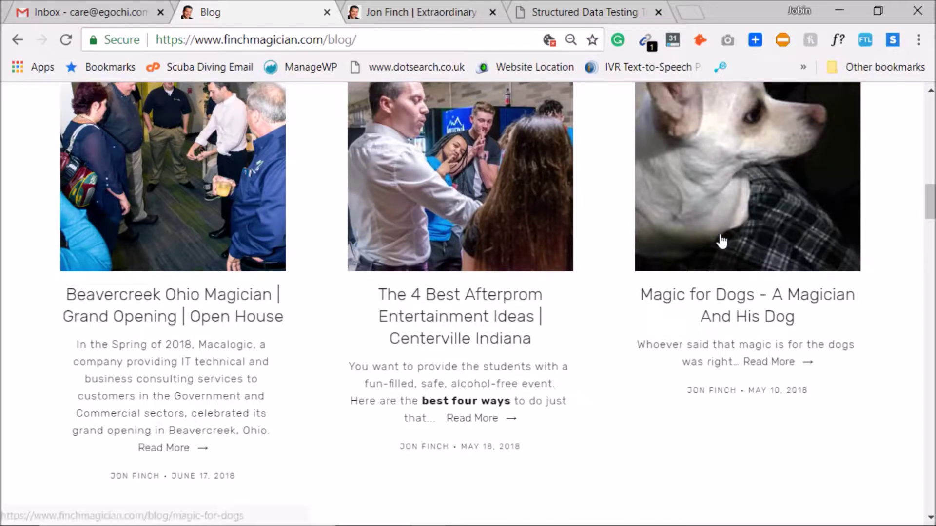
Step: Return to the newest blog posts, start opening the Indianapolis Marriott East post and stop the page from loading
{"action": "scroll", "coordinate": [317, 334], "scroll_direction": "up", "scroll_amount": 8}
{"action": "scroll", "coordinate": [319, 334], "scroll_direction": "up", "scroll_amount": 6}
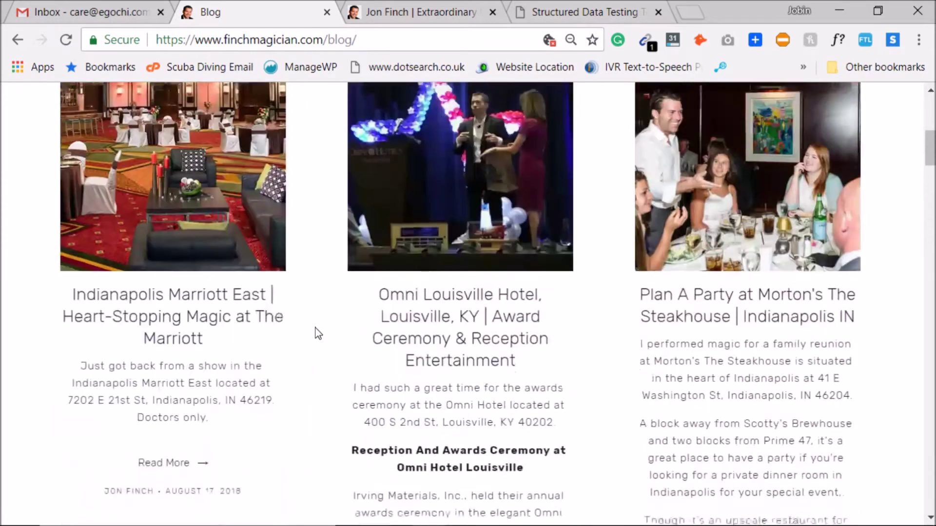
{"action": "scroll", "coordinate": [321, 311], "scroll_direction": "up", "scroll_amount": 2}
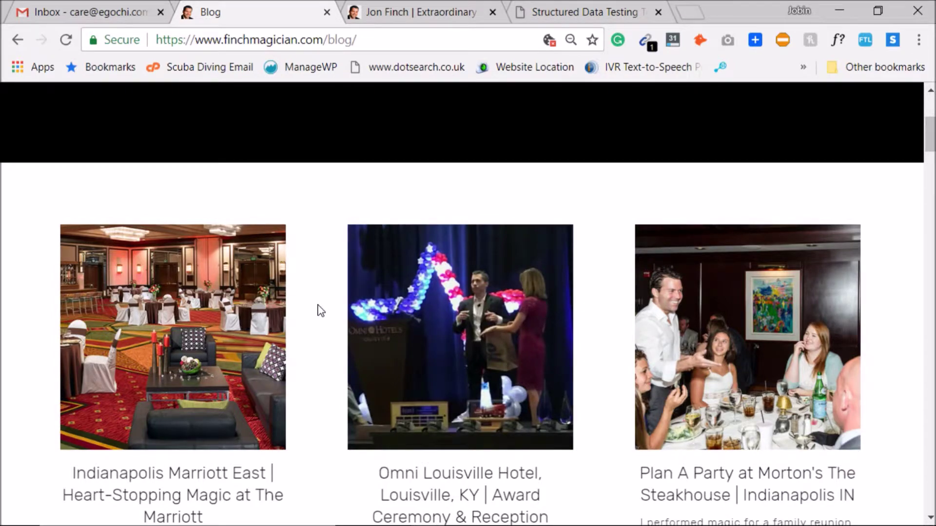
{"action": "scroll", "coordinate": [321, 310], "scroll_direction": "down", "scroll_amount": 8}
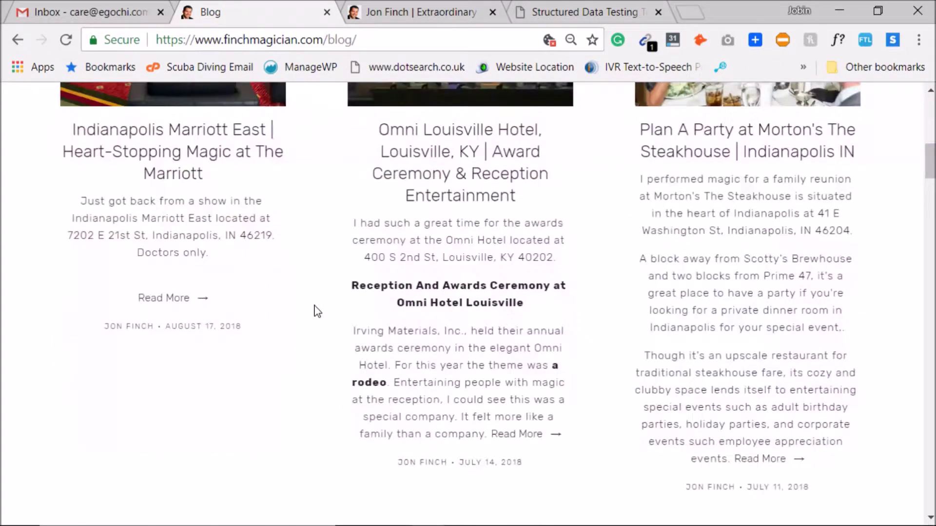
{"action": "left_click", "coordinate": [155, 155]}
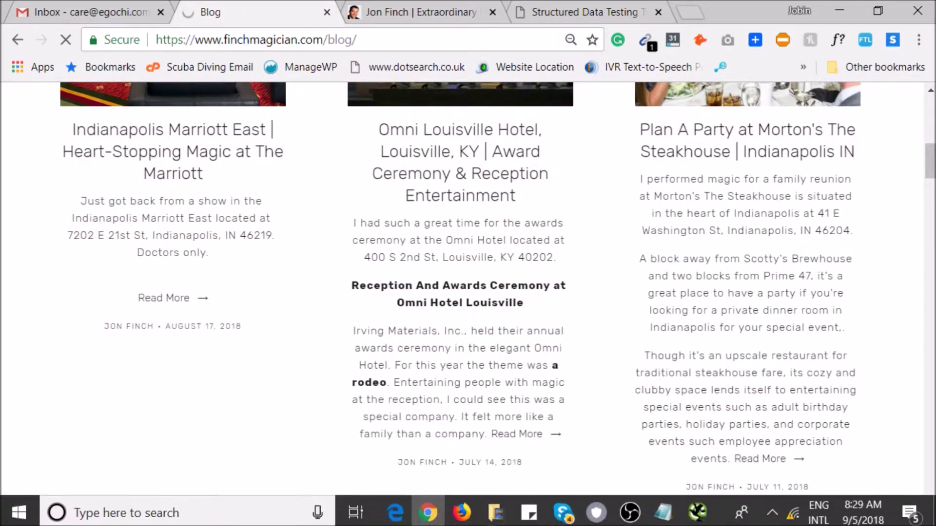
{"action": "left_click", "coordinate": [65, 40]}
Step: Review the older blog posts down to the 2017 entries and return to the blog page's header
{"action": "scroll", "coordinate": [321, 288], "scroll_direction": "up", "scroll_amount": 3}
{"action": "scroll", "coordinate": [329, 289], "scroll_direction": "down", "scroll_amount": 8}
{"action": "scroll", "coordinate": [331, 295], "scroll_direction": "down", "scroll_amount": 20}
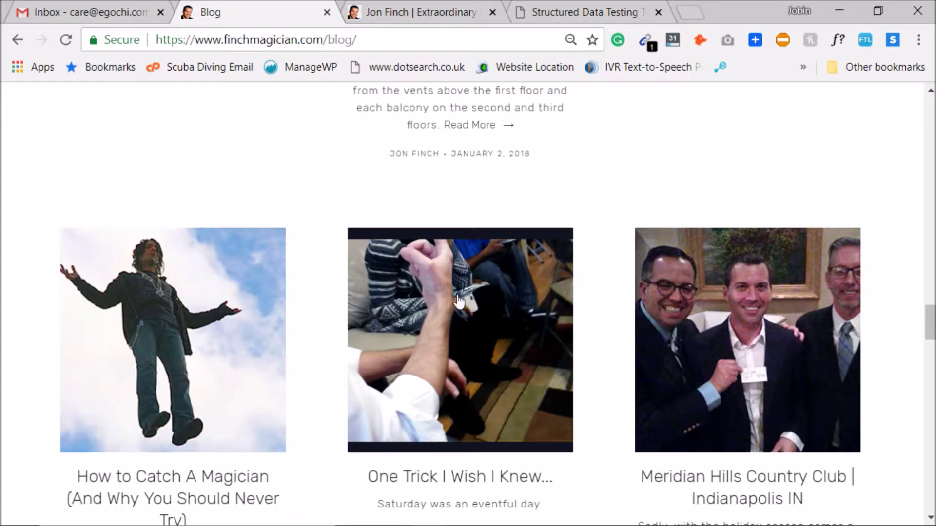
{"action": "scroll", "coordinate": [605, 291], "scroll_direction": "down", "scroll_amount": 5}
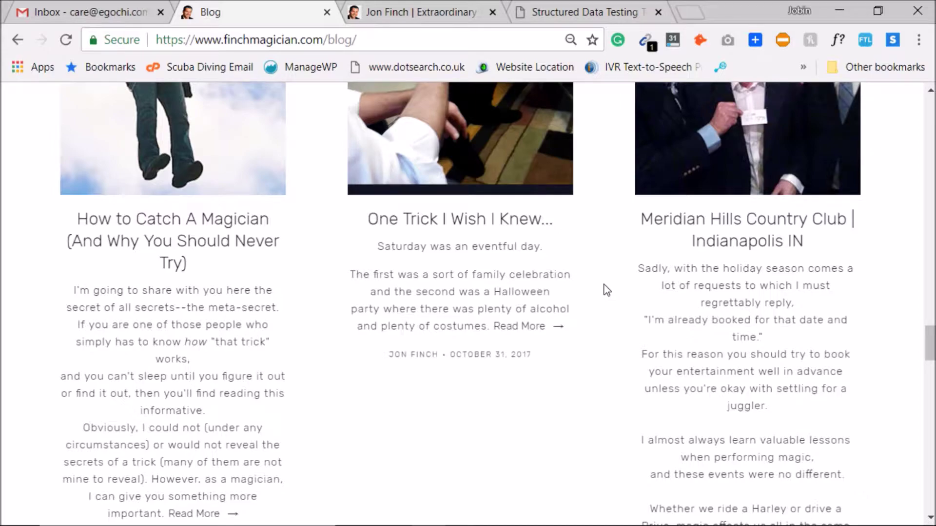
{"action": "scroll", "coordinate": [606, 289], "scroll_direction": "up", "scroll_amount": 20}
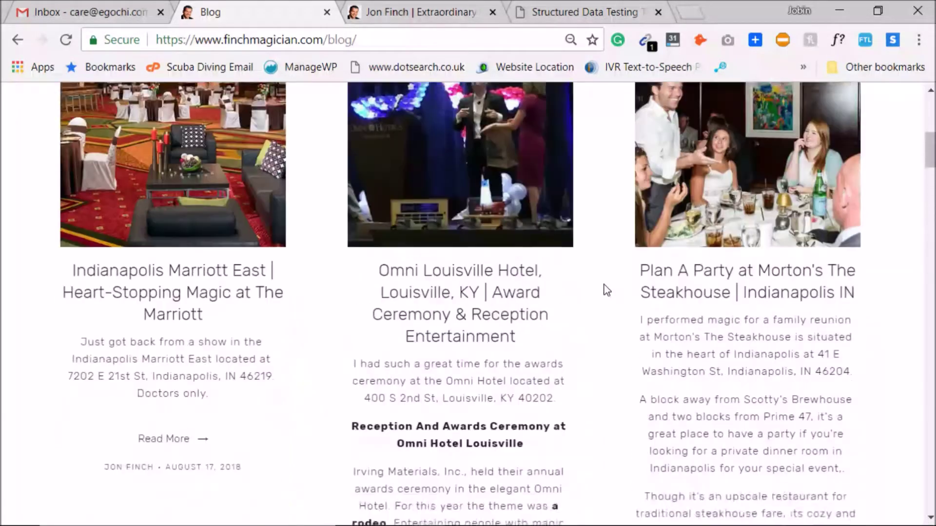
{"action": "scroll", "coordinate": [606, 290], "scroll_direction": "up", "scroll_amount": 8}
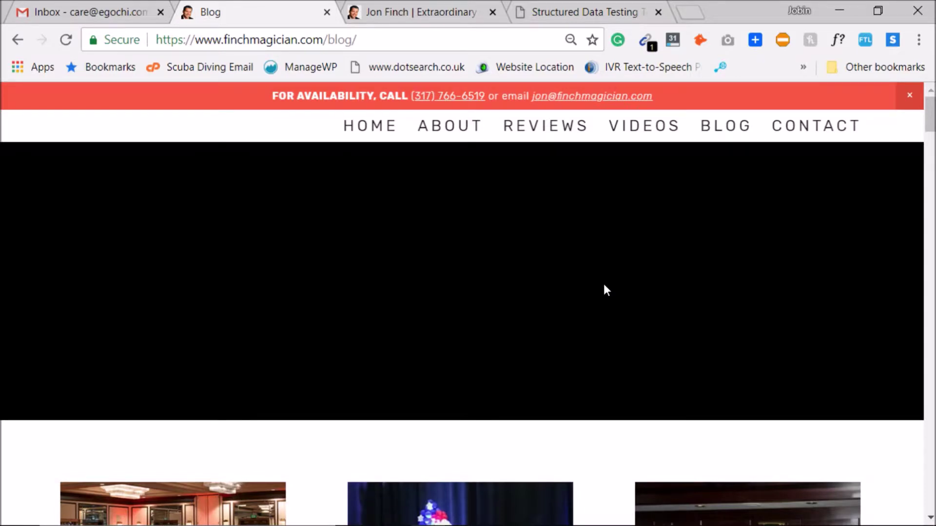
Step: Re-examine the first two rows of blog posts and the blog page's black header banner
{"action": "scroll", "coordinate": [604, 286], "scroll_direction": "down", "scroll_amount": 5}
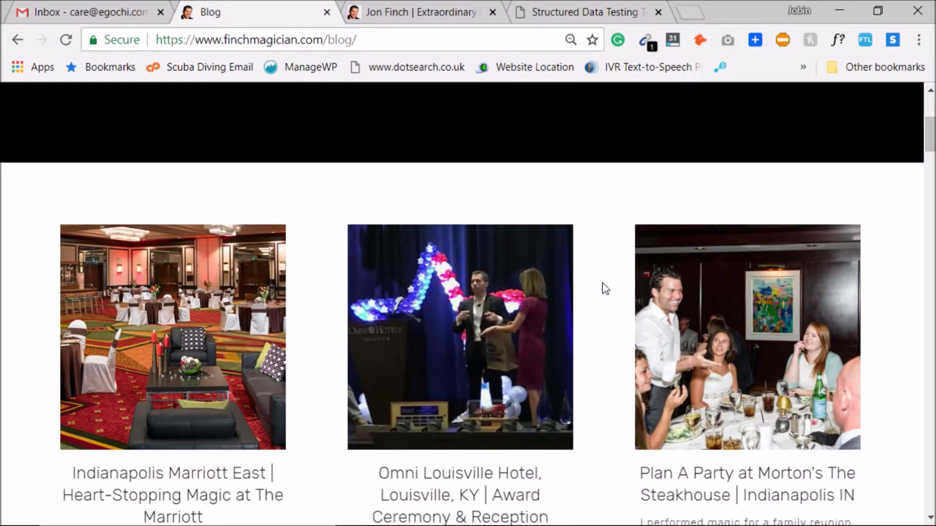
{"action": "scroll", "coordinate": [605, 289], "scroll_direction": "down", "scroll_amount": 3}
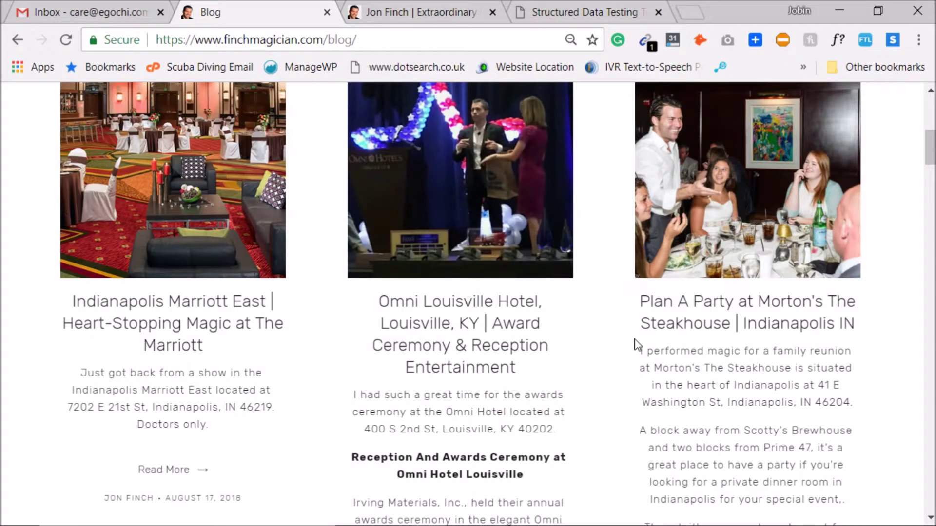
{"action": "scroll", "coordinate": [623, 343], "scroll_direction": "down", "scroll_amount": 5}
{"action": "scroll", "coordinate": [622, 344], "scroll_direction": "down", "scroll_amount": 5}
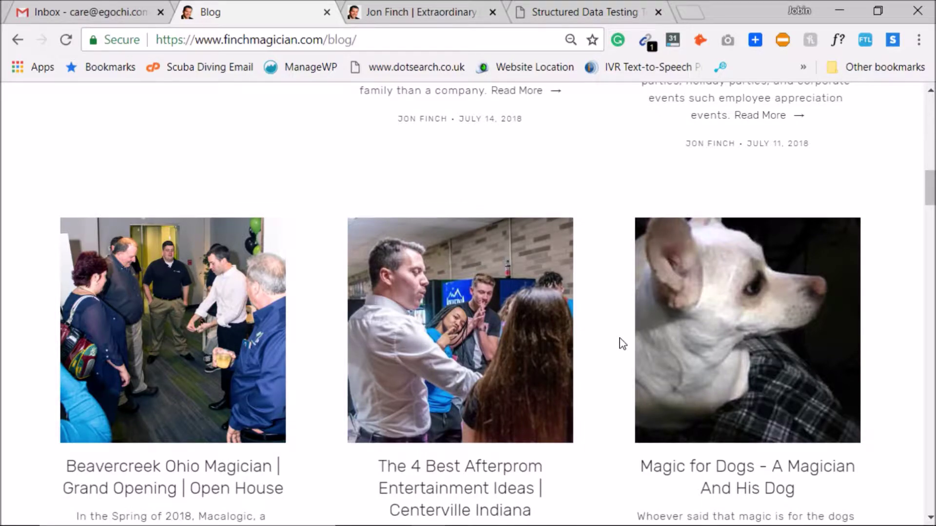
{"action": "scroll", "coordinate": [622, 343], "scroll_direction": "down", "scroll_amount": 2}
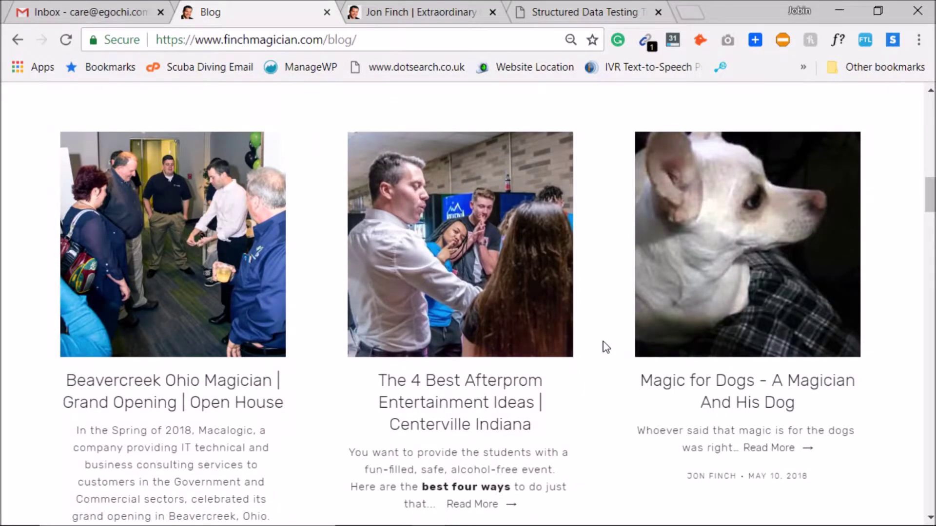
{"action": "scroll", "coordinate": [605, 347], "scroll_direction": "up", "scroll_amount": 10}
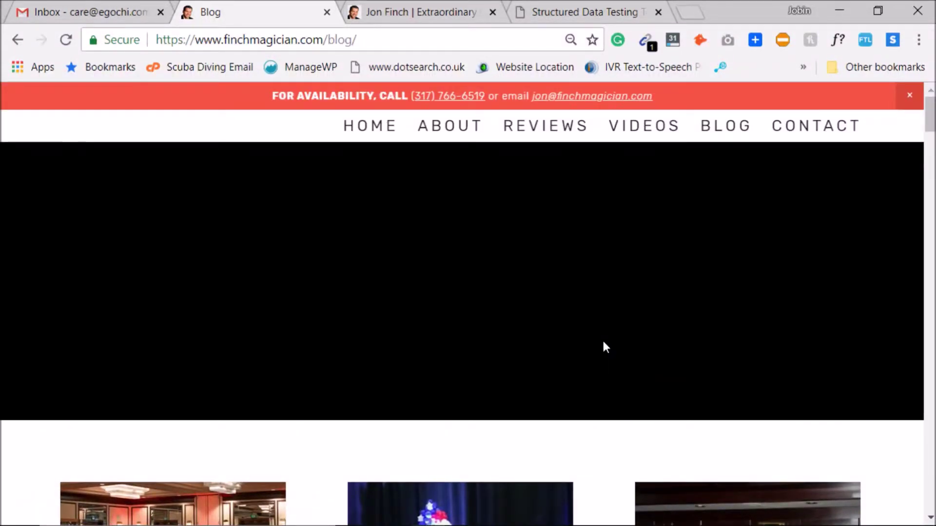
{"action": "scroll", "coordinate": [602, 342], "scroll_direction": "down", "scroll_amount": 10}
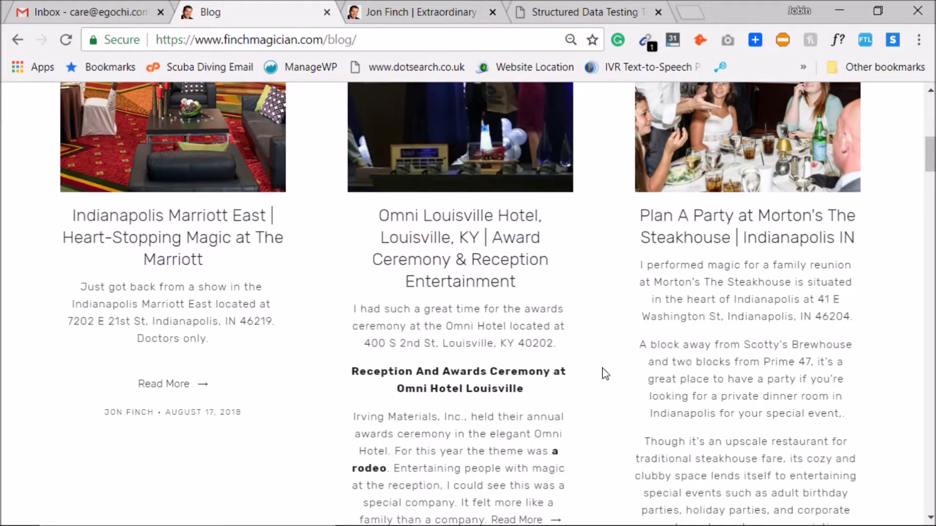
Step: Compare the Beavercreek, afterprom entertainment and Magic for Dogs posts with the first row of hotel and steakhouse posts
{"action": "scroll", "coordinate": [605, 373], "scroll_direction": "down", "scroll_amount": 10}
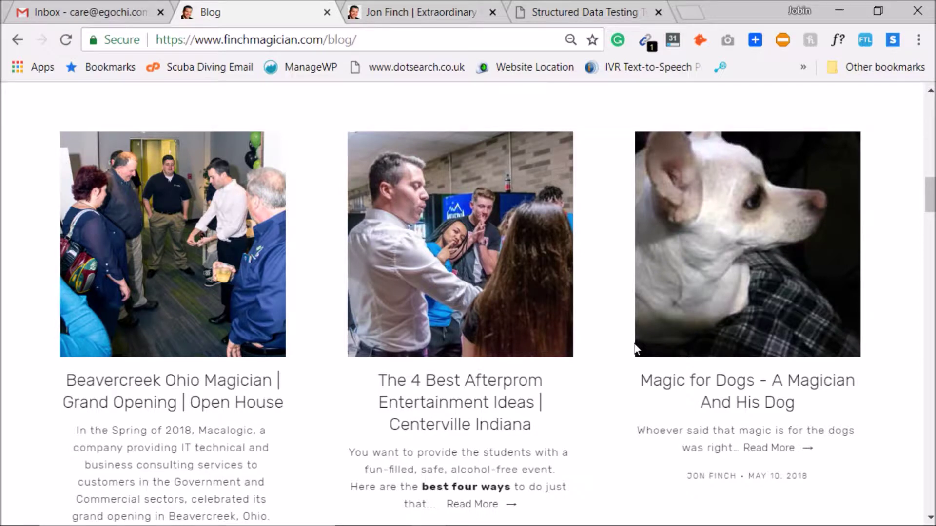
{"action": "scroll", "coordinate": [613, 314], "scroll_direction": "down", "scroll_amount": 2}
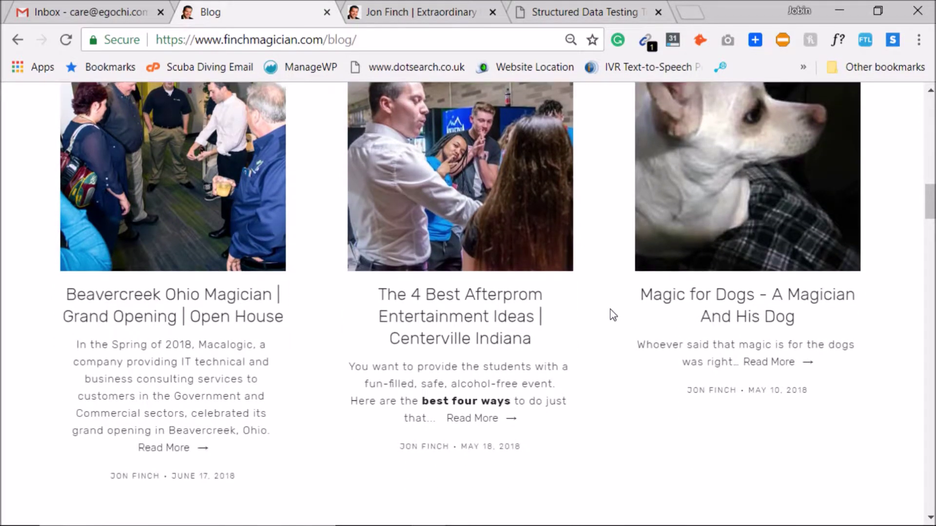
{"action": "scroll", "coordinate": [612, 316], "scroll_direction": "up", "scroll_amount": 4}
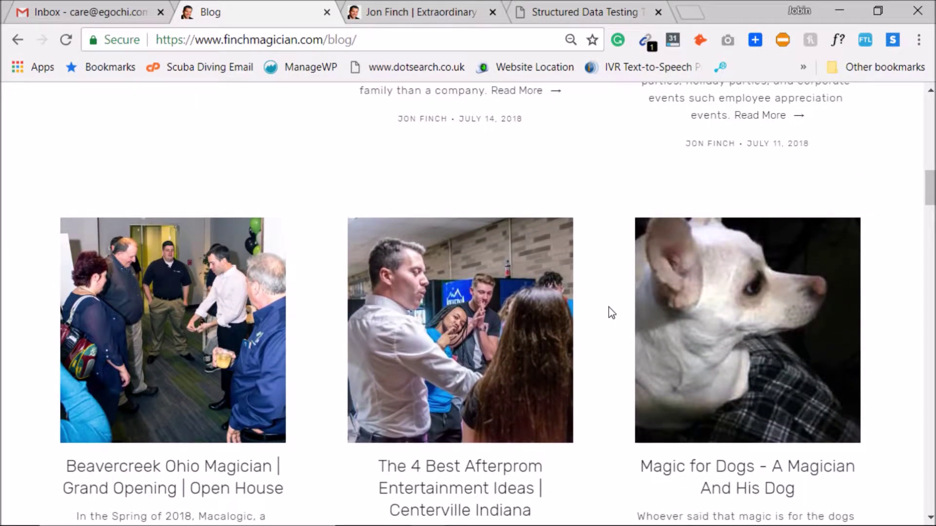
{"action": "scroll", "coordinate": [613, 307], "scroll_direction": "down", "scroll_amount": 4}
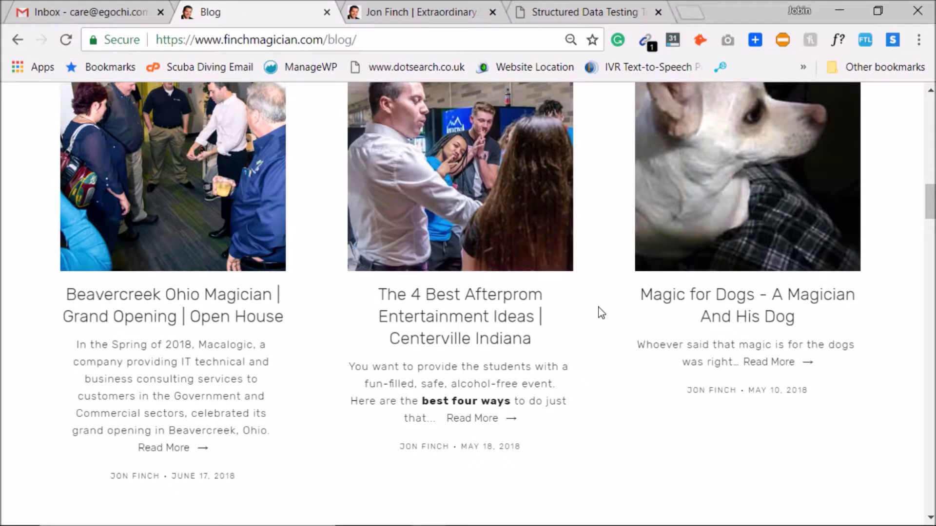
{"action": "scroll", "coordinate": [601, 312], "scroll_direction": "up", "scroll_amount": 2}
{"action": "scroll", "coordinate": [595, 287], "scroll_direction": "up", "scroll_amount": 2}
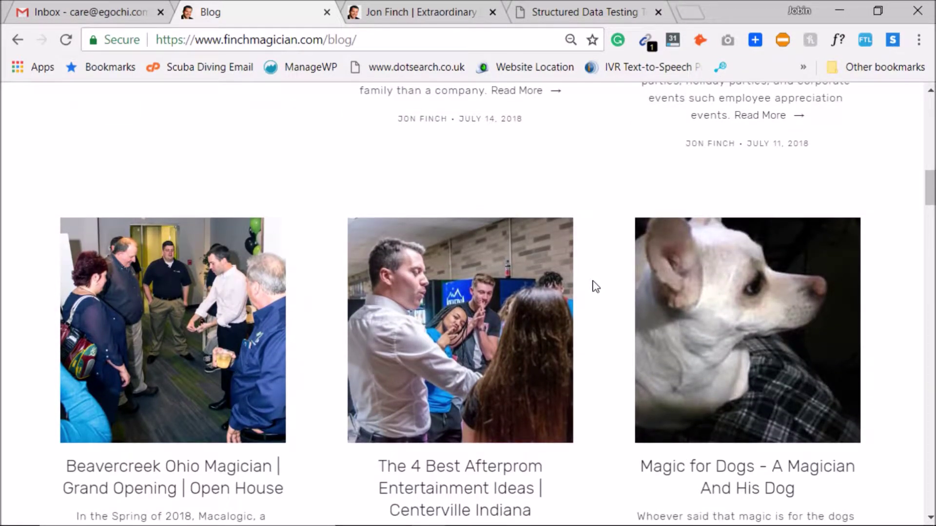
{"action": "scroll", "coordinate": [597, 287], "scroll_direction": "up", "scroll_amount": 10}
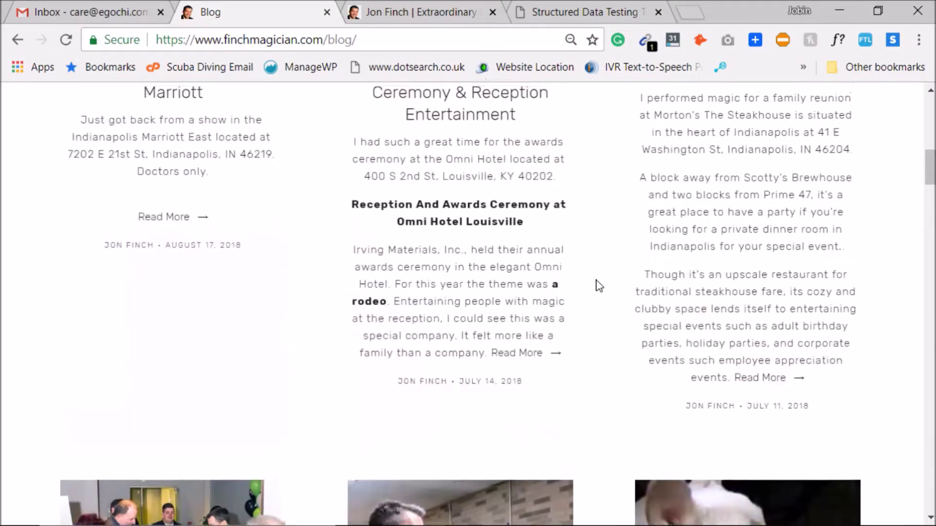
{"action": "scroll", "coordinate": [596, 285], "scroll_direction": "up", "scroll_amount": 2}
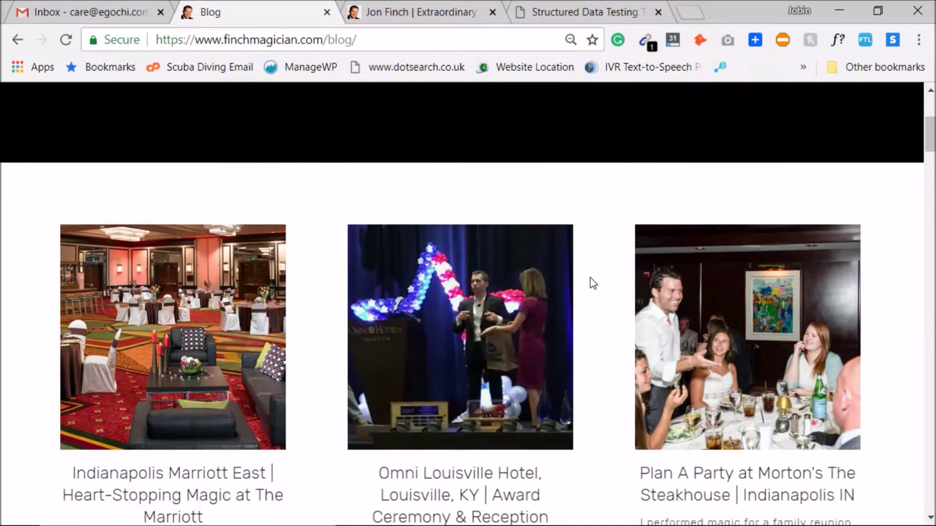
Step: Examine the older blog posts, from the St Louis special event post down to "When Magic Kills The Magician"
{"action": "scroll", "coordinate": [593, 282], "scroll_direction": "down", "scroll_amount": 17}
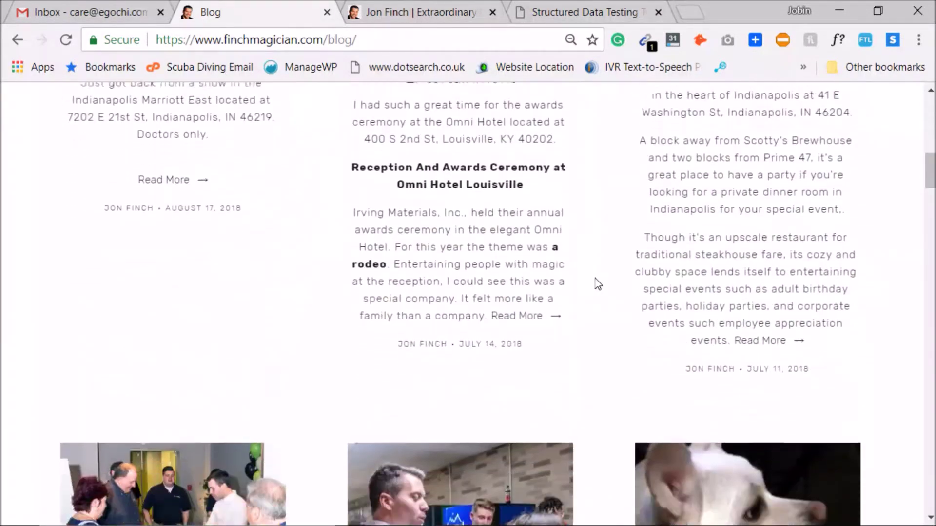
{"action": "scroll", "coordinate": [602, 284], "scroll_direction": "down", "scroll_amount": 9}
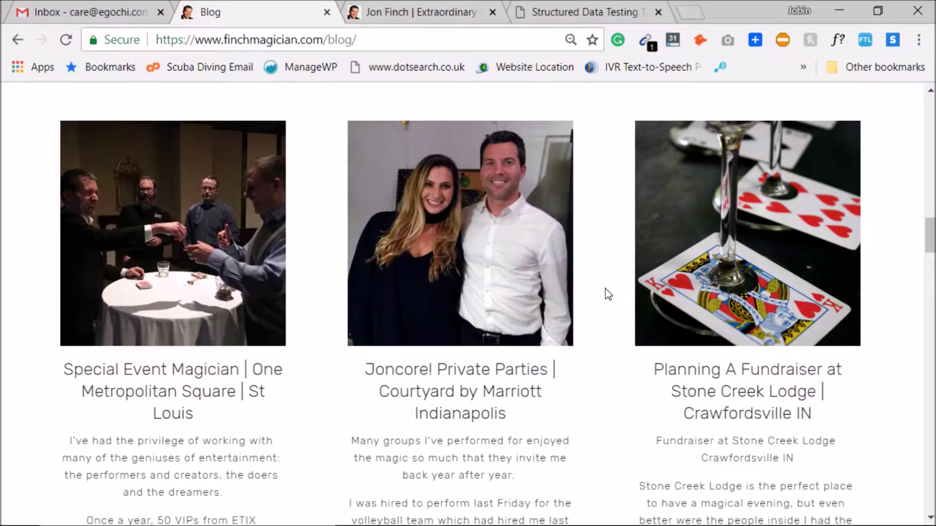
{"action": "scroll", "coordinate": [606, 293], "scroll_direction": "down", "scroll_amount": 4}
{"action": "scroll", "coordinate": [605, 292], "scroll_direction": "up", "scroll_amount": 4}
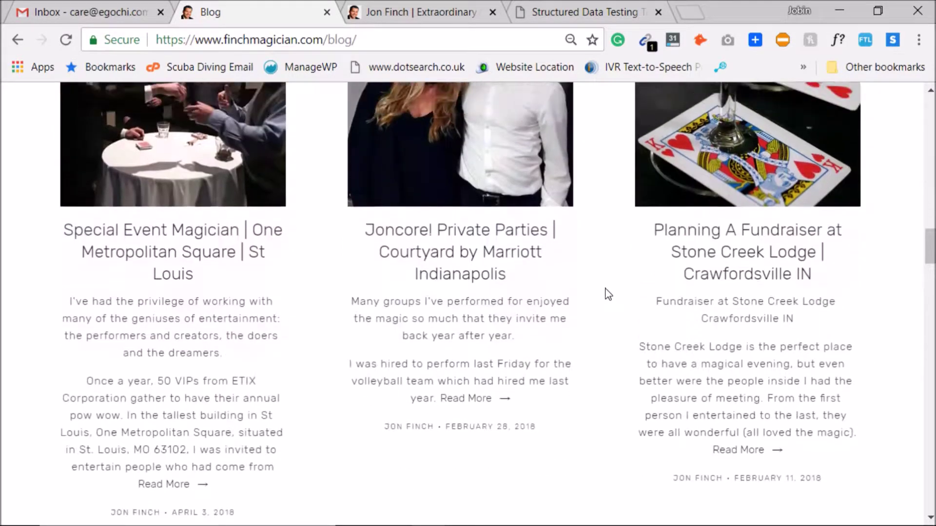
{"action": "scroll", "coordinate": [609, 294], "scroll_direction": "down", "scroll_amount": 5}
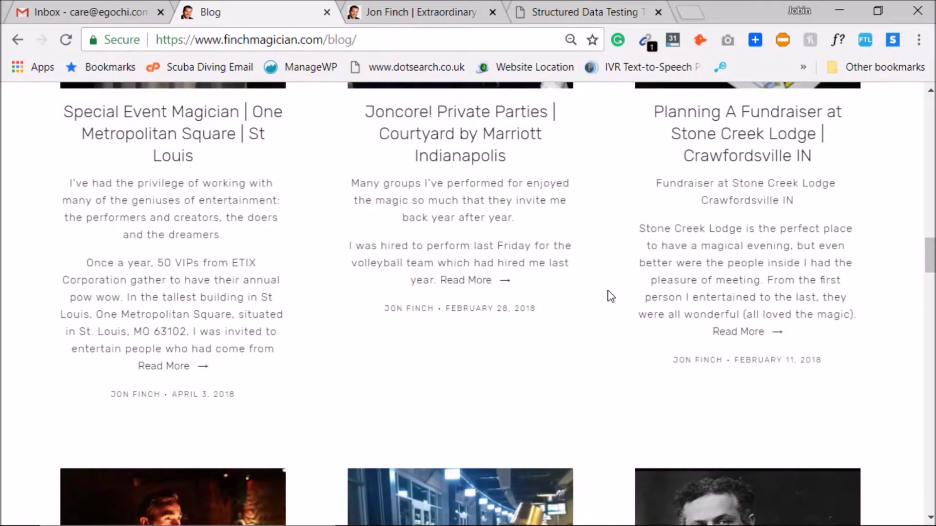
{"action": "scroll", "coordinate": [610, 296], "scroll_direction": "up", "scroll_amount": 5}
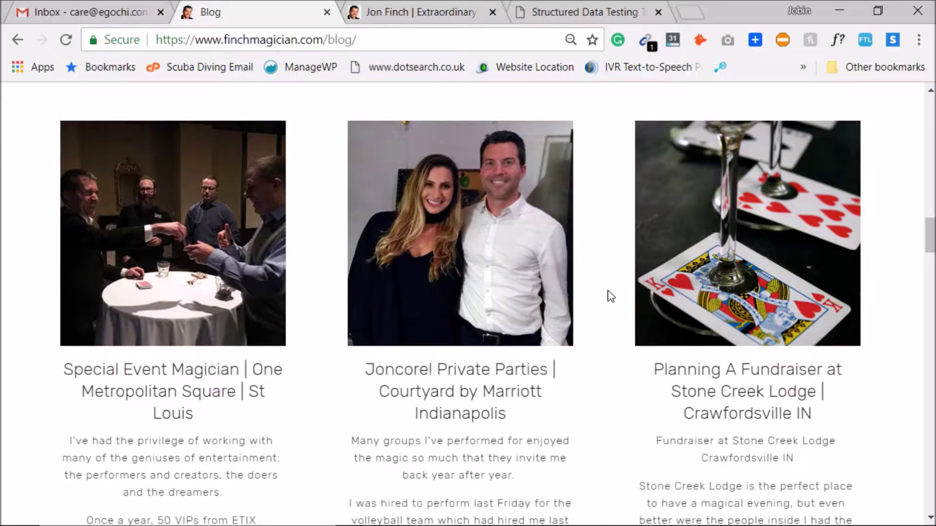
{"action": "scroll", "coordinate": [611, 296], "scroll_direction": "down", "scroll_amount": 14}
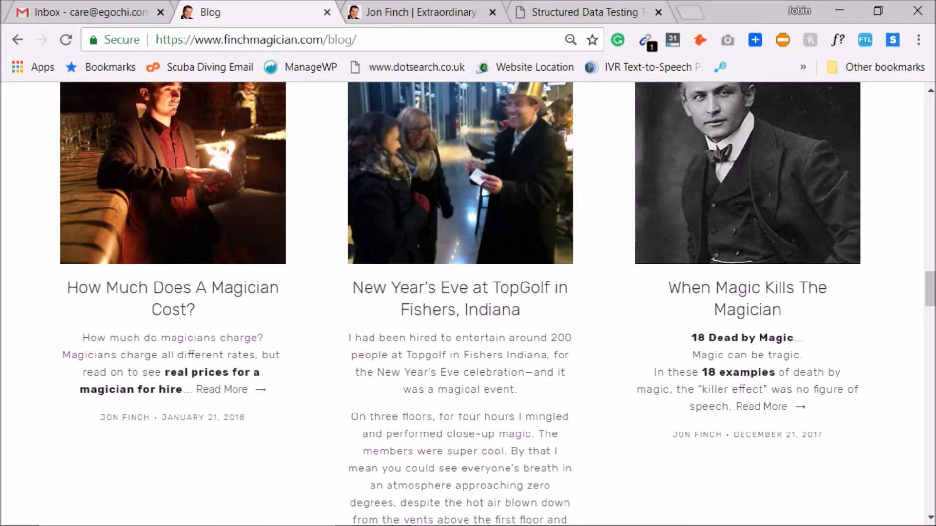
Step: Switch to the Notepad list, add "Optimize blog post content towards visitors intent." as recommendation 15 and start line 16
{"action": "mouse_move", "coordinate": [495, 509]}
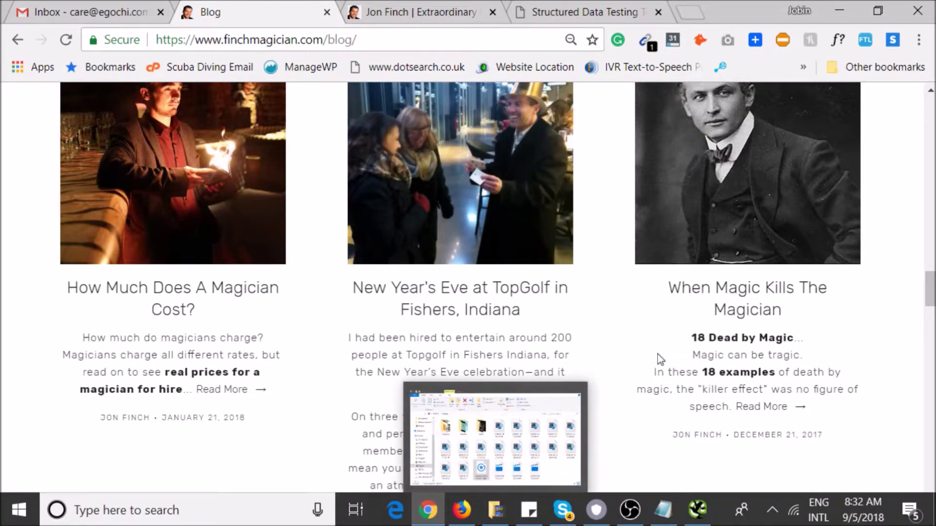
{"action": "scroll", "coordinate": [633, 368], "scroll_direction": "down", "scroll_amount": 2}
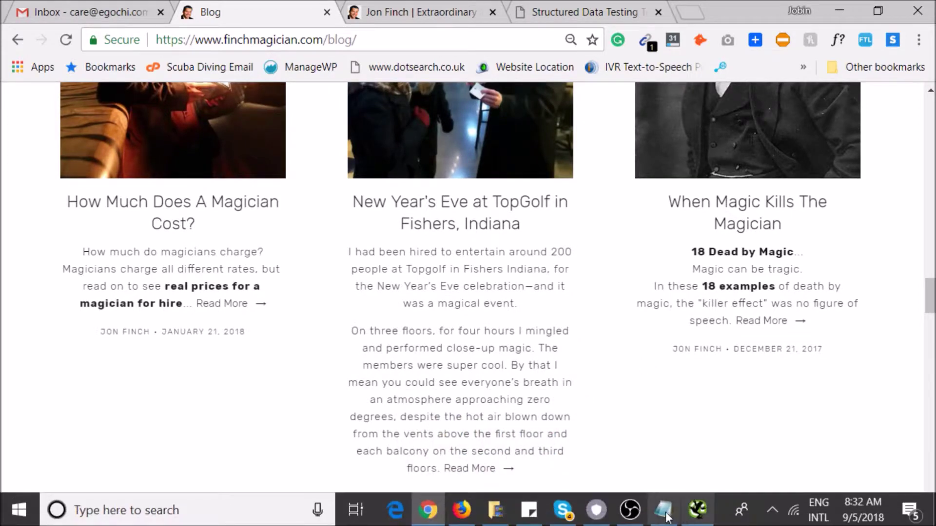
{"action": "left_click", "coordinate": [630, 512]}
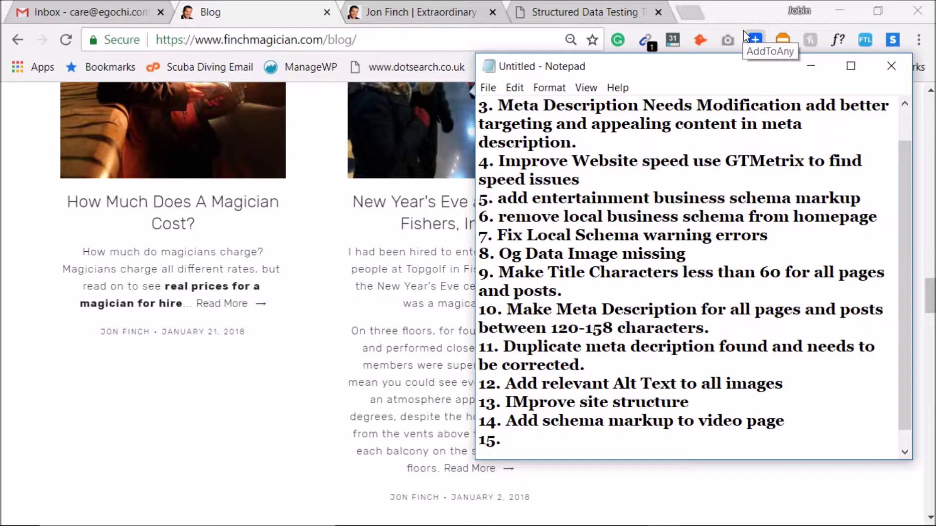
{"action": "type", "text": "Optimize blog po"}
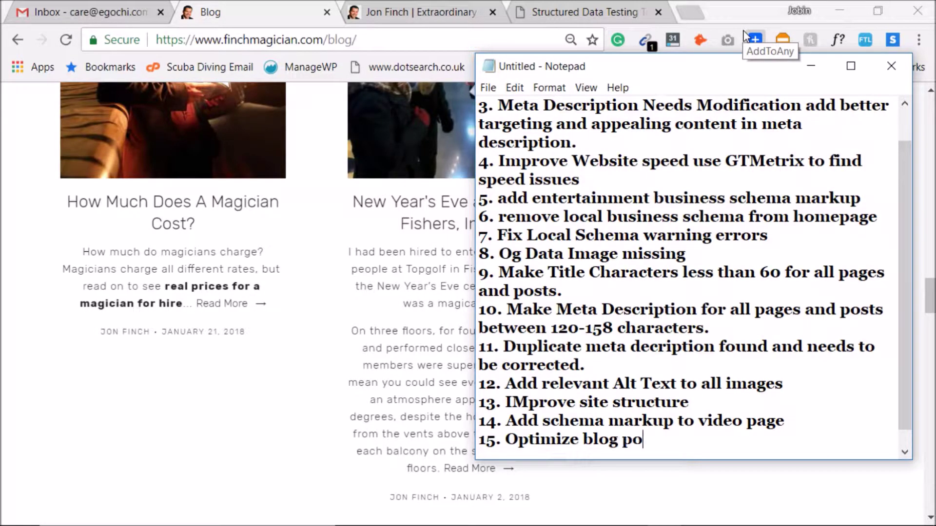
{"action": "type", "text": "st content to"}
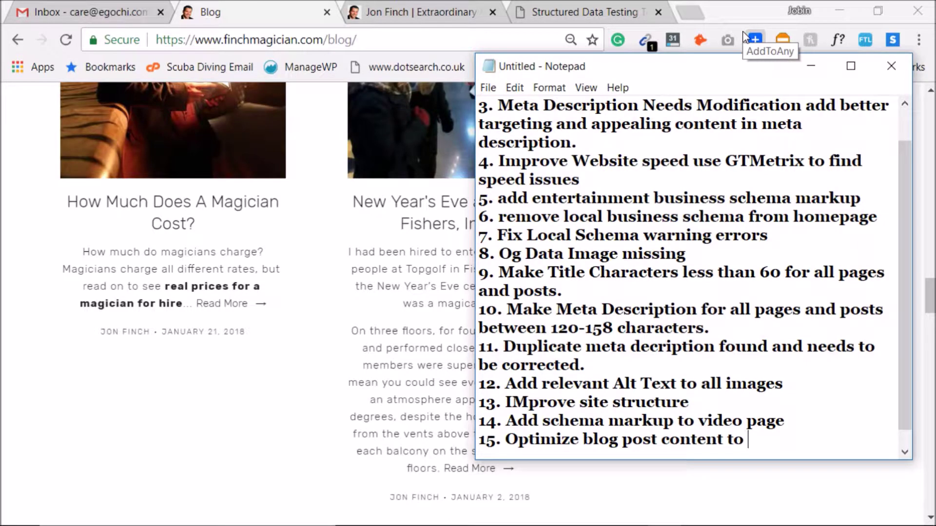
{"action": "key", "text": "BackSpace"}
{"action": "key", "text": "BackSpace"}
{"action": "key", "text": "BackSpace"}
{"action": "type", "text": "toward"}
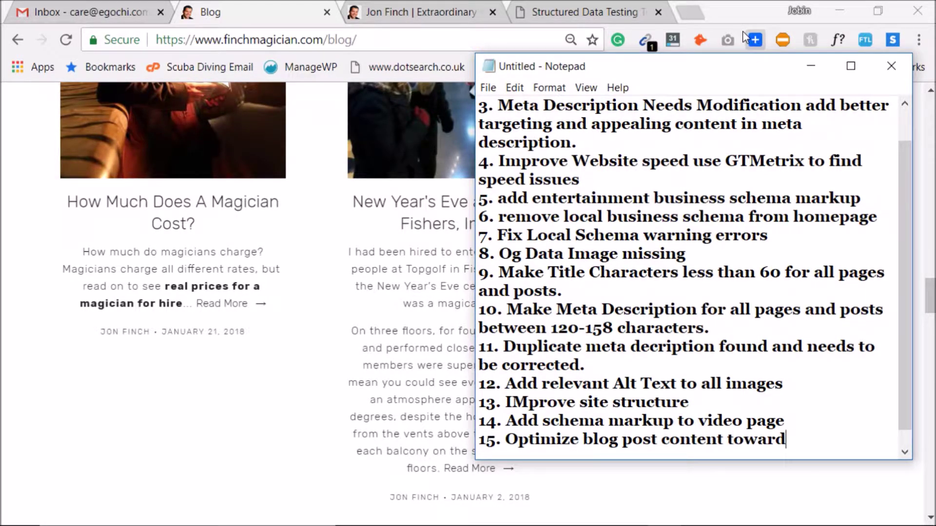
{"action": "type", "text": "s visitors iny"}
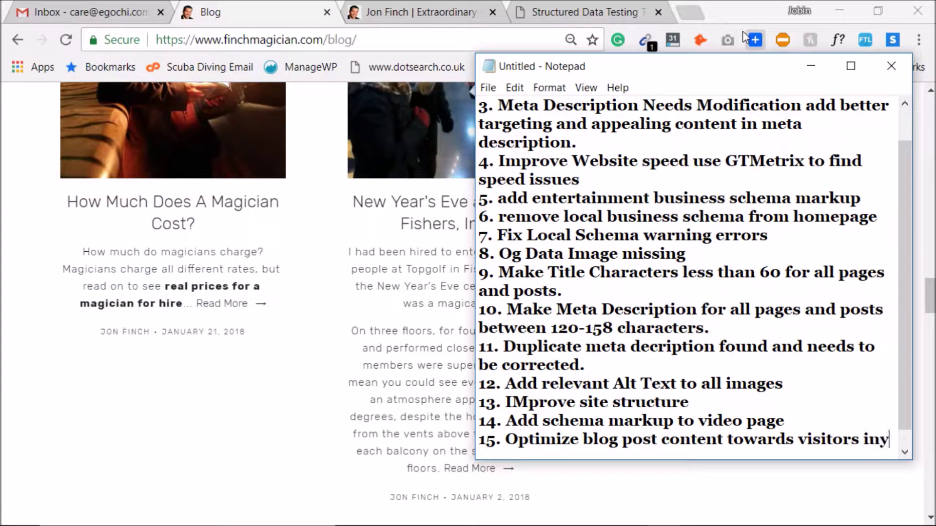
{"action": "key", "text": "BackSpace"}
{"action": "type", "text": "tent"}
{"action": "key", "text": "BackSpace"}
{"action": "type", "text": "."}
{"action": "key", "text": "Return"}
{"action": "type", "text": "16."}
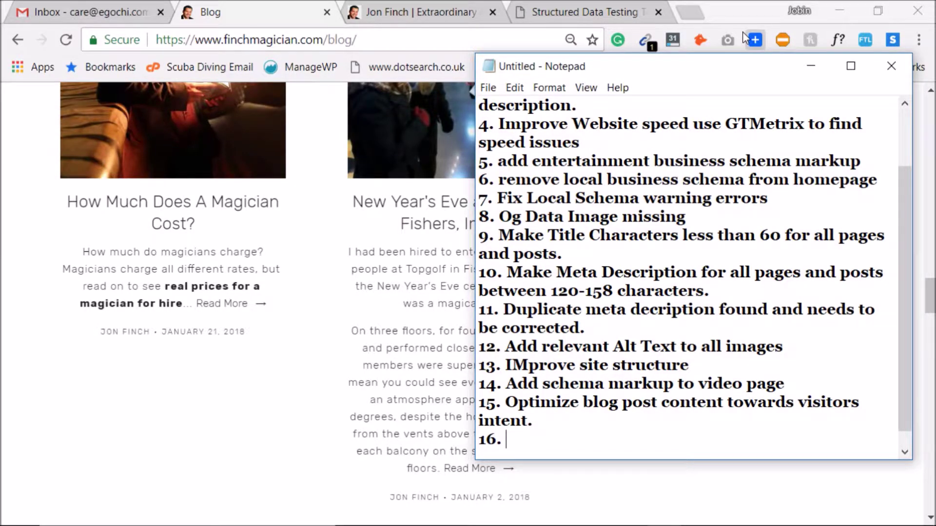
Step: Switch back to the blog page in Chrome and review the titles and excerpts of the two newest rows of posts
{"action": "left_click", "coordinate": [217, 6]}
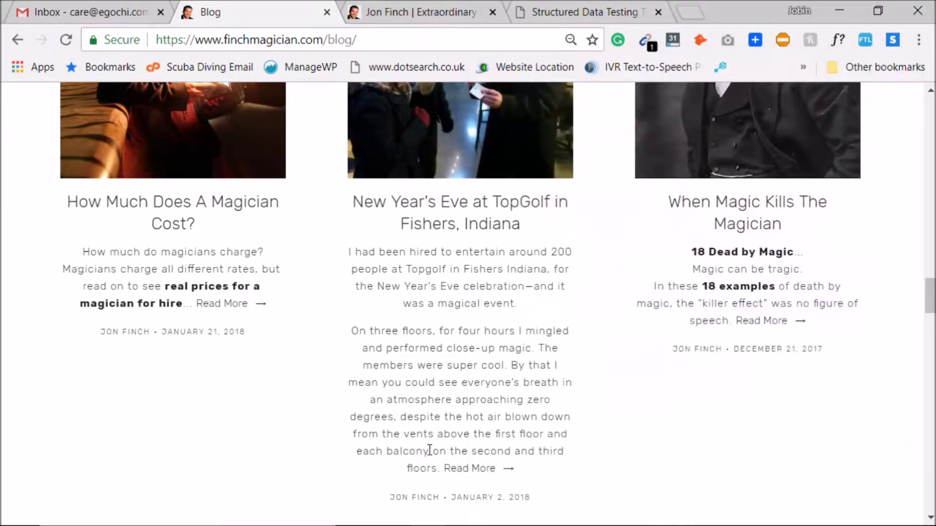
{"action": "scroll", "coordinate": [428, 450], "scroll_direction": "up", "scroll_amount": 2}
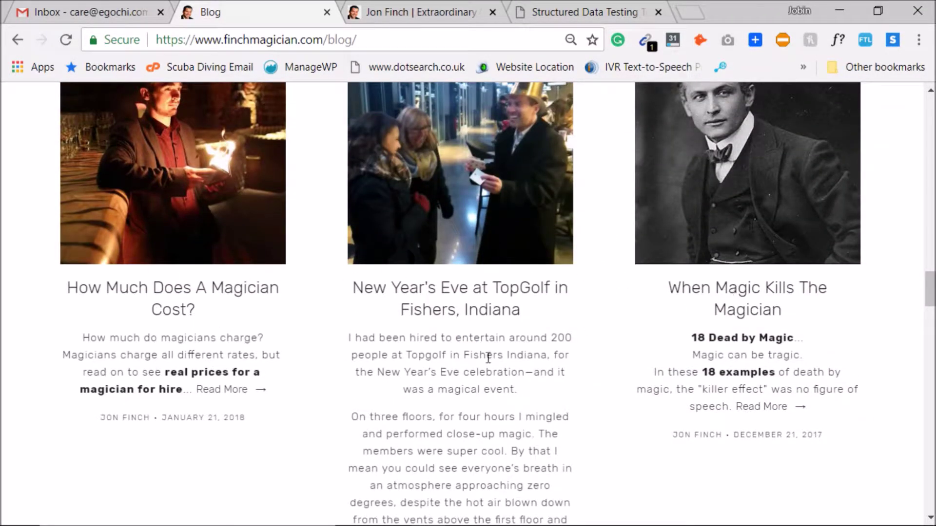
{"action": "scroll", "coordinate": [555, 359], "scroll_direction": "up", "scroll_amount": 20}
{"action": "scroll", "coordinate": [613, 409], "scroll_direction": "up", "scroll_amount": 10}
{"action": "scroll", "coordinate": [612, 413], "scroll_direction": "up", "scroll_amount": 1}
{"action": "scroll", "coordinate": [607, 418], "scroll_direction": "down", "scroll_amount": 2}
{"action": "scroll", "coordinate": [609, 419], "scroll_direction": "down", "scroll_amount": 6}
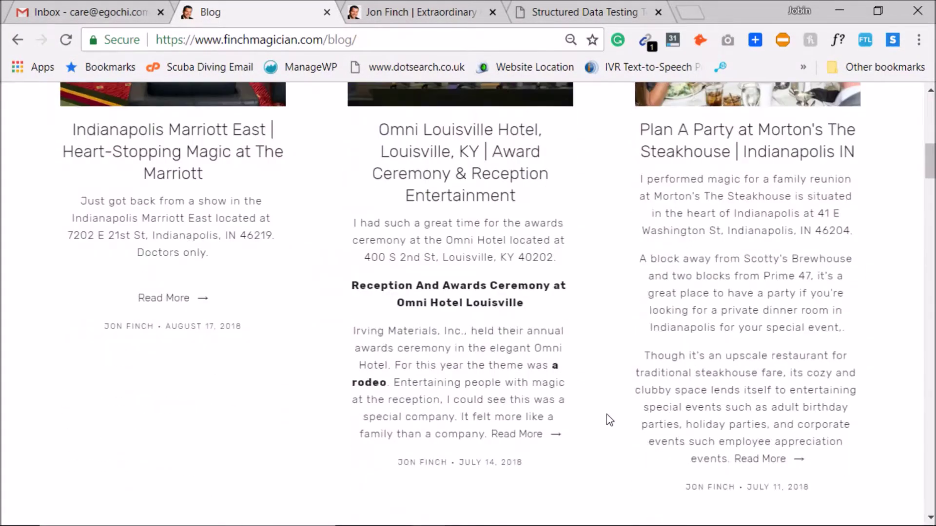
{"action": "scroll", "coordinate": [609, 421], "scroll_direction": "up", "scroll_amount": 6}
{"action": "scroll", "coordinate": [610, 424], "scroll_direction": "down", "scroll_amount": 9}
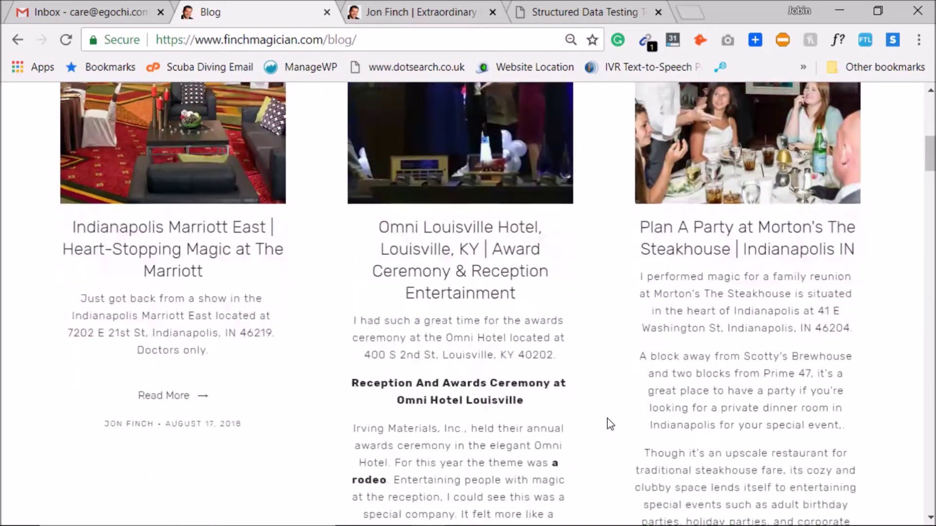
{"action": "scroll", "coordinate": [609, 426], "scroll_direction": "down", "scroll_amount": 3}
{"action": "scroll", "coordinate": [608, 426], "scroll_direction": "up", "scroll_amount": 1}
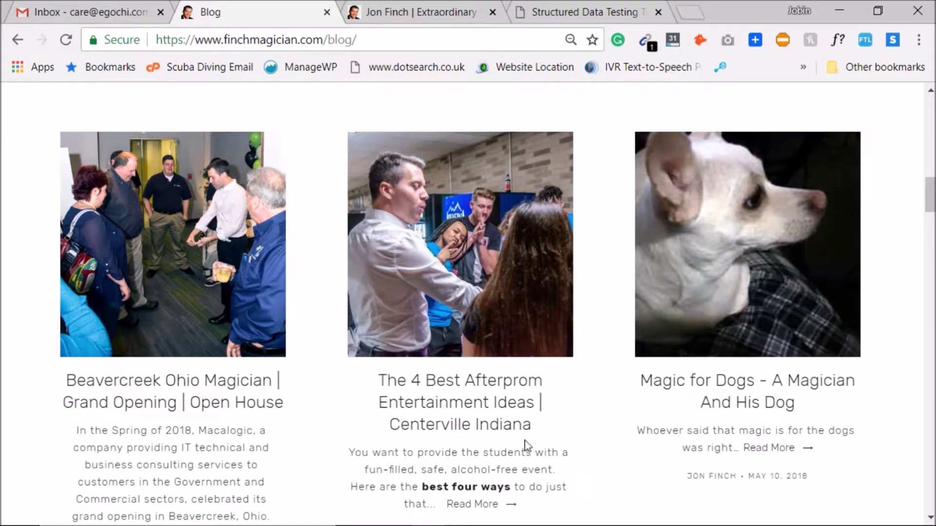
{"action": "mouse_move", "coordinate": [526, 512]}
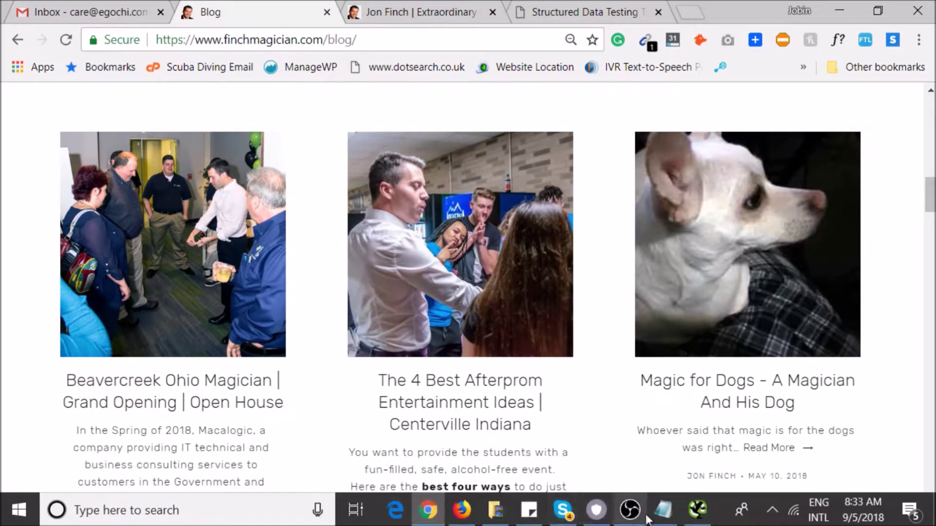
{"action": "left_click", "coordinate": [662, 512]}
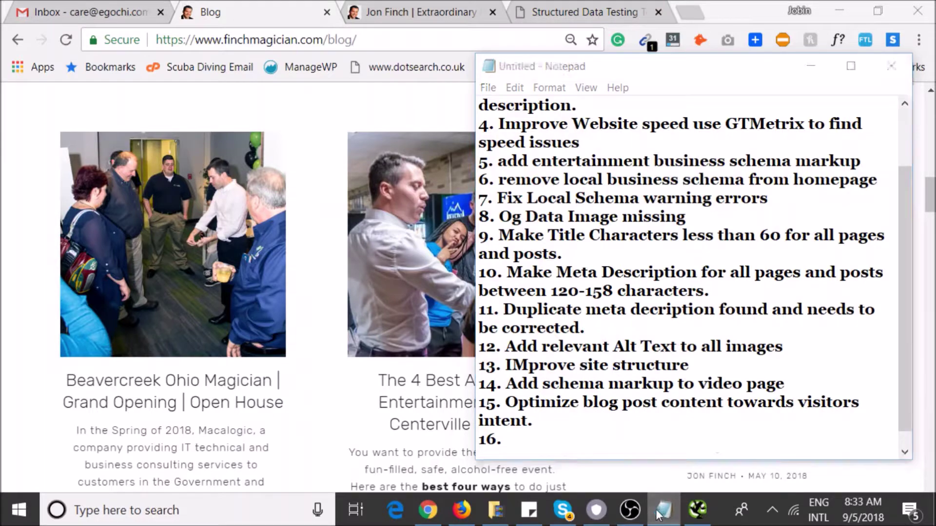
{"action": "left_click", "coordinate": [662, 511]}
Step: Examine how the blog page's black header banner sits above the first row of posts
{"action": "scroll", "coordinate": [595, 349], "scroll_direction": "up", "scroll_amount": 10}
{"action": "scroll", "coordinate": [593, 342], "scroll_direction": "up", "scroll_amount": 1}
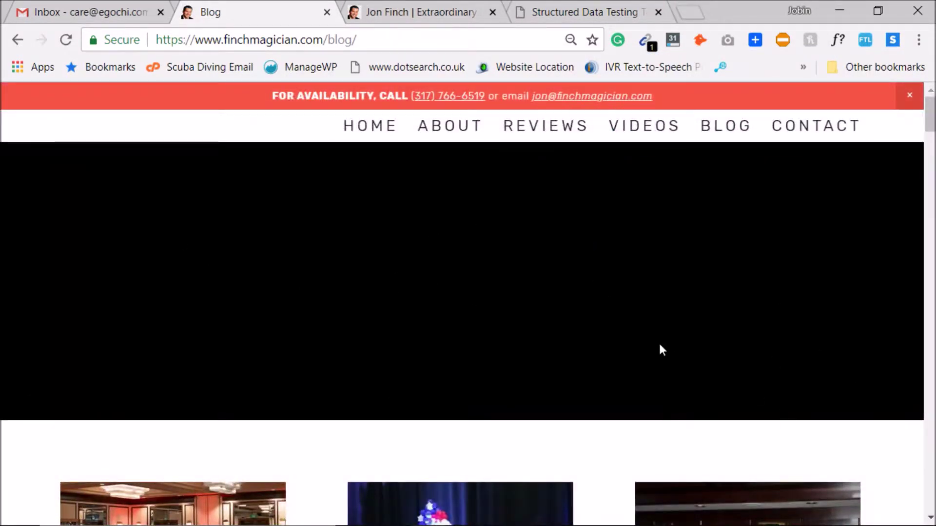
{"action": "scroll", "coordinate": [756, 351], "scroll_direction": "down", "scroll_amount": 8}
{"action": "scroll", "coordinate": [732, 366], "scroll_direction": "up", "scroll_amount": 8}
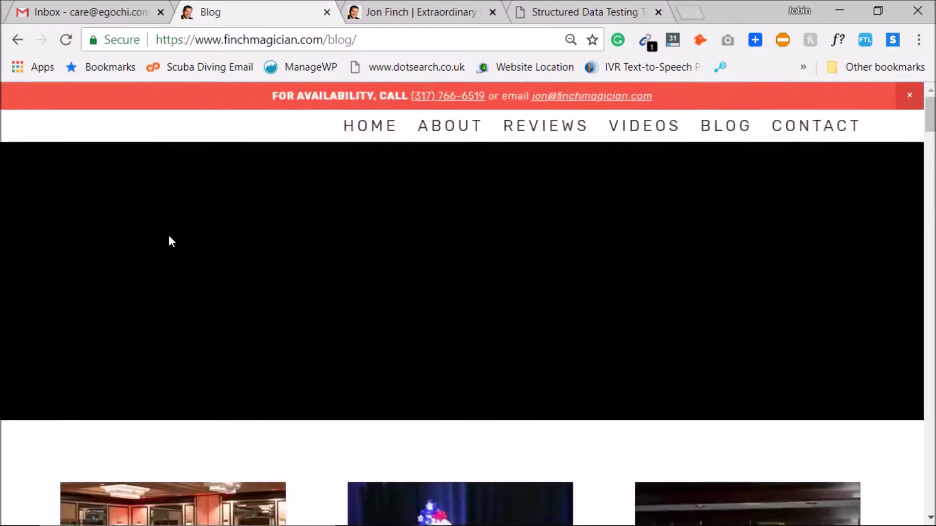
{"action": "scroll", "coordinate": [595, 348], "scroll_direction": "down", "scroll_amount": 8}
{"action": "scroll", "coordinate": [631, 320], "scroll_direction": "up", "scroll_amount": 8}
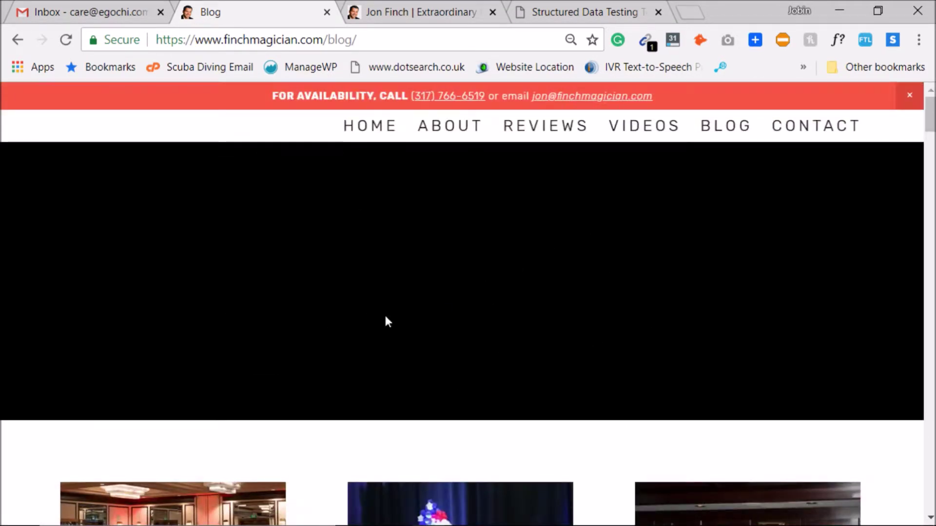
Step: Look over the two newest rows of blog posts once more and open the site's Reviews page
{"action": "scroll", "coordinate": [526, 407], "scroll_direction": "down", "scroll_amount": 10}
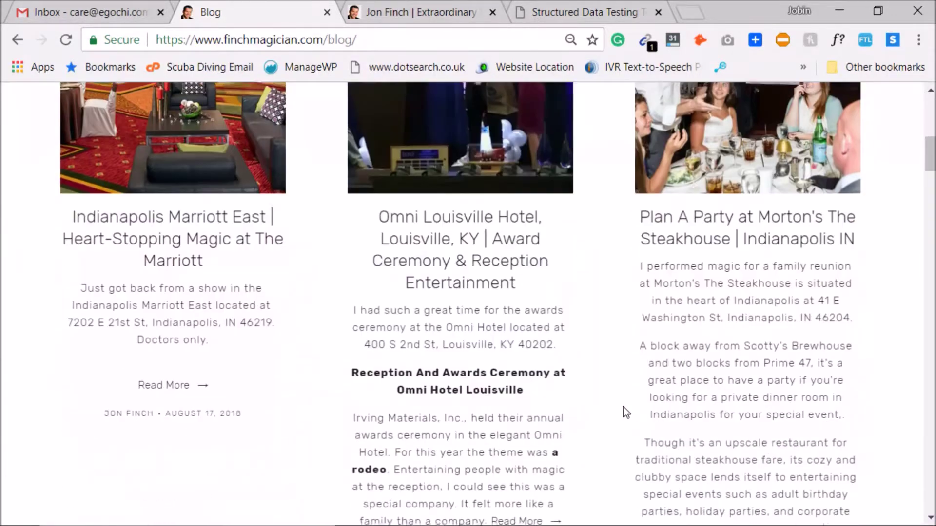
{"action": "scroll", "coordinate": [626, 414], "scroll_direction": "down", "scroll_amount": 7}
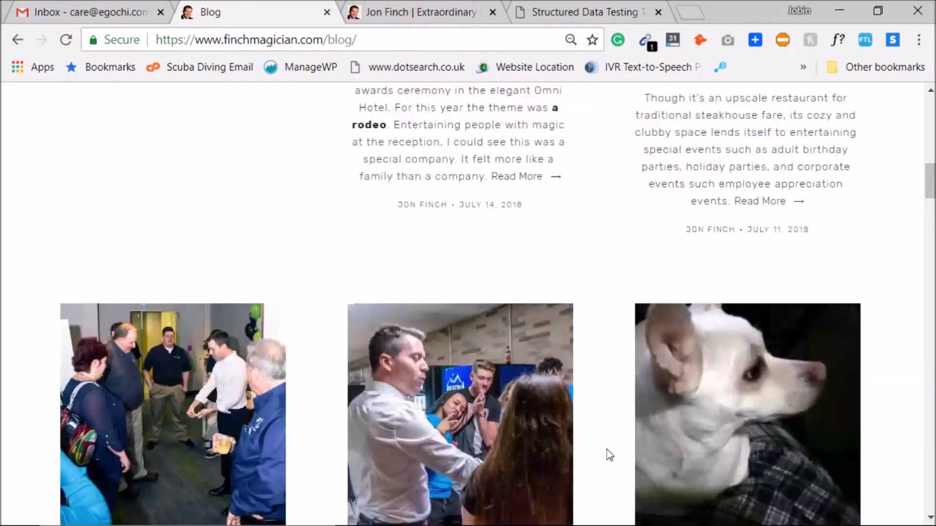
{"action": "scroll", "coordinate": [611, 439], "scroll_direction": "up", "scroll_amount": 15}
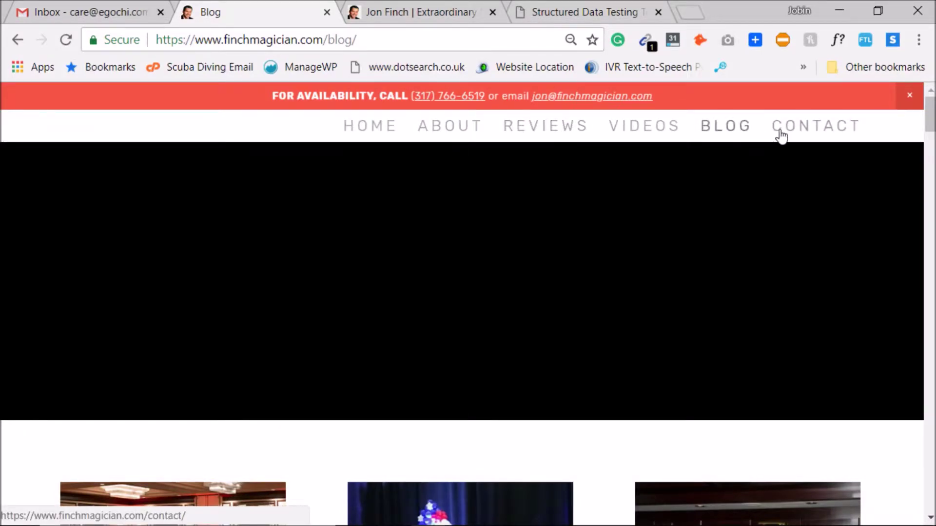
{"action": "left_click", "coordinate": [549, 137]}
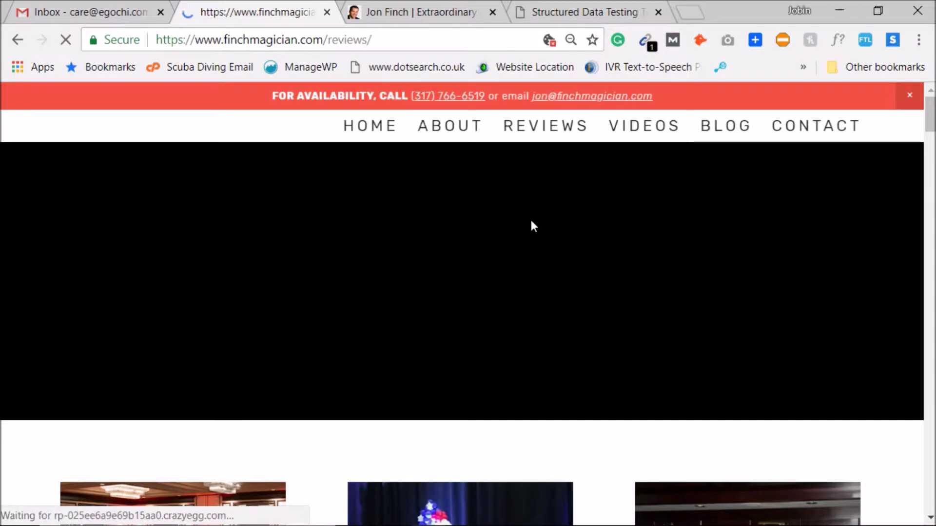
Step: Switch to the Notepad list and replace the empty item 16 with the heading "Loca SEO" below a blank line
{"action": "left_click", "coordinate": [402, 6]}
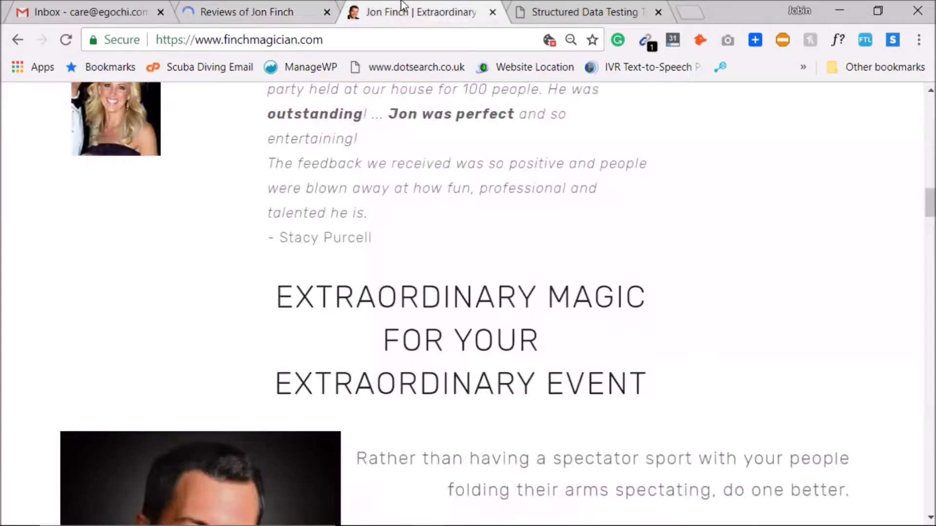
{"action": "left_click", "coordinate": [308, 7]}
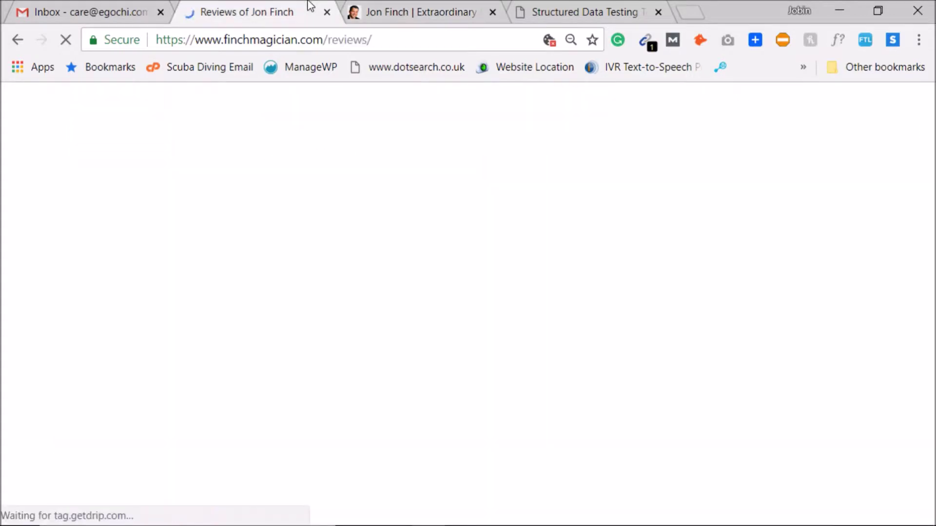
{"action": "left_click", "coordinate": [672, 519]}
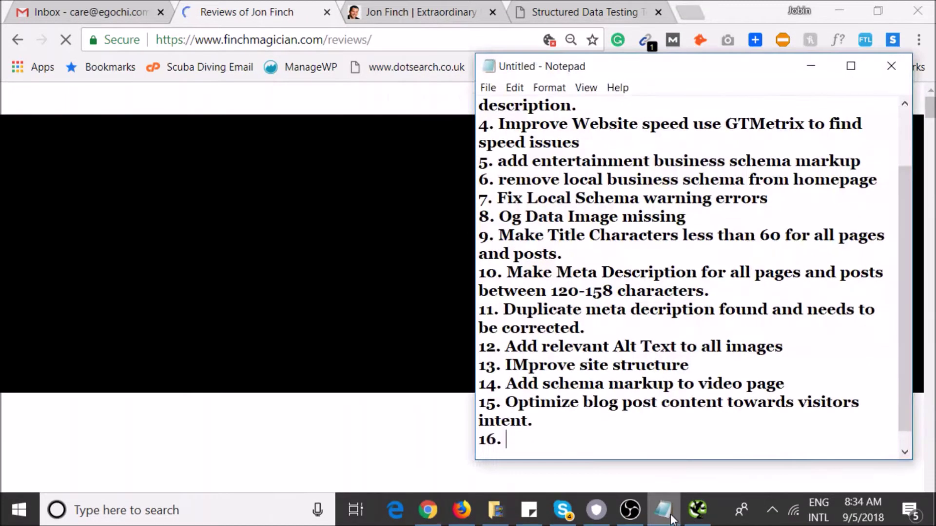
{"action": "left_click_drag", "start_coordinate": [574, 437], "coordinate": [433, 440]}
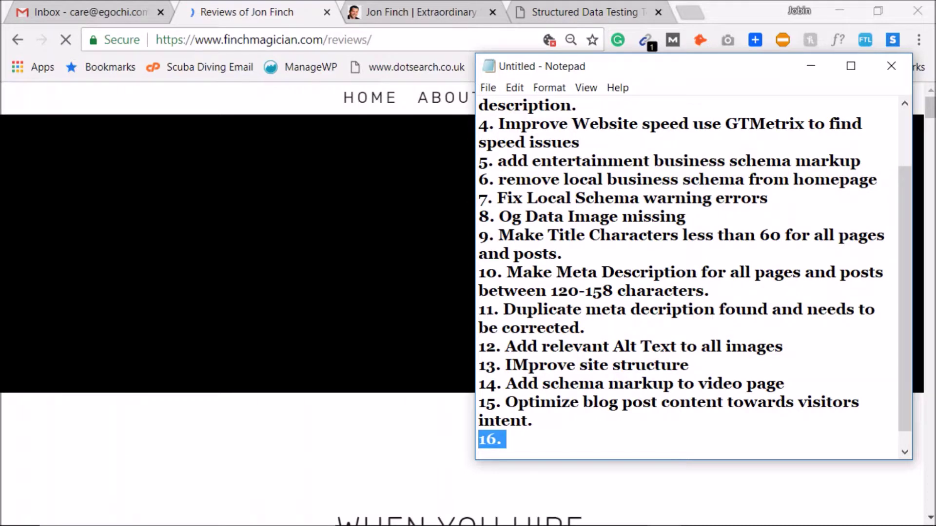
{"action": "key", "text": "BackSpace"}
{"action": "key", "text": "Return"}
{"action": "type", "text": "Loca SEO"}
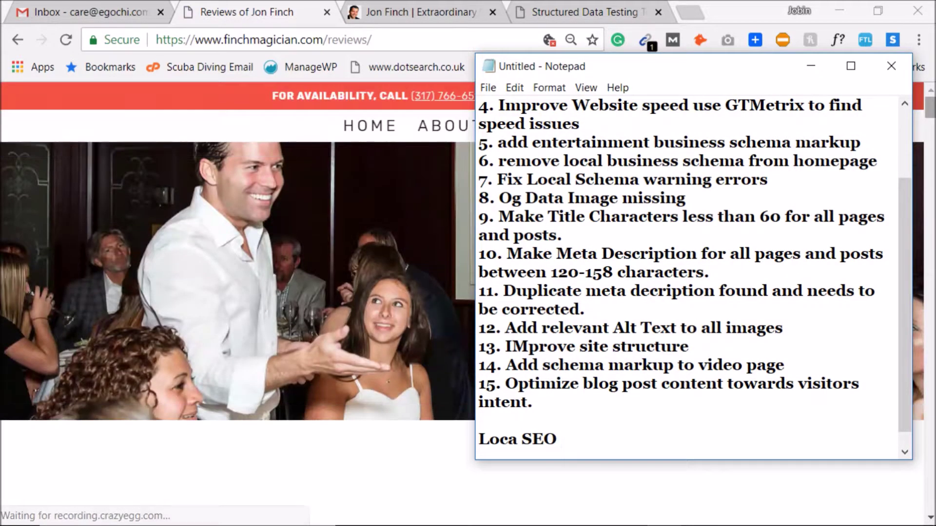
Step: Correct the new heading to "Local SEO" and start item 1 on the line beneath it
{"action": "key", "text": "Return"}
{"action": "key", "text": "Return"}
{"action": "key", "text": "Left"}
{"action": "key", "text": "Left"}
{"action": "key", "text": "Left"}
{"action": "key", "text": "Left"}
{"action": "key", "text": "Left"}
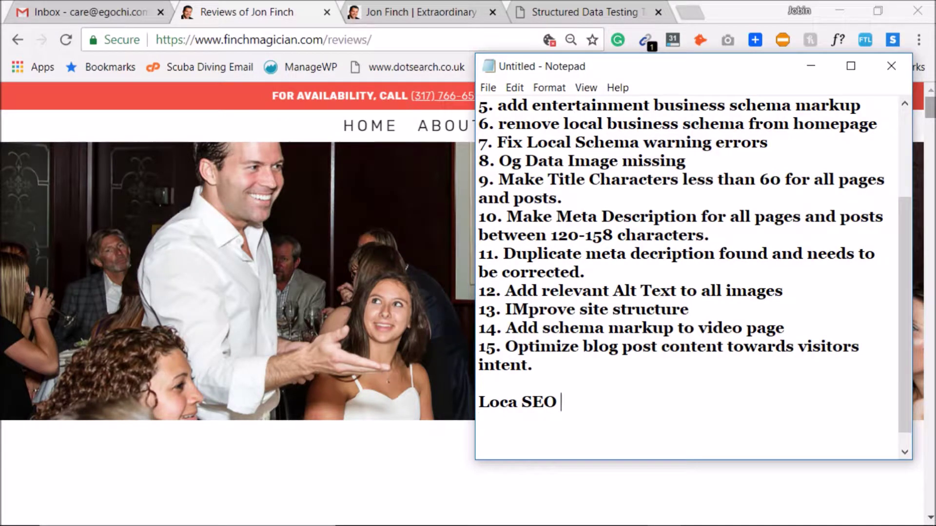
{"action": "type", "text": "l"}
{"action": "key", "text": "Down"}
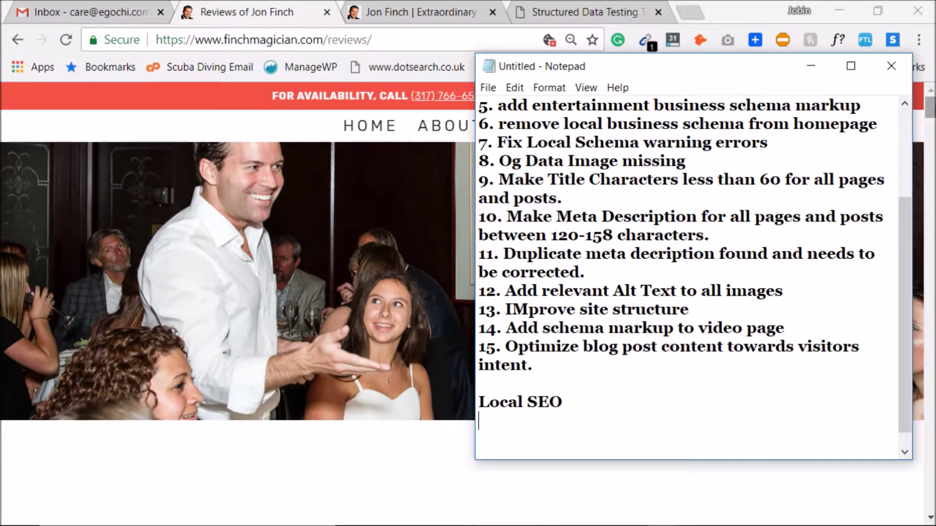
{"action": "type", "text": "1."}
Step: Switch to Screaming Frog and locate the site's /wedding-magician page among the crawled internal URLs
{"action": "left_click", "coordinate": [438, 6]}
{"action": "scroll", "coordinate": [455, 235], "scroll_direction": "up", "scroll_amount": 4}
{"action": "left_click", "coordinate": [698, 510]}
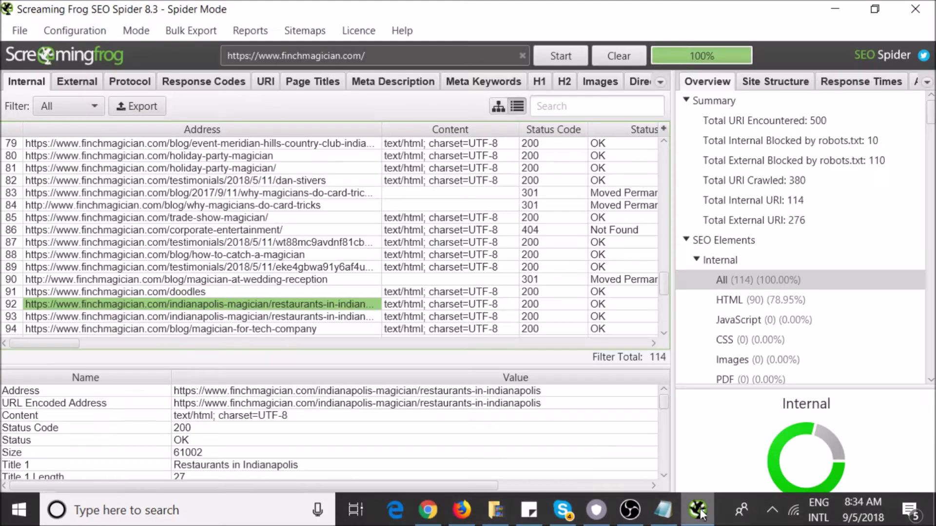
{"action": "scroll", "coordinate": [266, 285], "scroll_direction": "up", "scroll_amount": 1}
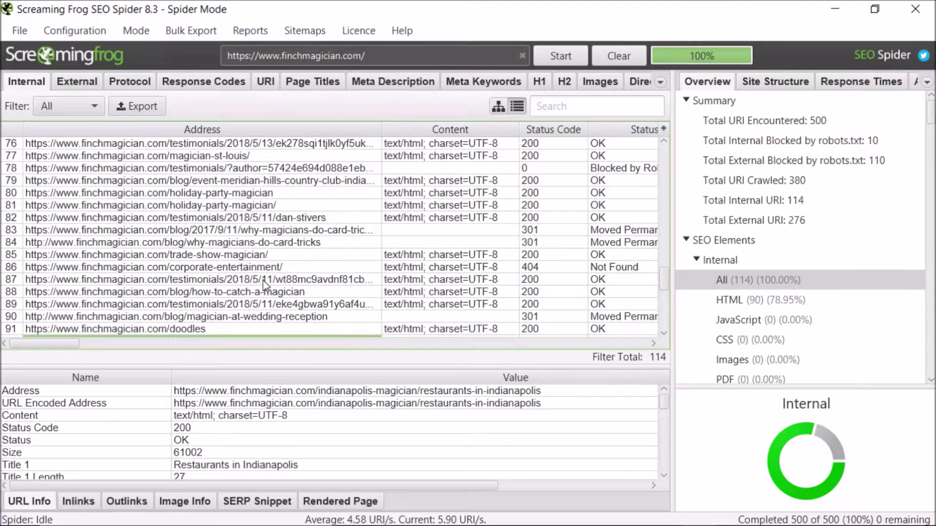
{"action": "scroll", "coordinate": [263, 285], "scroll_direction": "up", "scroll_amount": 2}
{"action": "scroll", "coordinate": [263, 285], "scroll_direction": "down", "scroll_amount": 2}
{"action": "scroll", "coordinate": [263, 285], "scroll_direction": "up", "scroll_amount": 3}
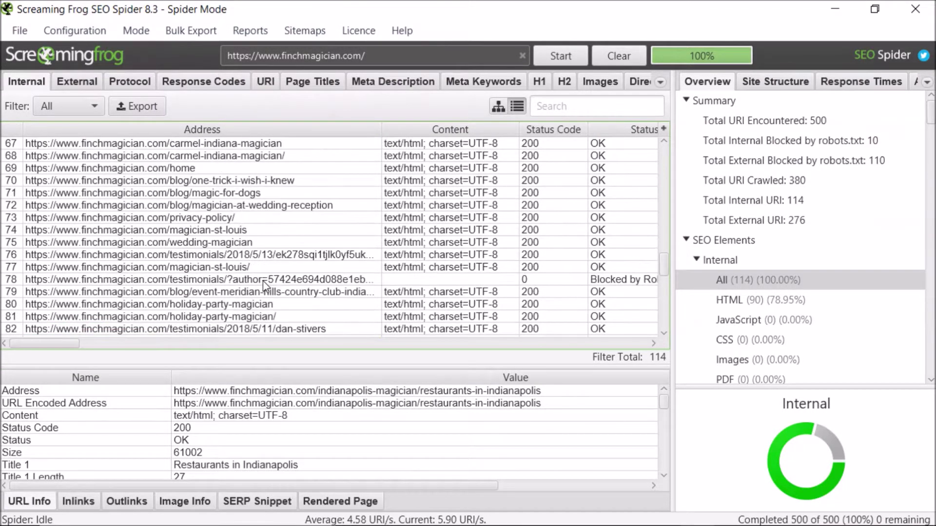
{"action": "left_click", "coordinate": [239, 243]}
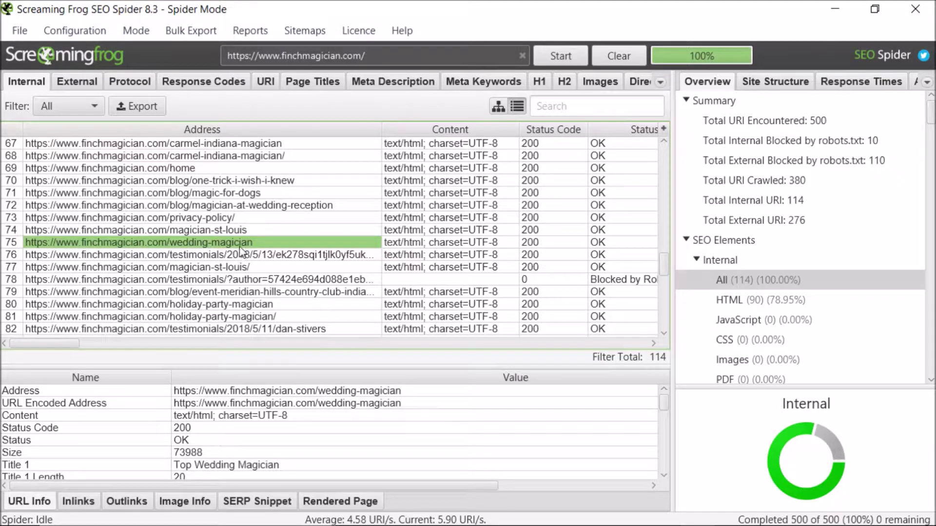
{"action": "right_click", "coordinate": [239, 243]}
{"action": "key", "text": "Escape"}
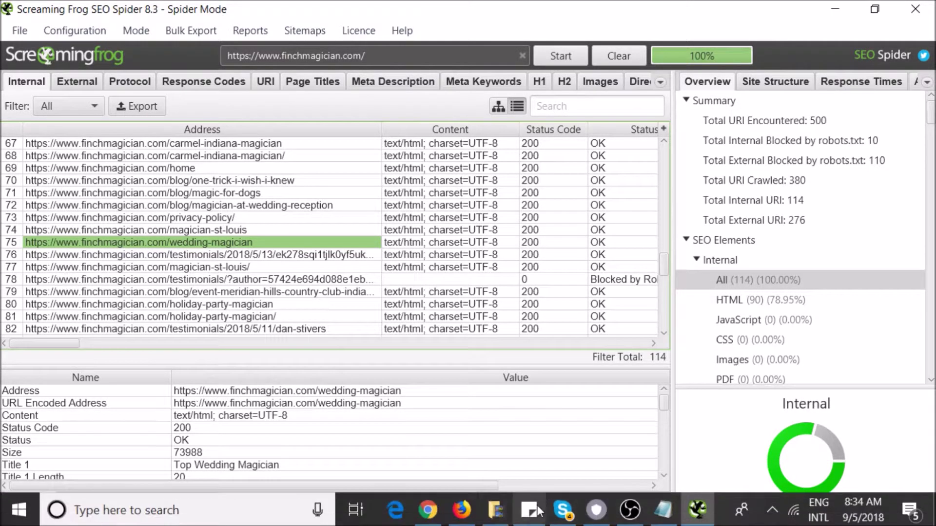
Step: Switch to Chrome and search Google for "hiring a magician for a wedding" in the Structured Data Testing Tool's tab
{"action": "left_click", "coordinate": [428, 509]}
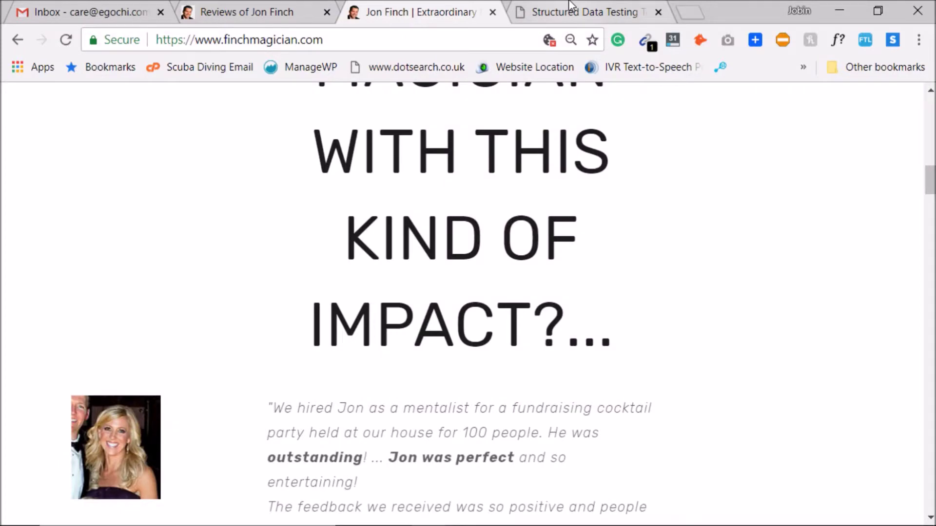
{"action": "left_click", "coordinate": [581, 11]}
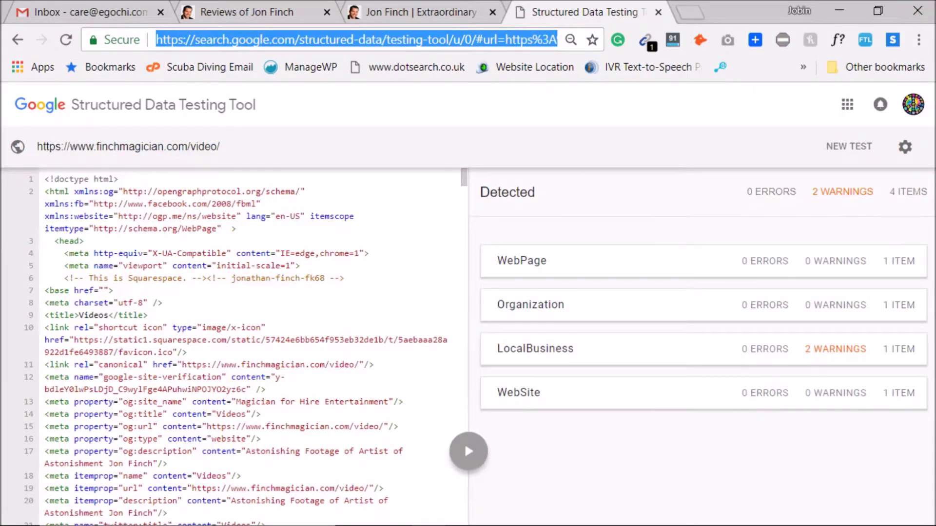
{"action": "type", "text": "hiring"}
{"action": "key", "text": "BackSpace"}
{"action": "key", "text": "BackSpace"}
{"action": "key", "text": "BackSpace"}
{"action": "key", "text": "BackSpace"}
{"action": "key", "text": "Escape"}
{"action": "type", "text": "hiring  magi"}
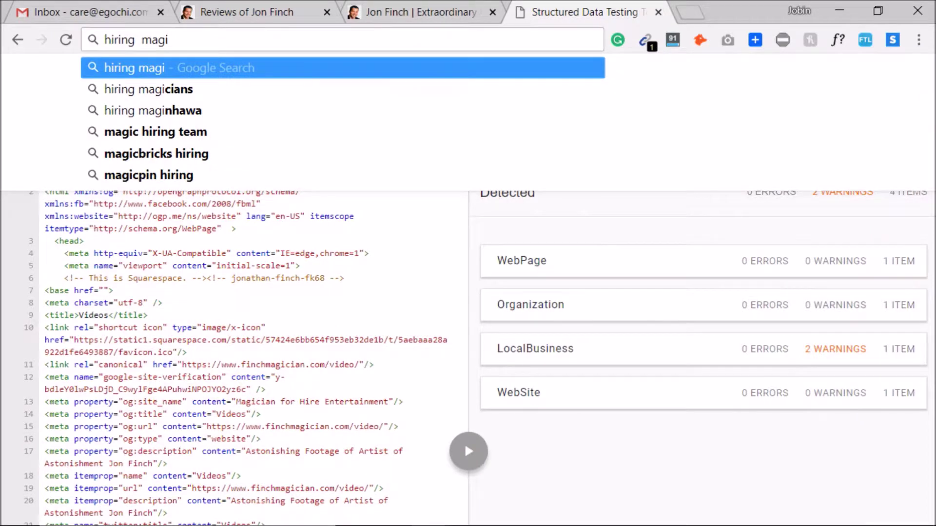
{"action": "type", "text": "cin"}
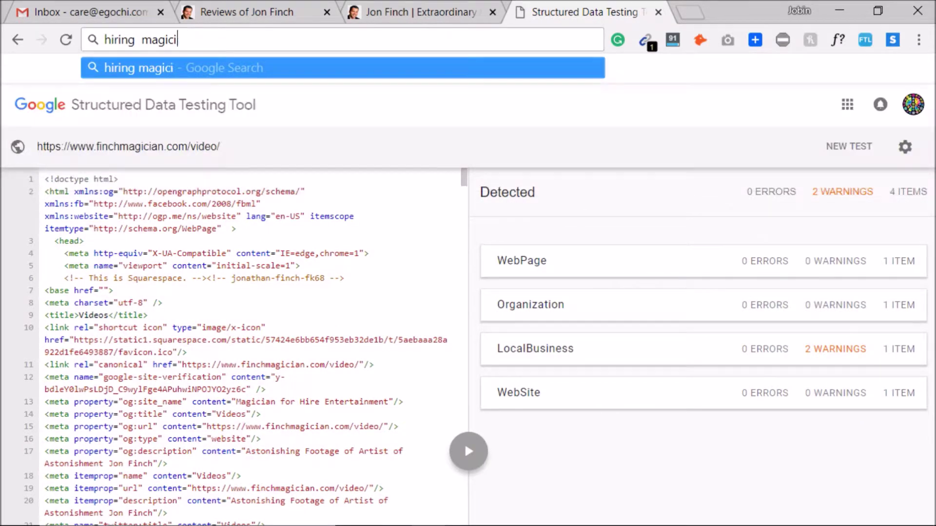
{"action": "key", "text": "BackSpace"}
{"action": "key", "text": "BackSpace"}
{"action": "type", "text": "ian"}
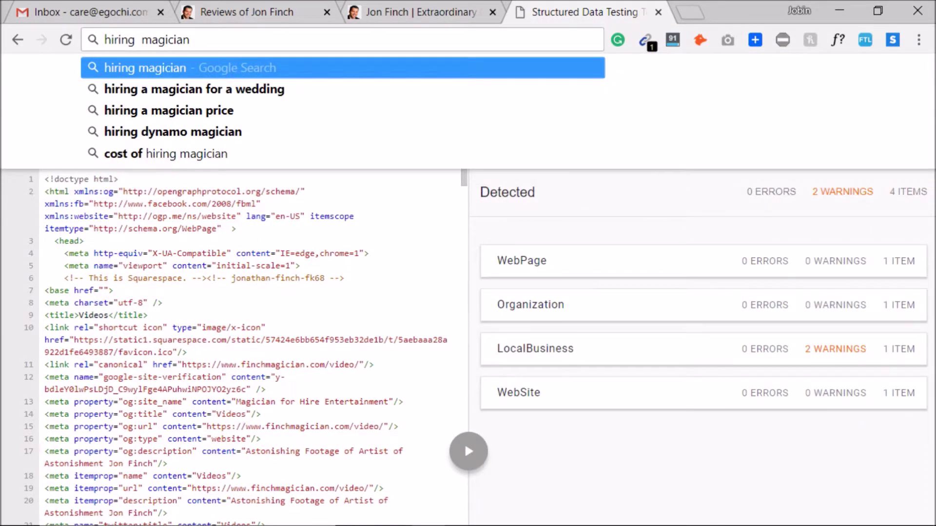
{"action": "key", "text": "Down"}
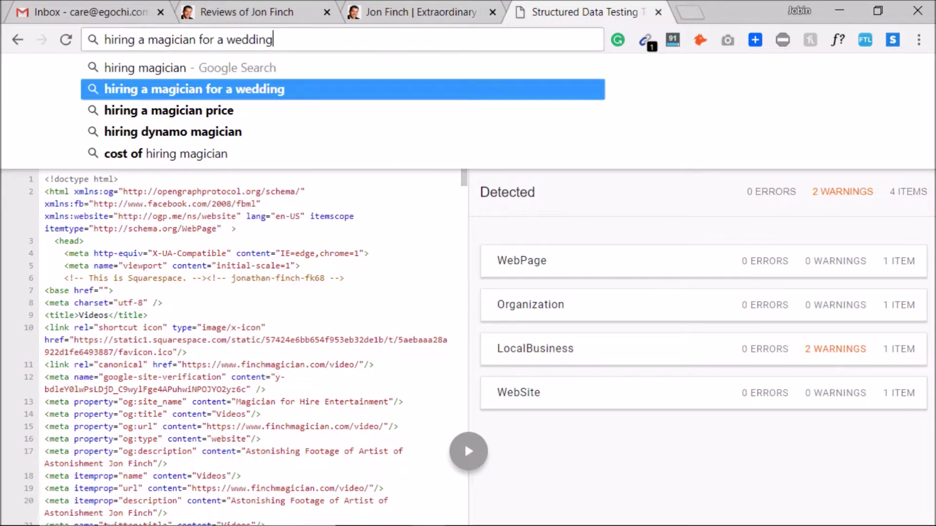
{"action": "key", "text": "Return"}
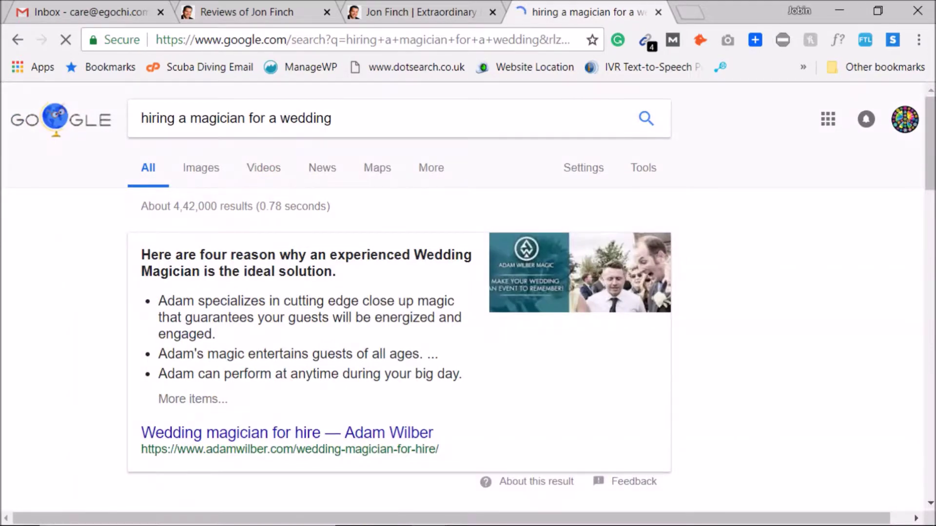
Step: Open the featured wedding-magician-for-hire result and skim the competitor's page down to its footer
{"action": "scroll", "coordinate": [282, 445], "scroll_direction": "down", "scroll_amount": 2}
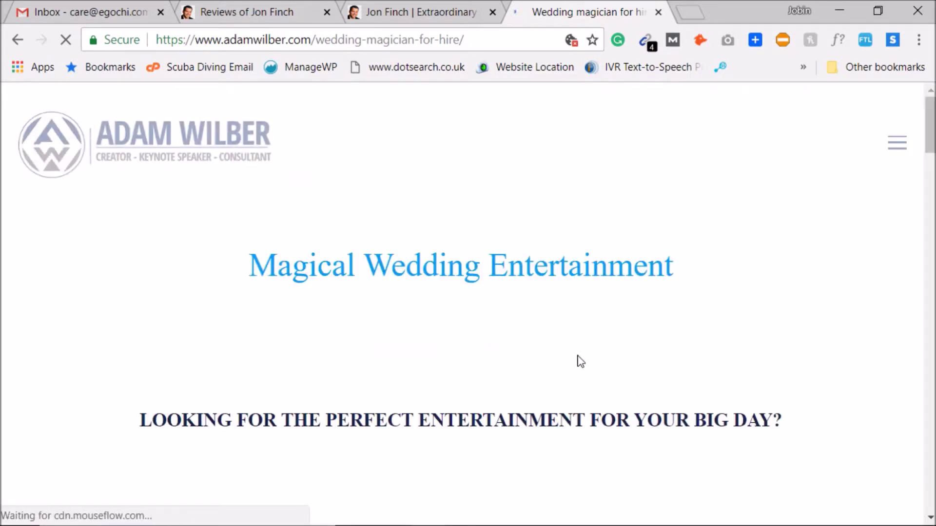
{"action": "scroll", "coordinate": [578, 375], "scroll_direction": "down", "scroll_amount": 5}
{"action": "scroll", "coordinate": [578, 385], "scroll_direction": "down", "scroll_amount": 3}
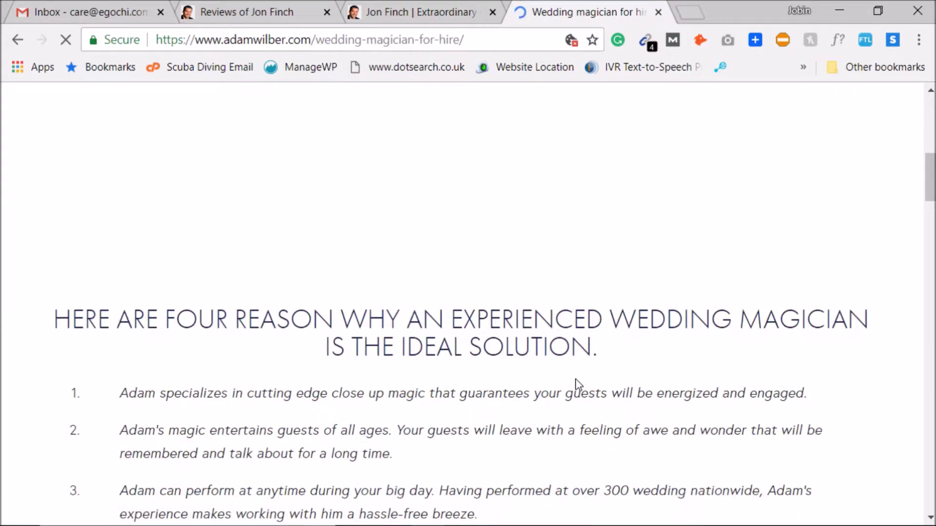
{"action": "scroll", "coordinate": [579, 385], "scroll_direction": "down", "scroll_amount": 10}
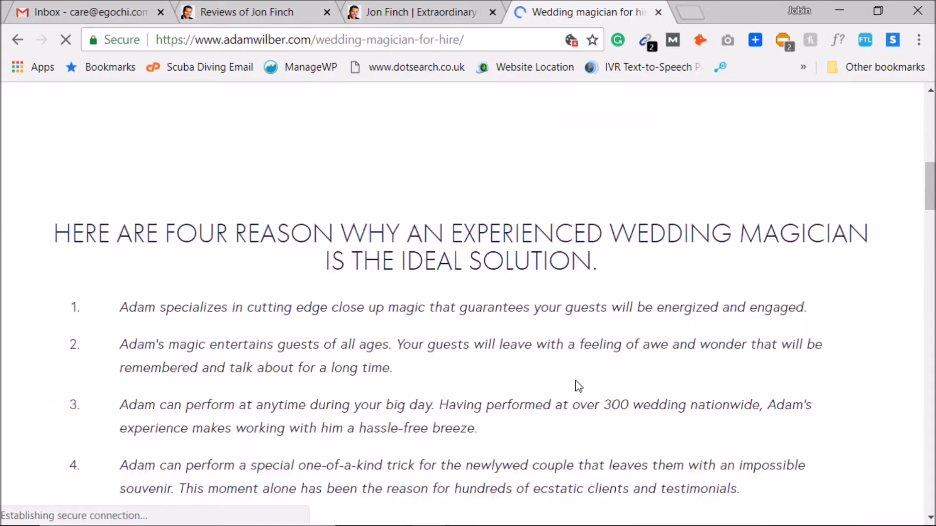
{"action": "scroll", "coordinate": [485, 164], "scroll_direction": "down", "scroll_amount": 7}
{"action": "left_click", "coordinate": [453, 45]}
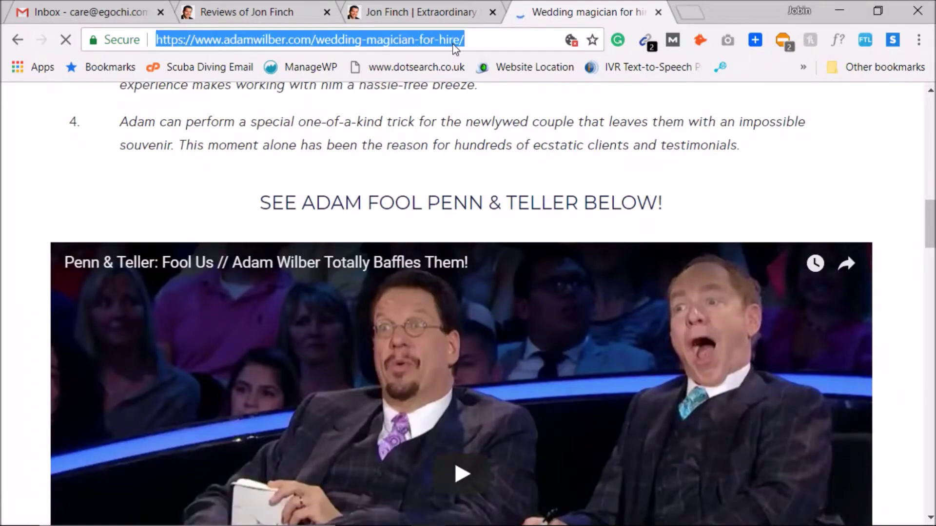
{"action": "scroll", "coordinate": [295, 354], "scroll_direction": "down", "scroll_amount": 10}
{"action": "scroll", "coordinate": [295, 354], "scroll_direction": "down", "scroll_amount": 15}
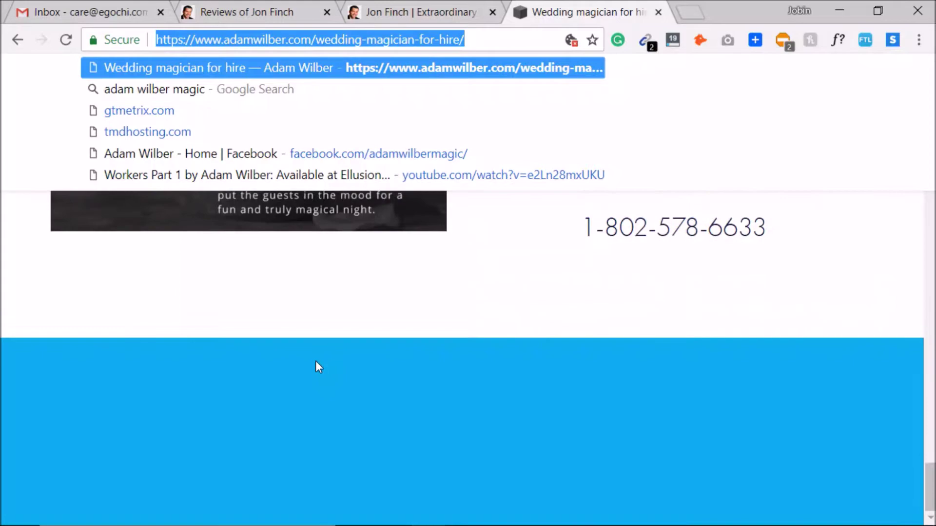
Step: Go back up the competitor's page and examine the heading "Looking for the perfect entertainment for your big day?"
{"action": "scroll", "coordinate": [439, 332], "scroll_direction": "up", "scroll_amount": 10}
{"action": "left_click", "coordinate": [457, 322]}
{"action": "scroll", "coordinate": [465, 334], "scroll_direction": "up", "scroll_amount": 7}
{"action": "scroll", "coordinate": [466, 336], "scroll_direction": "up", "scroll_amount": 15}
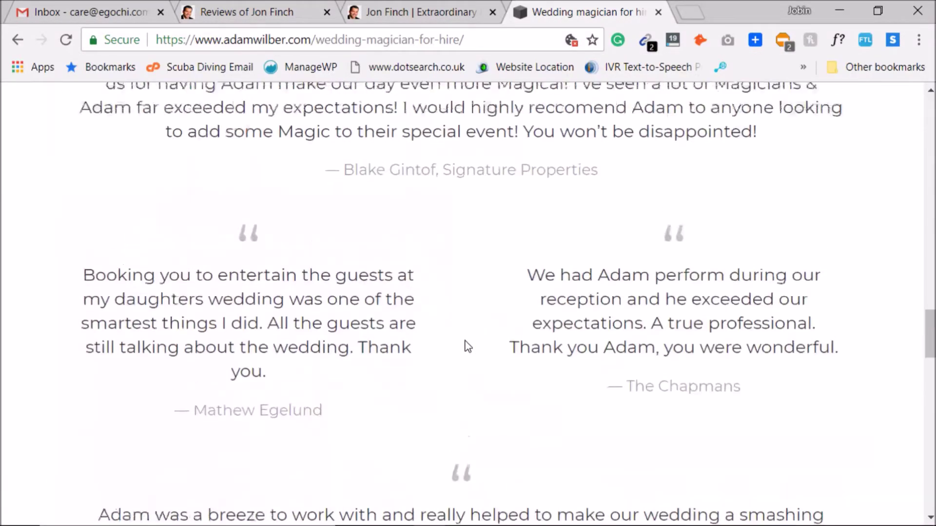
{"action": "scroll", "coordinate": [463, 348], "scroll_direction": "up", "scroll_amount": 9}
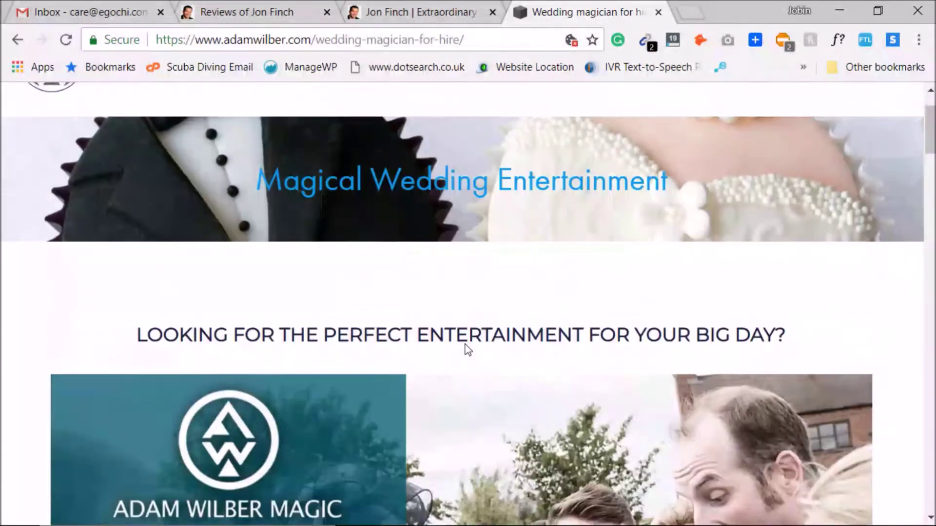
{"action": "scroll", "coordinate": [408, 316], "scroll_direction": "down", "scroll_amount": 3}
{"action": "left_click_drag", "start_coordinate": [416, 250], "coordinate": [617, 251]}
{"action": "left_click", "coordinate": [376, 239]}
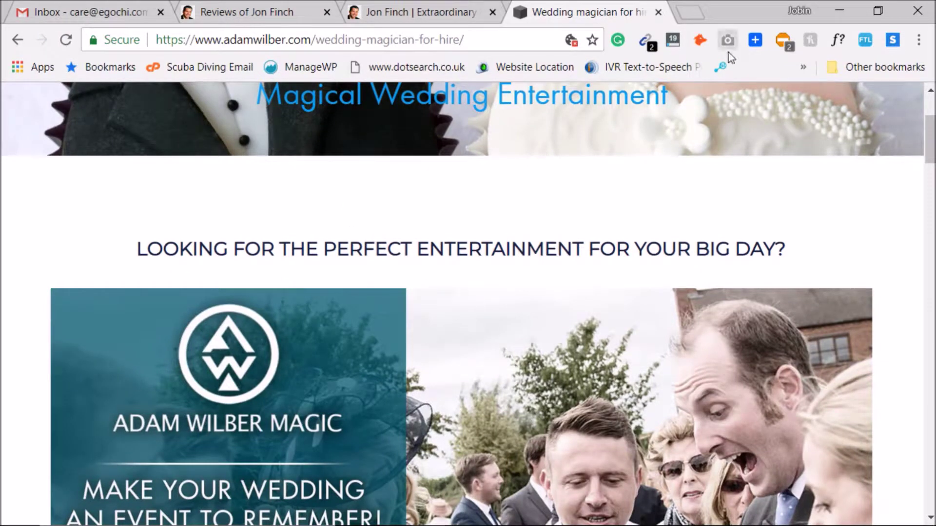
Step: Open the source code of the competitor's wedding page in a new tab and return to the page itself
{"action": "right_click", "coordinate": [528, 200]}
{"action": "left_click", "coordinate": [592, 391]}
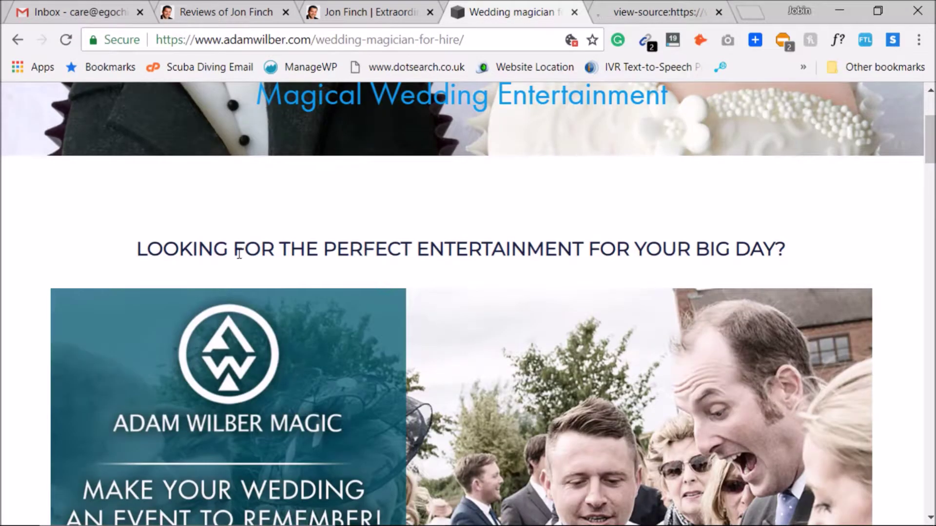
{"action": "left_click", "coordinate": [648, 12]}
{"action": "left_click", "coordinate": [540, 11]}
{"action": "scroll", "coordinate": [424, 398], "scroll_direction": "up", "scroll_amount": 4}
Step: Examine the wording of the "Here are four reason why an experienced wedding magician is the ideal solution" heading
{"action": "scroll", "coordinate": [418, 421], "scroll_direction": "down", "scroll_amount": 15}
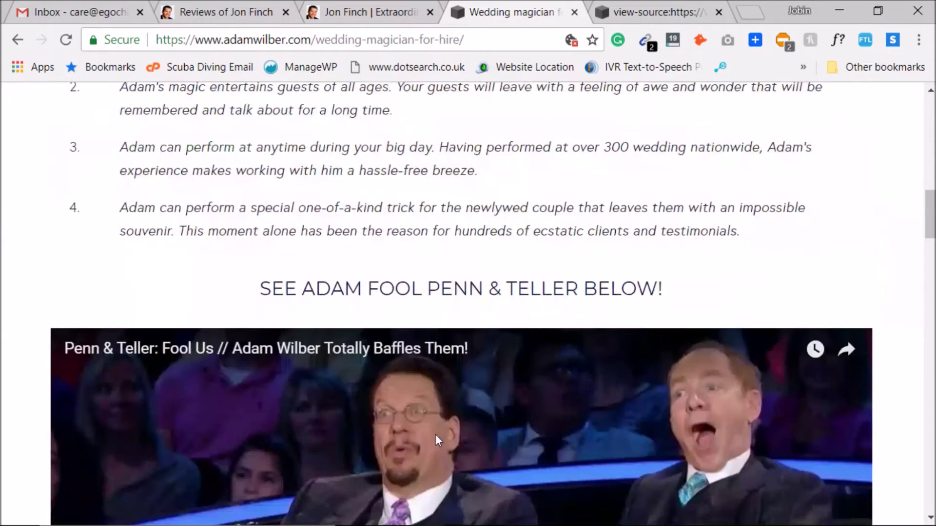
{"action": "scroll", "coordinate": [435, 435], "scroll_direction": "up", "scroll_amount": 7}
{"action": "left_click_drag", "start_coordinate": [185, 306], "coordinate": [507, 347]}
{"action": "left_click", "coordinate": [273, 366]}
{"action": "left_click_drag", "start_coordinate": [196, 328], "coordinate": [394, 347]}
{"action": "left_click", "coordinate": [208, 334]}
{"action": "left_click_drag", "start_coordinate": [208, 335], "coordinate": [418, 341]}
{"action": "left_click", "coordinate": [553, 337]}
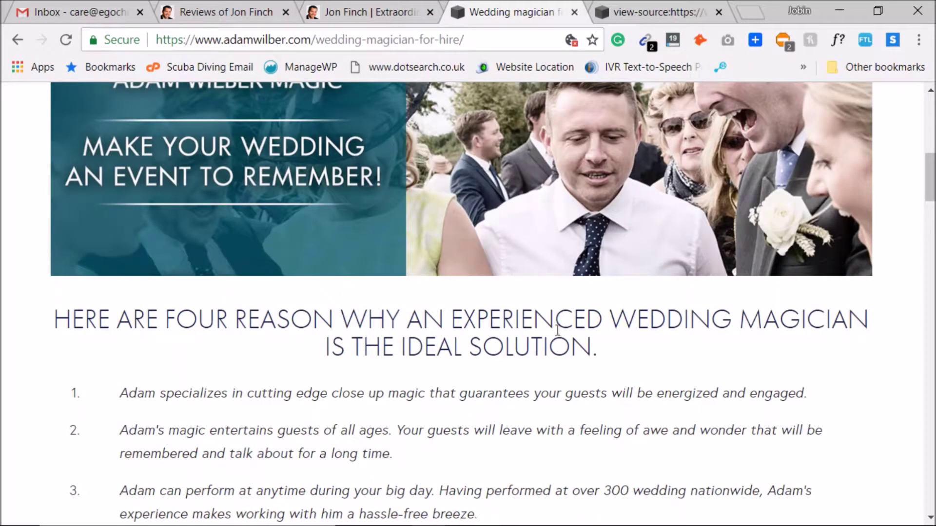
{"action": "left_click_drag", "start_coordinate": [636, 321], "coordinate": [762, 321]}
{"action": "left_click_drag", "start_coordinate": [410, 344], "coordinate": [609, 363]}
Step: Read through the numbered reasons listed under the four-reasons heading on the competitor's page
{"action": "left_click", "coordinate": [461, 400]}
{"action": "triple_click", "coordinate": [461, 400]}
{"action": "triple_click", "coordinate": [415, 432]}
{"action": "double_click", "coordinate": [432, 397]}
{"action": "triple_click", "coordinate": [433, 397]}
{"action": "scroll", "coordinate": [457, 426], "scroll_direction": "up", "scroll_amount": 5}
{"action": "scroll", "coordinate": [498, 461], "scroll_direction": "down", "scroll_amount": 9}
{"action": "left_click_drag", "start_coordinate": [497, 395], "coordinate": [379, 315]}
{"action": "left_click", "coordinate": [321, 312]}
Step: Review the testimonials section below the video, including its heading about what others have said of the wedding entertainment
{"action": "scroll", "coordinate": [214, 409], "scroll_direction": "down", "scroll_amount": 2}
{"action": "scroll", "coordinate": [214, 408], "scroll_direction": "down", "scroll_amount": 9}
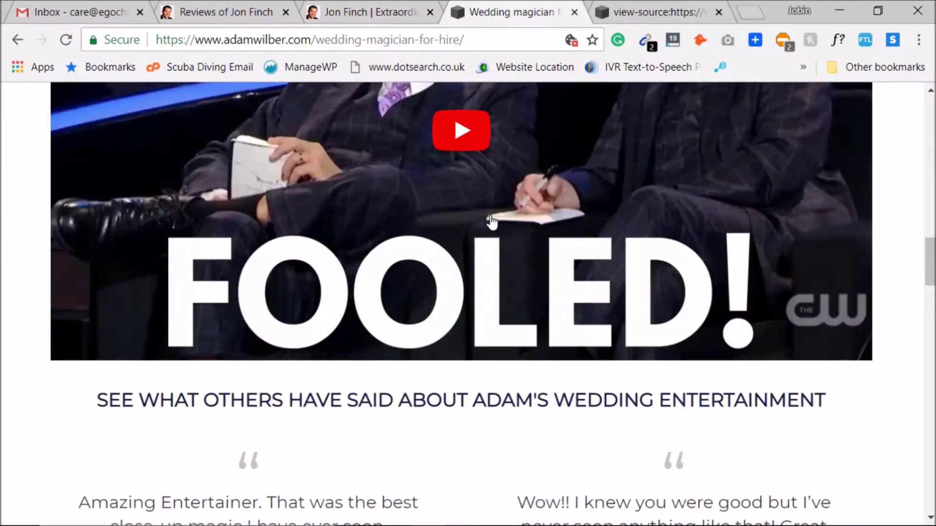
{"action": "scroll", "coordinate": [417, 304], "scroll_direction": "down", "scroll_amount": 3}
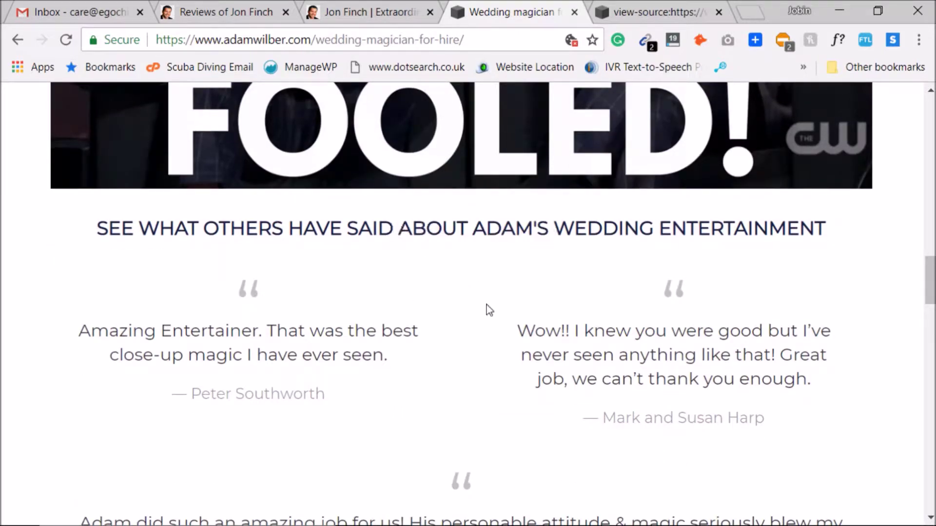
{"action": "scroll", "coordinate": [476, 349], "scroll_direction": "down", "scroll_amount": 14}
{"action": "scroll", "coordinate": [478, 356], "scroll_direction": "up", "scroll_amount": 14}
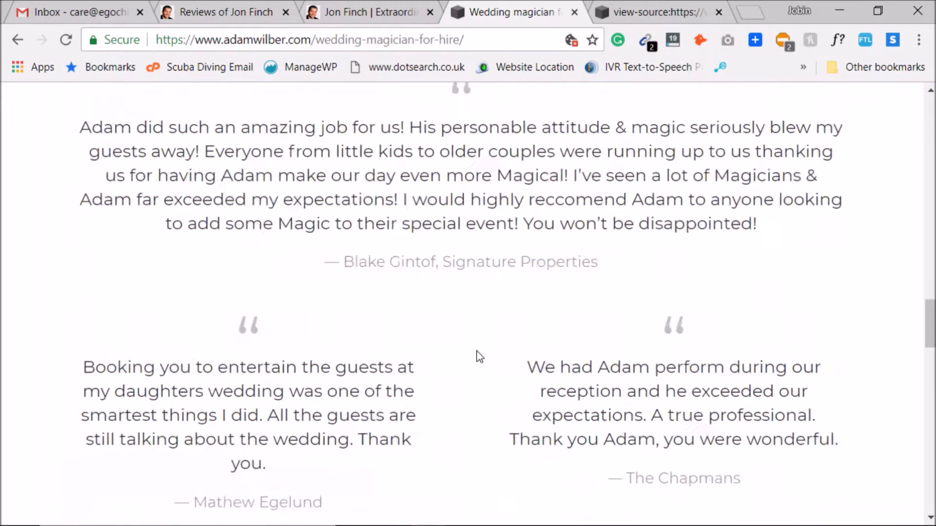
{"action": "triple_click", "coordinate": [436, 239]}
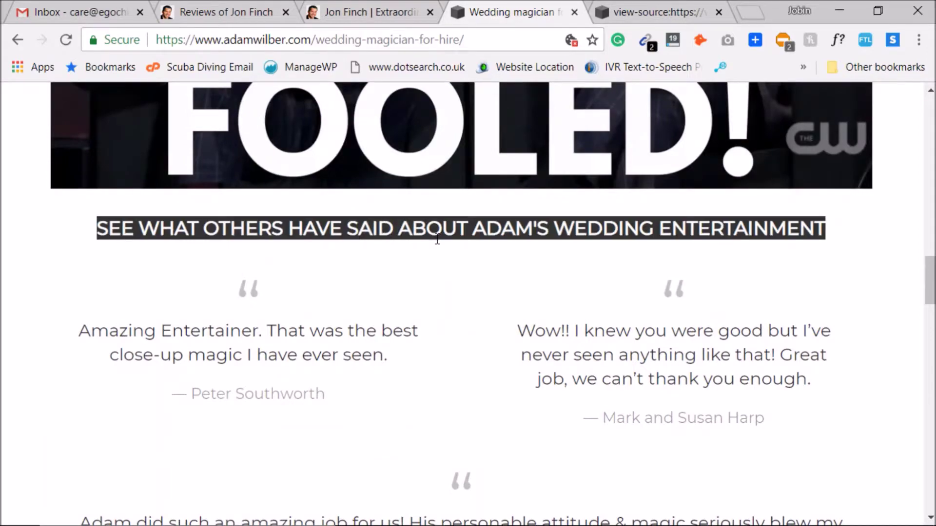
{"action": "left_click", "coordinate": [437, 239]}
Step: Glance at the page's source code again and return to the four-reasons section of the wedding page
{"action": "left_click", "coordinate": [655, 12]}
{"action": "left_click", "coordinate": [490, 11]}
{"action": "scroll", "coordinate": [470, 399], "scroll_direction": "up", "scroll_amount": 15}
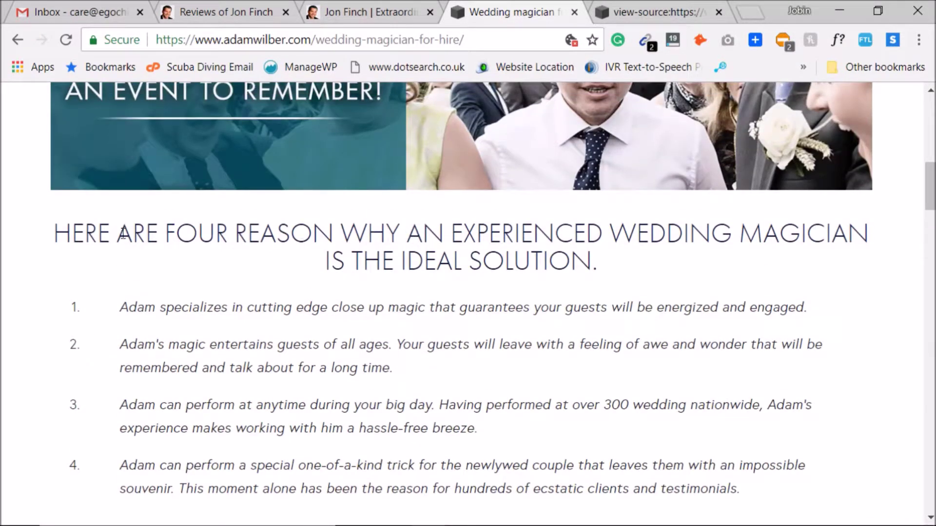
Step: Look up the "LOOKING FOR THE PERFECT" heading from the competitor's wedding page in its source code
{"action": "left_click_drag", "start_coordinate": [58, 235], "coordinate": [334, 228]}
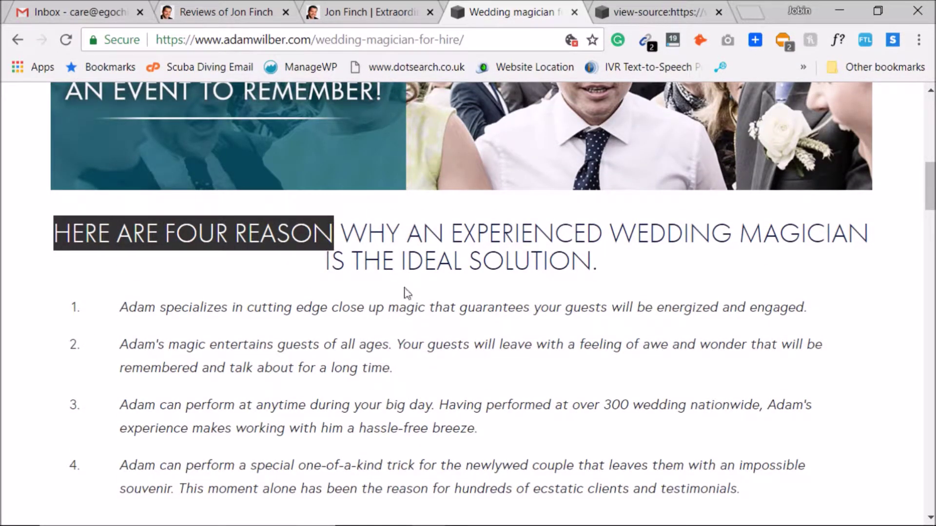
{"action": "scroll", "coordinate": [414, 303], "scroll_direction": "up", "scroll_amount": 15}
{"action": "key", "text": "ctrl+plus"}
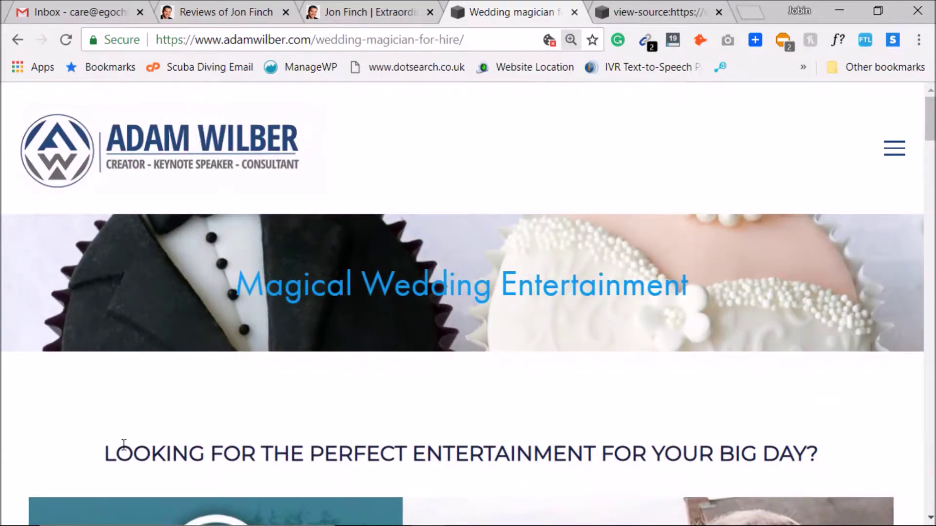
{"action": "left_click_drag", "start_coordinate": [104, 450], "coordinate": [414, 442]}
{"action": "key", "text": "ctrl+c"}
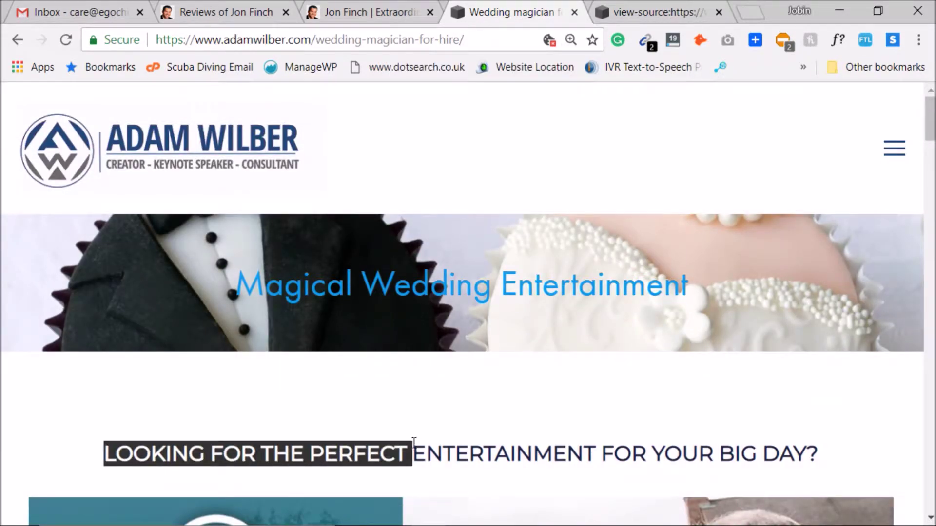
{"action": "left_click", "coordinate": [634, 12]}
{"action": "key", "text": "ctrl+f"}
{"action": "key", "text": "ctrl+v"}
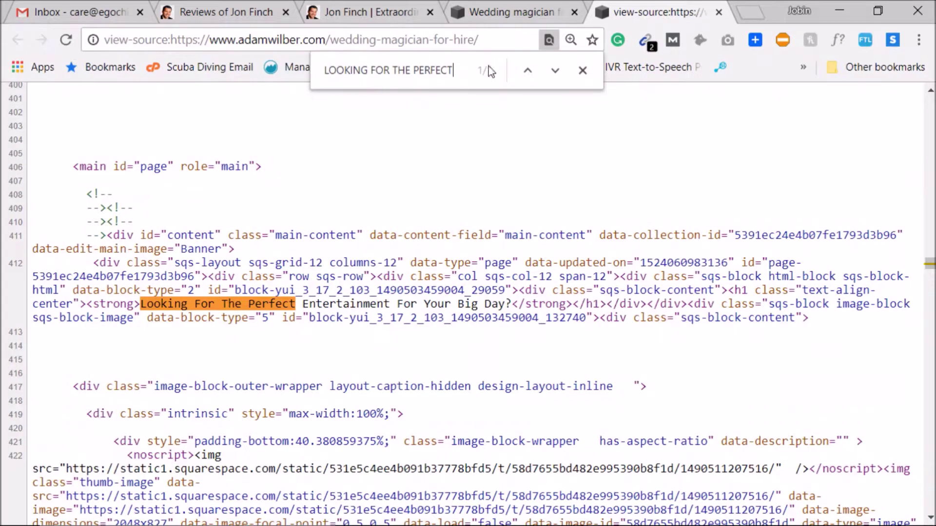
Step: Search the source code for "h1" and compare the tags with the first headings on the wedding page
{"action": "triple_click", "coordinate": [445, 71]}
{"action": "type", "text": "h1"}
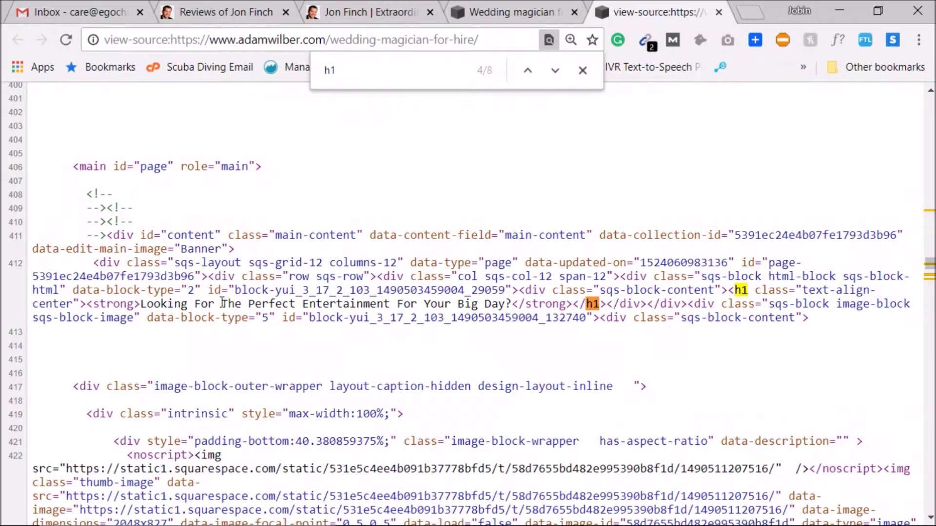
{"action": "left_click", "coordinate": [491, 15]}
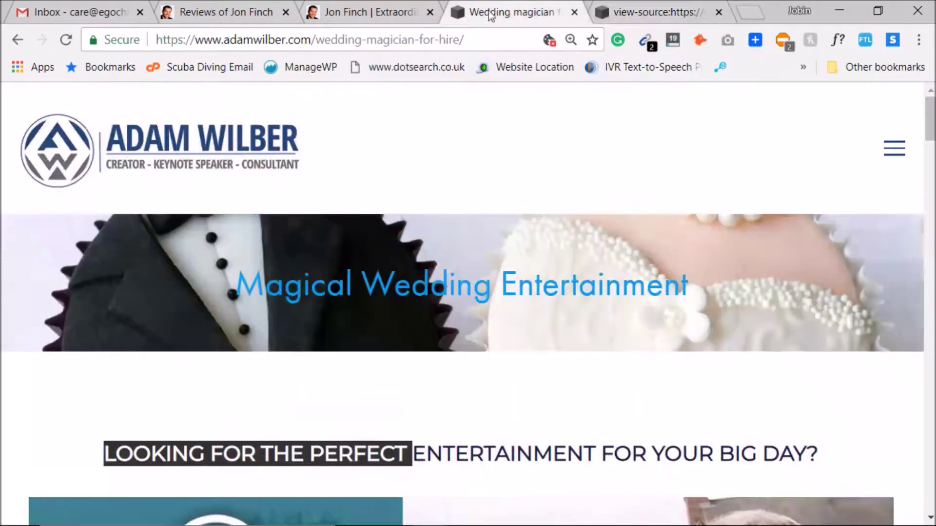
{"action": "scroll", "coordinate": [522, 359], "scroll_direction": "down", "scroll_amount": 5}
{"action": "left_click_drag", "start_coordinate": [633, 198], "coordinate": [879, 201]}
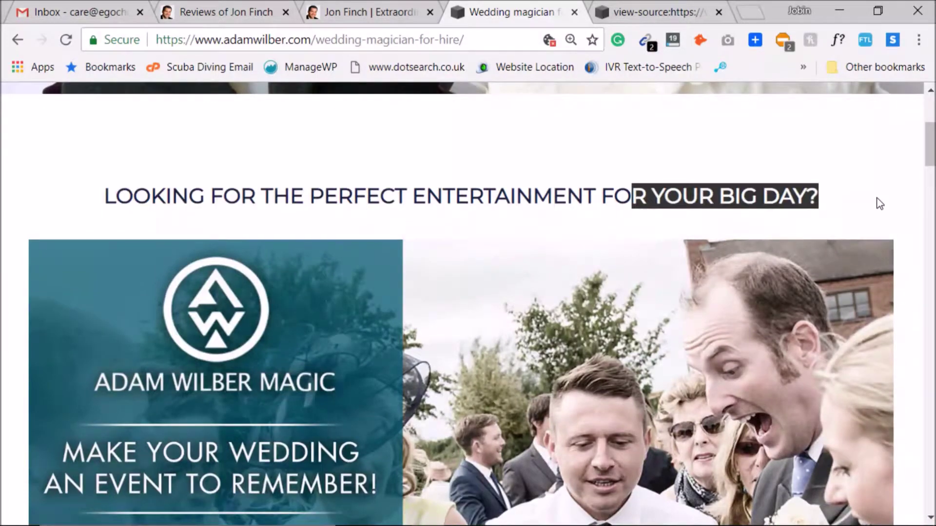
{"action": "scroll", "coordinate": [652, 169], "scroll_direction": "down", "scroll_amount": 12}
{"action": "scroll", "coordinate": [647, 185], "scroll_direction": "up", "scroll_amount": 2}
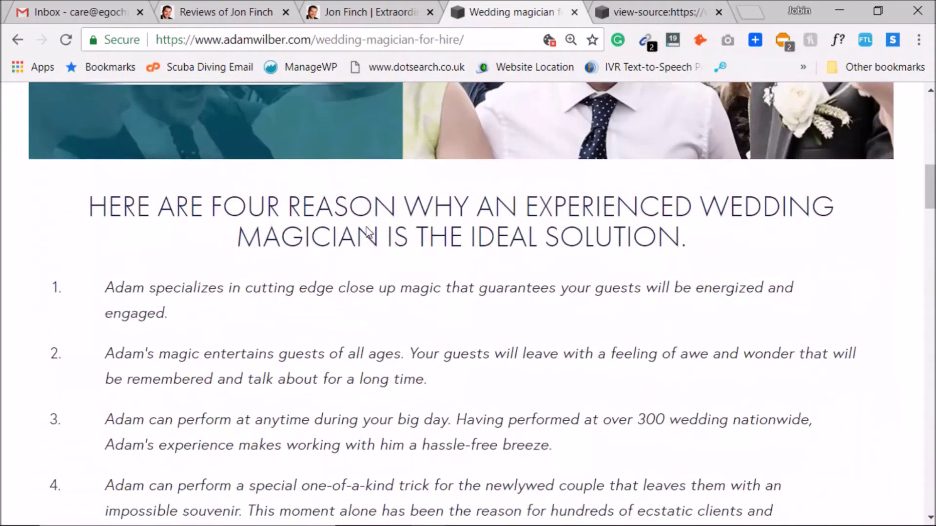
Step: Step through the further "h1" matches in the wedding page's source code
{"action": "left_click", "coordinate": [631, 6]}
{"action": "double_click", "coordinate": [425, 70]}
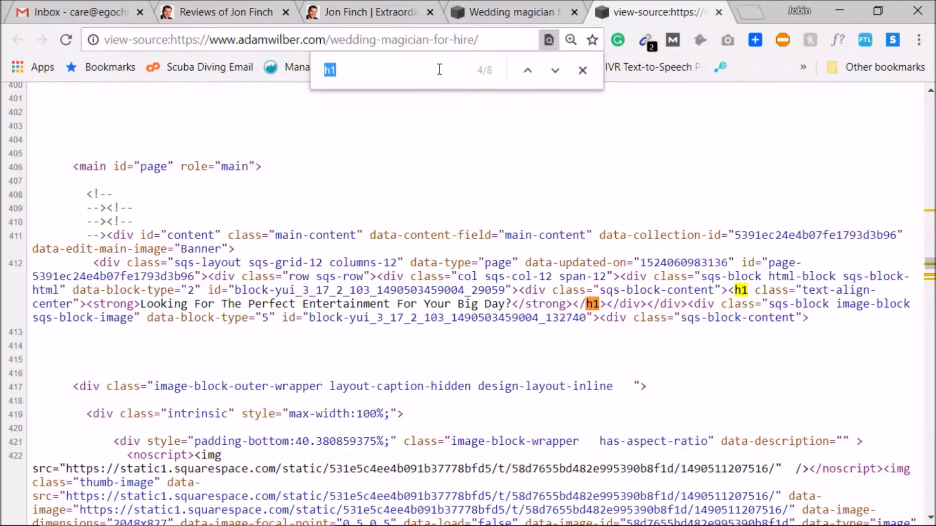
{"action": "left_click", "coordinate": [429, 75]}
{"action": "key", "text": "Return"}
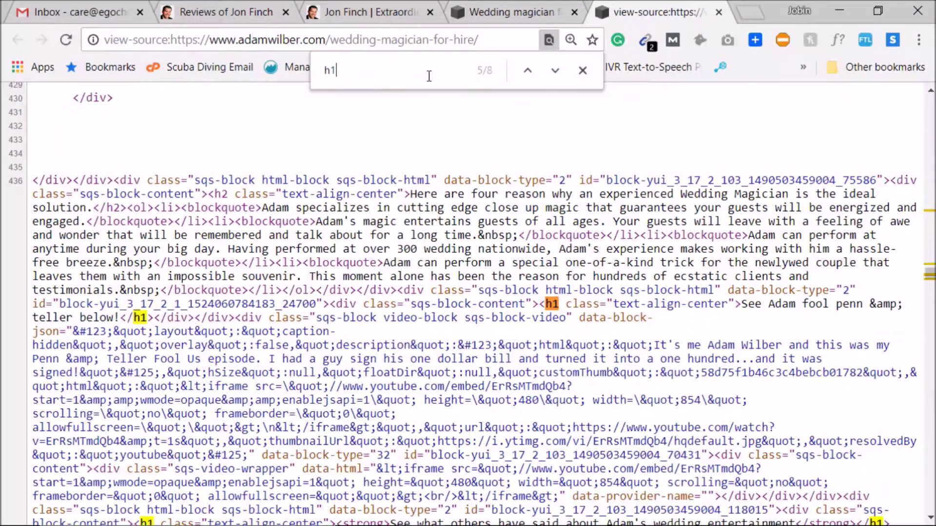
{"action": "key", "text": "Return"}
{"action": "key", "text": "Return"}
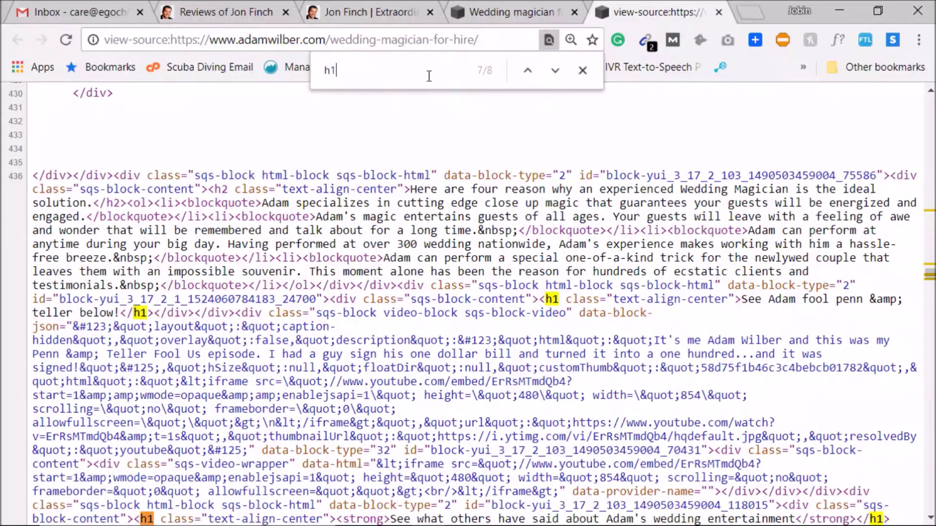
{"action": "double_click", "coordinate": [429, 75]}
Step: Search the source code for "h2" and step through the matches
{"action": "left_click", "coordinate": [487, 12]}
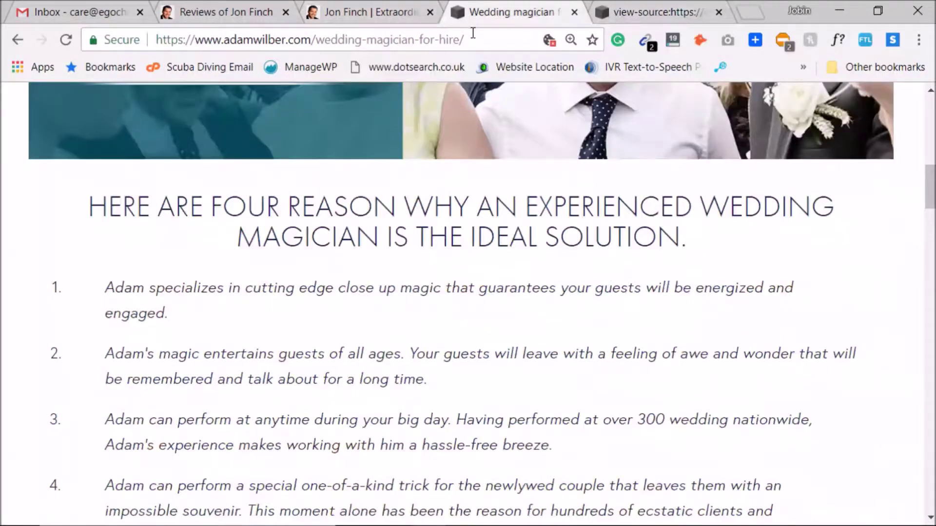
{"action": "left_click", "coordinate": [629, 12]}
{"action": "type", "text": "h2"}
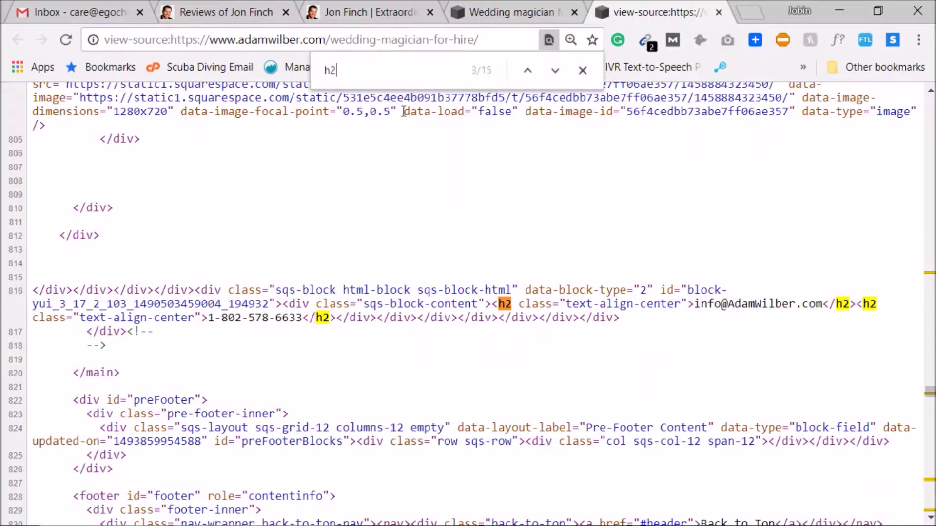
{"action": "key", "text": "Return"}
{"action": "key", "text": "Return"}
{"action": "key", "text": "Return"}
{"action": "key", "text": "Return"}
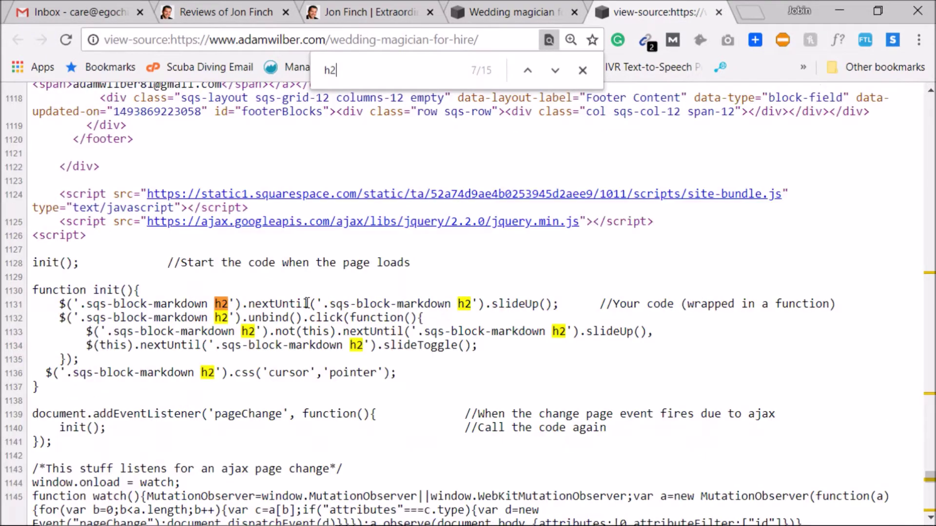
Step: Find the "FOUR REASON" heading in the source code and highlight its opening heading tag
{"action": "left_click", "coordinate": [513, 10]}
{"action": "left_click_drag", "start_coordinate": [217, 205], "coordinate": [400, 212]}
{"action": "key", "text": "ctrl+c"}
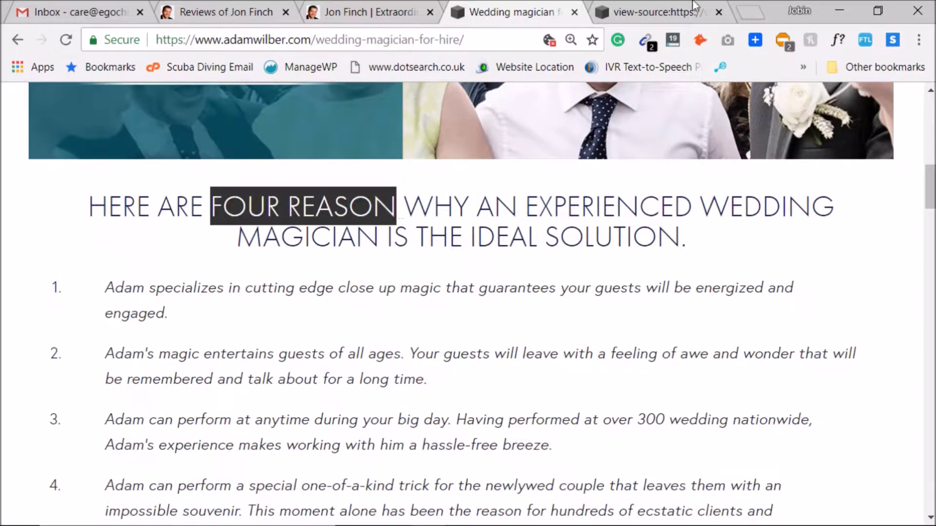
{"action": "left_click", "coordinate": [653, 10]}
{"action": "key", "text": "ctrl+f"}
{"action": "key", "text": "ctrl+v"}
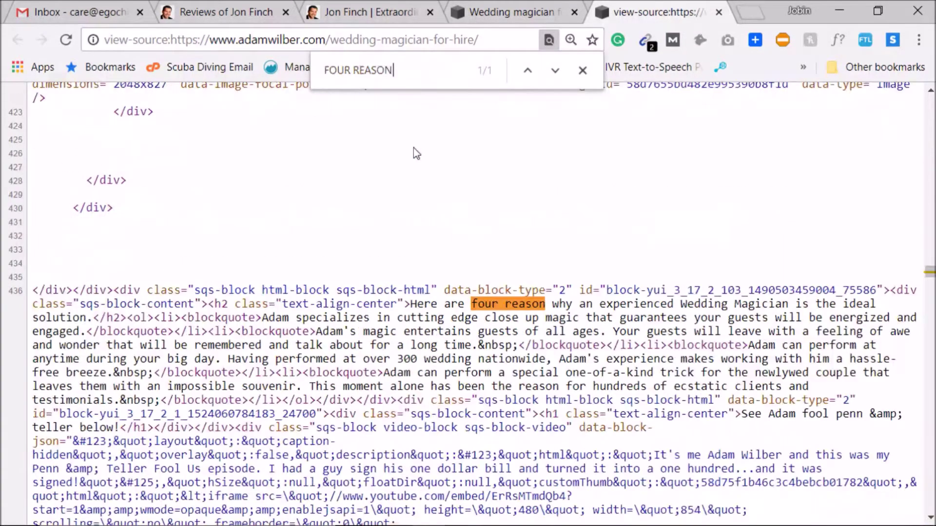
{"action": "left_click_drag", "start_coordinate": [208, 304], "coordinate": [228, 307]}
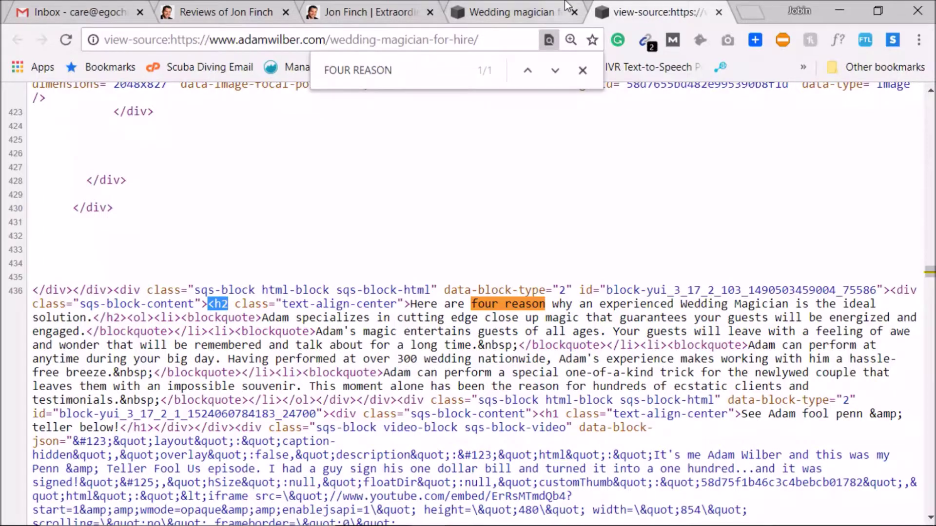
Step: Find the heading above the Penn & Teller video in the source code and examine its heading tag
{"action": "left_click", "coordinate": [512, 12]}
{"action": "scroll", "coordinate": [496, 350], "scroll_direction": "up", "scroll_amount": 10}
{"action": "scroll", "coordinate": [458, 272], "scroll_direction": "down", "scroll_amount": 18}
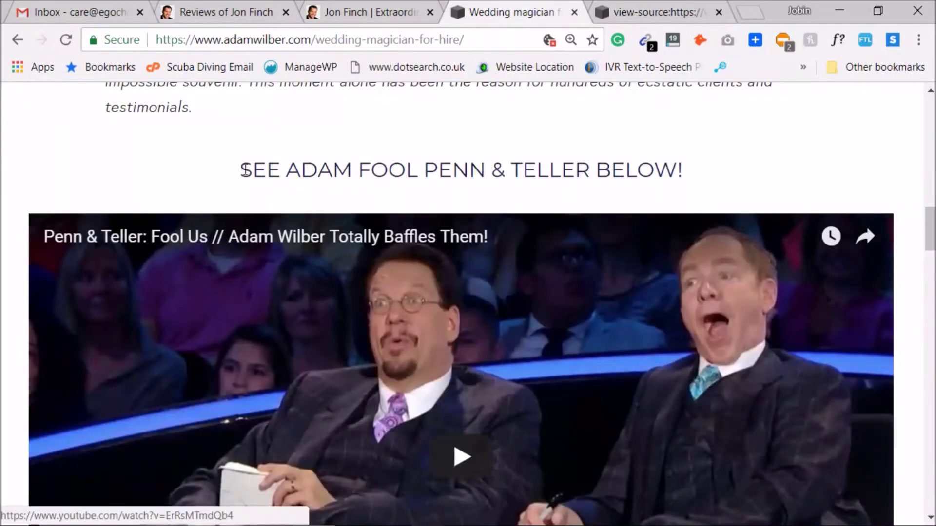
{"action": "left_click_drag", "start_coordinate": [245, 171], "coordinate": [419, 170]}
{"action": "key", "text": "ctrl+c"}
{"action": "left_click", "coordinate": [646, 10]}
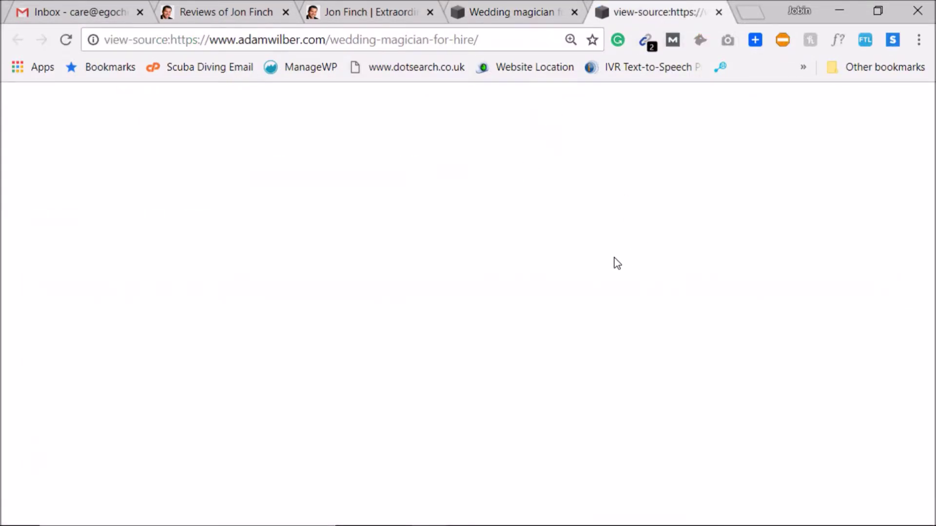
{"action": "key", "text": "ctrl+f"}
{"action": "key", "text": "ctrl+v"}
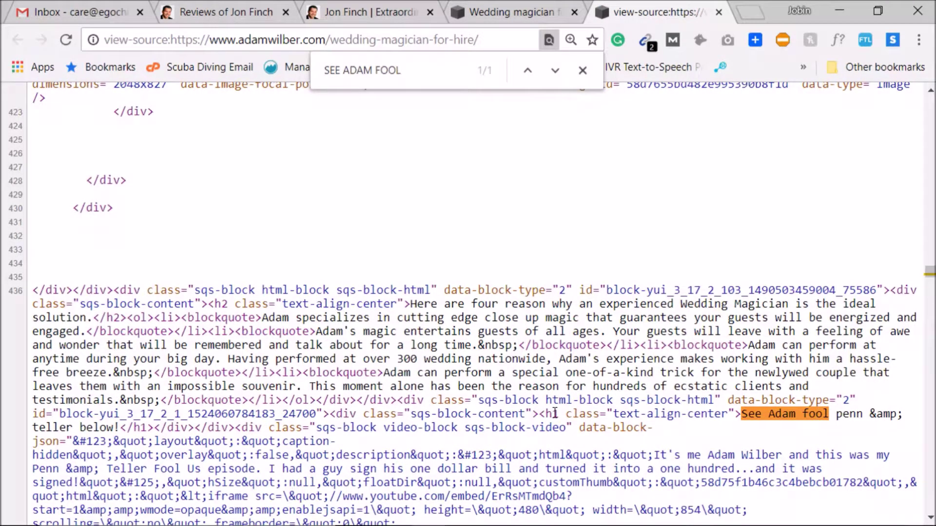
{"action": "left_click", "coordinate": [319, 7]}
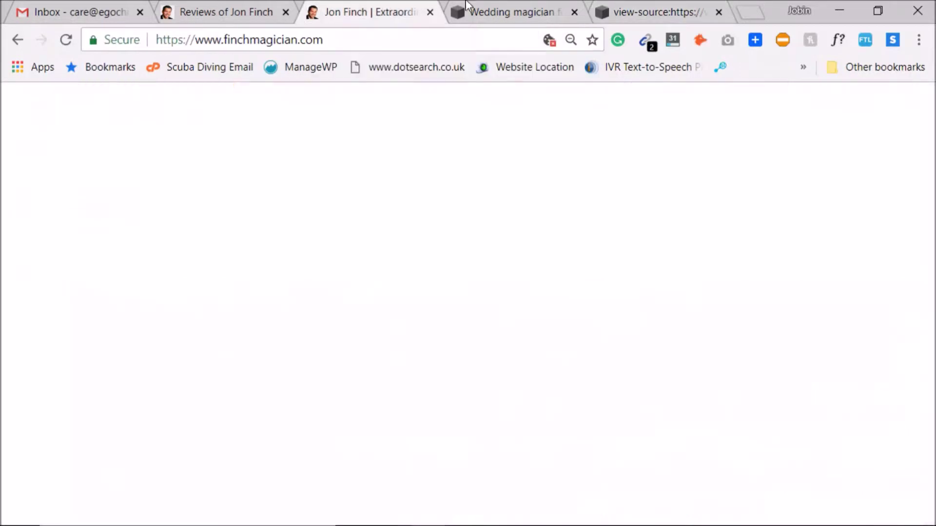
{"action": "left_click", "coordinate": [537, 7]}
{"action": "left_click", "coordinate": [633, 9]}
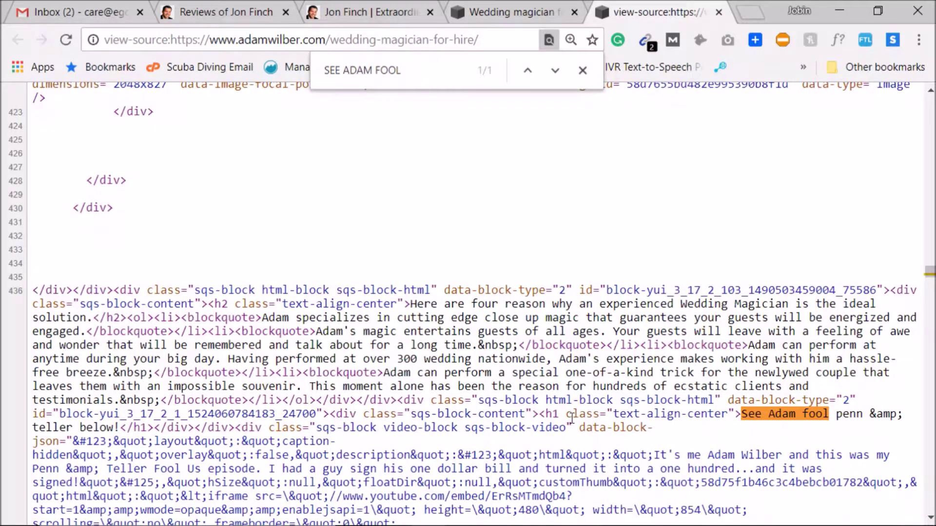
{"action": "scroll", "coordinate": [237, 458], "scroll_direction": "down", "scroll_amount": 3}
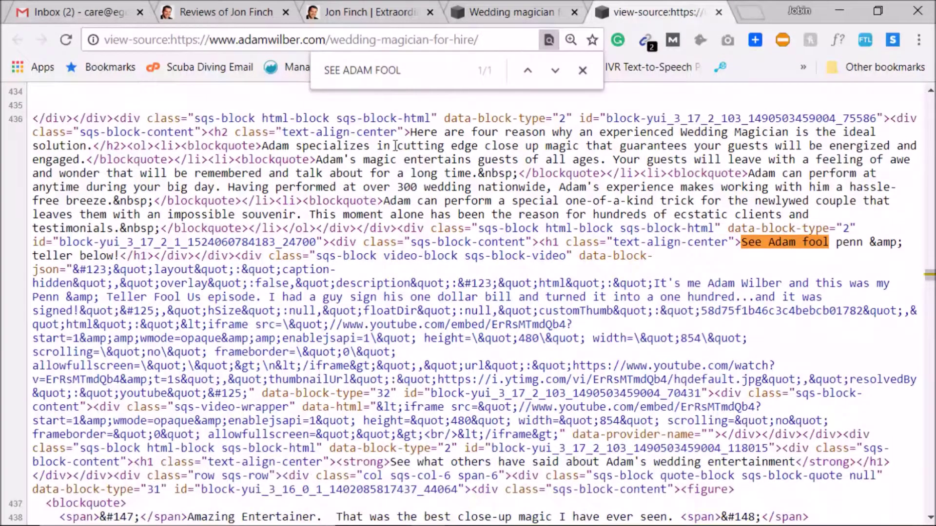
Step: Find the "SEE WHAT OTHERS HAVE" testimonials heading in the source code and highlight its markup
{"action": "left_click", "coordinate": [536, 9]}
{"action": "scroll", "coordinate": [551, 214], "scroll_direction": "down", "scroll_amount": 10}
{"action": "scroll", "coordinate": [542, 335], "scroll_direction": "down", "scroll_amount": 2}
{"action": "left_click_drag", "start_coordinate": [61, 142], "coordinate": [284, 135]}
{"action": "key", "text": "ctrl+c"}
{"action": "left_click", "coordinate": [653, 12]}
{"action": "triple_click", "coordinate": [442, 75]}
{"action": "key", "text": "ctrl+v"}
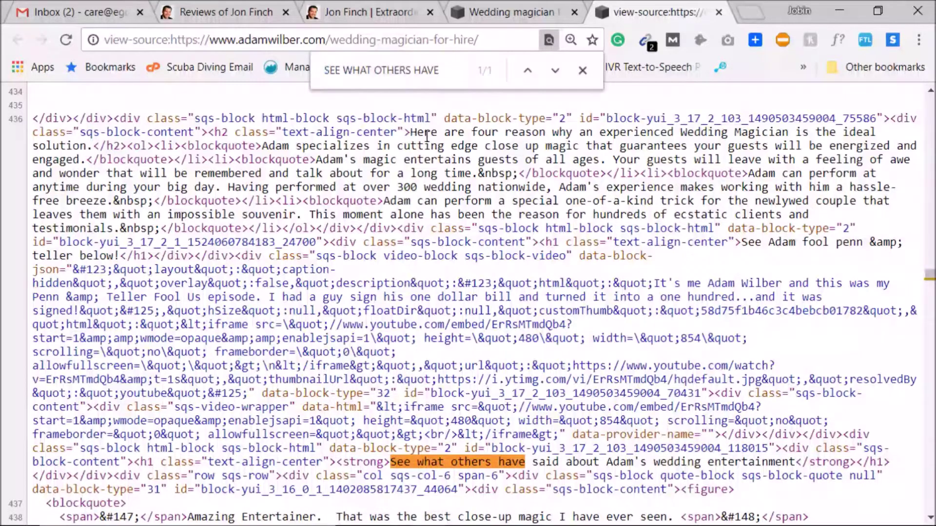
{"action": "scroll", "coordinate": [459, 244], "scroll_direction": "down", "scroll_amount": 2}
{"action": "left_click_drag", "start_coordinate": [179, 376], "coordinate": [793, 411]}
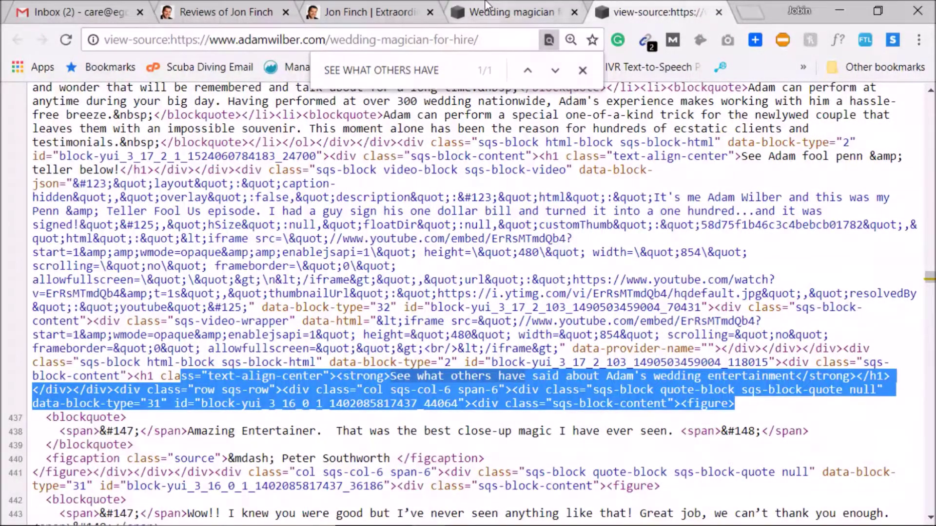
Step: Review the rest of the wedding page, covering the testimonials, services offered, enquiry form and contact details
{"action": "left_click", "coordinate": [506, 11]}
{"action": "scroll", "coordinate": [526, 347], "scroll_direction": "down", "scroll_amount": 5}
{"action": "scroll", "coordinate": [527, 351], "scroll_direction": "down", "scroll_amount": 20}
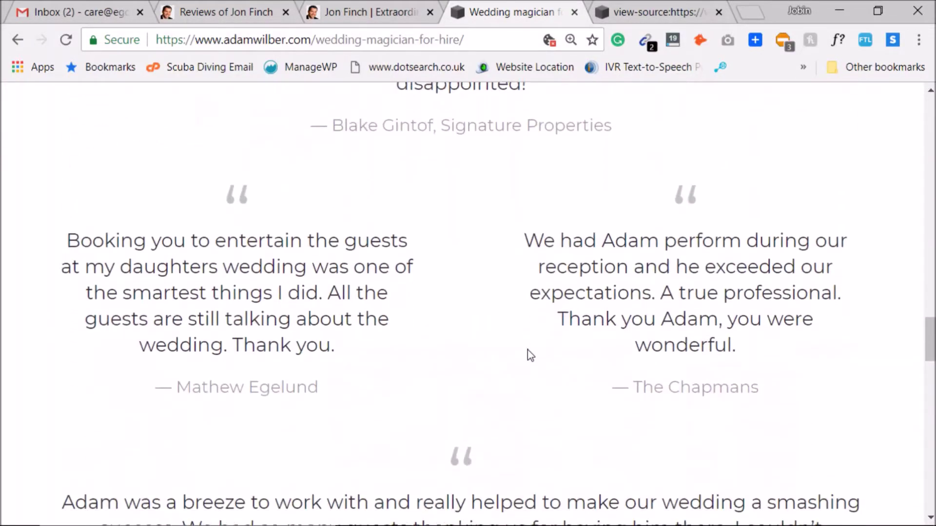
{"action": "scroll", "coordinate": [381, 388], "scroll_direction": "down", "scroll_amount": 12}
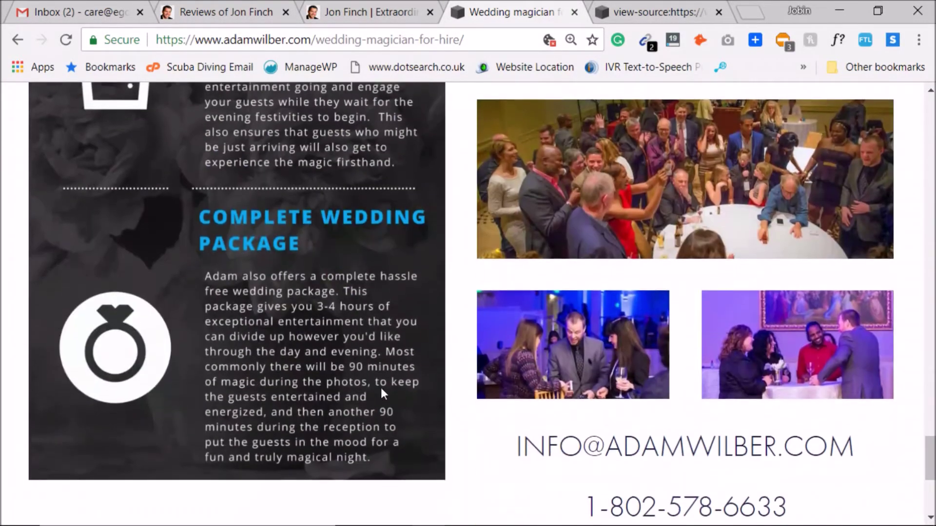
{"action": "scroll", "coordinate": [458, 390], "scroll_direction": "up", "scroll_amount": 20}
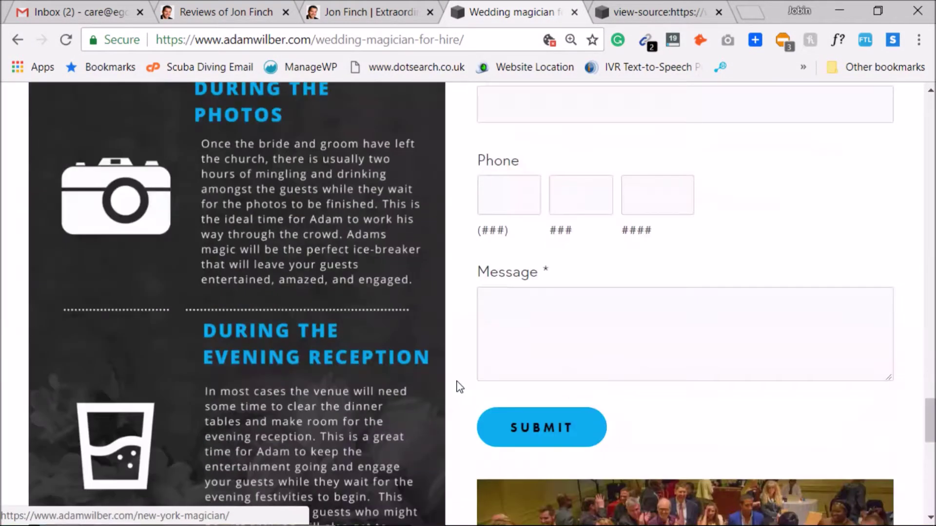
{"action": "scroll", "coordinate": [461, 387], "scroll_direction": "up", "scroll_amount": 8}
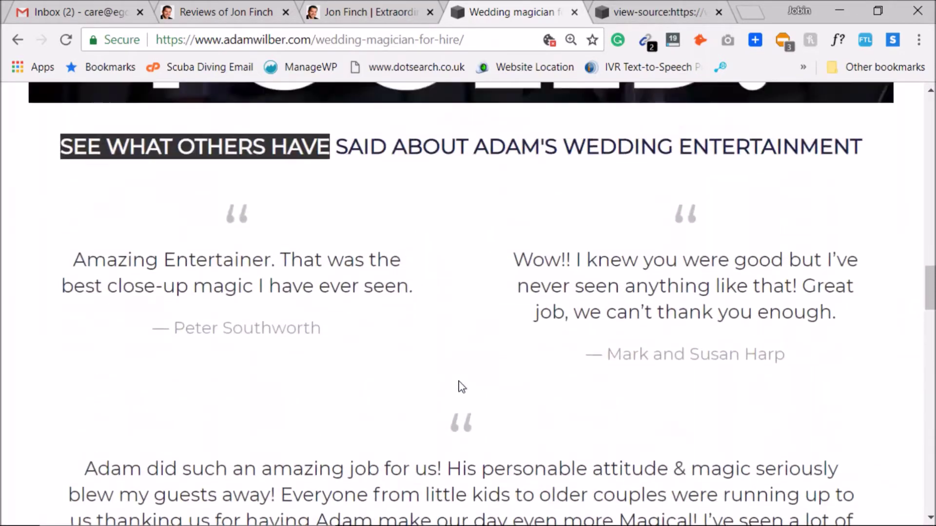
{"action": "triple_click", "coordinate": [460, 353]}
{"action": "scroll", "coordinate": [461, 401], "scroll_direction": "down", "scroll_amount": 15}
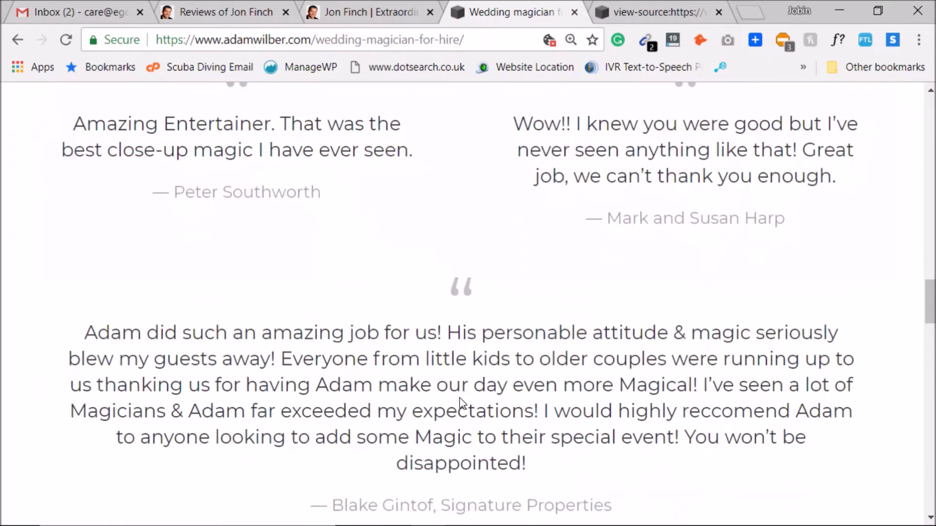
{"action": "scroll", "coordinate": [475, 397], "scroll_direction": "down", "scroll_amount": 13}
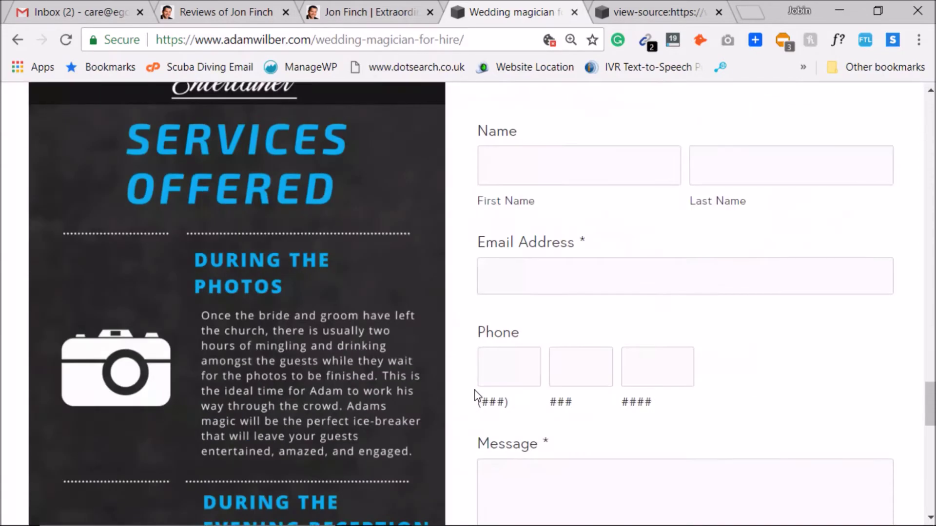
{"action": "scroll", "coordinate": [564, 301], "scroll_direction": "up", "scroll_amount": 8}
{"action": "scroll", "coordinate": [550, 387], "scroll_direction": "up", "scroll_amount": 5}
{"action": "scroll", "coordinate": [574, 364], "scroll_direction": "up", "scroll_amount": 1}
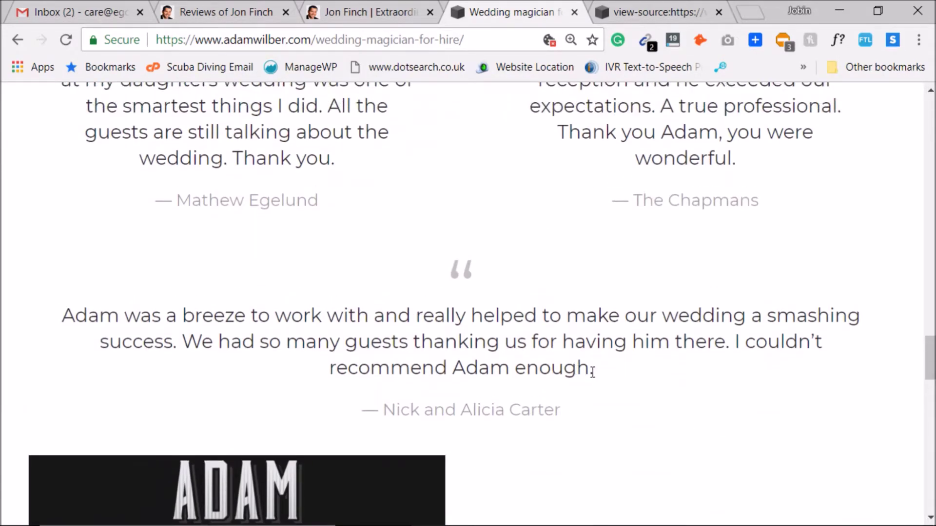
Step: Skim the wedding page from its main heading to the numbered reasons, and return to the finchmagician.com homepage
{"action": "scroll", "coordinate": [593, 375], "scroll_direction": "up", "scroll_amount": 20}
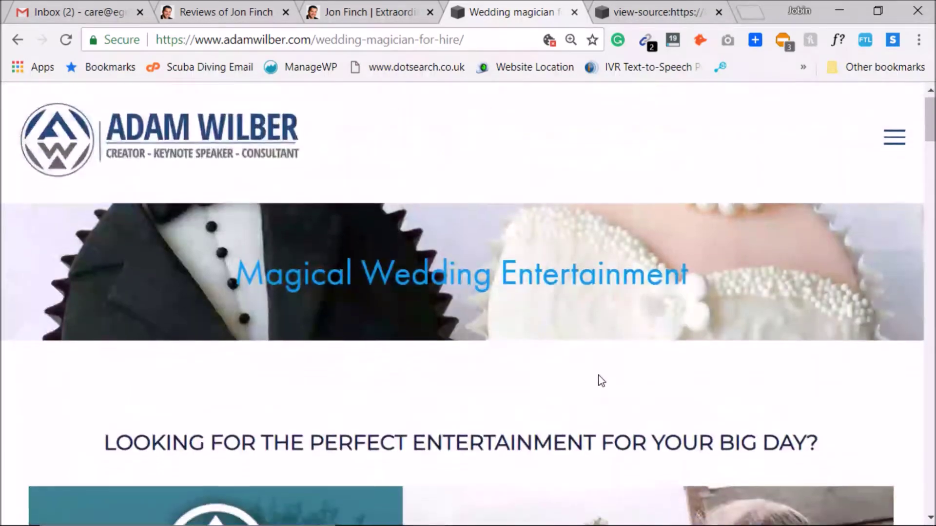
{"action": "scroll", "coordinate": [600, 377], "scroll_direction": "down", "scroll_amount": 18}
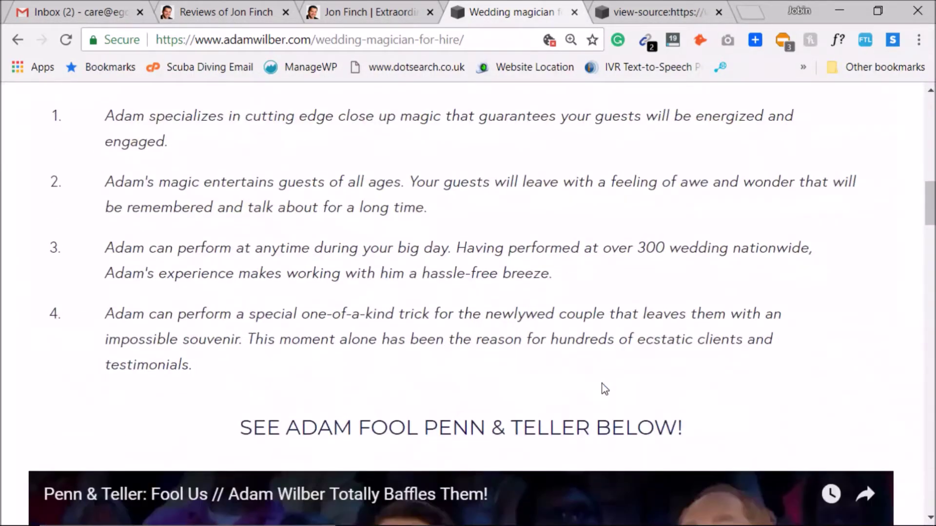
{"action": "left_click_drag", "start_coordinate": [291, 278], "coordinate": [291, 93]}
{"action": "left_click", "coordinate": [365, 11]}
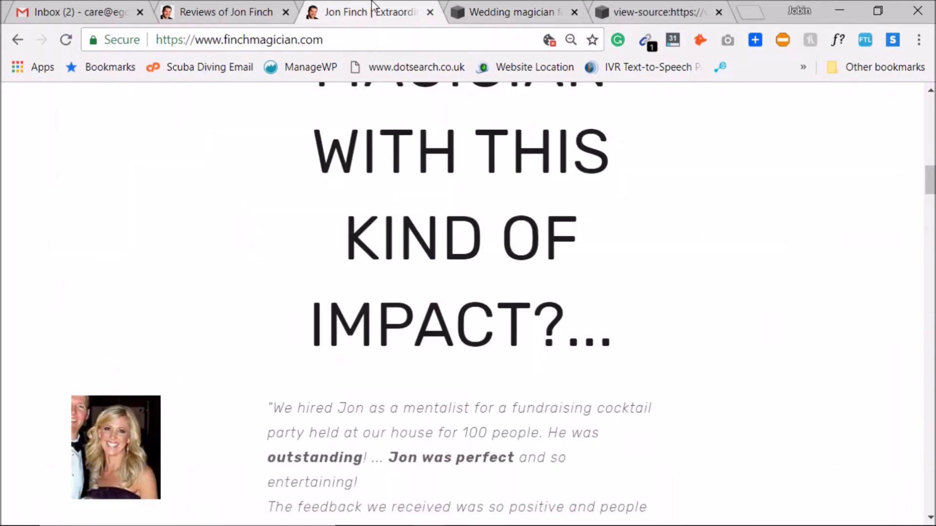
Step: Compare the competitor's wedding page with the finchmagician.com homepage, and close the wedding page
{"action": "left_click", "coordinate": [558, 10]}
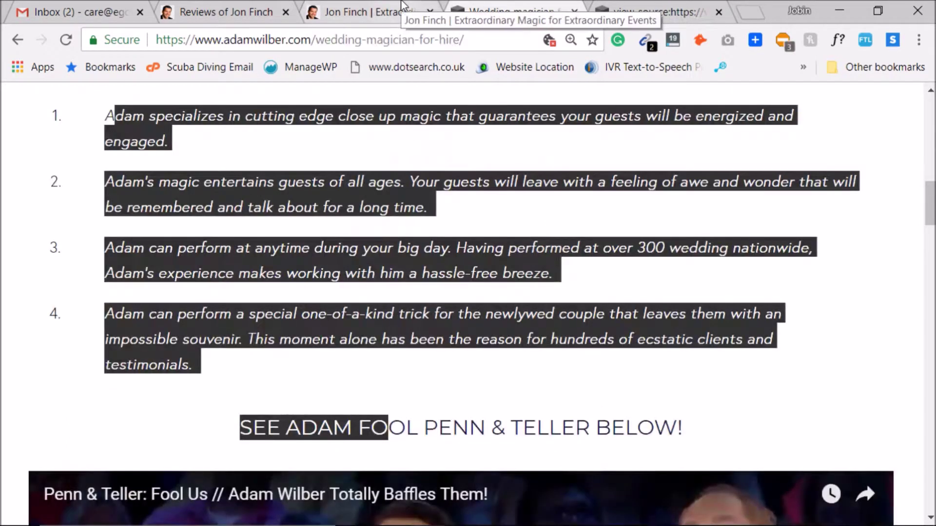
{"action": "left_click", "coordinate": [311, 185]}
{"action": "left_click", "coordinate": [371, 12]}
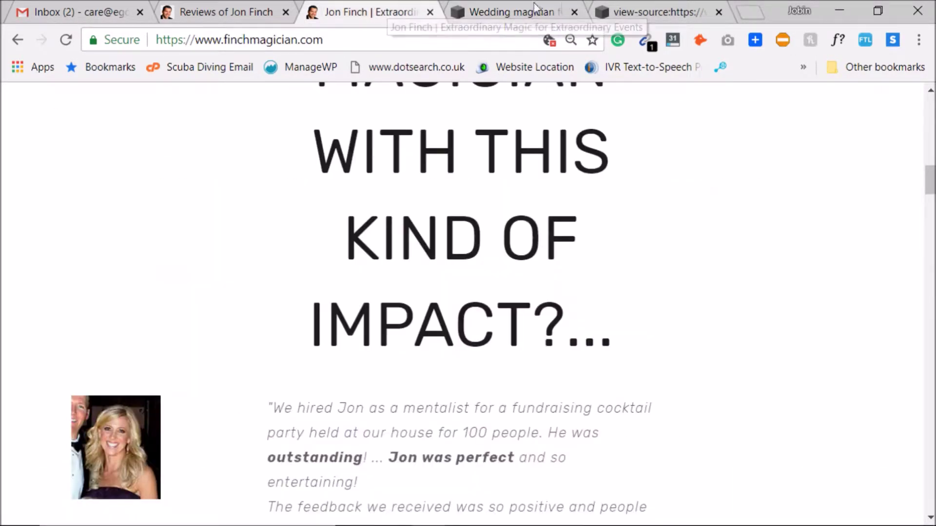
{"action": "left_click", "coordinate": [574, 11]}
Step: Review the finchmagician.com homepage from the header image and video through the "Your Guests Will Thank You" testimonials to "Magic Happens"
{"action": "scroll", "coordinate": [790, 426], "scroll_direction": "up", "scroll_amount": 15}
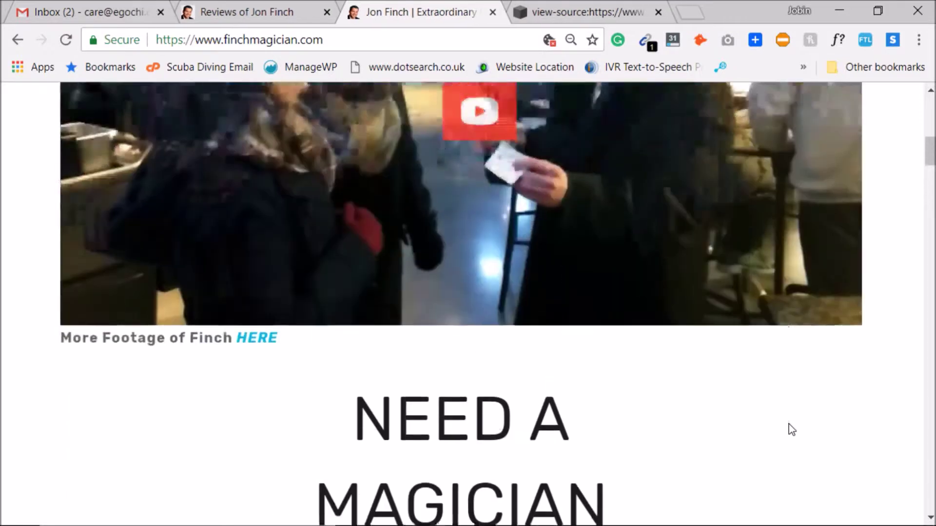
{"action": "scroll", "coordinate": [790, 425], "scroll_direction": "up", "scroll_amount": 1}
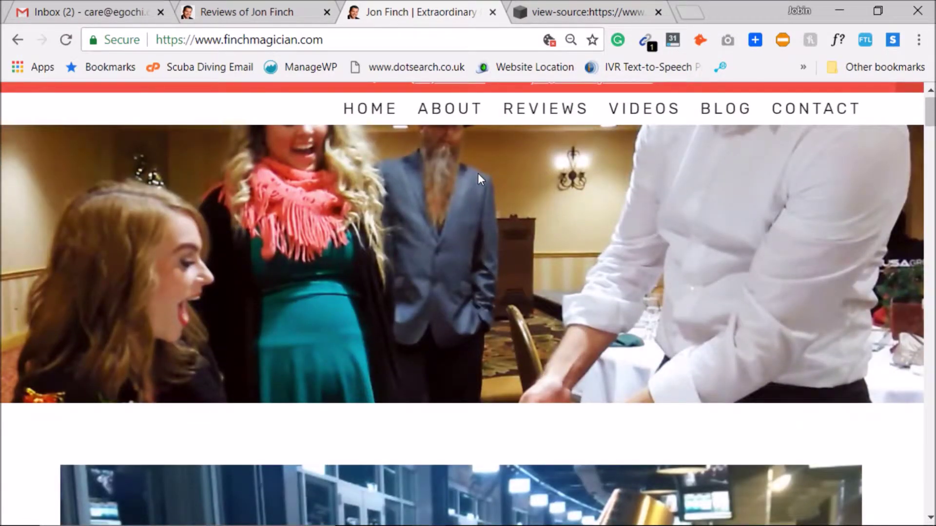
{"action": "scroll", "coordinate": [479, 174], "scroll_direction": "down", "scroll_amount": 7}
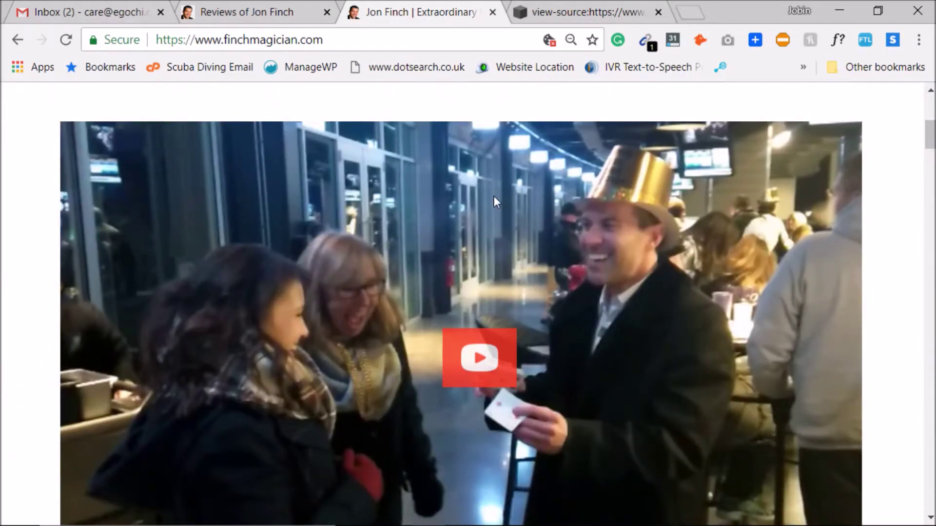
{"action": "scroll", "coordinate": [489, 209], "scroll_direction": "down", "scroll_amount": 20}
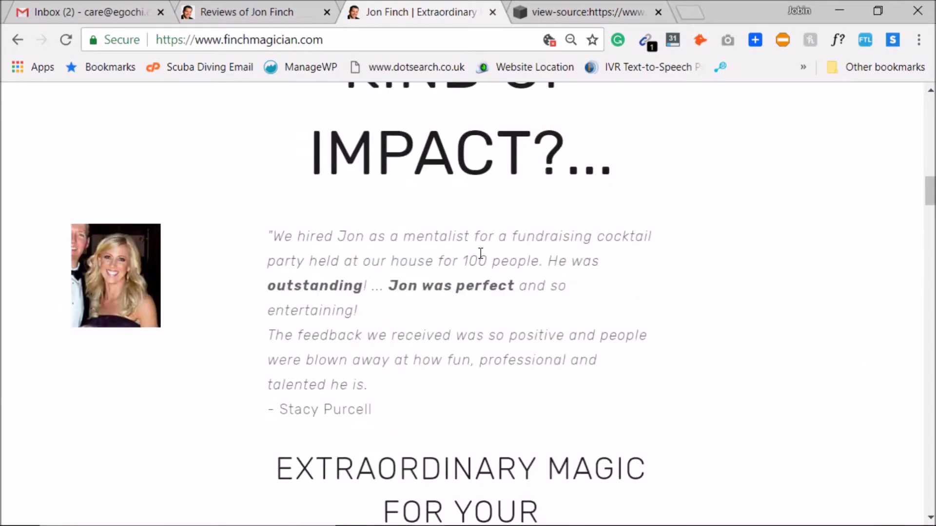
{"action": "scroll", "coordinate": [483, 260], "scroll_direction": "down", "scroll_amount": 9}
{"action": "scroll", "coordinate": [480, 259], "scroll_direction": "down", "scroll_amount": 8}
{"action": "scroll", "coordinate": [480, 267], "scroll_direction": "up", "scroll_amount": 13}
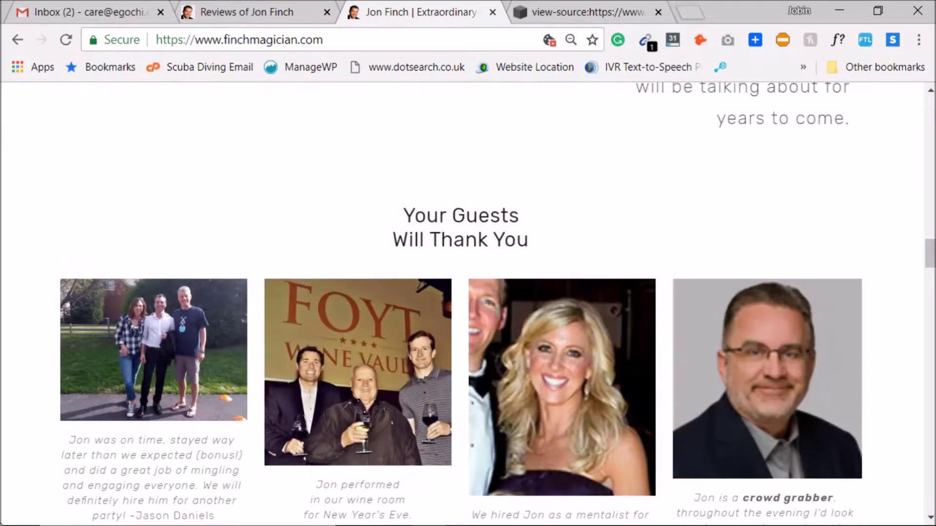
{"action": "scroll", "coordinate": [416, 382], "scroll_direction": "down", "scroll_amount": 10}
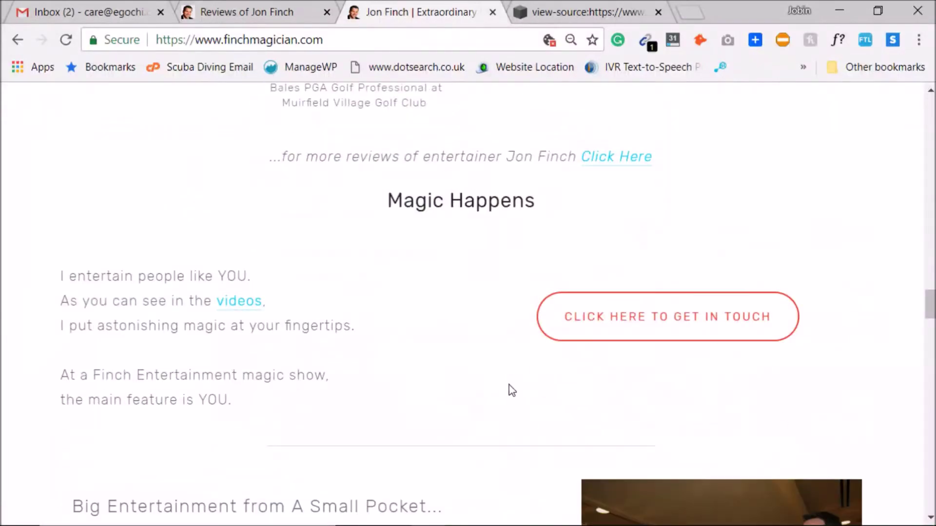
Step: Review the remaining homepage sections, covering the "Big Entertainment" text, money-back guarantee, insurance note and service areas, and return to the page's start
{"action": "scroll", "coordinate": [509, 386], "scroll_direction": "down", "scroll_amount": 5}
{"action": "scroll", "coordinate": [510, 386], "scroll_direction": "up", "scroll_amount": 4}
{"action": "scroll", "coordinate": [511, 386], "scroll_direction": "down", "scroll_amount": 5}
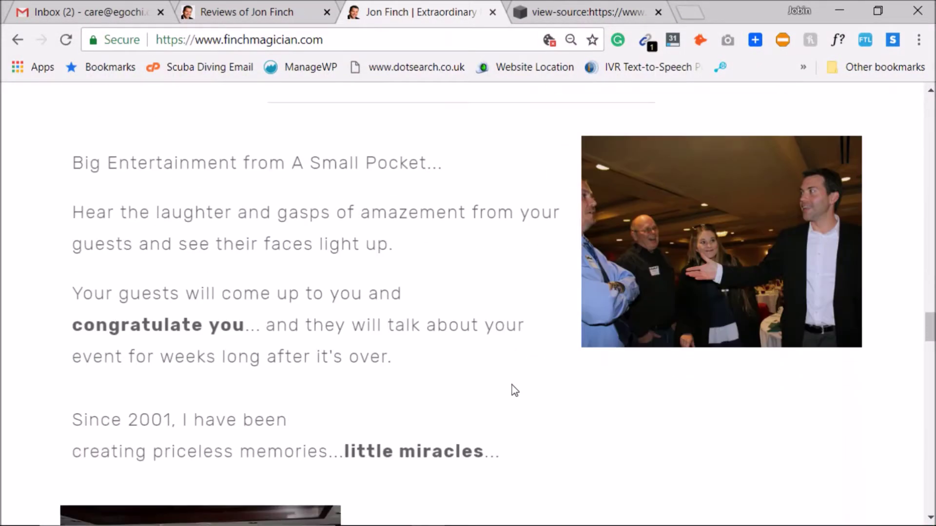
{"action": "scroll", "coordinate": [512, 385], "scroll_direction": "down", "scroll_amount": 12}
{"action": "scroll", "coordinate": [516, 390], "scroll_direction": "up", "scroll_amount": 4}
{"action": "scroll", "coordinate": [518, 390], "scroll_direction": "down", "scroll_amount": 5}
{"action": "scroll", "coordinate": [518, 389], "scroll_direction": "up", "scroll_amount": 5}
{"action": "scroll", "coordinate": [524, 386], "scroll_direction": "down", "scroll_amount": 12}
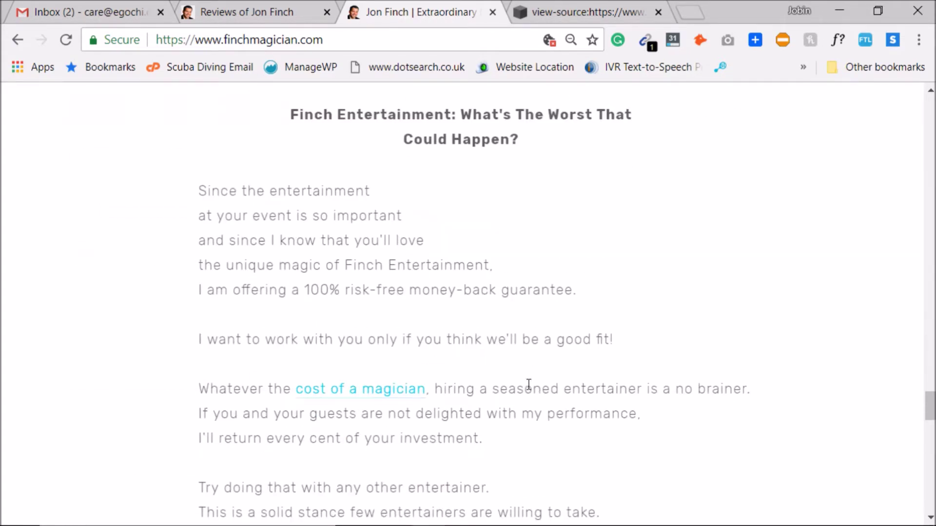
{"action": "scroll", "coordinate": [530, 384], "scroll_direction": "down", "scroll_amount": 10}
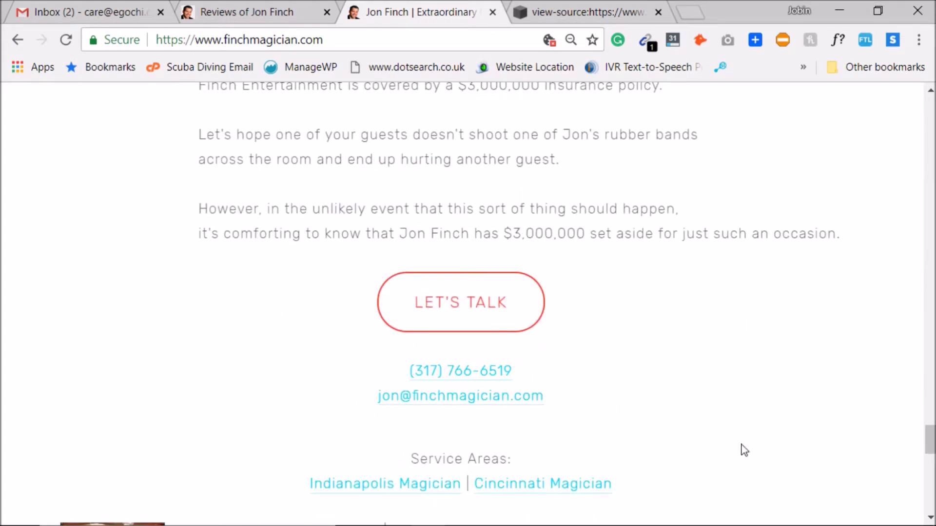
{"action": "scroll", "coordinate": [896, 453], "scroll_direction": "down", "scroll_amount": 9}
{"action": "key", "text": "Home"}
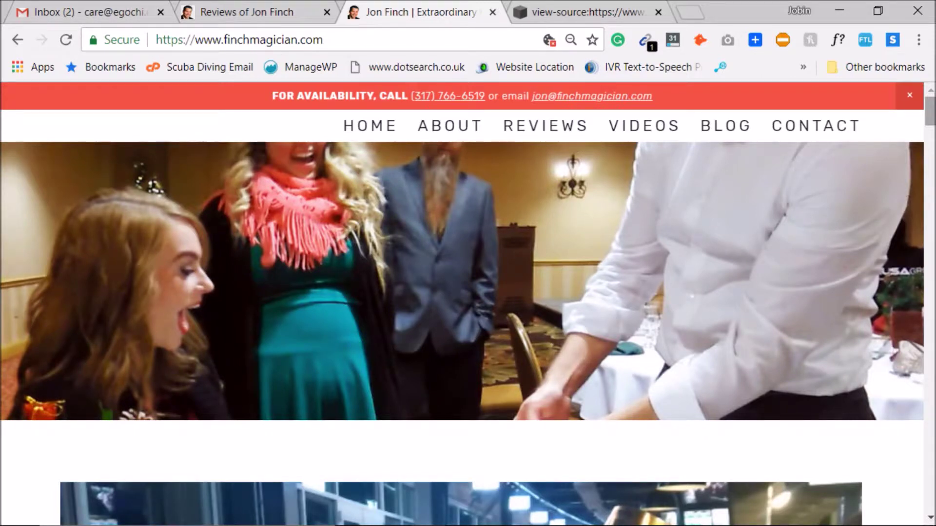
Step: Go through the homepage to its footer and examine the social links, FAQ and privacy links and the copyright line
{"action": "scroll", "coordinate": [760, 189], "scroll_direction": "down", "scroll_amount": 15}
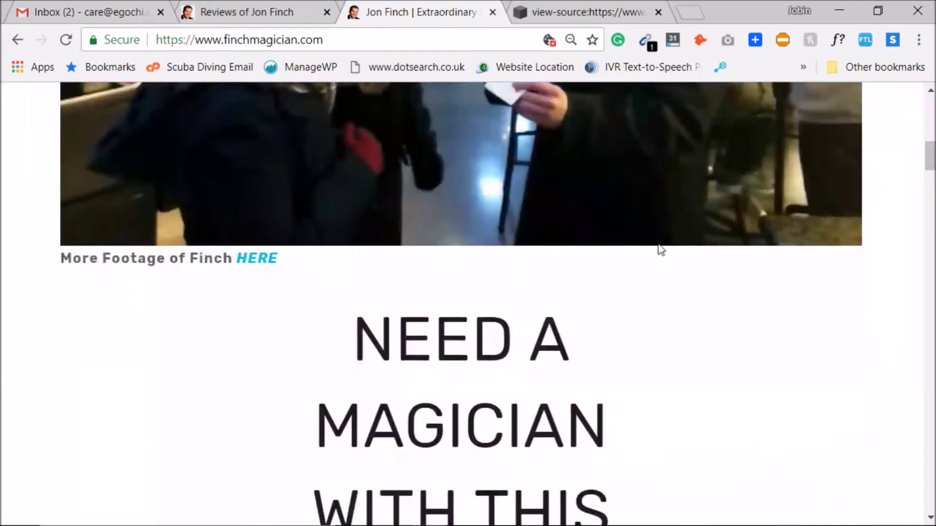
{"action": "scroll", "coordinate": [677, 266], "scroll_direction": "down", "scroll_amount": 5}
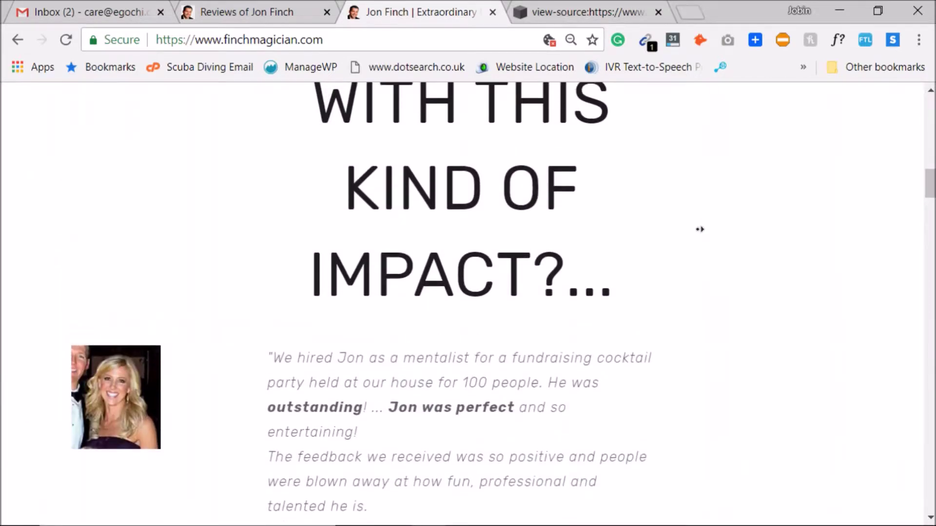
{"action": "scroll", "coordinate": [705, 248], "scroll_direction": "down", "scroll_amount": 20}
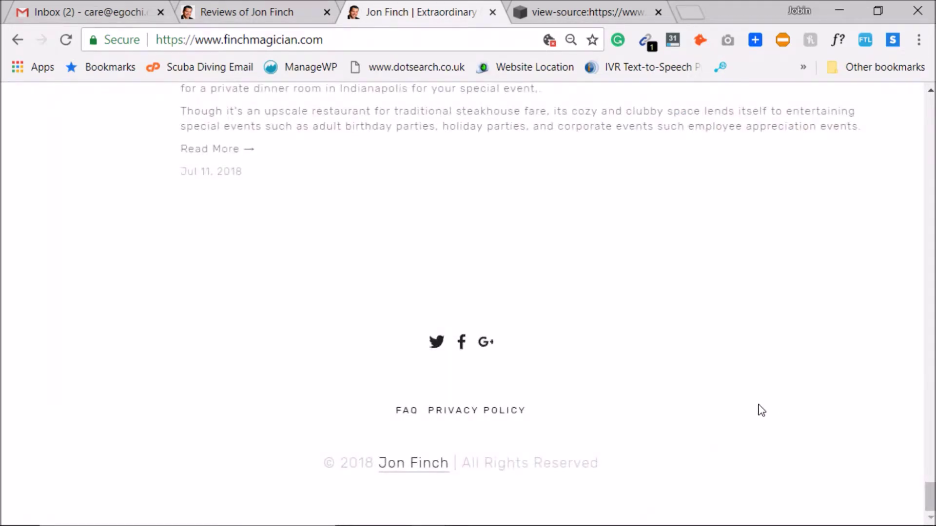
{"action": "double_click", "coordinate": [510, 461]}
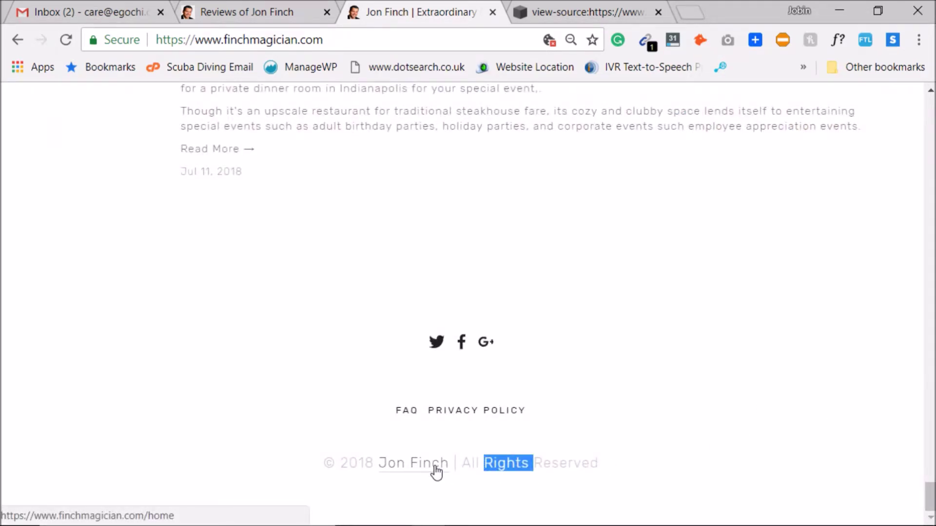
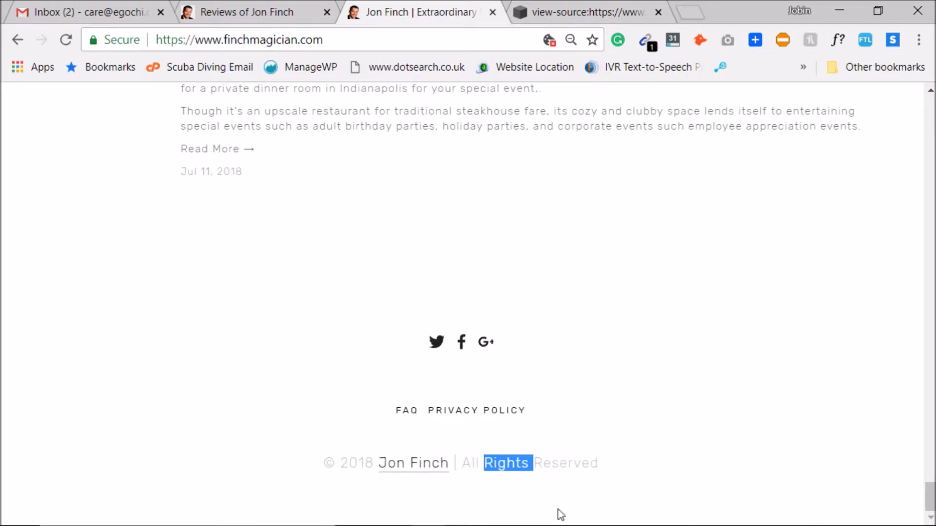
Step: In Notepad, add item 16 above the Local SEO heading: "Add content to the footer like Address, contact info."
{"action": "mouse_move", "coordinate": [558, 523]}
{"action": "left_click", "coordinate": [663, 510]}
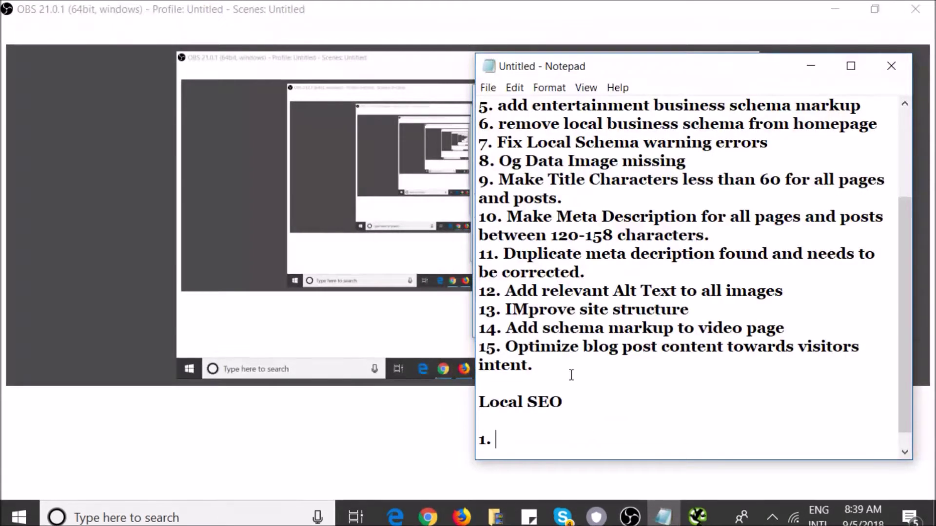
{"action": "type", "text": "16. "}
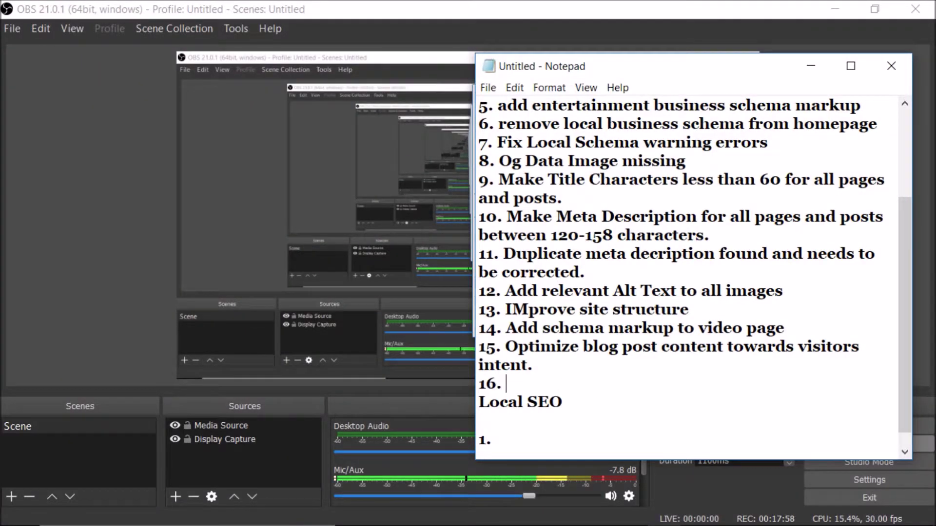
{"action": "type", "text": "Add"}
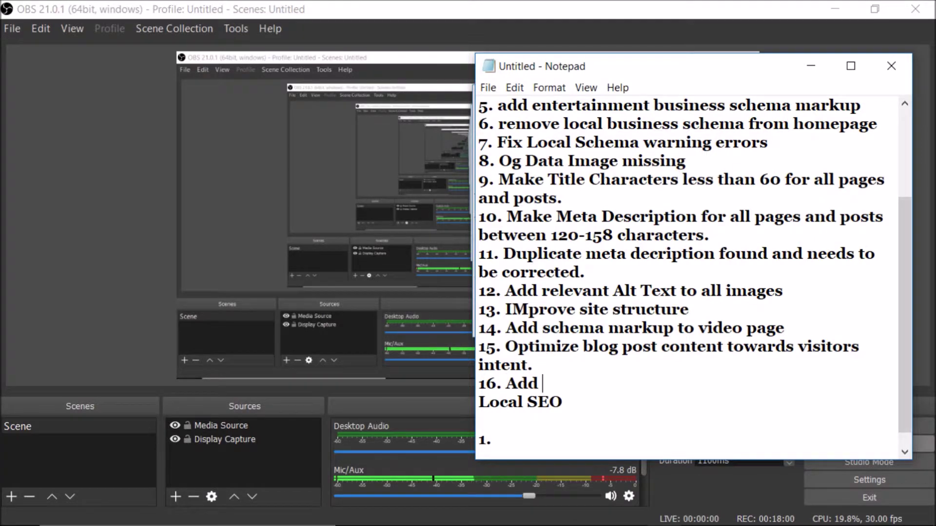
{"action": "type", "text": " content to the footer like Add"}
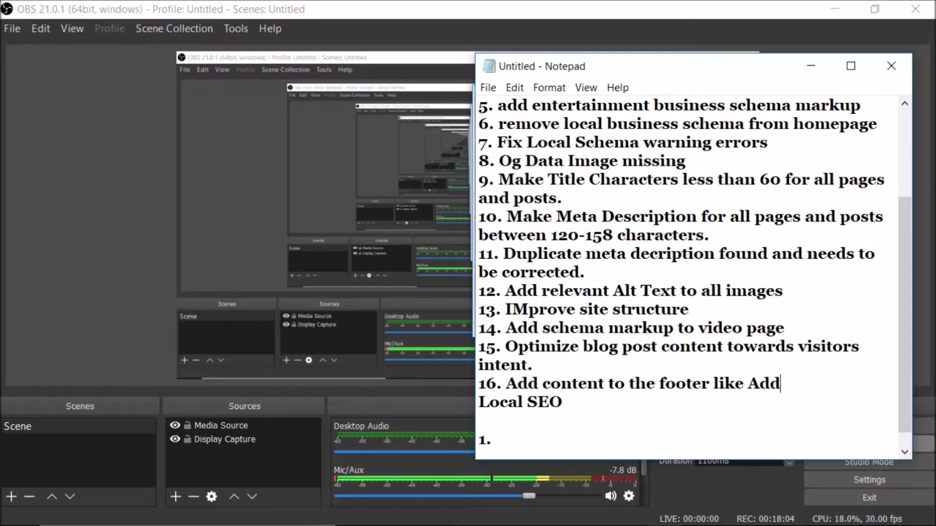
{"action": "type", "text": "ress, contact "}
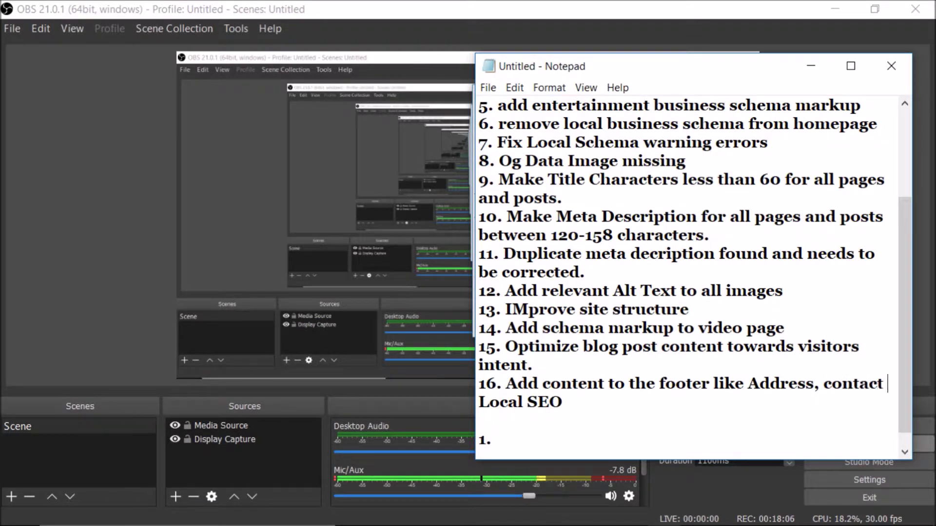
{"action": "type", "text": "info. "}
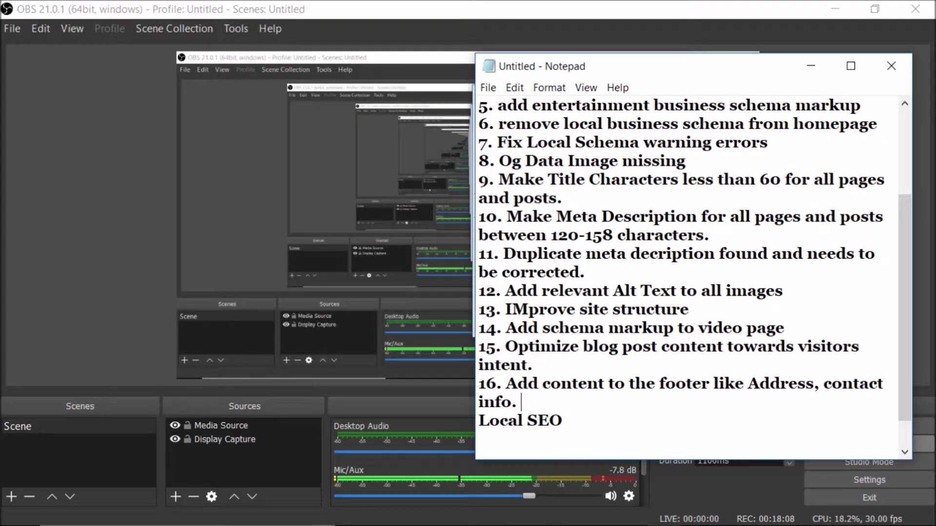
Step: Extend item 16 with "blog pages and maps." and insert a blank line before the Local SEO heading
{"action": "type", "text": "blog pages"}
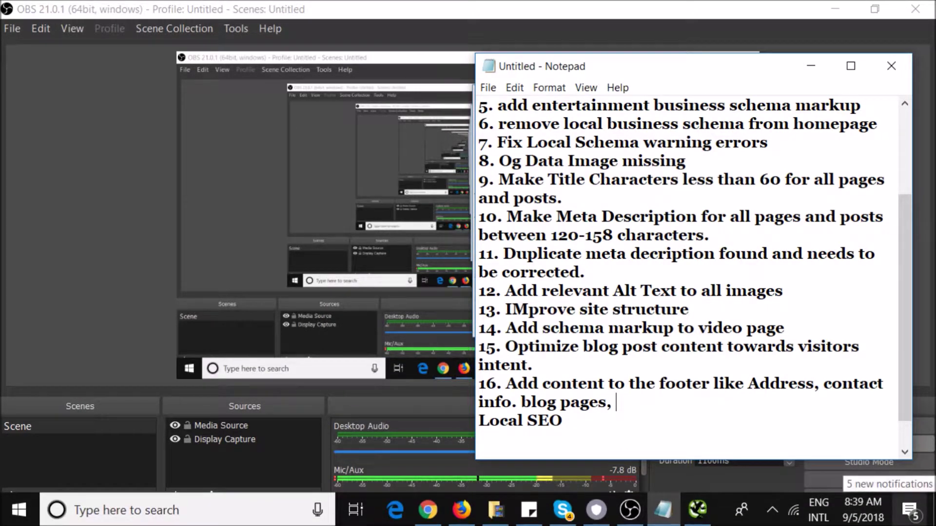
{"action": "type", "text": ","}
{"action": "key", "text": "BackSpace"}
{"action": "key", "text": "BackSpace"}
{"action": "type", "text": "adn"}
{"action": "key", "text": "BackSpace"}
{"action": "key", "text": "BackSpace"}
{"action": "key", "text": "BackSpace"}
{"action": "type", "text": "needs to"}
{"action": "key", "text": "BackSpace"}
{"action": "key", "text": "BackSpace"}
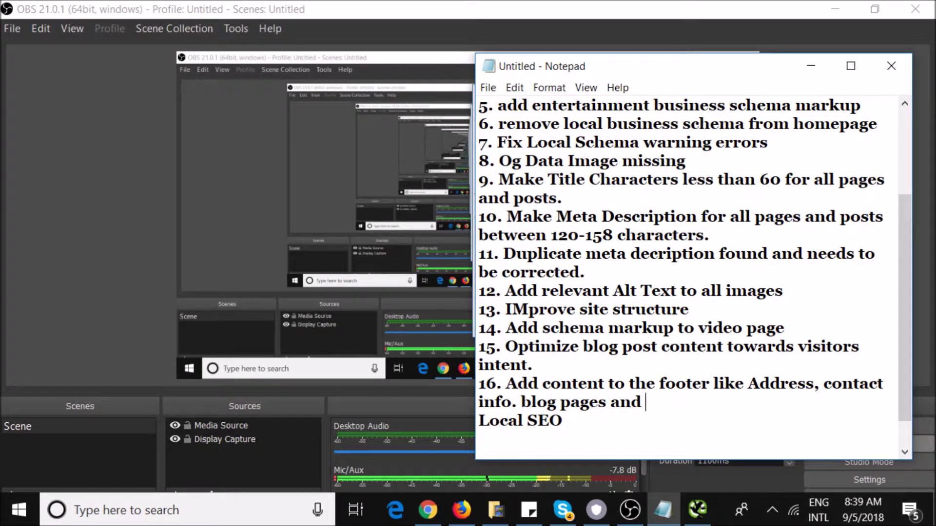
{"action": "type", "text": "maps. "}
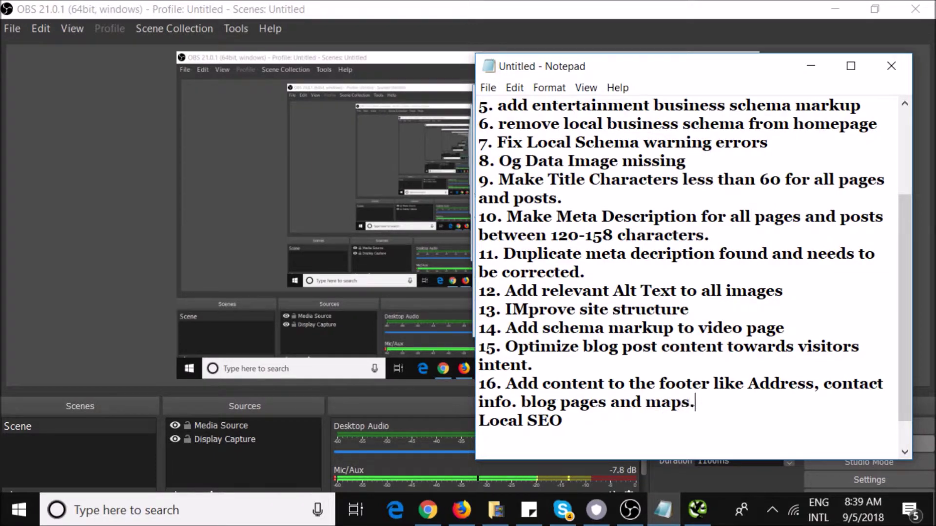
{"action": "key", "text": "BackSpace"}
{"action": "key", "text": "BackSpace"}
{"action": "type", "text": ","}
{"action": "key", "text": "BackSpace"}
{"action": "key", "text": "Return"}
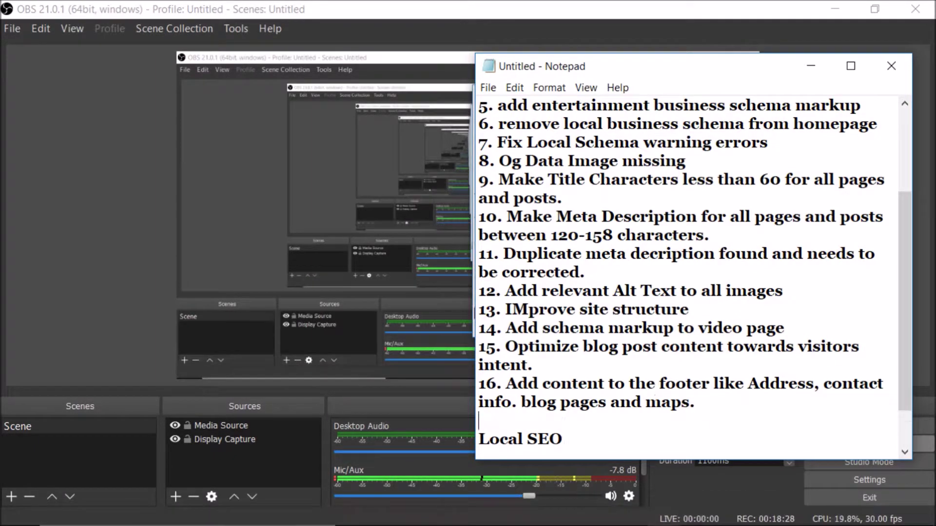
{"action": "left_click", "coordinate": [771, 484]}
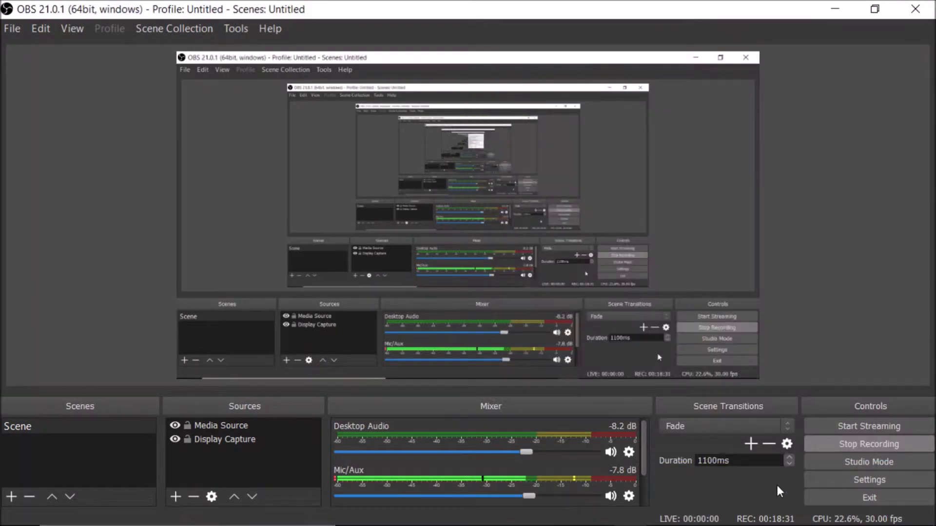
{"action": "left_click", "coordinate": [853, 443]}
{"action": "left_click", "coordinate": [853, 444]}
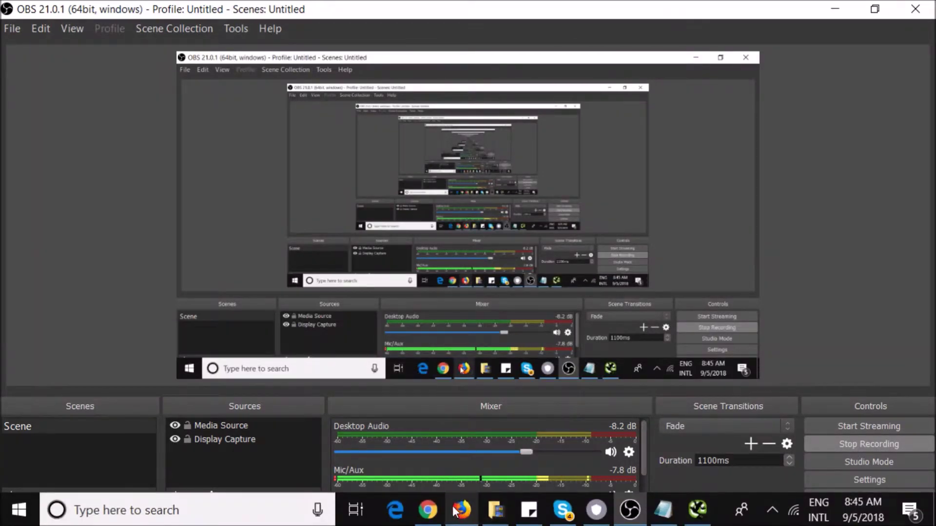
Step: Bring the finchmagician.com homepage up in Chrome and place the Notepad cursor at item 1 under Local SEO
{"action": "left_click", "coordinate": [442, 511]}
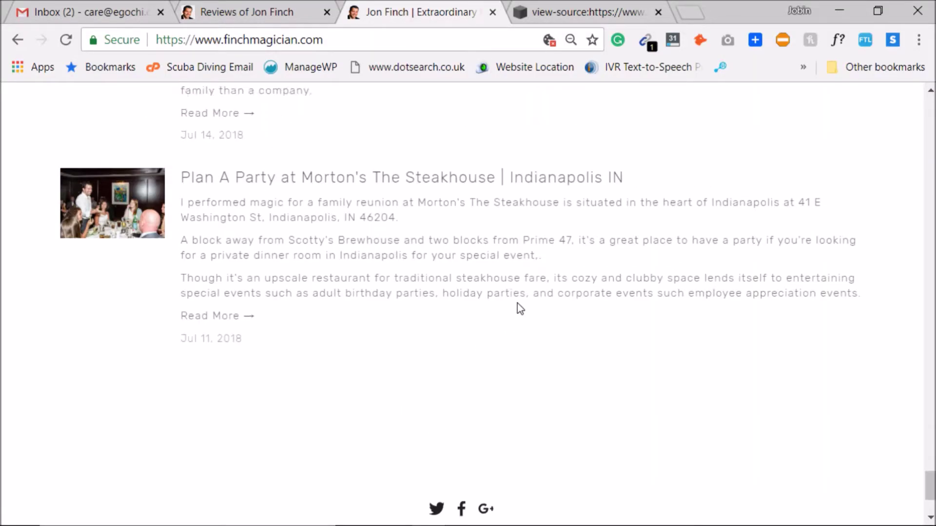
{"action": "left_click", "coordinate": [653, 510]}
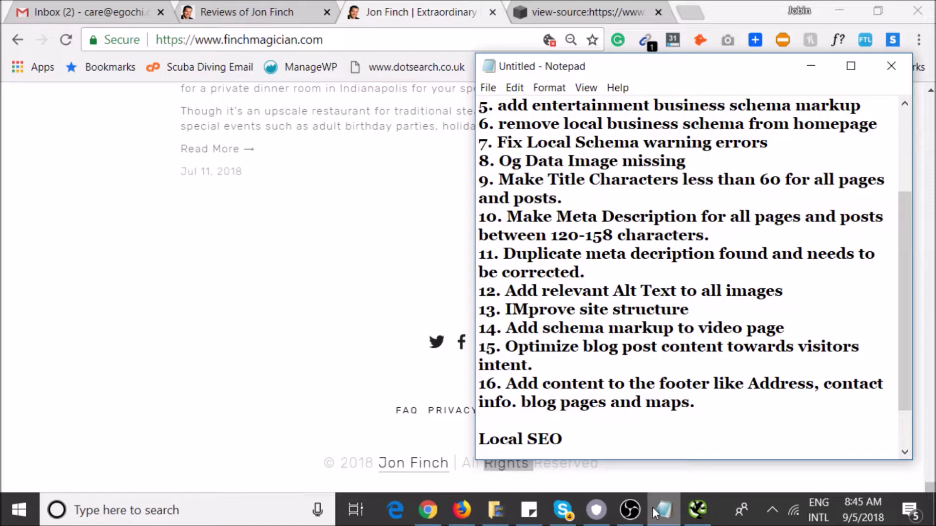
{"action": "key", "text": "Return"}
{"action": "key", "text": "Return"}
{"action": "type", "text": "1."}
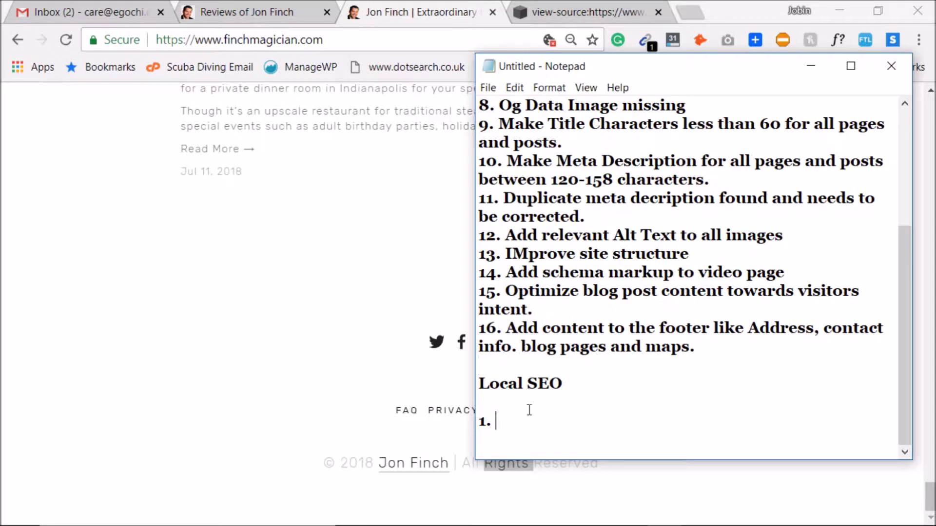
{"action": "left_click", "coordinate": [358, 5]}
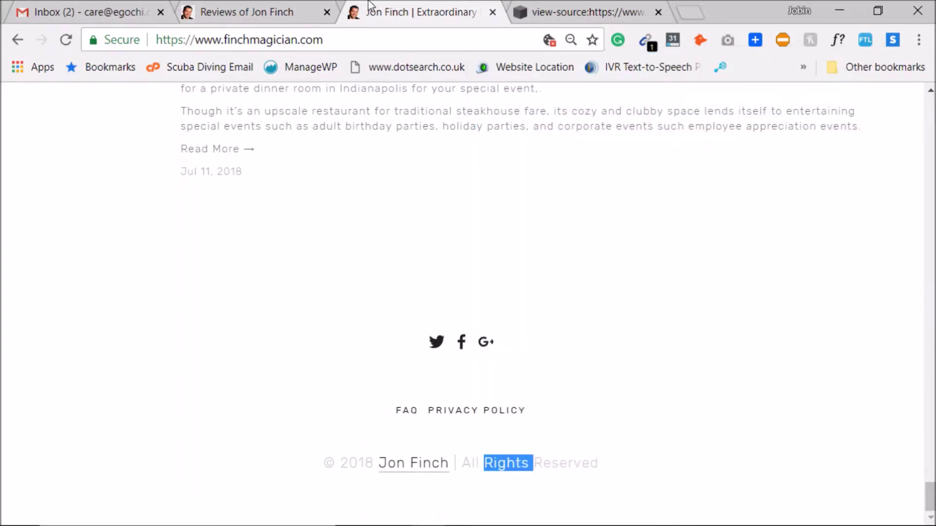
{"action": "left_click", "coordinate": [318, 6]}
{"action": "left_click", "coordinate": [415, 9]}
{"action": "left_click", "coordinate": [663, 510]}
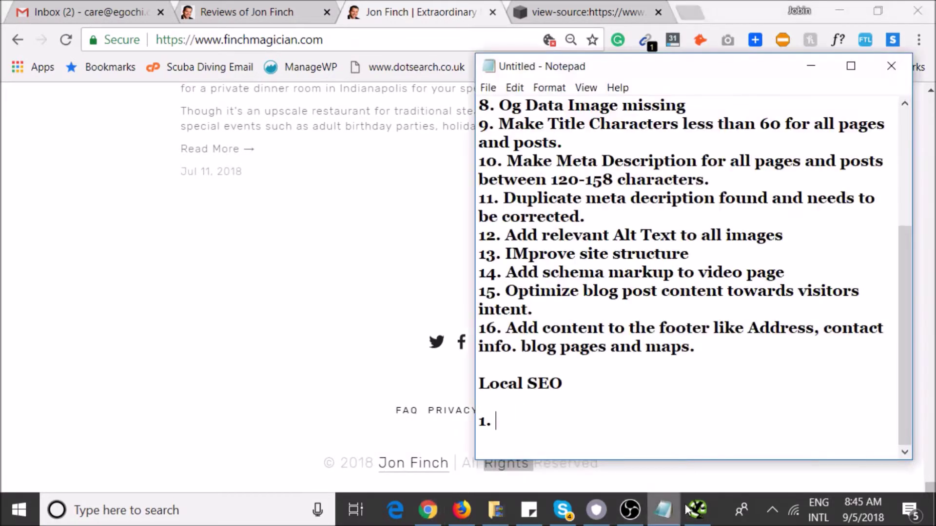
Step: Switch to Screaming Frog SEO Spider and look through the crawled internal URLs for location pages, selecting the carmel-indiana-magician/ address
{"action": "left_click", "coordinate": [697, 510]}
{"action": "left_click", "coordinate": [250, 219]}
{"action": "left_click", "coordinate": [251, 207]}
{"action": "left_click", "coordinate": [251, 194]}
{"action": "left_click", "coordinate": [251, 181]}
{"action": "left_click", "coordinate": [251, 158]}
{"action": "left_click", "coordinate": [250, 163]}
{"action": "left_click", "coordinate": [257, 156]}
{"action": "scroll", "coordinate": [271, 208], "scroll_direction": "up", "scroll_amount": 2}
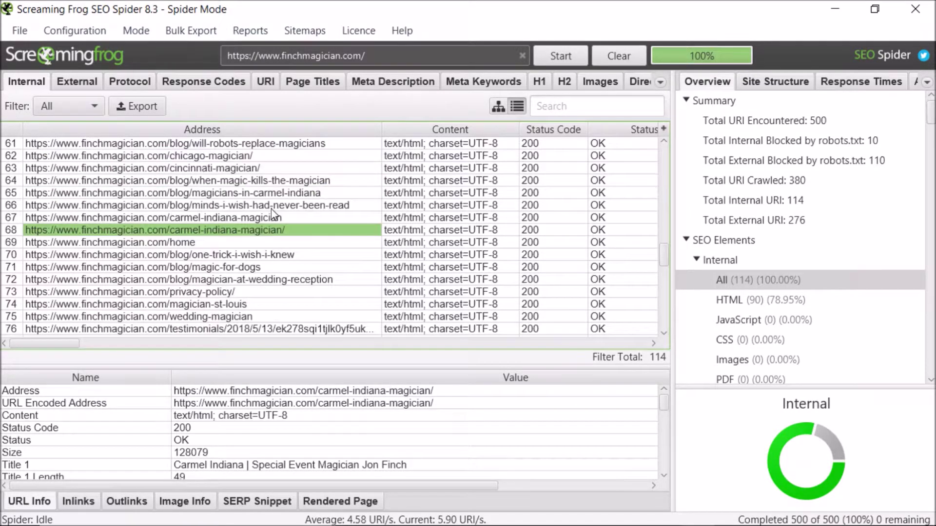
Step: Select the carmel-indiana-magician address without the trailing slash in the crawl list and open that URL in Chrome's homepage tab
{"action": "left_click", "coordinate": [259, 219]}
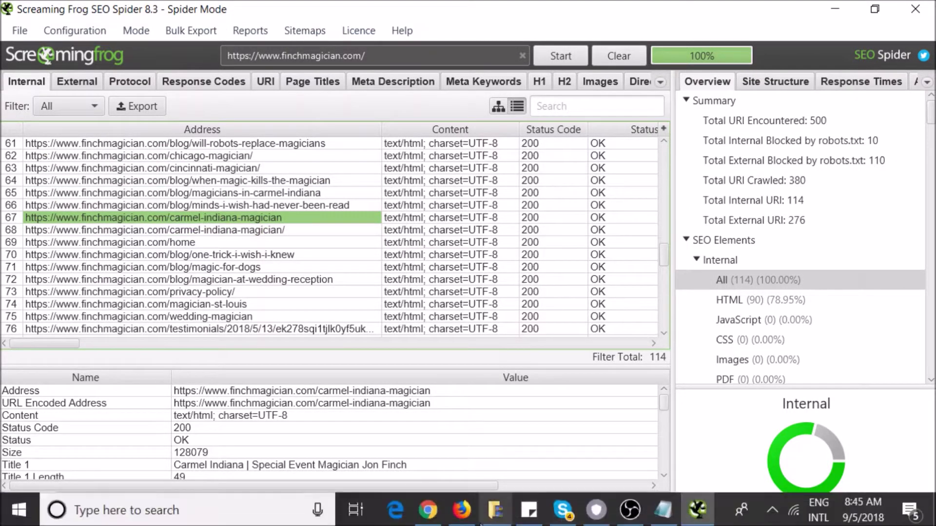
{"action": "left_click", "coordinate": [427, 510]}
{"action": "left_click", "coordinate": [298, 42]}
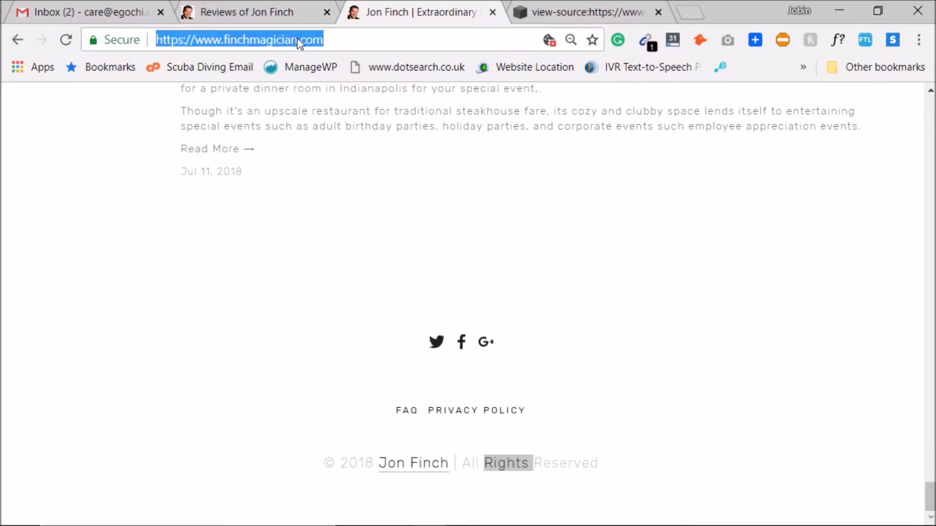
{"action": "type", "text": "https://www.finchmagician.com/carmel-indiana-magician"}
{"action": "key", "text": "Return"}
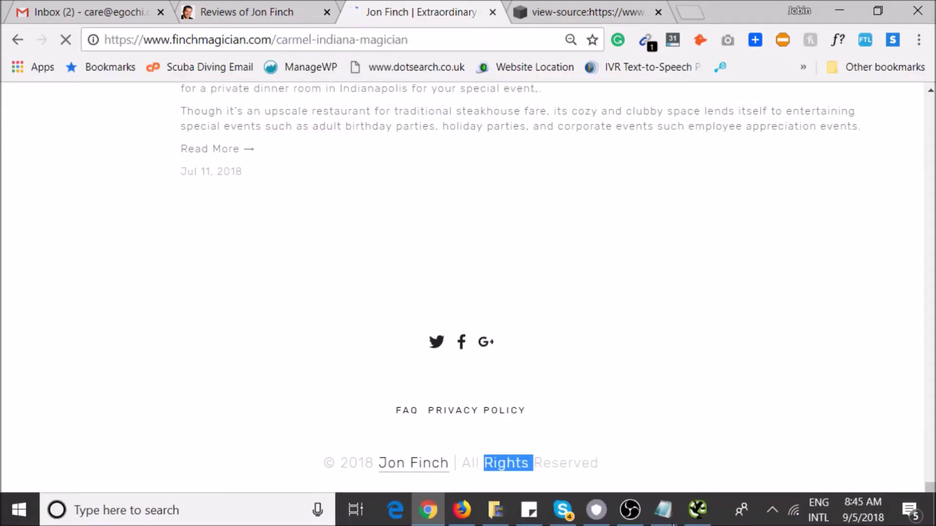
Step: Find the indianapolis-magician address in Screaming Frog's crawl list and open it in Chrome's reviews tab
{"action": "left_click", "coordinate": [697, 514]}
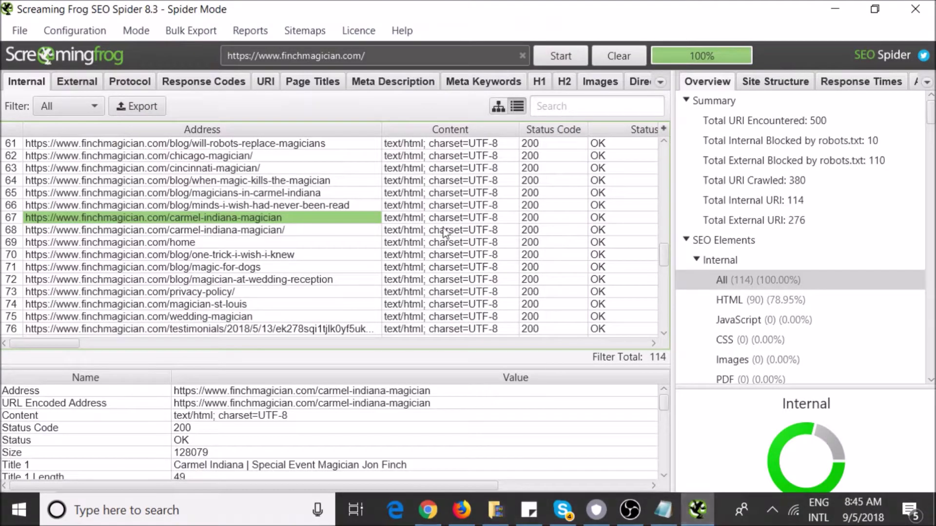
{"action": "left_click", "coordinate": [306, 194]}
{"action": "scroll", "coordinate": [318, 222], "scroll_direction": "up", "scroll_amount": 10}
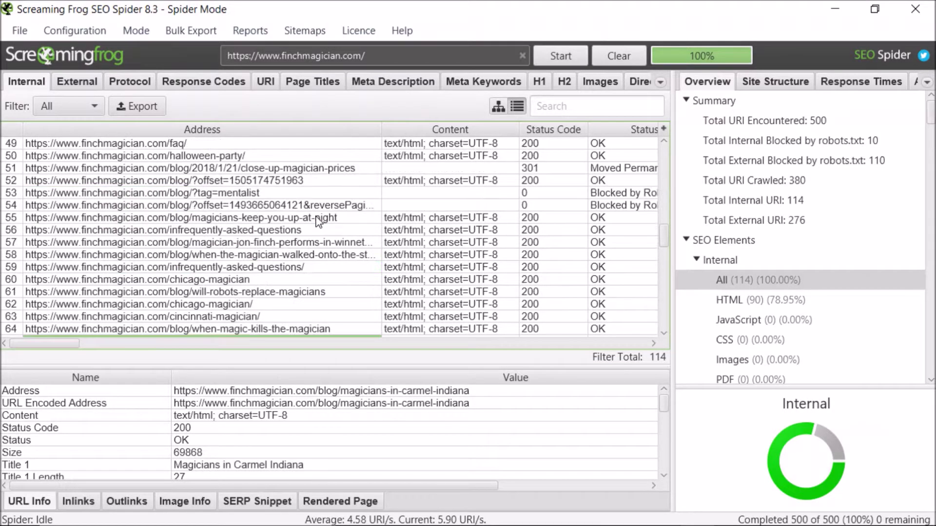
{"action": "scroll", "coordinate": [322, 220], "scroll_direction": "up", "scroll_amount": 10}
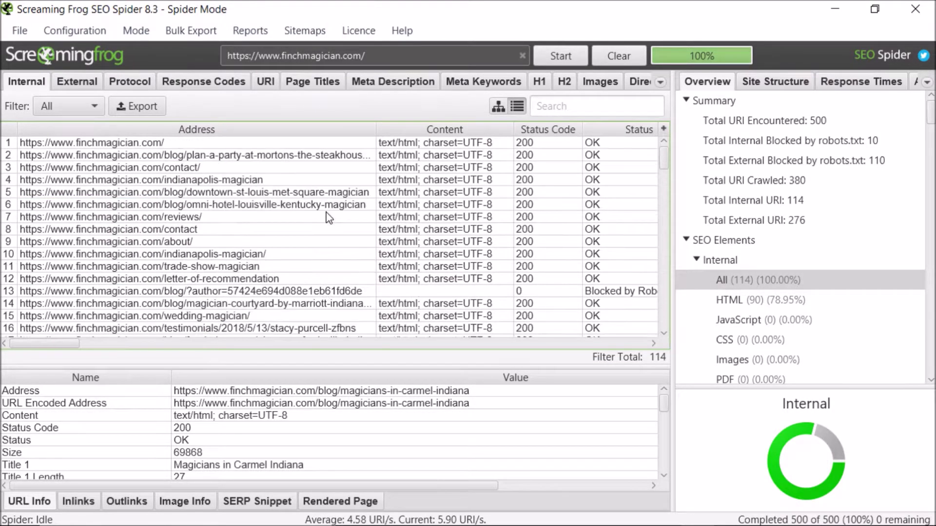
{"action": "left_click", "coordinate": [273, 181]}
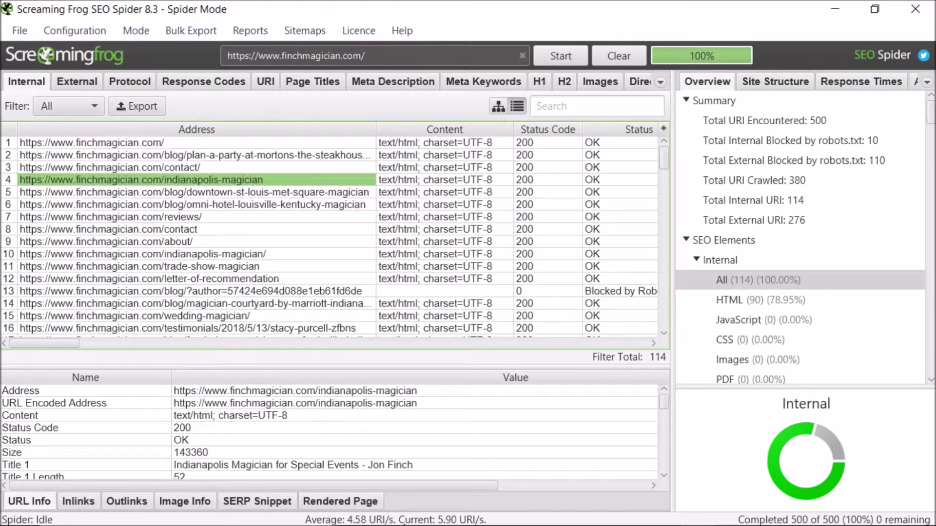
{"action": "left_click", "coordinate": [428, 509]}
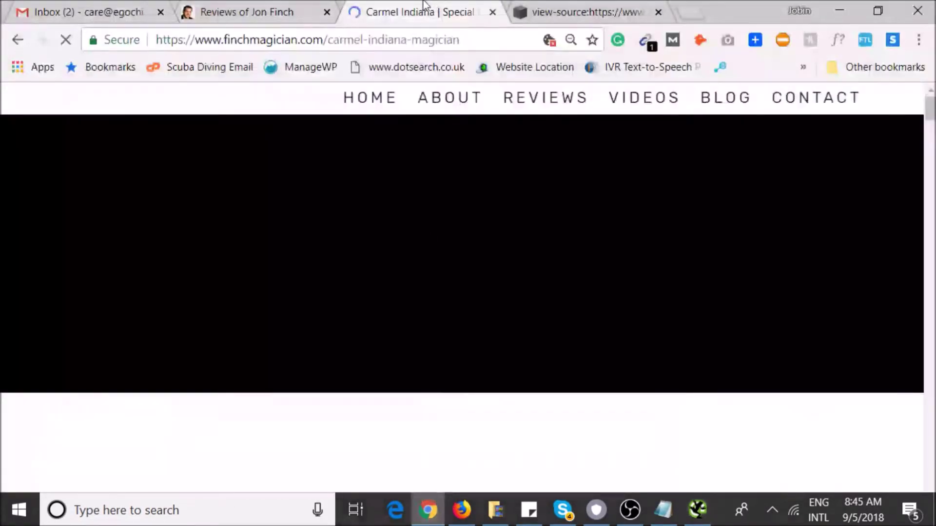
{"action": "left_click", "coordinate": [292, 10]}
{"action": "left_click", "coordinate": [368, 39]}
{"action": "type", "text": "https://www.finchmagician.com/indianapolis-magician"}
{"action": "key", "text": "Return"}
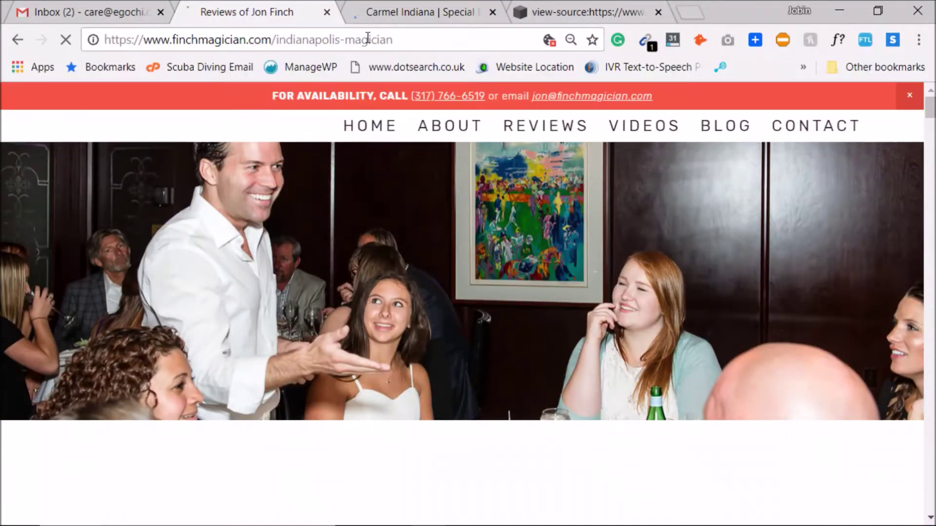
Step: Switch back to Screaming Frog, look through the crawled URLs for further location pages, and select the magician-st-louis address
{"action": "mouse_move", "coordinate": [451, 493]}
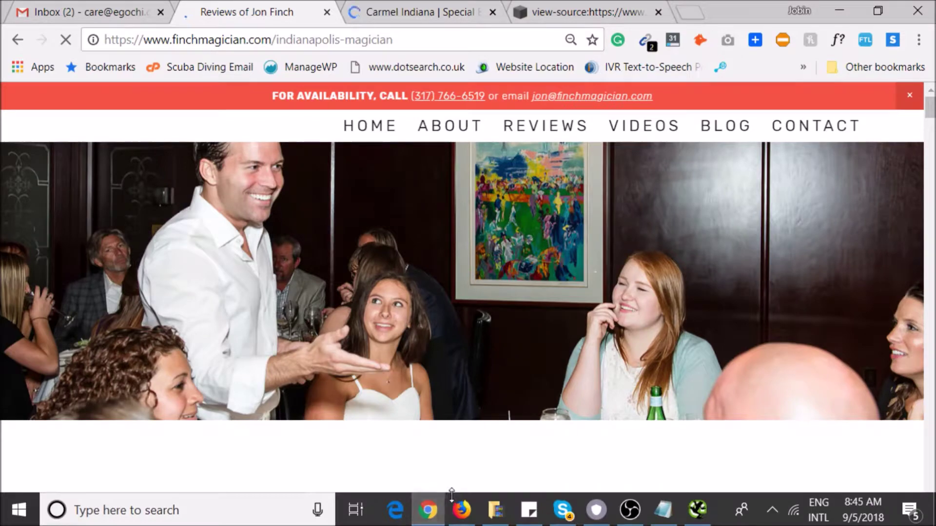
{"action": "left_click", "coordinate": [699, 510]}
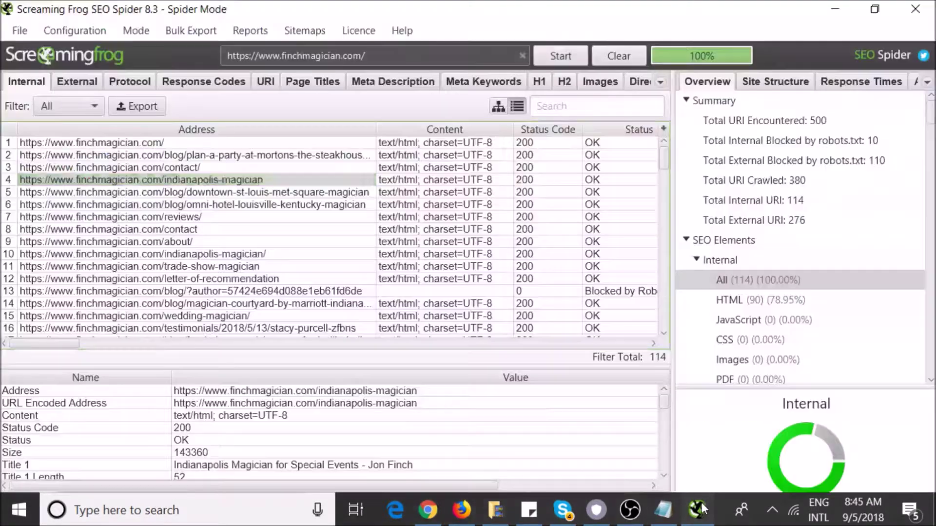
{"action": "scroll", "coordinate": [283, 241], "scroll_direction": "down", "scroll_amount": 3}
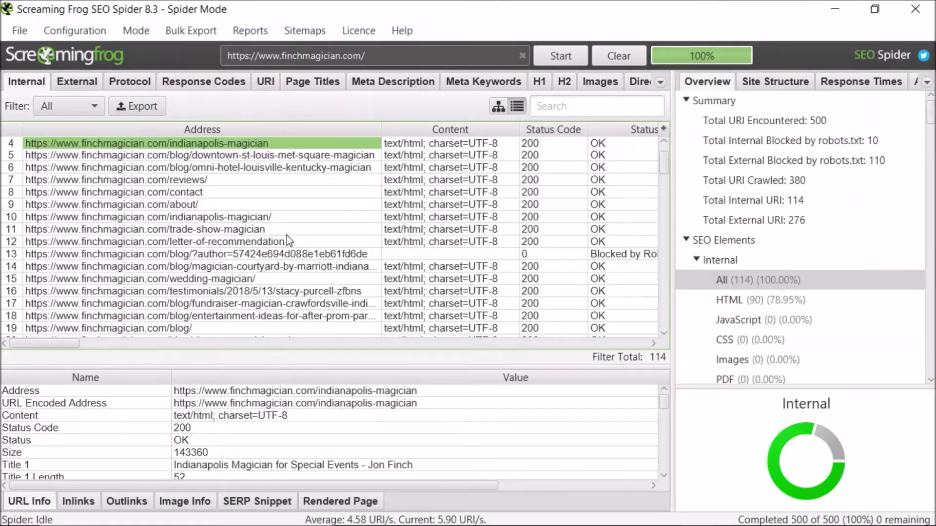
{"action": "scroll", "coordinate": [291, 244], "scroll_direction": "down", "scroll_amount": 1}
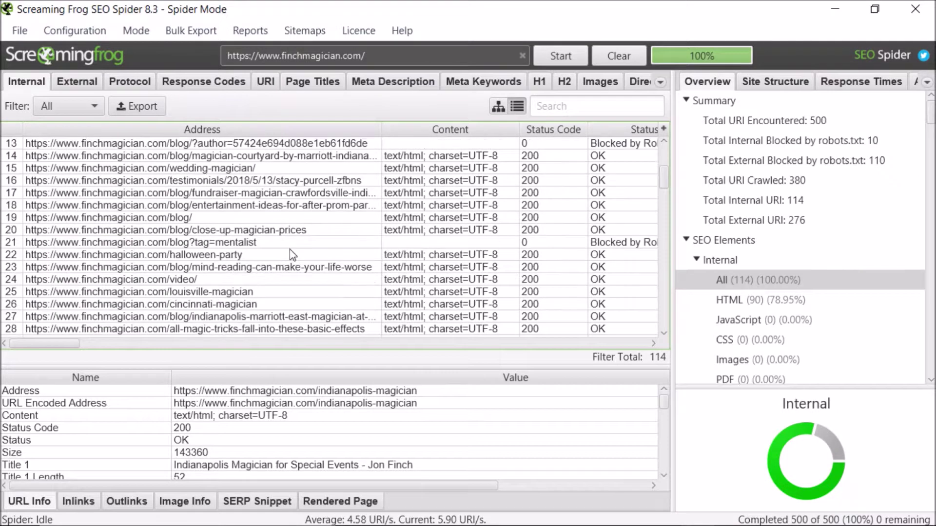
{"action": "scroll", "coordinate": [295, 251], "scroll_direction": "down", "scroll_amount": 2}
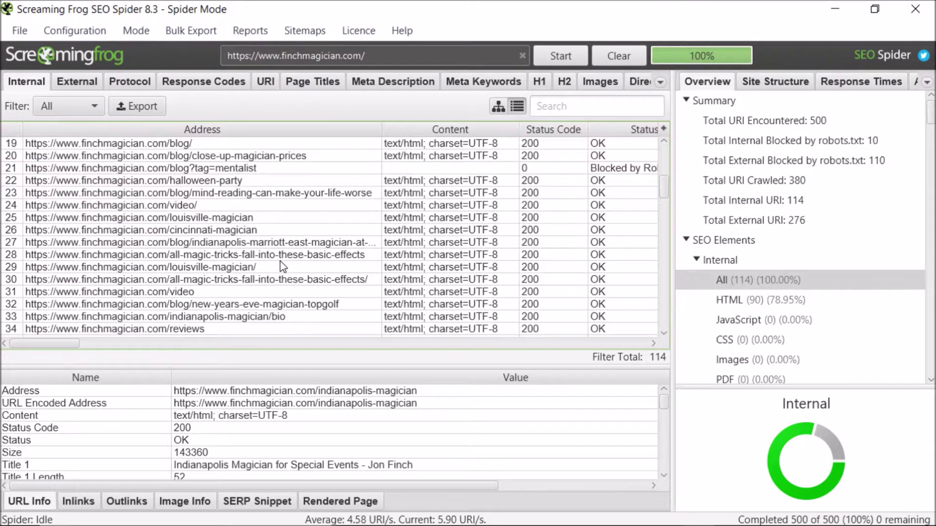
{"action": "scroll", "coordinate": [282, 267], "scroll_direction": "down", "scroll_amount": 1}
{"action": "scroll", "coordinate": [281, 266], "scroll_direction": "down", "scroll_amount": 3}
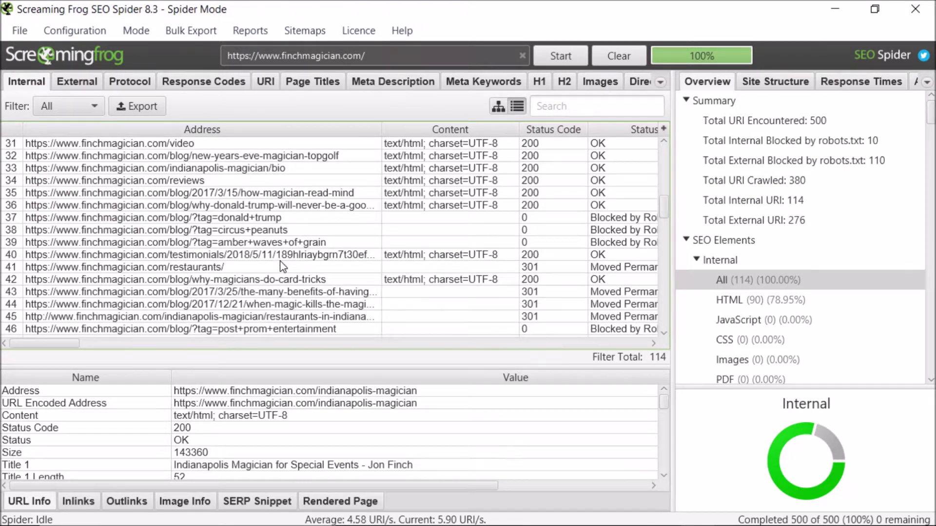
{"action": "scroll", "coordinate": [283, 267], "scroll_direction": "down", "scroll_amount": 1}
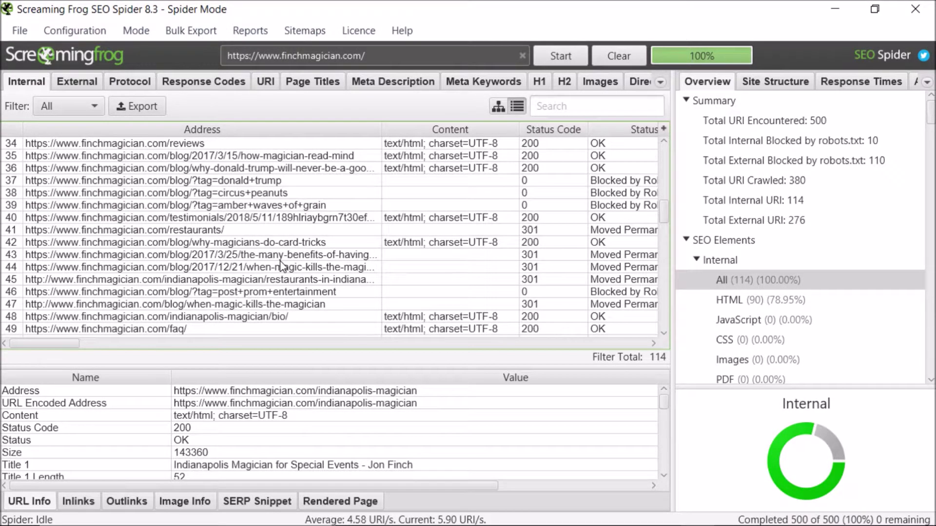
{"action": "scroll", "coordinate": [281, 266], "scroll_direction": "down", "scroll_amount": 4}
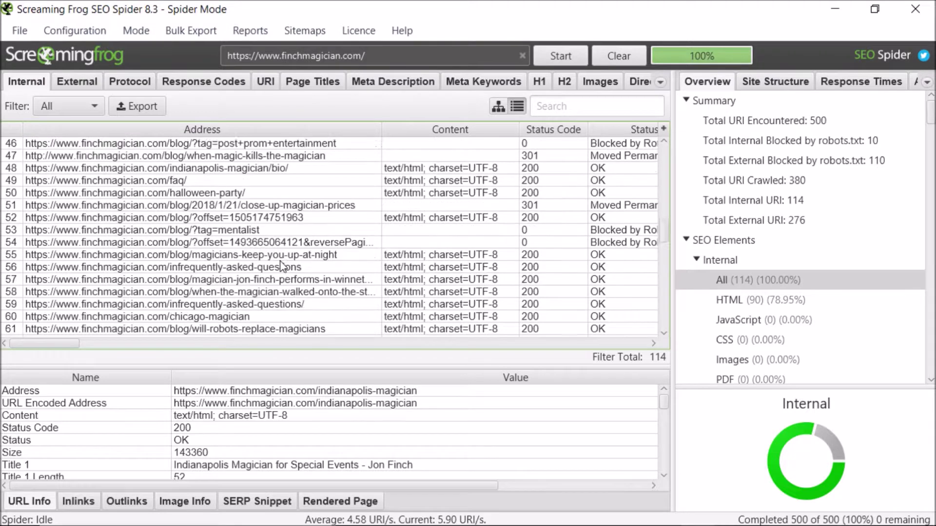
{"action": "scroll", "coordinate": [281, 266], "scroll_direction": "down", "scroll_amount": 2}
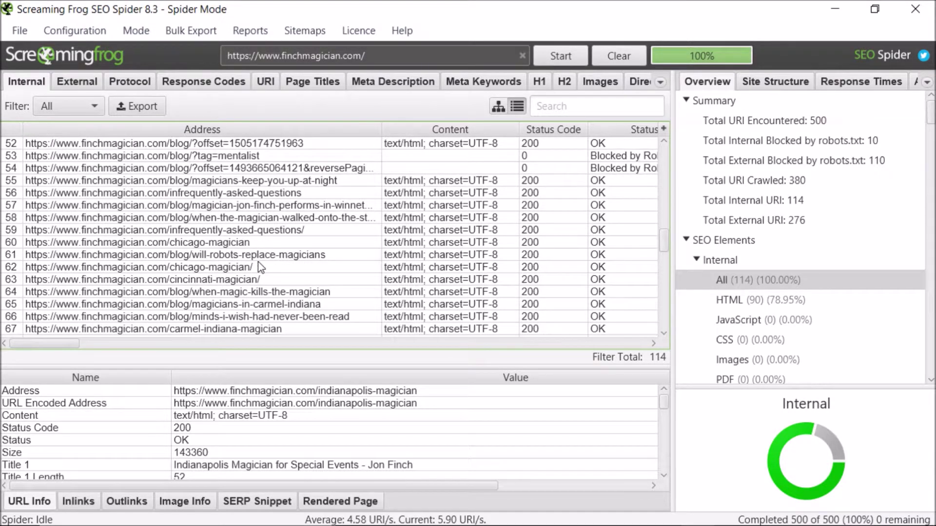
{"action": "scroll", "coordinate": [261, 270], "scroll_direction": "down", "scroll_amount": 5}
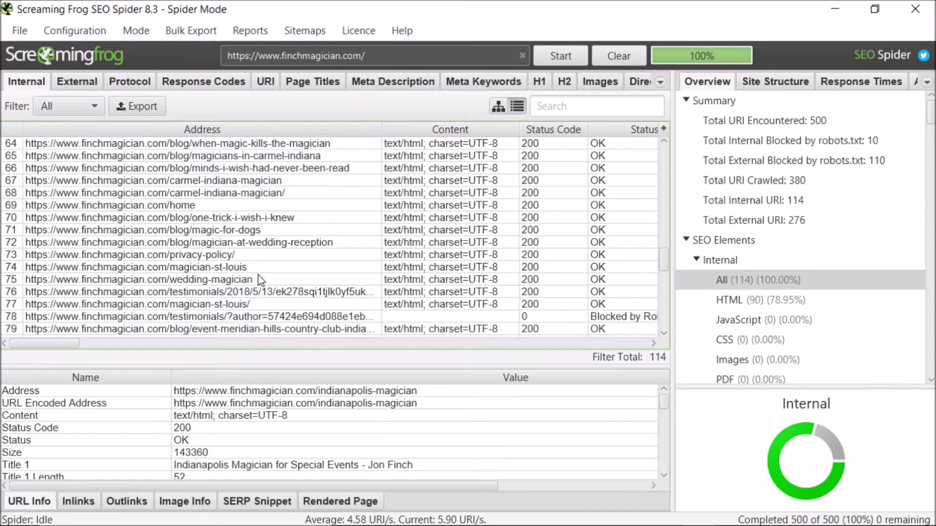
{"action": "left_click", "coordinate": [252, 235]}
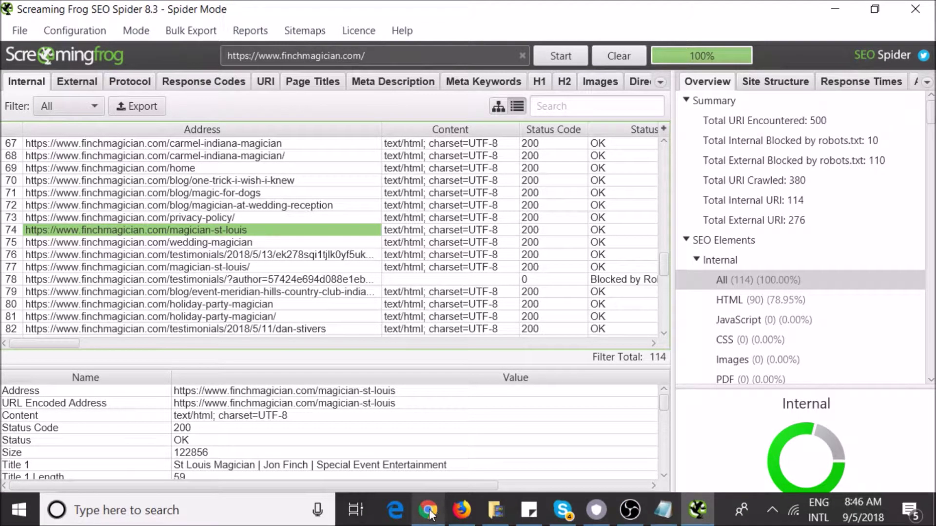
{"action": "left_click", "coordinate": [429, 512]}
{"action": "left_click", "coordinate": [536, 14]}
{"action": "left_click", "coordinate": [456, 30]}
{"action": "type", "text": "https://www.finchmagician.com/magician-st-louis"}
{"action": "key", "text": "Return"}
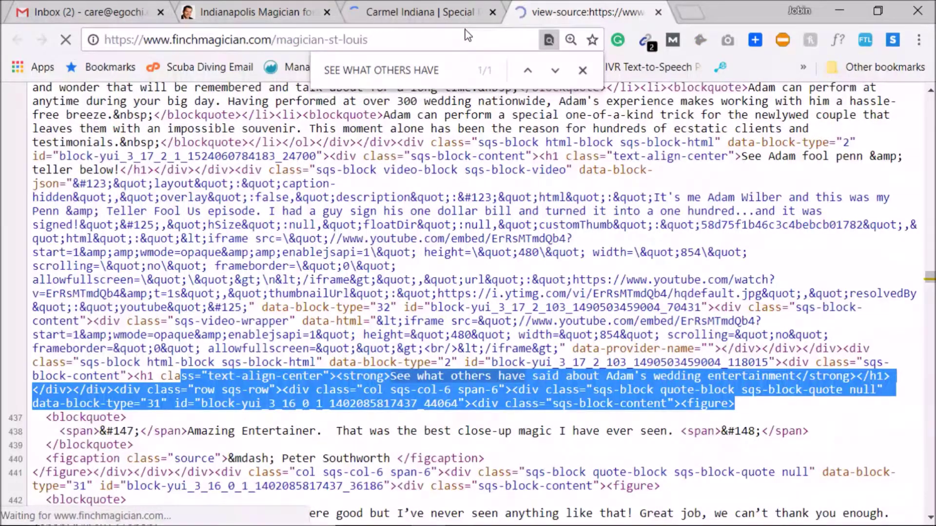
{"action": "left_click", "coordinate": [582, 70]}
{"action": "left_click", "coordinate": [609, 67]}
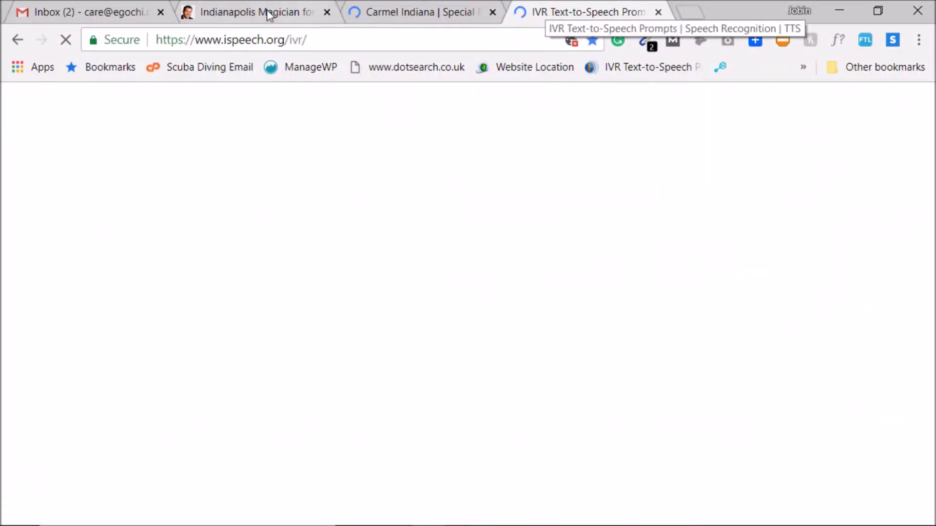
{"action": "left_click", "coordinate": [264, 38]}
{"action": "type", "text": "https://www.finchmagician.com/magician-st-louis"}
{"action": "key", "text": "Return"}
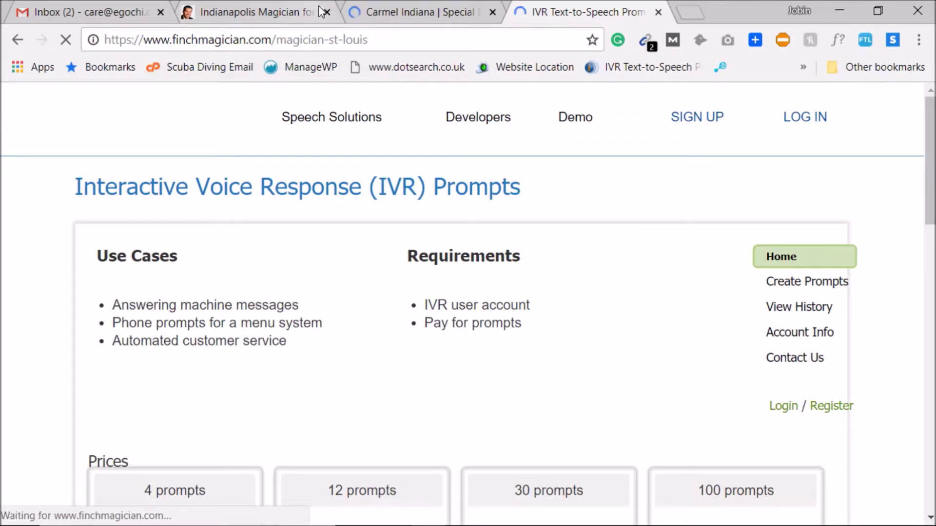
Step: Look through the indianapolis-magician page, examining its headings, video, testimonial and body copy for local content
{"action": "left_click", "coordinate": [275, 11]}
{"action": "scroll", "coordinate": [390, 274], "scroll_direction": "down", "scroll_amount": 20}
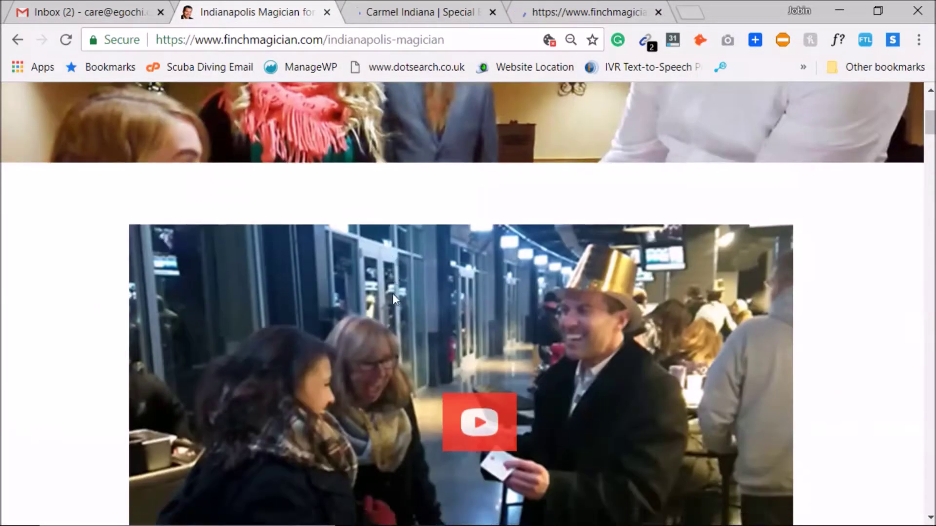
{"action": "scroll", "coordinate": [414, 283], "scroll_direction": "up", "scroll_amount": 10}
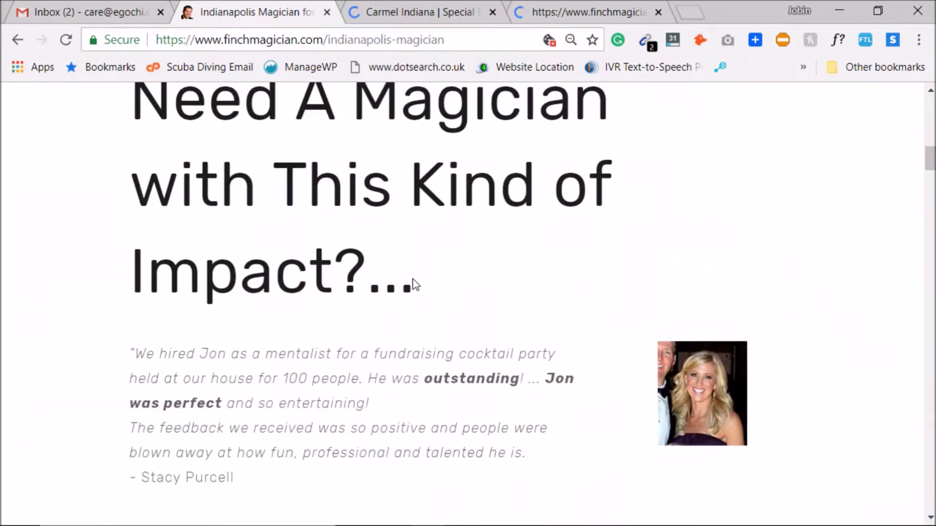
{"action": "scroll", "coordinate": [371, 292], "scroll_direction": "down", "scroll_amount": 20}
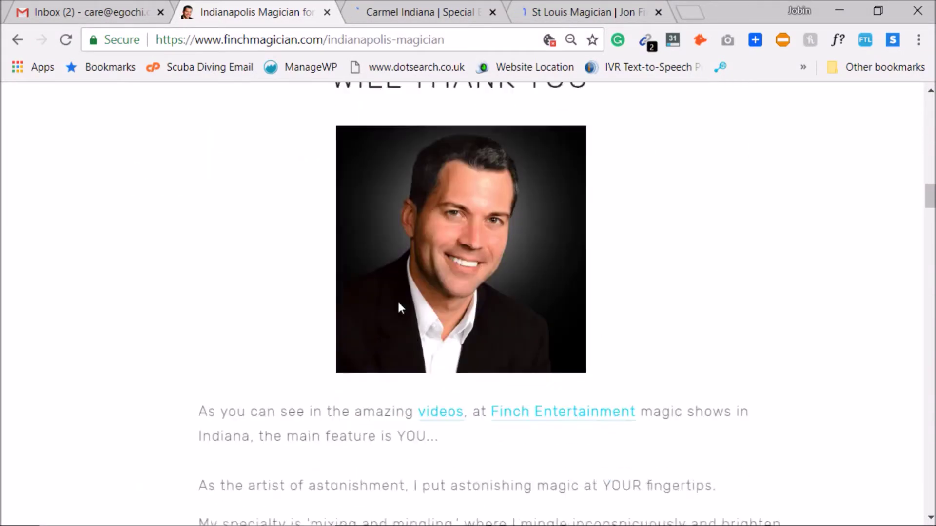
{"action": "scroll", "coordinate": [431, 314], "scroll_direction": "down", "scroll_amount": 5}
{"action": "scroll", "coordinate": [429, 312], "scroll_direction": "up", "scroll_amount": 15}
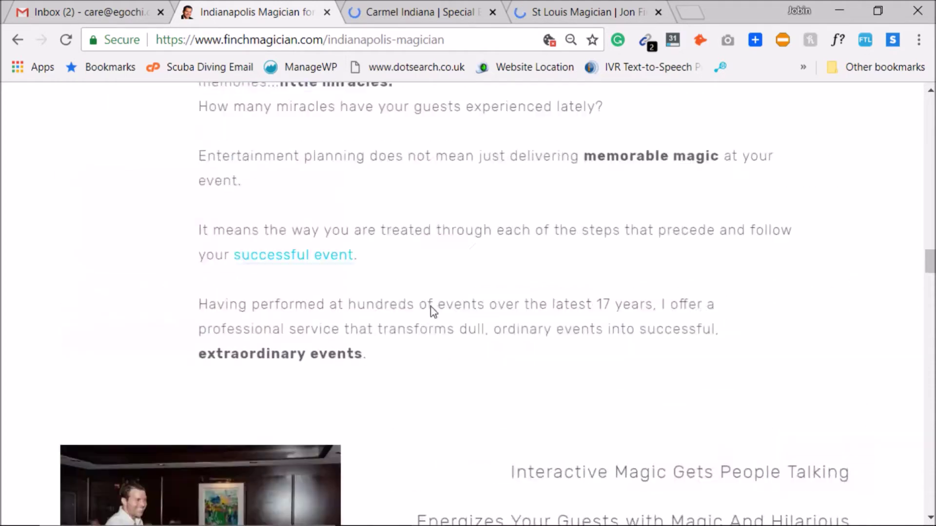
{"action": "scroll", "coordinate": [405, 303], "scroll_direction": "up", "scroll_amount": 5}
{"action": "scroll", "coordinate": [406, 303], "scroll_direction": "down", "scroll_amount": 20}
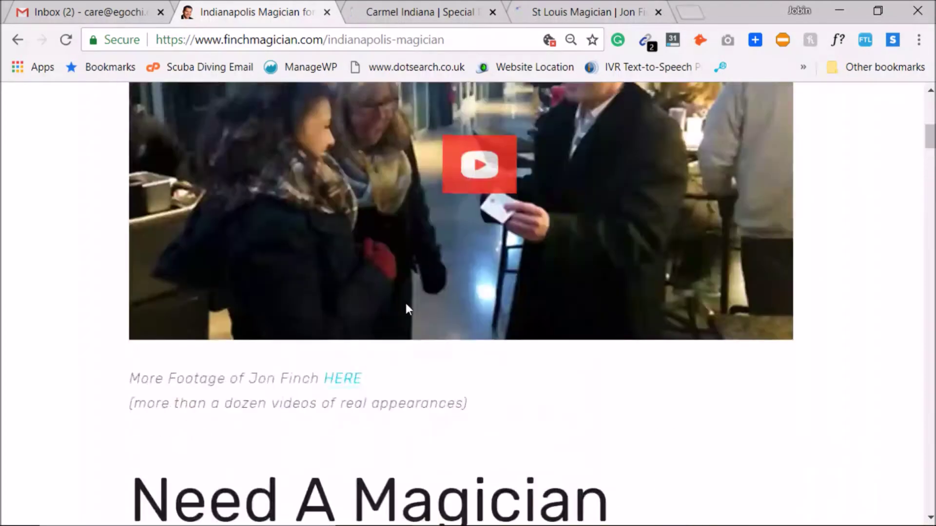
{"action": "scroll", "coordinate": [401, 305], "scroll_direction": "up", "scroll_amount": 3}
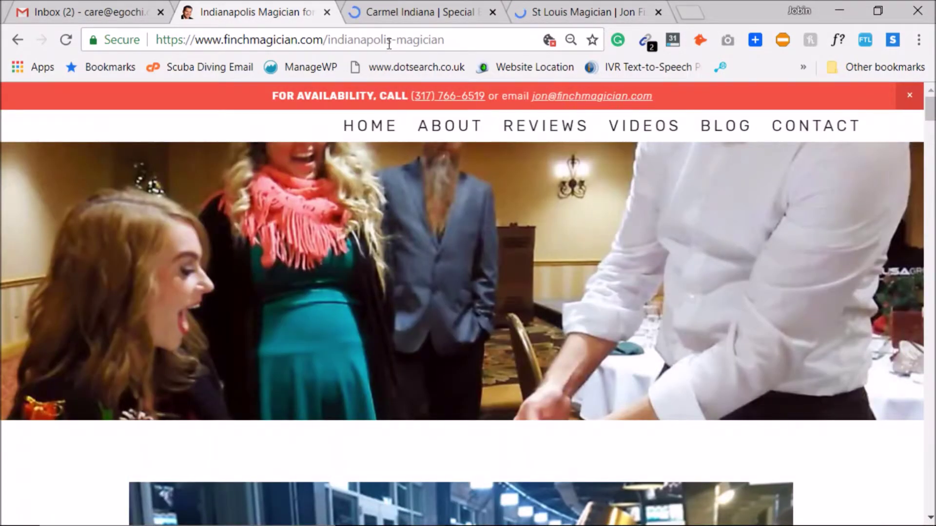
Step: Compare the indianapolis-magician URL slug with the page's "Need A Magician with This Kind of Impact?..." heading for local keyword use
{"action": "left_click", "coordinate": [388, 44]}
{"action": "left_click", "coordinate": [89, 438]}
{"action": "scroll", "coordinate": [365, 234], "scroll_direction": "down", "scroll_amount": 15}
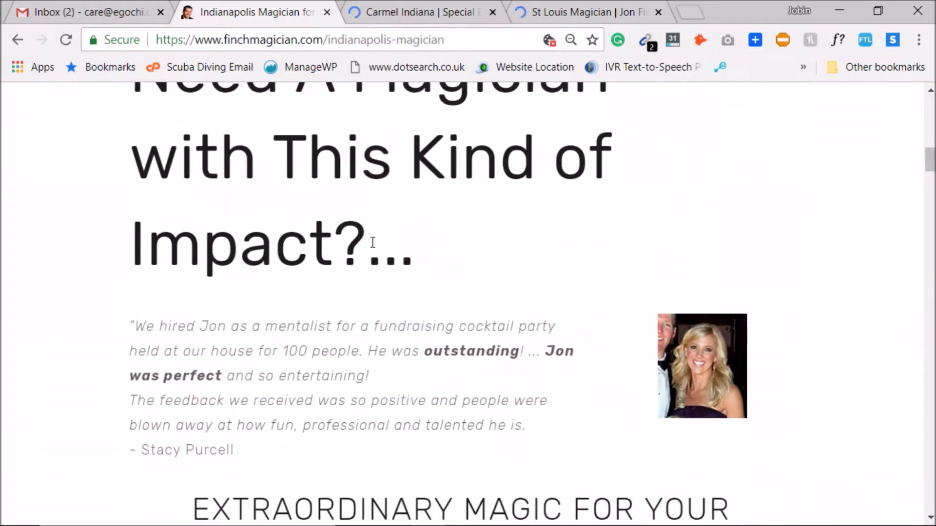
{"action": "scroll", "coordinate": [373, 243], "scroll_direction": "up", "scroll_amount": 2}
{"action": "triple_click", "coordinate": [319, 148]}
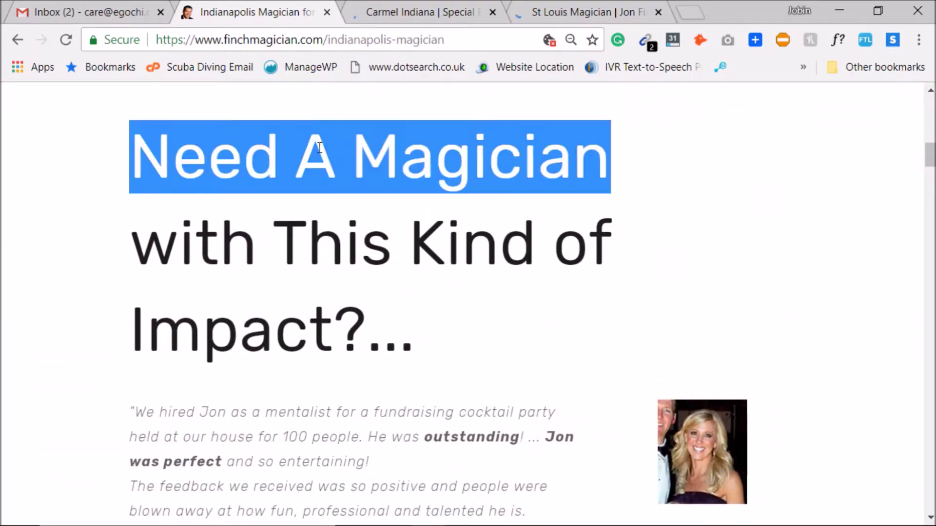
{"action": "left_click", "coordinate": [320, 179]}
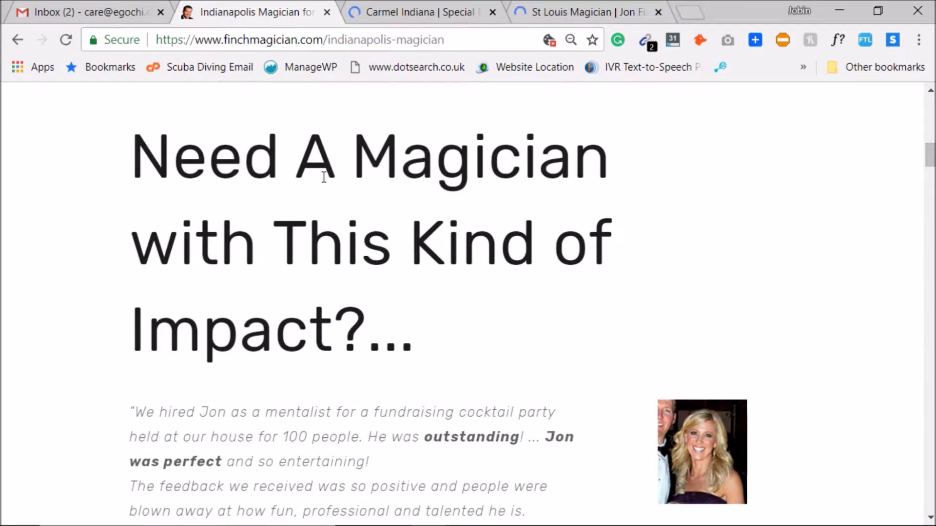
{"action": "scroll", "coordinate": [410, 248], "scroll_direction": "up", "scroll_amount": 2}
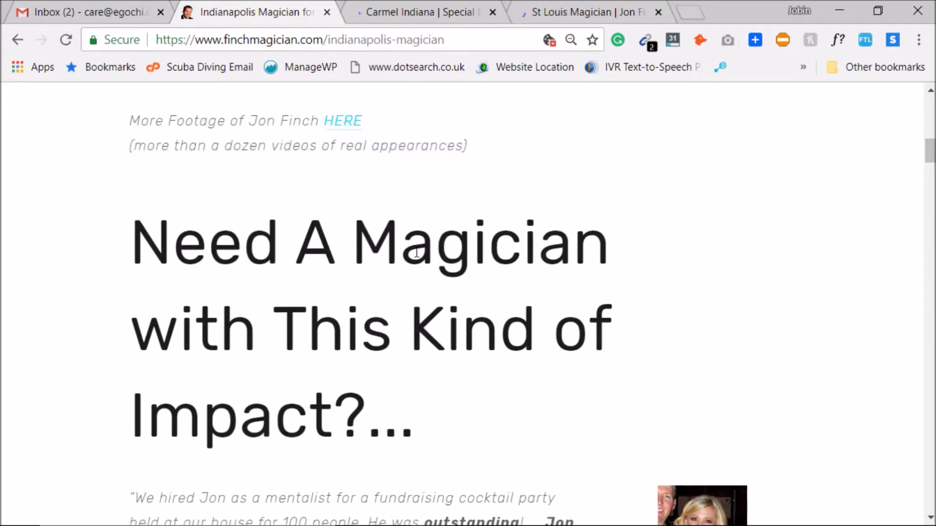
{"action": "scroll", "coordinate": [416, 253], "scroll_direction": "up", "scroll_amount": 4}
{"action": "left_click_drag", "start_coordinate": [327, 41], "coordinate": [448, 39]}
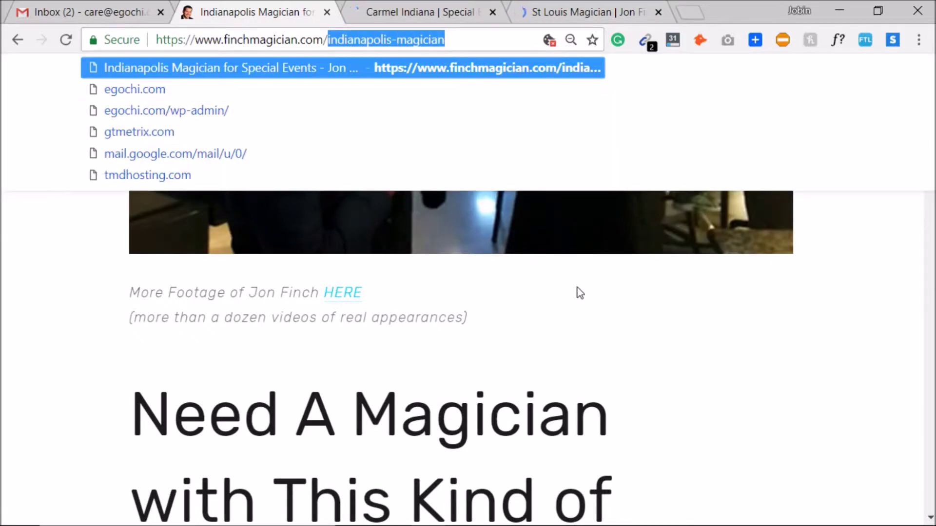
{"action": "left_click", "coordinate": [549, 291]}
{"action": "scroll", "coordinate": [540, 254], "scroll_direction": "up", "scroll_amount": 5}
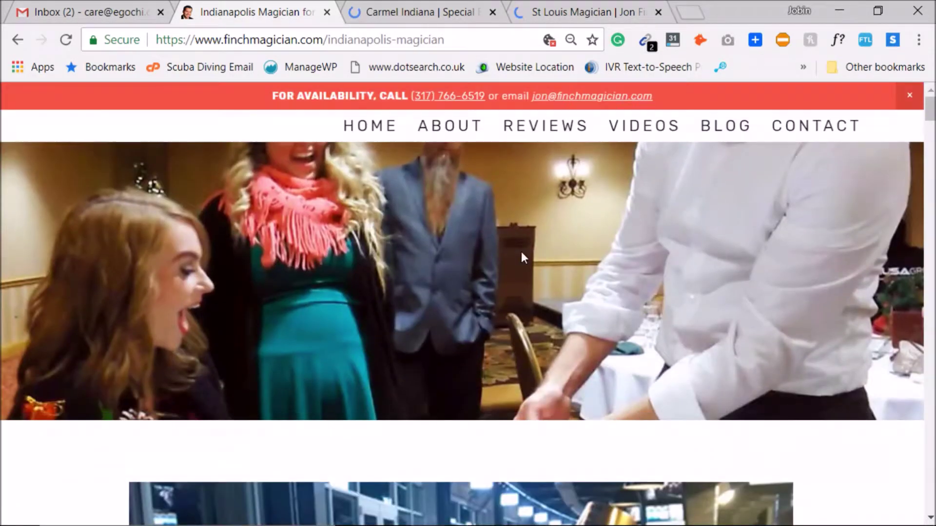
Step: Finish viewing the indianapolis-magician page and open ahrefs.com/dashboard/metrics in a new tab
{"action": "scroll", "coordinate": [367, 251], "scroll_direction": "down", "scroll_amount": 12}
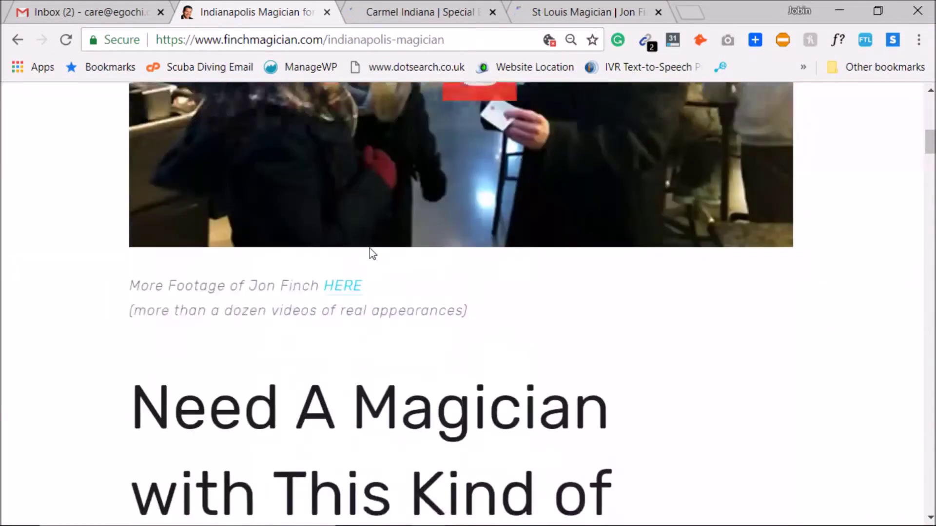
{"action": "left_click", "coordinate": [580, 12]}
{"action": "left_click", "coordinate": [296, 5]}
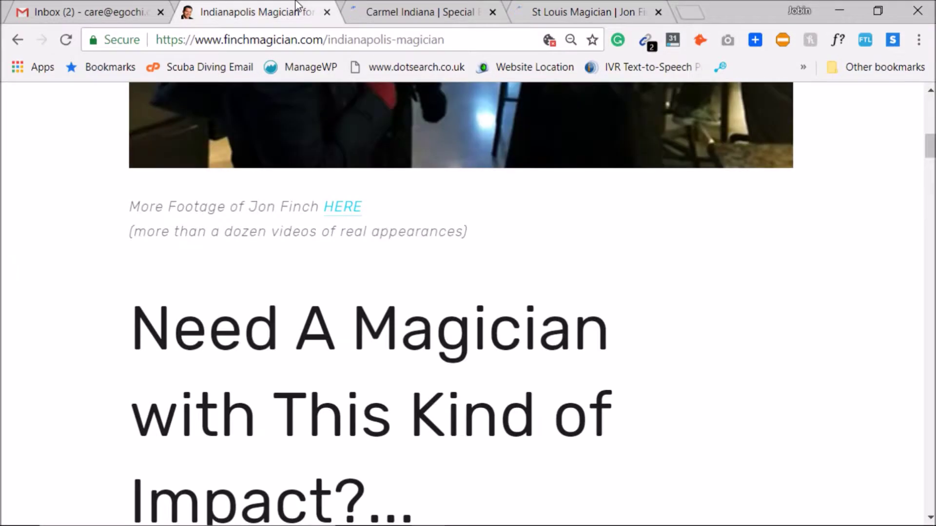
{"action": "left_click", "coordinate": [680, 3]}
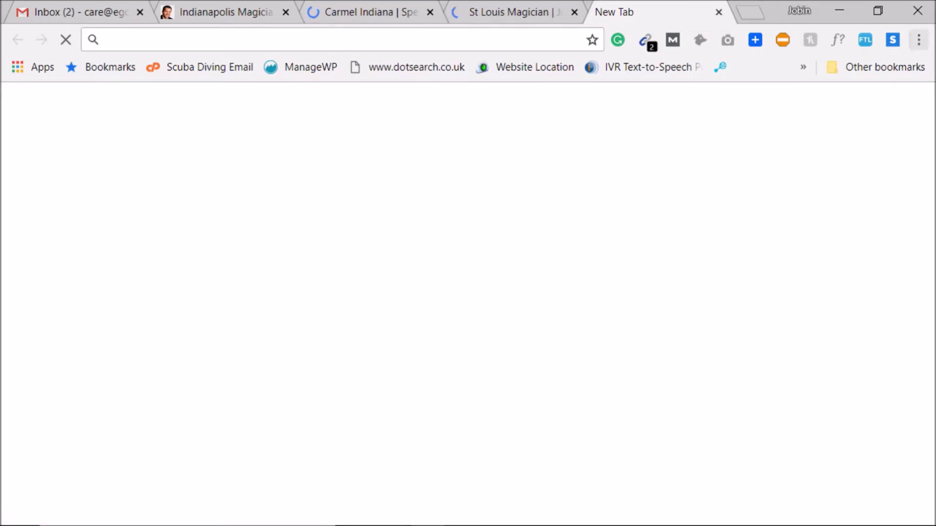
{"action": "type", "text": "ahrefs.com/dashboard/metrics"}
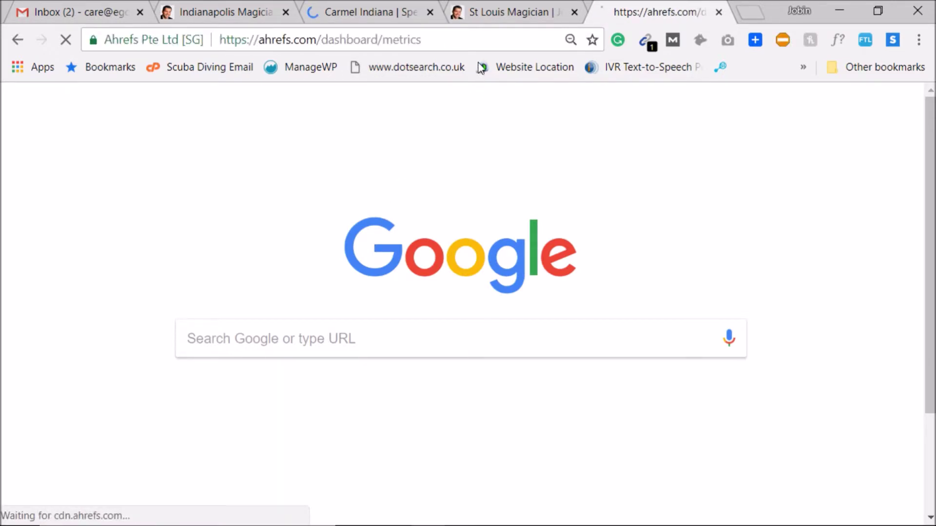
{"action": "left_click", "coordinate": [485, 43]}
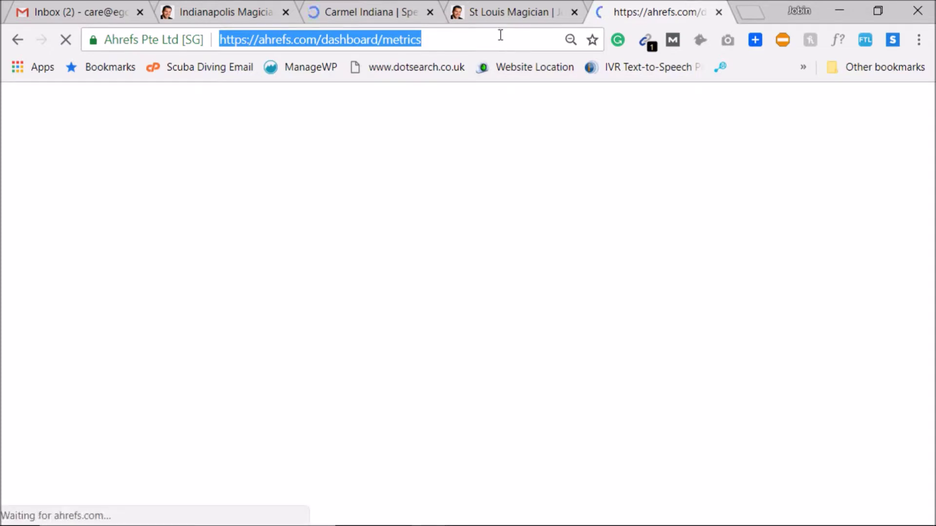
{"action": "left_click", "coordinate": [255, 6]}
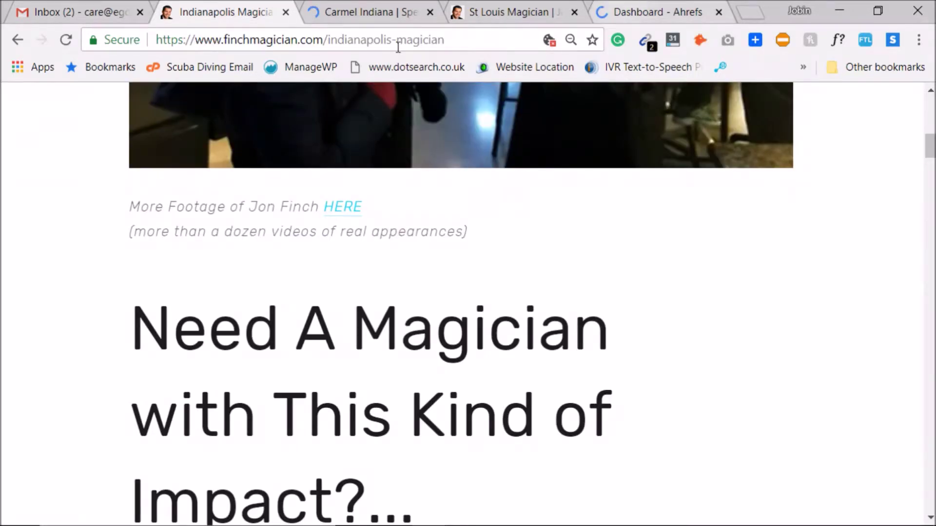
{"action": "left_click_drag", "start_coordinate": [323, 39], "coordinate": [156, 39]}
{"action": "key", "text": "ctrl+c"}
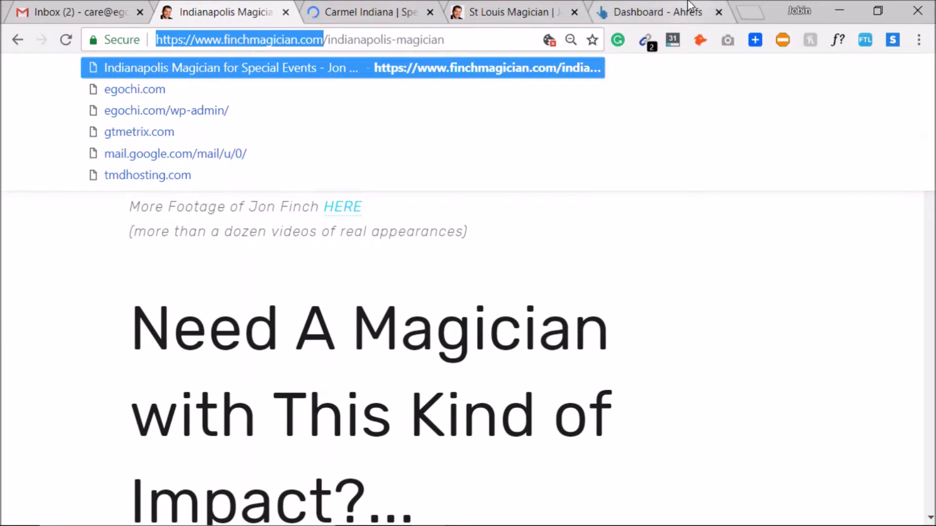
{"action": "left_click", "coordinate": [634, 15]}
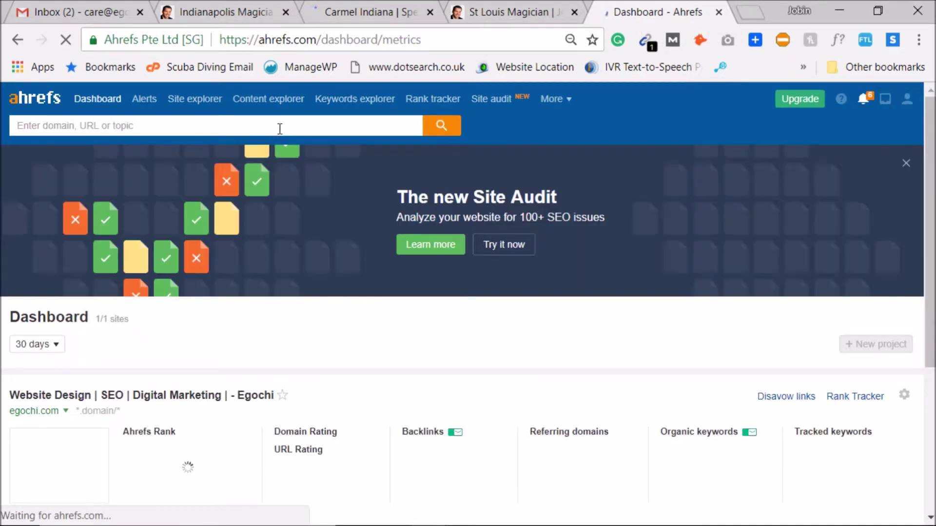
{"action": "left_click", "coordinate": [280, 129]}
{"action": "key", "text": "ctrl+v"}
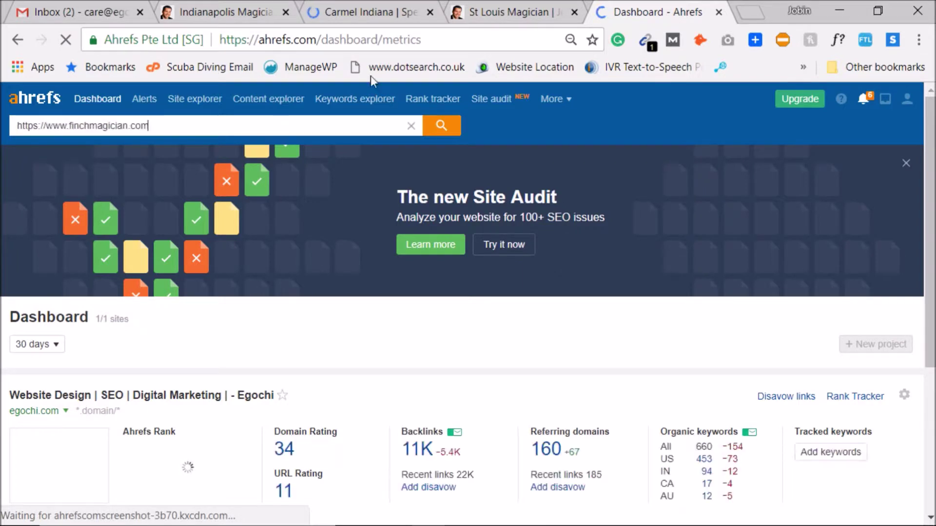
{"action": "left_click", "coordinate": [441, 127]}
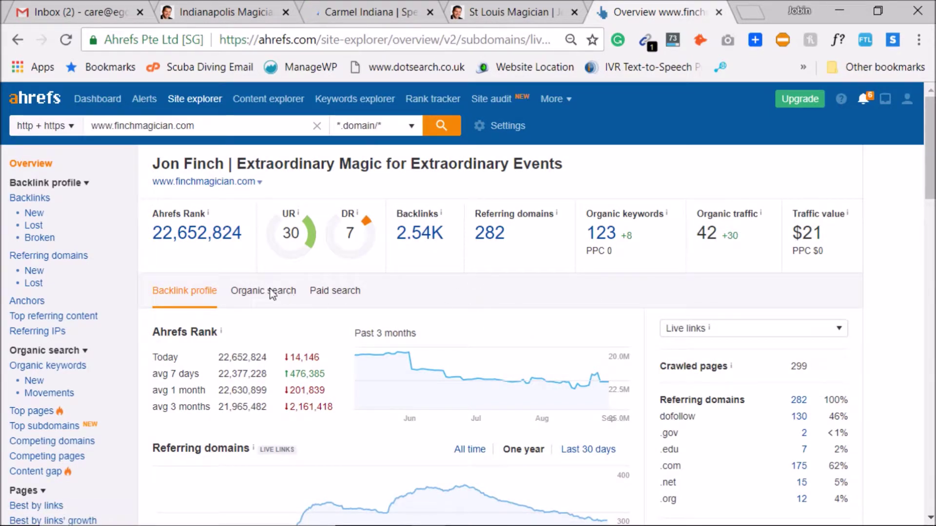
Step: Review the site's backlink profile in Ahrefs, covering referring domains and pages, new and lost links, and CTLDs distribution
{"action": "scroll", "coordinate": [68, 324], "scroll_direction": "down", "scroll_amount": 10}
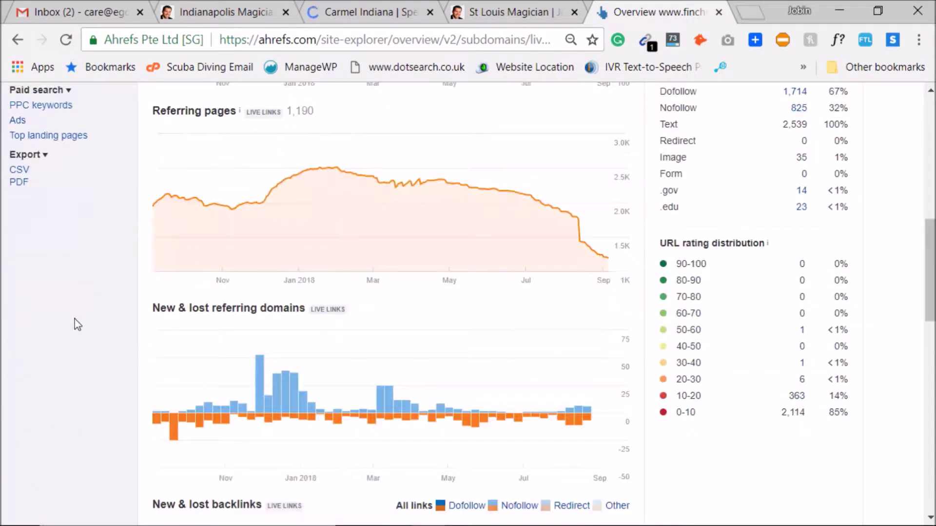
{"action": "scroll", "coordinate": [98, 312], "scroll_direction": "up", "scroll_amount": 3}
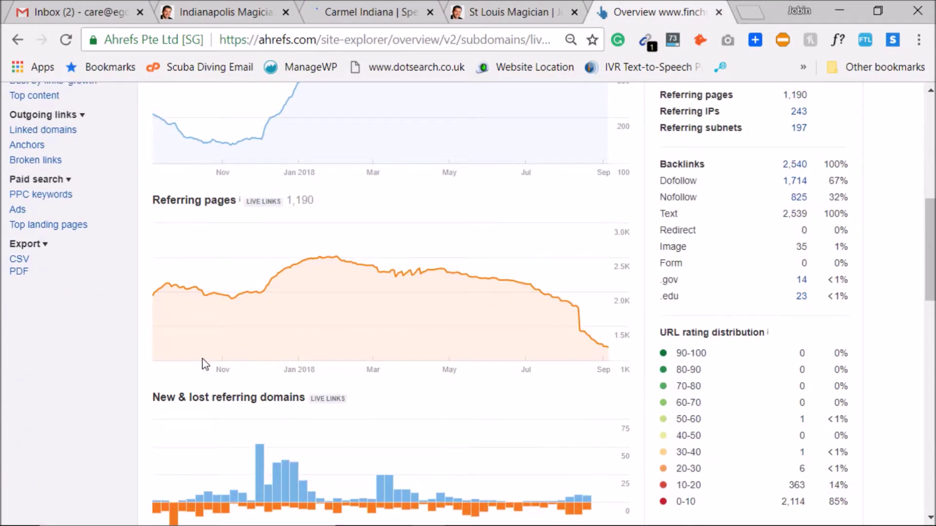
{"action": "scroll", "coordinate": [209, 370], "scroll_direction": "up", "scroll_amount": 3}
{"action": "scroll", "coordinate": [204, 378], "scroll_direction": "down", "scroll_amount": 8}
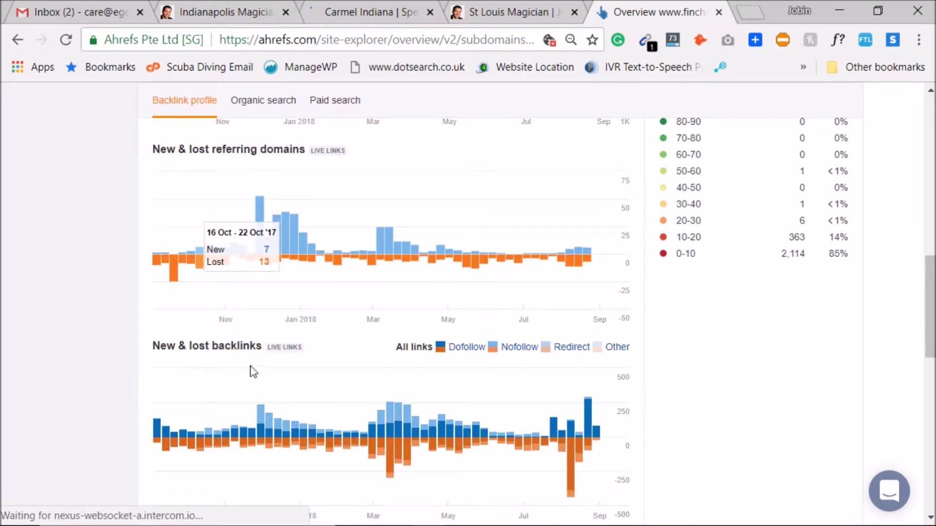
{"action": "scroll", "coordinate": [259, 368], "scroll_direction": "down", "scroll_amount": 6}
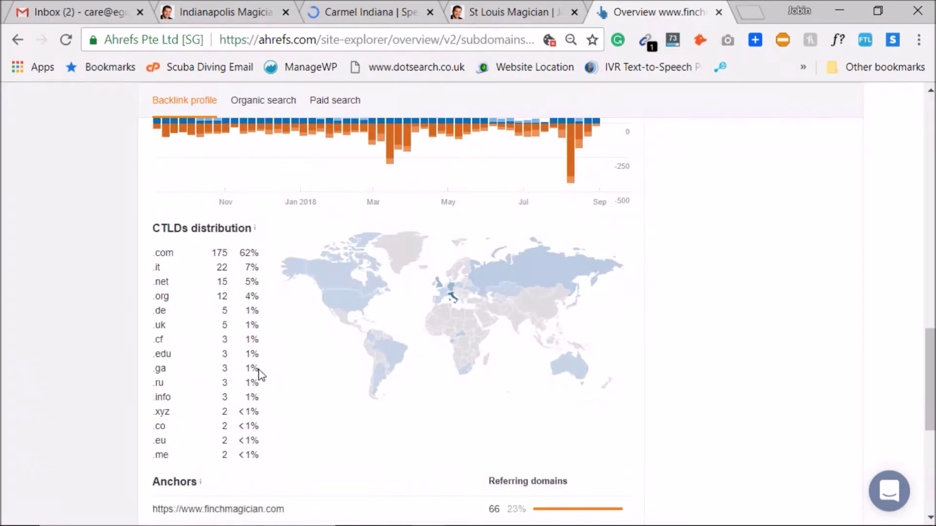
{"action": "scroll", "coordinate": [259, 372], "scroll_direction": "up", "scroll_amount": 1}
{"action": "scroll", "coordinate": [259, 370], "scroll_direction": "down", "scroll_amount": 6}
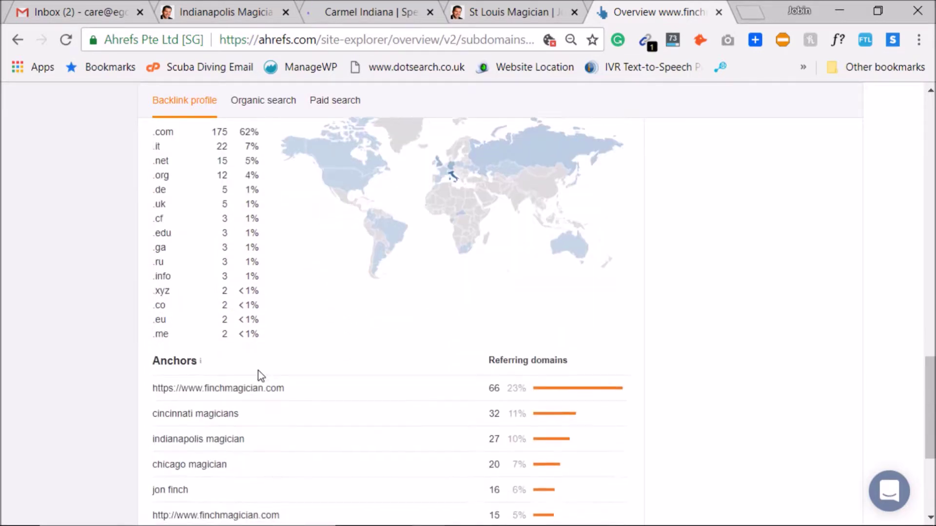
Step: Examine the backlink anchors list for location keywords such as cincinnati magicians, indianapolis magician and chicago magician
{"action": "triple_click", "coordinate": [214, 249]}
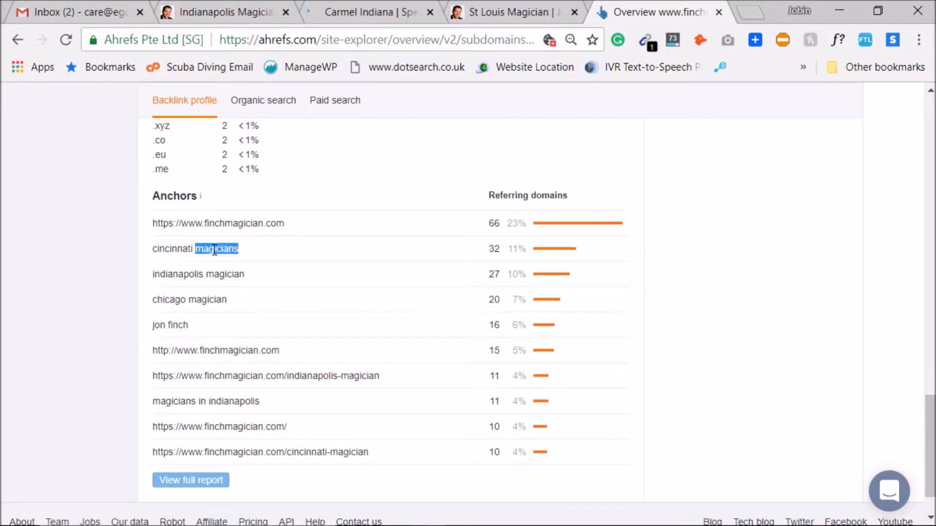
{"action": "double_click", "coordinate": [227, 282]}
{"action": "left_click", "coordinate": [215, 276]}
{"action": "triple_click", "coordinate": [210, 277]}
{"action": "triple_click", "coordinate": [205, 296]}
{"action": "scroll", "coordinate": [323, 369], "scroll_direction": "up", "scroll_amount": 6}
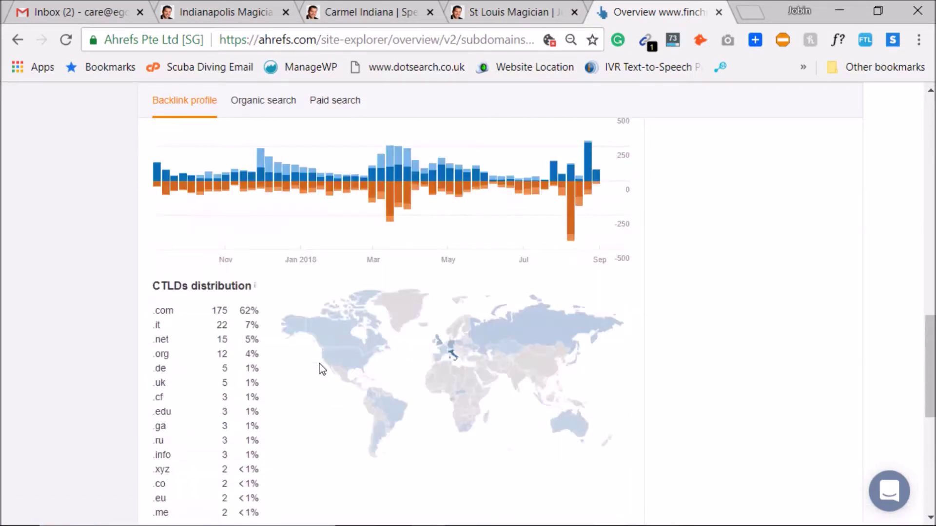
{"action": "scroll", "coordinate": [323, 369], "scroll_direction": "up", "scroll_amount": 8}
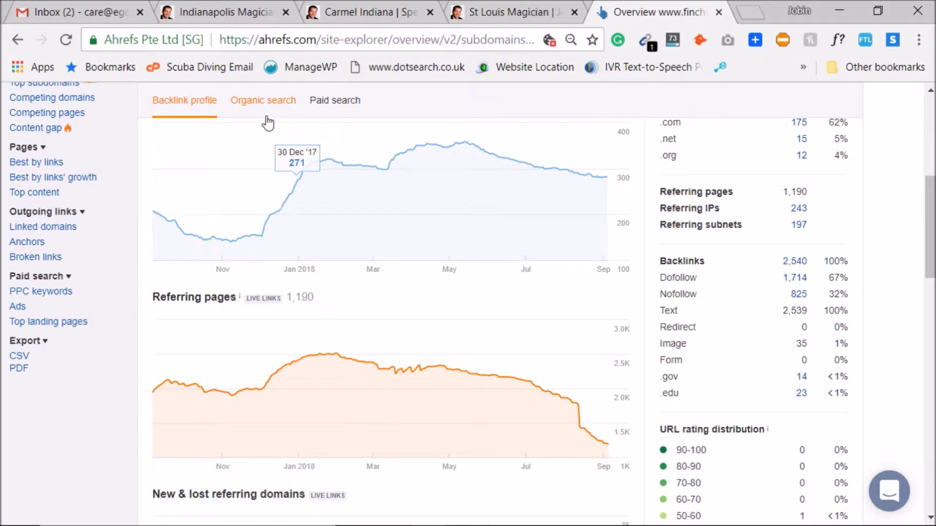
Step: Review the site's organic search data, covering traffic, keywords, position distribution and the top 5 organic keywords for the United States
{"action": "left_click", "coordinate": [267, 100]}
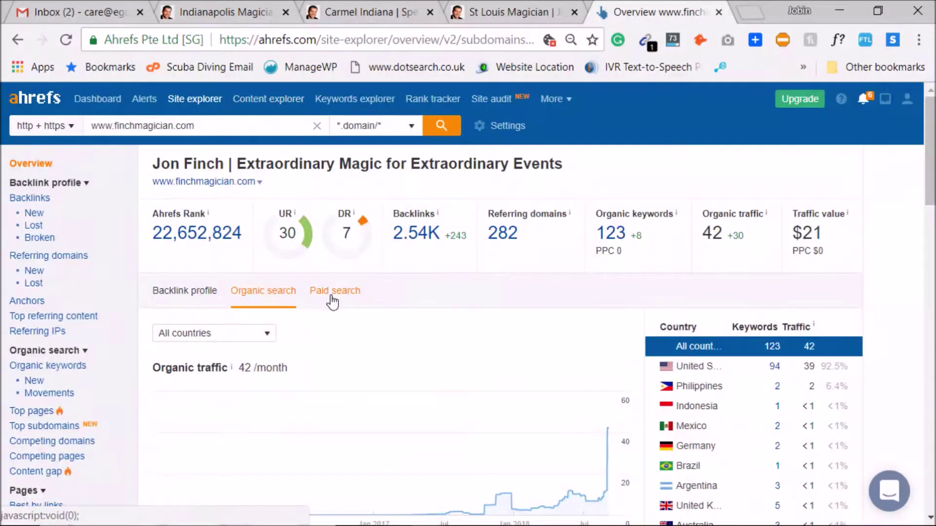
{"action": "scroll", "coordinate": [403, 324], "scroll_direction": "down", "scroll_amount": 8}
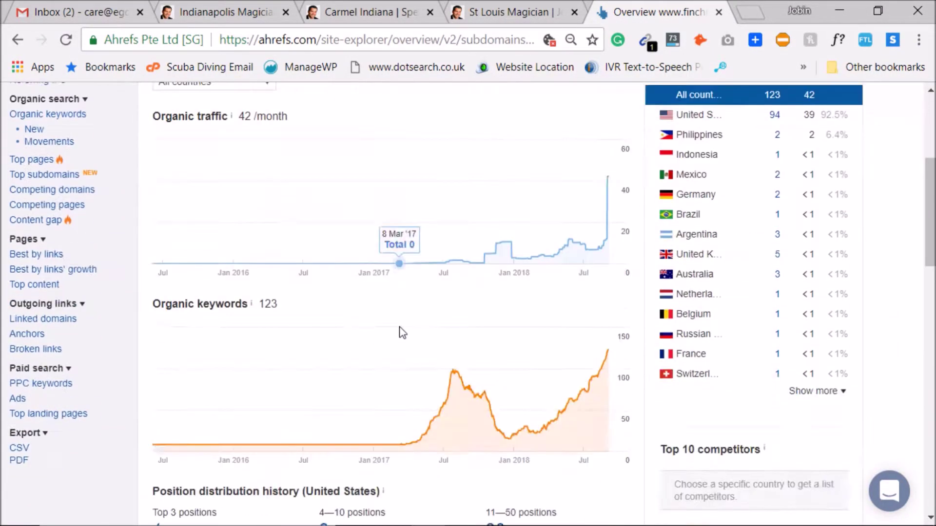
{"action": "scroll", "coordinate": [363, 352], "scroll_direction": "down", "scroll_amount": 3}
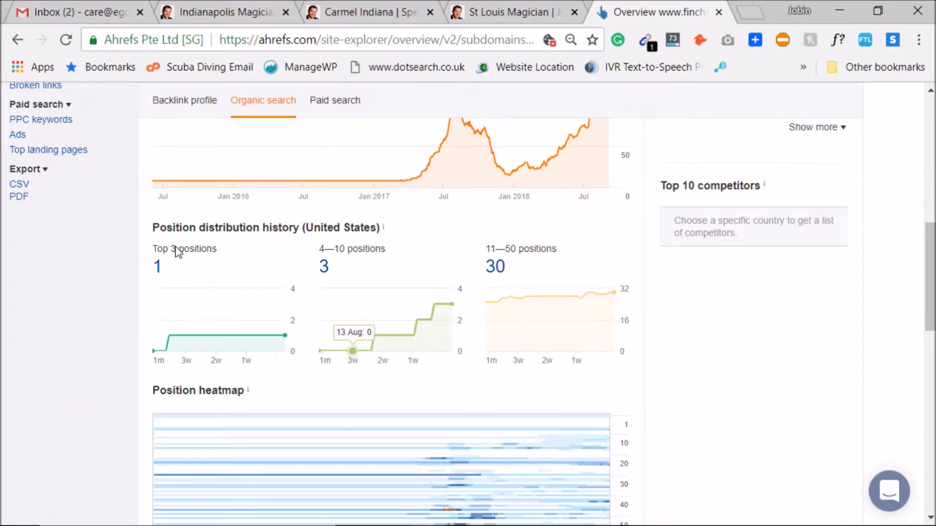
{"action": "scroll", "coordinate": [144, 283], "scroll_direction": "down", "scroll_amount": 7}
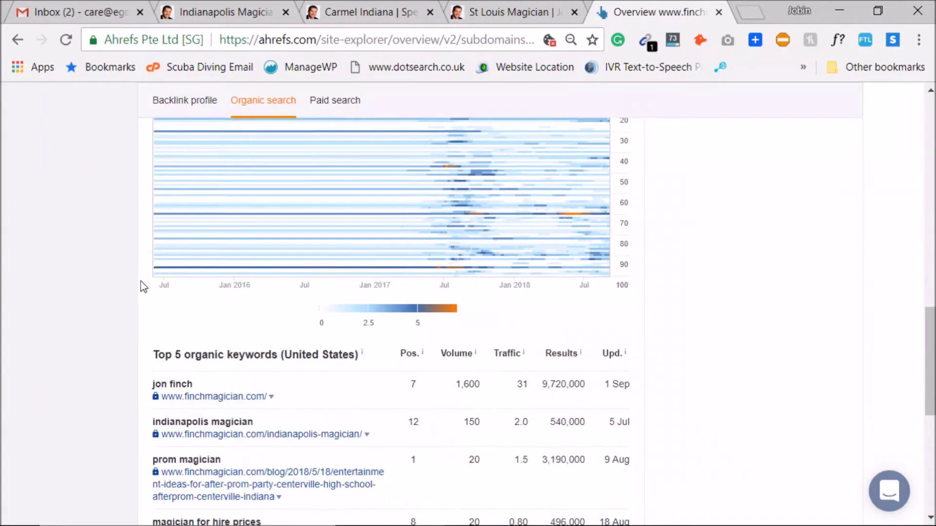
{"action": "scroll", "coordinate": [142, 286], "scroll_direction": "down", "scroll_amount": 2}
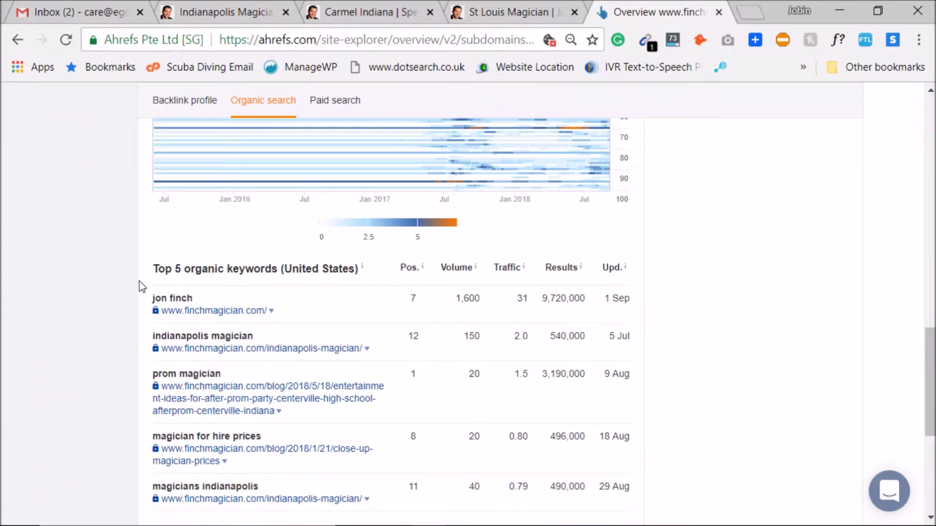
Step: Search Google for the listed keyword "prom magician" and look through the results for the audited site
{"action": "triple_click", "coordinate": [177, 372]}
{"action": "right_click", "coordinate": [177, 372]}
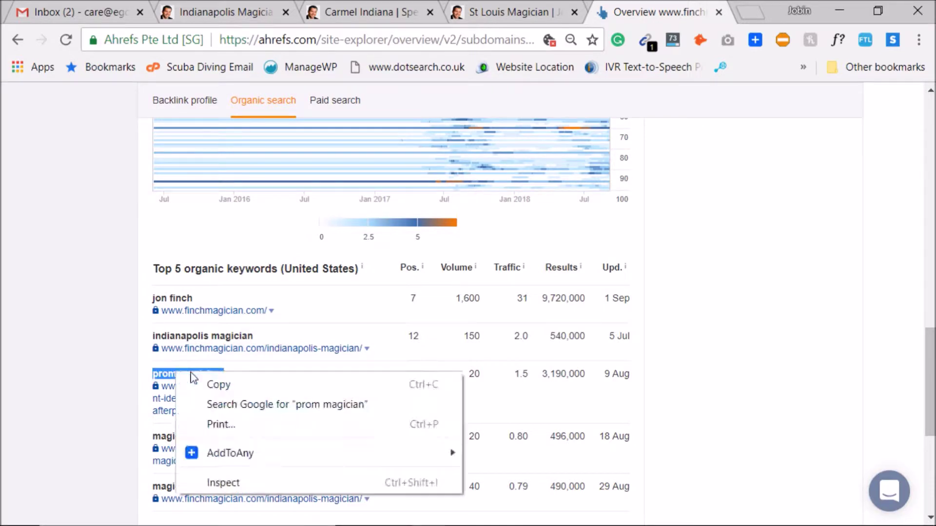
{"action": "left_click", "coordinate": [247, 405]}
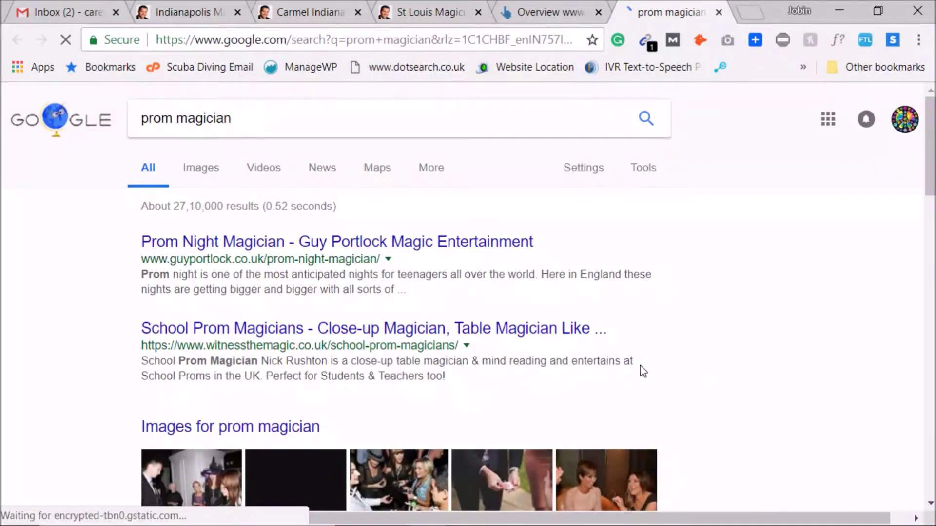
{"action": "scroll", "coordinate": [682, 365], "scroll_direction": "down", "scroll_amount": 13}
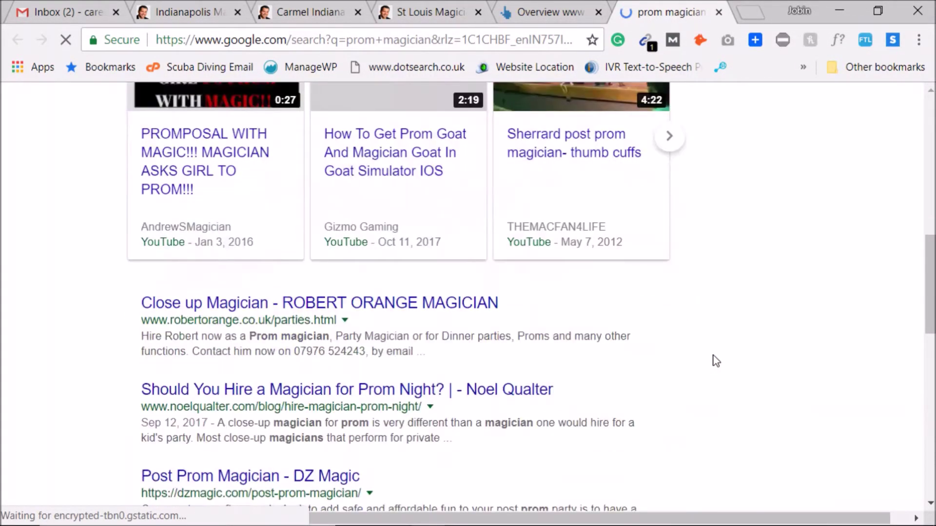
{"action": "scroll", "coordinate": [716, 360], "scroll_direction": "down", "scroll_amount": 7}
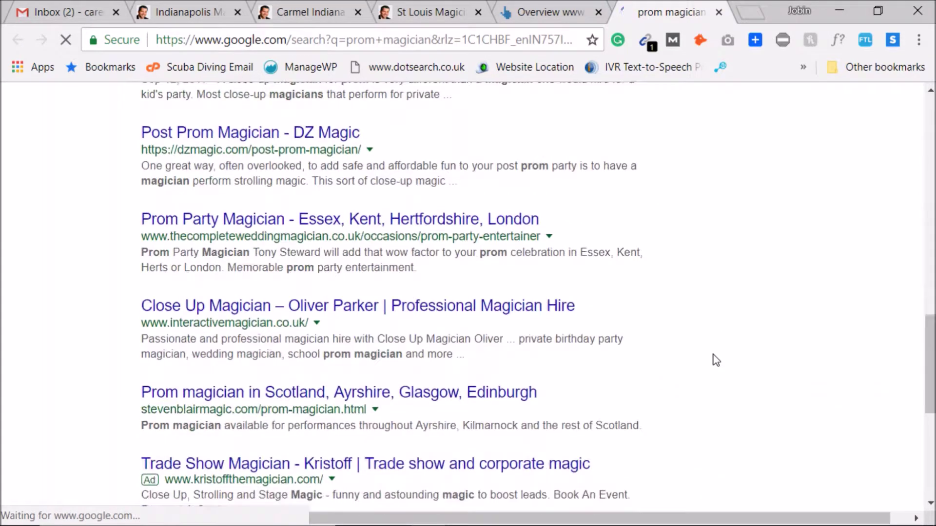
{"action": "scroll", "coordinate": [715, 358], "scroll_direction": "down", "scroll_amount": 4}
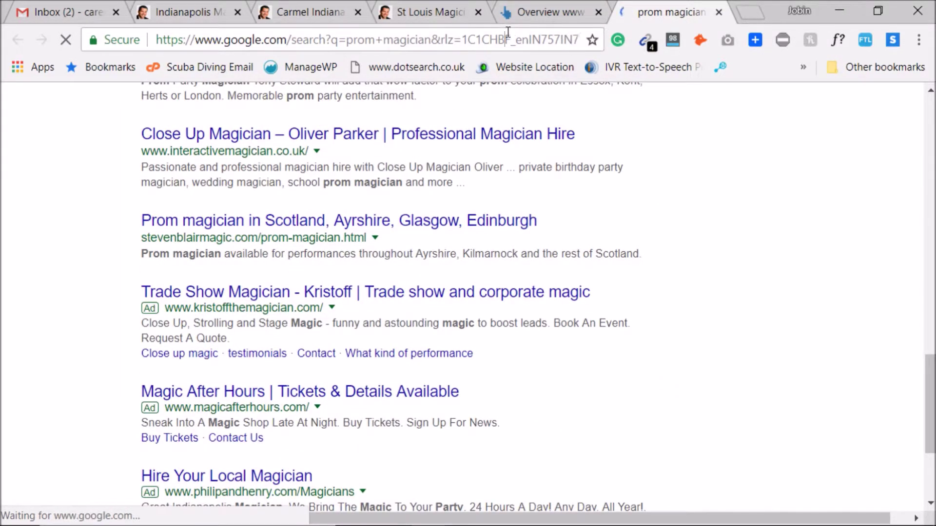
Step: Load the keyword position checker at smallseotools.com/keyword-position/ in place of the Google results
{"action": "left_click", "coordinate": [534, 40]}
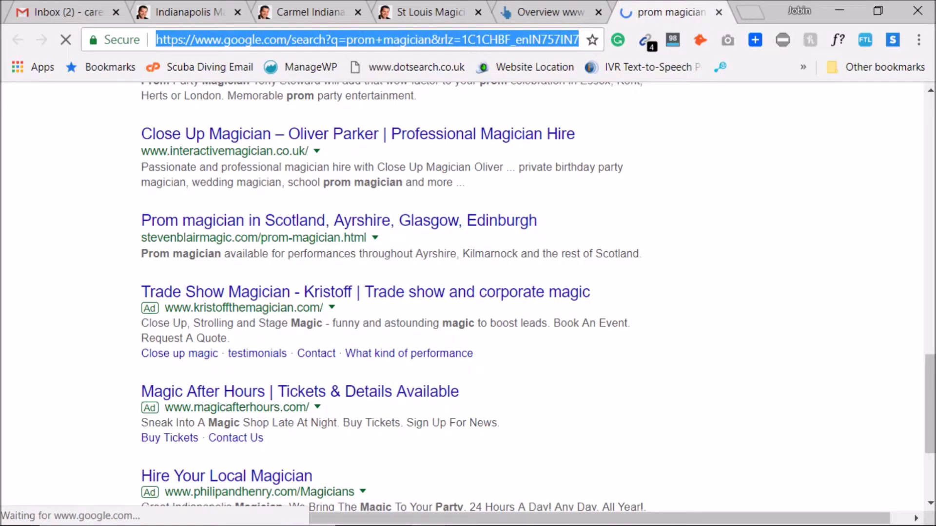
{"action": "type", "text": "smallseo tools"}
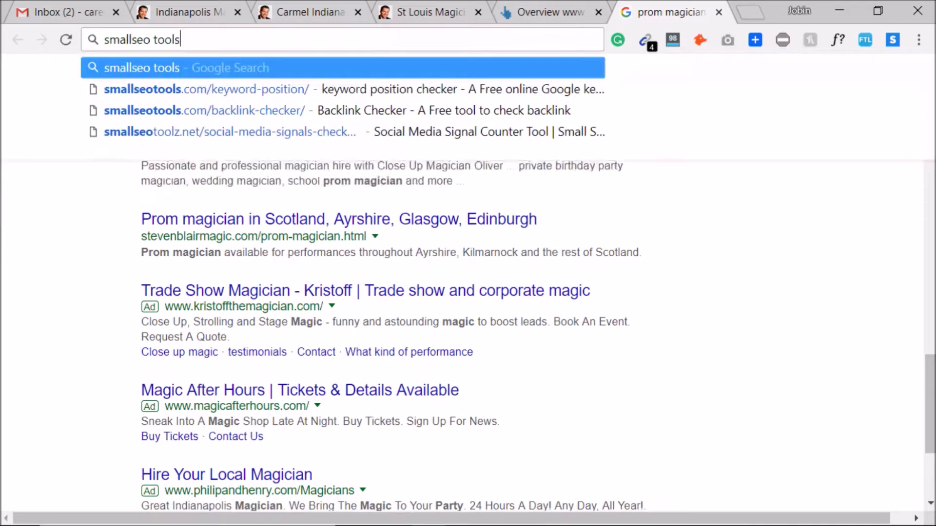
{"action": "key", "text": "Return"}
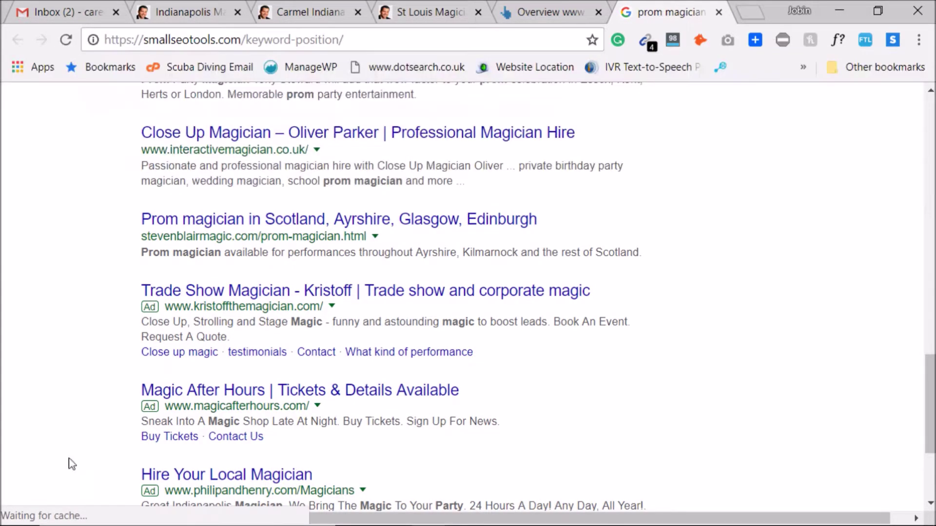
{"action": "left_click", "coordinate": [563, 6]}
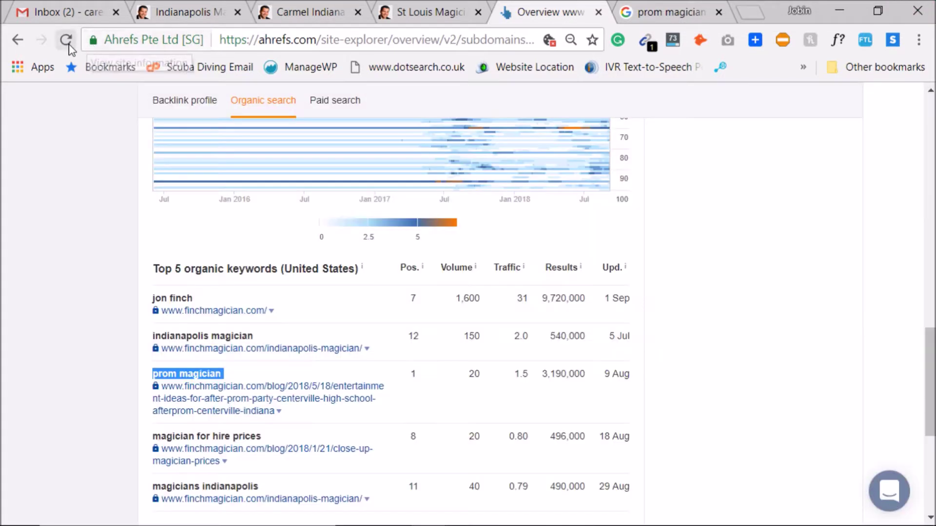
{"action": "left_click", "coordinate": [668, 5]}
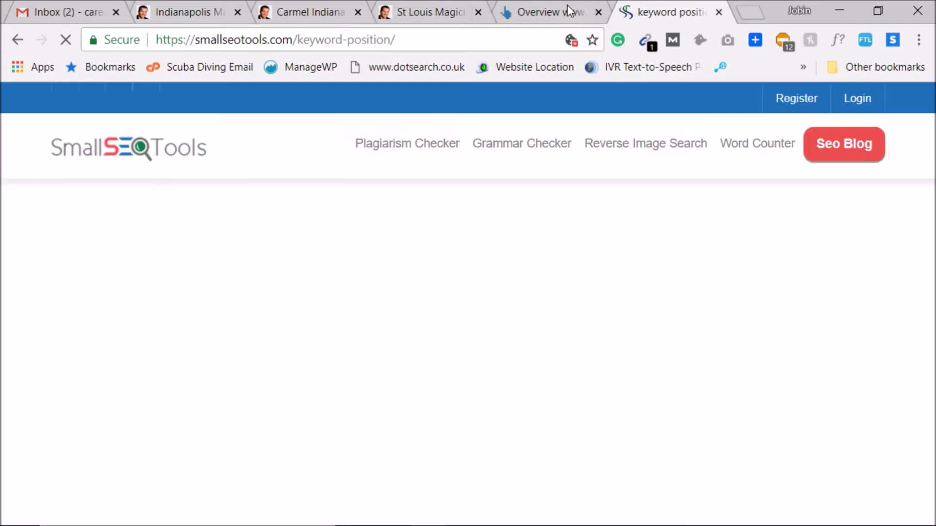
Step: Copy the keyword "indianapolis magician" from the top organic keywords in the Ahrefs report
{"action": "left_click", "coordinate": [566, 6]}
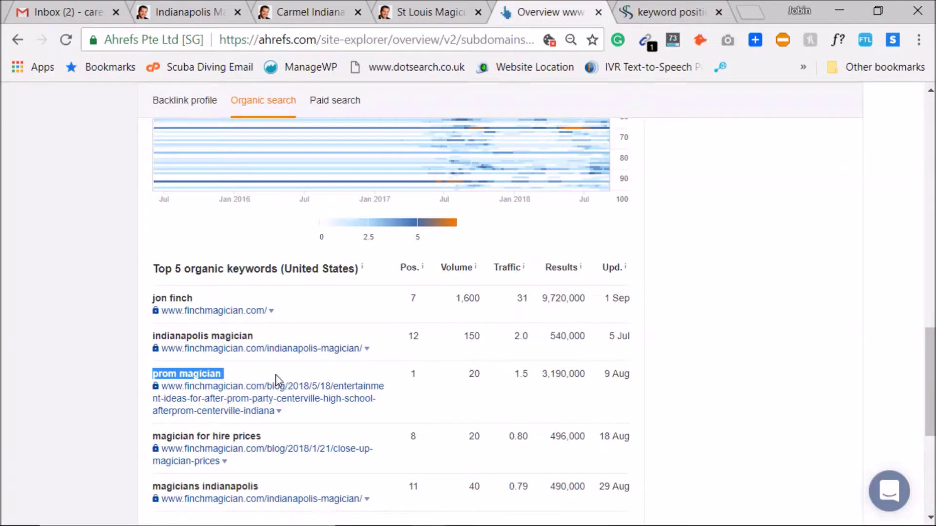
{"action": "scroll", "coordinate": [275, 376], "scroll_direction": "down", "scroll_amount": 2}
{"action": "left_click_drag", "start_coordinate": [307, 248], "coordinate": [249, 256]}
{"action": "key", "text": "ctrl+c"}
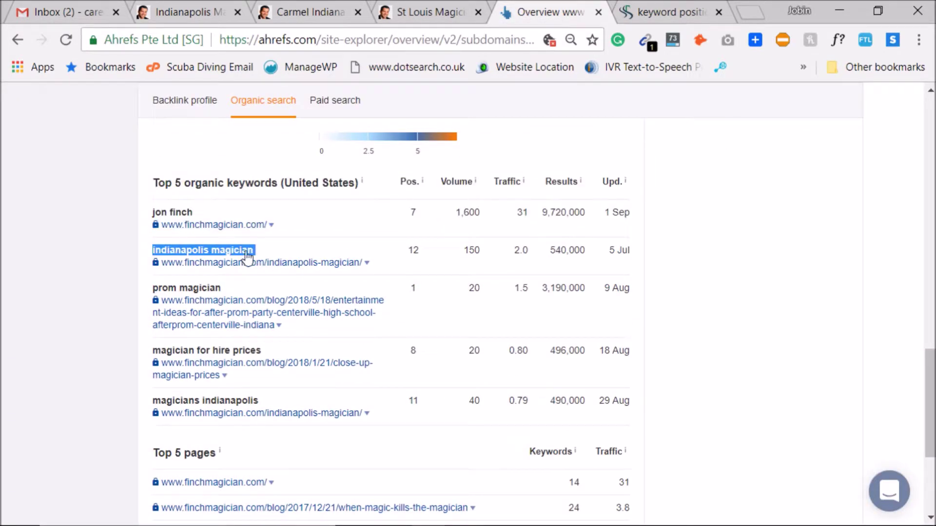
{"action": "left_click", "coordinate": [651, 6]}
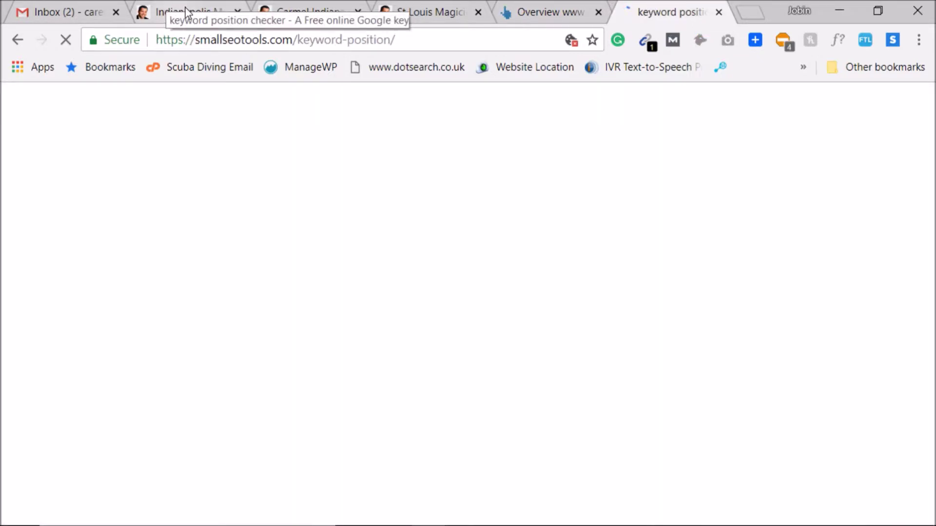
{"action": "left_click", "coordinate": [185, 9]}
{"action": "left_click", "coordinate": [674, 5]}
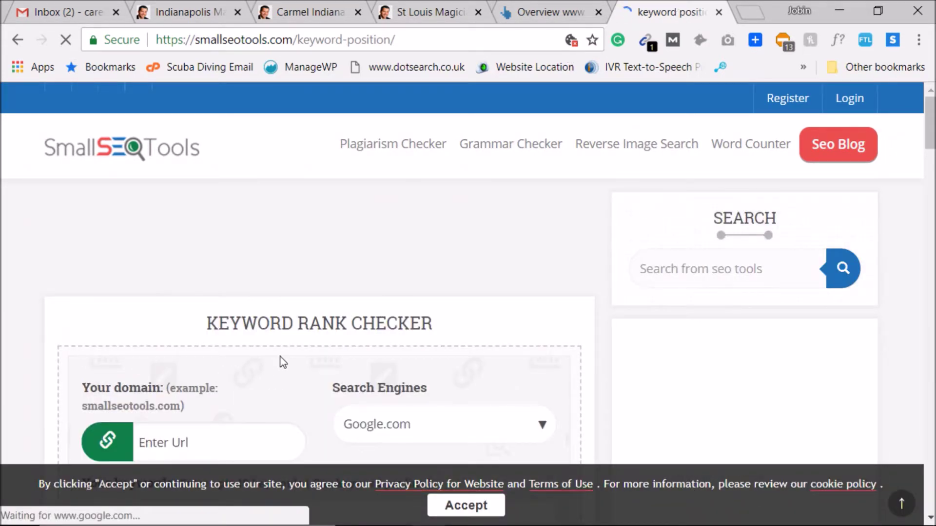
{"action": "scroll", "coordinate": [285, 361], "scroll_direction": "down", "scroll_amount": 5}
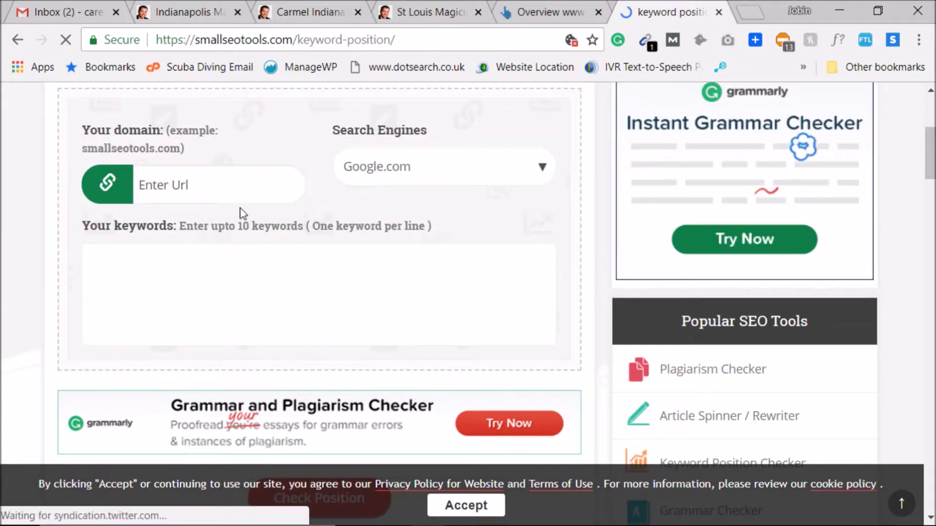
{"action": "scroll", "coordinate": [243, 199], "scroll_direction": "down", "scroll_amount": 2}
{"action": "left_click", "coordinate": [234, 101]}
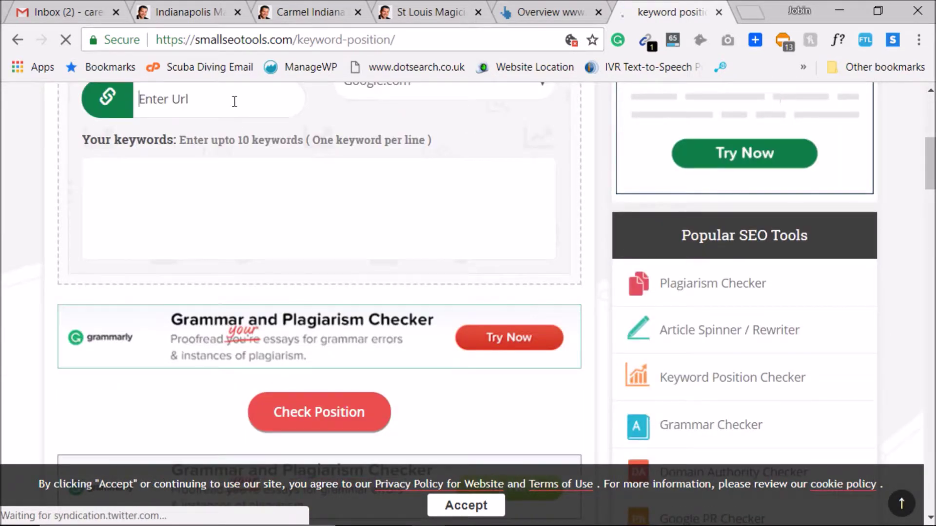
{"action": "type", "text": "https://www.finchmagician.com"}
Step: Paste the copied keyword "indianapolis magician" as the first entry in the rank checker's keyword list
{"action": "left_click", "coordinate": [288, 171]}
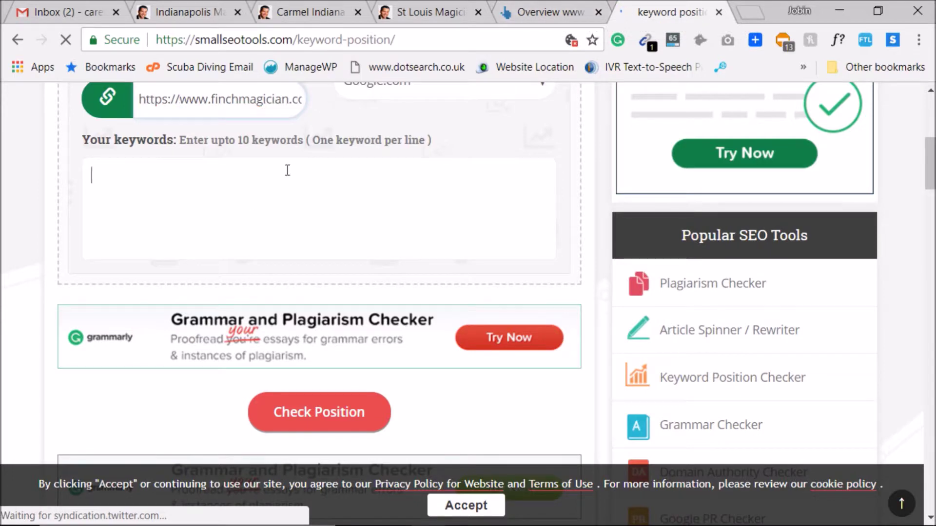
{"action": "left_click", "coordinate": [437, 7]}
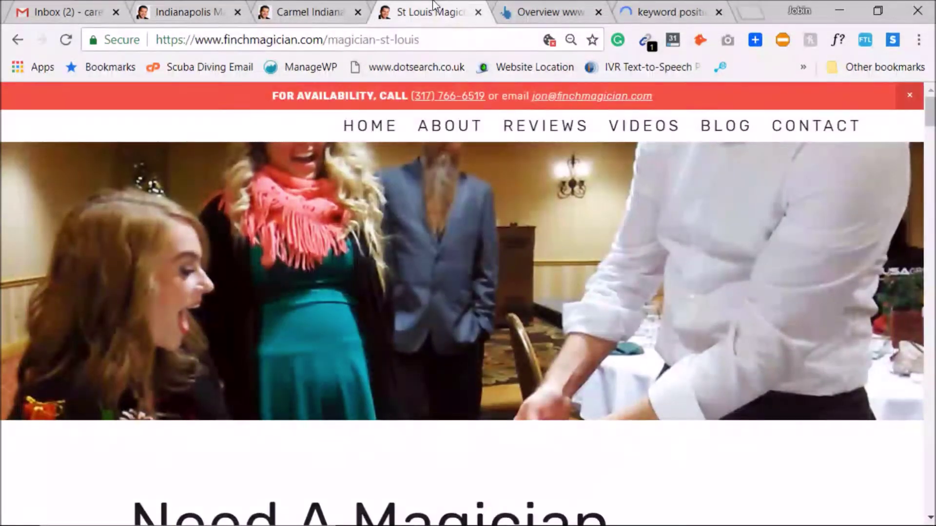
{"action": "left_click", "coordinate": [530, 10]}
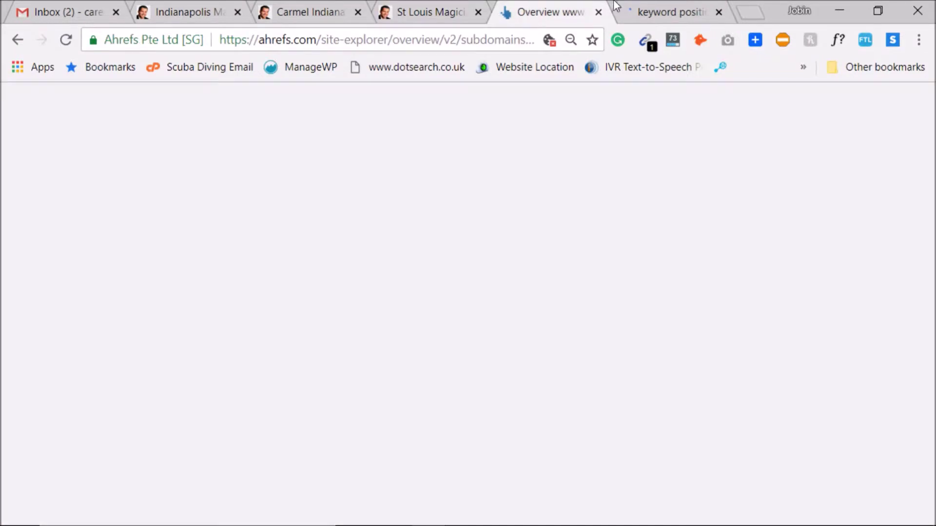
{"action": "left_click", "coordinate": [634, 9]}
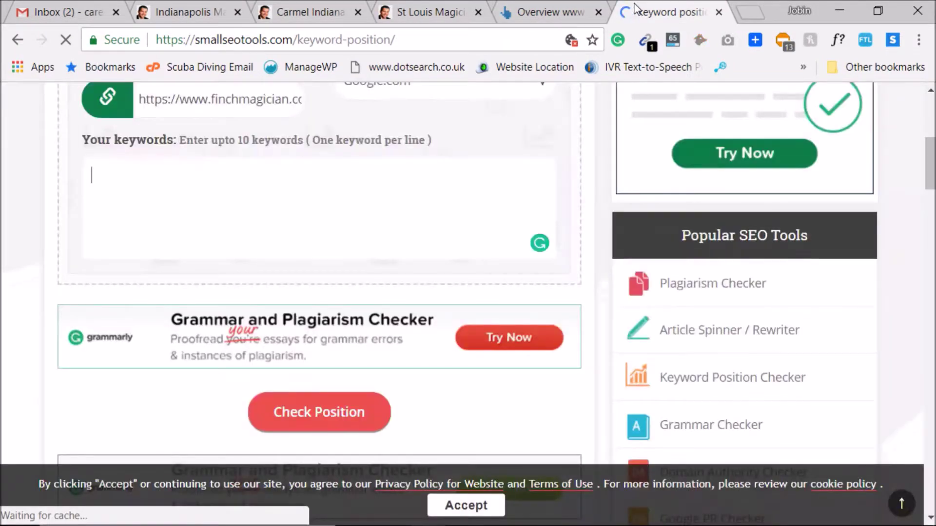
{"action": "left_click", "coordinate": [517, 12]}
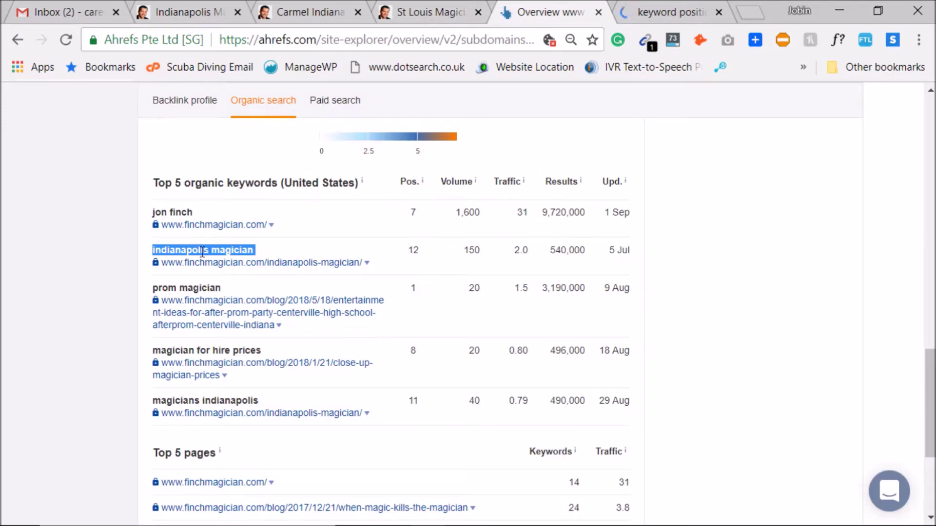
{"action": "left_click", "coordinate": [633, 10]}
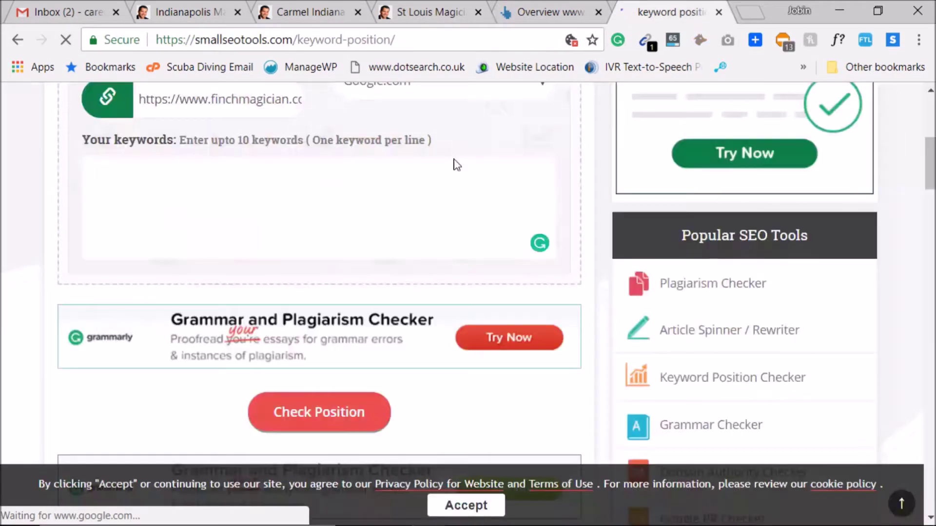
{"action": "key", "text": "ctrl+v"}
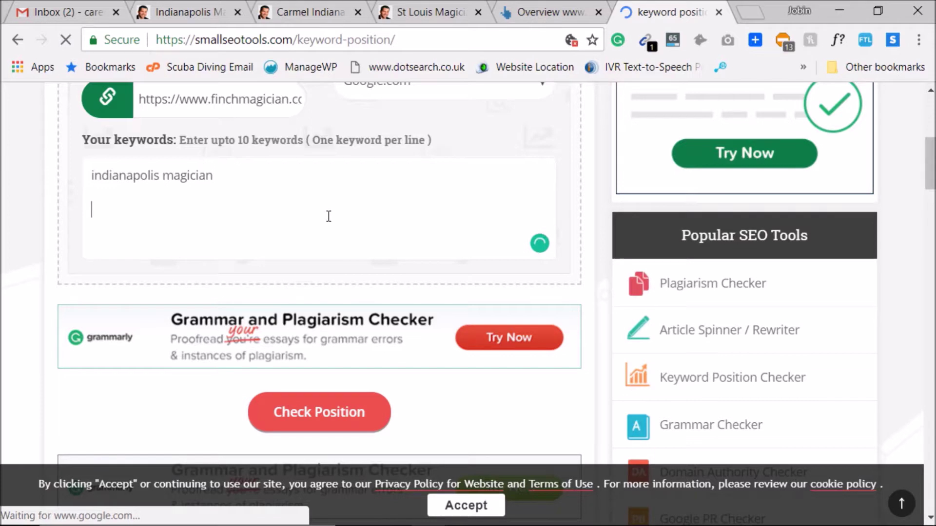
Step: Copy "prom magician" from the top organic keywords in the Ahrefs report and add it to the rank checker's keyword list
{"action": "left_click", "coordinate": [419, 13]}
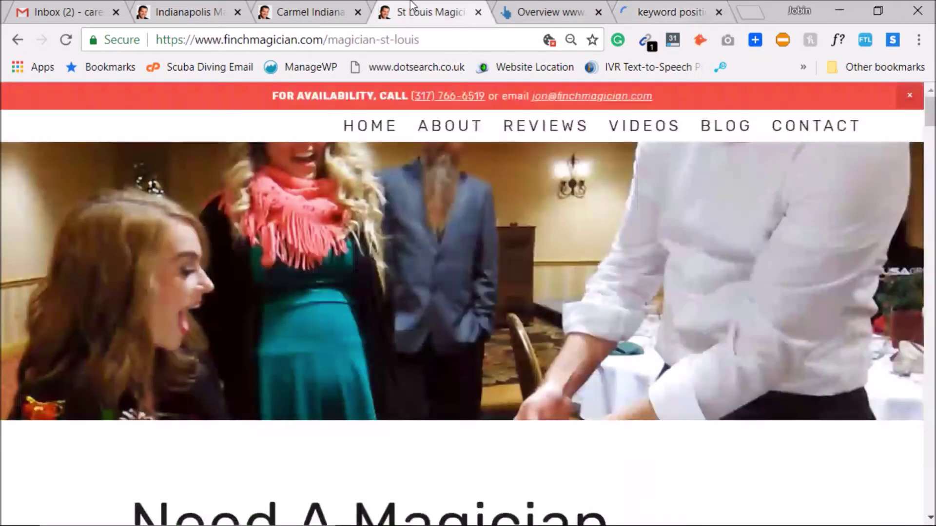
{"action": "left_click", "coordinate": [572, 3]}
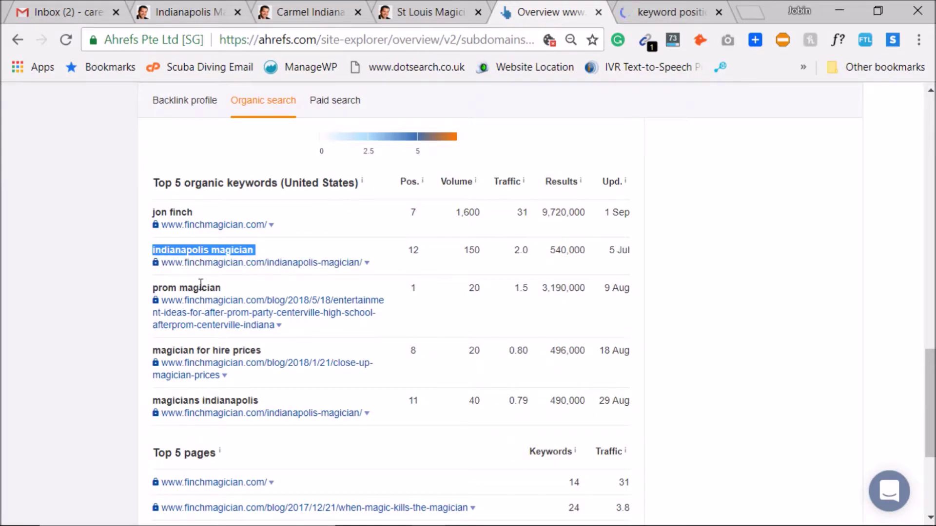
{"action": "triple_click", "coordinate": [204, 285]}
{"action": "key", "text": "ctrl+c"}
{"action": "key", "text": "ctrl+Tab"}
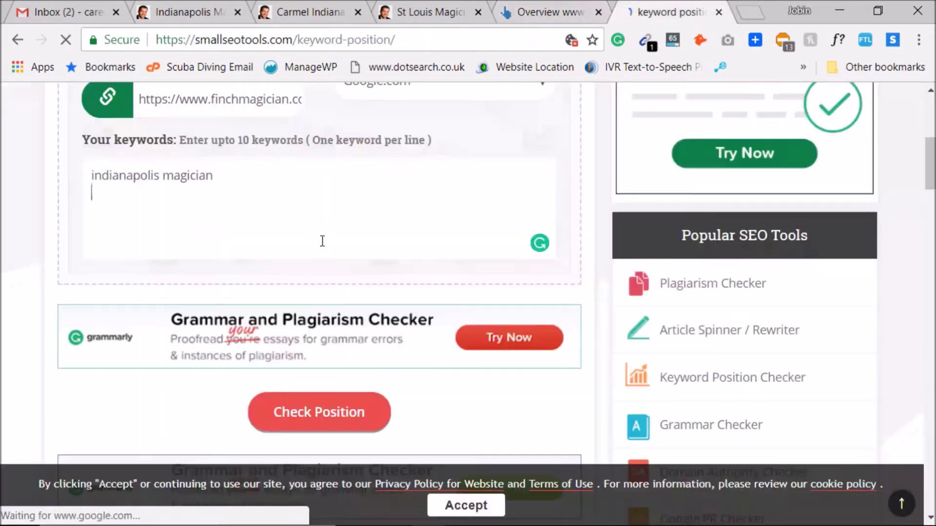
{"action": "left_click", "coordinate": [263, 252]}
{"action": "key", "text": "ctrl+v"}
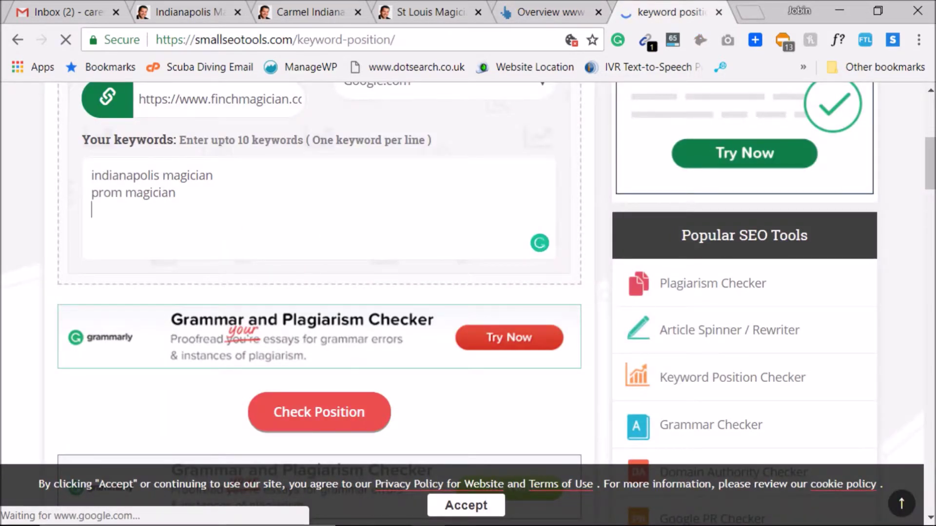
Step: Add "Wedding Magician" on its own line in the rank checker's keyword list
{"action": "type", "text": "Wedding "}
{"action": "type", "text": "Magi"}
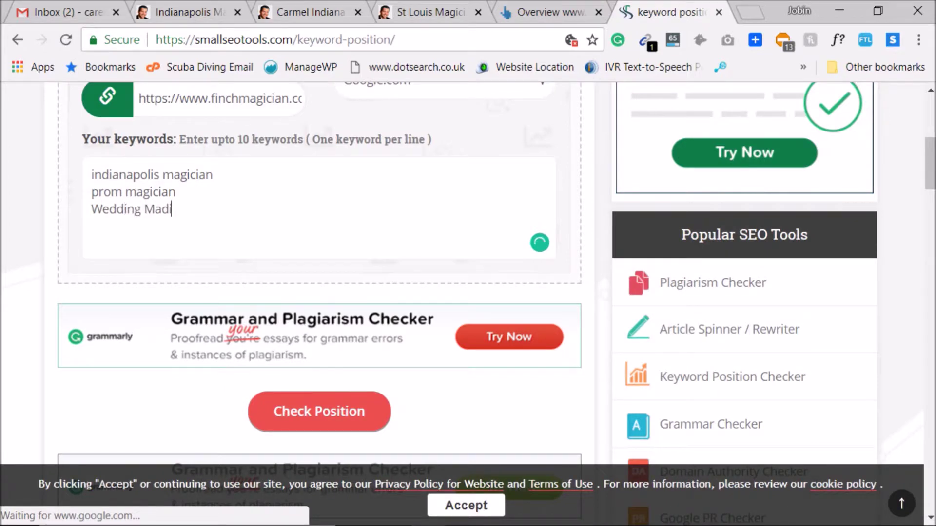
{"action": "type", "text": "cian"}
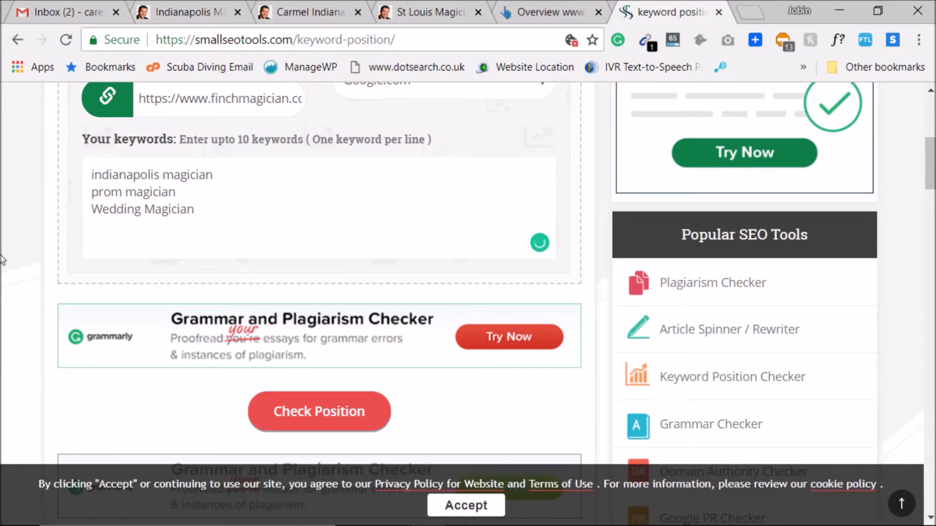
Step: Copy "magician for hire prices" from the Ahrefs top organic keywords and add it to the rank checker's keyword list
{"action": "left_click", "coordinate": [536, 11]}
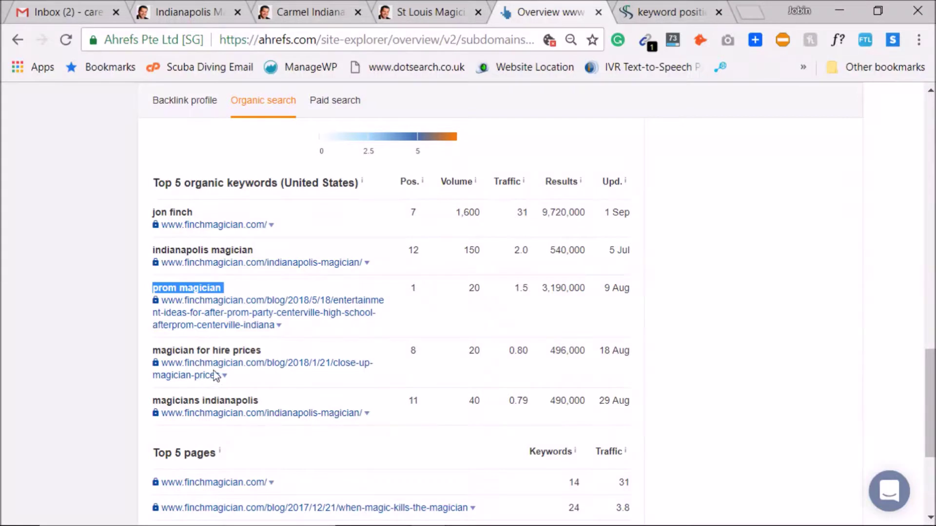
{"action": "triple_click", "coordinate": [229, 351]}
{"action": "key", "text": "ctrl+c"}
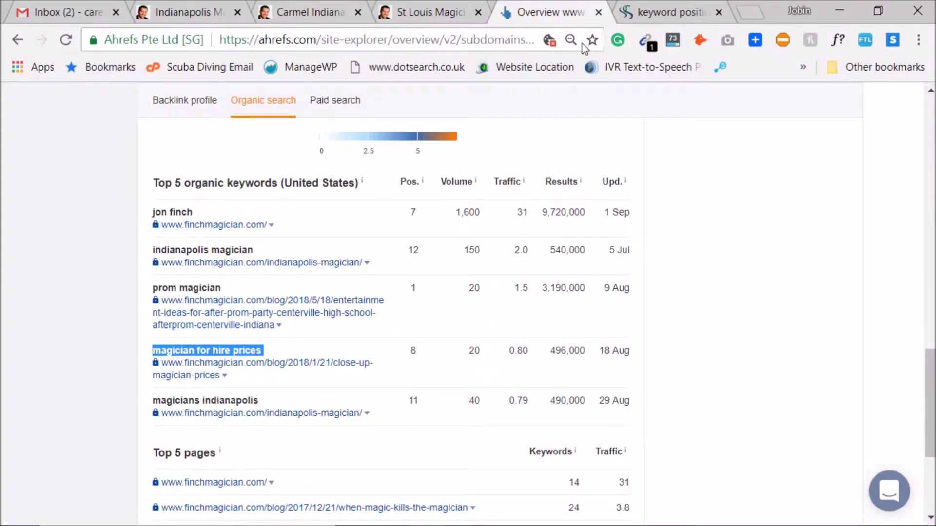
{"action": "left_click", "coordinate": [648, 11]}
{"action": "key", "text": "ctrl+v"}
{"action": "key", "text": "Return"}
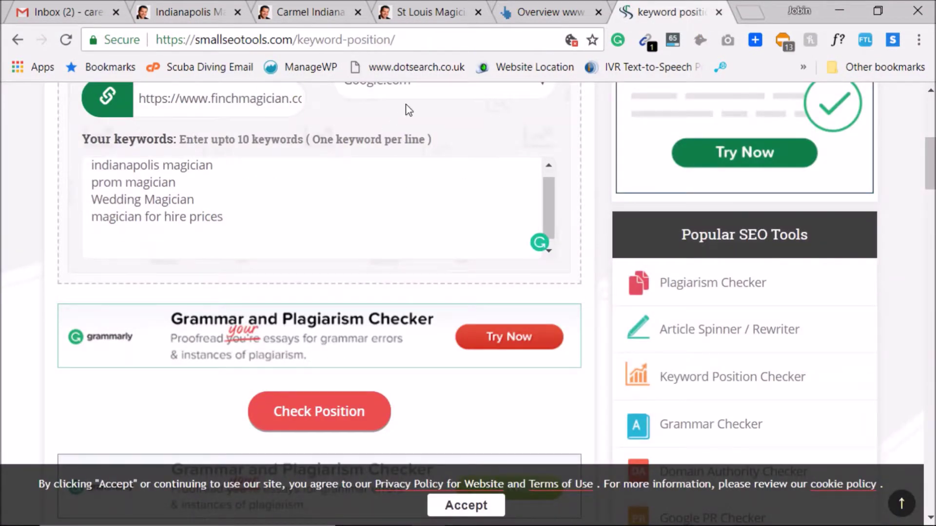
{"action": "key", "text": "BackSpace"}
{"action": "left_click", "coordinate": [536, 11]}
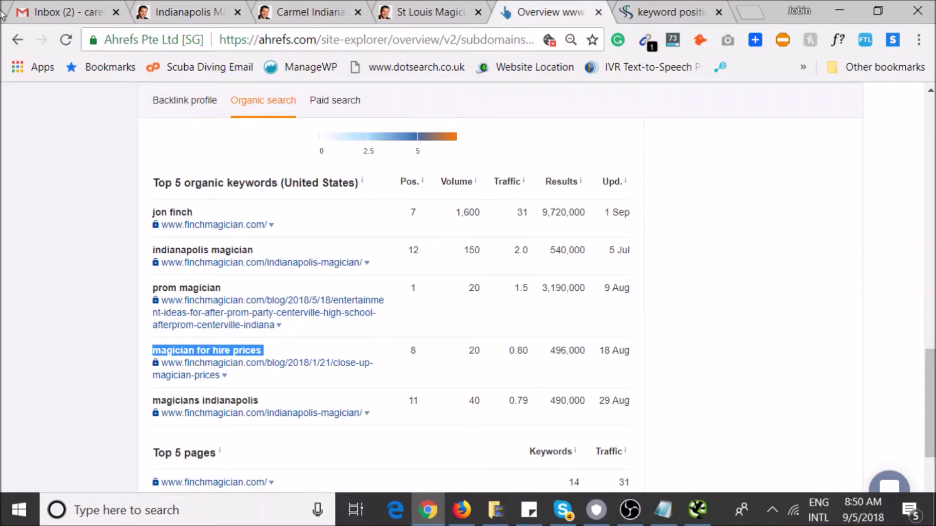
{"action": "key", "text": "alt+space"}
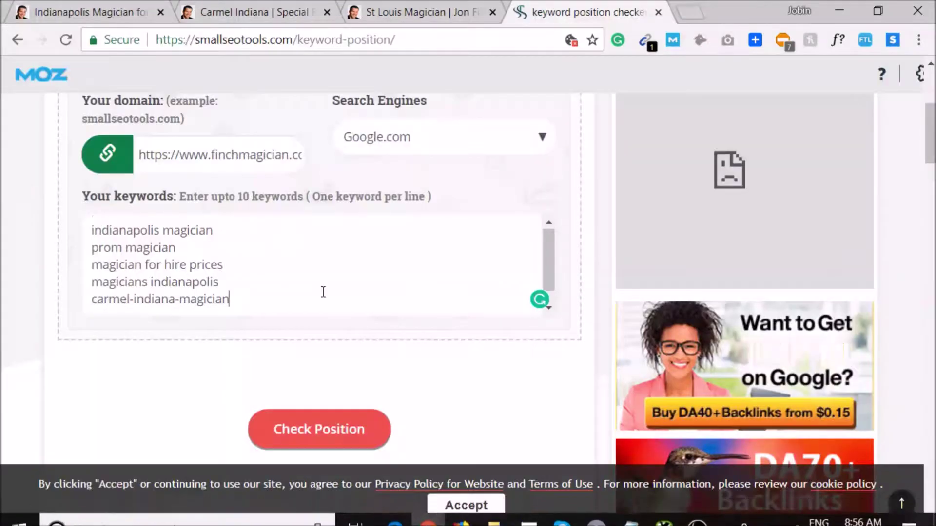
{"action": "scroll", "coordinate": [334, 309], "scroll_direction": "down", "scroll_amount": 1}
{"action": "scroll", "coordinate": [270, 289], "scroll_direction": "up", "scroll_amount": 3}
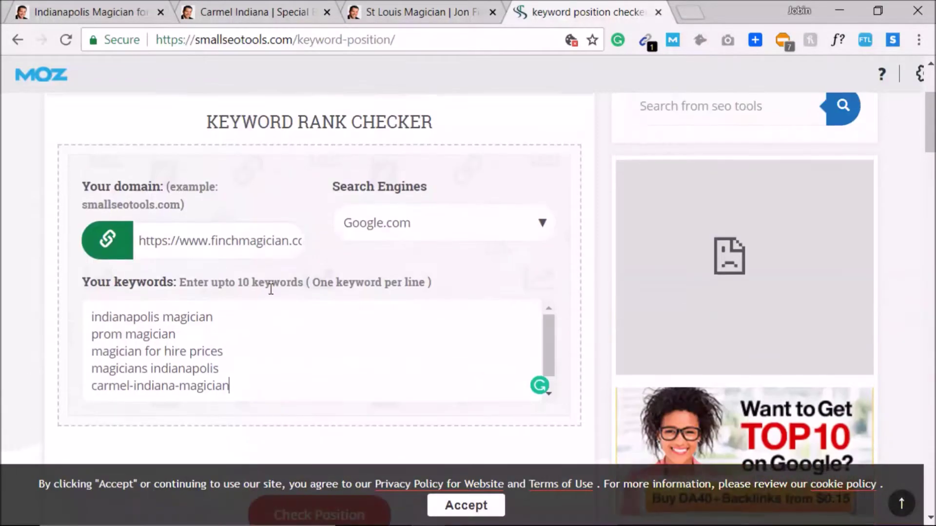
{"action": "scroll", "coordinate": [278, 311], "scroll_direction": "down", "scroll_amount": 4}
{"action": "scroll", "coordinate": [249, 271], "scroll_direction": "up", "scroll_amount": 4}
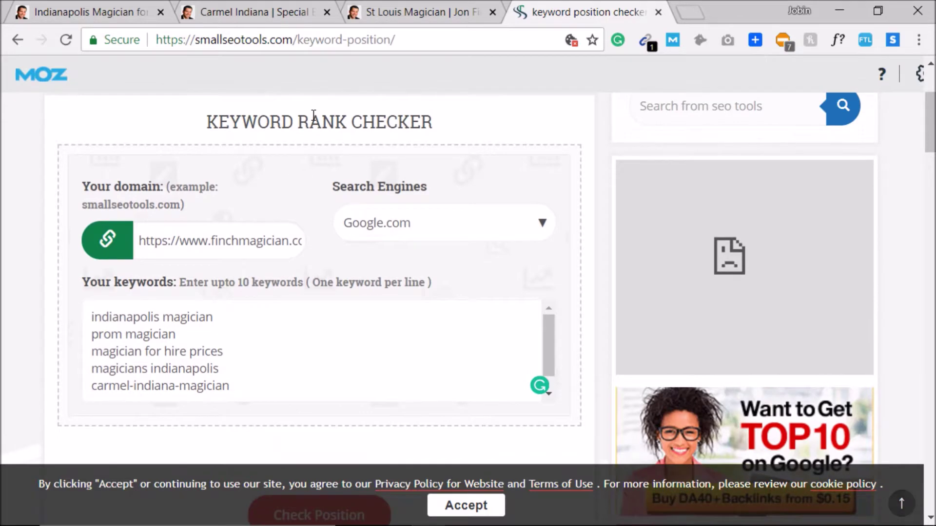
{"action": "scroll", "coordinate": [263, 345], "scroll_direction": "down", "scroll_amount": 1}
Step: Replace the hyphens in the keyword "carmel-indiana-magician" with spaces and start a new line below it
{"action": "key", "text": "Return"}
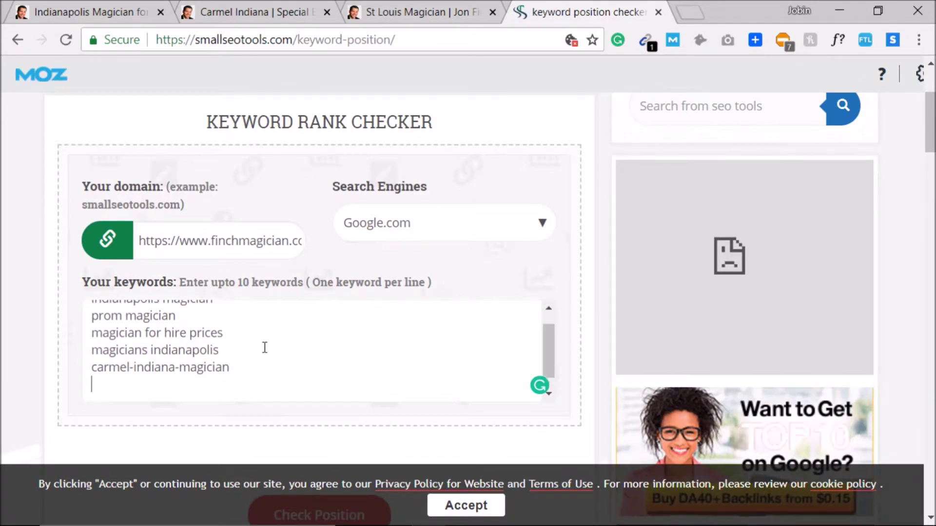
{"action": "left_click", "coordinate": [179, 366]}
{"action": "key", "text": "BackSpace"}
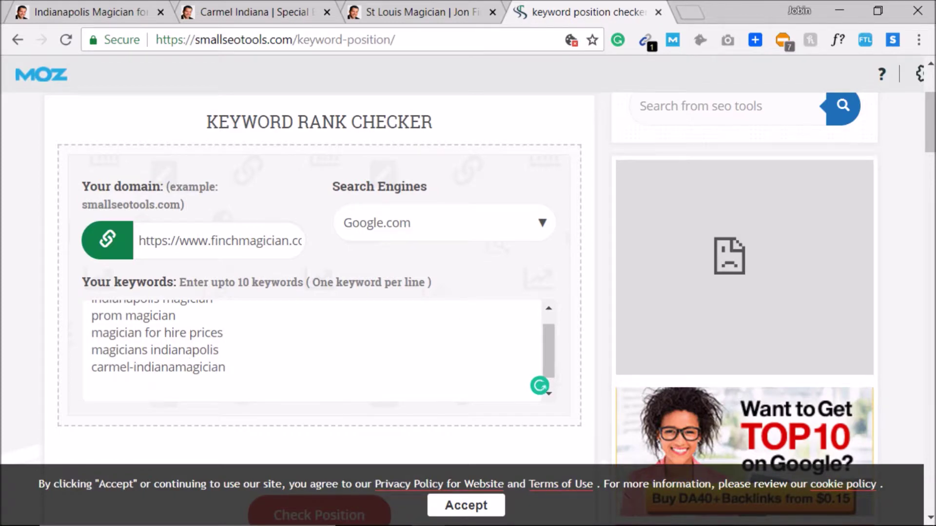
{"action": "left_click", "coordinate": [133, 368]}
{"action": "key", "text": "BackSpace"}
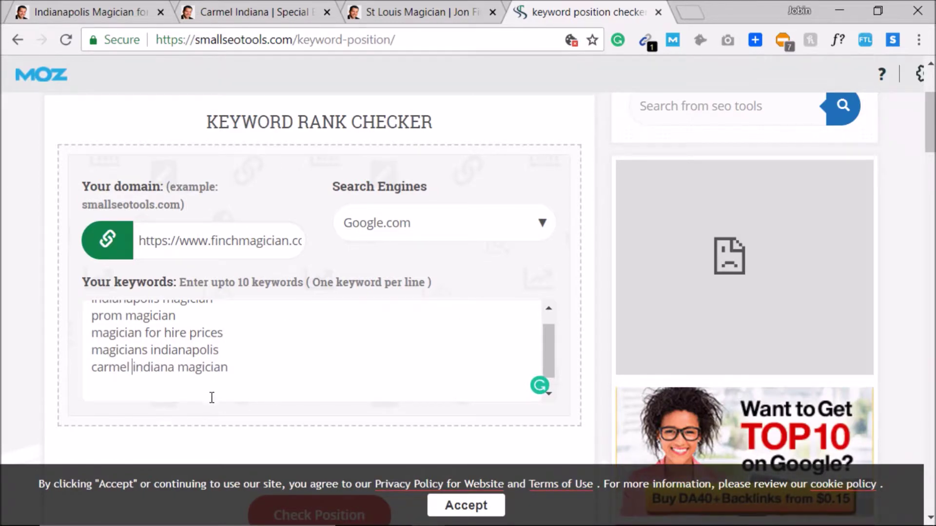
Step: Copy "magician-st-louis" from the St Louis page's web address and add it to the rank checker's keyword list
{"action": "left_click", "coordinate": [103, 5]}
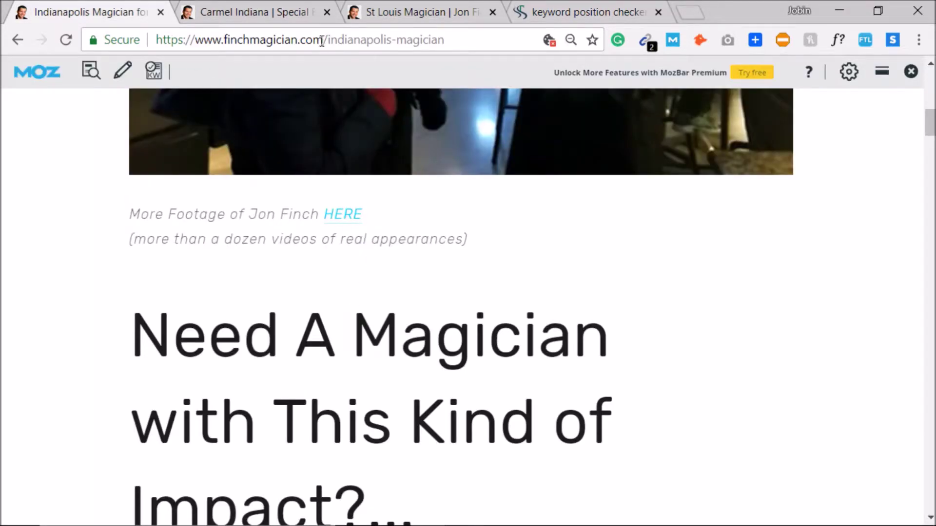
{"action": "left_click", "coordinate": [642, 5]}
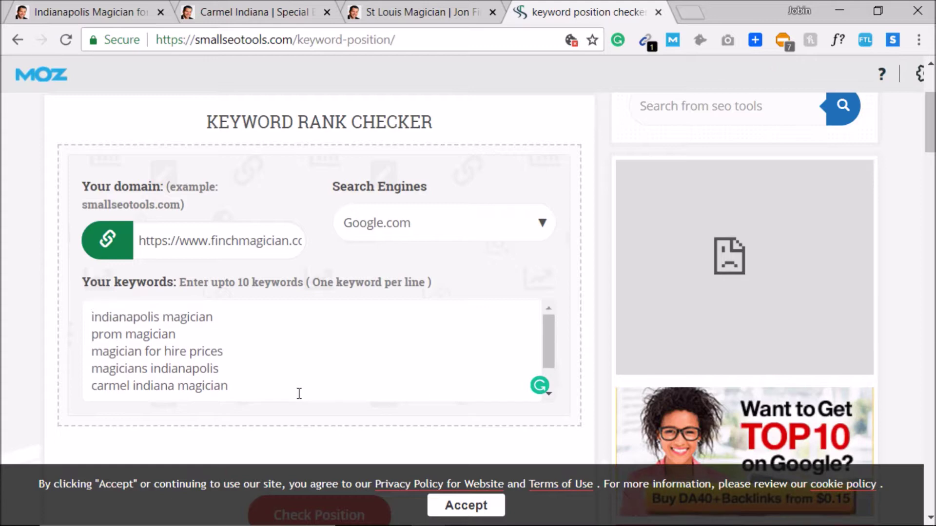
{"action": "left_click", "coordinate": [219, 315]}
{"action": "left_click", "coordinate": [416, 5]}
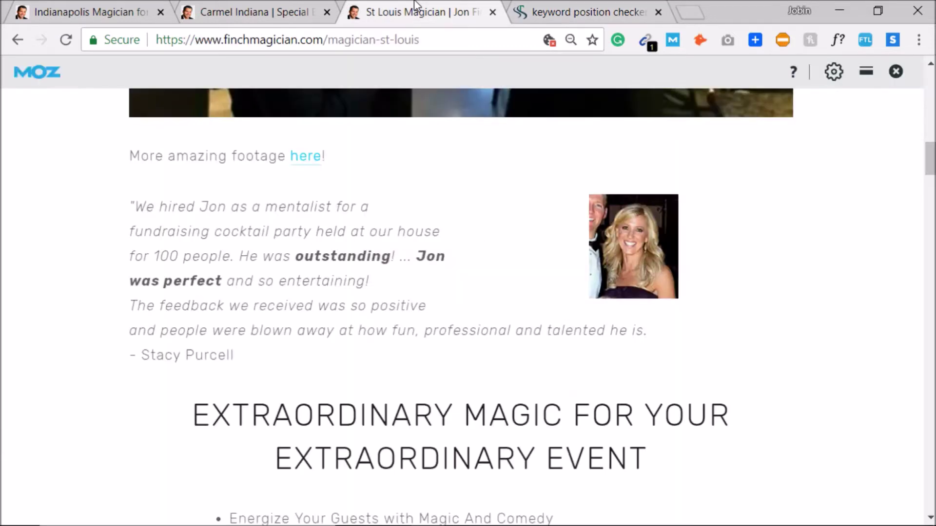
{"action": "scroll", "coordinate": [346, 365], "scroll_direction": "up", "scroll_amount": 7}
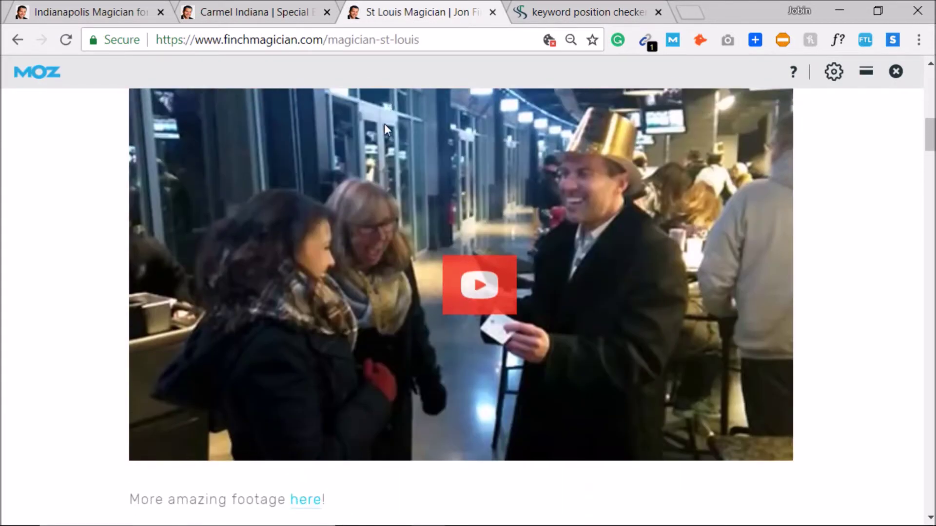
{"action": "key", "text": "ctrl+c"}
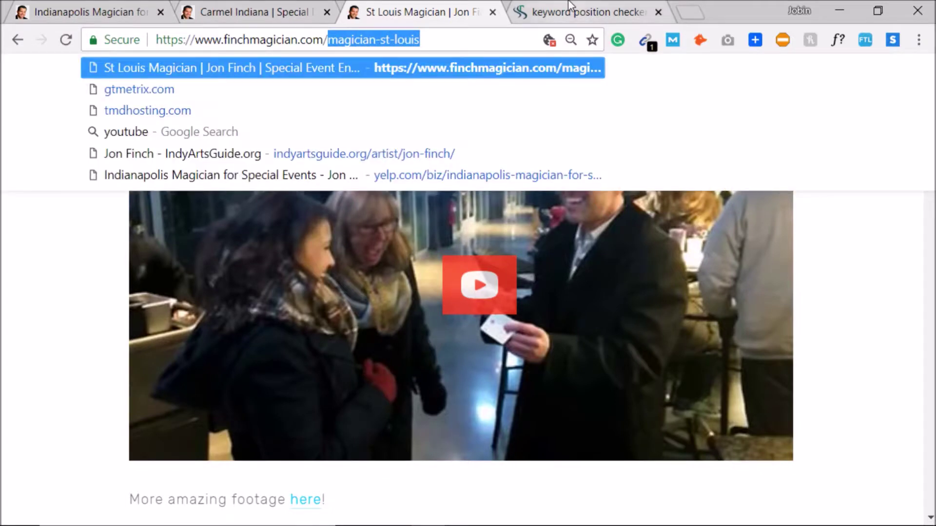
{"action": "key", "text": "ctrl+Tab"}
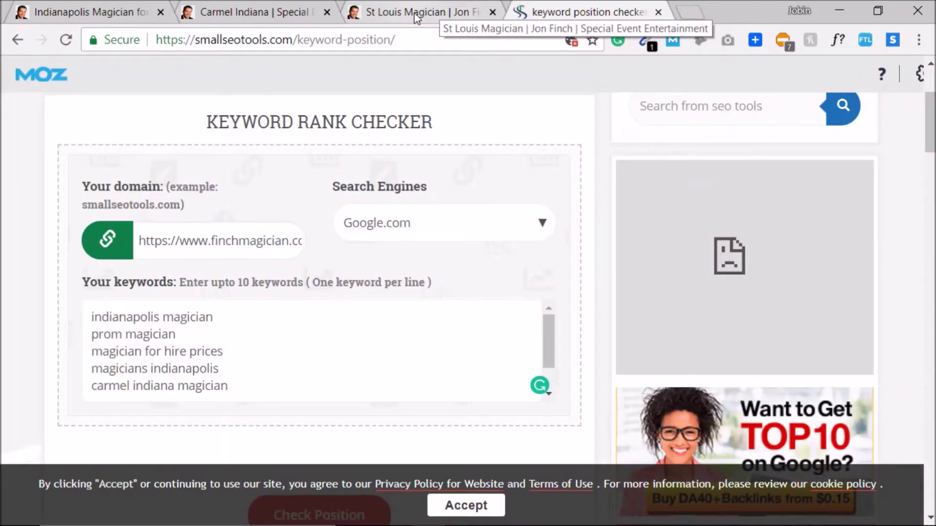
{"action": "scroll", "coordinate": [272, 393], "scroll_direction": "down", "scroll_amount": 1}
{"action": "key", "text": "ctrl+v"}
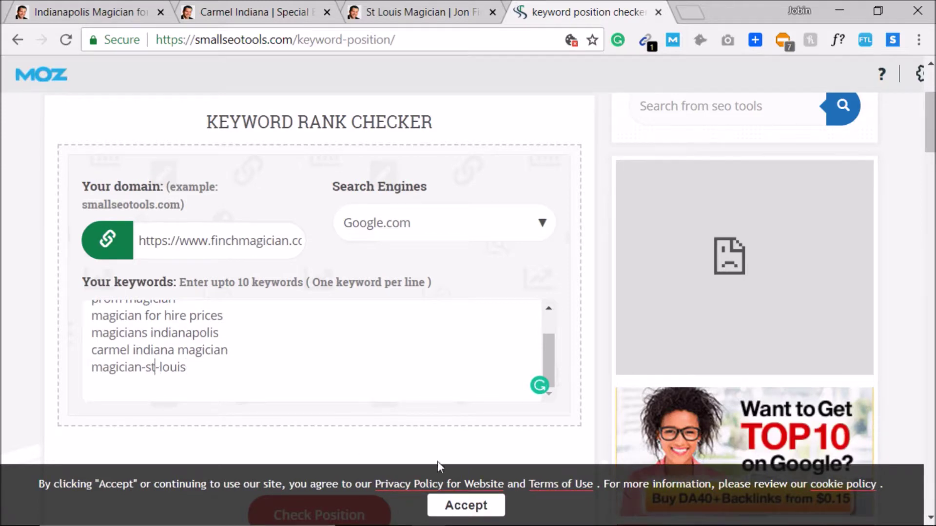
Step: Replace the hyphens in the keyword "magician-st-louis" with spaces
{"action": "key", "text": "Delete"}
{"action": "key", "text": "Left"}
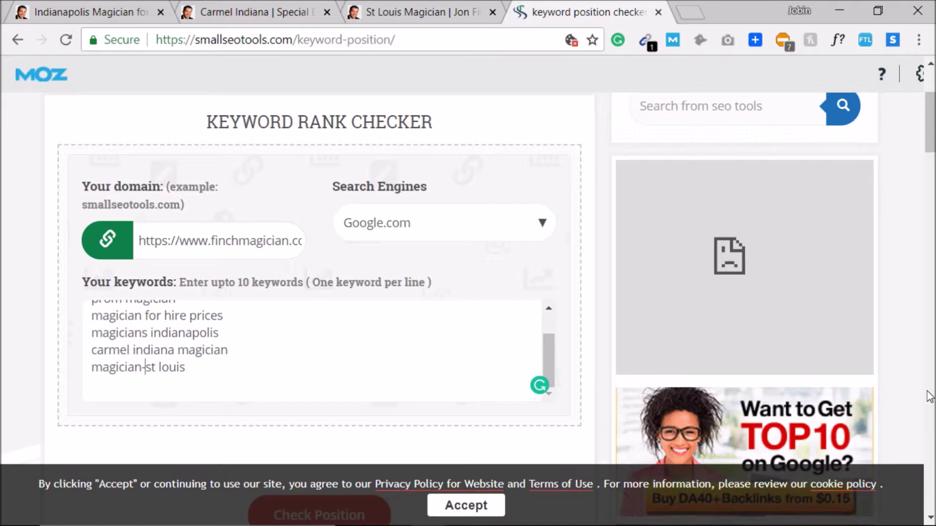
{"action": "scroll", "coordinate": [13, 228], "scroll_direction": "down", "scroll_amount": 2}
Step: Add "st louis magician" on its own line by copying the words from the keyword above
{"action": "left_click_drag", "start_coordinate": [146, 282], "coordinate": [217, 310]}
{"action": "left_click", "coordinate": [210, 286]}
{"action": "key", "text": "Return"}
{"action": "key", "text": "ctrl+v"}
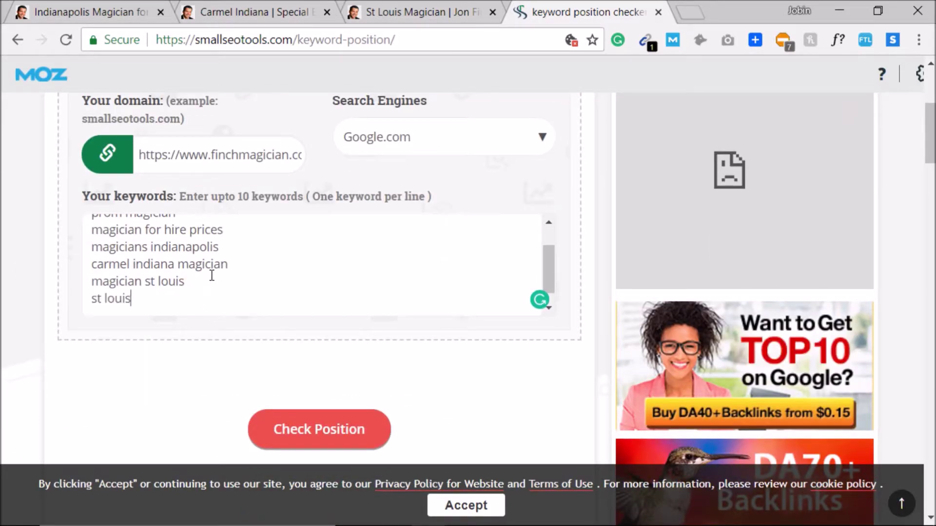
{"action": "double_click", "coordinate": [127, 281]}
{"action": "left_click", "coordinate": [153, 297]}
{"action": "key", "text": "ctrl+v"}
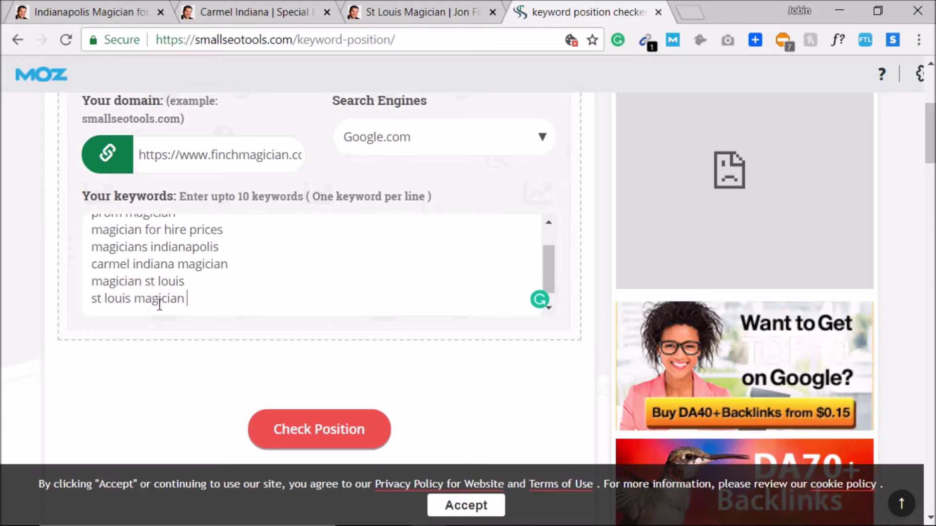
Step: Run the position check for the listed keywords and complete the image captcha by selecting the mountain or hill pictures
{"action": "left_click", "coordinate": [334, 431]}
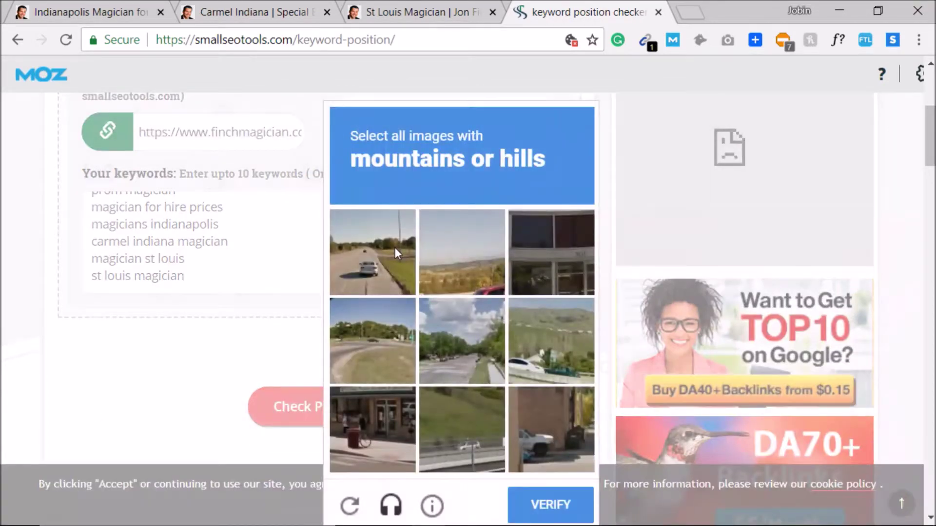
{"action": "left_click", "coordinate": [544, 340]}
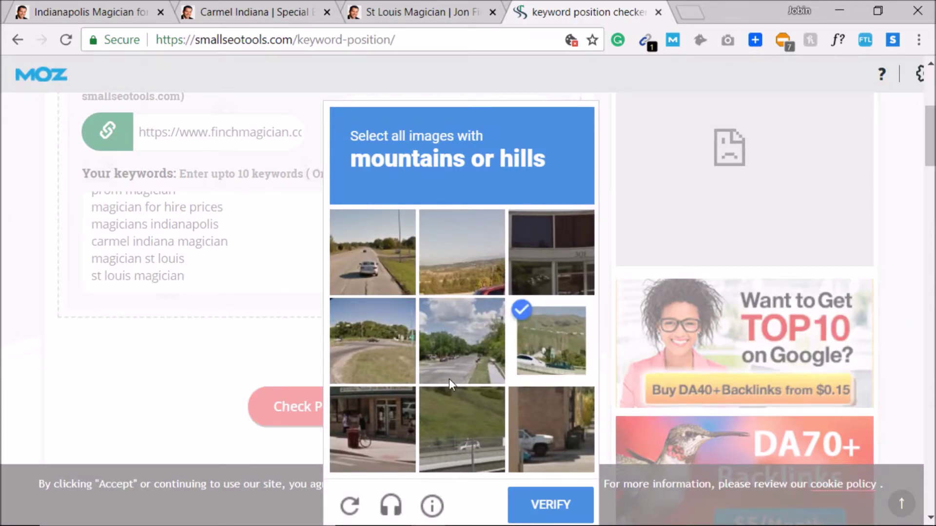
{"action": "left_click", "coordinate": [468, 429]}
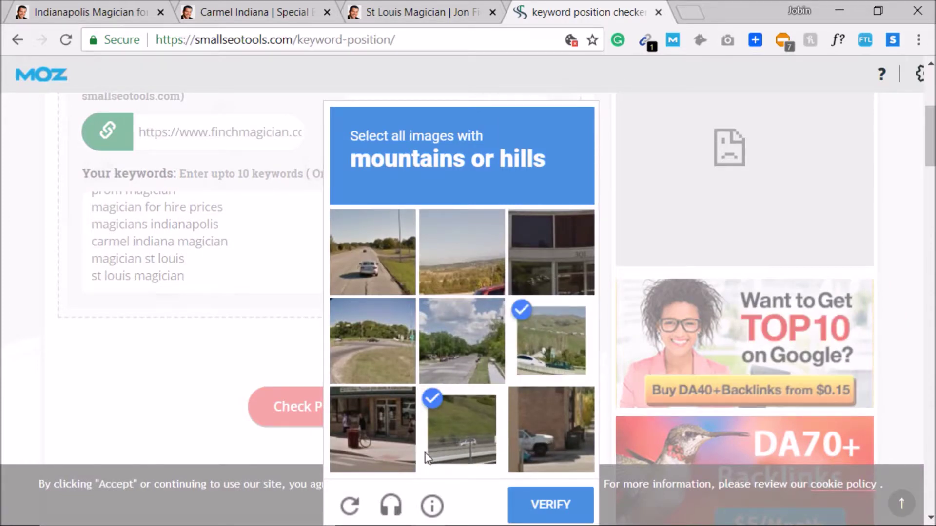
{"action": "left_click", "coordinate": [447, 250]}
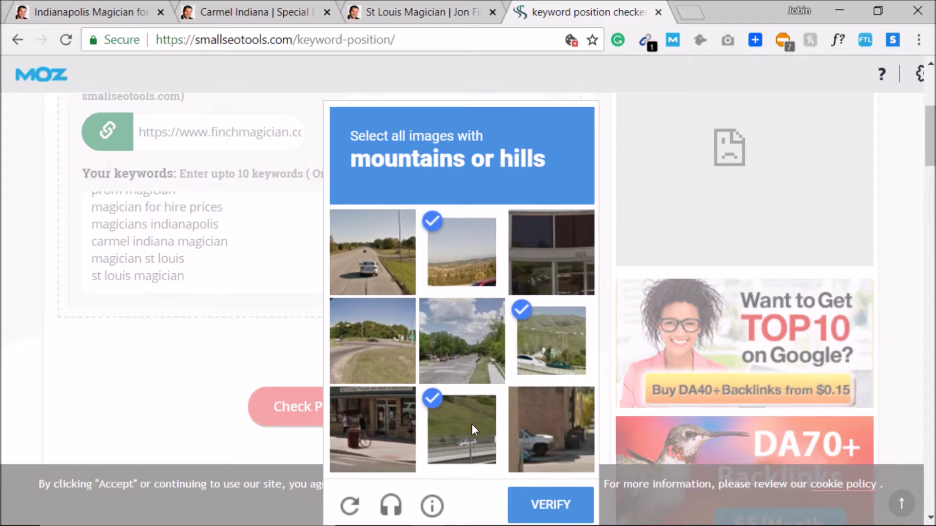
{"action": "left_click", "coordinate": [542, 511]}
{"action": "scroll", "coordinate": [517, 456], "scroll_direction": "down", "scroll_amount": 1}
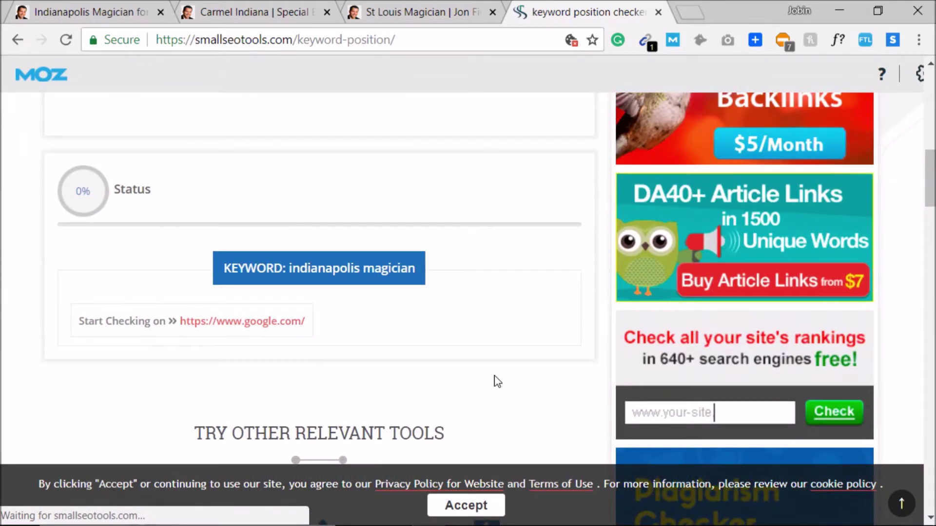
Step: Review the keyword position results, focusing on "indianapolis magician"
{"action": "scroll", "coordinate": [497, 380], "scroll_direction": "up", "scroll_amount": 1}
{"action": "left_click_drag", "start_coordinate": [113, 258], "coordinate": [139, 252]}
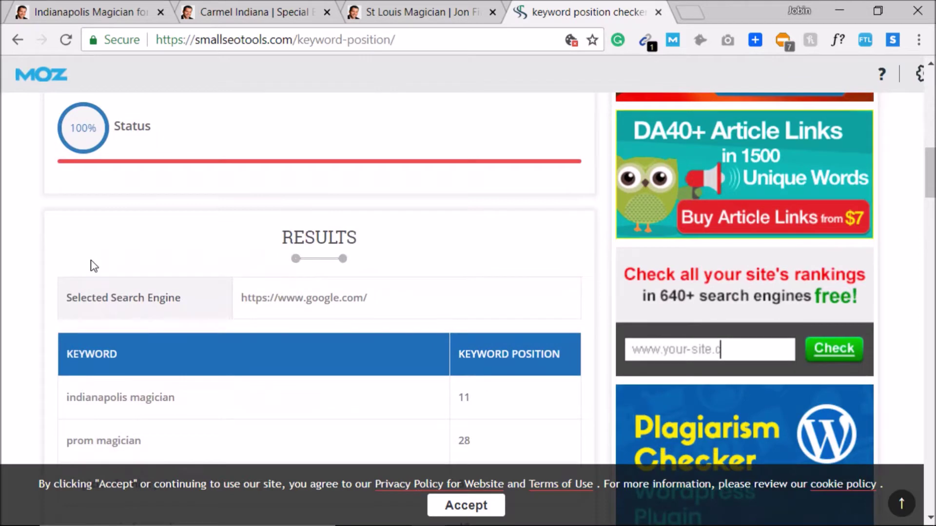
{"action": "scroll", "coordinate": [94, 266], "scroll_direction": "down", "scroll_amount": 3}
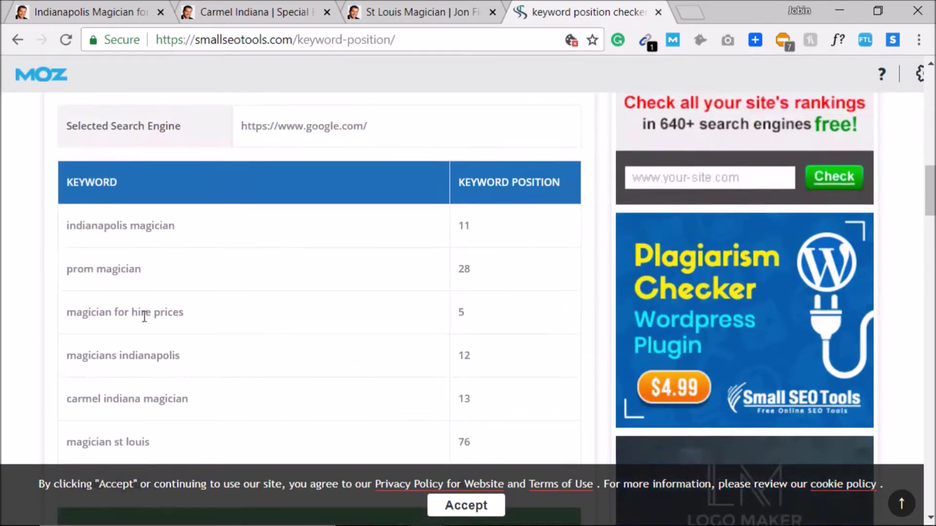
{"action": "triple_click", "coordinate": [146, 225]}
{"action": "left_click", "coordinate": [146, 255]}
{"action": "triple_click", "coordinate": [137, 227]}
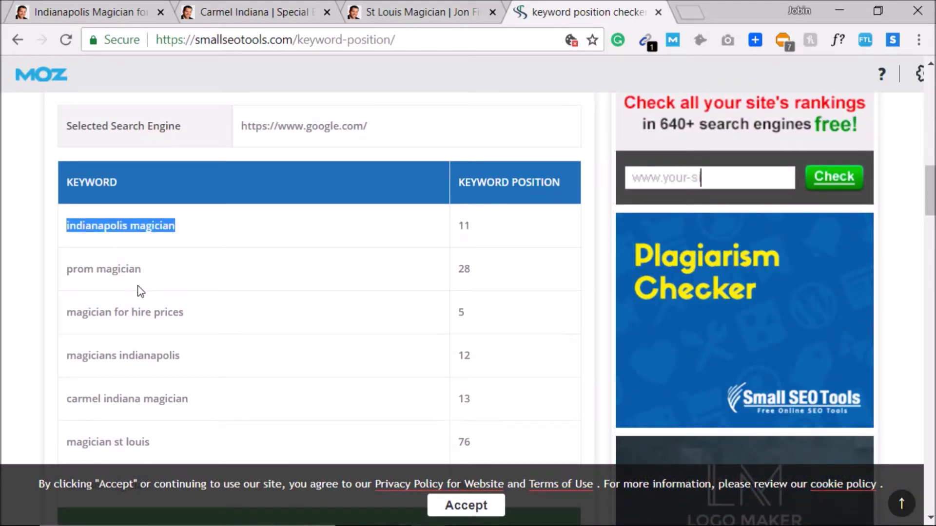
{"action": "left_click", "coordinate": [196, 242]}
Step: Search Google for "magician for hire prices" from the results table and look through the listings
{"action": "triple_click", "coordinate": [110, 310]}
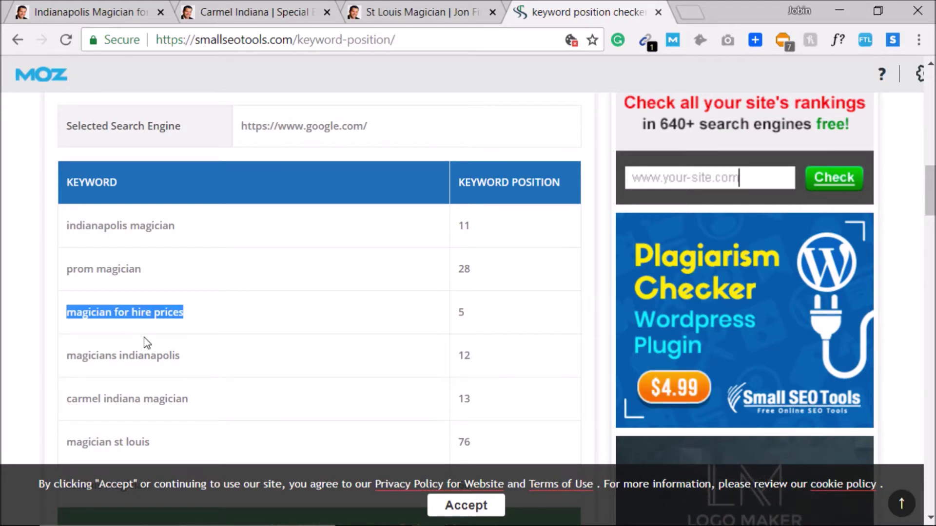
{"action": "scroll", "coordinate": [144, 339], "scroll_direction": "down", "scroll_amount": 2}
{"action": "right_click", "coordinate": [161, 228]}
{"action": "left_click", "coordinate": [200, 238]}
{"action": "right_click", "coordinate": [172, 231]}
{"action": "left_click", "coordinate": [242, 257]}
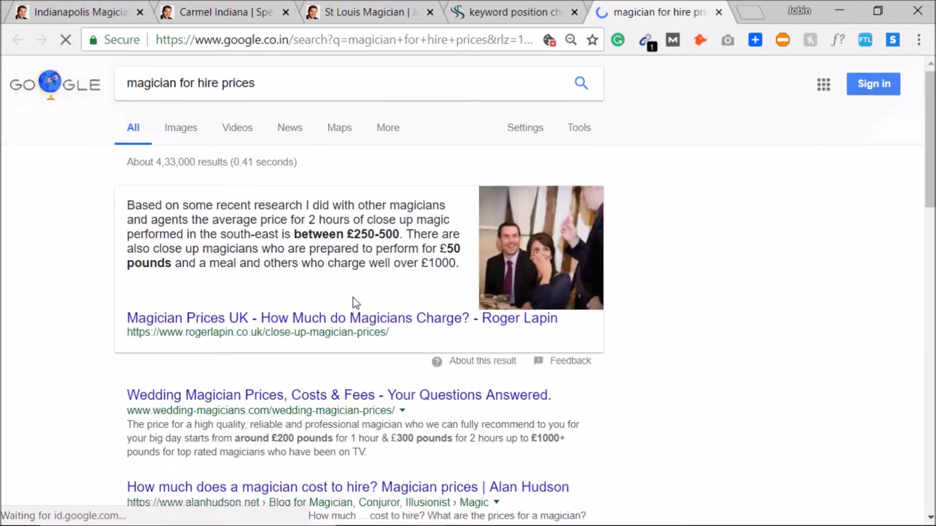
{"action": "scroll", "coordinate": [352, 303], "scroll_direction": "down", "scroll_amount": 7}
{"action": "scroll", "coordinate": [295, 319], "scroll_direction": "up", "scroll_amount": 2}
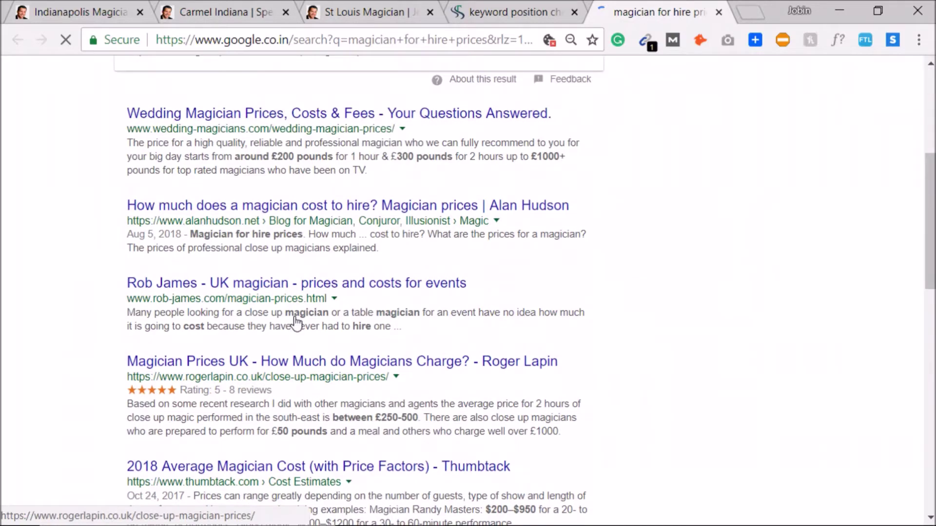
Step: Examine the Google results and related searches for "magician for hire prices", and close that results page
{"action": "scroll", "coordinate": [295, 319], "scroll_direction": "down", "scroll_amount": 2}
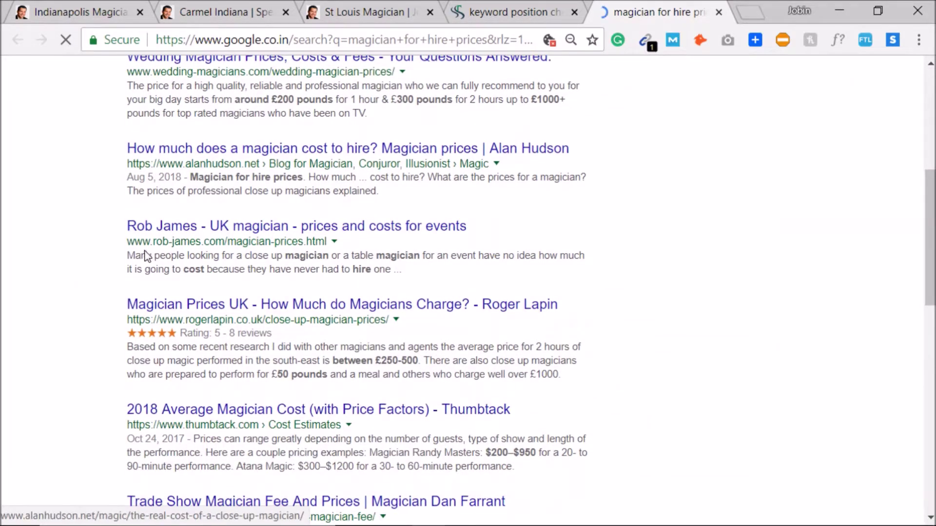
{"action": "scroll", "coordinate": [143, 255], "scroll_direction": "down", "scroll_amount": 1}
{"action": "scroll", "coordinate": [60, 297], "scroll_direction": "down", "scroll_amount": 2}
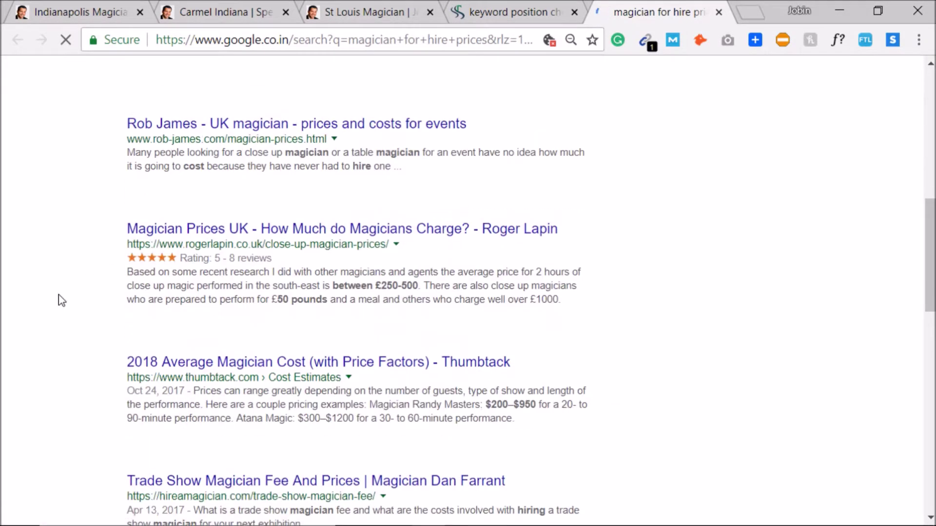
{"action": "scroll", "coordinate": [62, 300], "scroll_direction": "down", "scroll_amount": 3}
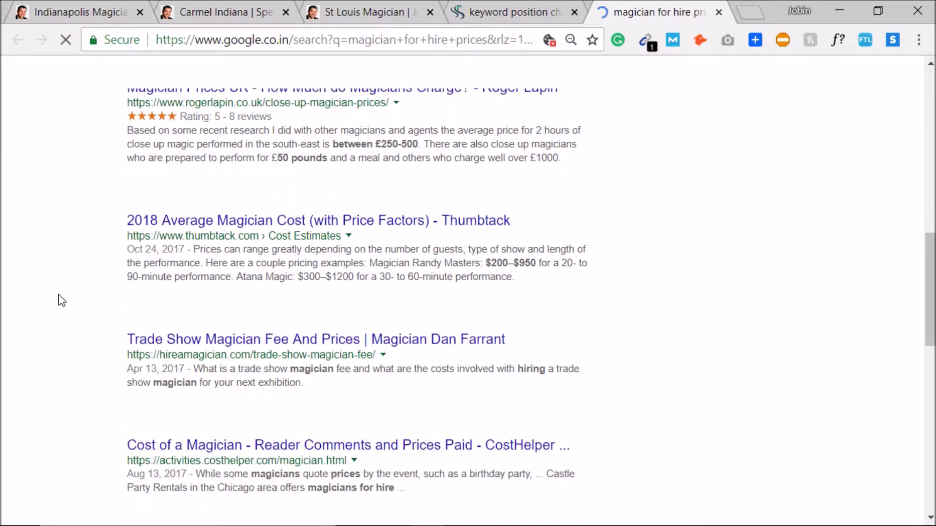
{"action": "scroll", "coordinate": [63, 303], "scroll_direction": "down", "scroll_amount": 5}
{"action": "scroll", "coordinate": [62, 302], "scroll_direction": "down", "scroll_amount": 5}
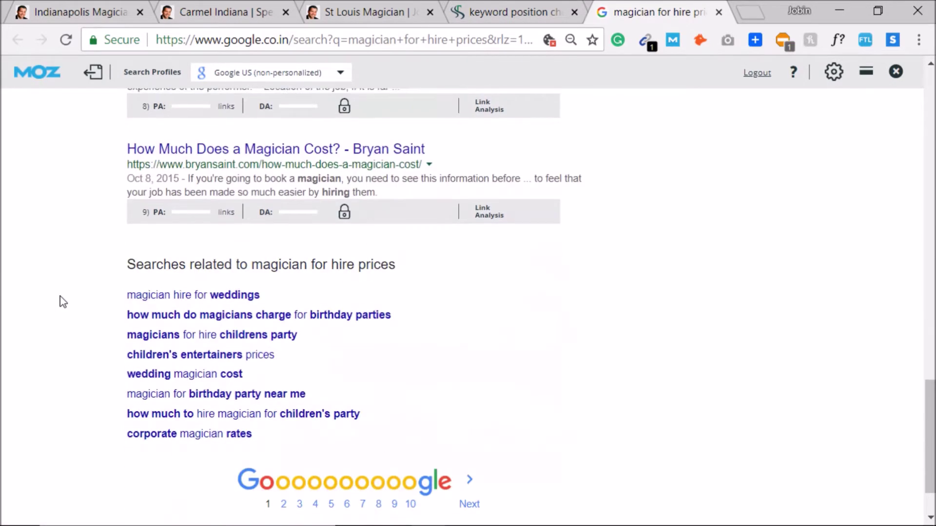
{"action": "scroll", "coordinate": [68, 302], "scroll_direction": "up", "scroll_amount": 18}
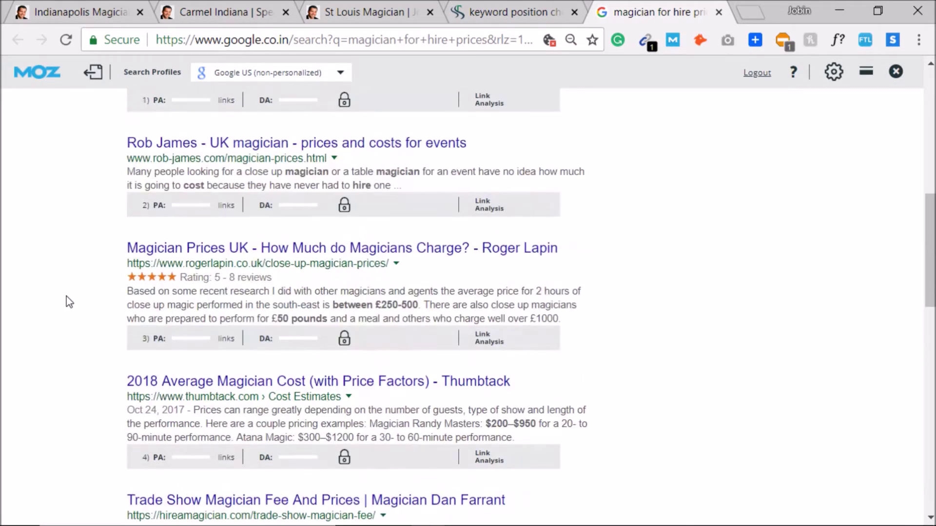
{"action": "scroll", "coordinate": [69, 302], "scroll_direction": "up", "scroll_amount": 9}
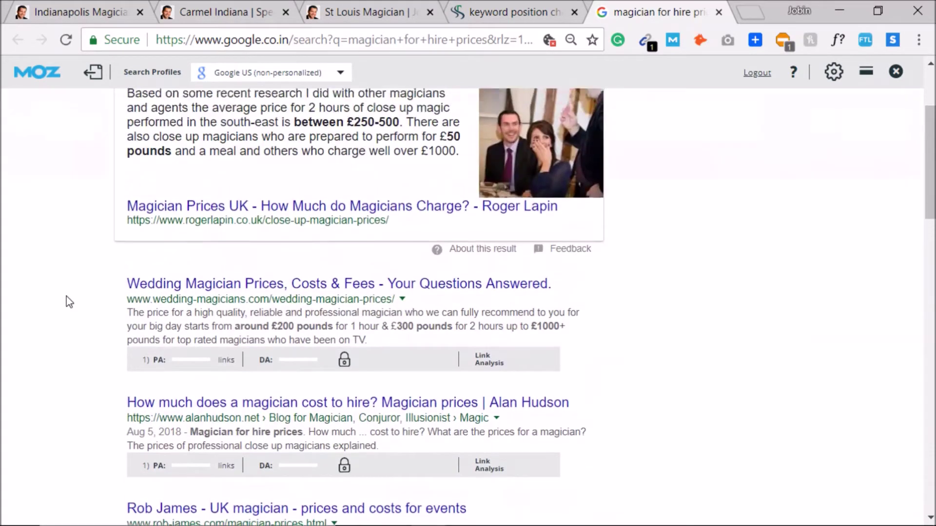
{"action": "scroll", "coordinate": [69, 302], "scroll_direction": "down", "scroll_amount": 9}
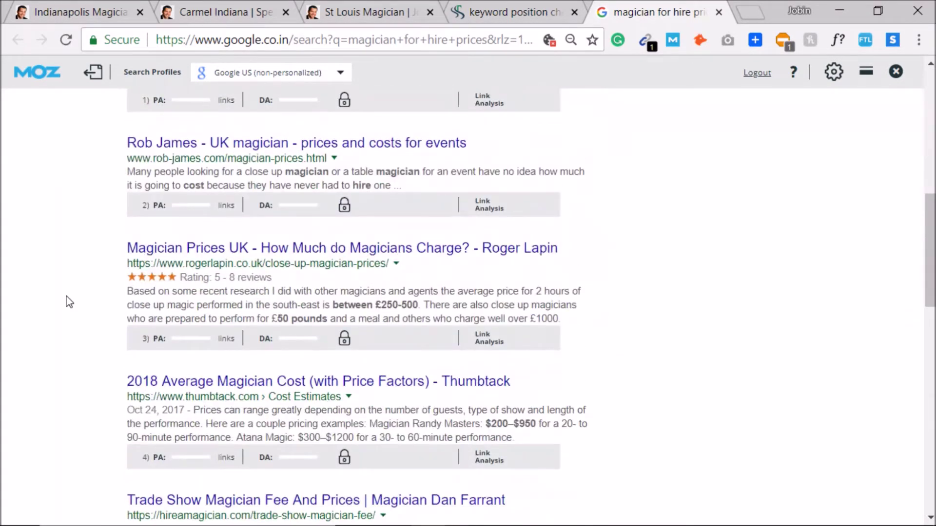
{"action": "scroll", "coordinate": [69, 302], "scroll_direction": "up", "scroll_amount": 7}
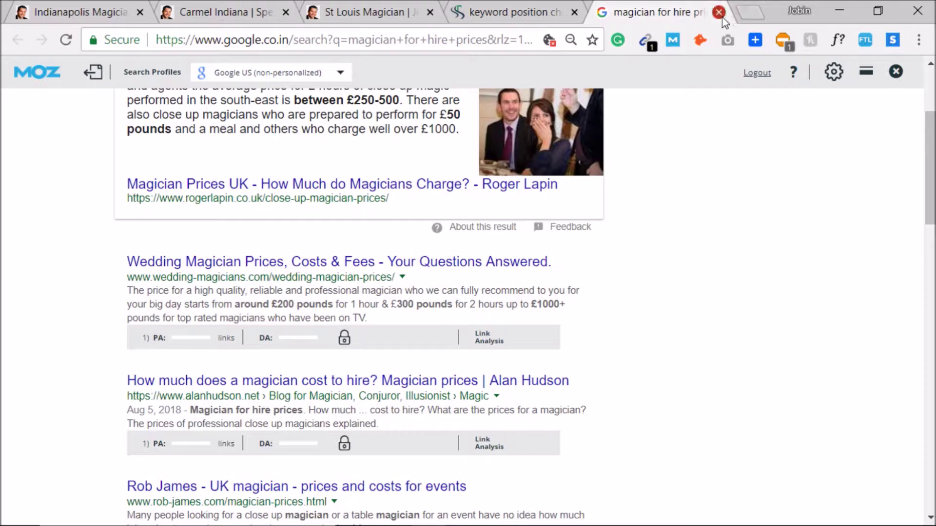
{"action": "left_click", "coordinate": [718, 12]}
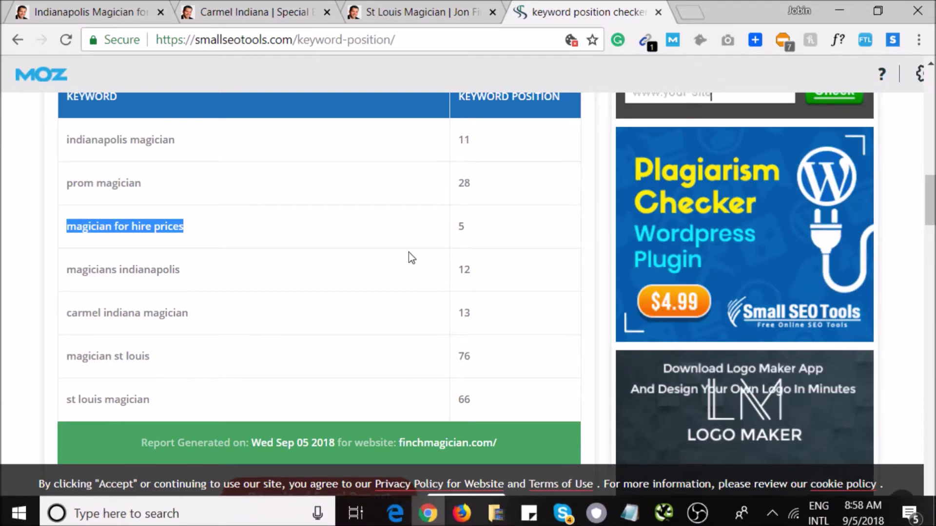
Step: Review the keyword position report, checking the rankings for "magicians indianapolis", "indianapolis magician" and "prom magician"
{"action": "triple_click", "coordinate": [165, 269]}
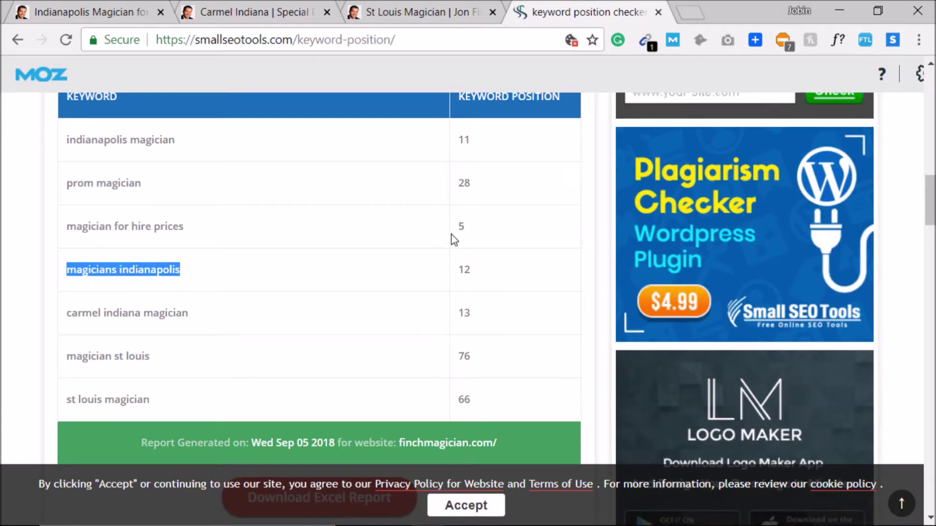
{"action": "left_click_drag", "start_coordinate": [459, 131], "coordinate": [476, 375]}
{"action": "left_click", "coordinate": [345, 290]}
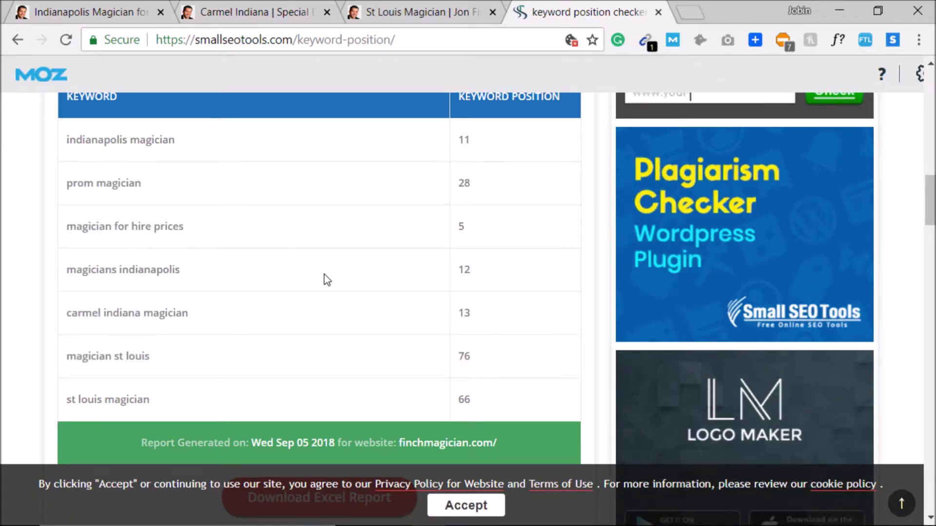
{"action": "triple_click", "coordinate": [126, 140]}
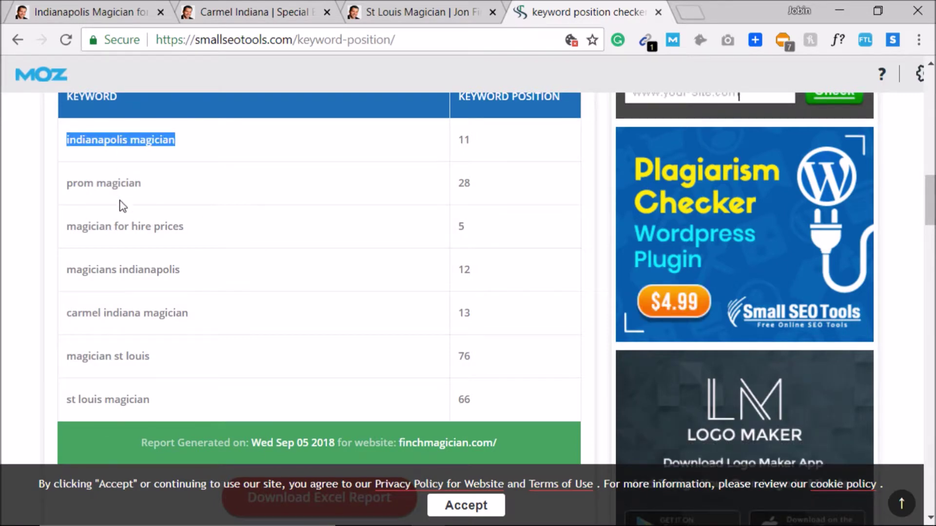
{"action": "left_click", "coordinate": [117, 183]}
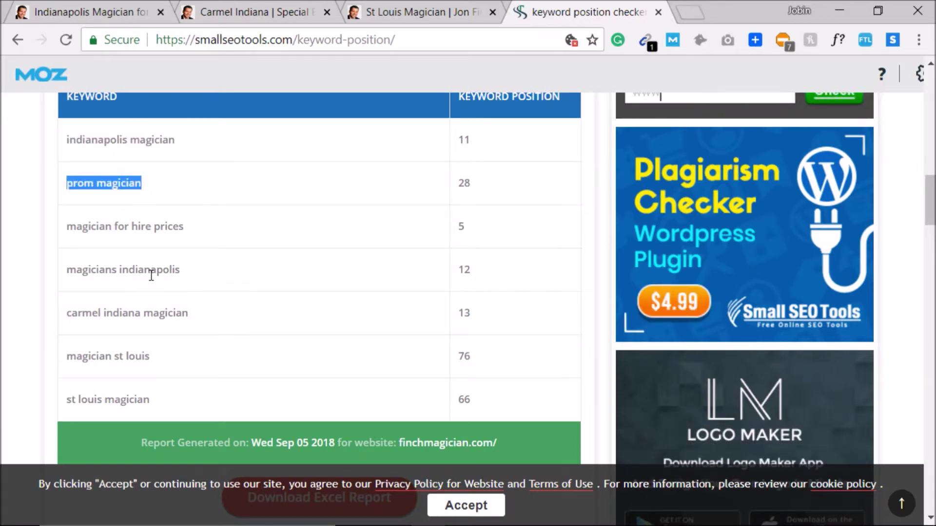
Step: Switch to the Indianapolis magician page and examine its banner and the "Need A Magician with This Kind of Impact?..." heading
{"action": "left_click", "coordinate": [121, 7]}
{"action": "scroll", "coordinate": [282, 326], "scroll_direction": "up", "scroll_amount": 10}
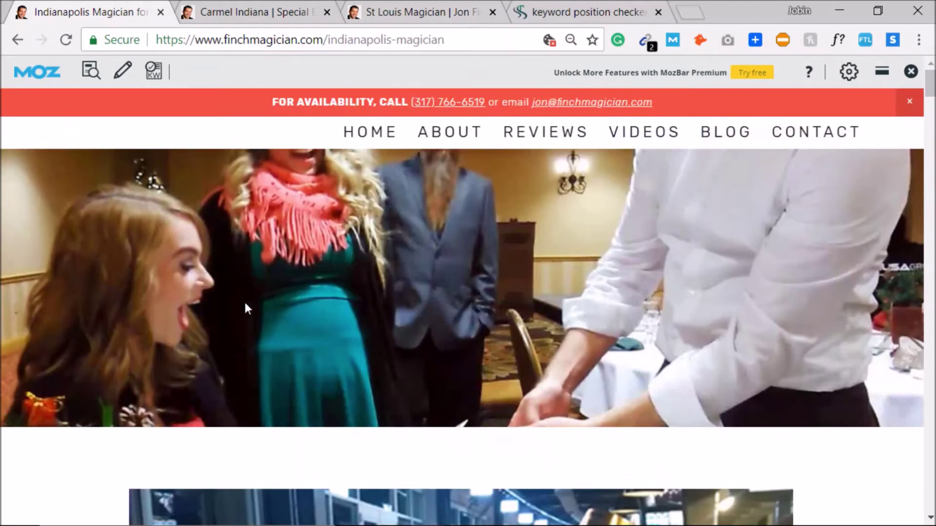
{"action": "left_click", "coordinate": [63, 359]}
{"action": "scroll", "coordinate": [209, 347], "scroll_direction": "down", "scroll_amount": 15}
{"action": "scroll", "coordinate": [221, 347], "scroll_direction": "down", "scroll_amount": 1}
{"action": "left_click_drag", "start_coordinate": [170, 249], "coordinate": [528, 386]}
{"action": "left_click", "coordinate": [483, 385]}
{"action": "left_click_drag", "start_coordinate": [144, 248], "coordinate": [441, 415]}
{"action": "left_click", "coordinate": [632, 133]}
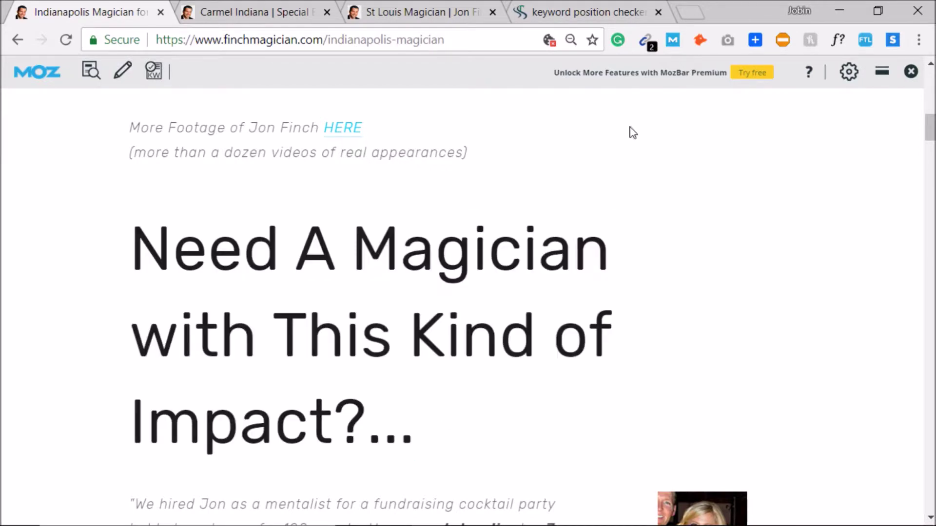
Step: Inspect the page title, meta description, H1 and H2 in MozBar's on-page elements, and close the analysis
{"action": "left_click", "coordinate": [91, 72]}
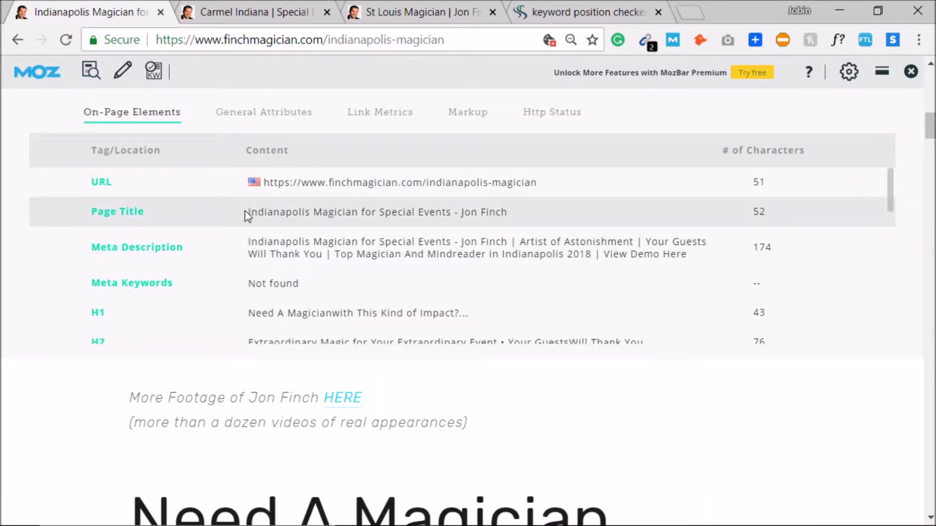
{"action": "left_click_drag", "start_coordinate": [248, 216], "coordinate": [559, 216]}
{"action": "left_click", "coordinate": [377, 210]}
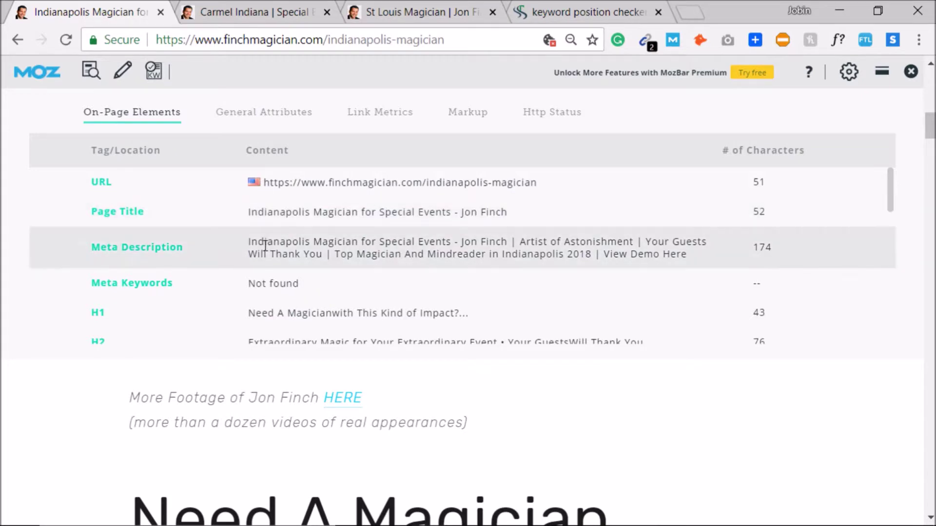
{"action": "triple_click", "coordinate": [305, 261]}
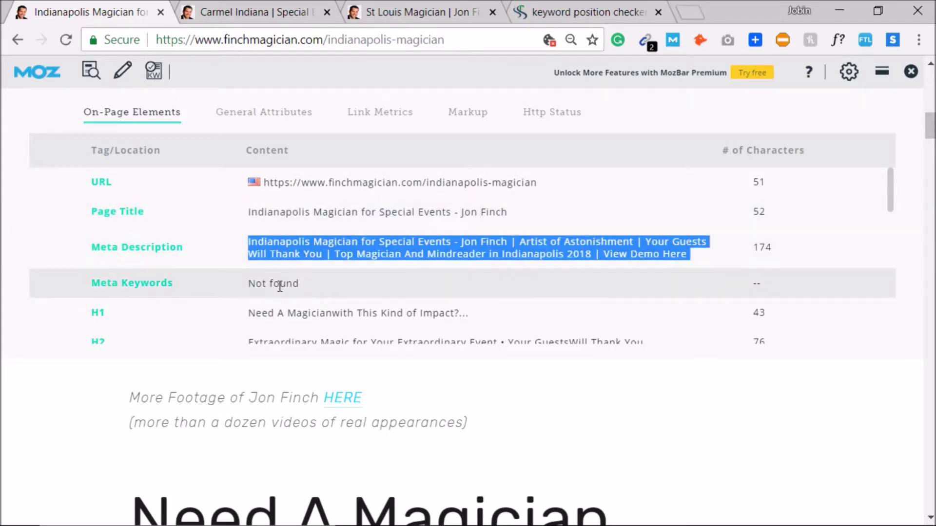
{"action": "triple_click", "coordinate": [281, 313]}
{"action": "triple_click", "coordinate": [280, 341]}
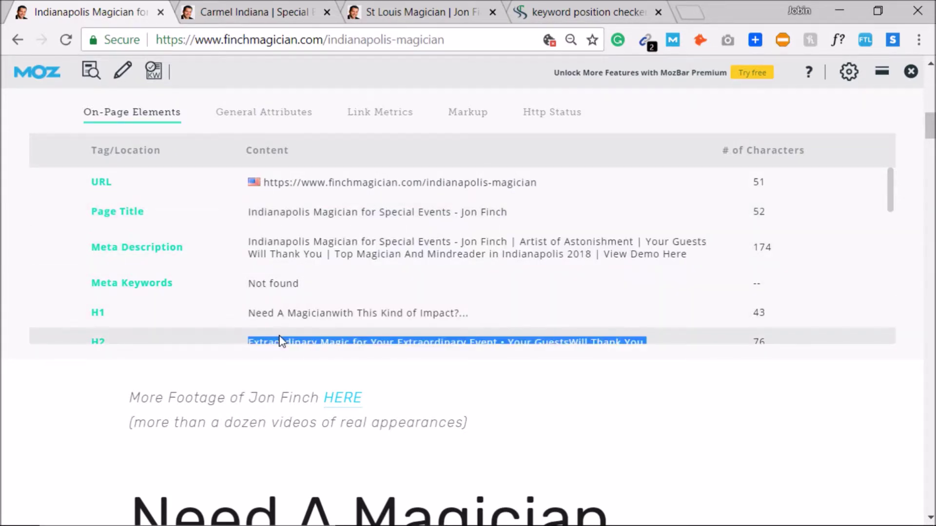
{"action": "left_click", "coordinate": [92, 70]}
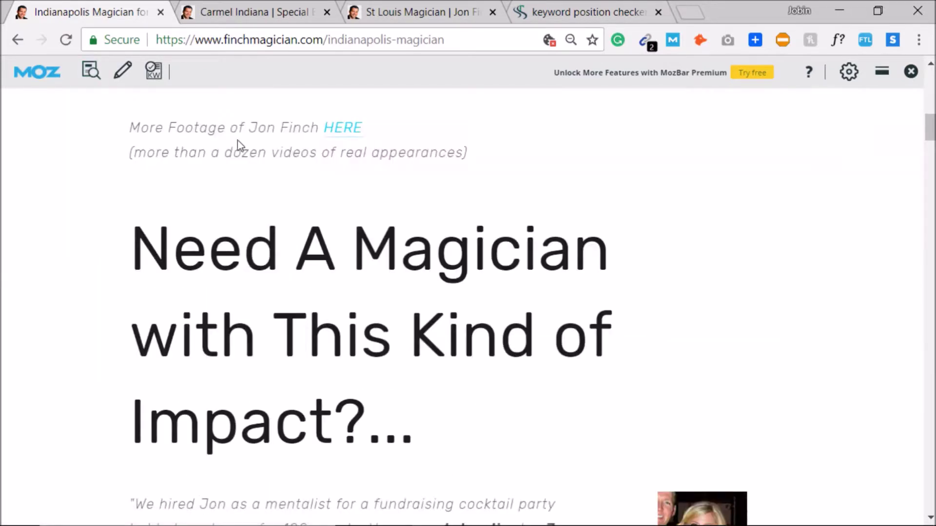
Step: Reopen the MozBar page analysis to compare the meta description with the page title, and close it
{"action": "left_click", "coordinate": [92, 71]}
{"action": "triple_click", "coordinate": [319, 240]}
{"action": "triple_click", "coordinate": [562, 241]}
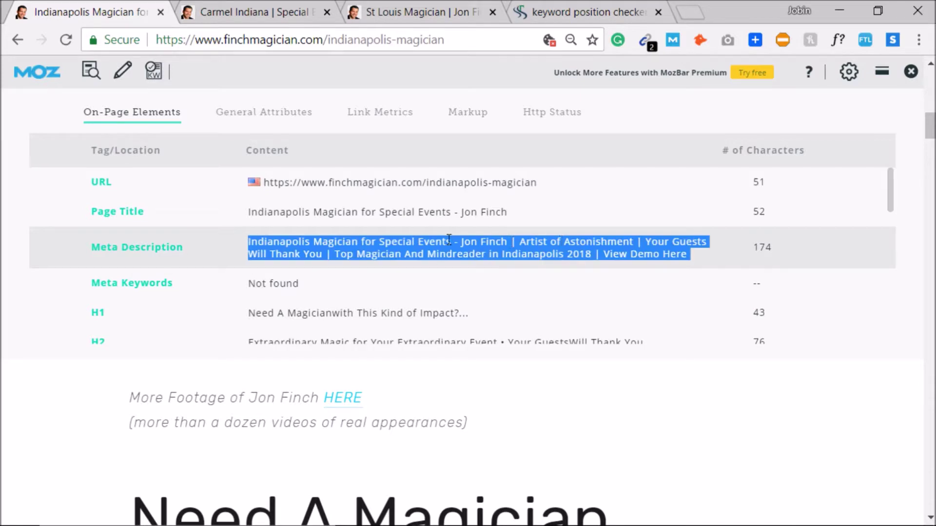
{"action": "triple_click", "coordinate": [342, 257]}
{"action": "triple_click", "coordinate": [329, 257]}
{"action": "left_click", "coordinate": [359, 242]}
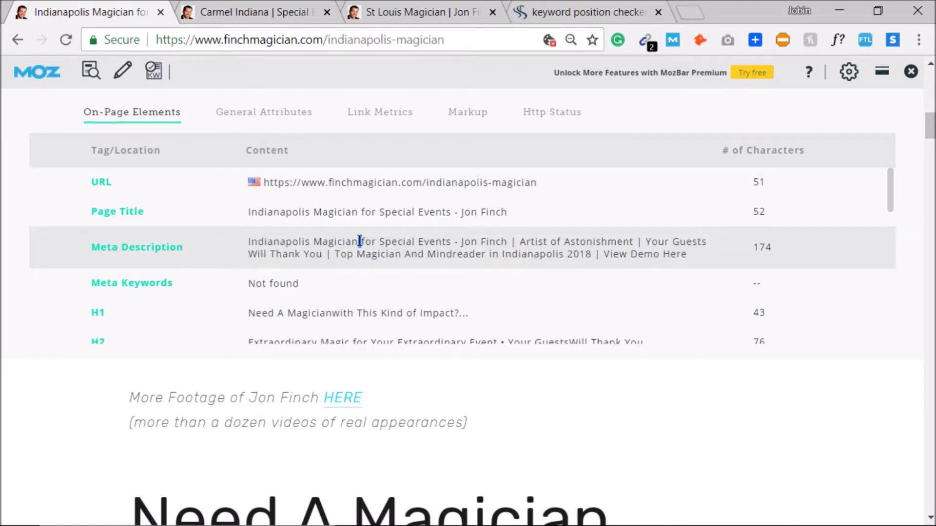
{"action": "triple_click", "coordinate": [359, 211]}
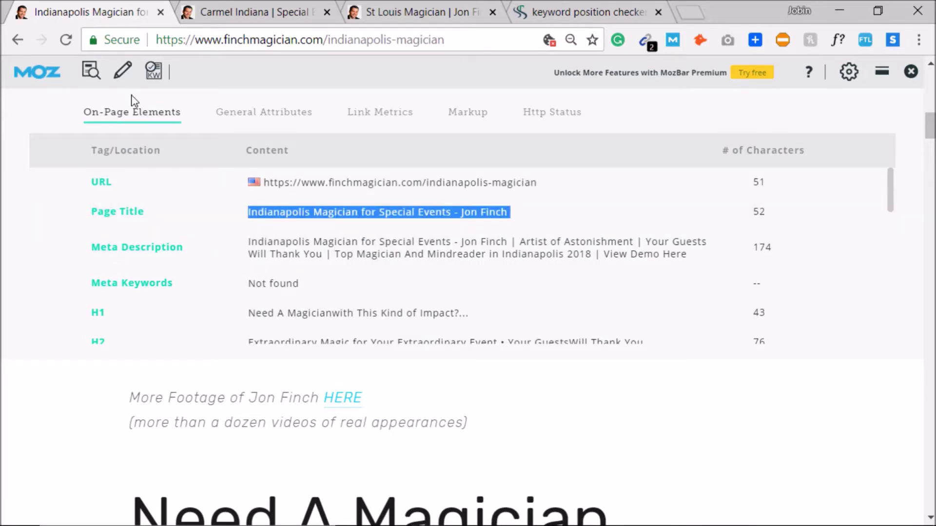
{"action": "left_click", "coordinate": [98, 72]}
Step: Look through the headings and testimonials in the body of the Indianapolis magician page
{"action": "scroll", "coordinate": [253, 317], "scroll_direction": "down", "scroll_amount": 8}
{"action": "scroll", "coordinate": [287, 317], "scroll_direction": "down", "scroll_amount": 5}
{"action": "scroll", "coordinate": [288, 312], "scroll_direction": "up", "scroll_amount": 8}
{"action": "triple_click", "coordinate": [313, 277]}
{"action": "left_click", "coordinate": [348, 351]}
{"action": "scroll", "coordinate": [550, 319], "scroll_direction": "down", "scroll_amount": 5}
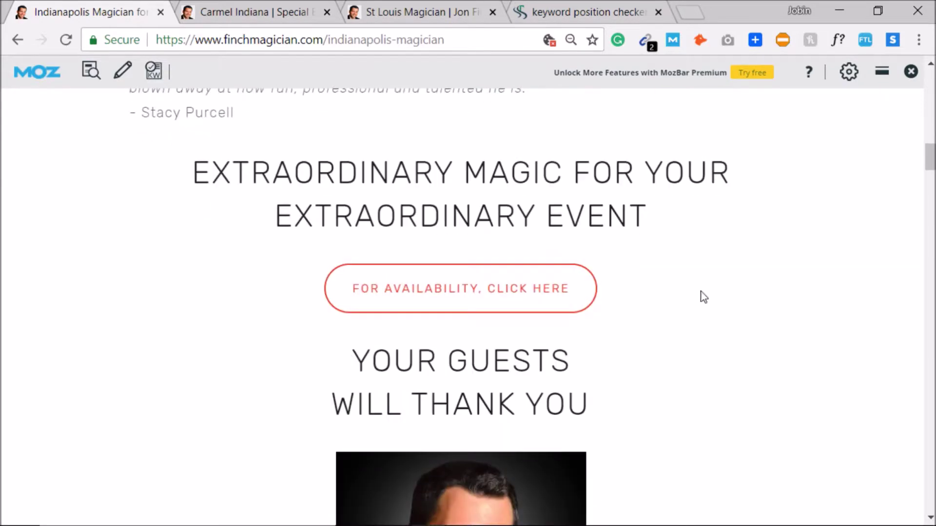
Step: Search the page text for "Indianapolis" and step through the matches
{"action": "key", "text": "ctrl+f"}
{"action": "type", "text": "india"}
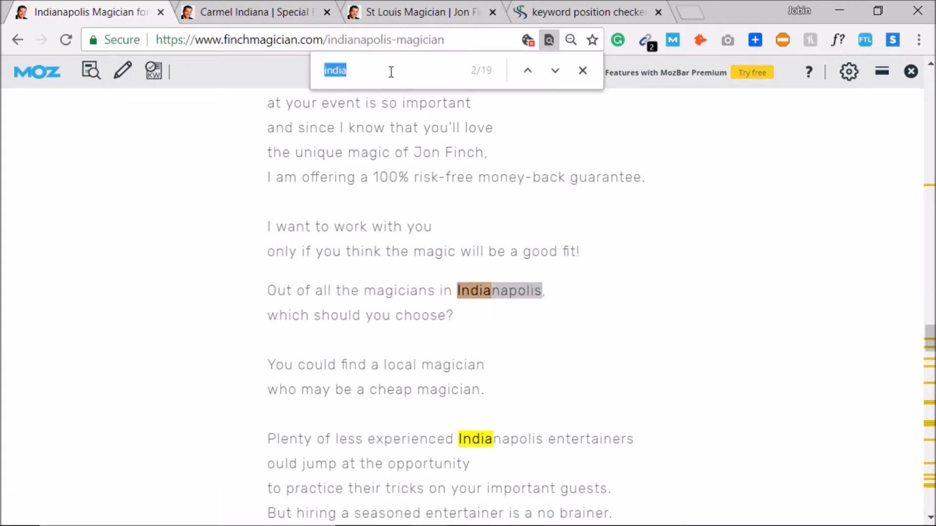
{"action": "type", "text": "Indianapolis"}
{"action": "key", "text": "Return"}
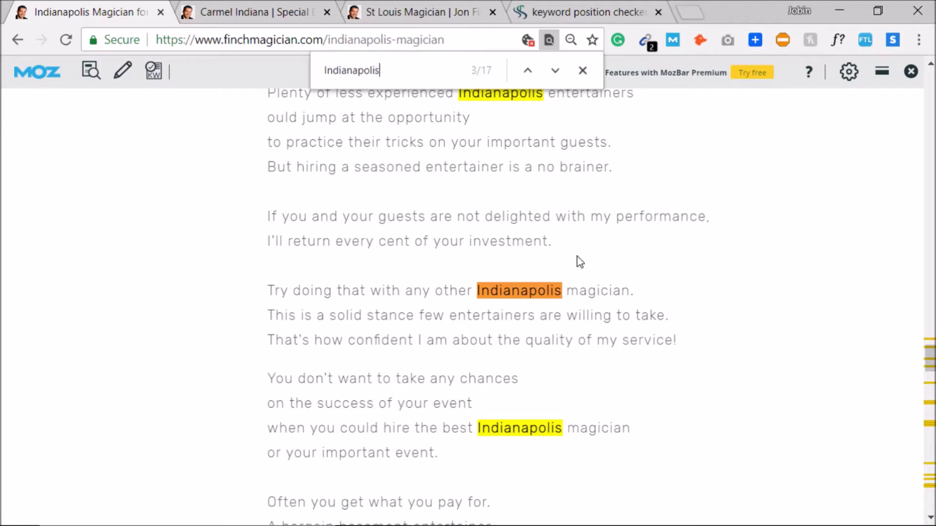
Step: Copy the phrase "Indianapolis magician" from the body text, search the page for it and cycle through the matches
{"action": "left_click_drag", "start_coordinate": [630, 290], "coordinate": [443, 296]}
{"action": "key", "text": "ctrl+c"}
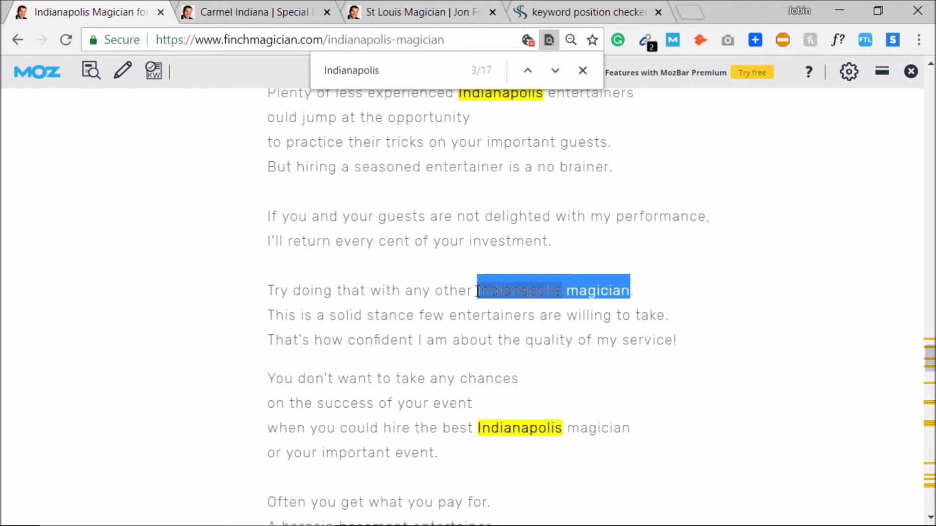
{"action": "key", "text": "ctrl+f"}
{"action": "key", "text": "ctrl+v"}
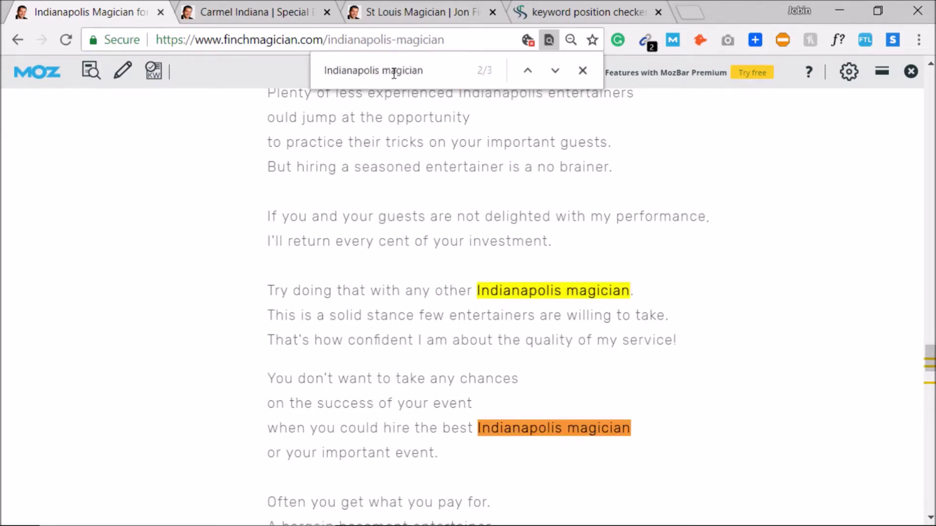
{"action": "key", "text": "Return"}
{"action": "key", "text": "Return"}
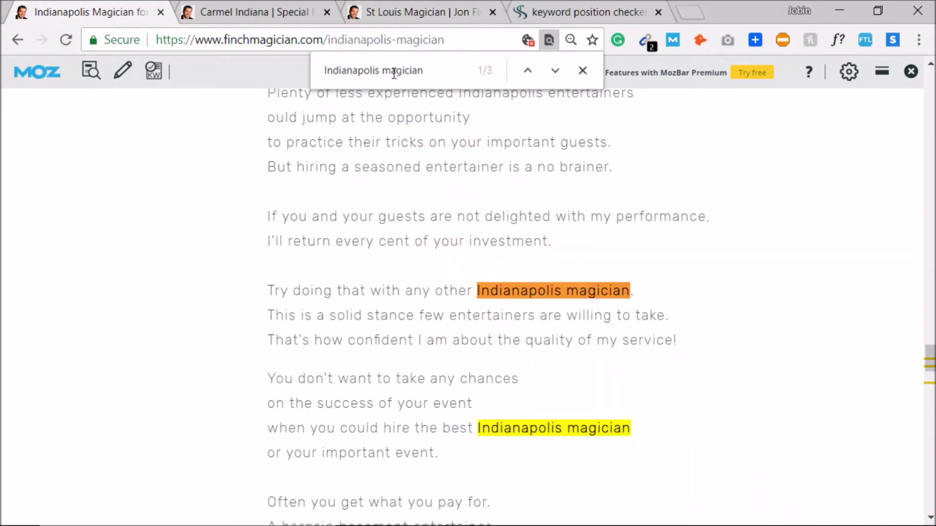
{"action": "key", "text": "Return"}
{"action": "key", "text": "Return"}
{"action": "key", "text": "Return"}
{"action": "scroll", "coordinate": [502, 258], "scroll_direction": "down", "scroll_amount": 8}
{"action": "scroll", "coordinate": [503, 258], "scroll_direction": "up", "scroll_amount": 9}
Step: Open the AccuRanker rank tracker from the SEO bookmarks in a new tab, and return to the Indianapolis magician page
{"action": "mouse_move", "coordinate": [618, 520]}
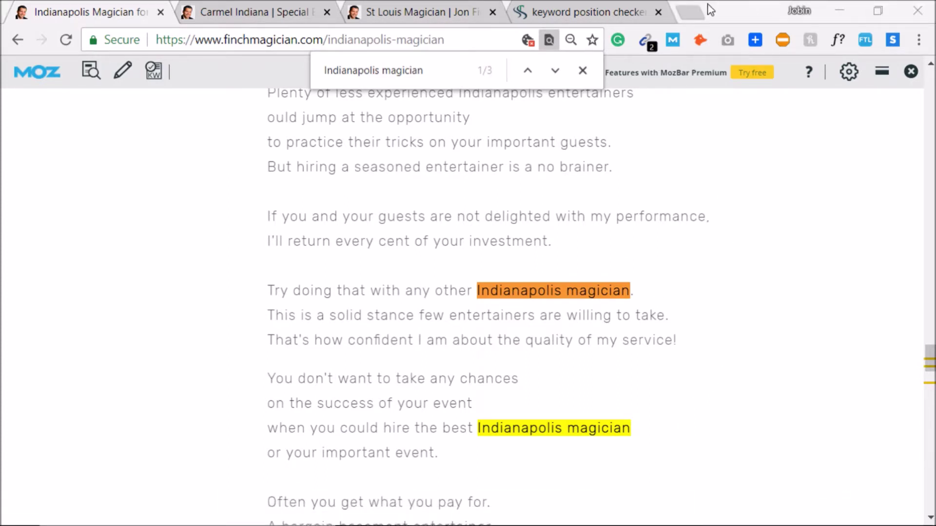
{"action": "left_click", "coordinate": [697, 12]}
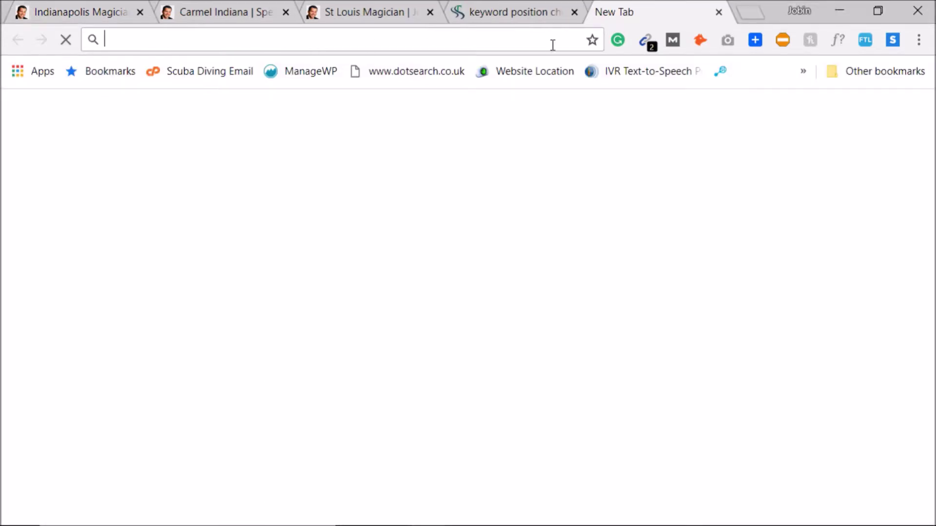
{"action": "left_click", "coordinate": [878, 78]}
{"action": "mouse_move", "coordinate": [851, 177]}
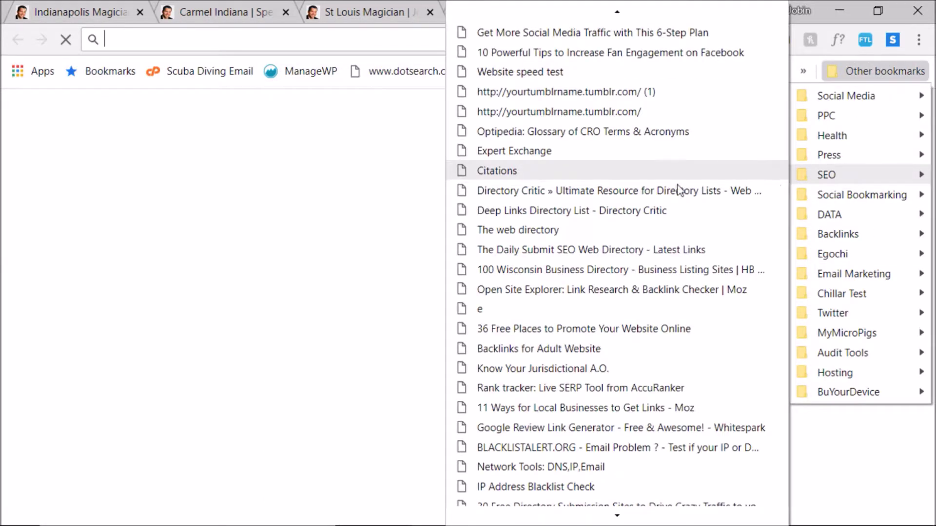
{"action": "left_click", "coordinate": [850, 74]}
{"action": "mouse_move", "coordinate": [840, 178]}
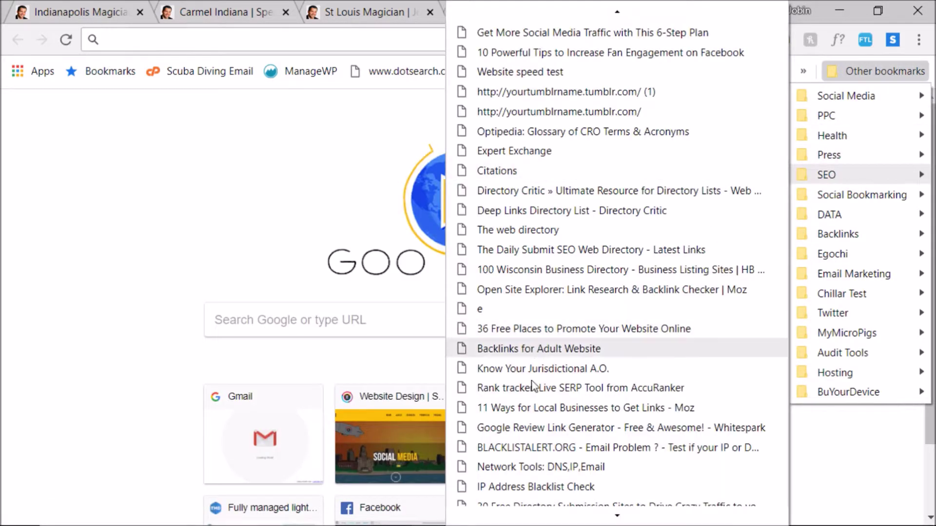
{"action": "left_click", "coordinate": [547, 386]}
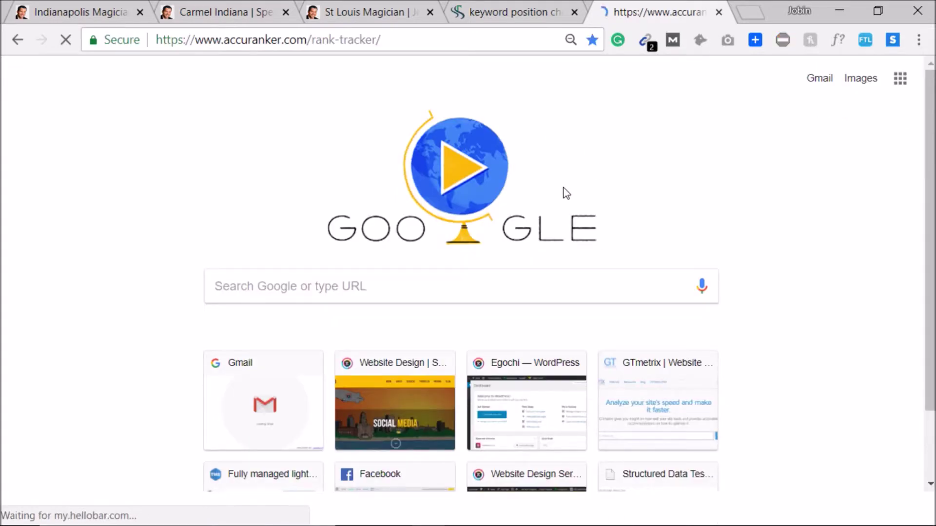
{"action": "left_click", "coordinate": [51, 6]}
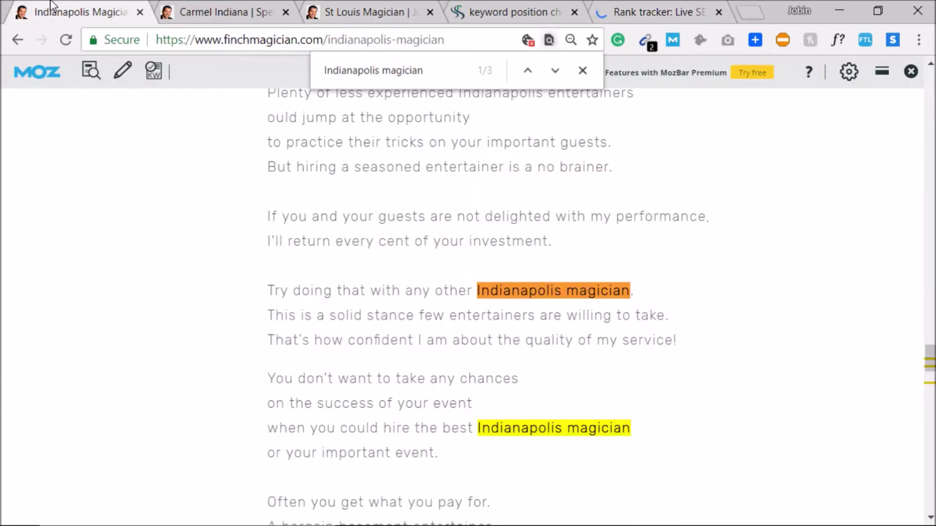
Step: Enter the keyword "Indianapolis magician" and the location "Indianapolis, IN, USA" in the AccuRanker live SERP tool
{"action": "scroll", "coordinate": [343, 162], "scroll_direction": "up", "scroll_amount": 2}
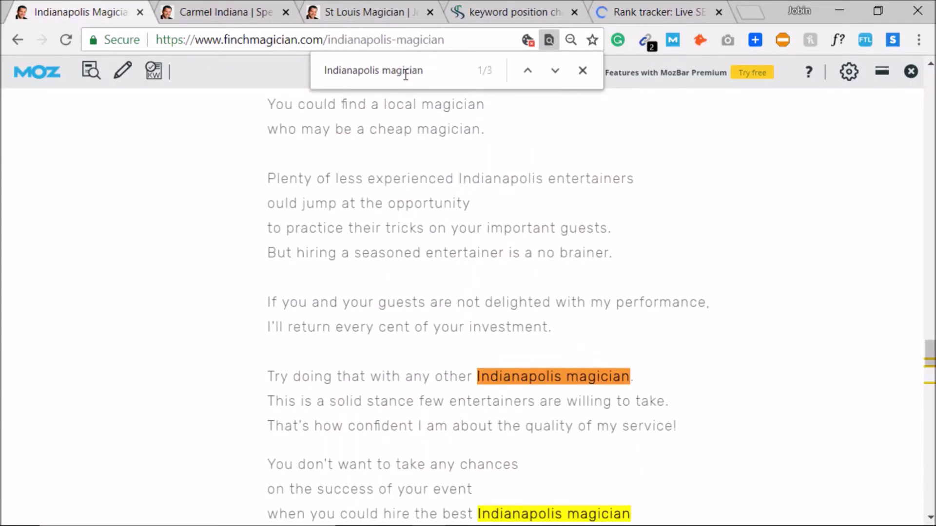
{"action": "left_click", "coordinate": [606, 7]}
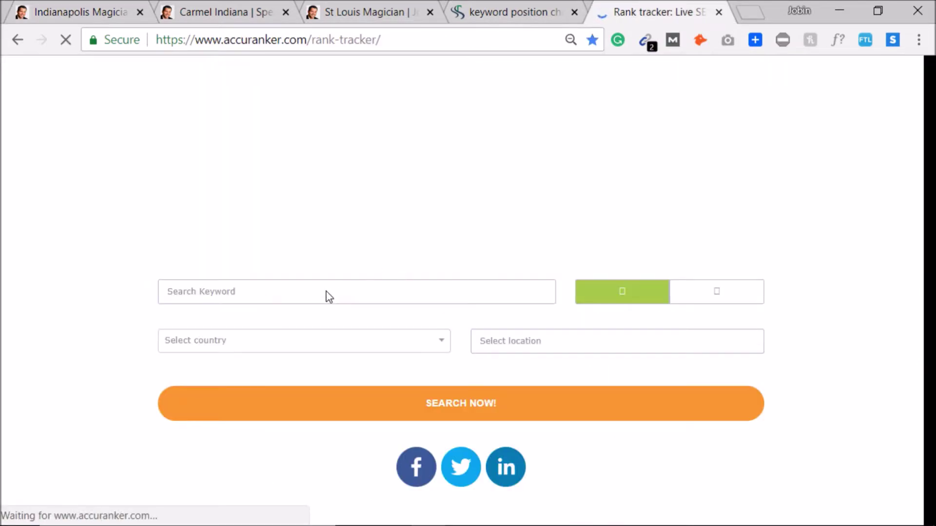
{"action": "left_click", "coordinate": [255, 292]}
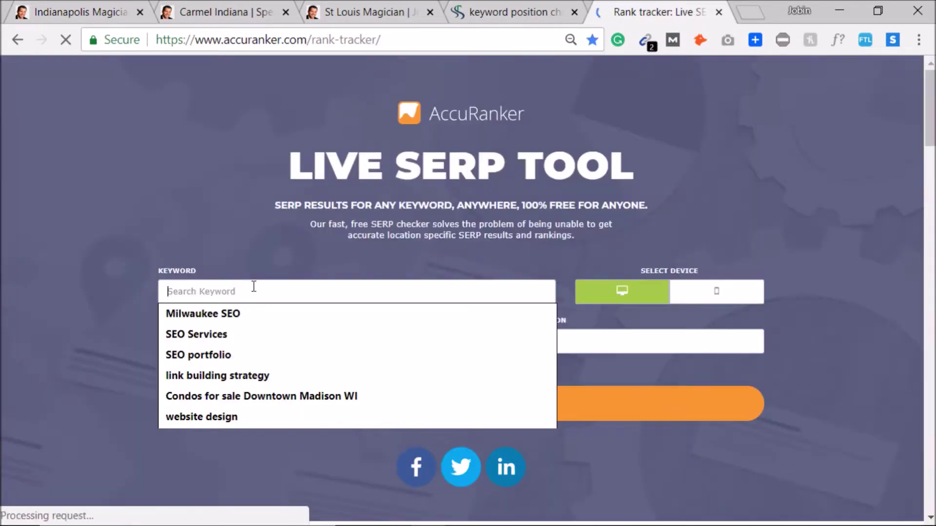
{"action": "key", "text": "ctrl+v"}
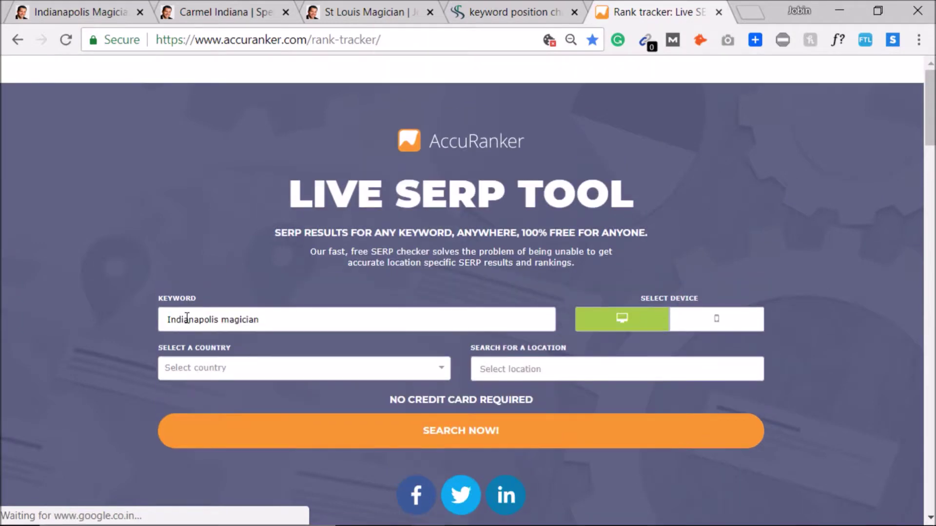
{"action": "double_click", "coordinate": [193, 319]}
{"action": "key", "text": "ctrl+c"}
{"action": "left_click", "coordinate": [541, 374]}
{"action": "key", "text": "ctrl+v"}
{"action": "left_click", "coordinate": [531, 394]}
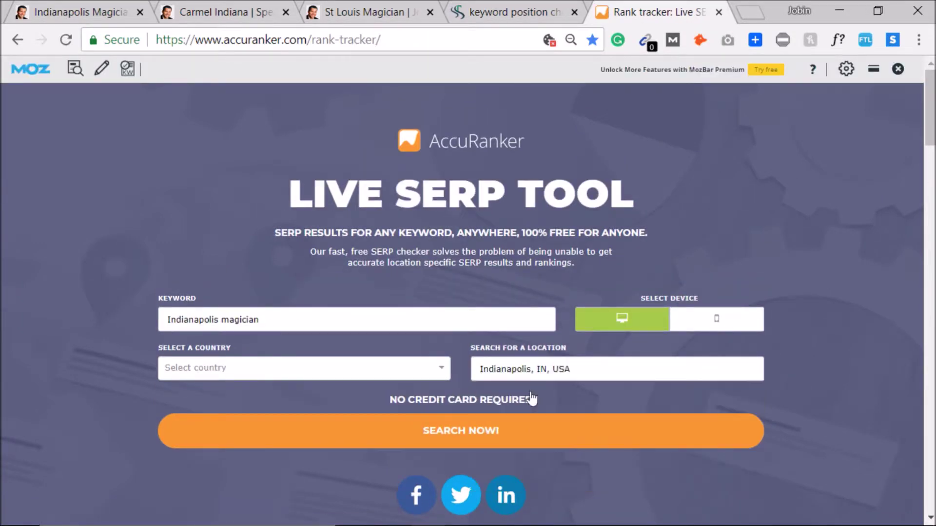
Step: Set the search country to United States - English and run the SERP search
{"action": "left_click", "coordinate": [349, 366]}
{"action": "type", "text": "unit"}
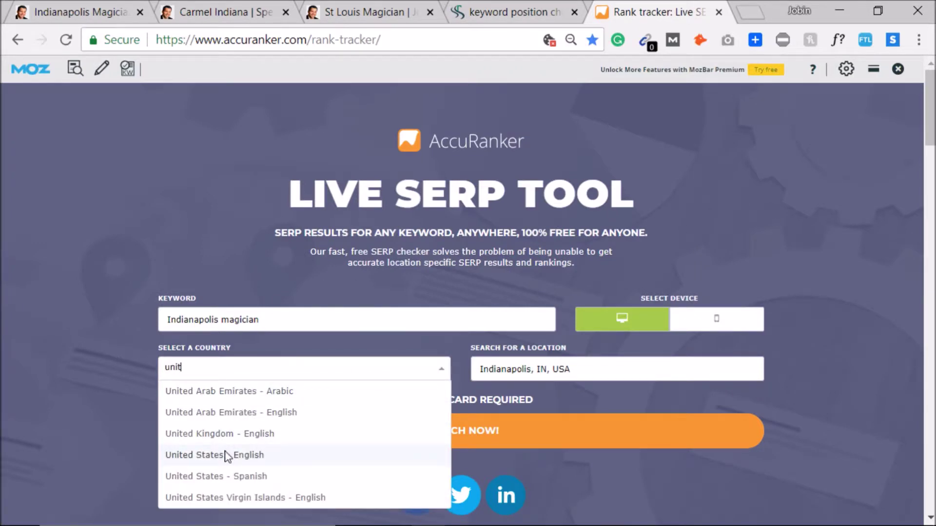
{"action": "left_click", "coordinate": [226, 455]}
{"action": "left_click", "coordinate": [424, 437]}
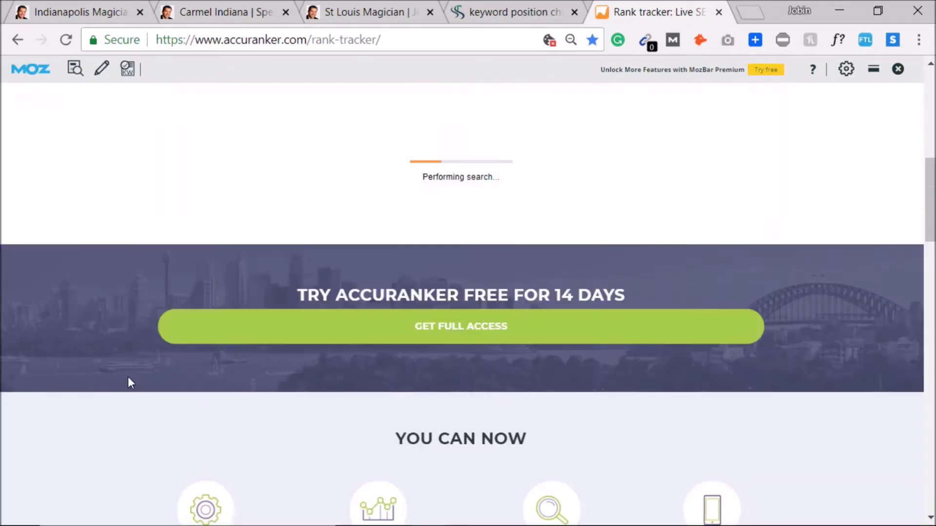
{"action": "scroll", "coordinate": [126, 381], "scroll_direction": "up", "scroll_amount": 10}
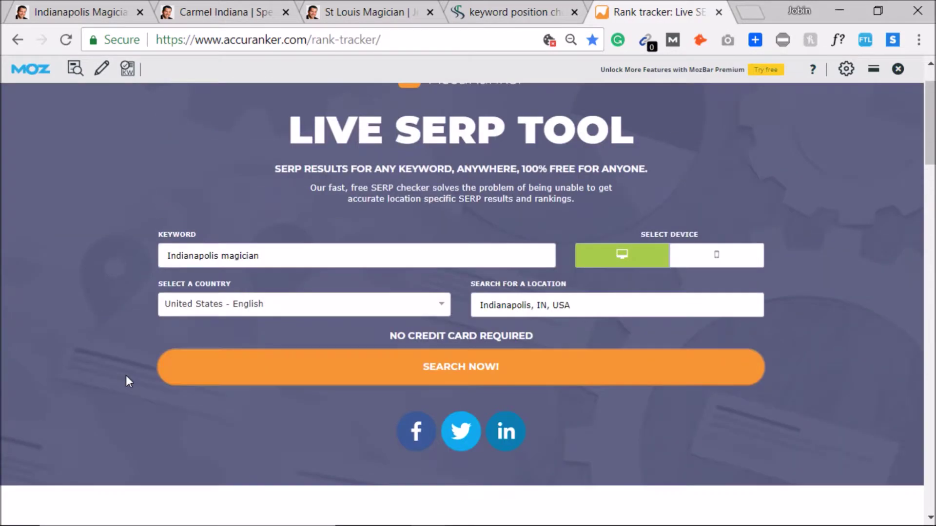
{"action": "scroll", "coordinate": [126, 375], "scroll_direction": "down", "scroll_amount": 2}
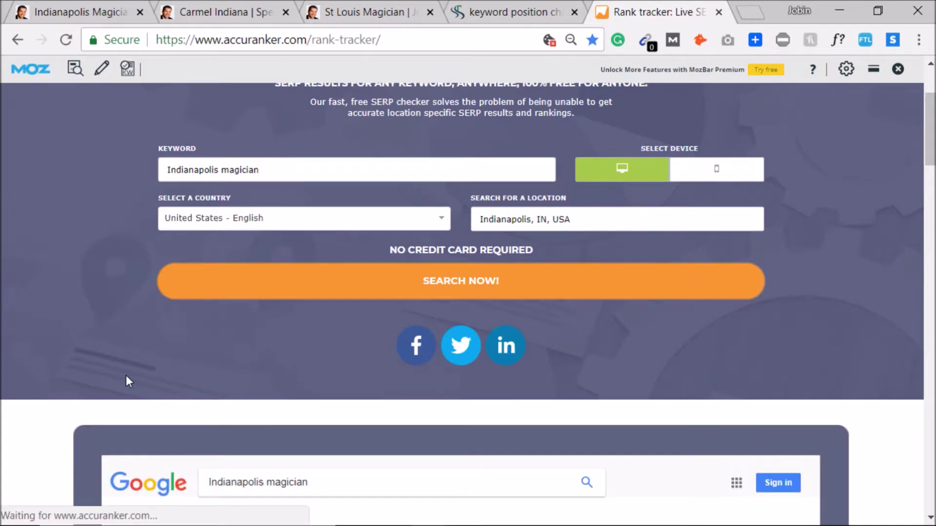
Step: Examine the local map listings and the first organic results returned for "Indianapolis magician"
{"action": "scroll", "coordinate": [126, 375], "scroll_direction": "down", "scroll_amount": 4}
{"action": "scroll", "coordinate": [128, 380], "scroll_direction": "down", "scroll_amount": 8}
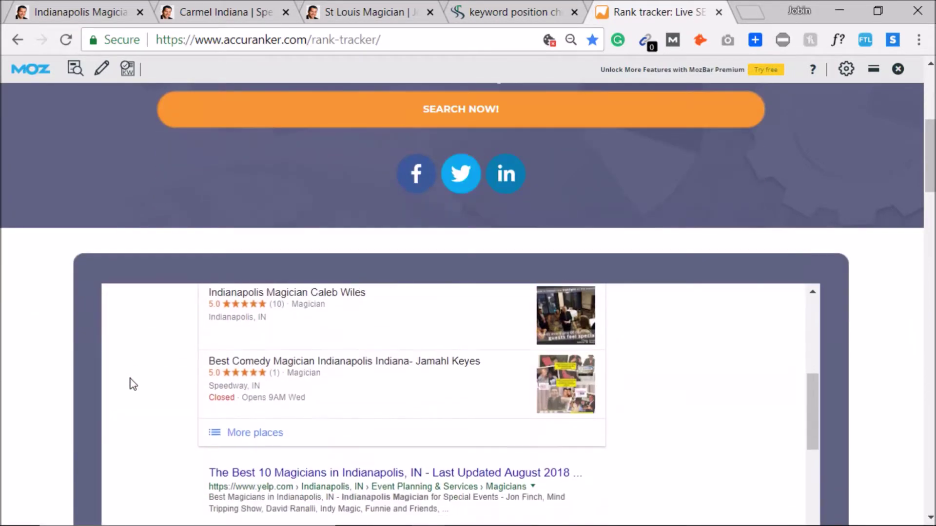
{"action": "scroll", "coordinate": [620, 405], "scroll_direction": "up", "scroll_amount": 2}
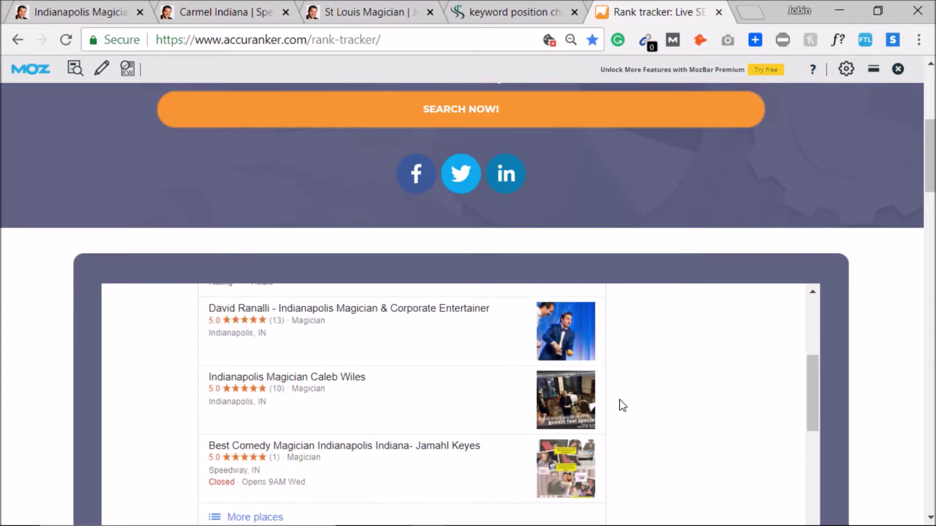
{"action": "scroll", "coordinate": [701, 401], "scroll_direction": "up", "scroll_amount": 4}
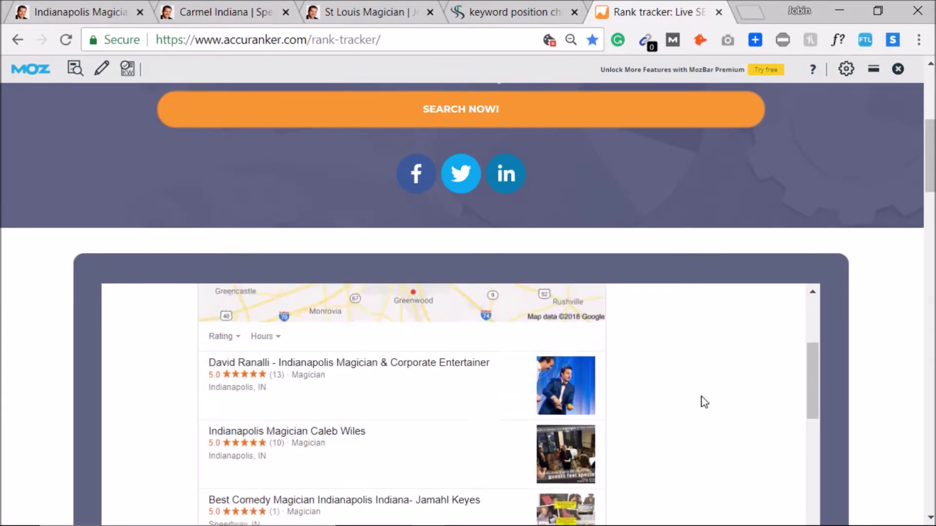
{"action": "scroll", "coordinate": [701, 397], "scroll_direction": "down", "scroll_amount": 2}
{"action": "scroll", "coordinate": [702, 397], "scroll_direction": "down", "scroll_amount": 4}
{"action": "scroll", "coordinate": [701, 396], "scroll_direction": "up", "scroll_amount": 4}
{"action": "scroll", "coordinate": [867, 319], "scroll_direction": "down", "scroll_amount": 2}
{"action": "scroll", "coordinate": [483, 370], "scroll_direction": "down", "scroll_amount": 4}
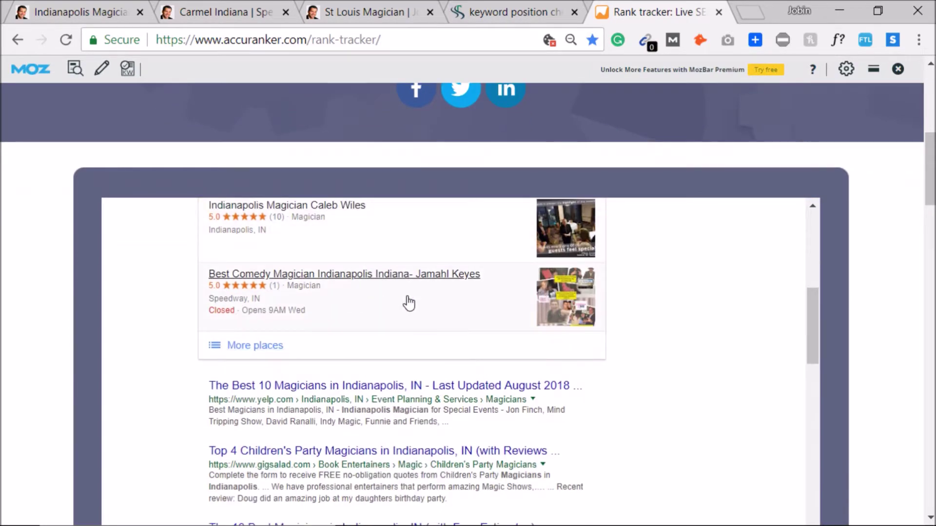
{"action": "scroll", "coordinate": [409, 303], "scroll_direction": "up", "scroll_amount": 2}
{"action": "scroll", "coordinate": [604, 294], "scroll_direction": "up", "scroll_amount": 2}
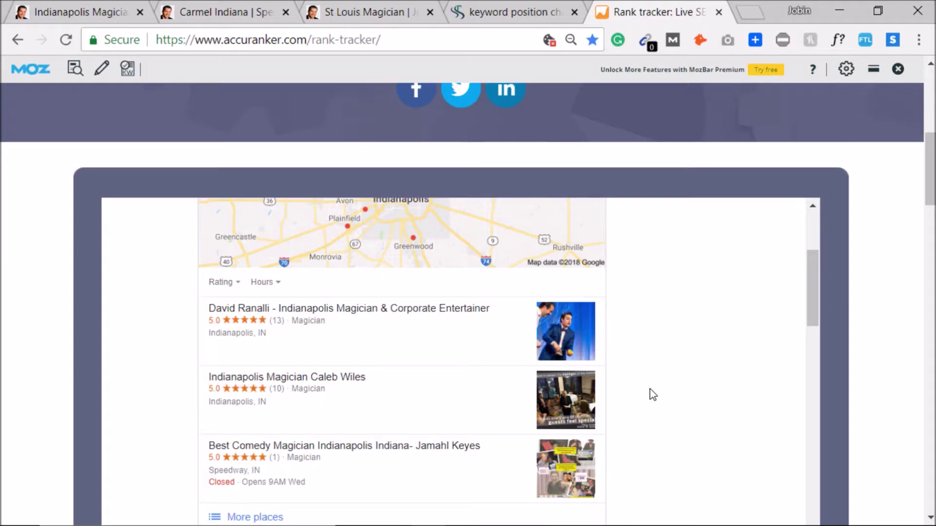
{"action": "scroll", "coordinate": [653, 395], "scroll_direction": "down", "scroll_amount": 6}
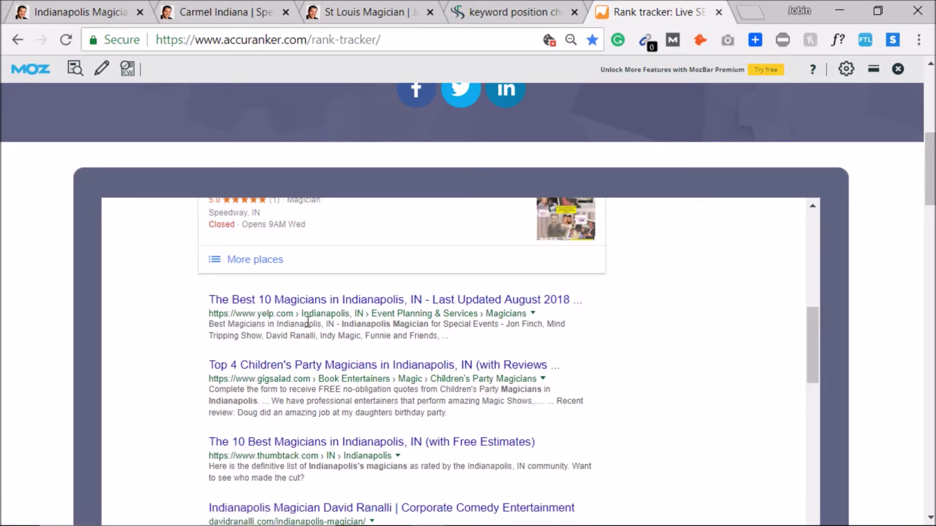
Step: Open the Yelp "The Best 10 Magicians in Indianapolis" result and the competing corporate comedy magician's result in new tabs
{"action": "right_click", "coordinate": [321, 301]}
{"action": "left_click", "coordinate": [371, 315]}
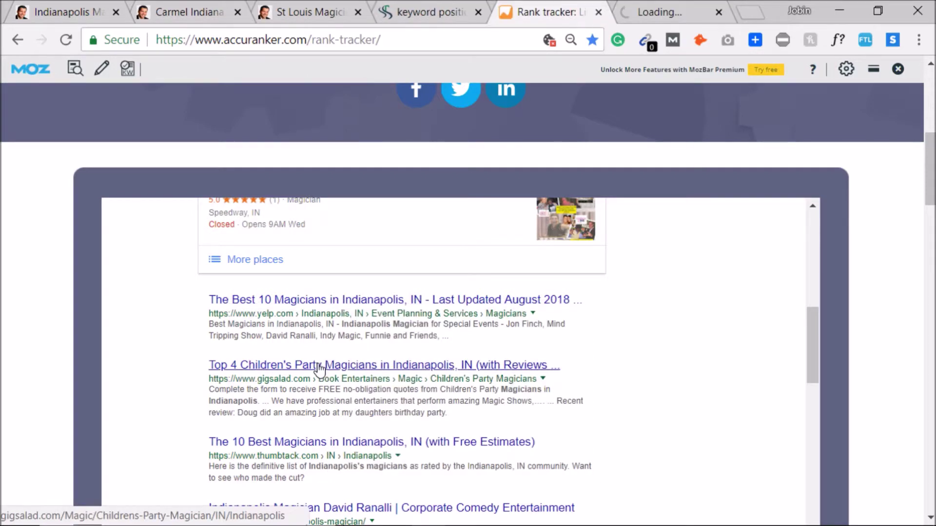
{"action": "right_click", "coordinate": [343, 369]}
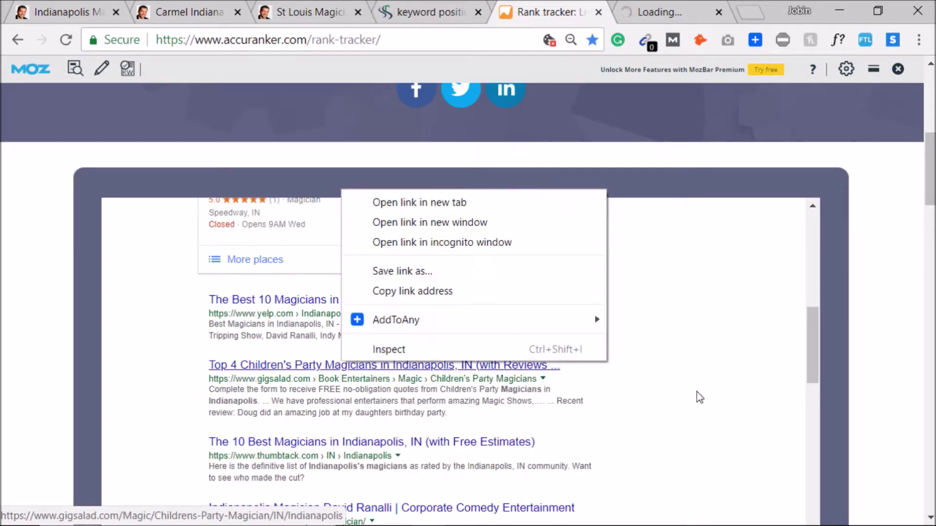
{"action": "left_click", "coordinate": [698, 368]}
{"action": "scroll", "coordinate": [617, 382], "scroll_direction": "down", "scroll_amount": 1}
{"action": "scroll", "coordinate": [616, 381], "scroll_direction": "down", "scroll_amount": 3}
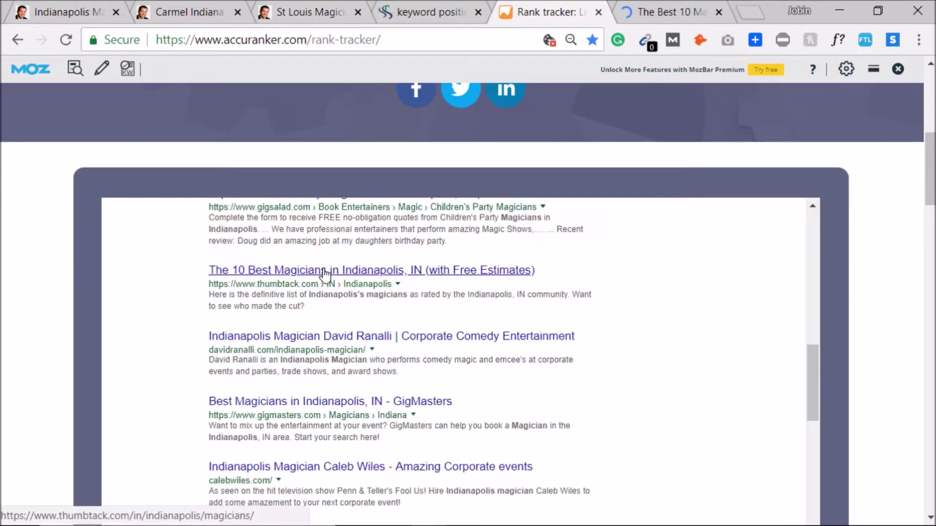
{"action": "right_click", "coordinate": [325, 341]}
{"action": "left_click", "coordinate": [395, 348]}
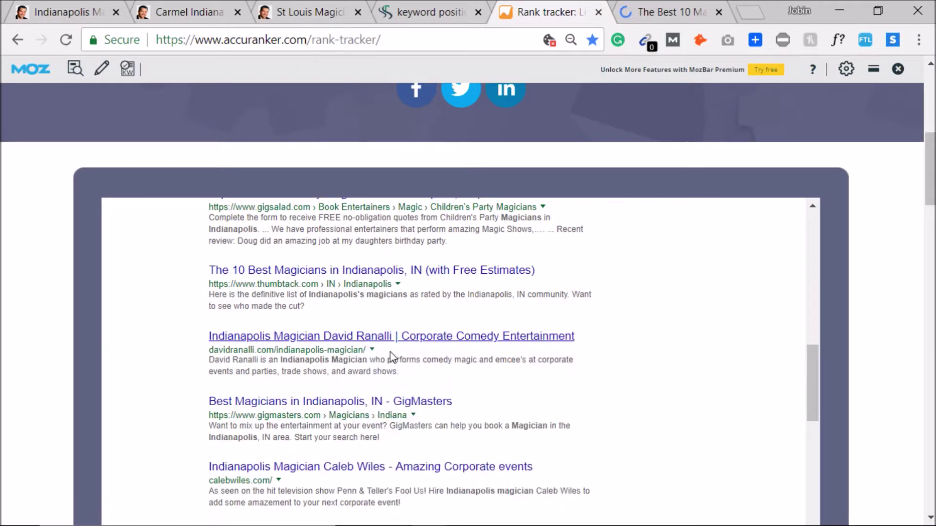
Step: Look through the remaining organic results down to the finchmagician.com listing
{"action": "scroll", "coordinate": [393, 357], "scroll_direction": "down", "scroll_amount": 4}
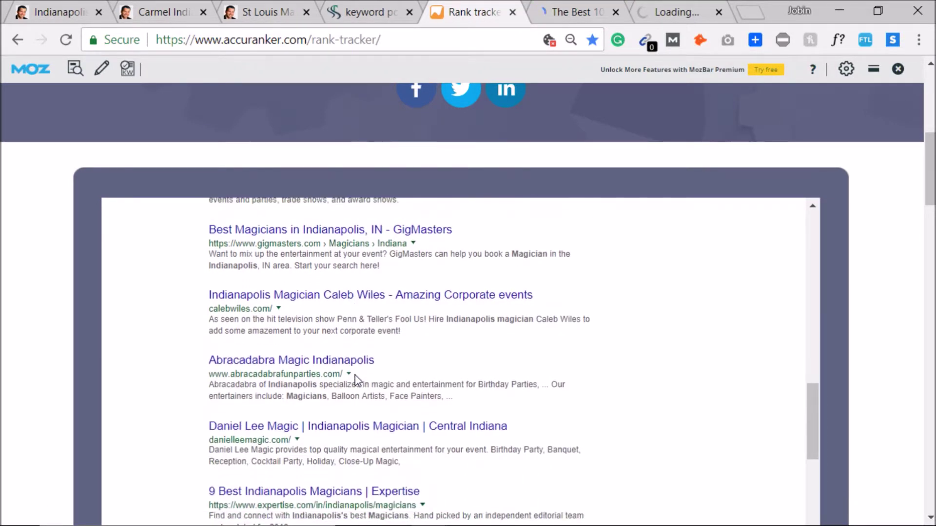
{"action": "scroll", "coordinate": [356, 379], "scroll_direction": "down", "scroll_amount": 2}
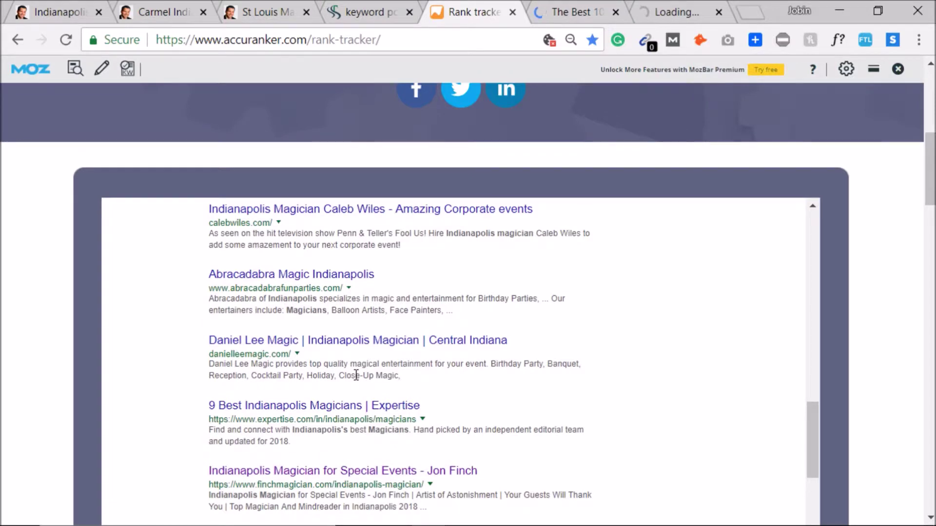
{"action": "scroll", "coordinate": [293, 482], "scroll_direction": "down", "scroll_amount": 4}
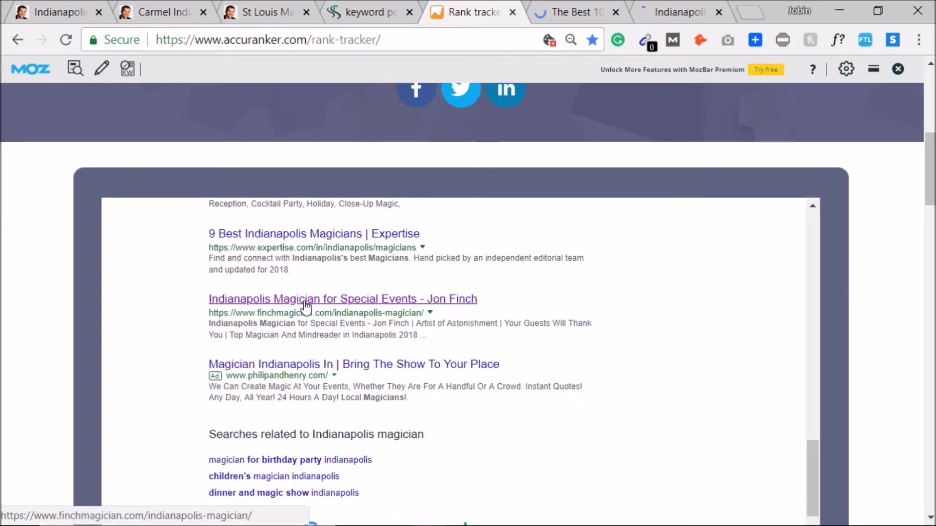
{"action": "left_click", "coordinate": [306, 307]}
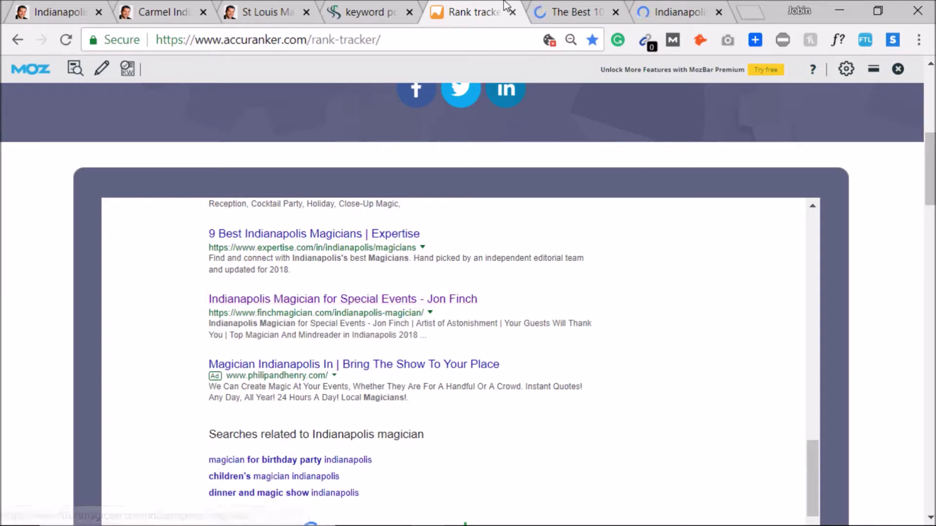
Step: Check "indianapolis magician" in the keyword position report, and bring up the competitor's Indianapolis magician page
{"action": "left_click", "coordinate": [532, 11]}
{"action": "left_click", "coordinate": [358, 2]}
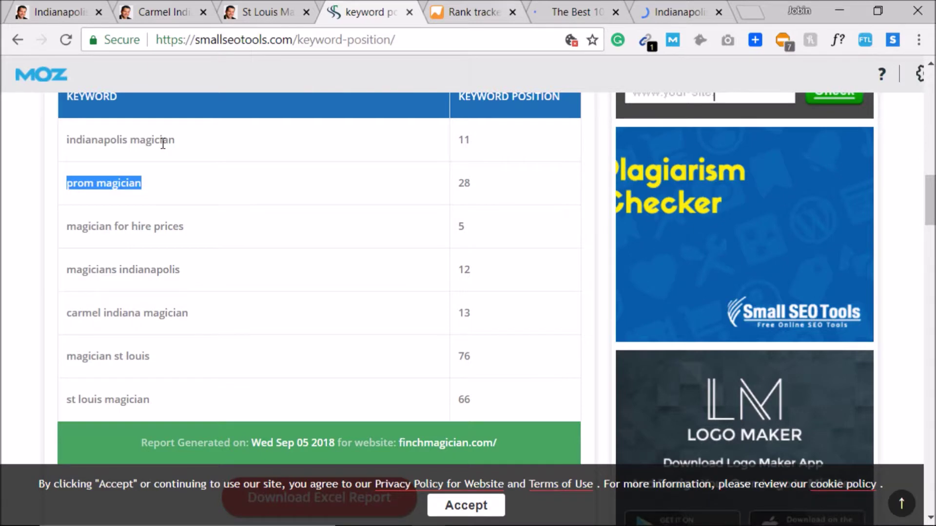
{"action": "left_click", "coordinate": [588, 12]}
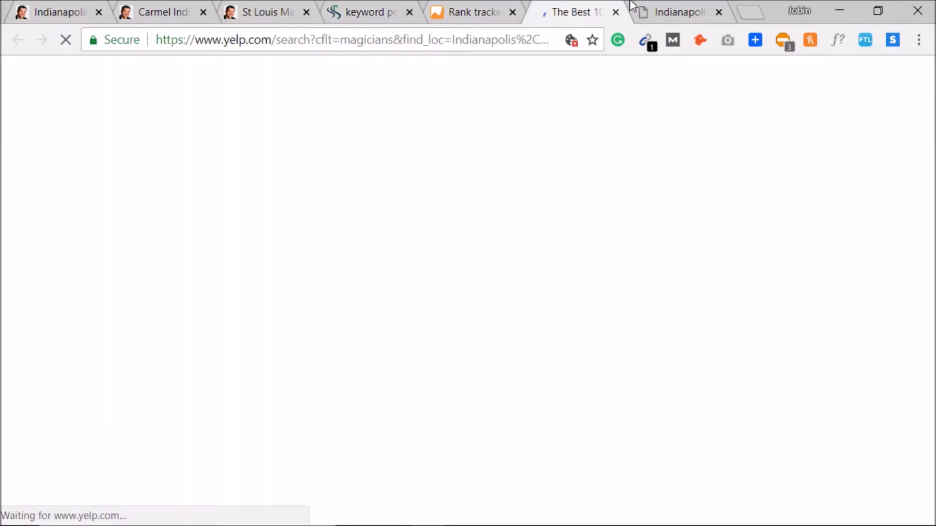
{"action": "left_click", "coordinate": [650, 5]}
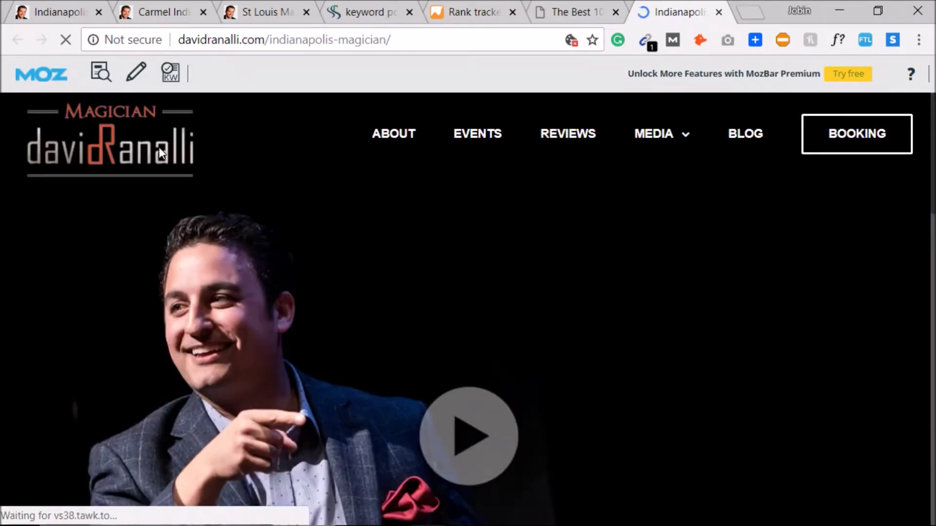
Step: Show the MozBar on-page elements of the competitor's page and highlight its H1
{"action": "left_click", "coordinate": [97, 73]}
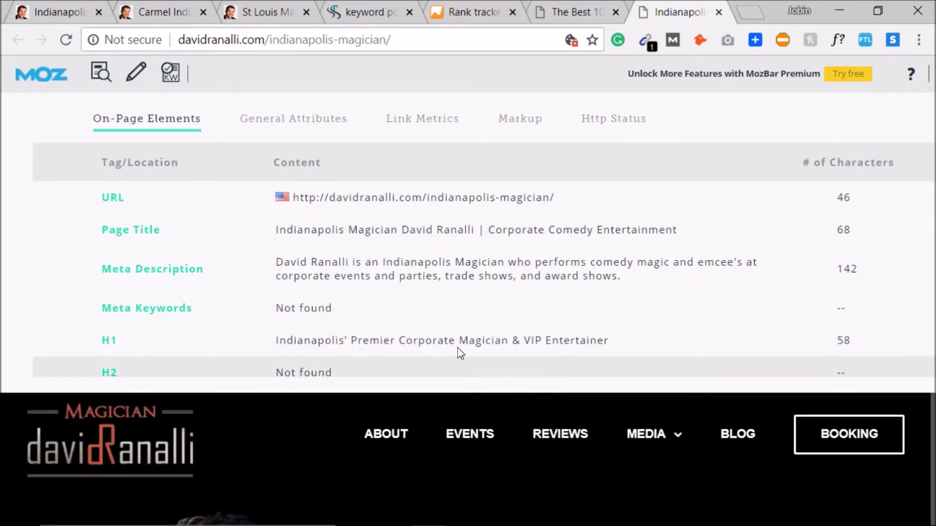
{"action": "triple_click", "coordinate": [346, 339]}
{"action": "double_click", "coordinate": [413, 341]}
{"action": "triple_click", "coordinate": [328, 340]}
{"action": "triple_click", "coordinate": [318, 340]}
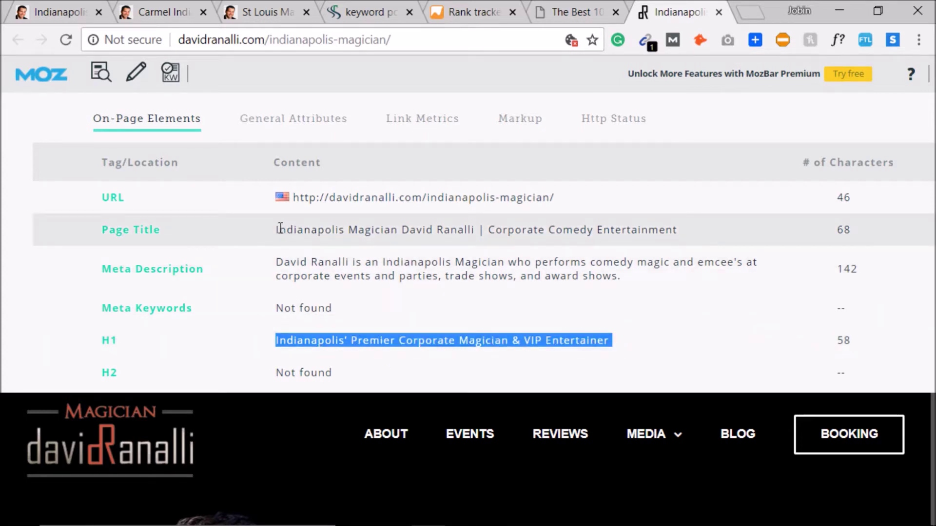
Step: Examine the use of "Indianapolis Magician" in the competitor's page title and meta description
{"action": "left_click_drag", "start_coordinate": [277, 229], "coordinate": [397, 231]}
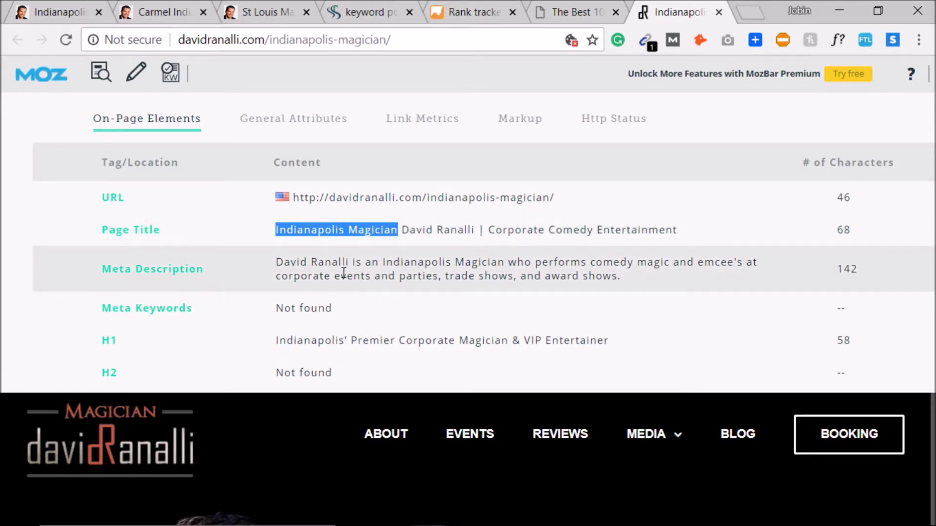
{"action": "left_click_drag", "start_coordinate": [276, 263], "coordinate": [461, 263]}
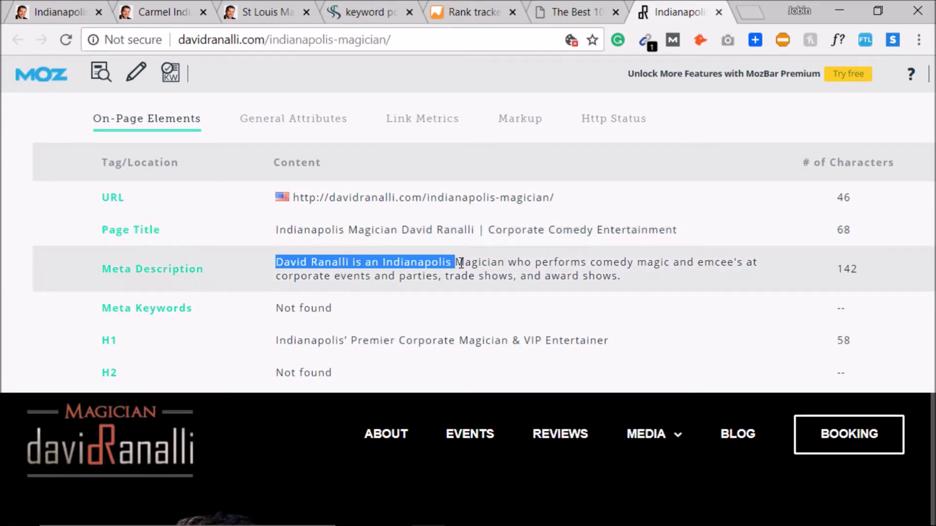
{"action": "left_click", "coordinate": [453, 271]}
{"action": "left_click_drag", "start_coordinate": [383, 262], "coordinate": [498, 262]}
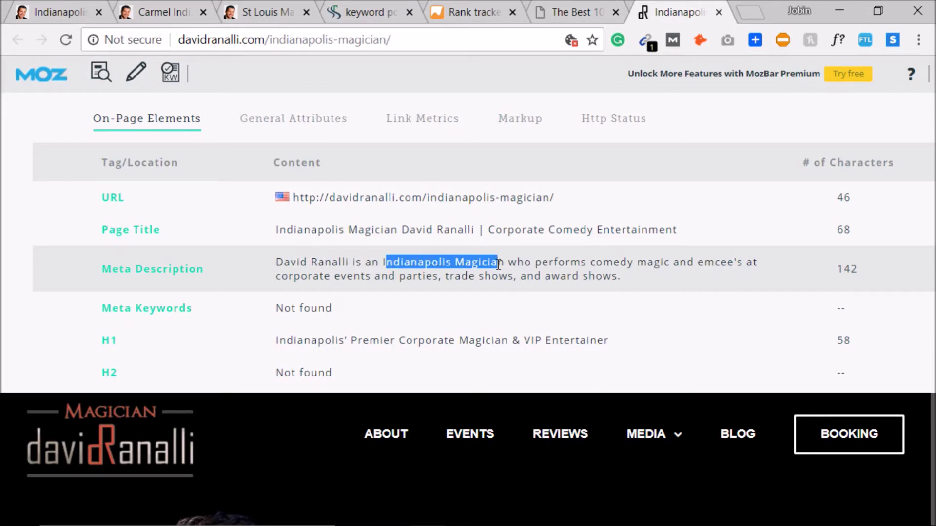
{"action": "left_click_drag", "start_coordinate": [276, 263], "coordinate": [352, 263]}
{"action": "left_click", "coordinate": [301, 274]}
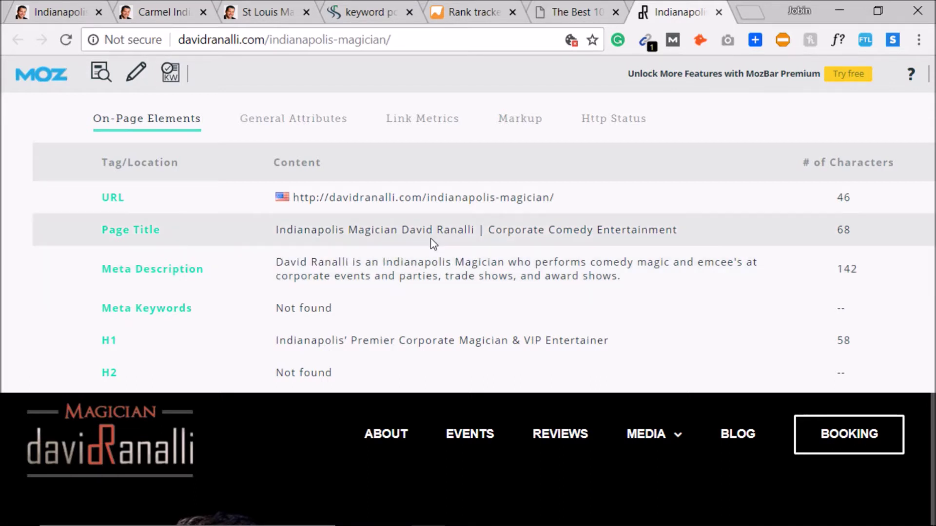
Step: Inspect the wording of the competitor's H1, highlighting "Magician" in it
{"action": "triple_click", "coordinate": [343, 343]}
{"action": "left_click", "coordinate": [416, 344]}
{"action": "left_click_drag", "start_coordinate": [318, 340], "coordinate": [345, 340]}
{"action": "double_click", "coordinate": [478, 342]}
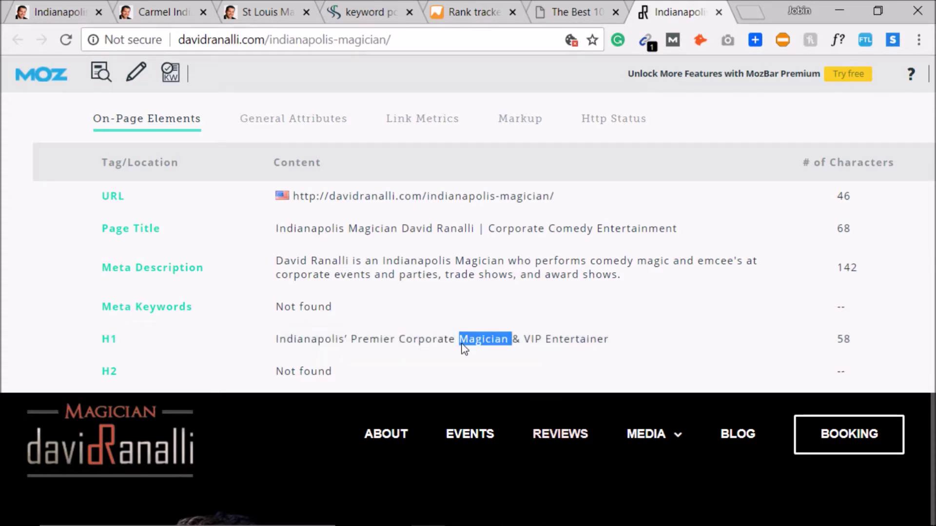
Step: Close the on-page analysis and look through the body content of the competitor's page
{"action": "left_click", "coordinate": [101, 73]}
{"action": "scroll", "coordinate": [406, 246], "scroll_direction": "down", "scroll_amount": 15}
{"action": "scroll", "coordinate": [409, 251], "scroll_direction": "up", "scroll_amount": 15}
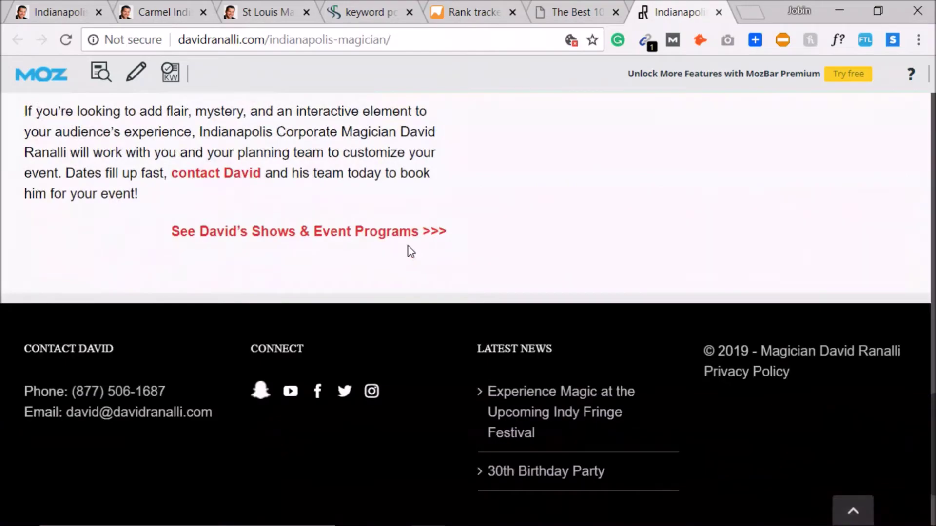
{"action": "scroll", "coordinate": [409, 246], "scroll_direction": "down", "scroll_amount": 5}
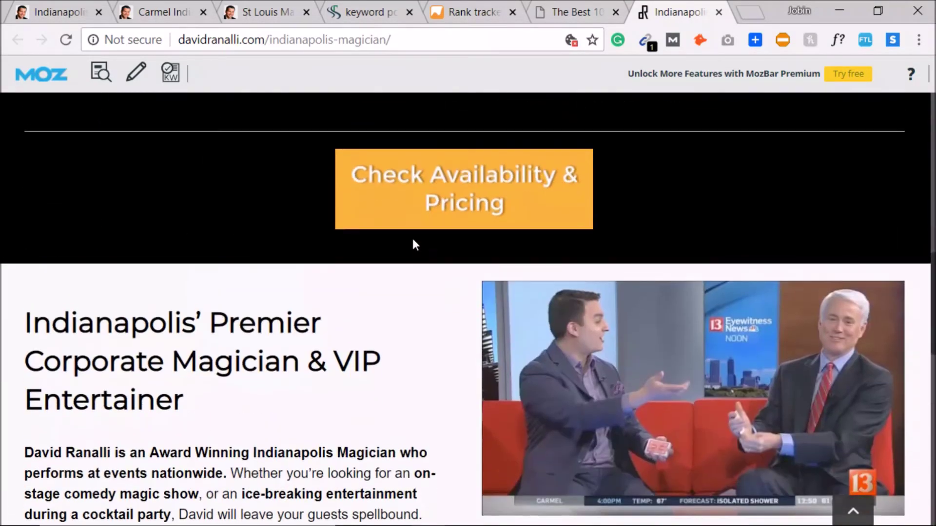
Step: Review the competitor's Indianapolis magician page from its header video down to the closing text and footer
{"action": "scroll", "coordinate": [459, 230], "scroll_direction": "up", "scroll_amount": 11}
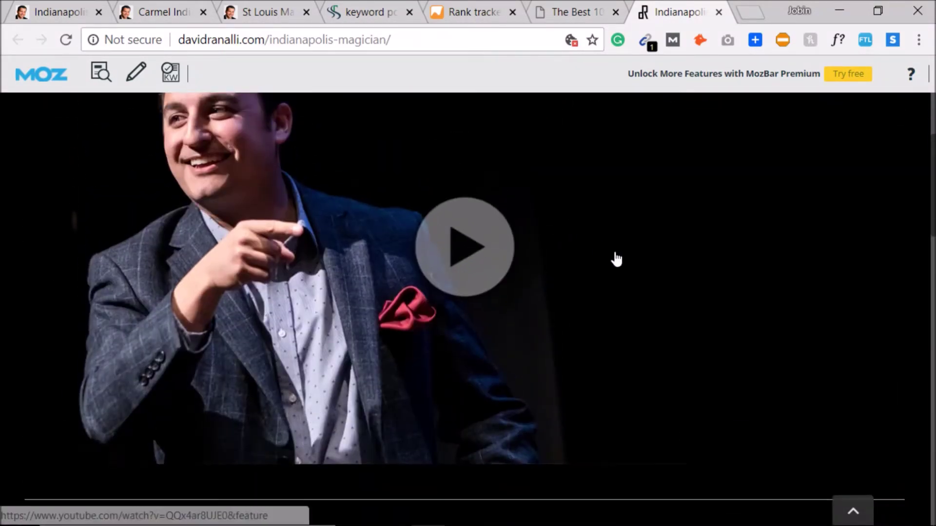
{"action": "scroll", "coordinate": [609, 258], "scroll_direction": "up", "scroll_amount": 4}
{"action": "scroll", "coordinate": [614, 251], "scroll_direction": "down", "scroll_amount": 1}
{"action": "scroll", "coordinate": [615, 252], "scroll_direction": "down", "scroll_amount": 15}
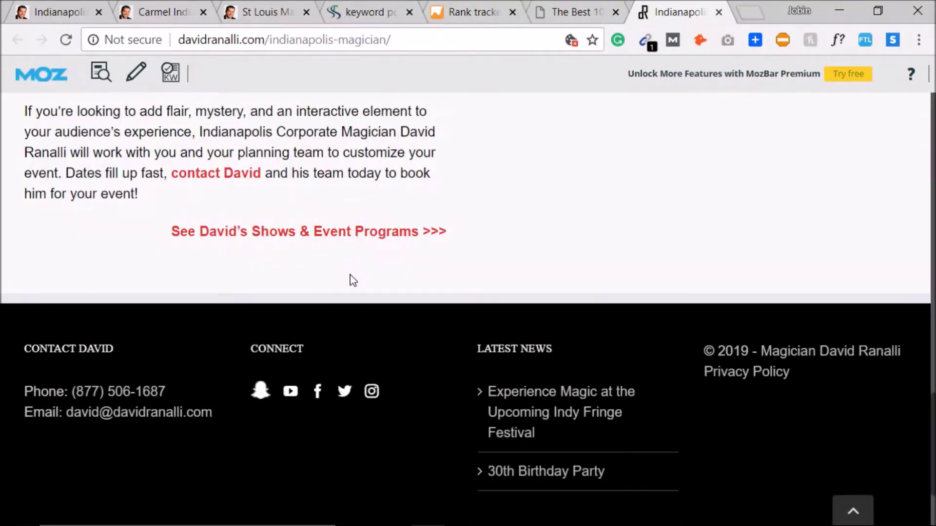
Step: Look through the testimonials and event content of finchmagician.com's St Louis page
{"action": "left_click", "coordinate": [268, 12]}
{"action": "scroll", "coordinate": [26, 264], "scroll_direction": "down", "scroll_amount": 15}
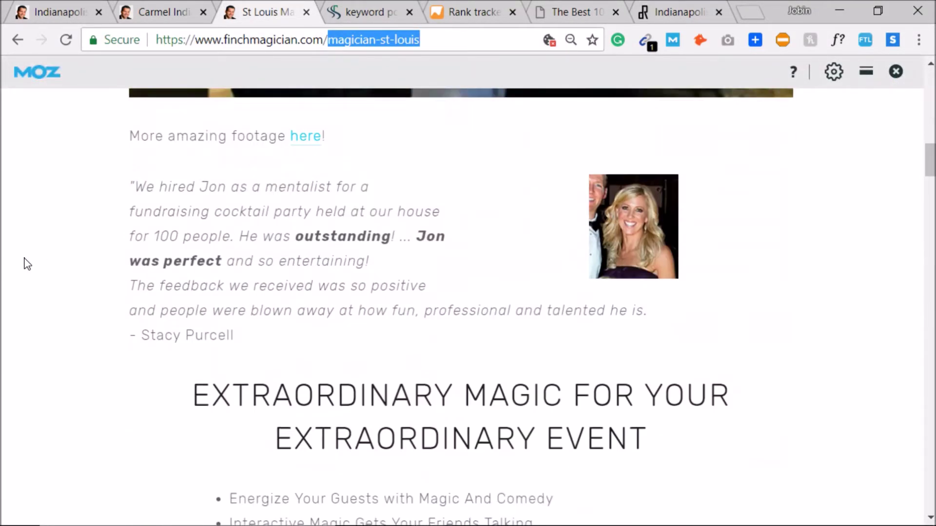
{"action": "scroll", "coordinate": [43, 280], "scroll_direction": "down", "scroll_amount": 10}
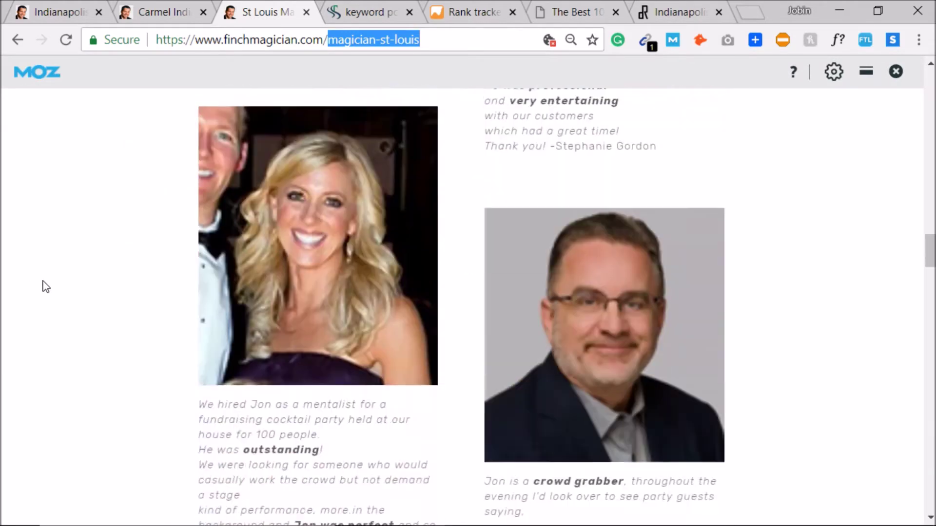
Step: Examine the introduction, testimonials and video section of finchmagician.com's Carmel page for content shared with the St Louis page
{"action": "left_click", "coordinate": [174, 6]}
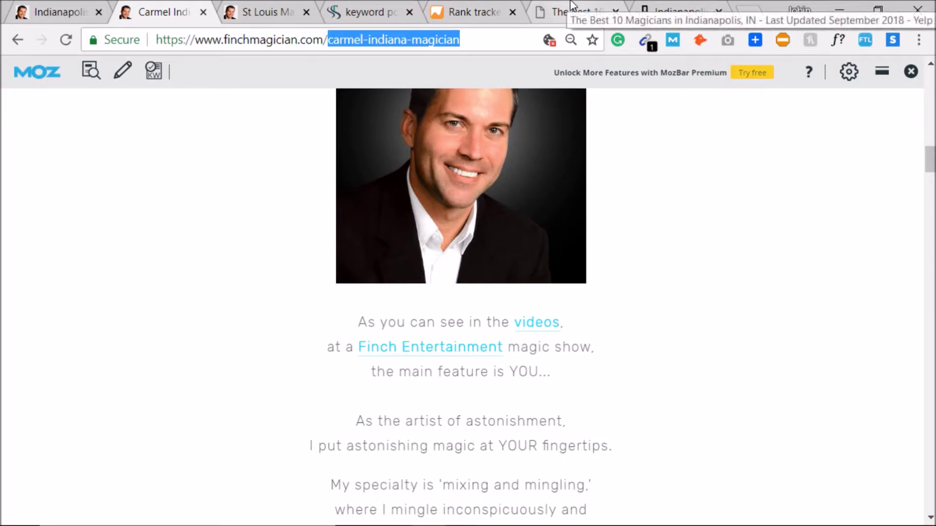
{"action": "scroll", "coordinate": [662, 355], "scroll_direction": "down", "scroll_amount": 15}
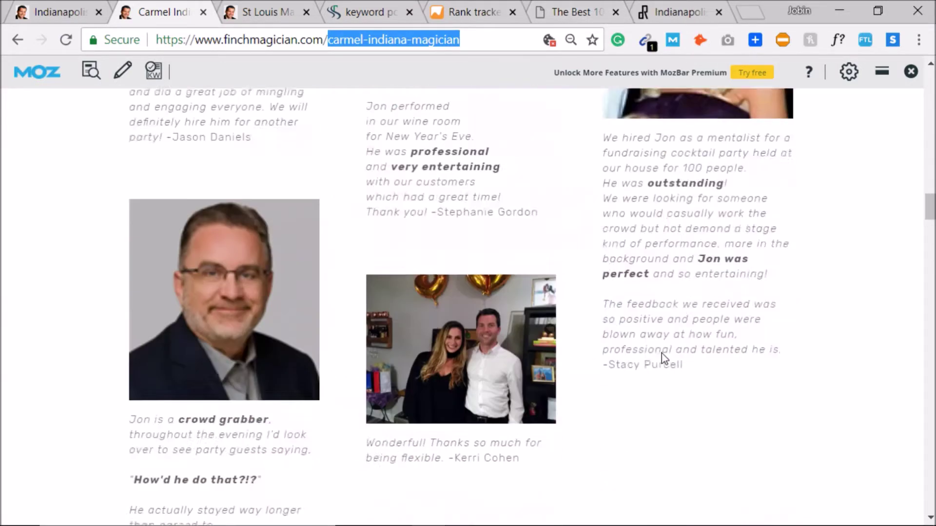
{"action": "scroll", "coordinate": [662, 356], "scroll_direction": "down", "scroll_amount": 9}
{"action": "scroll", "coordinate": [670, 297], "scroll_direction": "up", "scroll_amount": 11}
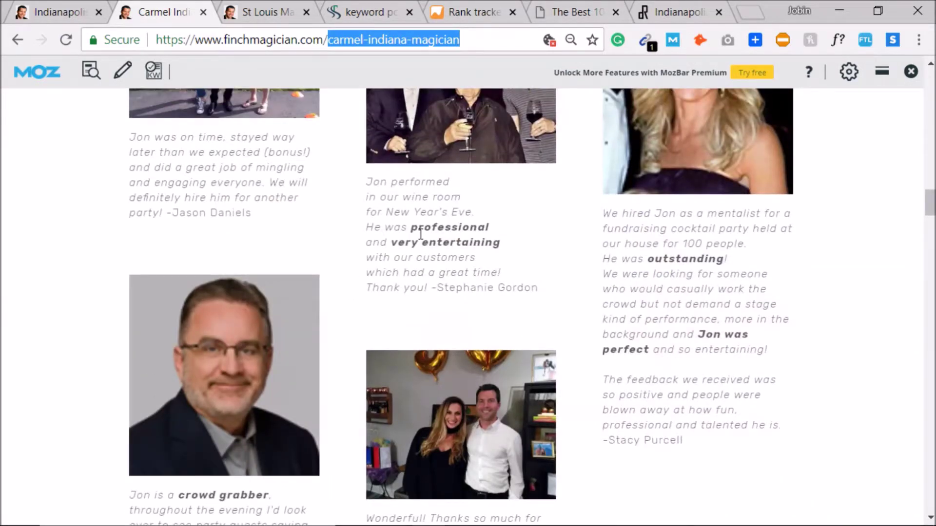
{"action": "scroll", "coordinate": [580, 243], "scroll_direction": "up", "scroll_amount": 15}
{"action": "scroll", "coordinate": [580, 240], "scroll_direction": "up", "scroll_amount": 3}
{"action": "scroll", "coordinate": [580, 240], "scroll_direction": "down", "scroll_amount": 5}
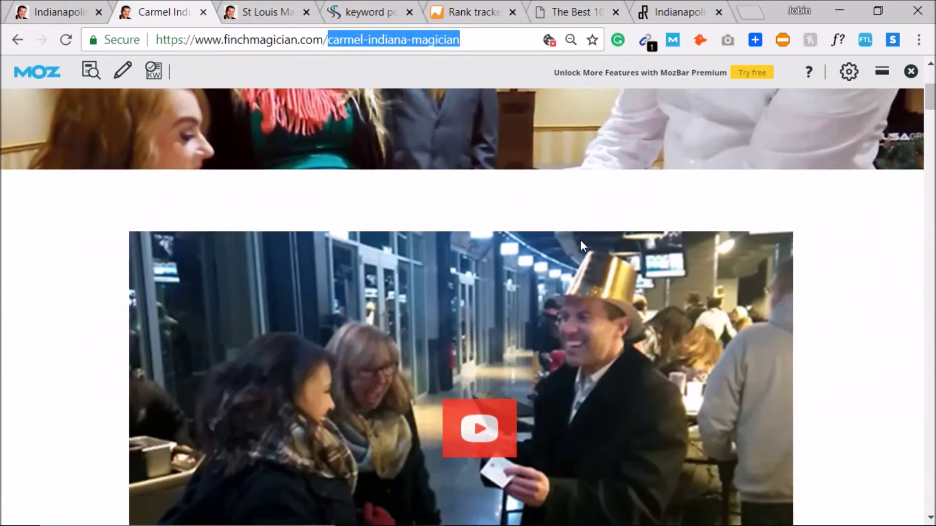
Step: Check the St Louis page's lower content, including its service bullets and client logo section
{"action": "left_click", "coordinate": [239, 6]}
{"action": "scroll", "coordinate": [101, 373], "scroll_direction": "down", "scroll_amount": 15}
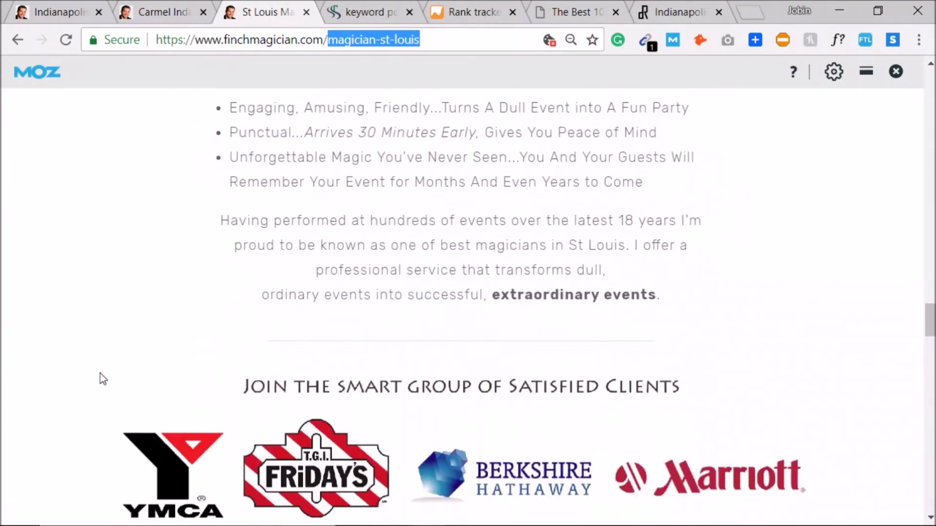
{"action": "scroll", "coordinate": [28, 356], "scroll_direction": "up", "scroll_amount": 3}
Step: Review the guarantee text and bottom contact section of finchmagician.com's Indianapolis page
{"action": "left_click", "coordinate": [40, 7]}
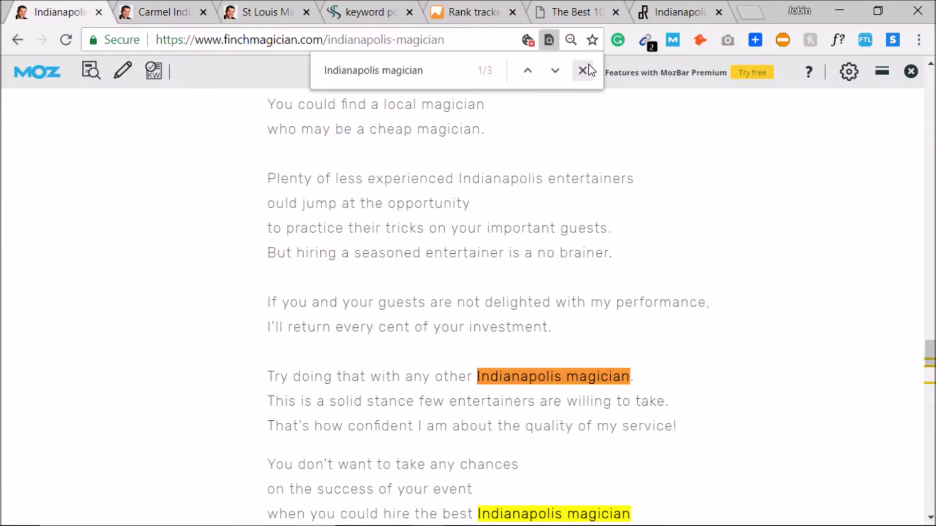
{"action": "scroll", "coordinate": [553, 207], "scroll_direction": "up", "scroll_amount": 5}
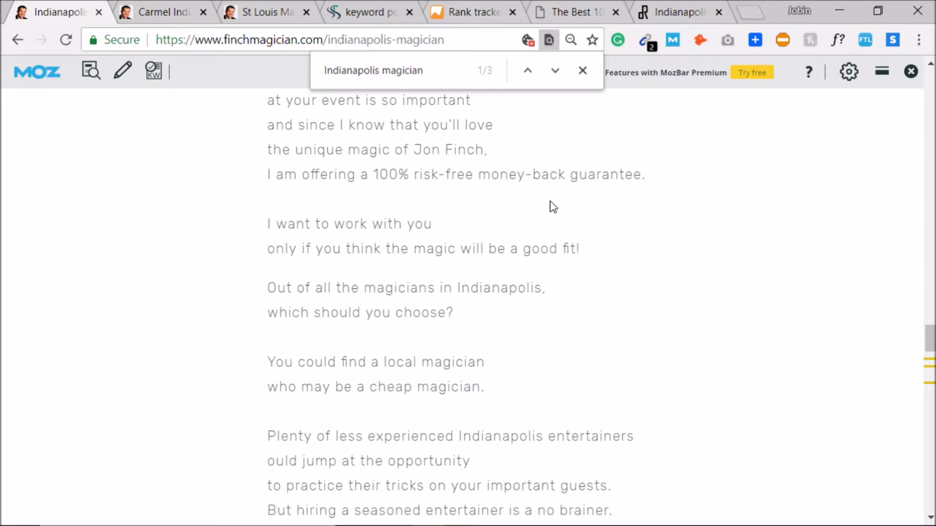
{"action": "scroll", "coordinate": [553, 207], "scroll_direction": "down", "scroll_amount": 15}
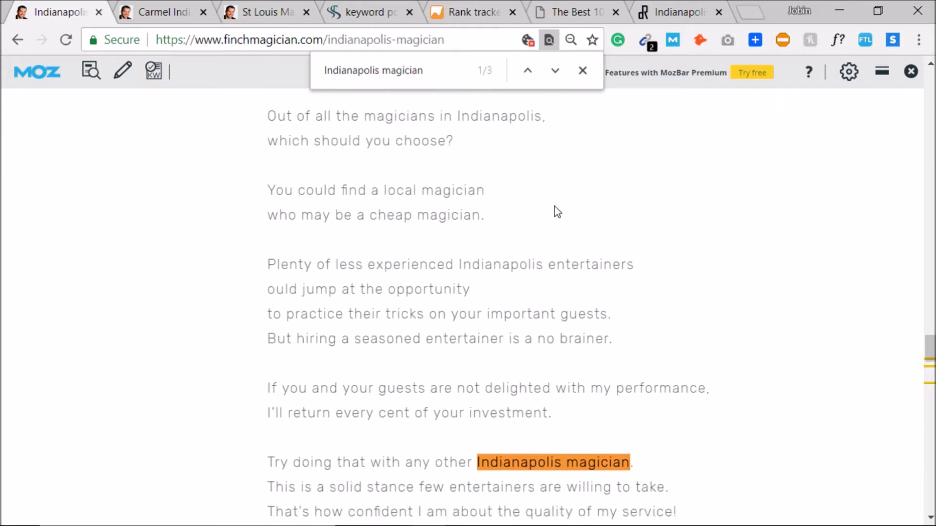
{"action": "scroll", "coordinate": [561, 243], "scroll_direction": "down", "scroll_amount": 12}
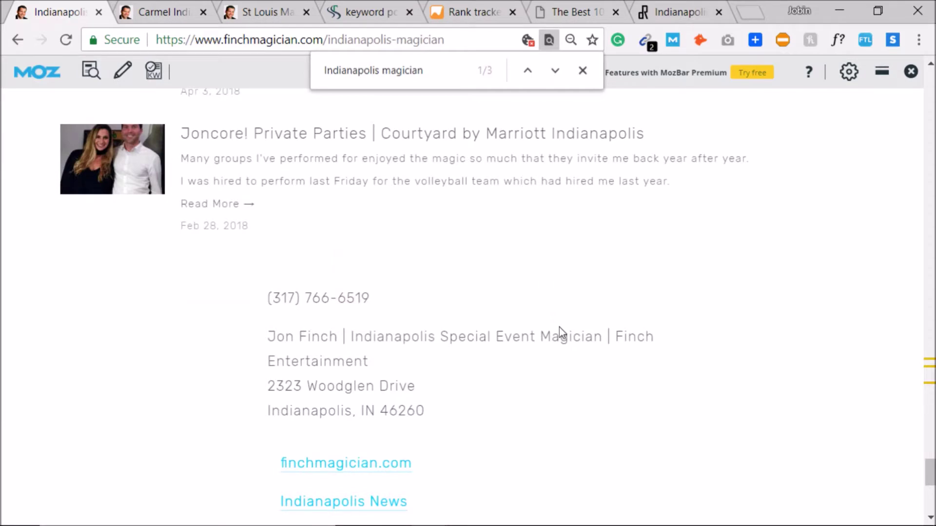
Step: From the rank tracker's "Indianapolis magician" results, open the full local places list and view the listing of finchmagician.com's business
{"action": "left_click", "coordinate": [171, 10]}
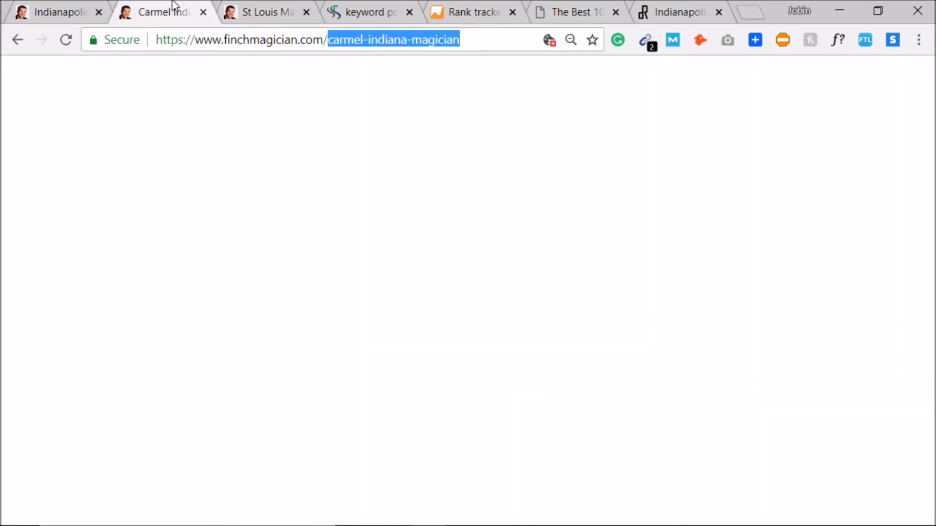
{"action": "left_click", "coordinate": [468, 9]}
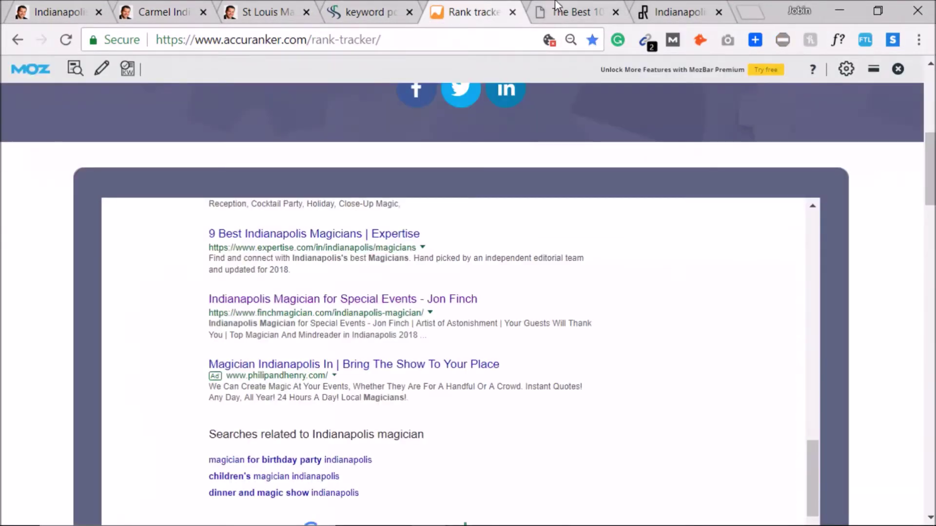
{"action": "left_click", "coordinate": [557, 5]}
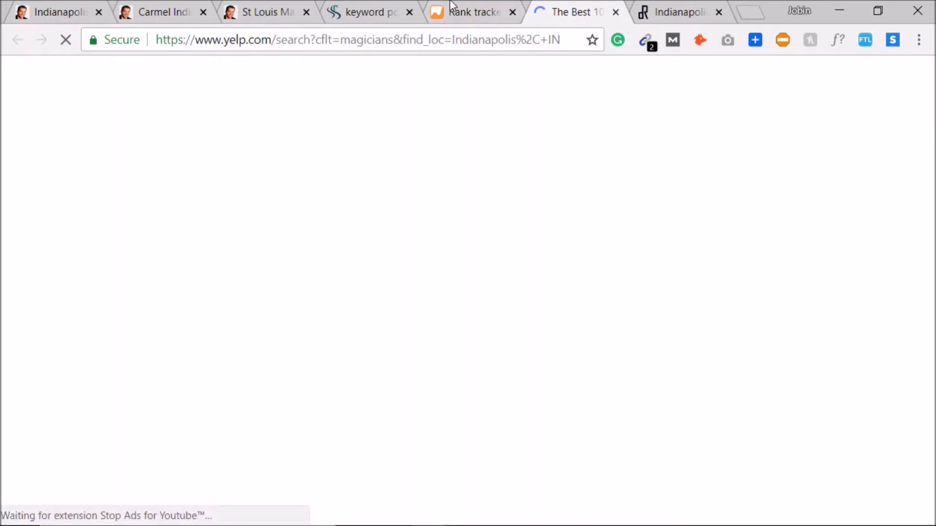
{"action": "left_click", "coordinate": [453, 9]}
{"action": "scroll", "coordinate": [355, 383], "scroll_direction": "up", "scroll_amount": 15}
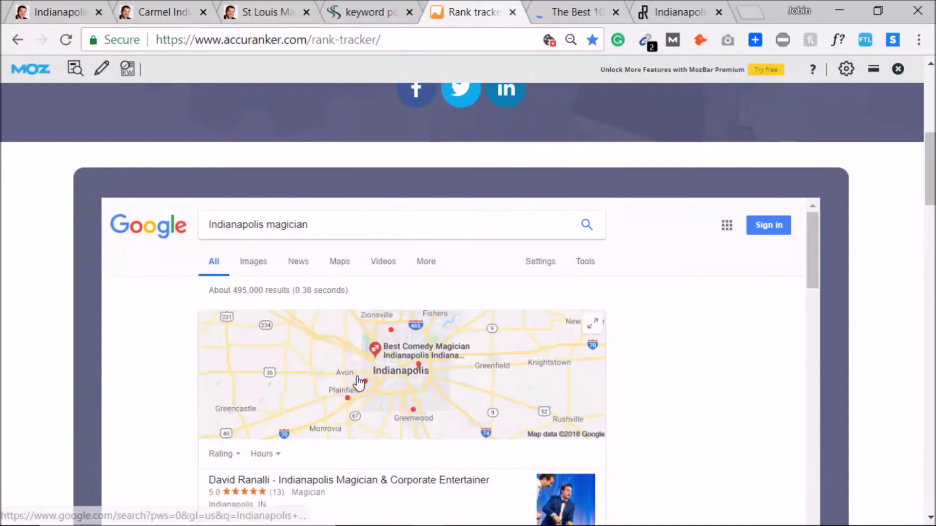
{"action": "scroll", "coordinate": [370, 417], "scroll_direction": "down", "scroll_amount": 4}
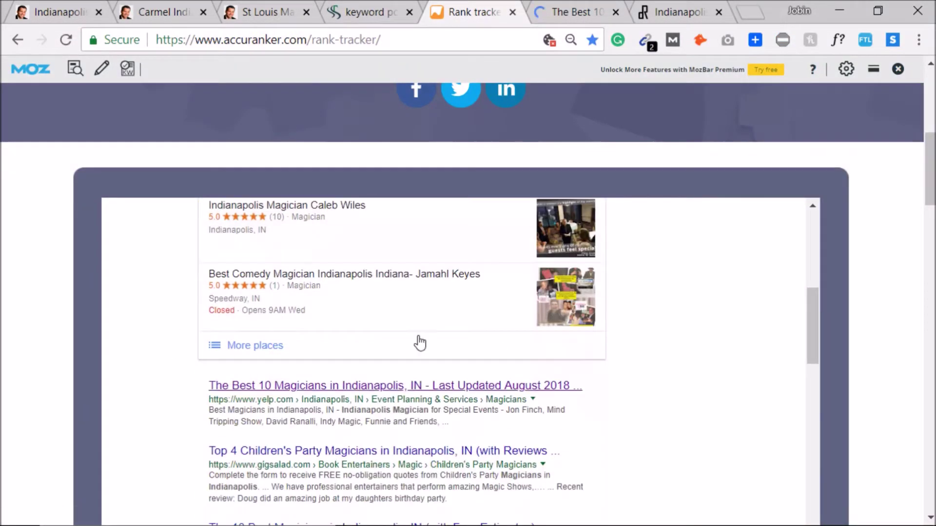
{"action": "left_click", "coordinate": [310, 347]}
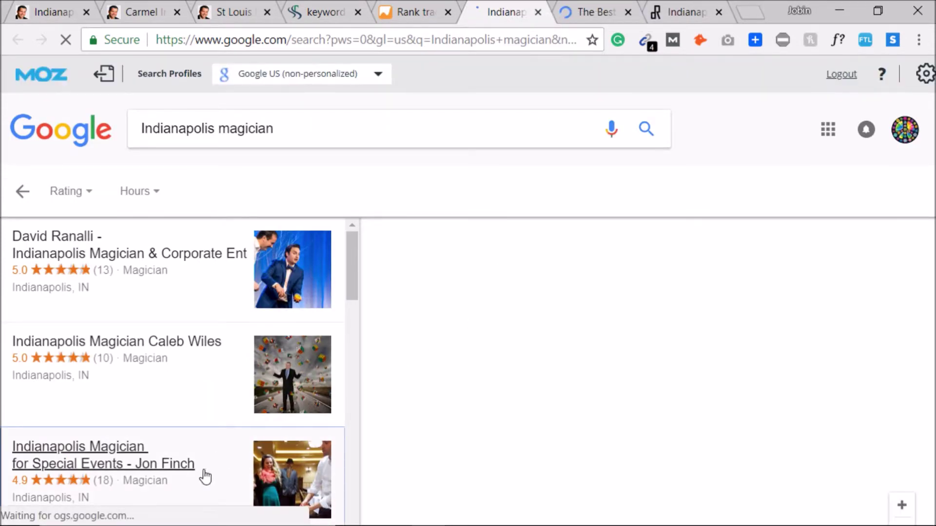
{"action": "left_click", "coordinate": [40, 434]}
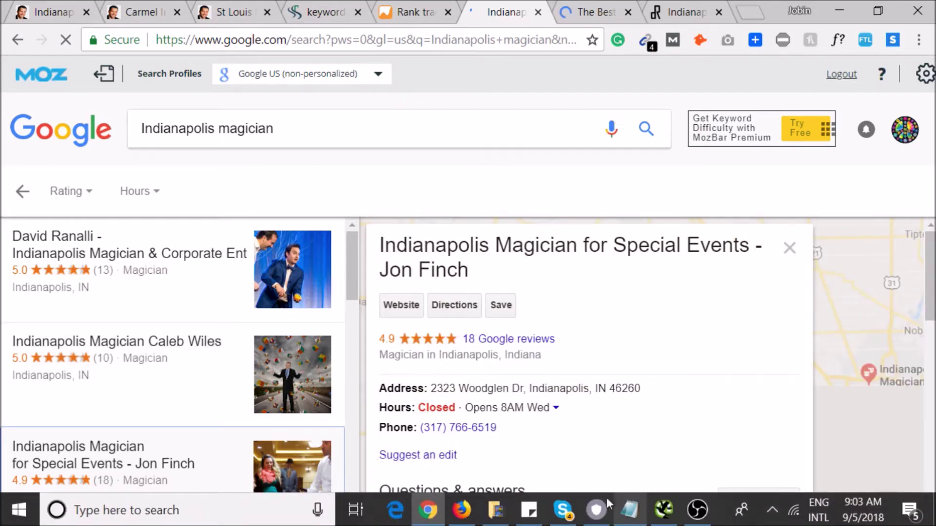
Step: Switch to the Notepad audit notes and write "Add unique content to every local page" as item 1 under Local SEO
{"action": "left_click", "coordinate": [629, 515]}
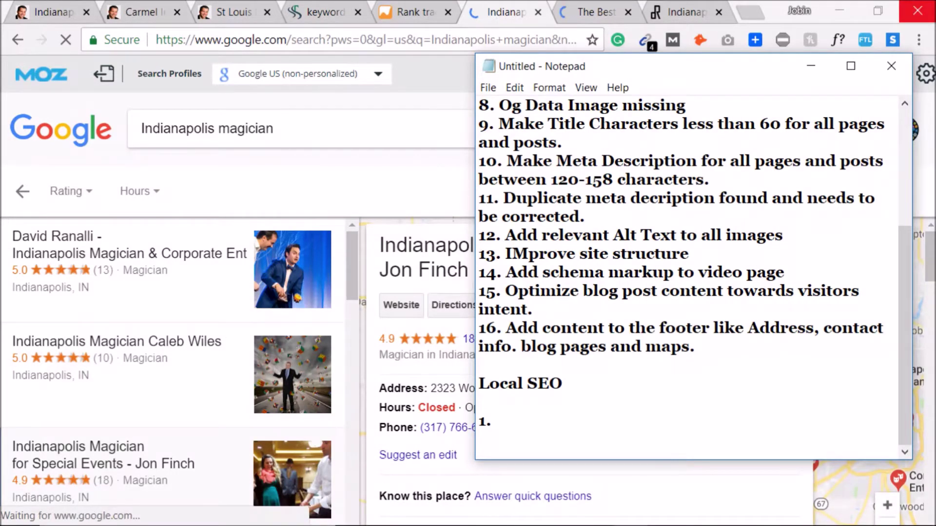
{"action": "type", "text": "Add unique content "}
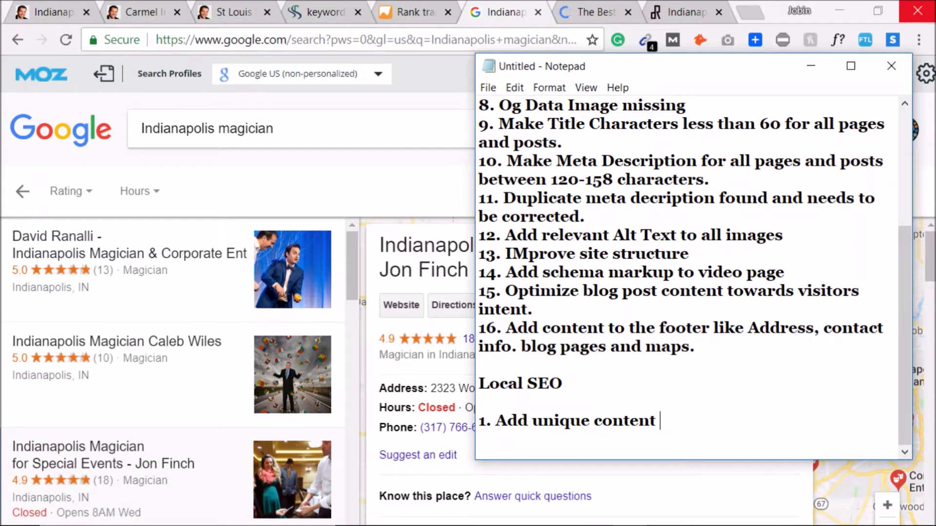
{"action": "type", "text": "to every page"}
{"action": "key", "text": "Return"}
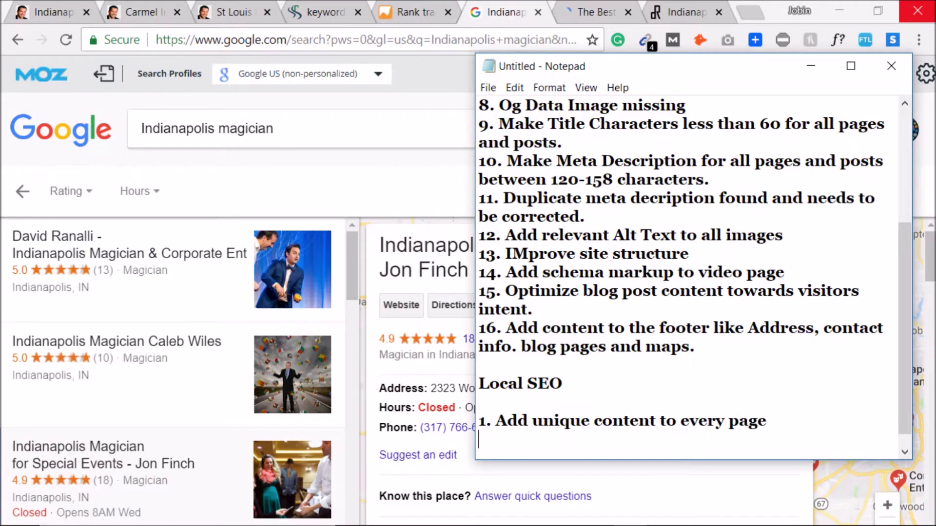
{"action": "key", "text": "Left"}
{"action": "type", "text": "local"}
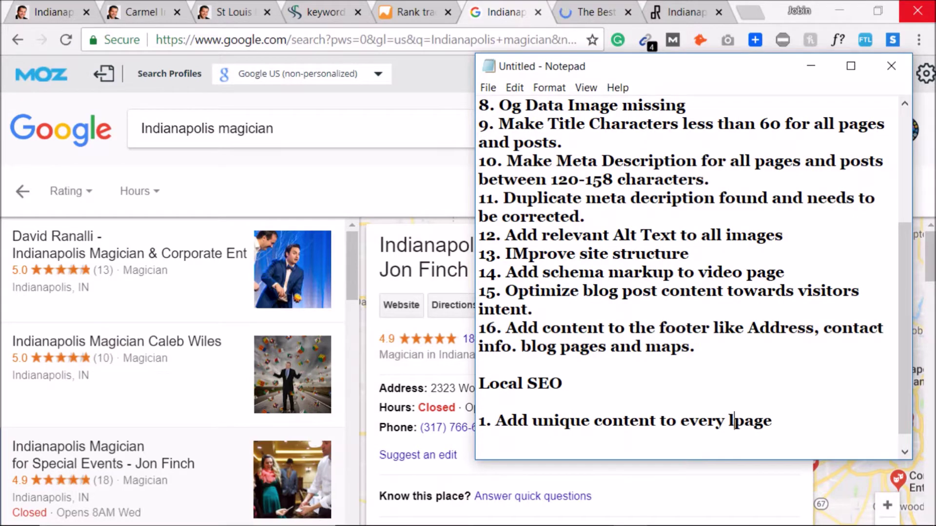
{"action": "key", "text": "BackSpace"}
{"action": "key", "text": "BackSpace"}
{"action": "key", "text": "BackSpace"}
{"action": "key", "text": "BackSpace"}
{"action": "key", "text": "BackSpace"}
{"action": "type", "text": "ocal"}
{"action": "key", "text": "Down"}
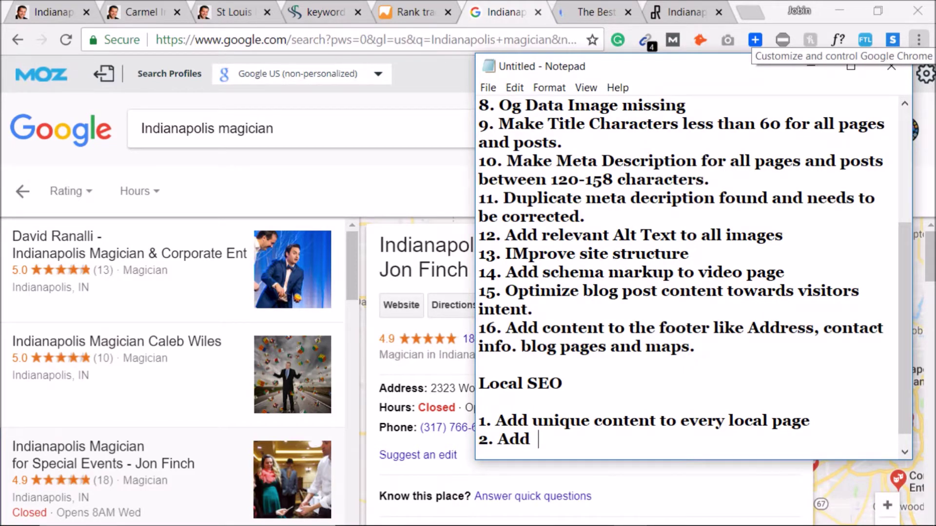
Step: Add item 2 to the Local SEO notes: "Add h1 tags with keywords you want to rank for."
{"action": "type", "text": "2. Add h1 tGSag"}
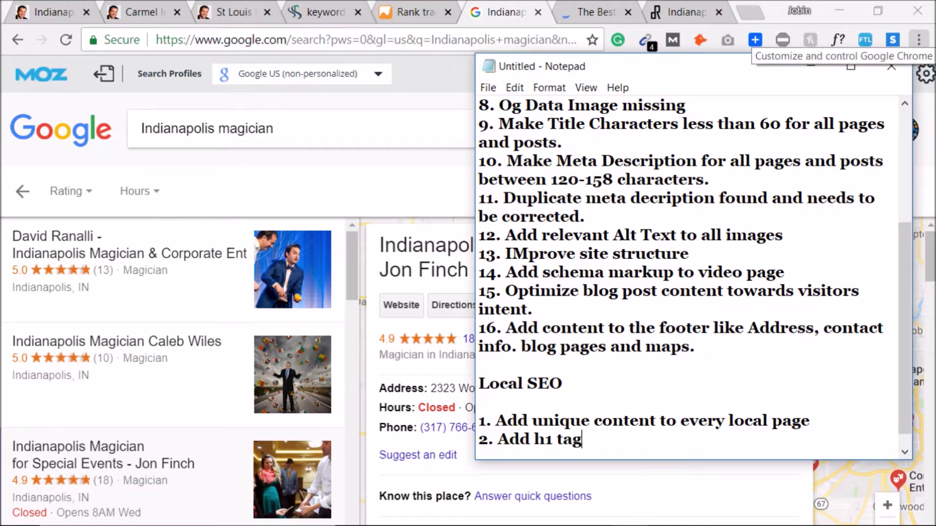
{"action": "type", "text": "s with keywor"}
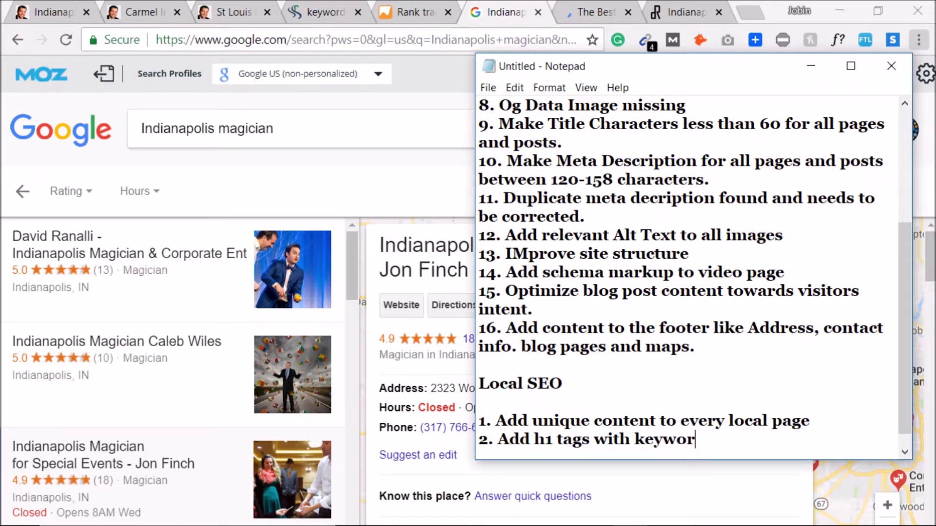
{"action": "type", "text": "ds you want to rank for."}
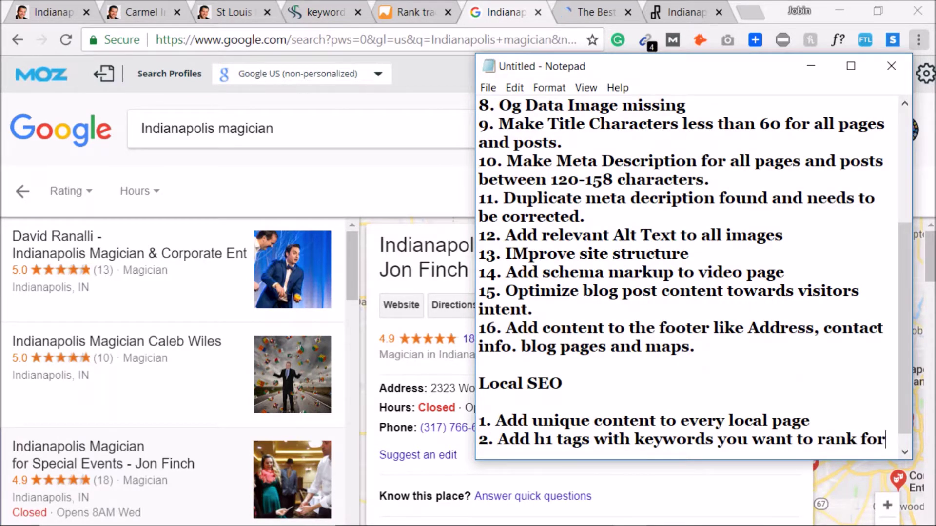
{"action": "key", "text": "Return"}
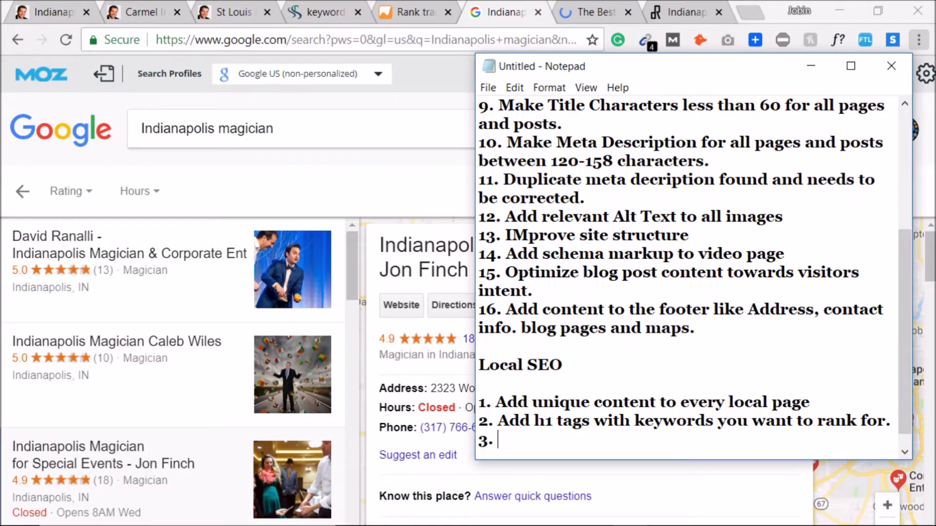
Step: Add Local SEO item 3, "Optimzie title and meta description for every local page", and start a line numbered 4
{"action": "type", "text": "3. Opti"}
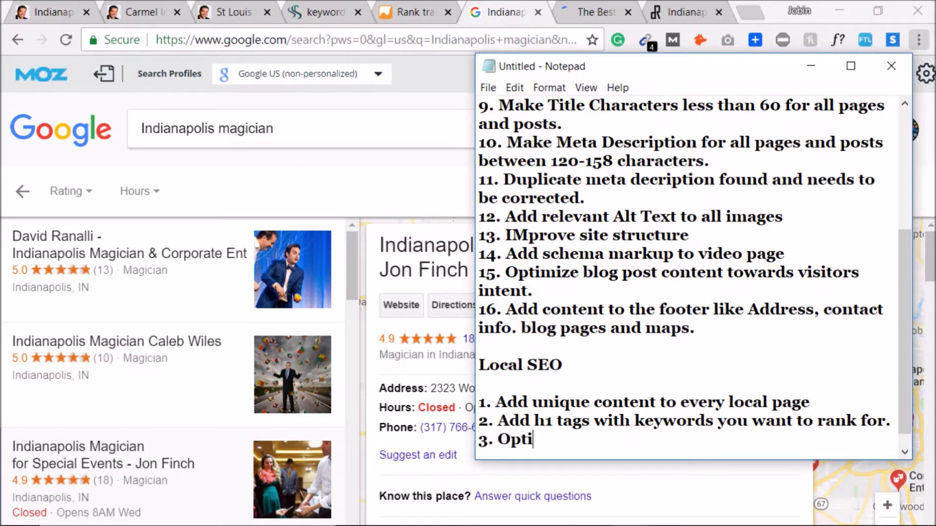
{"action": "type", "text": "mzie title and"}
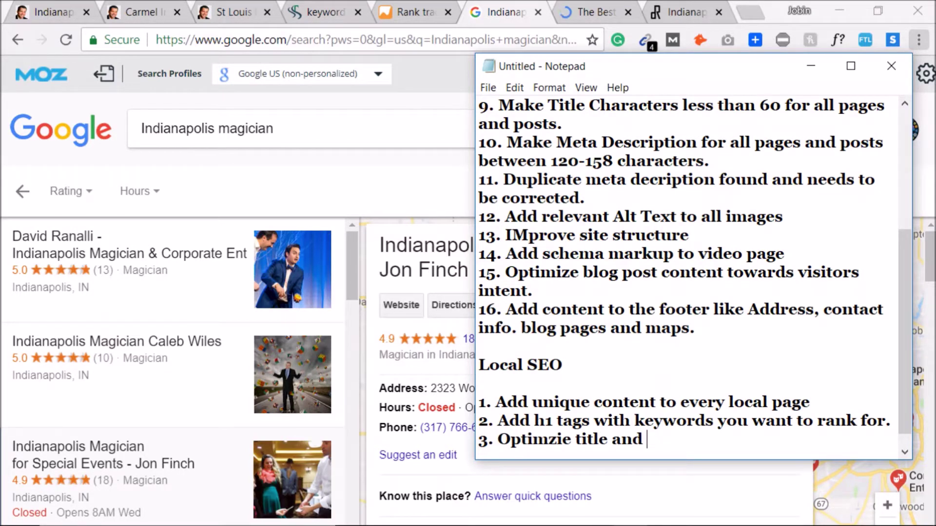
{"action": "type", "text": " meta des"}
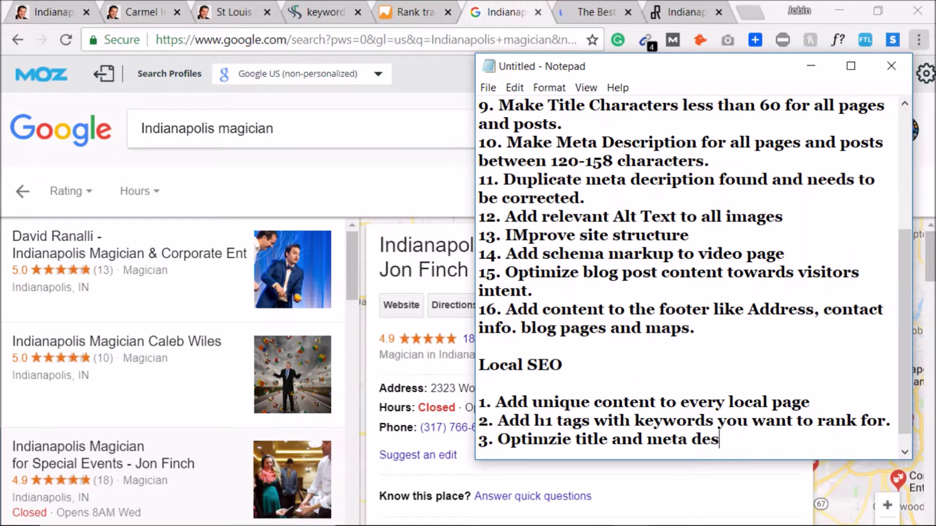
{"action": "type", "text": "cription for th"}
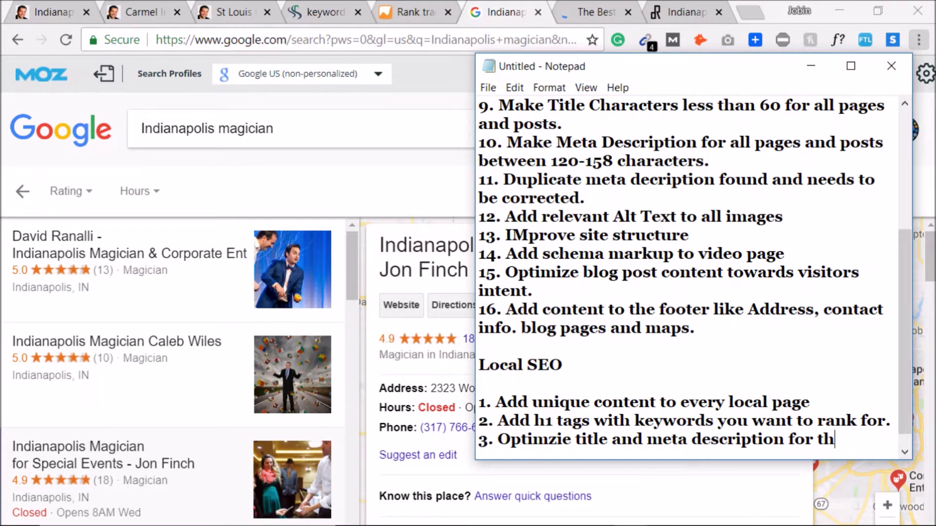
{"action": "type", "text": "eveyr page"}
{"action": "key", "text": "BackSpace"}
{"action": "key", "text": "BackSpace"}
{"action": "key", "text": "BackSpace"}
{"action": "key", "text": "BackSpace"}
{"action": "key", "text": "BackSpace"}
{"action": "key", "text": "BackSpace"}
{"action": "type", "text": "local page"}
{"action": "key", "text": "Return"}
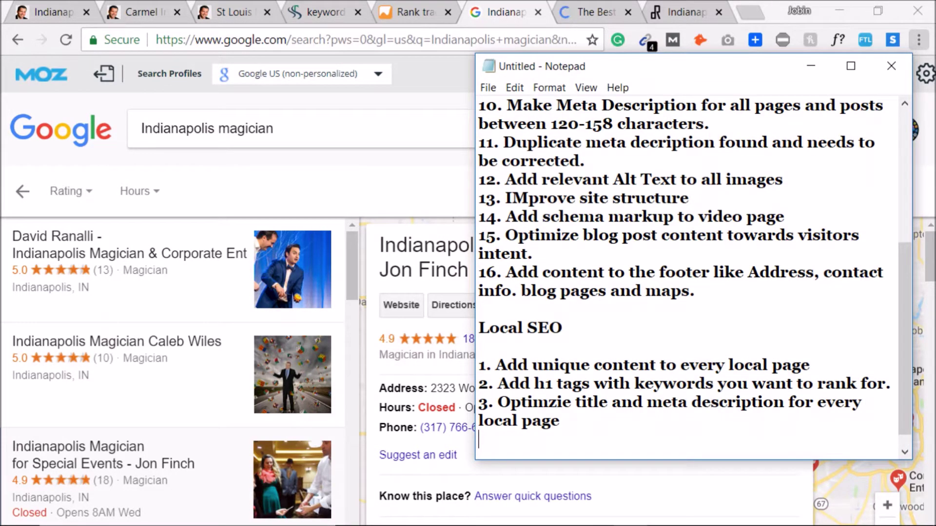
{"action": "type", "text": "4."}
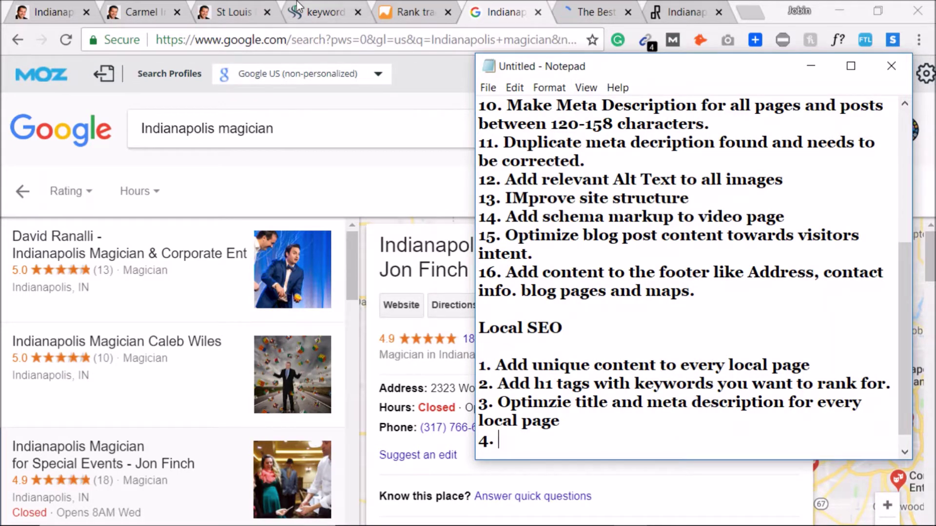
Step: Copy the St Louis magician page's address and open Google's Structured Data Testing Tool in place of the keyword position checker
{"action": "left_click", "coordinate": [293, 58]}
{"action": "left_click", "coordinate": [229, 12]}
{"action": "left_click", "coordinate": [291, 42]}
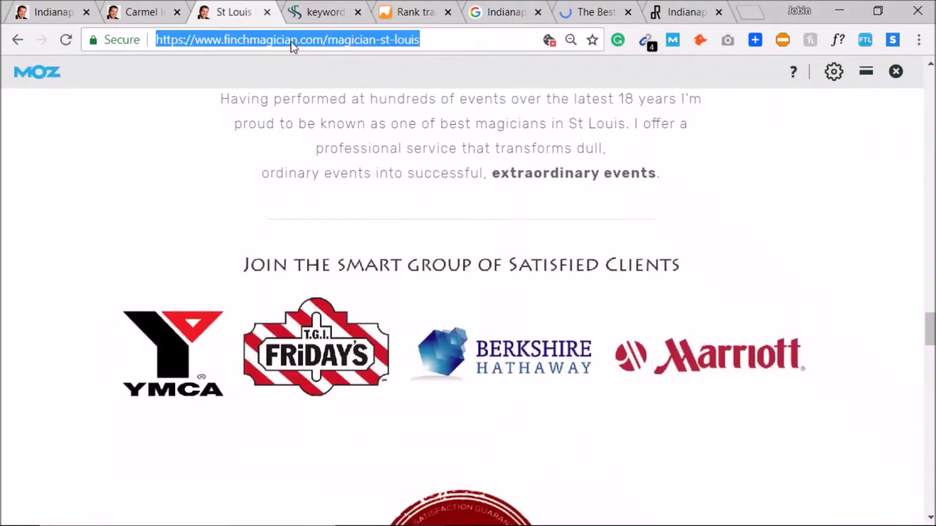
{"action": "left_click", "coordinate": [326, 11]}
{"action": "left_click", "coordinate": [310, 39]}
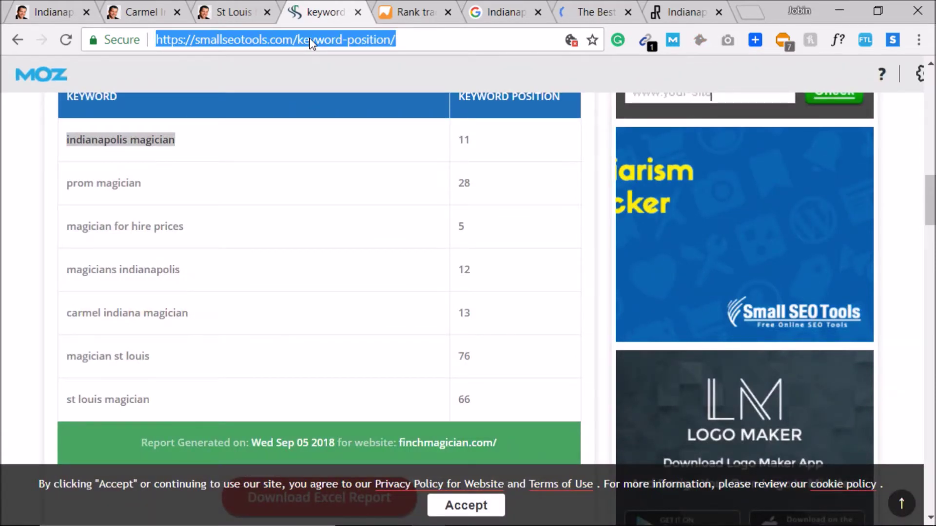
{"action": "type", "text": "str"}
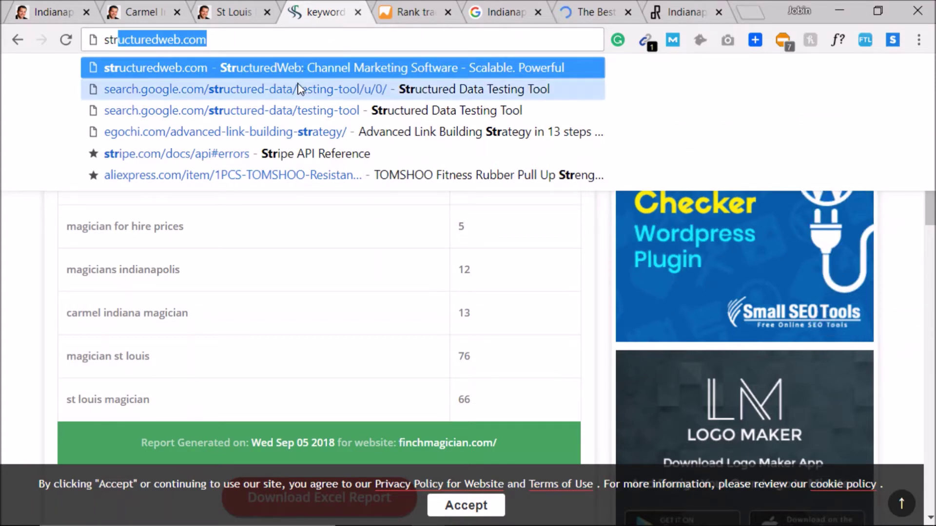
{"action": "left_click", "coordinate": [300, 90]}
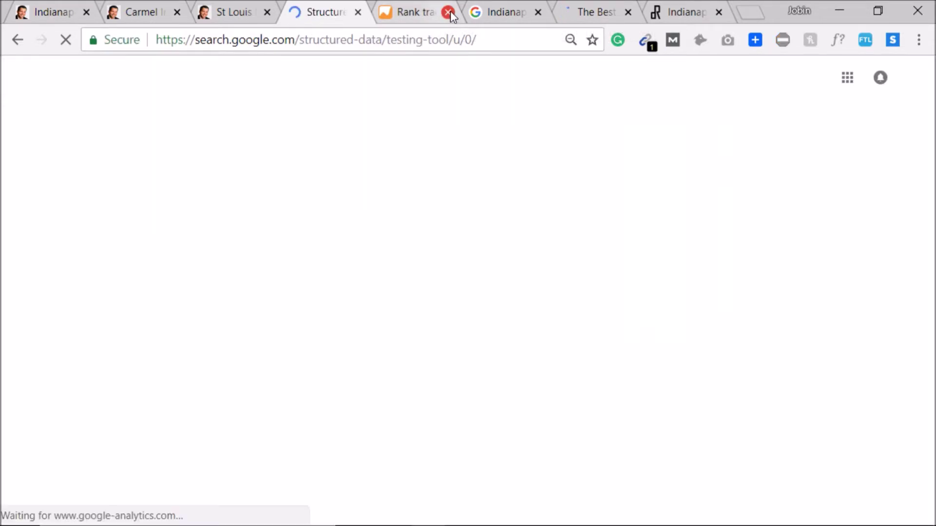
Step: Close the rank tracker page and the last Indianapolis competitor page, and return to the Structured Data Testing Tool
{"action": "left_click", "coordinate": [447, 12]}
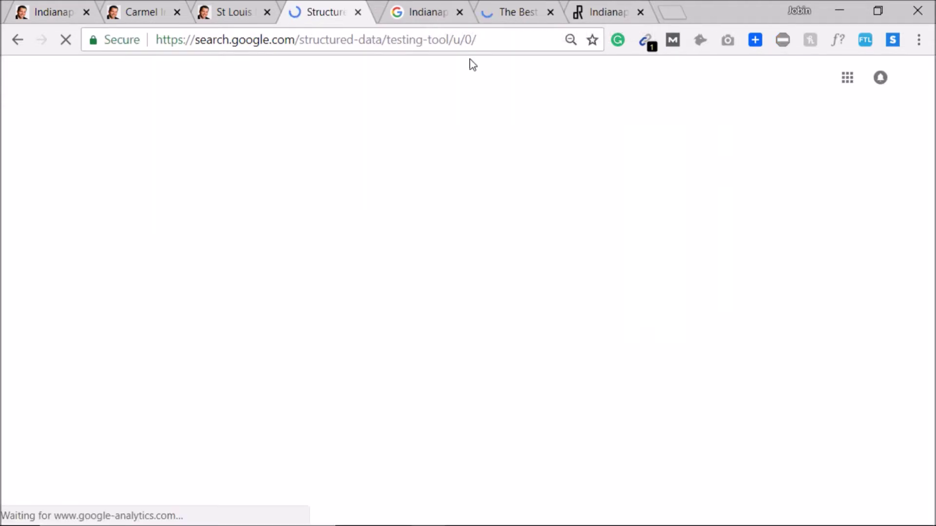
{"action": "left_click", "coordinate": [620, 19]}
{"action": "left_click", "coordinate": [627, 13]}
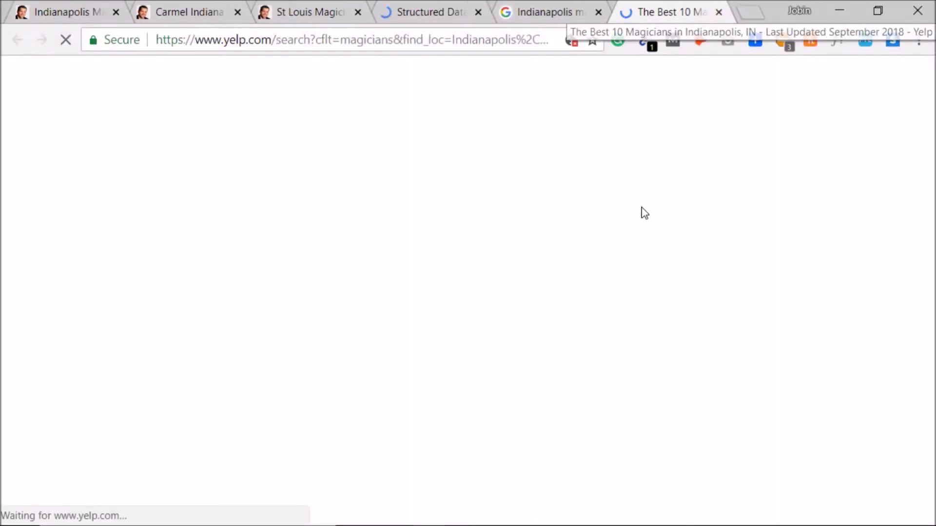
{"action": "left_click", "coordinate": [413, 12]}
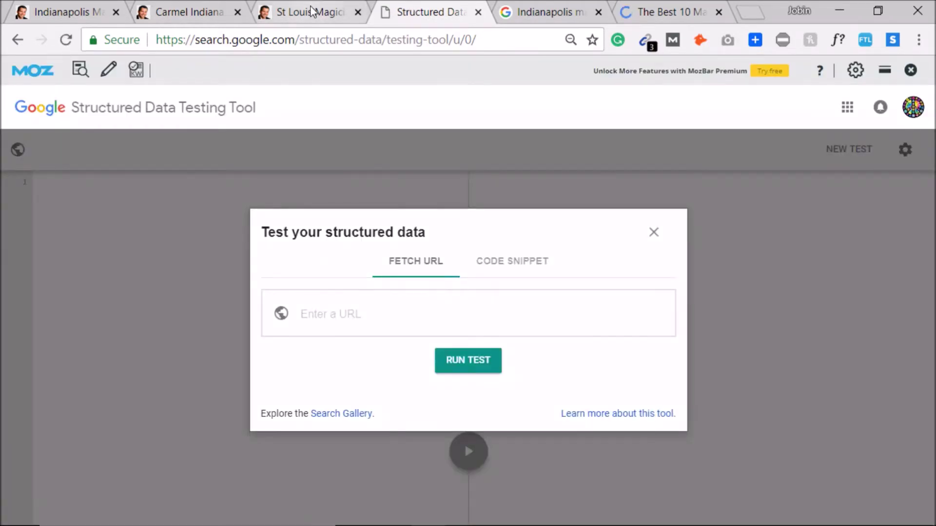
Step: Go back to the start of the St Louis magician page and turn off the MozBar overlay
{"action": "left_click", "coordinate": [314, 13]}
{"action": "scroll", "coordinate": [451, 239], "scroll_direction": "up", "scroll_amount": 15}
{"action": "scroll", "coordinate": [452, 239], "scroll_direction": "up", "scroll_amount": 8}
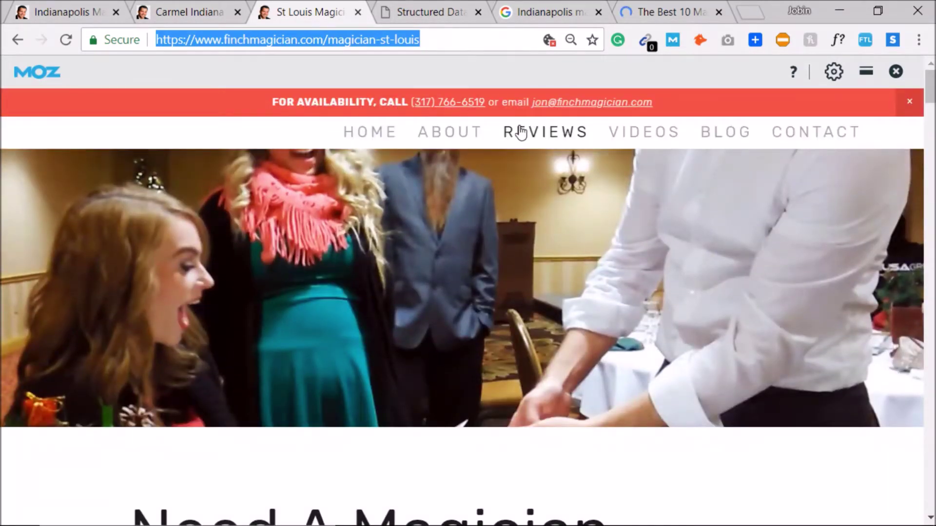
{"action": "scroll", "coordinate": [571, 193], "scroll_direction": "down", "scroll_amount": 5}
{"action": "scroll", "coordinate": [575, 217], "scroll_direction": "down", "scroll_amount": 2}
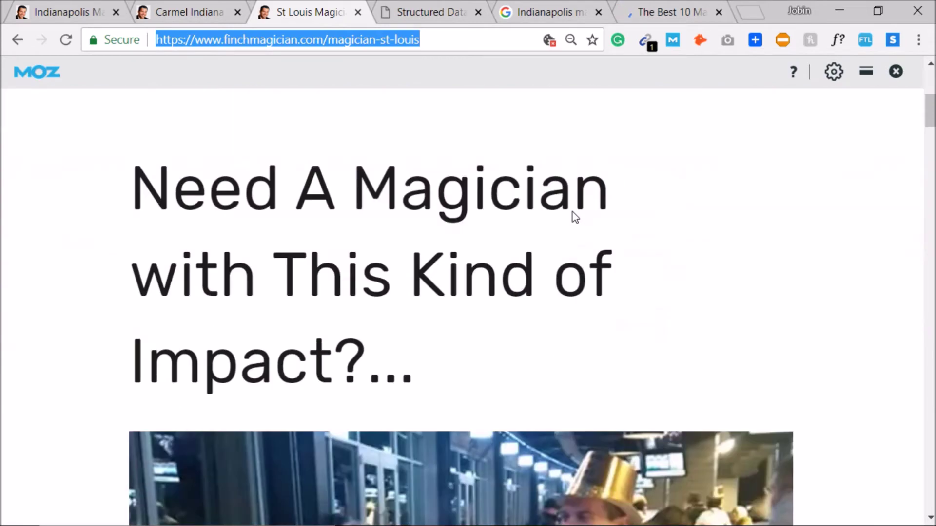
{"action": "left_click", "coordinate": [673, 40]}
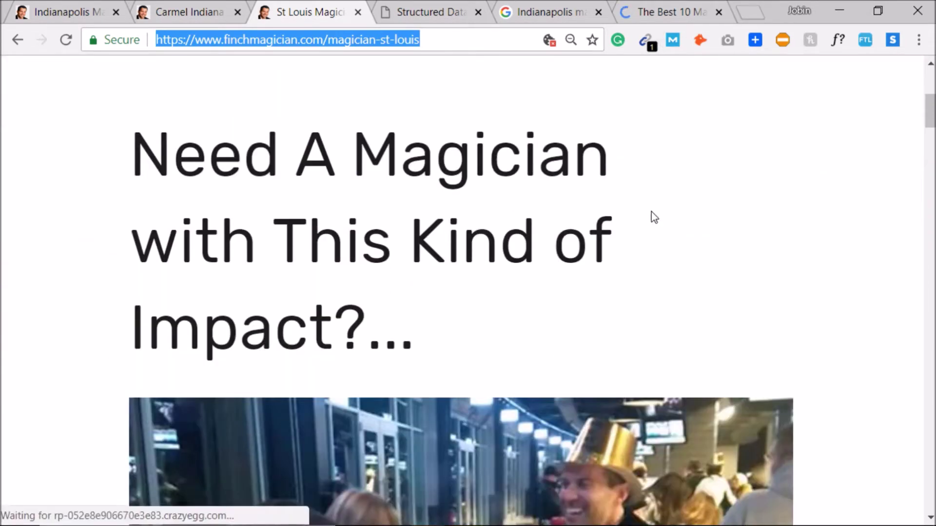
Step: Examine the St Louis page's heading, video, testimonials, client logos and guarantee down to the availability link
{"action": "scroll", "coordinate": [637, 231], "scroll_direction": "down", "scroll_amount": 15}
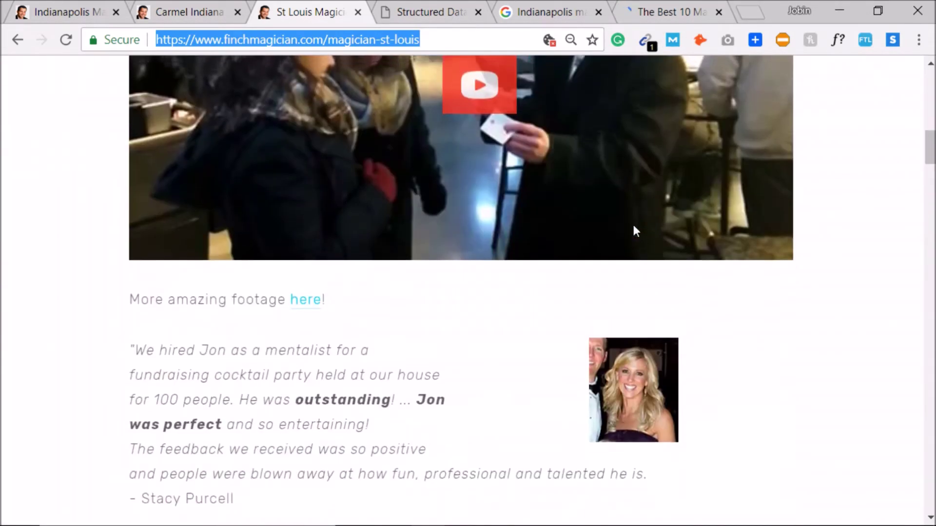
{"action": "scroll", "coordinate": [636, 231], "scroll_direction": "up", "scroll_amount": 15}
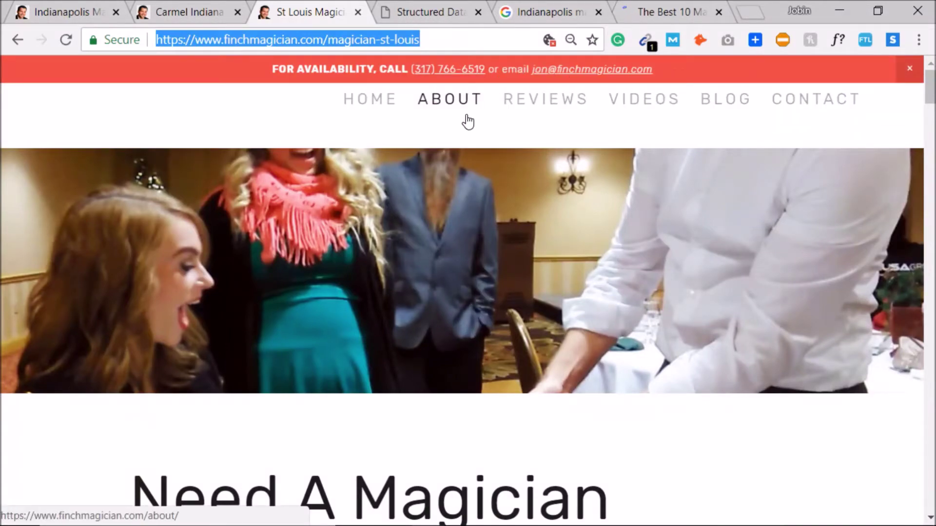
{"action": "scroll", "coordinate": [479, 182], "scroll_direction": "down", "scroll_amount": 3}
{"action": "scroll", "coordinate": [479, 183], "scroll_direction": "down", "scroll_amount": 5}
{"action": "scroll", "coordinate": [481, 188], "scroll_direction": "down", "scroll_amount": 3}
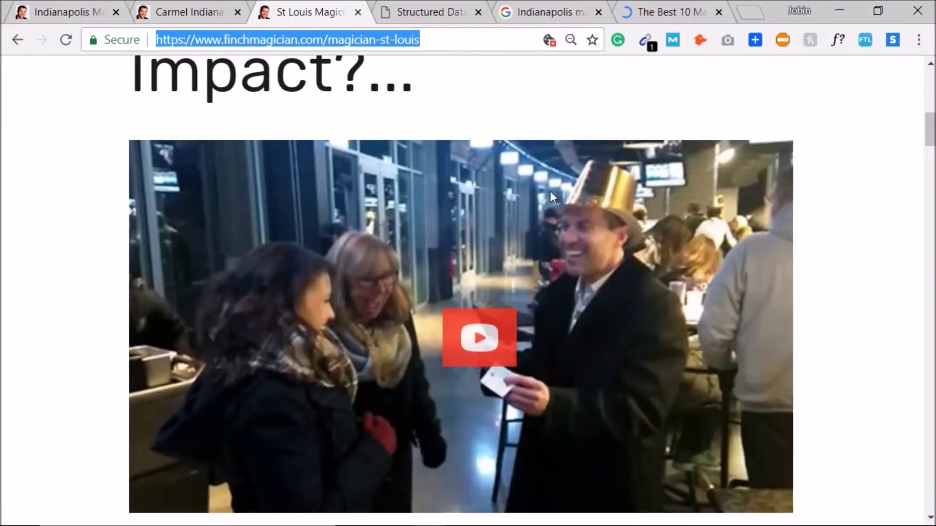
{"action": "left_click", "coordinate": [867, 215]}
{"action": "scroll", "coordinate": [849, 209], "scroll_direction": "down", "scroll_amount": 5}
{"action": "scroll", "coordinate": [849, 208], "scroll_direction": "down", "scroll_amount": 7}
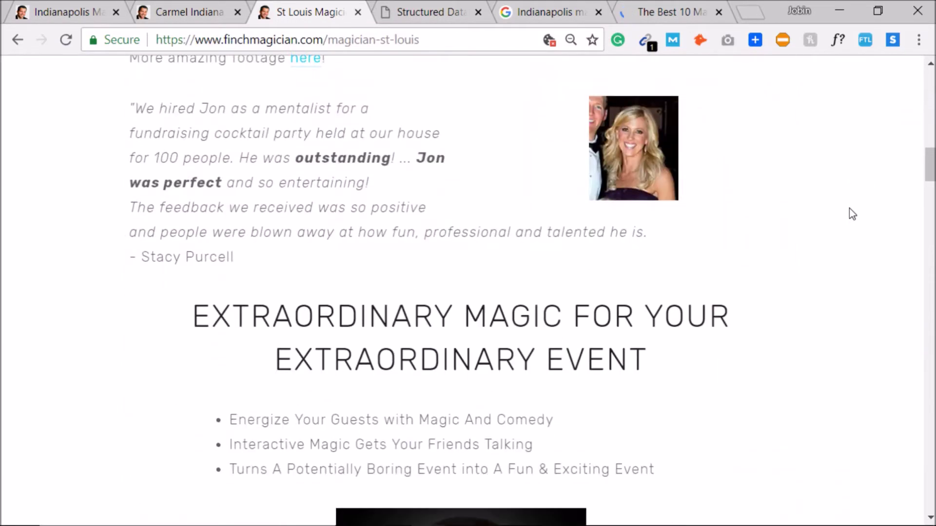
{"action": "scroll", "coordinate": [849, 209], "scroll_direction": "down", "scroll_amount": 4}
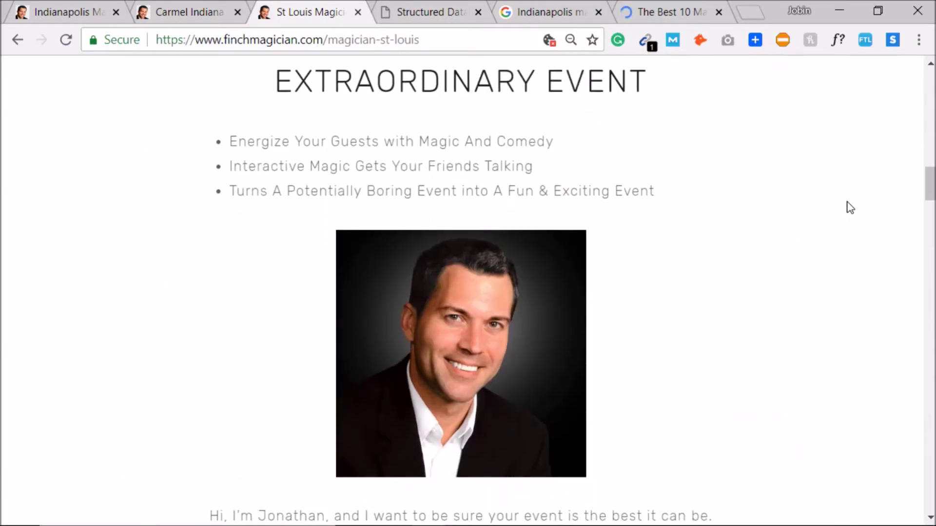
{"action": "scroll", "coordinate": [848, 207], "scroll_direction": "down", "scroll_amount": 13}
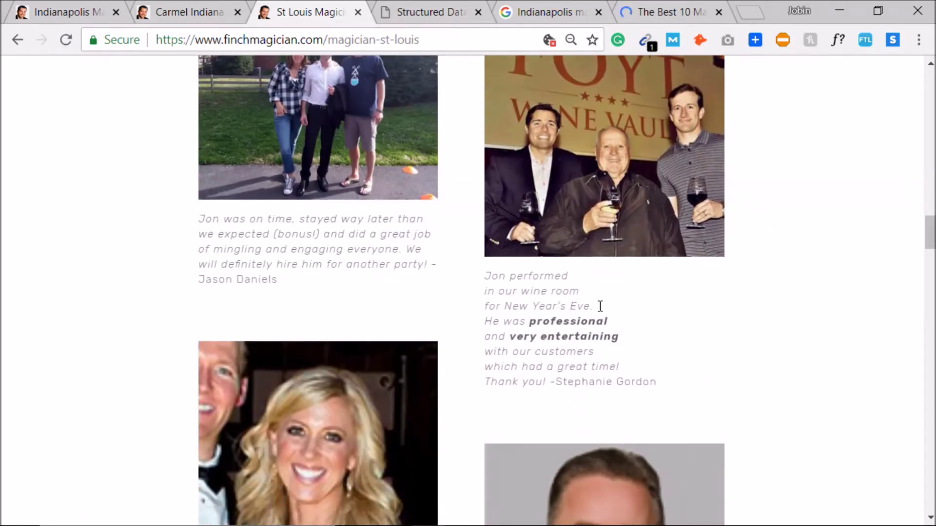
{"action": "scroll", "coordinate": [656, 318], "scroll_direction": "down", "scroll_amount": 20}
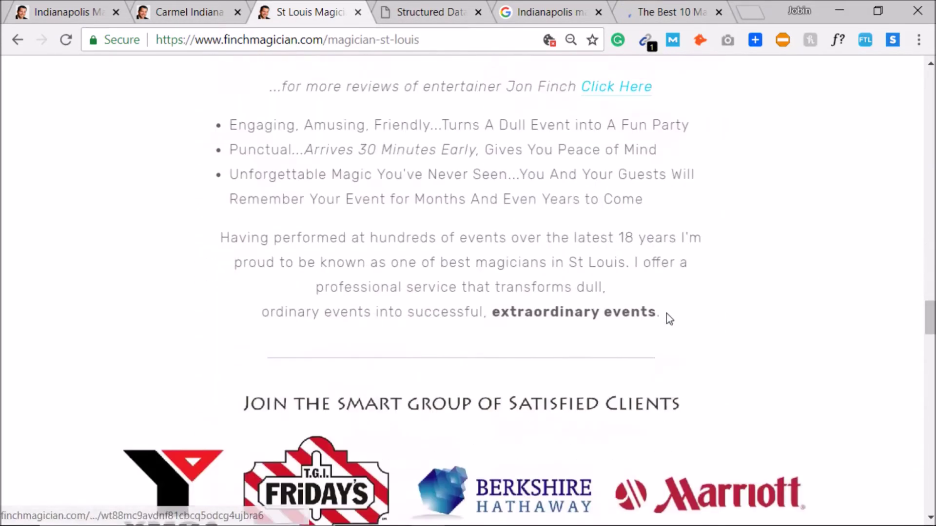
{"action": "scroll", "coordinate": [667, 317], "scroll_direction": "down", "scroll_amount": 12}
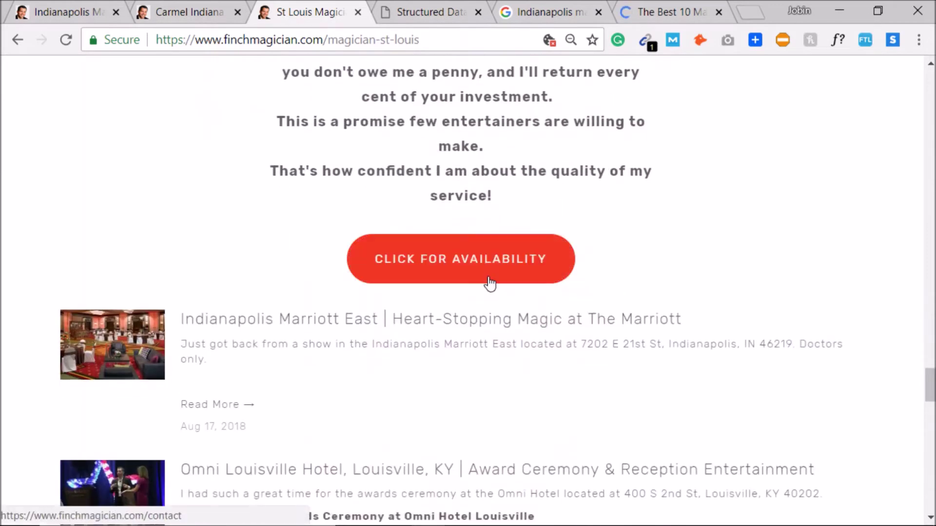
Step: Open the contact page from the St Louis page's availability link, close it and return to the start of the St Louis page
{"action": "left_click", "coordinate": [484, 267]}
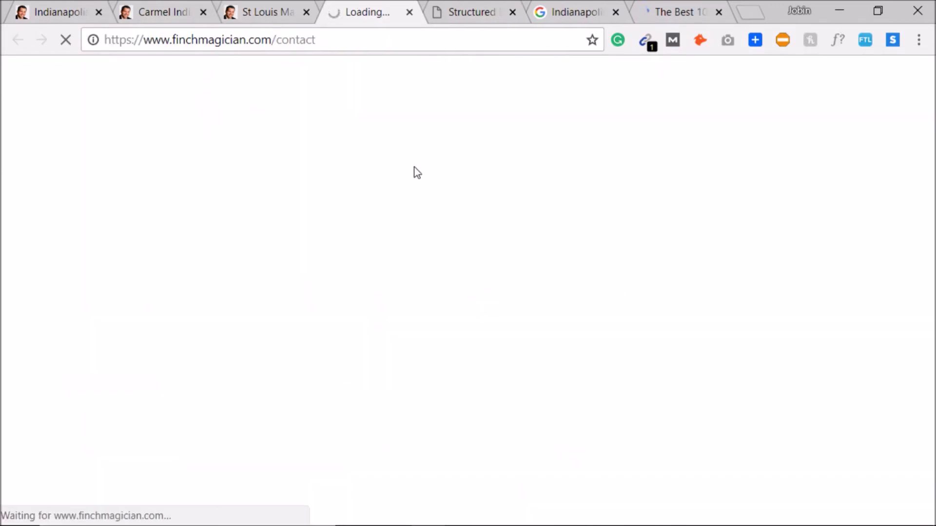
{"action": "left_click", "coordinate": [273, 7]}
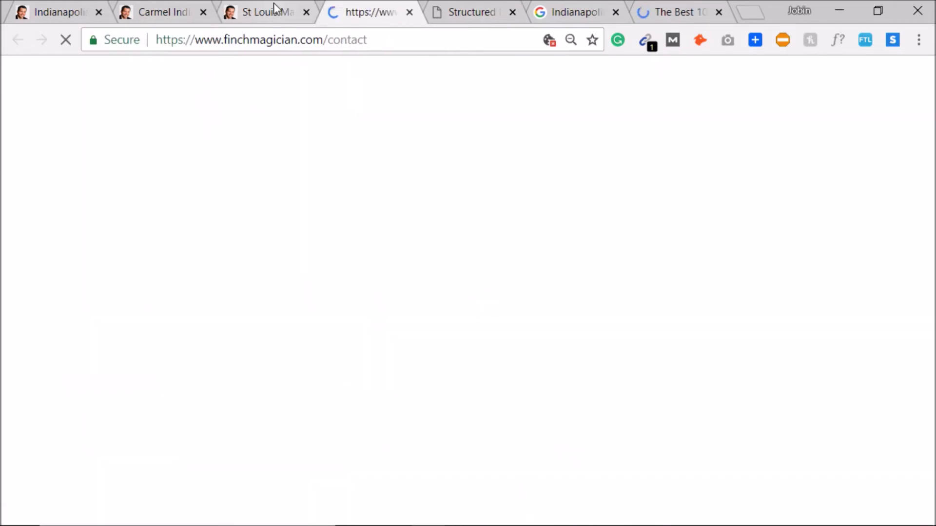
{"action": "scroll", "coordinate": [562, 377], "scroll_direction": "up", "scroll_amount": 15}
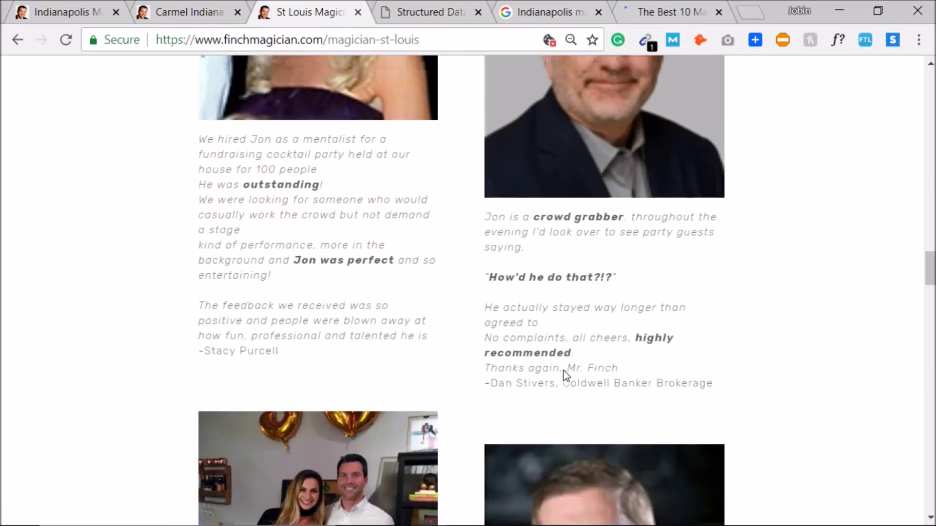
{"action": "scroll", "coordinate": [564, 376], "scroll_direction": "up", "scroll_amount": 15}
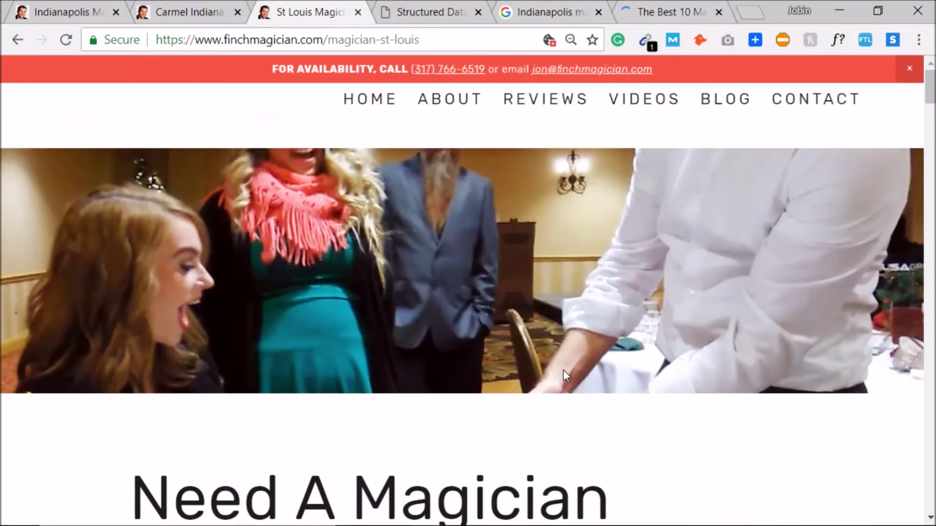
Step: Compare the finchmagician.com business's entry in Yelp's Indianapolis magicians list with its name in the Google local results
{"action": "left_click", "coordinate": [653, 6]}
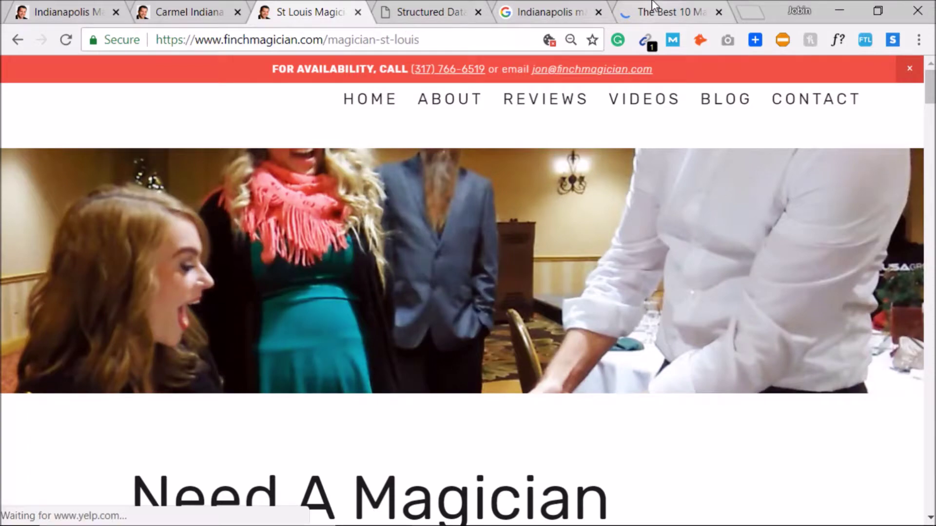
{"action": "scroll", "coordinate": [397, 328], "scroll_direction": "down", "scroll_amount": 7}
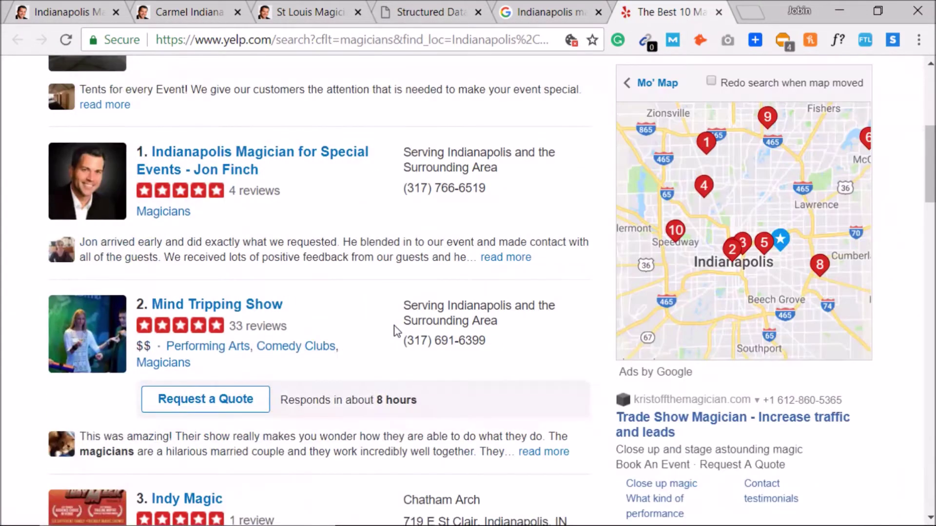
{"action": "scroll", "coordinate": [394, 326], "scroll_direction": "up", "scroll_amount": 4}
{"action": "scroll", "coordinate": [359, 403], "scroll_direction": "down", "scroll_amount": 1}
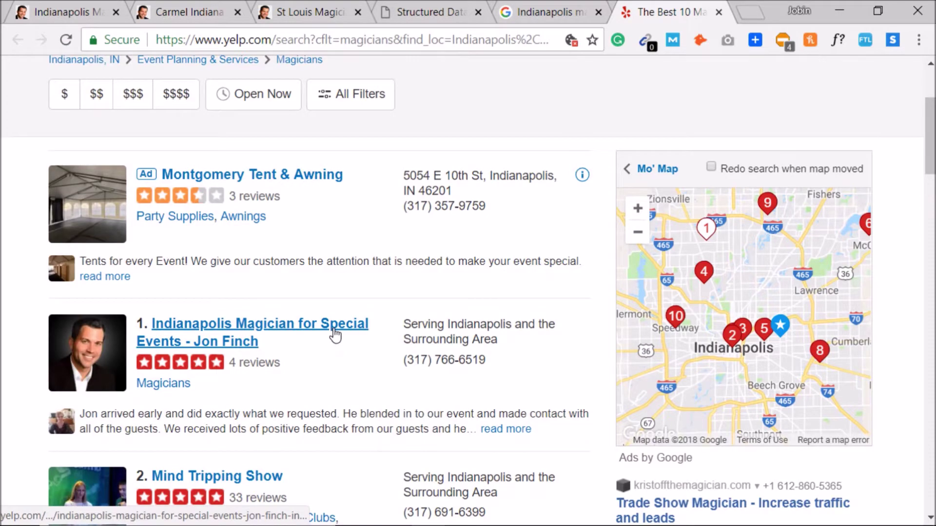
{"action": "scroll", "coordinate": [376, 359], "scroll_direction": "up", "scroll_amount": 3}
{"action": "scroll", "coordinate": [420, 384], "scroll_direction": "down", "scroll_amount": 3}
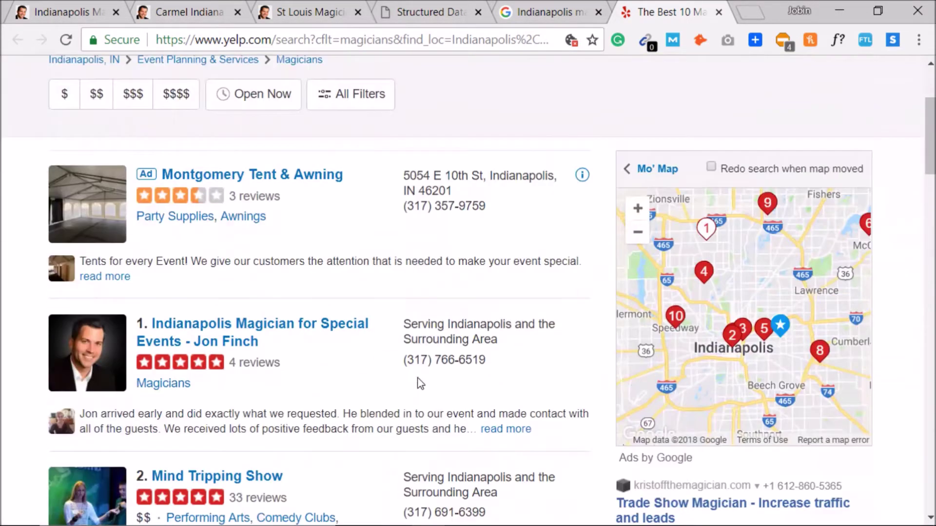
{"action": "scroll", "coordinate": [334, 343], "scroll_direction": "down", "scroll_amount": 3}
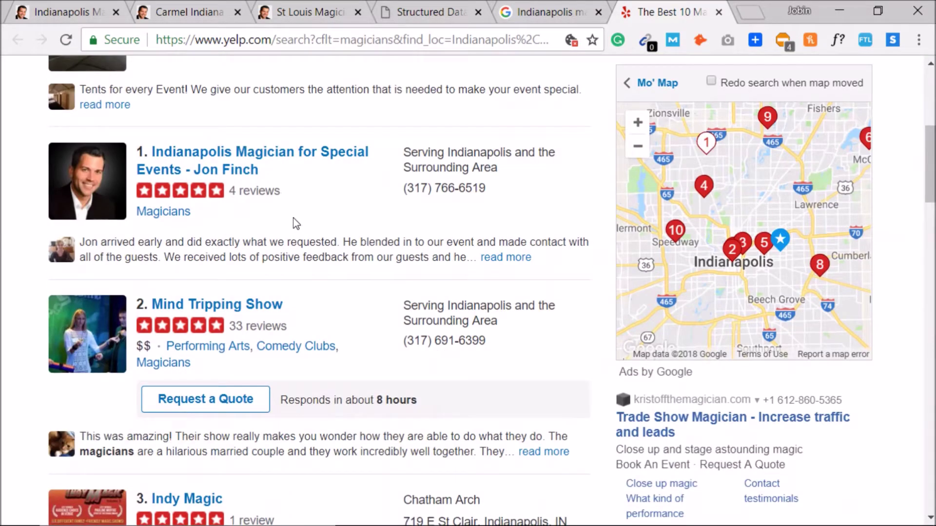
{"action": "left_click_drag", "start_coordinate": [527, 192], "coordinate": [541, 190]}
{"action": "left_click", "coordinate": [450, 215]}
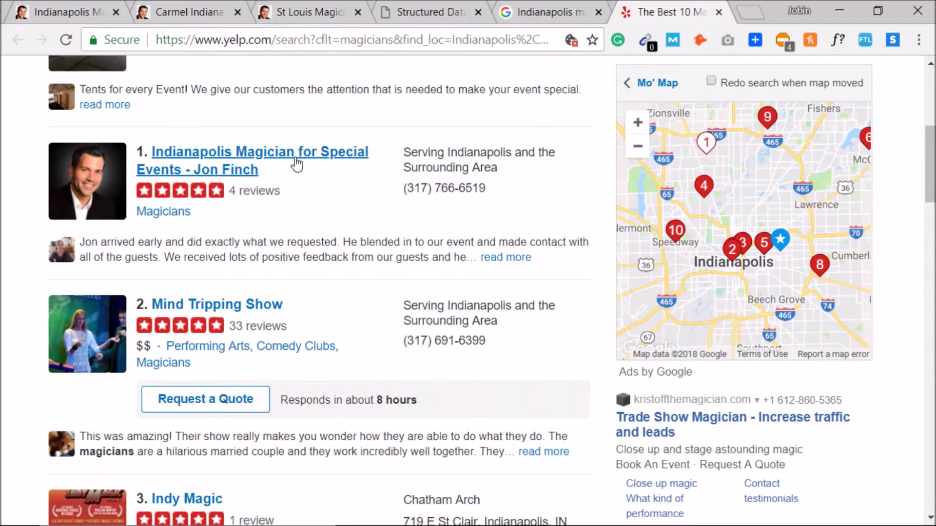
{"action": "left_click", "coordinate": [512, 12]}
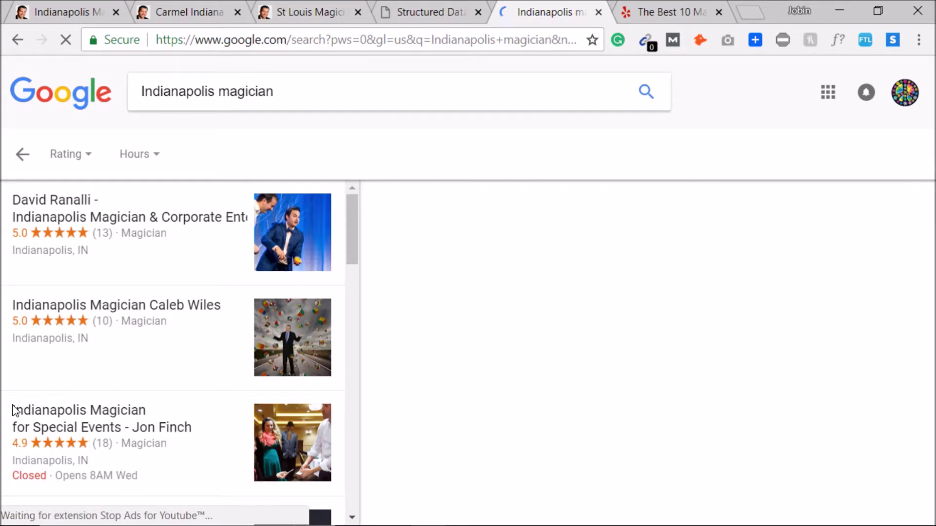
{"action": "left_click_drag", "start_coordinate": [193, 428], "coordinate": [12, 411]}
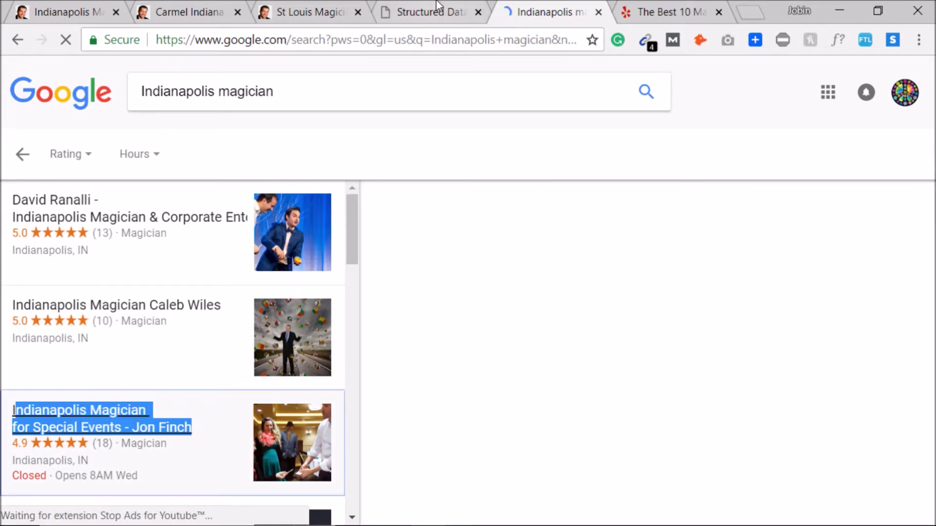
{"action": "left_click", "coordinate": [424, 12]}
{"action": "left_click", "coordinate": [411, 41]}
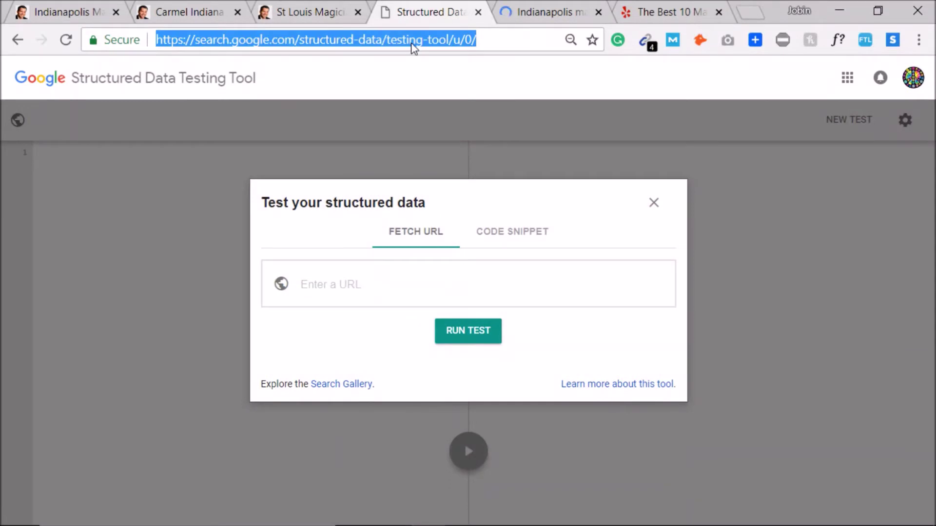
{"action": "left_click", "coordinate": [357, 279]}
{"action": "type", "text": "https://www.finchmagician.com/magician-st-louis"}
{"action": "left_click", "coordinate": [466, 341]}
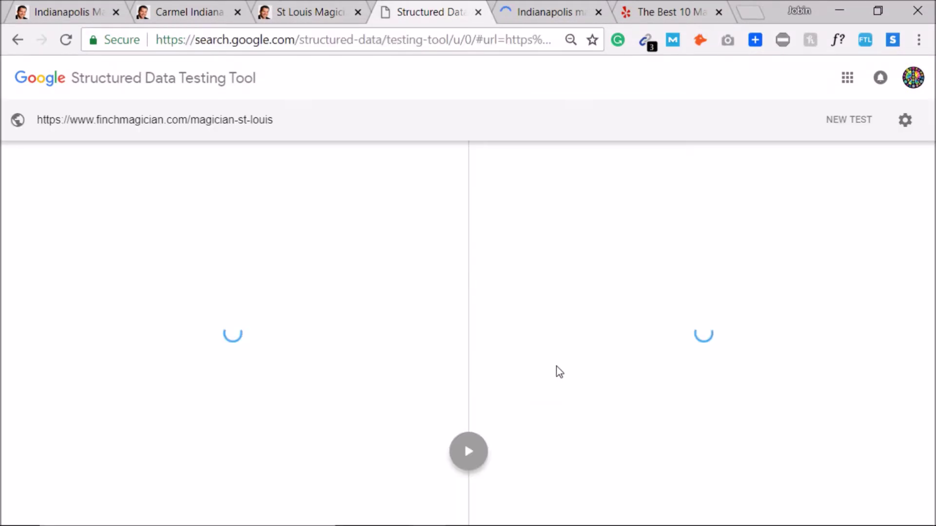
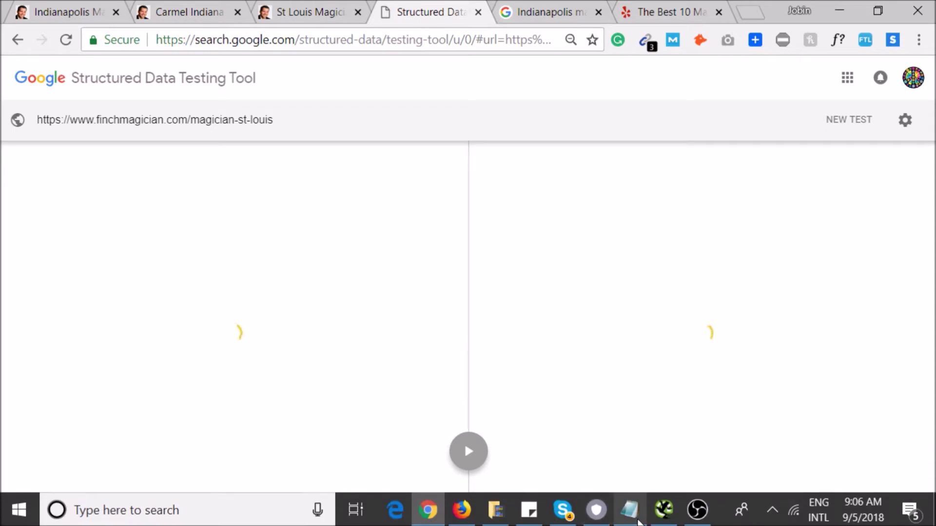
Step: Open the LocalBusiness details in the St Louis page's structured data results
{"action": "left_click", "coordinate": [634, 516]}
{"action": "left_click", "coordinate": [633, 517]}
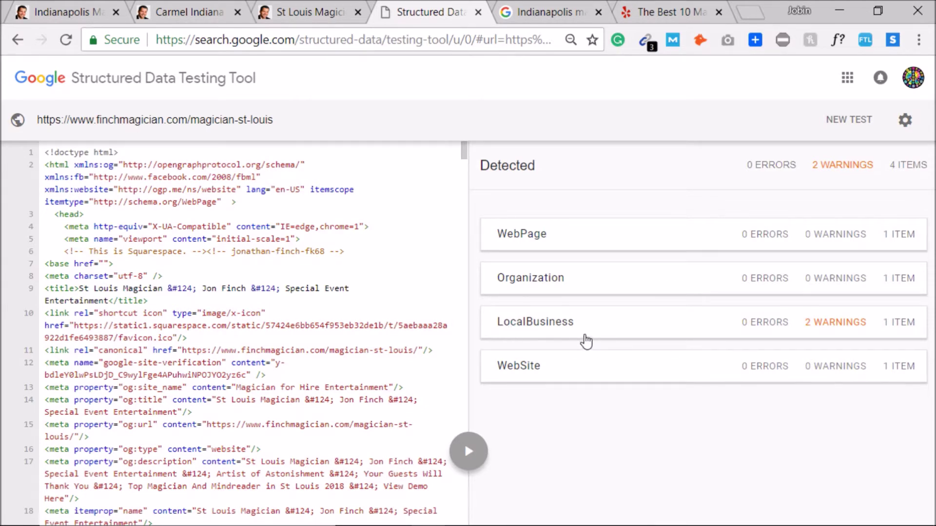
{"action": "left_click", "coordinate": [585, 341]}
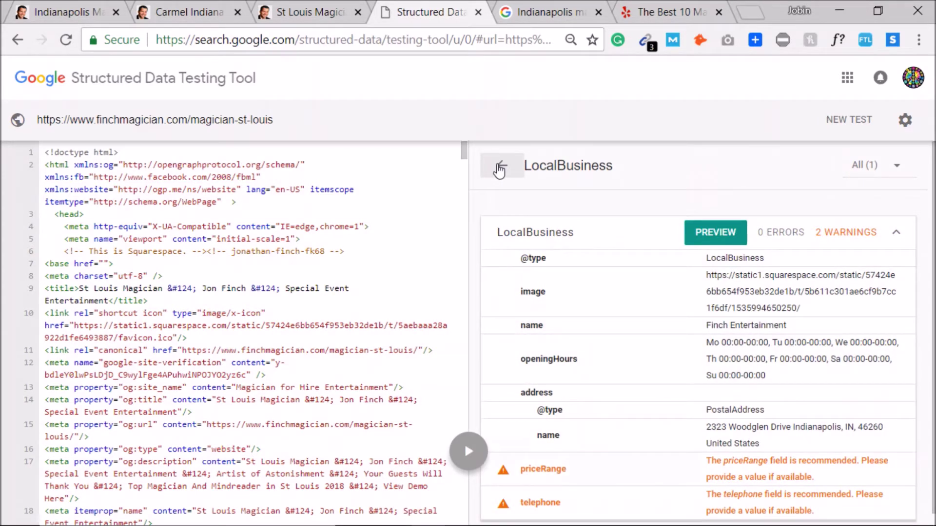
Step: Leave the LocalBusiness details and add Local SEO item 4 in Notepad: "Local Business markup needs to be corrected on local pages"
{"action": "left_click", "coordinate": [499, 169]}
{"action": "mouse_move", "coordinate": [562, 520]}
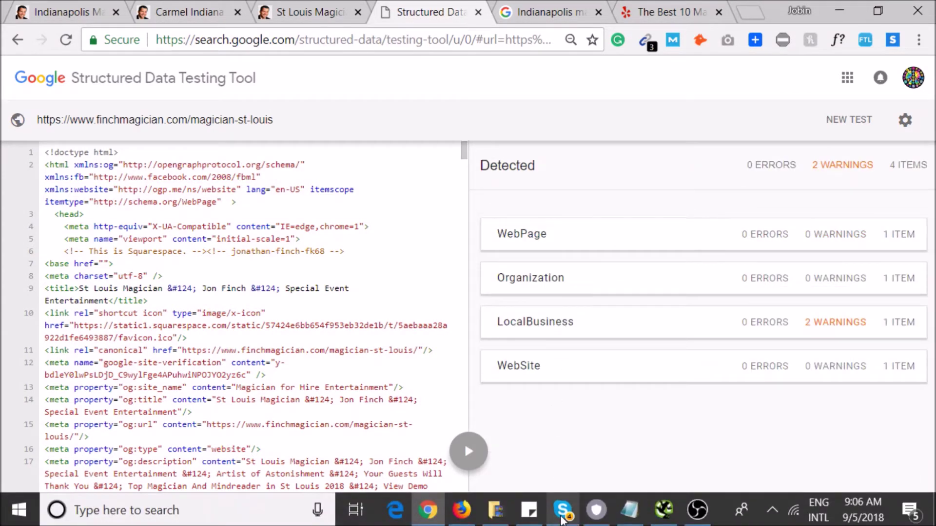
{"action": "left_click", "coordinate": [629, 509]}
{"action": "type", "text": "Local"}
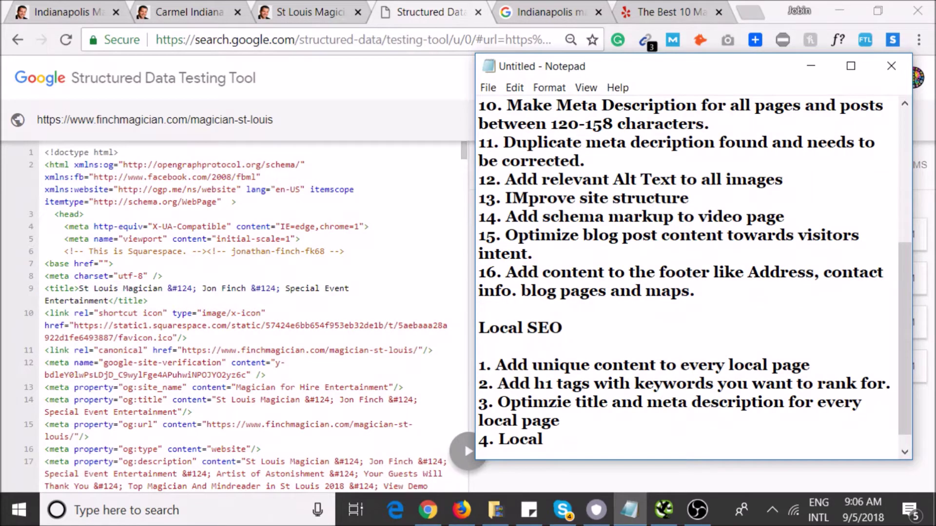
{"action": "type", "text": "Business markup need st"}
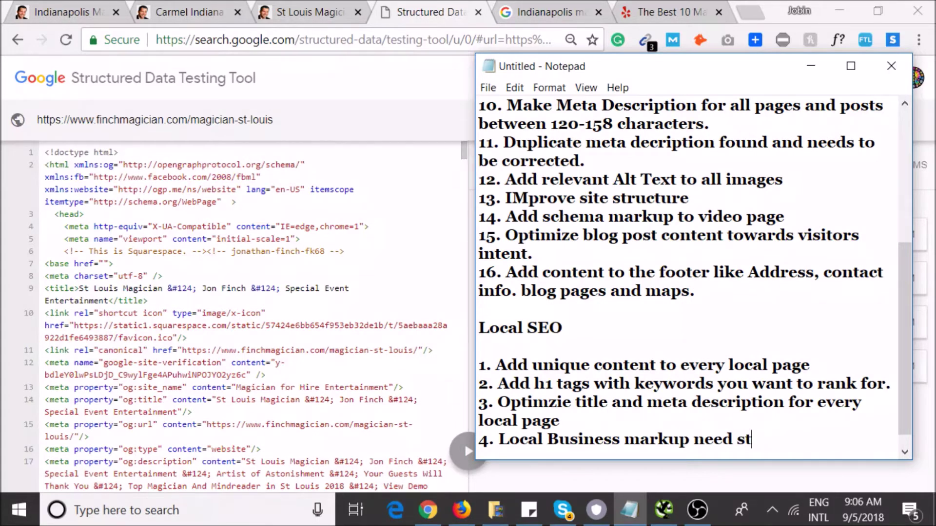
{"action": "type", "text": "o be correcte"}
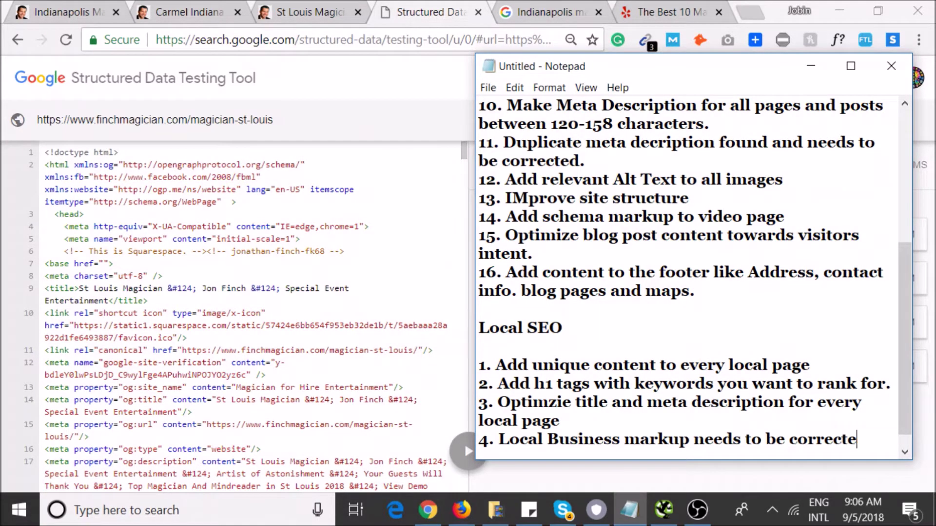
{"action": "type", "text": "d on local pages"}
{"action": "key", "text": "Return"}
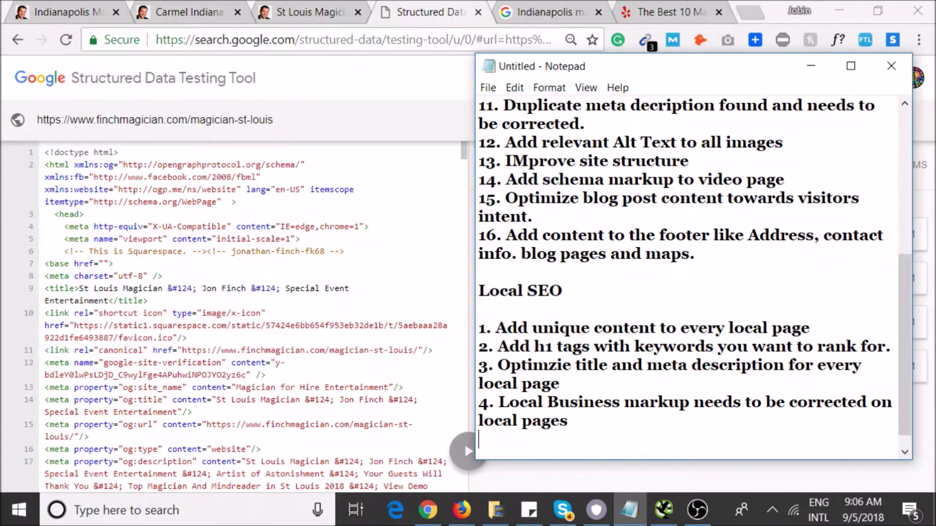
Step: Add item 5 to the Local SEO list: "remove organizaion markup from local pages"
{"action": "type", "text": "5. remov"}
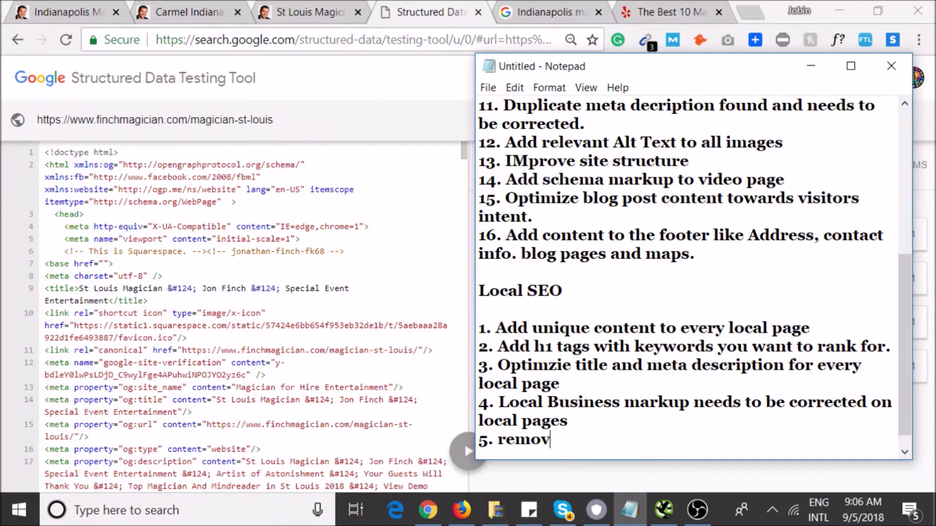
{"action": "type", "text": "e irganizaion ma"}
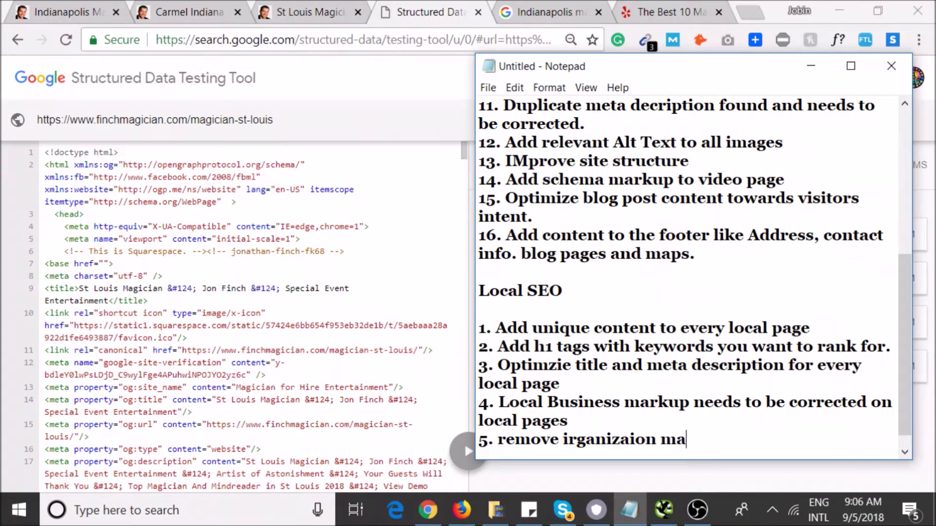
{"action": "type", "text": "rkuoup from loca pa"}
{"action": "key", "text": "BackSpace"}
{"action": "key", "text": "BackSpace"}
{"action": "key", "text": "BackSpace"}
{"action": "type", "text": "l apges"}
{"action": "key", "text": "Return"}
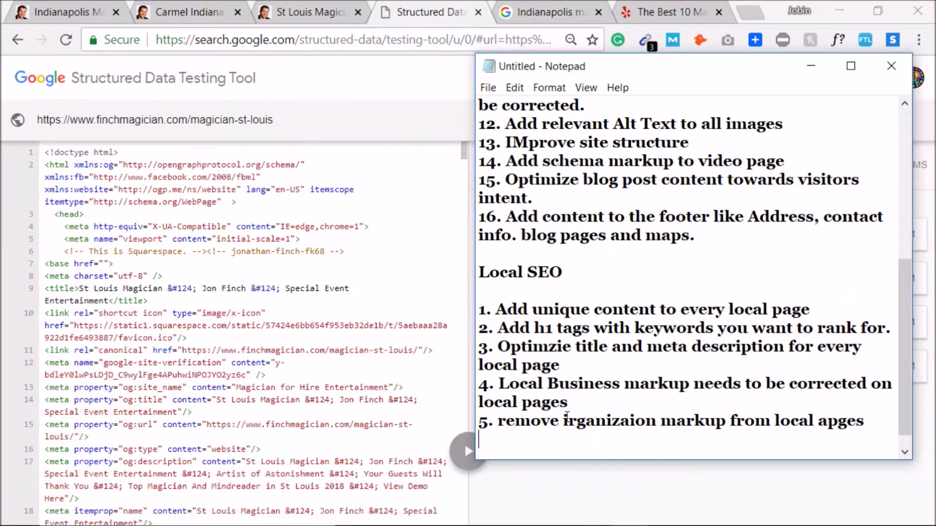
{"action": "key", "text": "BackSpace"}
{"action": "type", "text": "o"}
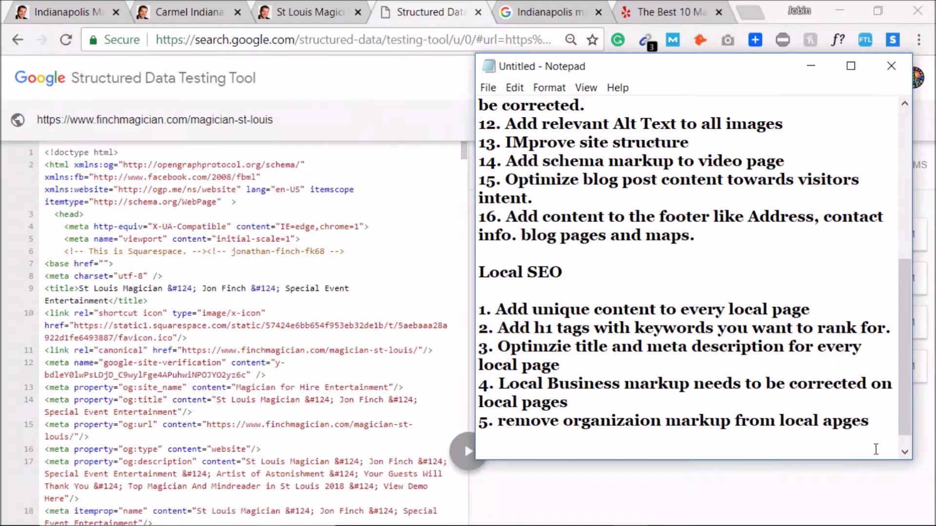
{"action": "left_click", "coordinate": [843, 419]}
{"action": "type", "text": "a"}
{"action": "key", "text": "Left"}
{"action": "key", "text": "Left"}
{"action": "key", "text": "BackSpace"}
{"action": "key", "text": "Return"}
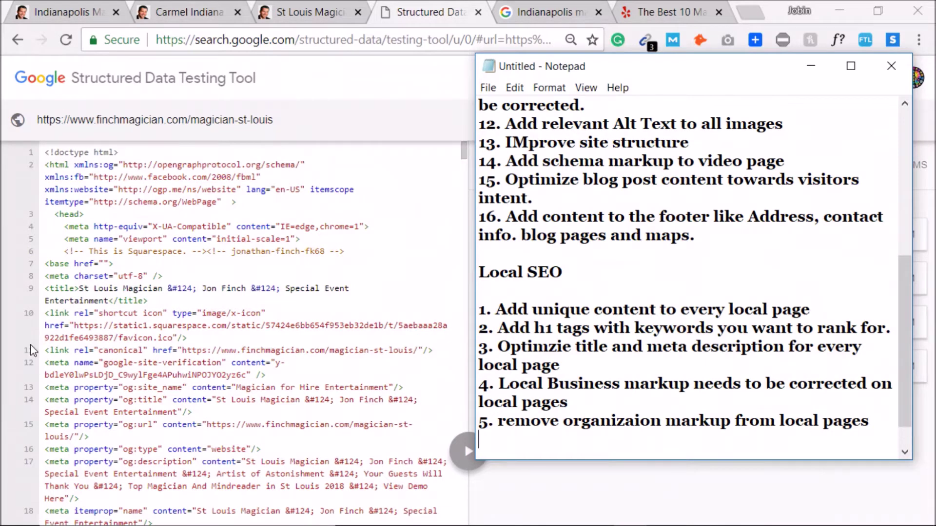
Step: Add item 6 to the Local SEO list: "Add more relevant content with relevant keywords such as long tail keywords on every local page."
{"action": "type", "text": "6. Add"}
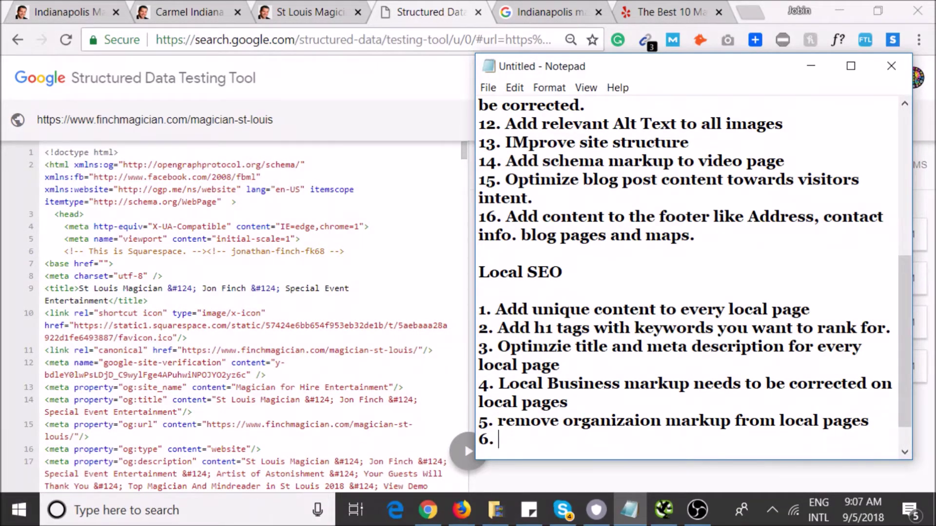
{"action": "type", "text": " more rele"}
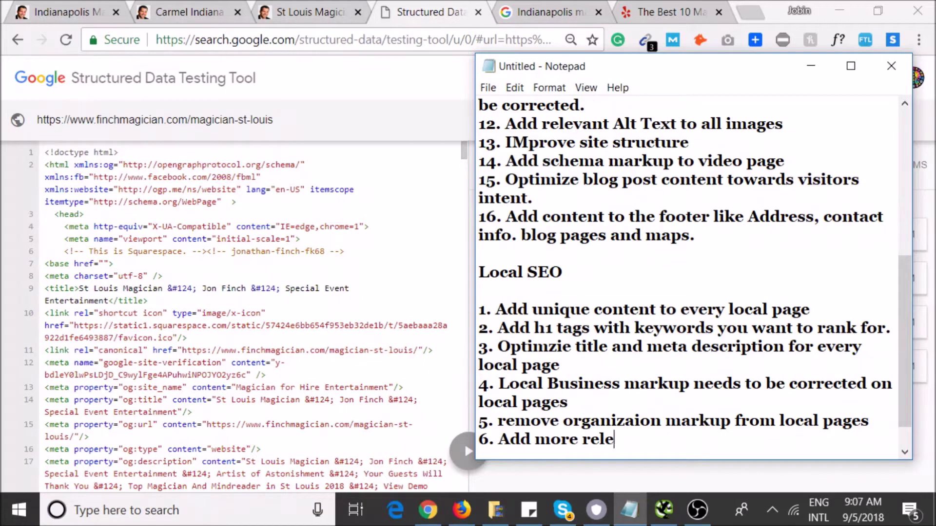
{"action": "type", "text": "vant content with "}
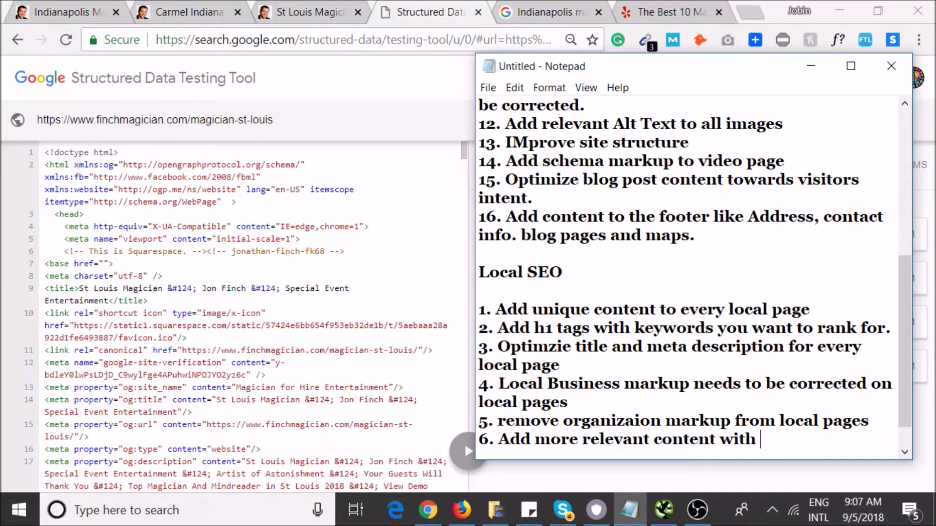
{"action": "type", "text": "relevant kew"}
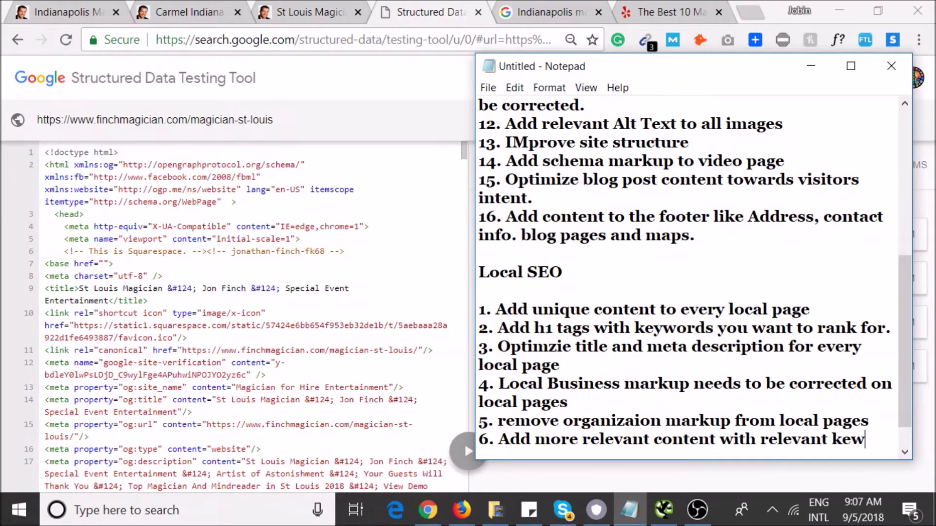
{"action": "type", "text": "words such as long tail "}
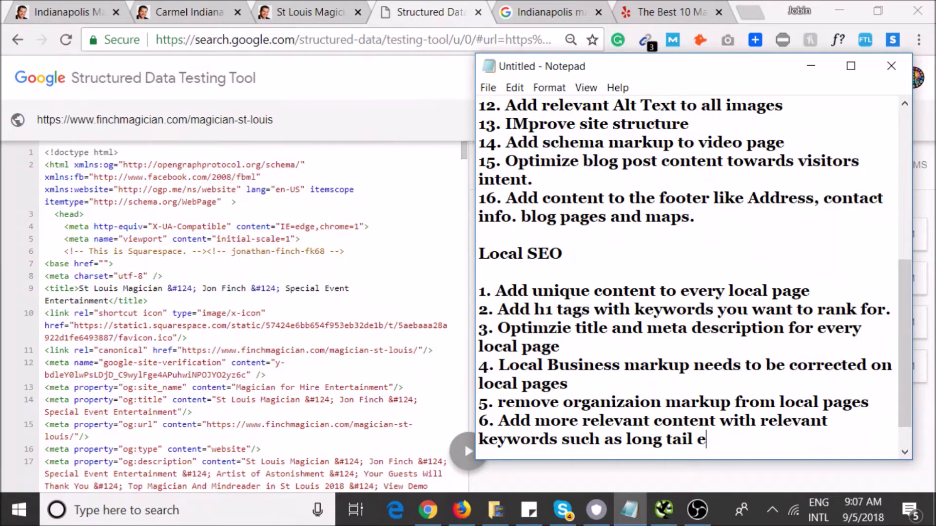
{"action": "type", "text": "keywords in every"}
{"action": "key", "text": "BackSpace"}
{"action": "key", "text": "BackSpace"}
{"action": "key", "text": "BackSpace"}
{"action": "key", "text": "BackSpace"}
{"action": "key", "text": "BackSpace"}
{"action": "key", "text": "BackSpace"}
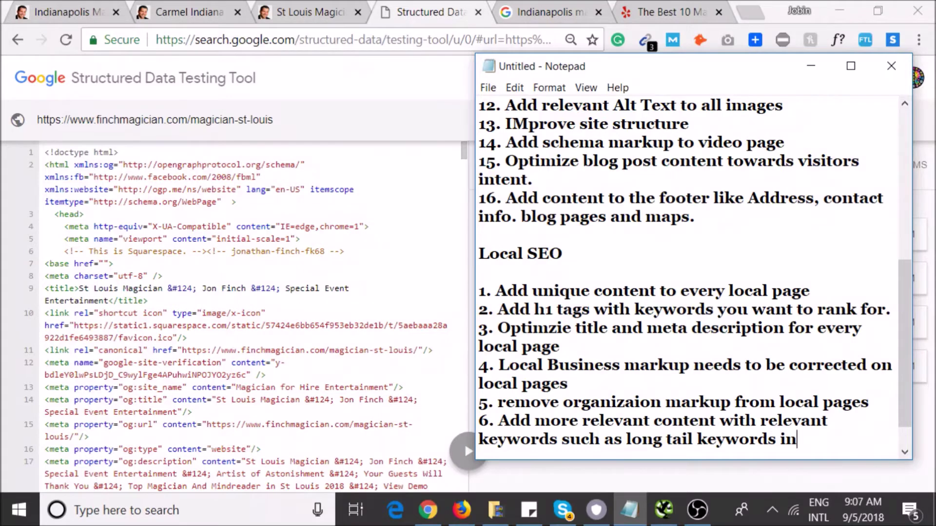
{"action": "type", "text": "on every "}
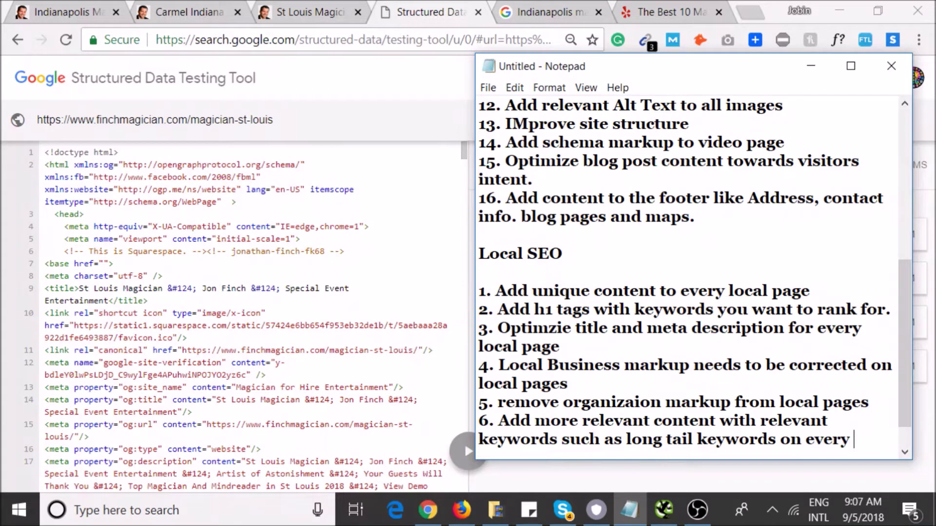
{"action": "type", "text": "local pa"}
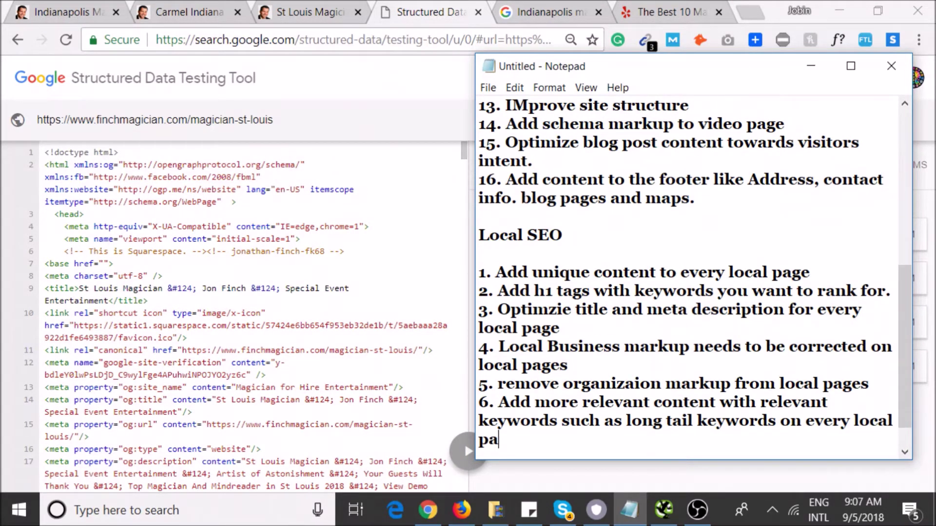
{"action": "type", "text": "ge."}
{"action": "key", "text": "Return"}
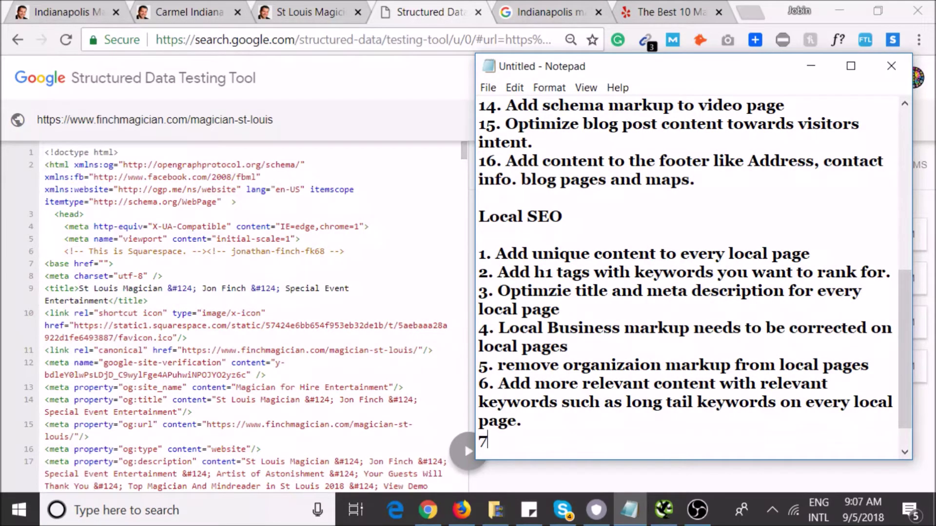
Step: Start item 7 in the Local SEO list and close the structured data test in the browser
{"action": "type", "text": "7."}
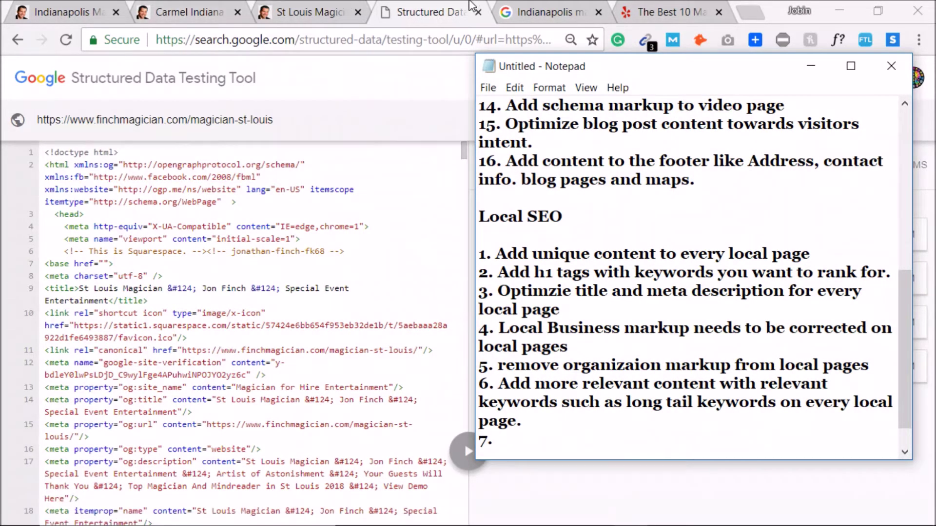
{"action": "left_click", "coordinate": [470, 13]}
{"action": "left_click", "coordinate": [478, 13]}
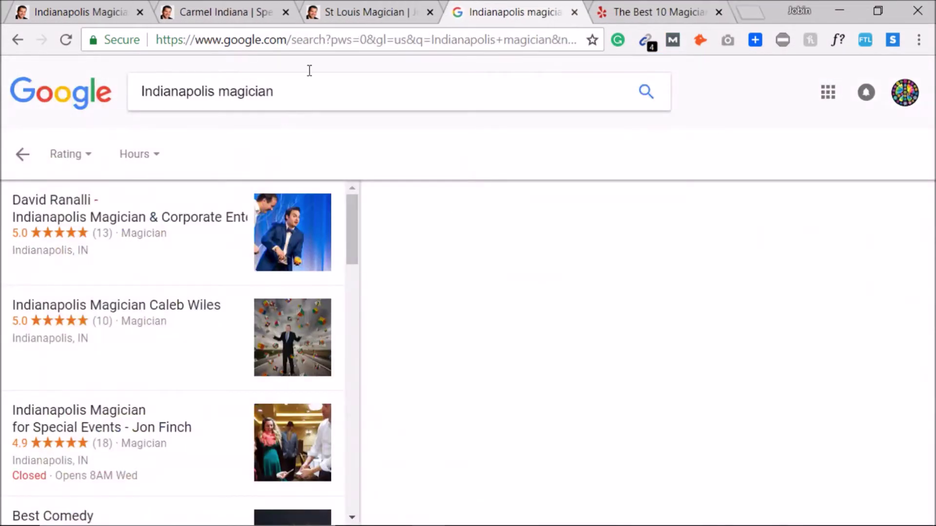
Step: Enter "yext" as the address in the page holding the Yelp magicians list
{"action": "left_click", "coordinate": [669, 9]}
{"action": "left_click", "coordinate": [520, 42]}
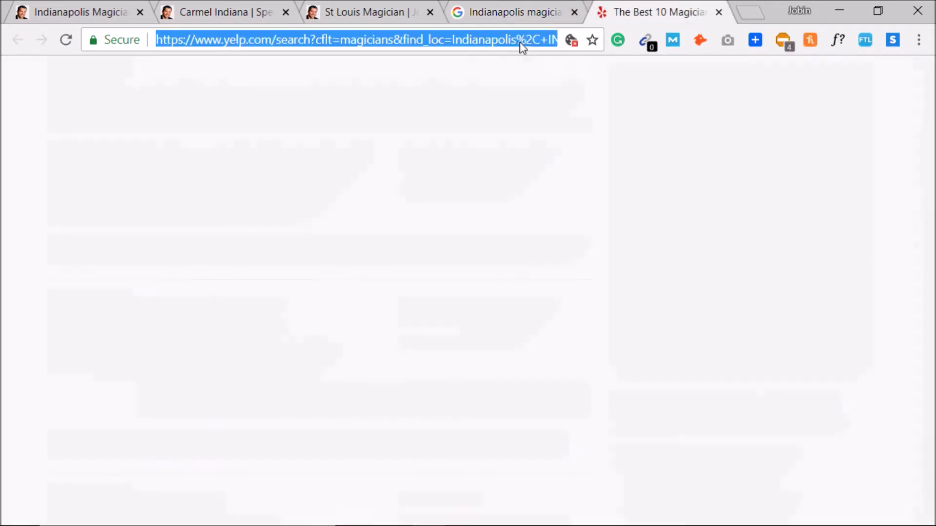
{"action": "type", "text": "yext"}
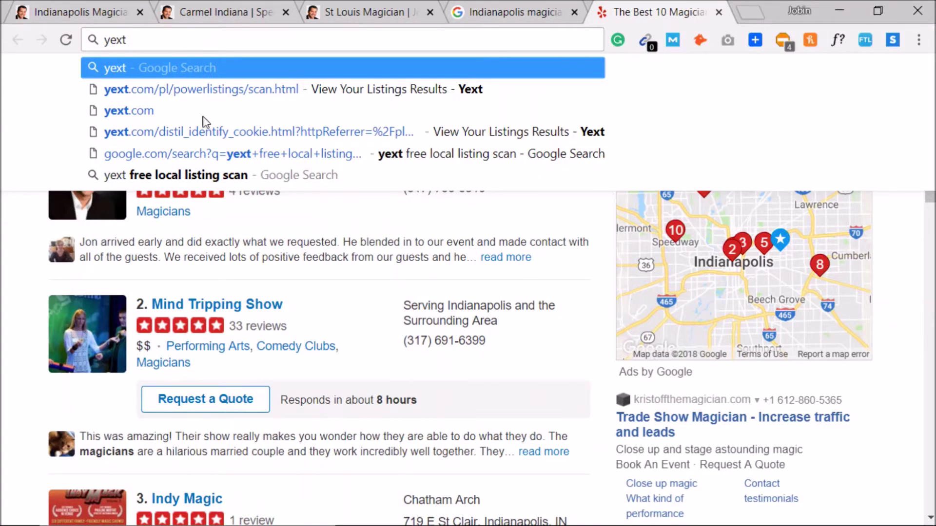
Step: Review the finchmagician.com business's listing in the Google results for Indianapolis magician and request directions to it
{"action": "left_click", "coordinate": [237, 7]}
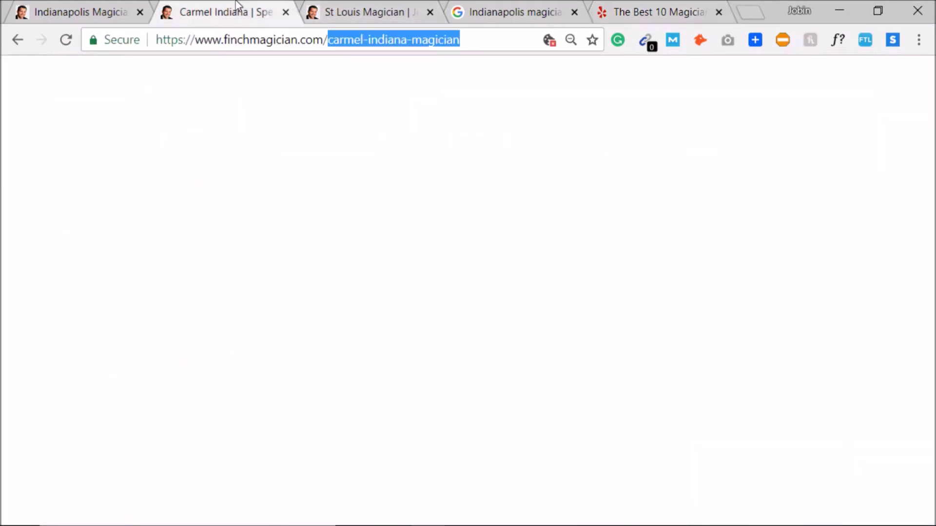
{"action": "left_click", "coordinate": [514, 9]}
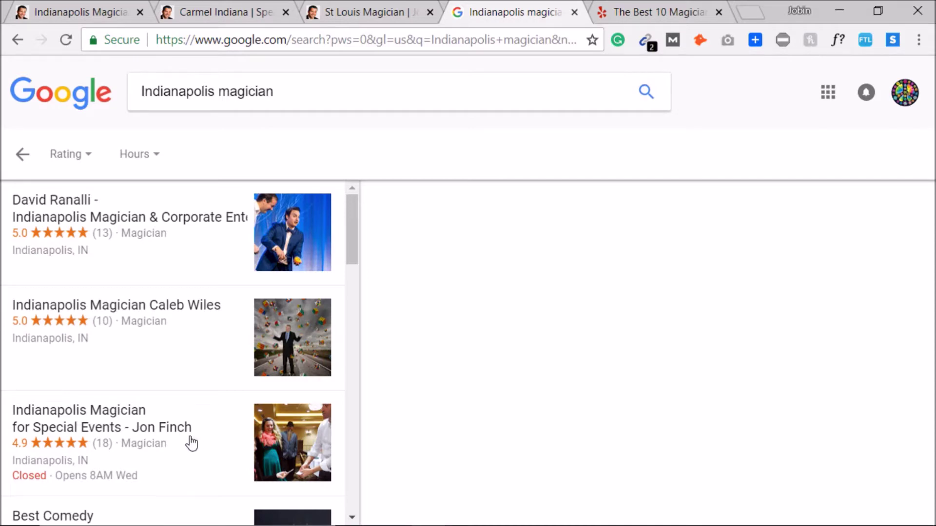
{"action": "left_click", "coordinate": [192, 441]}
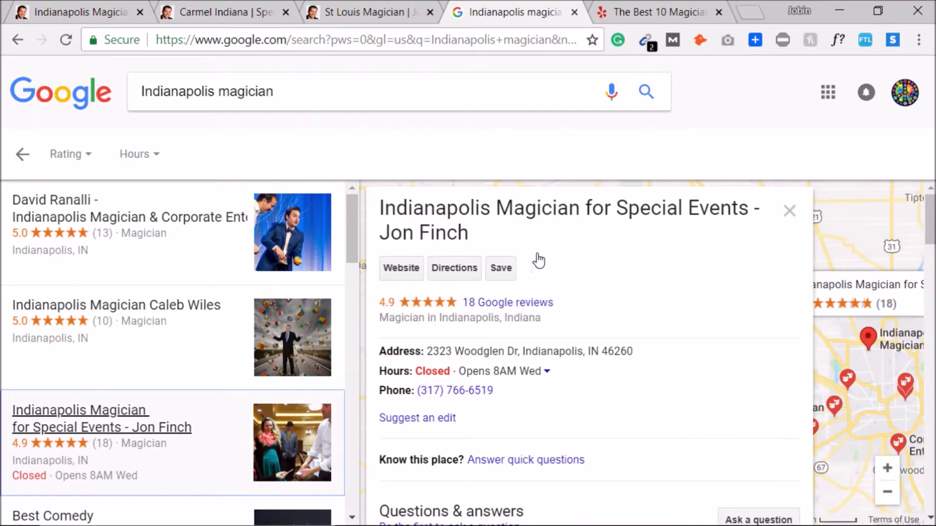
{"action": "scroll", "coordinate": [555, 258], "scroll_direction": "down", "scroll_amount": 5}
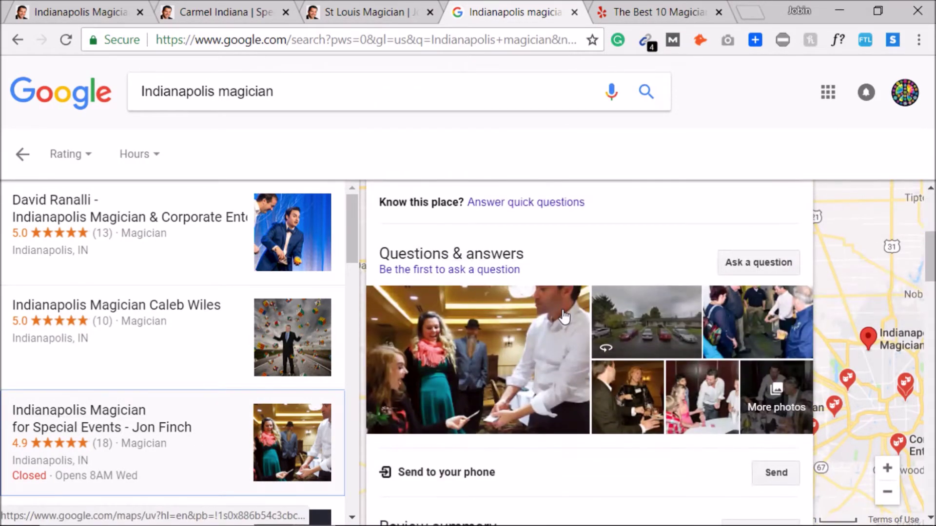
{"action": "scroll", "coordinate": [563, 316], "scroll_direction": "up", "scroll_amount": 5}
{"action": "scroll", "coordinate": [563, 299], "scroll_direction": "down", "scroll_amount": 1}
{"action": "scroll", "coordinate": [564, 298], "scroll_direction": "up", "scroll_amount": 1}
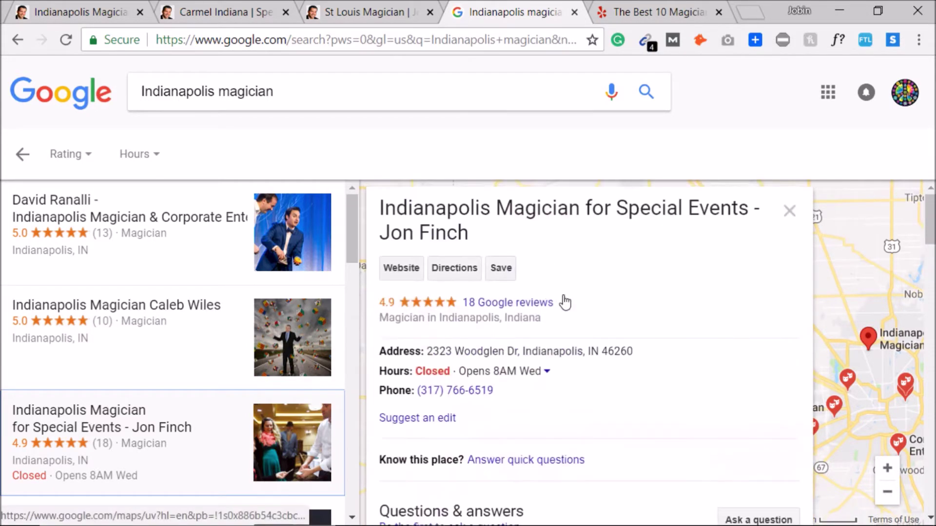
{"action": "left_click", "coordinate": [455, 273]}
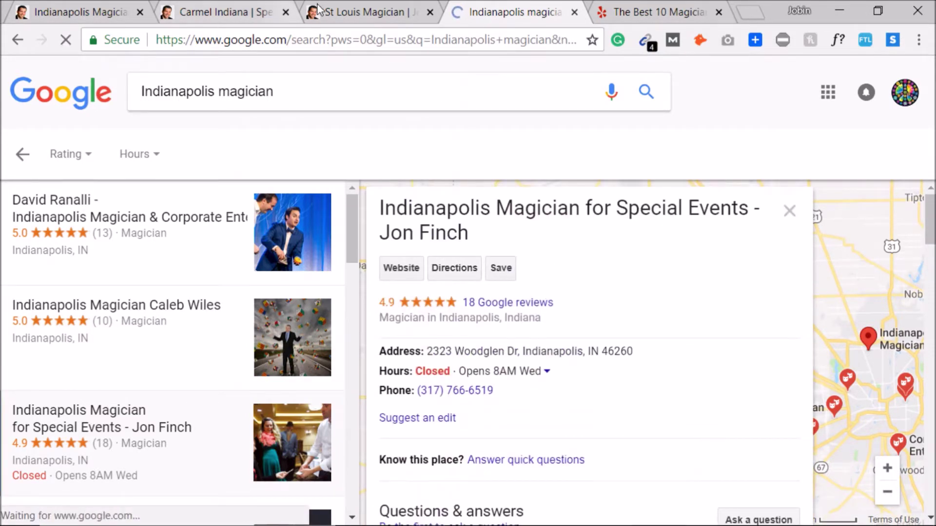
Step: Check the business phone, name and street address shown near the end of the Indianapolis magician page
{"action": "left_click", "coordinate": [330, 6]}
{"action": "scroll", "coordinate": [429, 297], "scroll_direction": "down", "scroll_amount": 5}
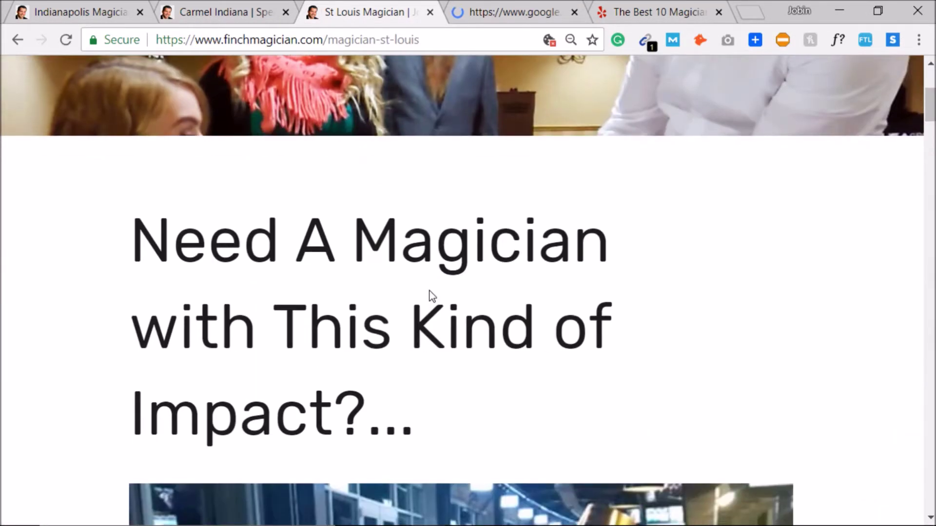
{"action": "left_click", "coordinate": [77, 11]}
{"action": "left_click", "coordinate": [582, 71]}
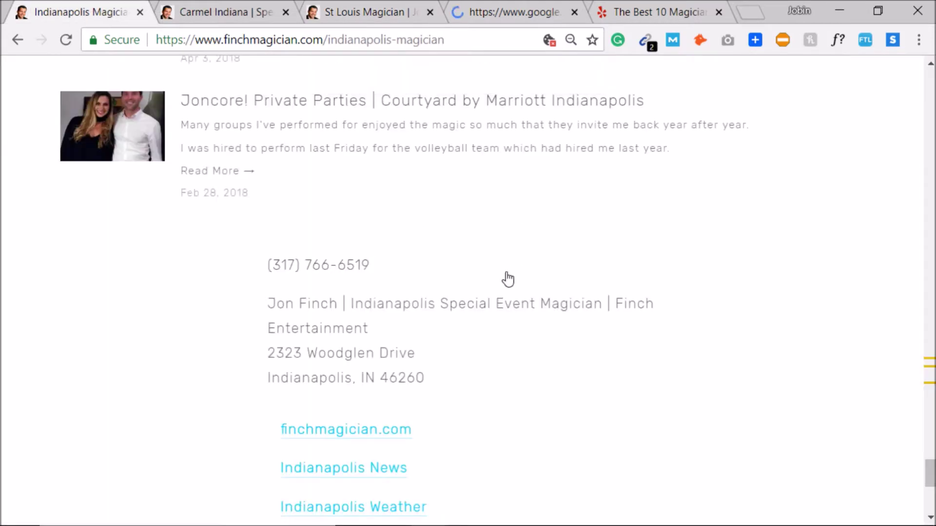
{"action": "left_click_drag", "start_coordinate": [306, 265], "coordinate": [411, 330]}
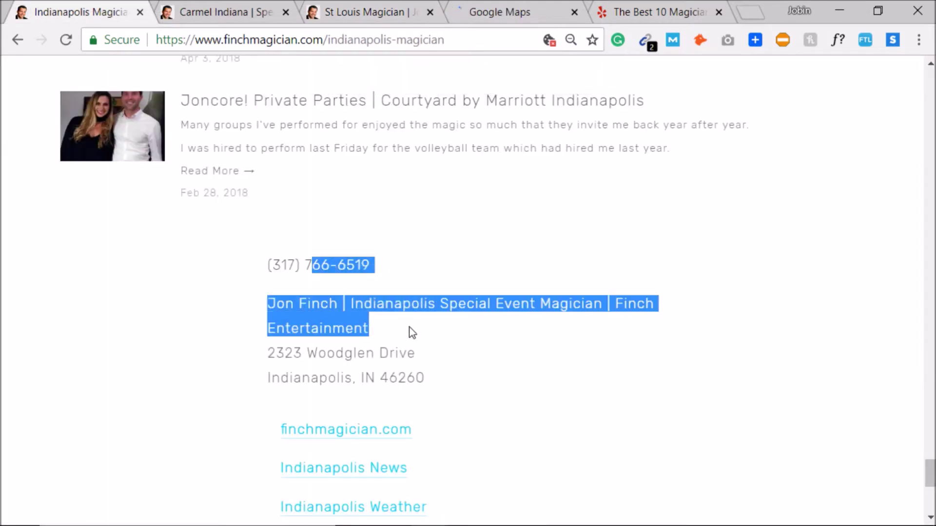
{"action": "left_click", "coordinate": [336, 290]}
{"action": "left_click_drag", "start_coordinate": [335, 291], "coordinate": [392, 351]}
{"action": "double_click", "coordinate": [404, 355]}
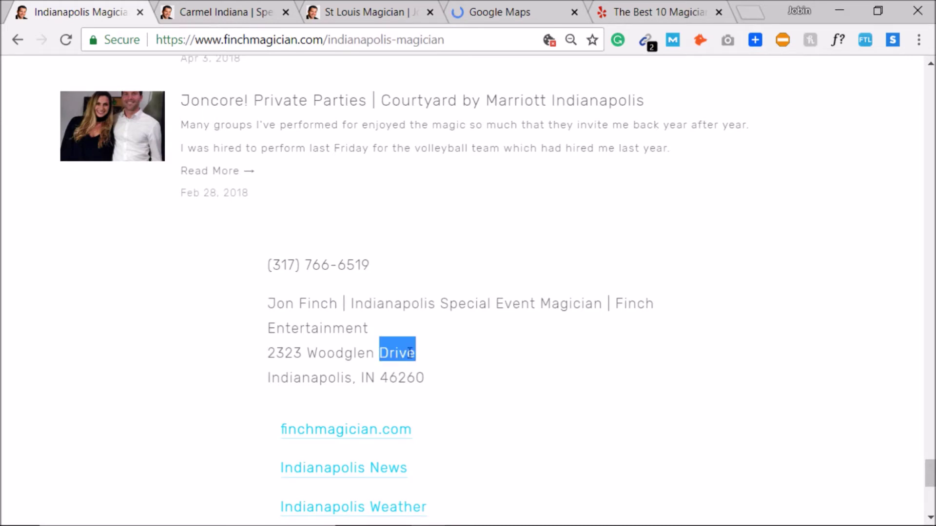
{"action": "scroll", "coordinate": [435, 359], "scroll_direction": "down", "scroll_amount": 3}
Step: Try to open the magician business's details from its pin on the Google Maps directions view
{"action": "left_click", "coordinate": [492, 6]}
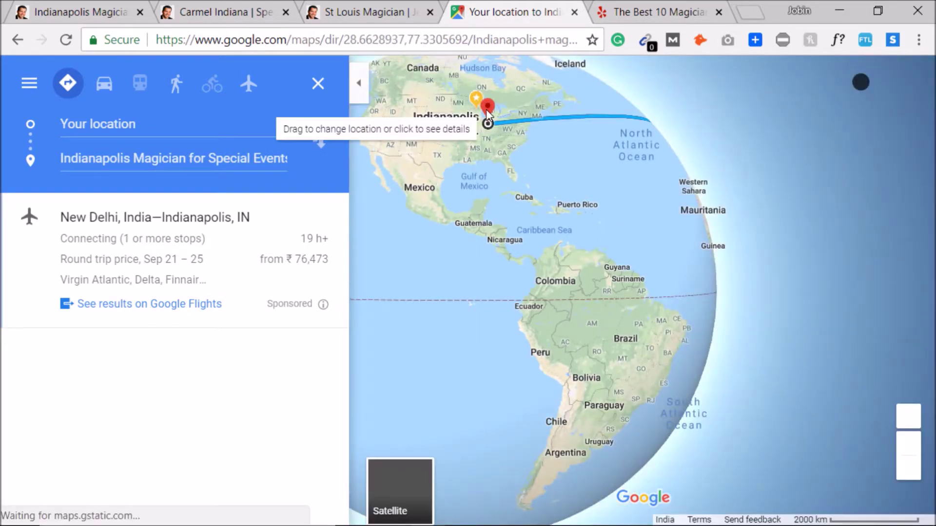
{"action": "left_click", "coordinate": [486, 110]}
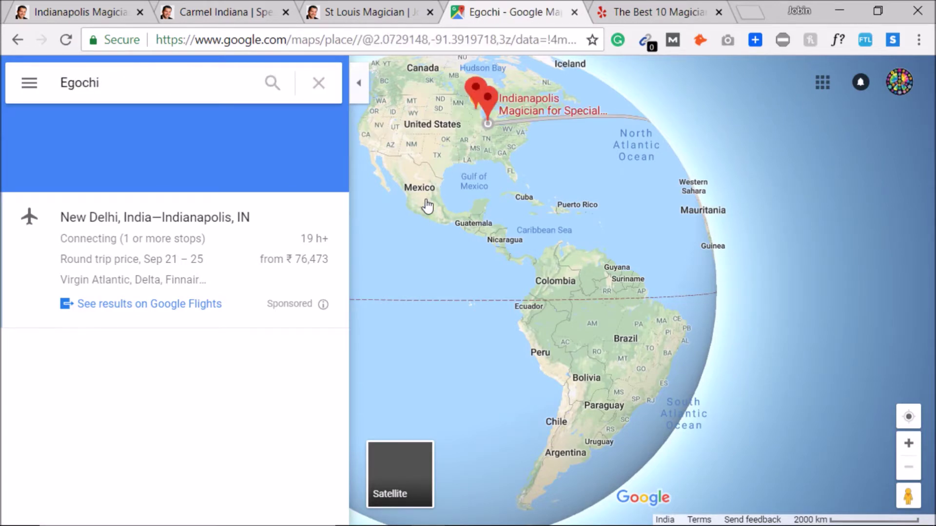
{"action": "left_click", "coordinate": [478, 90]}
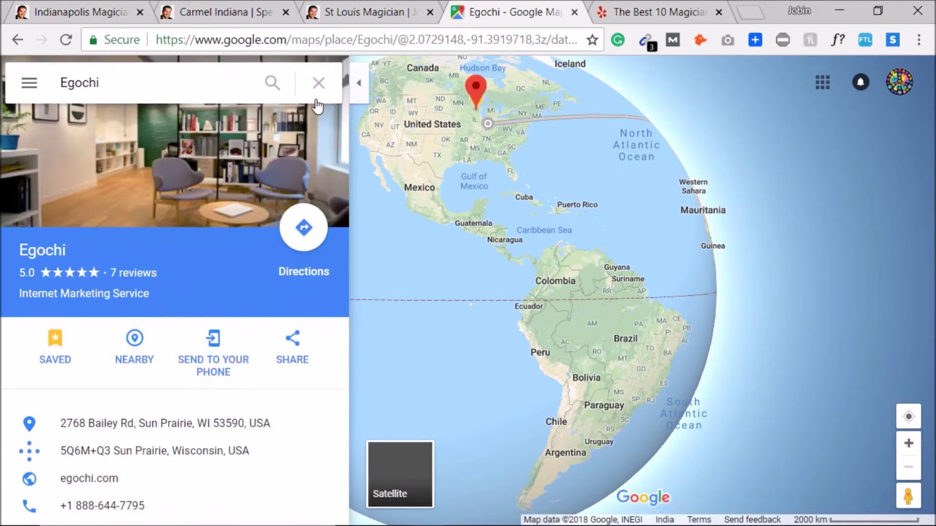
{"action": "left_click", "coordinate": [187, 88]}
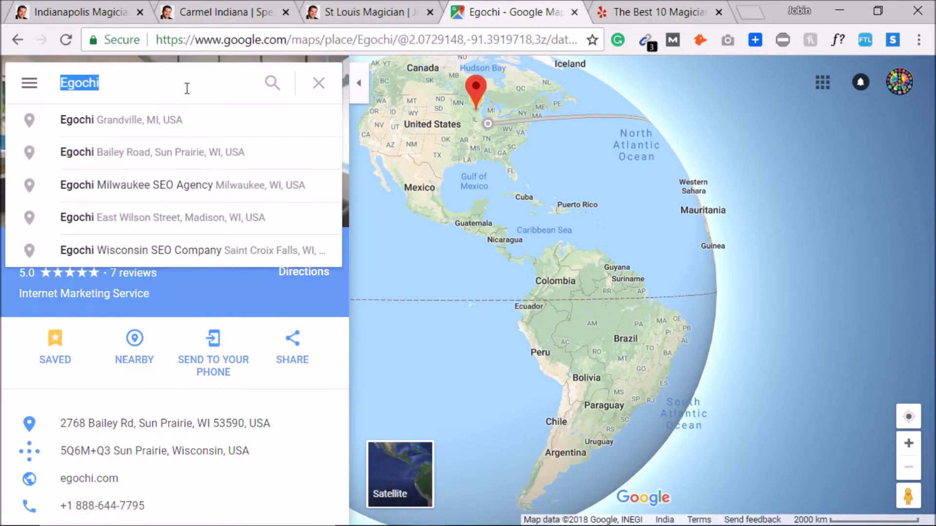
{"action": "key", "text": "ctrl+v"}
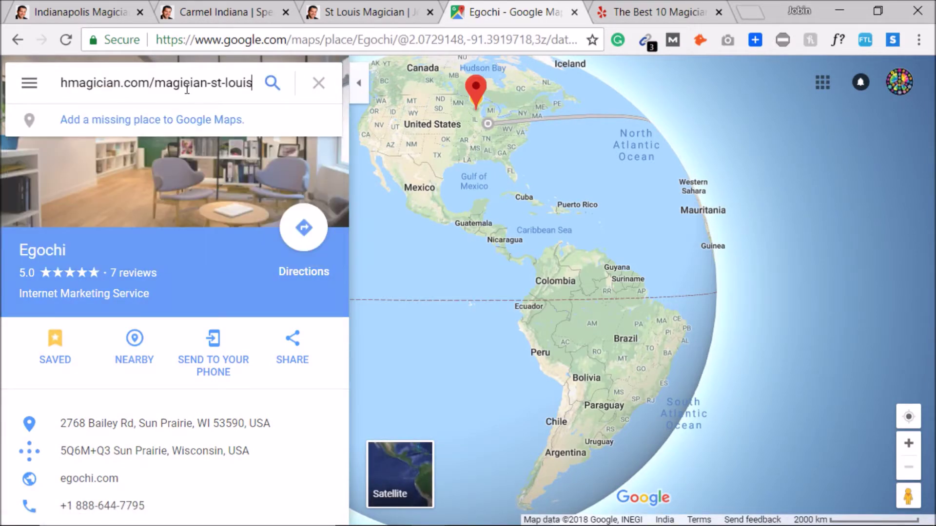
{"action": "key", "text": "ctrl+z"}
{"action": "left_click", "coordinate": [190, 12]}
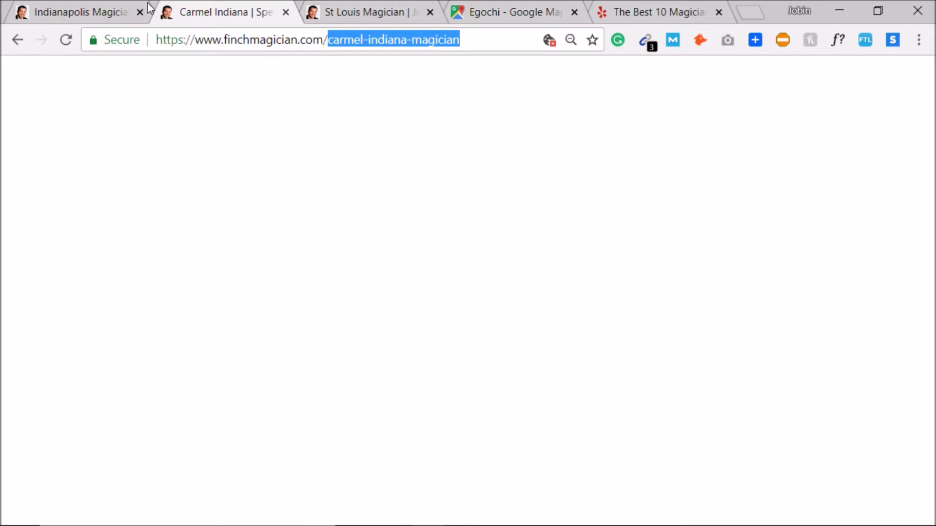
{"action": "left_click", "coordinate": [112, 11]}
{"action": "left_click", "coordinate": [489, 9]}
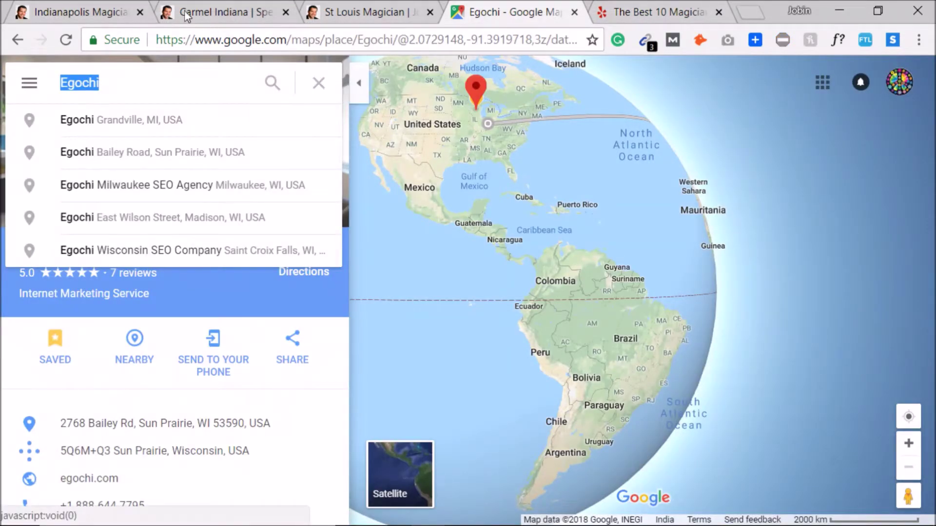
{"action": "left_click", "coordinate": [95, 7]}
{"action": "left_click", "coordinate": [470, 12]}
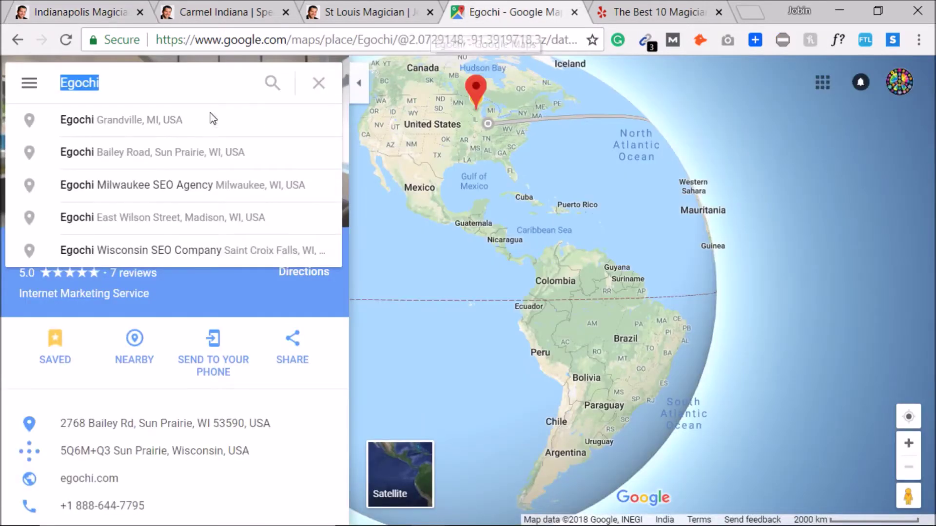
{"action": "type", "text": "jon finch"}
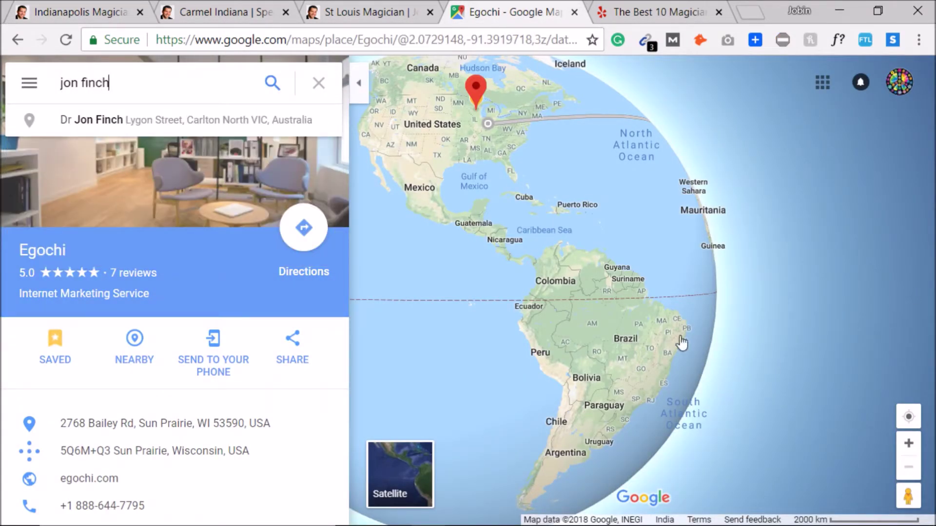
{"action": "key", "text": "ctrl+a"}
{"action": "key", "text": "ctrl+v"}
{"action": "key", "text": "ctrl+a"}
{"action": "type", "text": "jo"}
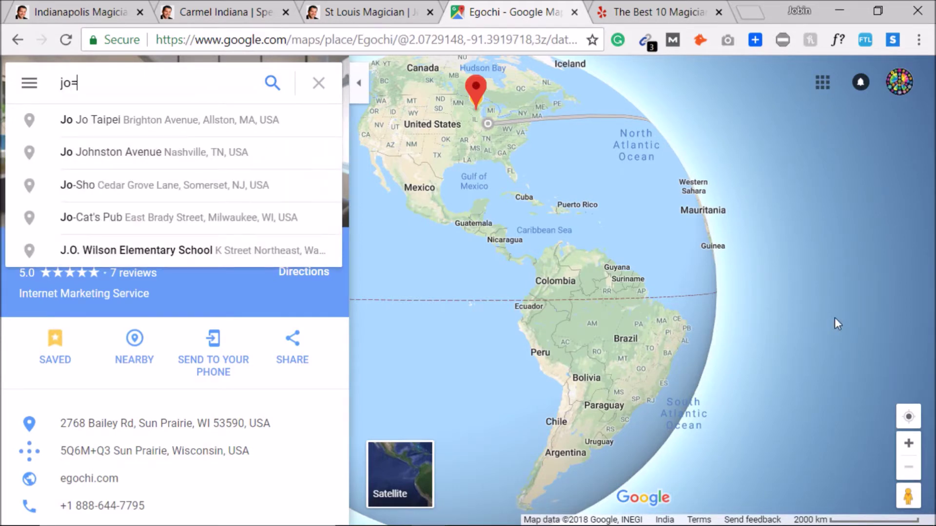
{"action": "key", "text": "BackSpace"}
{"action": "key", "text": "BackSpace"}
Step: Find Indianapolis on Google Maps and search there for "Indianapolis magician"
{"action": "type", "text": "indiap"}
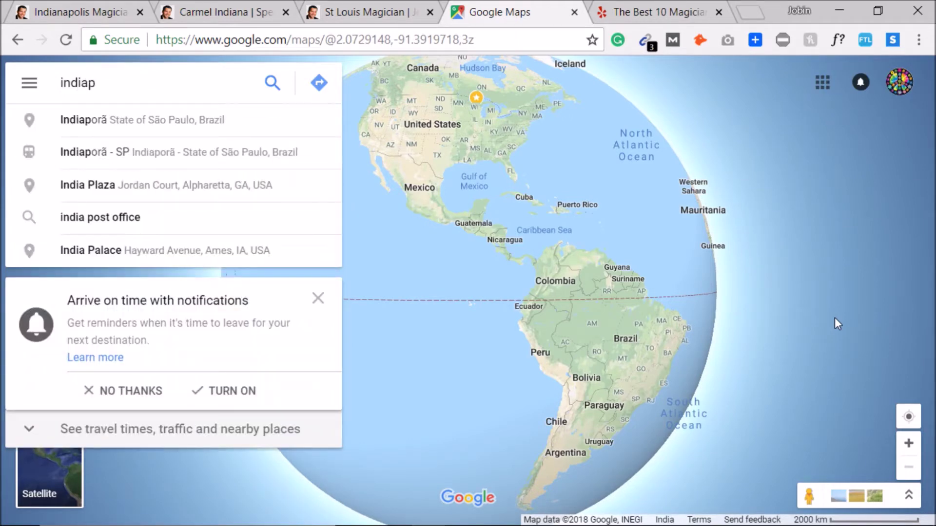
{"action": "type", "text": "olis"}
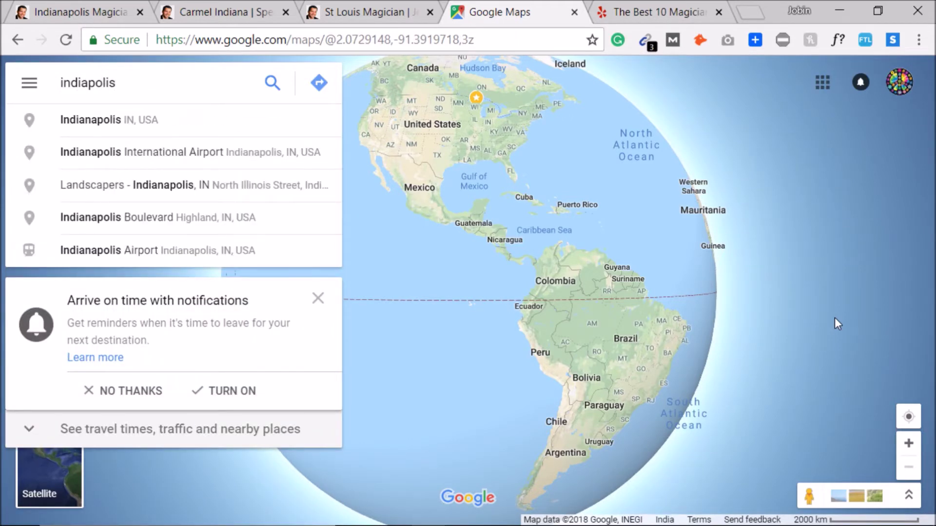
{"action": "key", "text": "Return"}
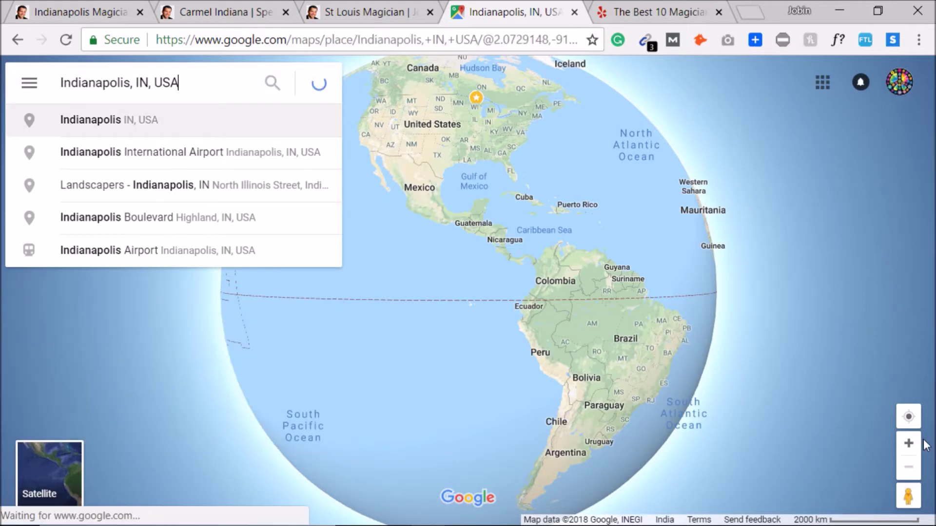
{"action": "key", "text": "BackSpace"}
{"action": "key", "text": "BackSpace"}
{"action": "key", "text": "BackSpace"}
{"action": "key", "text": "BackSpace"}
{"action": "key", "text": "BackSpace"}
{"action": "key", "text": "BackSpace"}
{"action": "key", "text": "BackSpace"}
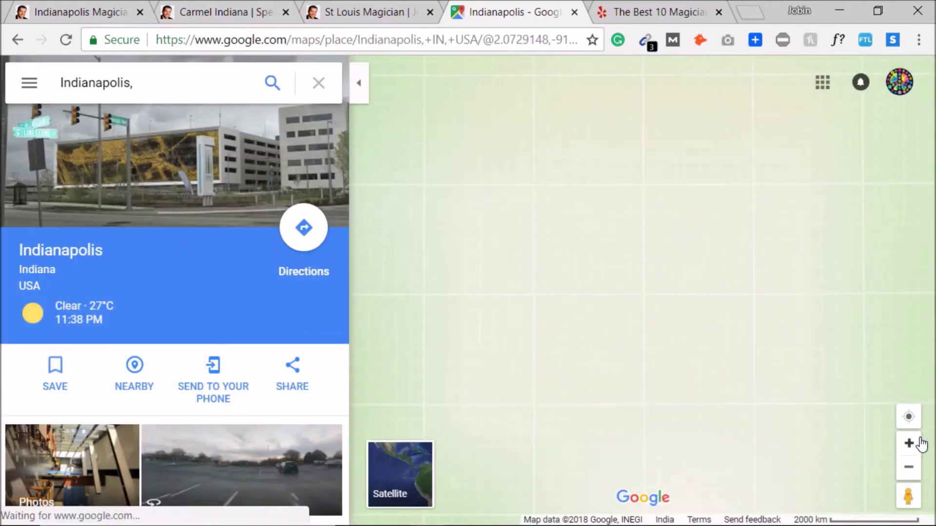
{"action": "type", "text": "magician"}
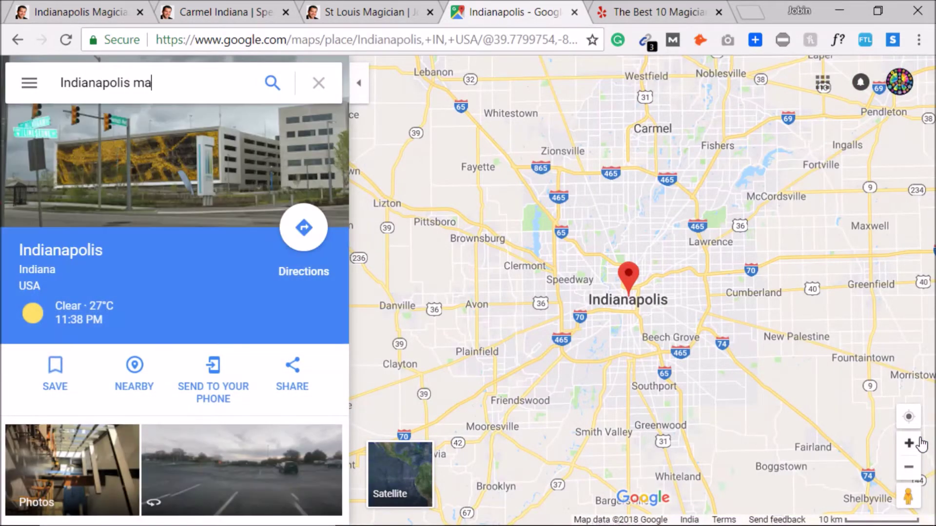
{"action": "key", "text": "Return"}
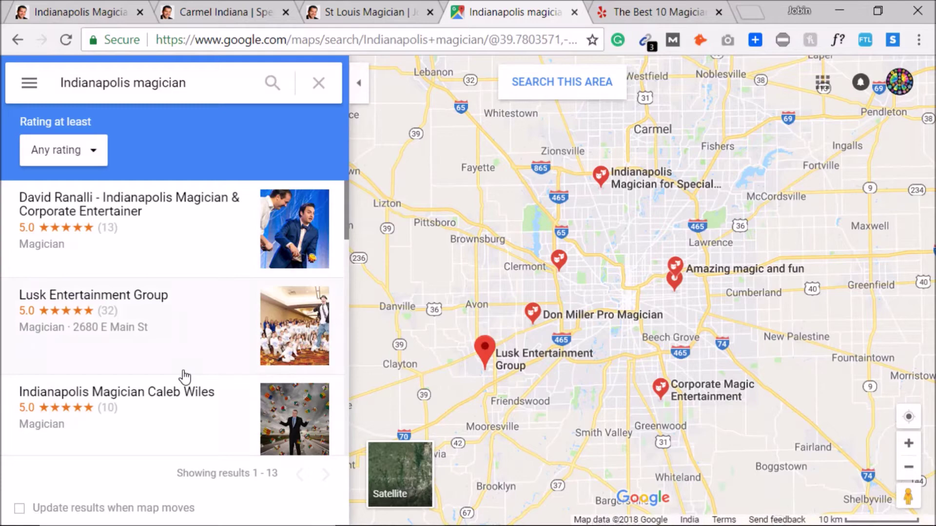
Step: Open the finchmagician.com business's listing from the map results and copy the HTML for embedding its medium-size map
{"action": "scroll", "coordinate": [184, 376], "scroll_direction": "down", "scroll_amount": 5}
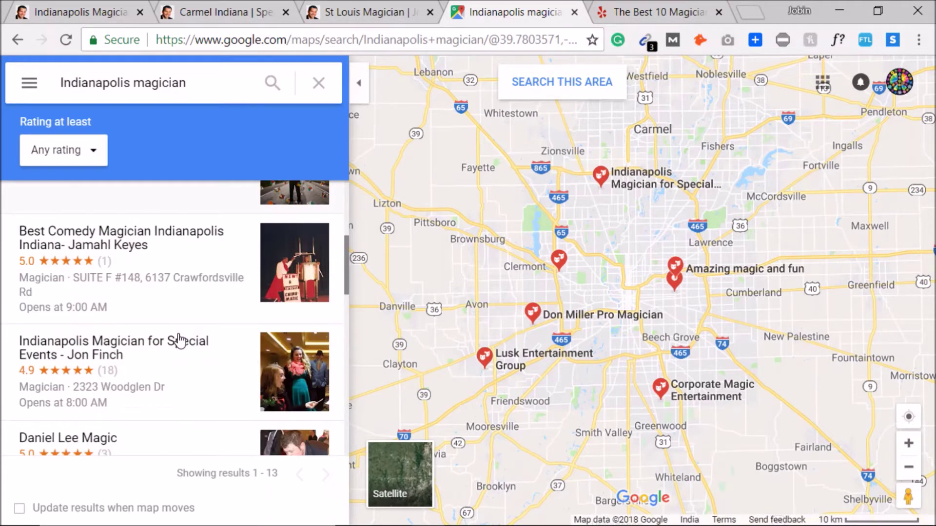
{"action": "left_click", "coordinate": [174, 374]}
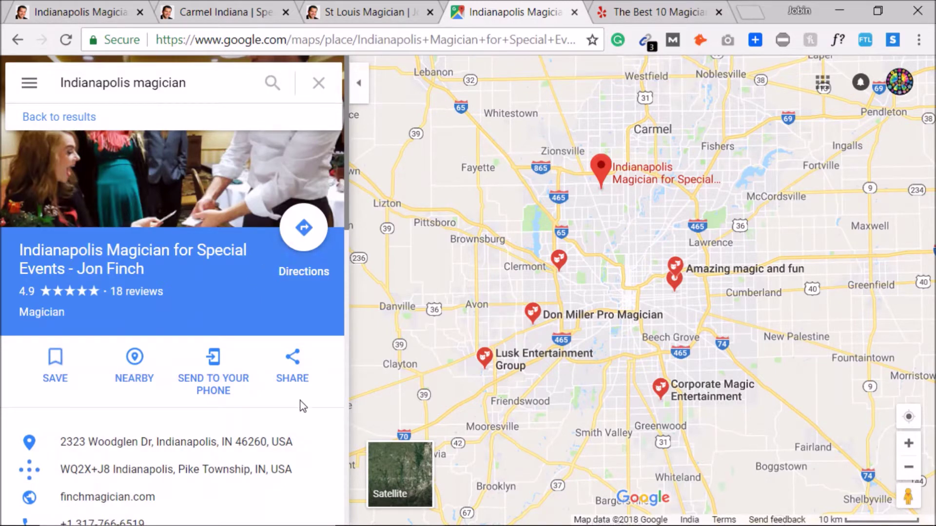
{"action": "left_click", "coordinate": [294, 378]}
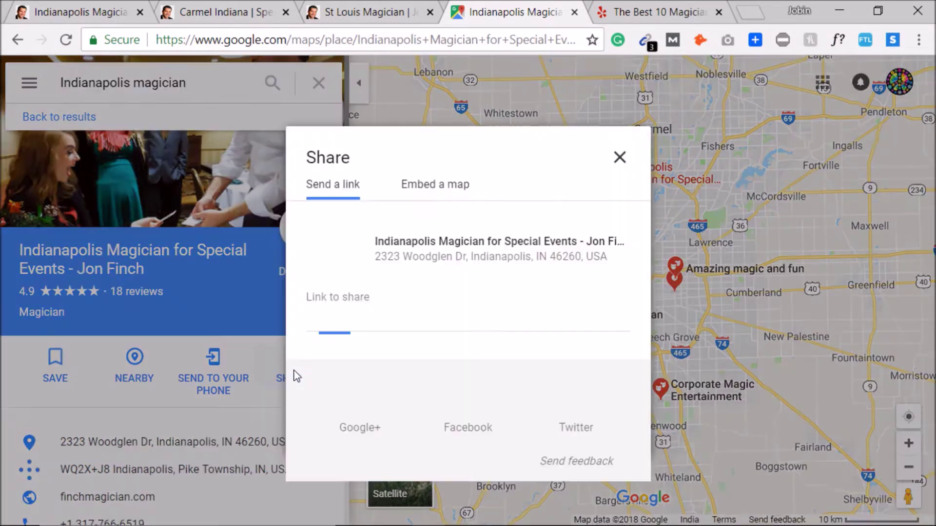
{"action": "left_click", "coordinate": [424, 198]}
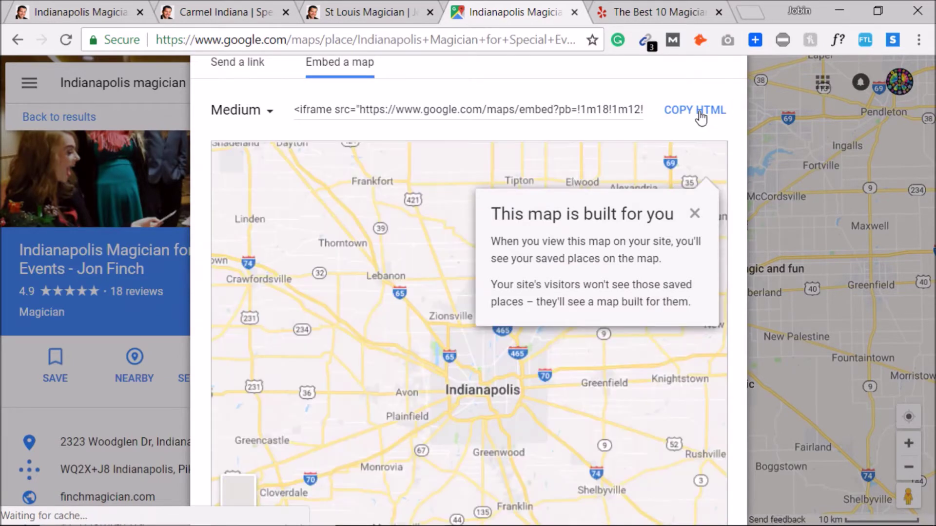
{"action": "left_click", "coordinate": [702, 116]}
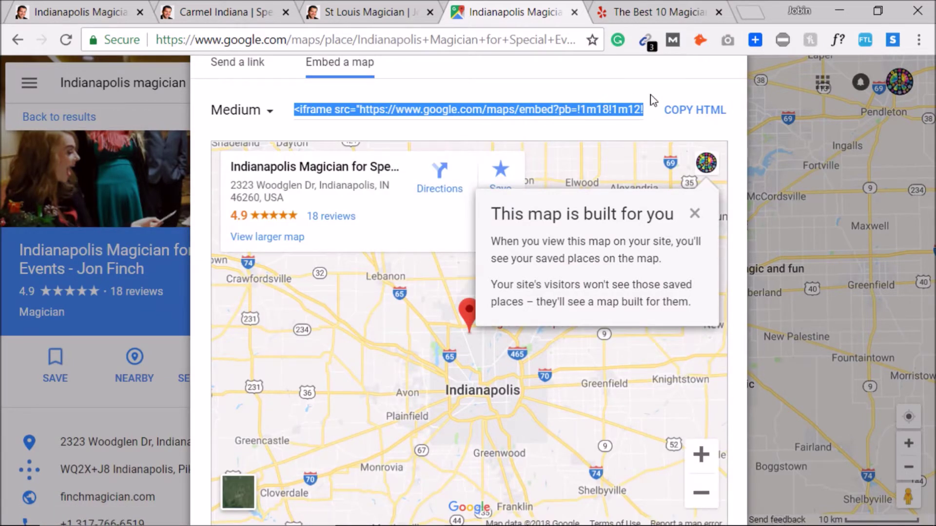
{"action": "left_click", "coordinate": [678, 113]}
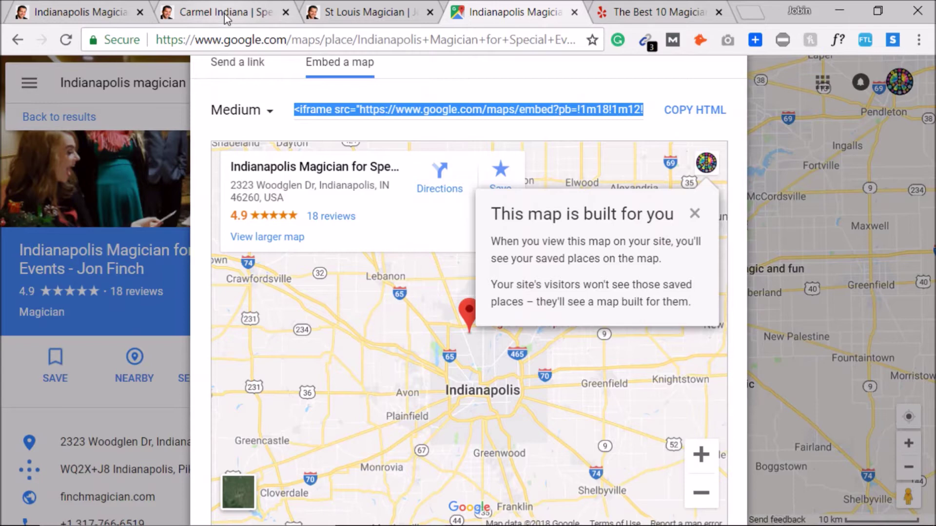
Step: Examine the space between the street address and the links on the Indianapolis magician page for an embedded map
{"action": "left_click", "coordinate": [93, 12]}
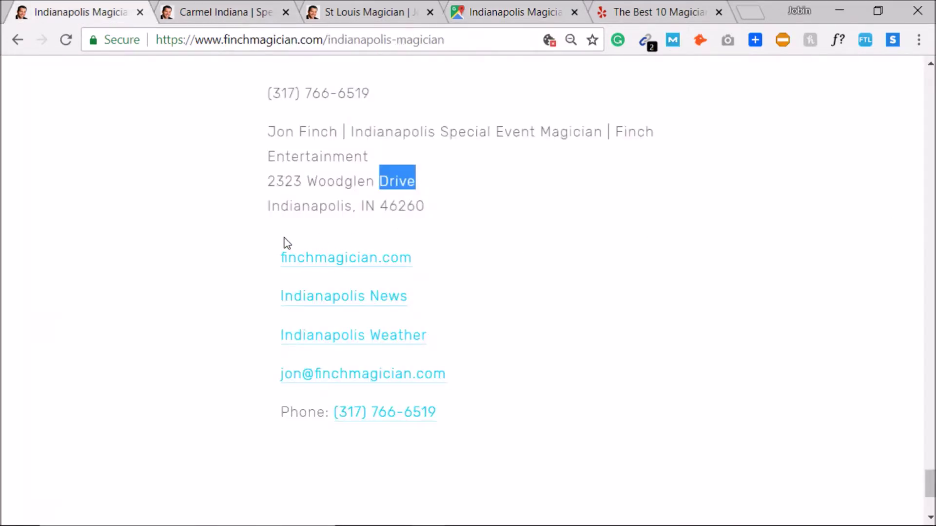
{"action": "left_click_drag", "start_coordinate": [287, 242], "coordinate": [672, 247]}
{"action": "left_click", "coordinate": [583, 285]}
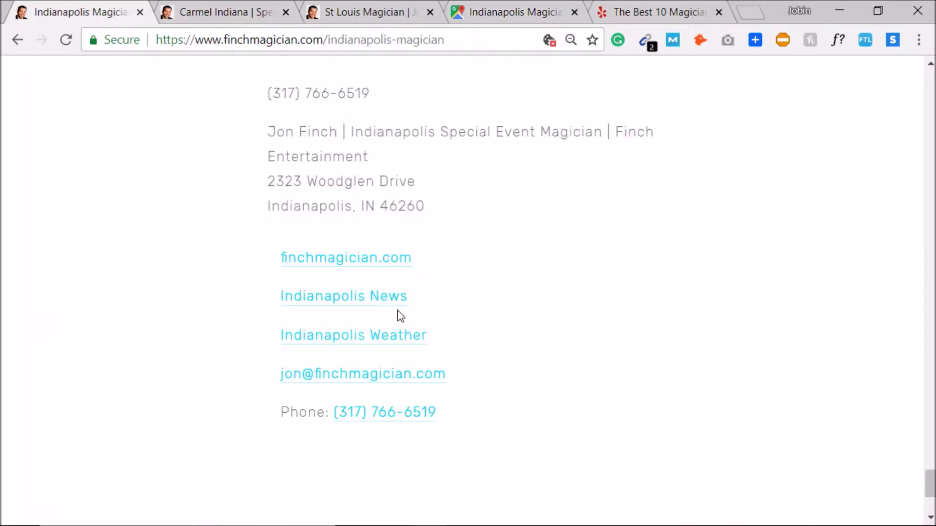
Step: Write "Add embedded maps into local pages" as item 7 of the Local SEO list in Notepad and start item 8
{"action": "left_click", "coordinate": [480, 6]}
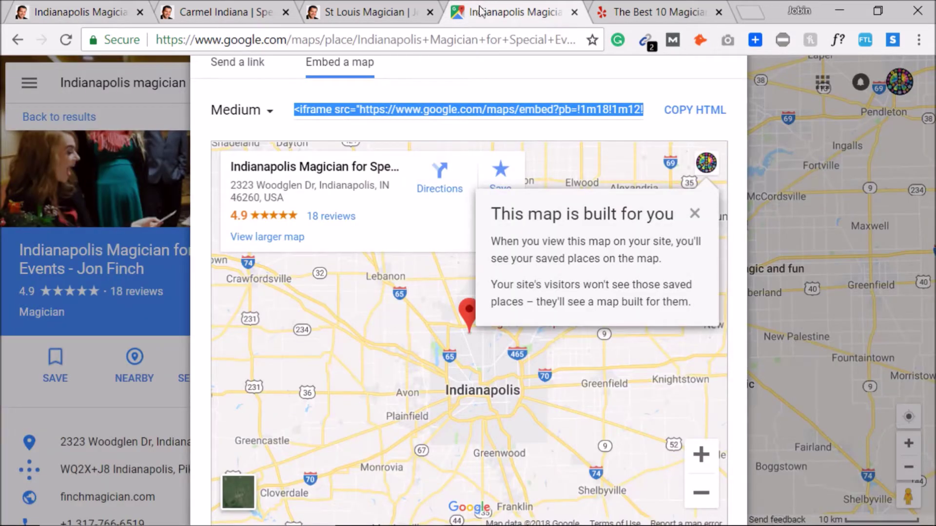
{"action": "left_click", "coordinate": [628, 510]}
{"action": "type", "text": "Add embedded maps into local pages"}
{"action": "key", "text": "Return"}
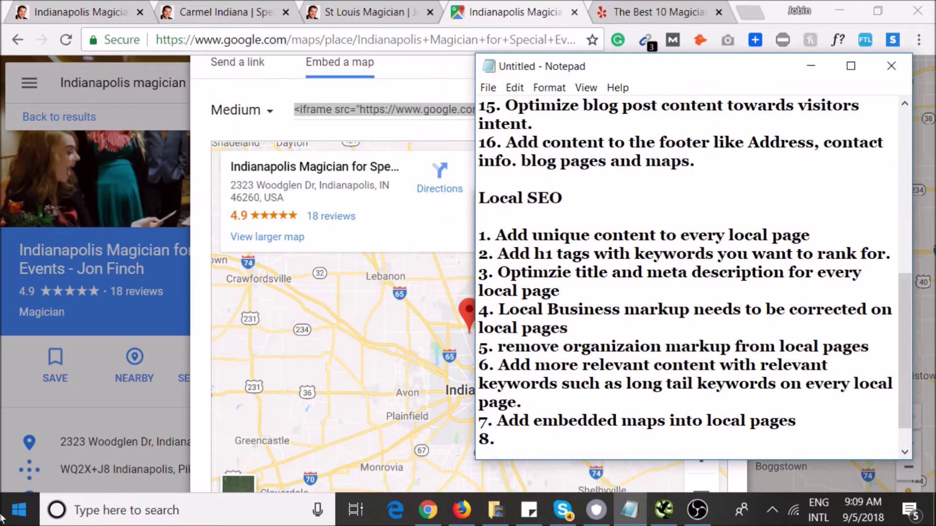
Step: Examine the content of the St Louis magician page and the contact section of the Indianapolis magician page in the browser
{"action": "left_click", "coordinate": [407, 10]}
{"action": "left_click", "coordinate": [403, 16]}
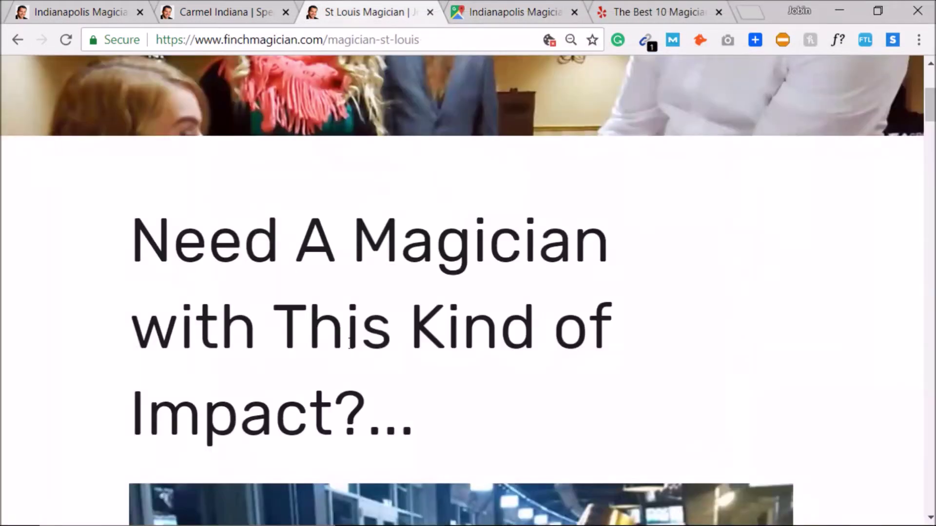
{"action": "scroll", "coordinate": [402, 349], "scroll_direction": "down", "scroll_amount": 15}
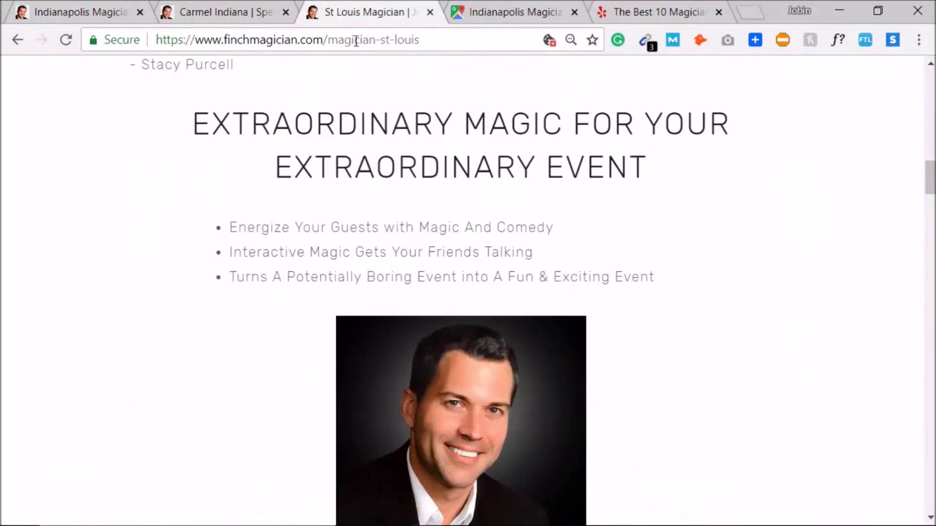
{"action": "left_click", "coordinate": [49, 9]}
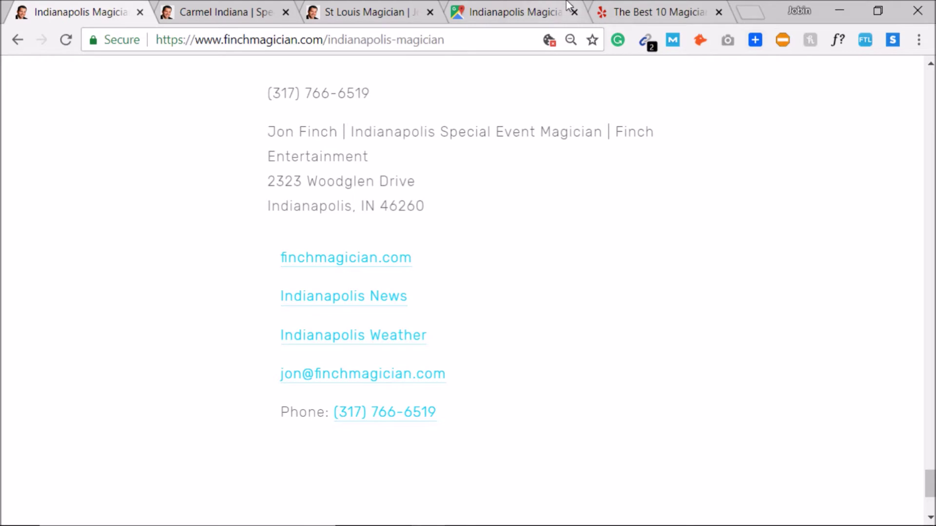
Step: Load the Yext listings scan page, yext.com/pl/powerlistings/scan.html, in place of the Google Maps listing
{"action": "left_click", "coordinate": [491, 10]}
{"action": "left_click", "coordinate": [507, 49]}
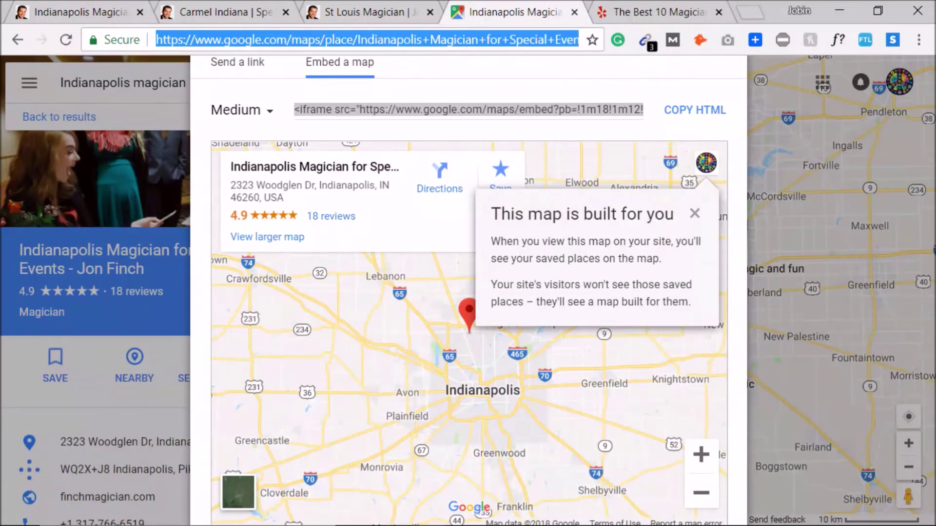
{"action": "type", "text": "yext"}
{"action": "key", "text": "Down"}
{"action": "key", "text": "Return"}
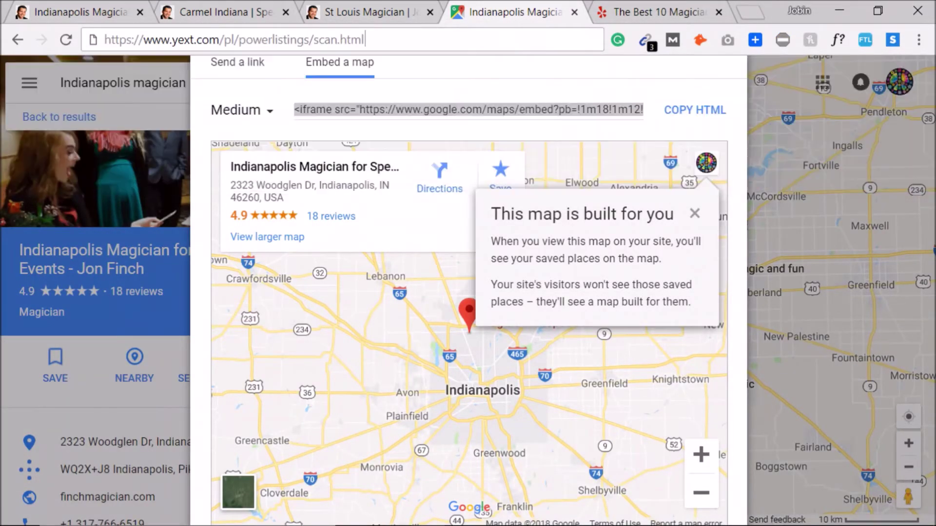
{"action": "left_click", "coordinate": [342, 20]}
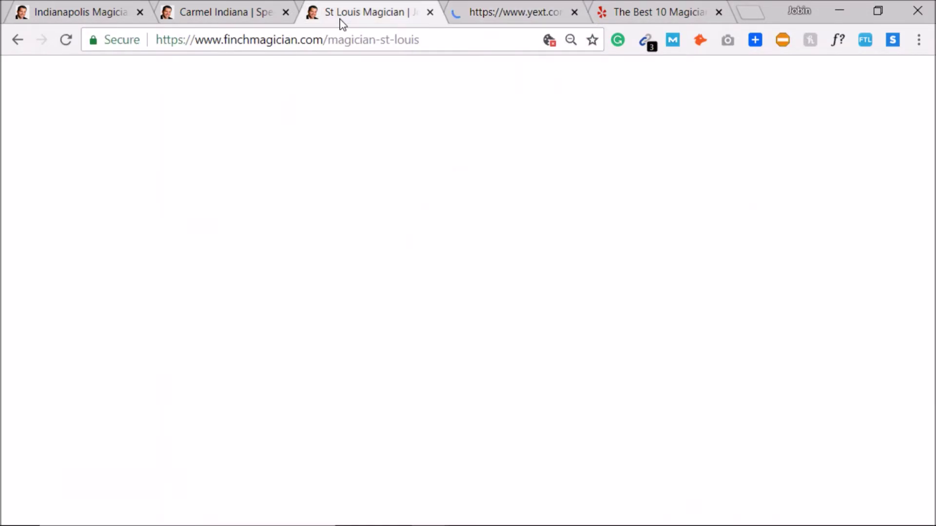
{"action": "scroll", "coordinate": [383, 85], "scroll_direction": "up", "scroll_amount": 9}
{"action": "left_click", "coordinate": [500, 5]}
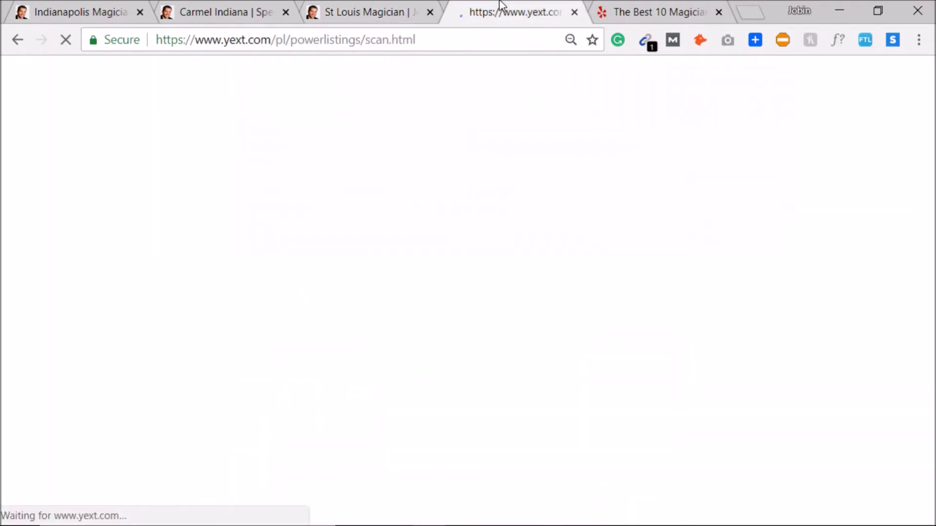
{"action": "left_click", "coordinate": [450, 36]}
{"action": "key", "text": "ctrl+v"}
{"action": "key", "text": "Escape"}
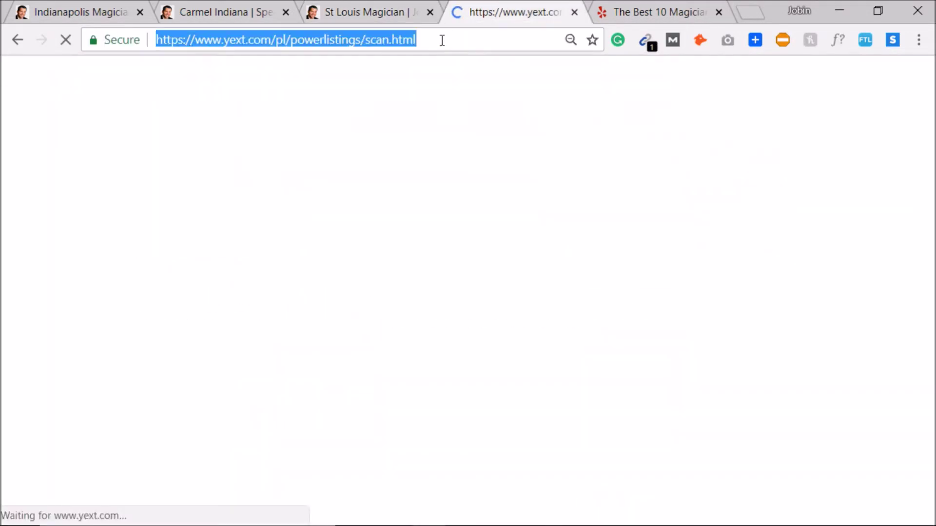
{"action": "mouse_move", "coordinate": [522, 524]}
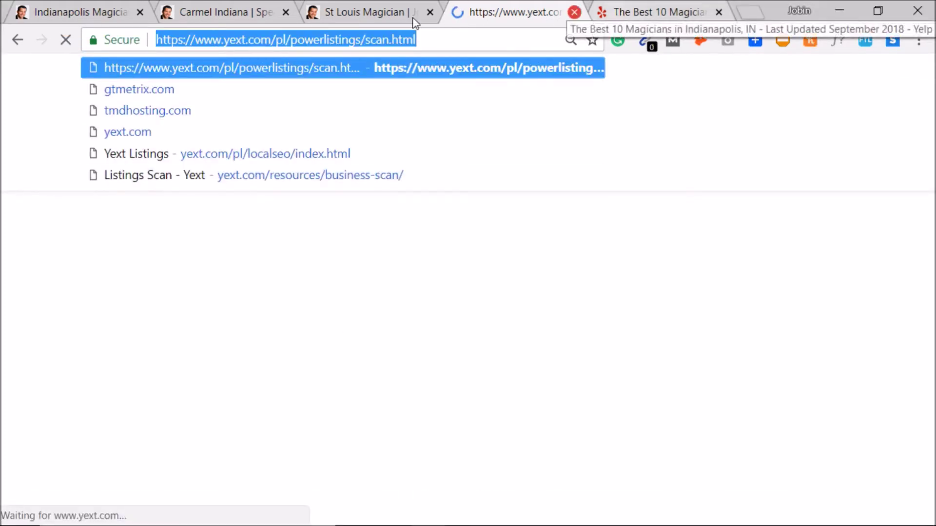
Step: Copy the full business name from the Google Maps listing and return to the Yext listings scan page
{"action": "left_click", "coordinate": [320, 7]}
{"action": "left_click", "coordinate": [566, 4]}
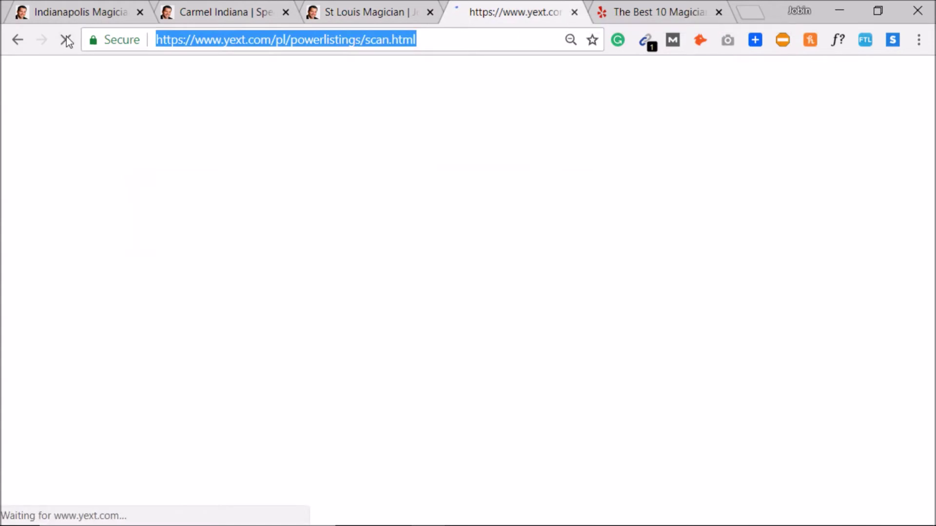
{"action": "left_click", "coordinate": [16, 35]}
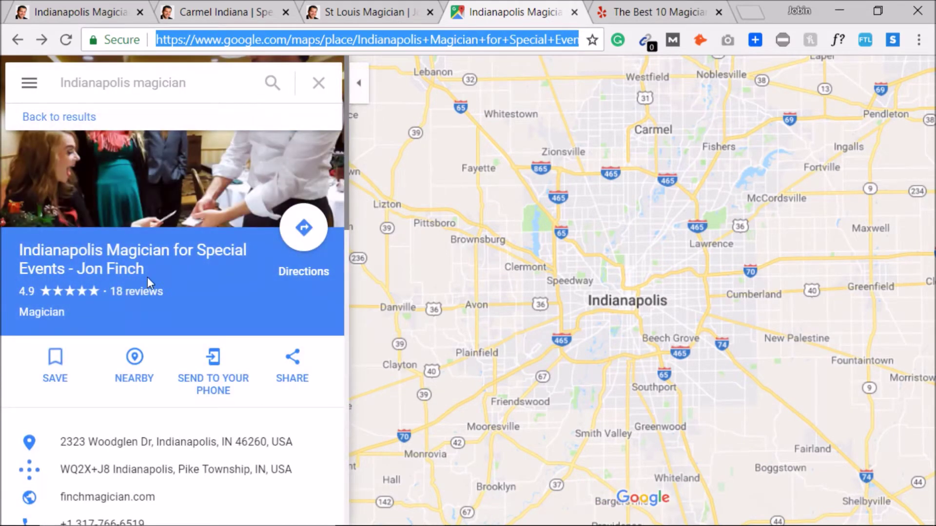
{"action": "triple_click", "coordinate": [36, 262]}
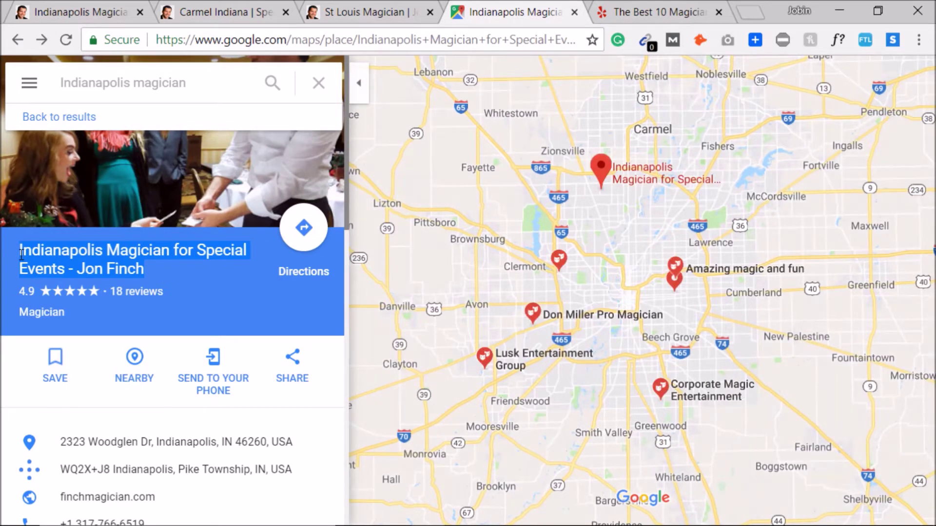
{"action": "left_click", "coordinate": [48, 49]}
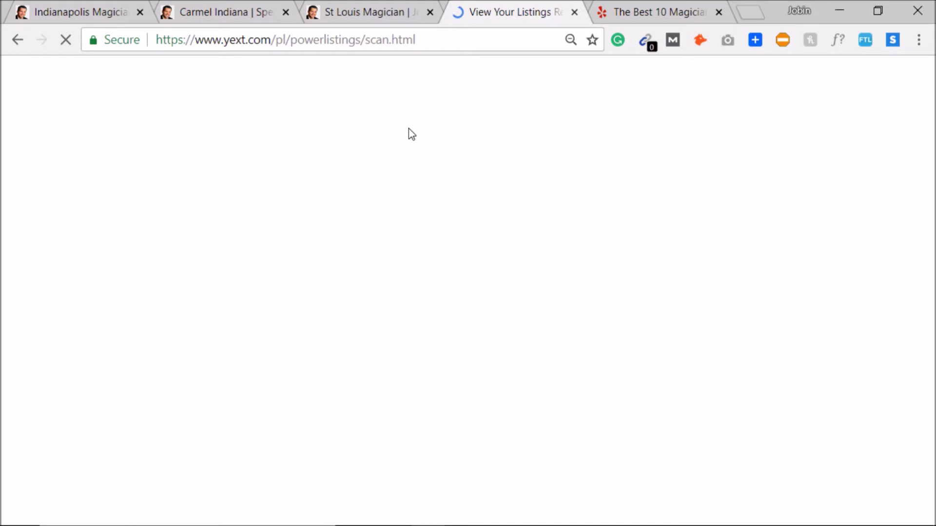
Step: Run a Google search for "moz local scan" in place of the Yelp results page
{"action": "left_click", "coordinate": [668, 5]}
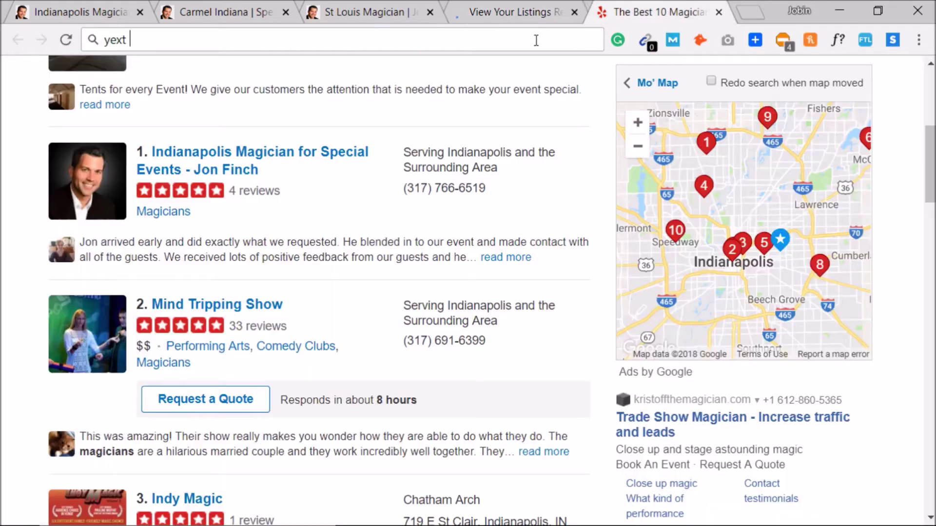
{"action": "left_click", "coordinate": [527, 42]}
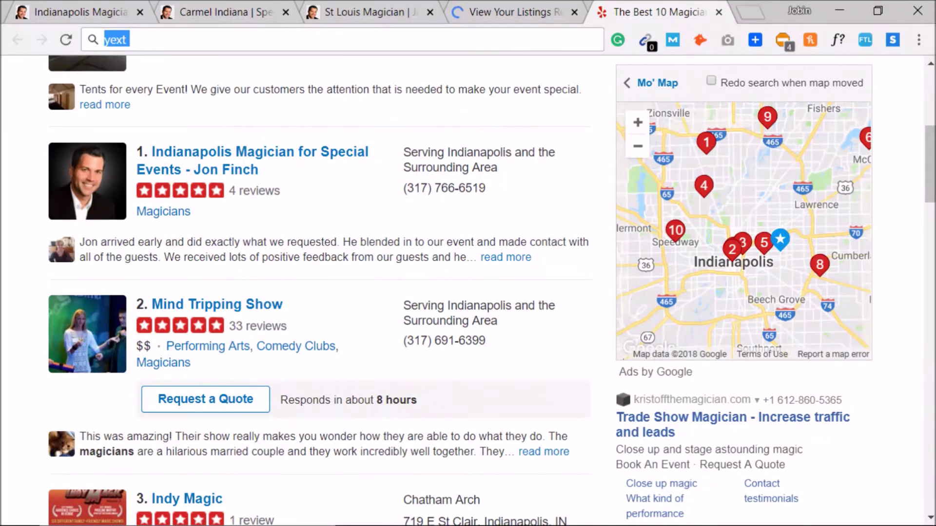
{"action": "type", "text": "moz local scan"}
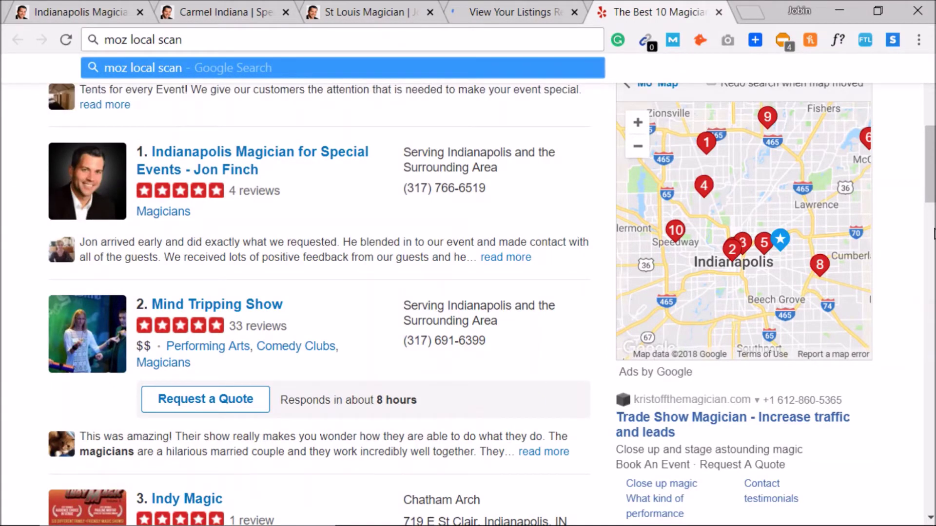
{"action": "key", "text": "Return"}
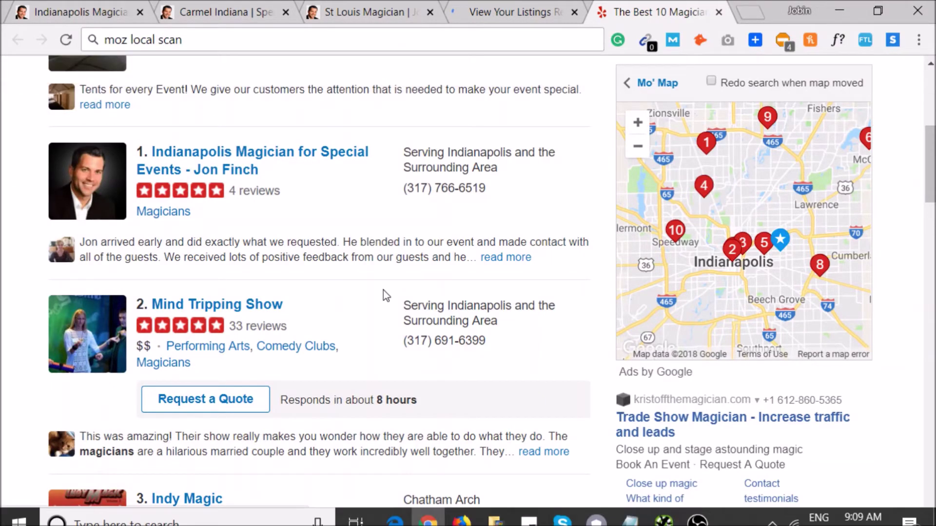
Step: Examine the Yext scan results for the optimization rate and the listing statuses of the first directories
{"action": "left_click", "coordinate": [520, 6]}
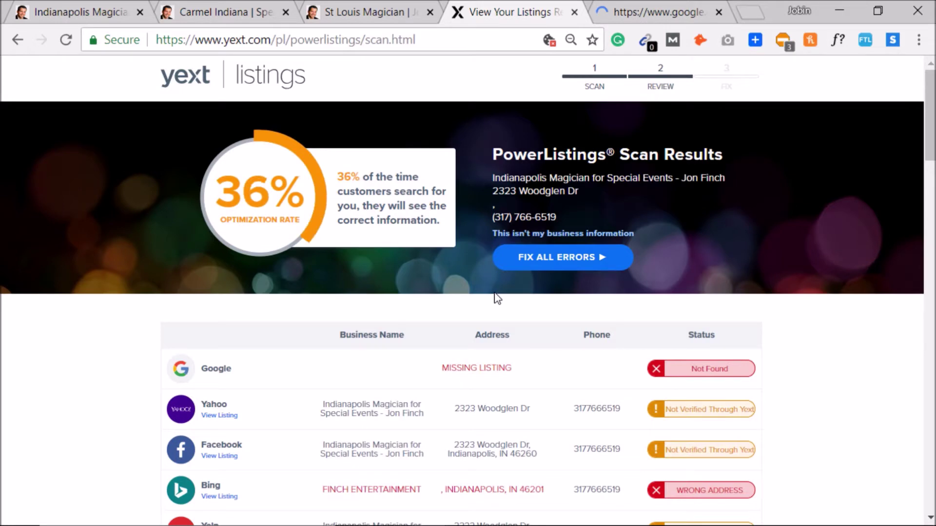
{"action": "scroll", "coordinate": [418, 349], "scroll_direction": "down", "scroll_amount": 9}
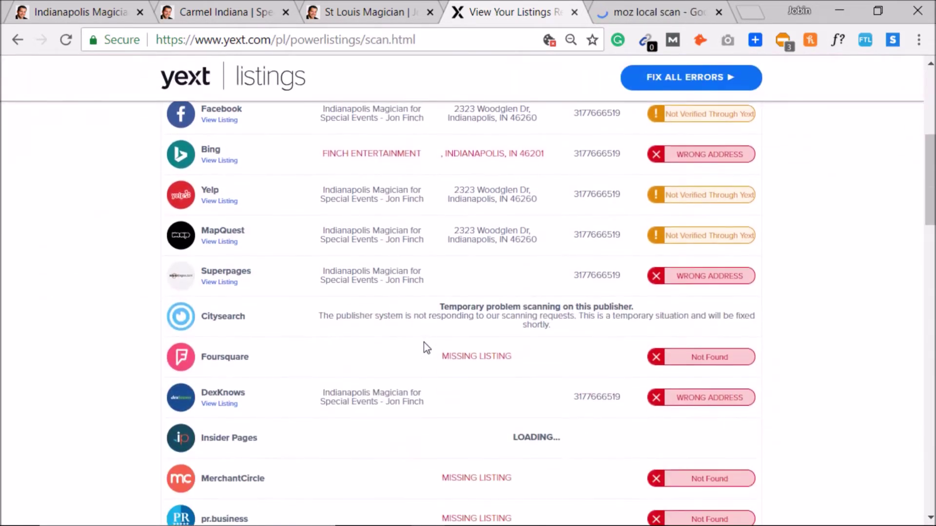
{"action": "scroll", "coordinate": [424, 342], "scroll_direction": "up", "scroll_amount": 9}
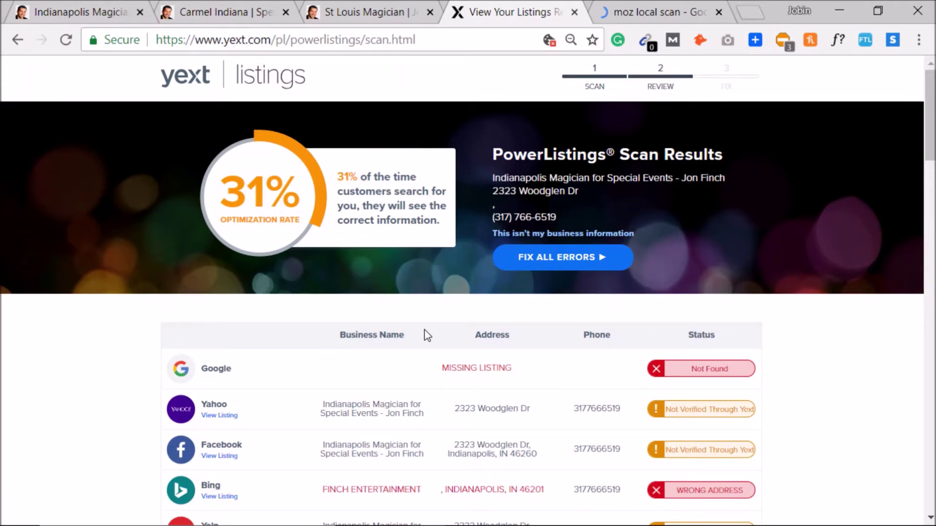
{"action": "left_click", "coordinate": [647, 6]}
{"action": "left_click", "coordinate": [512, 11]}
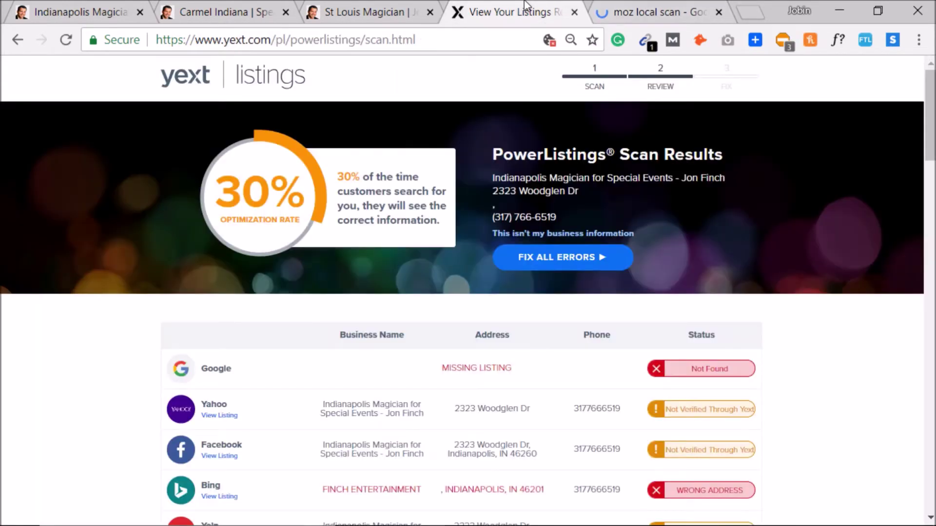
{"action": "scroll", "coordinate": [465, 253], "scroll_direction": "down", "scroll_amount": 4}
{"action": "scroll", "coordinate": [430, 279], "scroll_direction": "up", "scroll_amount": 4}
{"action": "scroll", "coordinate": [431, 279], "scroll_direction": "down", "scroll_amount": 5}
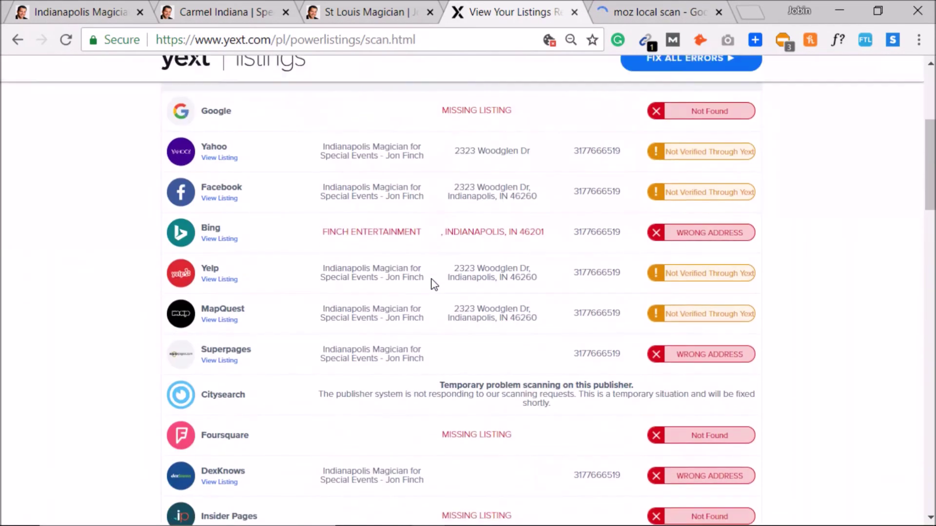
Step: Check the business name and address in the Yahoo row and the entry in the Google row of the scan
{"action": "left_click_drag", "start_coordinate": [358, 155], "coordinate": [424, 153]}
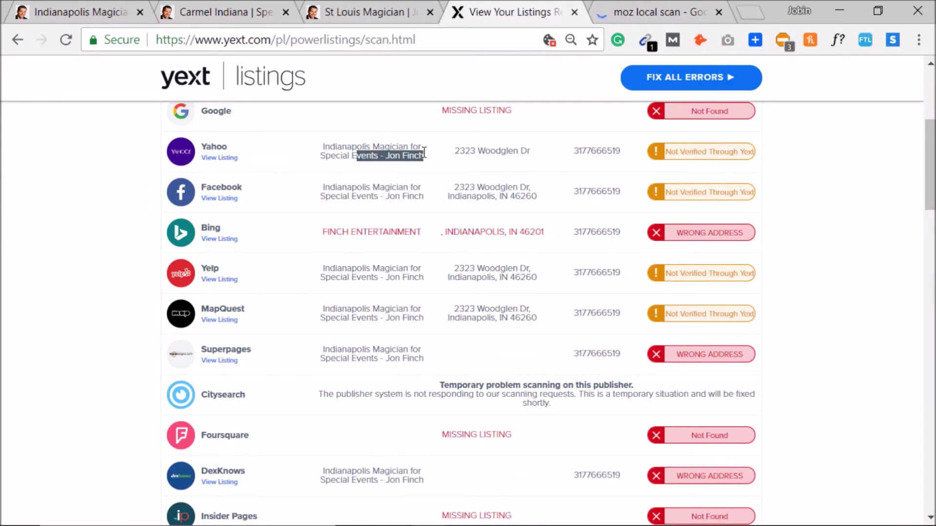
{"action": "triple_click", "coordinate": [495, 151]}
{"action": "scroll", "coordinate": [339, 222], "scroll_direction": "up", "scroll_amount": 2}
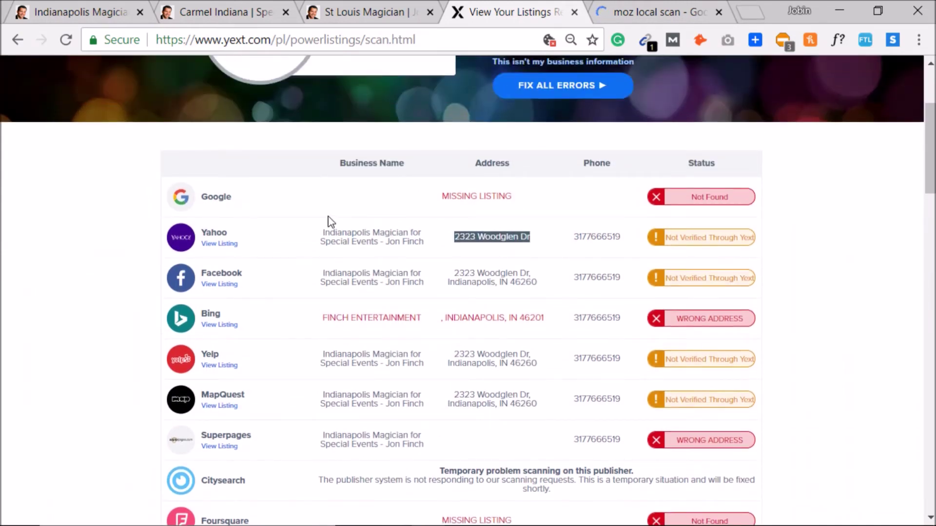
{"action": "left_click", "coordinate": [349, 202]}
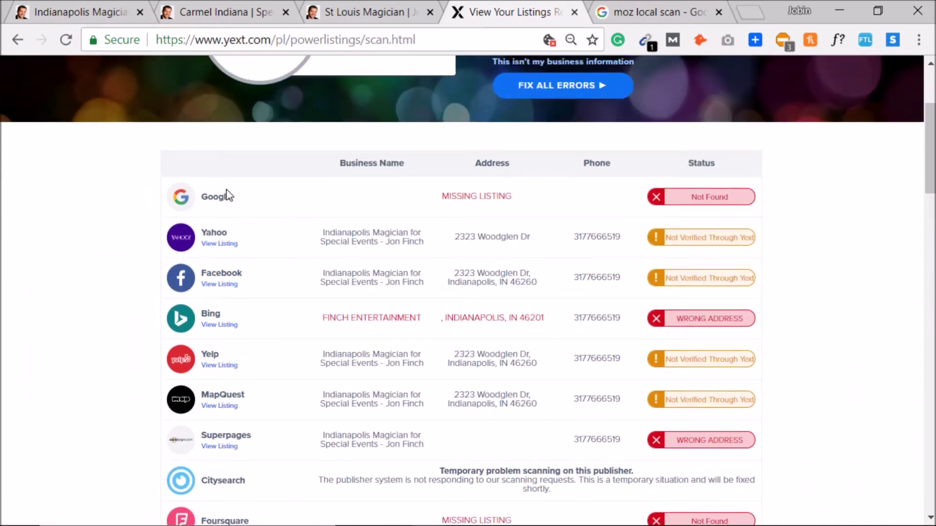
{"action": "triple_click", "coordinate": [479, 197]}
{"action": "left_click", "coordinate": [338, 203]}
{"action": "scroll", "coordinate": [340, 206], "scroll_direction": "up", "scroll_amount": 4}
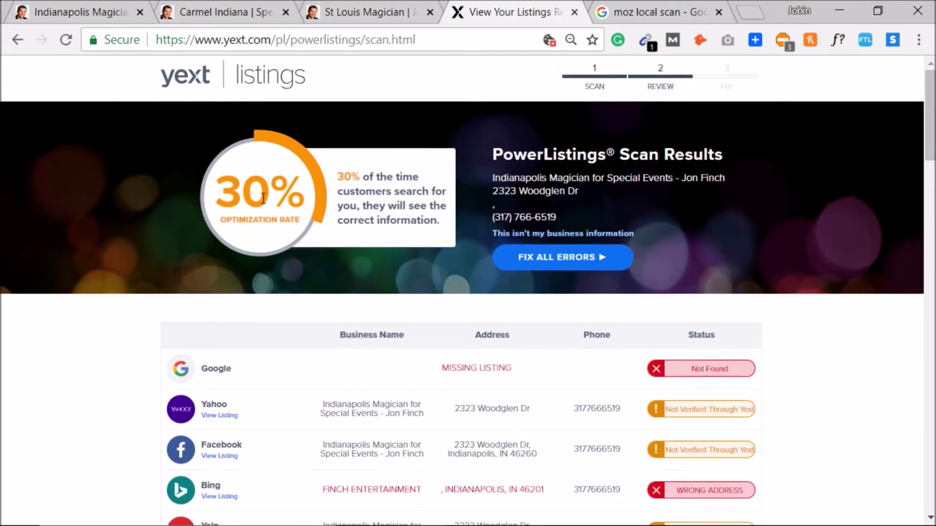
Step: Review the optimization rate and the scan rows from eLocal to Pointcom for absent listings
{"action": "triple_click", "coordinate": [247, 193]}
{"action": "scroll", "coordinate": [277, 223], "scroll_direction": "down", "scroll_amount": 10}
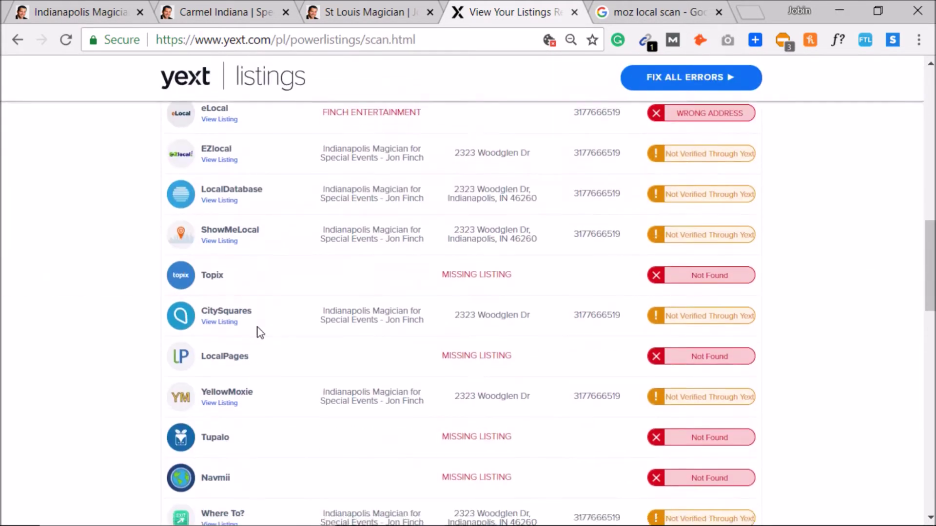
{"action": "scroll", "coordinate": [249, 337], "scroll_direction": "down", "scroll_amount": 9}
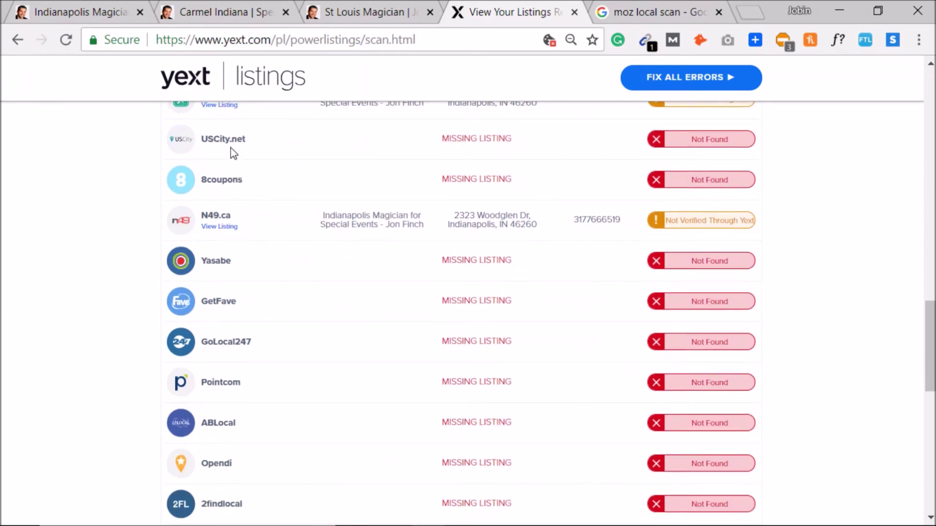
{"action": "double_click", "coordinate": [220, 179]}
{"action": "double_click", "coordinate": [218, 261]}
{"action": "double_click", "coordinate": [218, 302]}
{"action": "double_click", "coordinate": [223, 342]}
{"action": "double_click", "coordinate": [220, 382]}
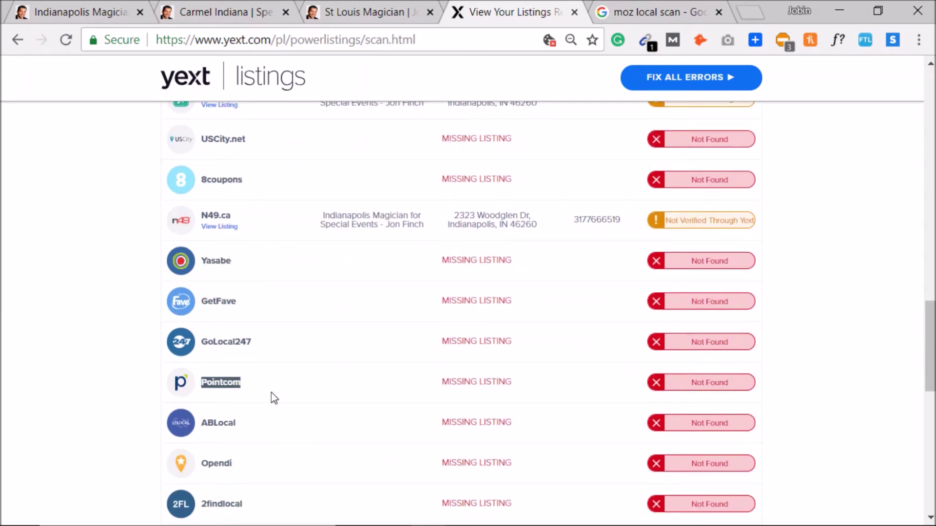
Step: Review the last directories of the Yext scan, from iGlobal to Find Open, and go back up the results
{"action": "scroll", "coordinate": [293, 393], "scroll_direction": "down", "scroll_amount": 7}
{"action": "left_click_drag", "start_coordinate": [223, 221], "coordinate": [295, 380]}
{"action": "scroll", "coordinate": [278, 447], "scroll_direction": "down", "scroll_amount": 2}
{"action": "scroll", "coordinate": [295, 402], "scroll_direction": "up", "scroll_amount": 15}
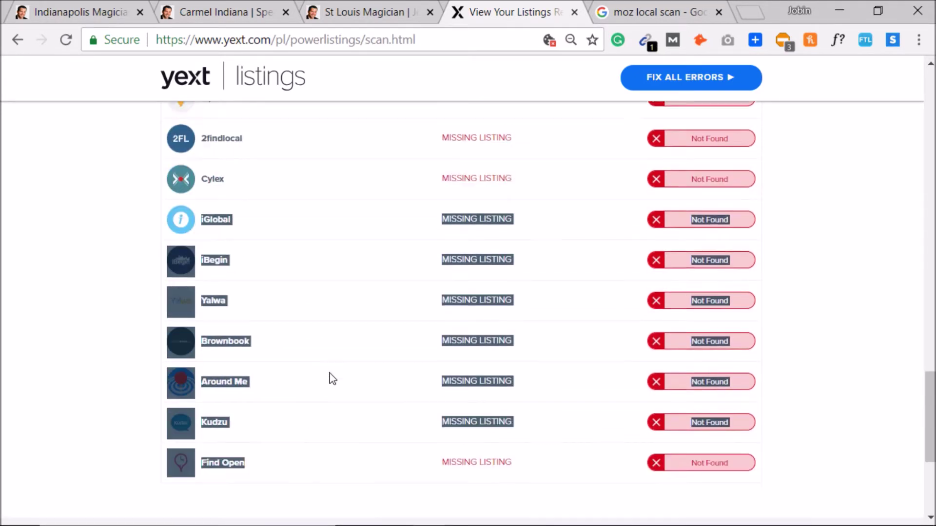
{"action": "left_click", "coordinate": [363, 6]}
{"action": "left_click", "coordinate": [518, 6]}
{"action": "scroll", "coordinate": [269, 321], "scroll_direction": "up", "scroll_amount": 9}
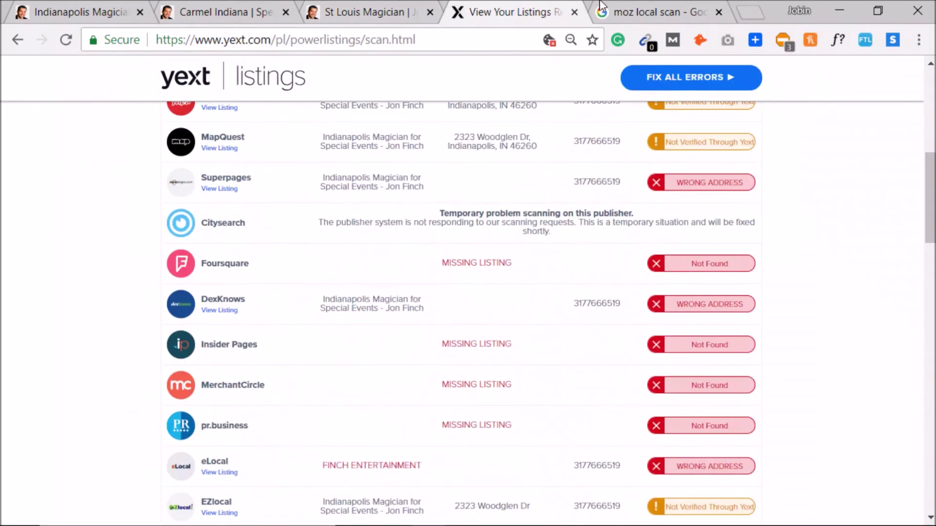
Step: Open the Moz Local page at moz.com/local/search from the Google results and return to the start of the Yext scan results
{"action": "left_click", "coordinate": [601, 6]}
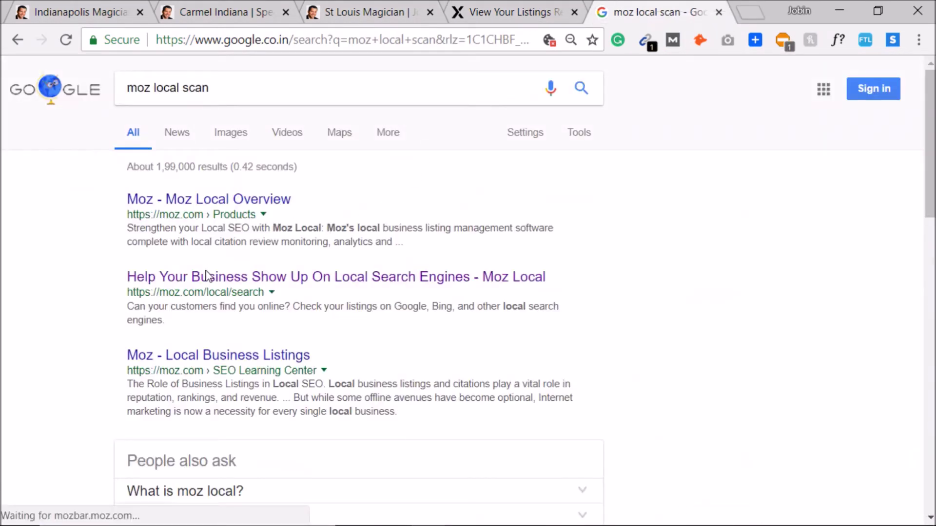
{"action": "left_click", "coordinate": [205, 282]}
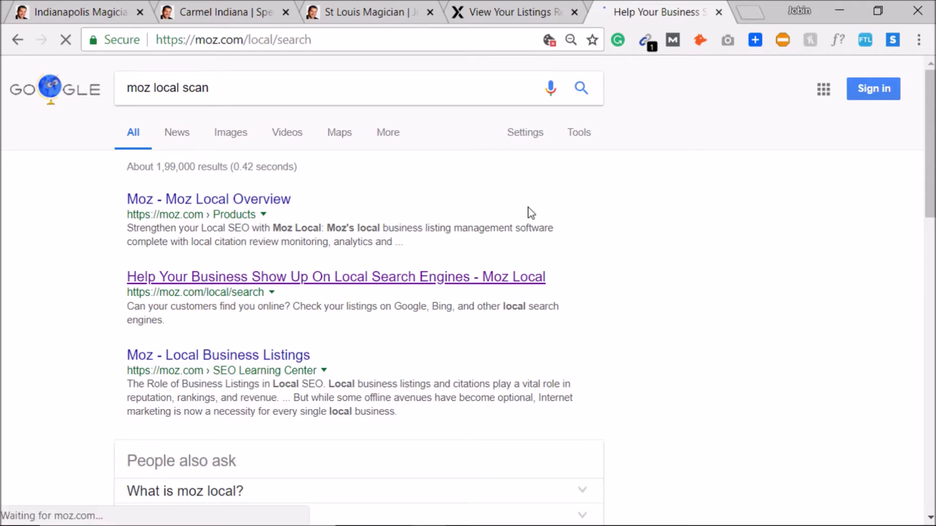
{"action": "left_click", "coordinate": [490, 6]}
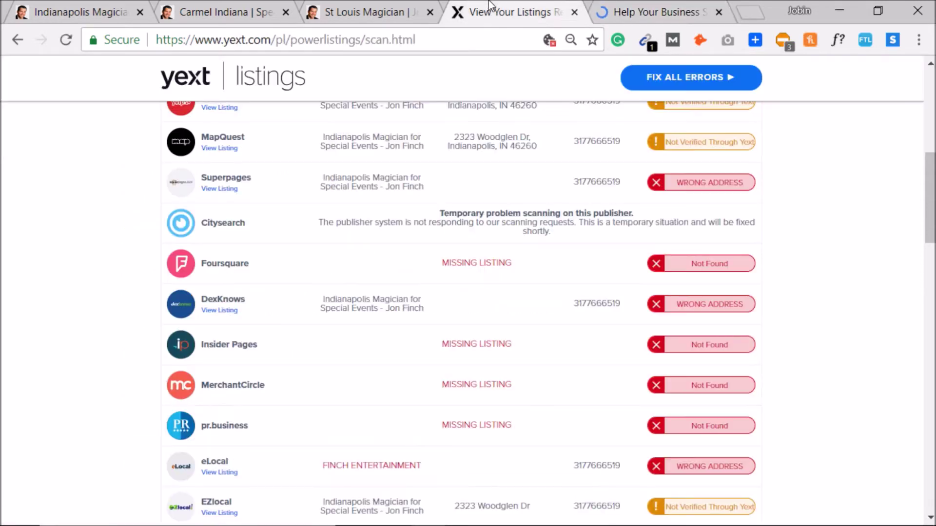
{"action": "scroll", "coordinate": [347, 328], "scroll_direction": "up", "scroll_amount": 8}
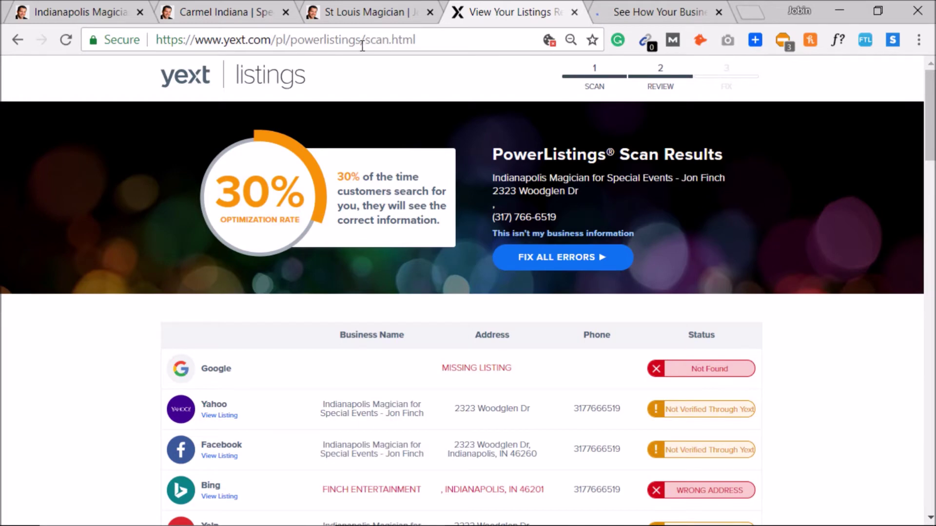
Step: Load the parent Yext PowerListings page by removing /scan.html from the address
{"action": "left_click_drag", "start_coordinate": [409, 48], "coordinate": [415, 41]}
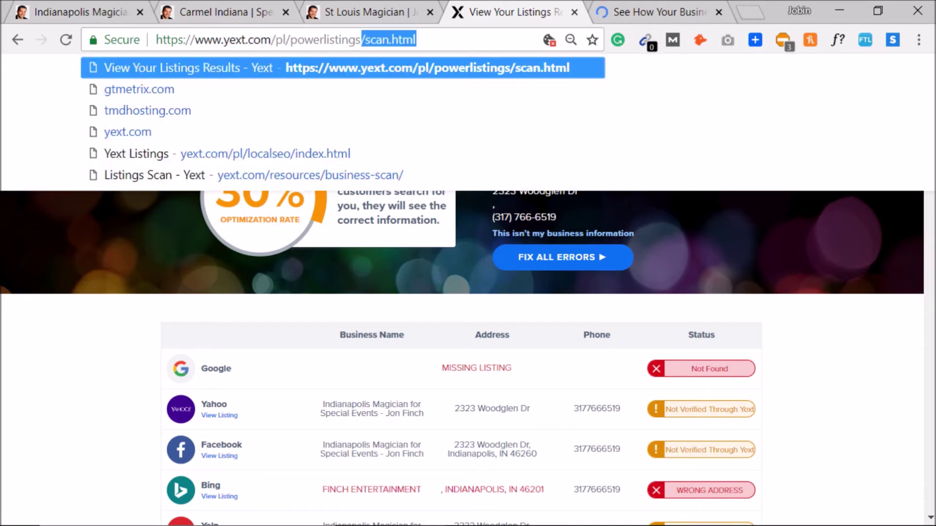
{"action": "key", "text": "BackSpace"}
{"action": "key", "text": "Return"}
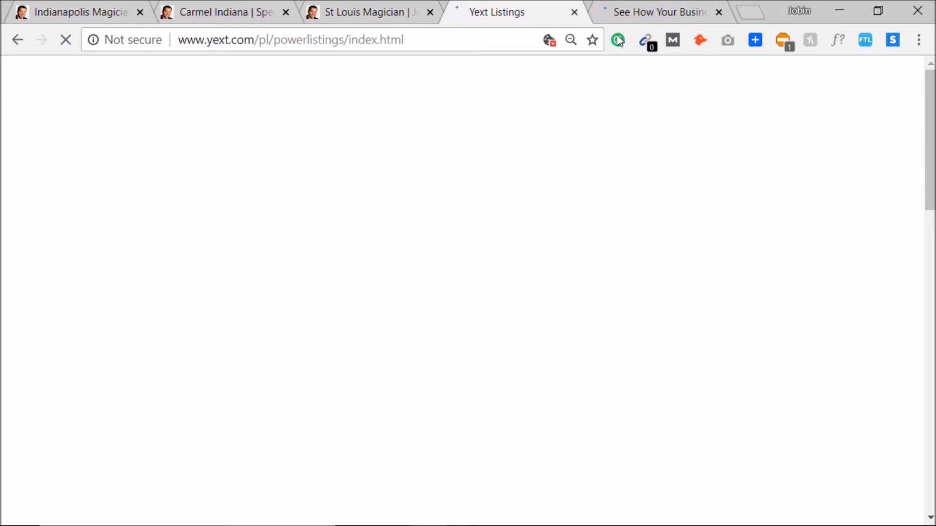
Step: Enter the copied business name in the Moz Local listing check
{"action": "left_click", "coordinate": [623, 17]}
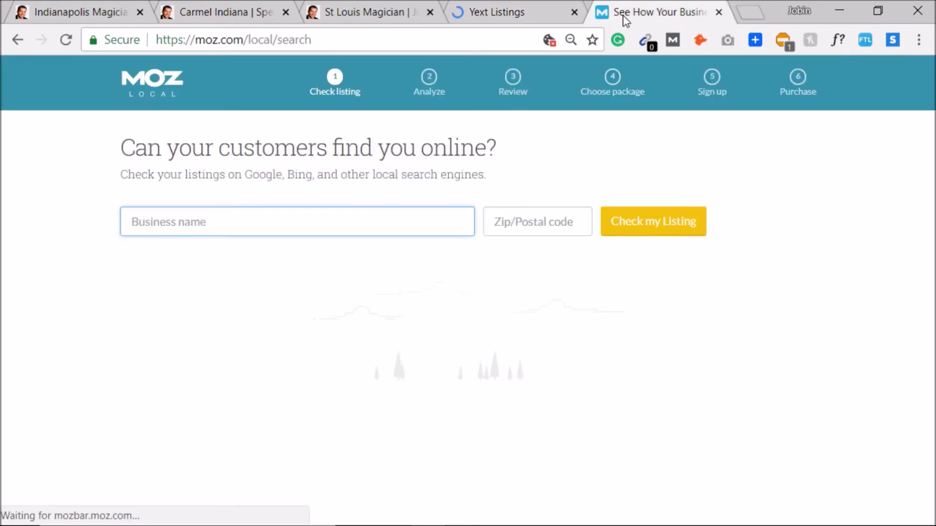
{"action": "type", "text": "Indianapolis Magician for Special Events - Jon Finch"}
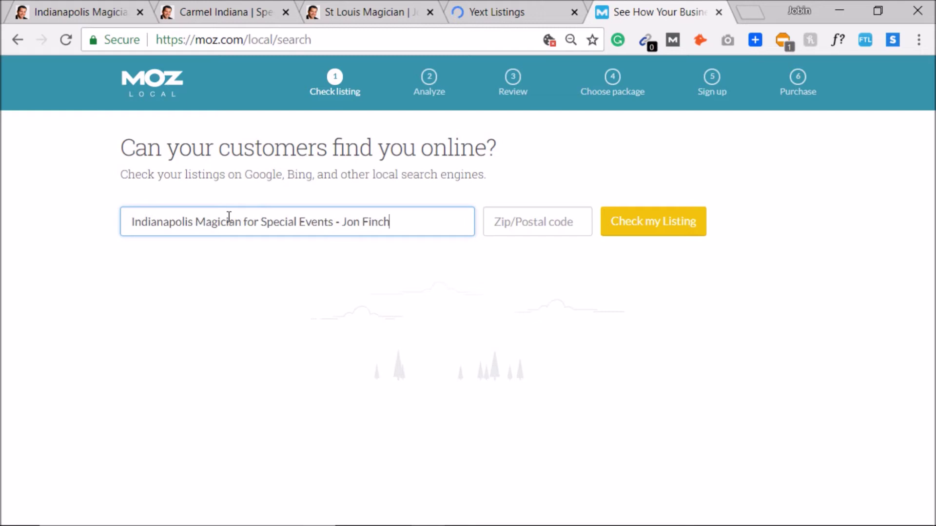
{"action": "left_click", "coordinate": [522, 218]}
Step: Copy the postal code from the Indianapolis magician page's address into the Moz Local form and run the listing check
{"action": "left_click", "coordinate": [367, 4]}
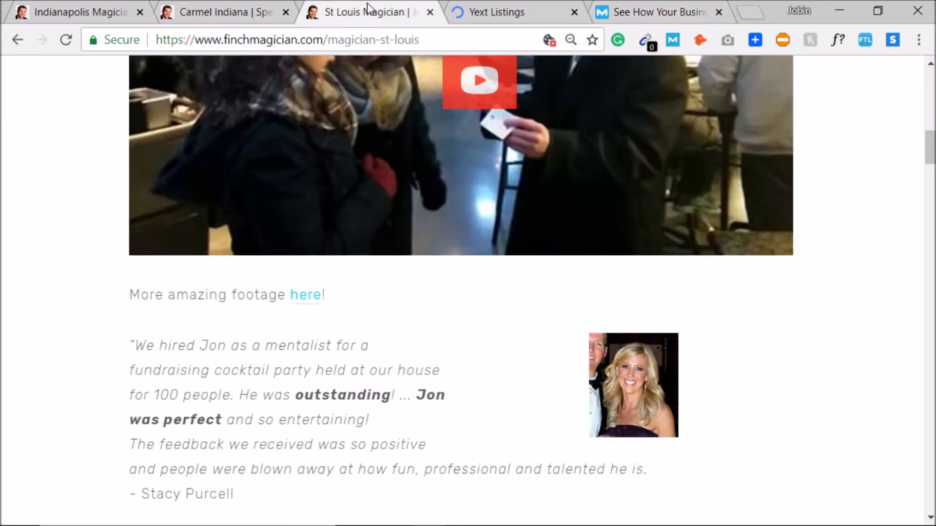
{"action": "left_click", "coordinate": [128, 4]}
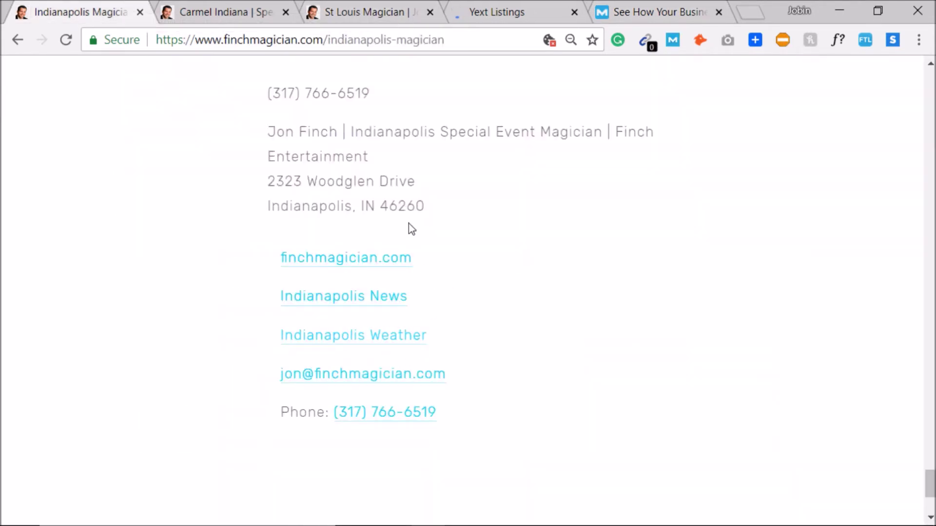
{"action": "double_click", "coordinate": [402, 206]}
{"action": "key", "text": "ctrl+c"}
{"action": "left_click", "coordinate": [677, 8]}
{"action": "key", "text": "ctrl+v"}
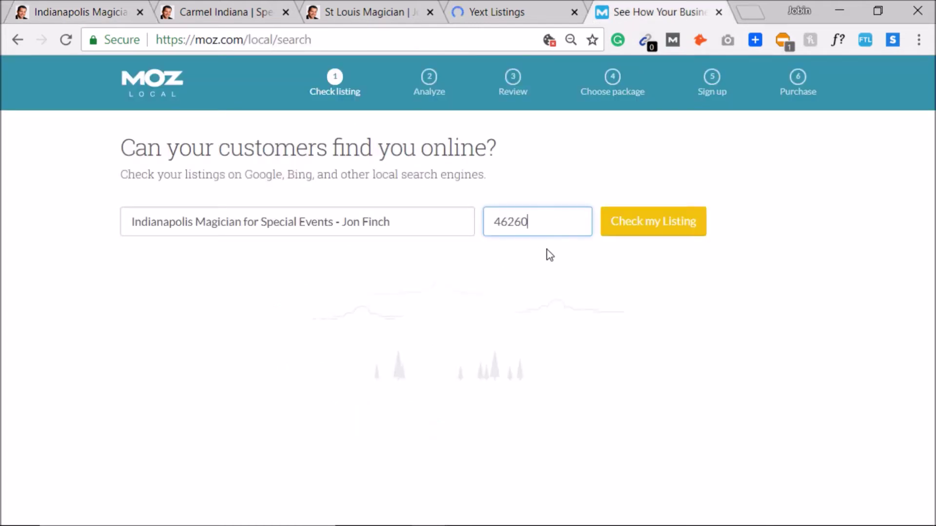
{"action": "left_click", "coordinate": [648, 232]}
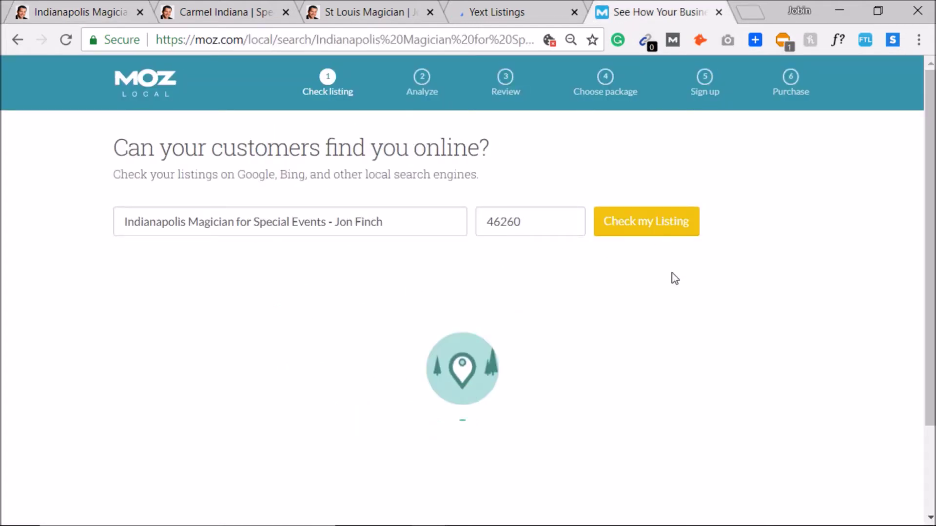
{"action": "left_click", "coordinate": [408, 267]}
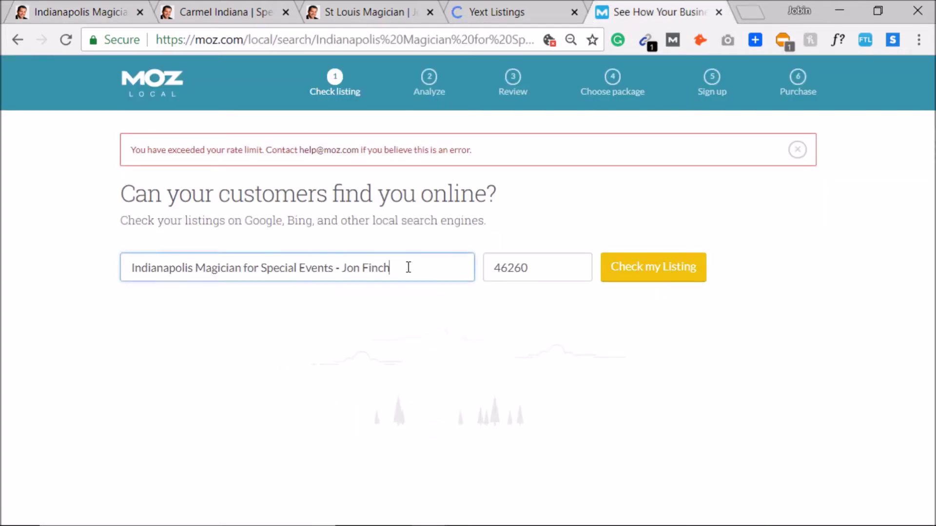
Step: Rerun the Moz Local listing check with the same business name and postal code, and close the Moz Local page
{"action": "double_click", "coordinate": [407, 266]}
{"action": "left_click", "coordinate": [434, 266]}
{"action": "left_click", "coordinate": [553, 276]}
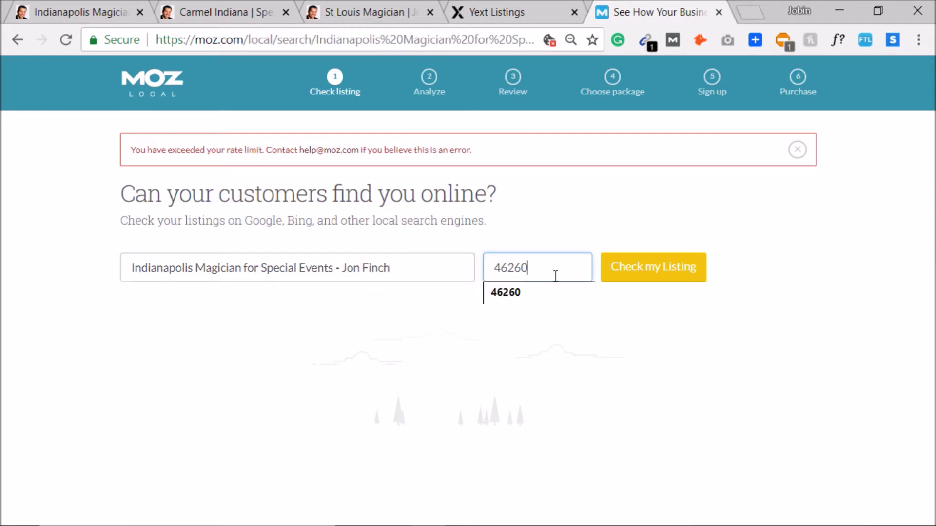
{"action": "left_click", "coordinate": [550, 291]}
{"action": "left_click", "coordinate": [436, 274]}
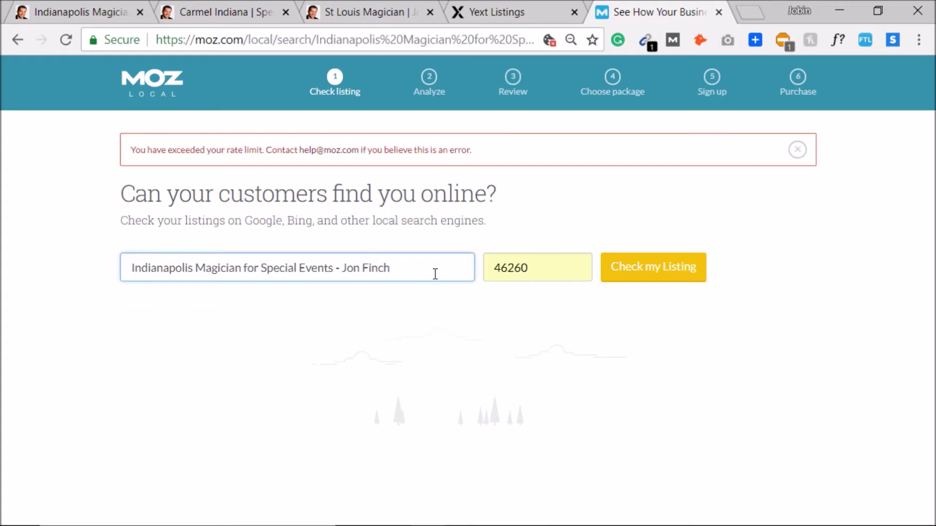
{"action": "left_click", "coordinate": [482, 211]}
{"action": "left_click", "coordinate": [670, 282]}
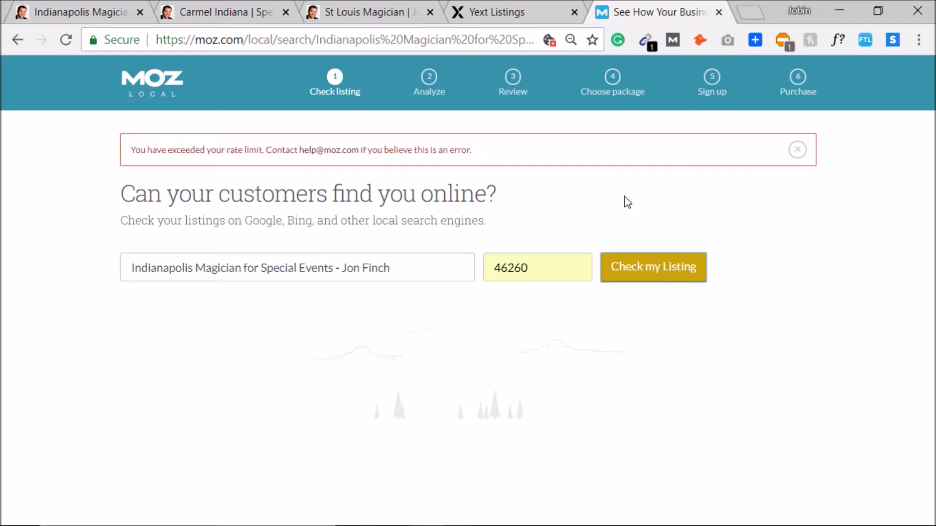
{"action": "left_click", "coordinate": [718, 11]}
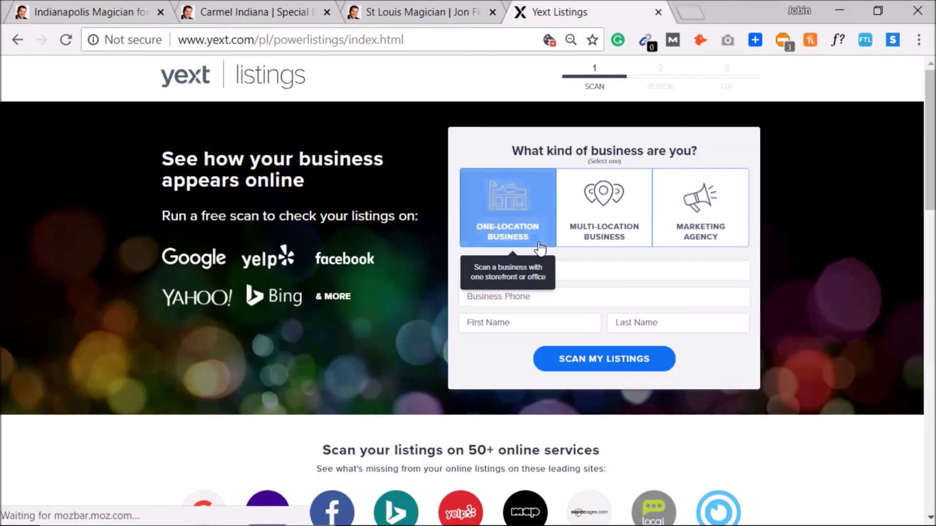
Step: Fill the Yext scan form with the saved contact details for Egochi Milwaukee SEO Agency and try to start the scan
{"action": "left_click", "coordinate": [522, 272]}
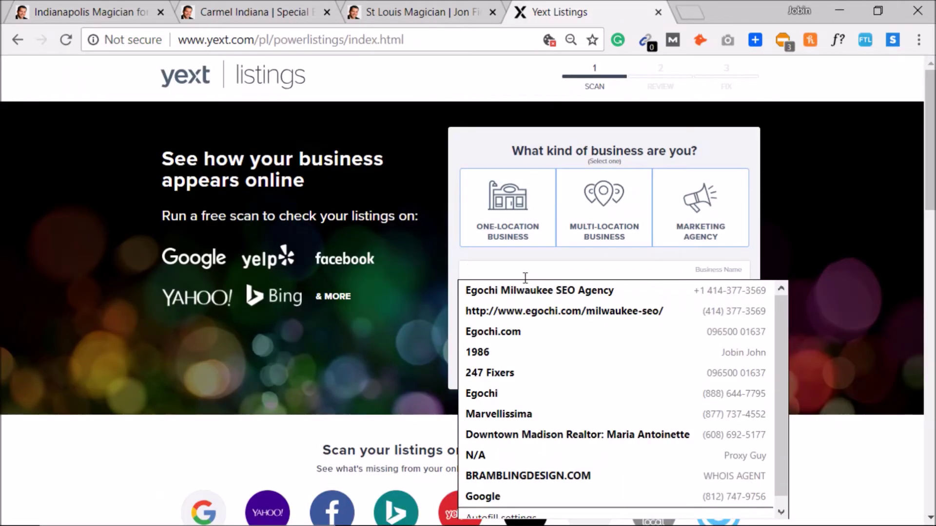
{"action": "left_click", "coordinate": [529, 293]}
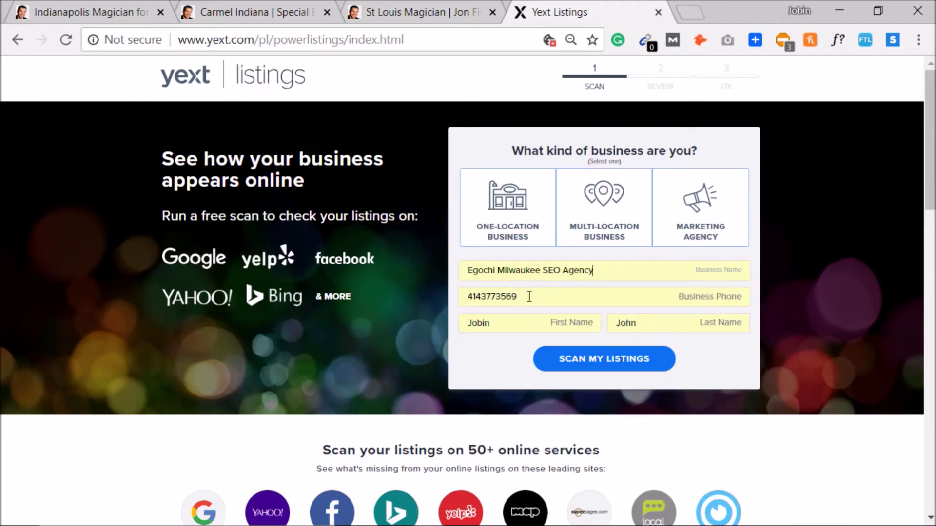
{"action": "left_click", "coordinate": [605, 363]}
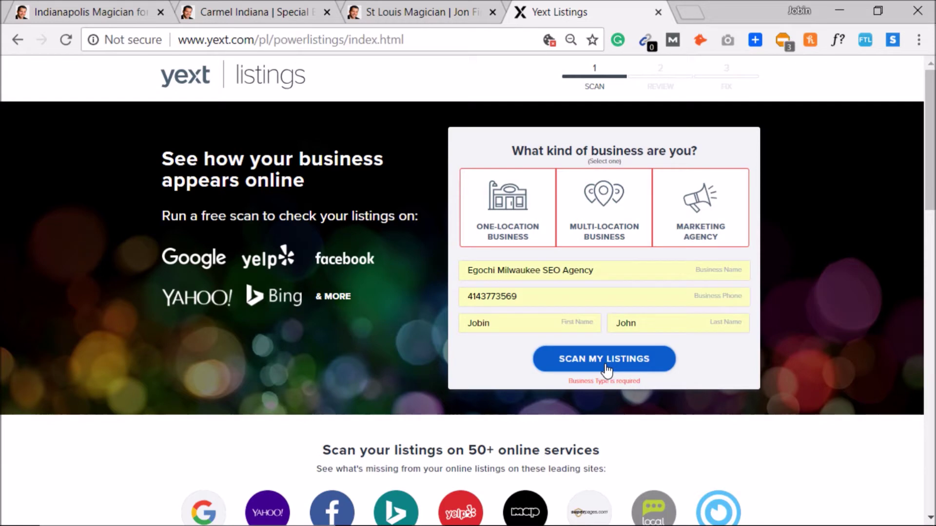
Step: Set the business type to One-Location Business and run the Yext listings scan
{"action": "scroll", "coordinate": [543, 417], "scroll_direction": "down", "scroll_amount": 2}
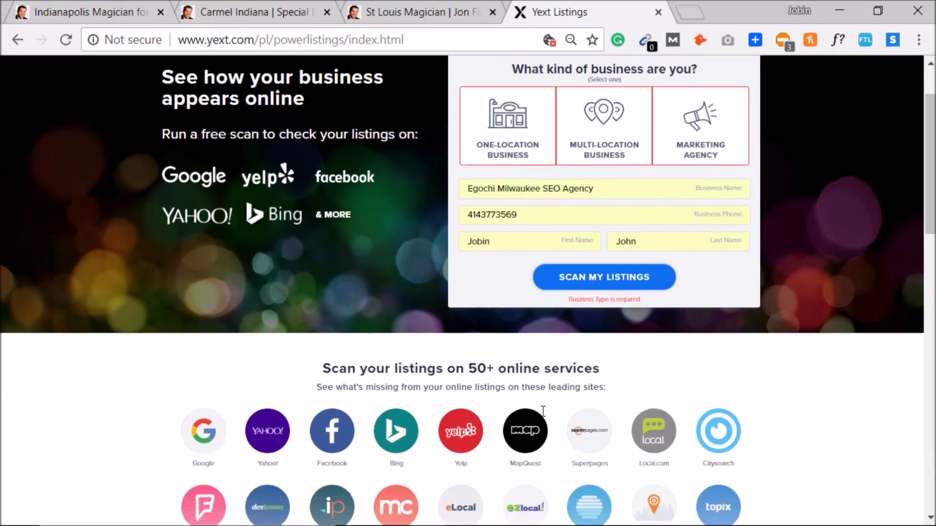
{"action": "left_click", "coordinate": [639, 211]}
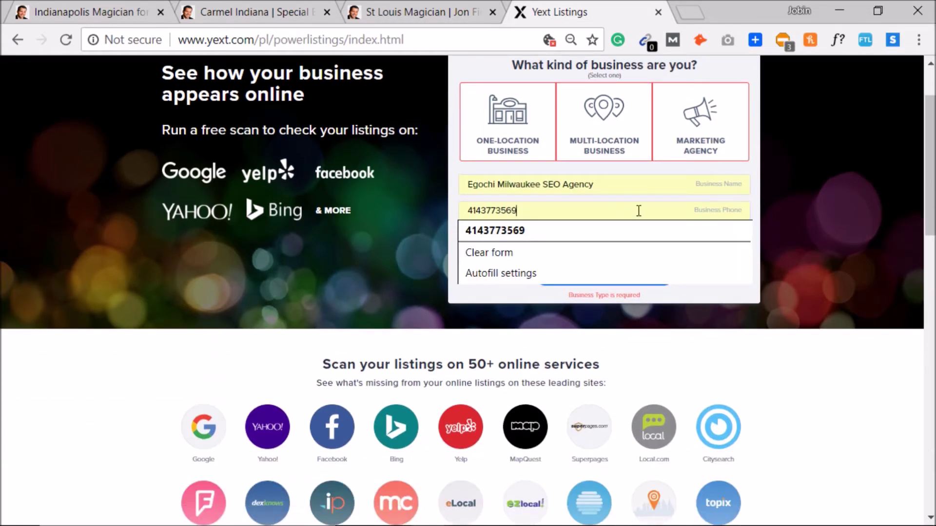
{"action": "key", "text": "ctrl+a"}
{"action": "left_click", "coordinate": [694, 190]}
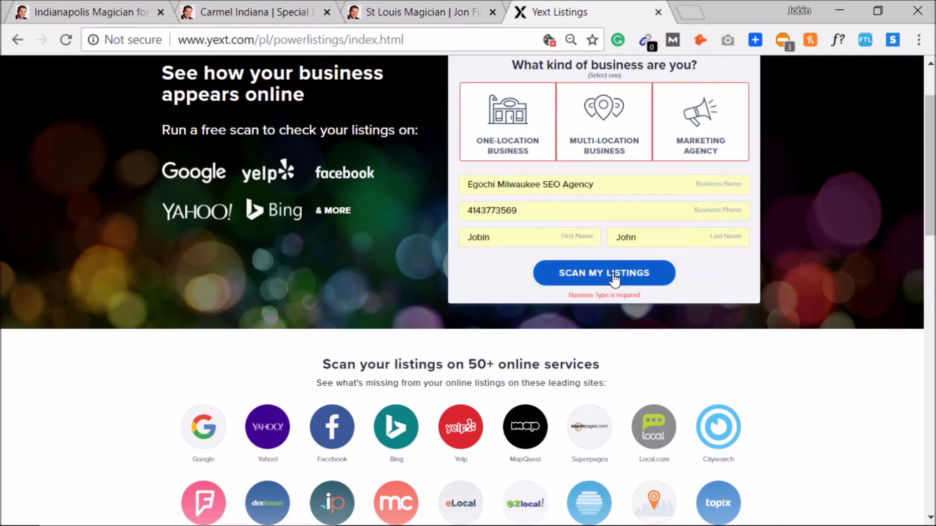
{"action": "scroll", "coordinate": [558, 355], "scroll_direction": "down", "scroll_amount": 5}
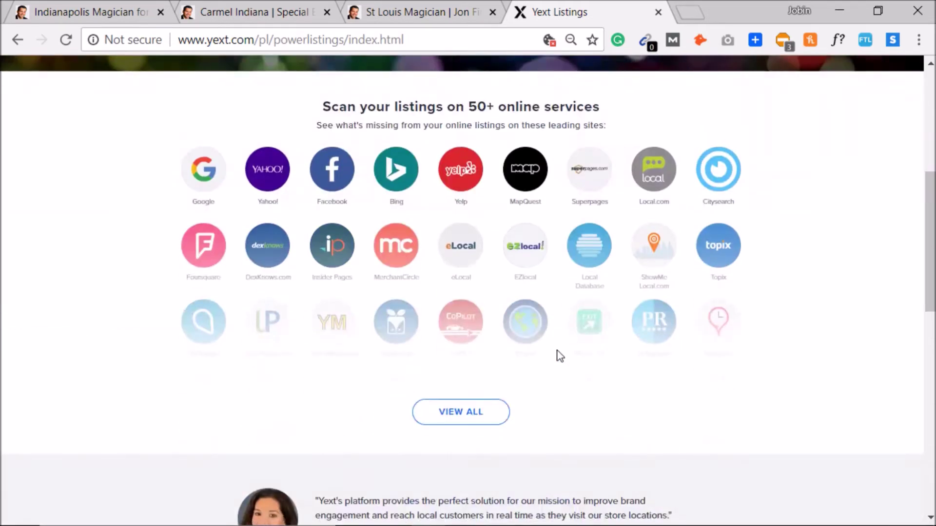
{"action": "scroll", "coordinate": [560, 356], "scroll_direction": "up", "scroll_amount": 5}
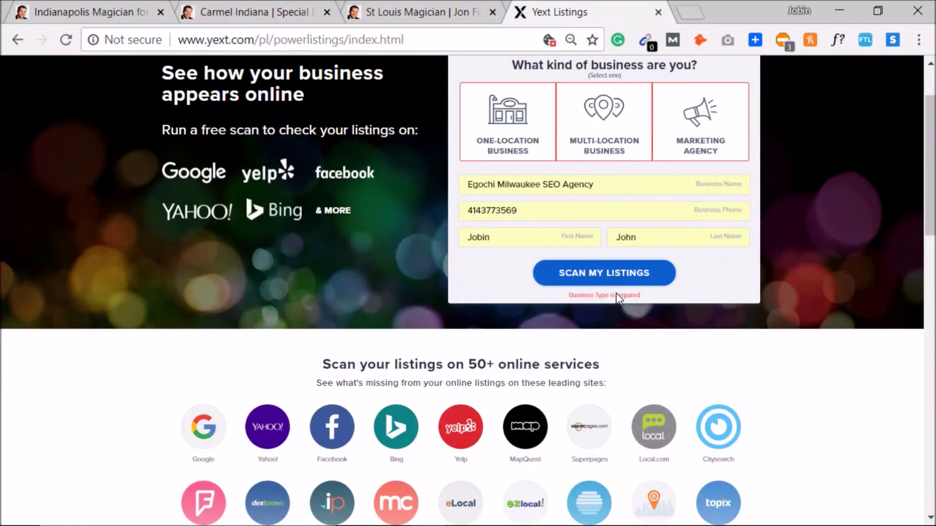
{"action": "scroll", "coordinate": [631, 314], "scroll_direction": "up", "scroll_amount": 2}
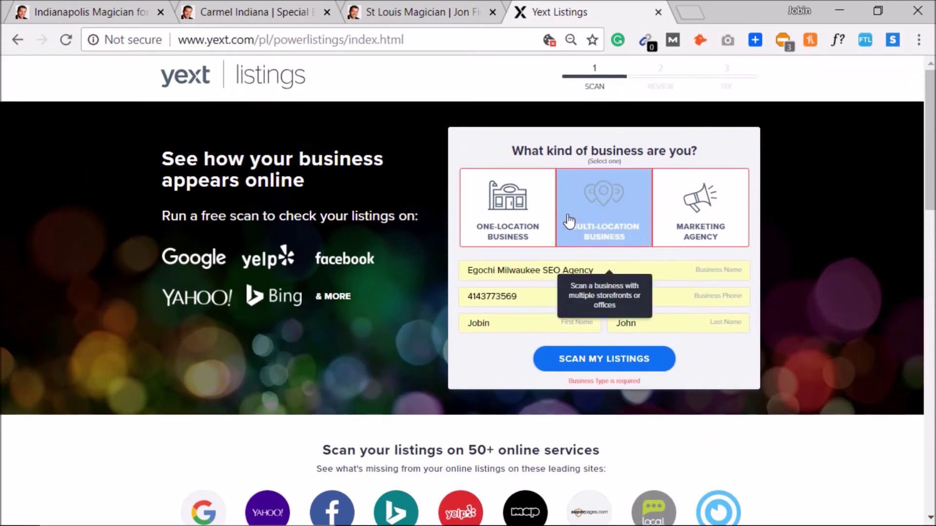
{"action": "left_click", "coordinate": [518, 213]}
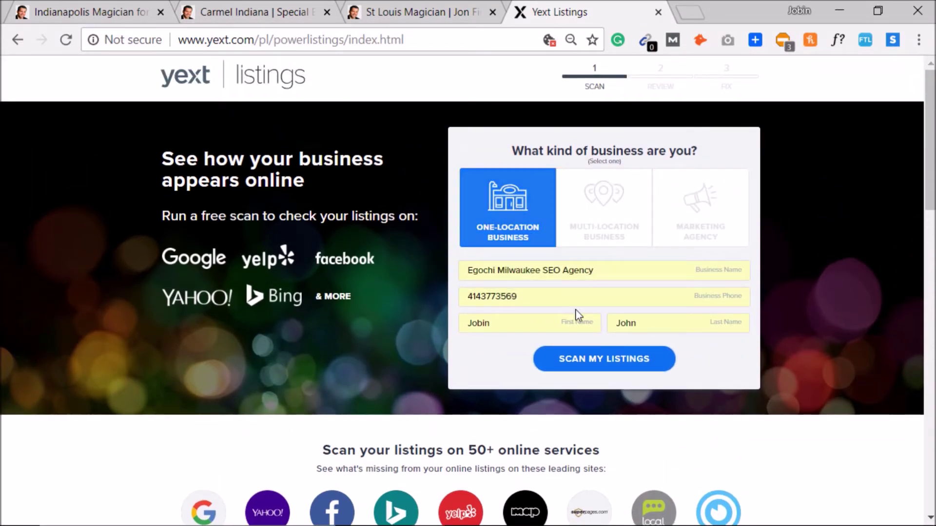
{"action": "left_click", "coordinate": [615, 363]}
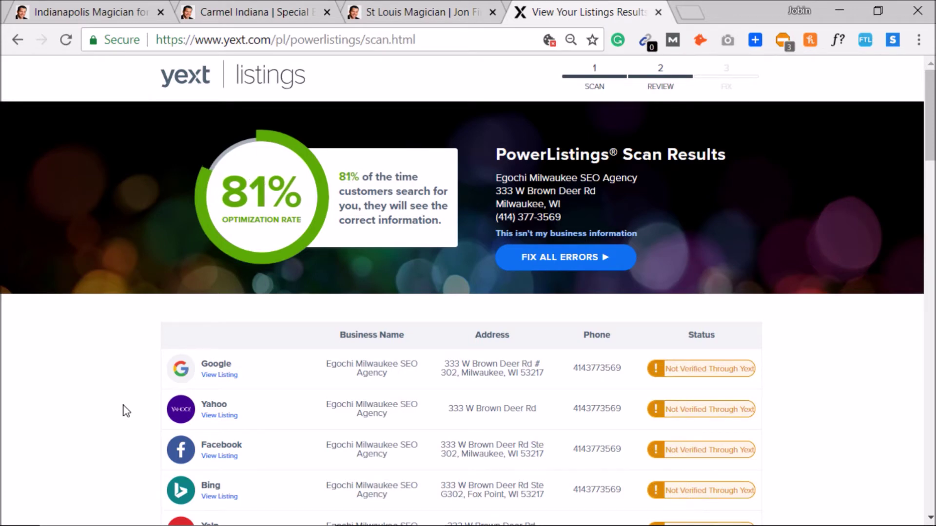
Step: Skim the Egochi Milwaukee SEO Agency scan results, comparing business name, address, phone and status across the directories
{"action": "scroll", "coordinate": [124, 412], "scroll_direction": "down", "scroll_amount": 3}
{"action": "scroll", "coordinate": [125, 412], "scroll_direction": "up", "scroll_amount": 3}
{"action": "scroll", "coordinate": [126, 412], "scroll_direction": "down", "scroll_amount": 12}
{"action": "scroll", "coordinate": [127, 412], "scroll_direction": "up", "scroll_amount": 4}
{"action": "scroll", "coordinate": [261, 247], "scroll_direction": "down", "scroll_amount": 20}
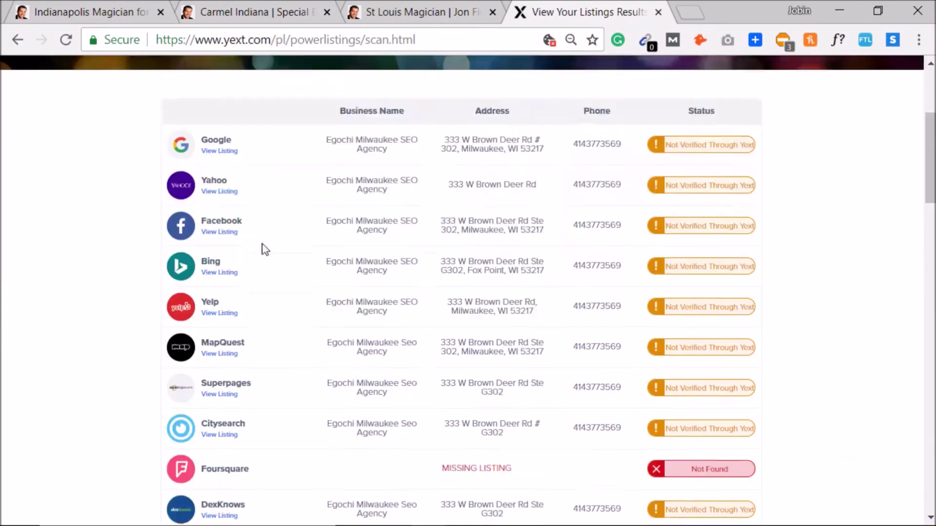
{"action": "scroll", "coordinate": [295, 396], "scroll_direction": "down", "scroll_amount": 20}
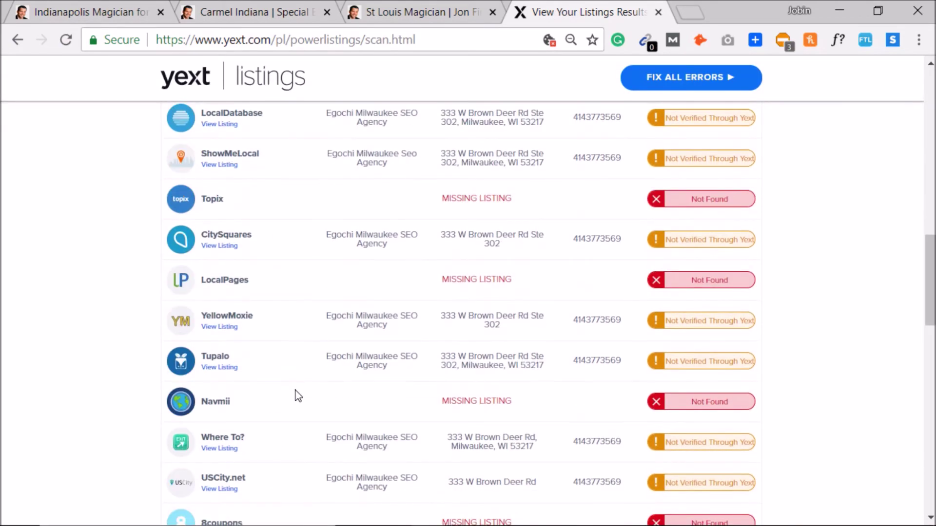
{"action": "scroll", "coordinate": [299, 391], "scroll_direction": "up", "scroll_amount": 20}
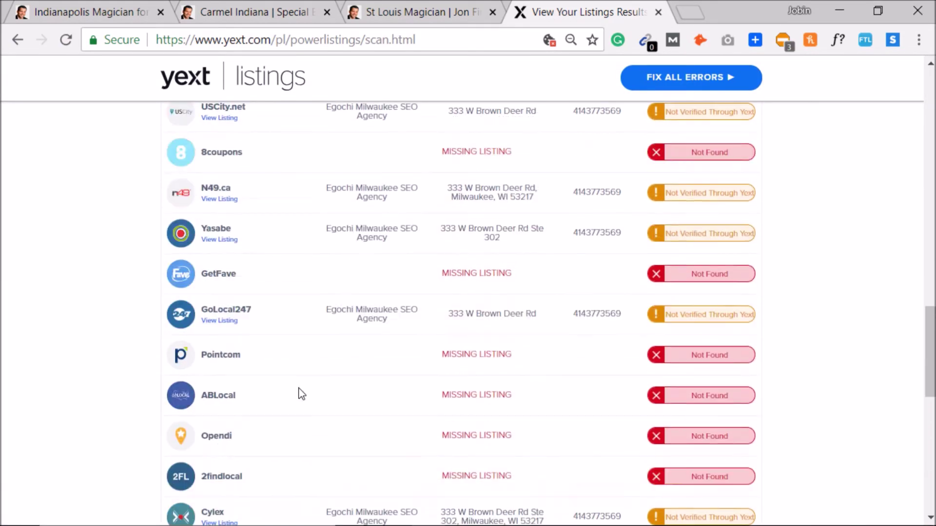
{"action": "scroll", "coordinate": [390, 297], "scroll_direction": "down", "scroll_amount": 8}
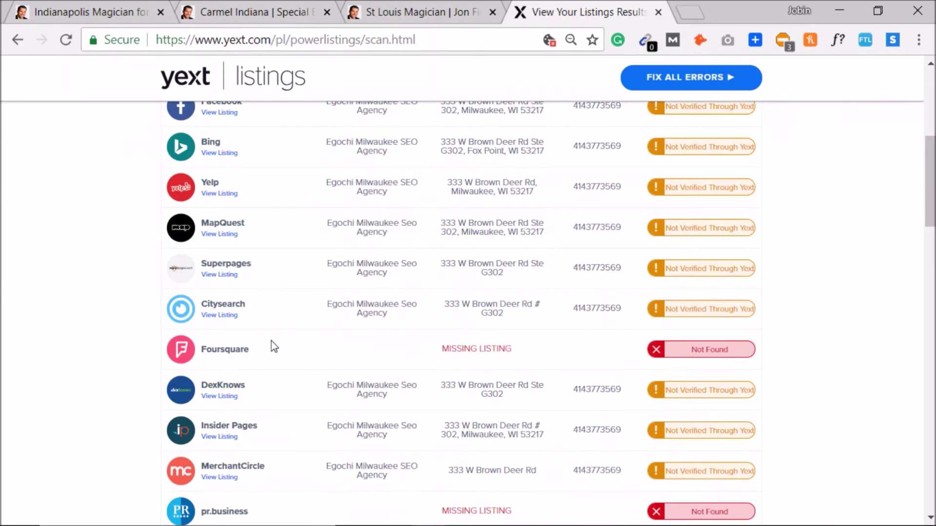
Step: Examine the directories with missing listings, from Foursquare through 8coupons and Pointcom to Find Open, and return to the results summary
{"action": "left_click_drag", "start_coordinate": [272, 348], "coordinate": [73, 359]}
{"action": "left_click", "coordinate": [73, 359]}
{"action": "scroll", "coordinate": [341, 288], "scroll_direction": "down", "scroll_amount": 7}
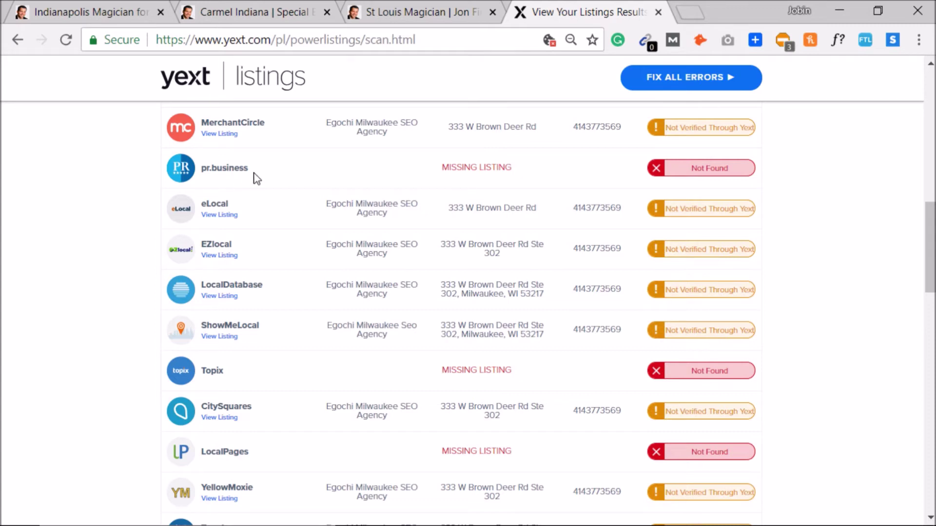
{"action": "scroll", "coordinate": [264, 308], "scroll_direction": "down", "scroll_amount": 7}
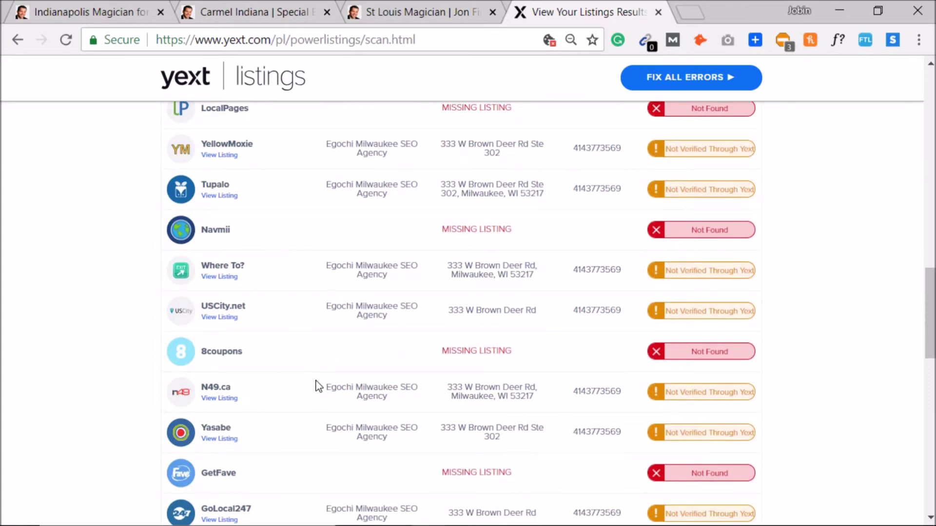
{"action": "left_click_drag", "start_coordinate": [243, 352], "coordinate": [209, 352]}
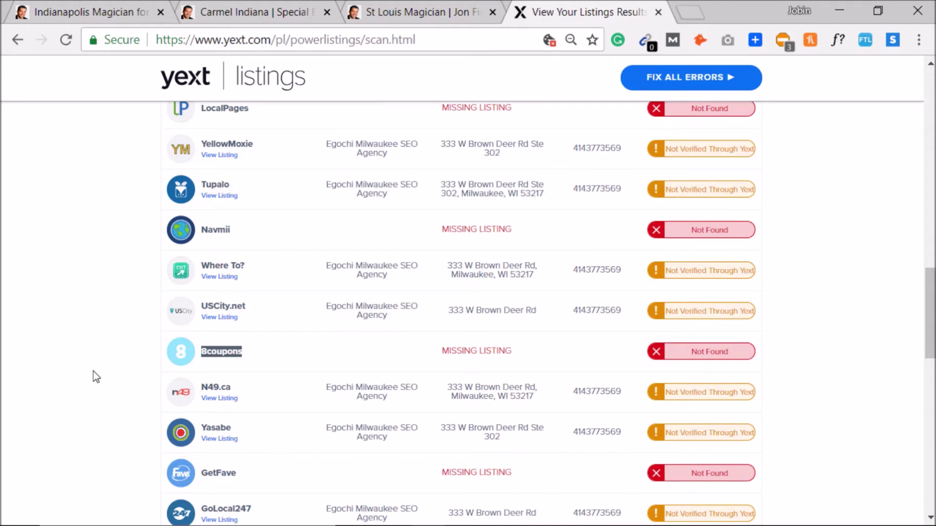
{"action": "scroll", "coordinate": [93, 374], "scroll_direction": "down", "scroll_amount": 5}
{"action": "scroll", "coordinate": [92, 374], "scroll_direction": "down", "scroll_amount": 2}
{"action": "left_click_drag", "start_coordinate": [265, 354], "coordinate": [169, 219]}
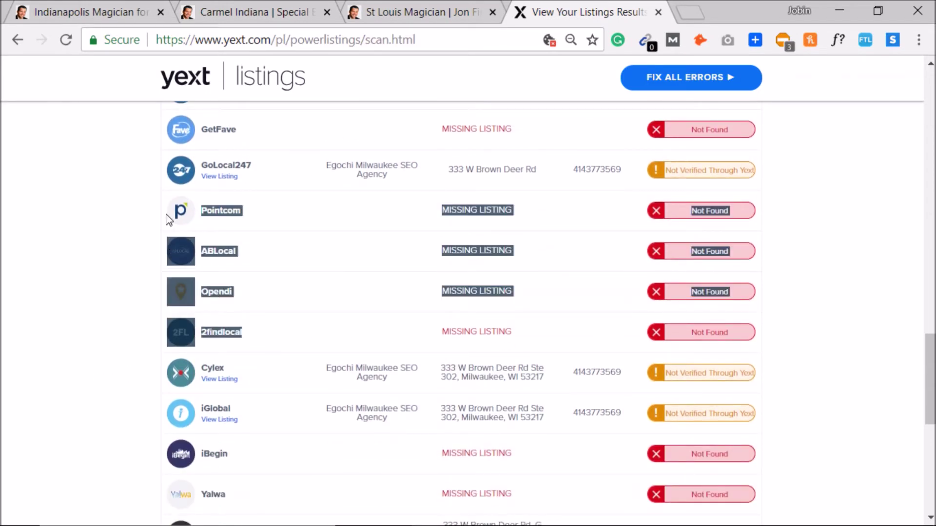
{"action": "left_click", "coordinate": [339, 292]}
{"action": "left_click_drag", "start_coordinate": [270, 341], "coordinate": [147, 227]}
{"action": "left_click", "coordinate": [138, 228]}
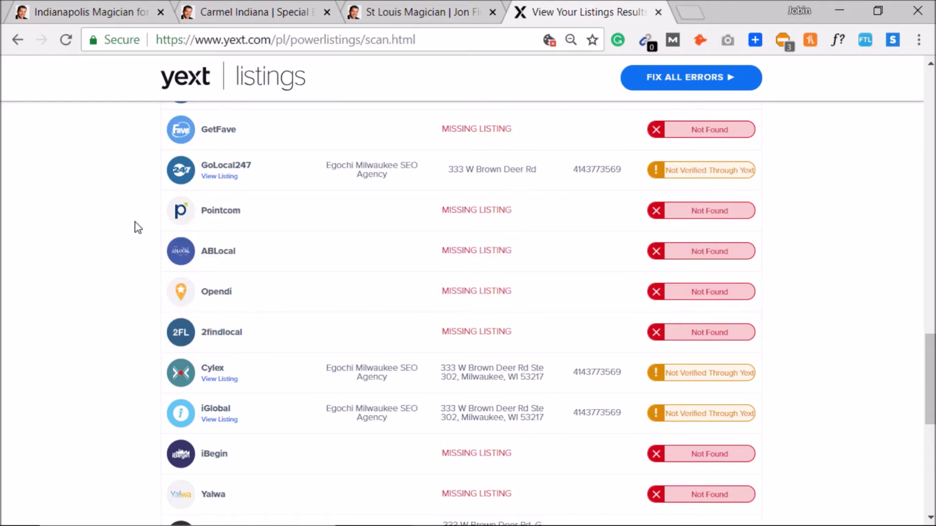
{"action": "scroll", "coordinate": [135, 223], "scroll_direction": "down", "scroll_amount": 5}
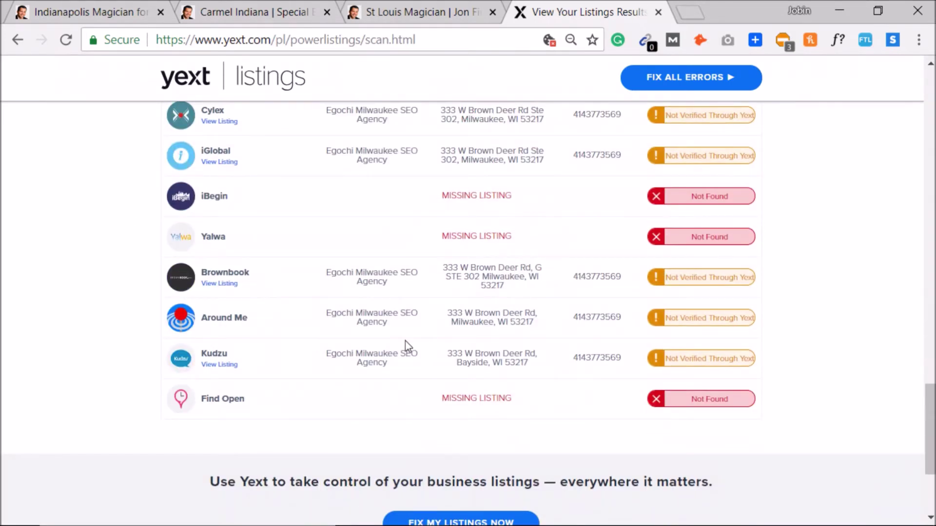
{"action": "scroll", "coordinate": [405, 341], "scroll_direction": "up", "scroll_amount": 20}
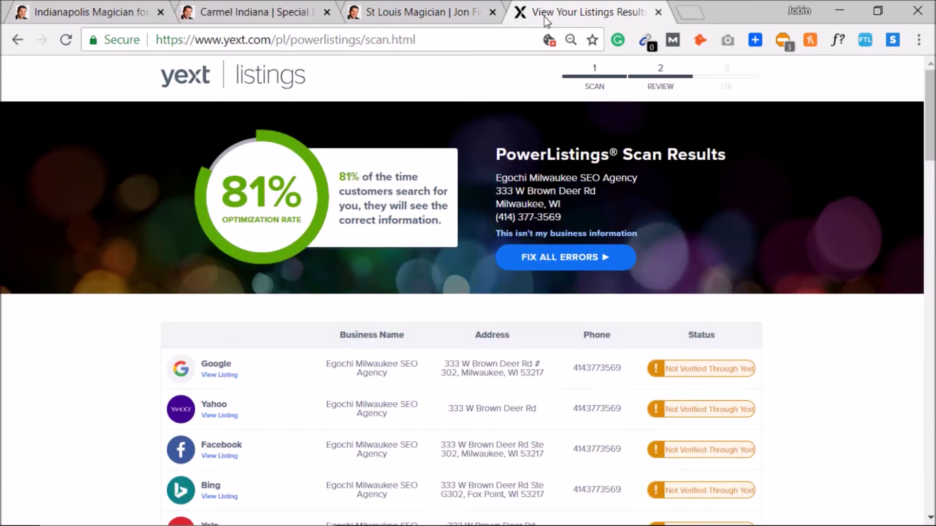
Step: Add "Cteate citations for local business." as item 8 of the Local SEO list in Notepad
{"action": "left_click", "coordinate": [386, 9]}
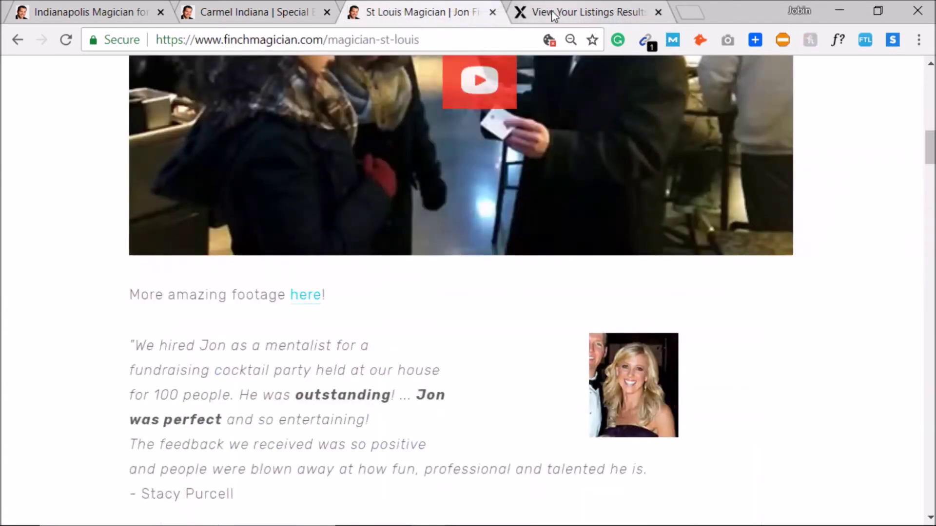
{"action": "left_click", "coordinate": [276, 5]}
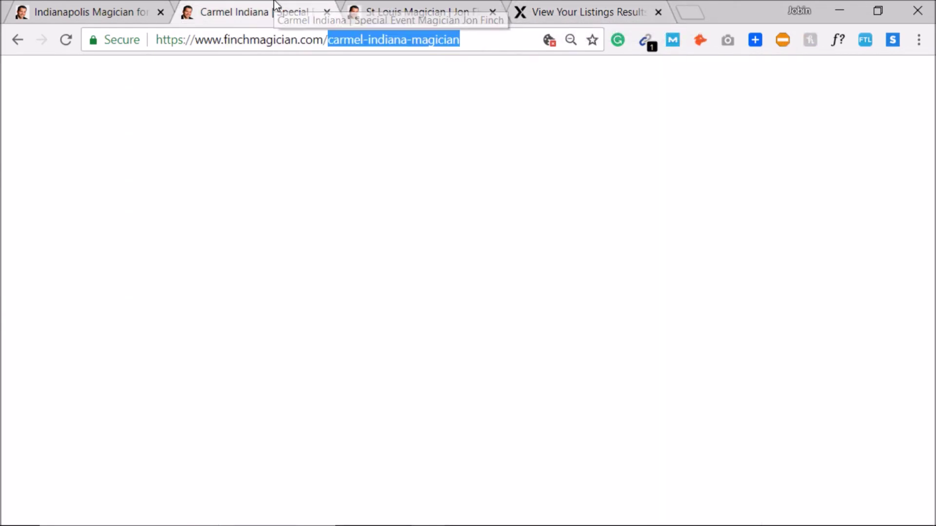
{"action": "scroll", "coordinate": [331, 341], "scroll_direction": "down", "scroll_amount": 3}
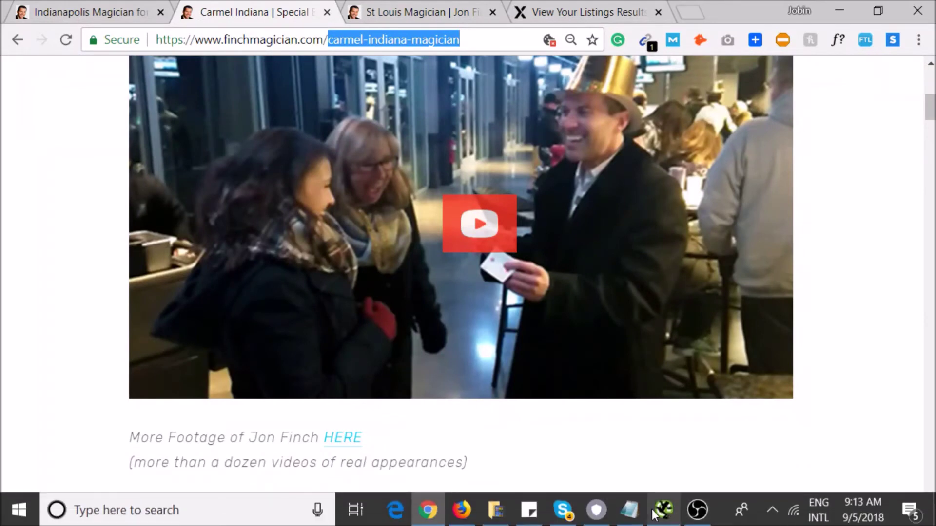
{"action": "left_click", "coordinate": [629, 510]}
{"action": "type", "text": "Cteate citations for"}
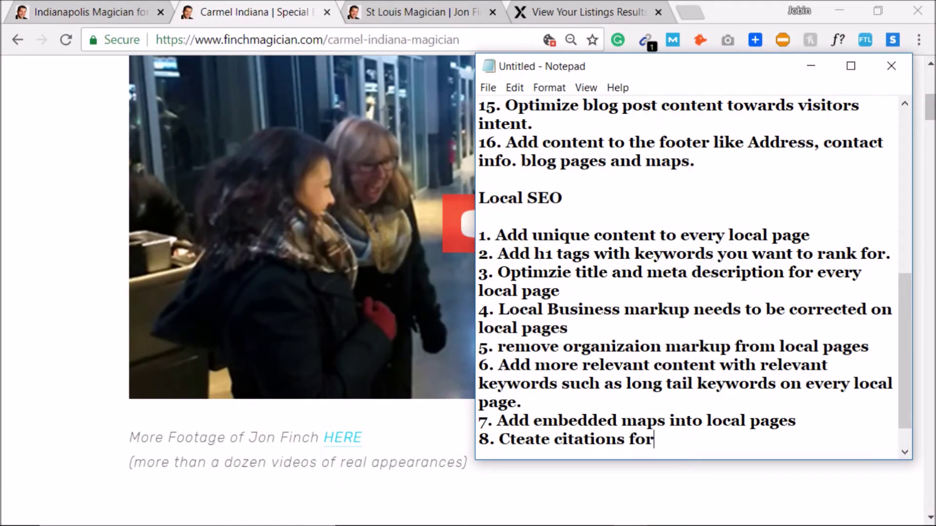
{"action": "type", "text": " local business."}
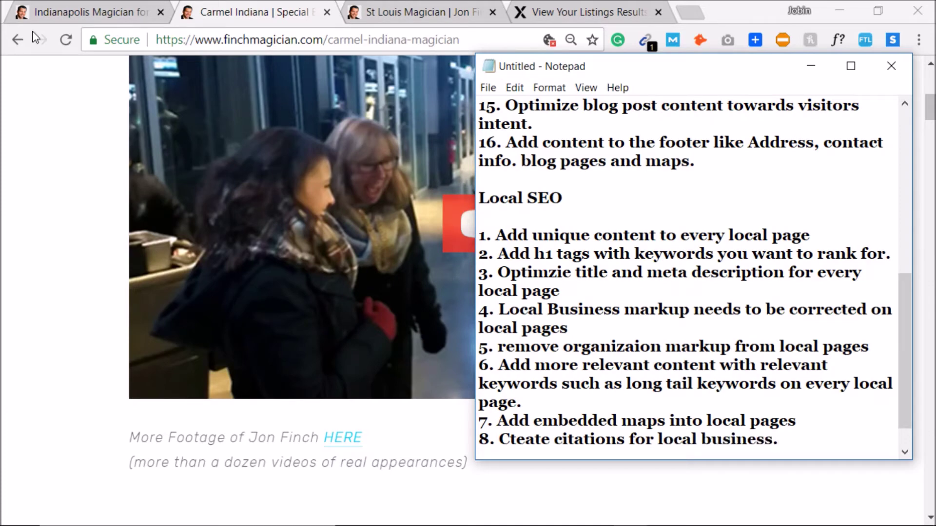
Step: Review the St Louis and Carmel magician pages in the browser alongside the directories in the Yext scan results
{"action": "left_click", "coordinate": [34, 37]}
{"action": "left_click", "coordinate": [433, 11]}
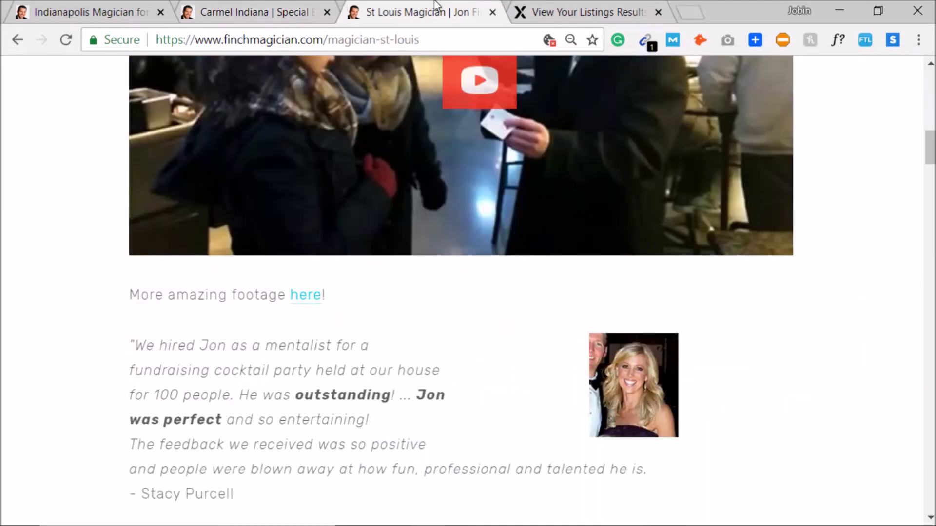
{"action": "scroll", "coordinate": [313, 305], "scroll_direction": "up", "scroll_amount": 8}
{"action": "left_click", "coordinate": [273, 11]}
{"action": "left_click", "coordinate": [582, 12]}
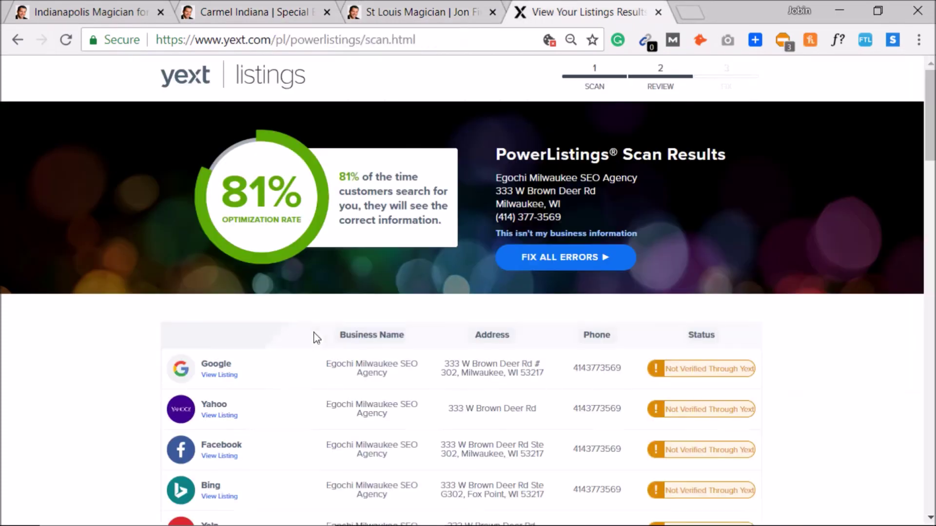
{"action": "scroll", "coordinate": [303, 323], "scroll_direction": "down", "scroll_amount": 10}
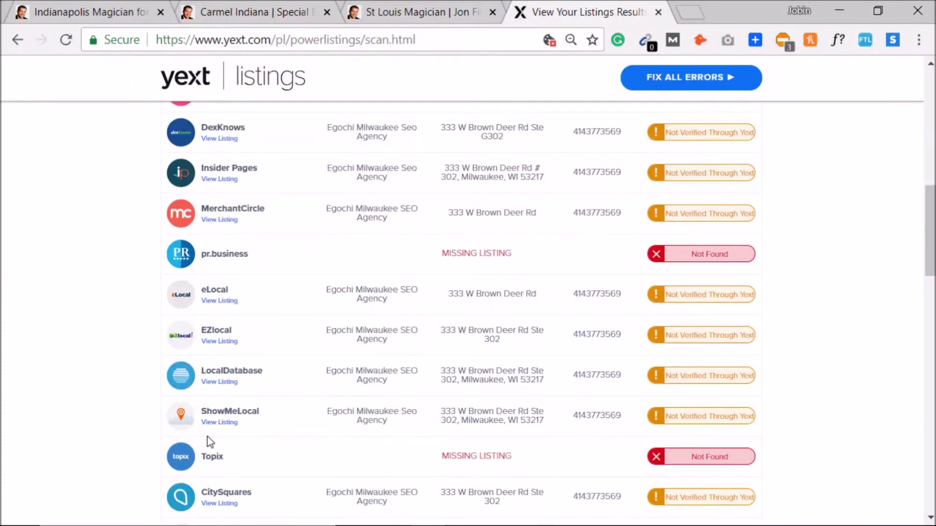
{"action": "left_click", "coordinate": [367, 6]}
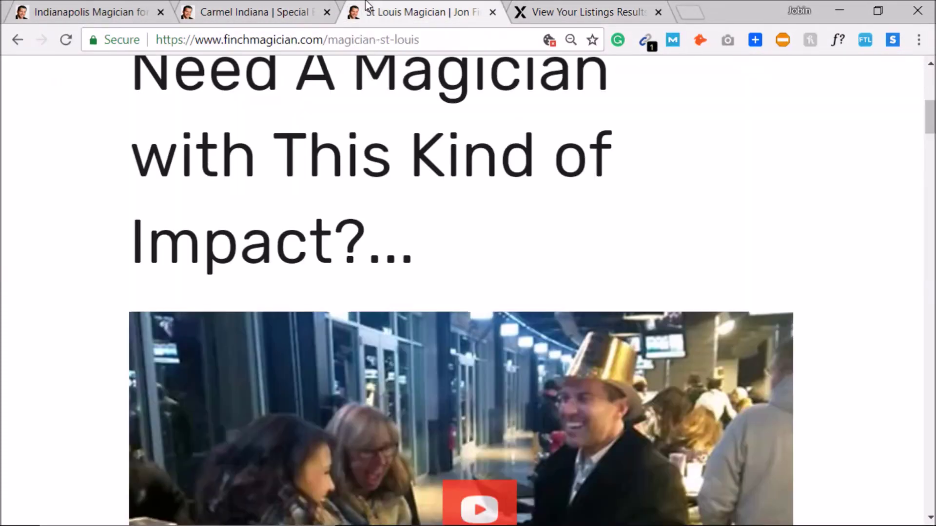
Step: Review the business name and street address on the Indianapolis magician page alongside the Yext directory listings
{"action": "left_click", "coordinate": [119, 6]}
{"action": "left_click", "coordinate": [469, 136]}
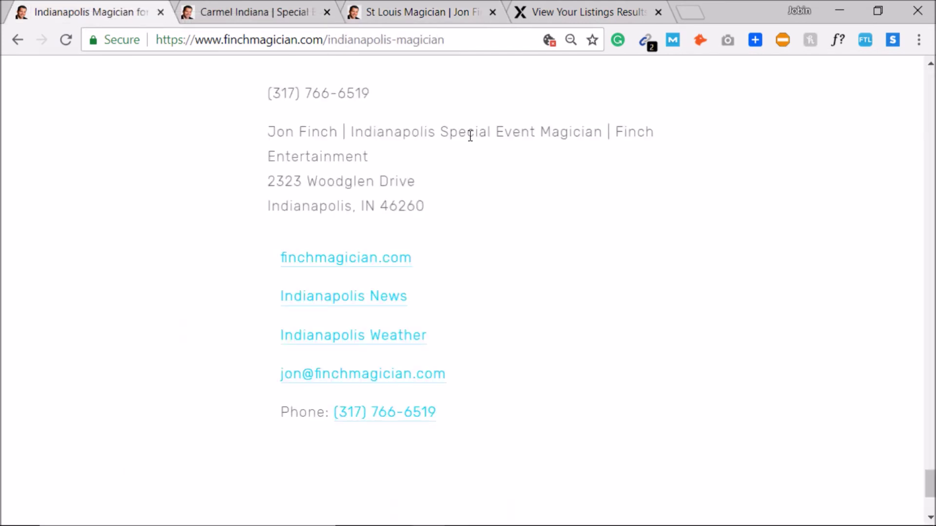
{"action": "double_click", "coordinate": [465, 137]}
{"action": "left_click", "coordinate": [448, 6]}
{"action": "left_click", "coordinate": [529, 9]}
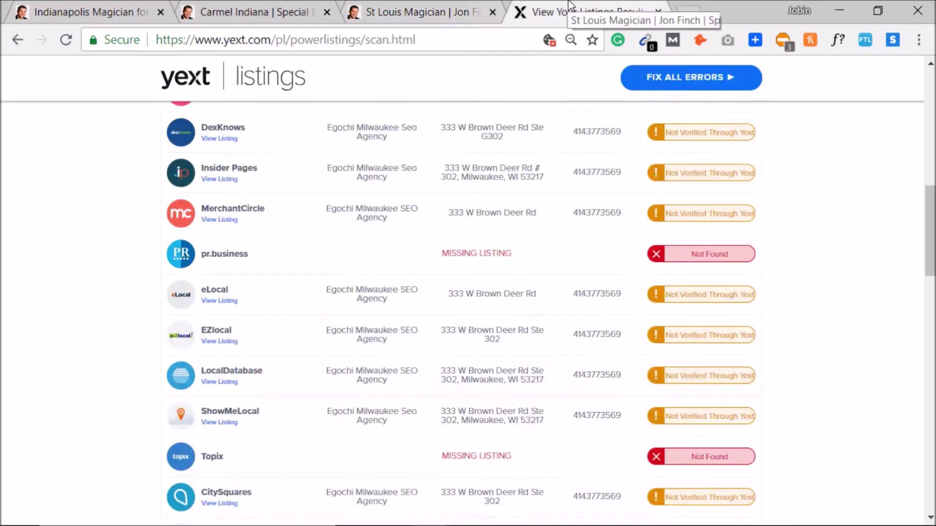
{"action": "left_click", "coordinate": [83, 7]}
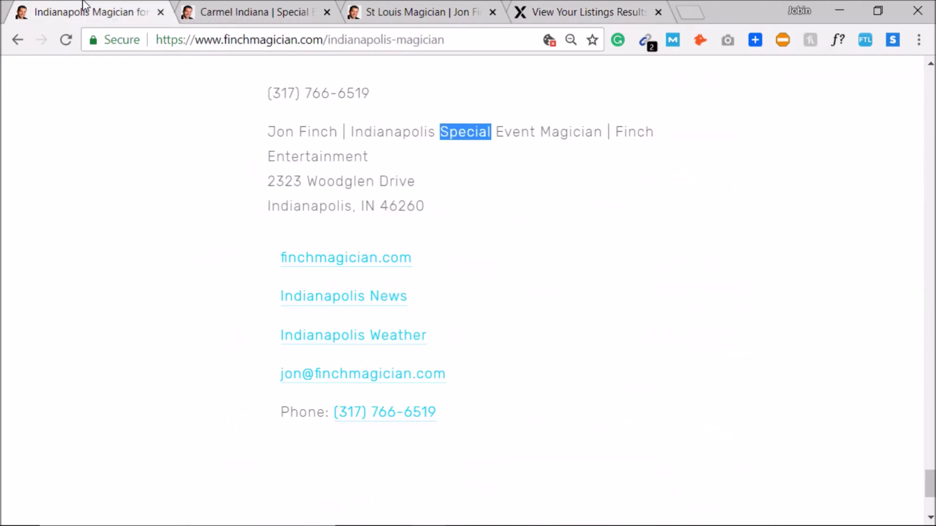
{"action": "double_click", "coordinate": [383, 181]}
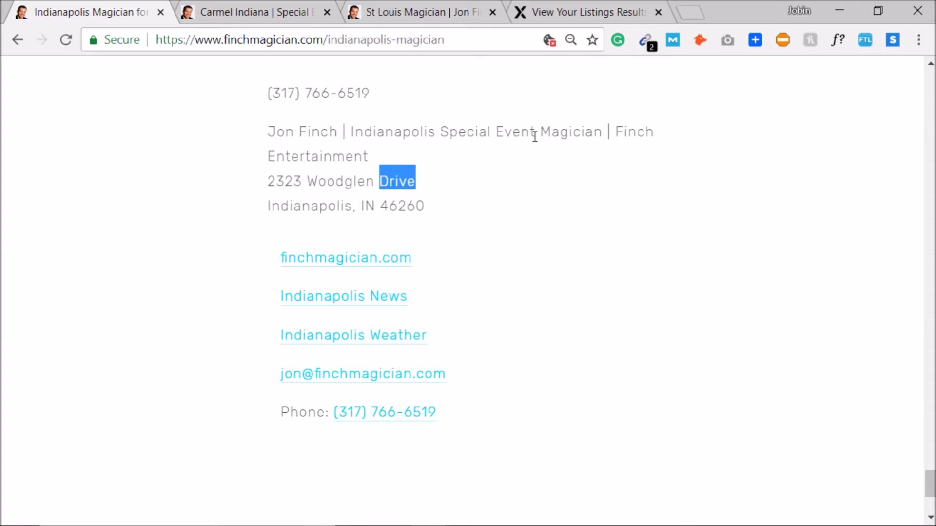
Step: Compare the address formats listed for Egochi Milwaukee SEO Agency across the directories in the Yext scan results
{"action": "left_click", "coordinate": [578, 7]}
{"action": "scroll", "coordinate": [294, 311], "scroll_direction": "up", "scroll_amount": 5}
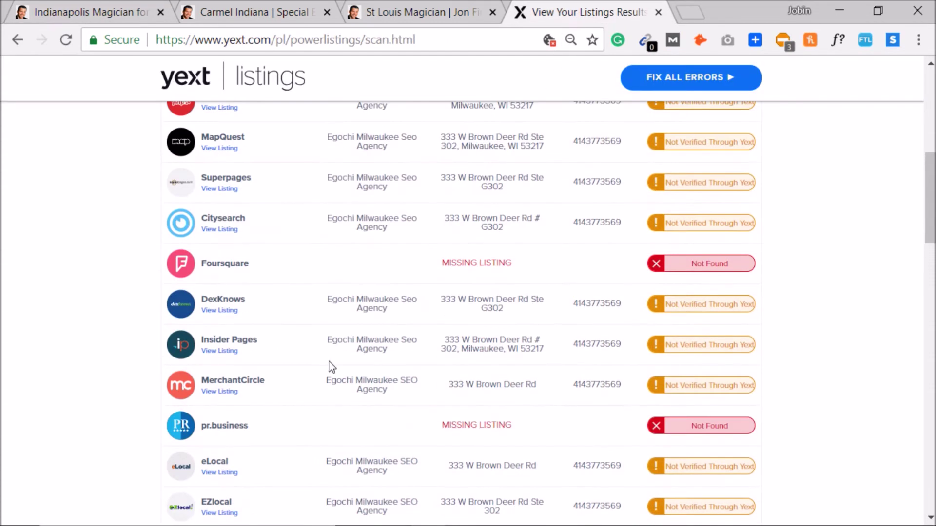
{"action": "left_click_drag", "start_coordinate": [327, 183], "coordinate": [553, 190]}
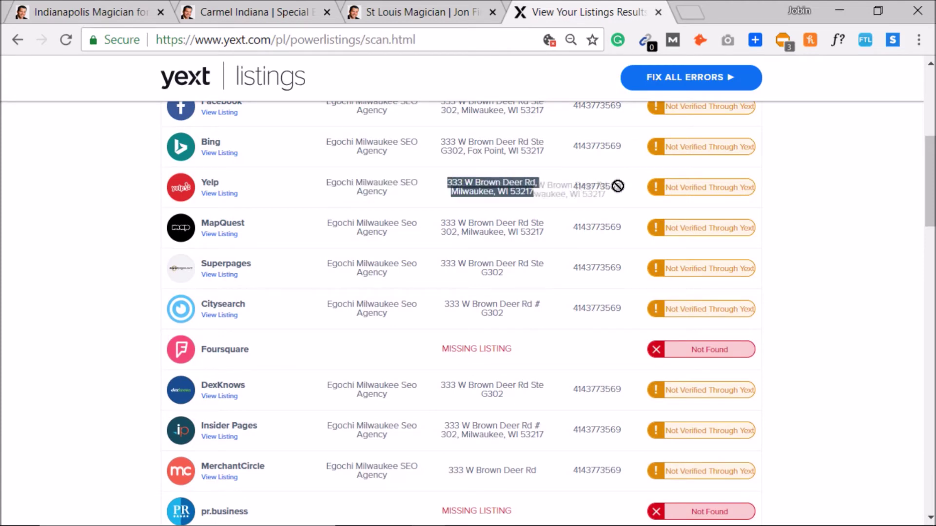
{"action": "left_click", "coordinate": [626, 320]}
{"action": "left_click_drag", "start_coordinate": [626, 321], "coordinate": [375, 282]}
{"action": "left_click", "coordinate": [486, 251]}
{"action": "scroll", "coordinate": [279, 238], "scroll_direction": "up", "scroll_amount": 4}
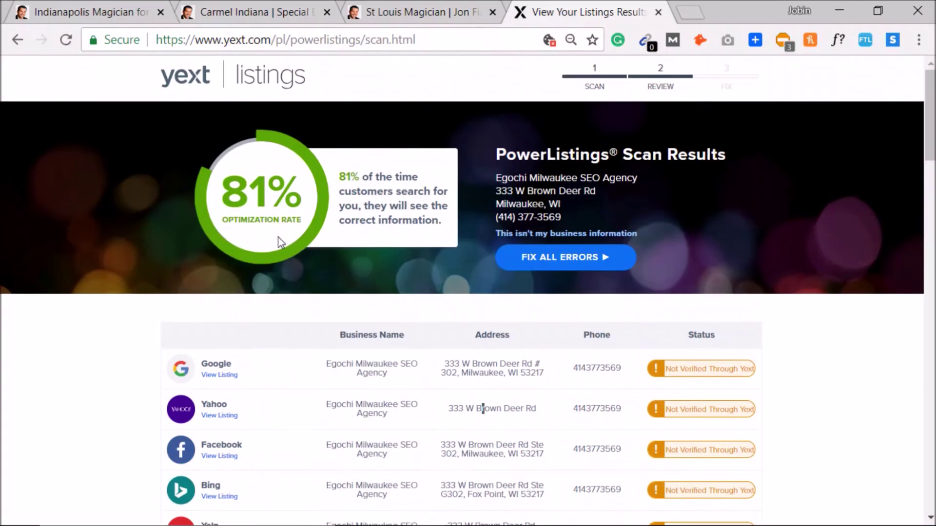
Step: Examine the optimization rate in the Yext scan summary and return to the Indianapolis magician page
{"action": "triple_click", "coordinate": [244, 191]}
{"action": "left_click", "coordinate": [231, 239]}
{"action": "double_click", "coordinate": [243, 218]}
{"action": "double_click", "coordinate": [253, 176]}
{"action": "left_click", "coordinate": [253, 176]}
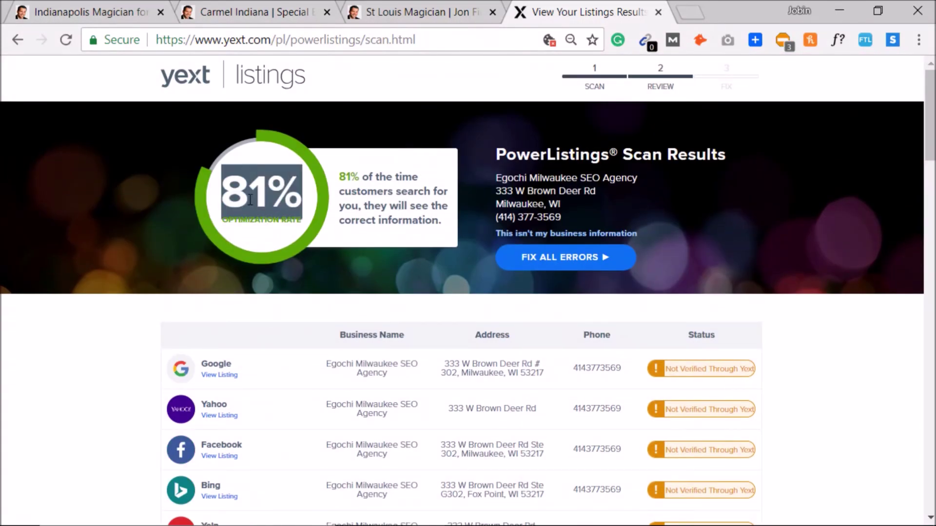
{"action": "left_click", "coordinate": [115, 10]}
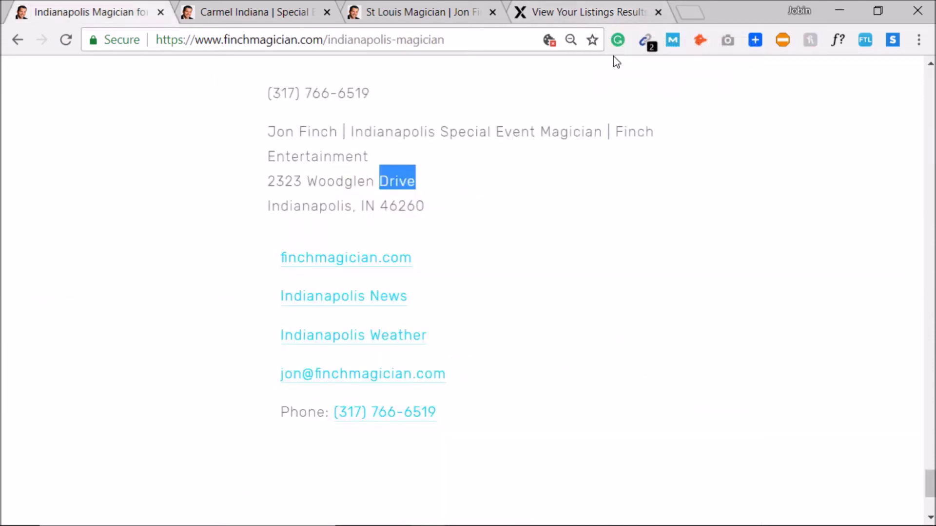
Step: Search Google for "milwaukee seo agency" in a new browser tab and skim the local and organic results
{"action": "left_click", "coordinate": [682, 12]}
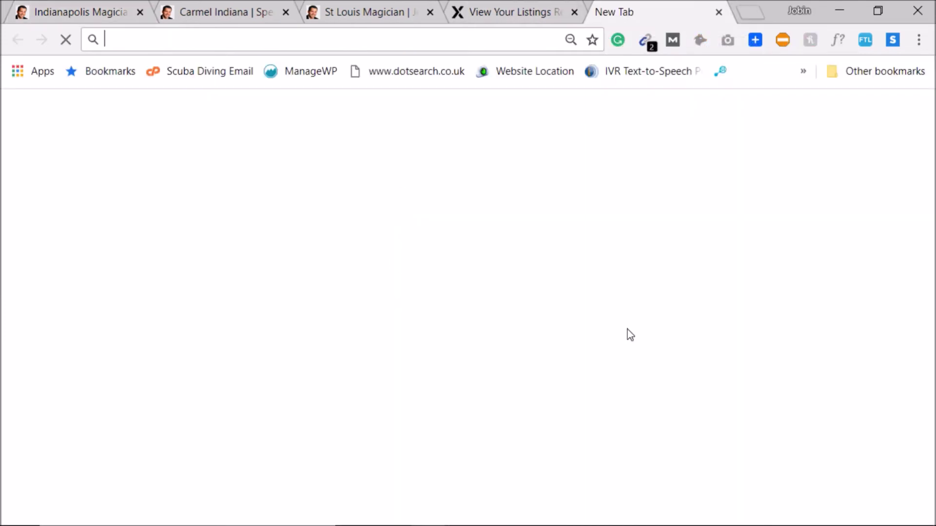
{"action": "type", "text": "egochi mil"}
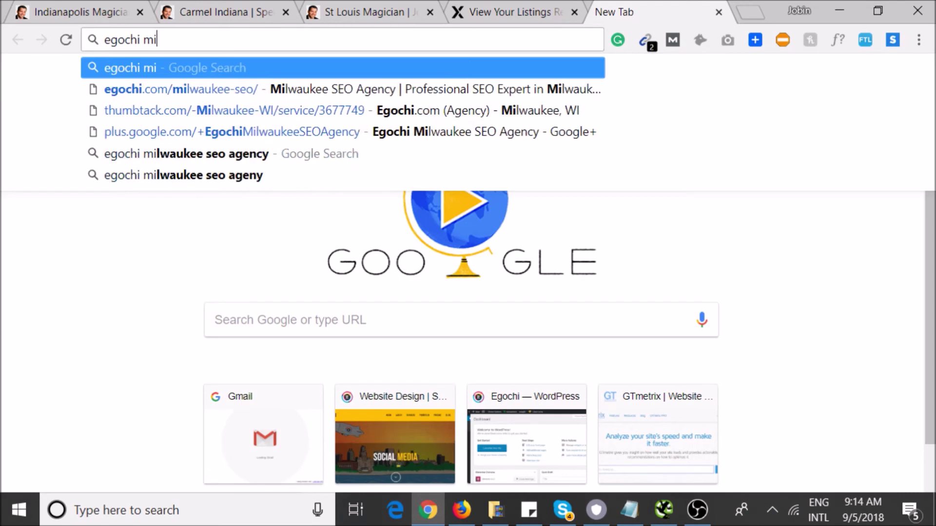
{"action": "key", "text": "ctrl+a"}
{"action": "type", "text": "milwaukee seo agency"}
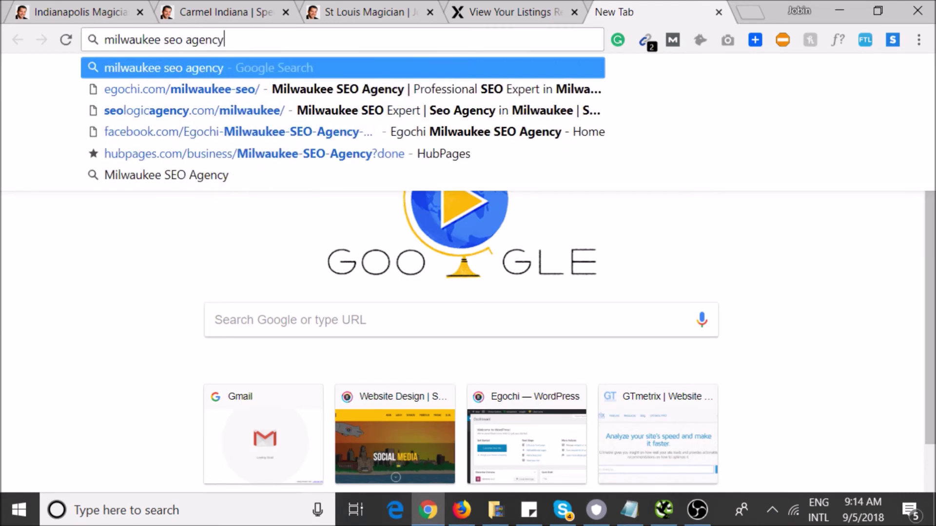
{"action": "key", "text": "Return"}
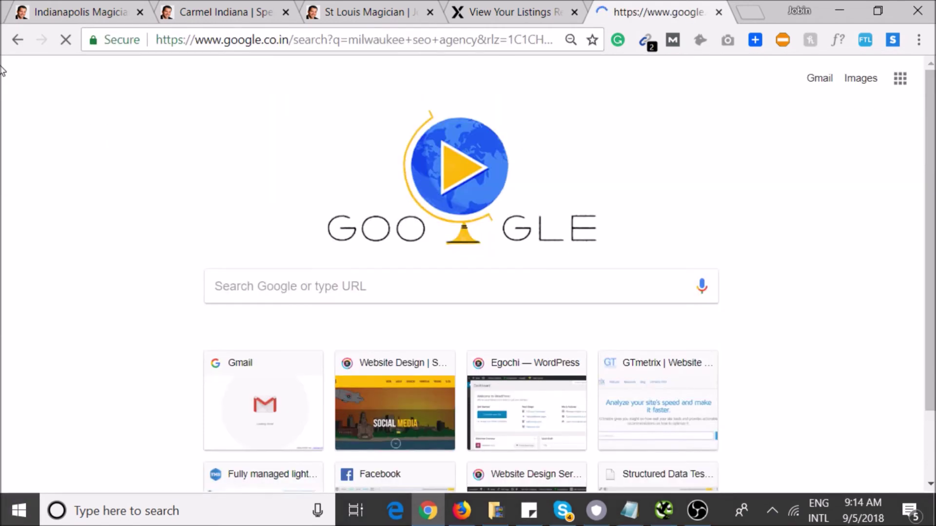
{"action": "scroll", "coordinate": [583, 230], "scroll_direction": "down", "scroll_amount": 8}
{"action": "scroll", "coordinate": [604, 246], "scroll_direction": "down", "scroll_amount": 9}
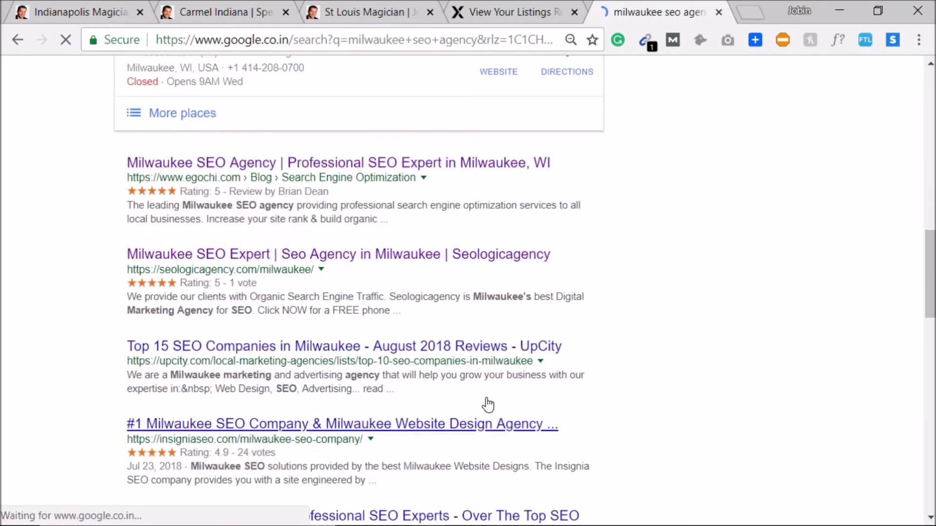
{"action": "scroll", "coordinate": [536, 61], "scroll_direction": "up", "scroll_amount": 4}
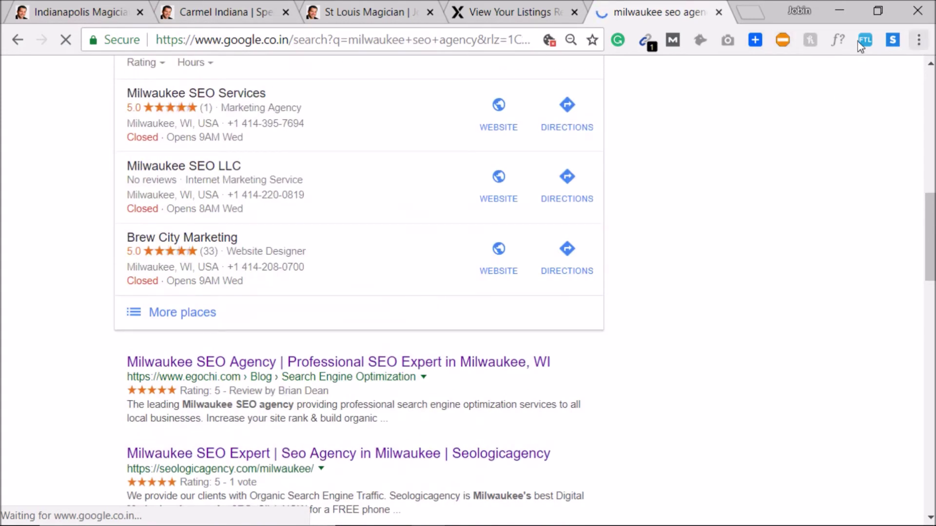
Step: Make the browser's bookmarks bar visible on the Google results page
{"action": "left_click", "coordinate": [918, 39]}
{"action": "left_click", "coordinate": [618, 184]}
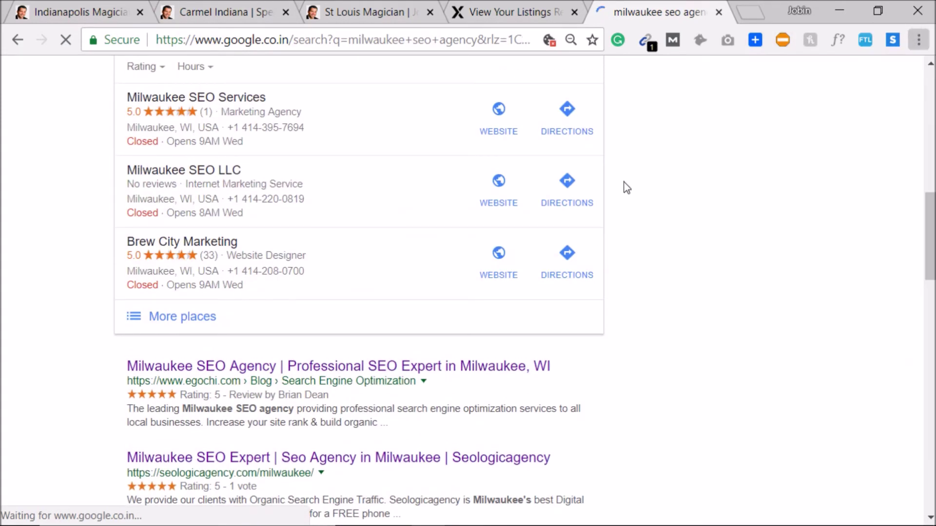
{"action": "left_click", "coordinate": [919, 40]}
{"action": "left_click", "coordinate": [641, 174]}
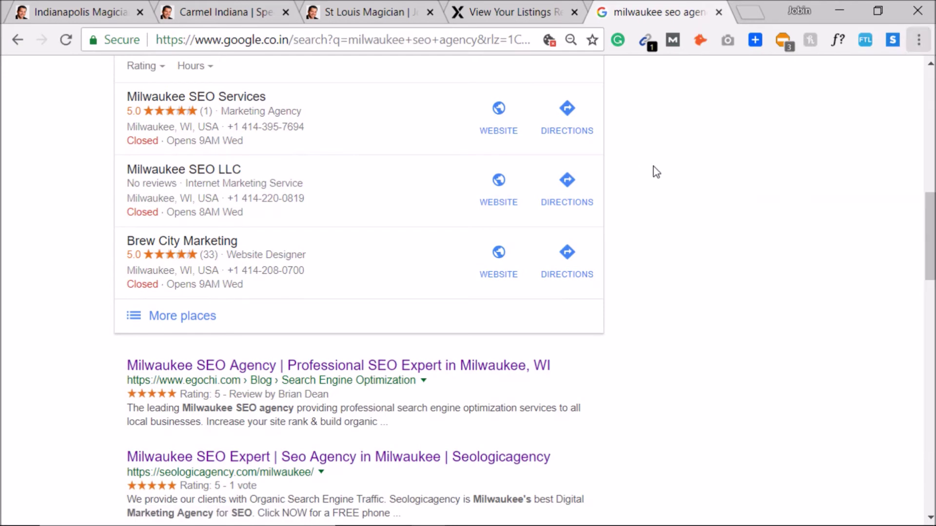
{"action": "left_click", "coordinate": [919, 39]}
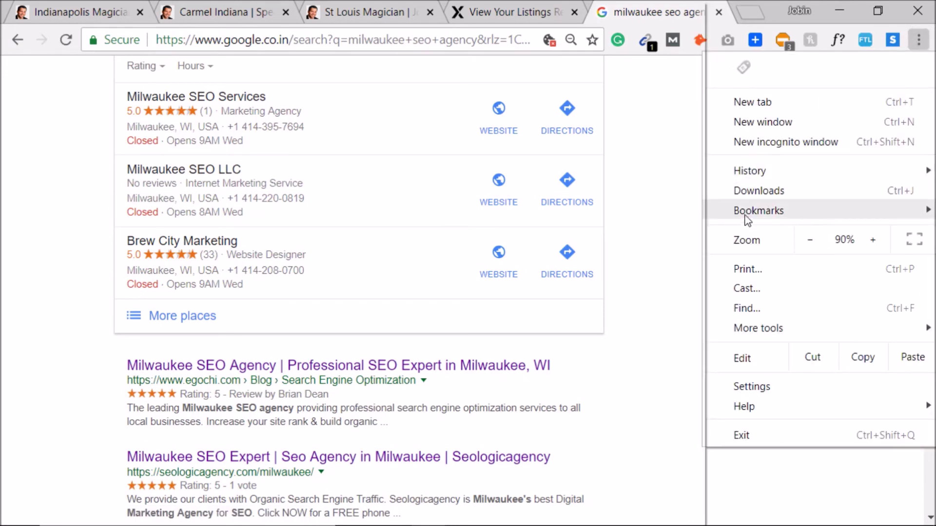
{"action": "mouse_move", "coordinate": [745, 215]}
{"action": "left_click", "coordinate": [250, 81]}
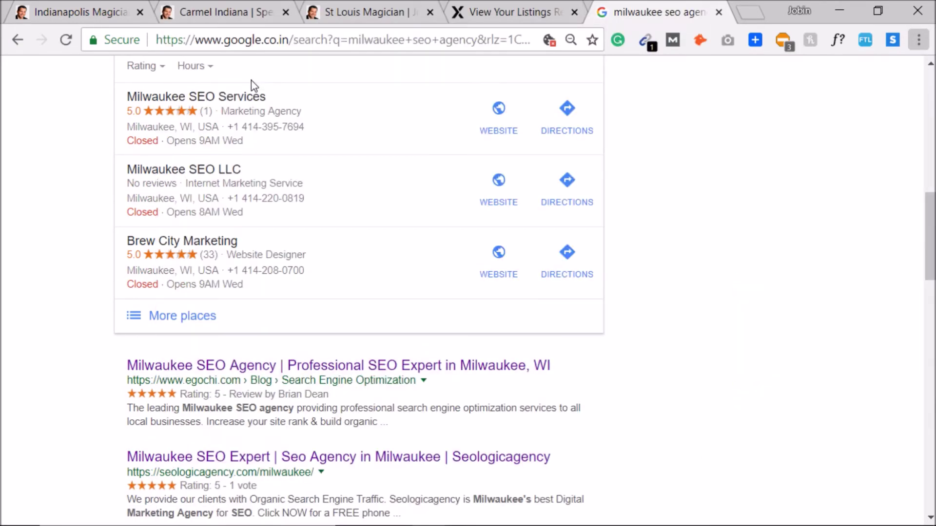
Step: Clear the Google search query and open the AccuRanker rank tracker from the SEO bookmarks folder
{"action": "scroll", "coordinate": [282, 173], "scroll_direction": "up", "scroll_amount": 7}
{"action": "scroll", "coordinate": [281, 173], "scroll_direction": "up", "scroll_amount": 5}
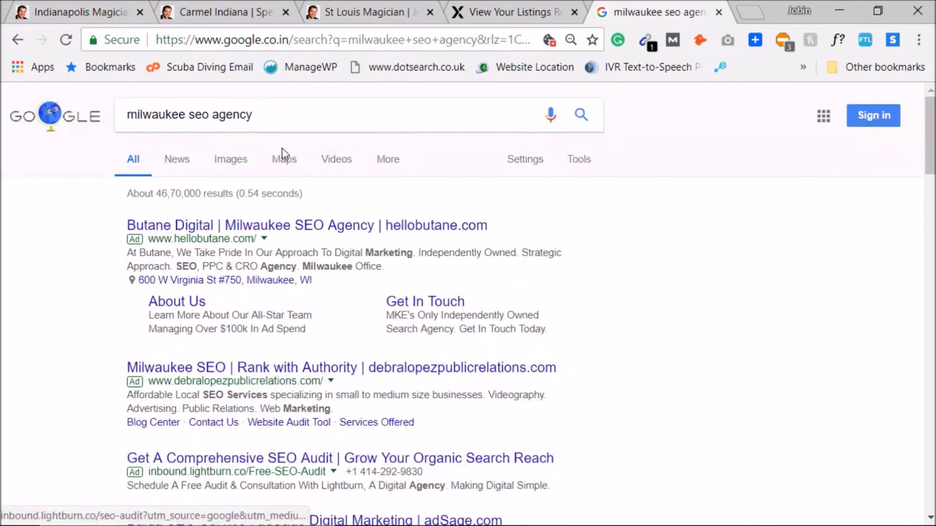
{"action": "triple_click", "coordinate": [271, 124]}
{"action": "key", "text": "BackSpace"}
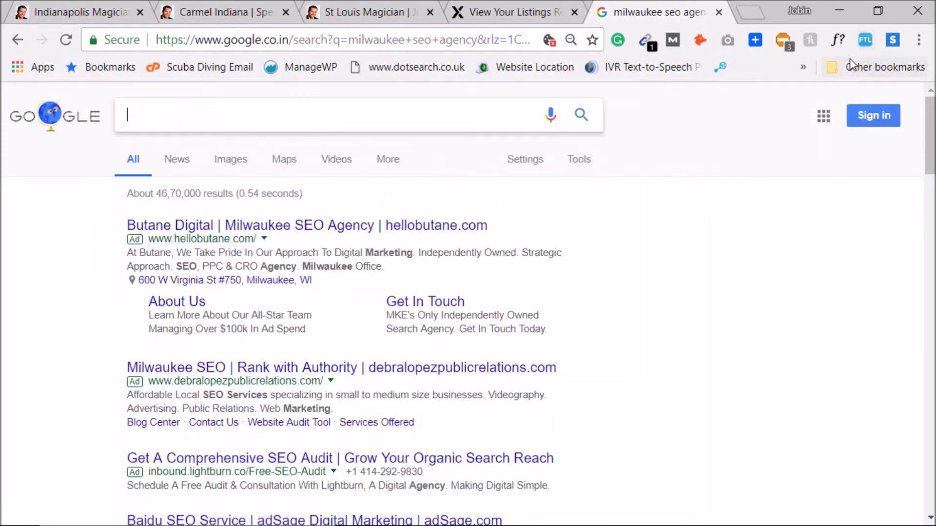
{"action": "left_click", "coordinate": [847, 63]}
{"action": "mouse_move", "coordinate": [808, 180]}
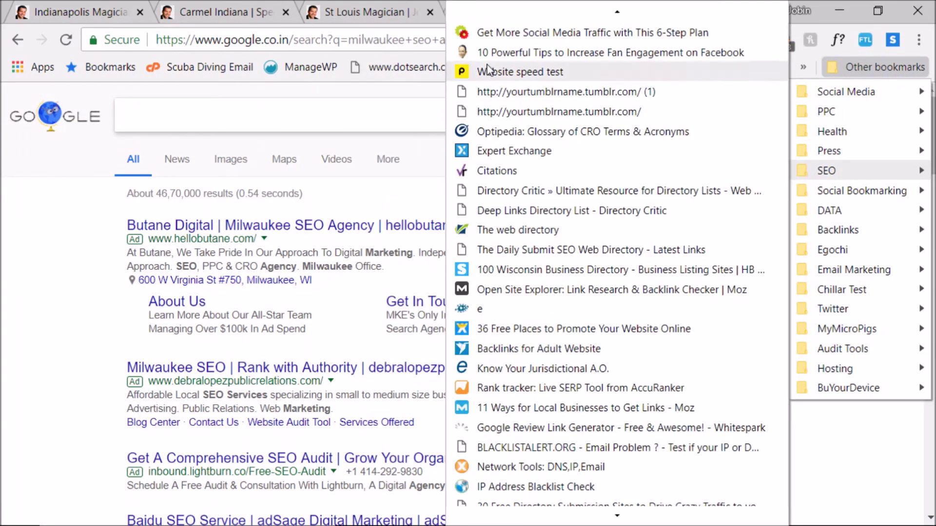
{"action": "left_click", "coordinate": [493, 387]}
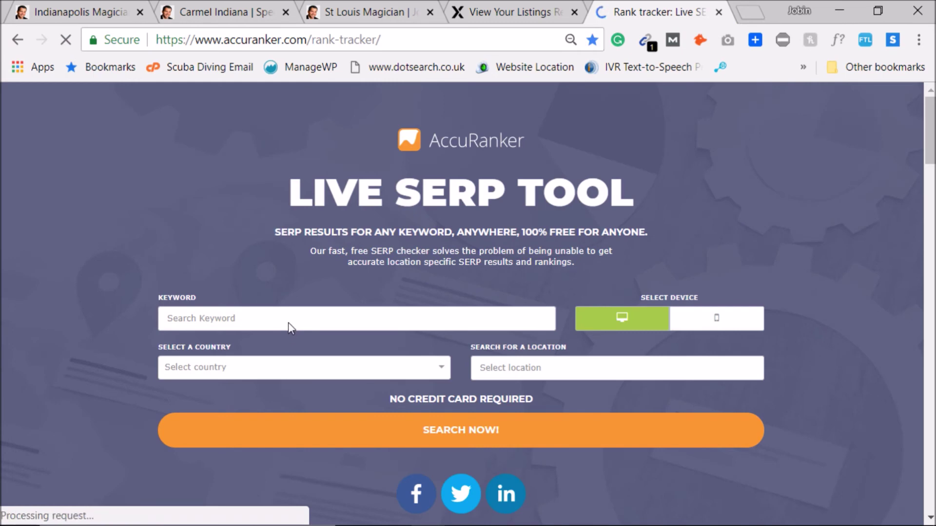
Step: Enter "milwaukee seo agency" as the keyword and choose Milwaukee, WI, USA as the location in the Live SERP Tool
{"action": "left_click", "coordinate": [245, 319]}
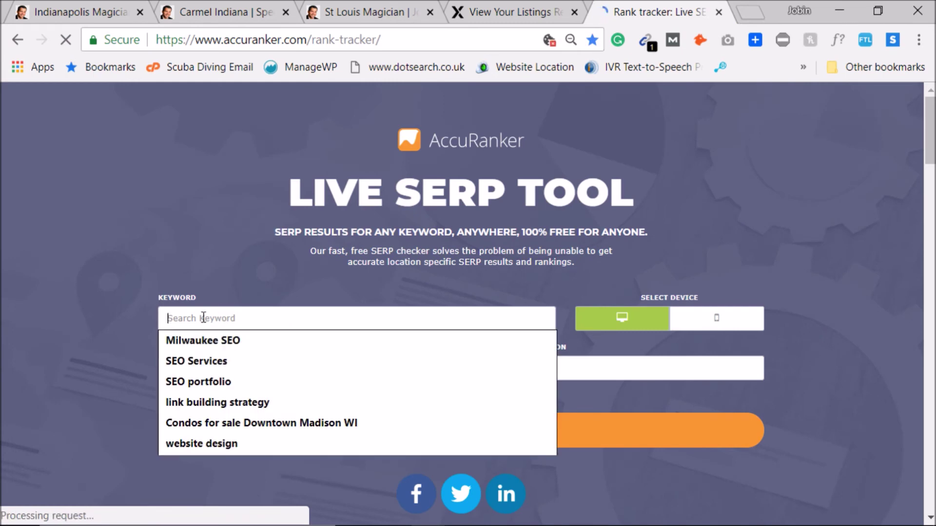
{"action": "type", "text": "milwaukee seo agency"}
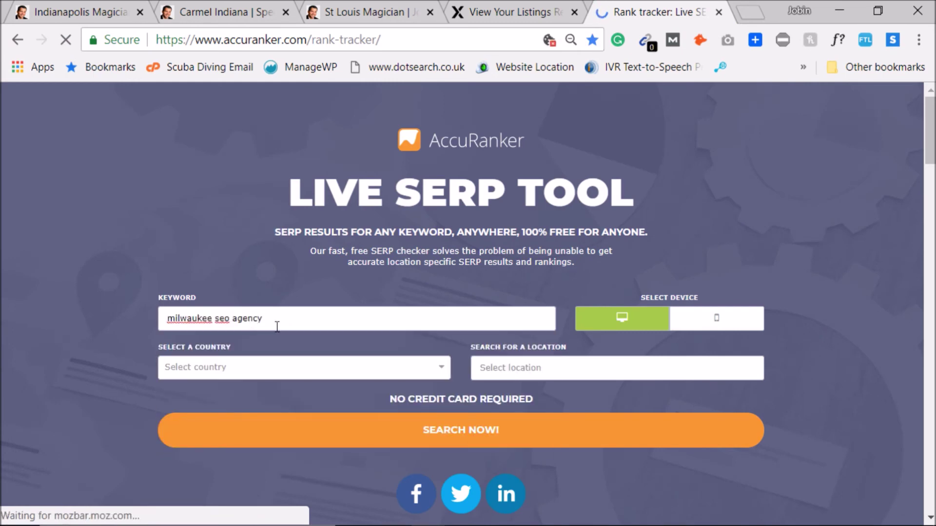
{"action": "double_click", "coordinate": [192, 319]}
{"action": "key", "text": "ctrl+c"}
{"action": "left_click", "coordinate": [507, 376]}
{"action": "key", "text": "ctrl+v"}
{"action": "left_click", "coordinate": [518, 394]}
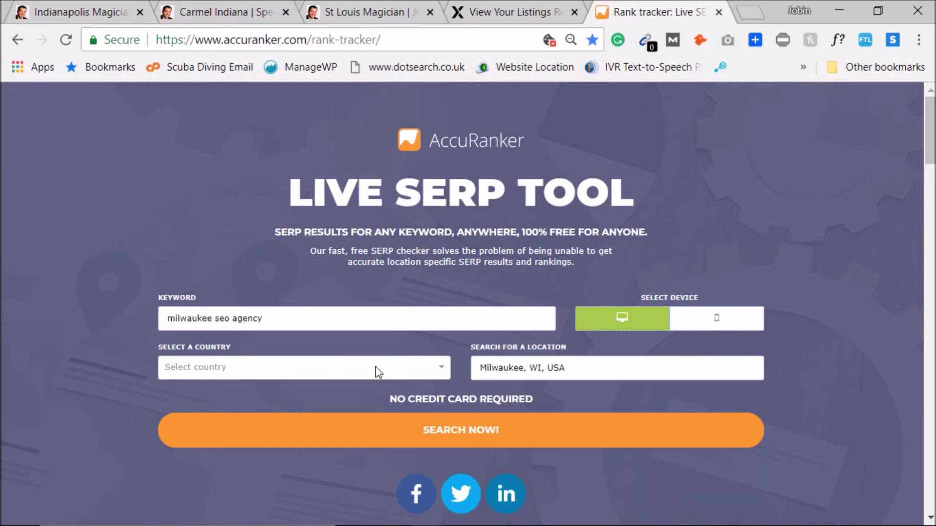
Step: Set the country to United States - English and run the live SERP search
{"action": "left_click", "coordinate": [370, 368]}
{"action": "type", "text": "united"}
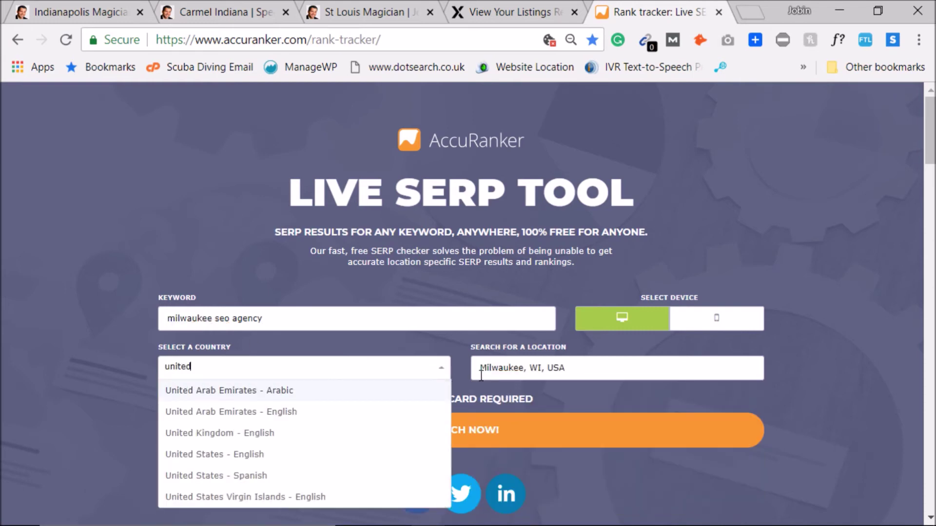
{"action": "left_click", "coordinate": [238, 453]}
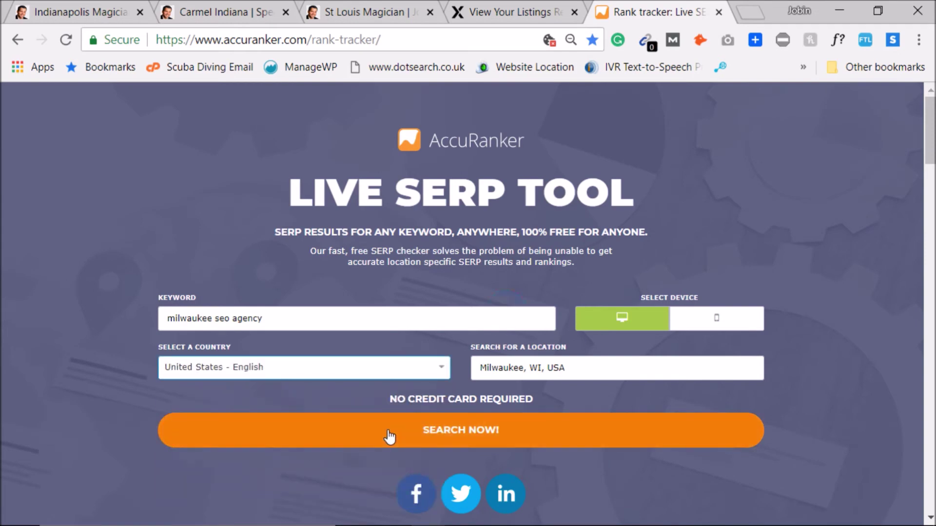
{"action": "left_click", "coordinate": [387, 436]}
{"action": "scroll", "coordinate": [153, 376], "scroll_direction": "up", "scroll_amount": 8}
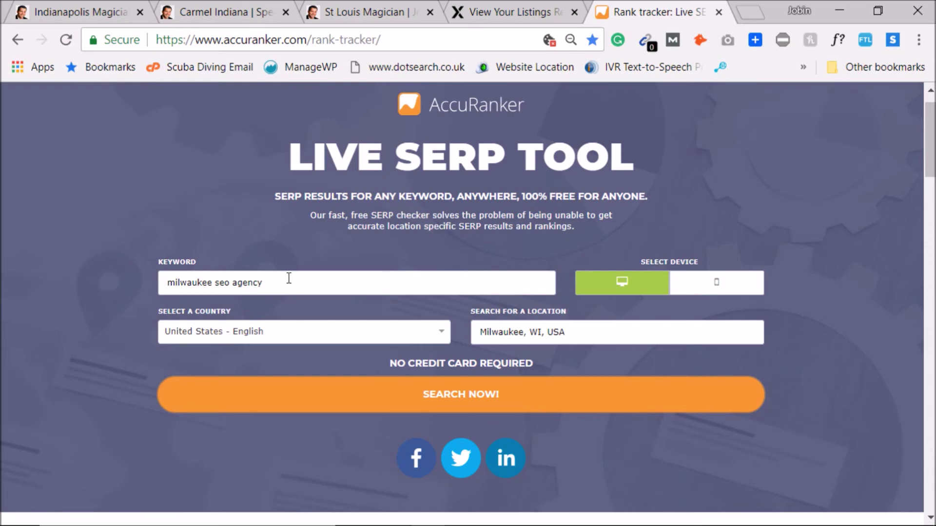
{"action": "scroll", "coordinate": [288, 278], "scroll_direction": "down", "scroll_amount": 7}
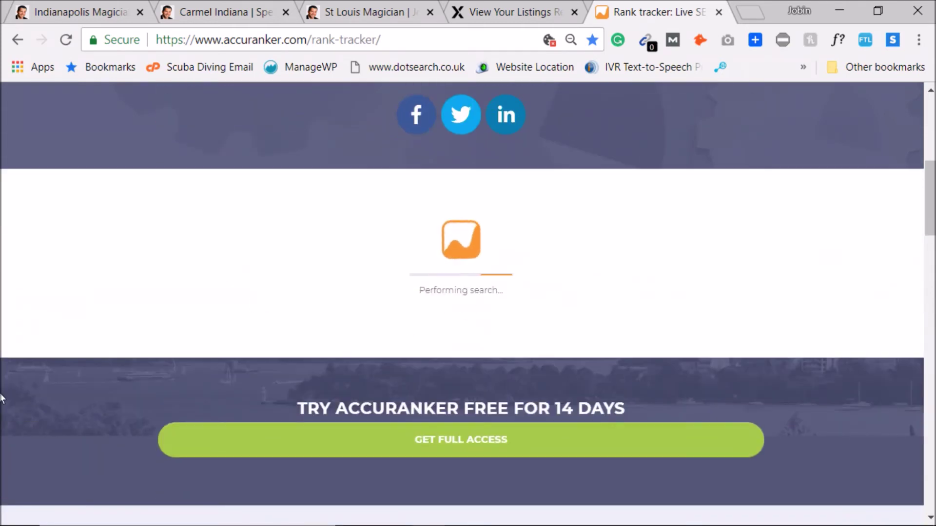
{"action": "scroll", "coordinate": [2, 398], "scroll_direction": "up", "scroll_amount": 7}
{"action": "scroll", "coordinate": [2, 398], "scroll_direction": "down", "scroll_amount": 5}
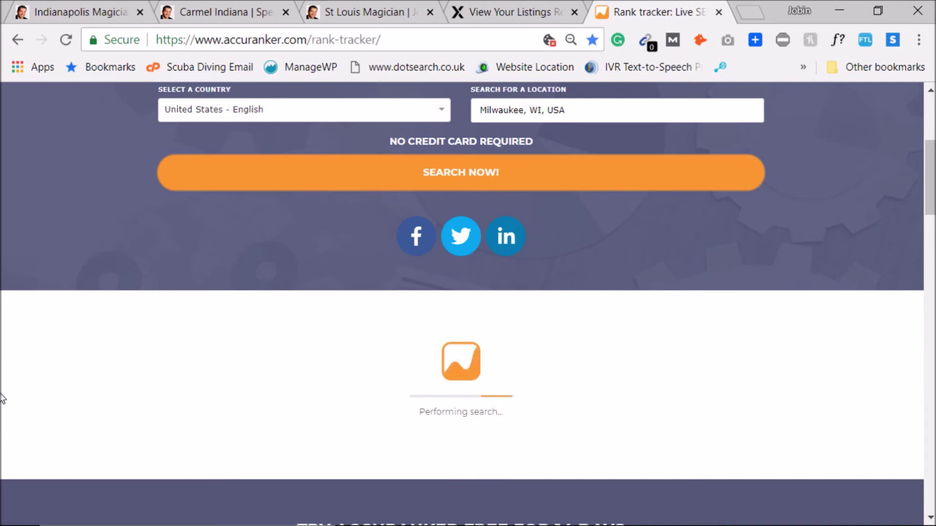
{"action": "scroll", "coordinate": [2, 398], "scroll_direction": "down", "scroll_amount": 2}
{"action": "scroll", "coordinate": [2, 399], "scroll_direction": "up", "scroll_amount": 4}
{"action": "scroll", "coordinate": [2, 398], "scroll_direction": "up", "scroll_amount": 2}
{"action": "scroll", "coordinate": [2, 399], "scroll_direction": "down", "scroll_amount": 5}
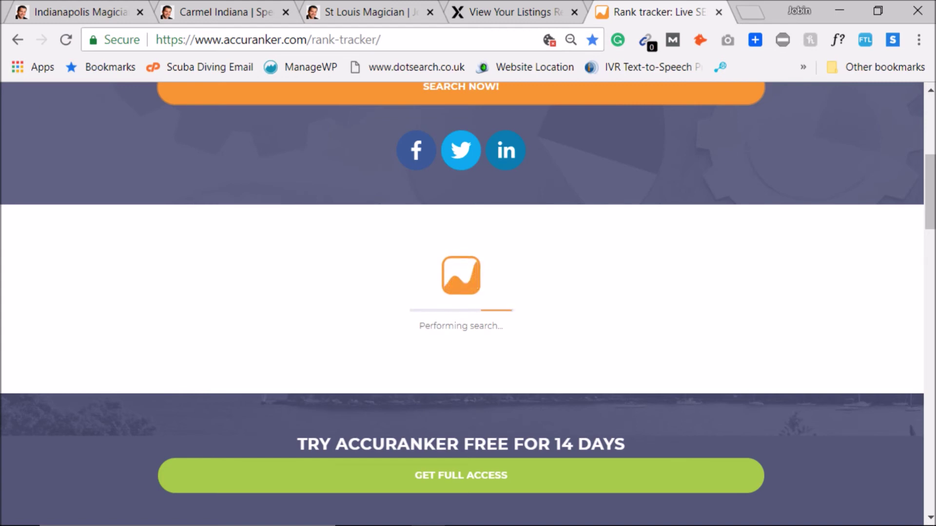
{"action": "mouse_move", "coordinate": [467, 521]}
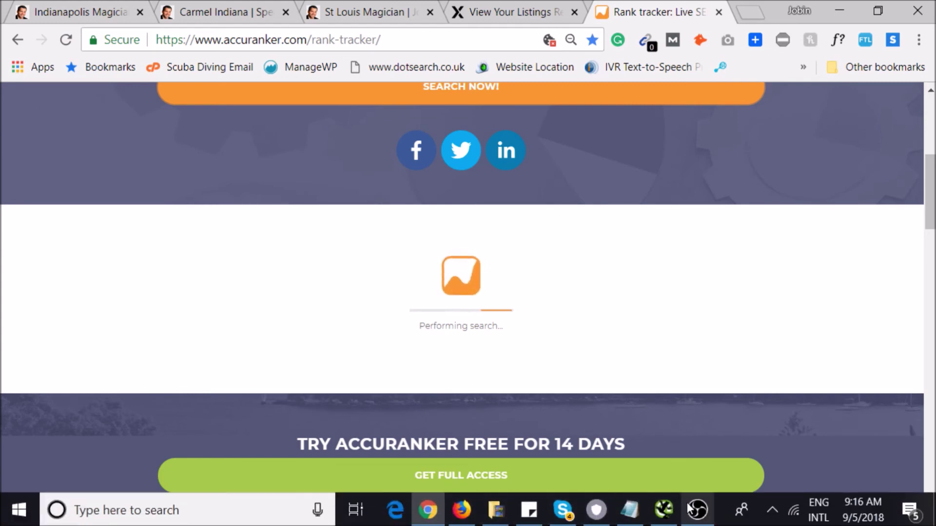
{"action": "mouse_move", "coordinate": [682, 509]}
{"action": "scroll", "coordinate": [543, 299], "scroll_direction": "up", "scroll_amount": 5}
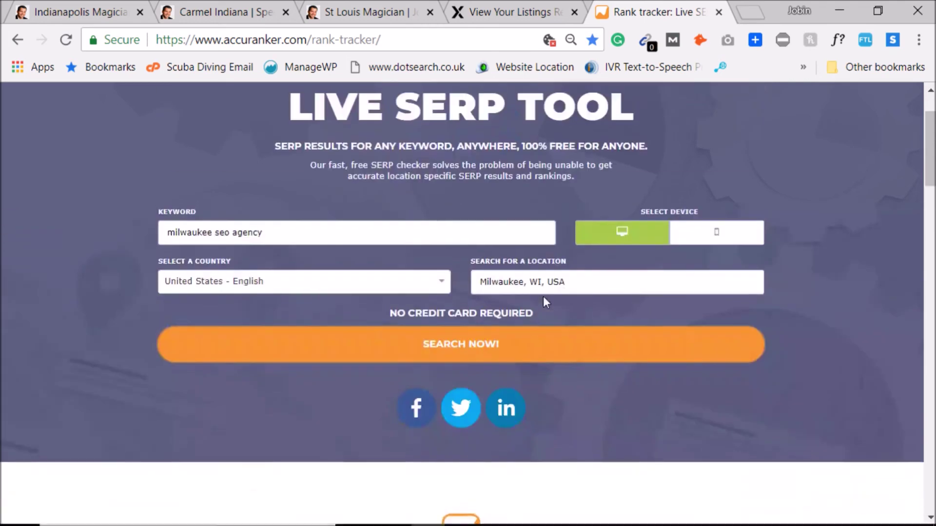
{"action": "scroll", "coordinate": [543, 300], "scroll_direction": "down", "scroll_amount": 3}
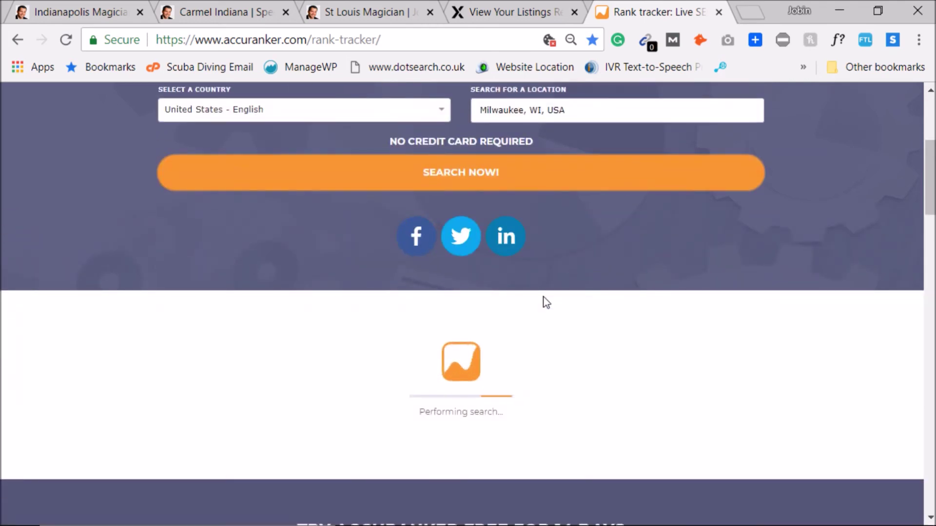
Step: Close the Yext scan results, St Louis, Carmel and Indianapolis magician pages, leaving only the AccuRanker rank tracker open
{"action": "left_click", "coordinate": [529, 7]}
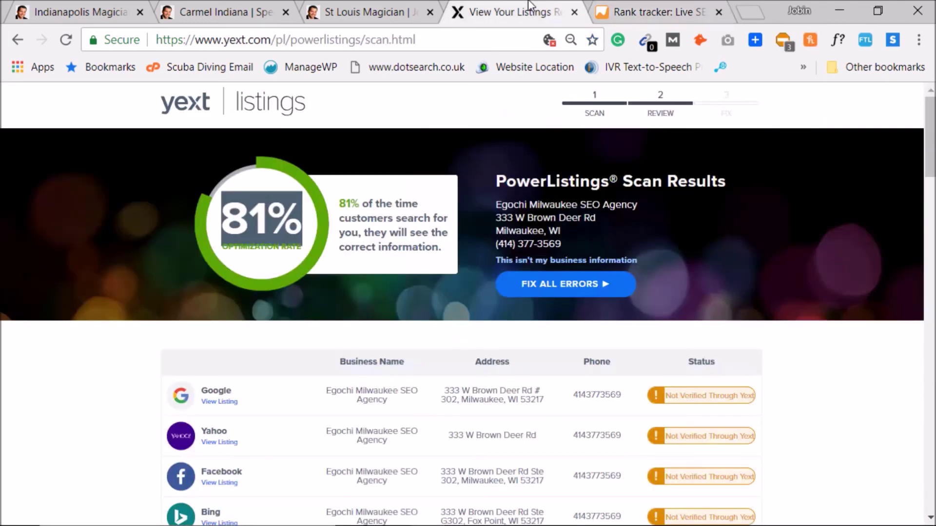
{"action": "left_click", "coordinate": [575, 12]}
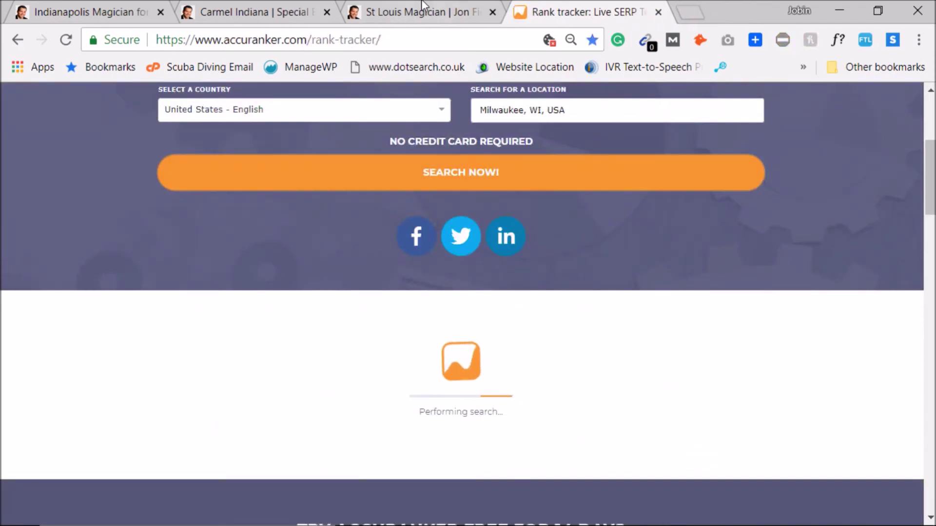
{"action": "left_click", "coordinate": [428, 12]}
{"action": "left_click", "coordinate": [492, 12]}
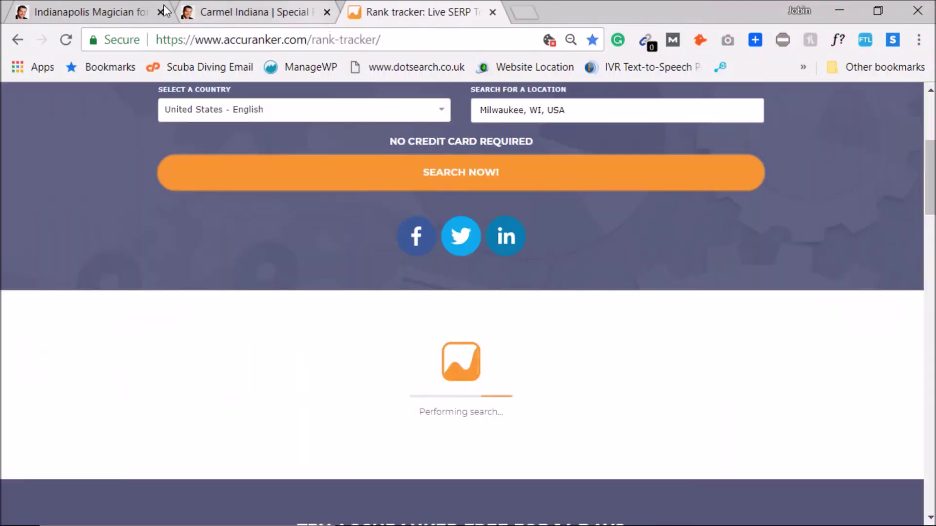
{"action": "left_click", "coordinate": [327, 12]}
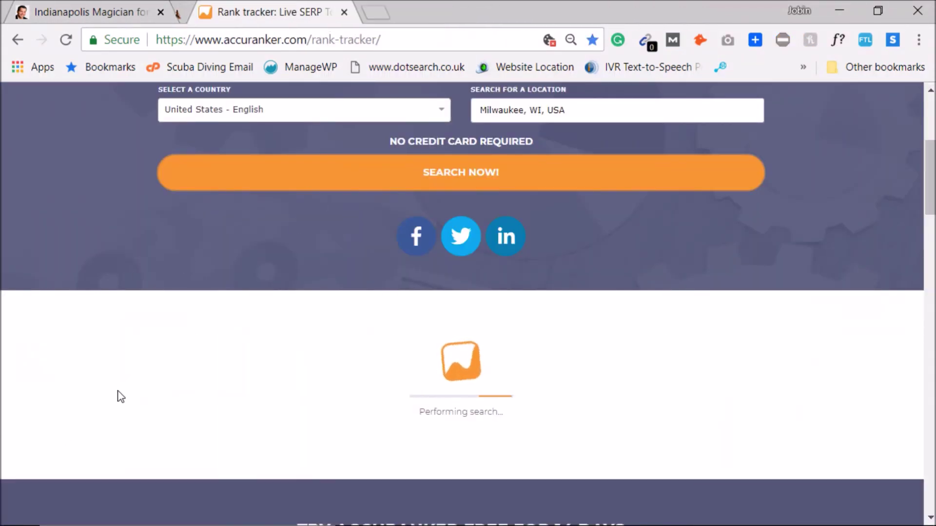
{"action": "left_click", "coordinate": [160, 12]}
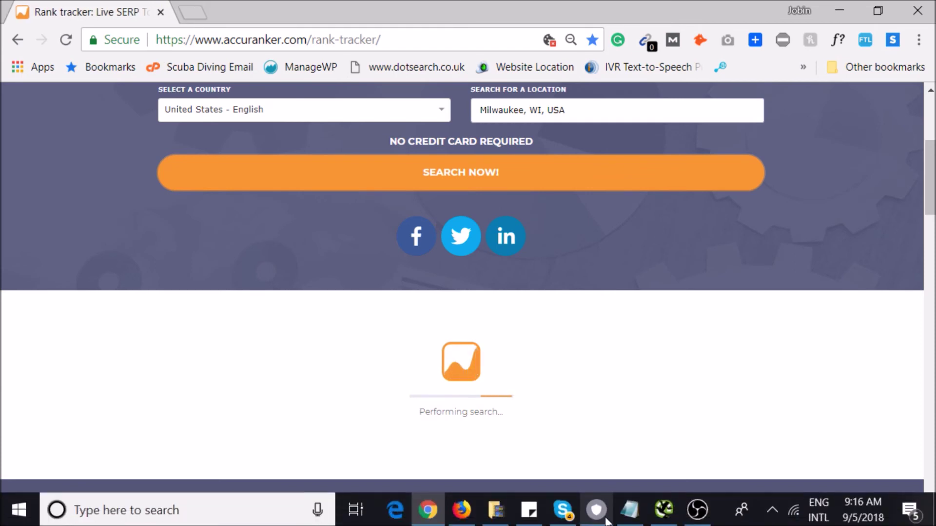
Step: In the Notepad audit list, correct "Create" in Local SEO item 8 and append "Grow citation score." to that item
{"action": "left_click", "coordinate": [626, 511]}
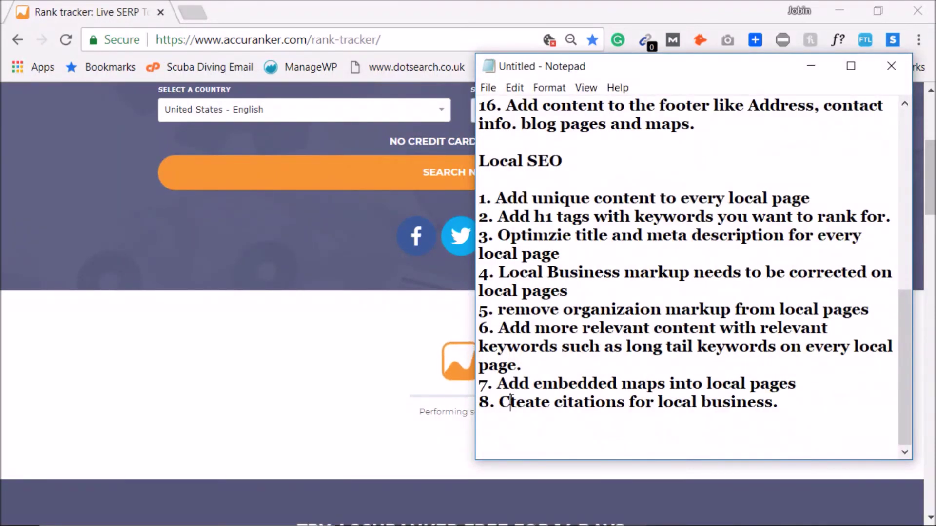
{"action": "key", "text": "Delete"}
{"action": "left_click", "coordinate": [799, 401]}
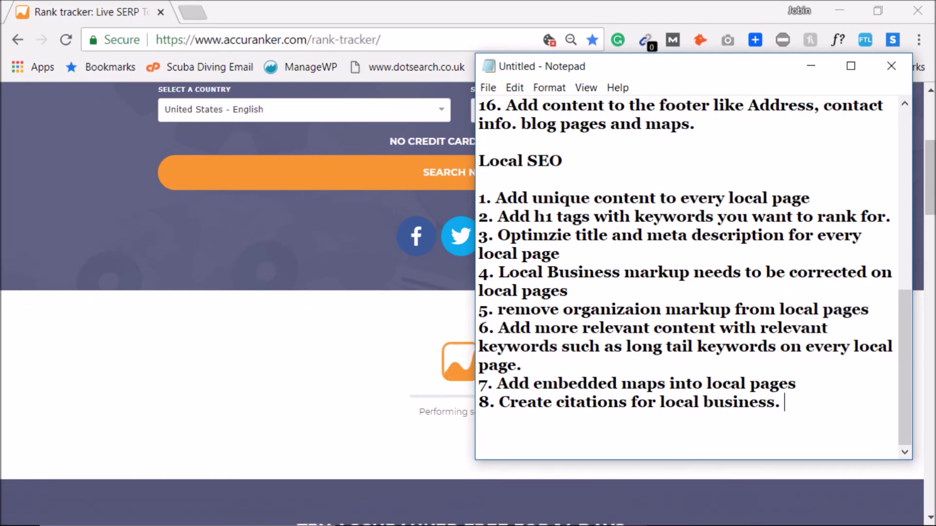
{"action": "type", "text": "Grow citat"}
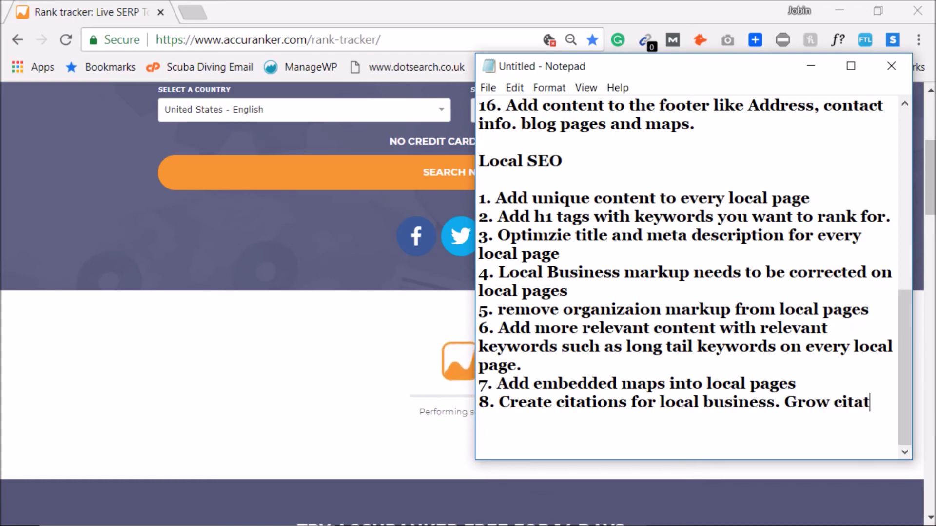
{"action": "type", "text": "ions"}
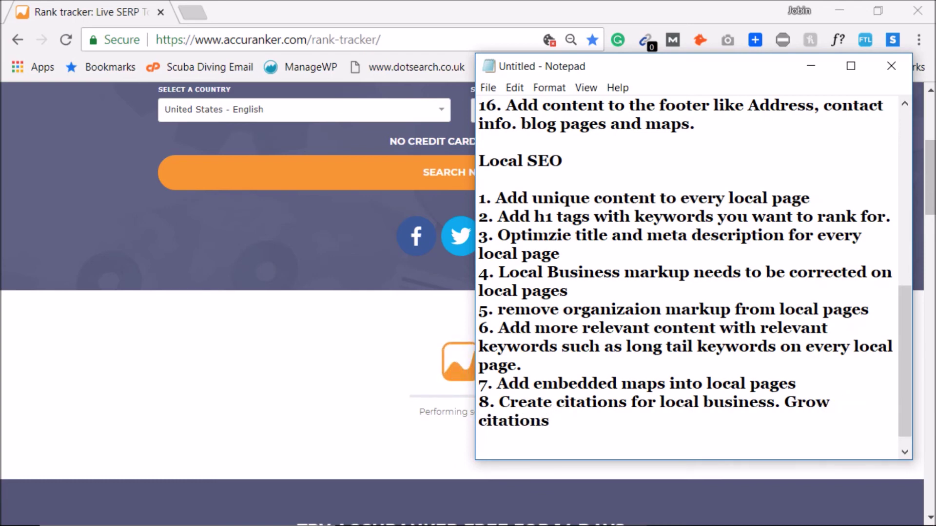
{"action": "key", "text": "BackSpace"}
{"action": "type", "text": "sscore"}
{"action": "key", "text": "Return"}
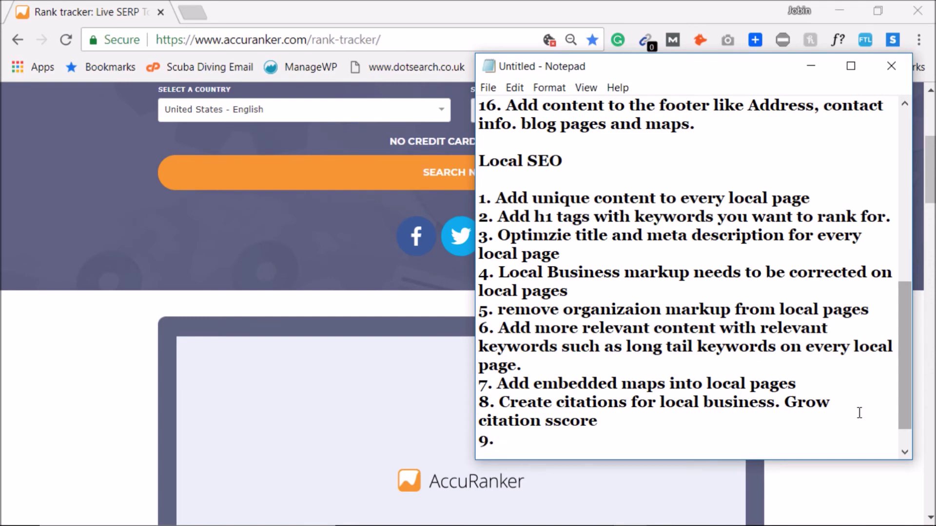
{"action": "scroll", "coordinate": [696, 409], "scroll_direction": "down", "scroll_amount": 1}
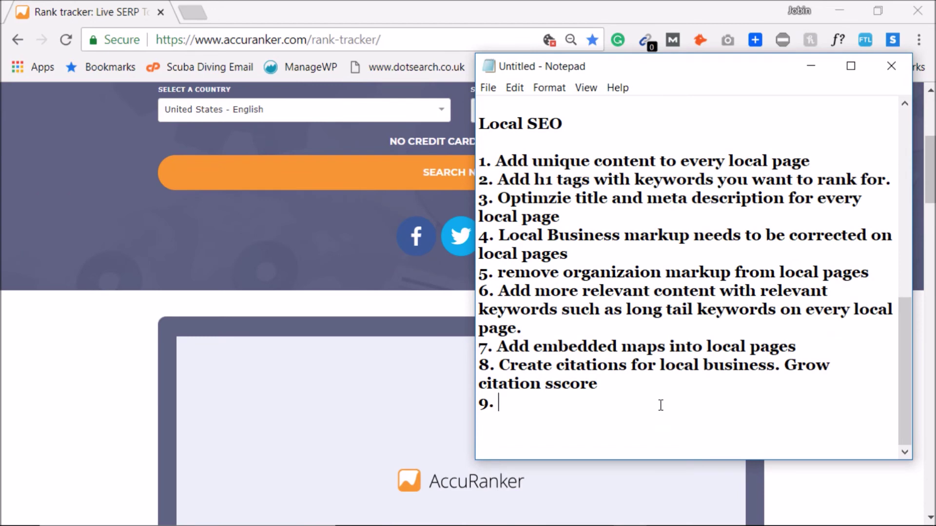
{"action": "scroll", "coordinate": [661, 385], "scroll_direction": "up", "scroll_amount": 1}
{"action": "scroll", "coordinate": [683, 382], "scroll_direction": "down", "scroll_amount": 1}
{"action": "key", "text": "BackSpace"}
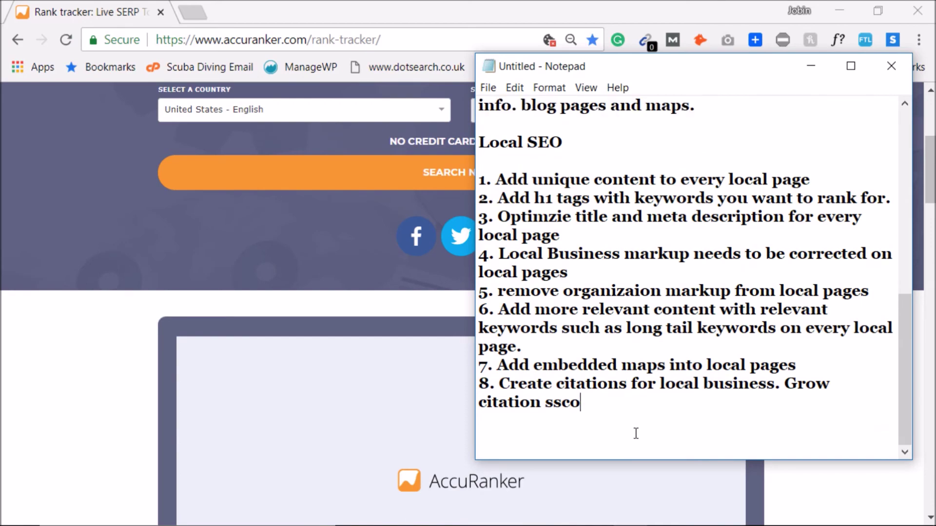
{"action": "type", "text": "core."}
{"action": "key", "text": "Return"}
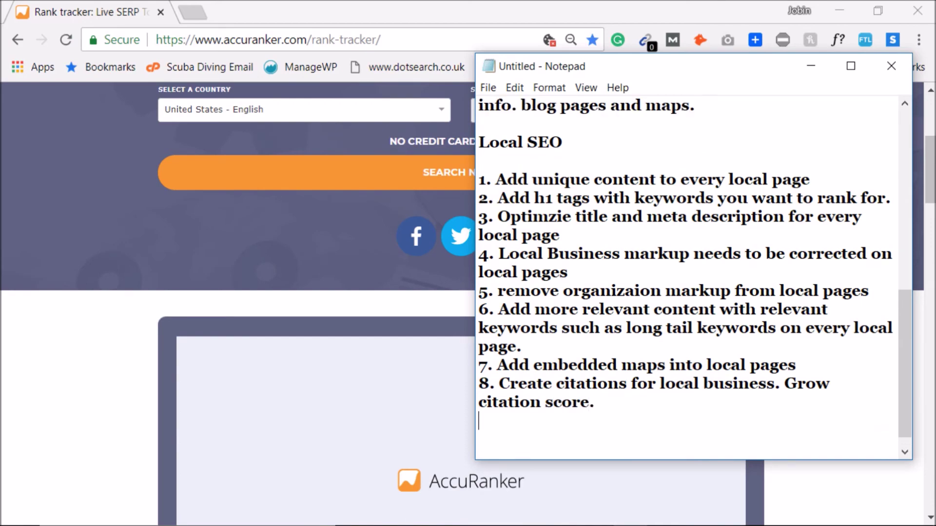
Step: Look back over the Notepad recommendations, then switch to the browser and rerun the live SERP search for "milwaukee seo agency"
{"action": "scroll", "coordinate": [808, 340], "scroll_direction": "up", "scroll_amount": 8}
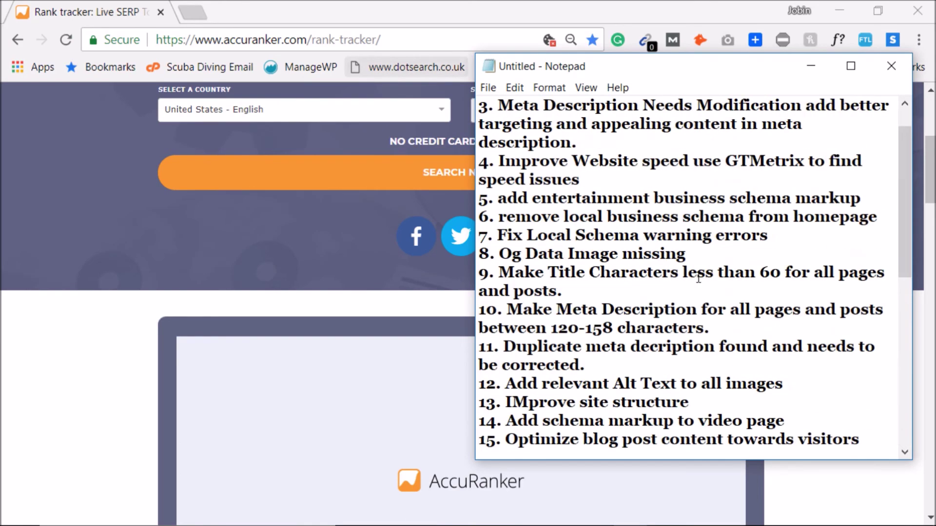
{"action": "left_click", "coordinate": [407, 217]}
{"action": "scroll", "coordinate": [487, 381], "scroll_direction": "down", "scroll_amount": 6}
{"action": "scroll", "coordinate": [486, 381], "scroll_direction": "up", "scroll_amount": 6}
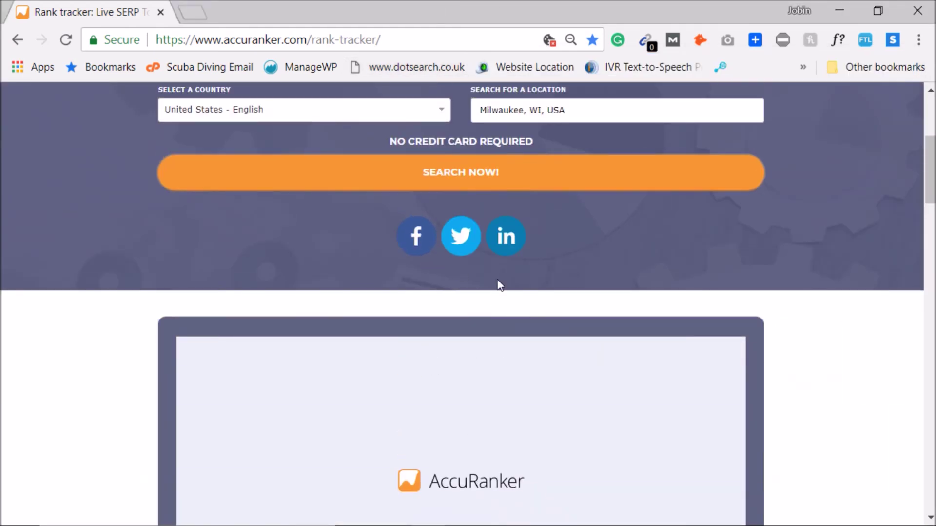
{"action": "left_click", "coordinate": [389, 182]}
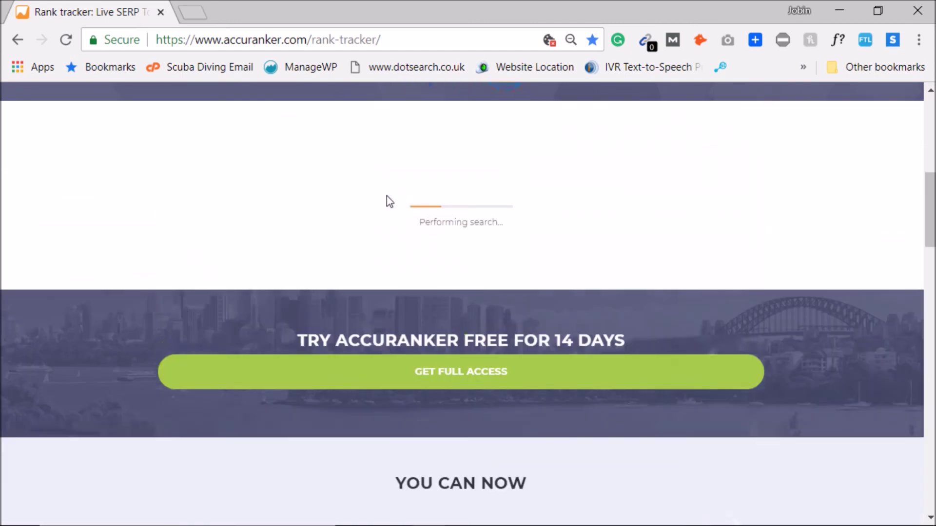
Step: Search Google for the "milwaukee seo" part of the keyword in a separate tab, review the organic results and close it
{"action": "scroll", "coordinate": [429, 271], "scroll_direction": "up", "scroll_amount": 6}
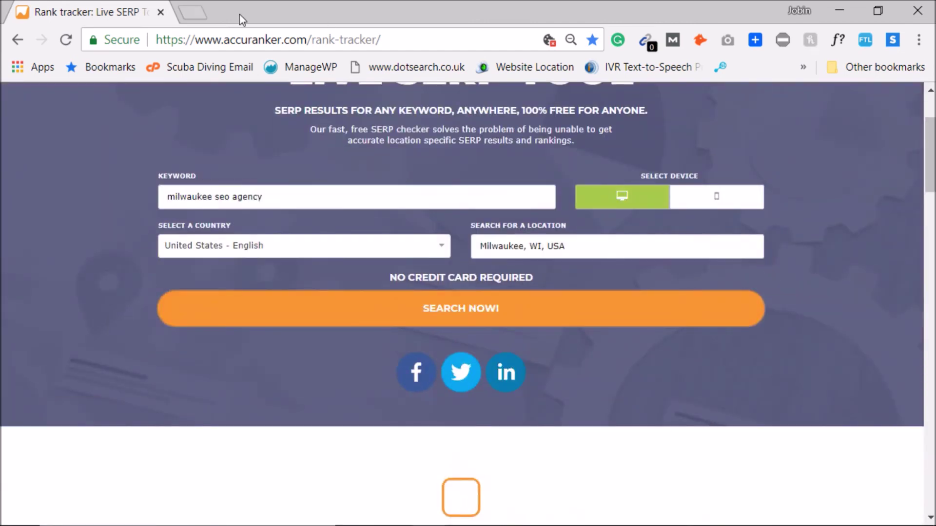
{"action": "triple_click", "coordinate": [267, 194]}
{"action": "left_click", "coordinate": [230, 196]}
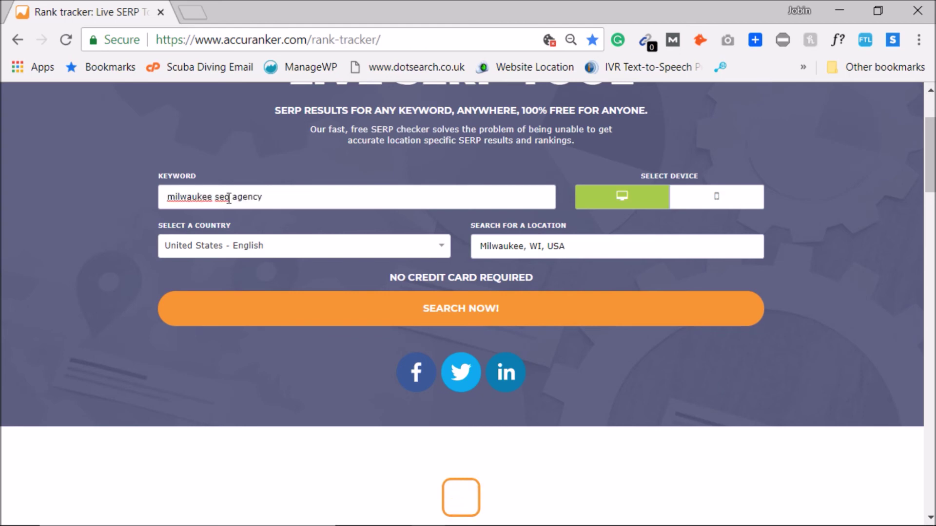
{"action": "left_click_drag", "start_coordinate": [230, 196], "coordinate": [167, 197]}
{"action": "right_click", "coordinate": [169, 200]}
{"action": "left_click", "coordinate": [243, 352]}
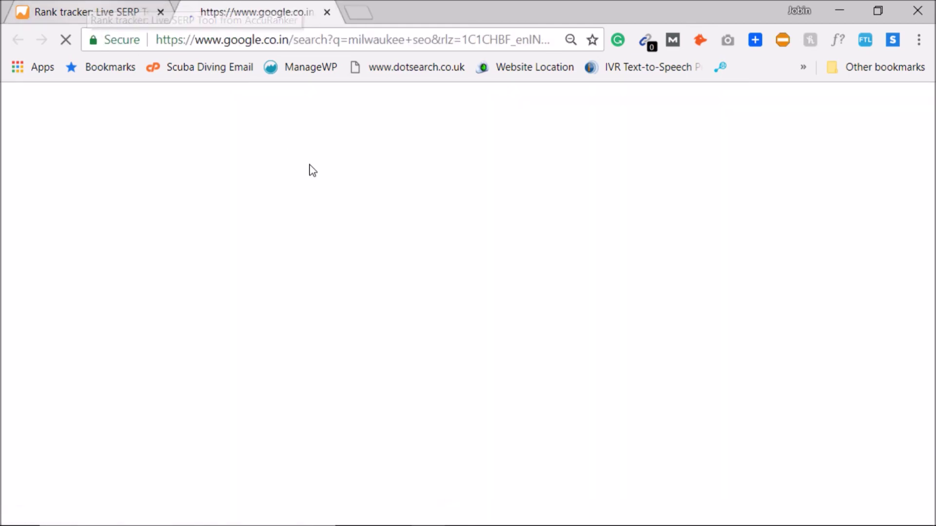
{"action": "scroll", "coordinate": [349, 241], "scroll_direction": "down", "scroll_amount": 5}
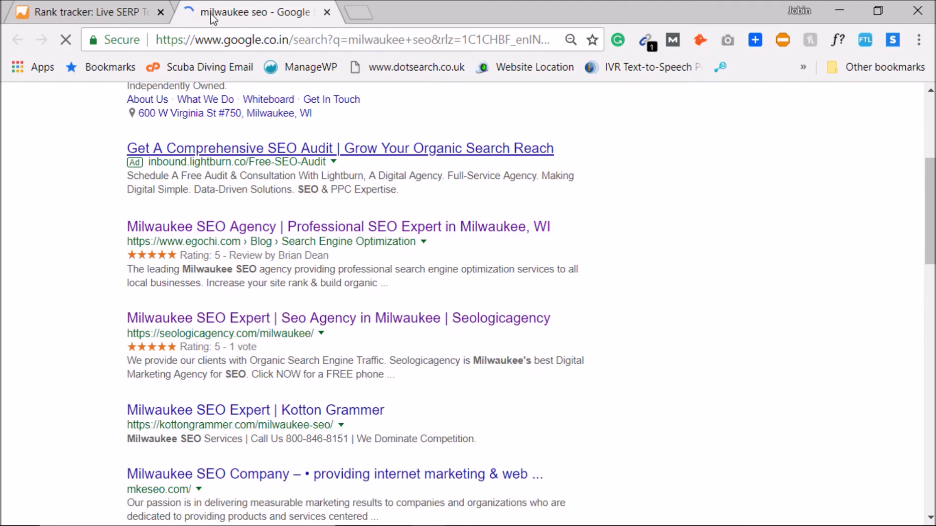
{"action": "key", "text": "ctrl+w"}
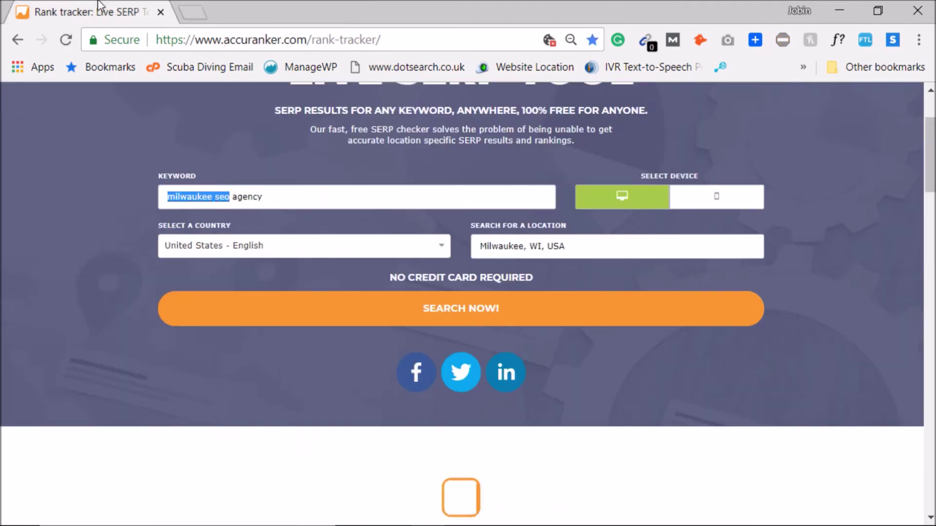
Step: Select the full keyword text and examine the map listings and organic results in the live SERP preview
{"action": "triple_click", "coordinate": [247, 200]}
{"action": "key", "text": "ctrl+c"}
{"action": "right_click", "coordinate": [247, 199]}
{"action": "left_click", "coordinate": [312, 282]}
{"action": "scroll", "coordinate": [633, 331], "scroll_direction": "down", "scroll_amount": 5}
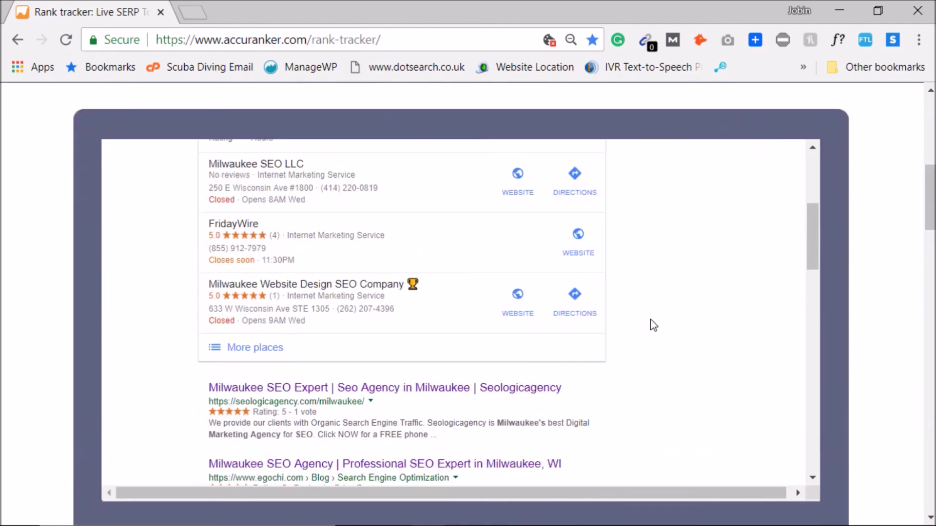
{"action": "scroll", "coordinate": [655, 321], "scroll_direction": "up", "scroll_amount": 2}
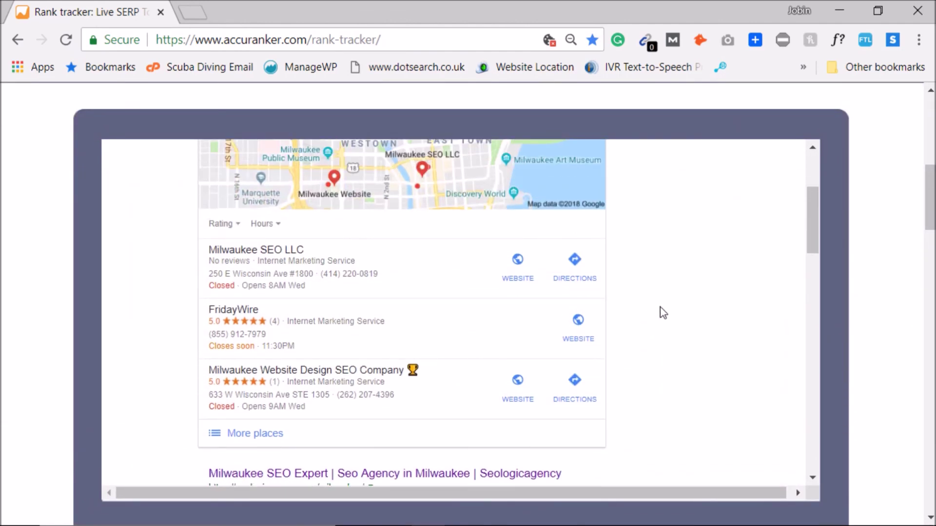
Step: Open the full list of local places from the SERP preview, and review the preview's map pack again while it loads
{"action": "left_click", "coordinate": [267, 436]}
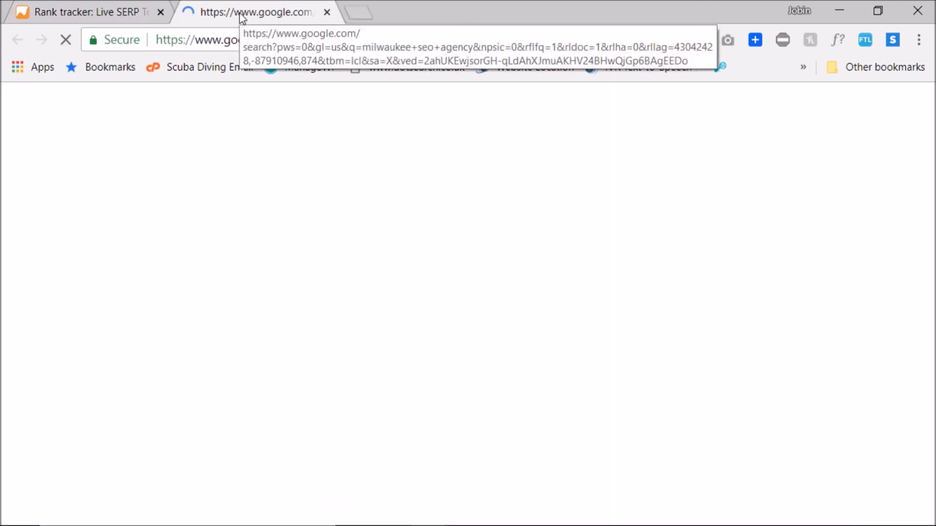
{"action": "left_click", "coordinate": [53, 11]}
{"action": "scroll", "coordinate": [302, 330], "scroll_direction": "up", "scroll_amount": 6}
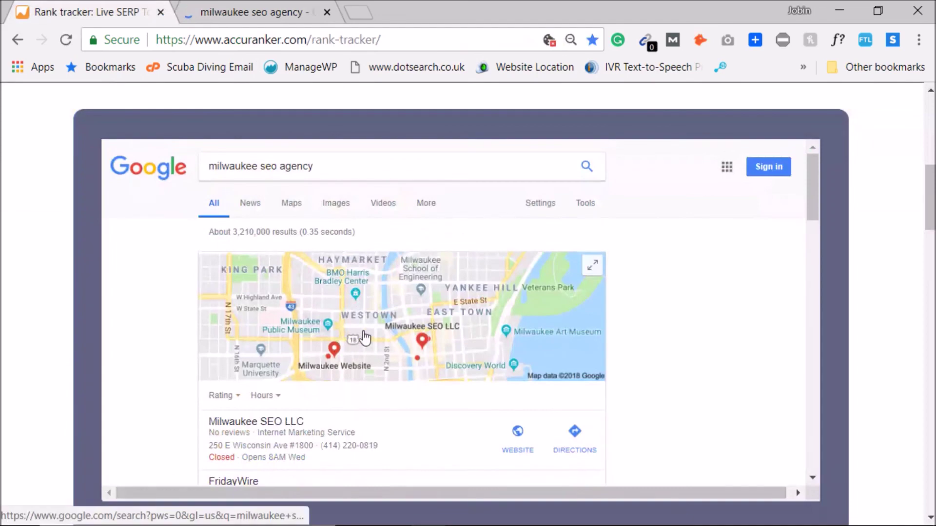
{"action": "scroll", "coordinate": [649, 359], "scroll_direction": "down", "scroll_amount": 5}
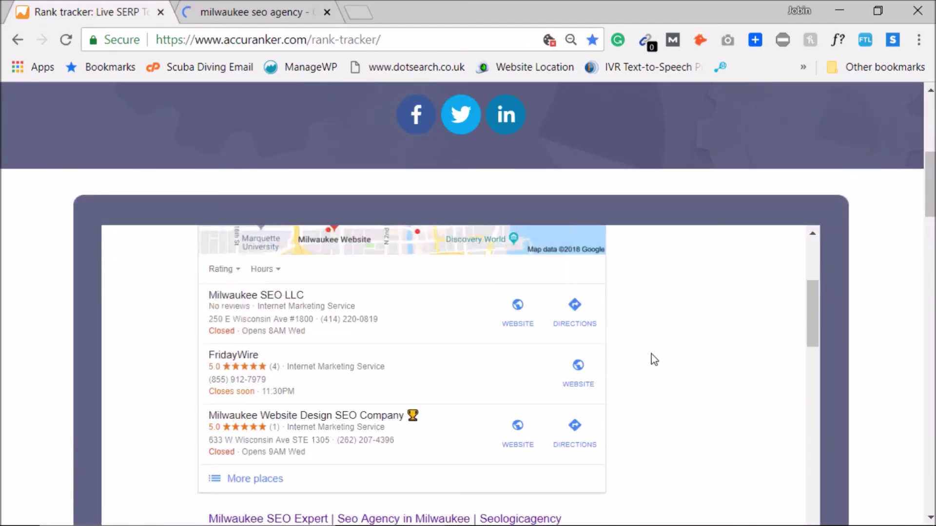
Step: Change the Live SERP Tool keyword to "Madison seo agency" and run the search
{"action": "scroll", "coordinate": [649, 359], "scroll_direction": "up", "scroll_amount": 5}
{"action": "scroll", "coordinate": [369, 251], "scroll_direction": "up", "scroll_amount": 5}
{"action": "double_click", "coordinate": [191, 319]}
{"action": "type", "text": "Madison"}
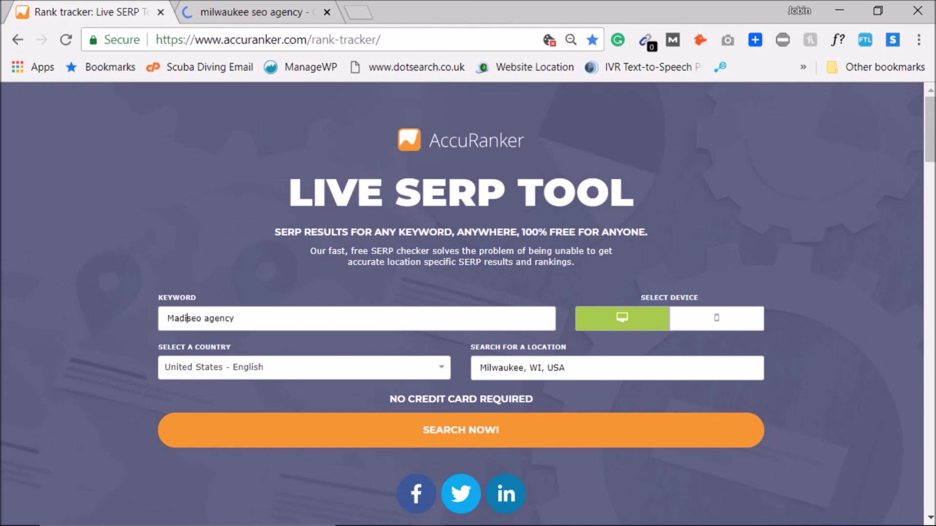
{"action": "key", "text": "Return"}
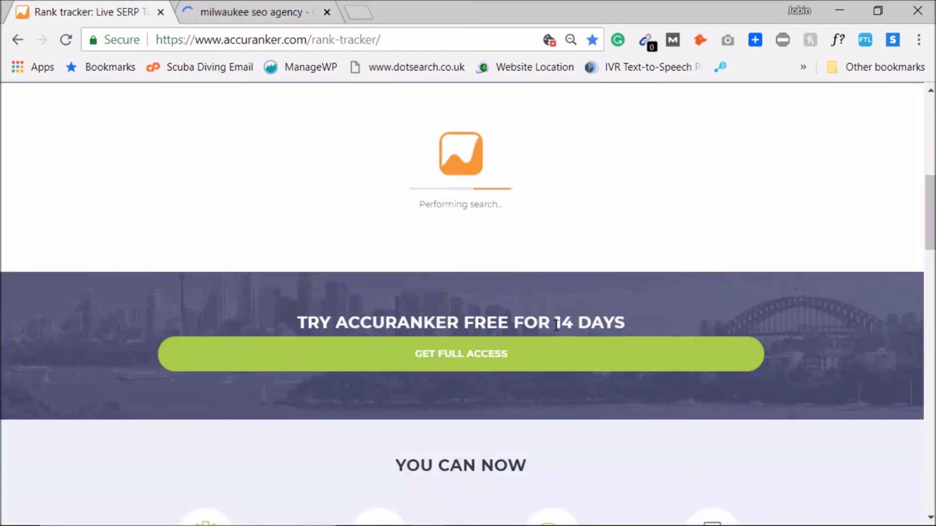
{"action": "scroll", "coordinate": [616, 288], "scroll_direction": "up", "scroll_amount": 7}
{"action": "double_click", "coordinate": [512, 247]}
{"action": "left_click", "coordinate": [612, 319]}
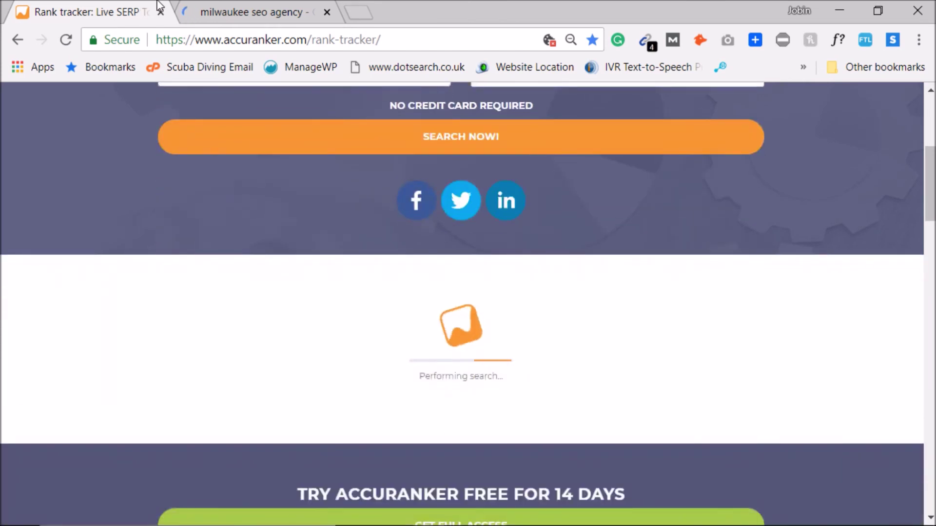
Step: Review the Google local business listings for "milwaukee seo agency", close that page and return to the AccuRanker results
{"action": "left_click", "coordinate": [209, 11]}
{"action": "left_click", "coordinate": [80, 11]}
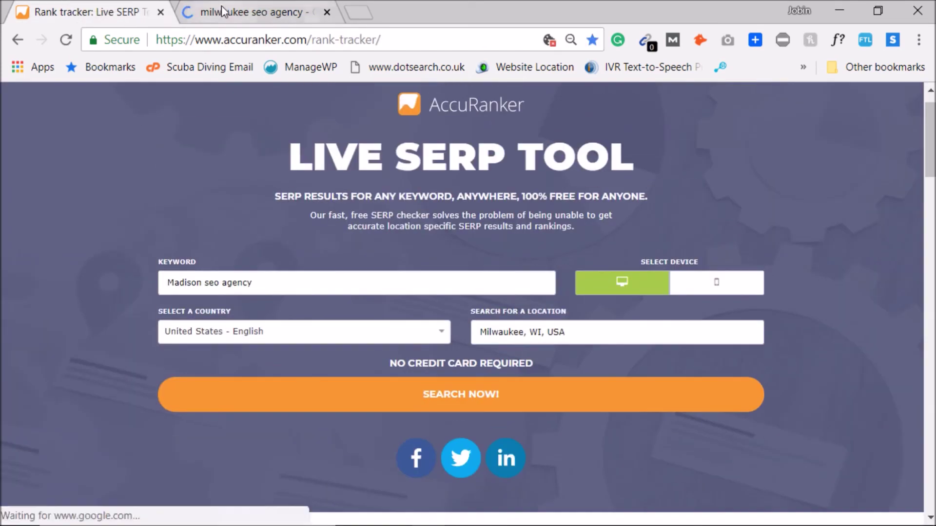
{"action": "left_click", "coordinate": [190, 10]}
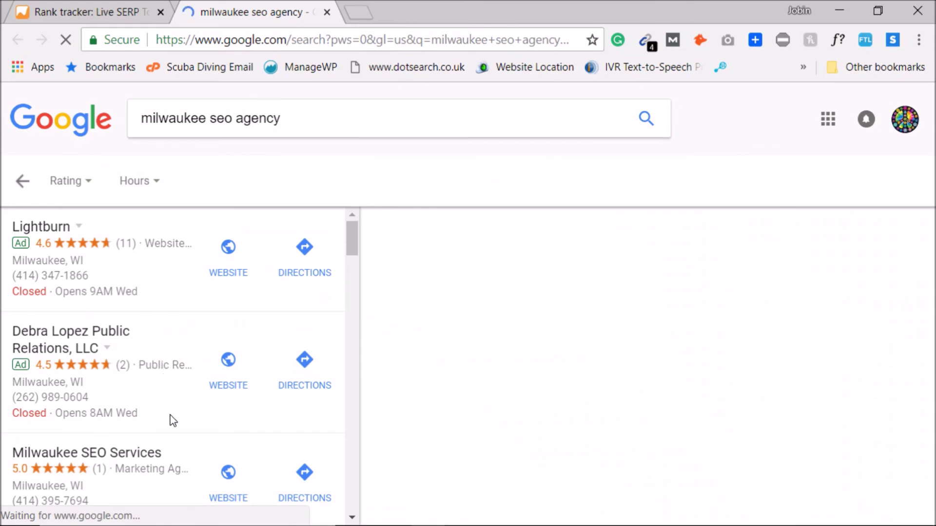
{"action": "scroll", "coordinate": [349, 271], "scroll_direction": "down", "scroll_amount": 10}
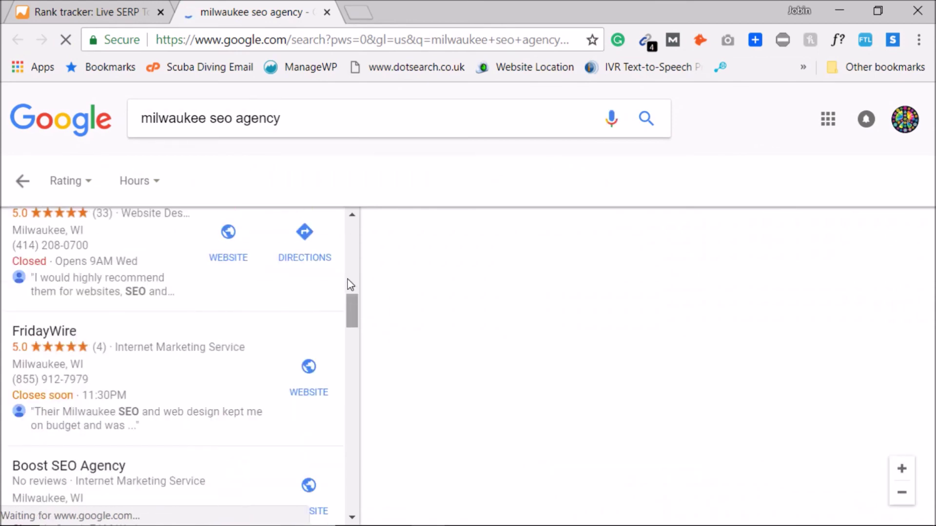
{"action": "left_click_drag", "start_coordinate": [350, 294], "coordinate": [354, 241]}
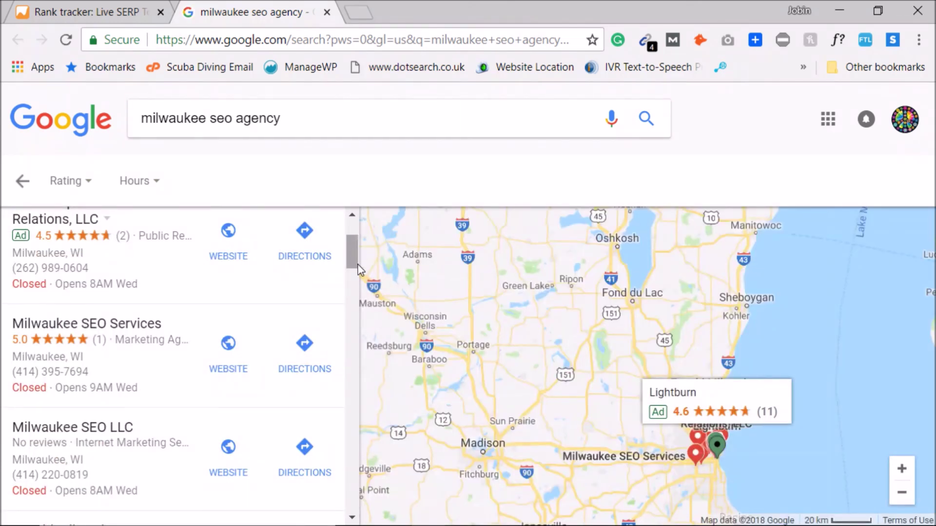
{"action": "left_click", "coordinate": [351, 299]}
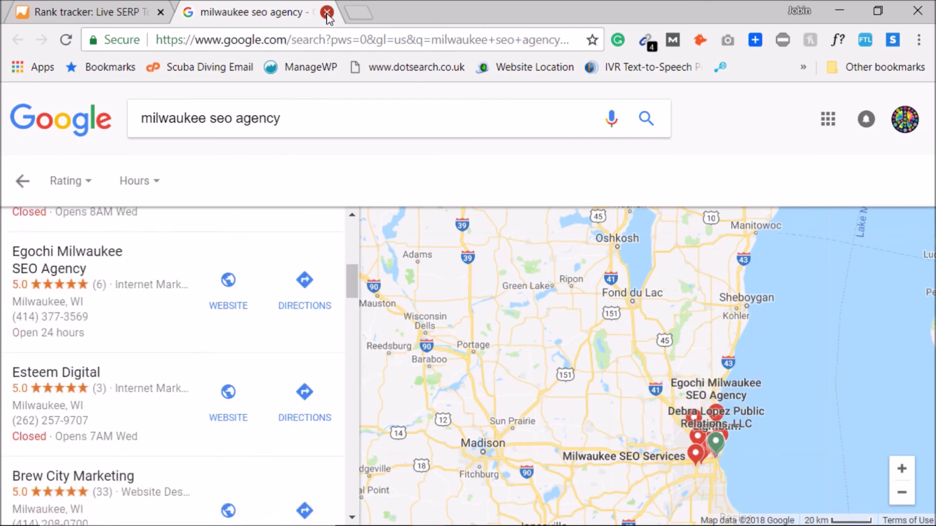
{"action": "left_click", "coordinate": [327, 12]}
{"action": "left_click", "coordinate": [408, 394]}
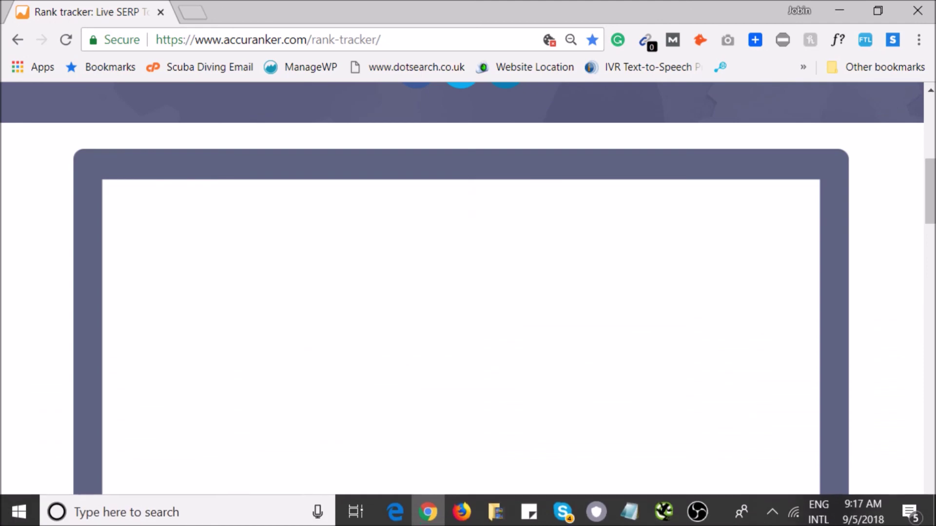
Step: Examine the map pack and organic results for "Madison seo agency" alongside the keyword and location used in the Live SERP Tool
{"action": "scroll", "coordinate": [635, 377], "scroll_direction": "down", "scroll_amount": 3}
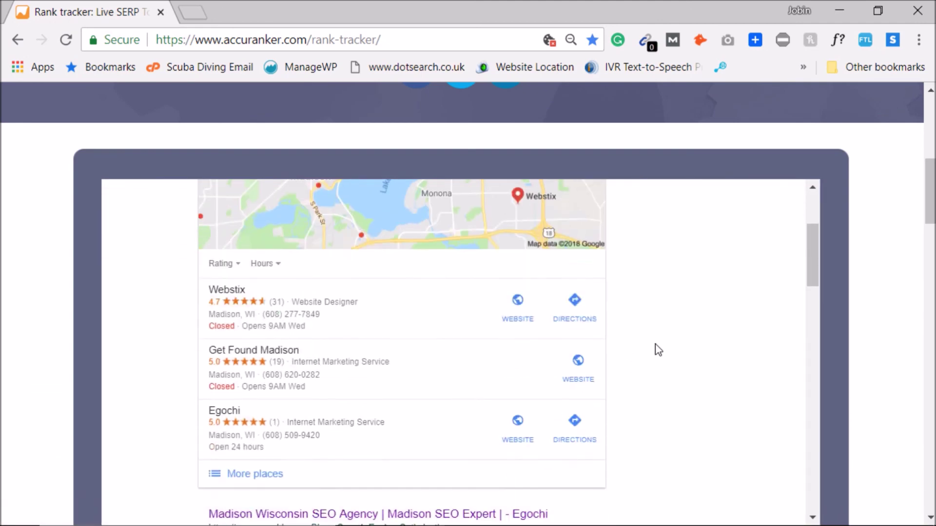
{"action": "scroll", "coordinate": [654, 348], "scroll_direction": "down", "scroll_amount": 4}
{"action": "scroll", "coordinate": [204, 350], "scroll_direction": "up", "scroll_amount": 2}
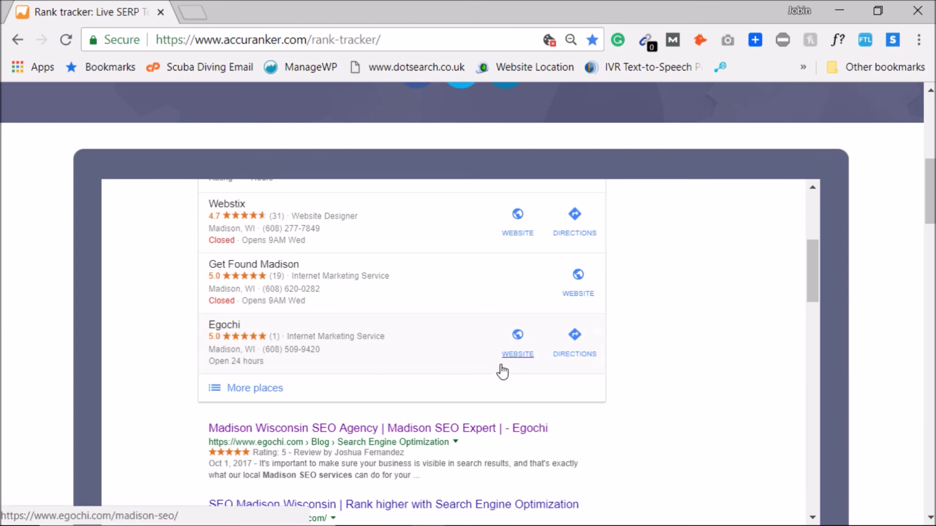
{"action": "scroll", "coordinate": [499, 363], "scroll_direction": "up", "scroll_amount": 4}
{"action": "scroll", "coordinate": [496, 357], "scroll_direction": "up", "scroll_amount": 4}
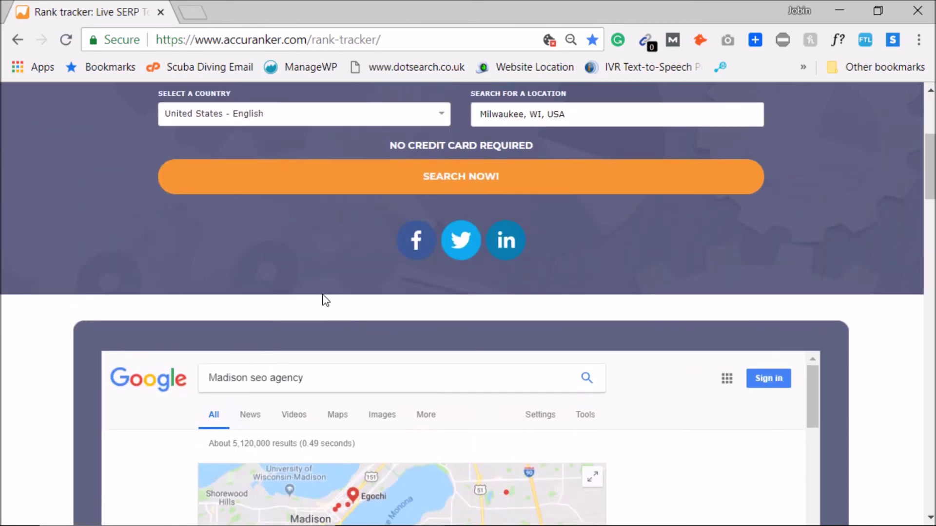
{"action": "scroll", "coordinate": [328, 279], "scroll_direction": "up", "scroll_amount": 3}
{"action": "scroll", "coordinate": [403, 319], "scroll_direction": "down", "scroll_amount": 15}
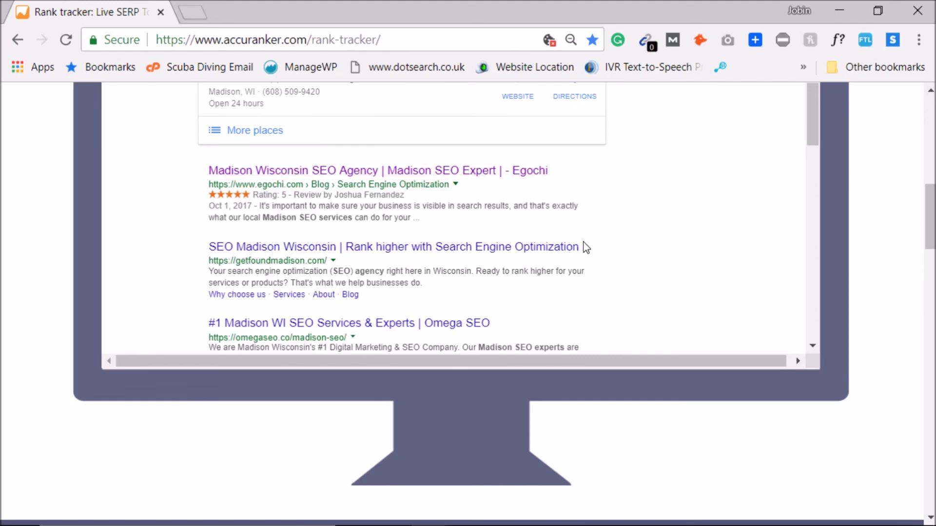
{"action": "scroll", "coordinate": [586, 248], "scroll_direction": "up", "scroll_amount": 10}
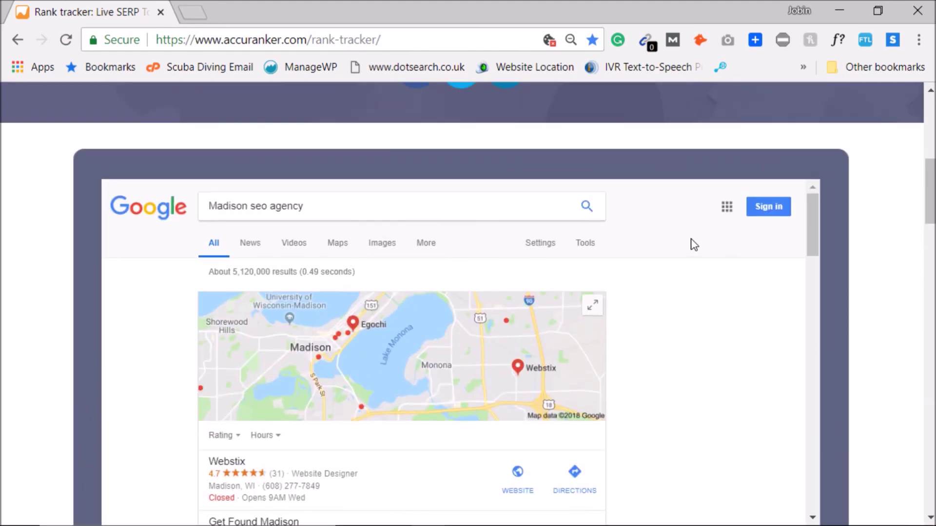
{"action": "scroll", "coordinate": [700, 245], "scroll_direction": "up", "scroll_amount": 5}
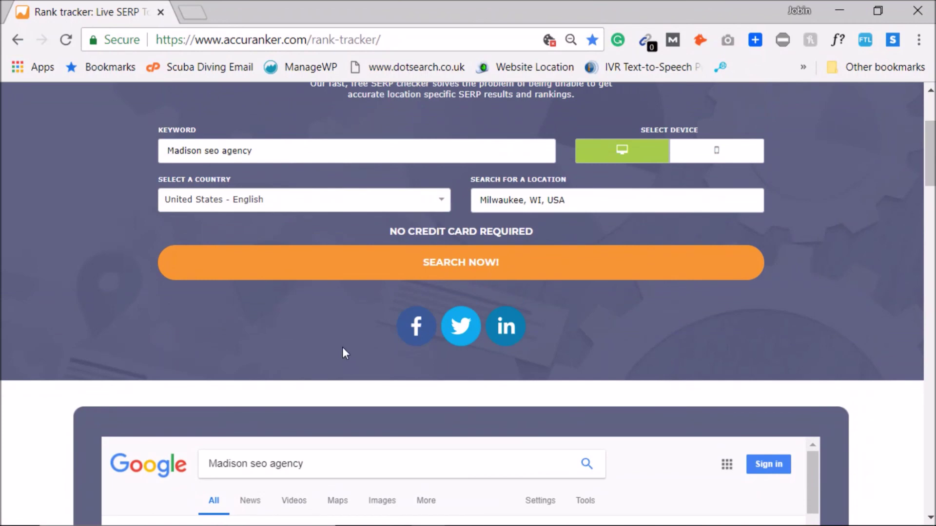
Step: Switch to Firefox to view the BizTimes article page, look at the Screaming Frog crawl, and return to AccuRanker in Chrome
{"action": "left_click", "coordinate": [459, 513]}
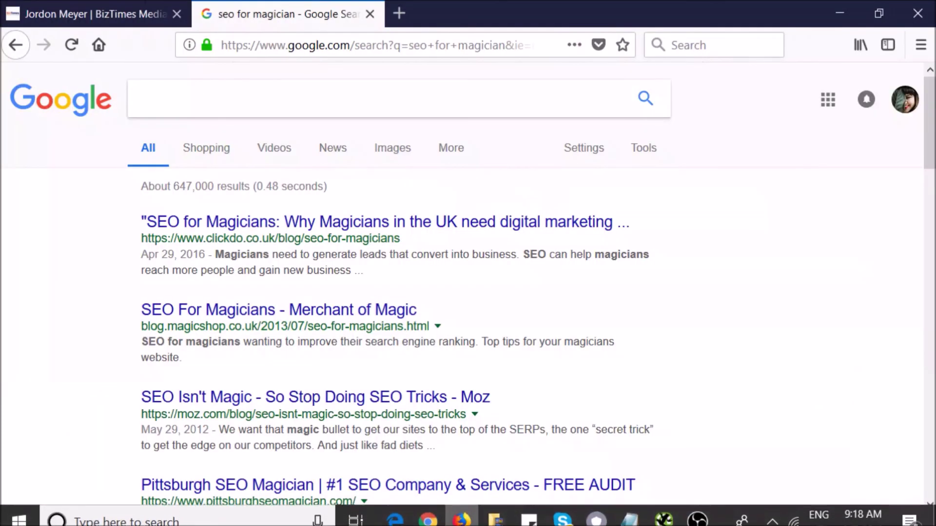
{"action": "left_click", "coordinate": [113, 4]}
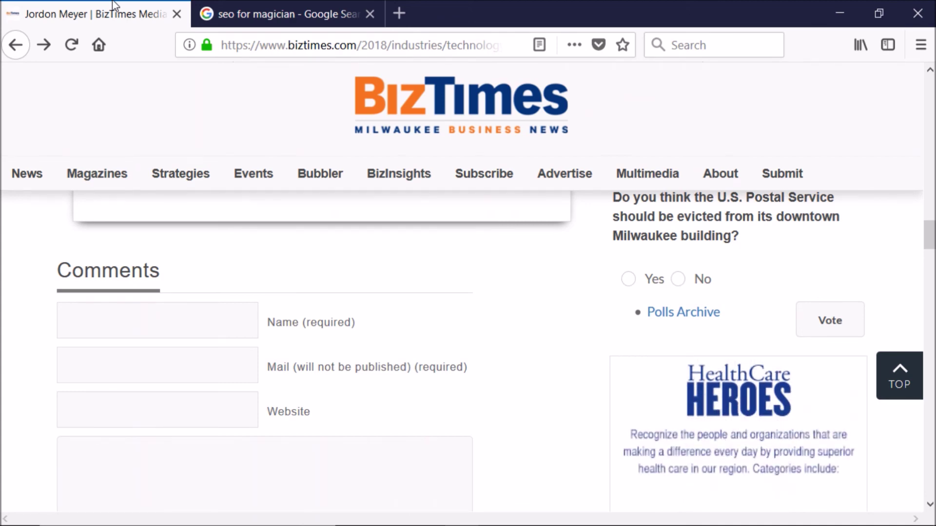
{"action": "mouse_move", "coordinate": [677, 516]}
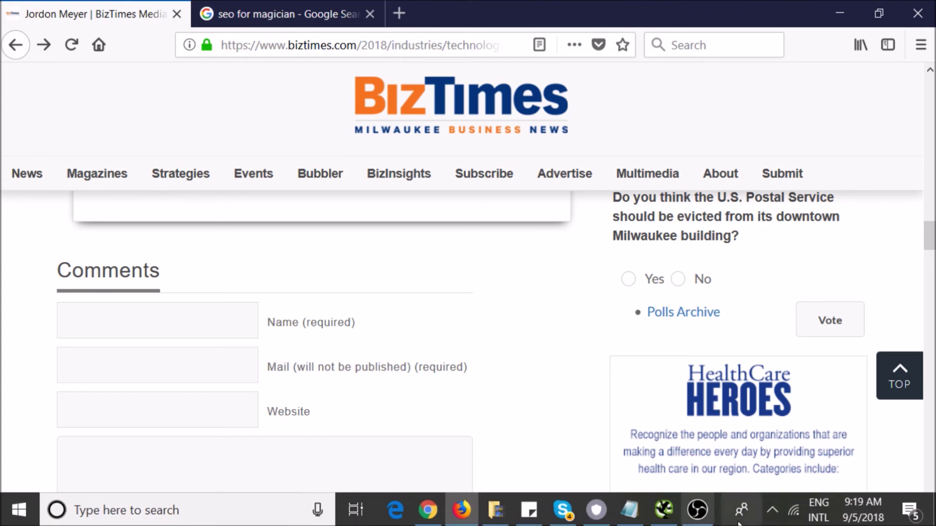
{"action": "left_click", "coordinate": [675, 512]}
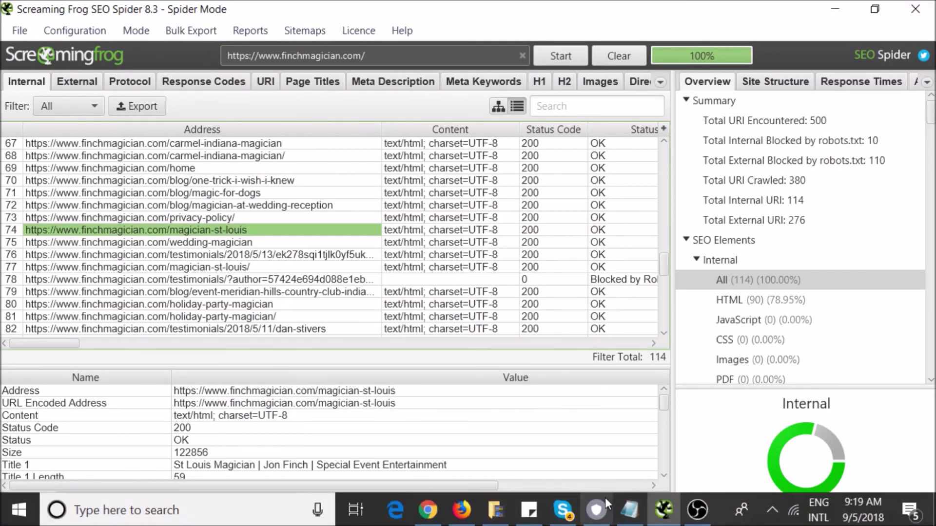
{"action": "left_click", "coordinate": [441, 513]}
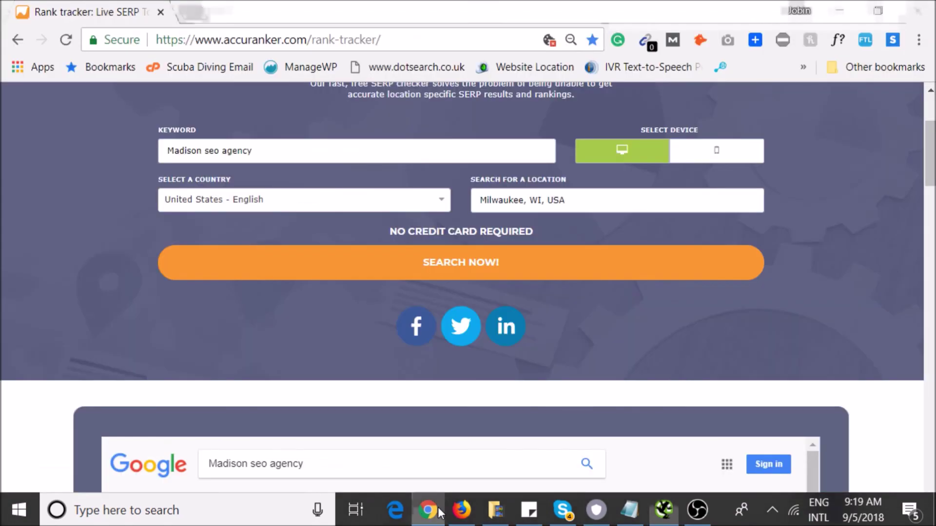
Step: Recheck the Madison map listings and top organic results in the SERP preview, and return to the Live SERP Tool's search form
{"action": "scroll", "coordinate": [372, 332], "scroll_direction": "down", "scroll_amount": 5}
{"action": "scroll", "coordinate": [672, 292], "scroll_direction": "down", "scroll_amount": 5}
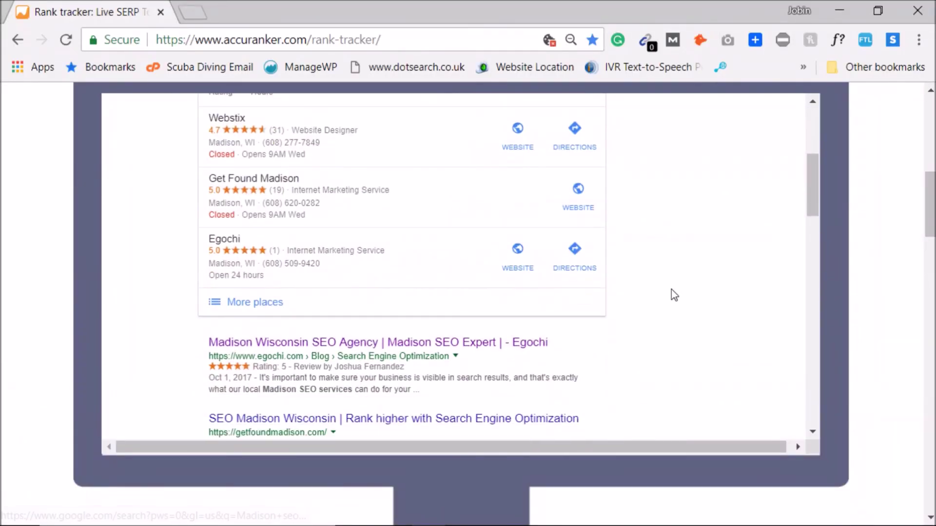
{"action": "scroll", "coordinate": [695, 293], "scroll_direction": "down", "scroll_amount": 2}
{"action": "scroll", "coordinate": [697, 293], "scroll_direction": "up", "scroll_amount": 7}
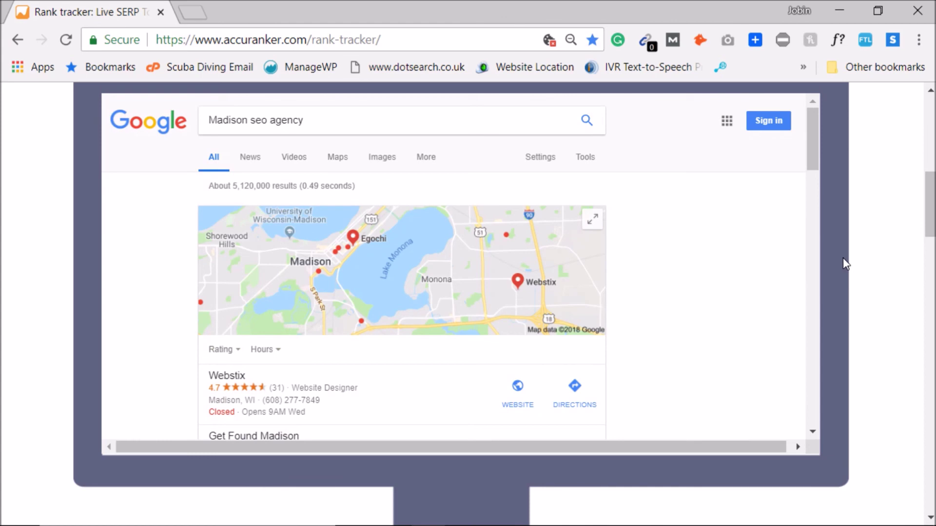
{"action": "scroll", "coordinate": [845, 264], "scroll_direction": "up", "scroll_amount": 8}
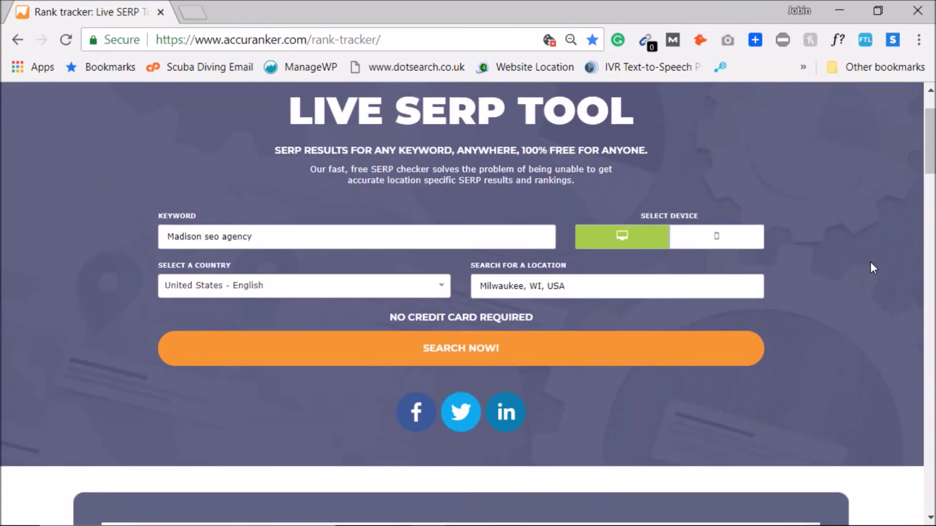